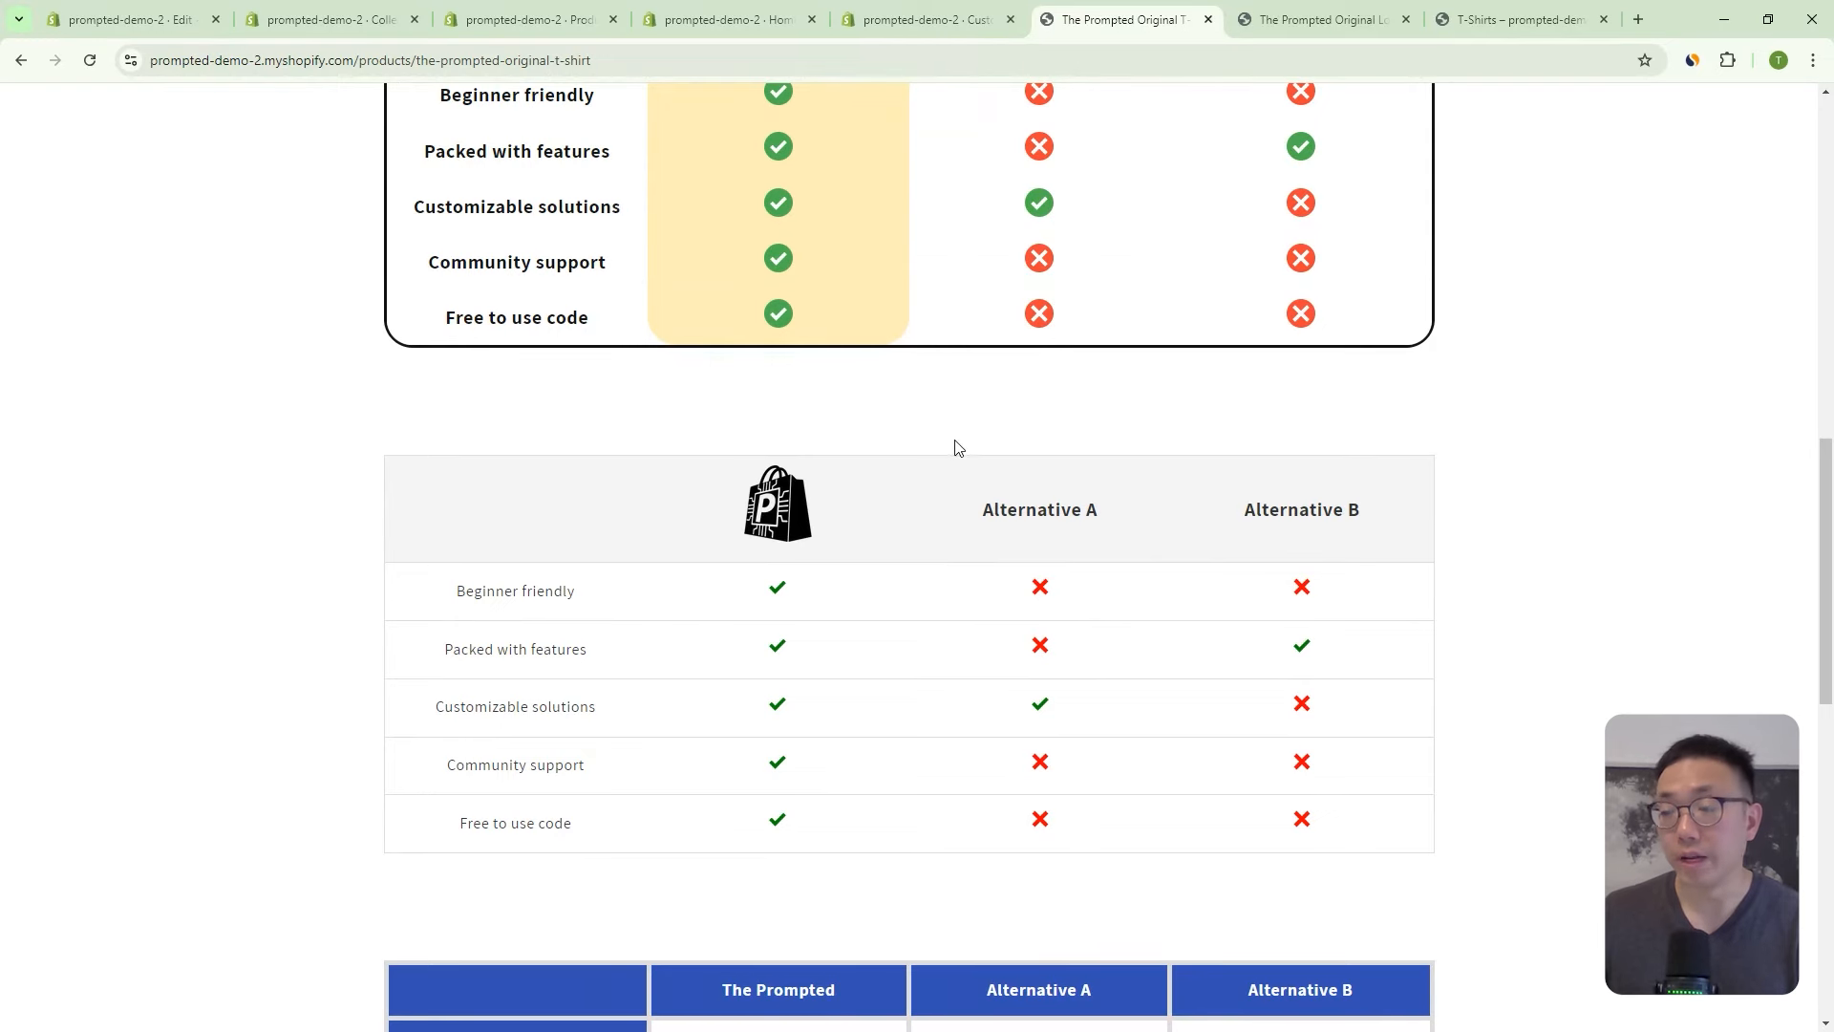
Examine the three comparison charts on the Prompted Original T-Shirt product page, including the Alternative B column of the first chart.
scroll(1050, 440, "down", 5)
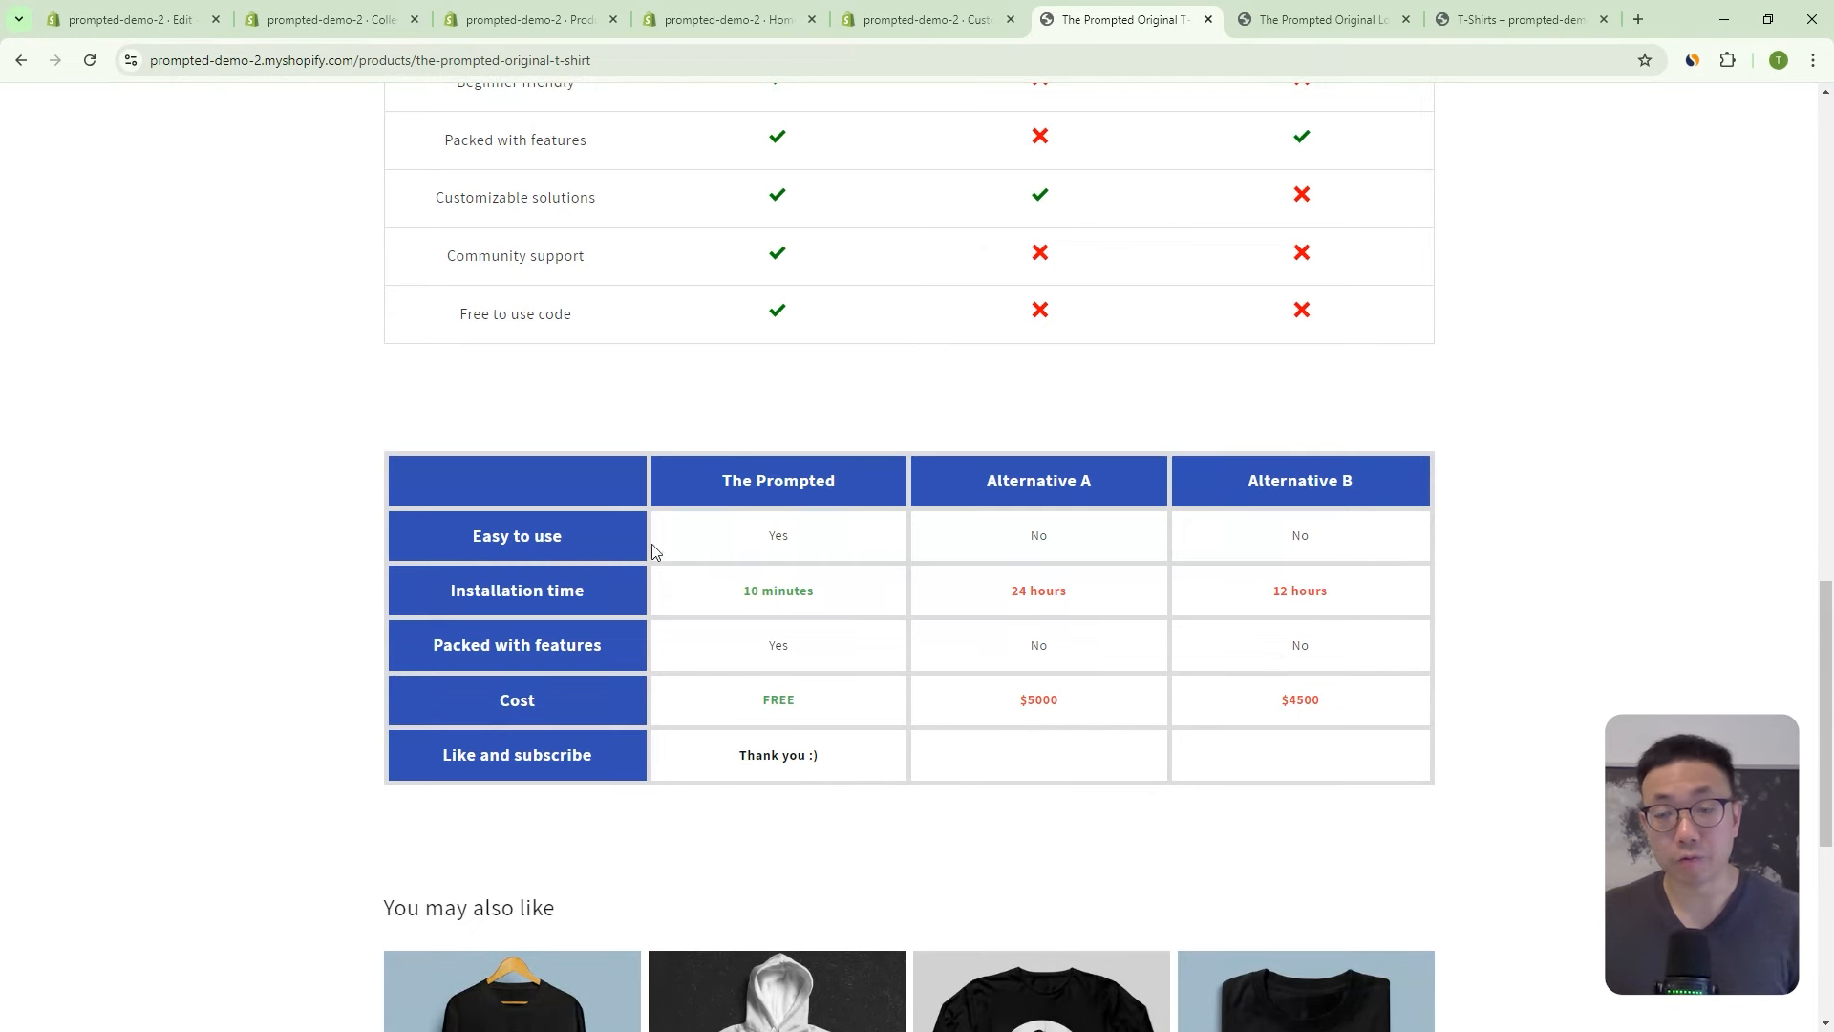
scroll(883, 462, "up", 1)
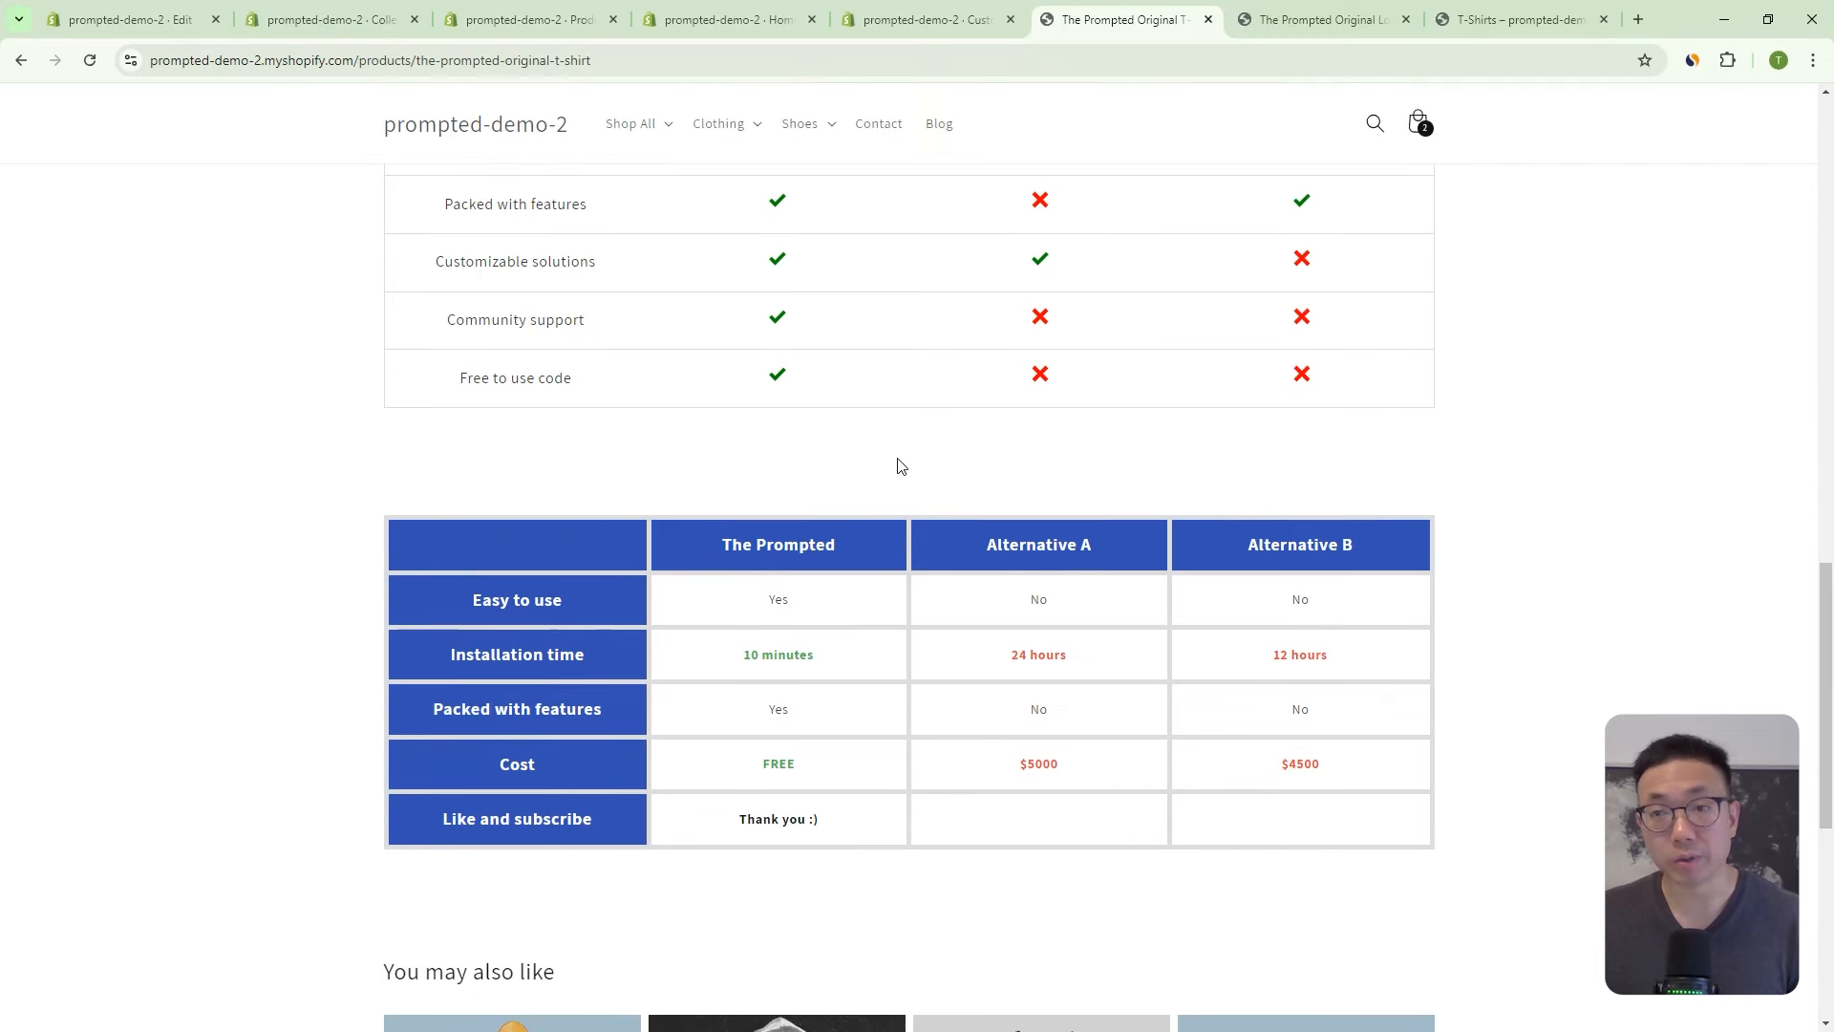
scroll(889, 460, "up", 3)
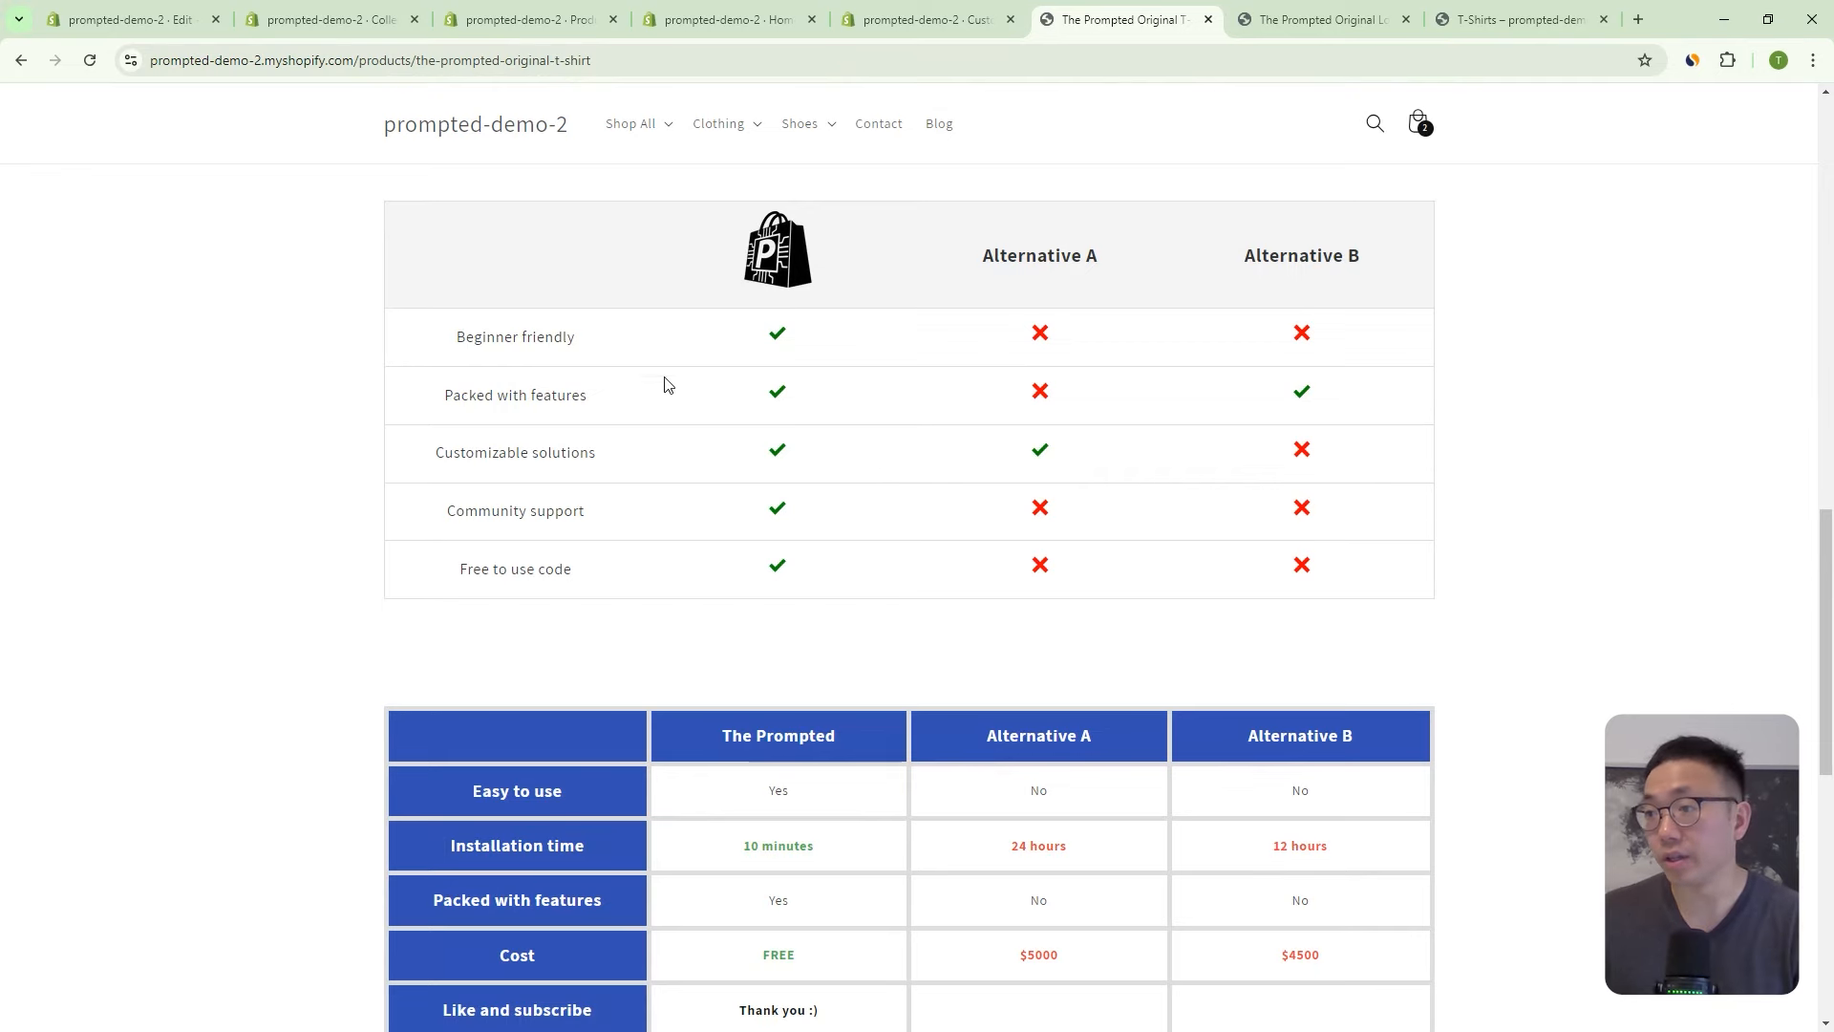
scroll(1149, 480, "up", 5)
scroll(1052, 769, "down", 5)
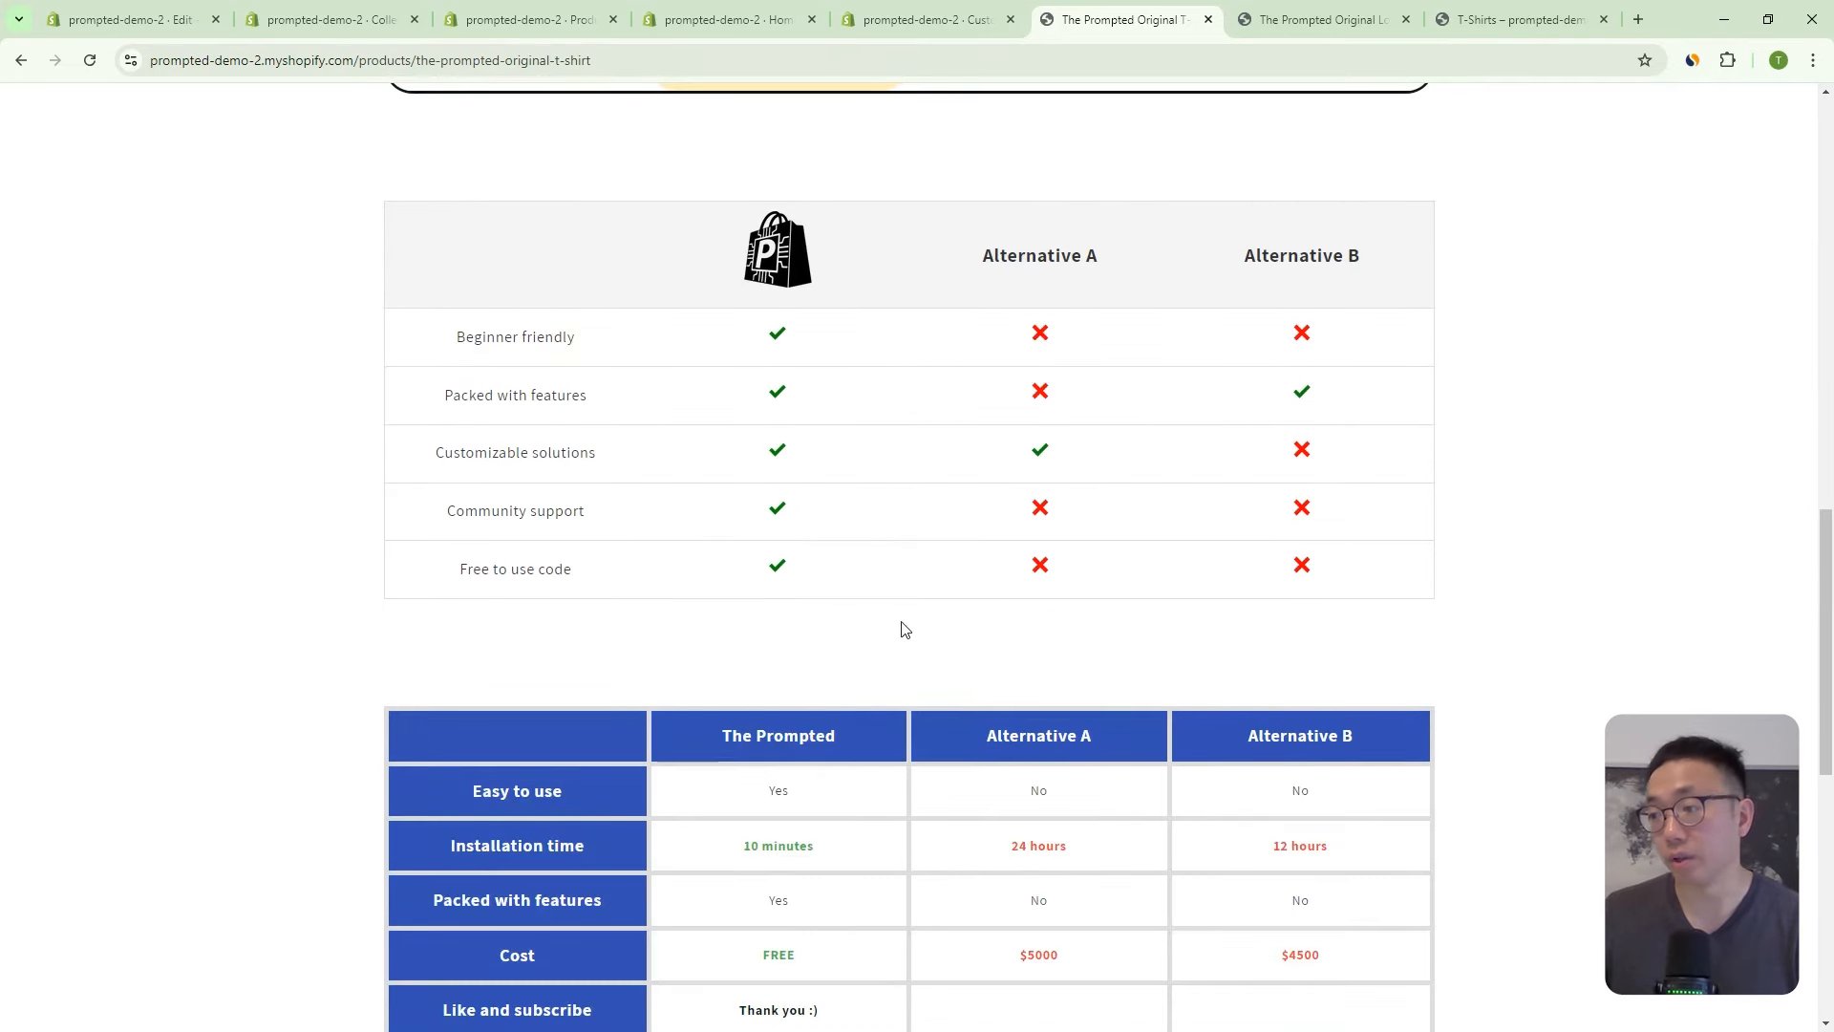
scroll(888, 560, "down", 4)
scroll(889, 560, "up", 13)
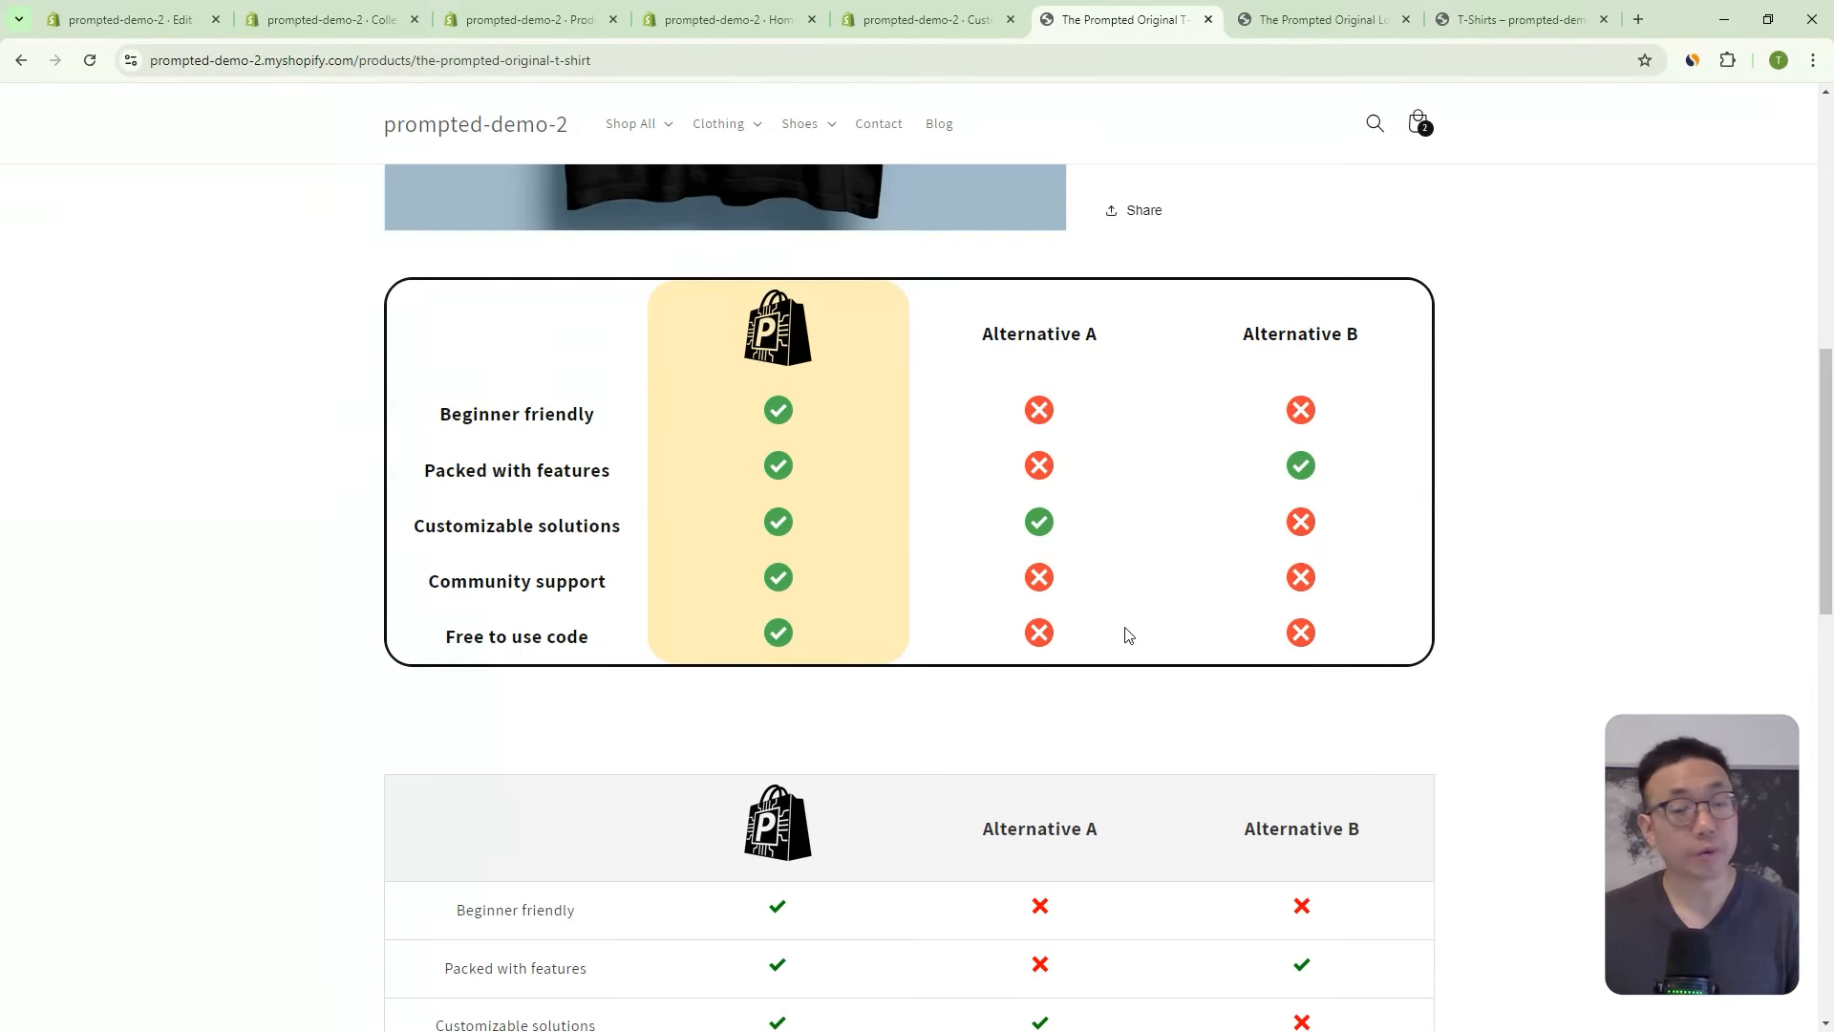
scroll(1125, 635, "up", 1)
scroll(1125, 630, "up", 3)
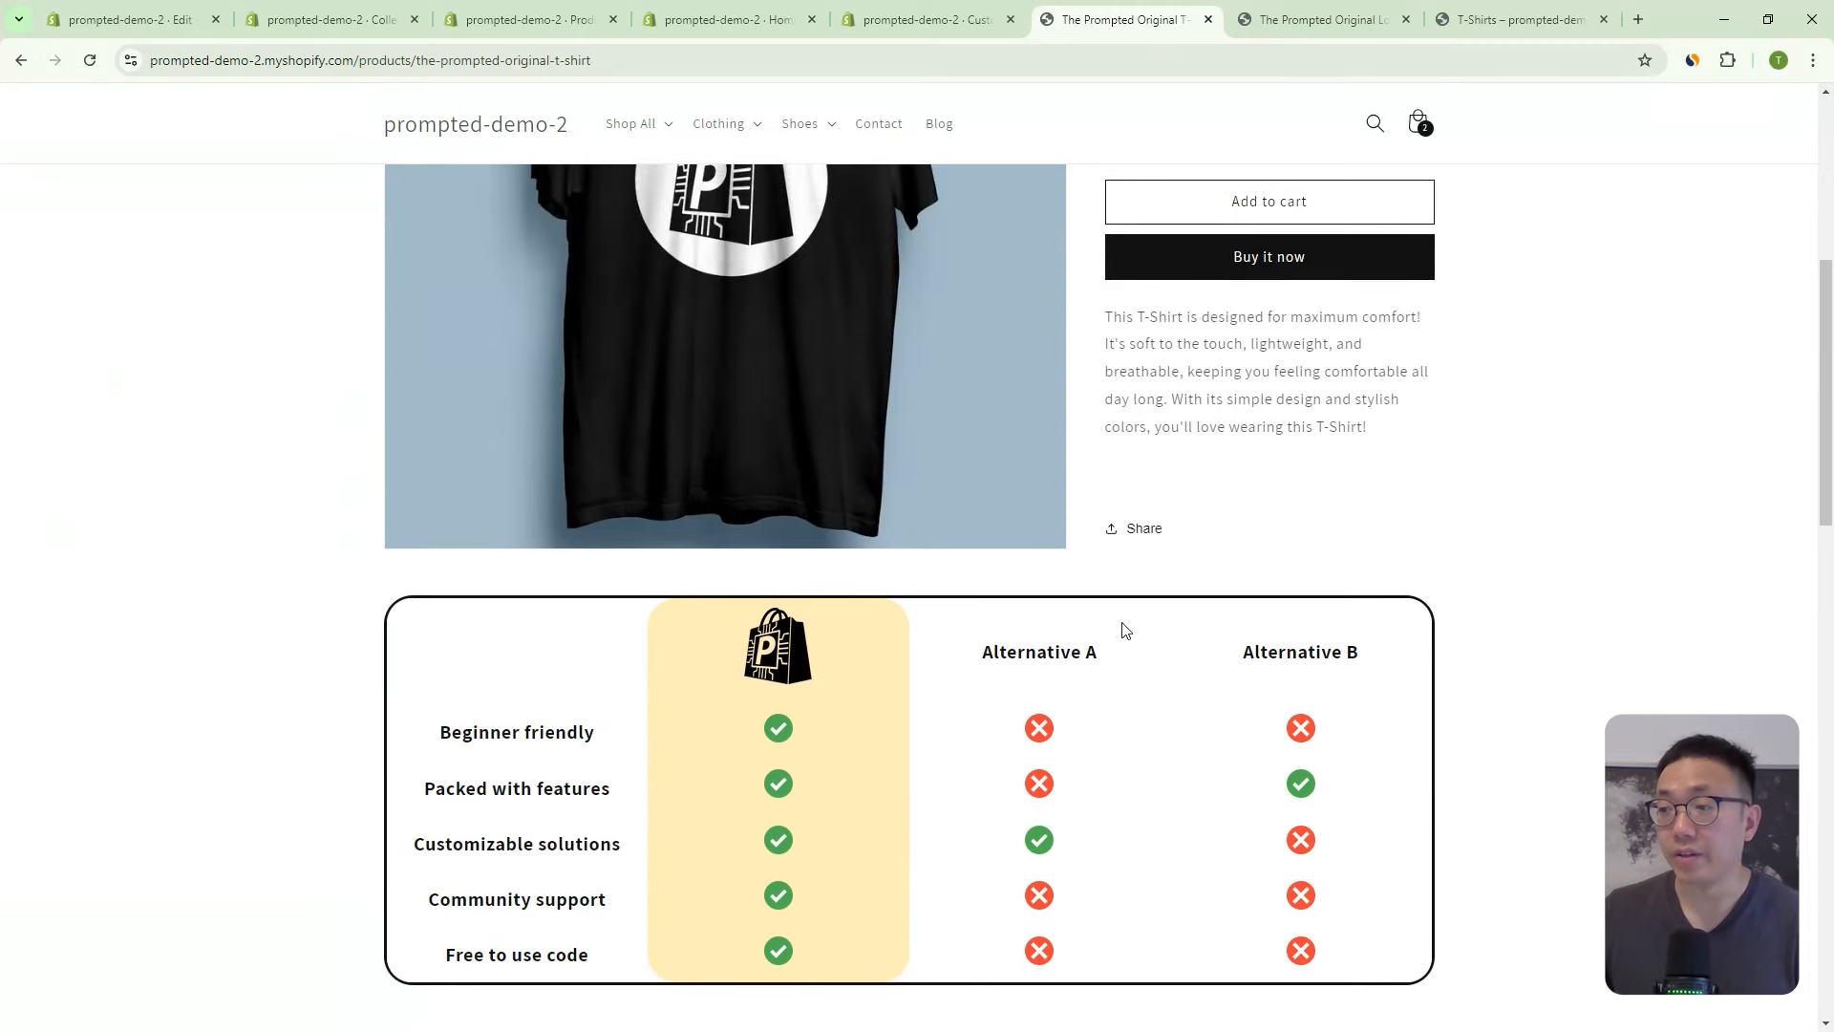
scroll(1123, 632, "down", 1)
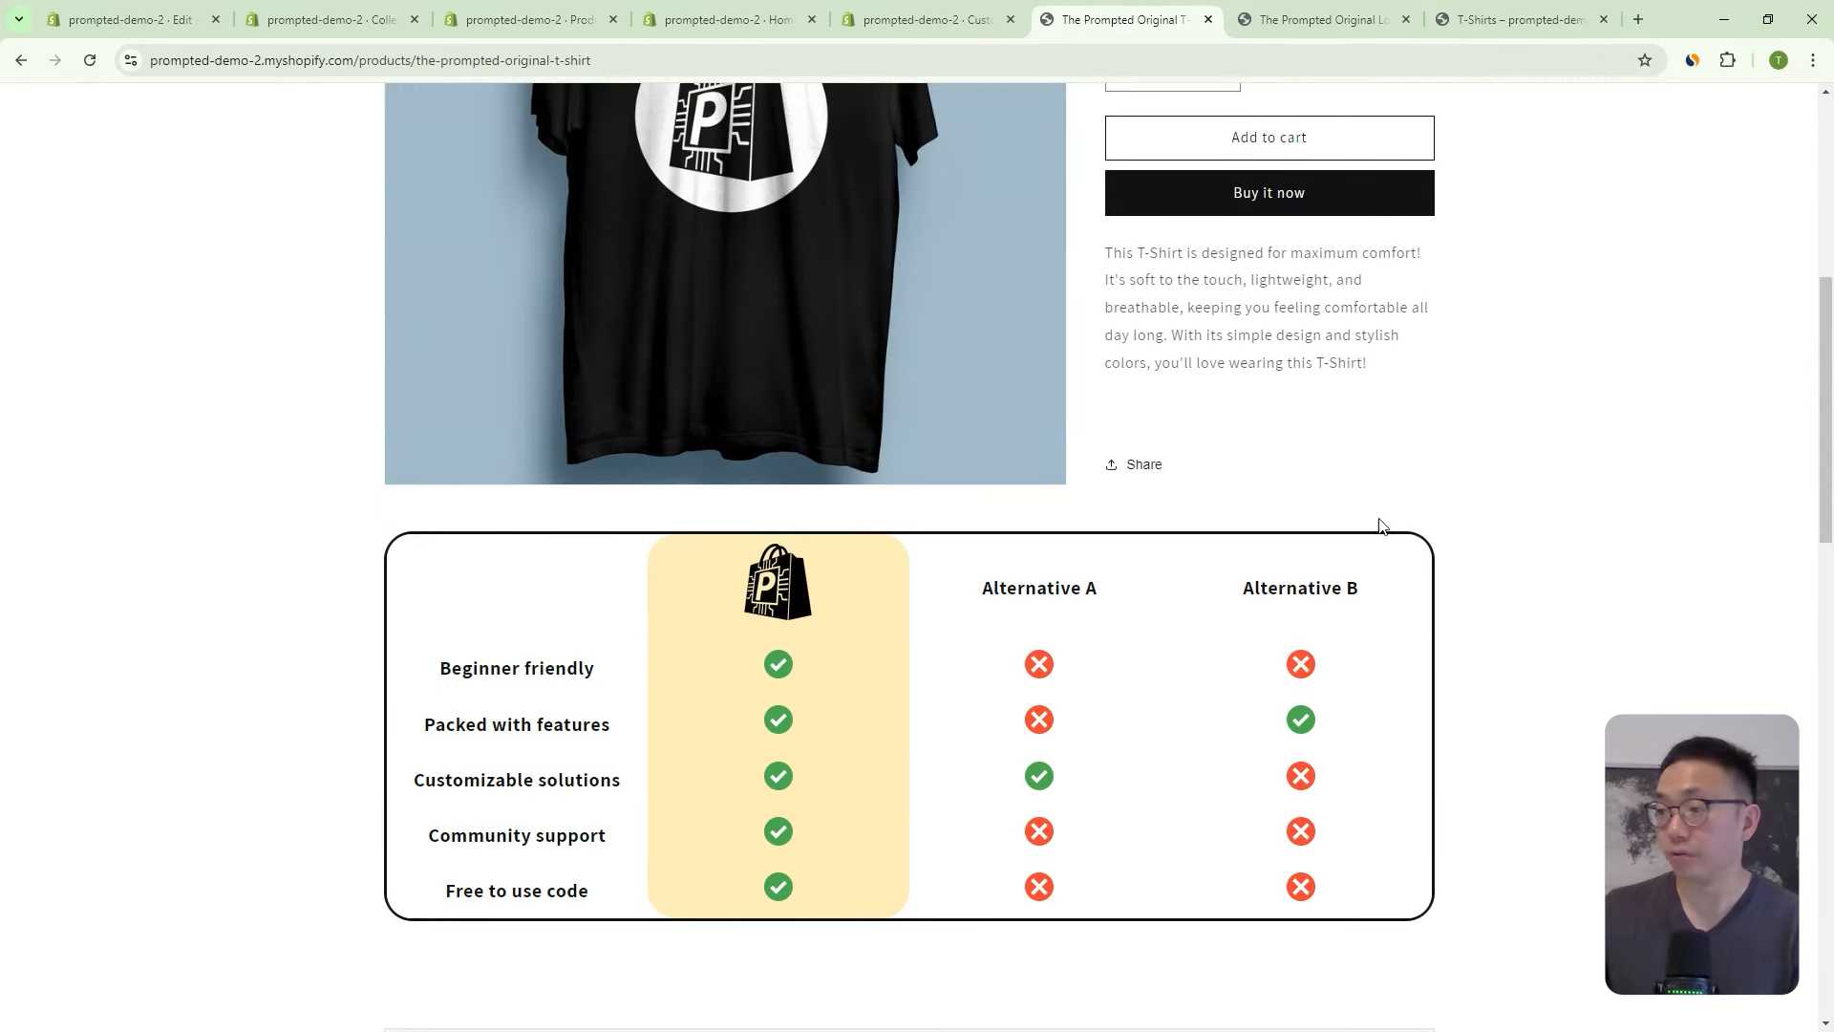
scroll(1377, 520, "down", 2)
scroll(1223, 565, "up", 1)
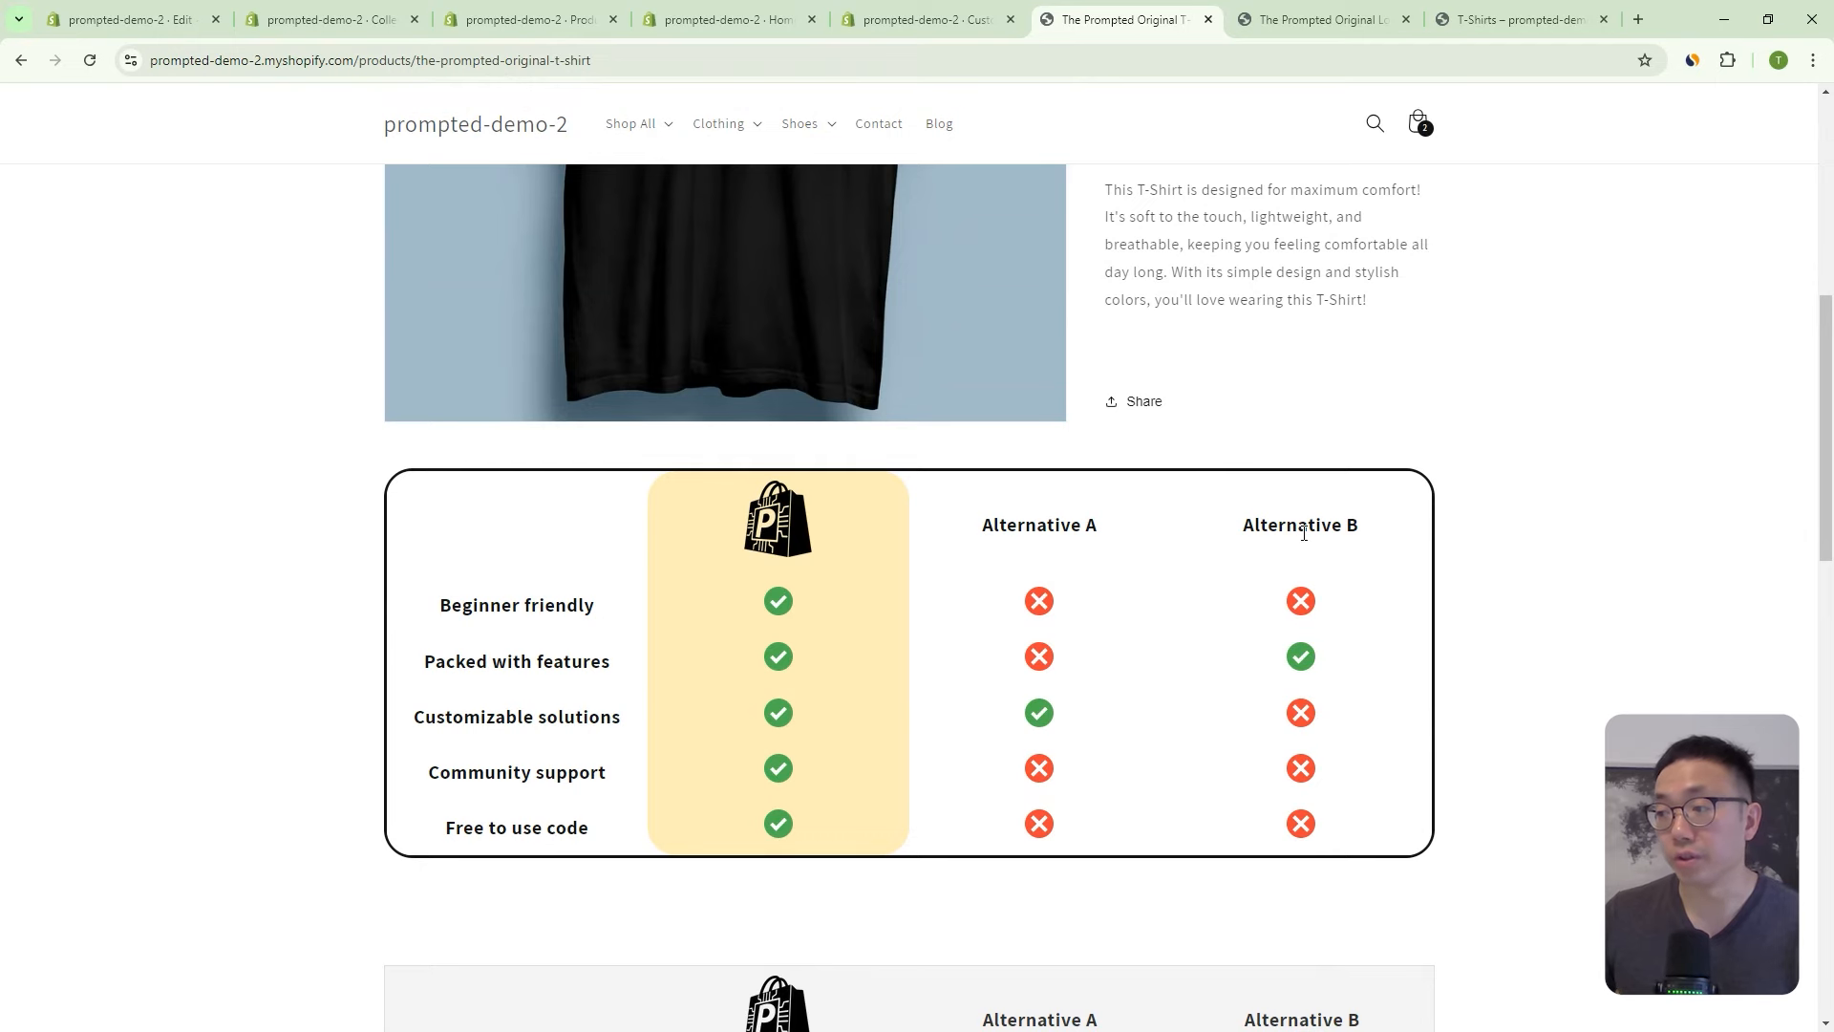
scroll(1304, 532, "up", 3)
scroll(1337, 496, "down", 3)
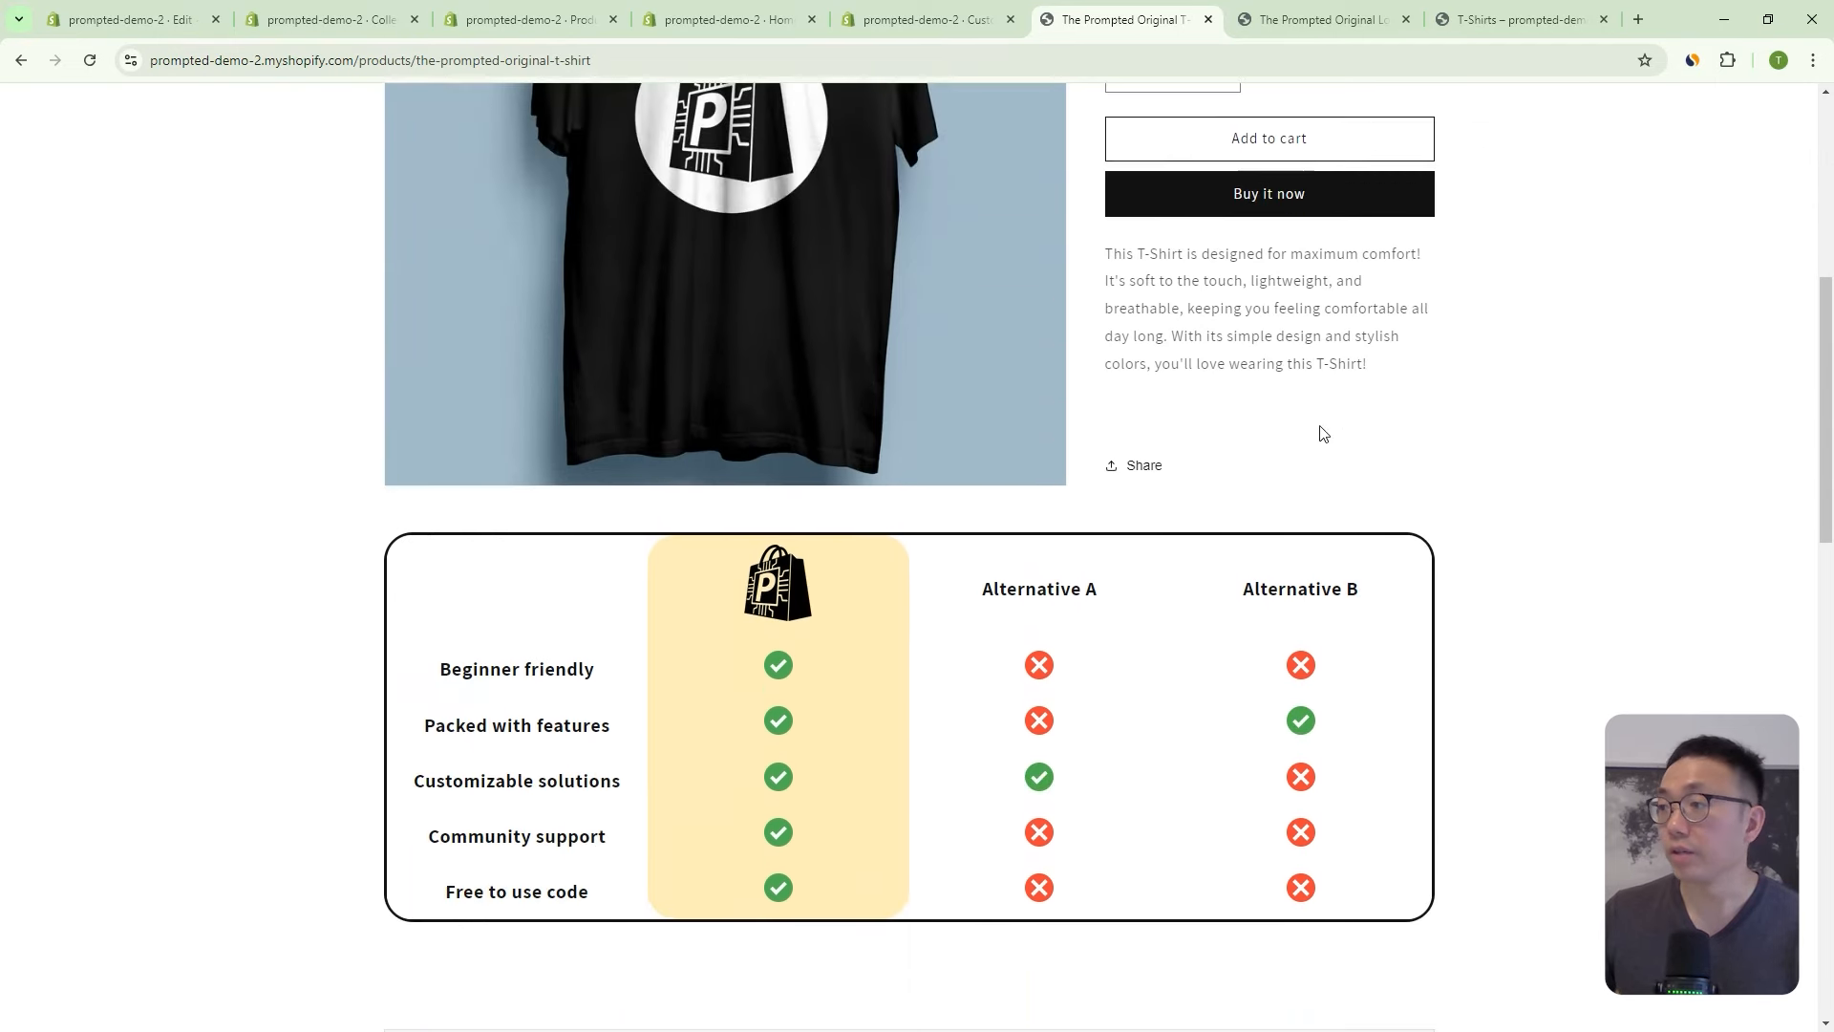
Compare the first comparison chart on the Long Sleeves Shirt page with the one on the Original T-Shirt page.
left_click(1282, 30)
scroll(1242, 363, "down", 6)
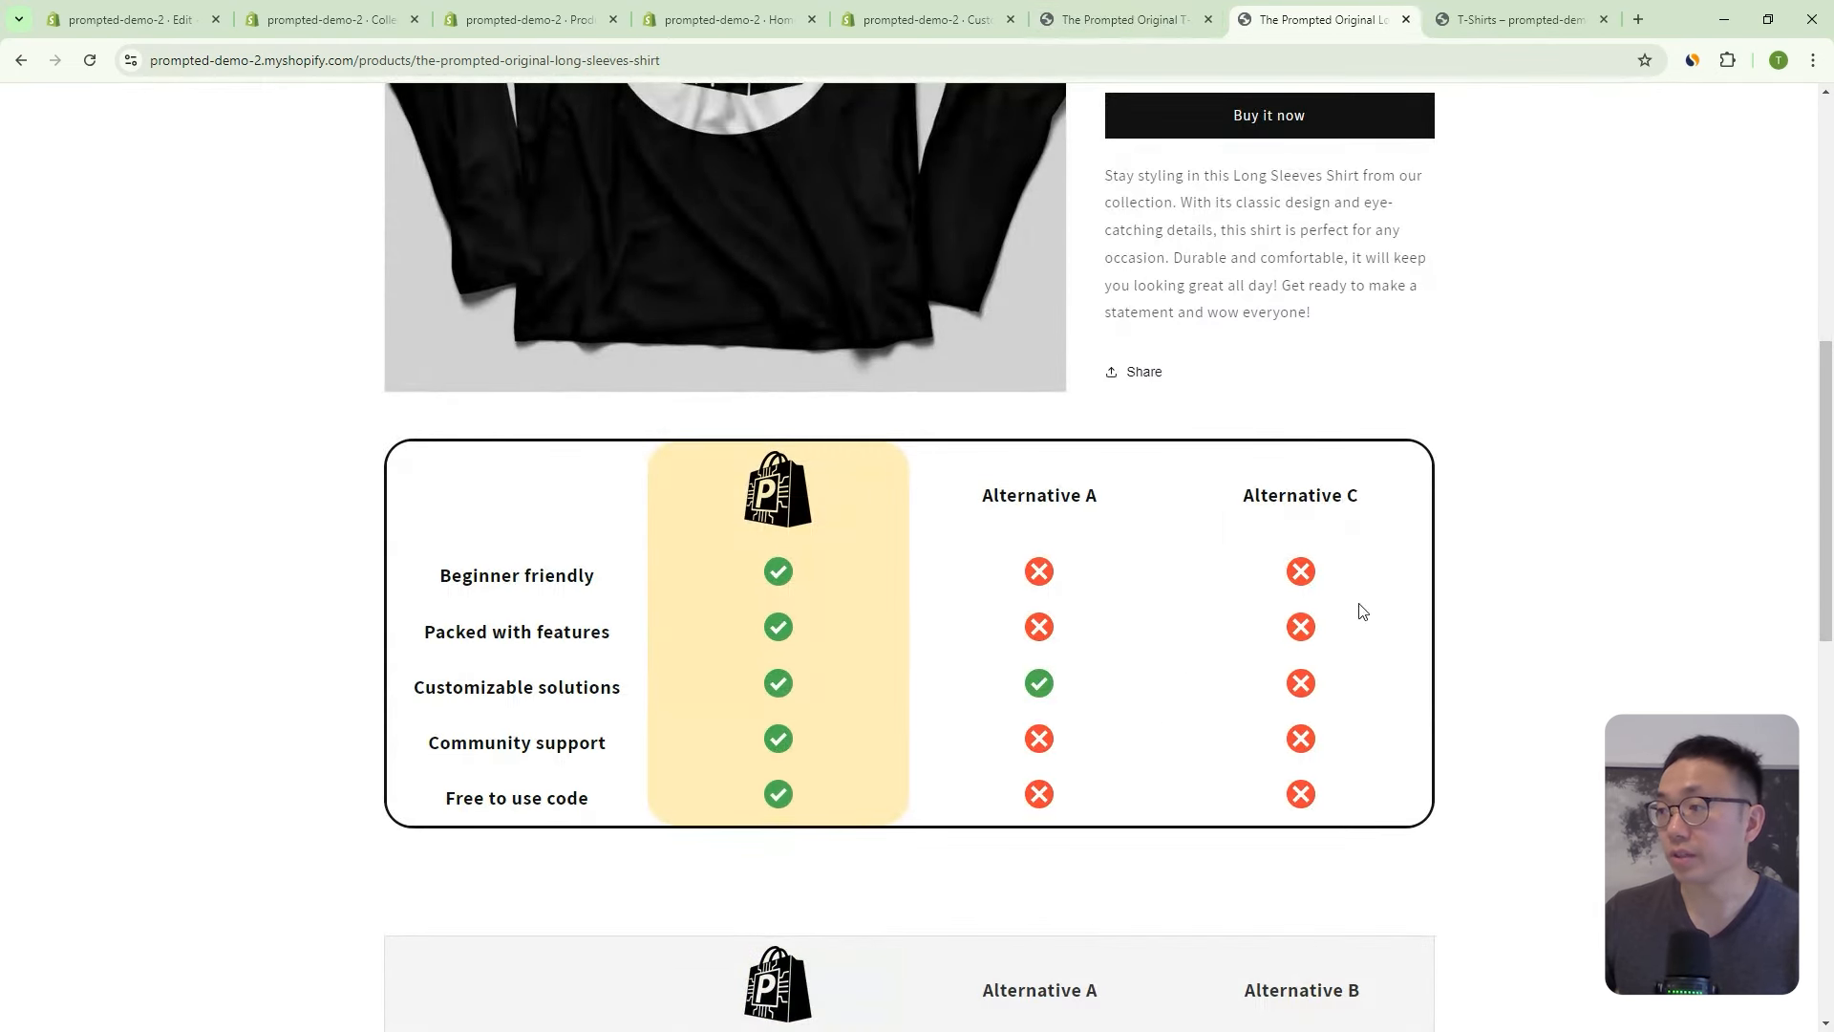
left_click(1154, 33)
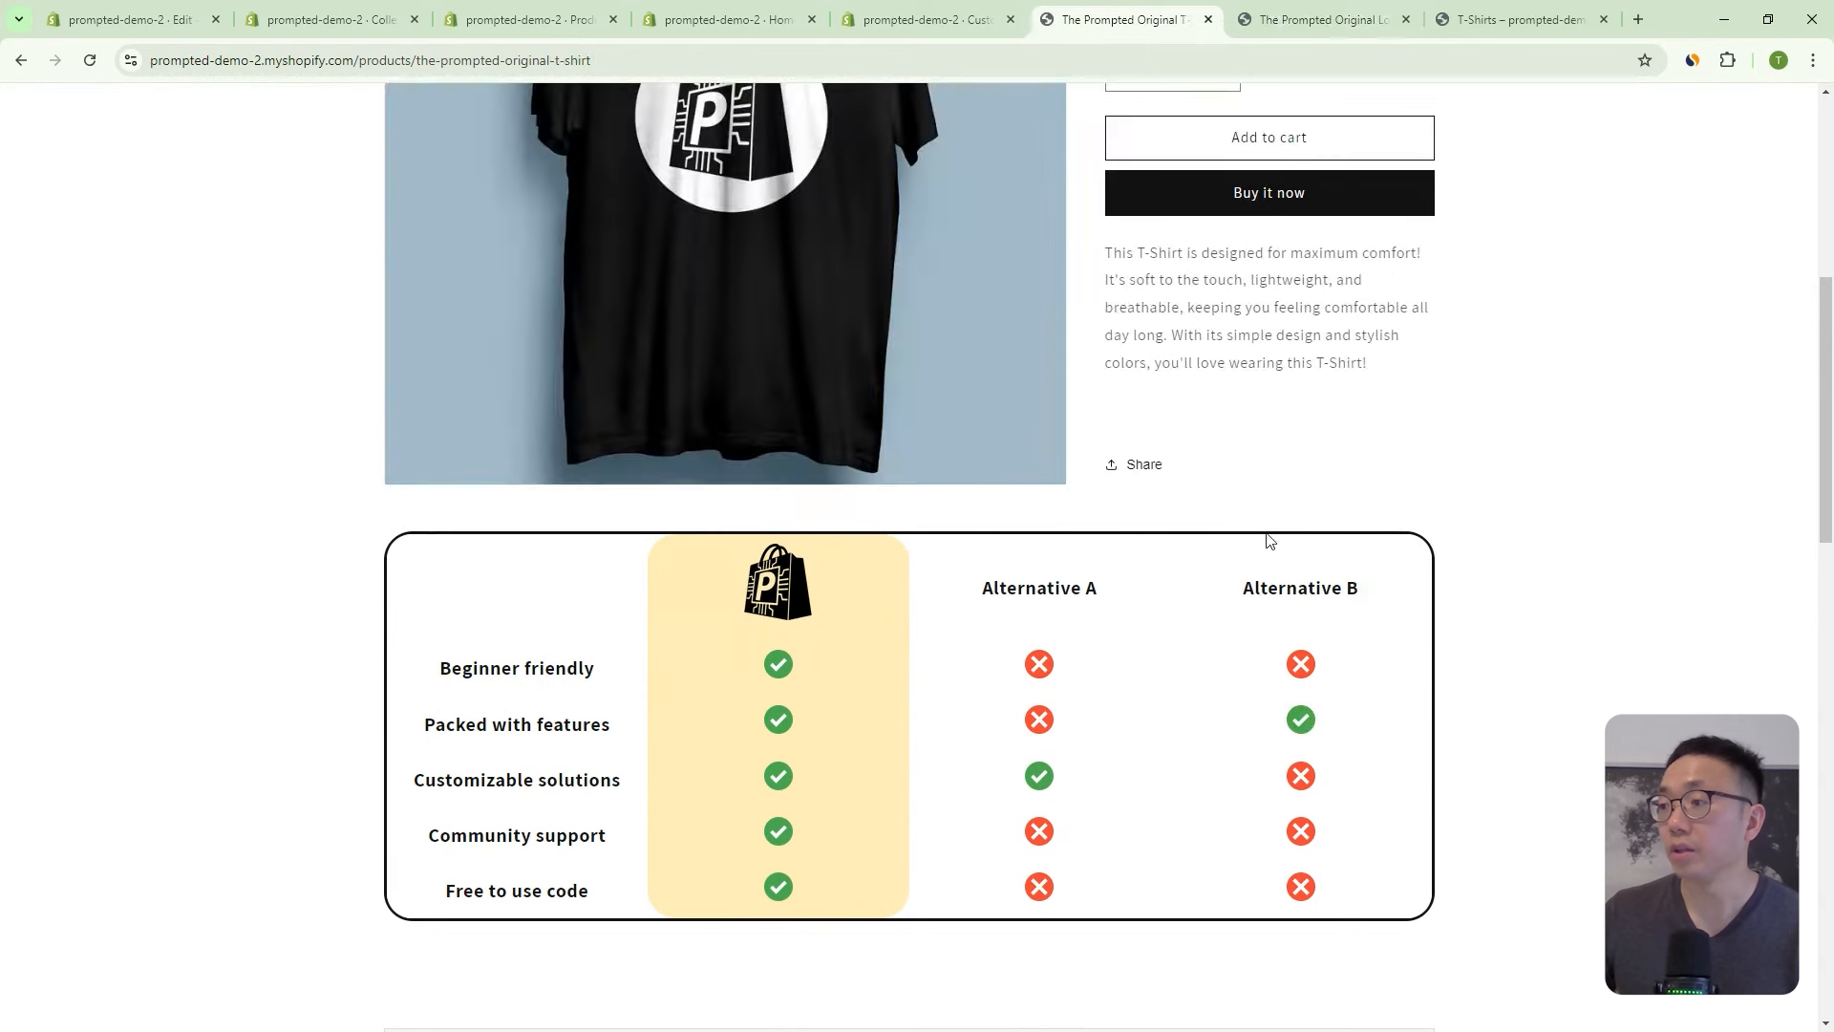
left_click(1315, 19)
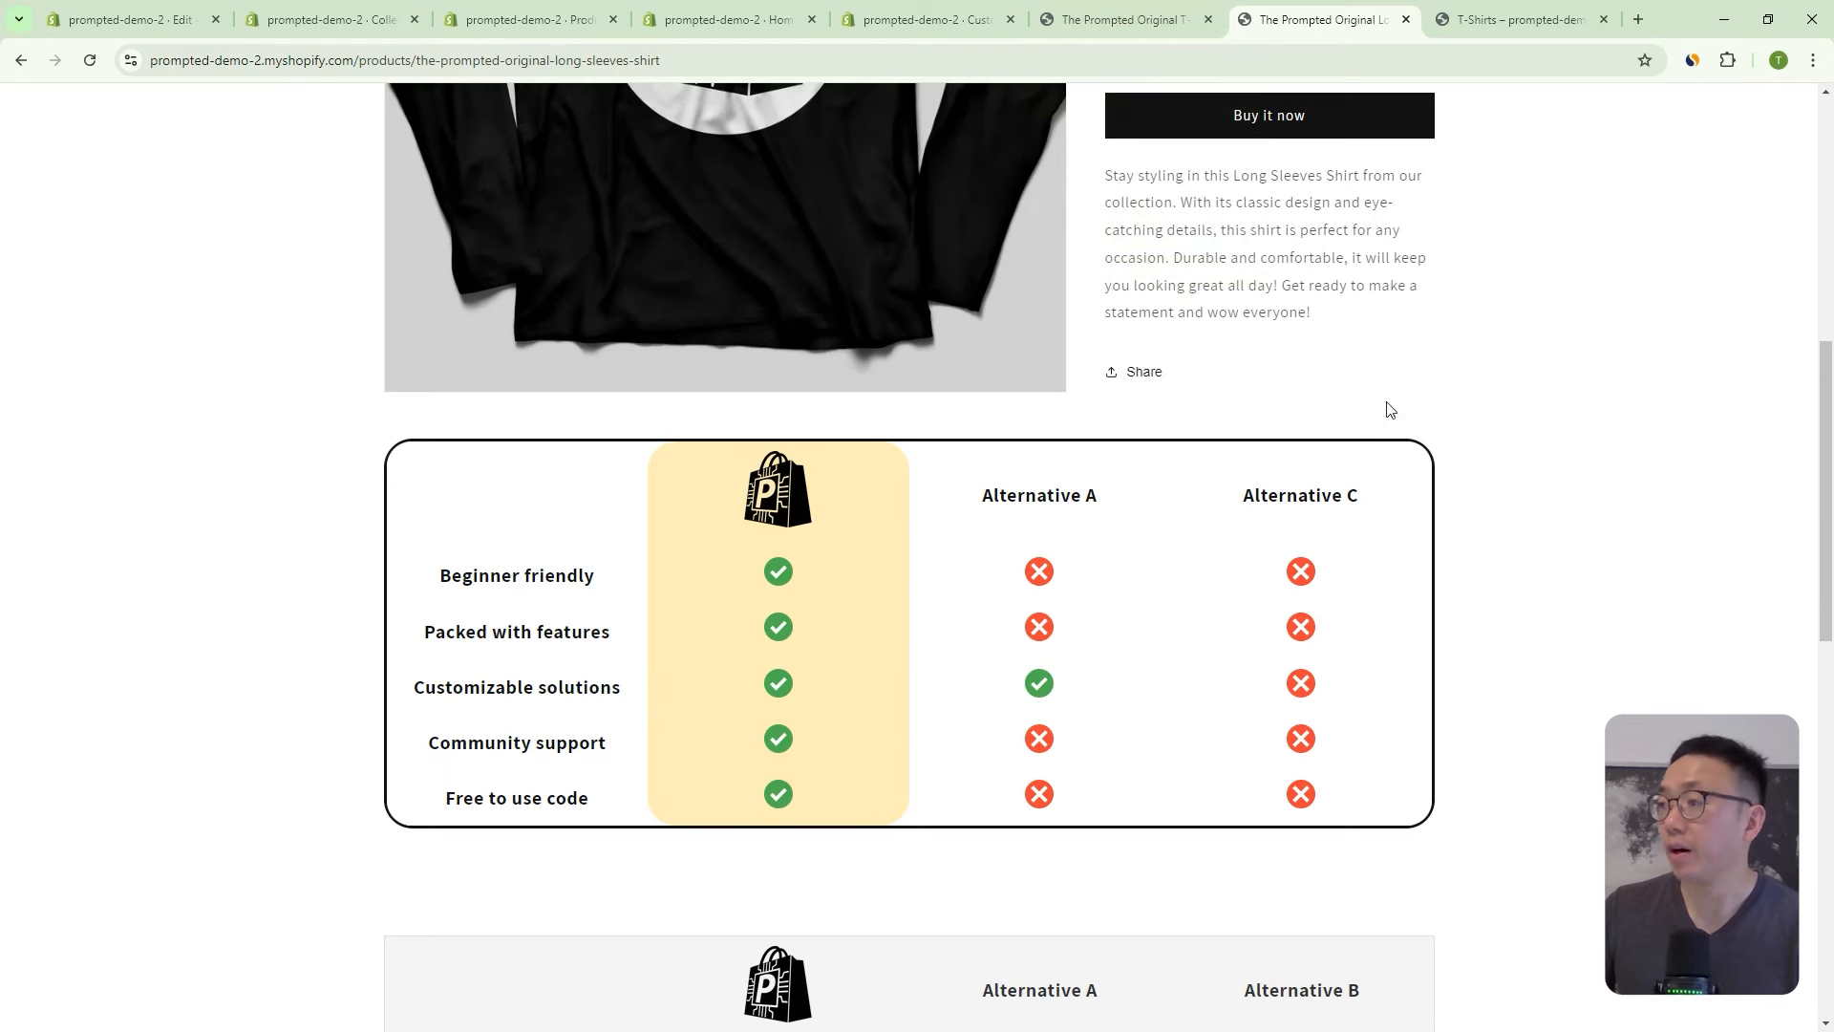
scroll(1424, 405, "down", 3)
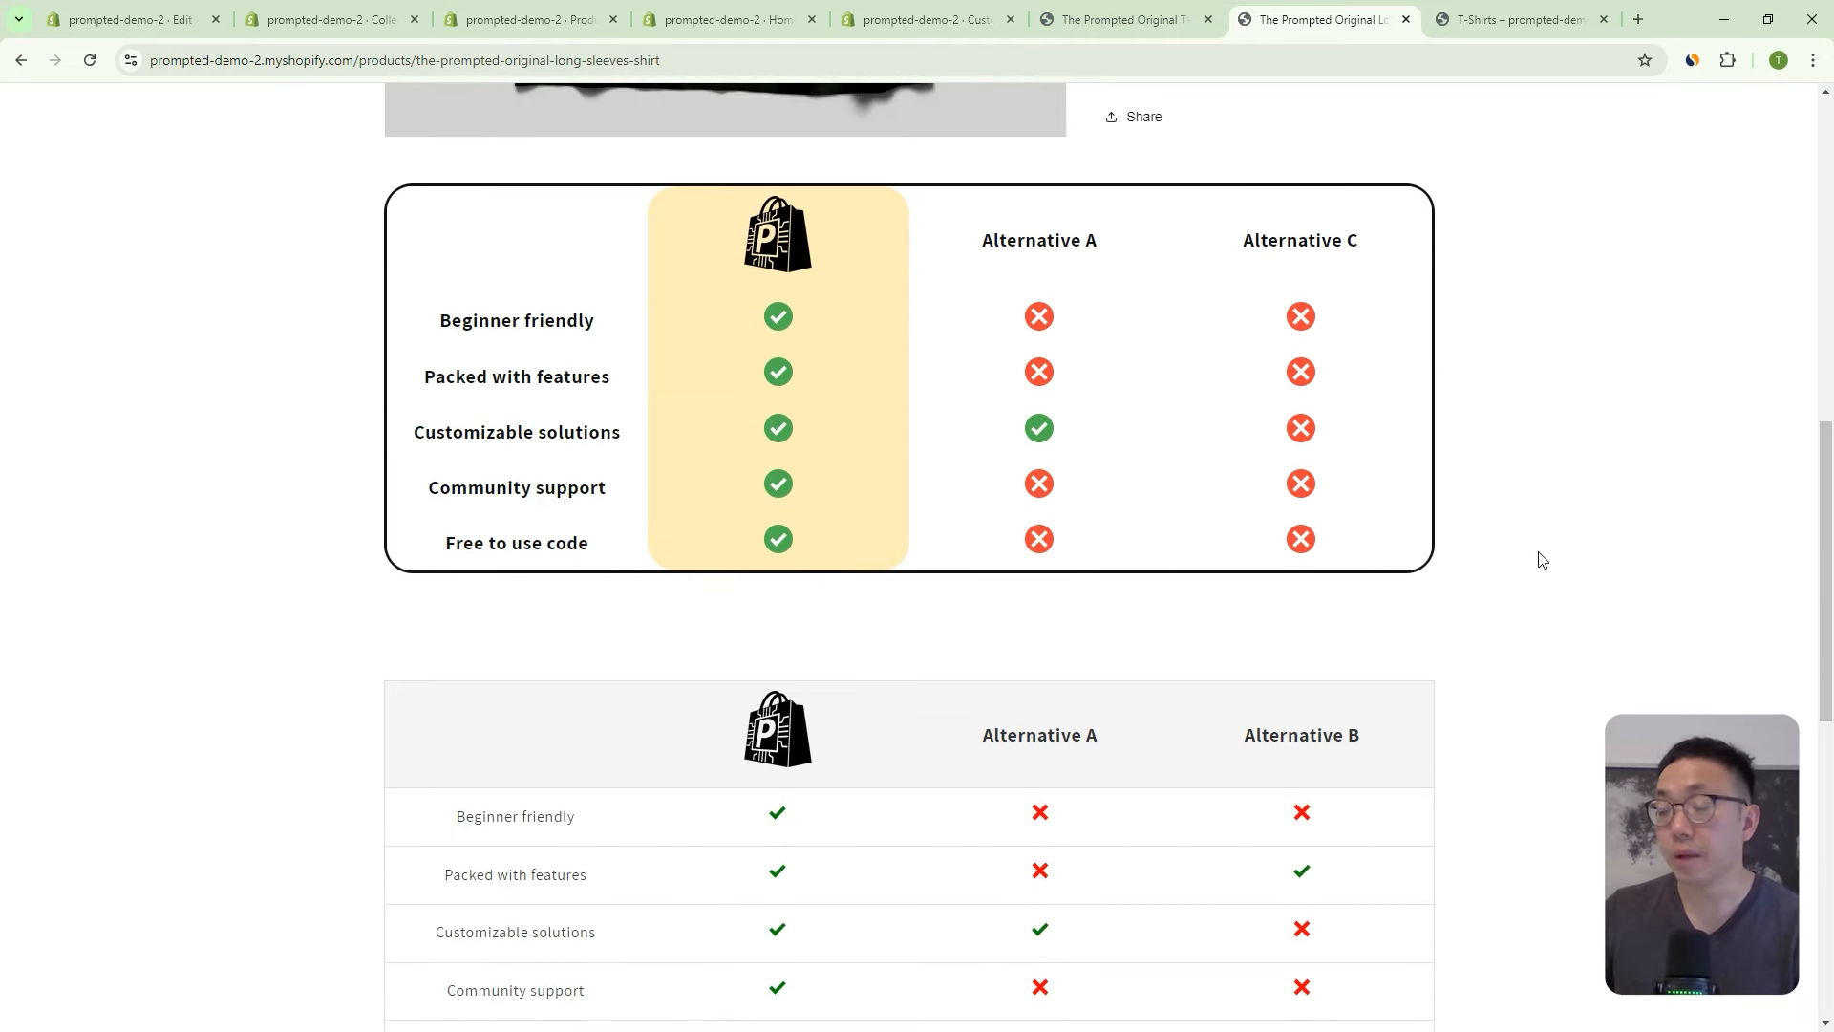
Open The Prompted Original Hoodie from the recommended products in a new tab and view its comparison charts.
scroll(1540, 559, "down", 12)
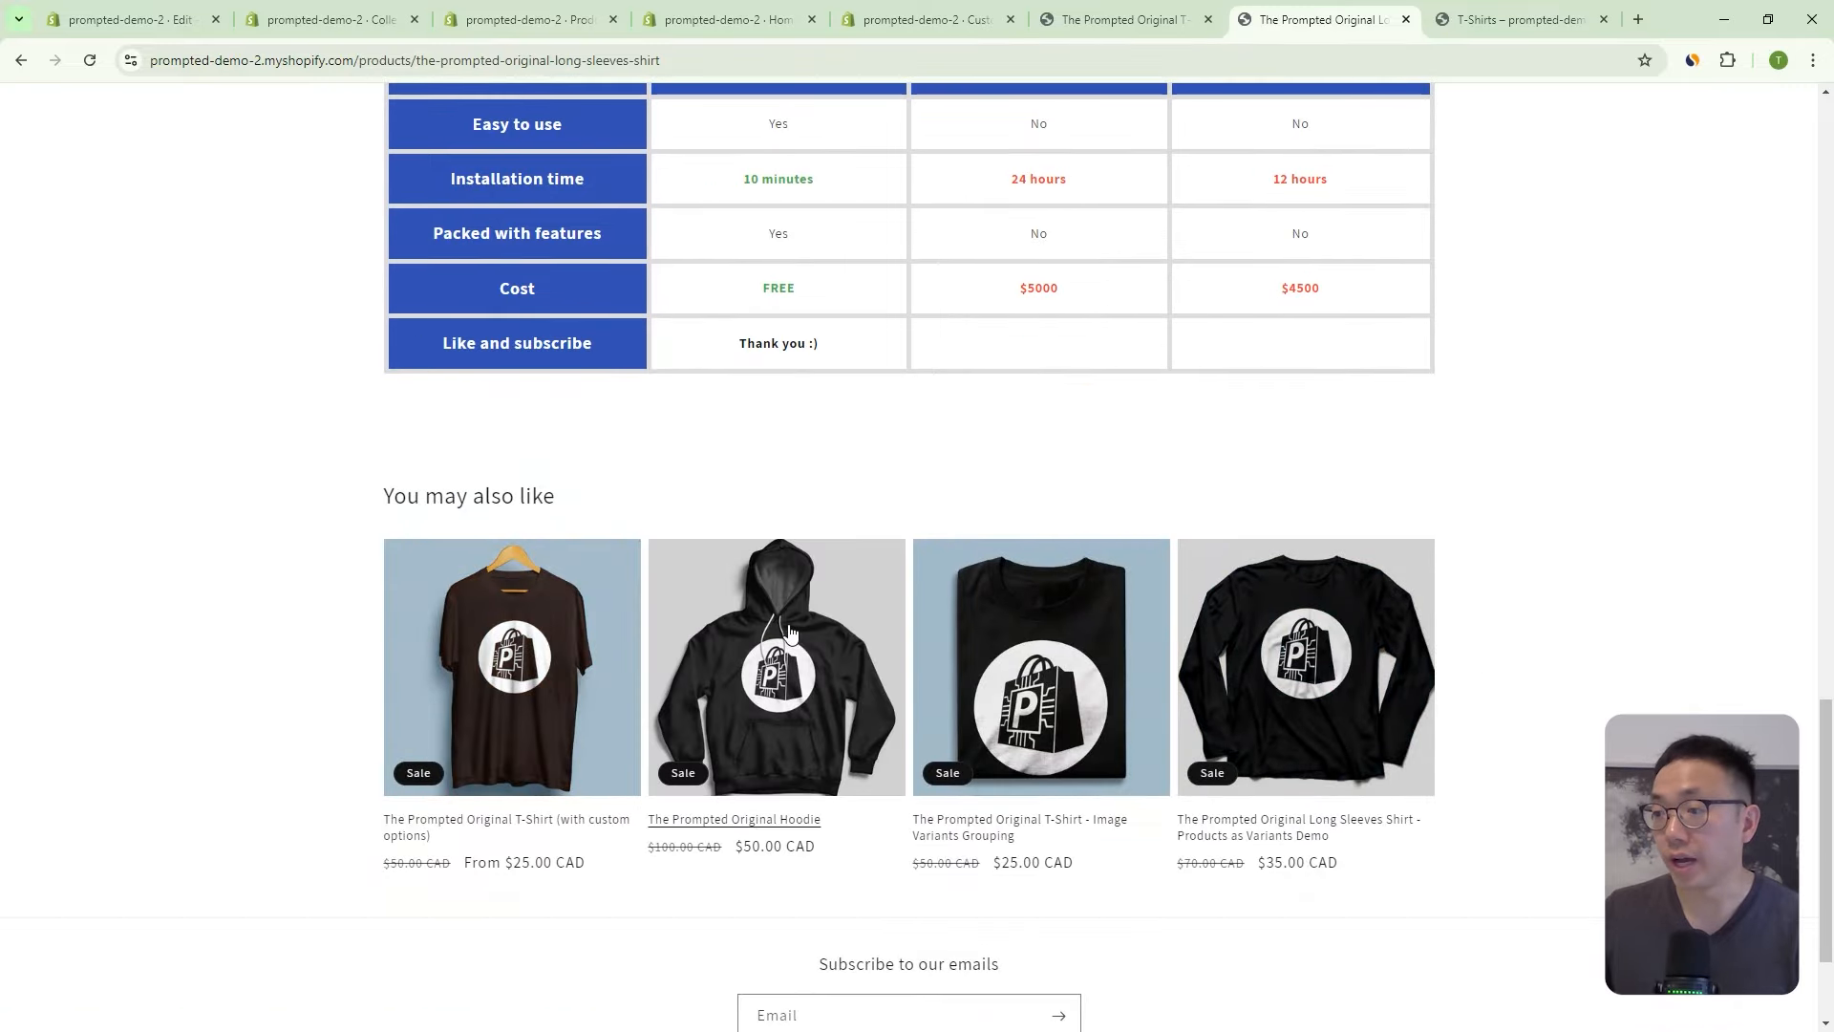
right_click(798, 626)
left_click(841, 643)
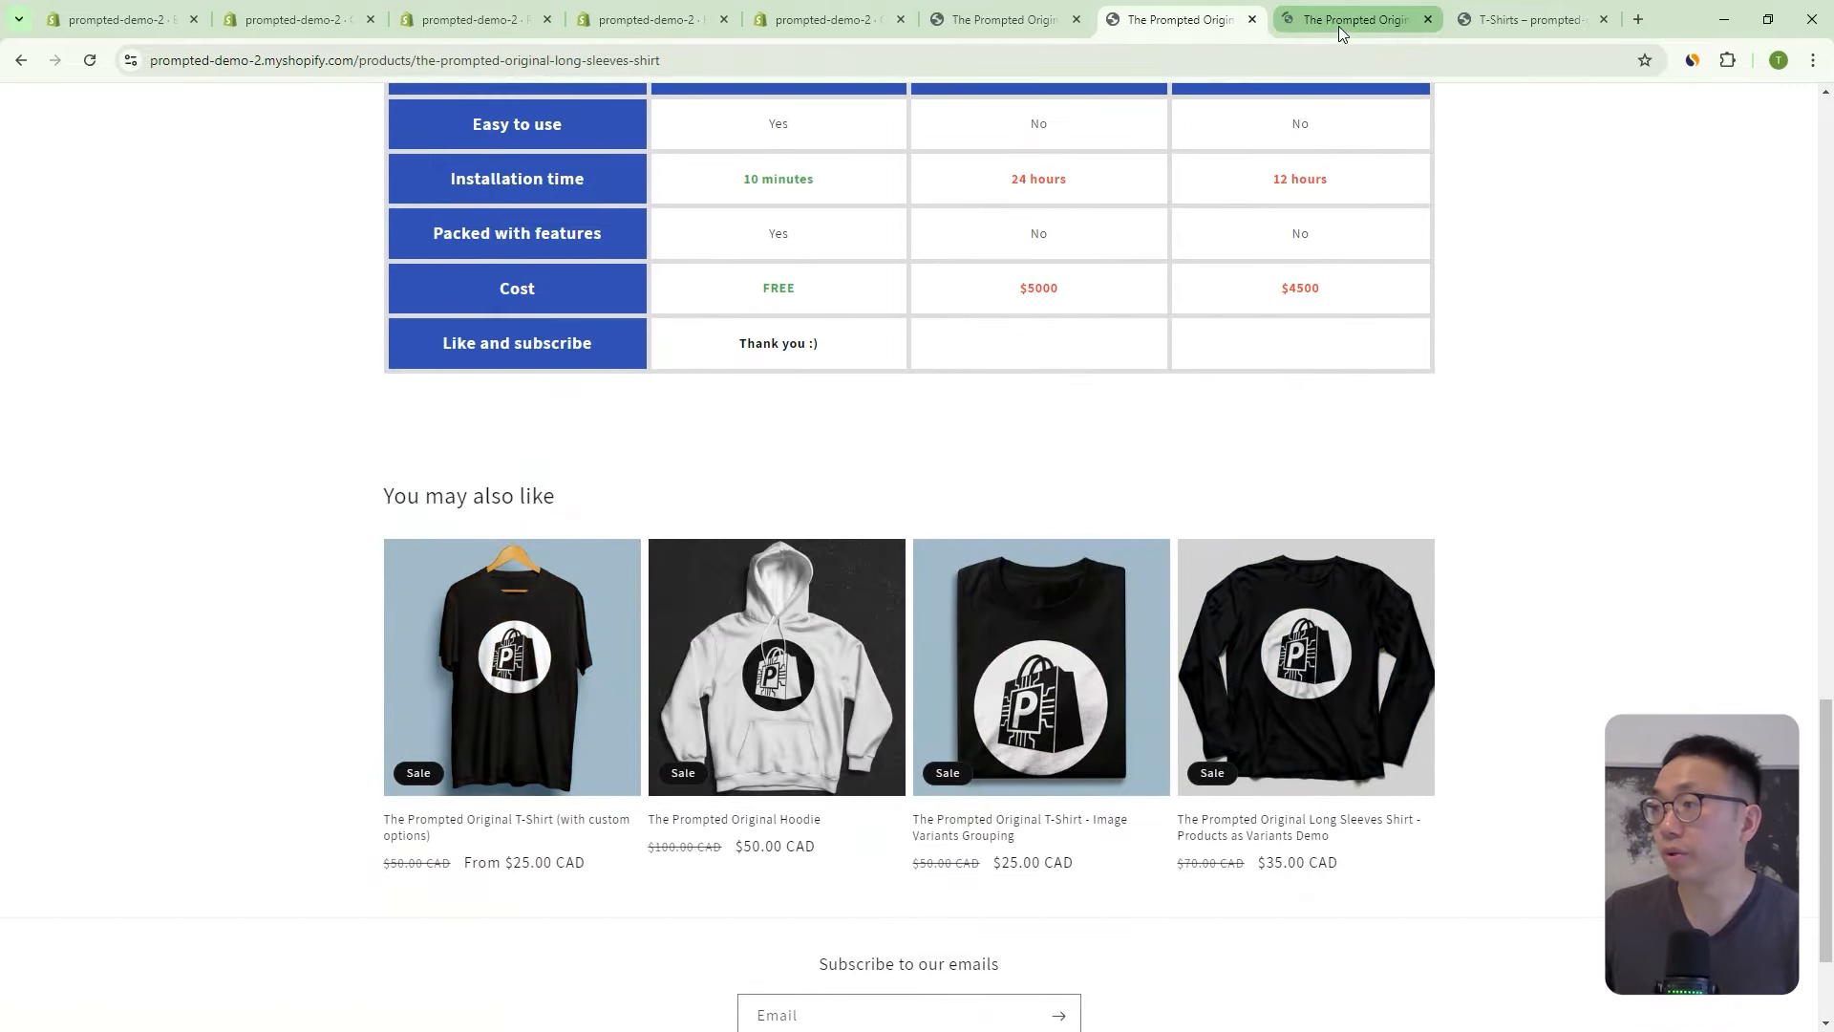
left_click(1338, 26)
scroll(1413, 415, "down", 6)
scroll(1373, 421, "down", 6)
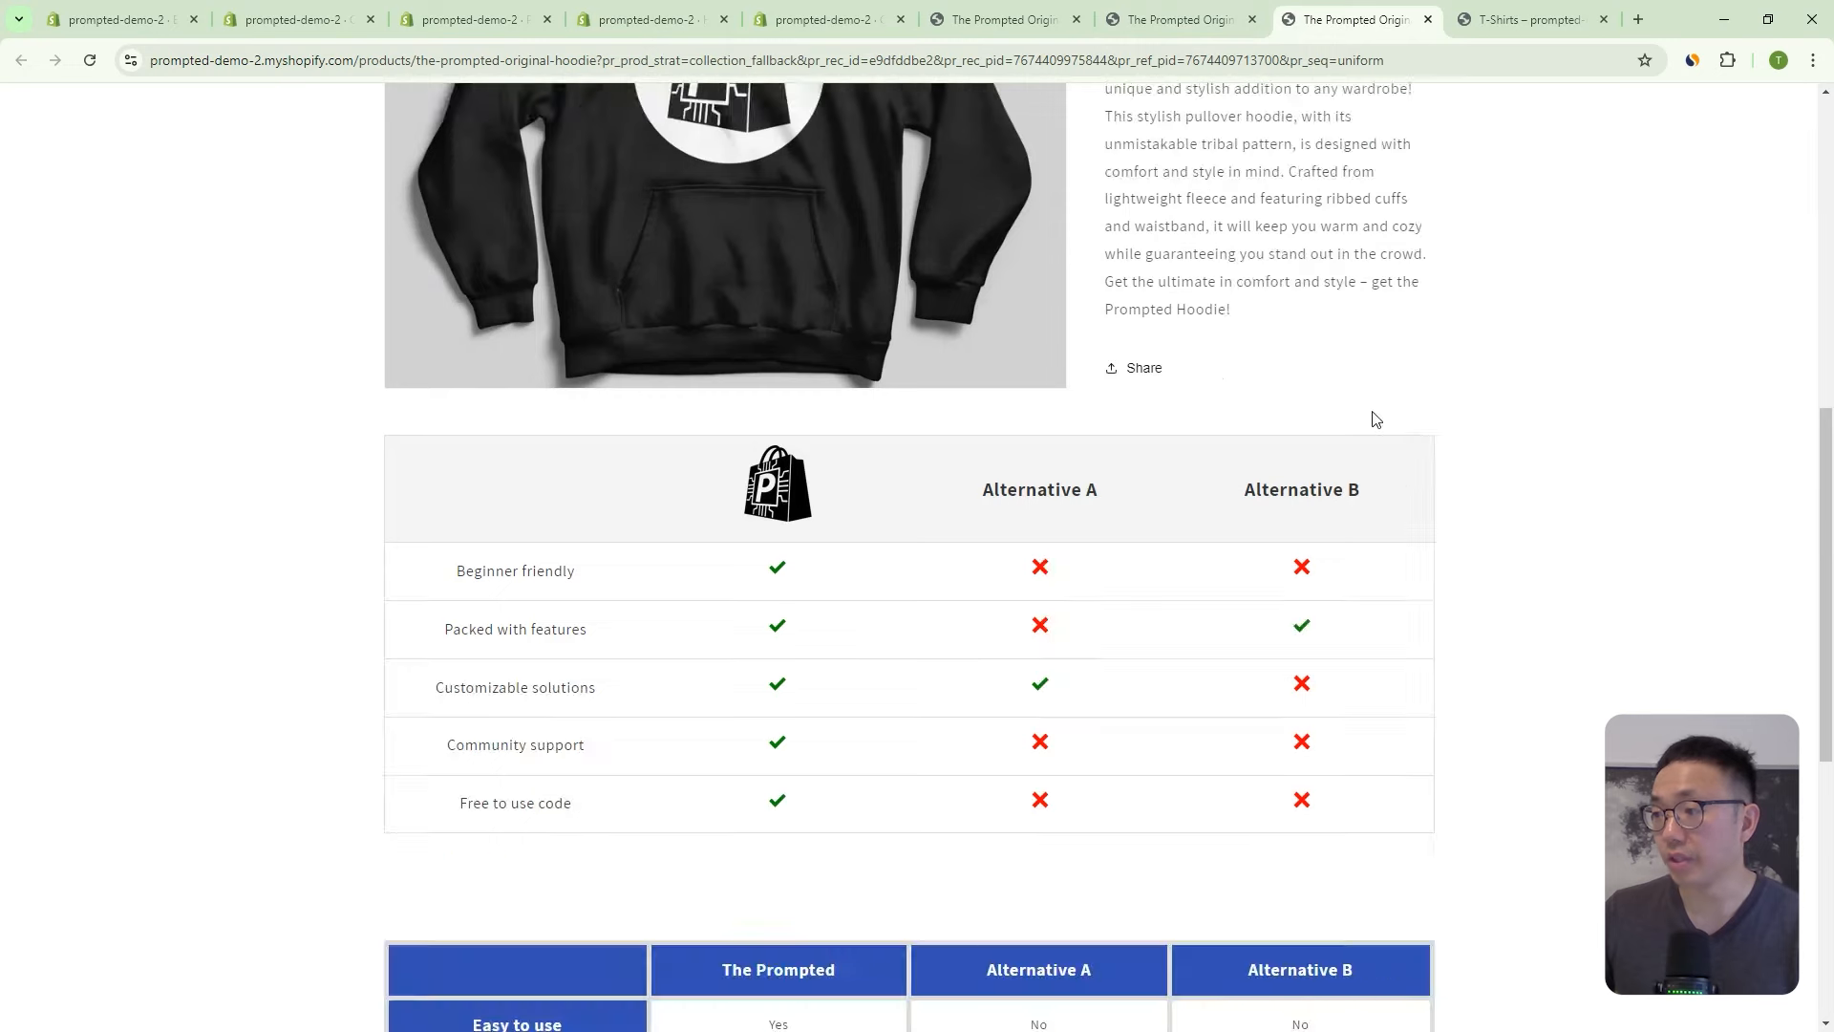
scroll(1395, 468, "up", 3)
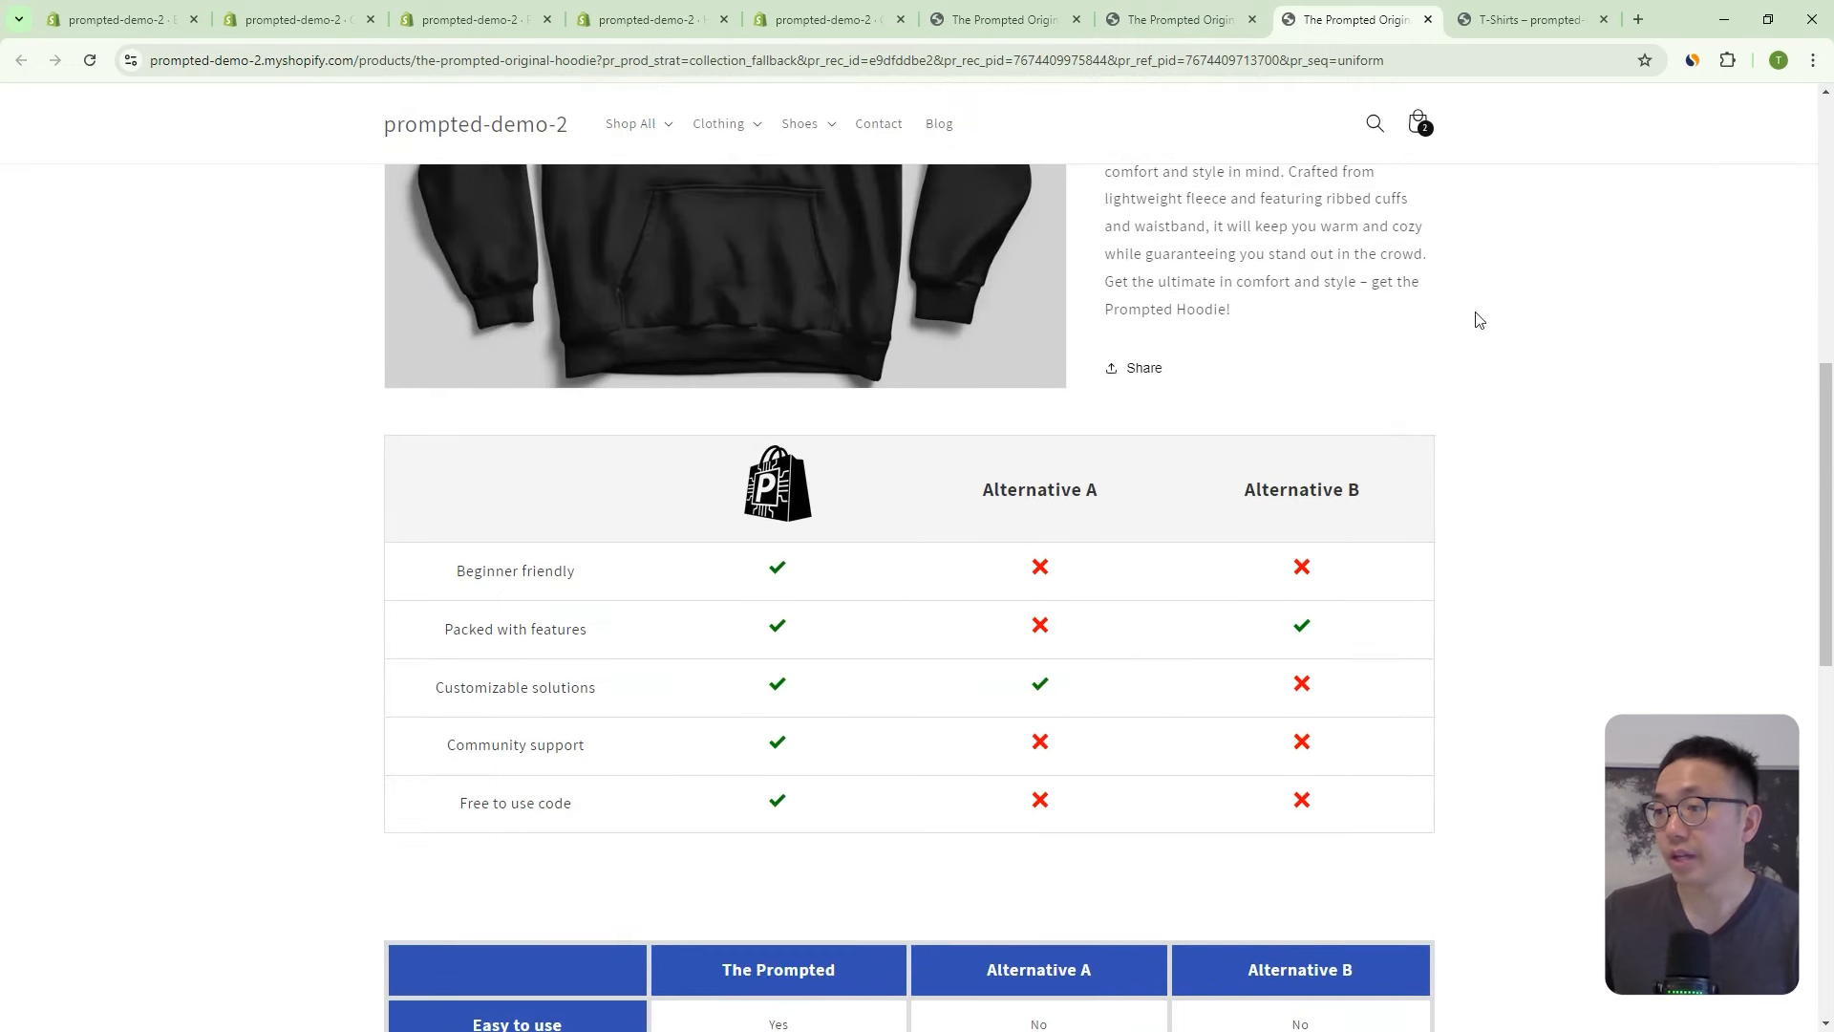
Compare the Long Sleeves Shirt page's set of comparison charts with the charts on the Hoodie page.
left_click(1209, 21)
scroll(1273, 595, "up", 4)
scroll(1273, 595, "up", 5)
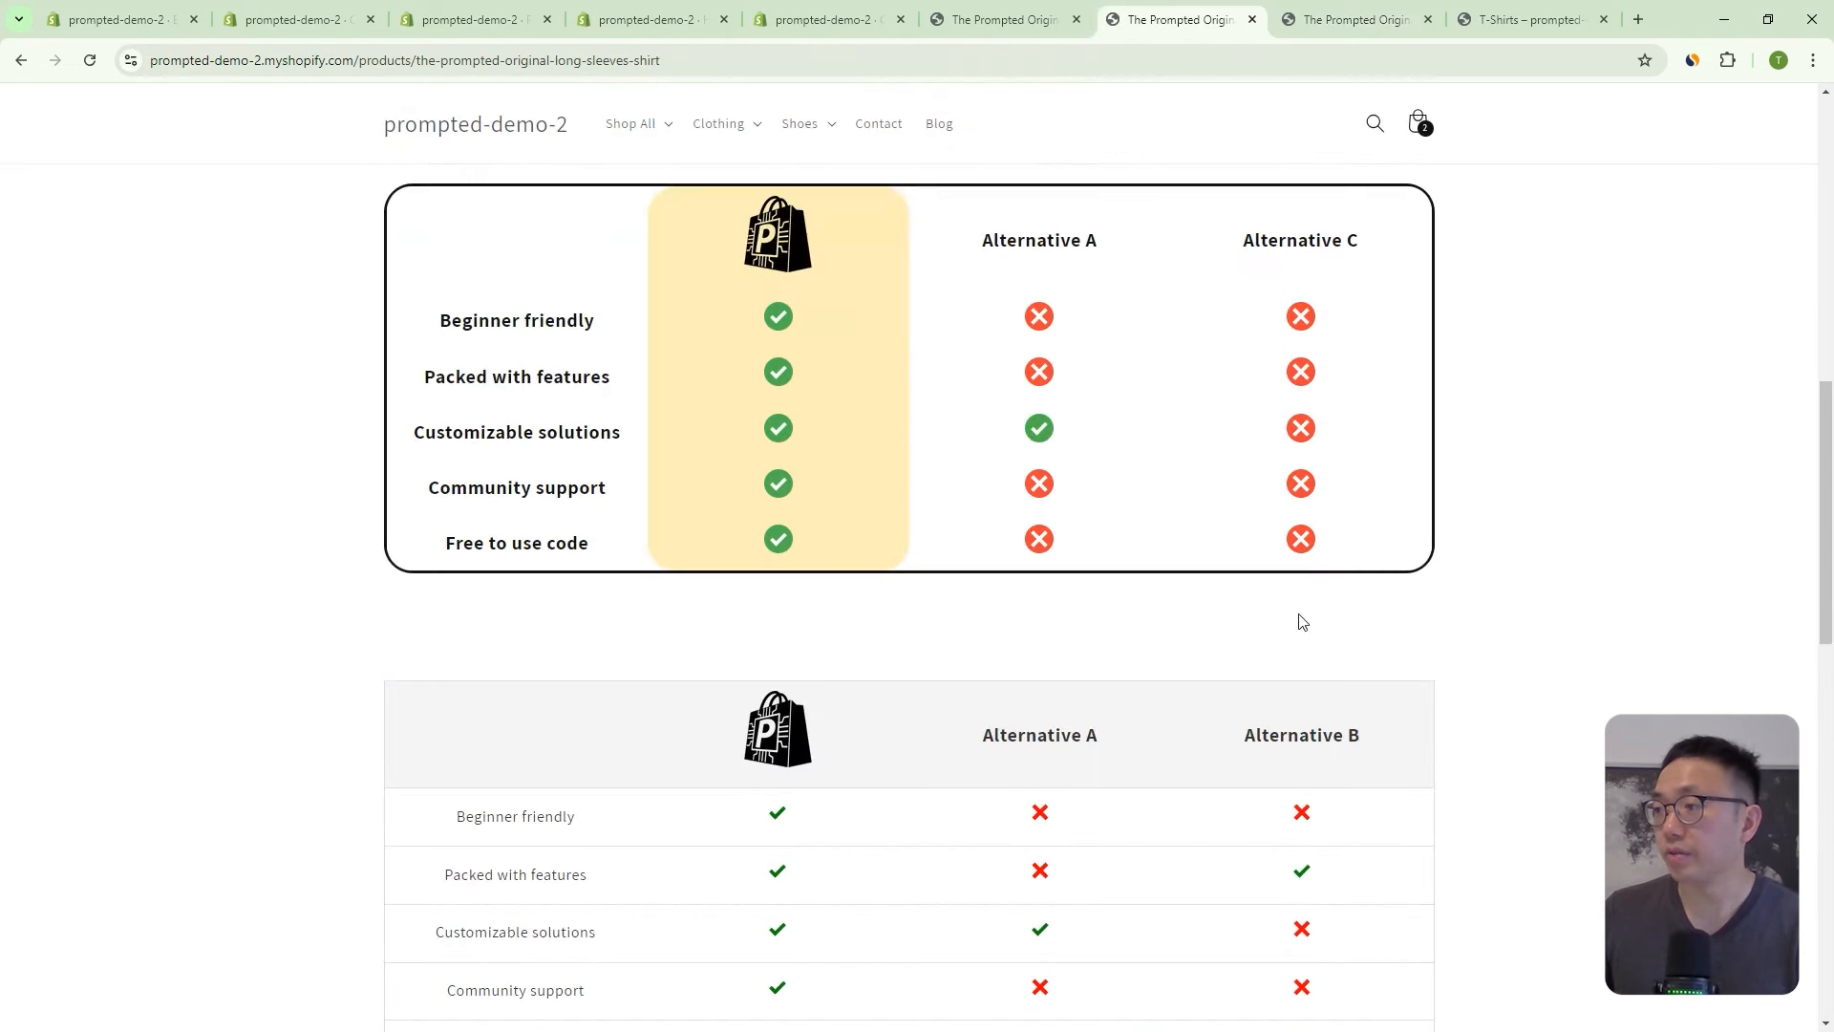
left_click(1396, 20)
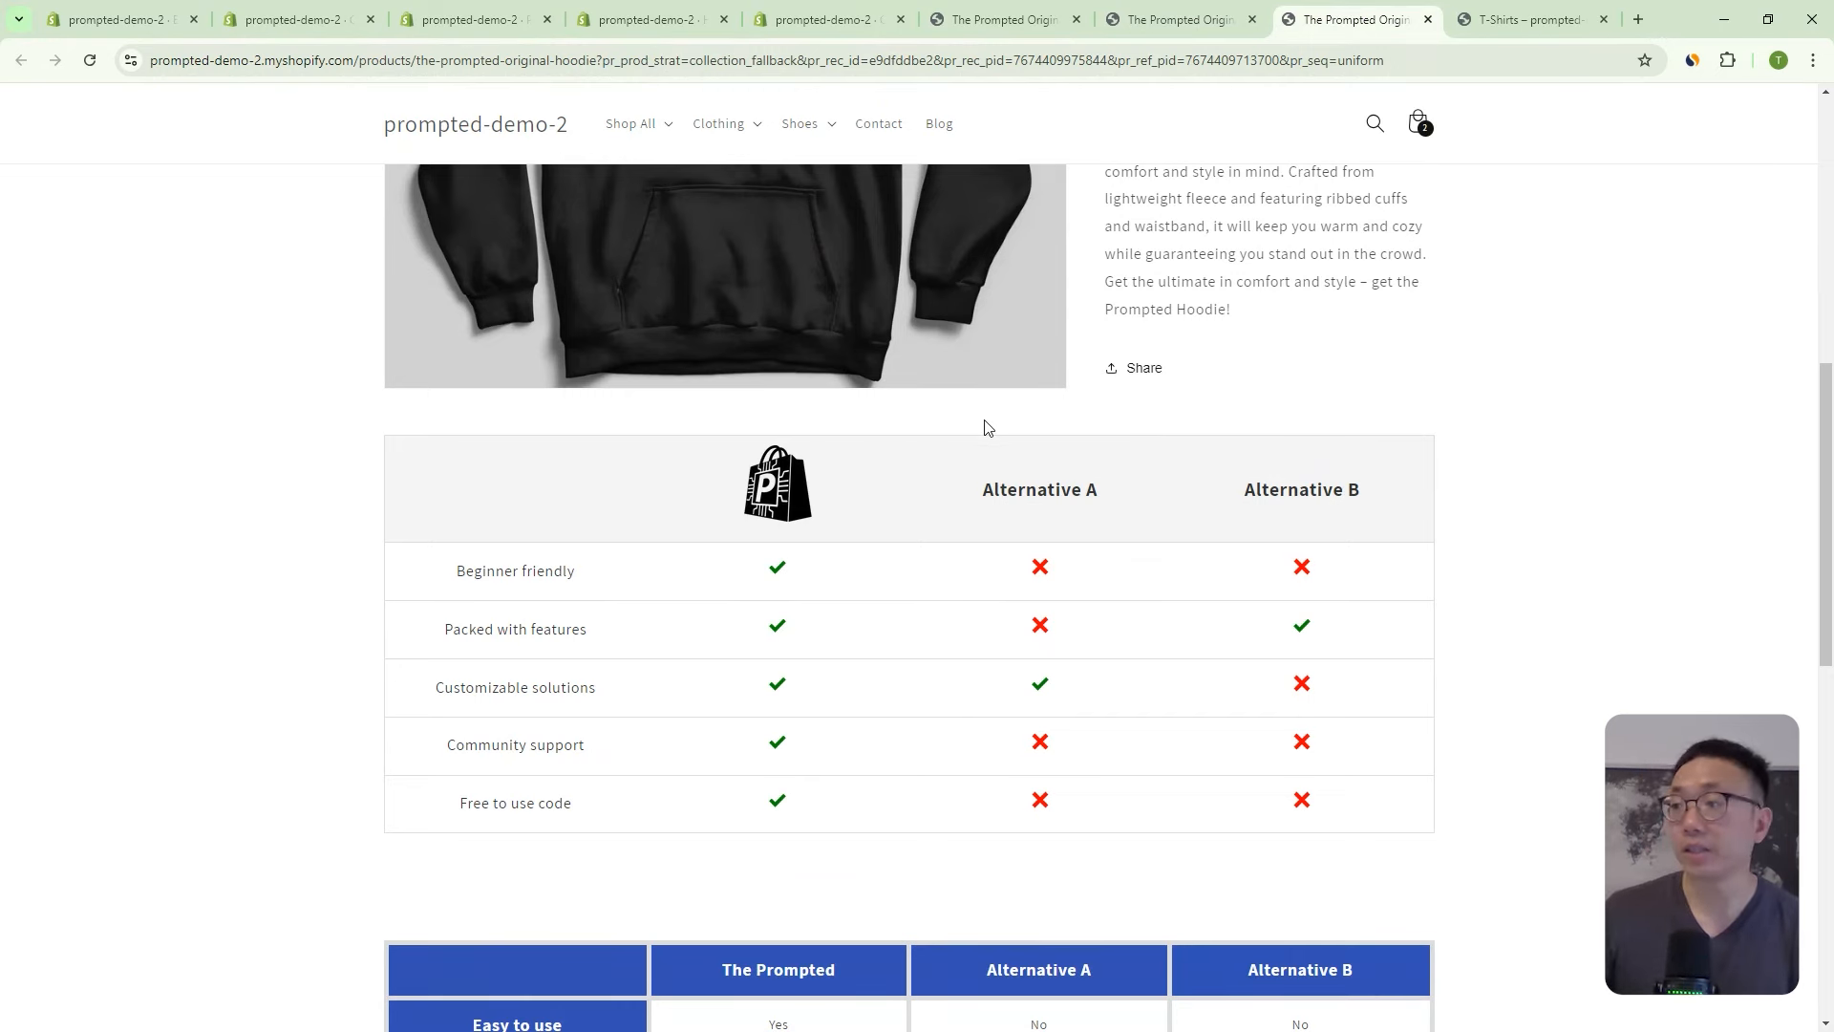
left_click(1176, 18)
scroll(1232, 430, "down", 3)
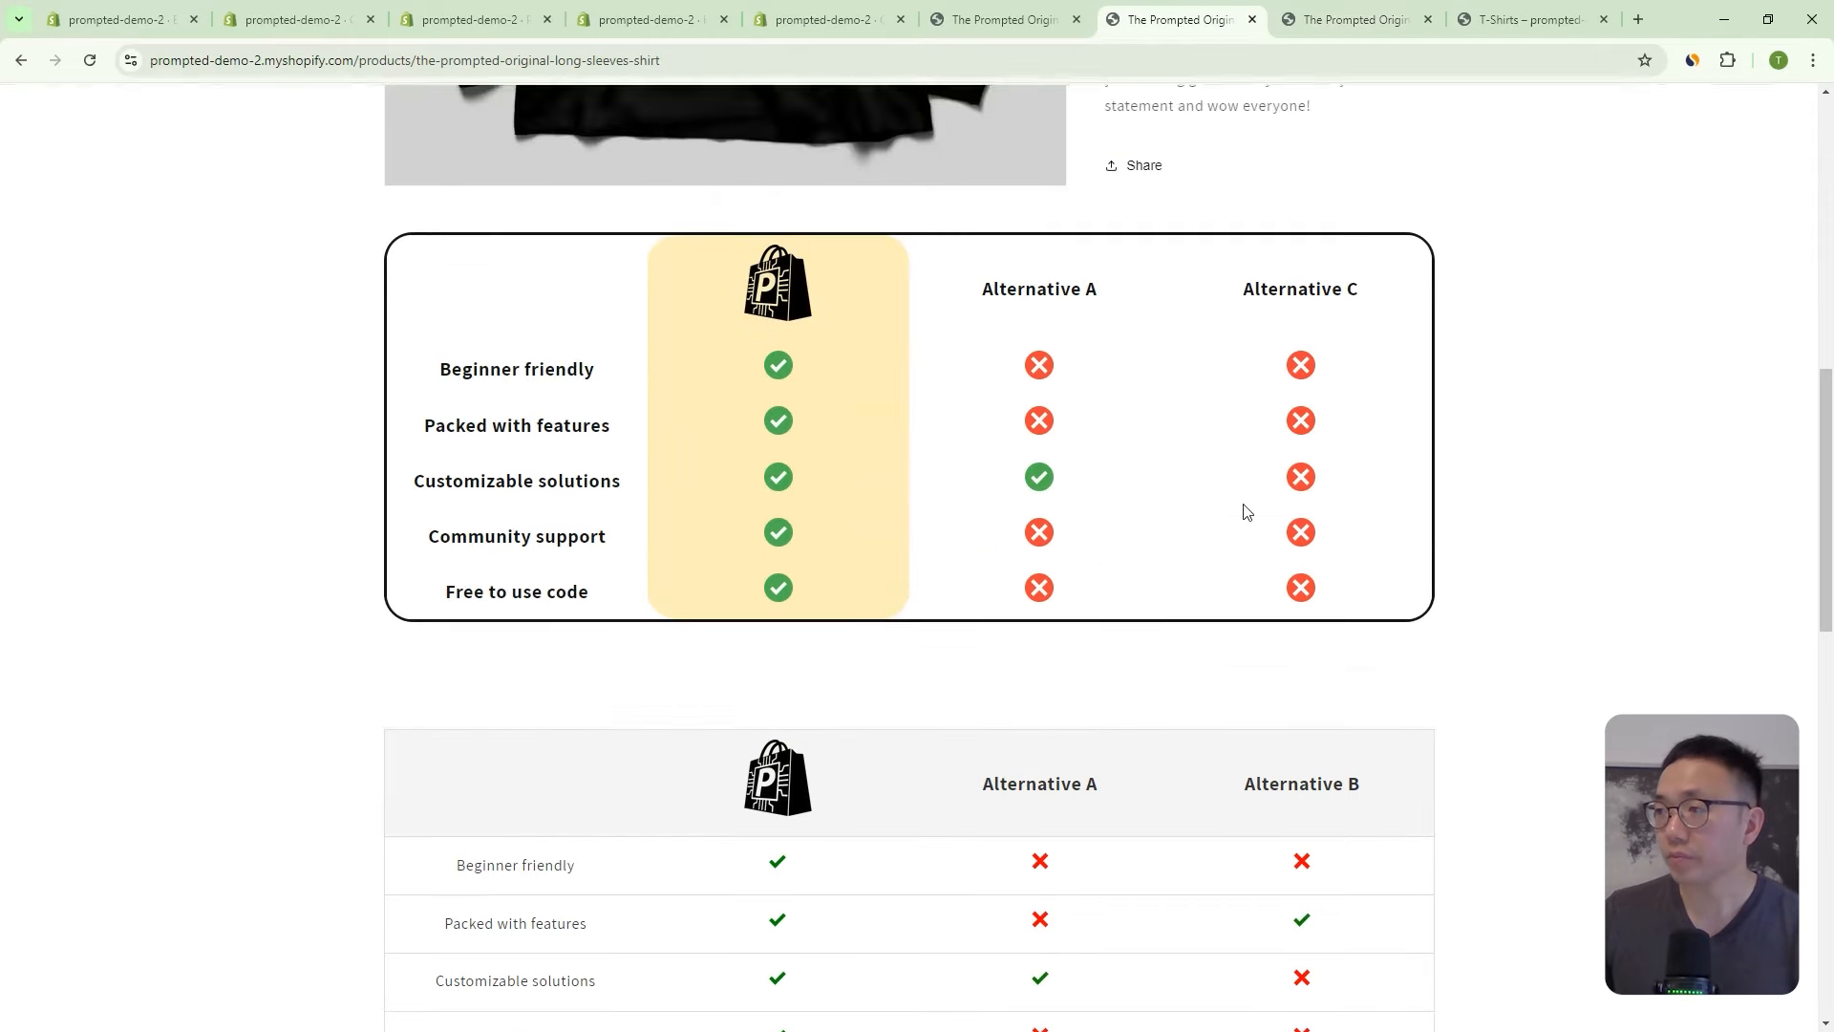
scroll(1247, 511, "down", 6)
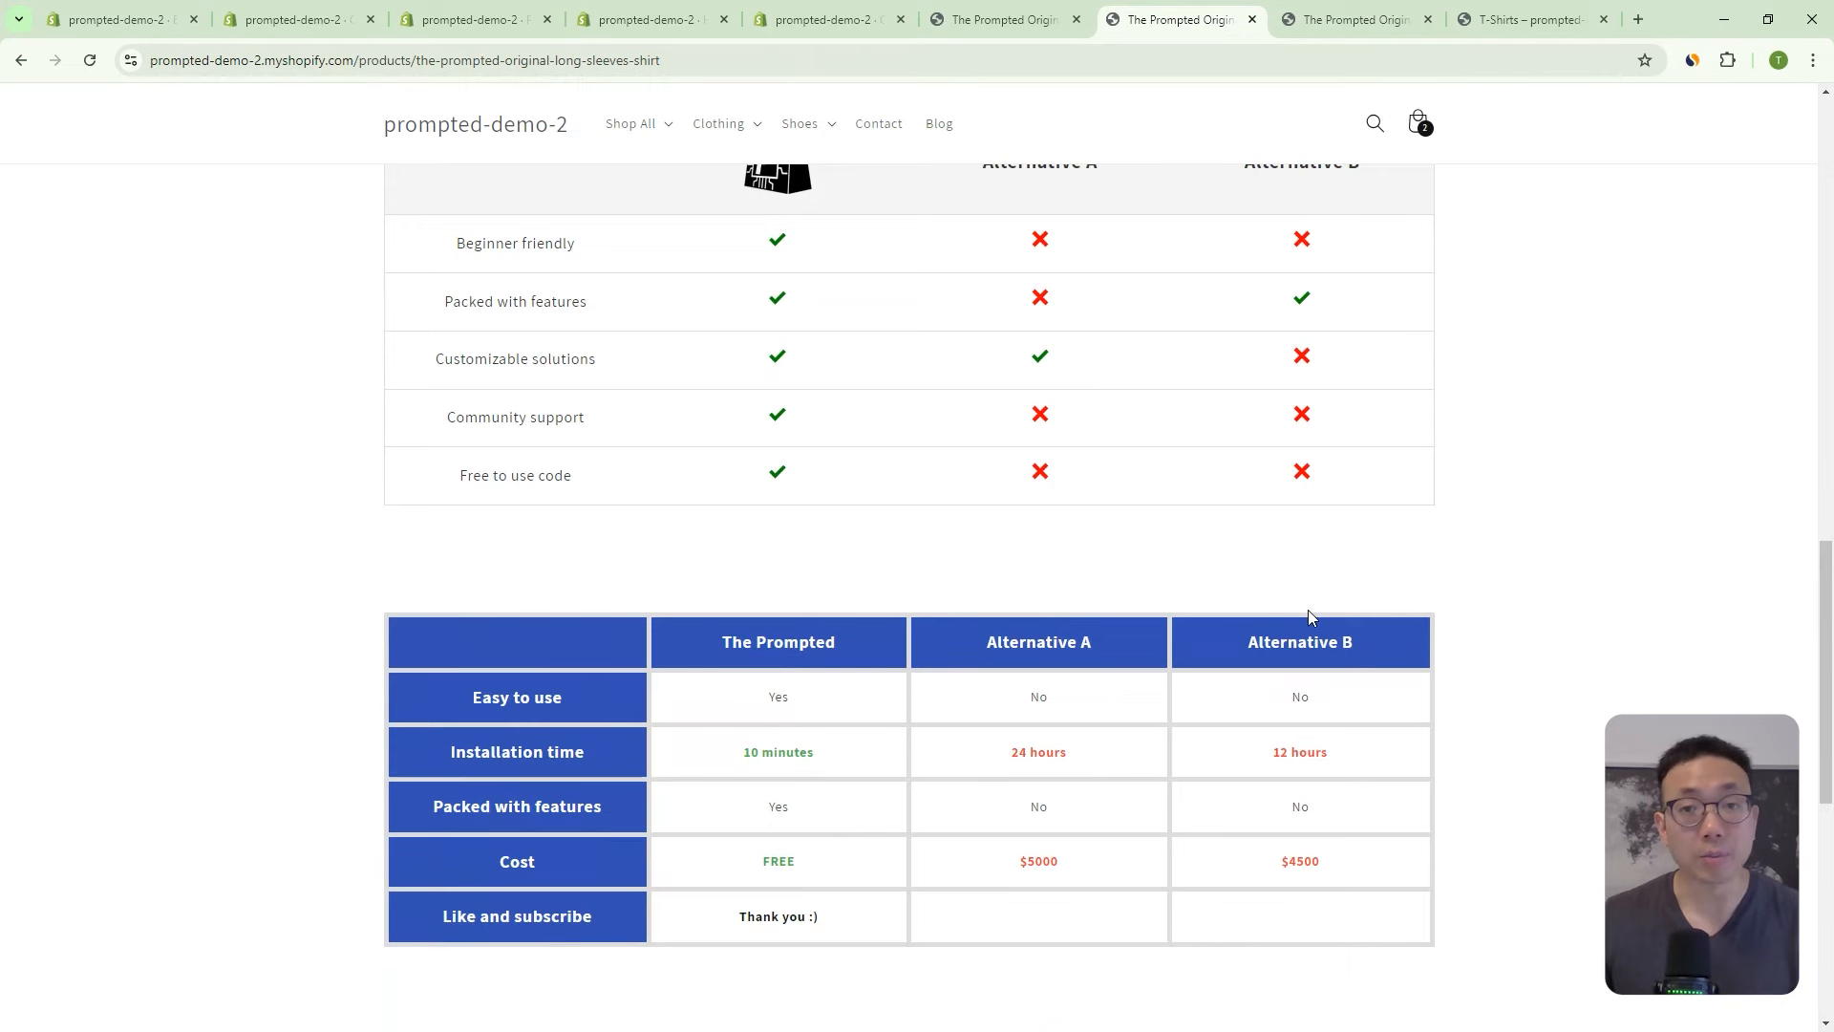
View the Product Comparison chart below the product grid on the T-Shirts collection page.
left_click(1531, 19)
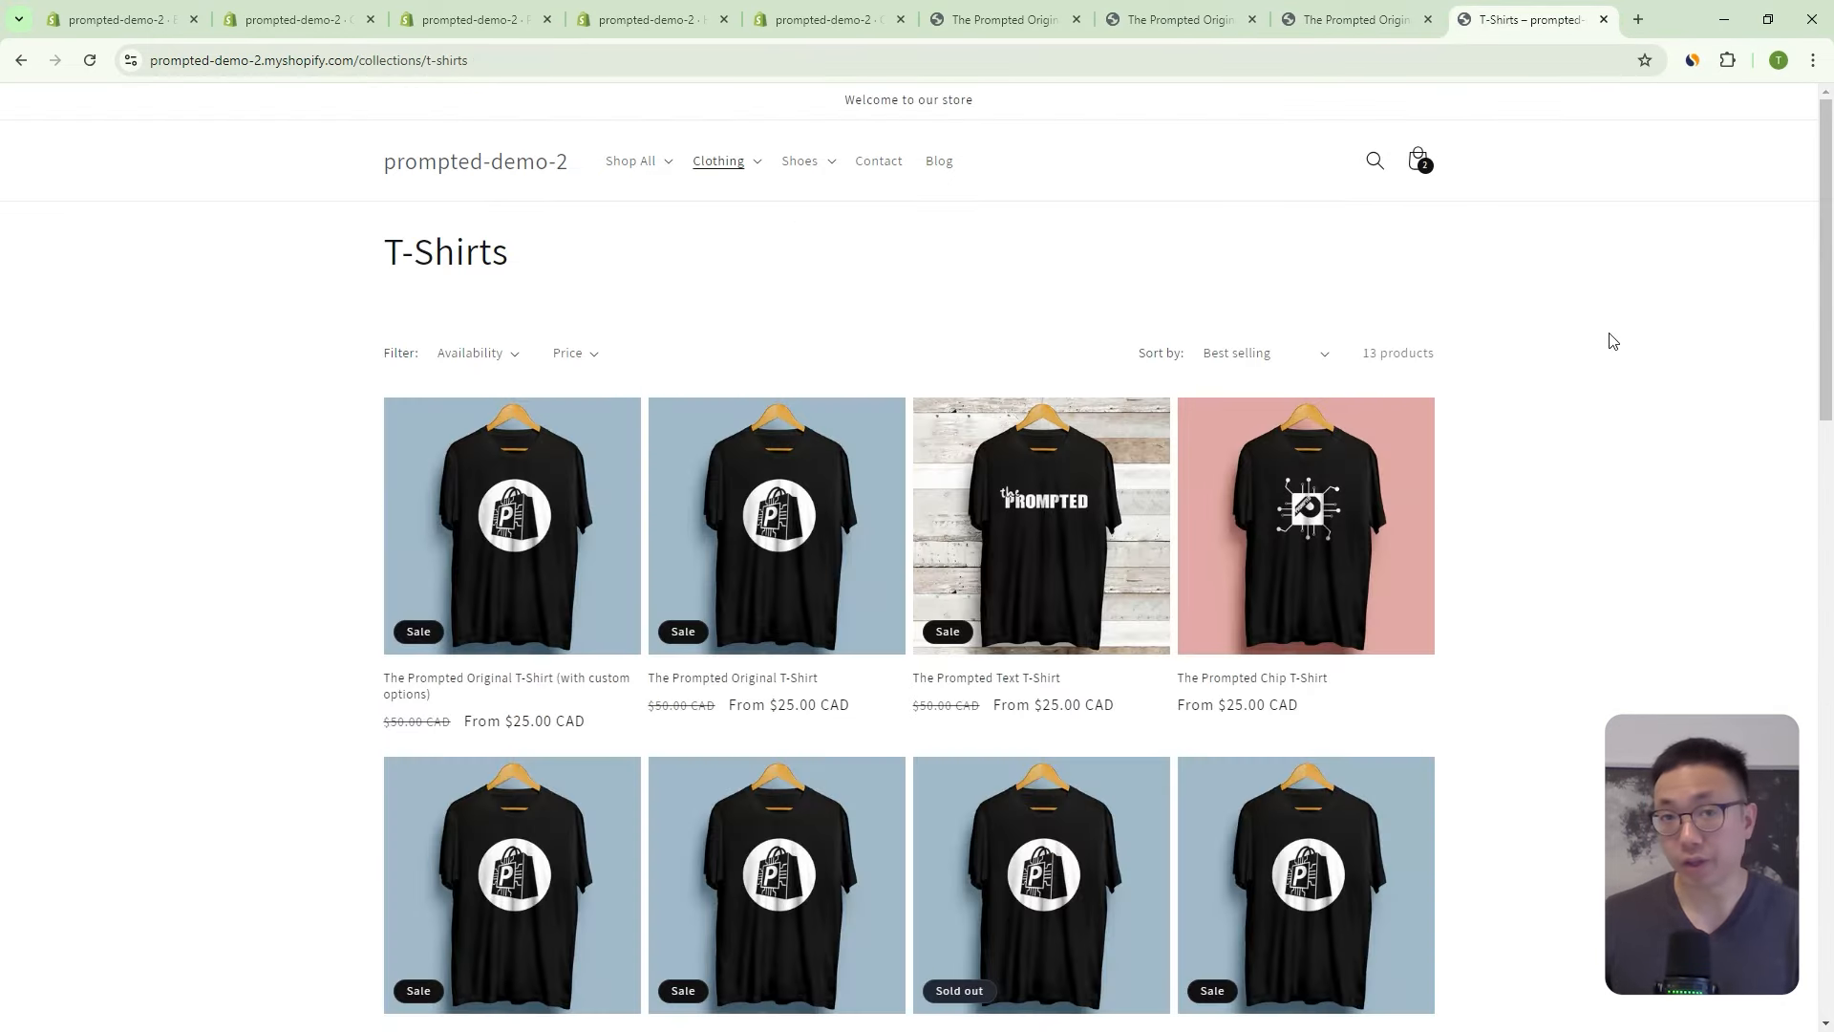
scroll(1595, 382, "down", 8)
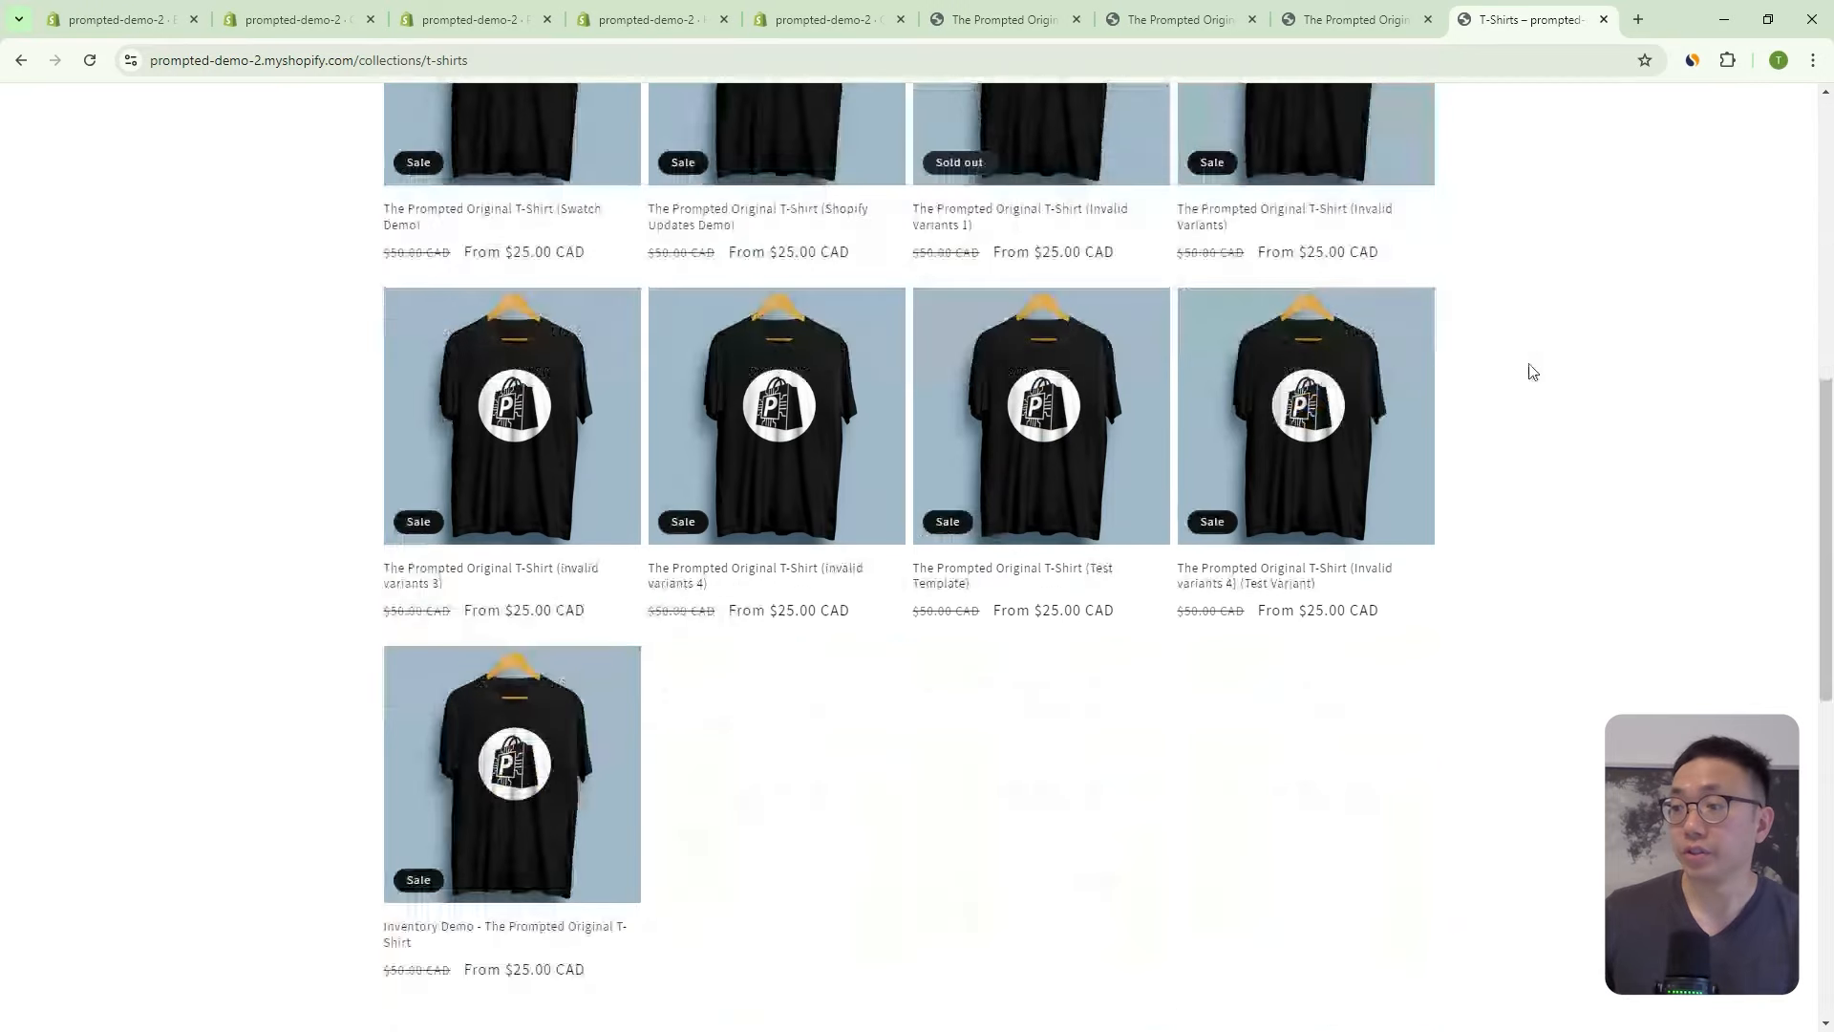
scroll(1519, 382, "down", 6)
scroll(764, 573, "down", 2)
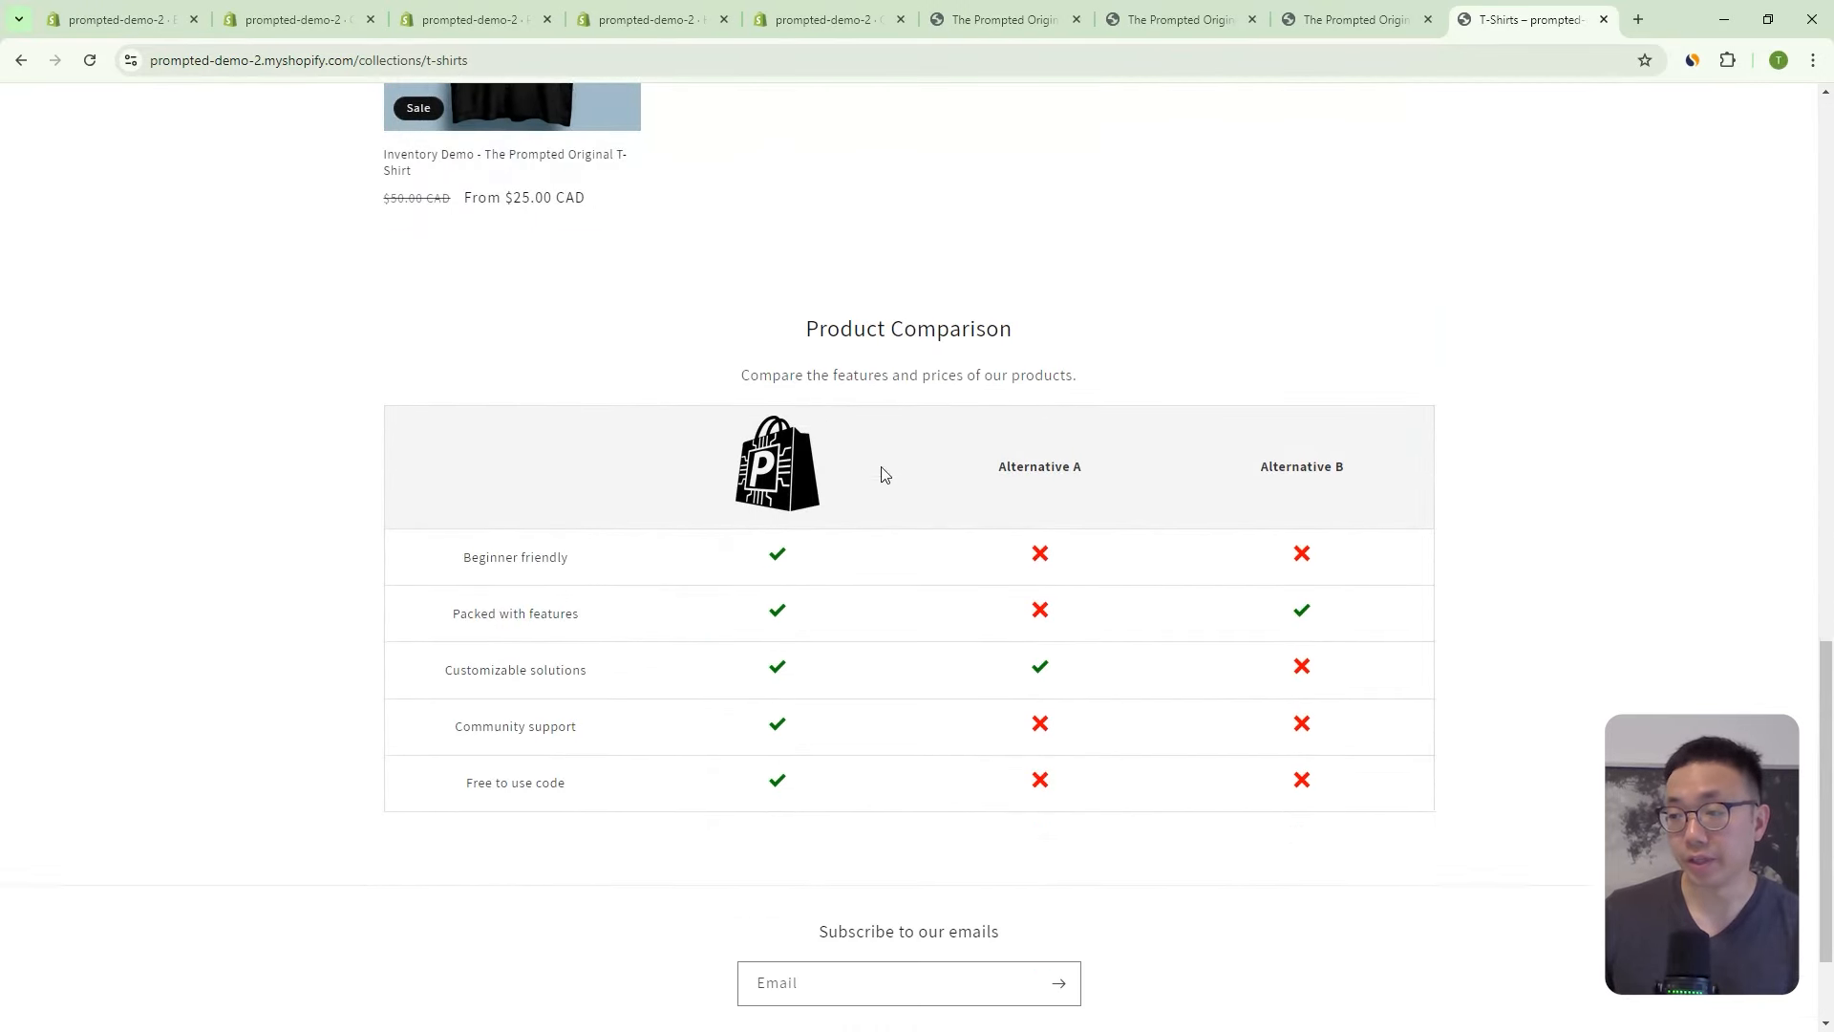
scroll(882, 475, "down", 1)
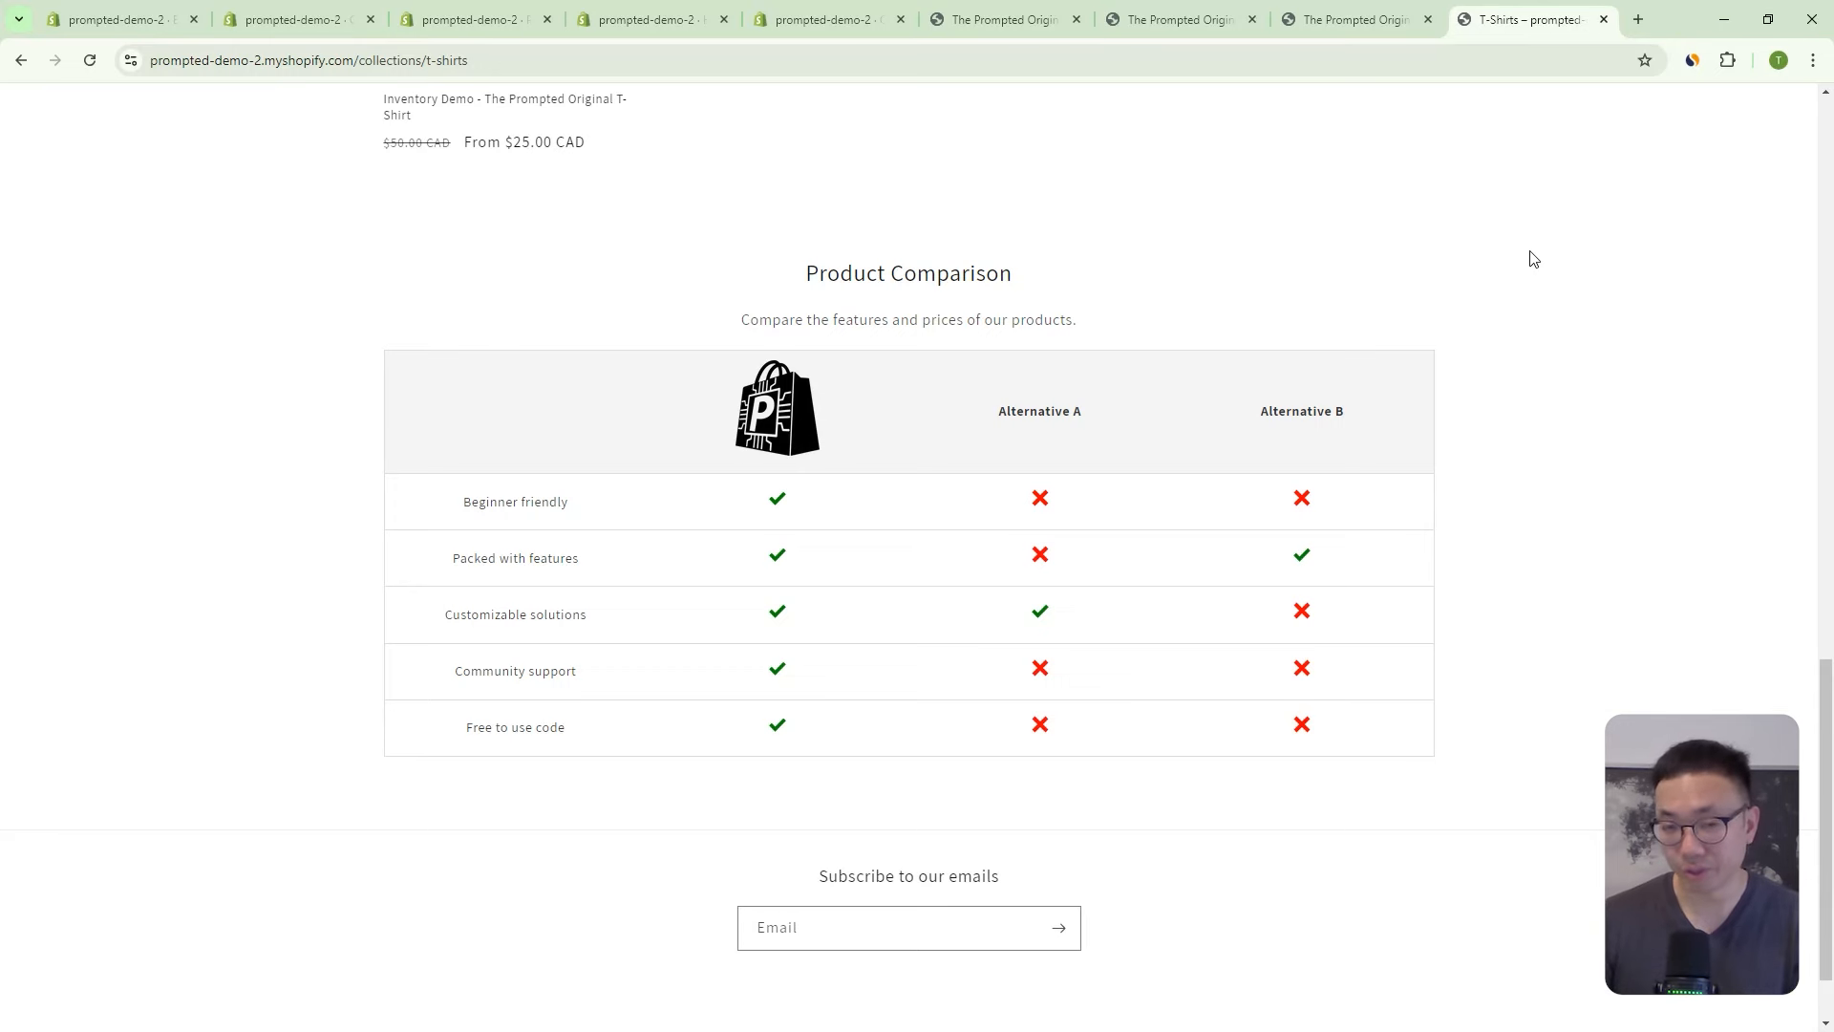
scroll(1406, 453, "up", 3)
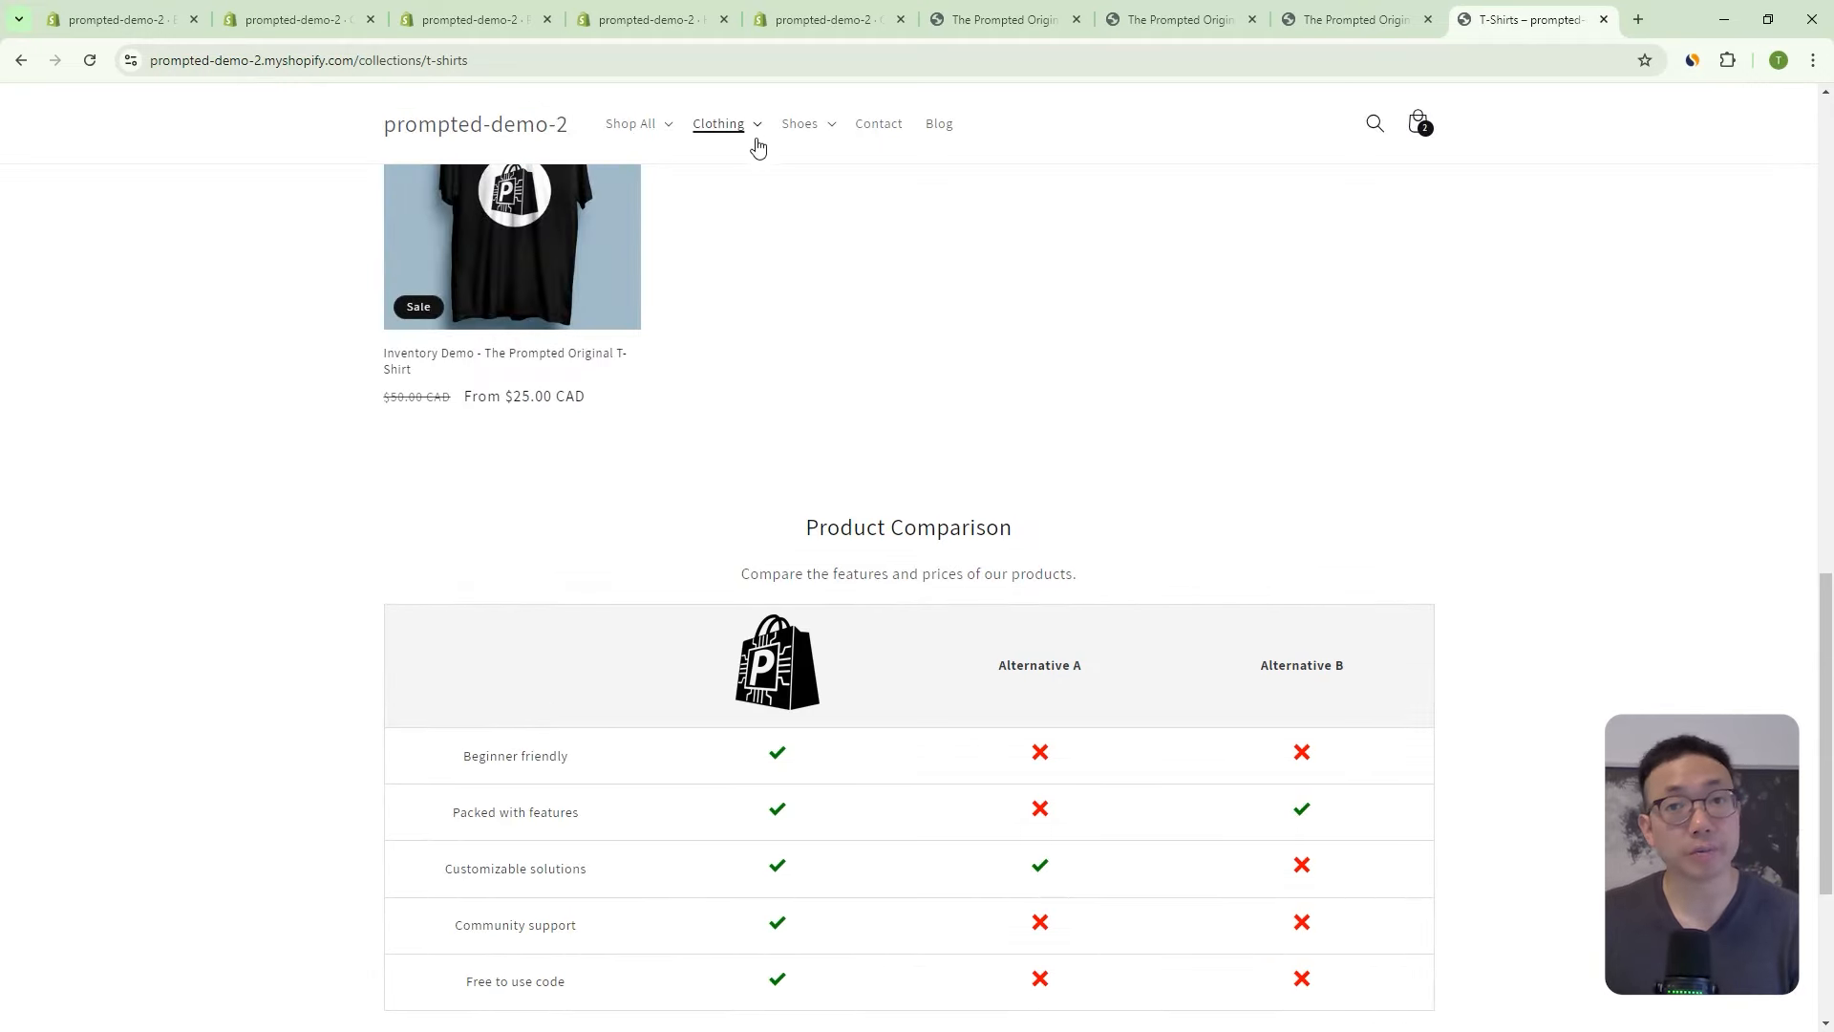
Switch to the Shopify theme editor and review the default product template's comparison charts and the sections available to add.
left_click(821, 19)
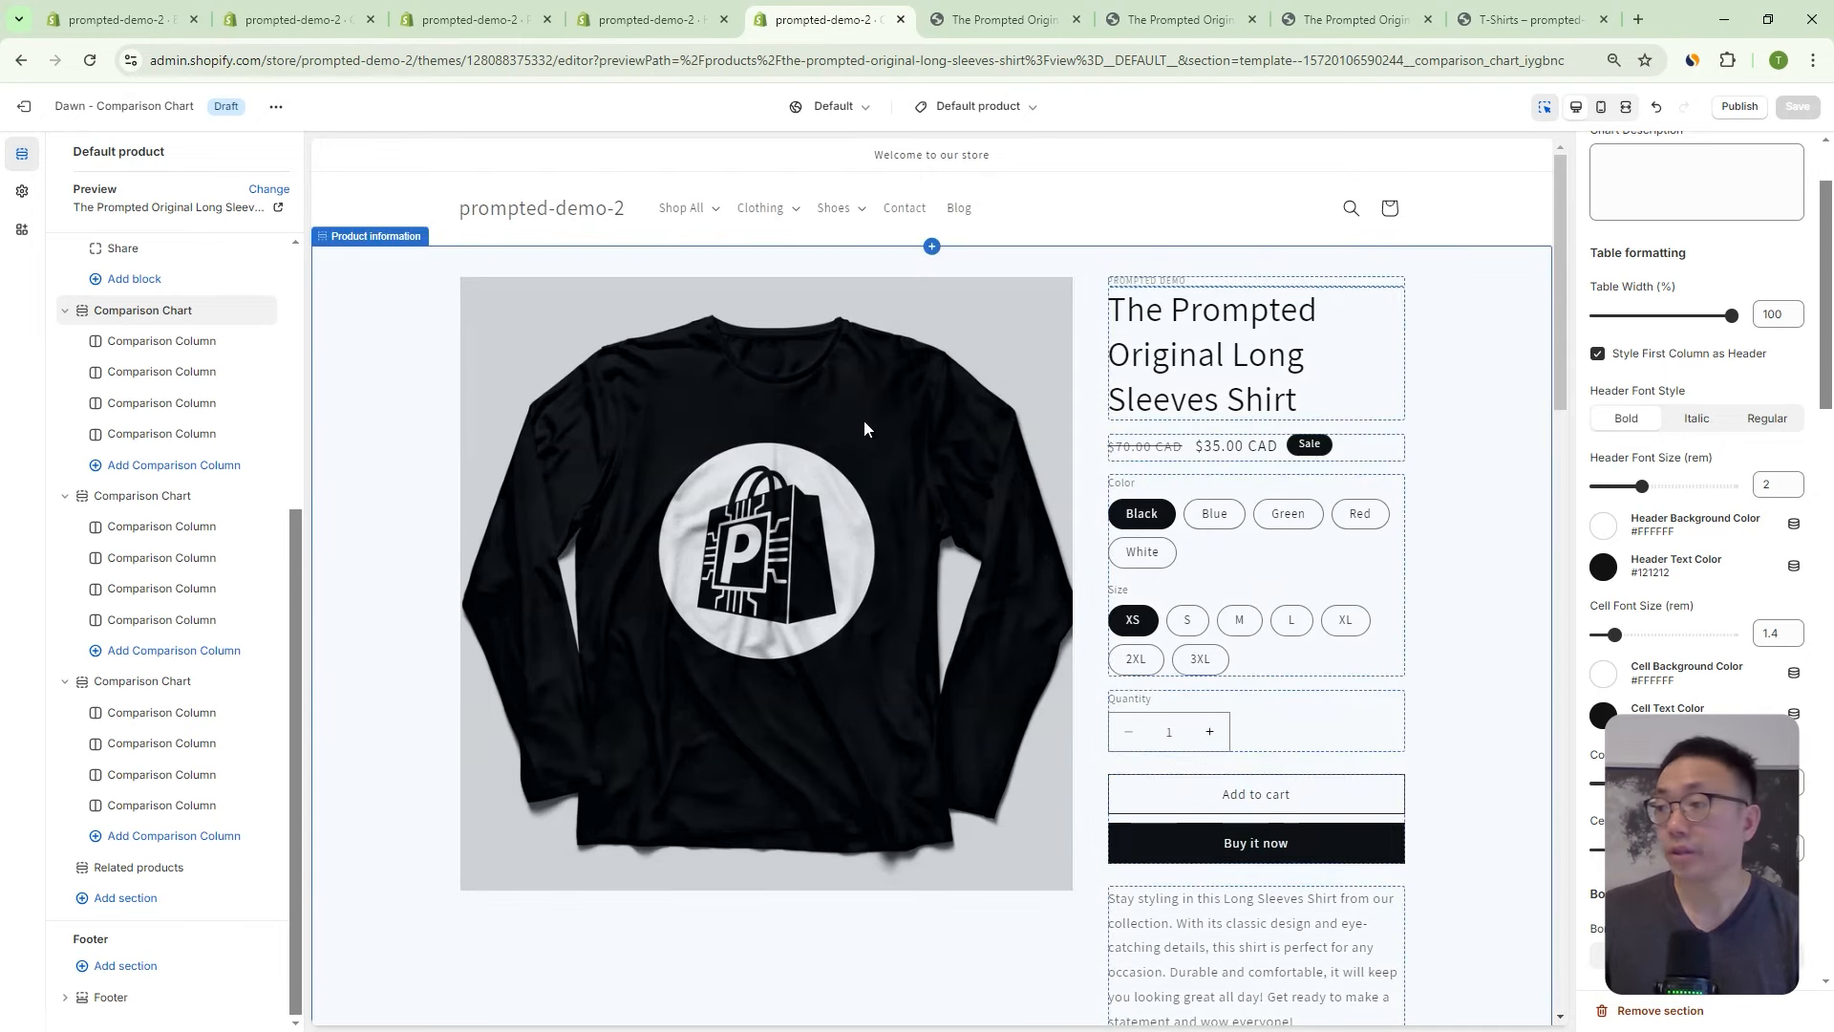
scroll(1090, 481, "down", 2)
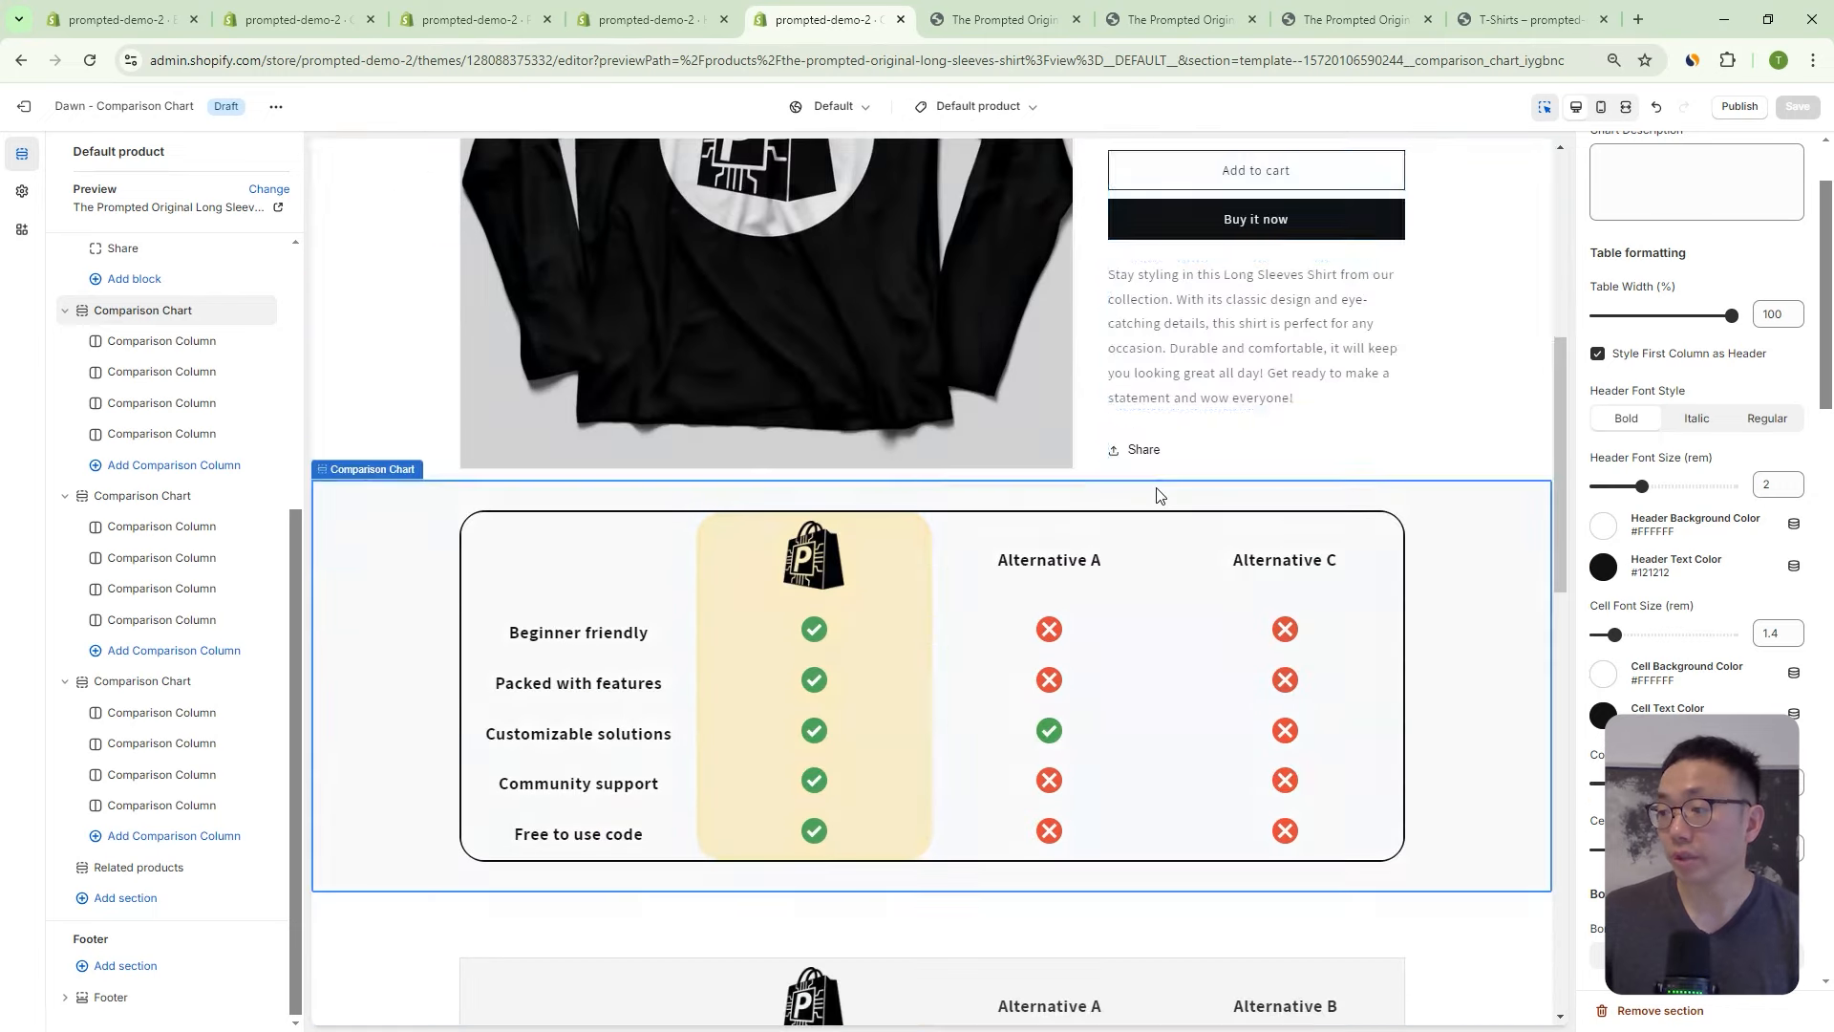
scroll(1157, 494, "down", 5)
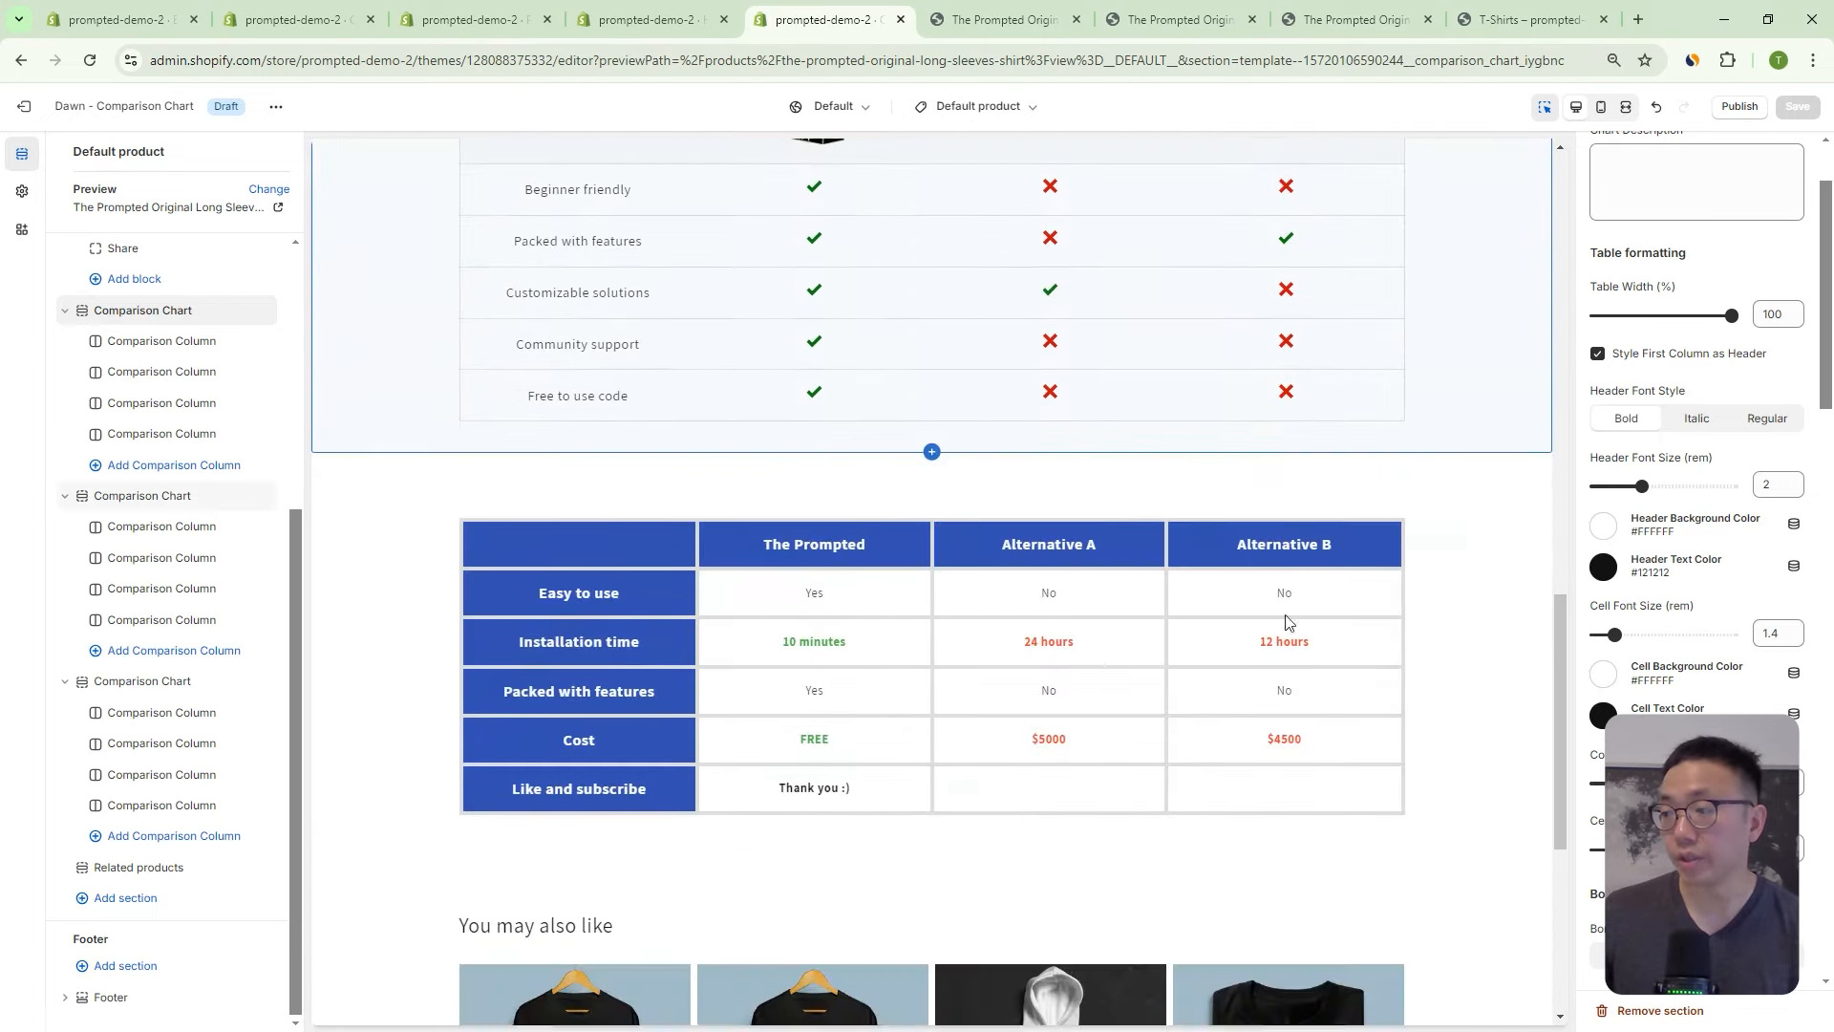
scroll(1245, 551, "up", 7)
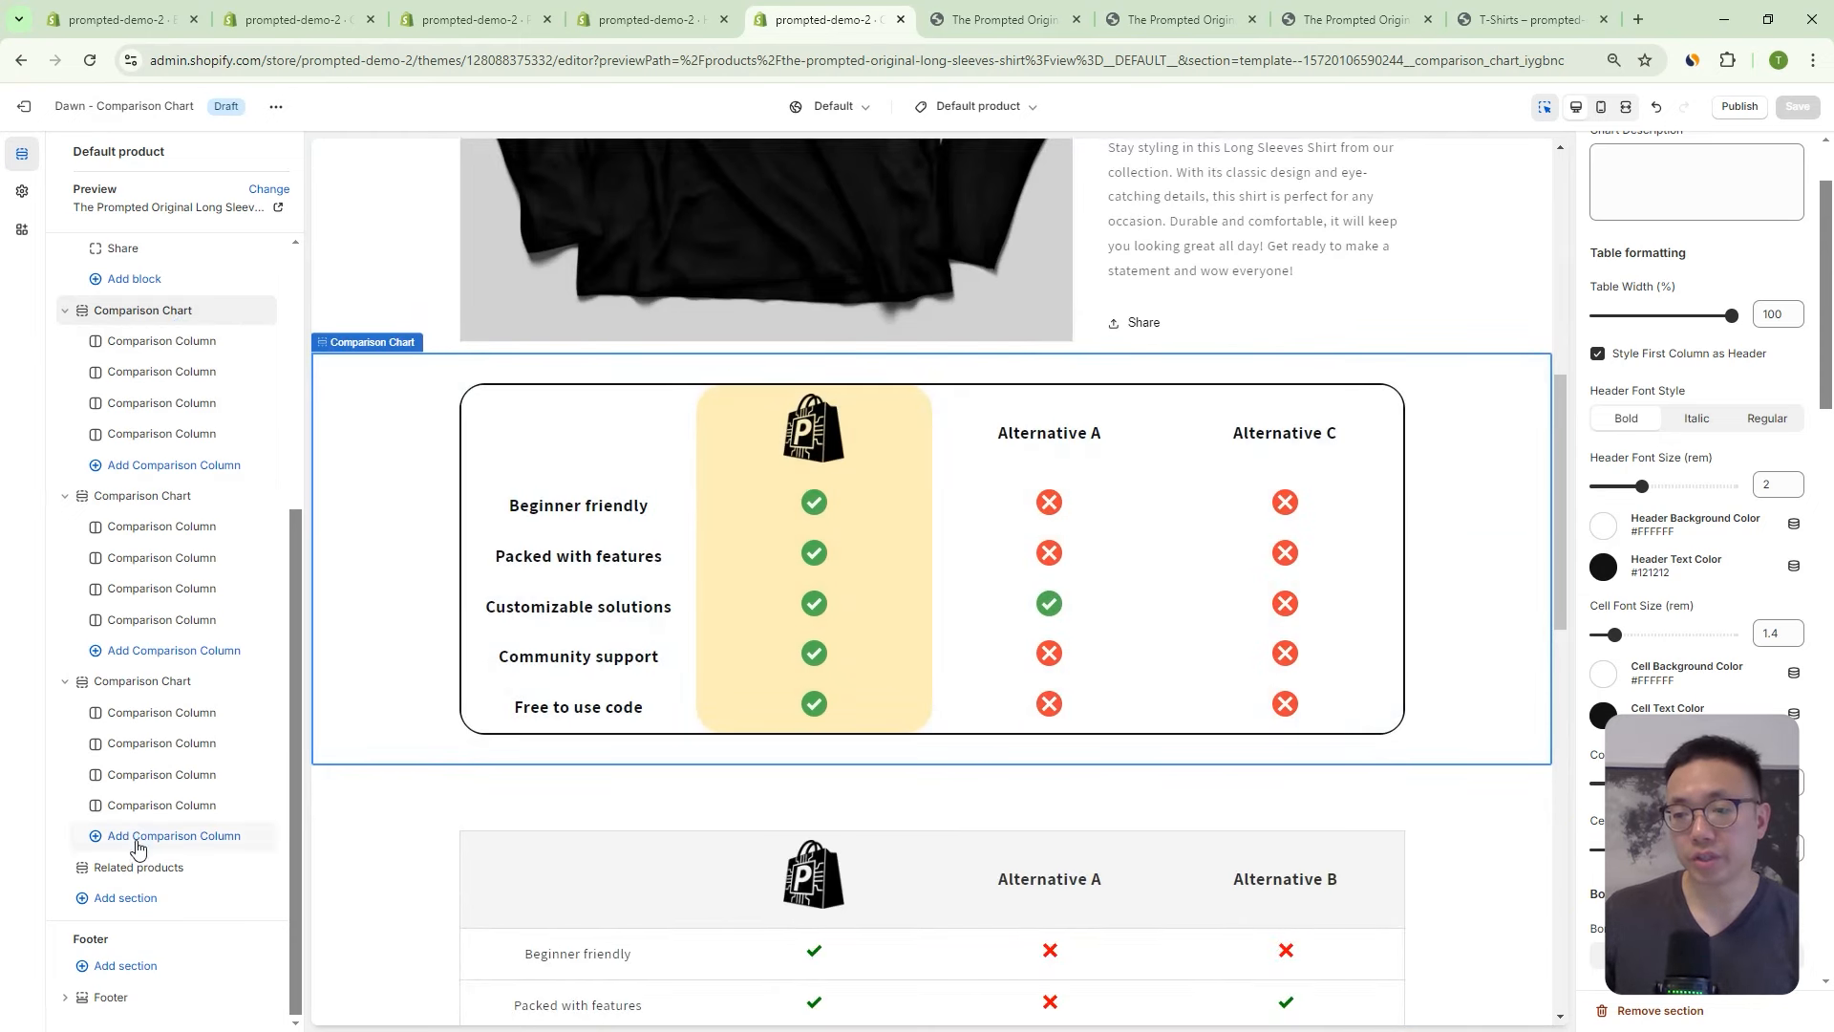
left_click(125, 899)
scroll(430, 812, "down", 2)
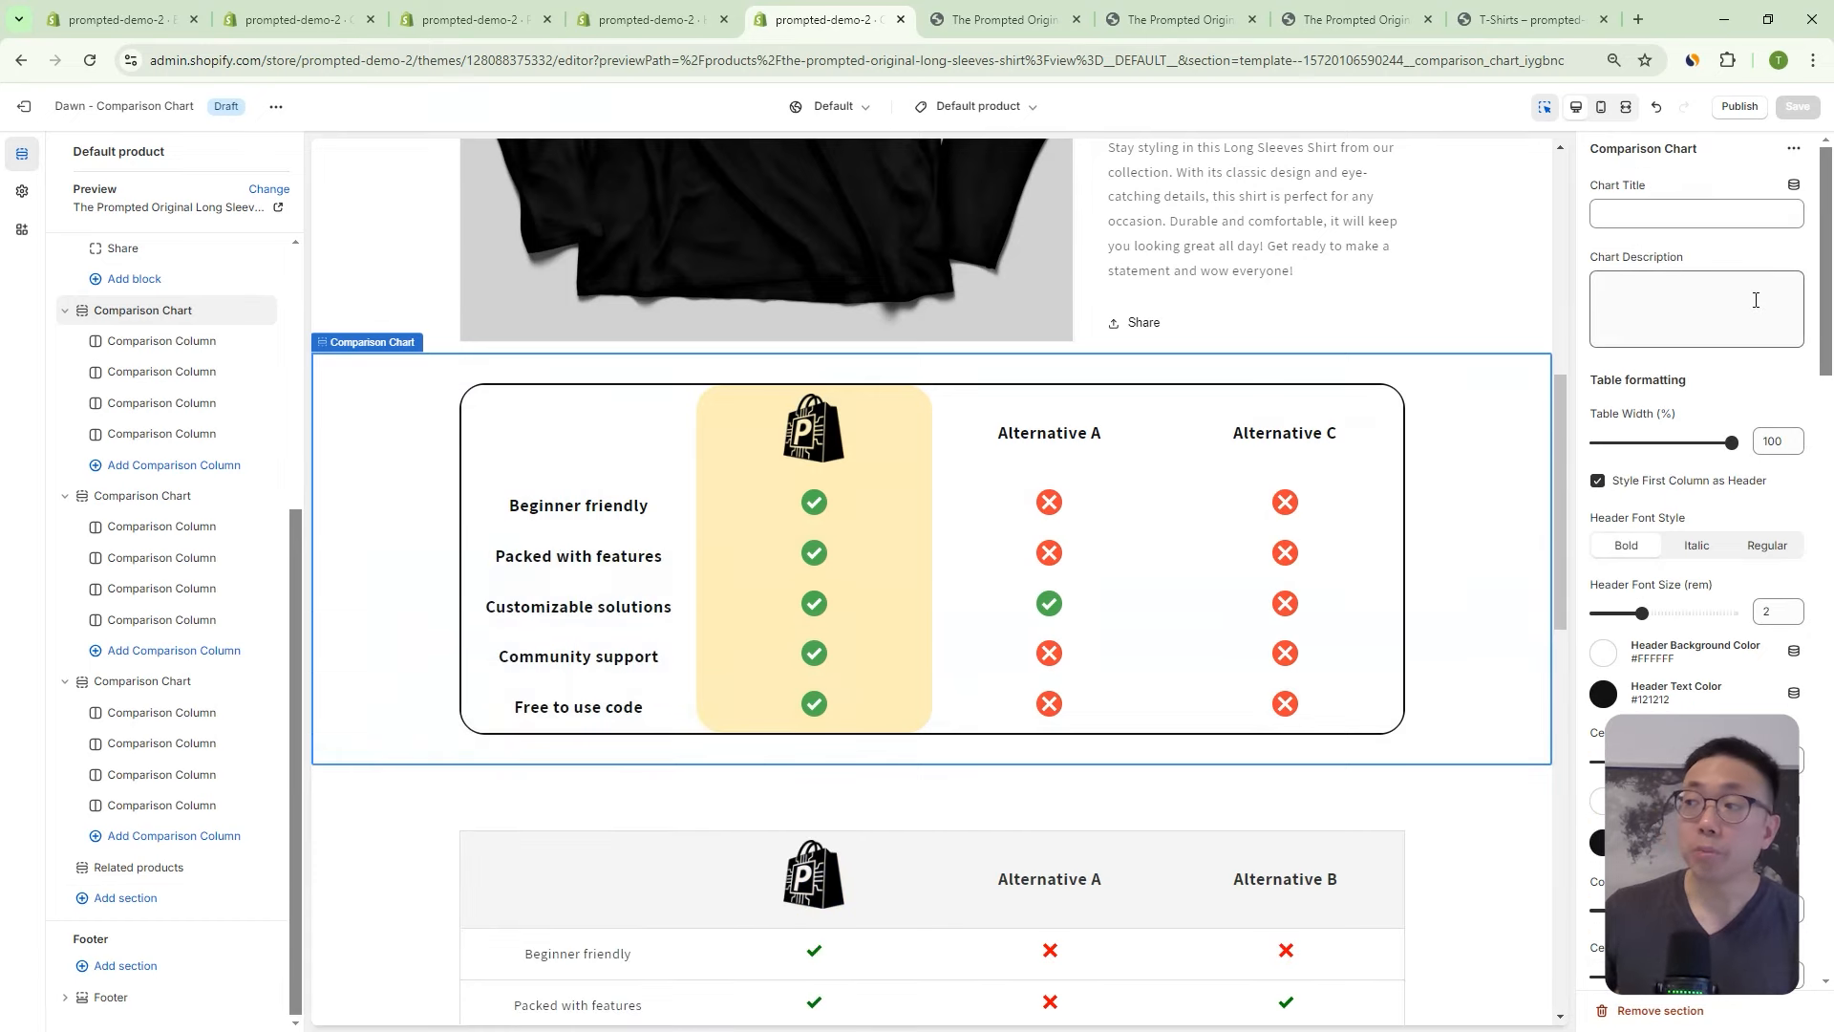
Examine the first Comparison Chart section's settings, from title and table formatting through custom text formatting, alongside its preview.
scroll(1755, 325, "down", 3)
scroll(1754, 327, "down", 15)
scroll(1748, 458, "down", 3)
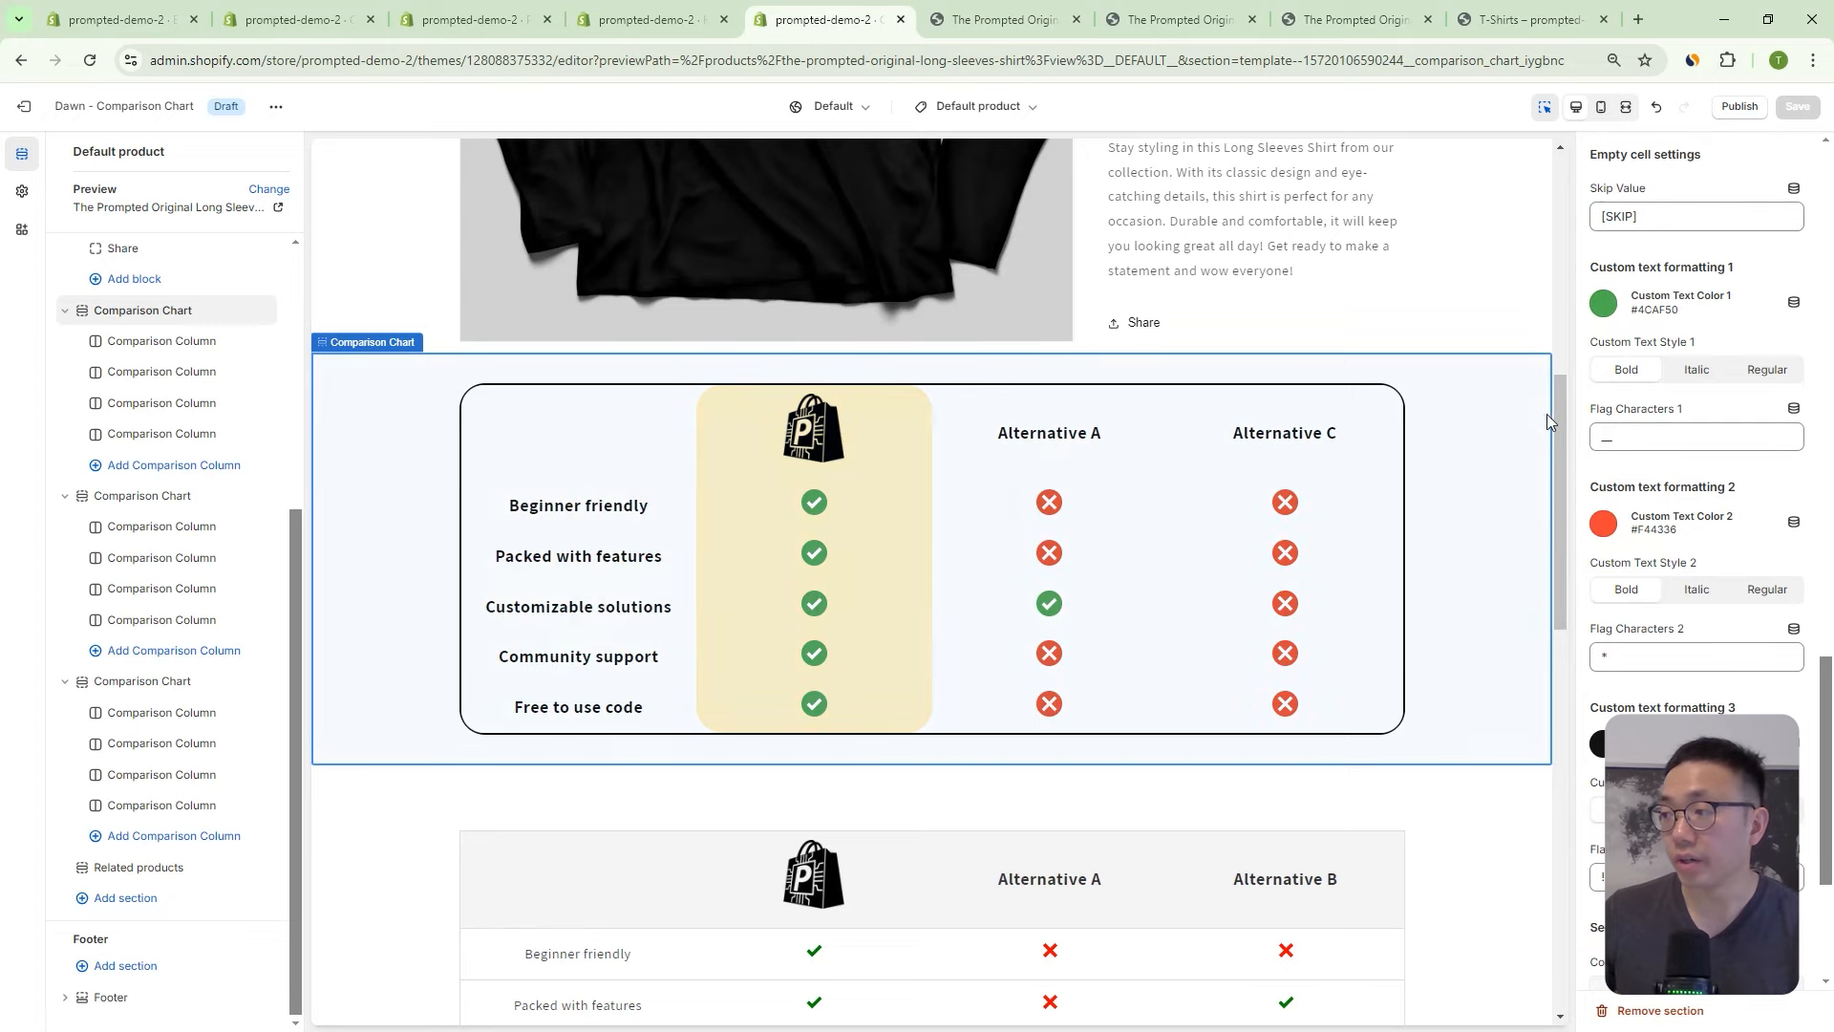
left_click_drag(1561, 403, 1538, 468)
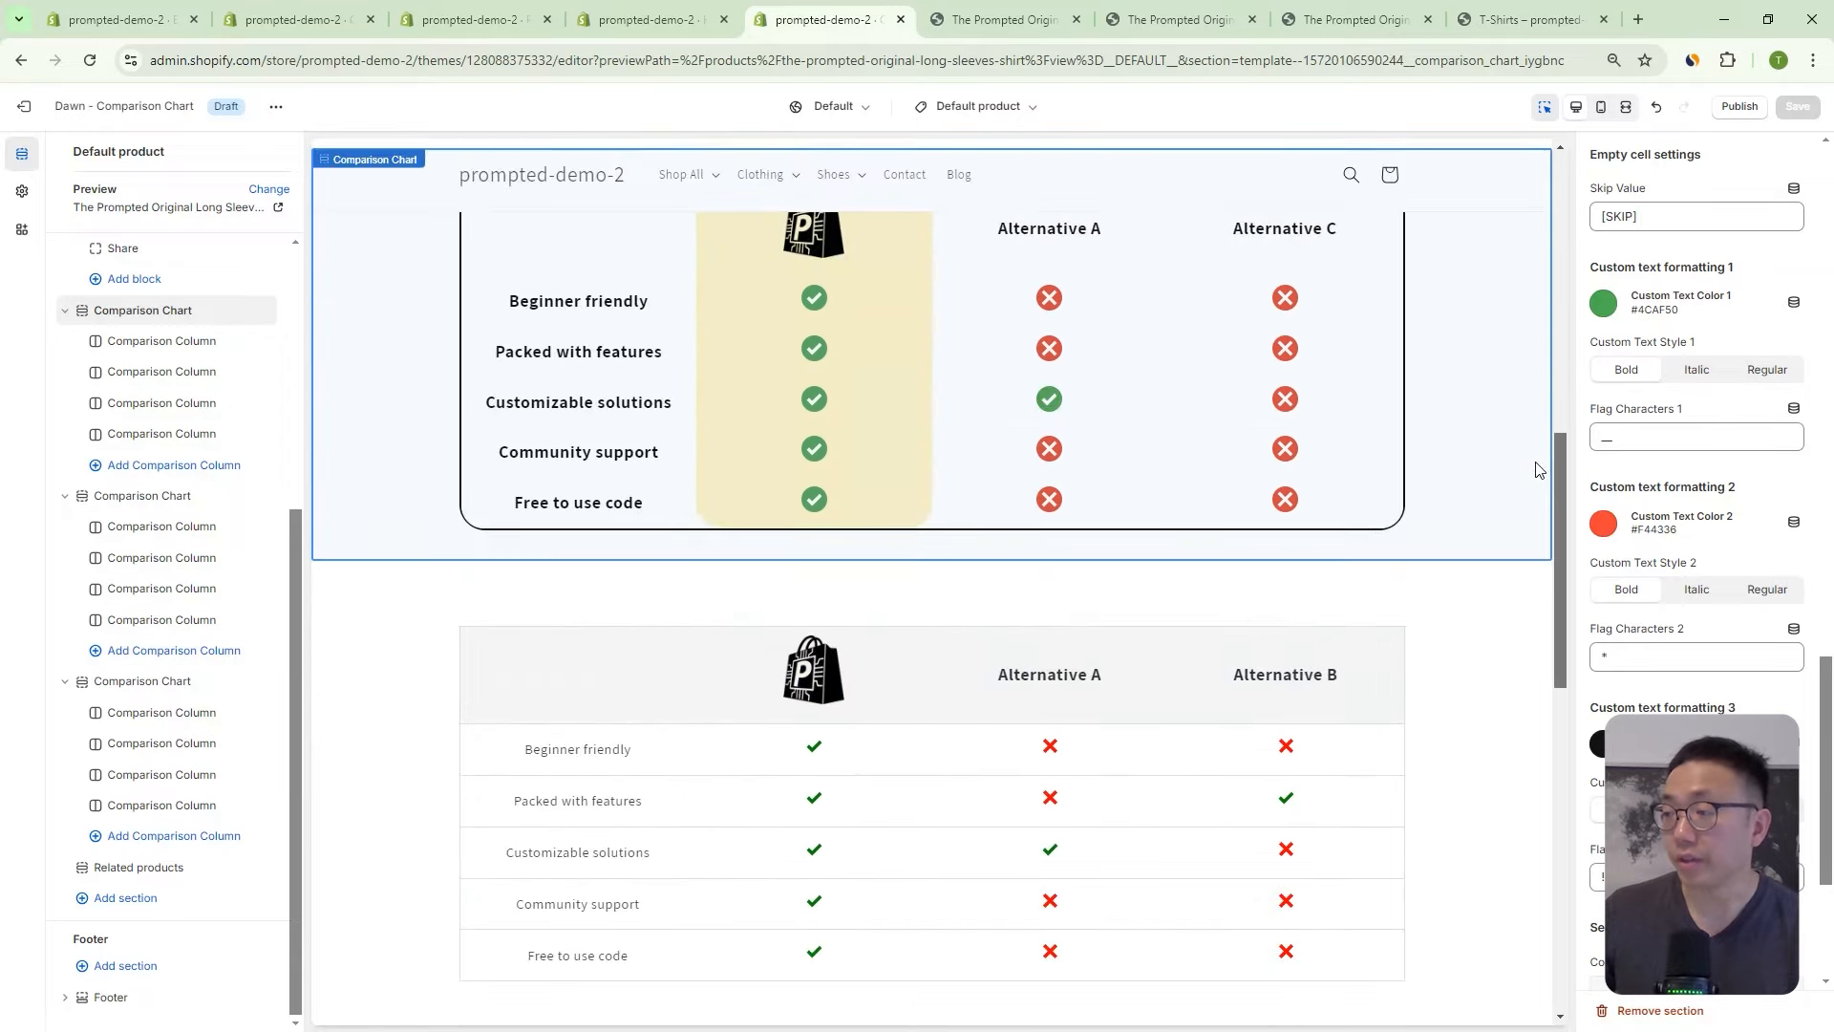
left_click_drag(1828, 662, 1829, 186)
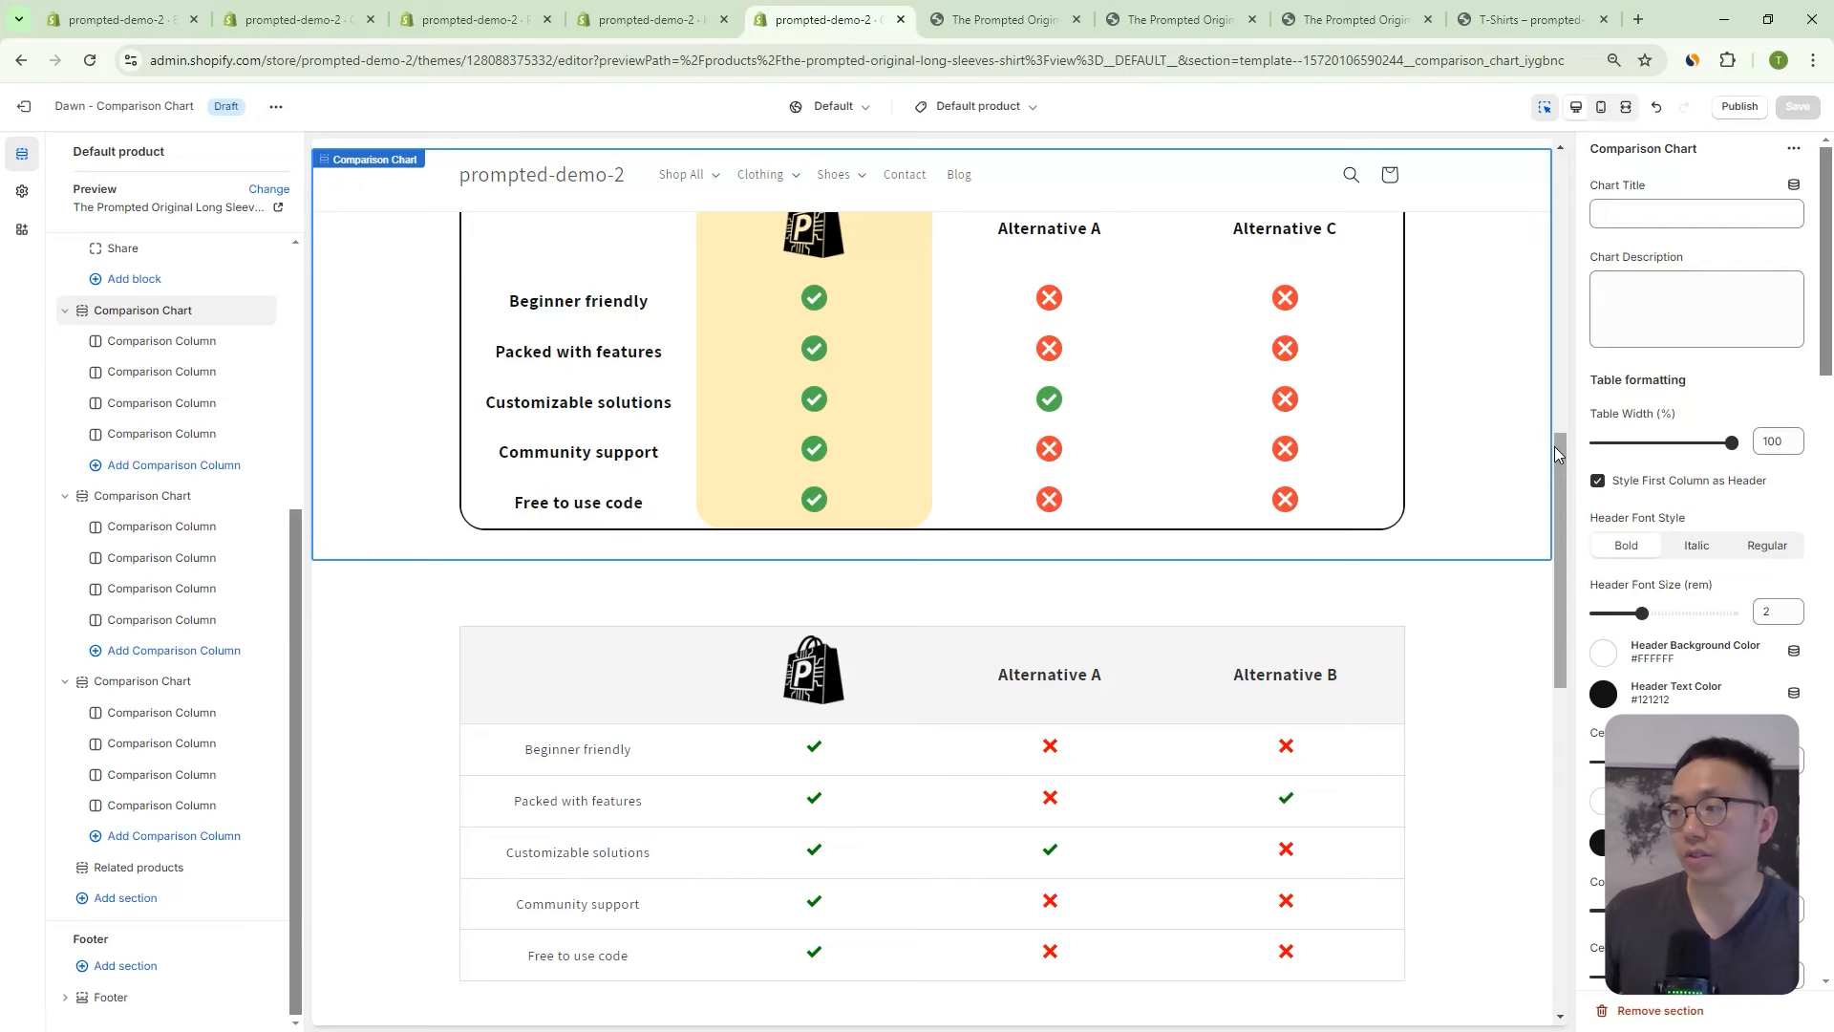
scroll(1326, 491, "up", 2)
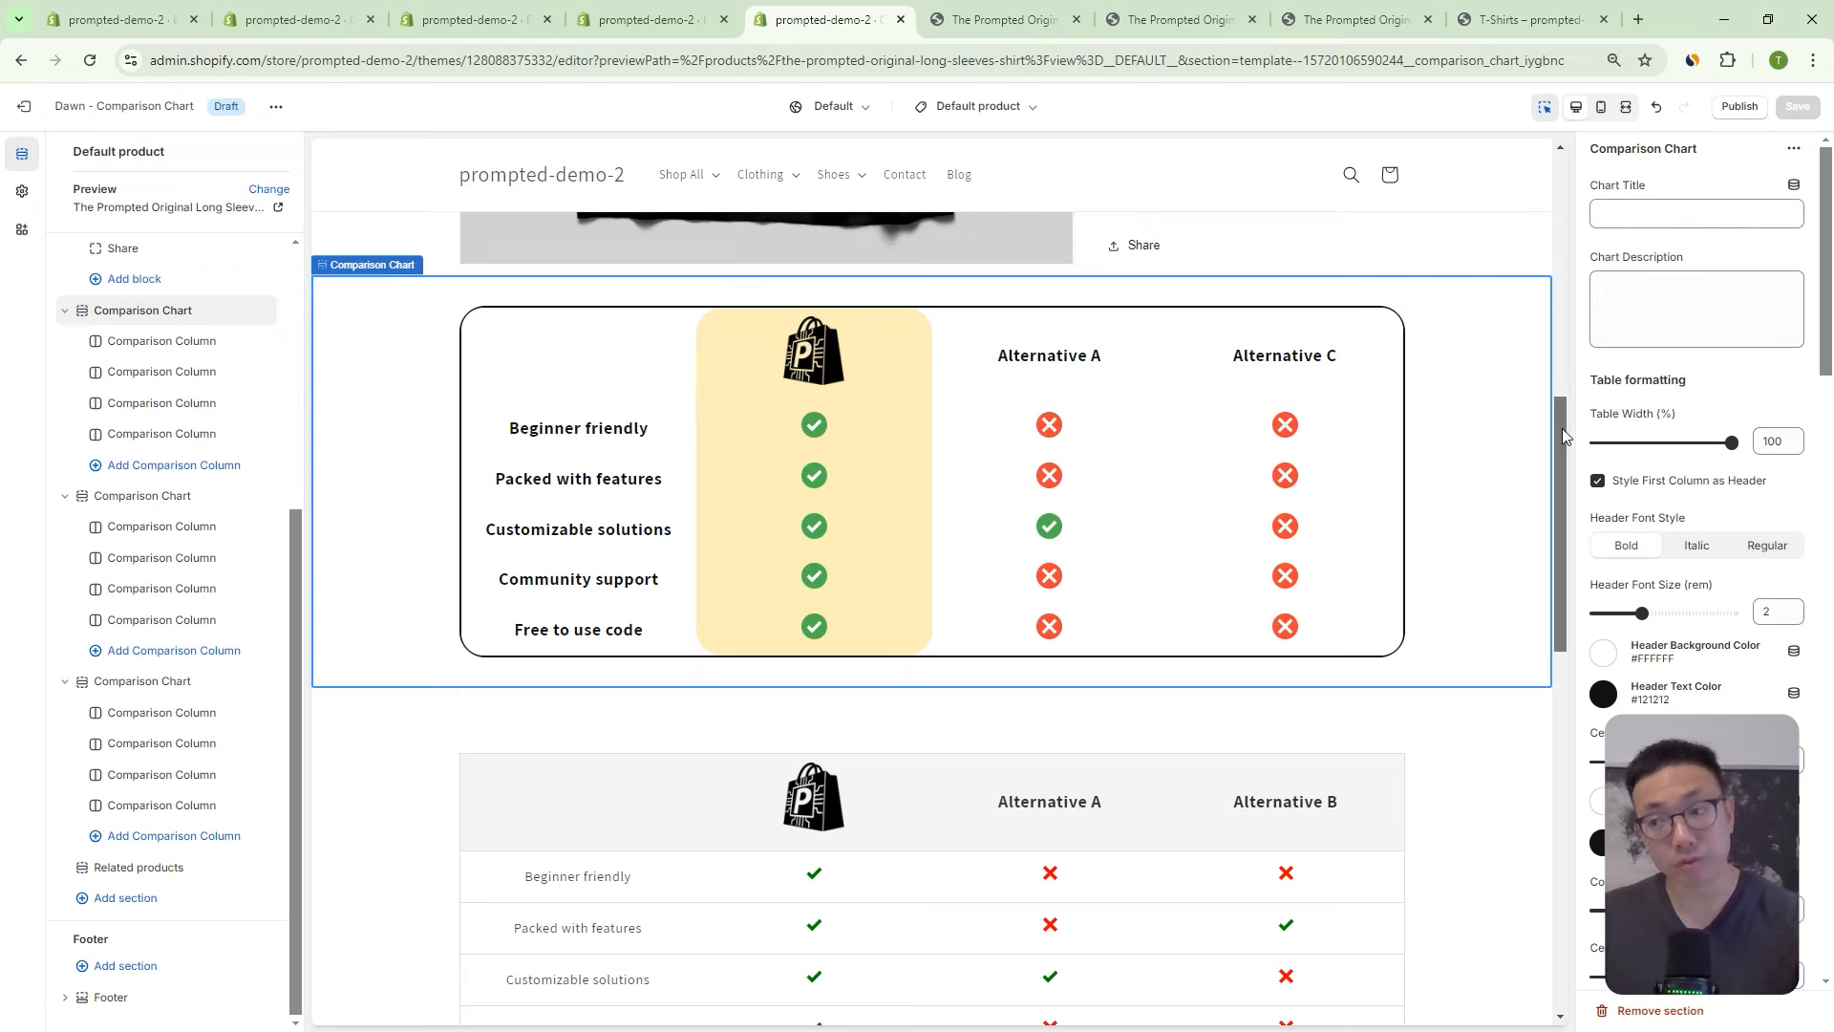
Add a new Comparison Chart section to the default product template.
mouse_move(1562, 428)
left_mouse_down()
mouse_move(1564, 371)
mouse_move(1562, 413)
left_mouse_up()
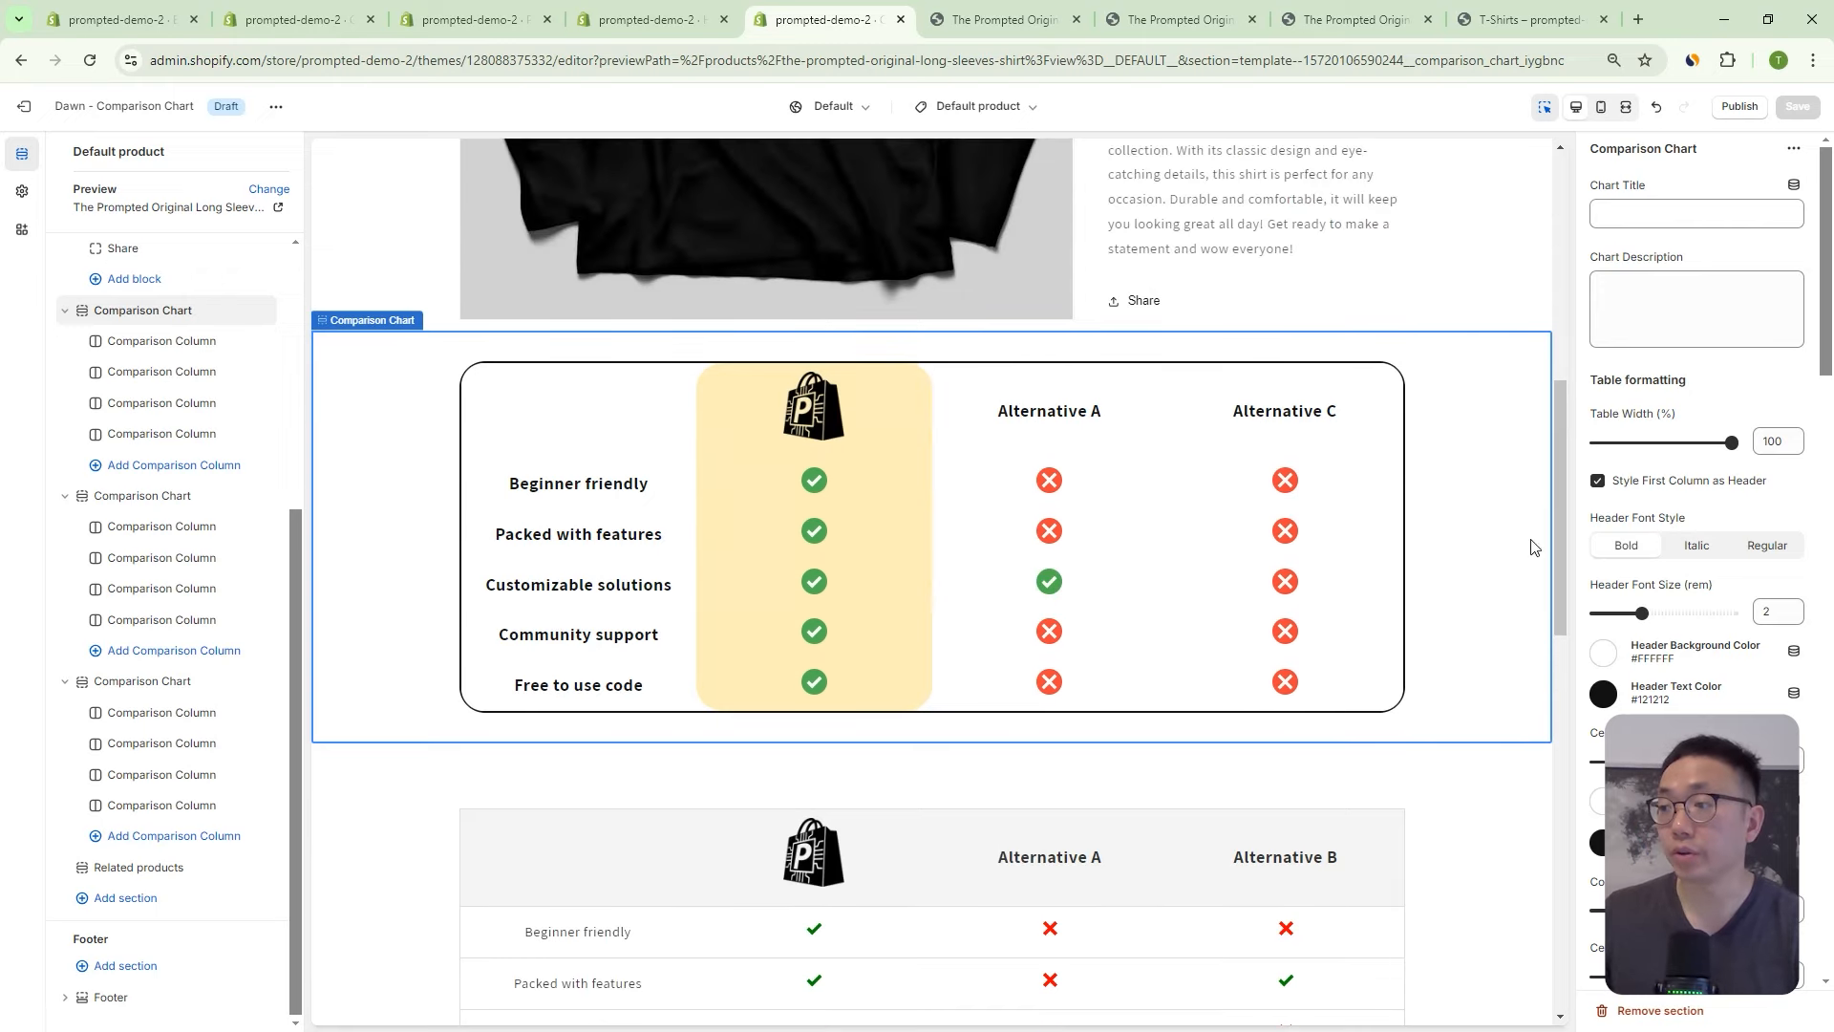
scroll(1436, 638, "down", 9)
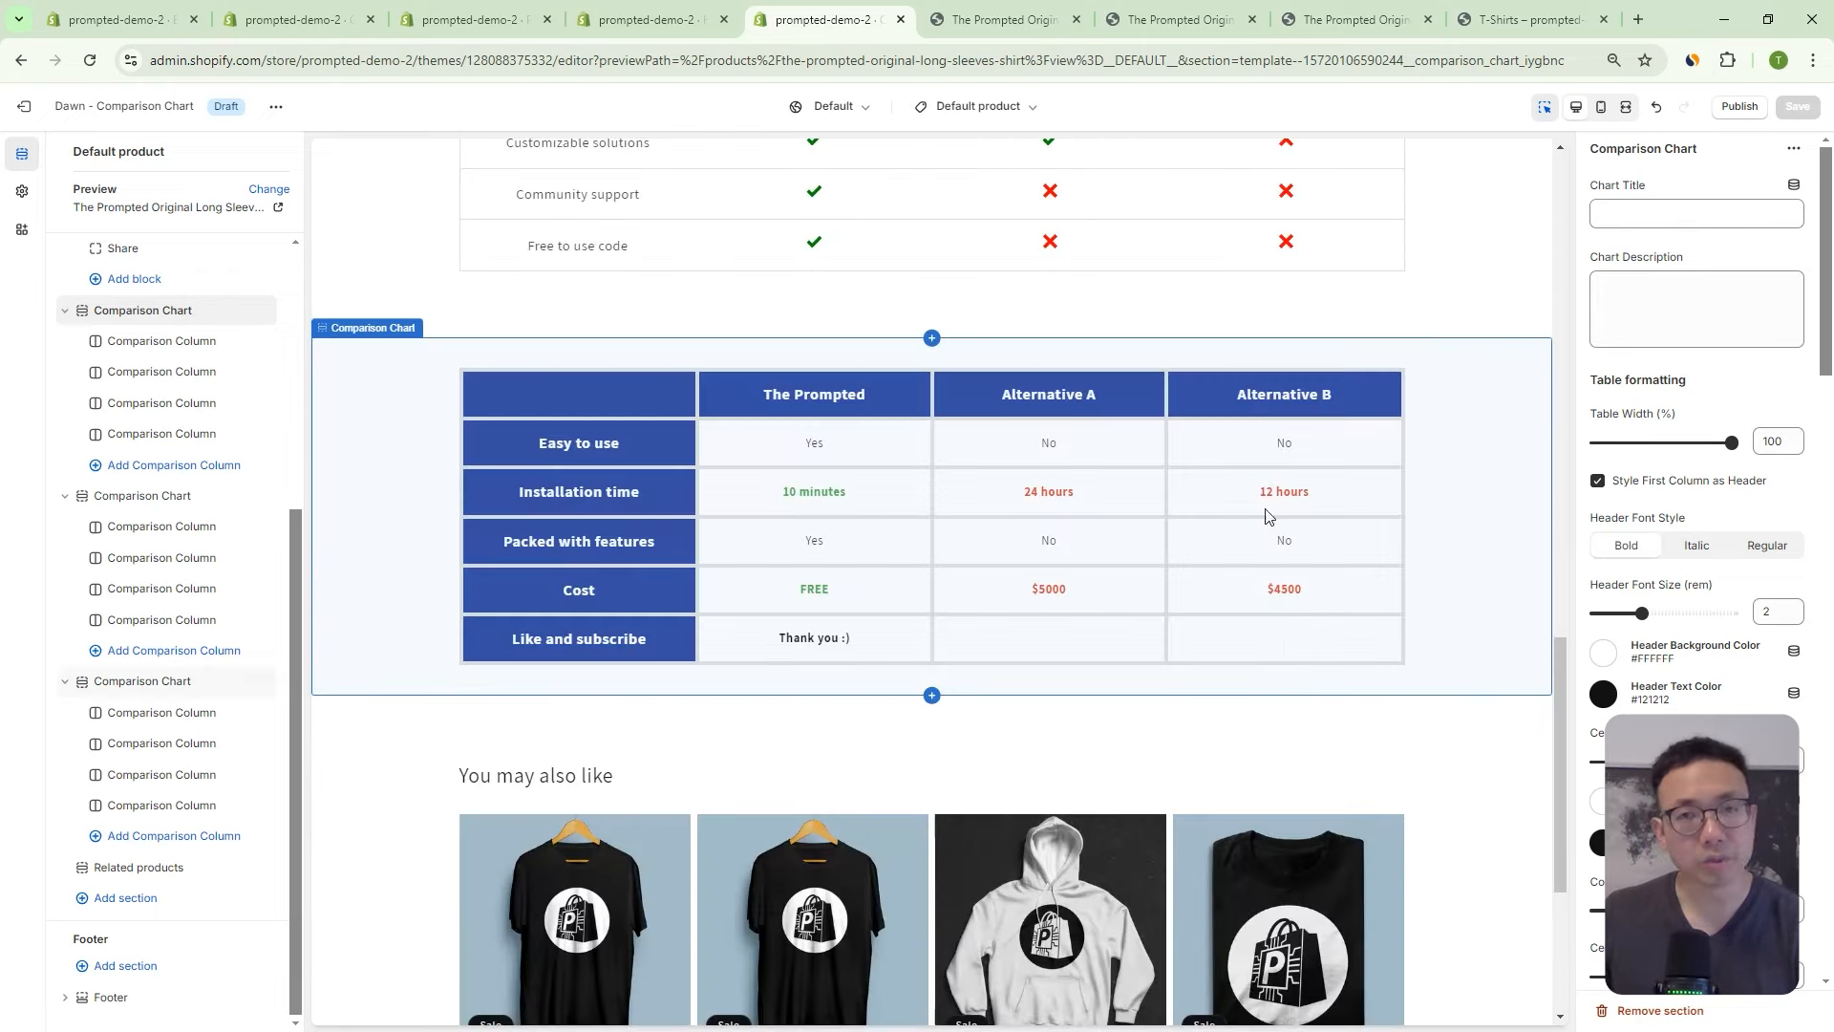
left_click_drag(1556, 668, 1557, 672)
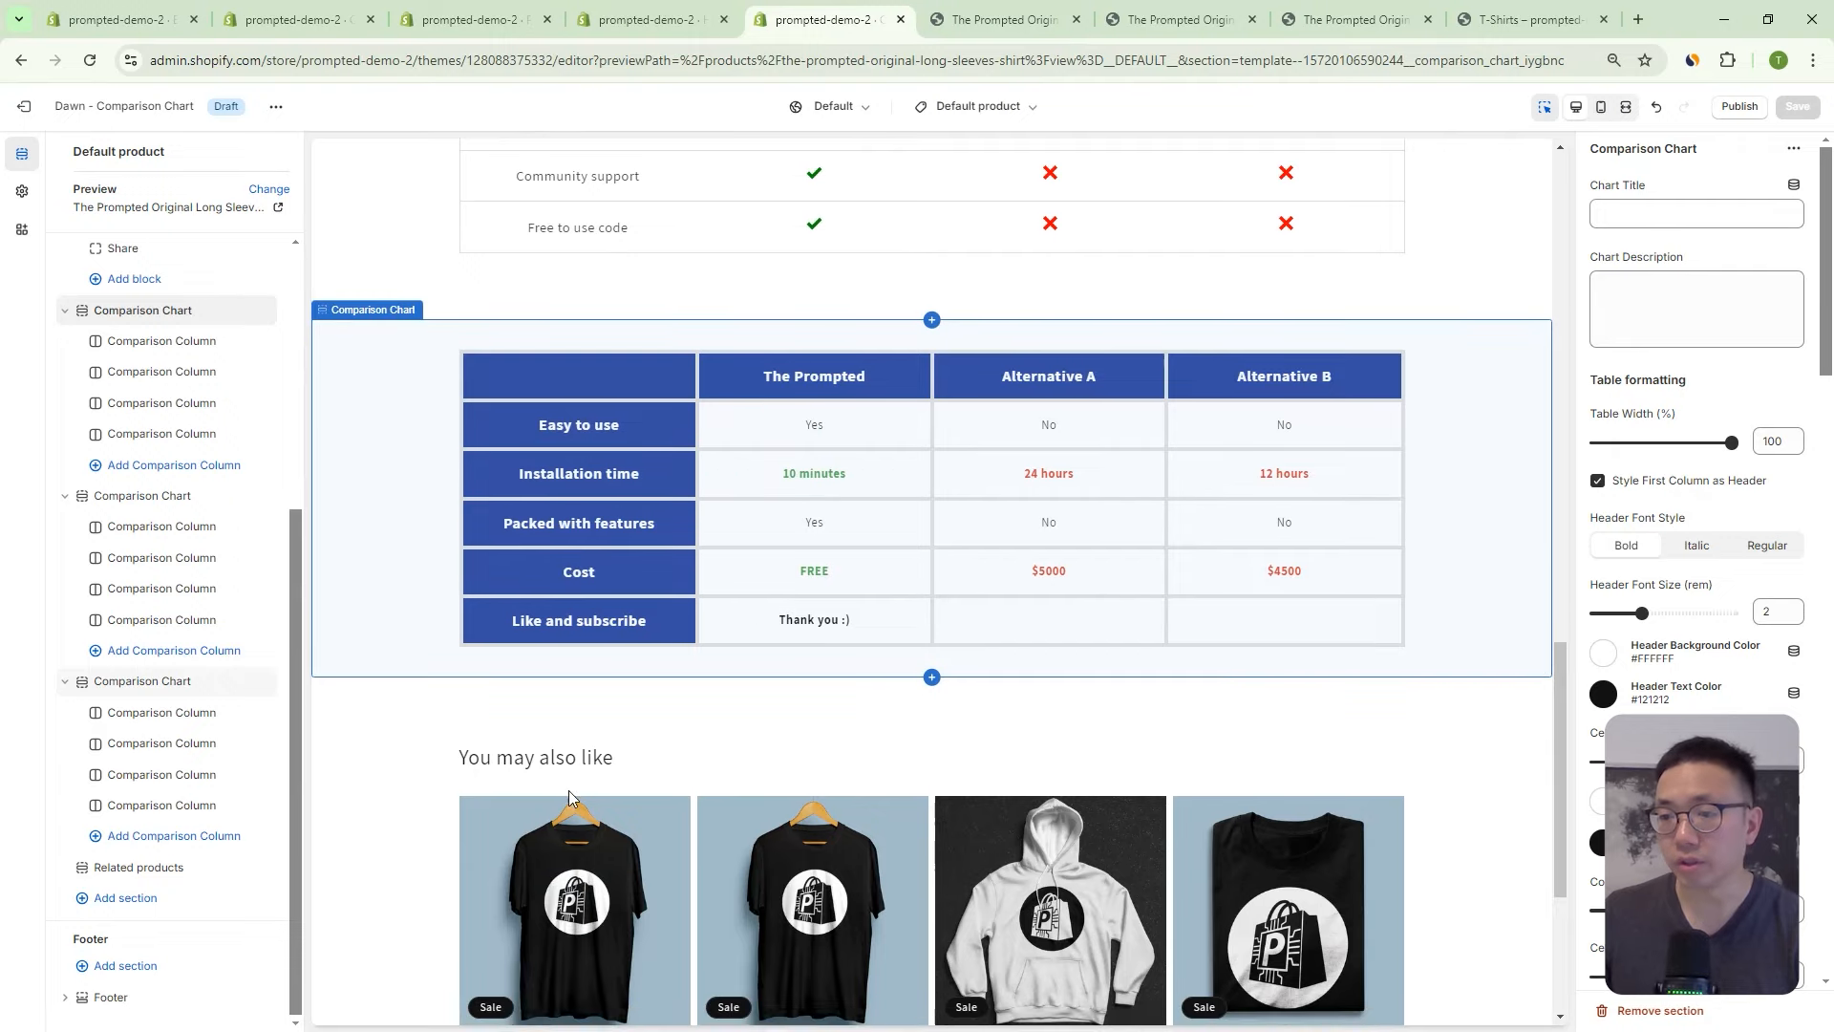
left_click(126, 910)
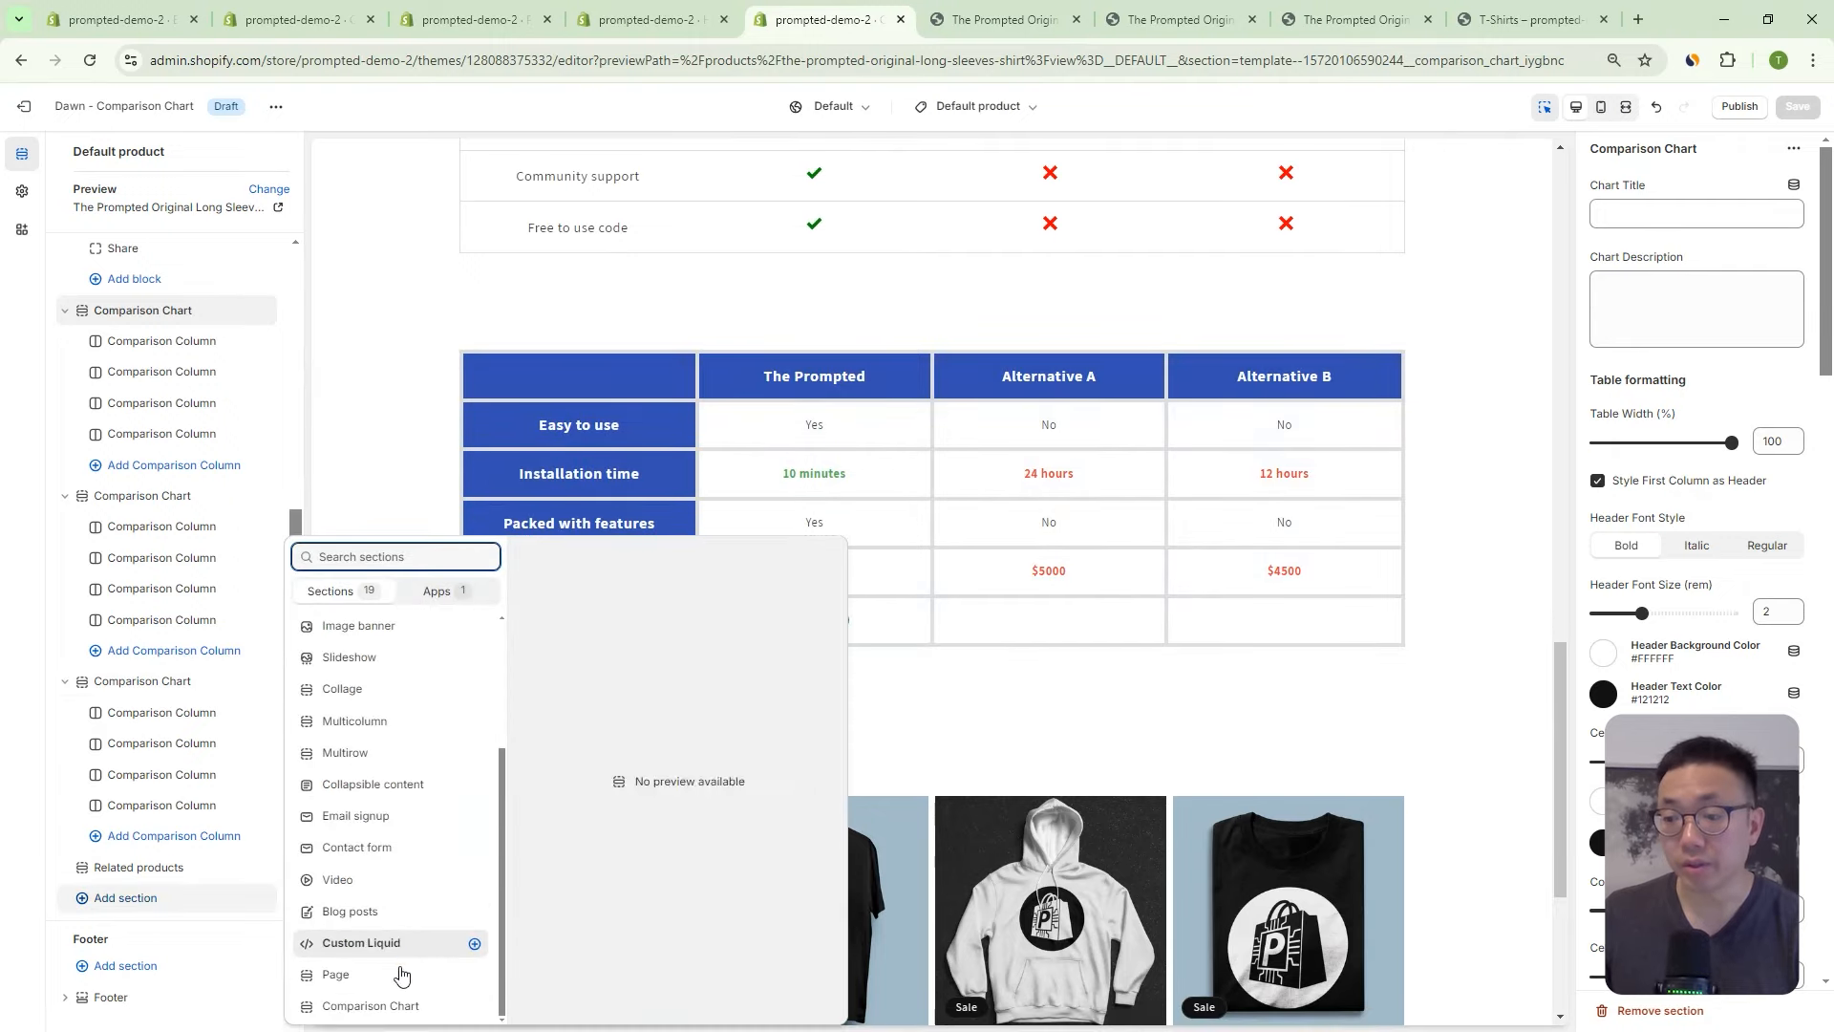
left_click(387, 1016)
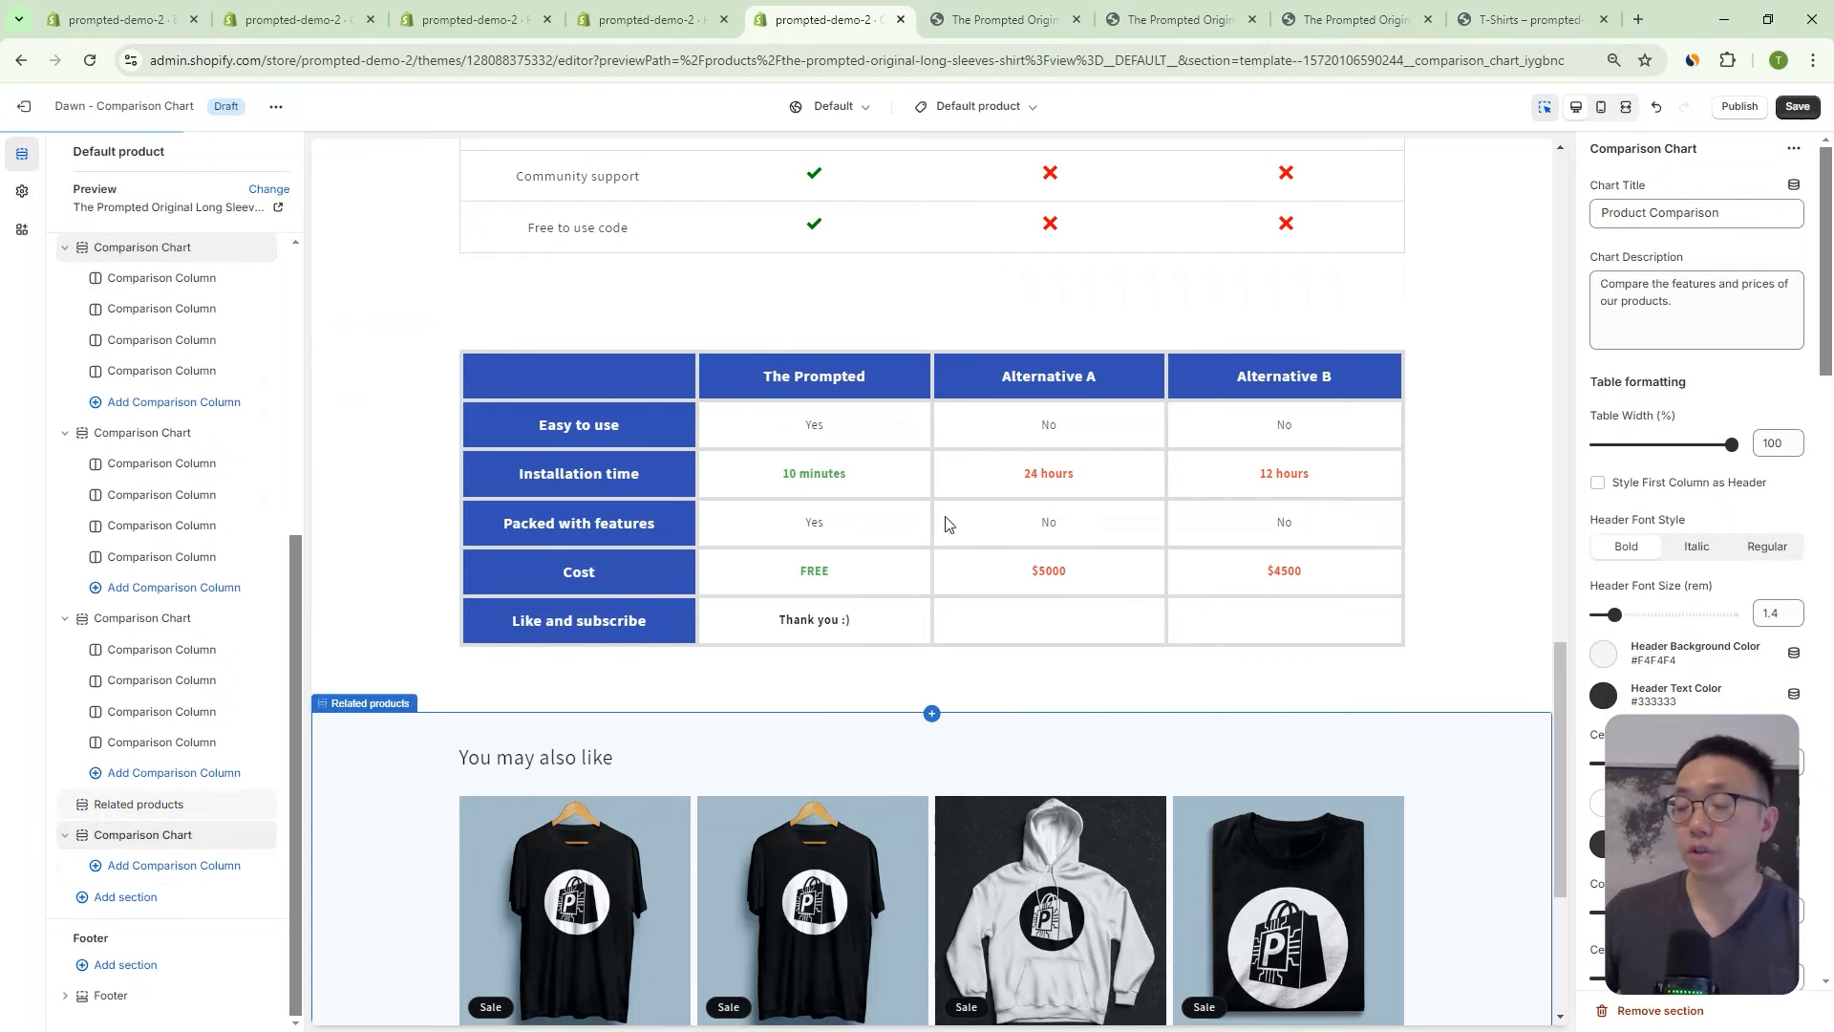
Move the new Comparison Chart section directly below the product information, above the existing comparison charts.
scroll(1057, 573, "up", 8)
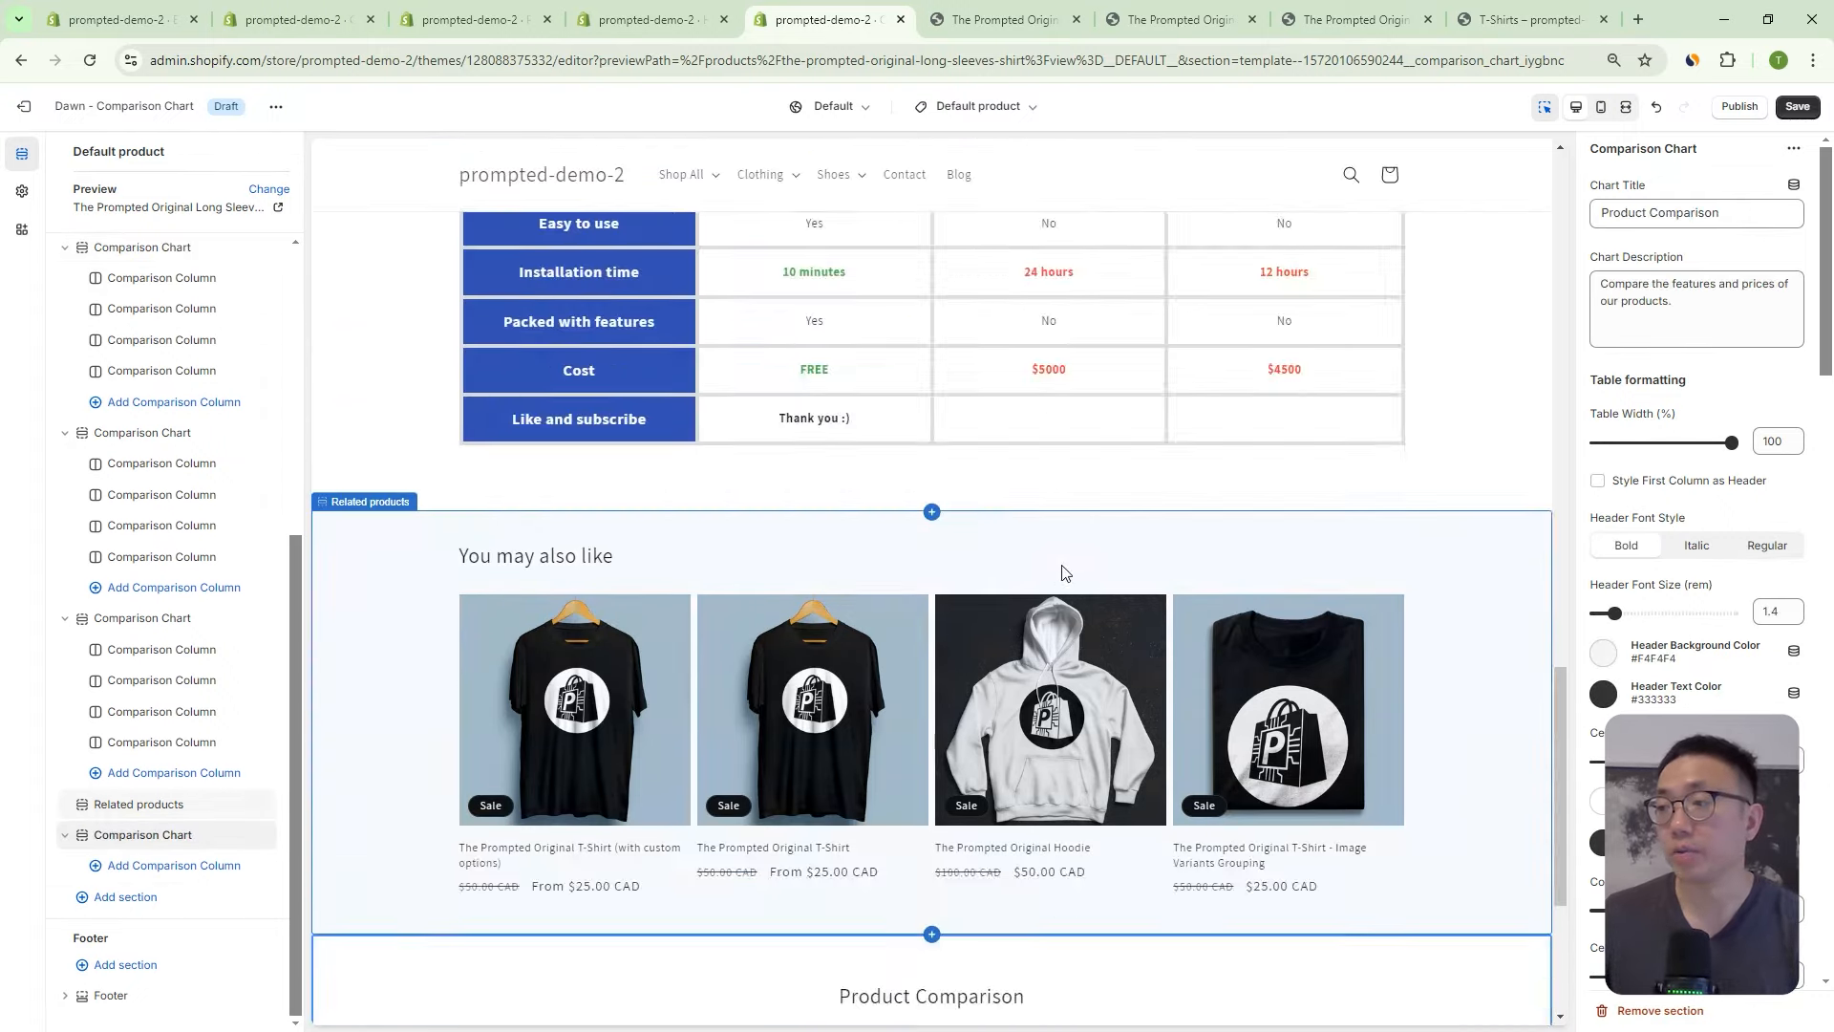
scroll(1086, 573, "up", 6)
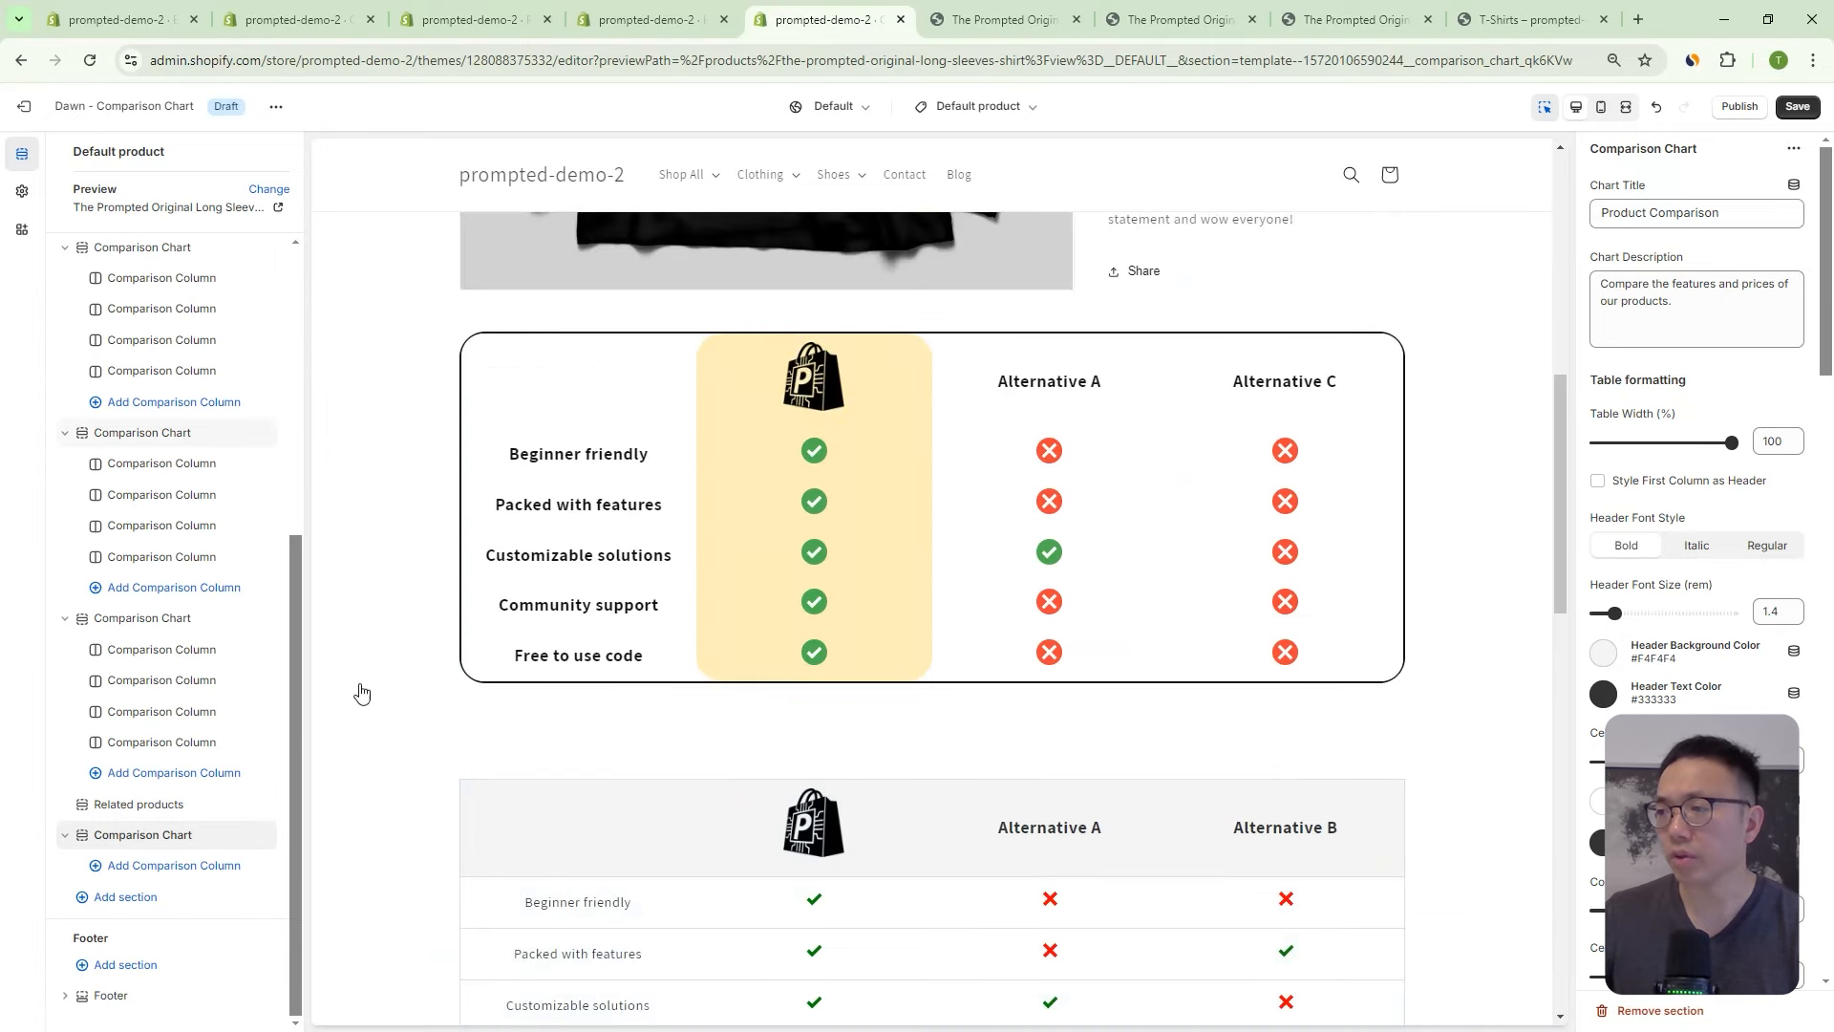
left_click(76, 835)
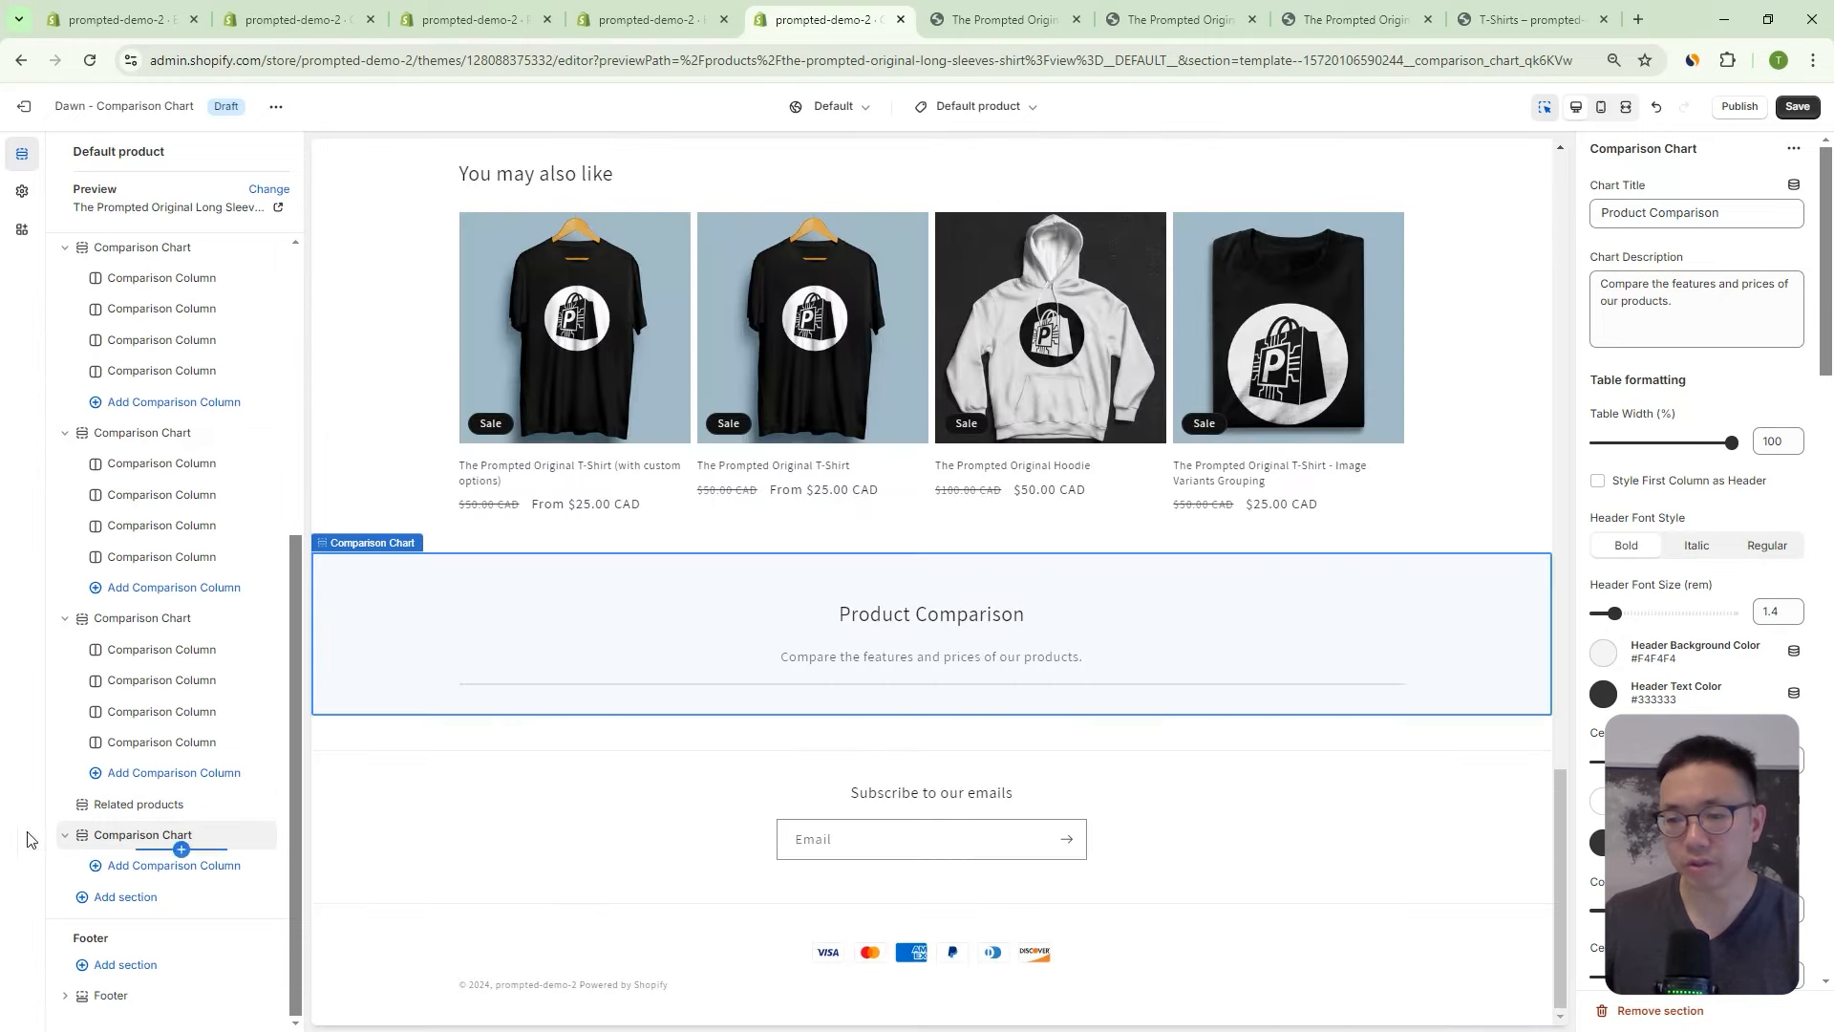
left_click_drag(116, 685, 143, 334)
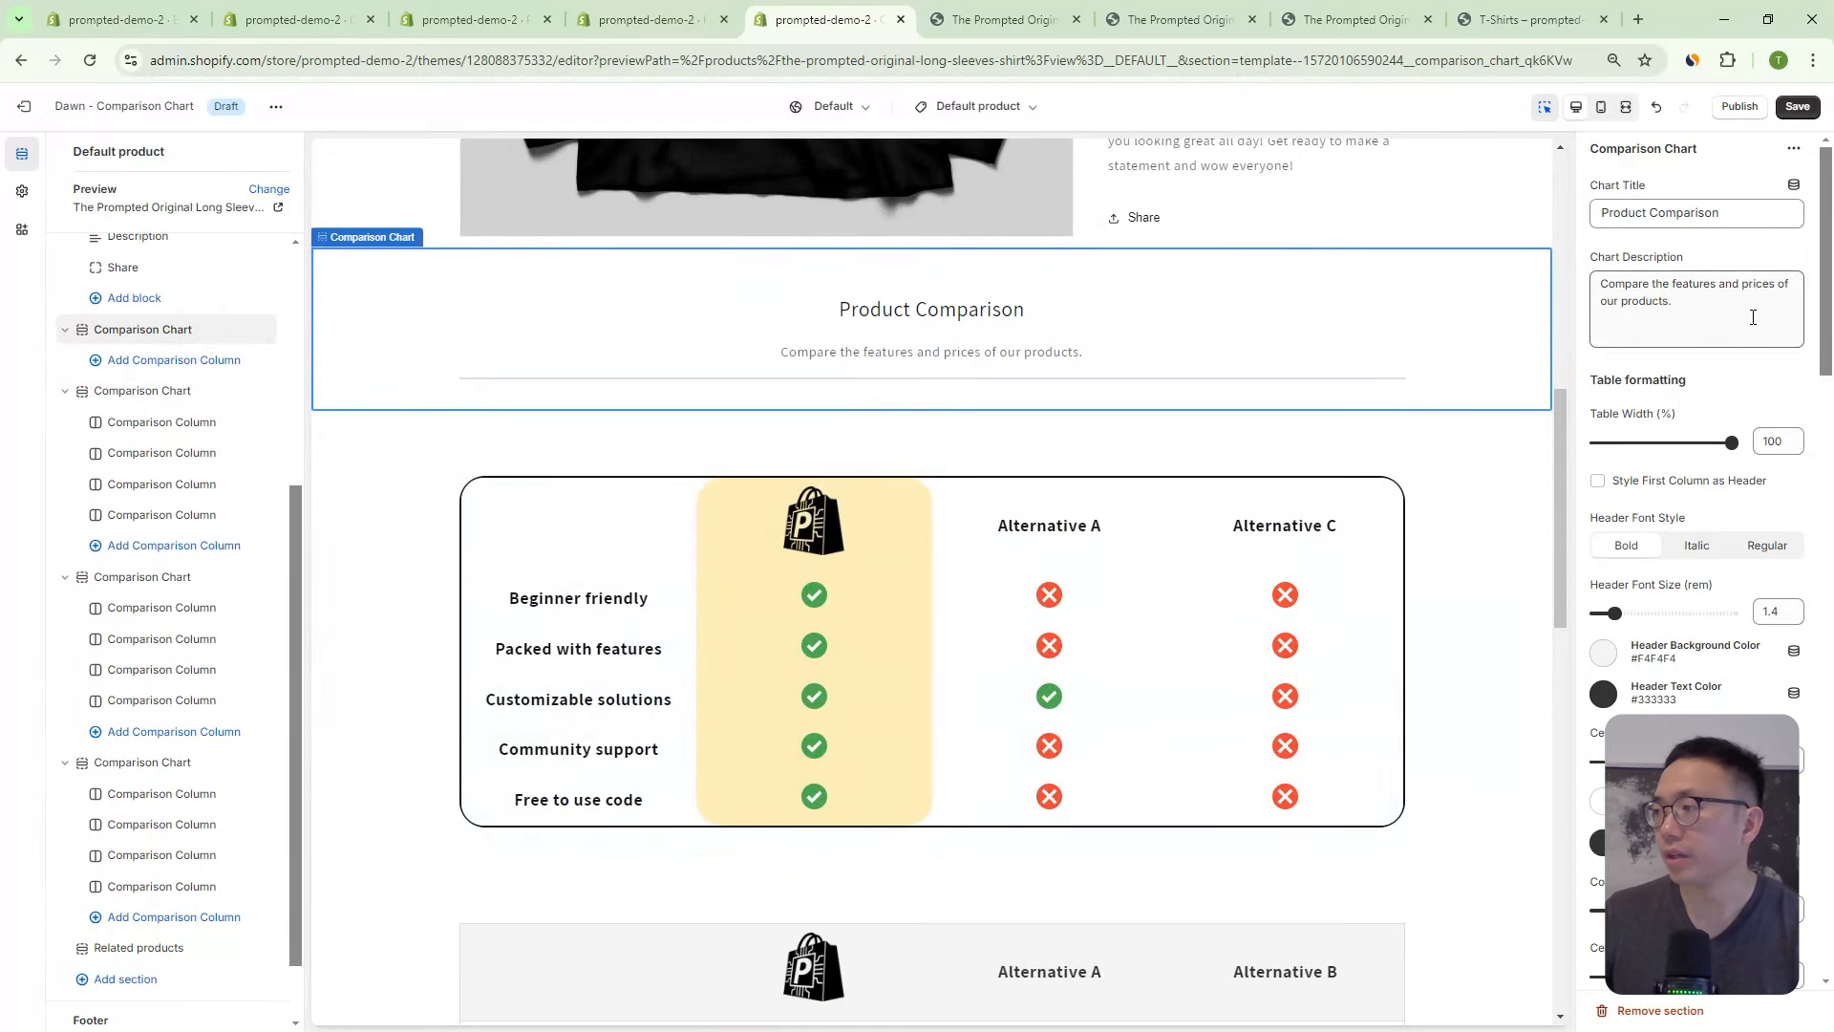
scroll(1723, 499, "down", 4)
scroll(1723, 500, "up", 4)
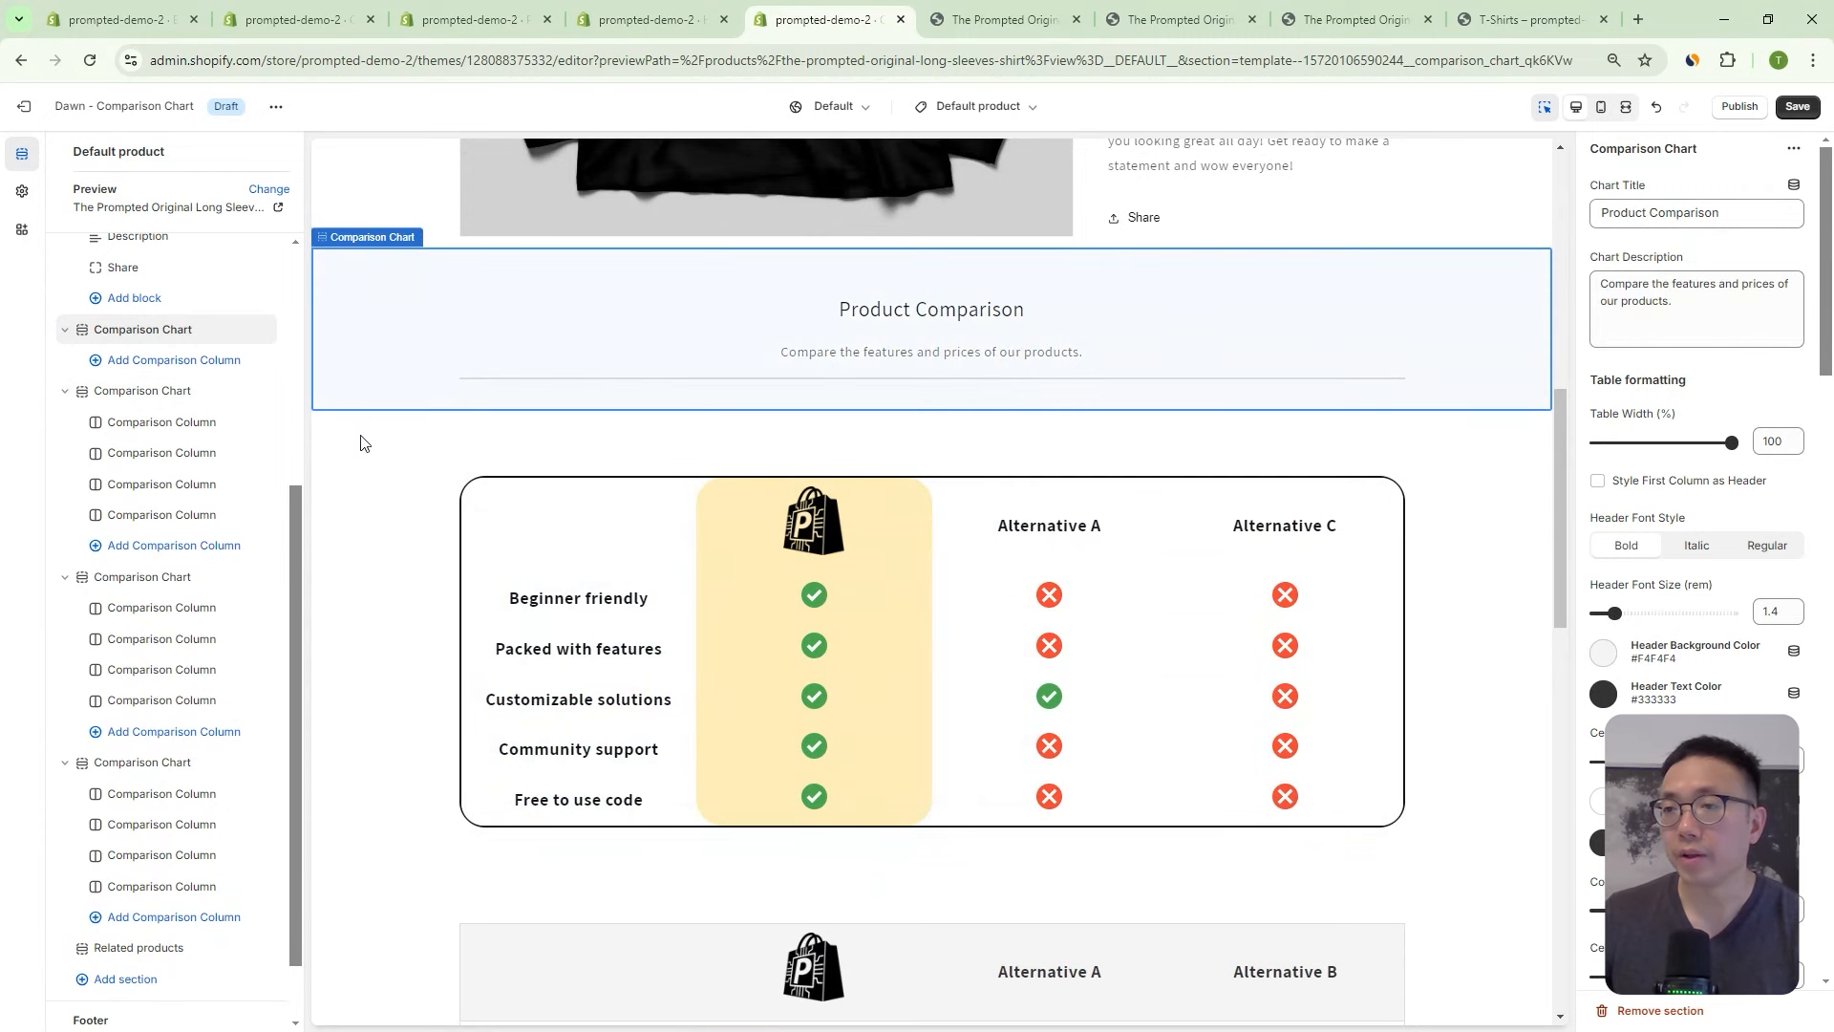
Add four Comparison Column blocks to the new Comparison Chart section.
left_click(153, 362)
left_click(144, 394)
left_click(138, 425)
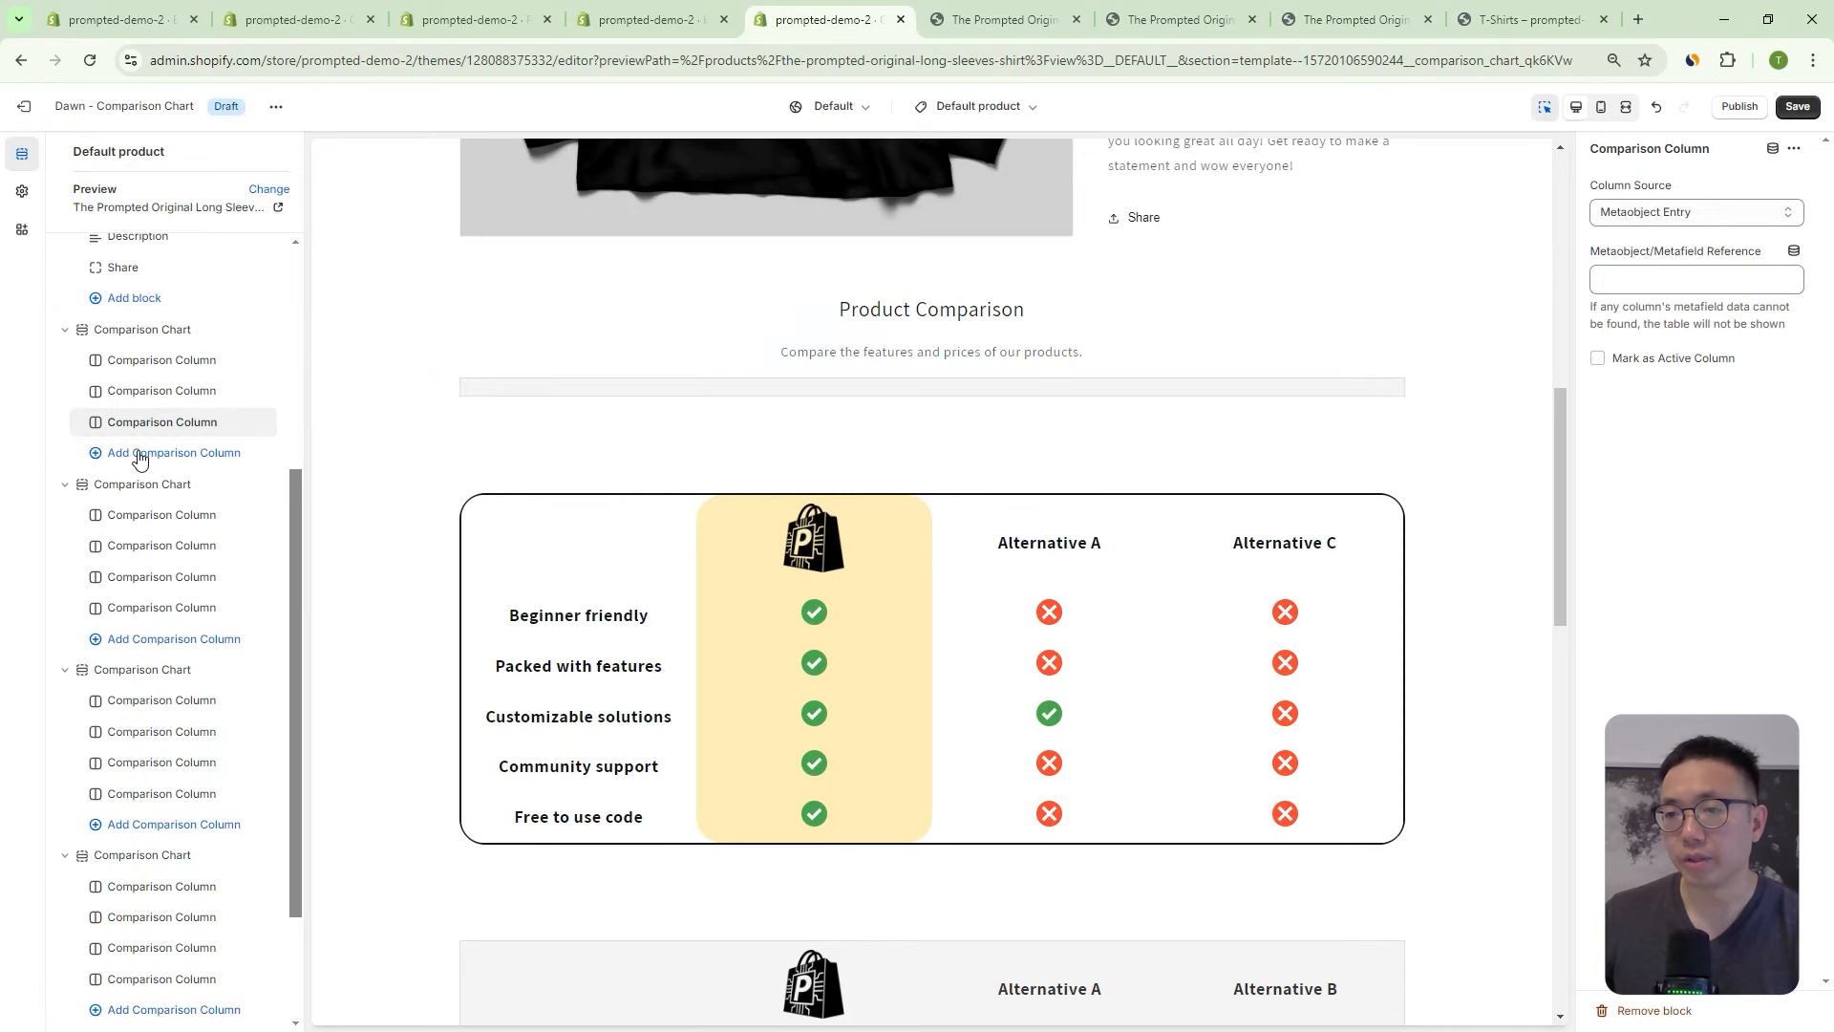
left_click(217, 455)
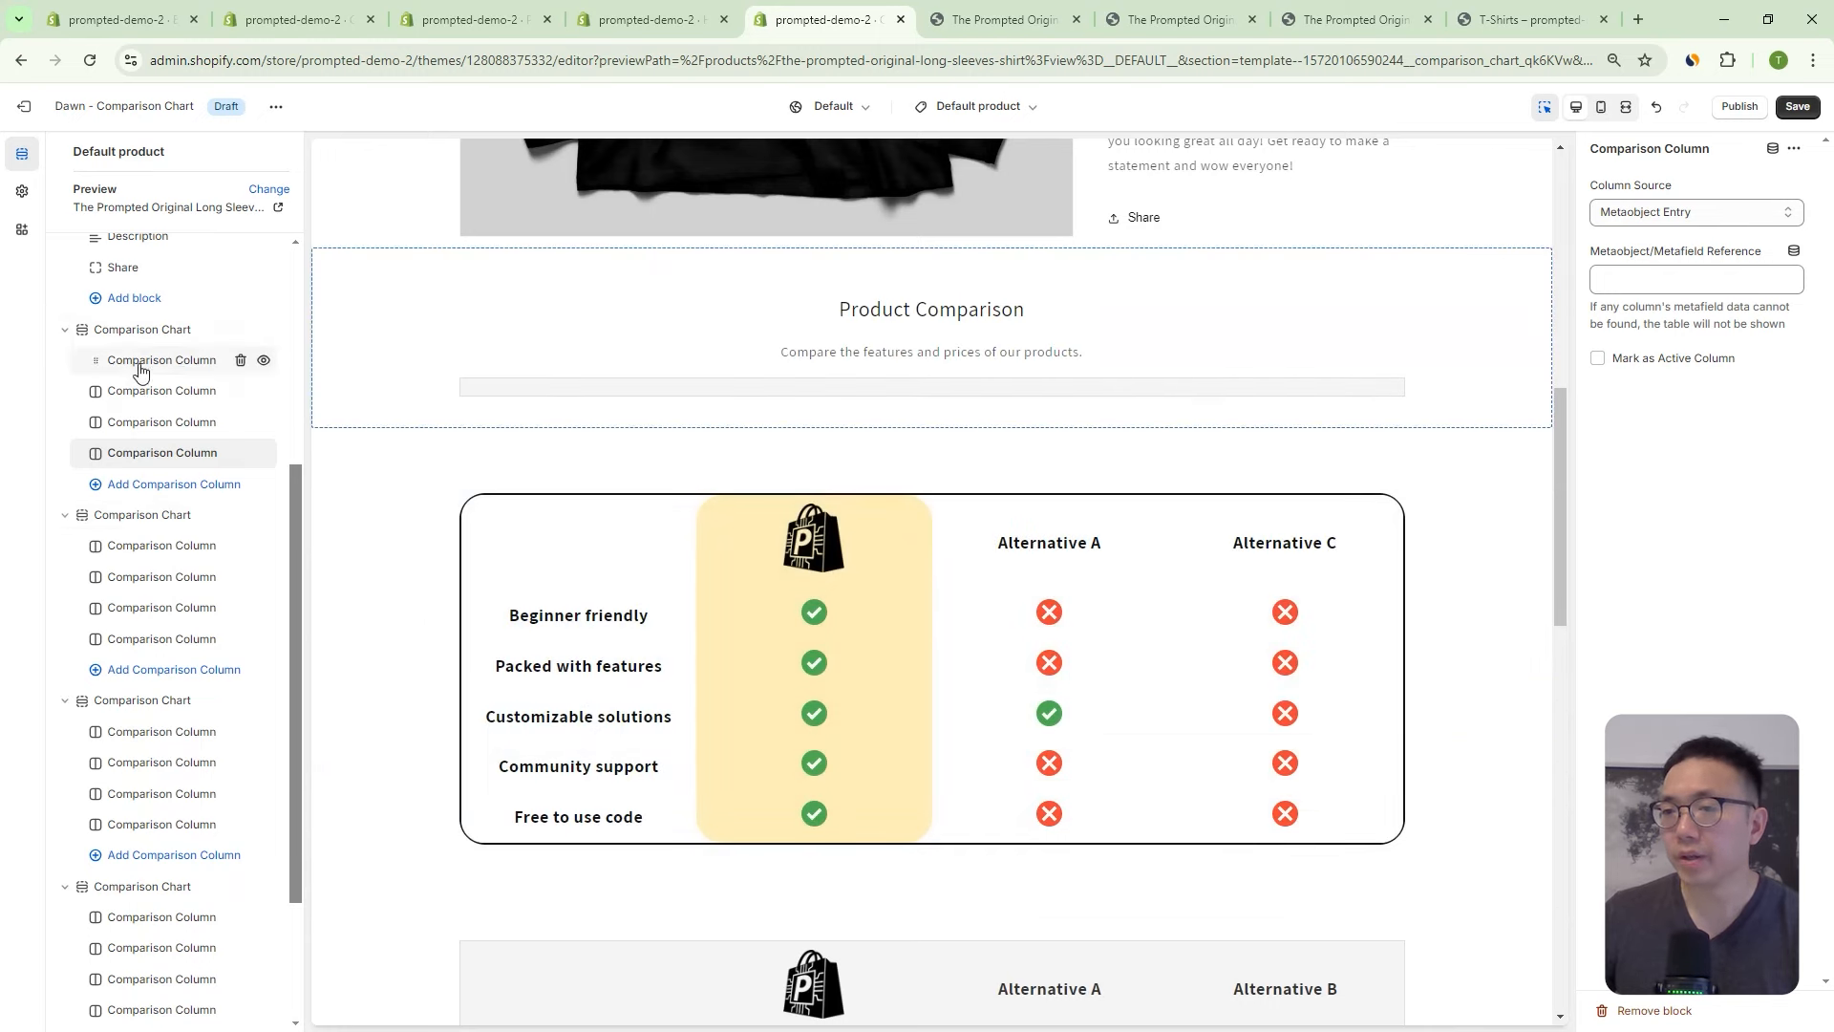
Open the new chart's first comparison column and review its Column Source options and Metaobject/Metafield Reference setting.
left_click(183, 360)
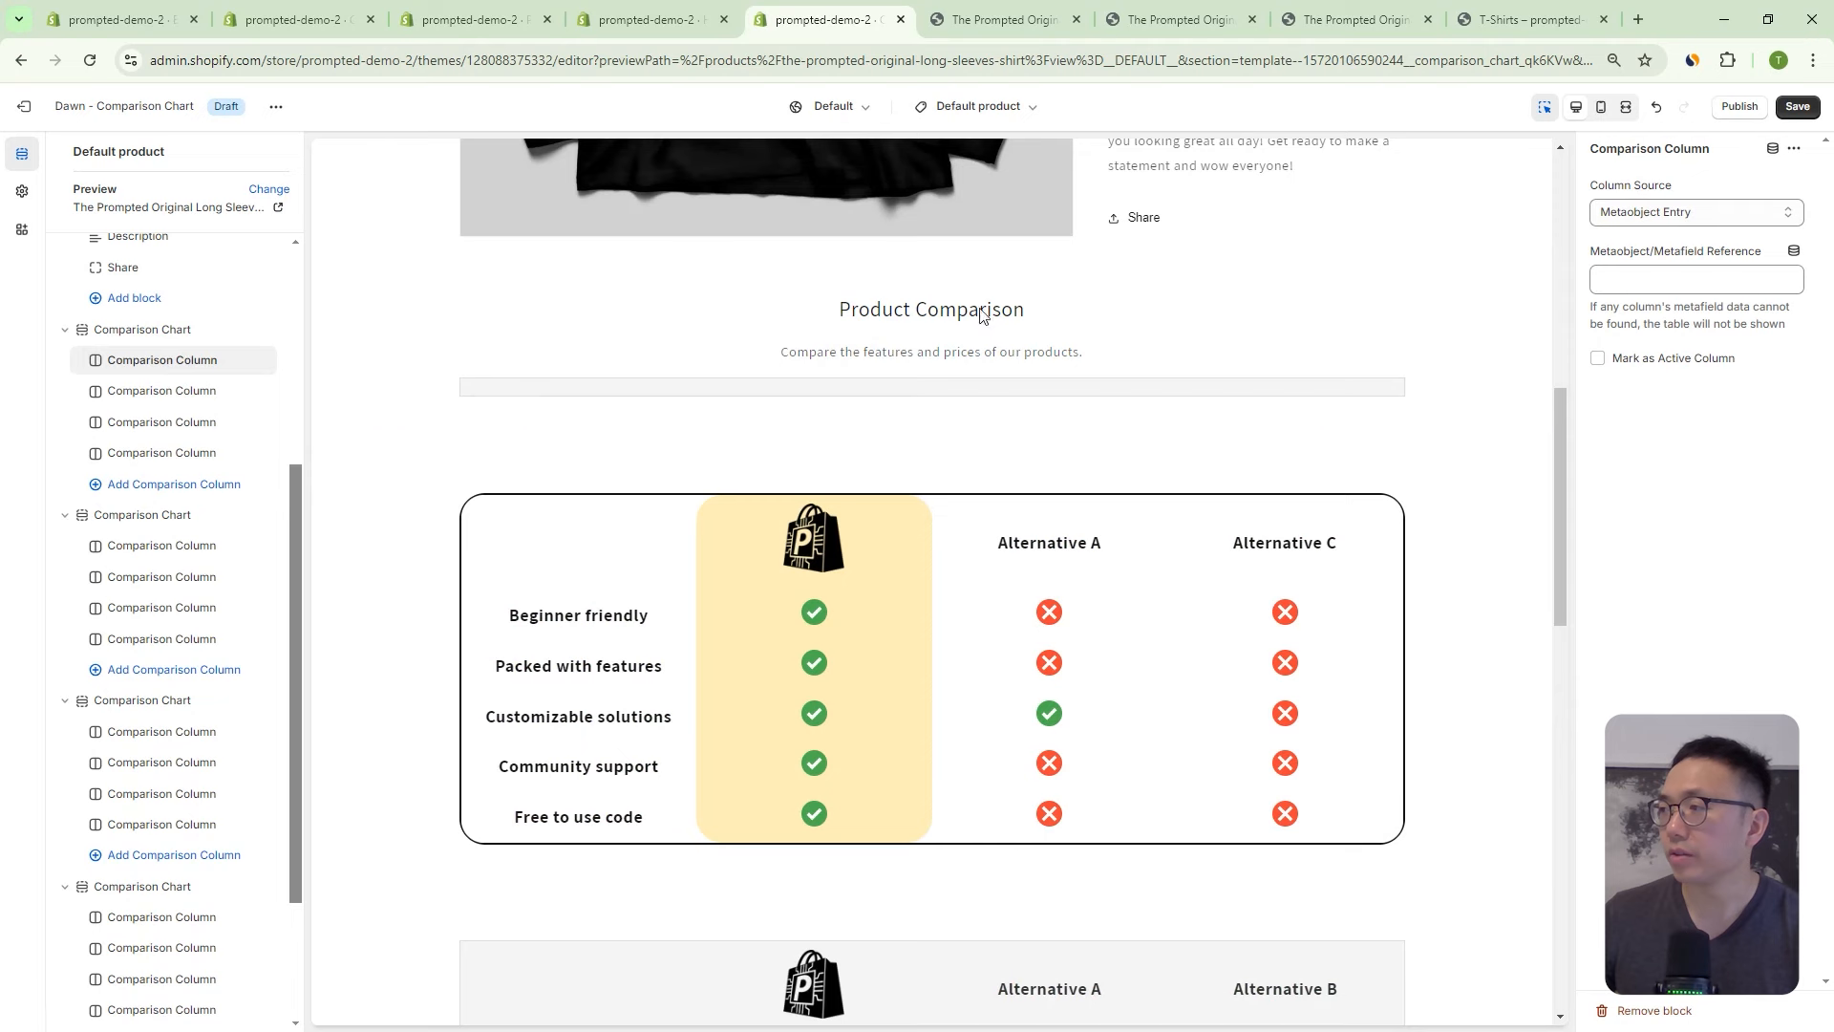
left_click(1655, 214)
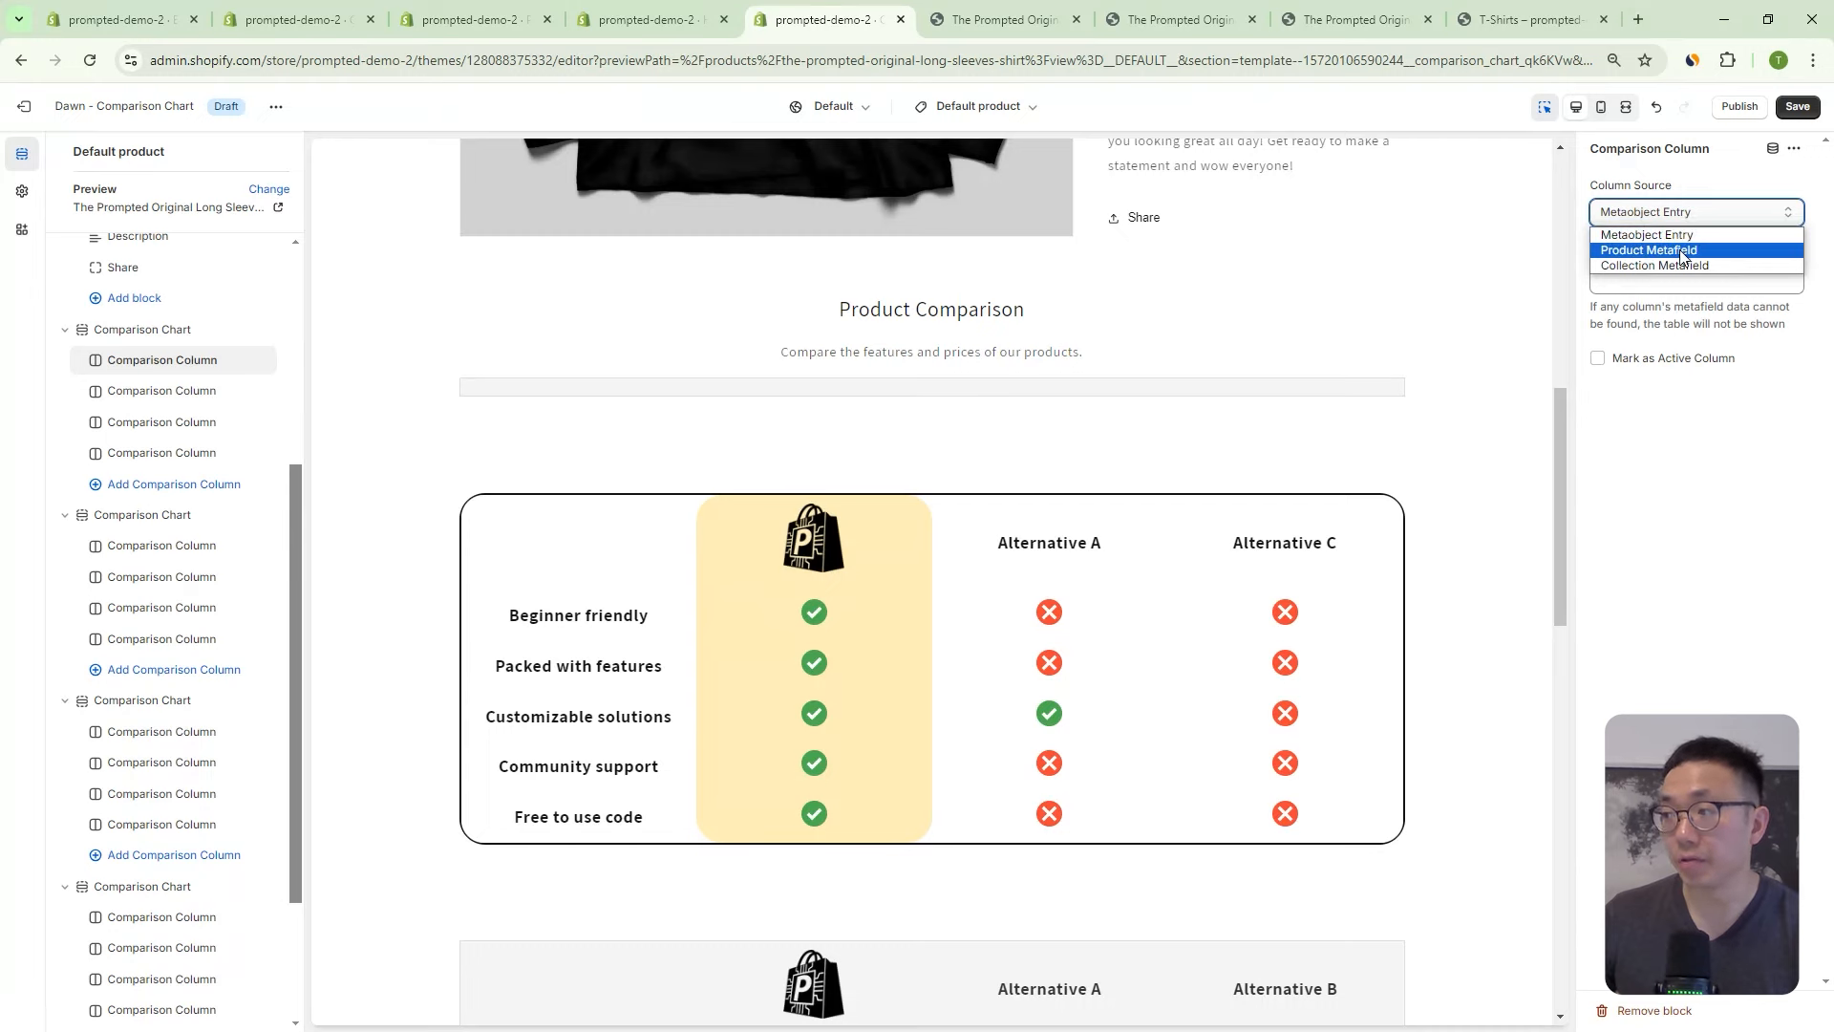
left_click(1688, 394)
left_click(1684, 287)
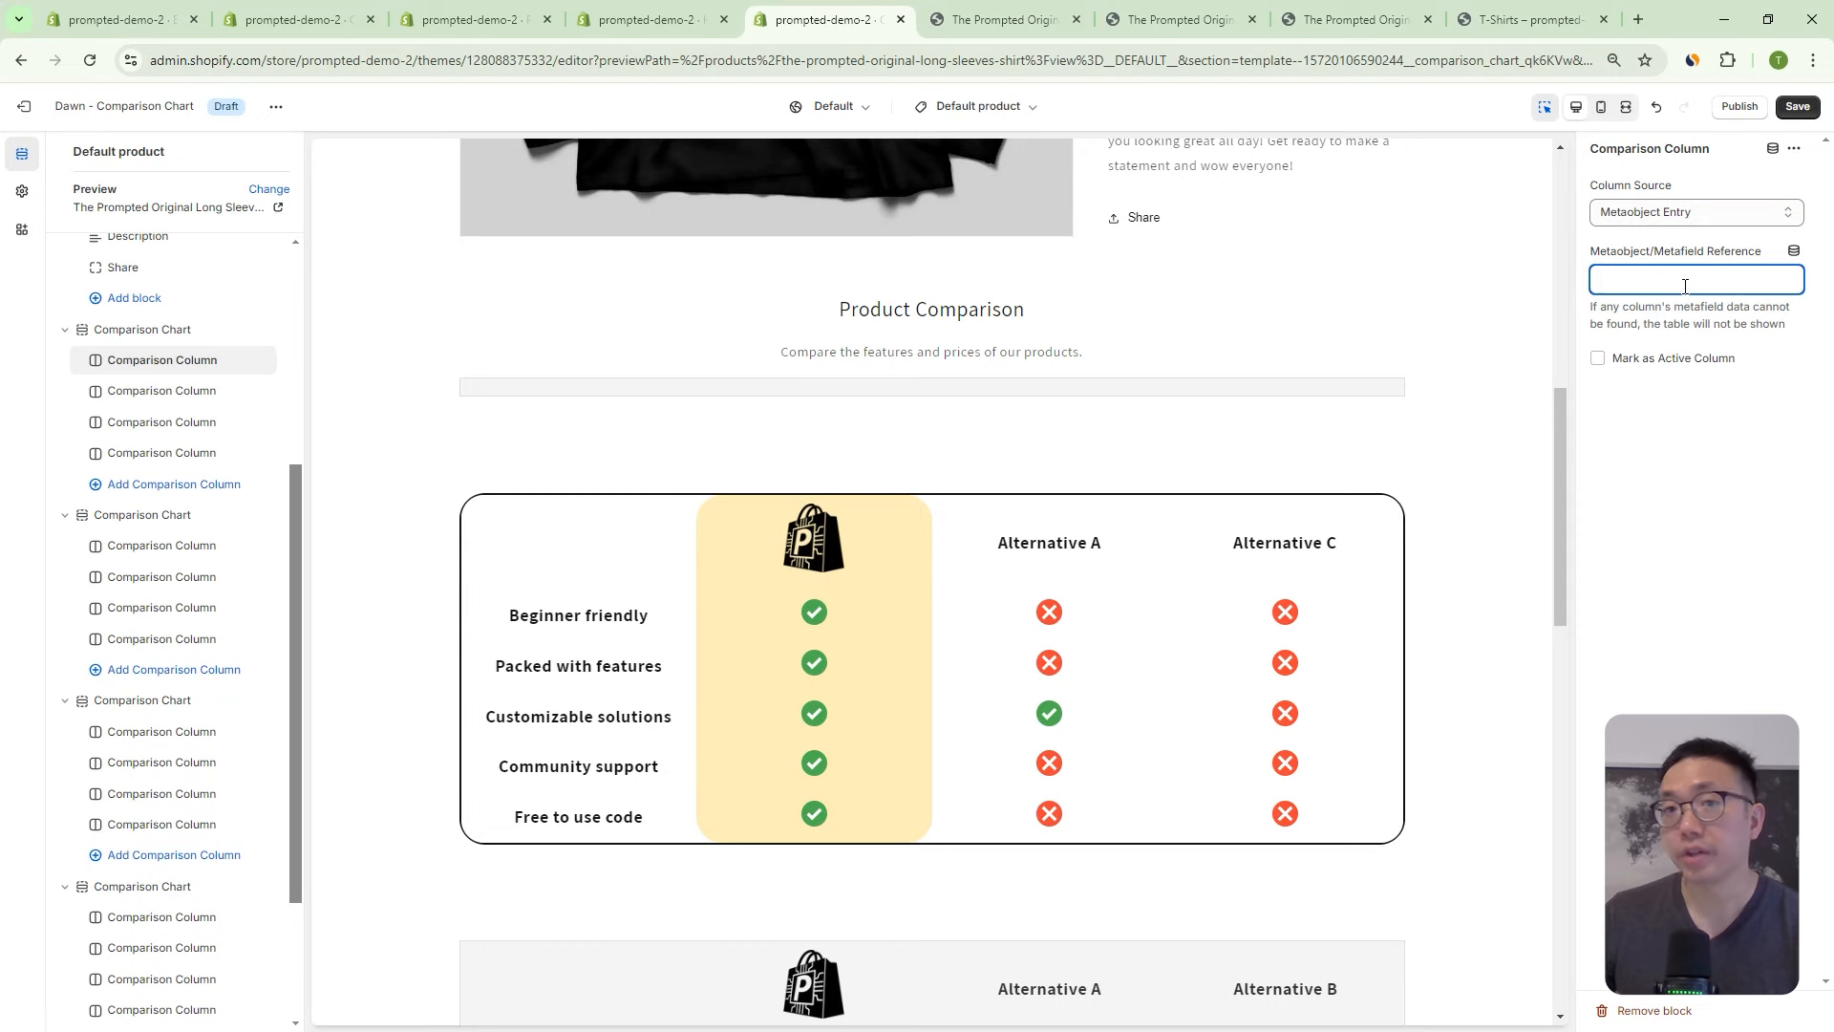
left_click(1669, 209)
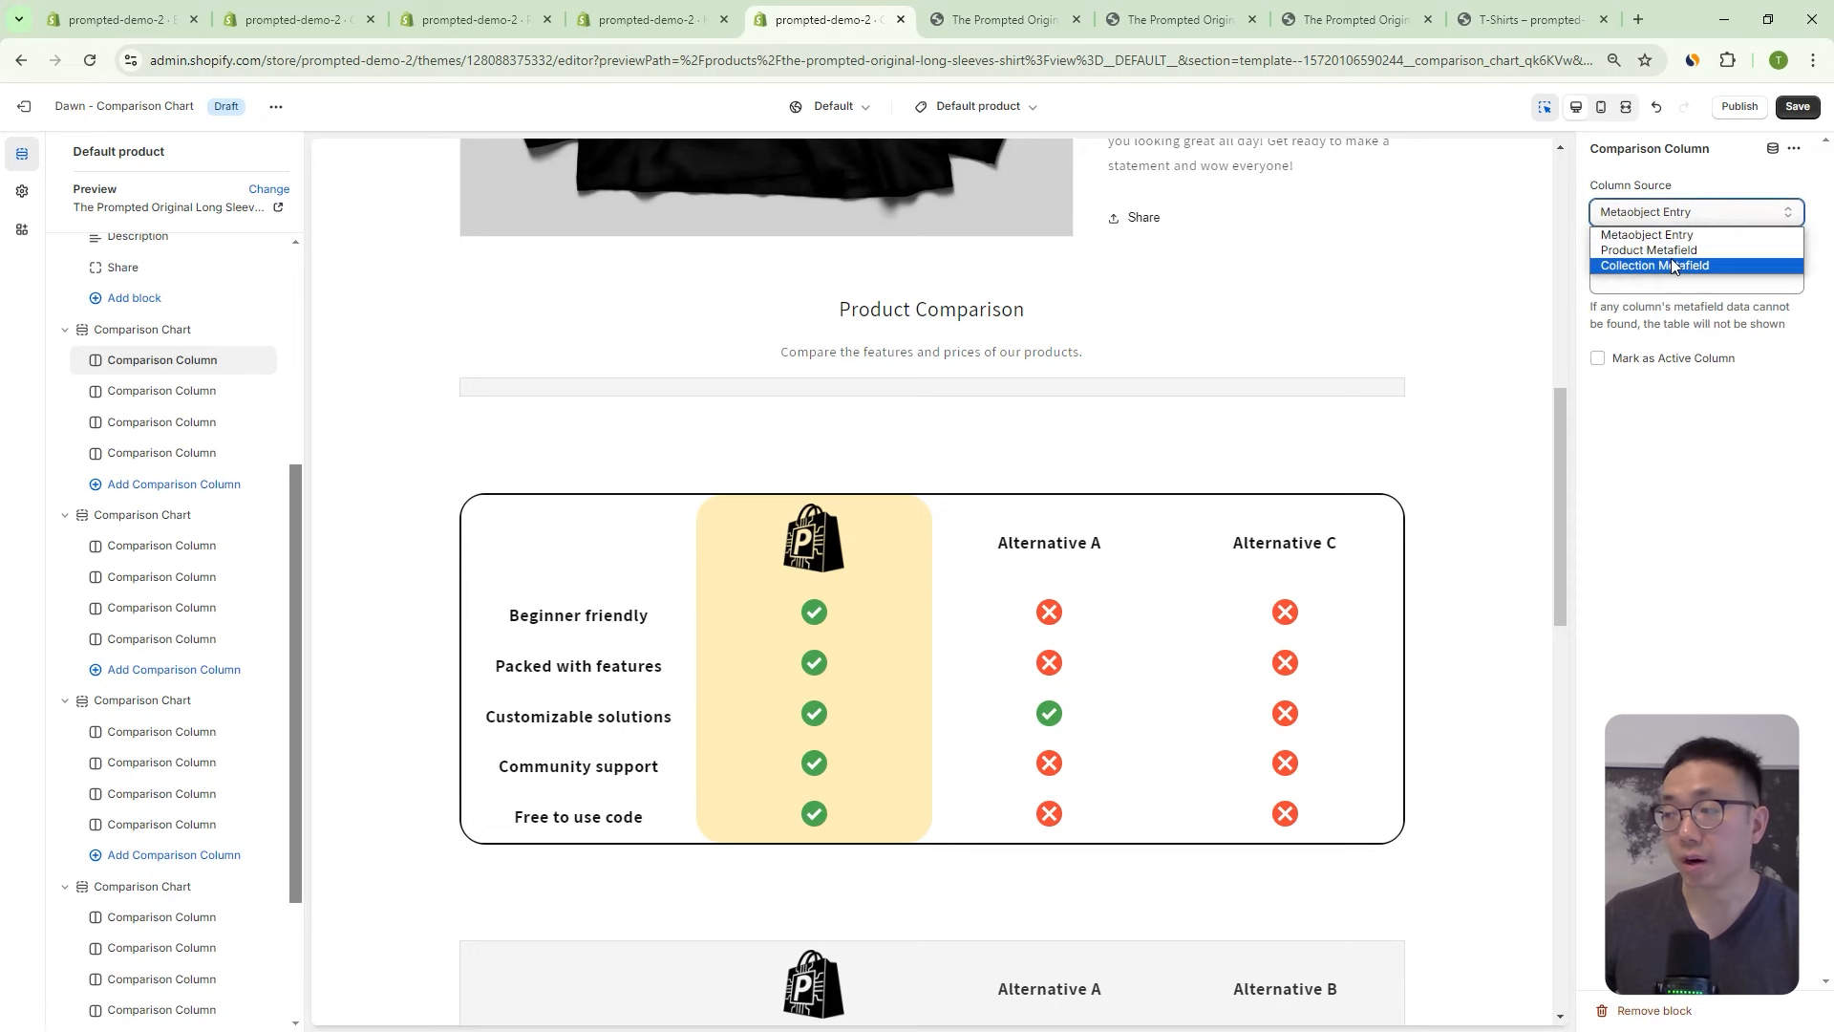
left_click(1710, 438)
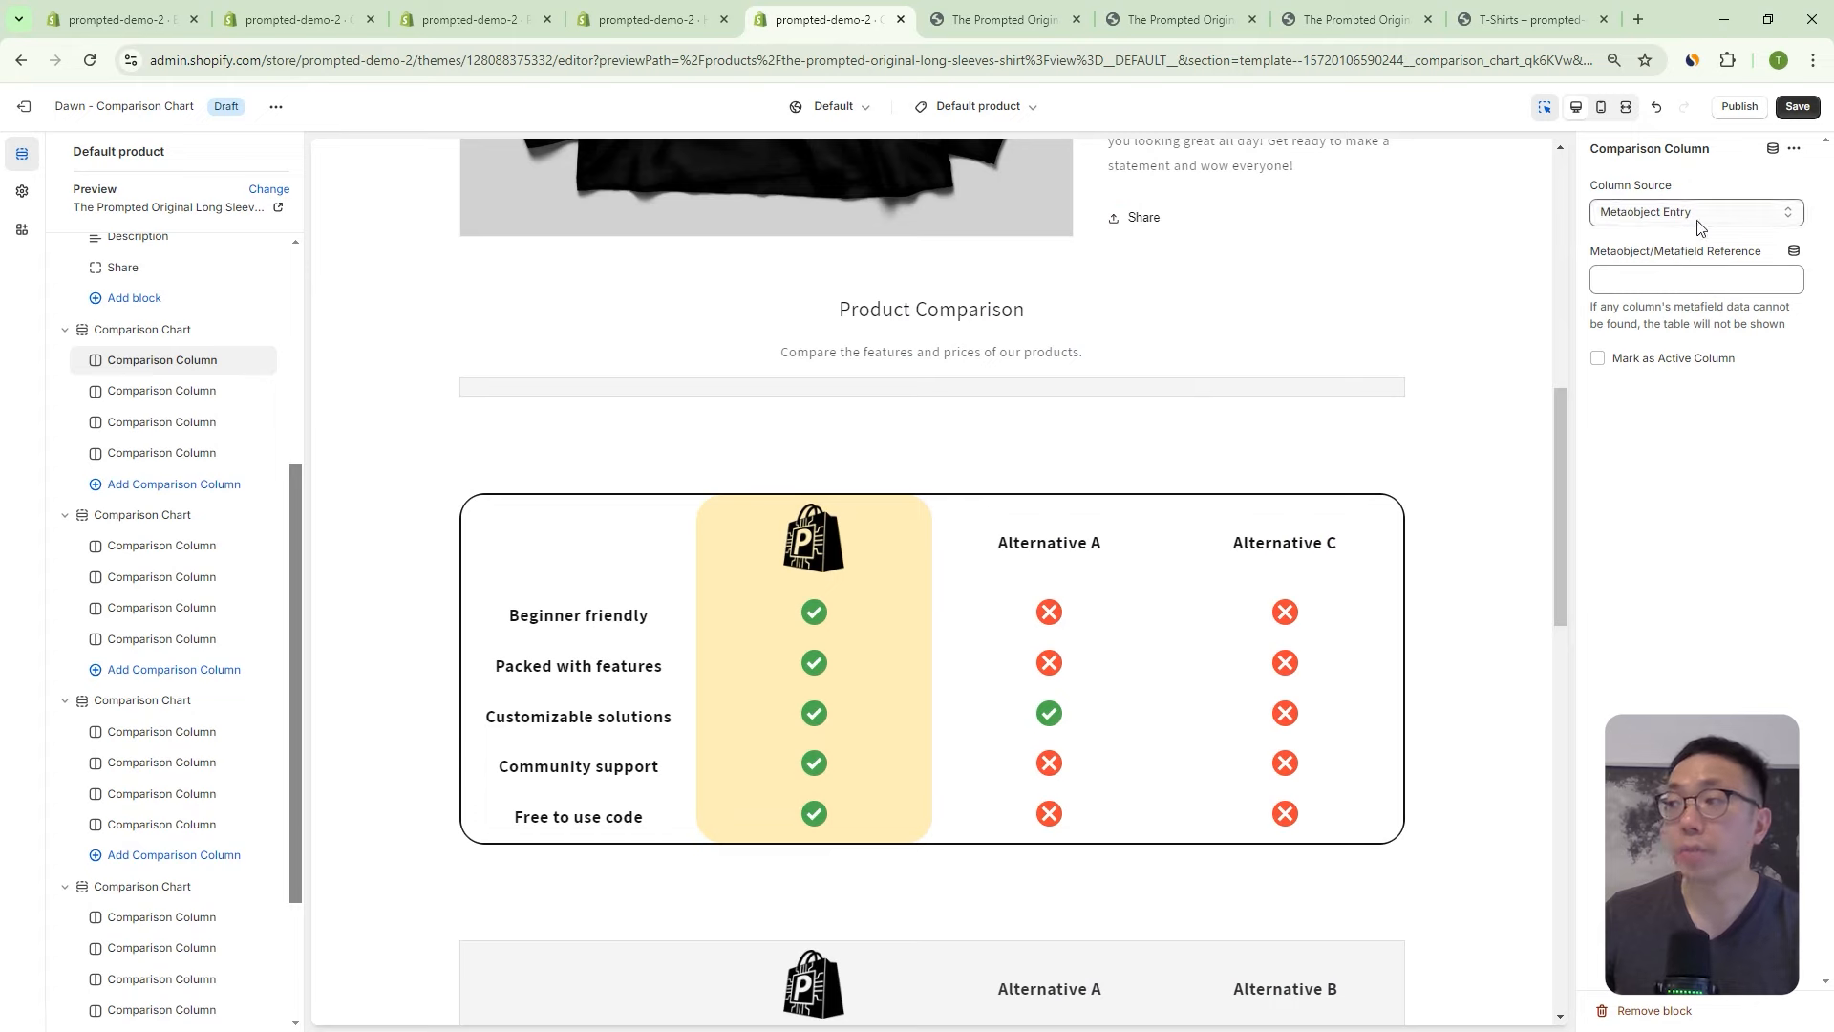
Copy the handle of the Demo1-FeatureList metaobject entry and set demo-1-feature-list as the first column's Metaobject/Metafield Reference.
left_click(305, 21)
left_click(705, 28)
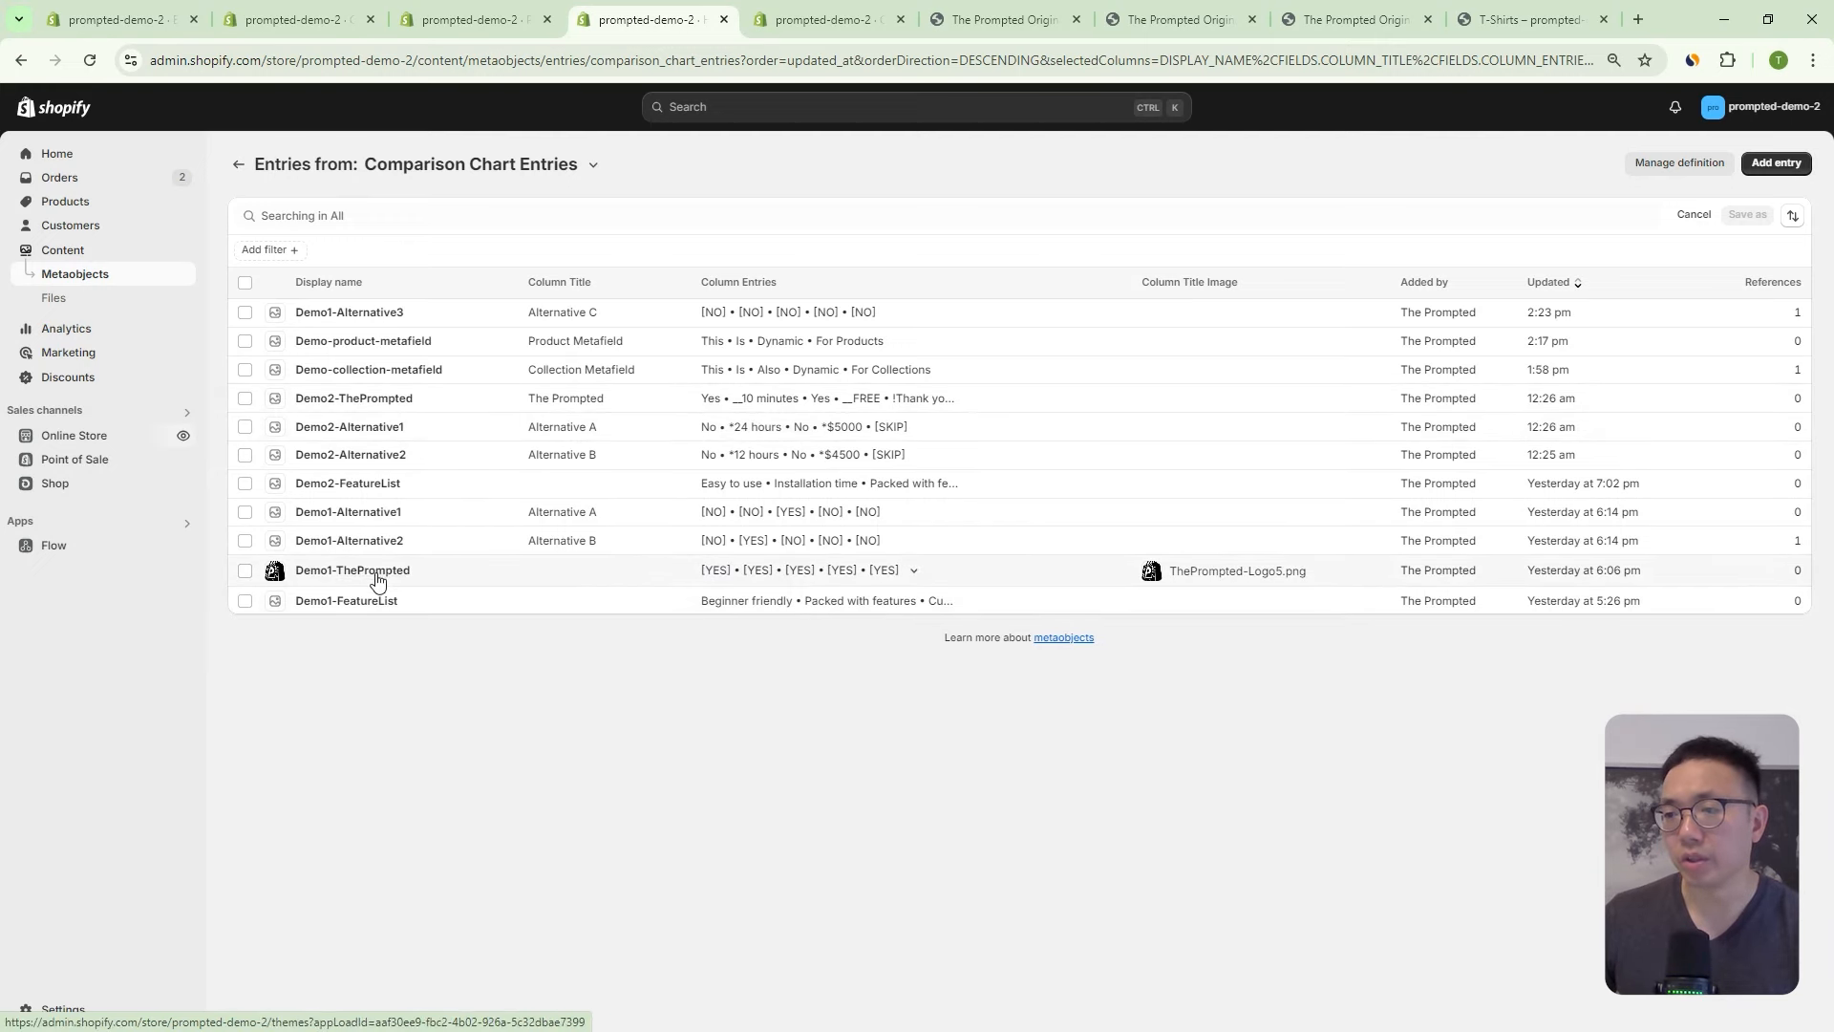
left_click(391, 612)
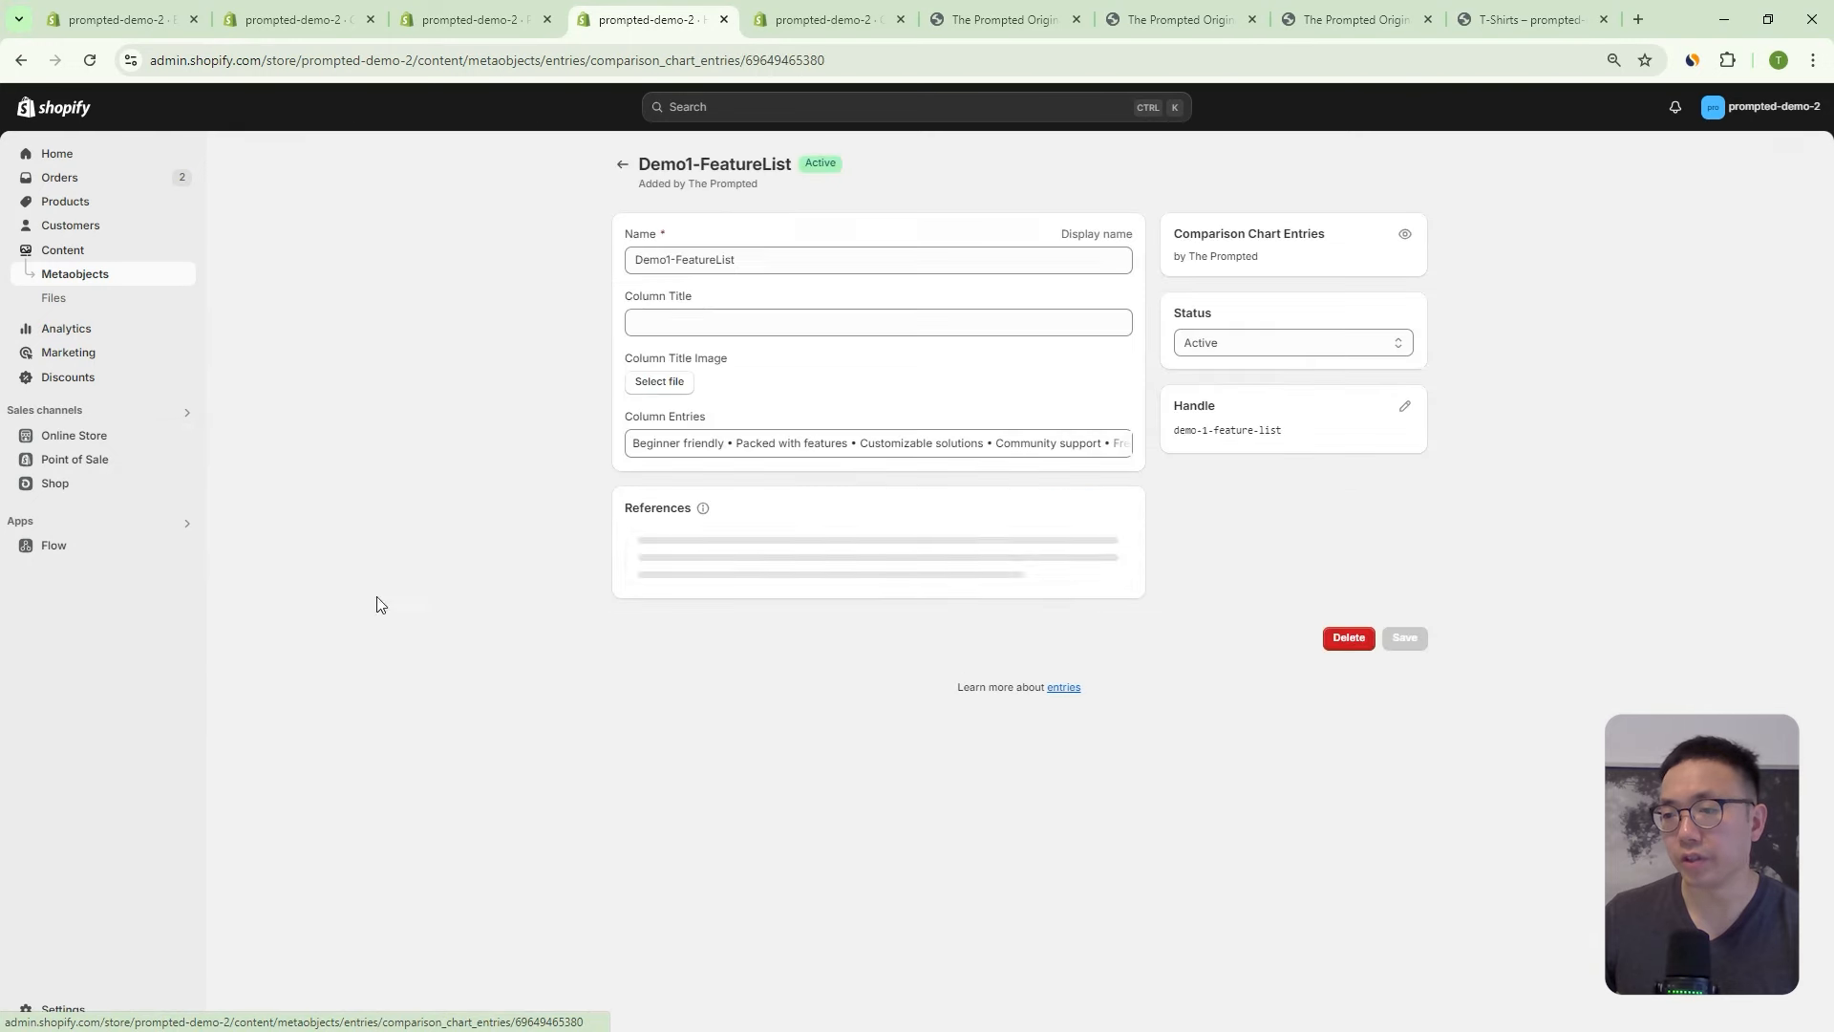
left_click(738, 455)
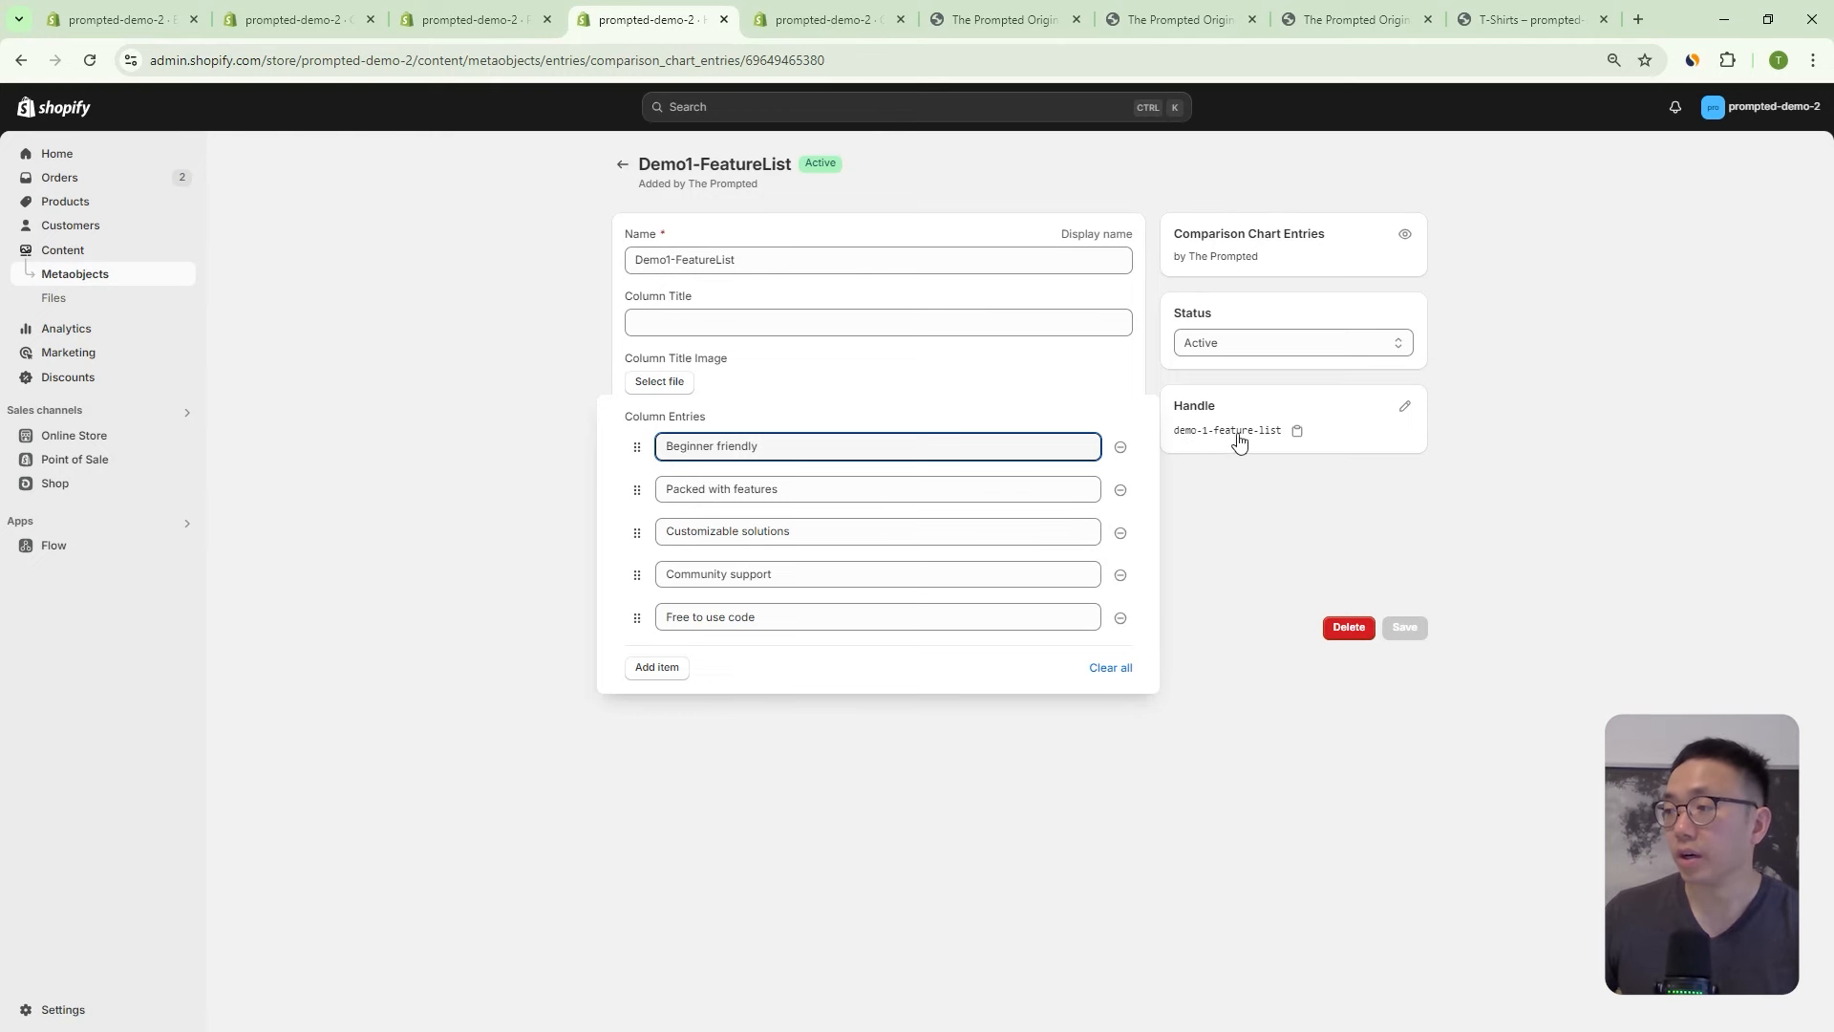
left_click(1296, 442)
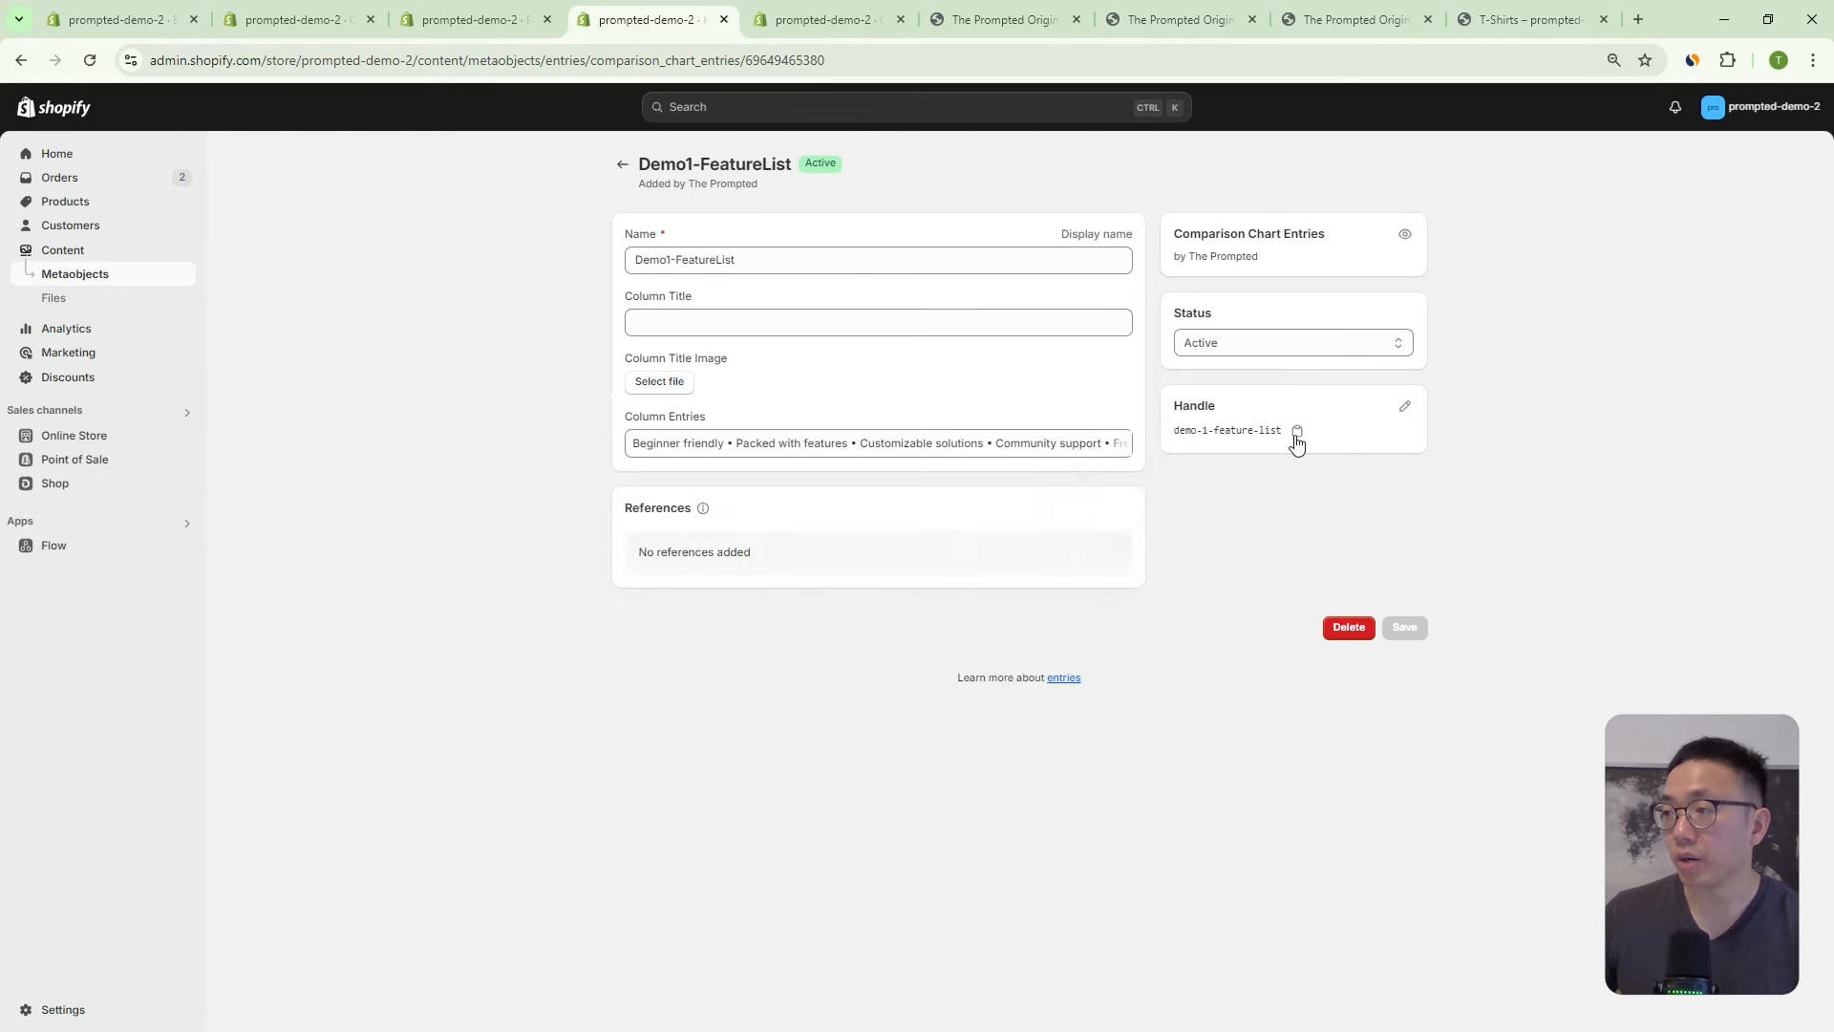
left_click(821, 23)
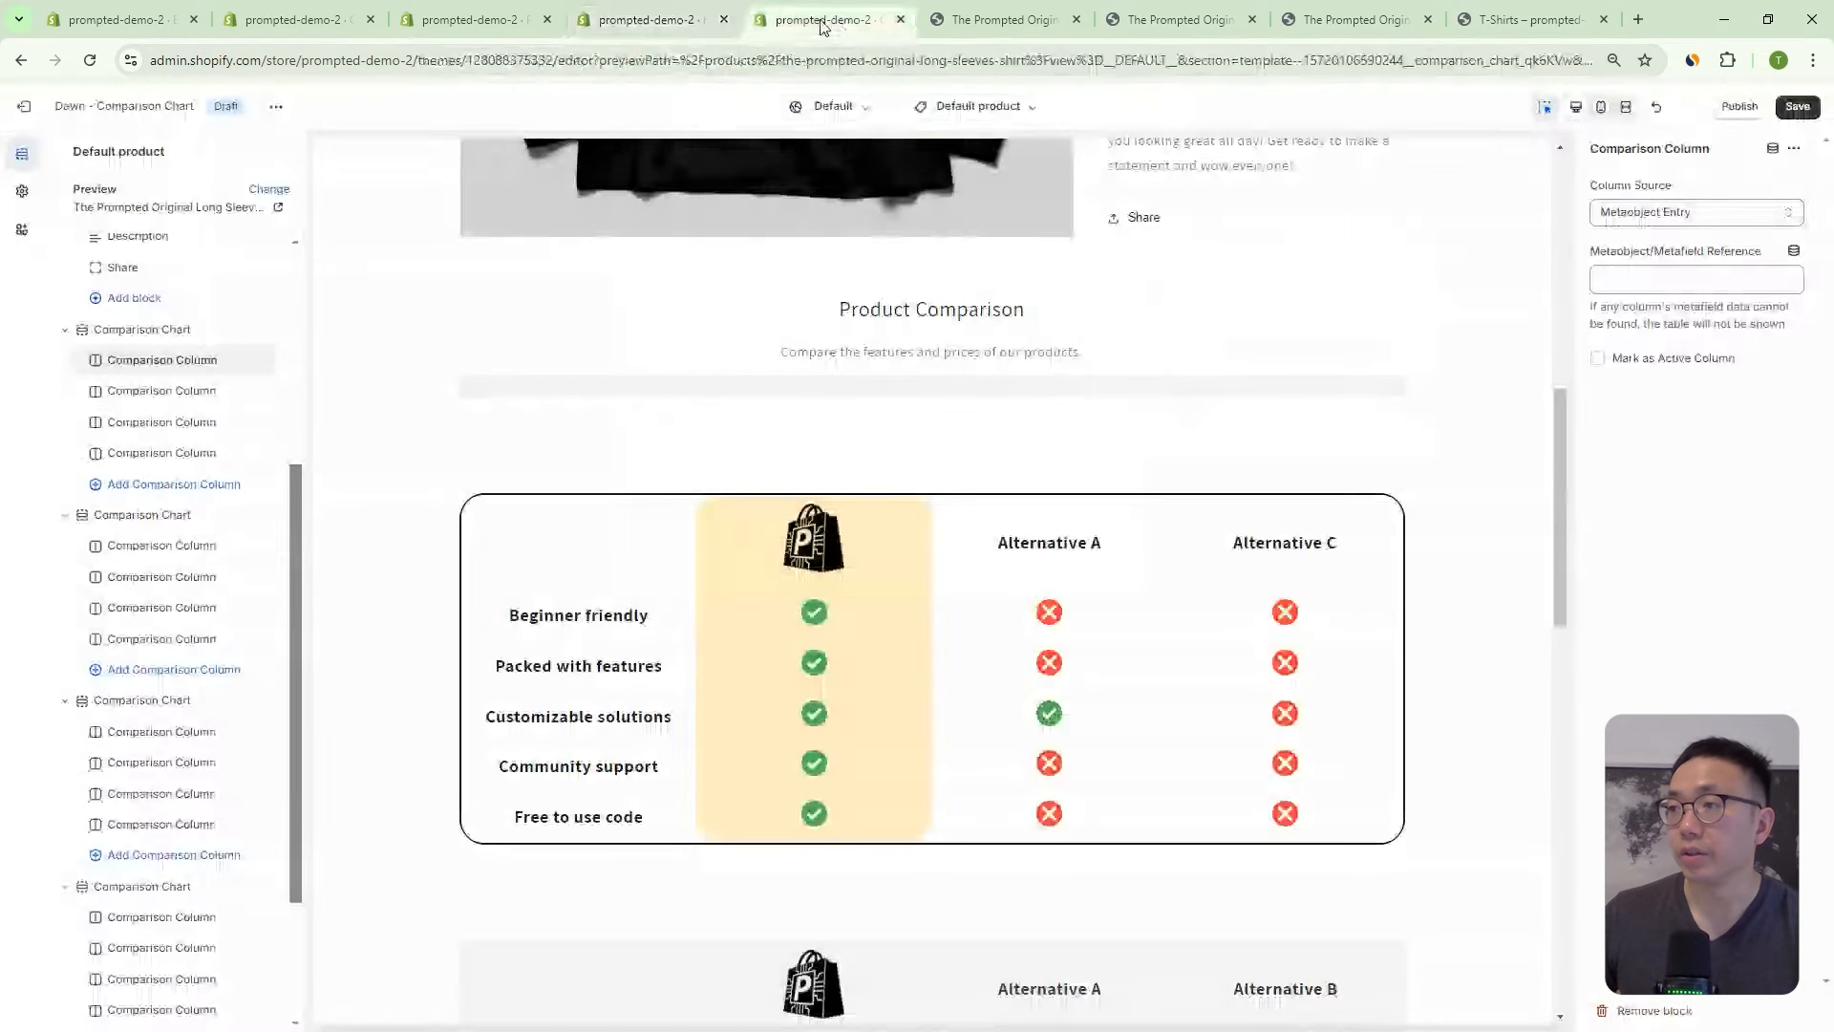
type("demo-1-feature-list")
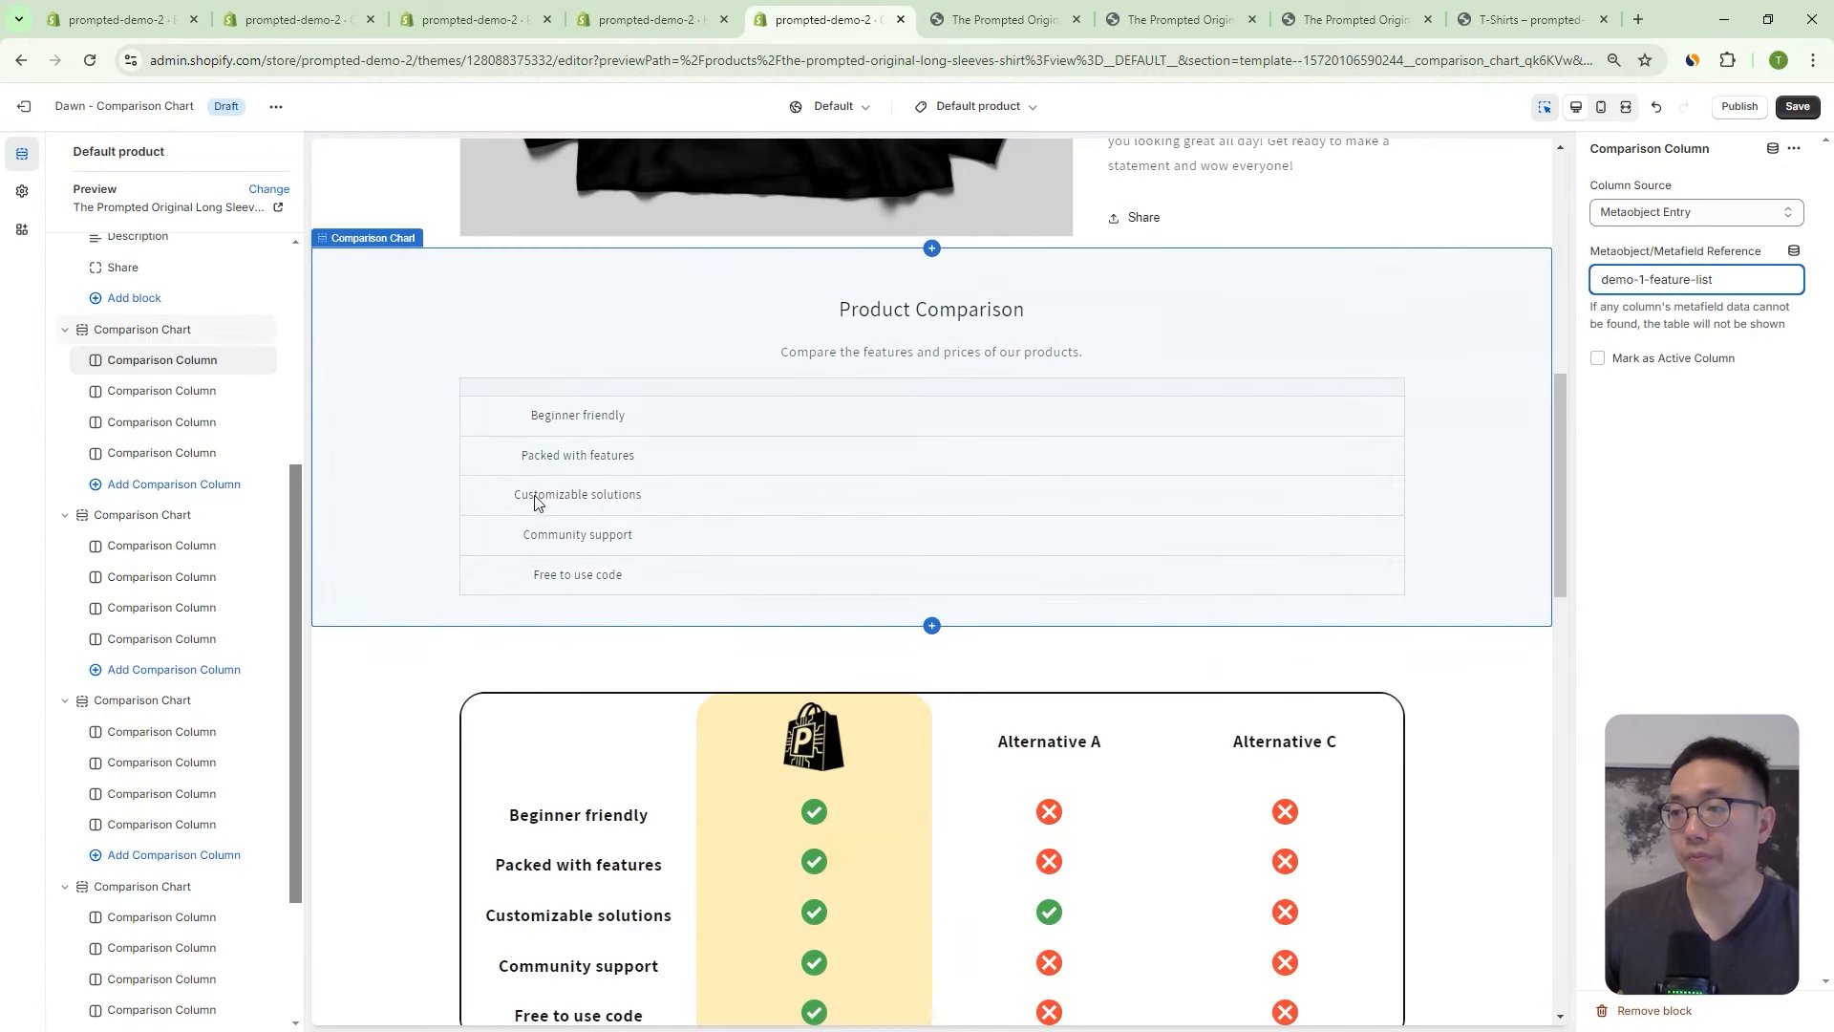
Select the new chart's second column, and compare the Demo1-ThePrompted metaobject entry's column entries with the existing chart in the theme editor.
left_click(133, 399)
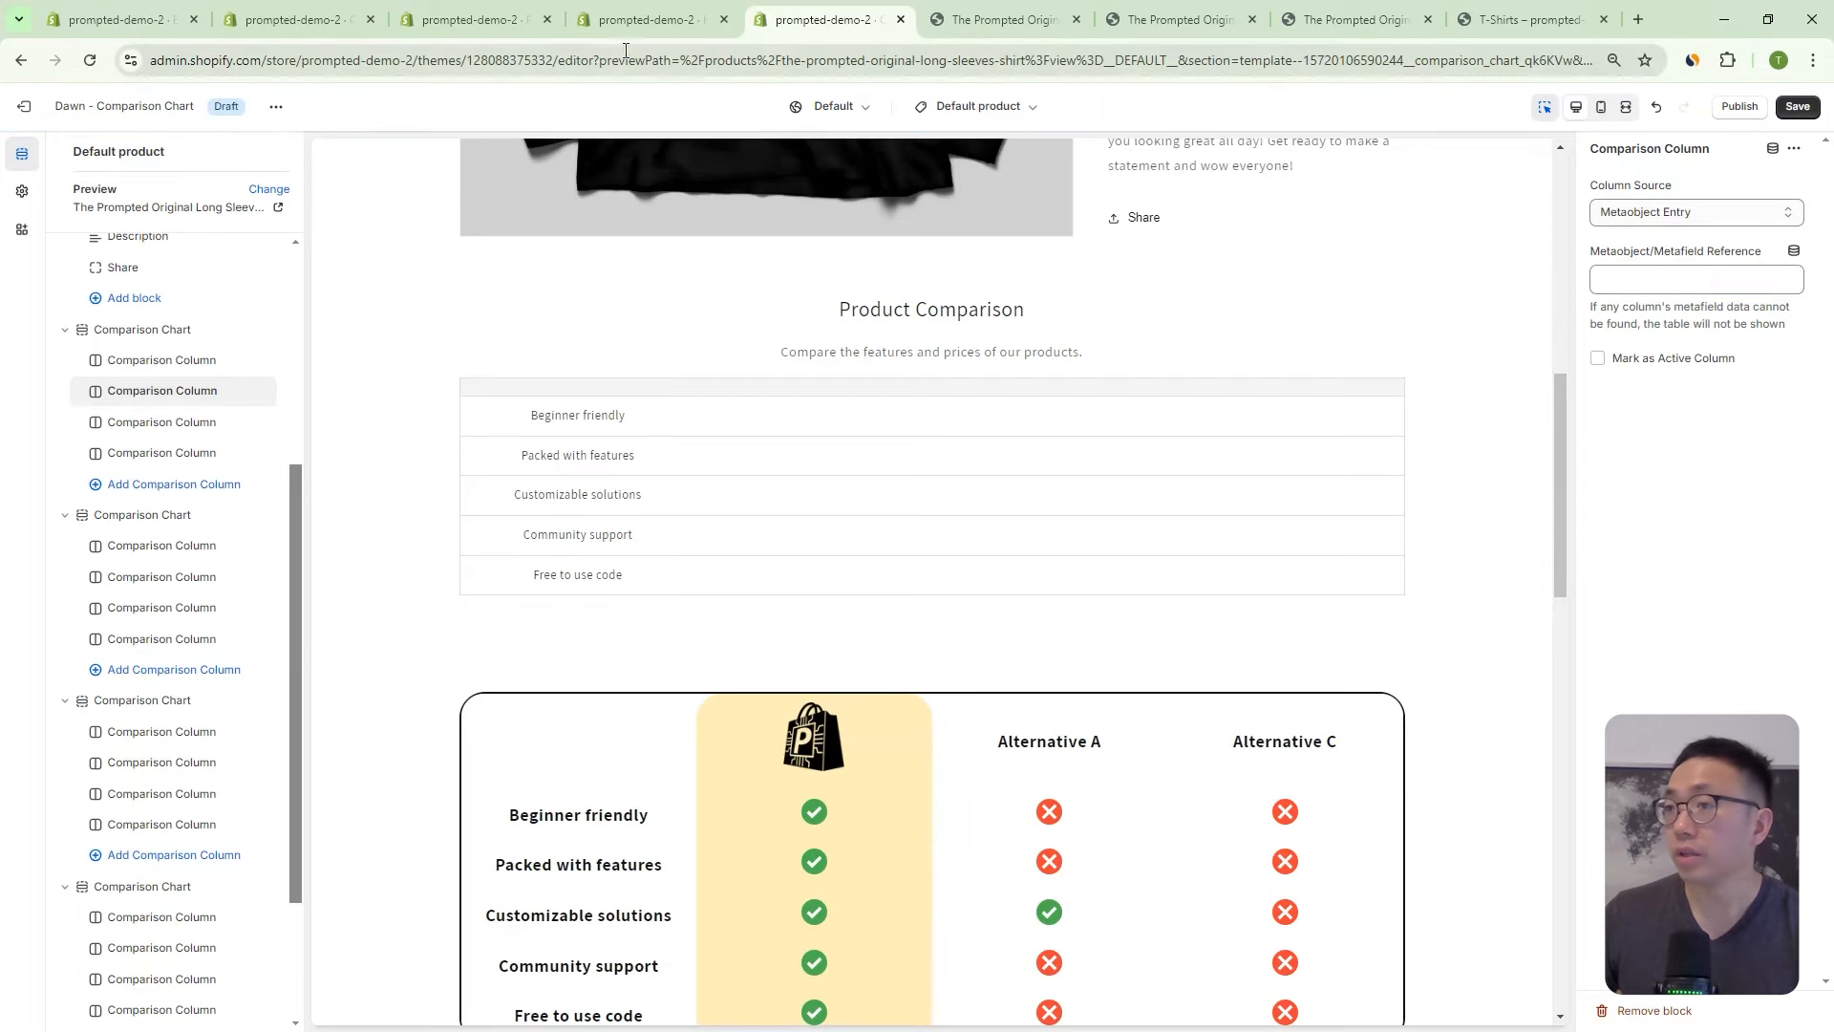
left_click(644, 25)
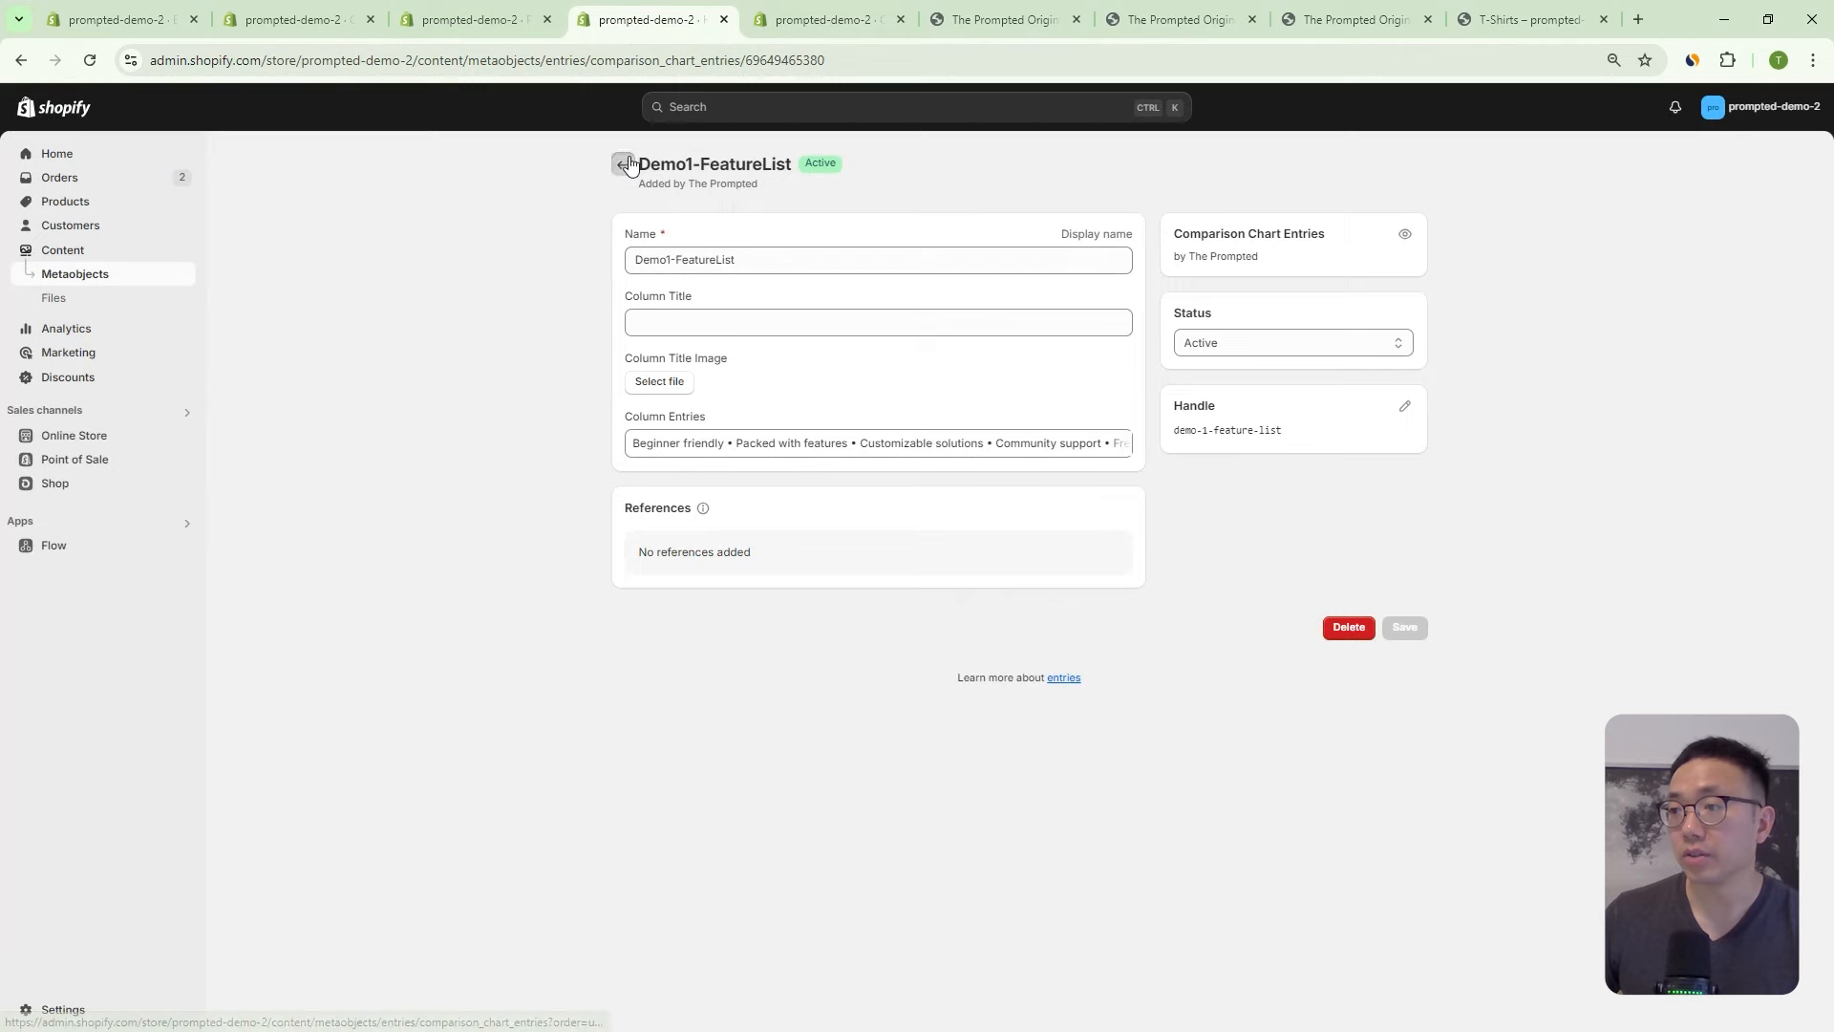
left_click(586, 176)
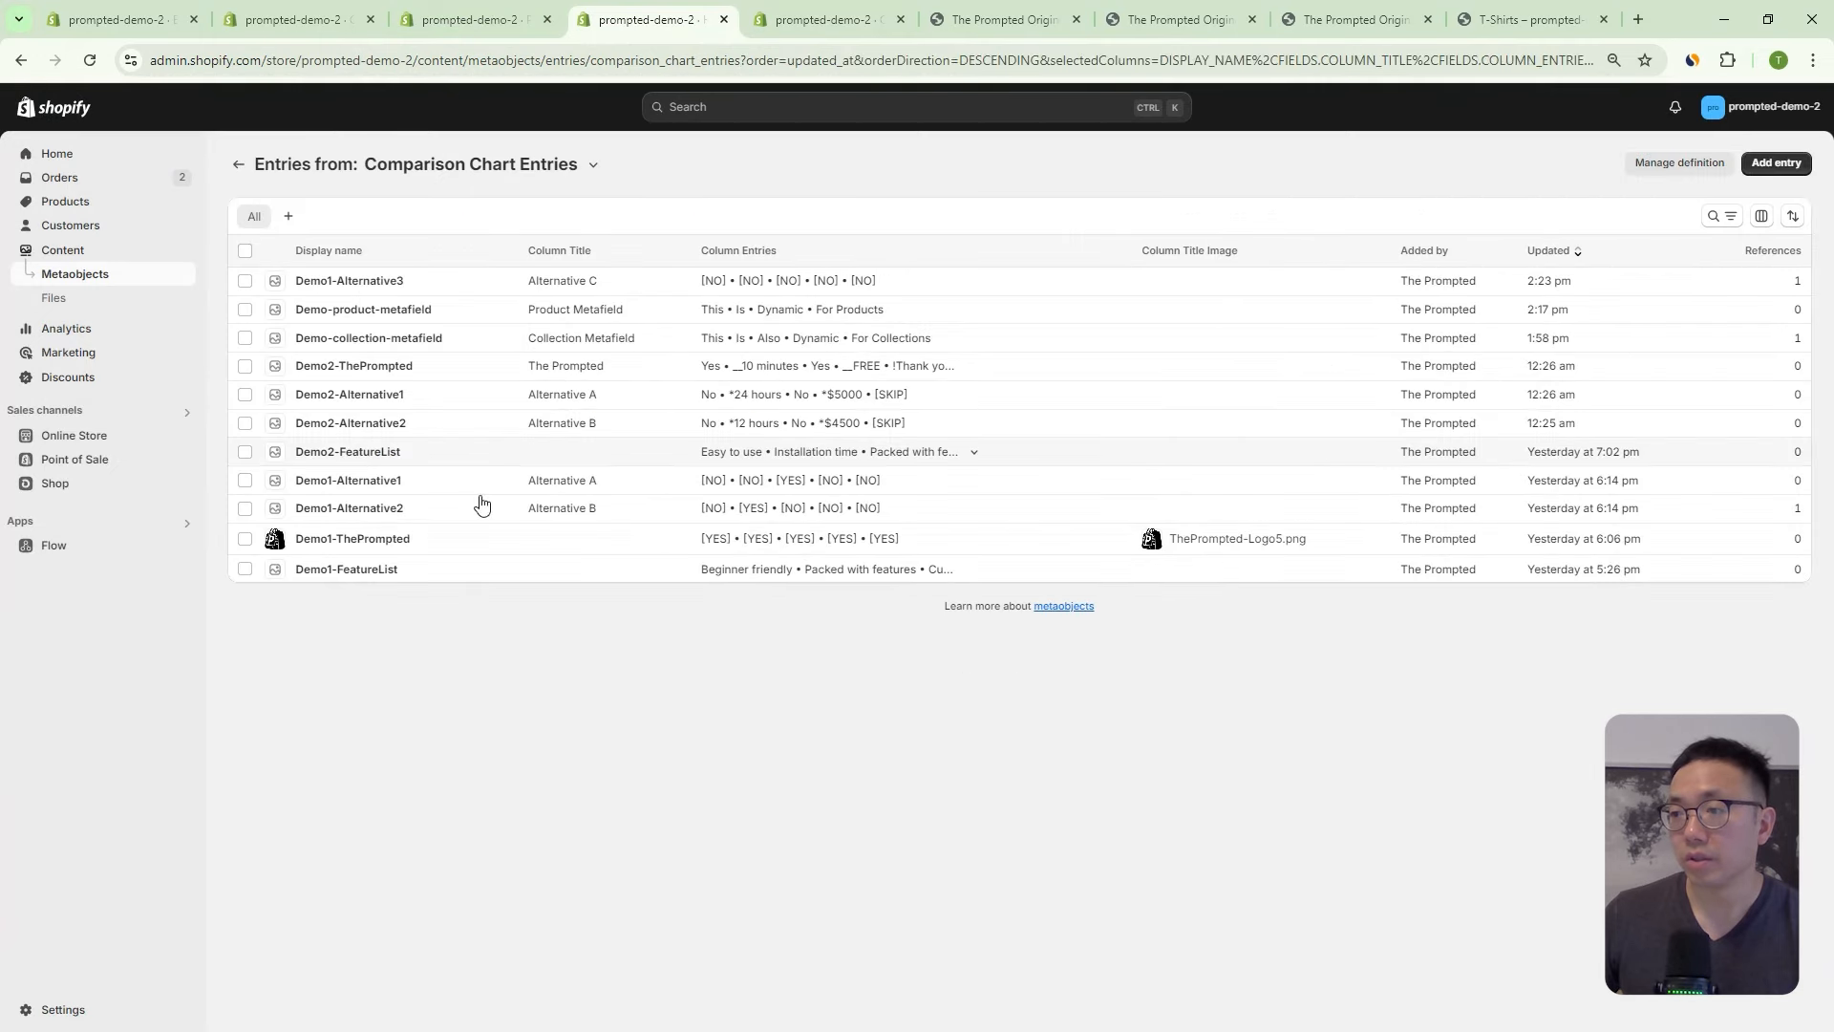
left_click(340, 546)
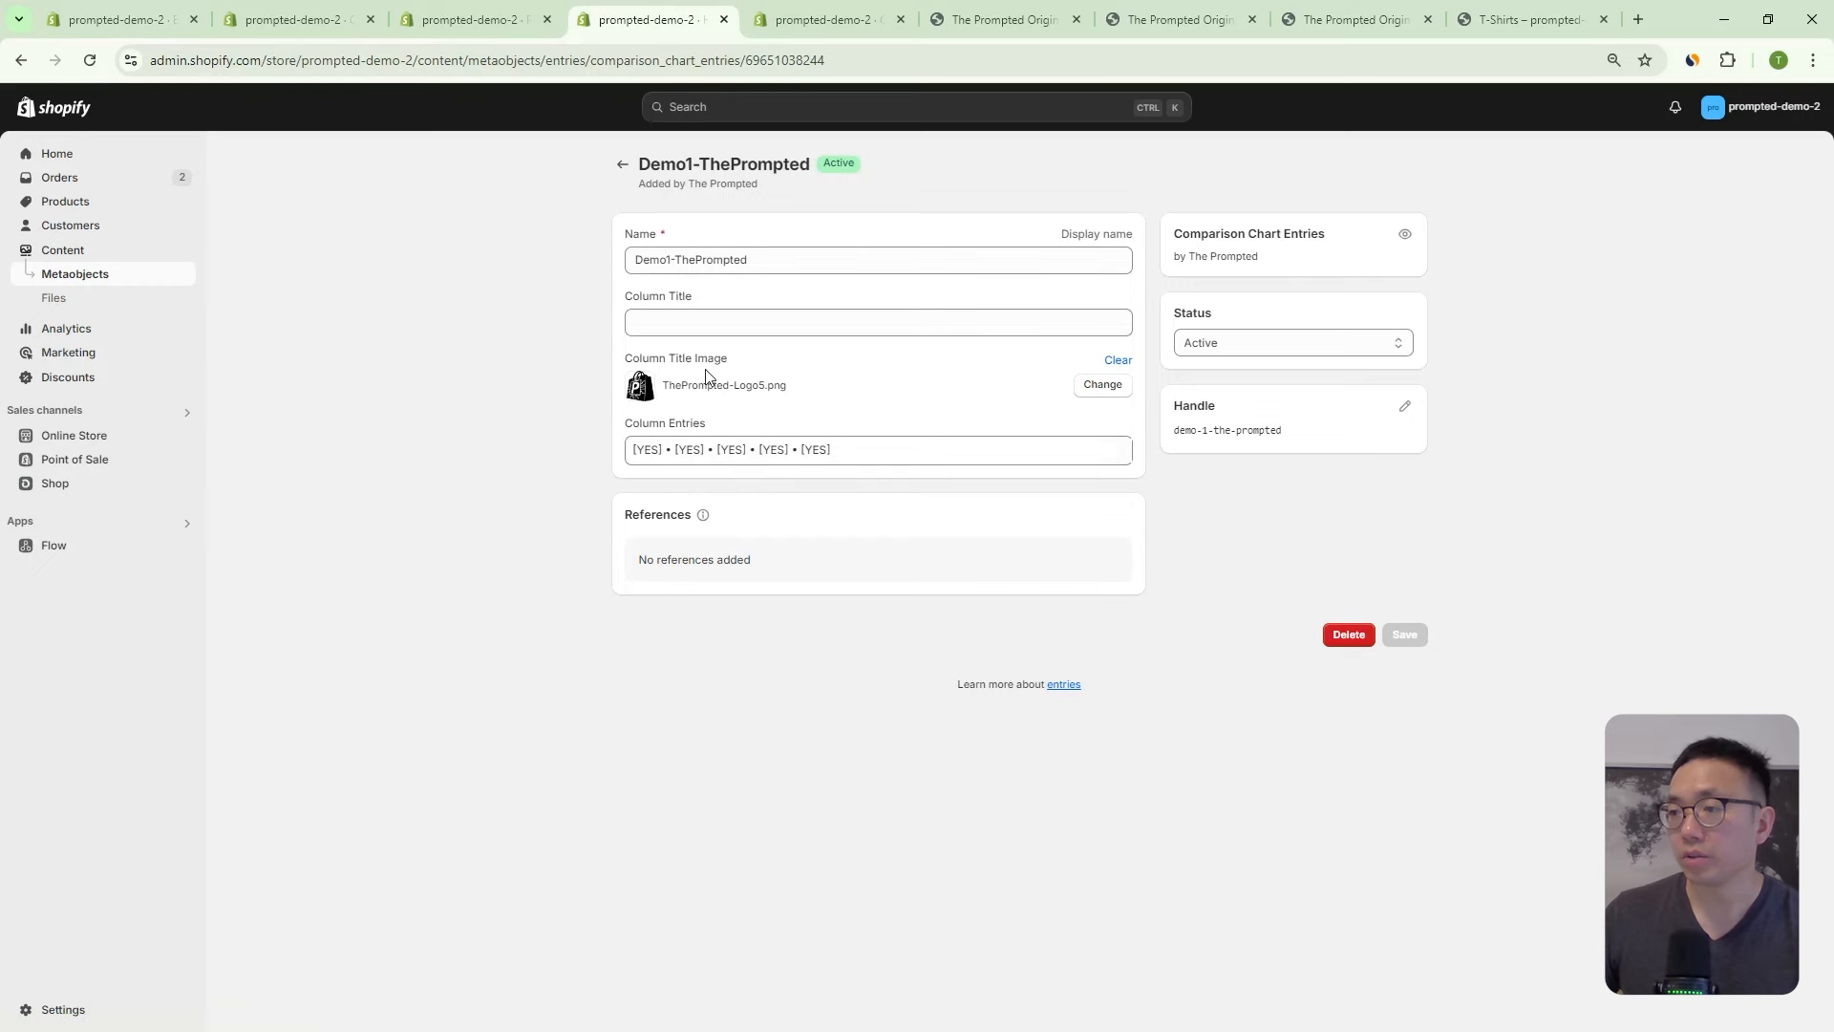
left_click(704, 458)
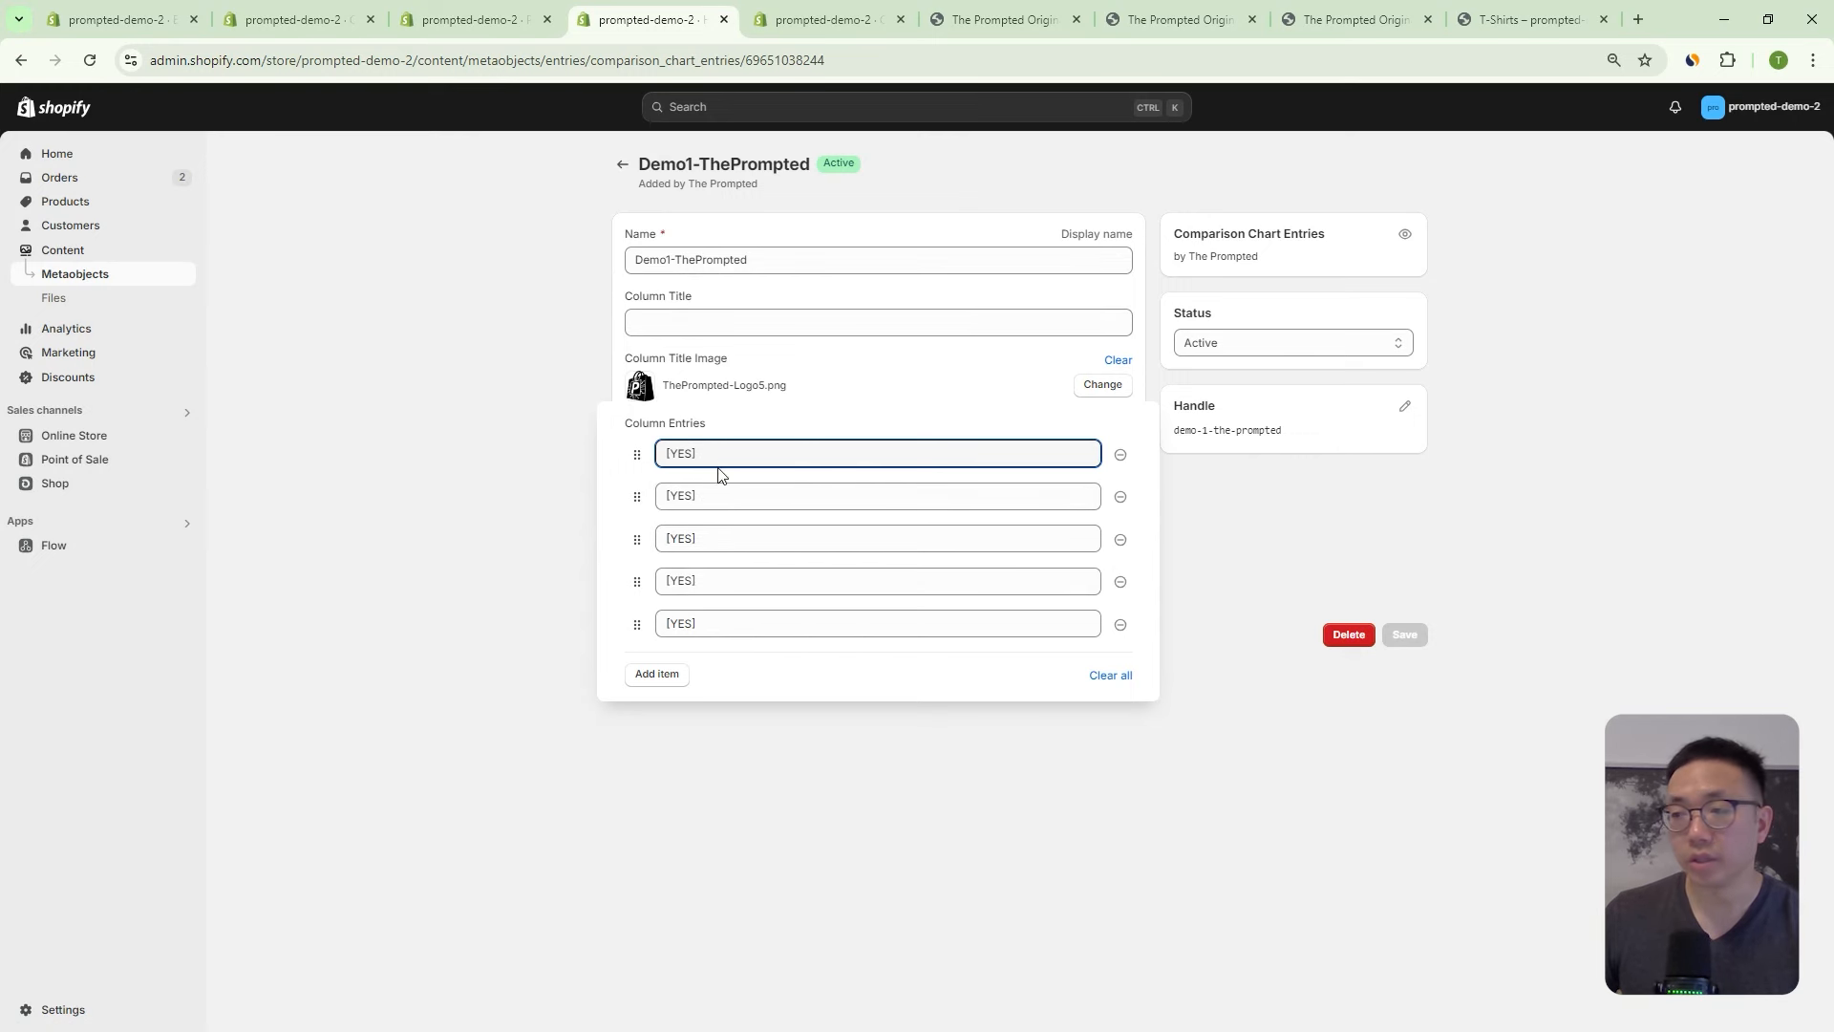
left_click(846, 39)
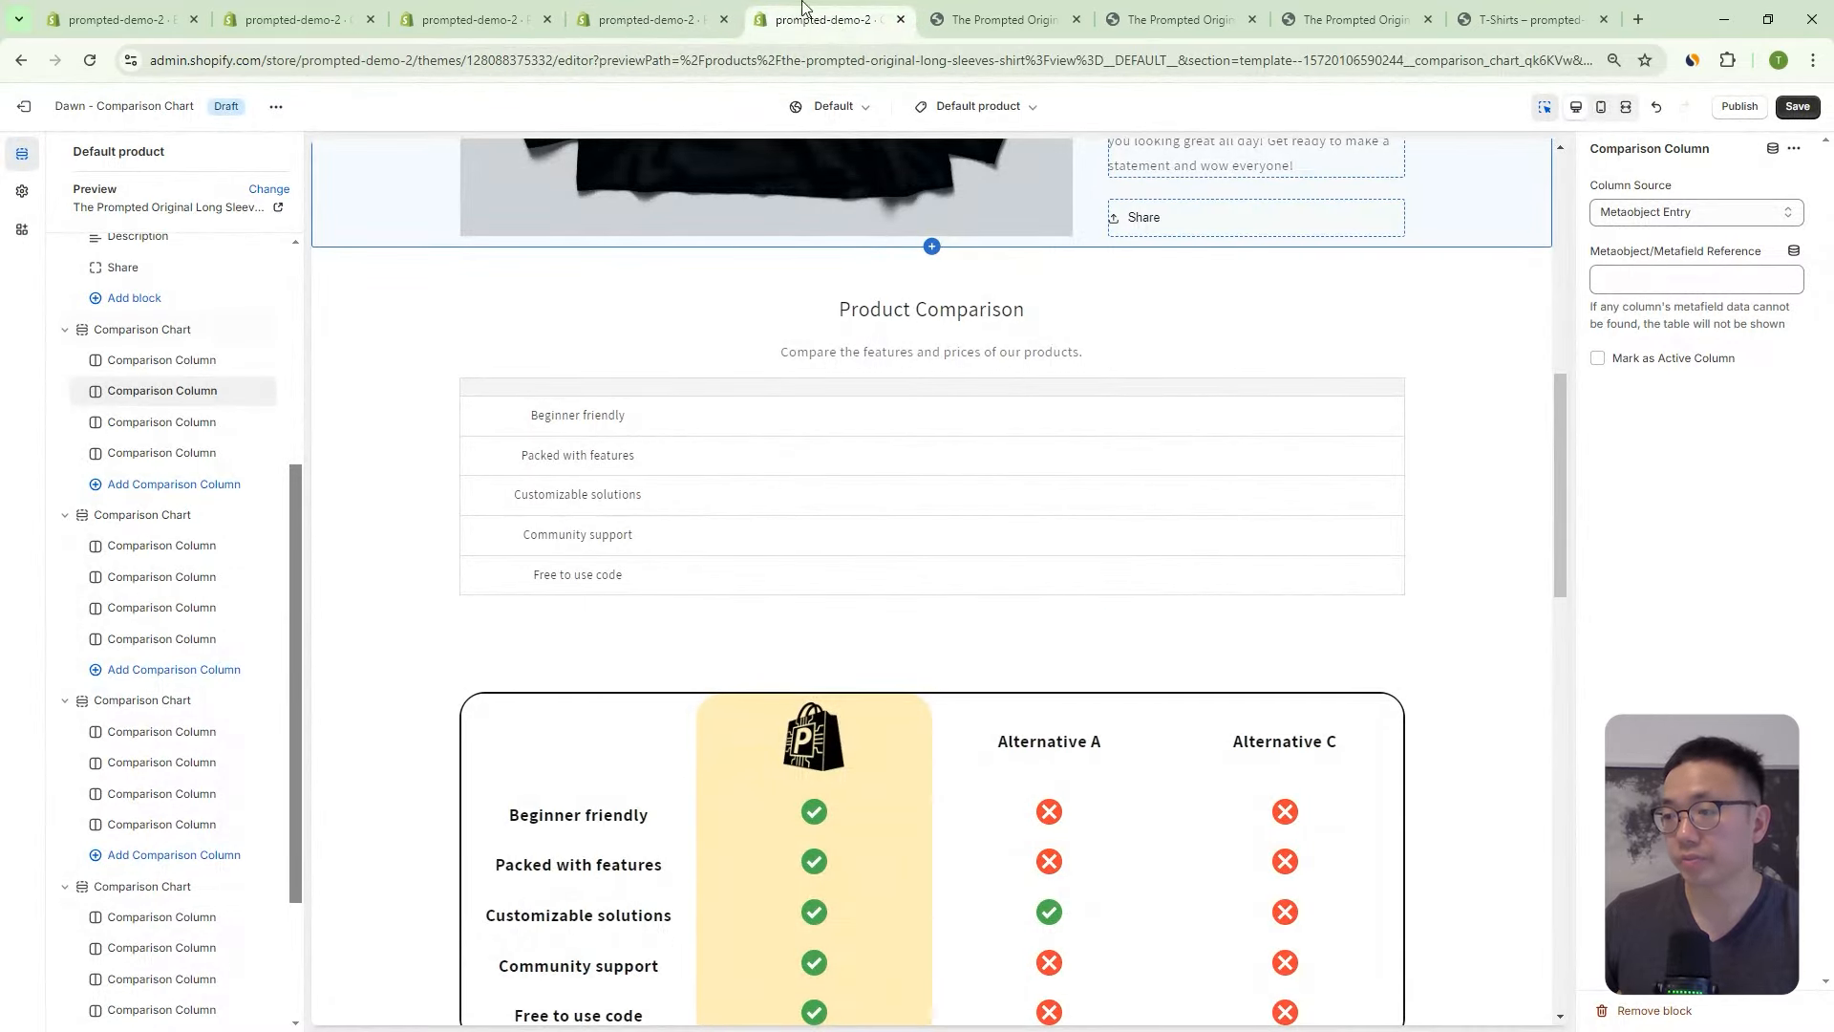
left_click(649, 19)
left_click(720, 498)
key("ctrl+a")
left_click(851, 25)
scroll(842, 700, "down", 3)
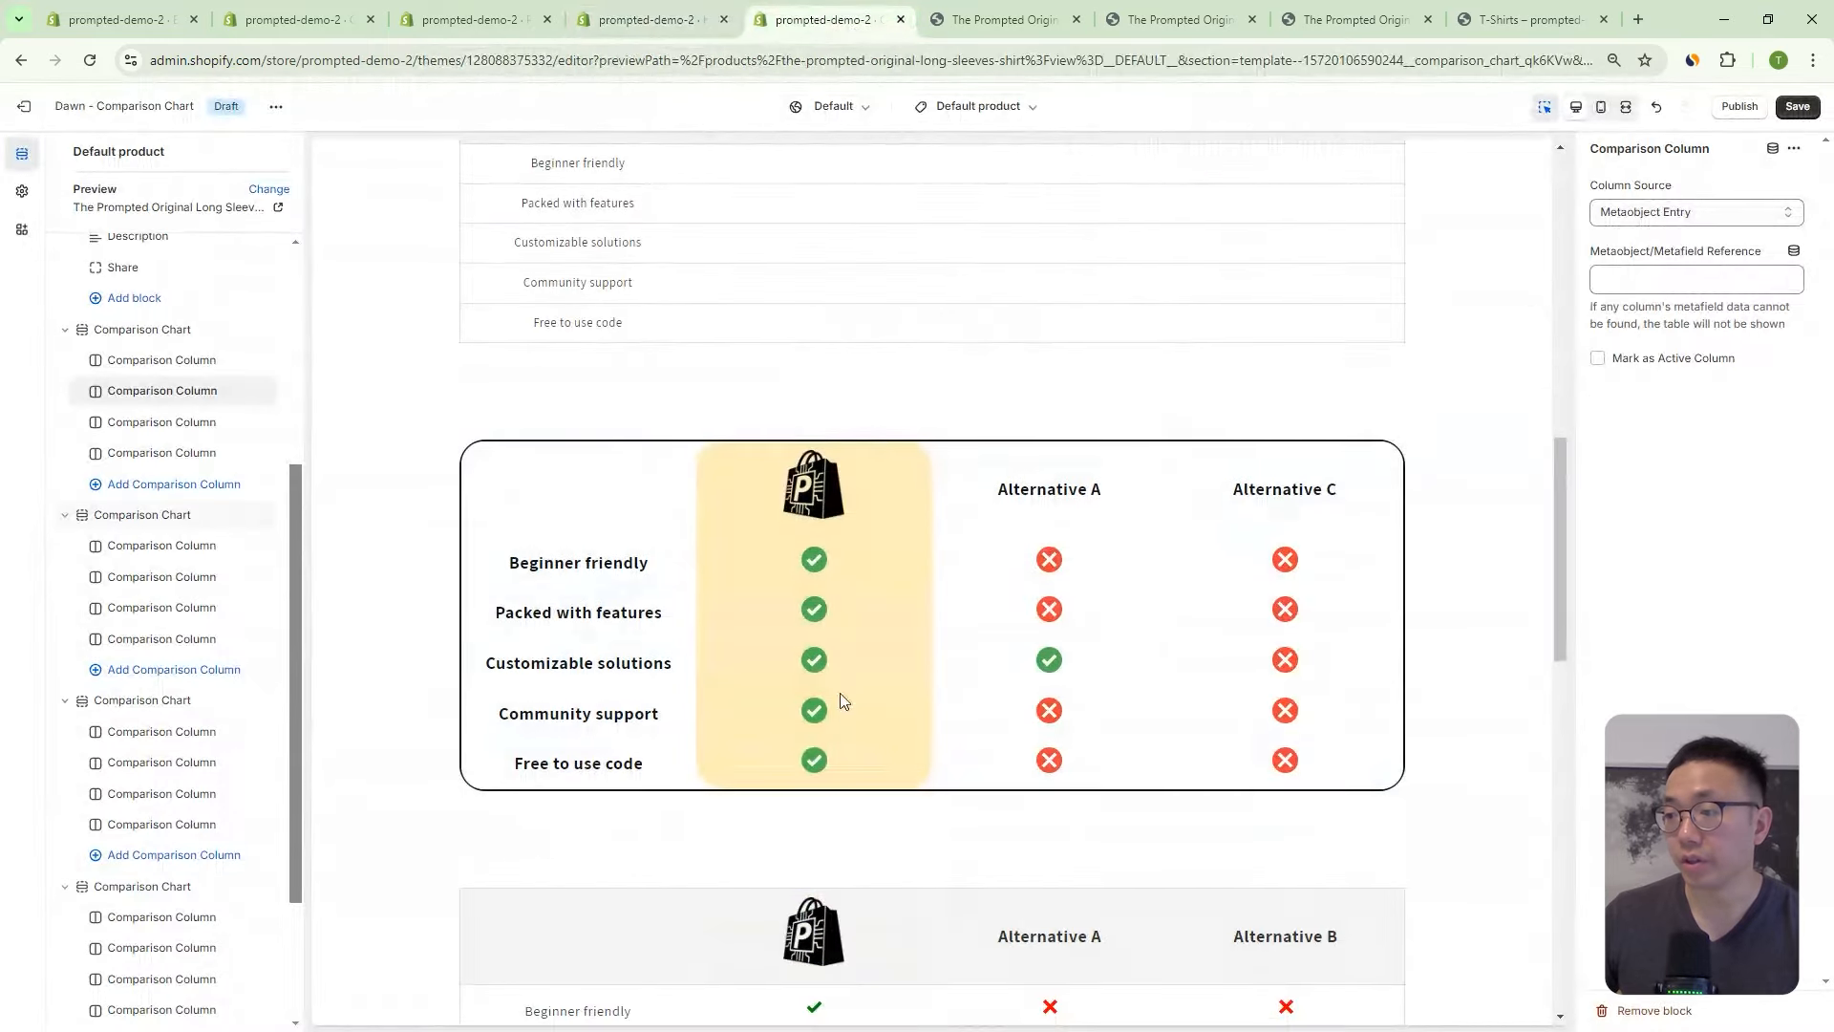
Copy the Demo1-ThePrompted entry's handle and set demo-1-the-prompted as the second column's Metaobject/Metafield Reference.
left_click(649, 19)
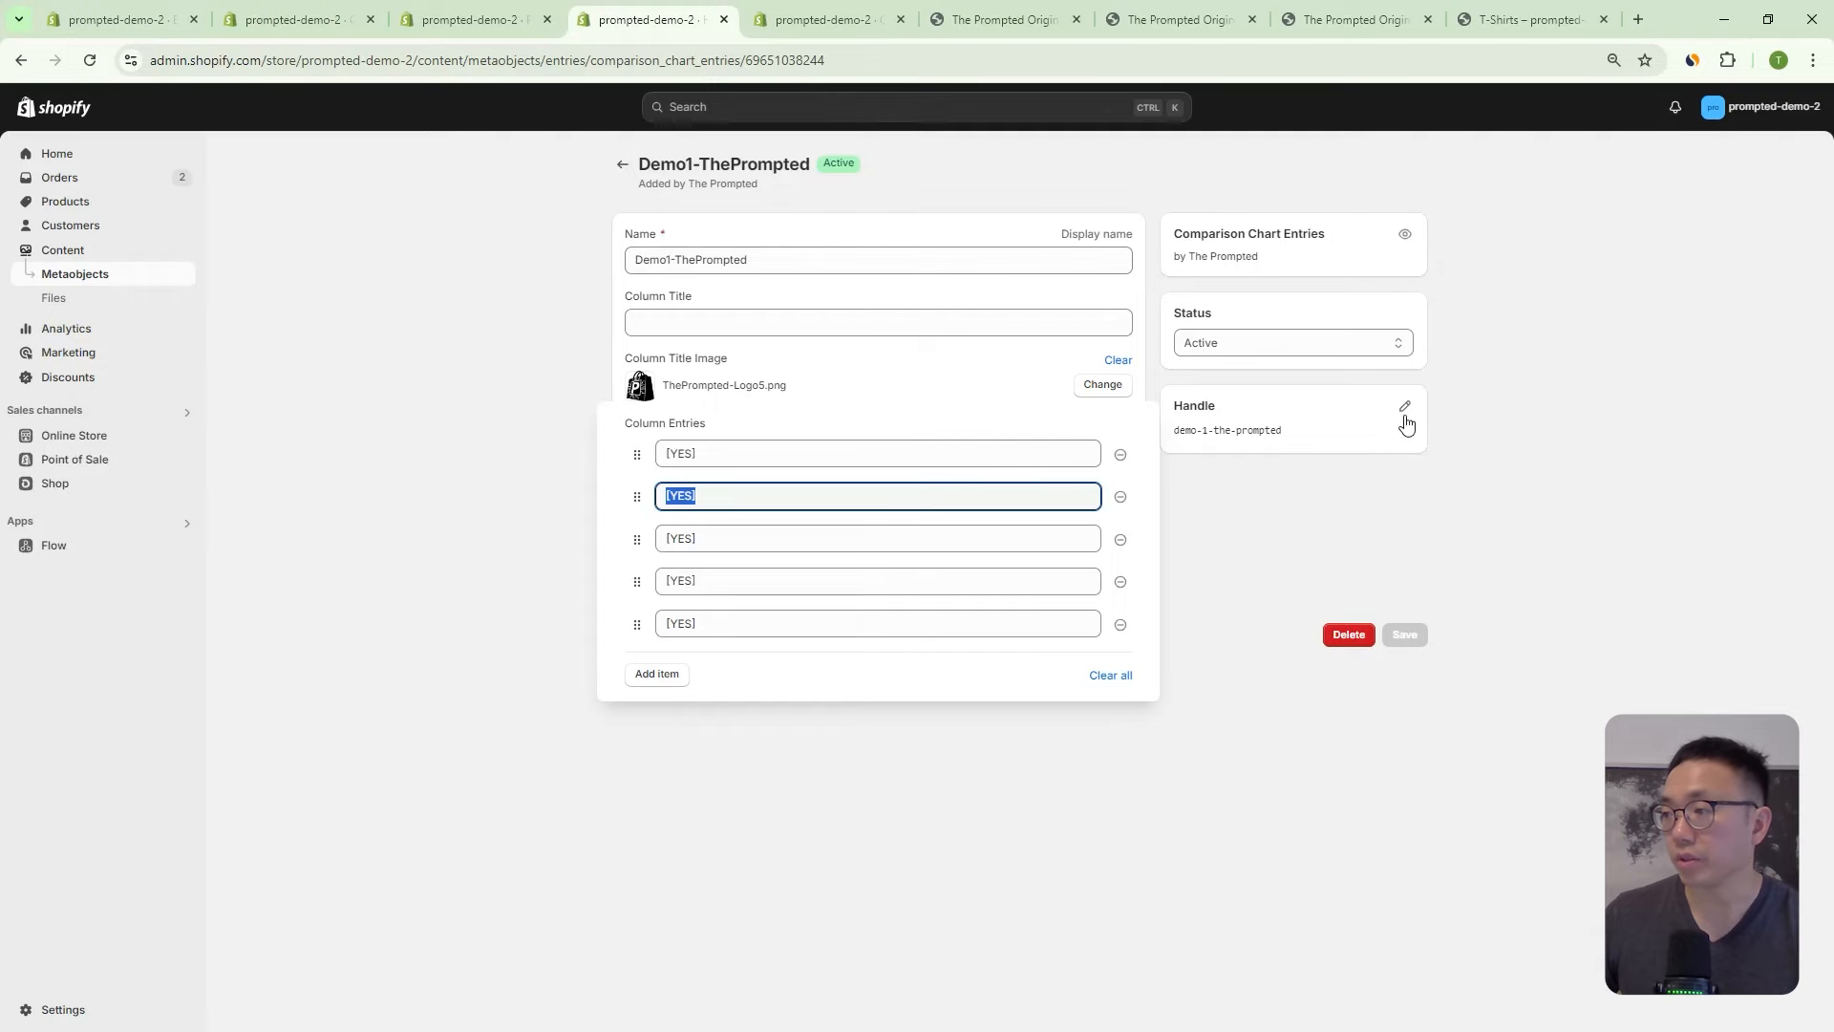
left_click(1297, 431)
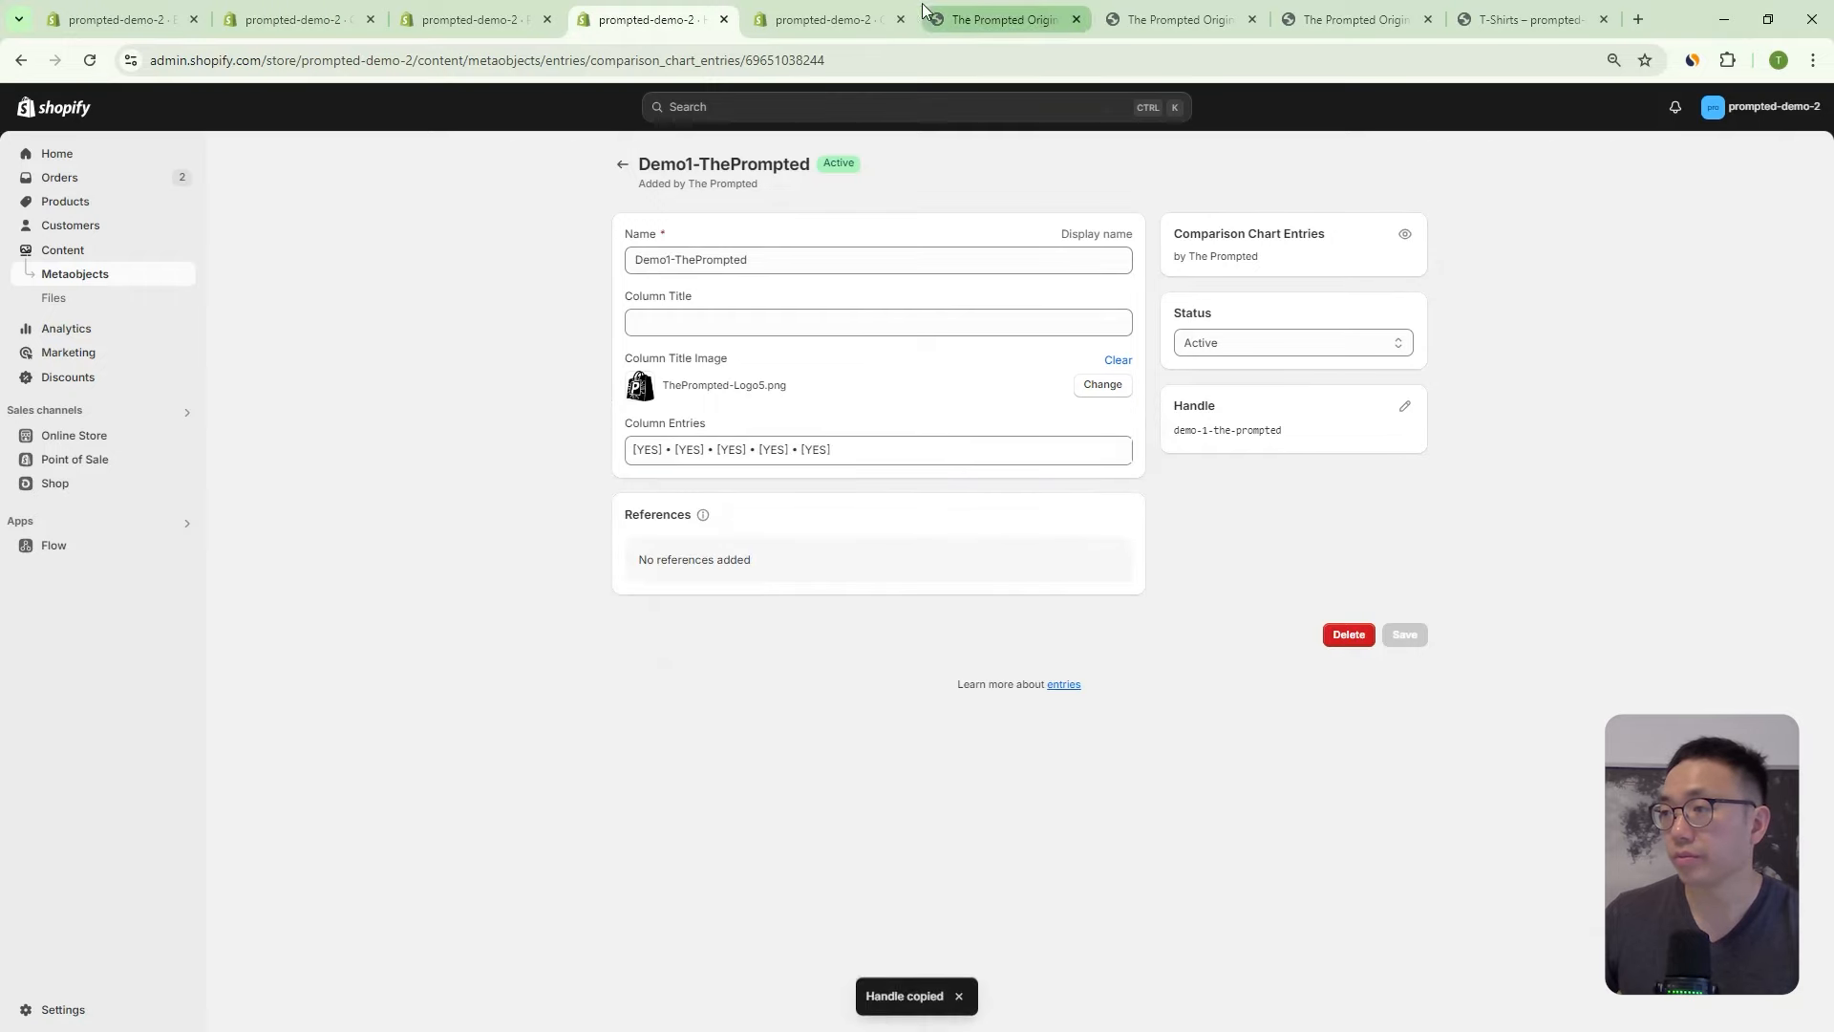
left_click(826, 19)
scroll(1114, 336, "up", 2)
left_click(1714, 280)
type("demo-1-the-prompted")
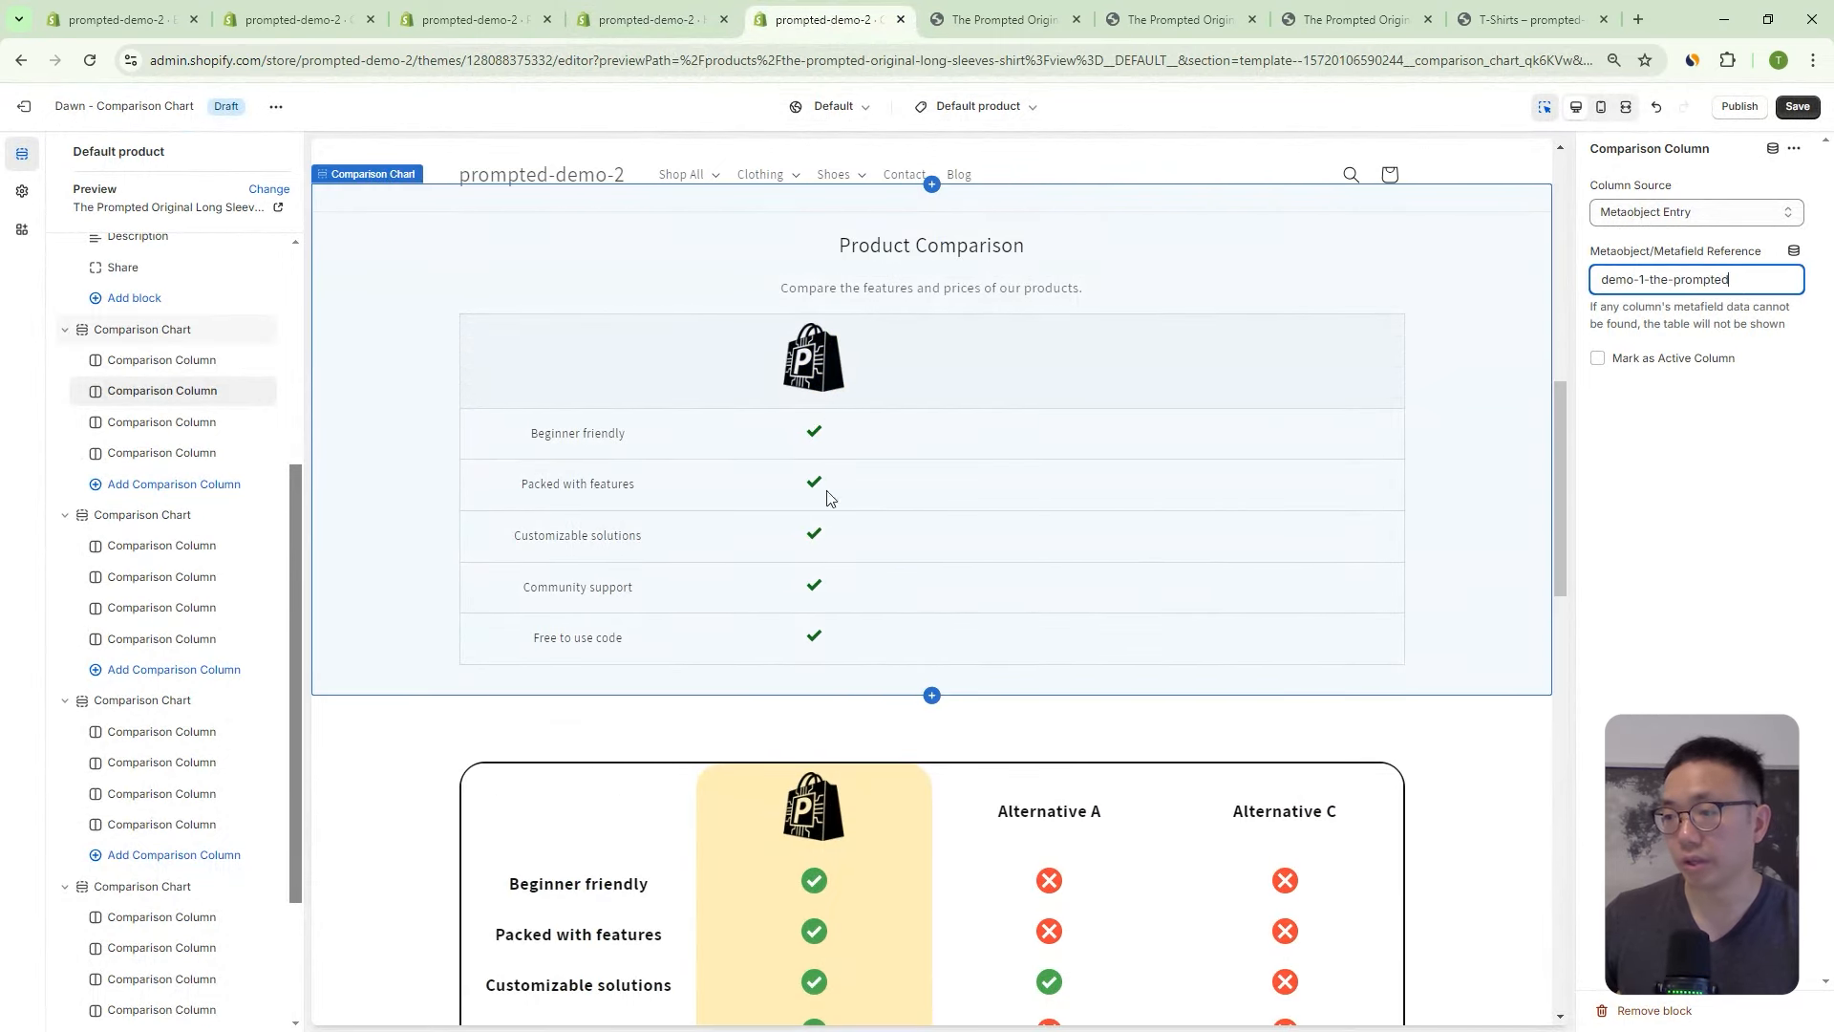
Open the new comparison chart's section settings and examine its Yes and No Symbols options, especially the Yes Symbol Text.
scroll(852, 766, "down", 1)
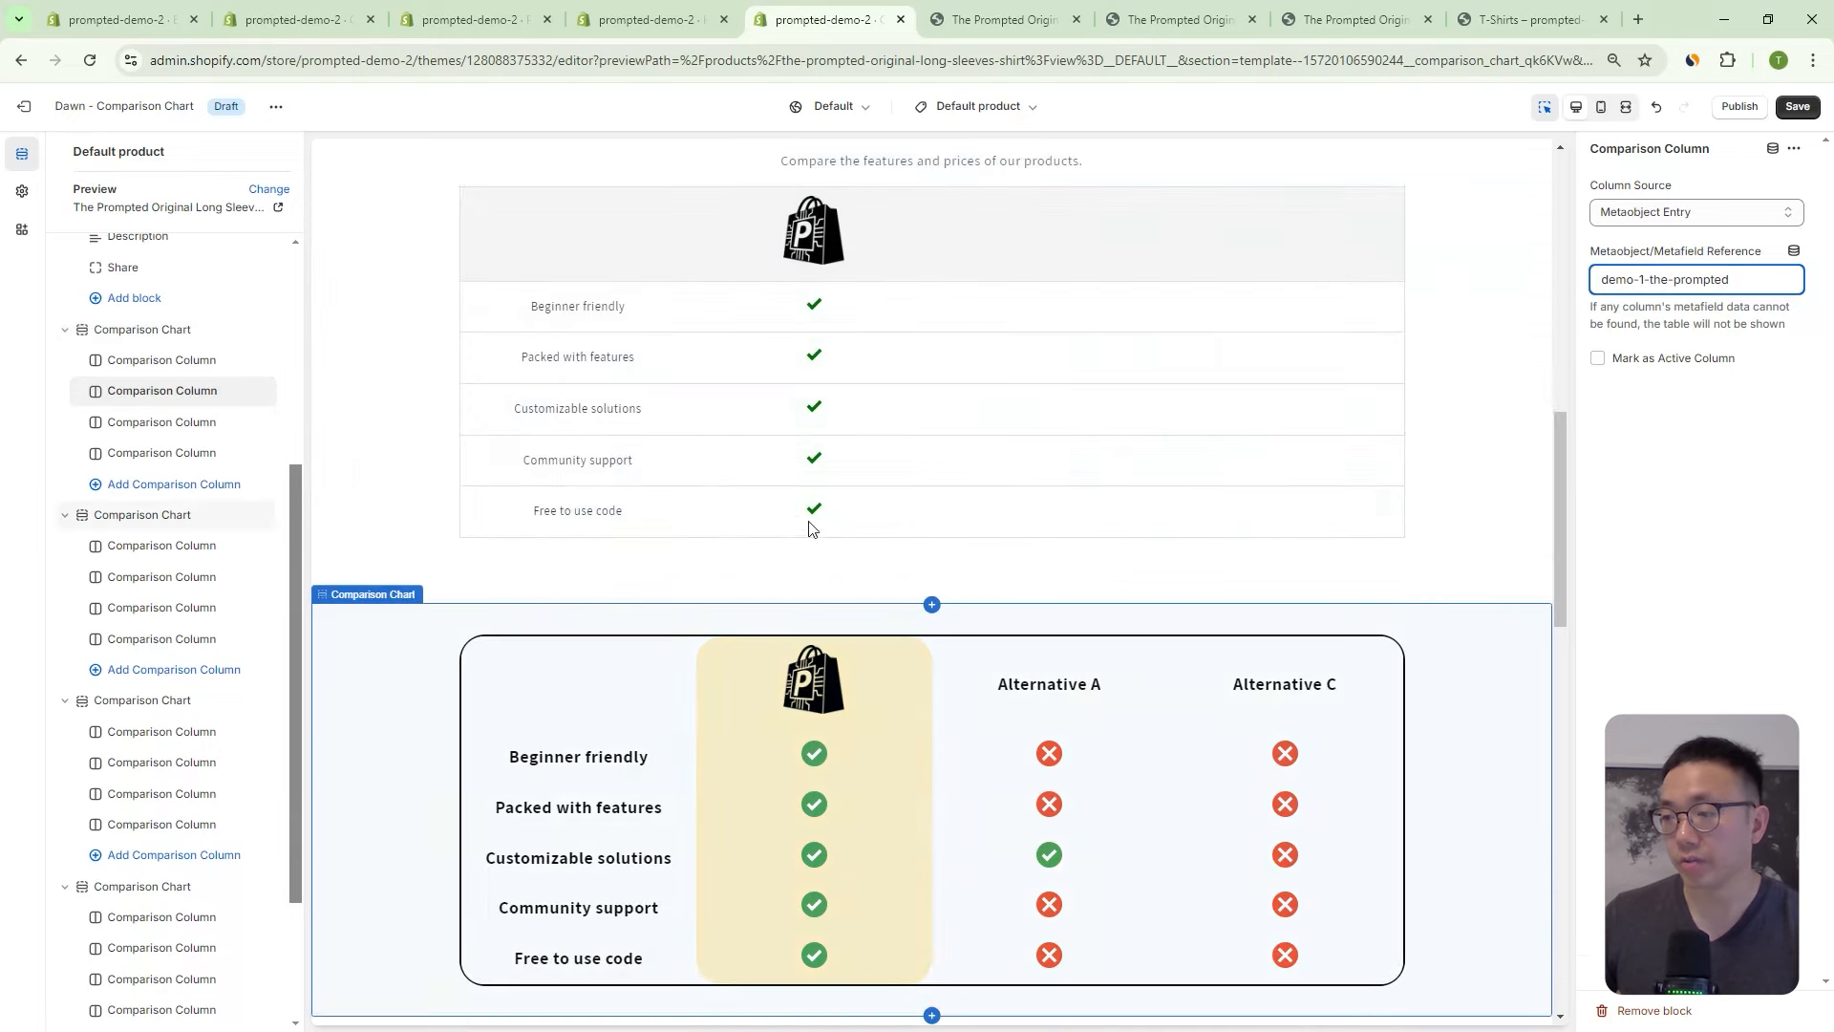
left_click(157, 327)
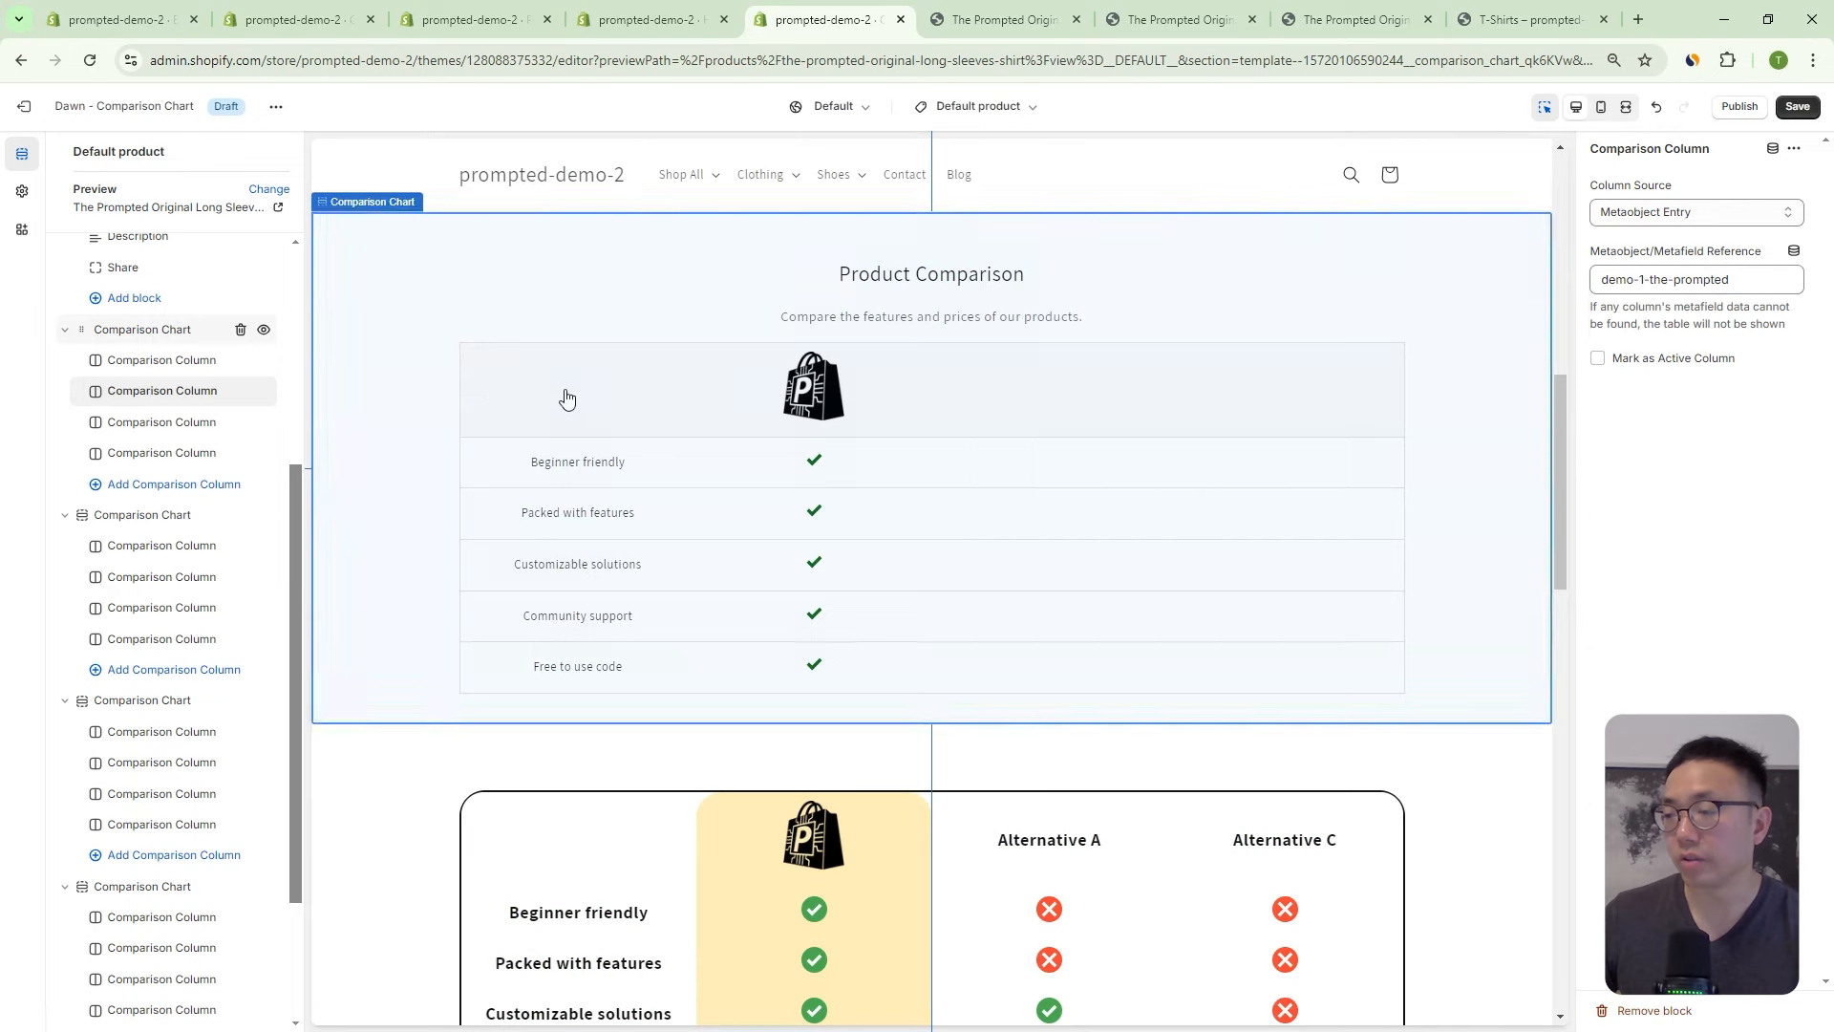
scroll(1817, 570, "down", 6)
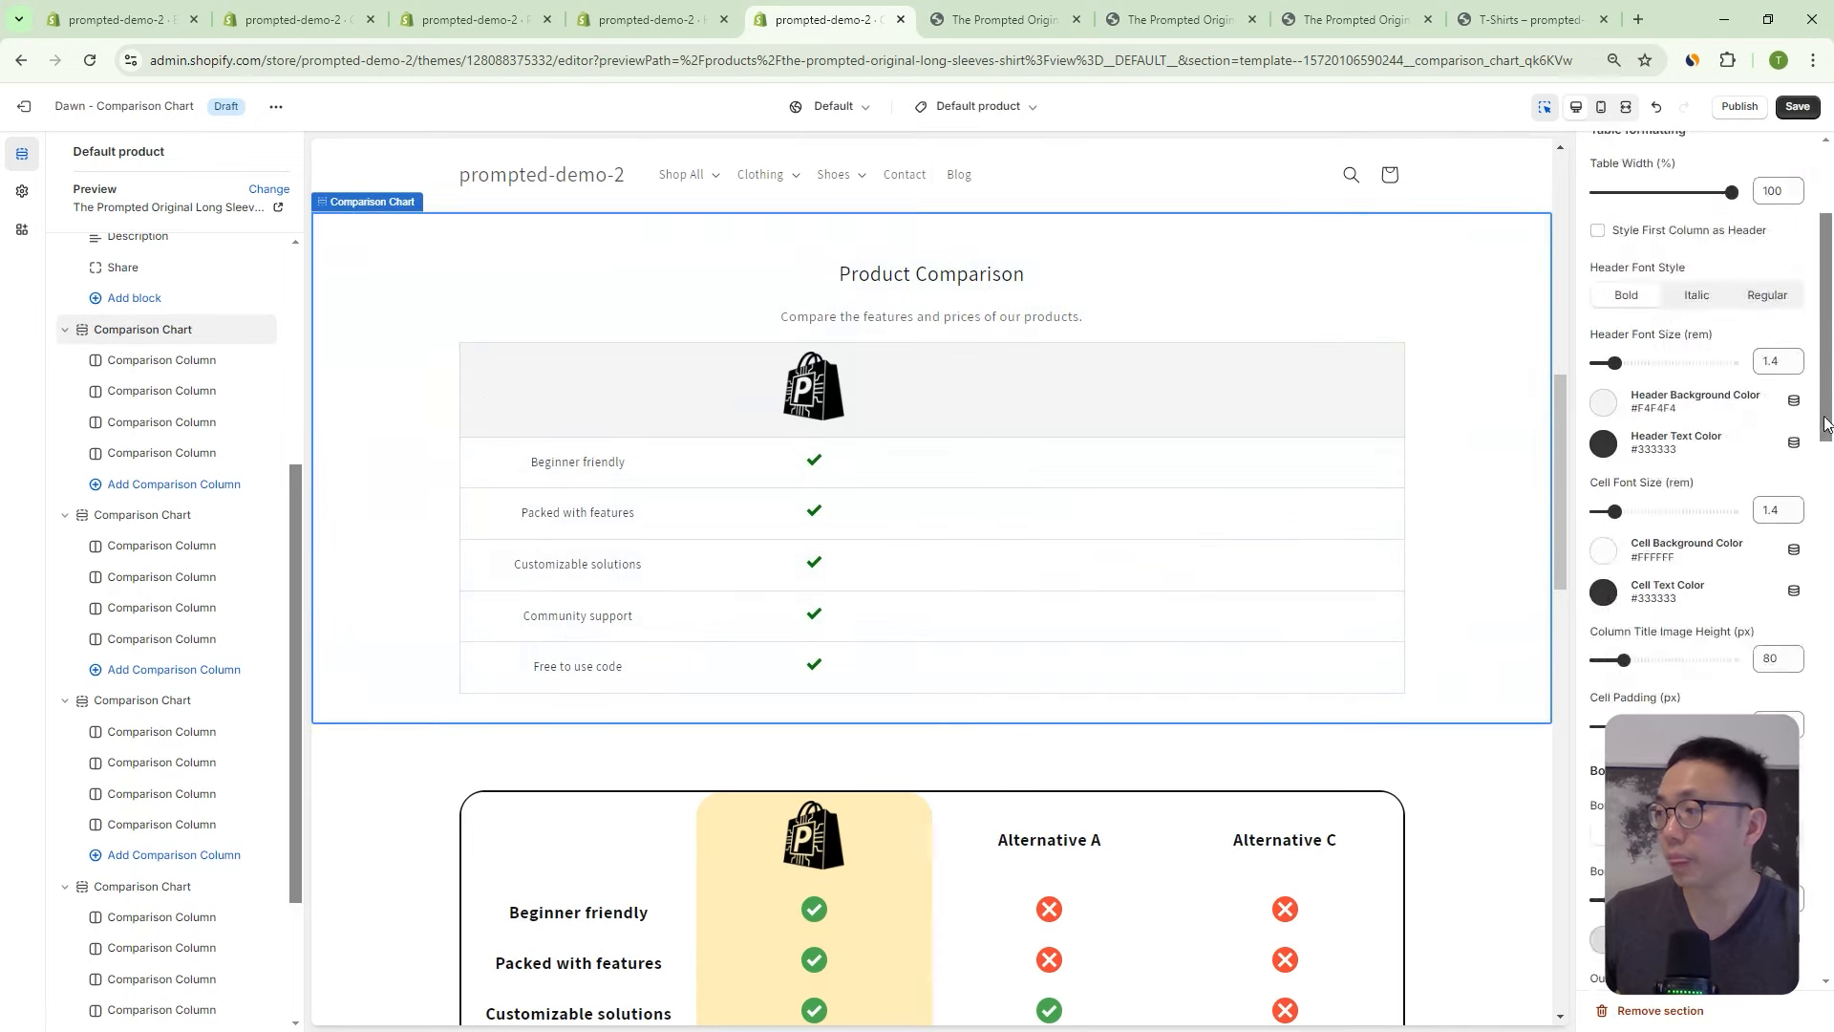
scroll(1822, 578, "down", 7)
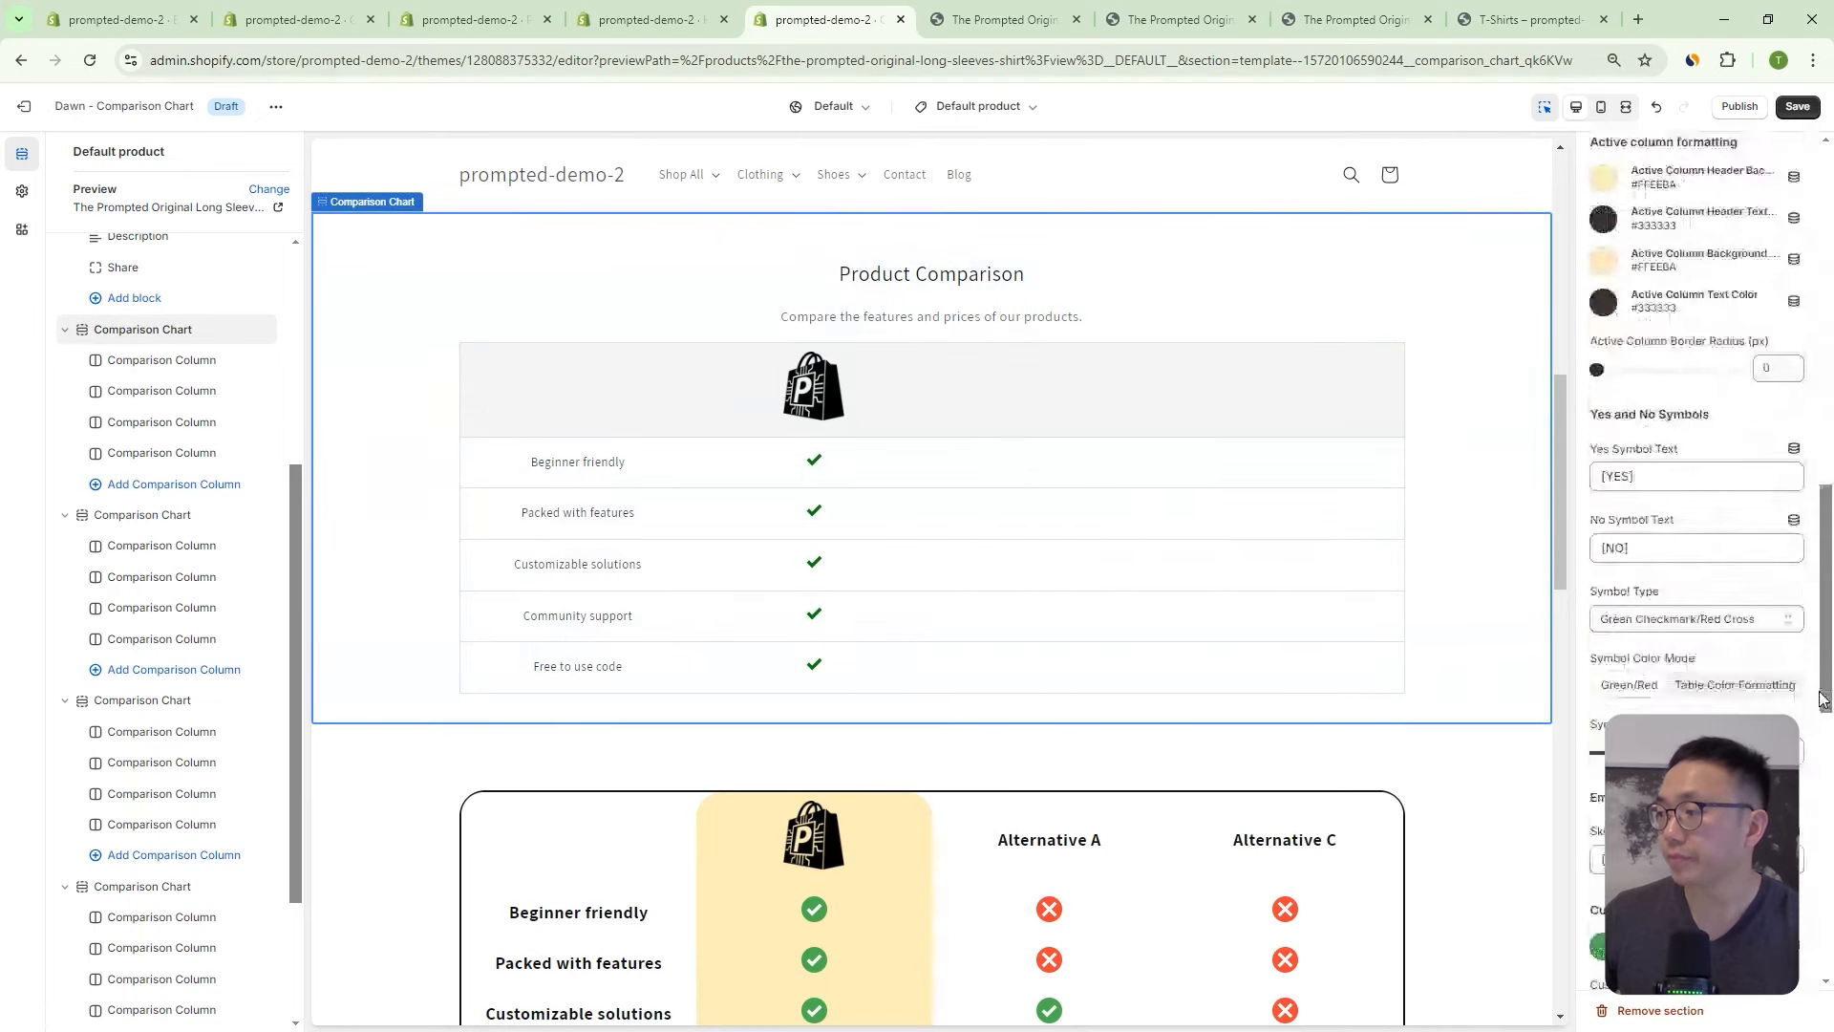
scroll(1666, 427, "down", 1)
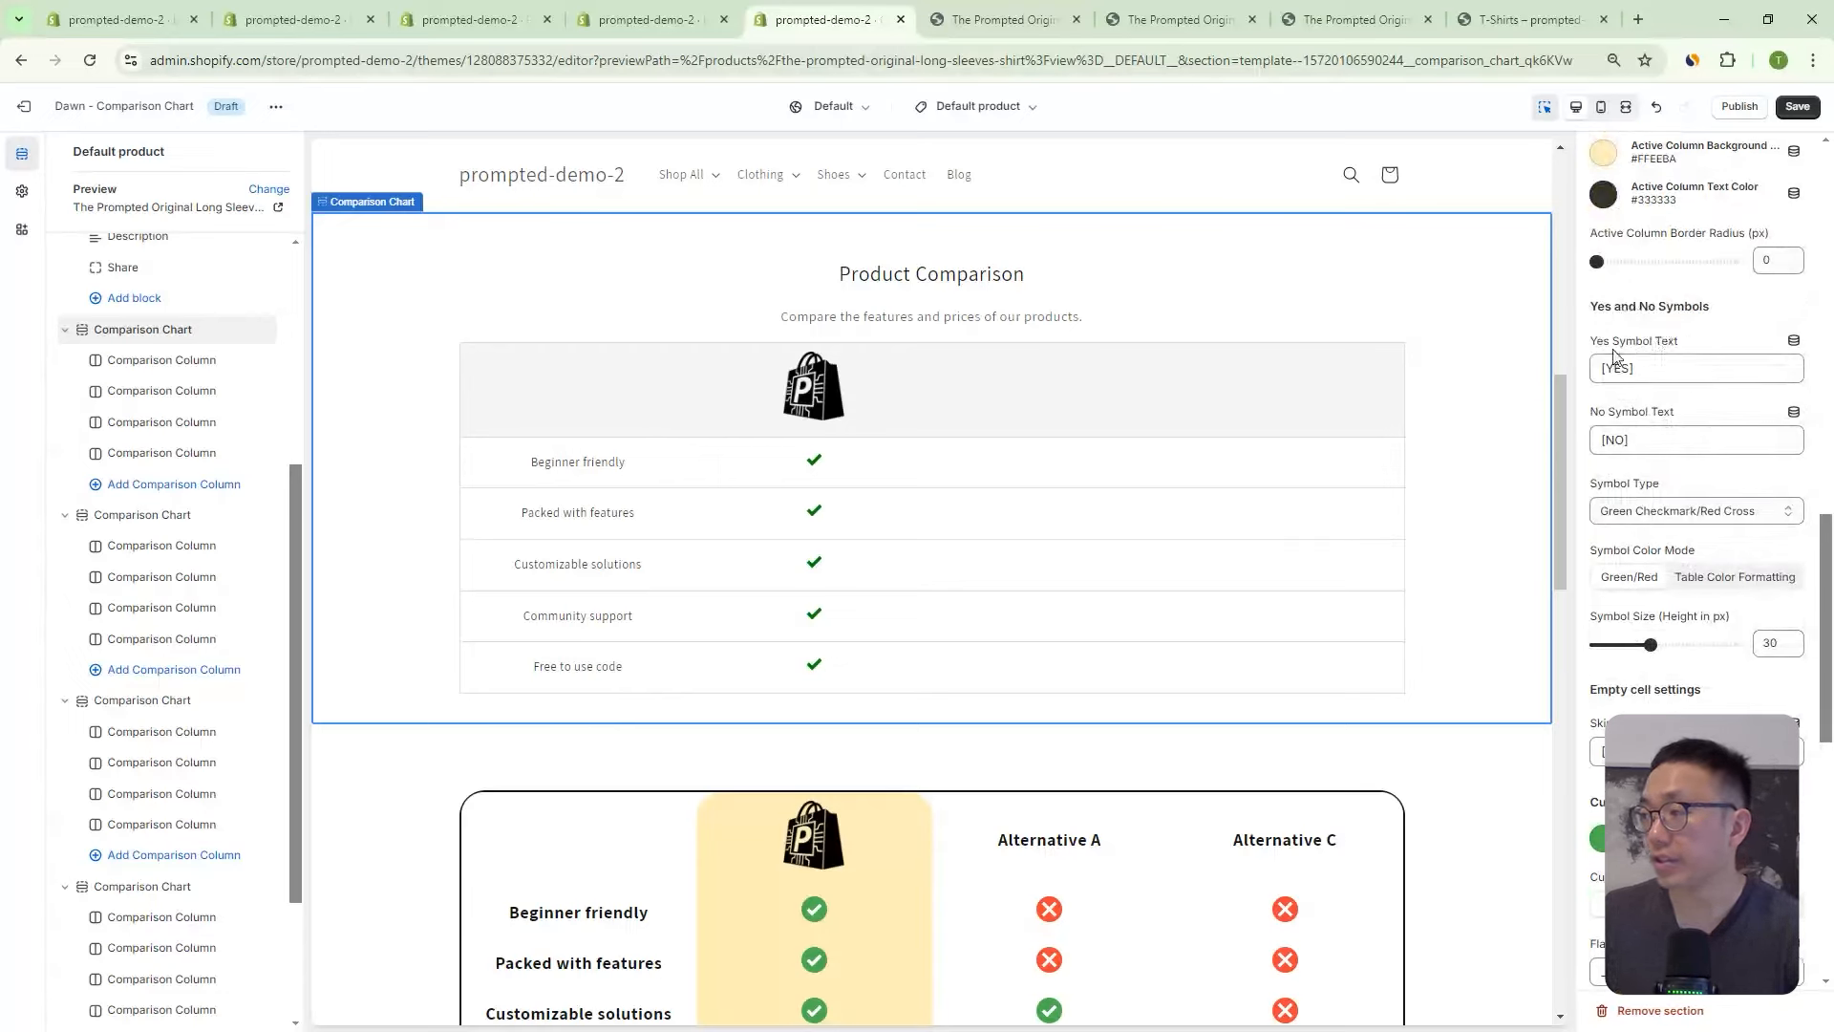
left_click_drag(1655, 367, 1590, 373)
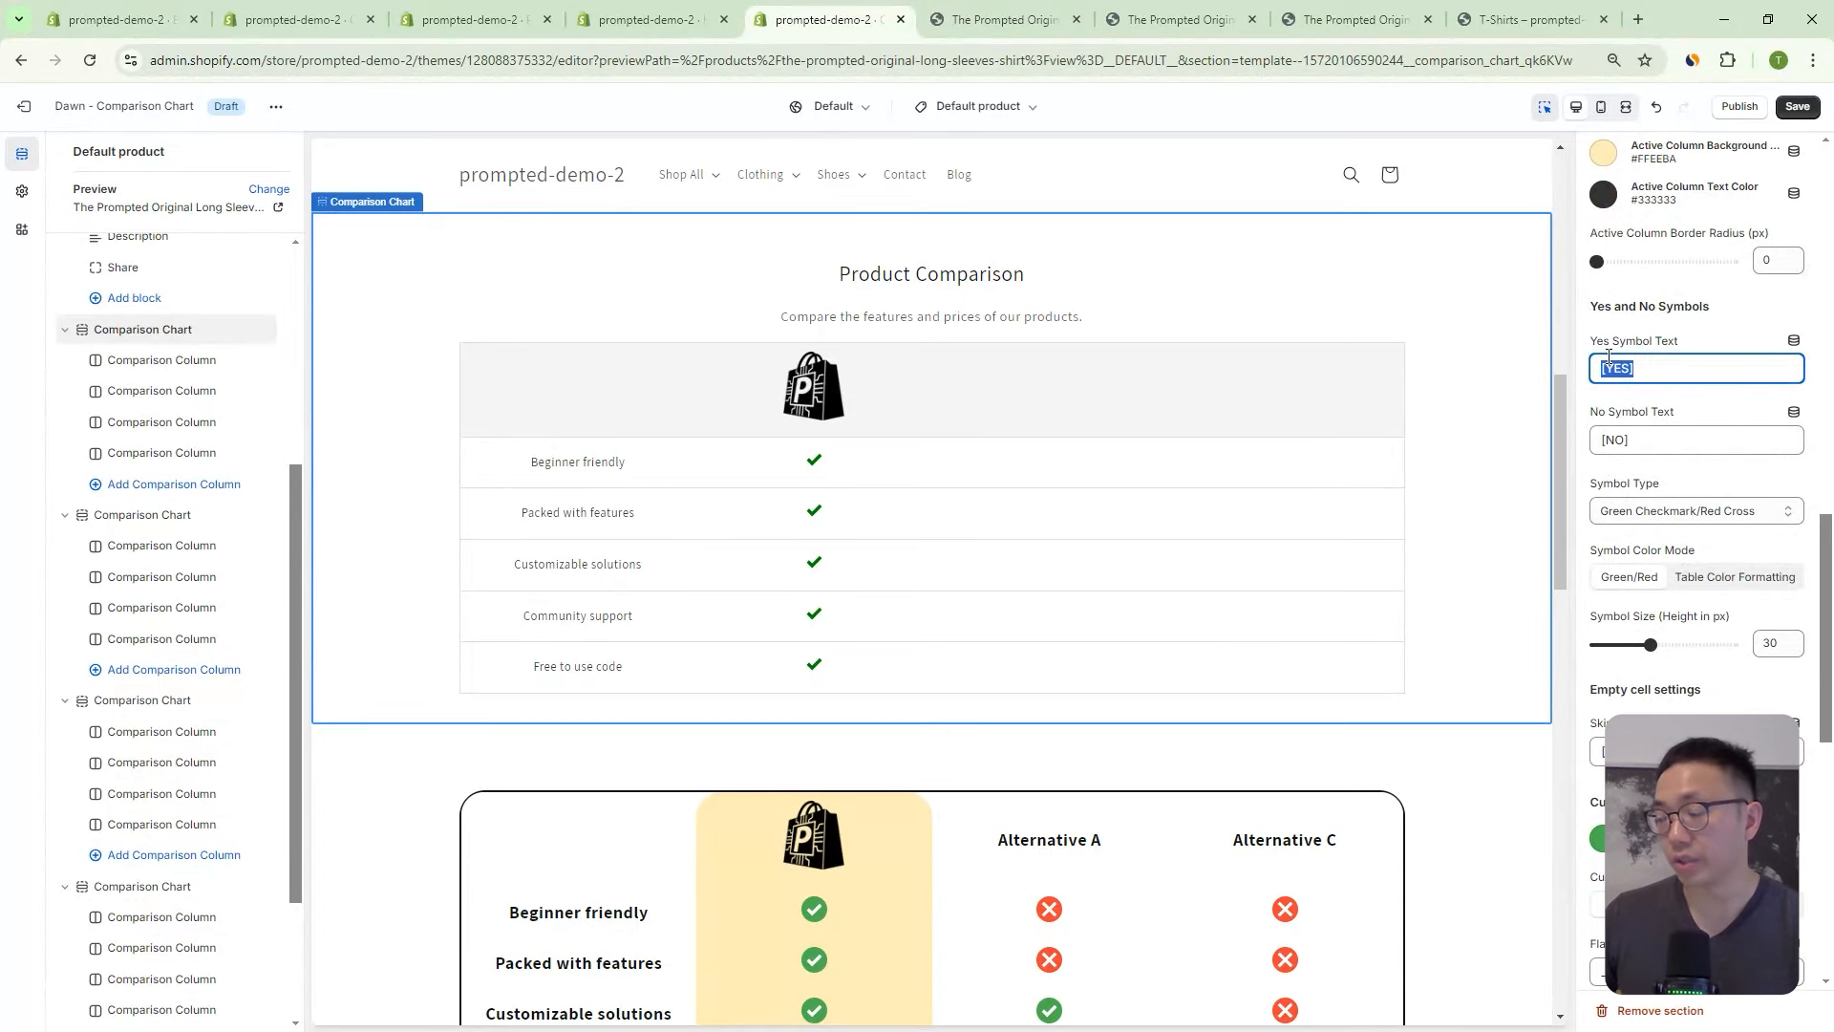
left_click_drag(1697, 372, 1557, 374)
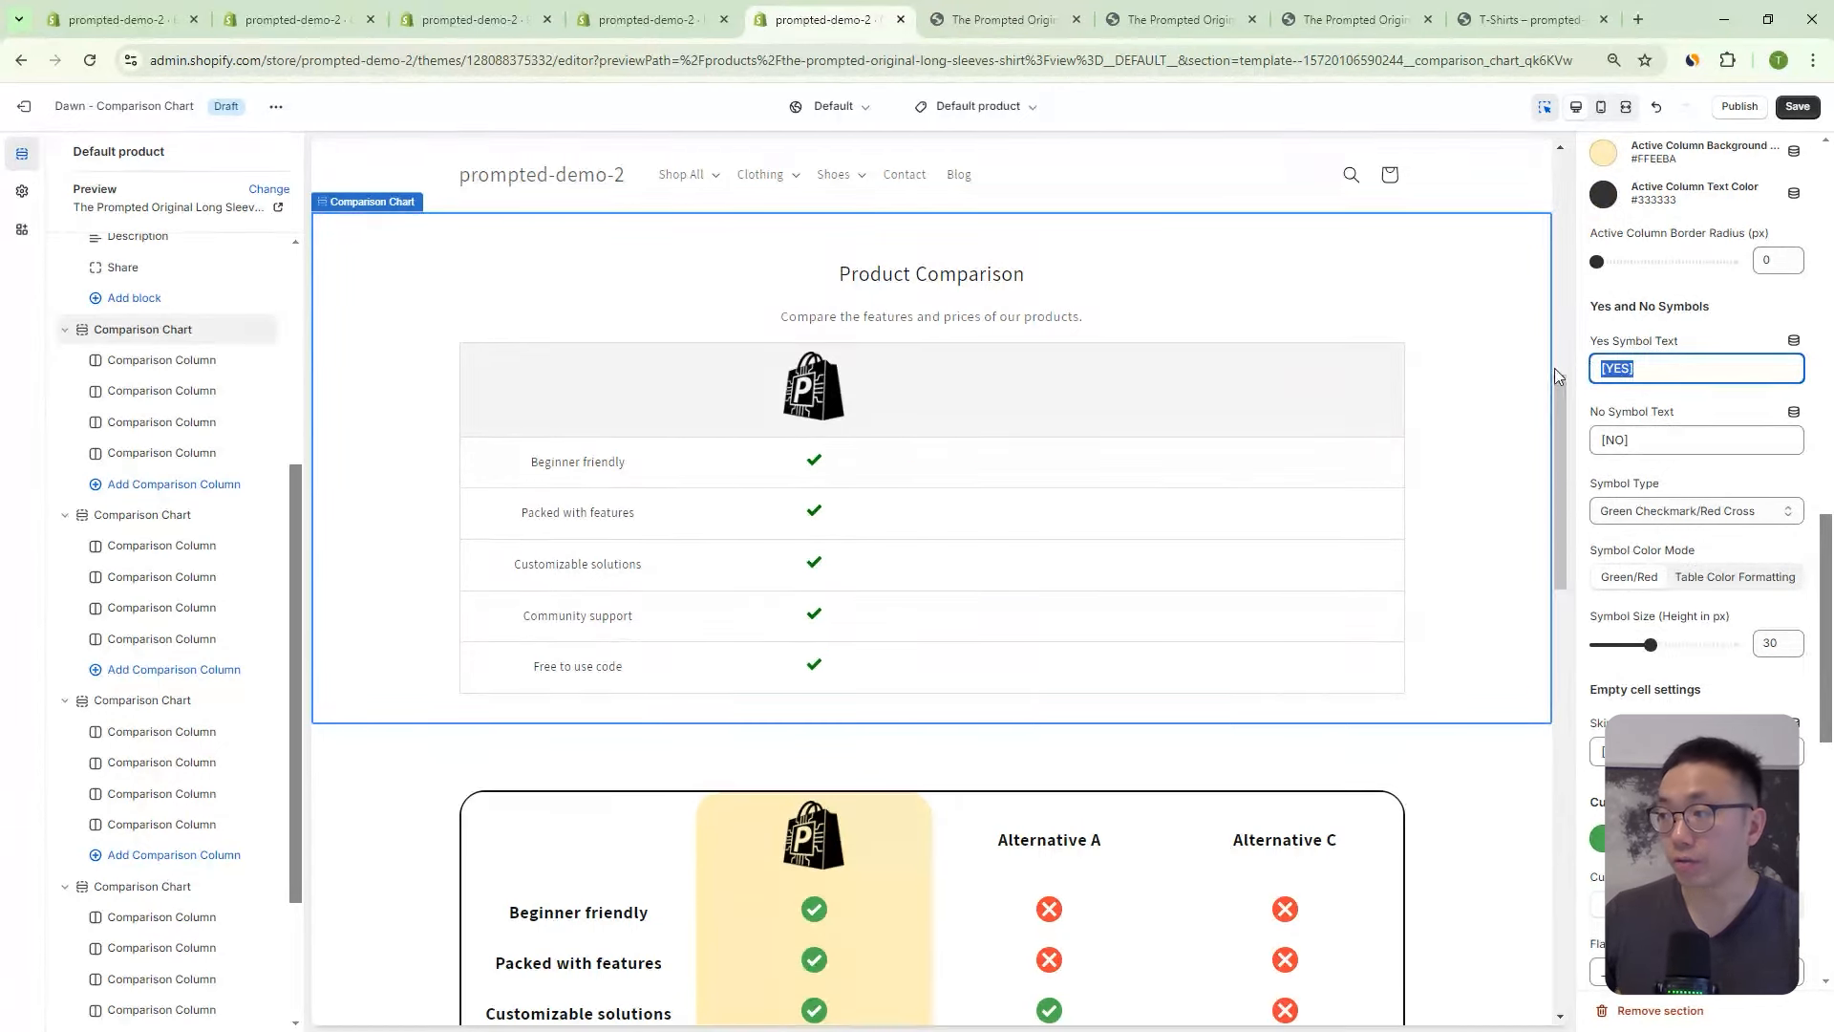
Compare the Yes Symbol Text with the first column entry in the Demo1-ThePrompted metaobject, and return to the theme editor.
left_click(578, 11)
left_click(712, 446)
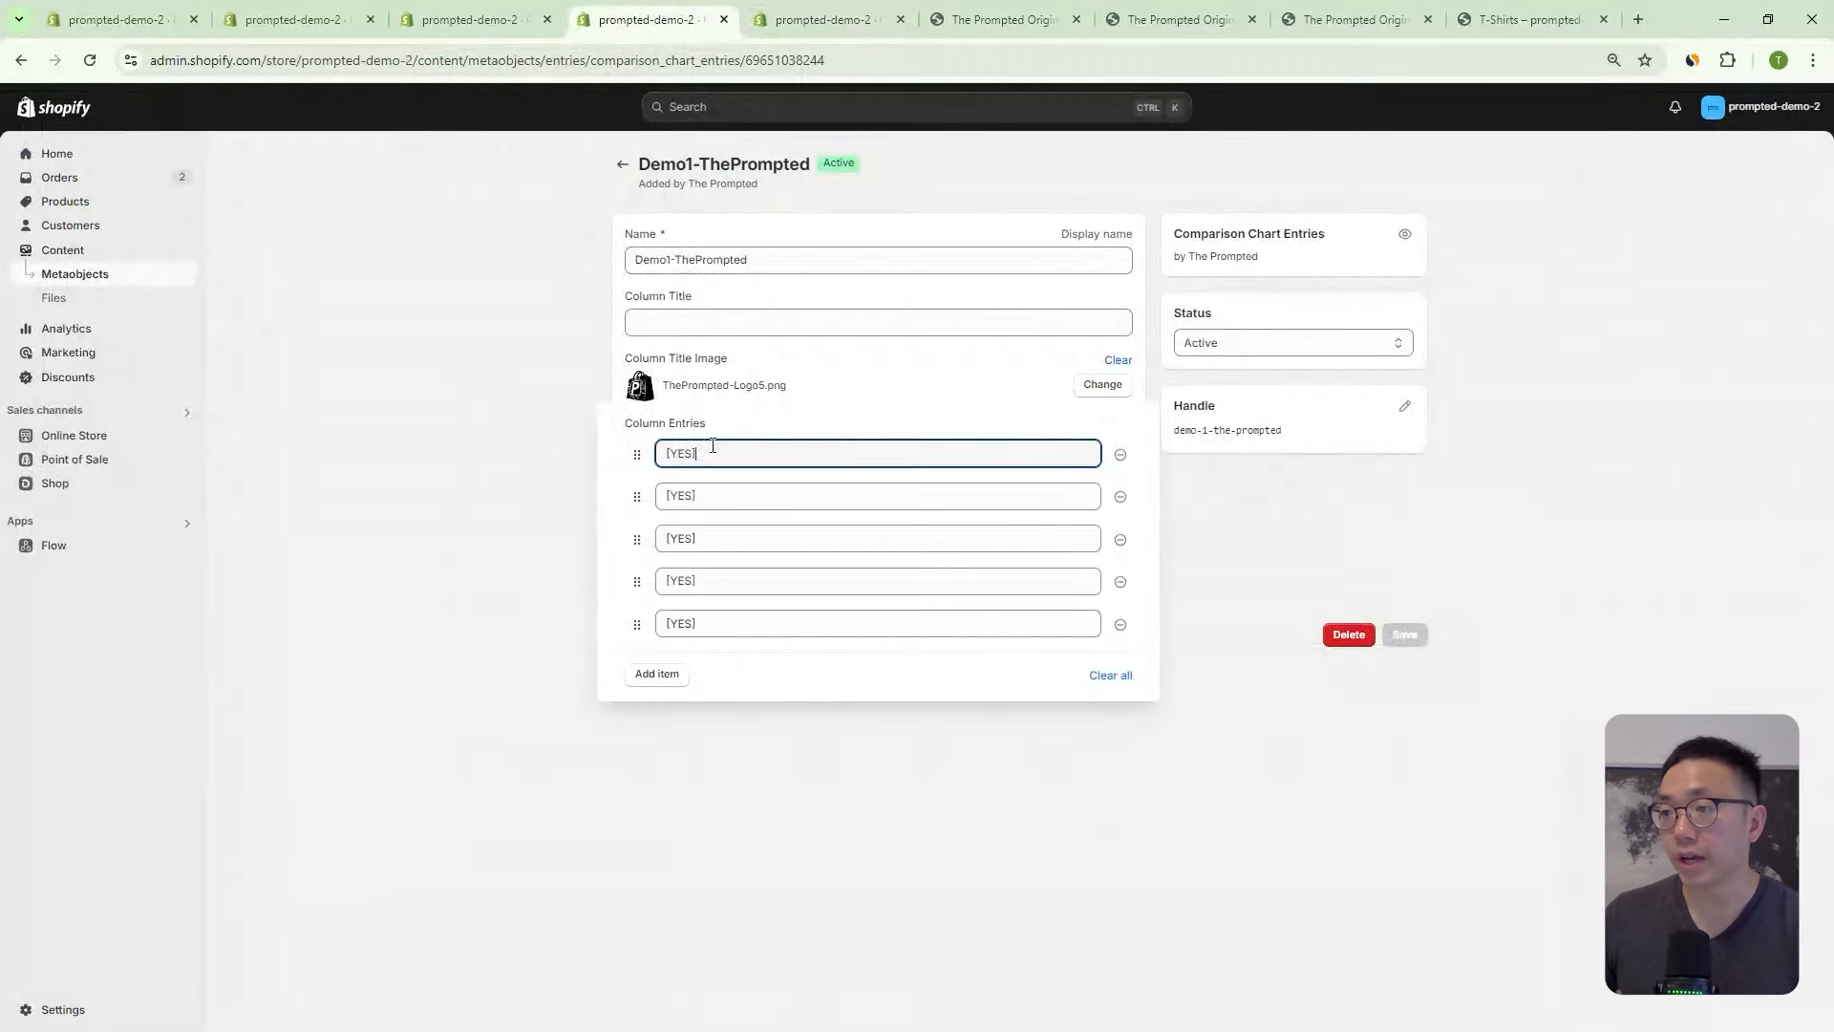
left_click_drag(723, 455, 673, 454)
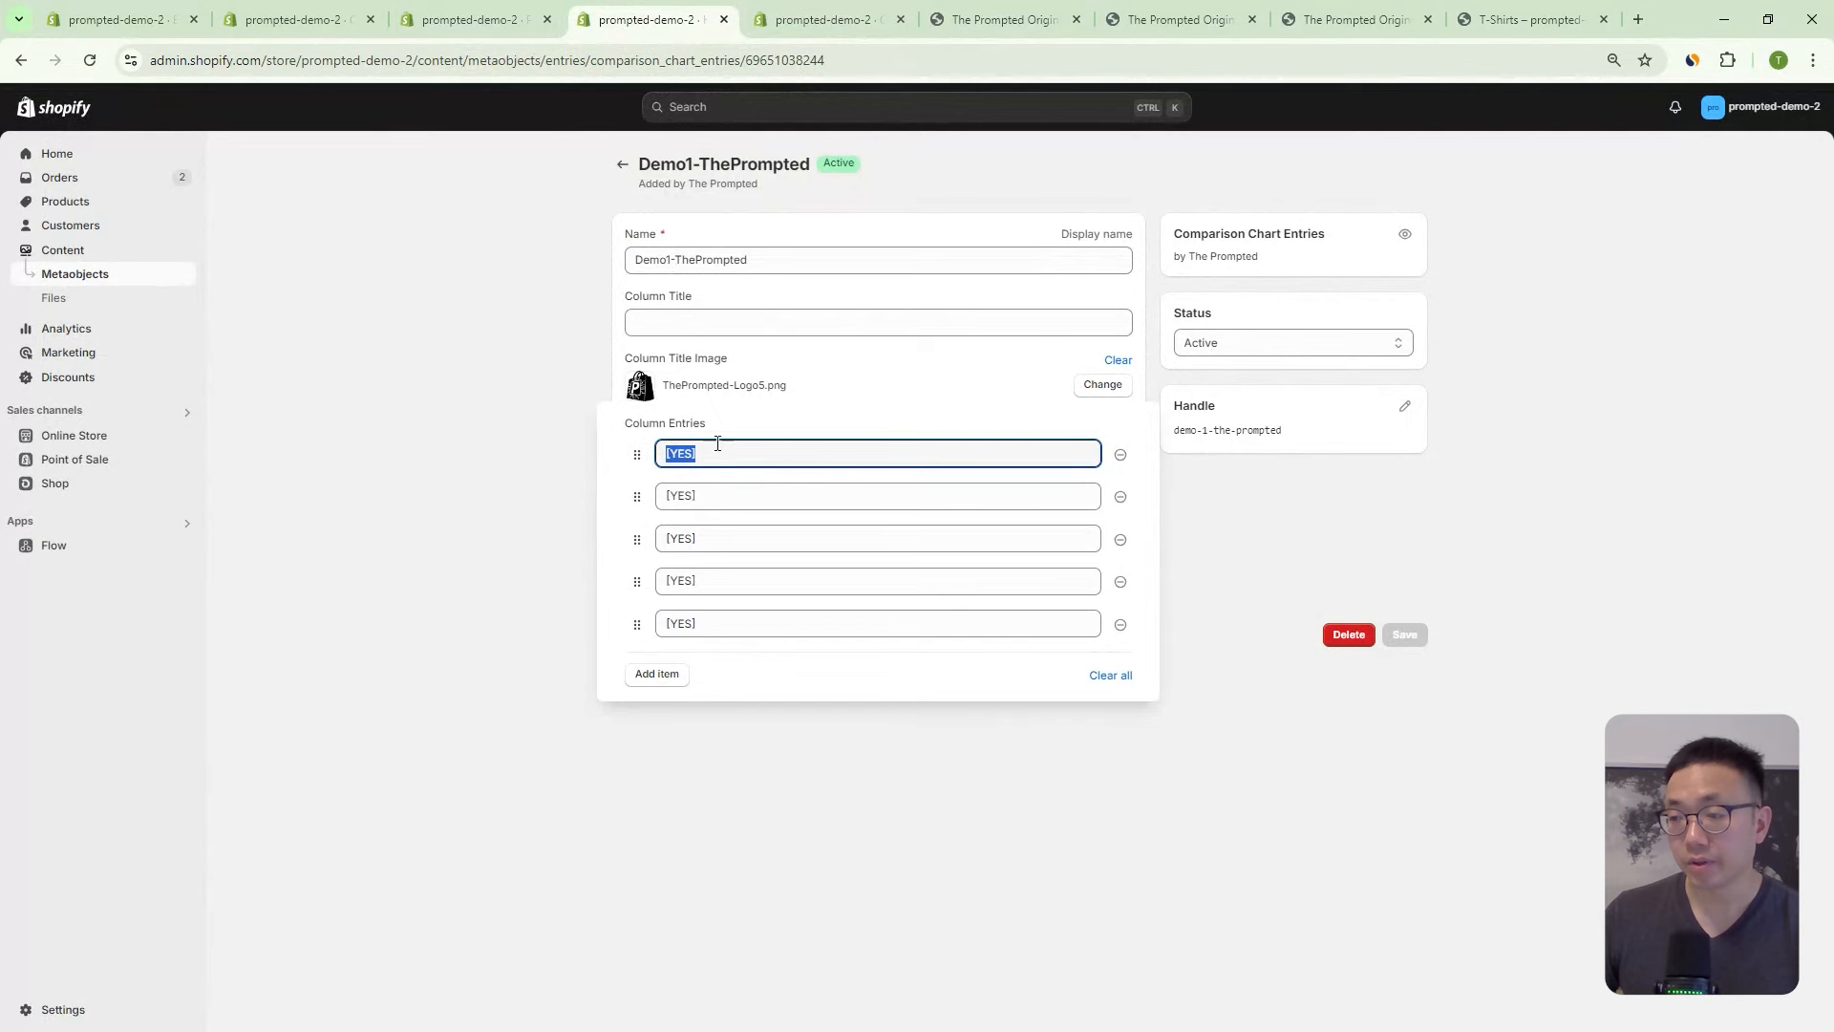
left_click(668, 456)
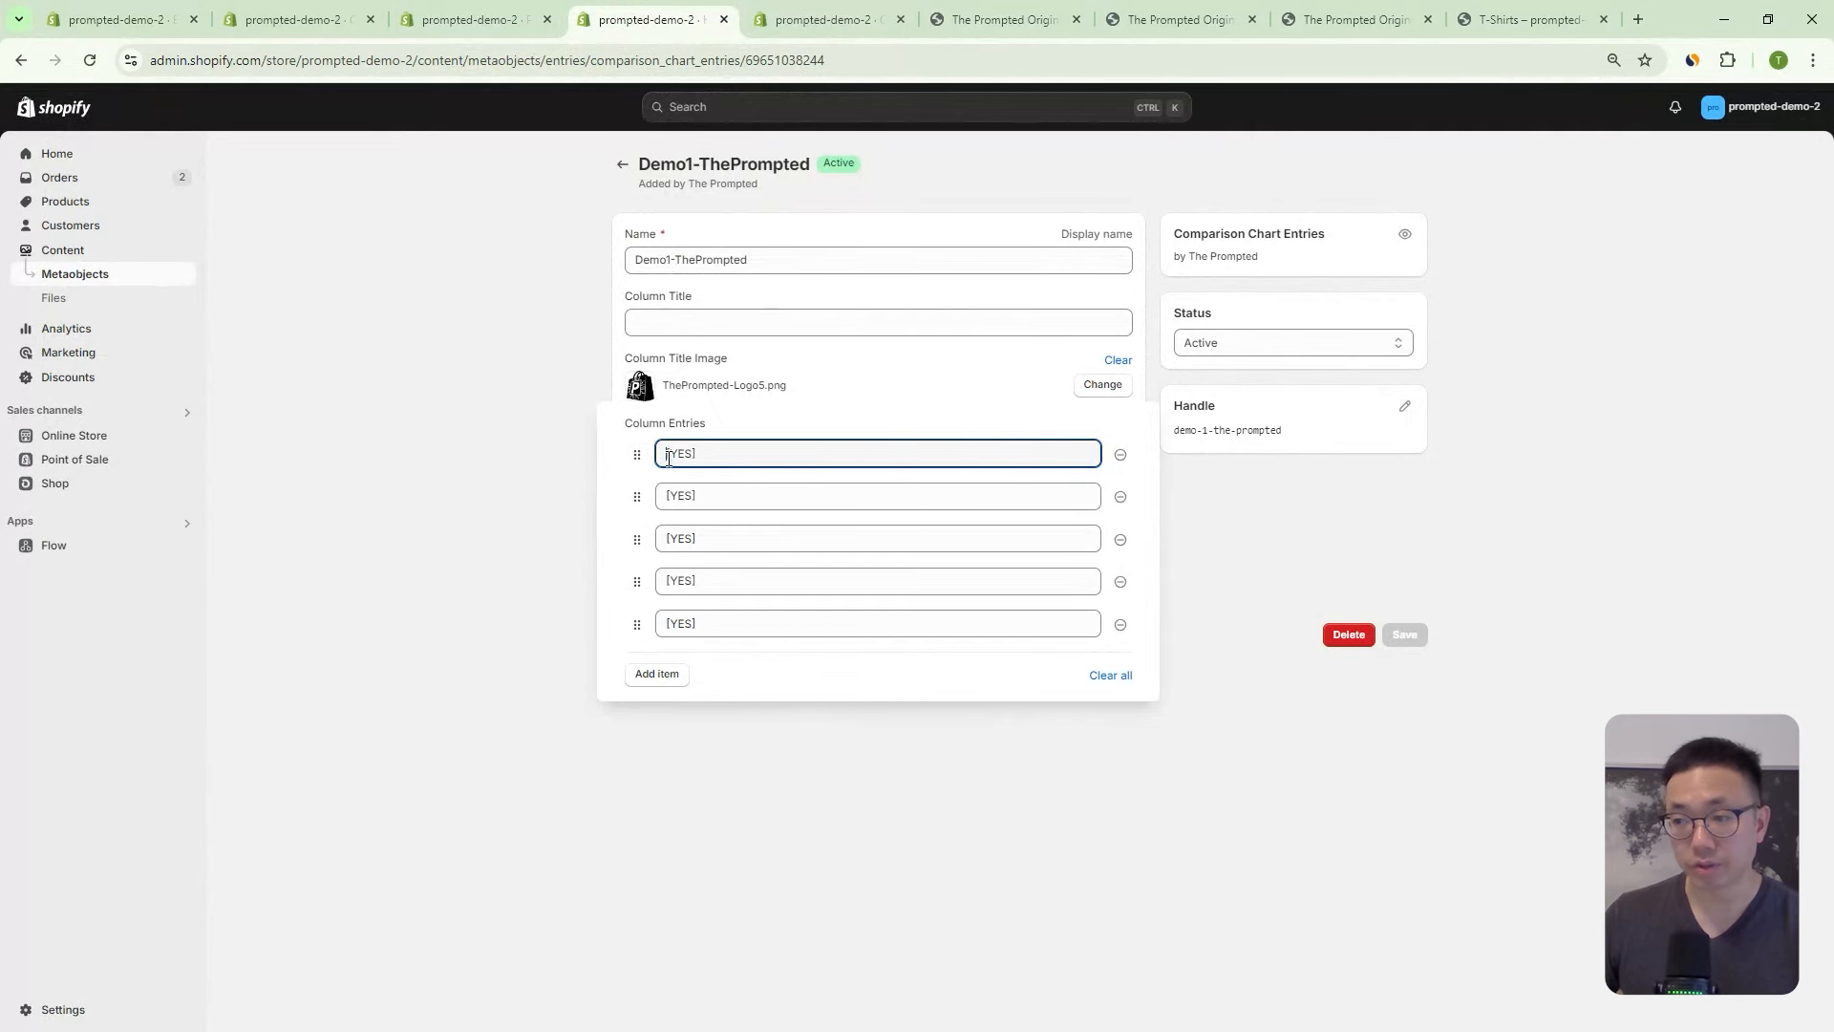
left_click(781, 36)
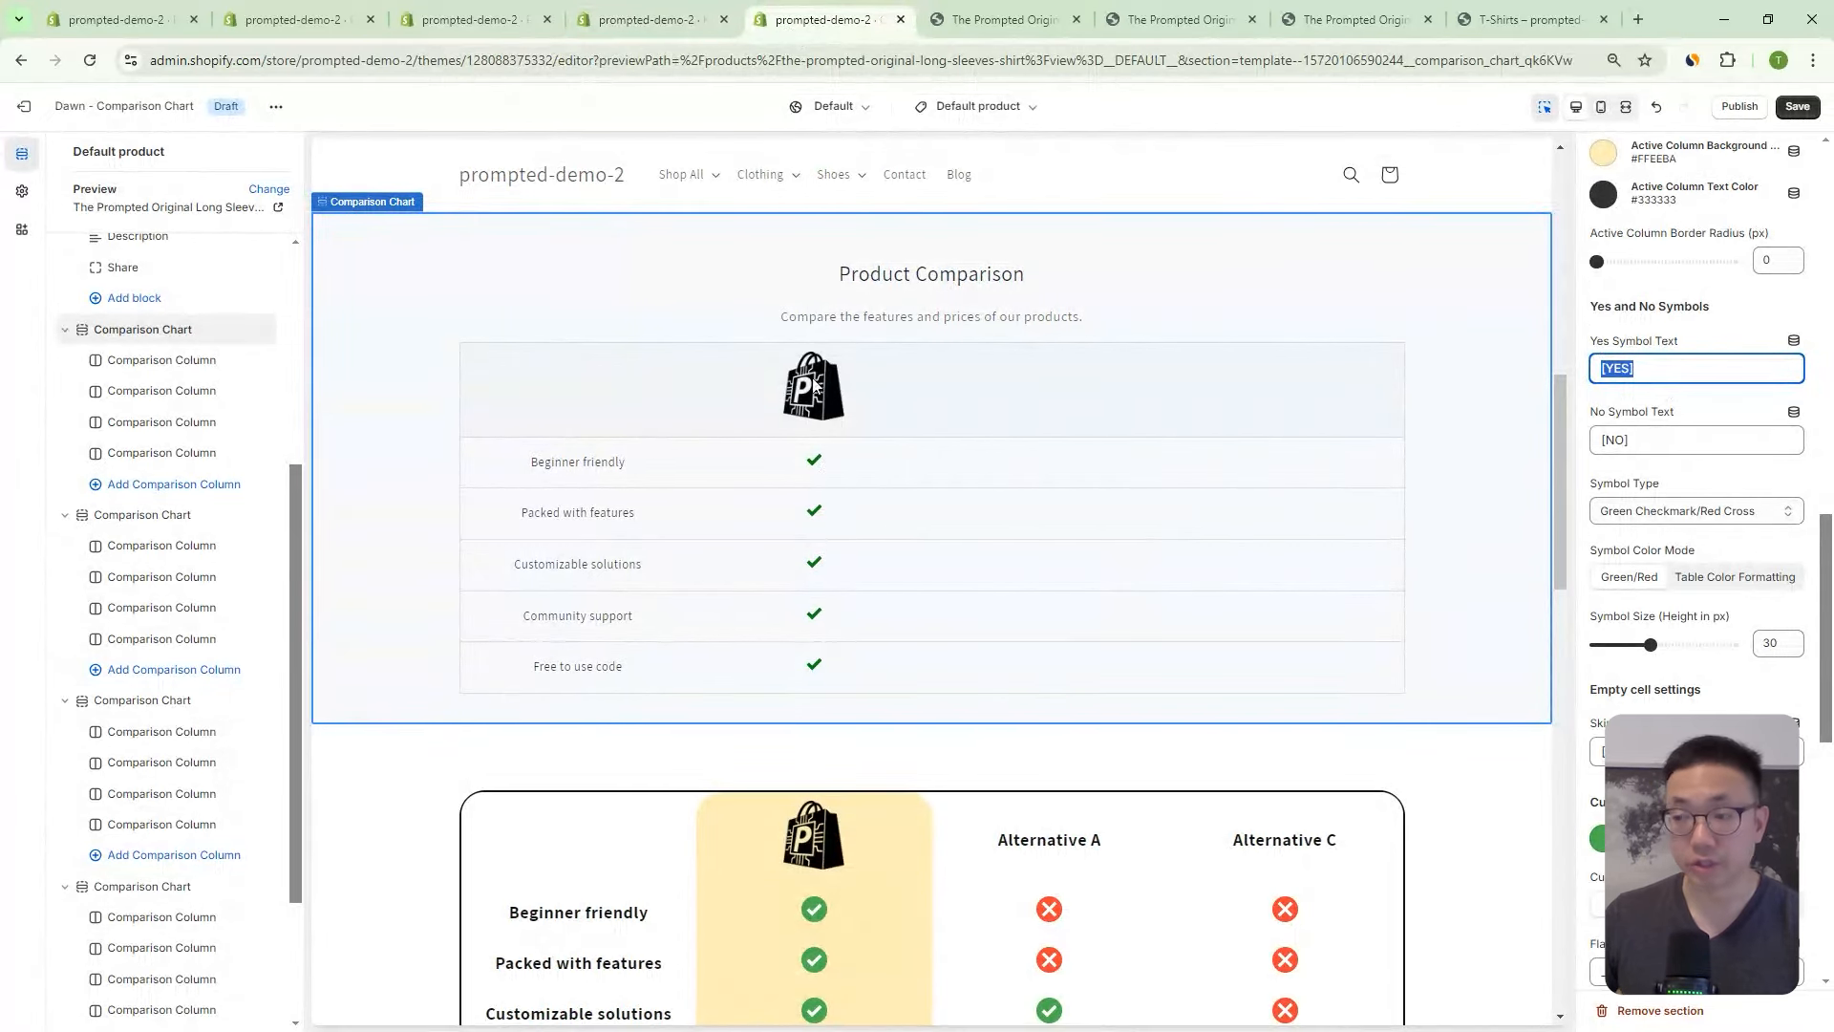
Test the Yes Symbol Text with [YES]a, restore it to [YES], and review the No Symbol Text setting.
scroll(1604, 437, "down", 1)
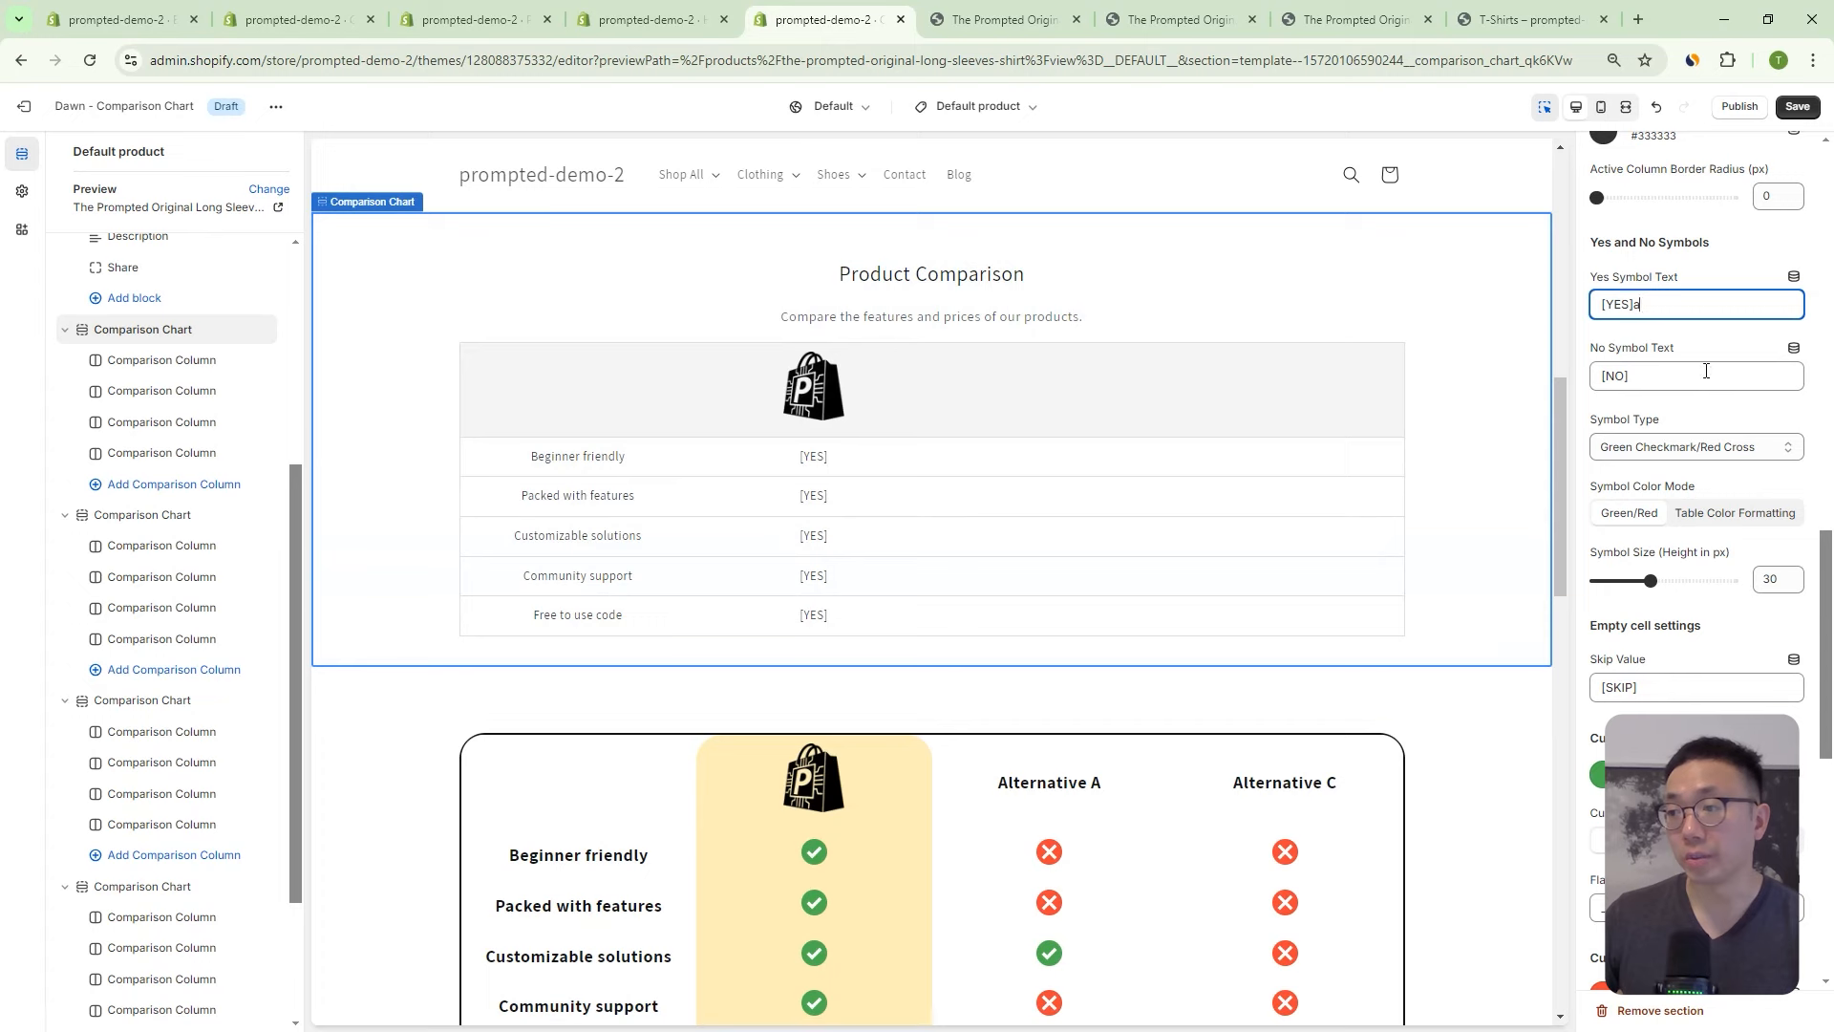
key("BackSpace")
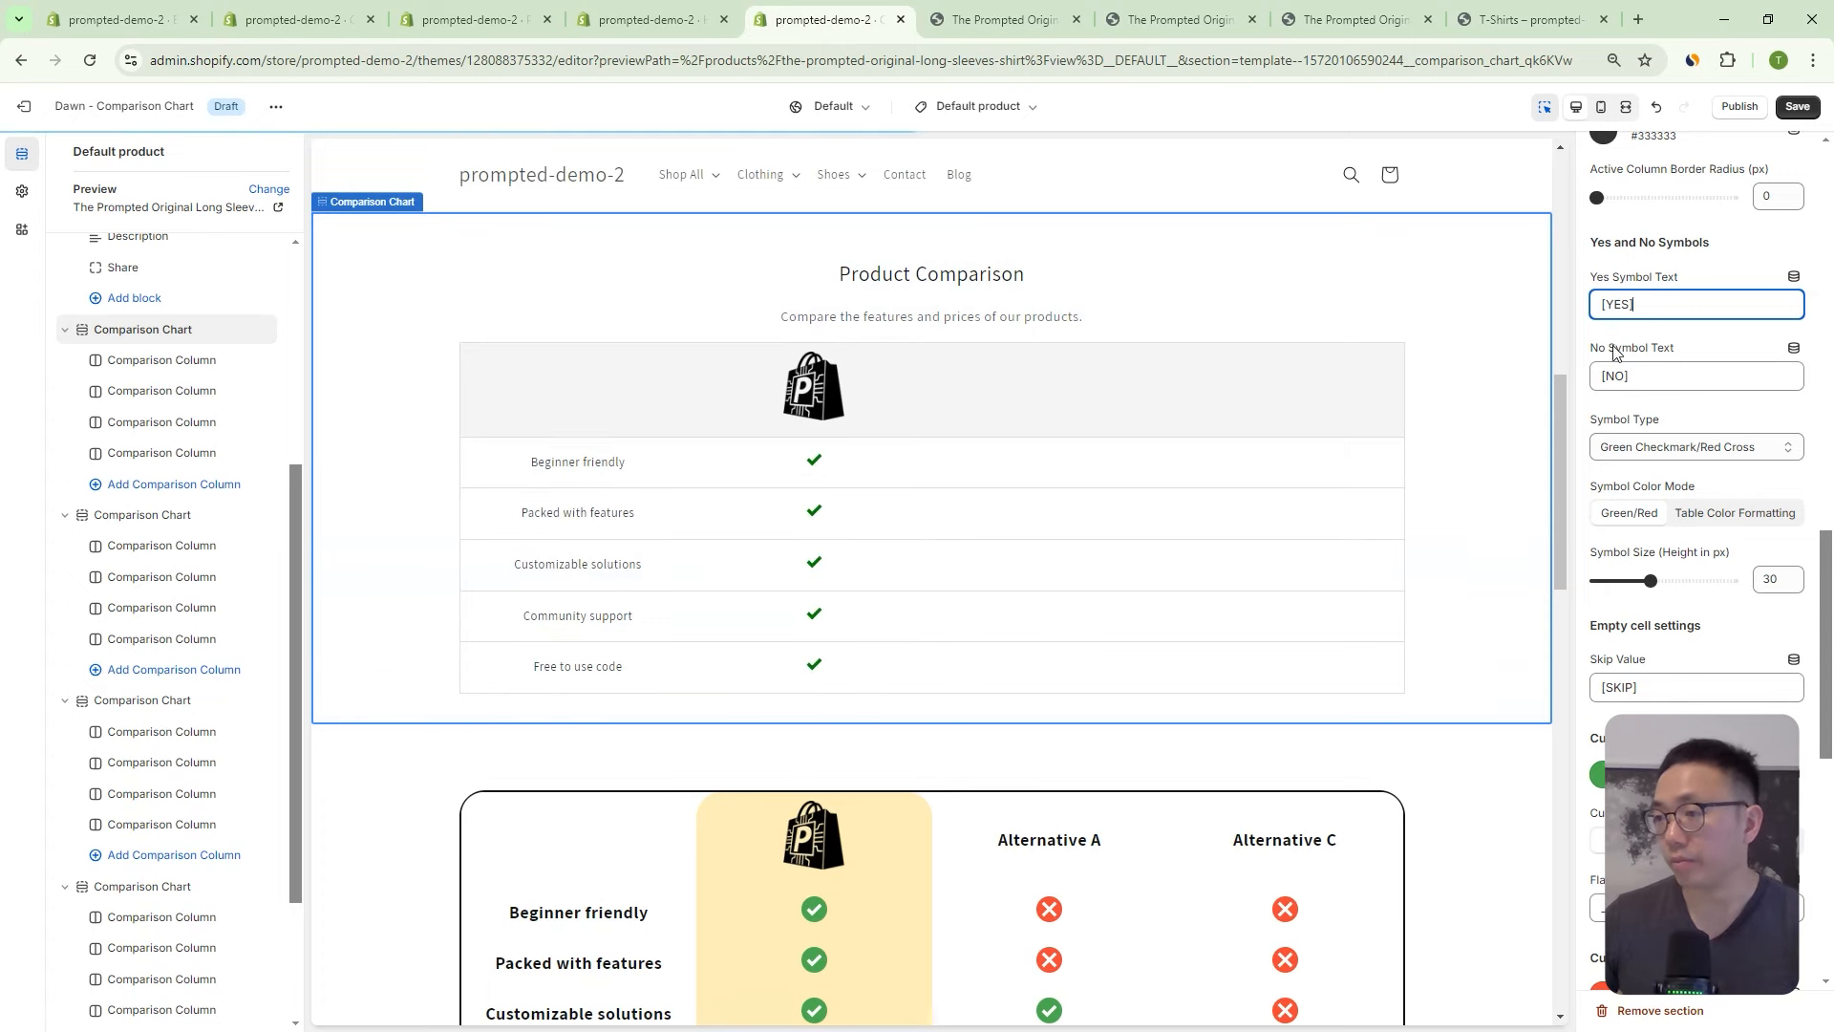
left_click_drag(1614, 303, 1555, 308)
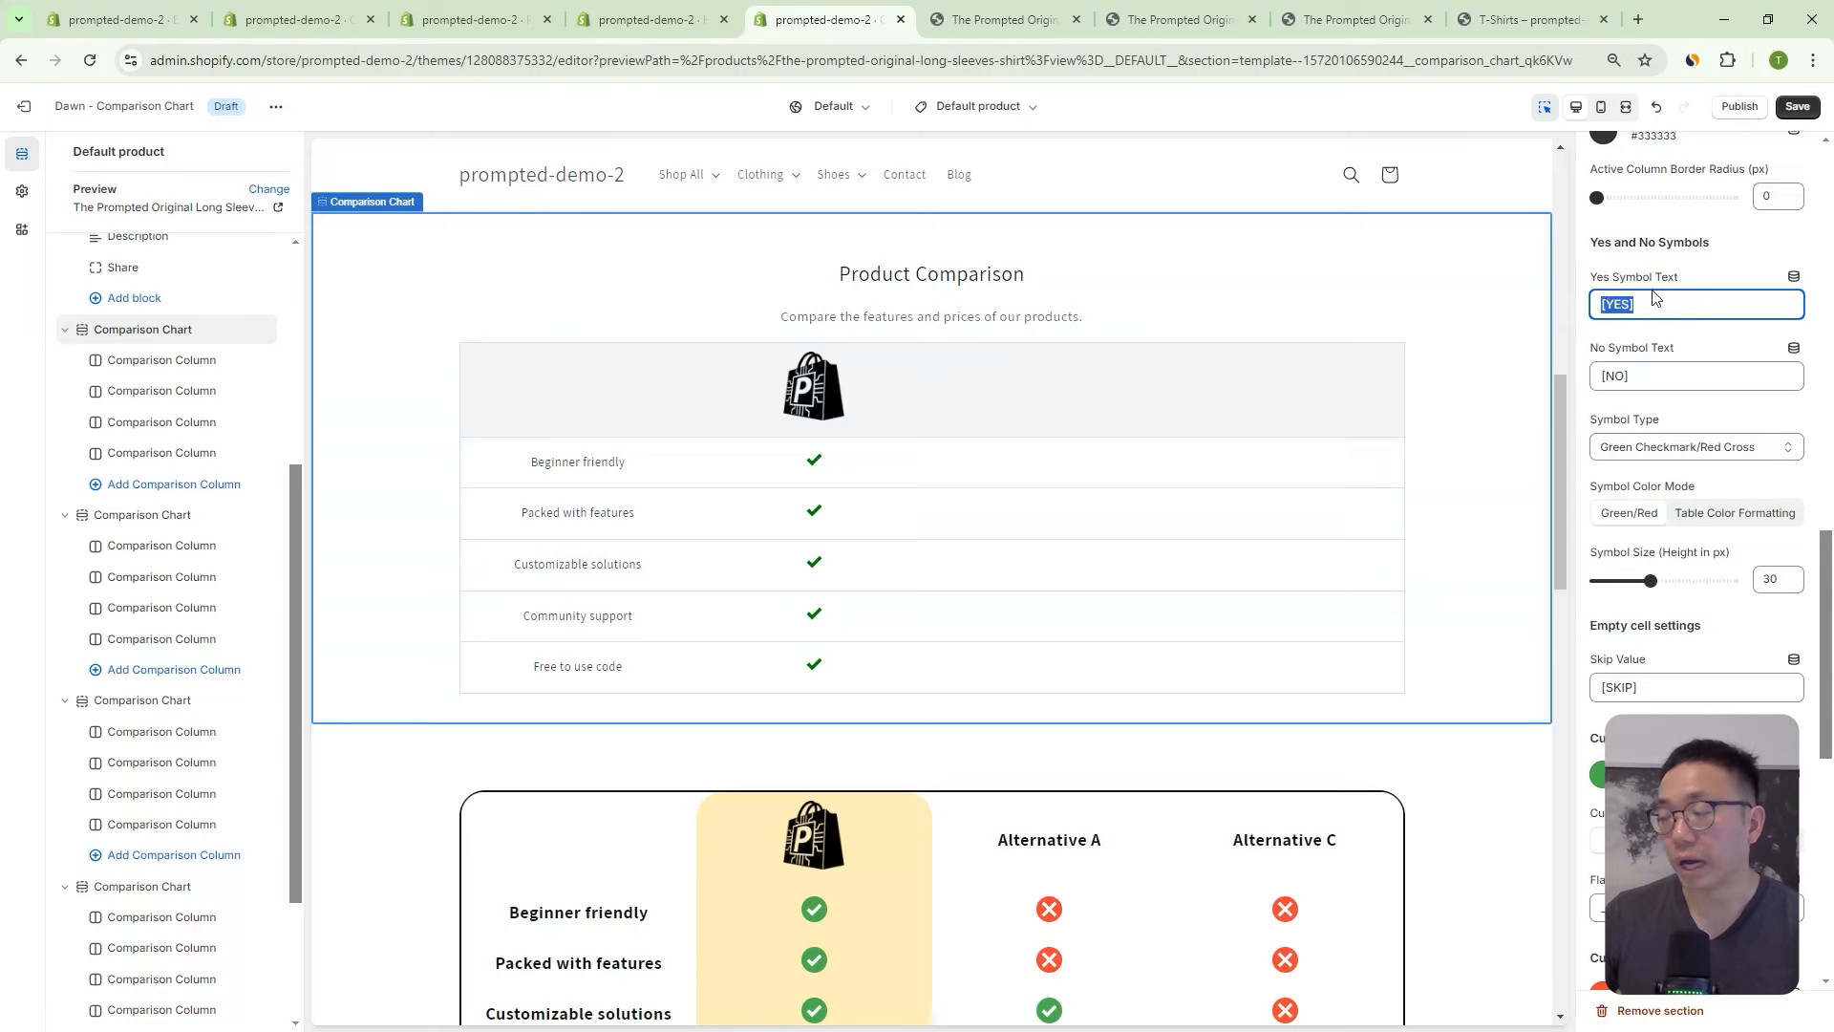
left_click_drag(1638, 300, 1486, 298)
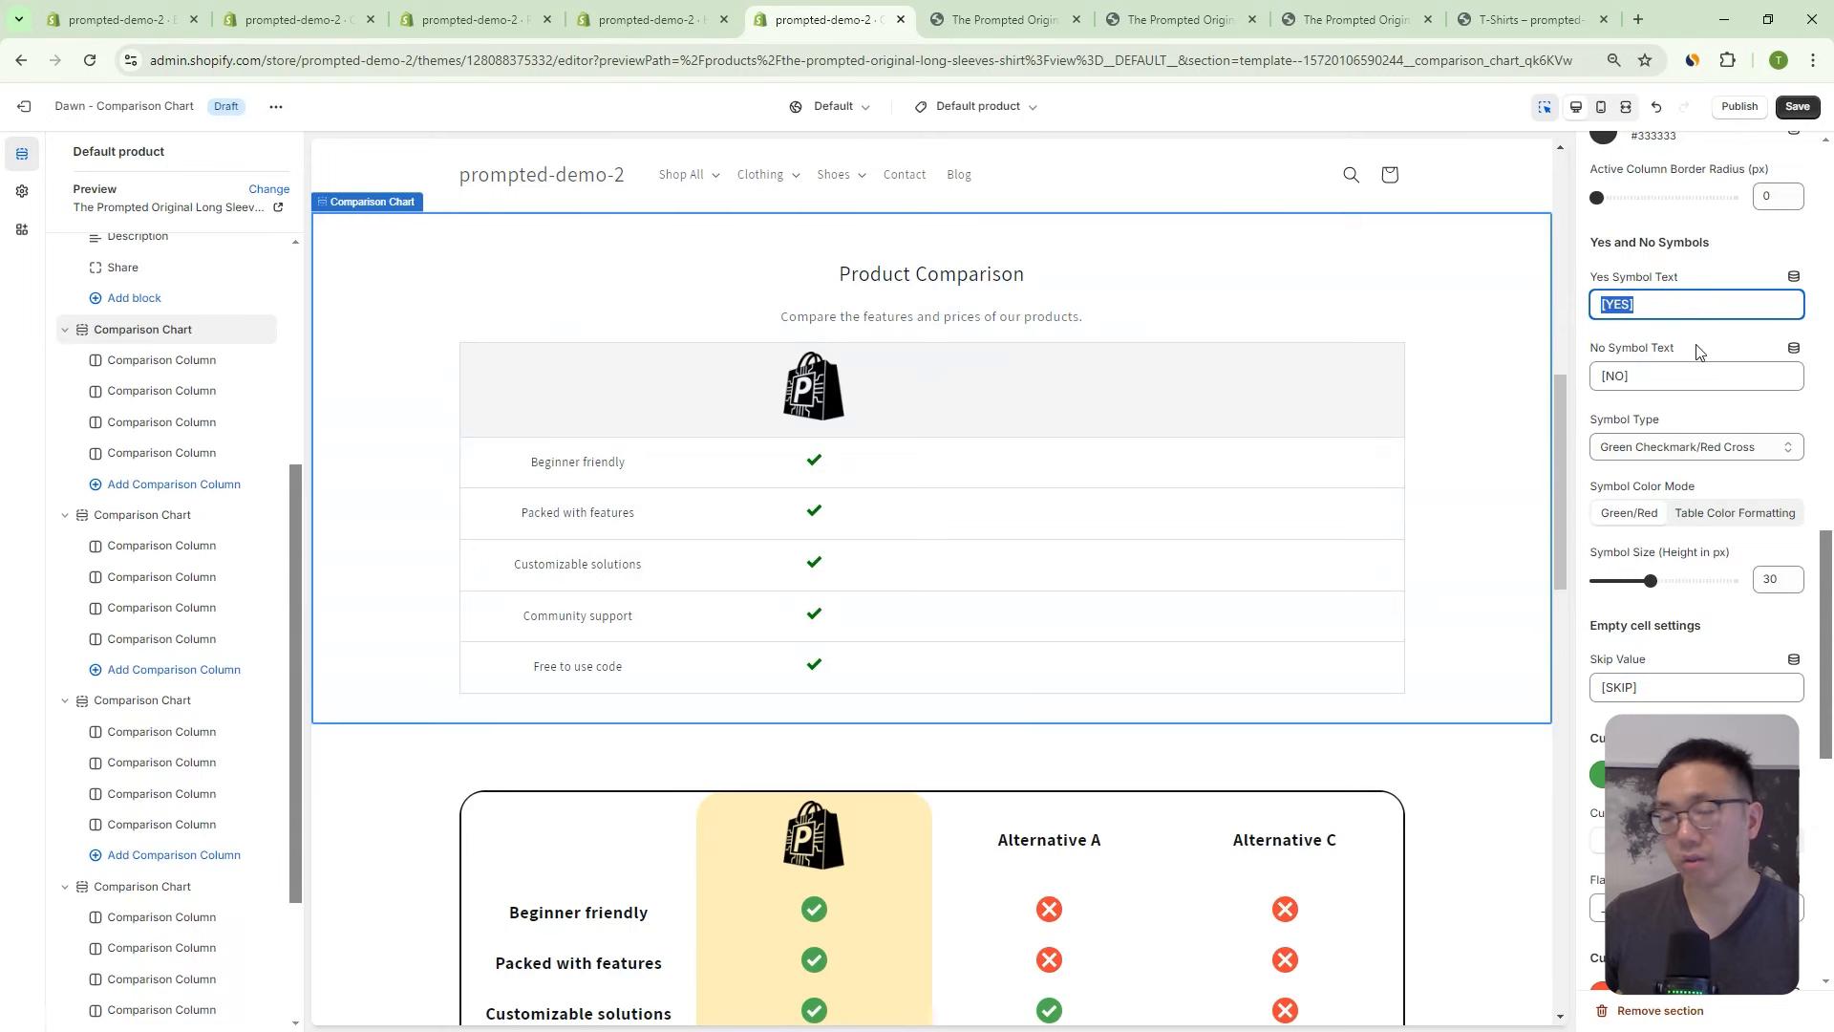
left_click_drag(1649, 304, 1609, 313)
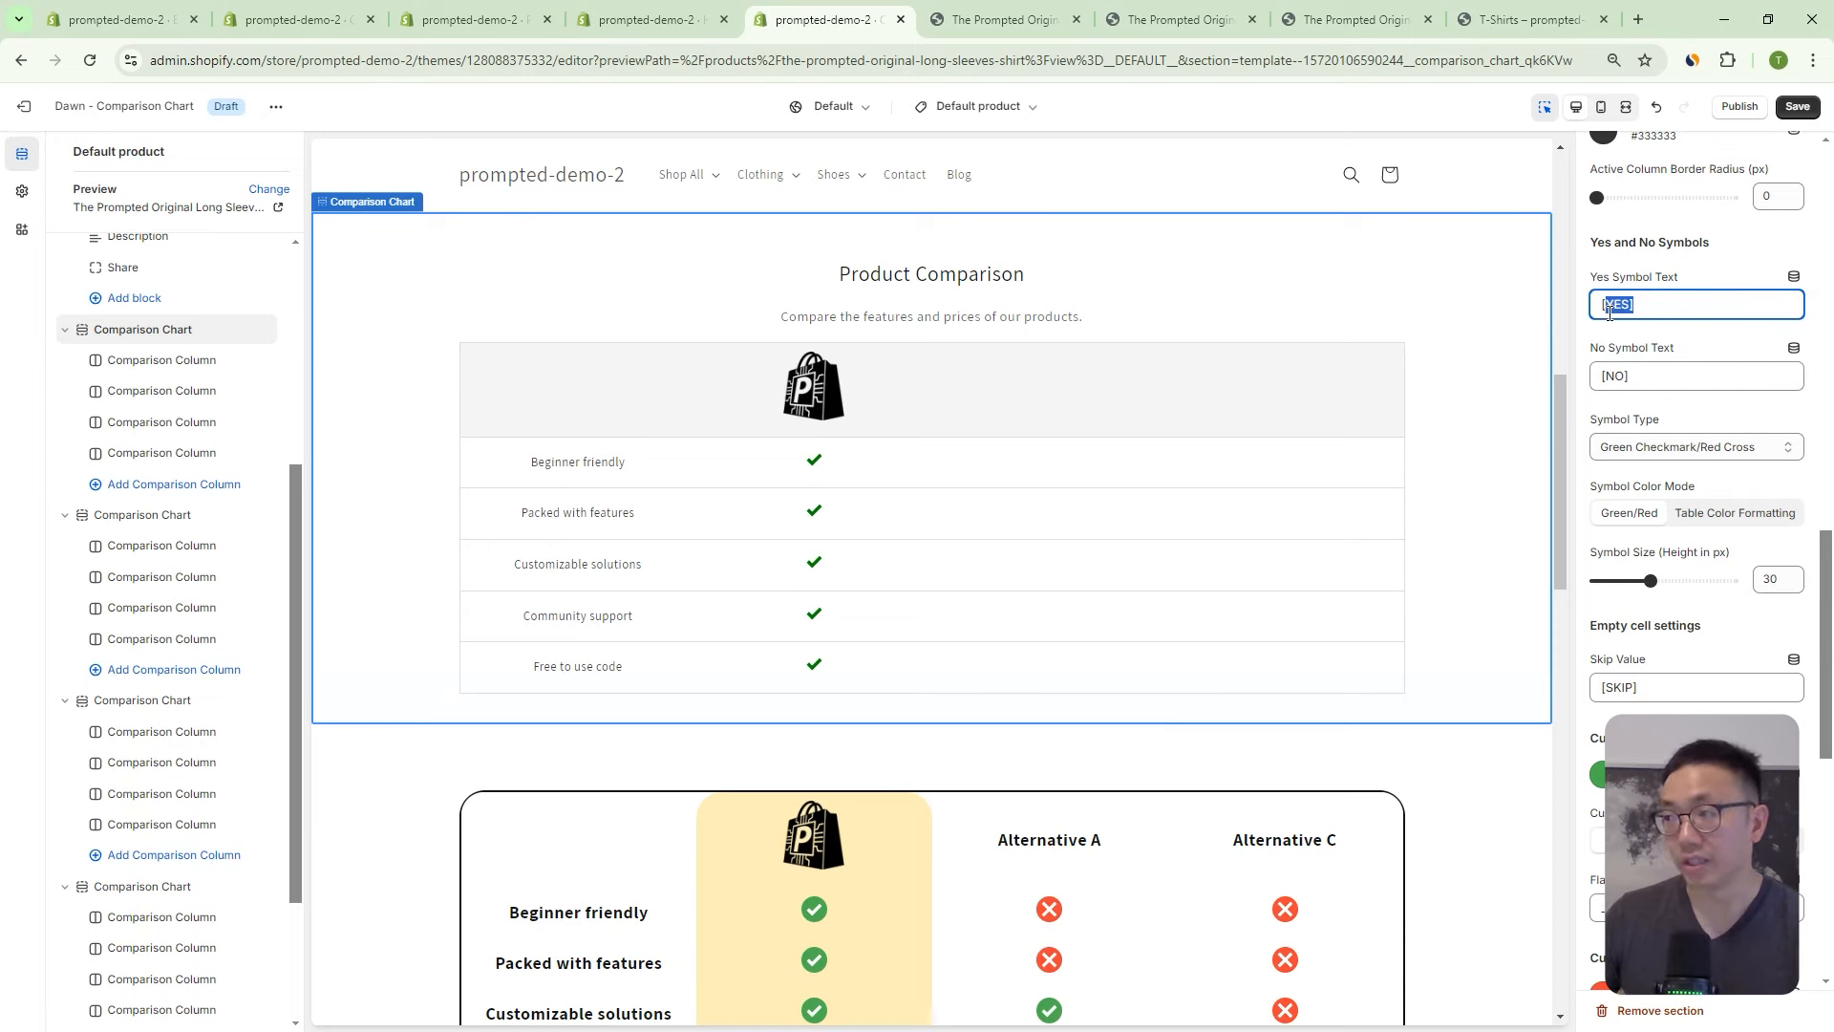
left_click(1678, 379)
left_click_drag(1631, 377, 1600, 378)
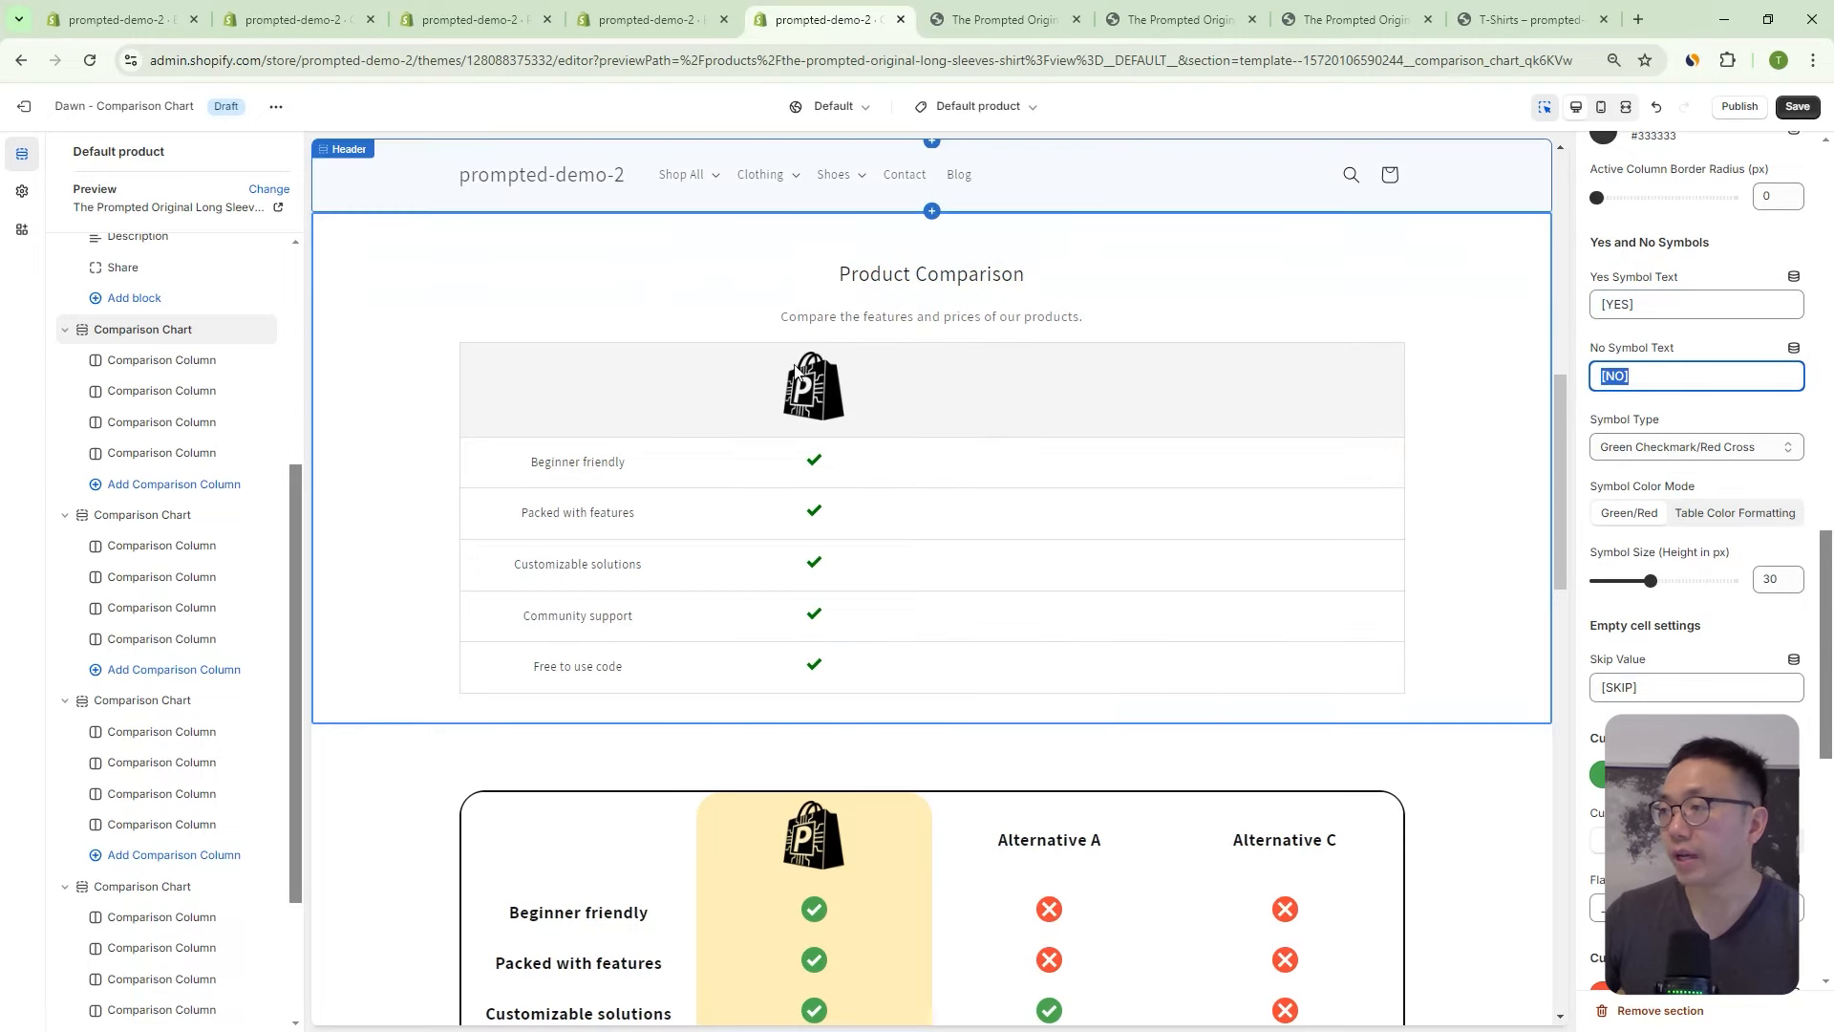
Open the Demo1-Alternative1 entry in Comparison Chart Entries, copy its handle and review its Column Title.
left_click(666, 24)
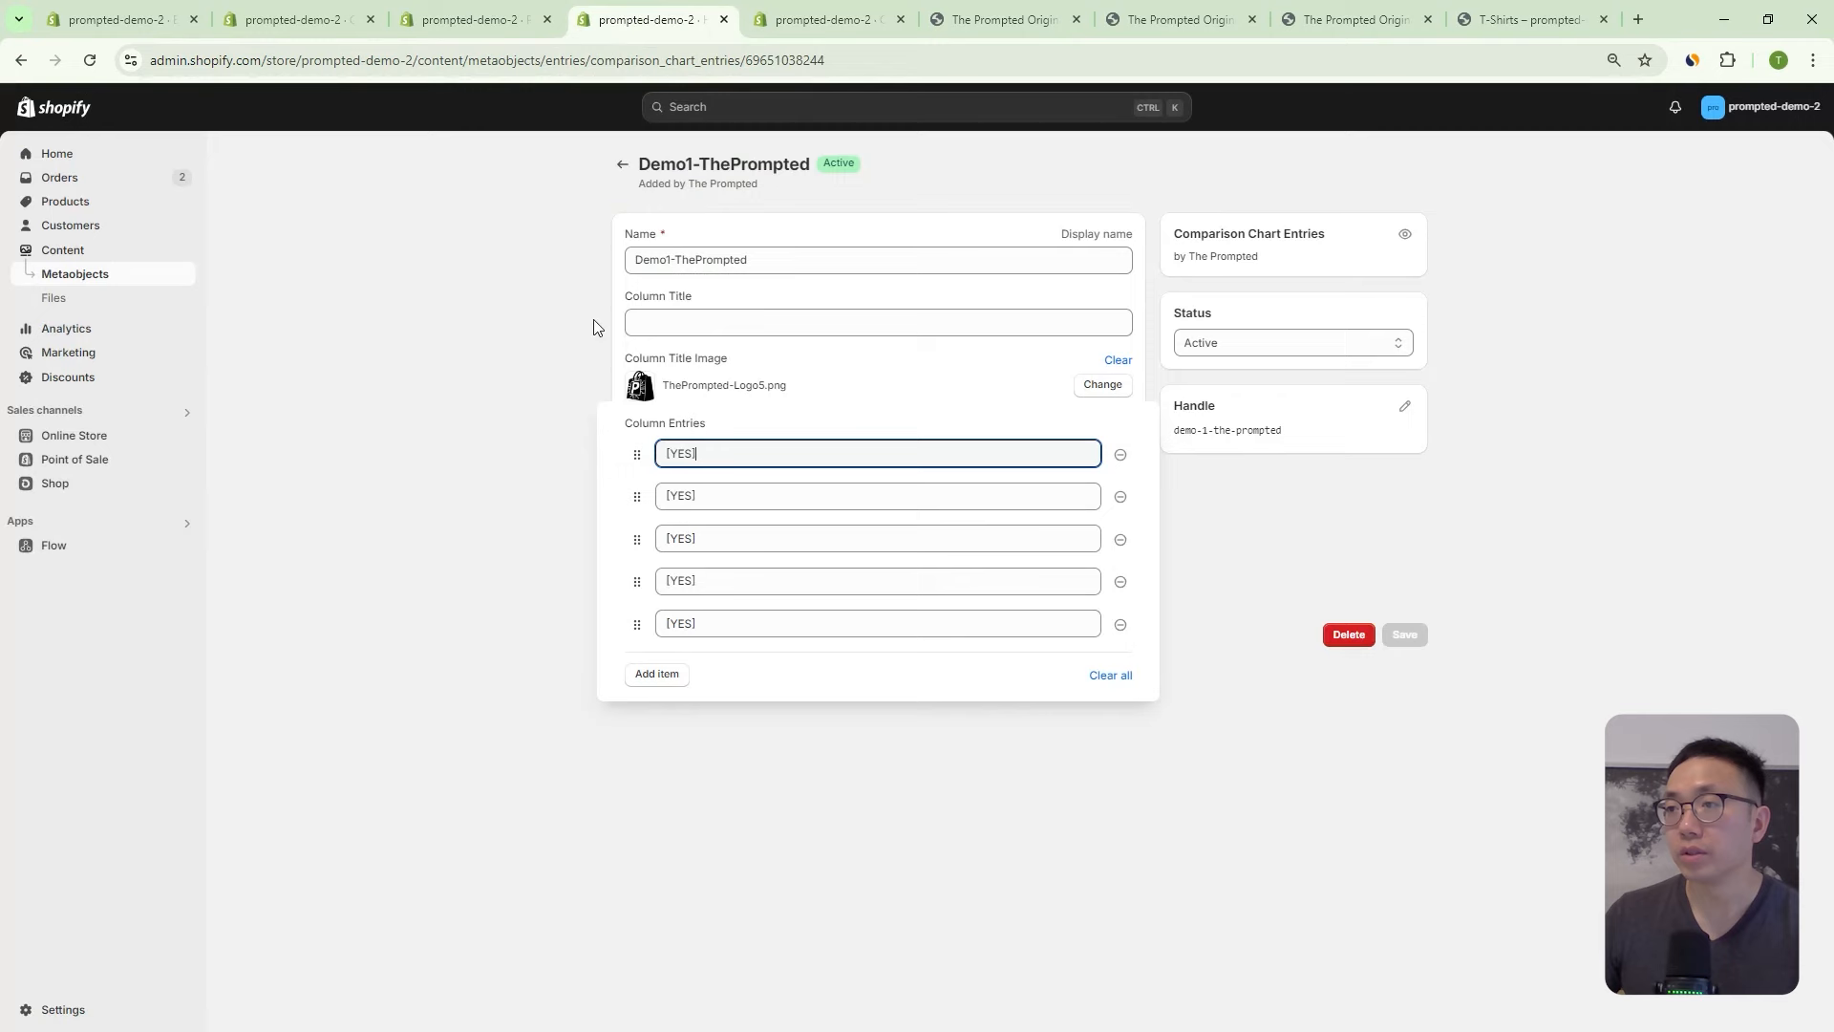
left_click(616, 167)
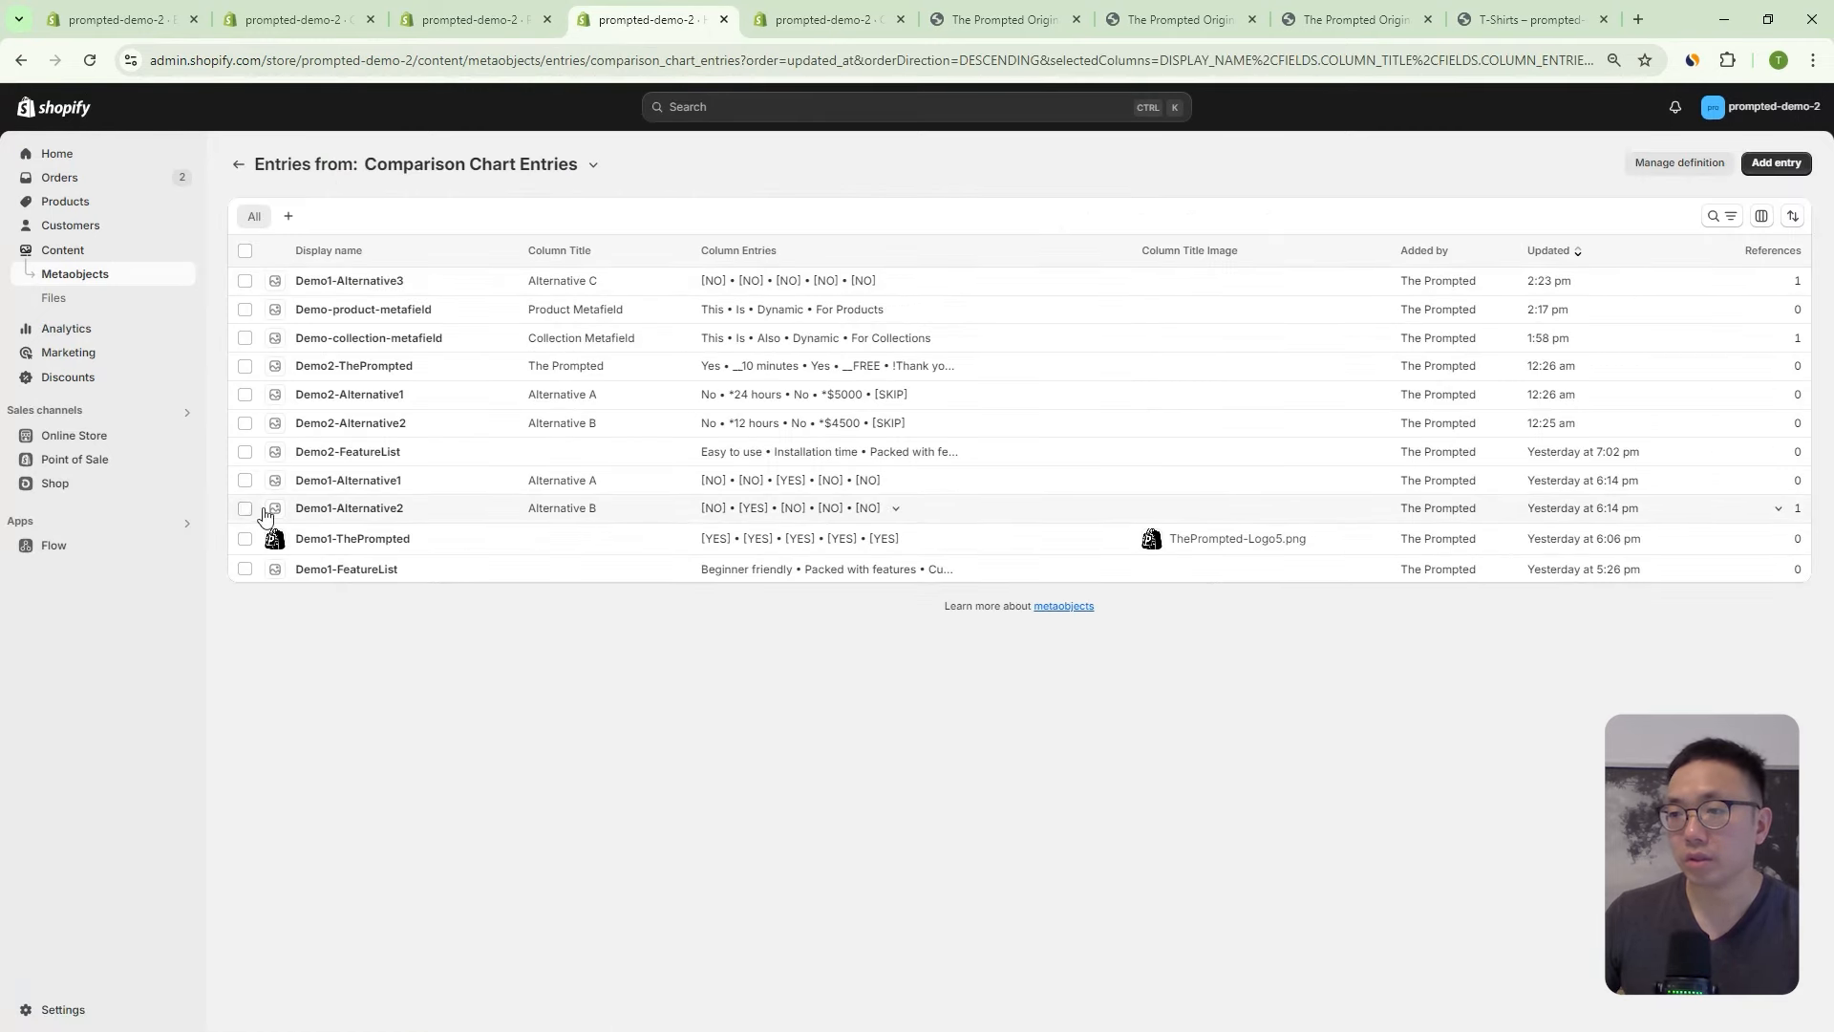
left_click(468, 481)
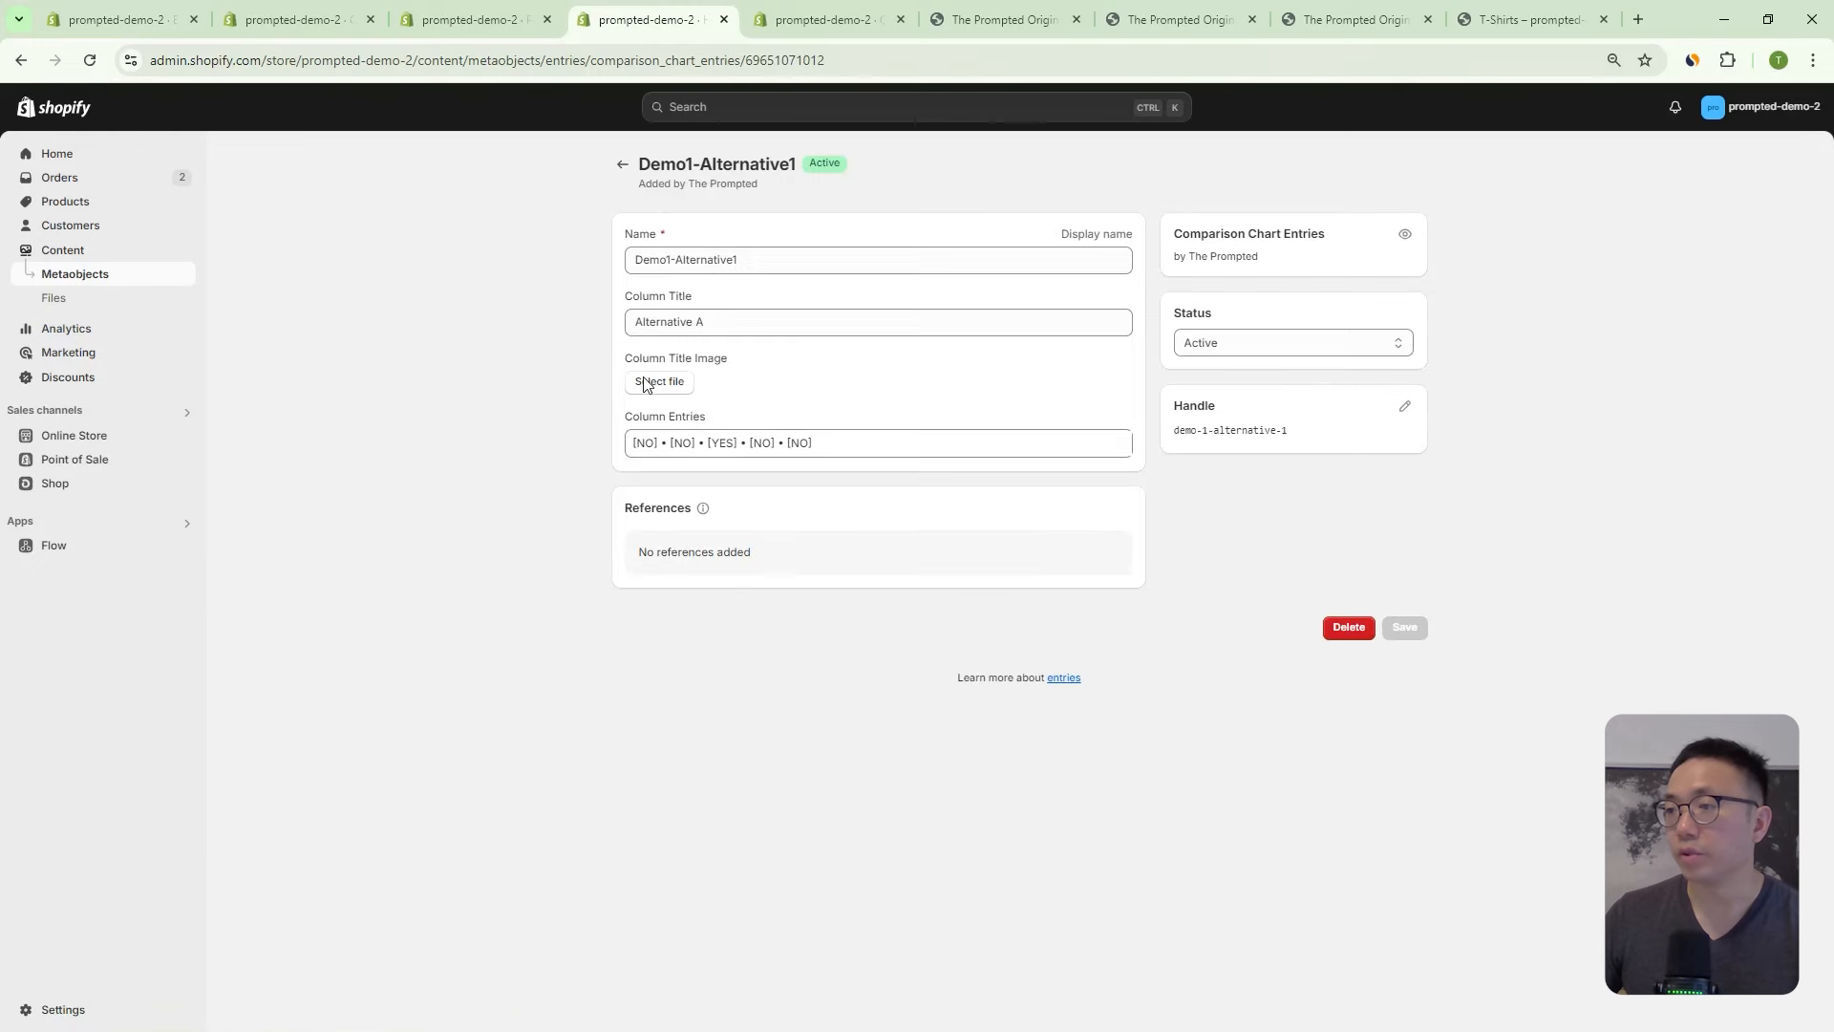
left_click(1307, 439)
left_click(740, 324)
left_click_drag(739, 324, 625, 321)
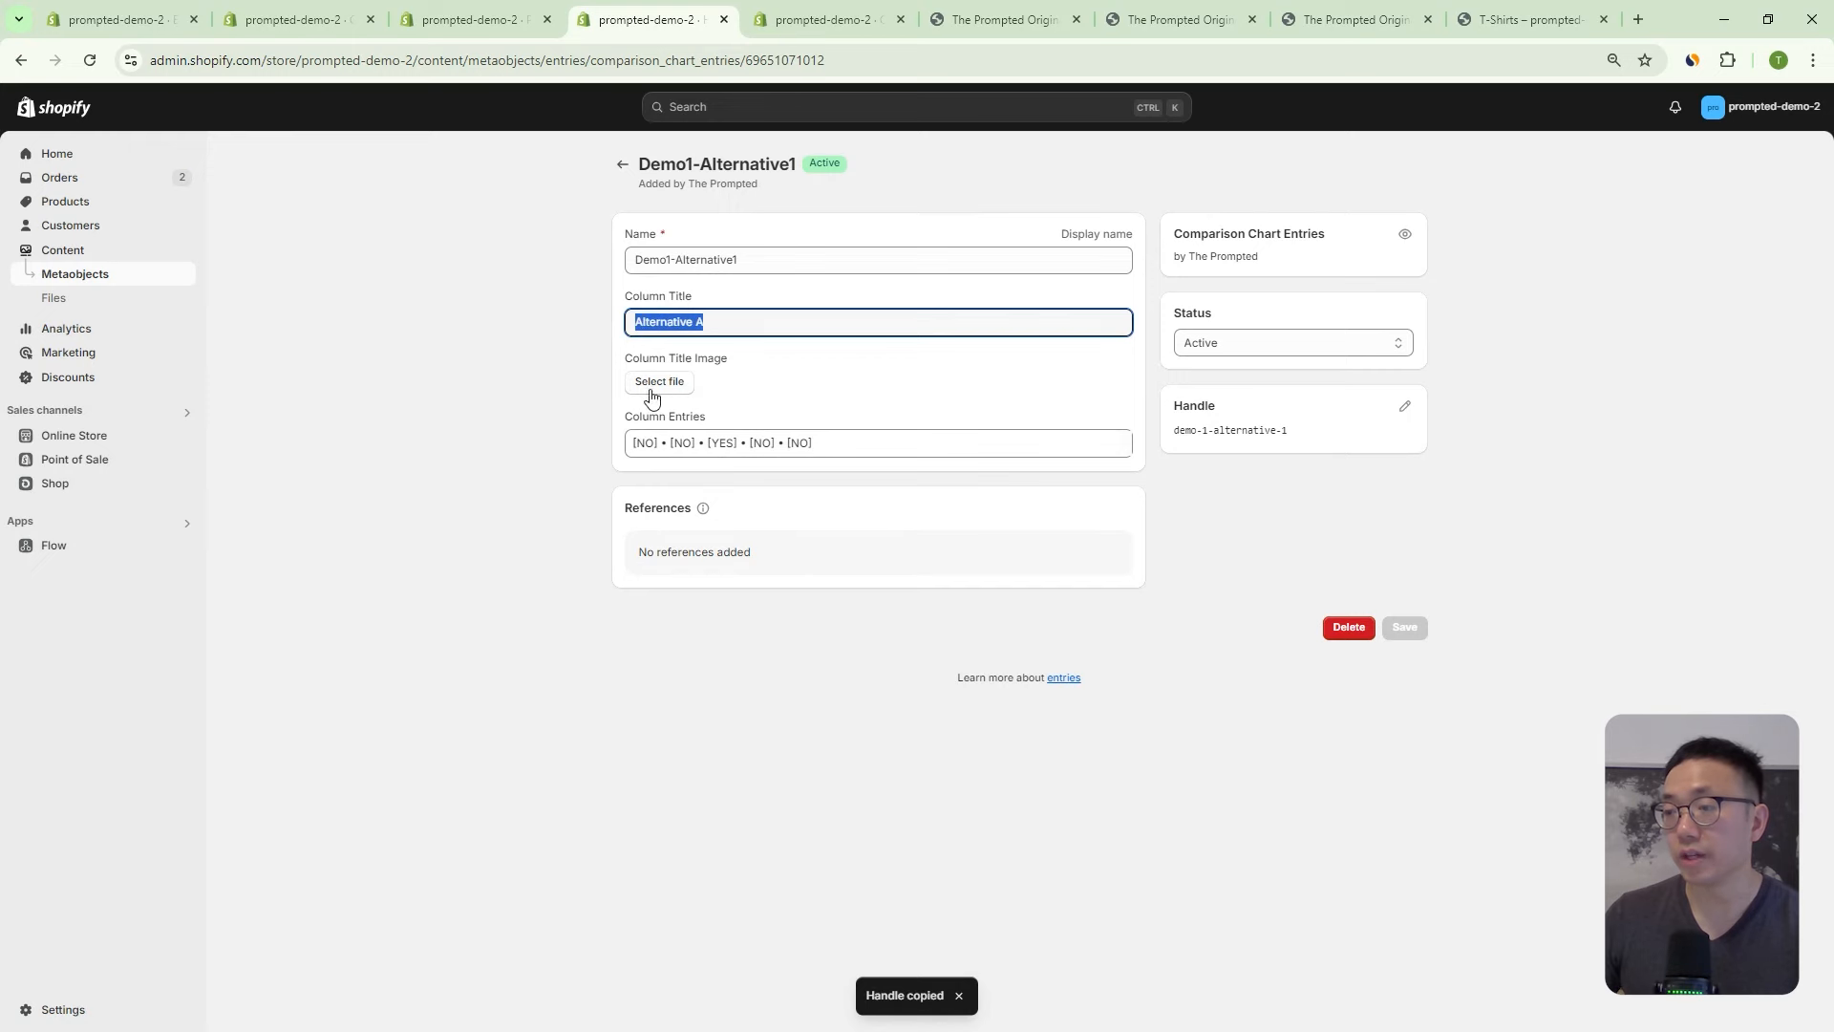
In the theme editor, set demo-1-alternative-1 as the new chart's third column Metaobject/Metafield Reference.
left_click(788, 15)
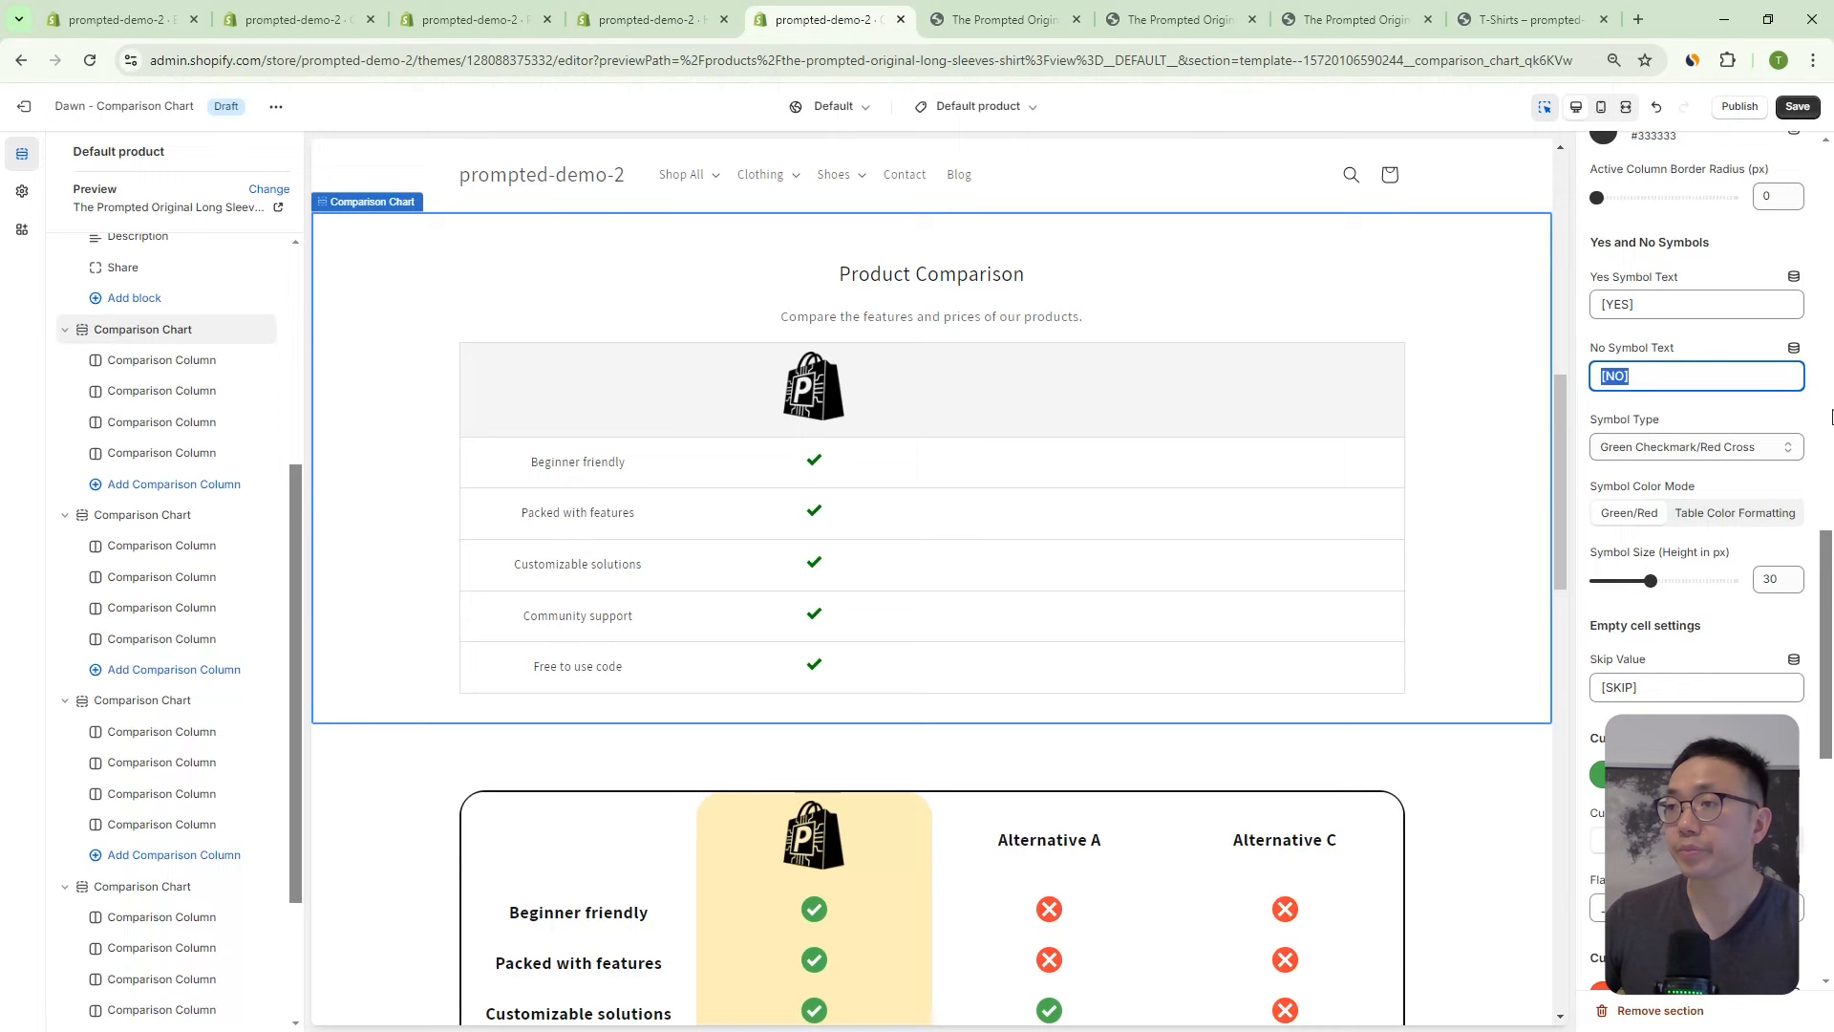
left_click(154, 421)
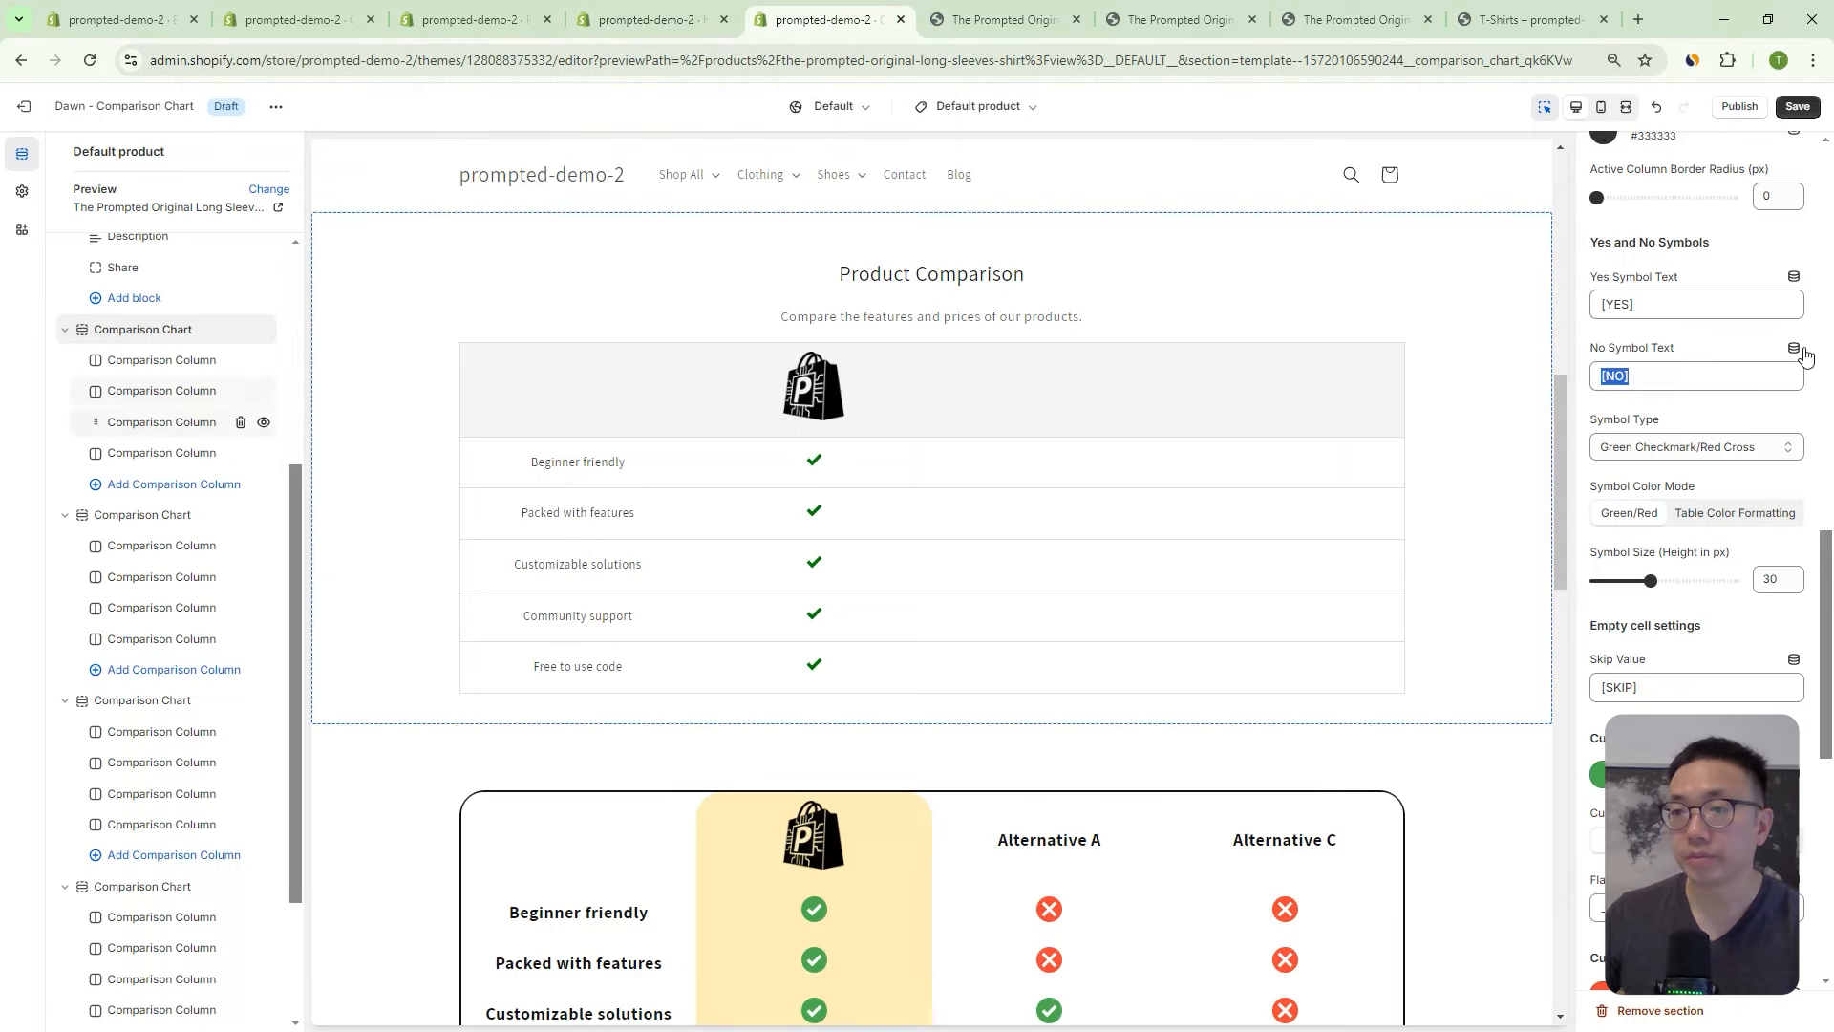
left_click(1711, 280)
key("ctrl+v")
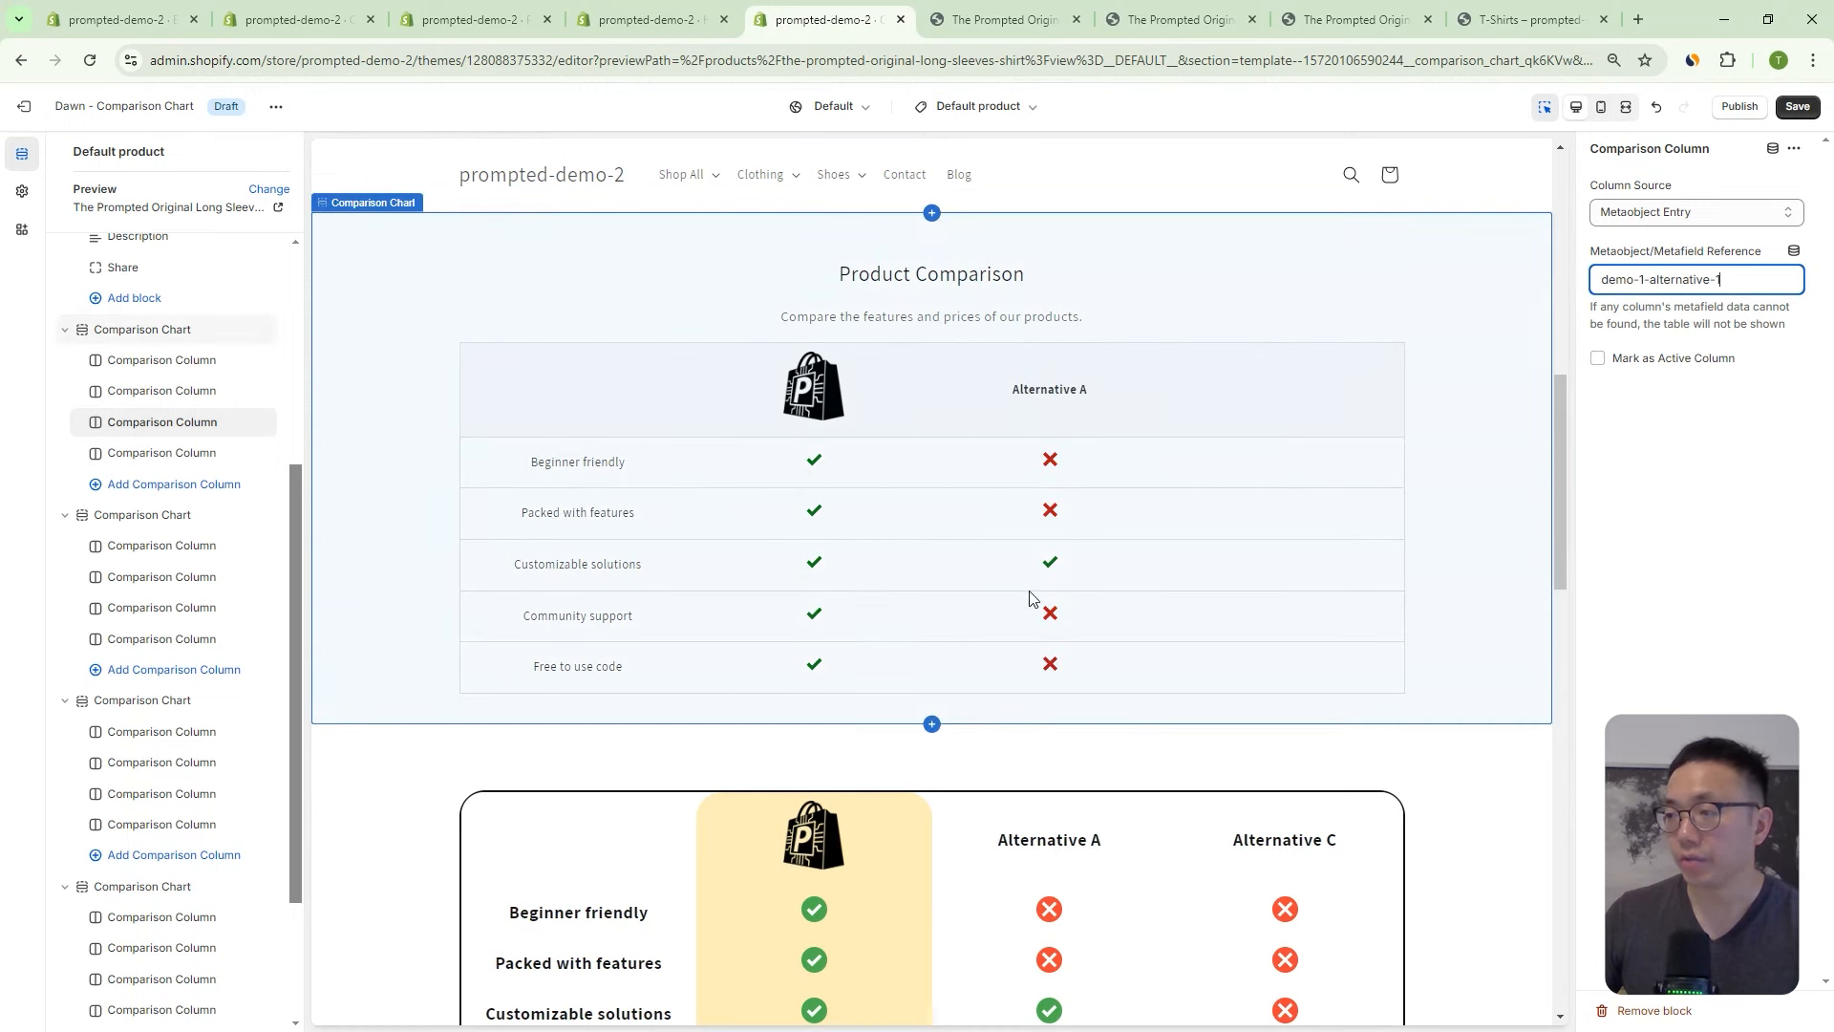
Test the chart's No Symbol Text with [NO]a and restore it to [NO].
left_click(120, 330)
scroll(1688, 460, "down", 5)
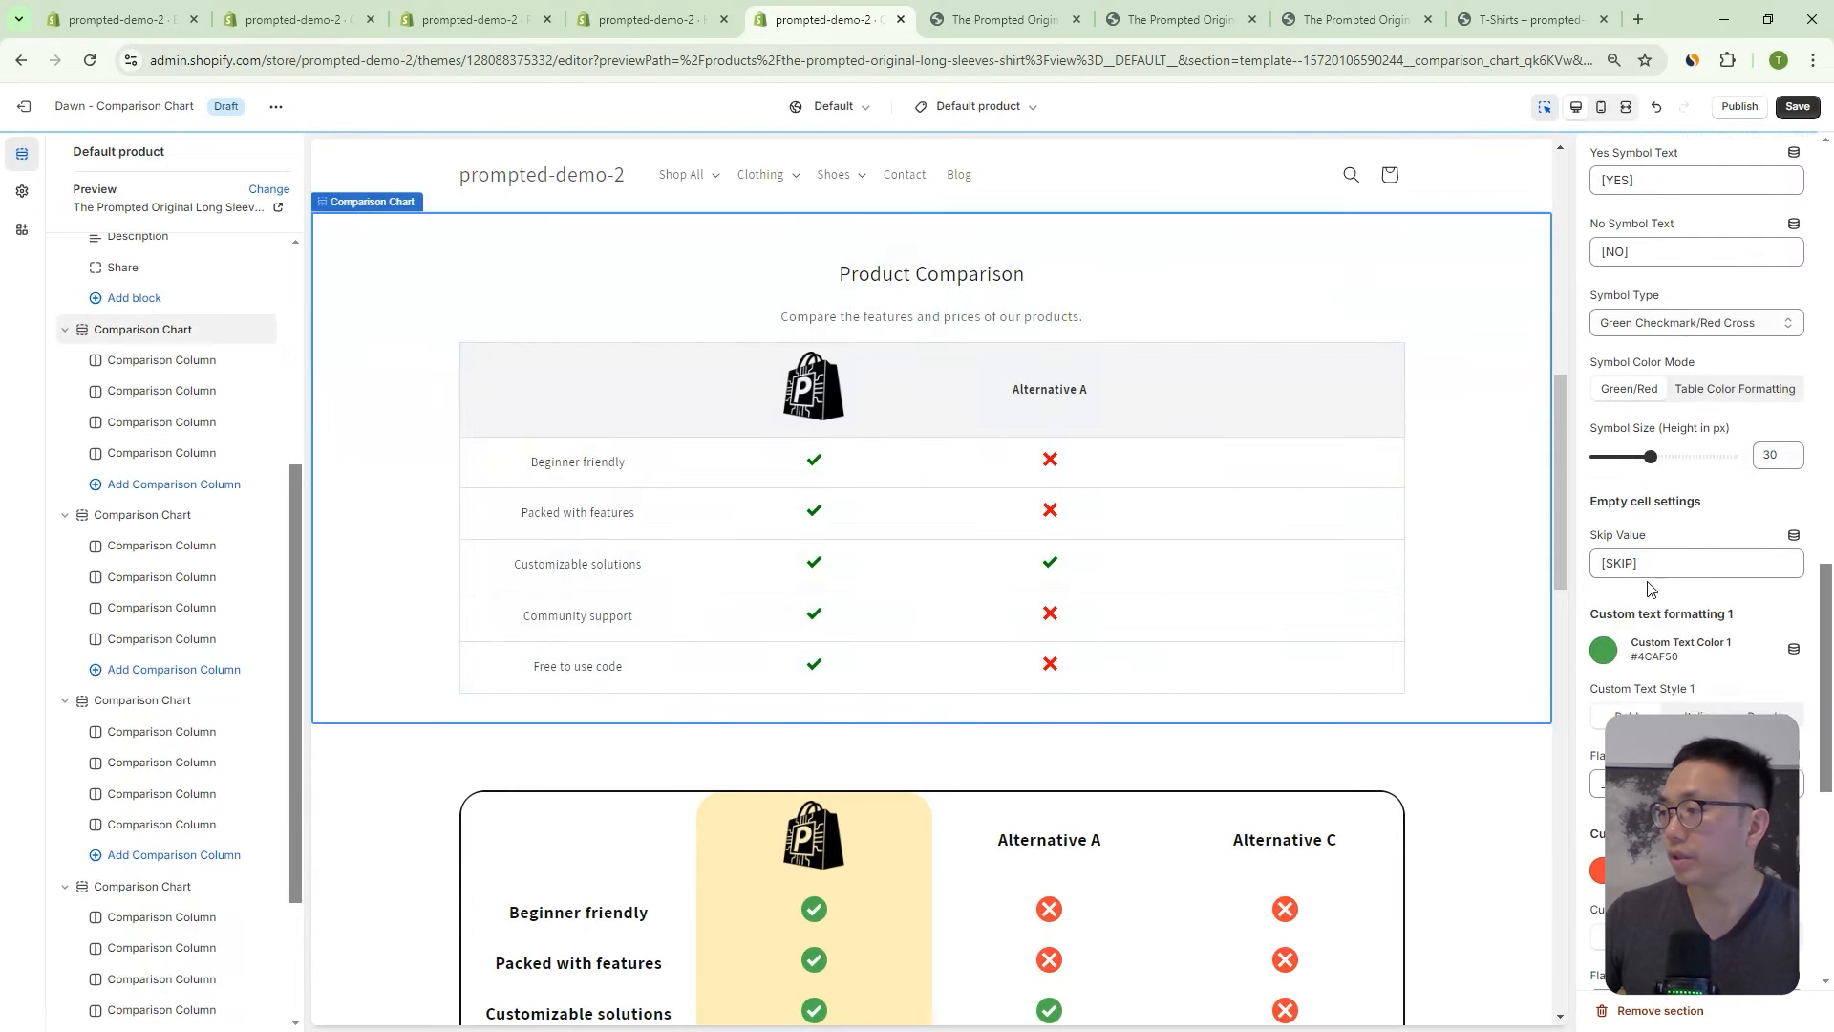
scroll(1639, 334, "down", 1)
scroll(1628, 328, "up", 1)
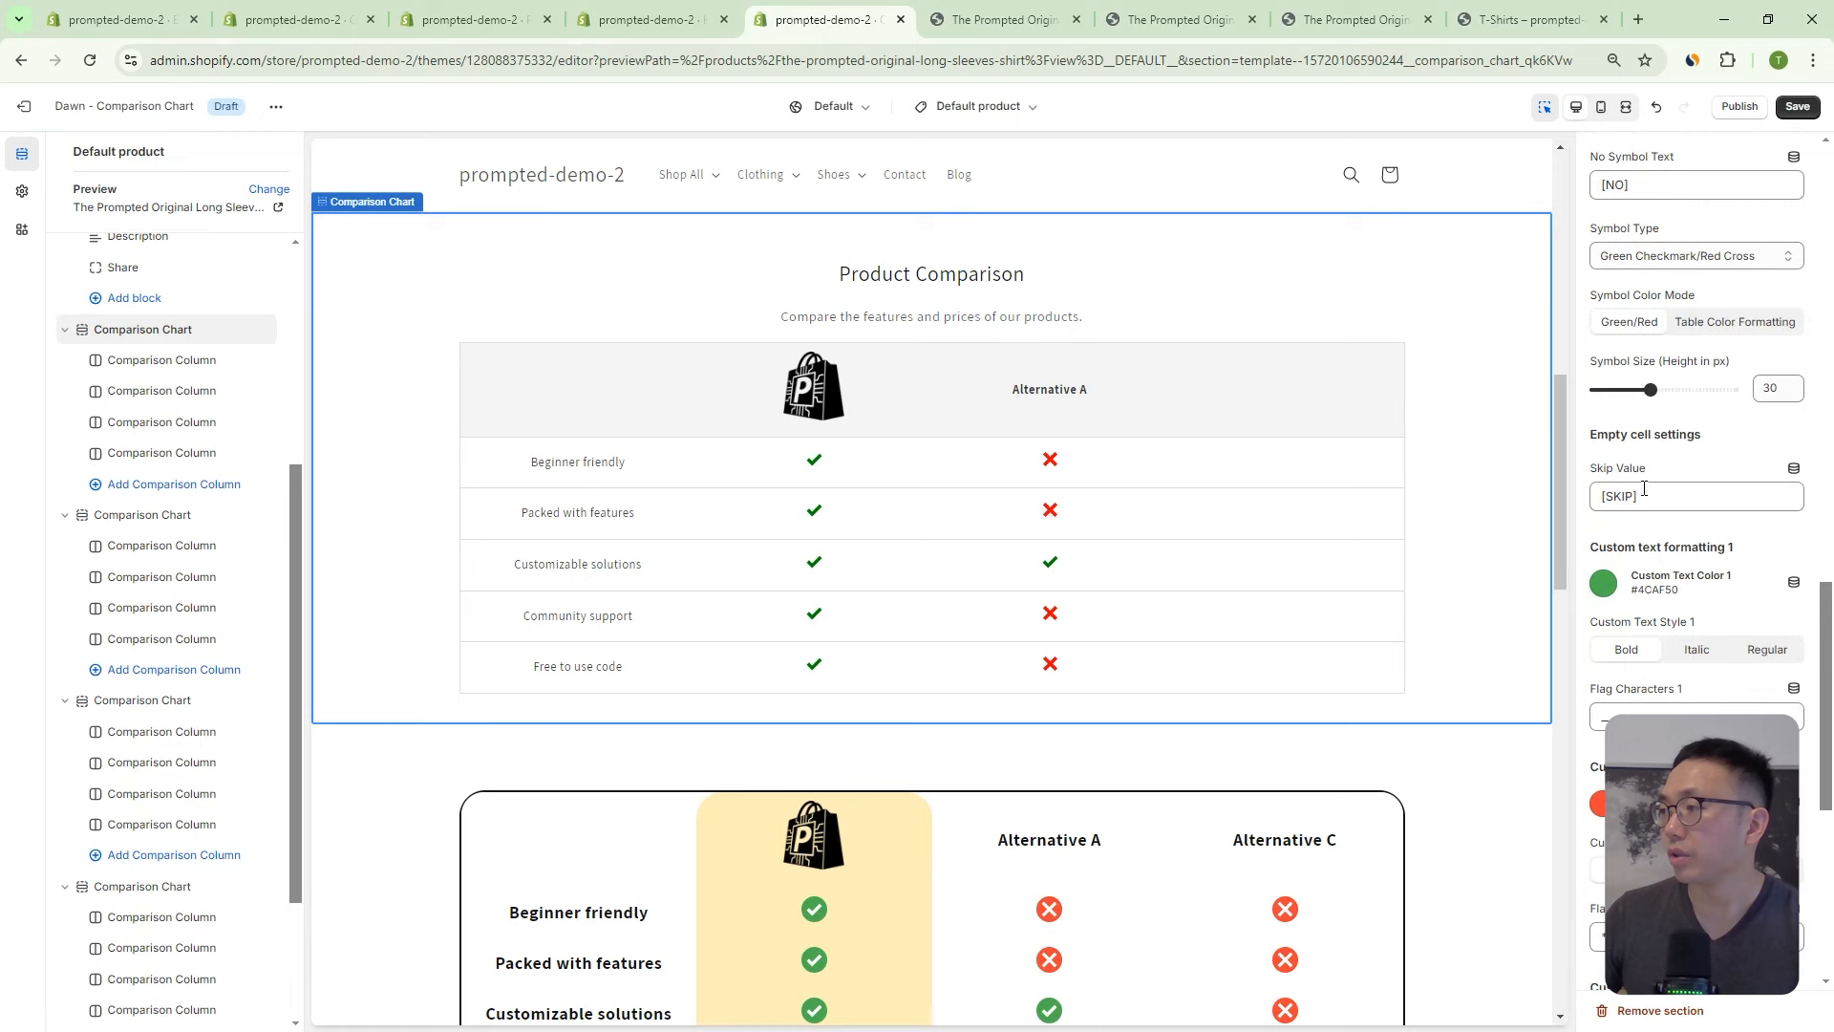
left_click(1685, 191)
left_click(1692, 187)
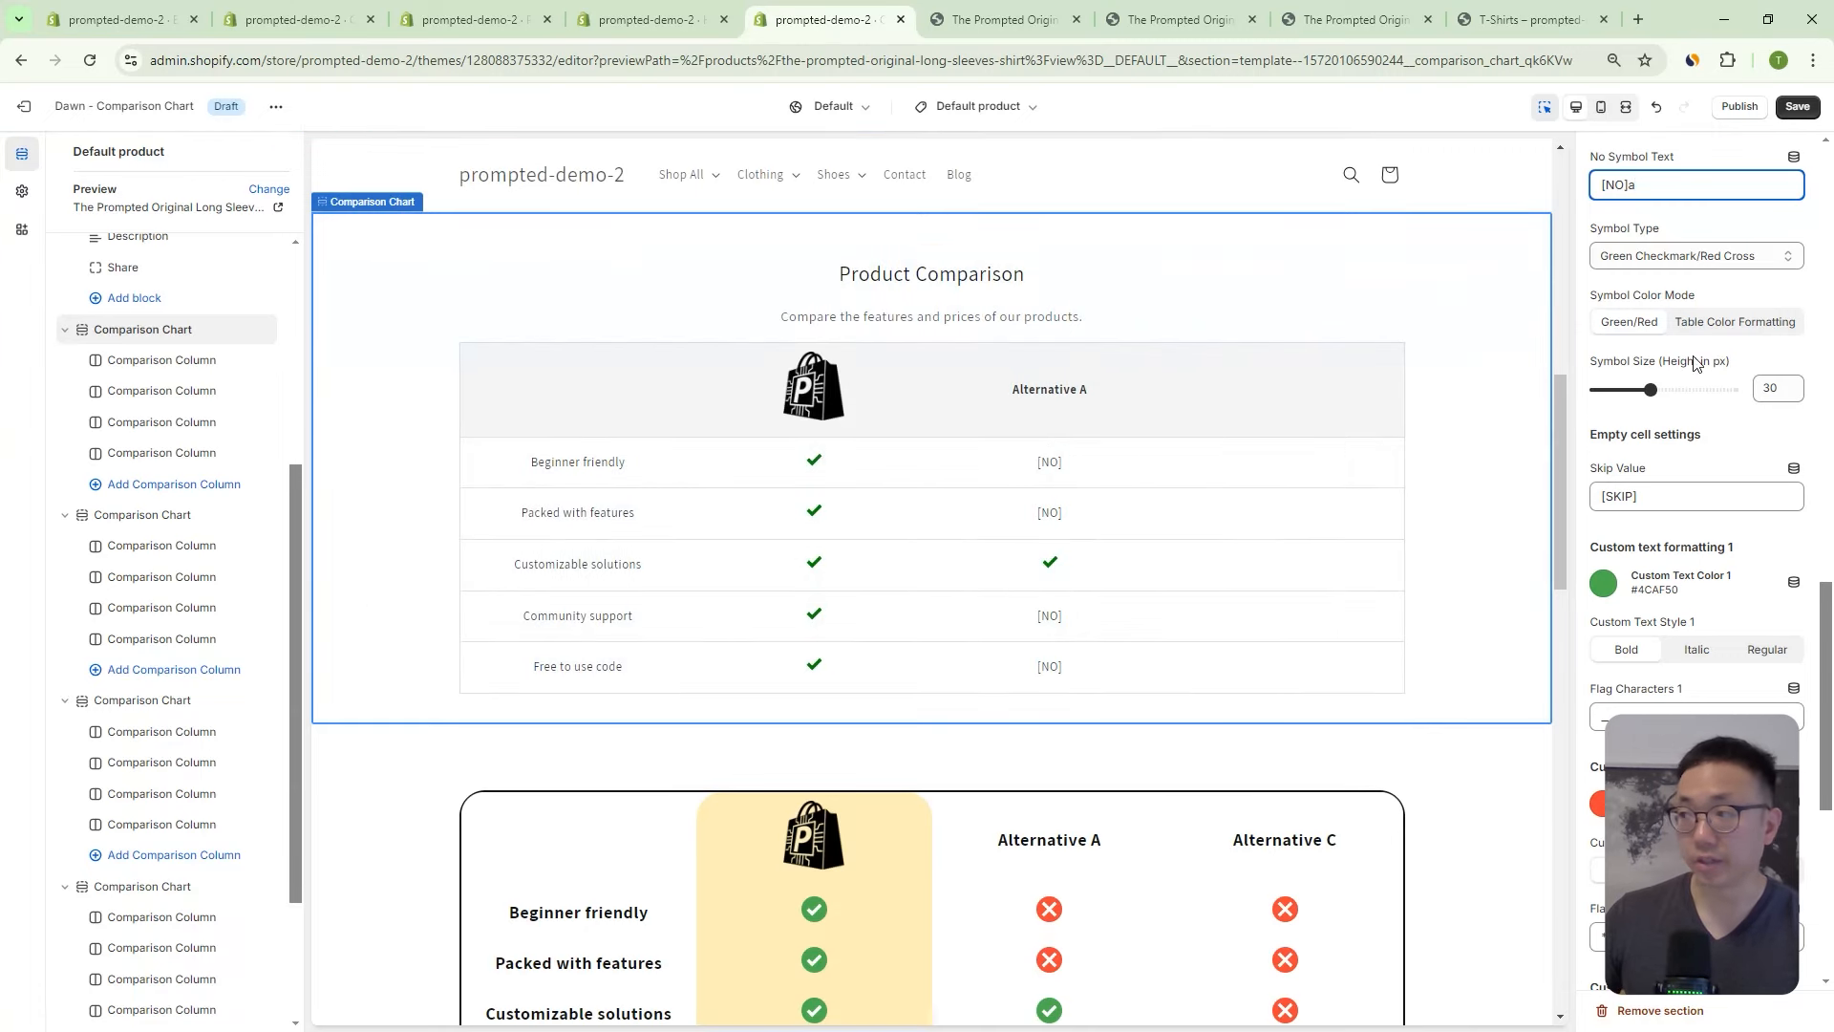
key("BackSpace")
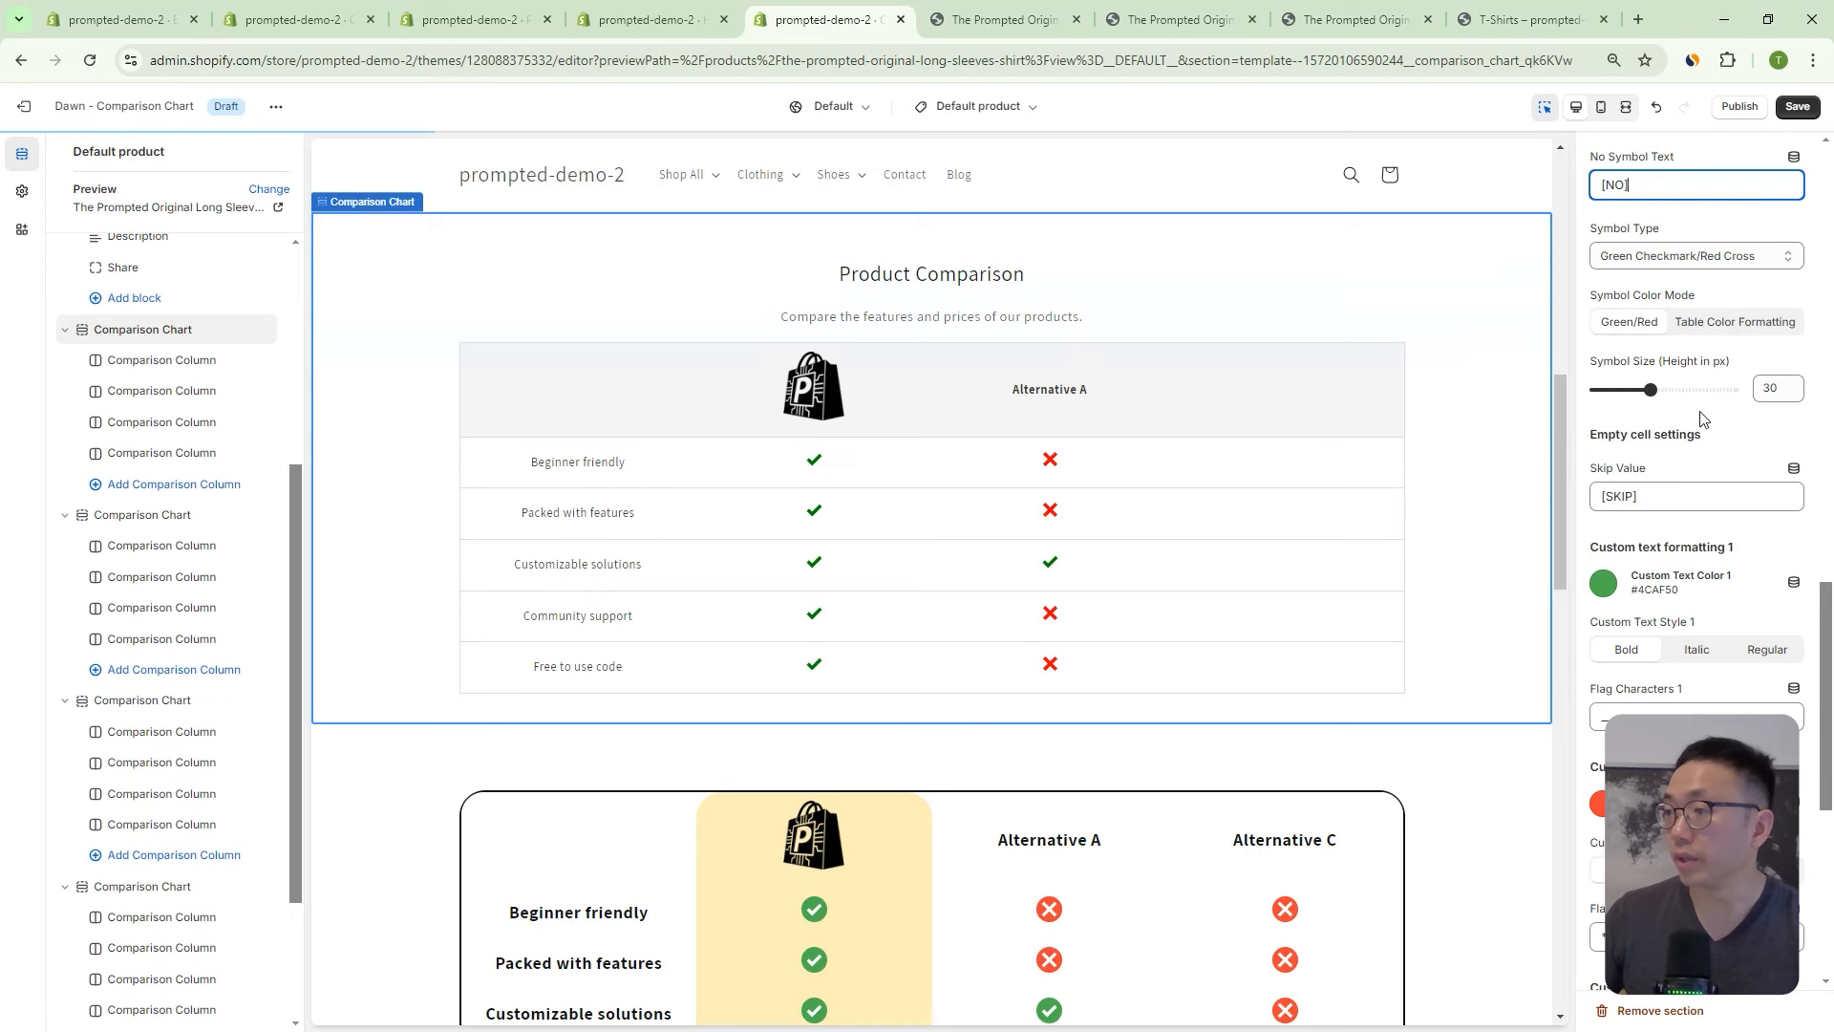
Preview the Inside Circle and Inside Square symbol types on the chart, and return Symbol Type to Green Checkmark/Red Cross.
scroll(1702, 410, "up", 1)
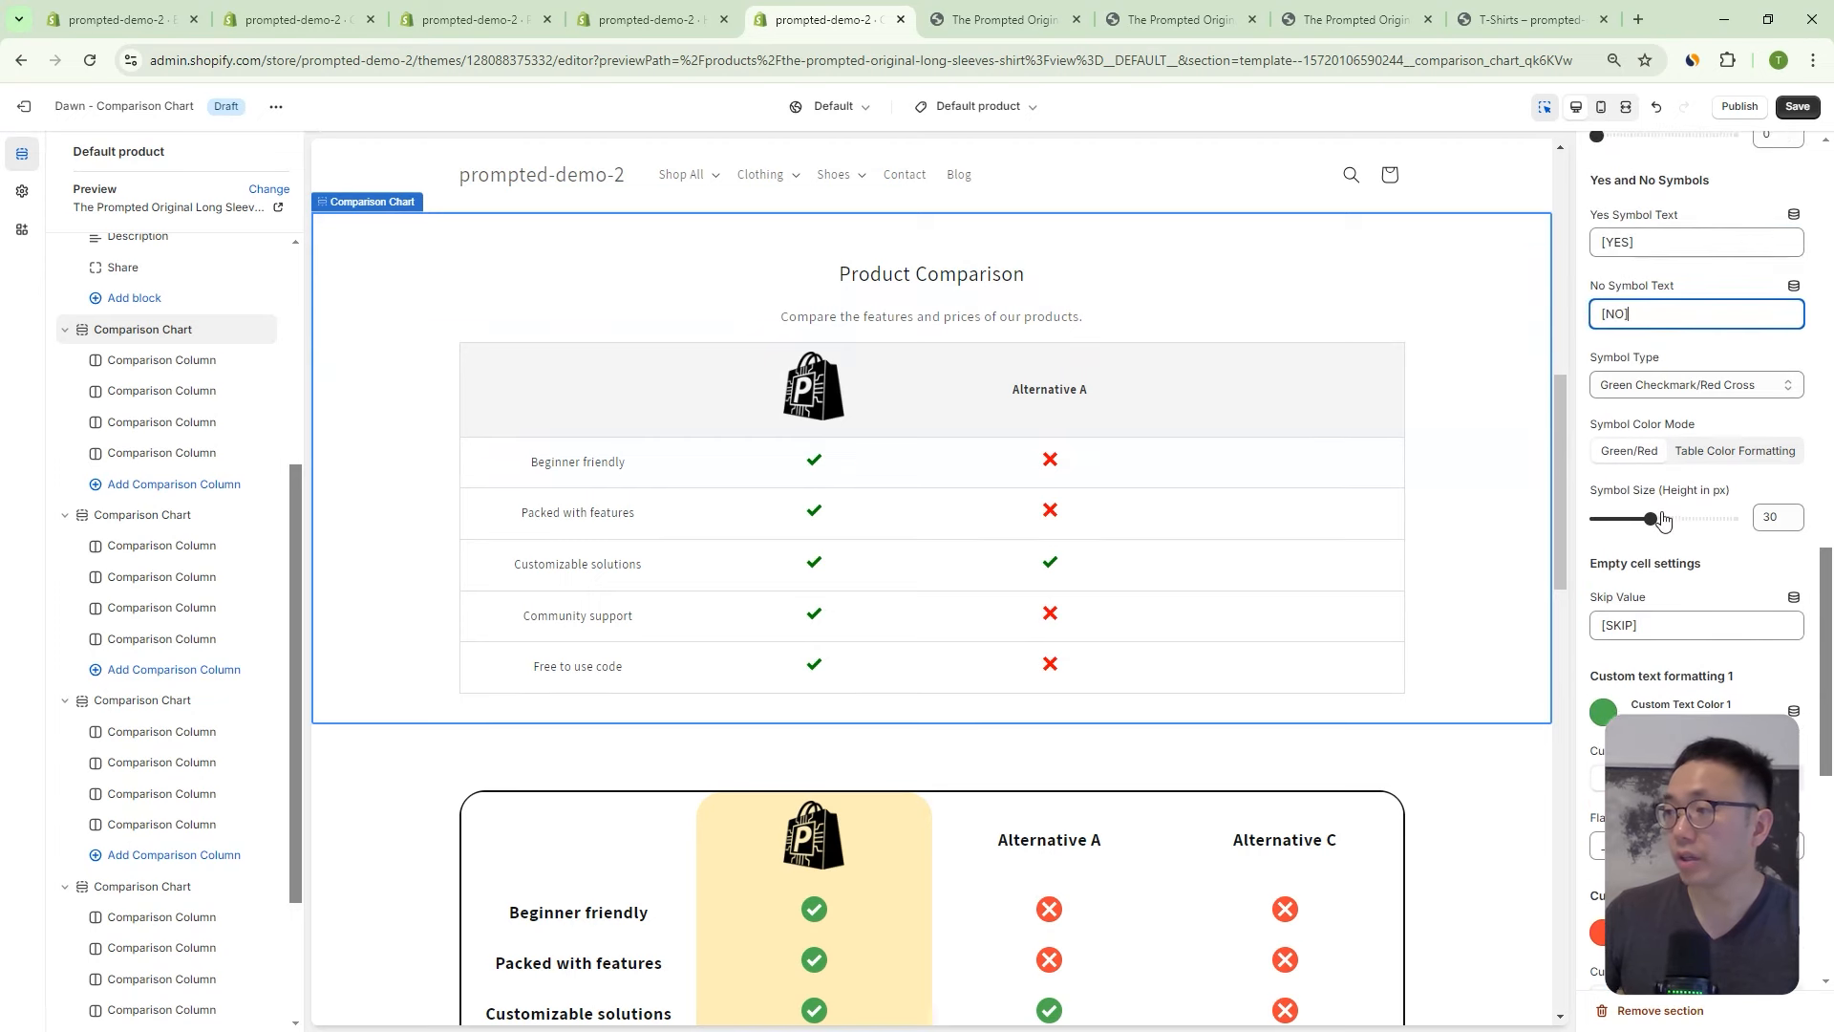
scroll(1662, 516, "up", 1)
left_click(1716, 449)
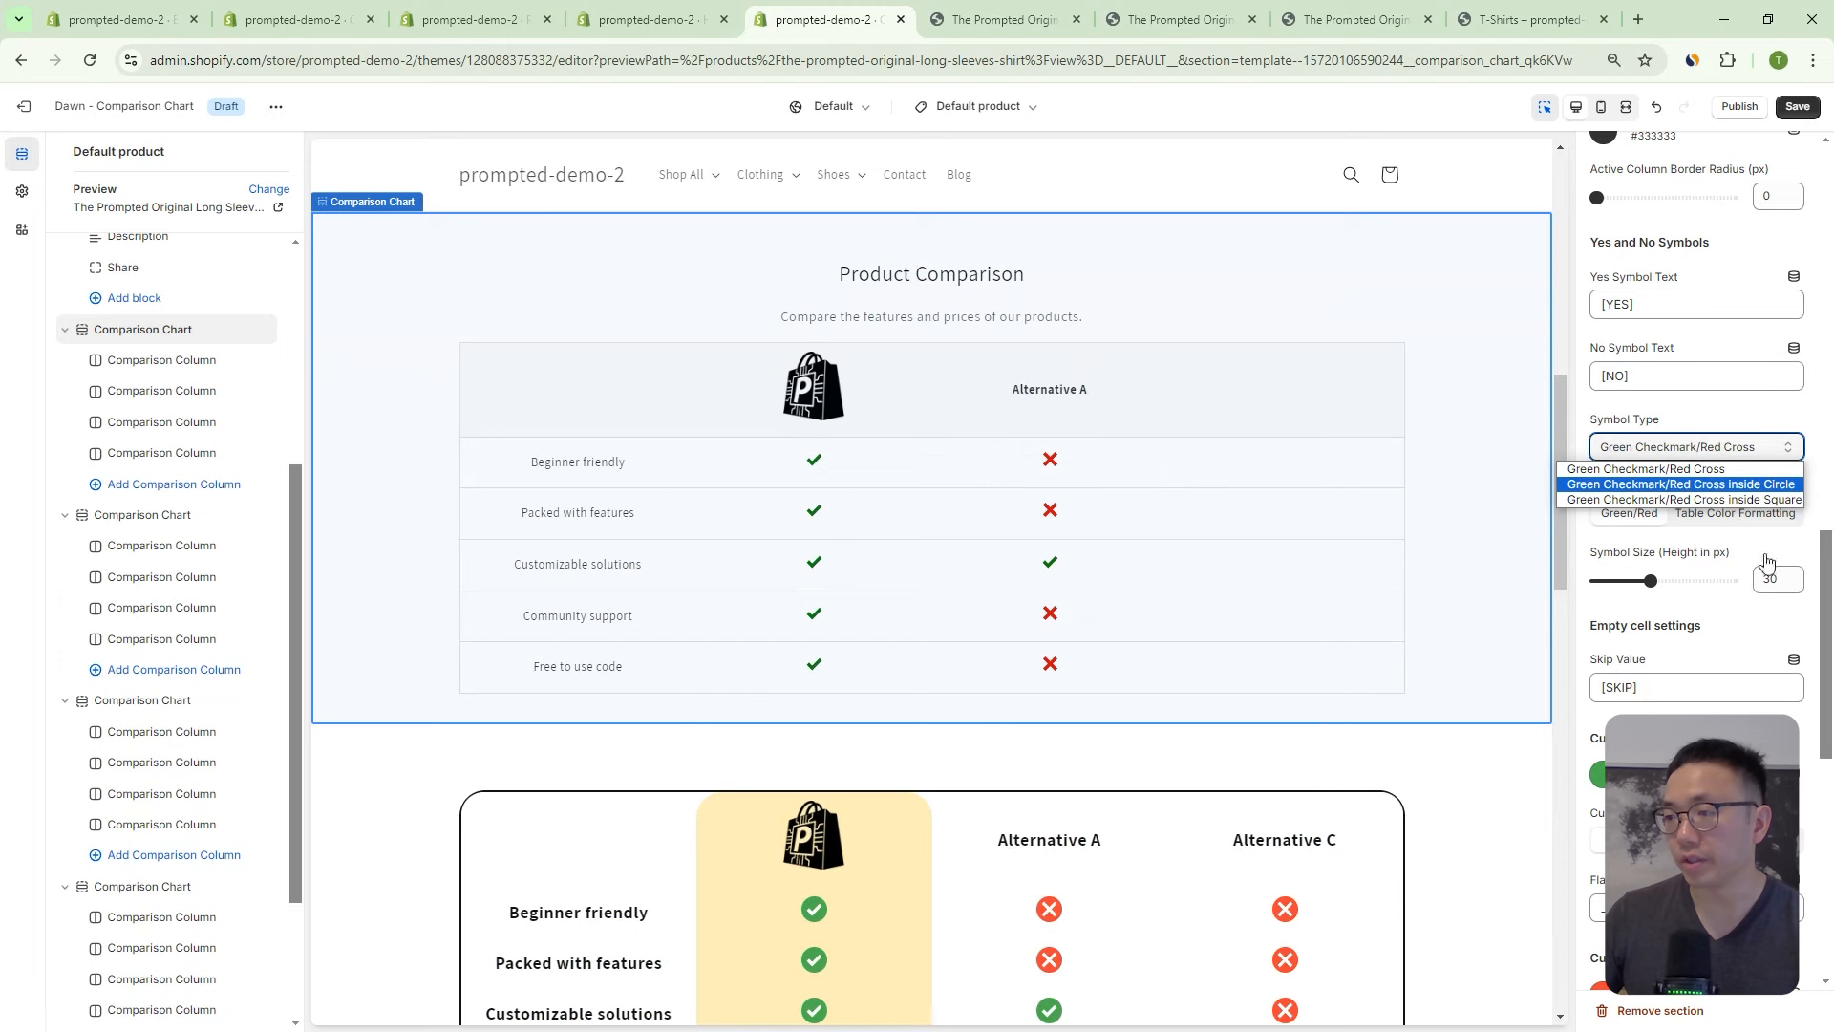
left_click(1624, 484)
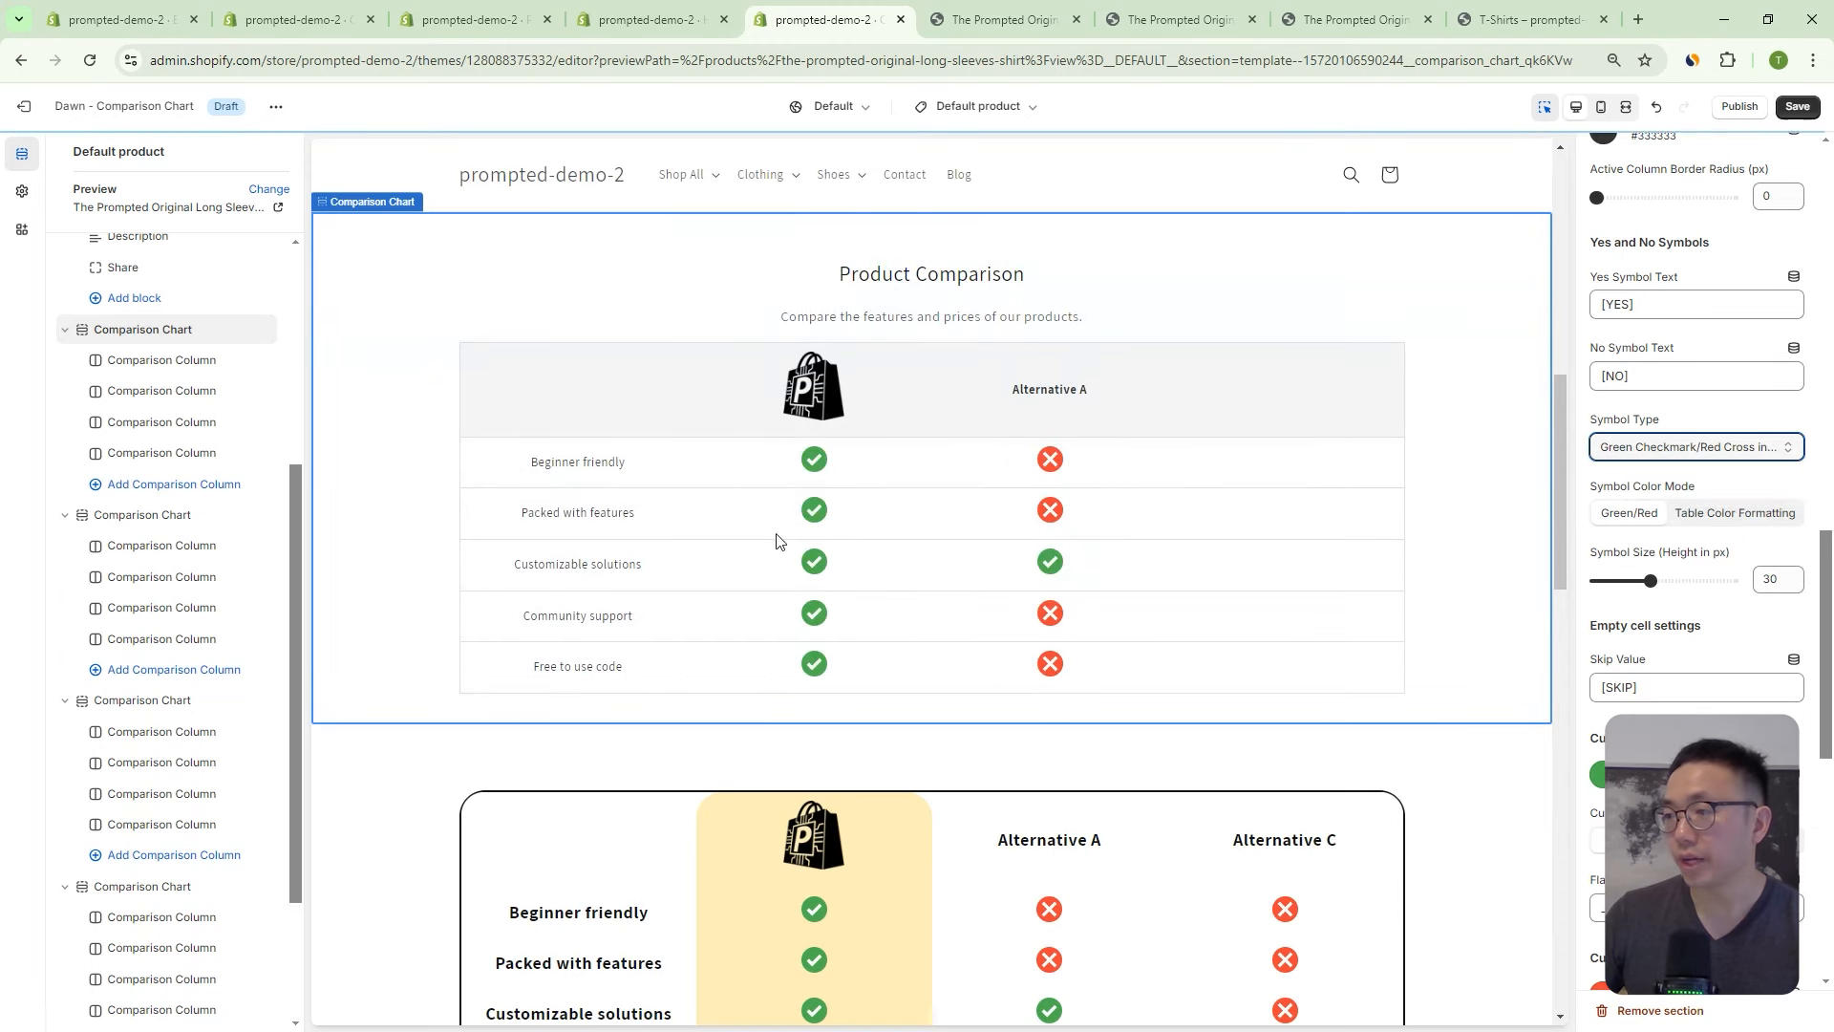
left_click(1631, 447)
left_click(1637, 500)
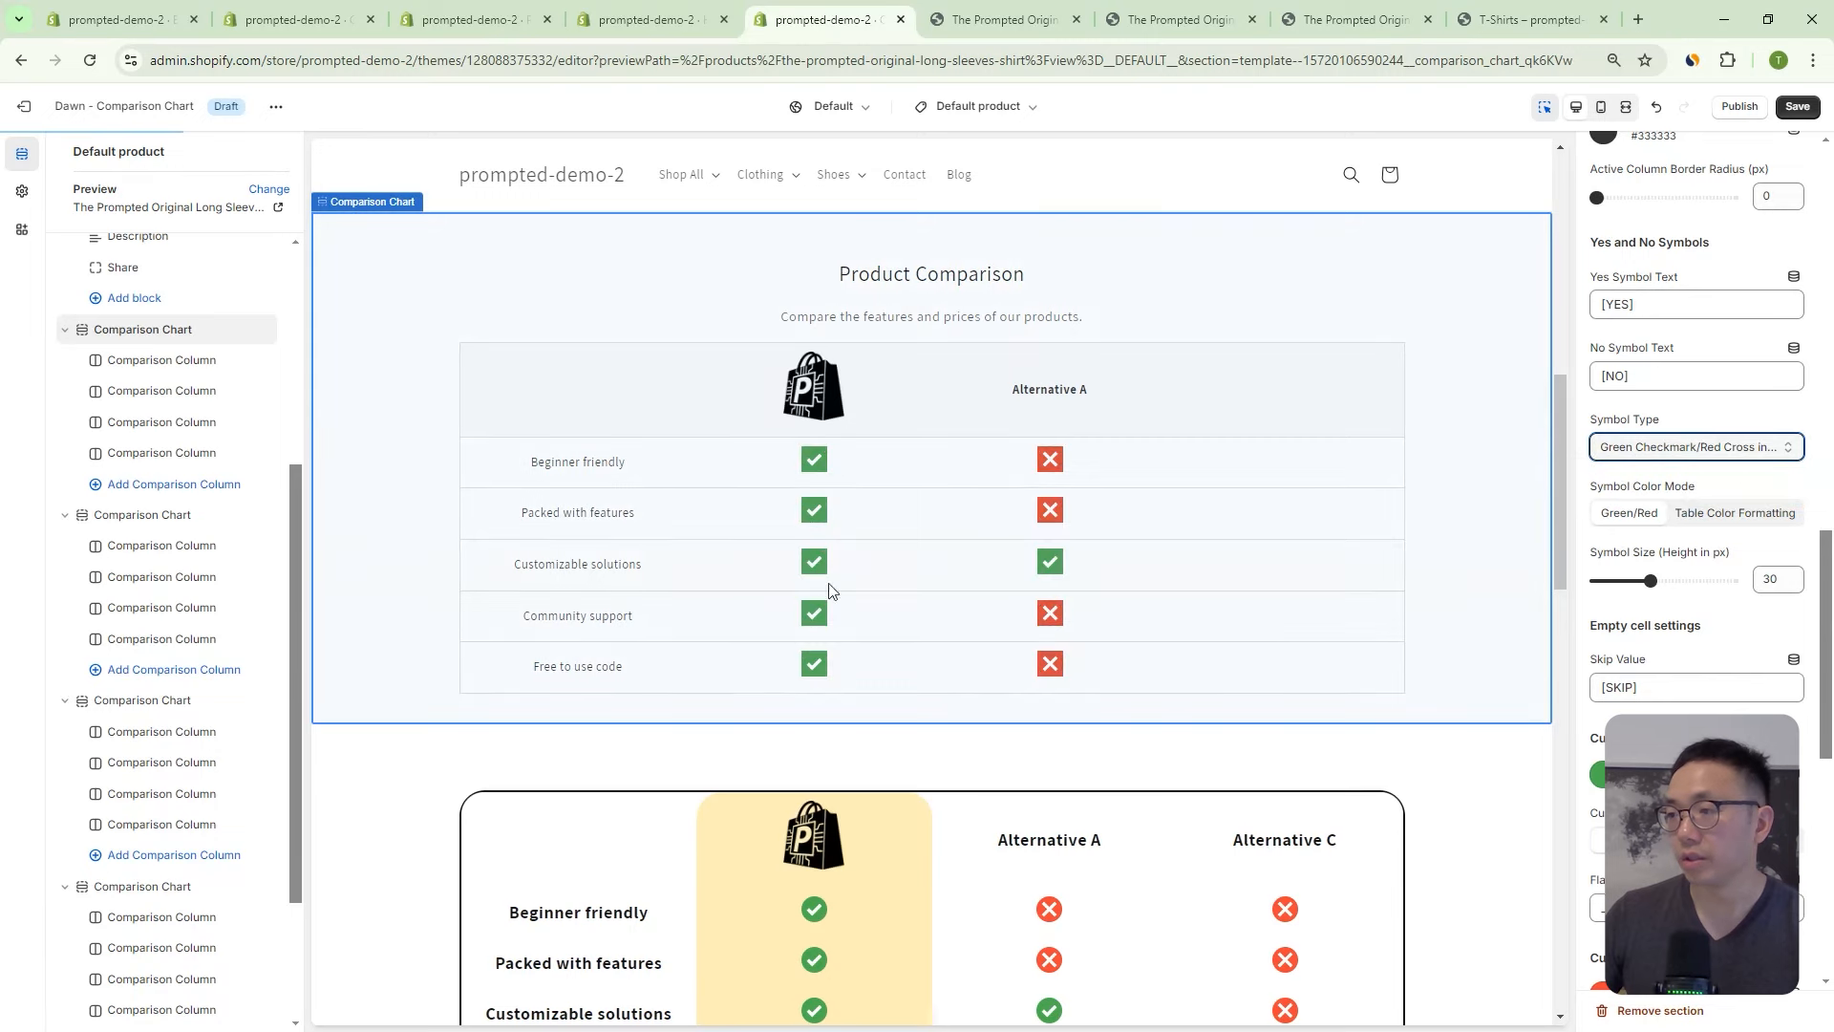
left_click(1667, 447)
left_click(1667, 444)
left_click(1667, 444)
left_click(1645, 469)
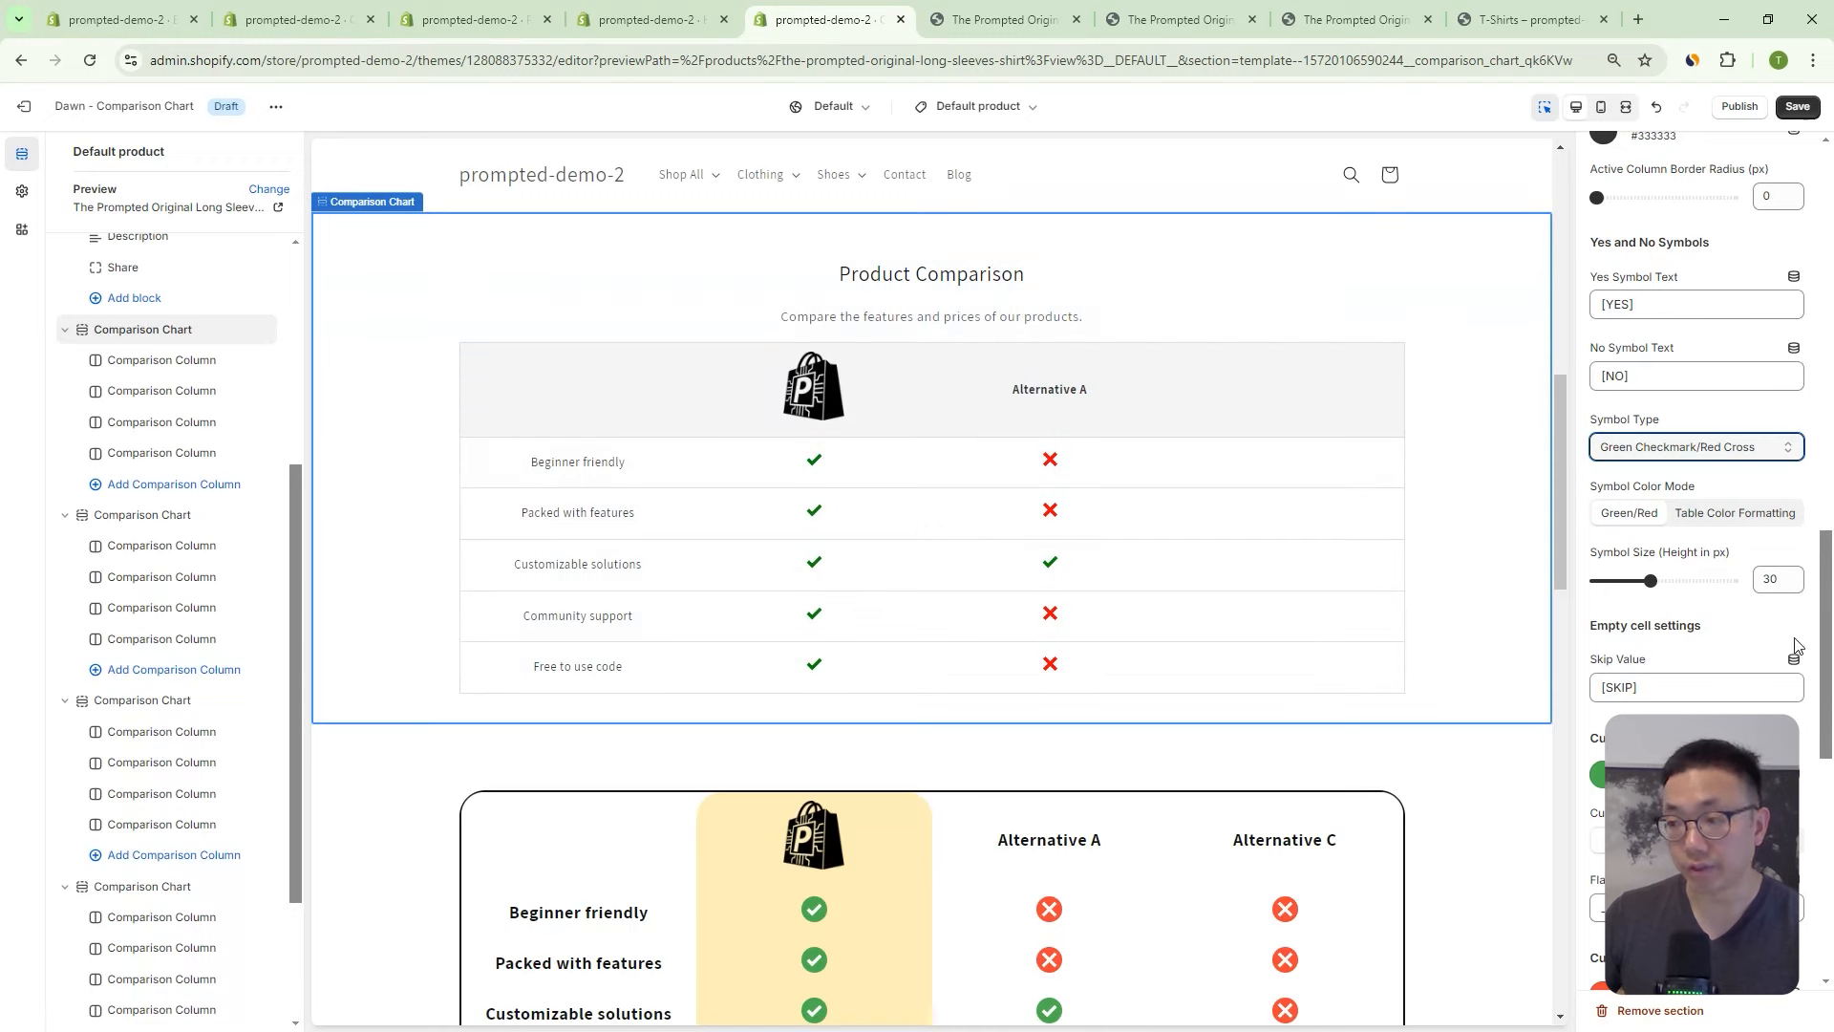
Set the chart's Symbol Color Mode to Table Color Formatting and its Symbol Type to Green Checkmark/Red Cross Inside Circle.
left_click(1763, 516)
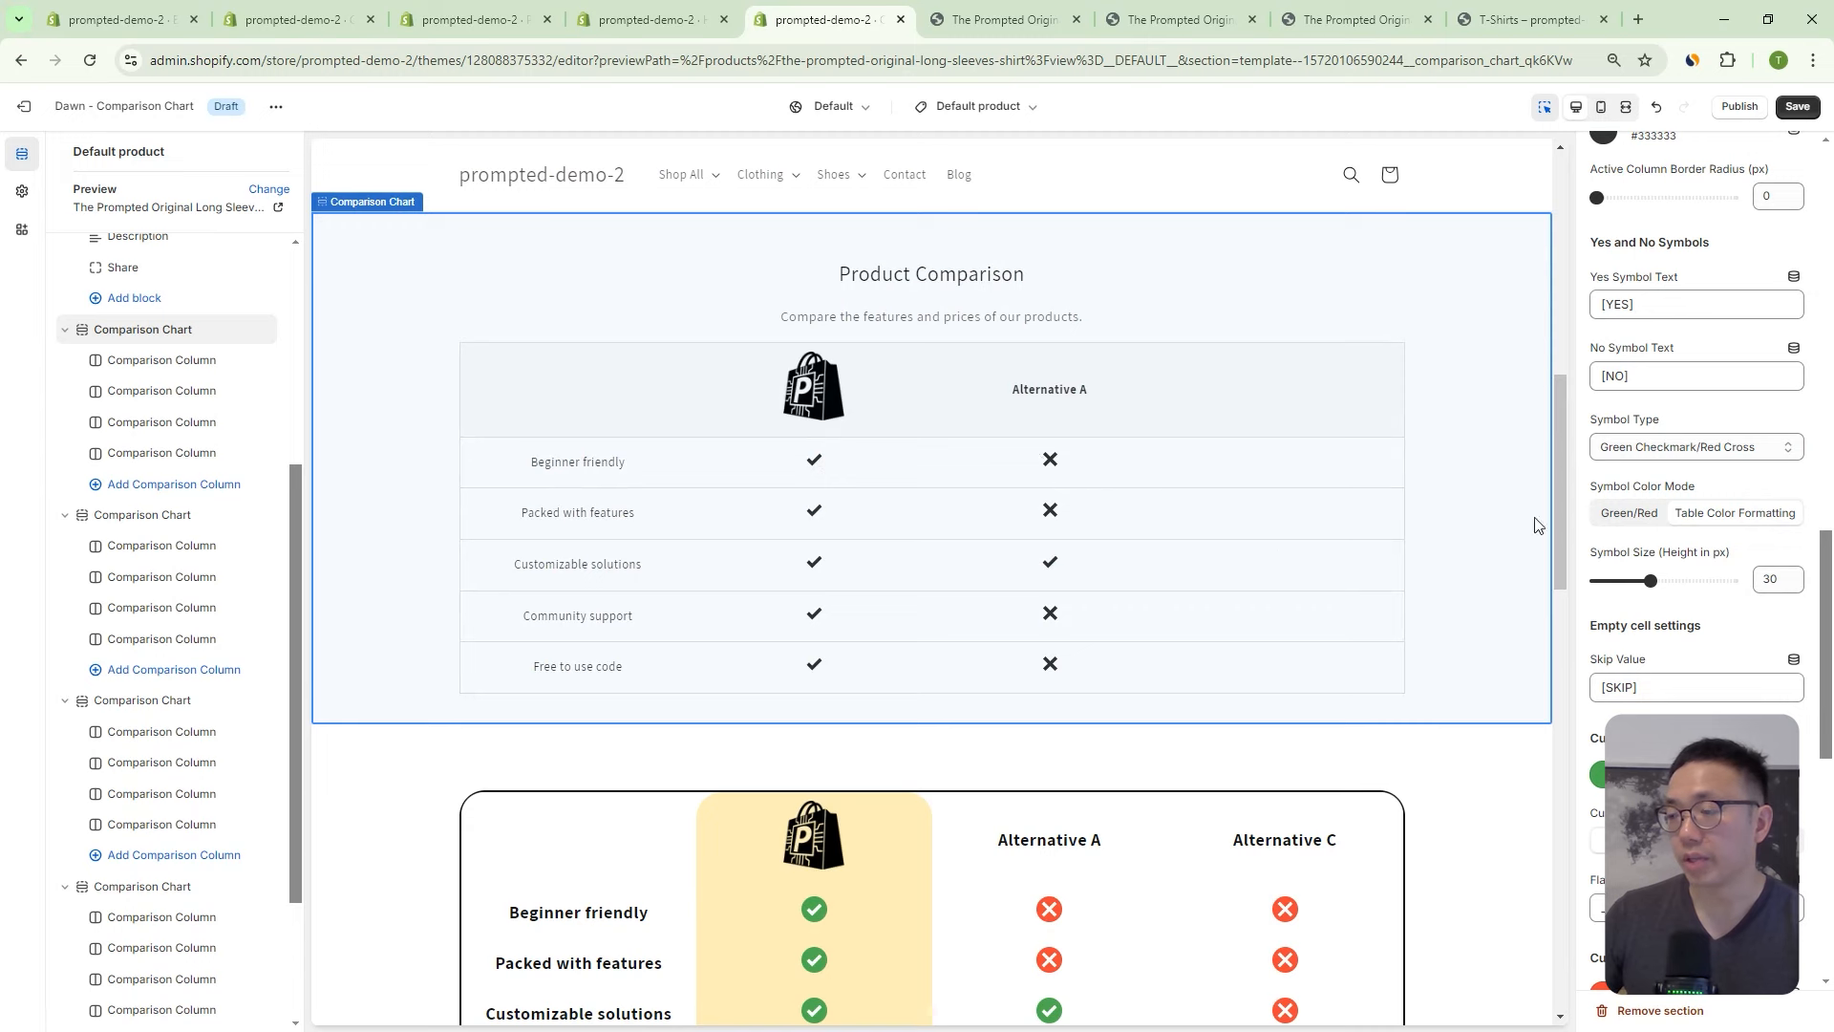
left_click(1689, 448)
left_click(1687, 483)
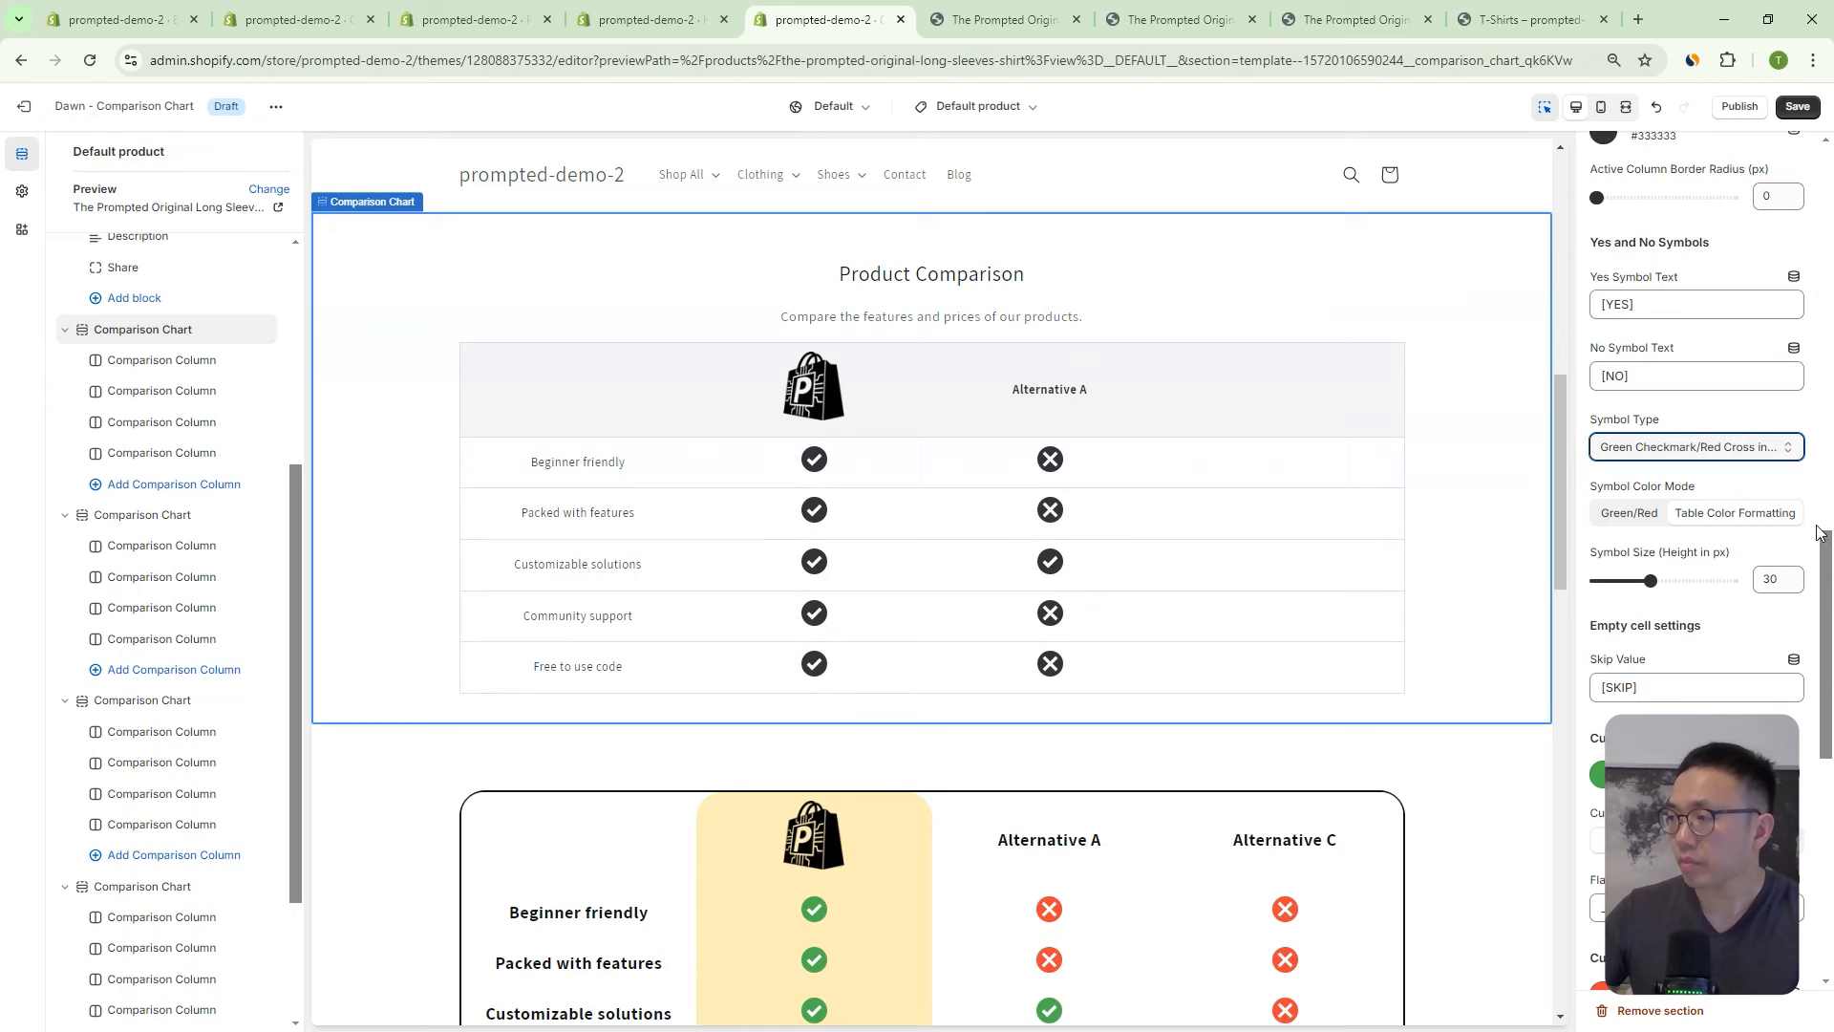
Look through the comparison chart's table, border, active column, and yes/no symbol formatting settings.
scroll(1795, 523, "up", 4)
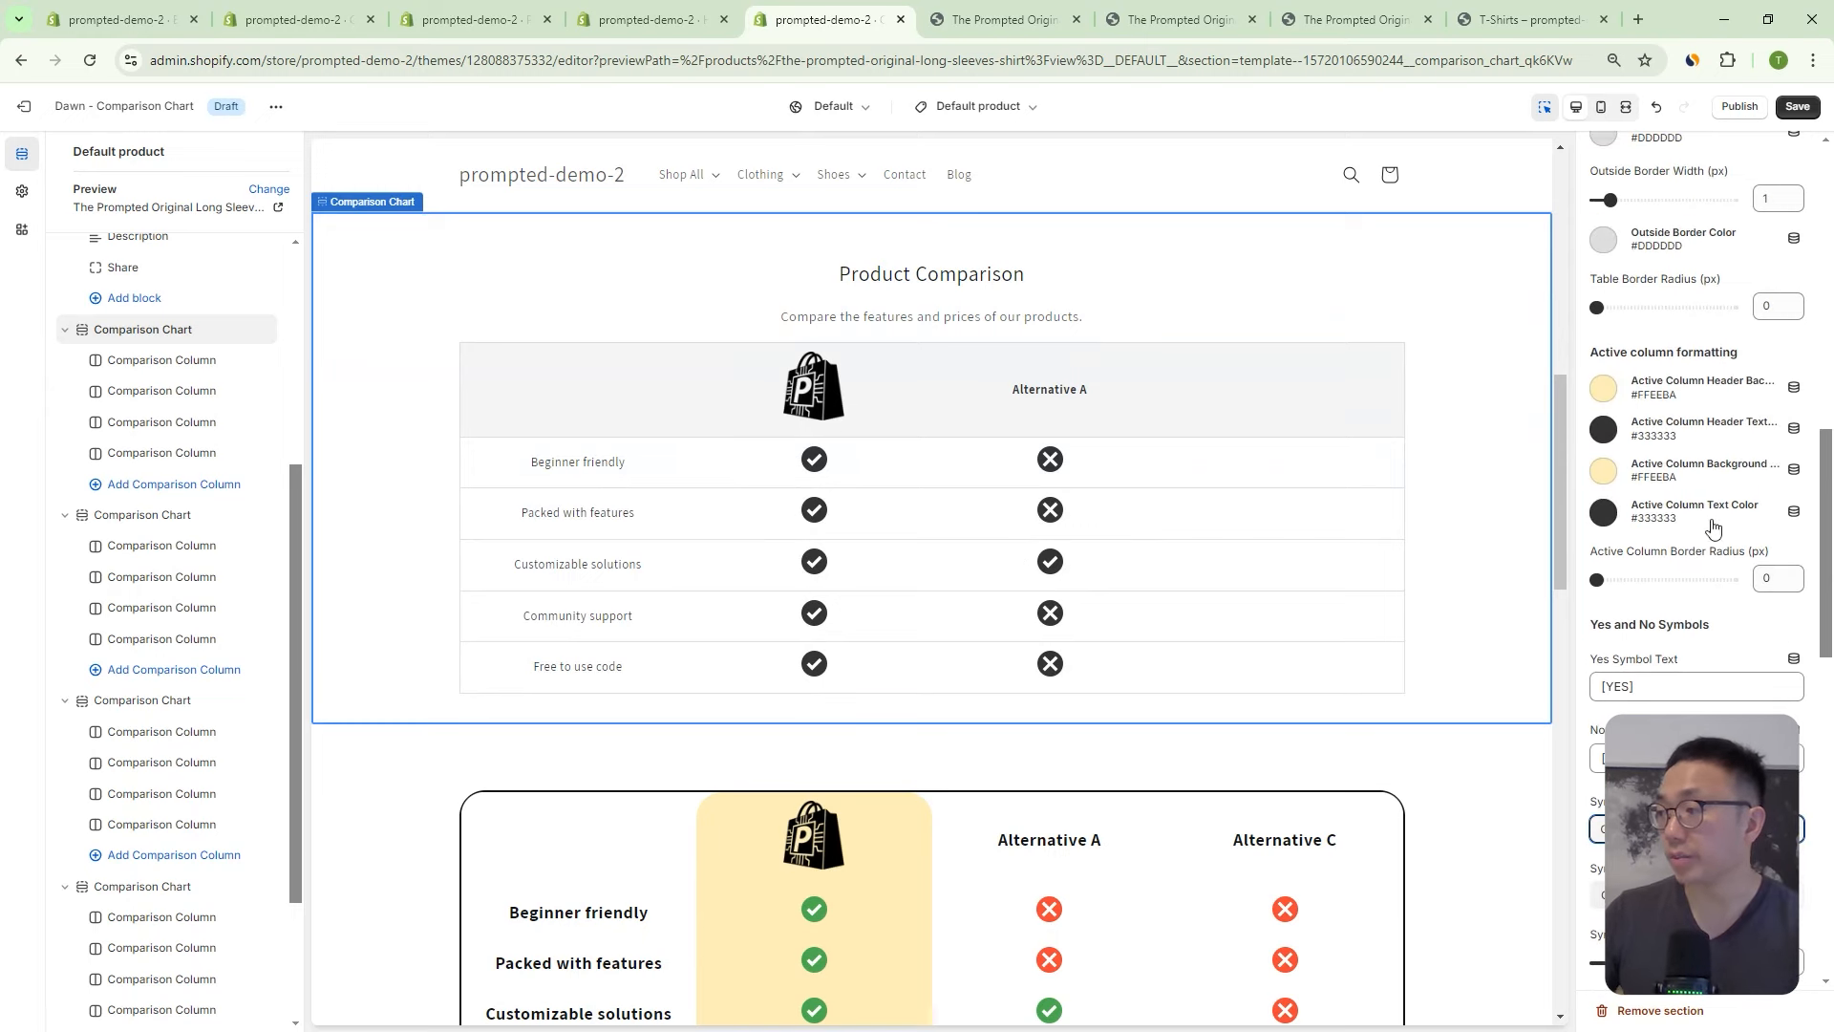
scroll(1709, 454, "up", 1)
scroll(1688, 535, "up", 1)
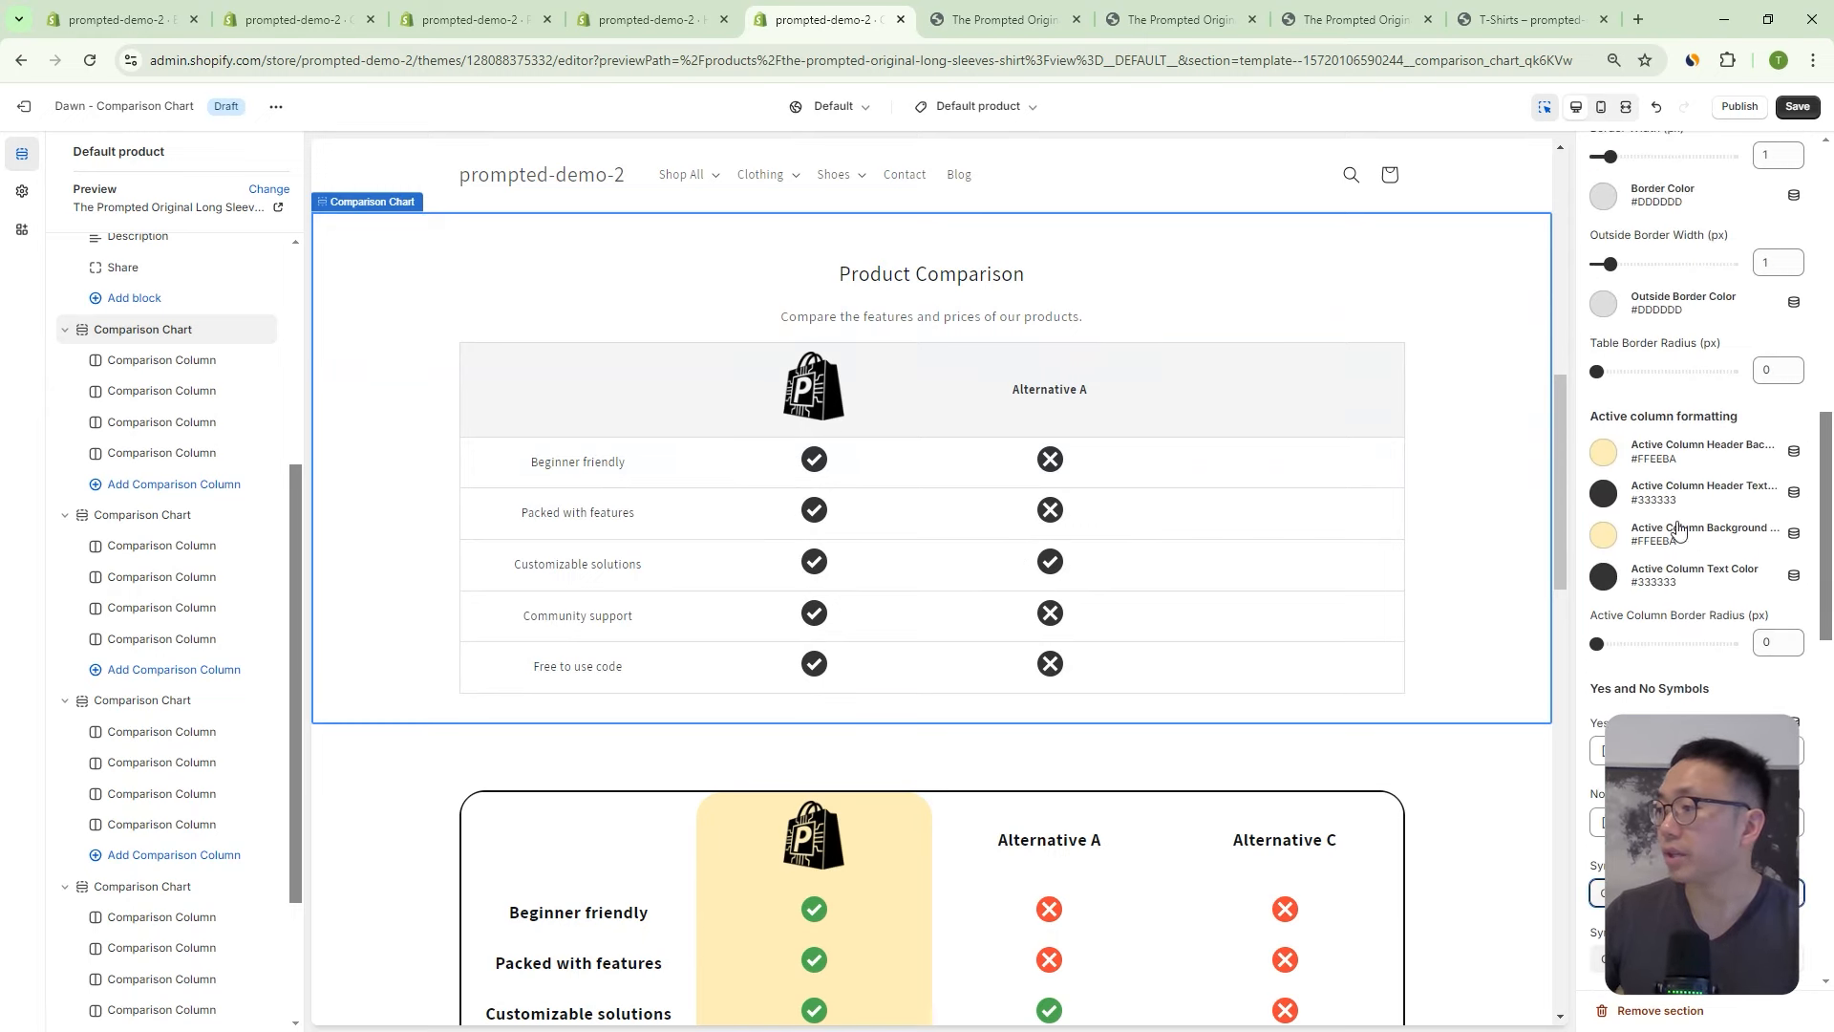
scroll(1705, 474, "up", 3)
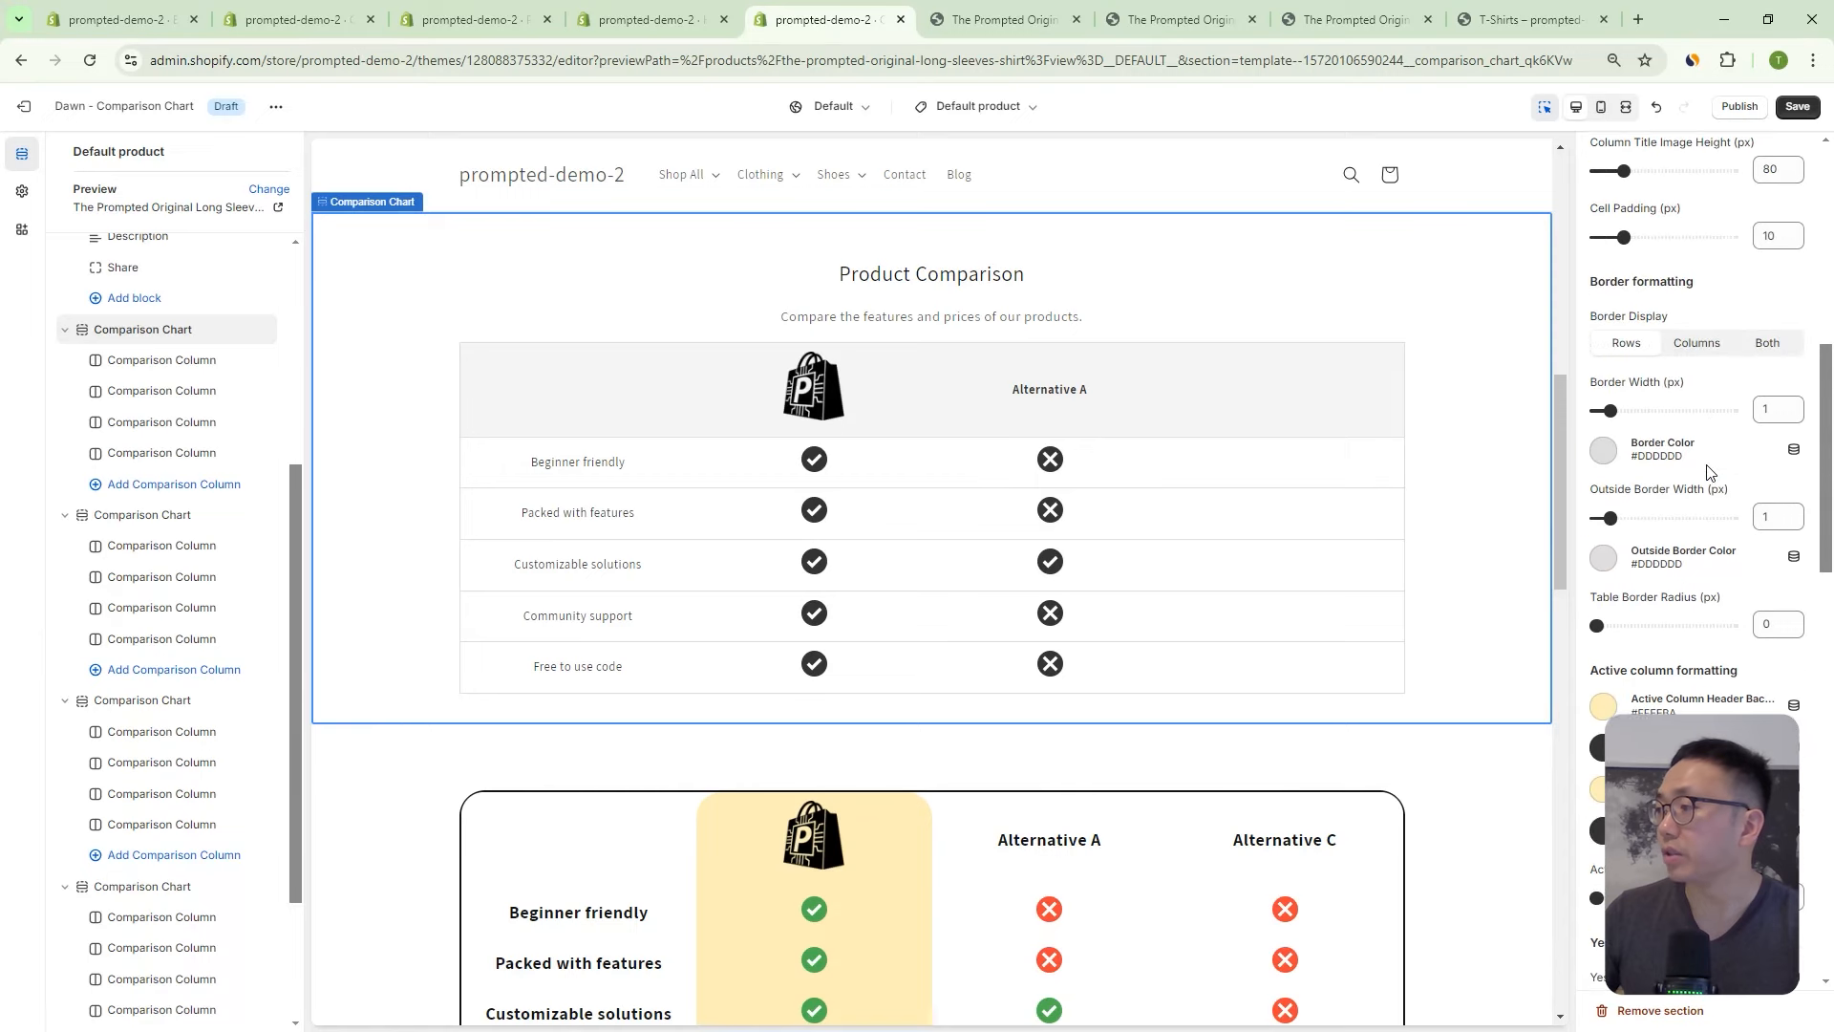
scroll(1710, 471, "up", 5)
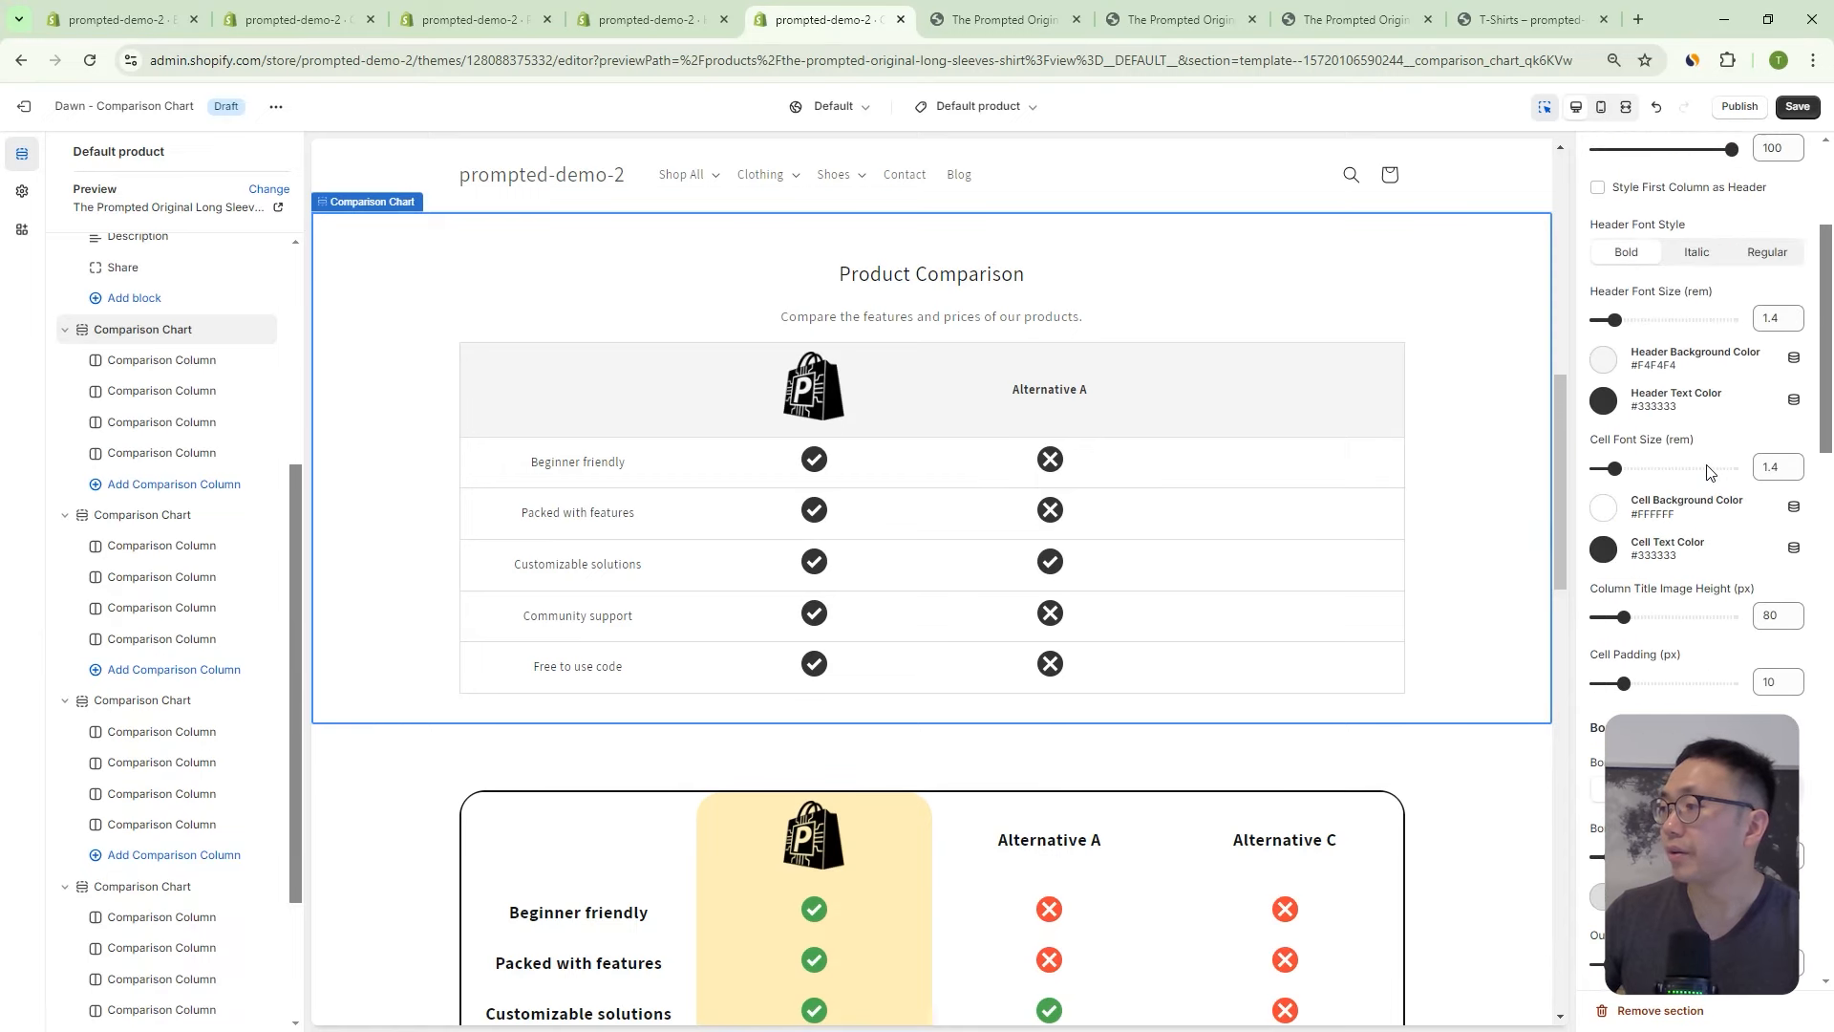
scroll(1715, 363, "up", 2)
left_click_drag(1590, 278, 1699, 288)
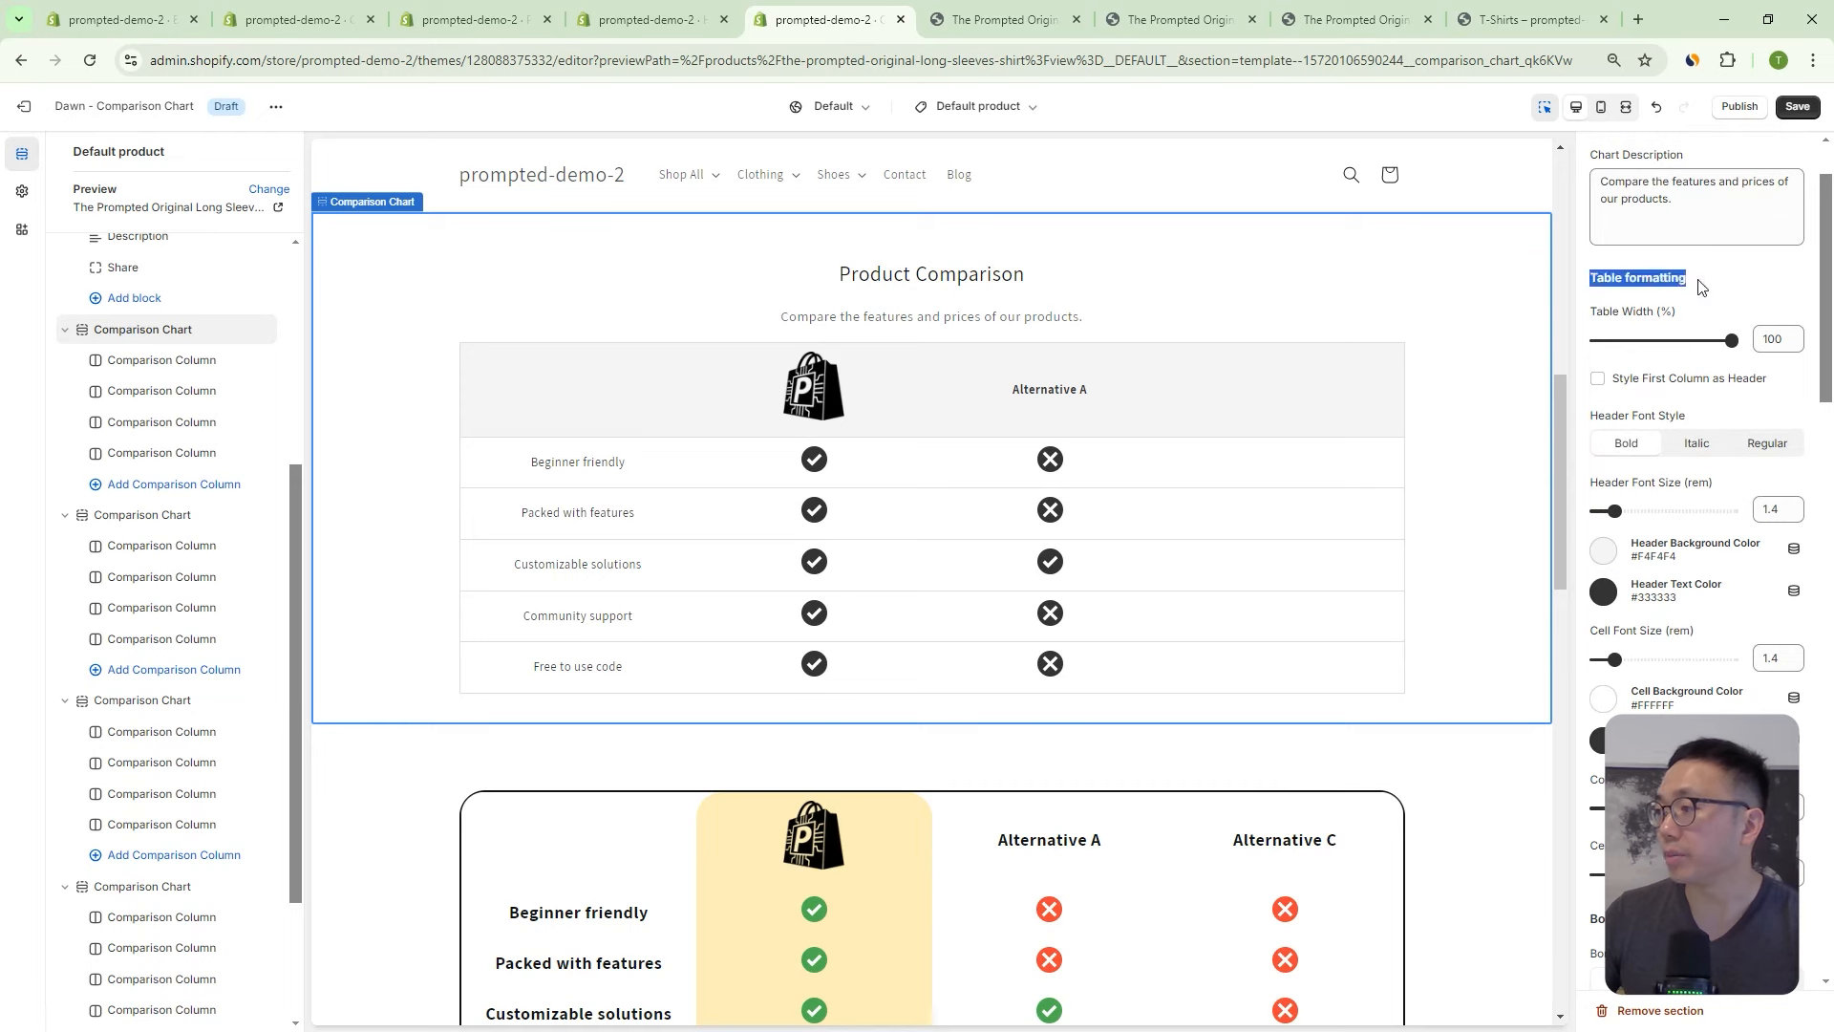
left_click(1616, 279)
scroll(1612, 229, "down", 1)
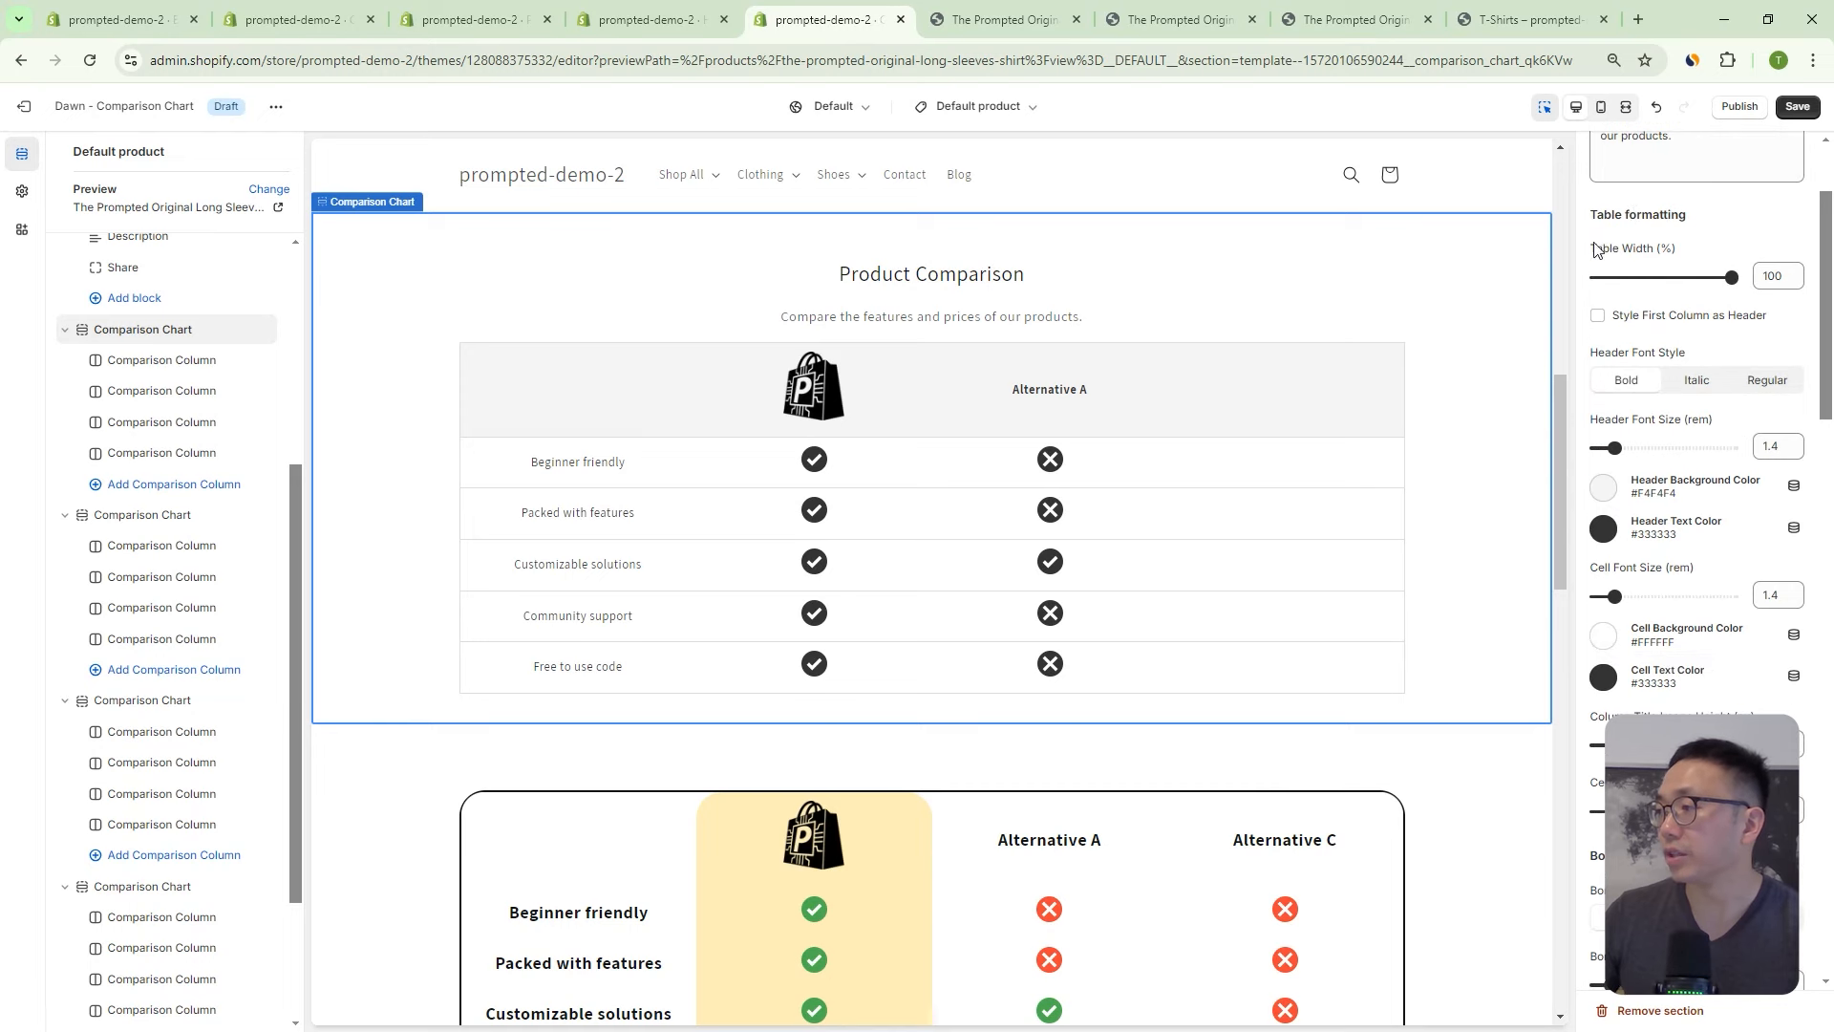
scroll(1594, 249, "down", 3)
scroll(1641, 414, "up", 3)
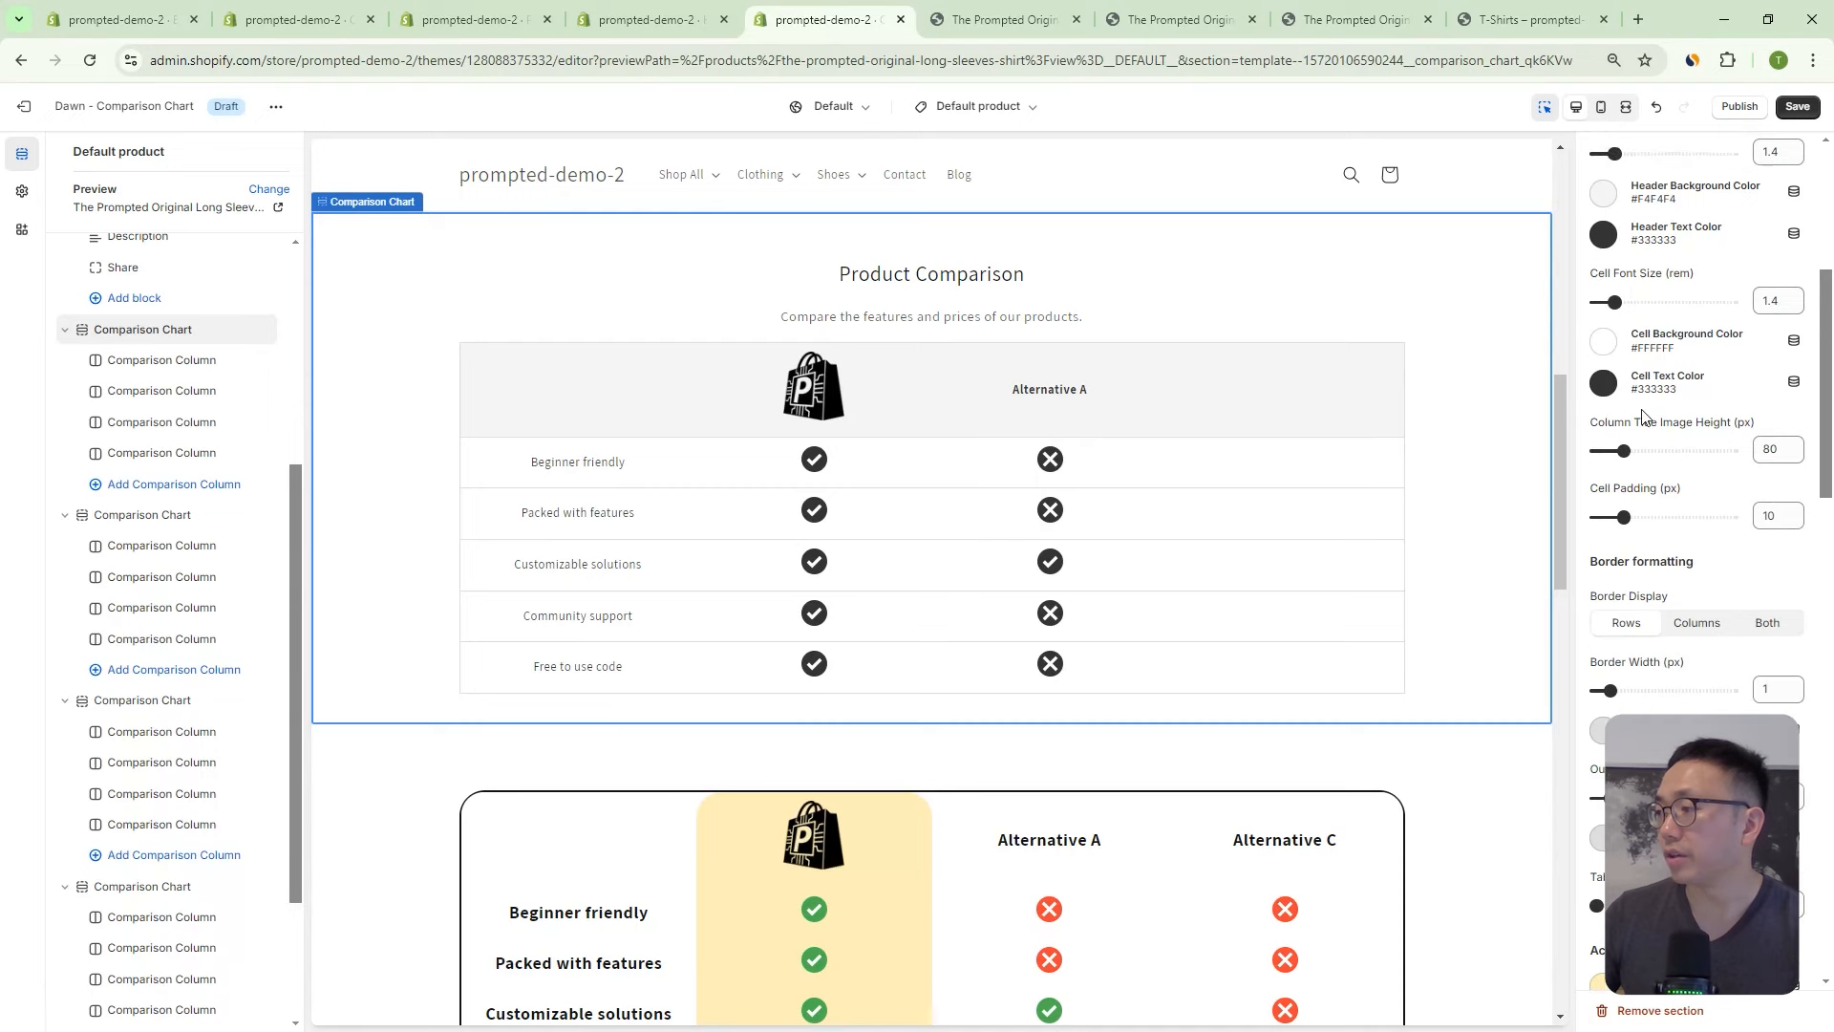
scroll(1636, 578, "down", 1)
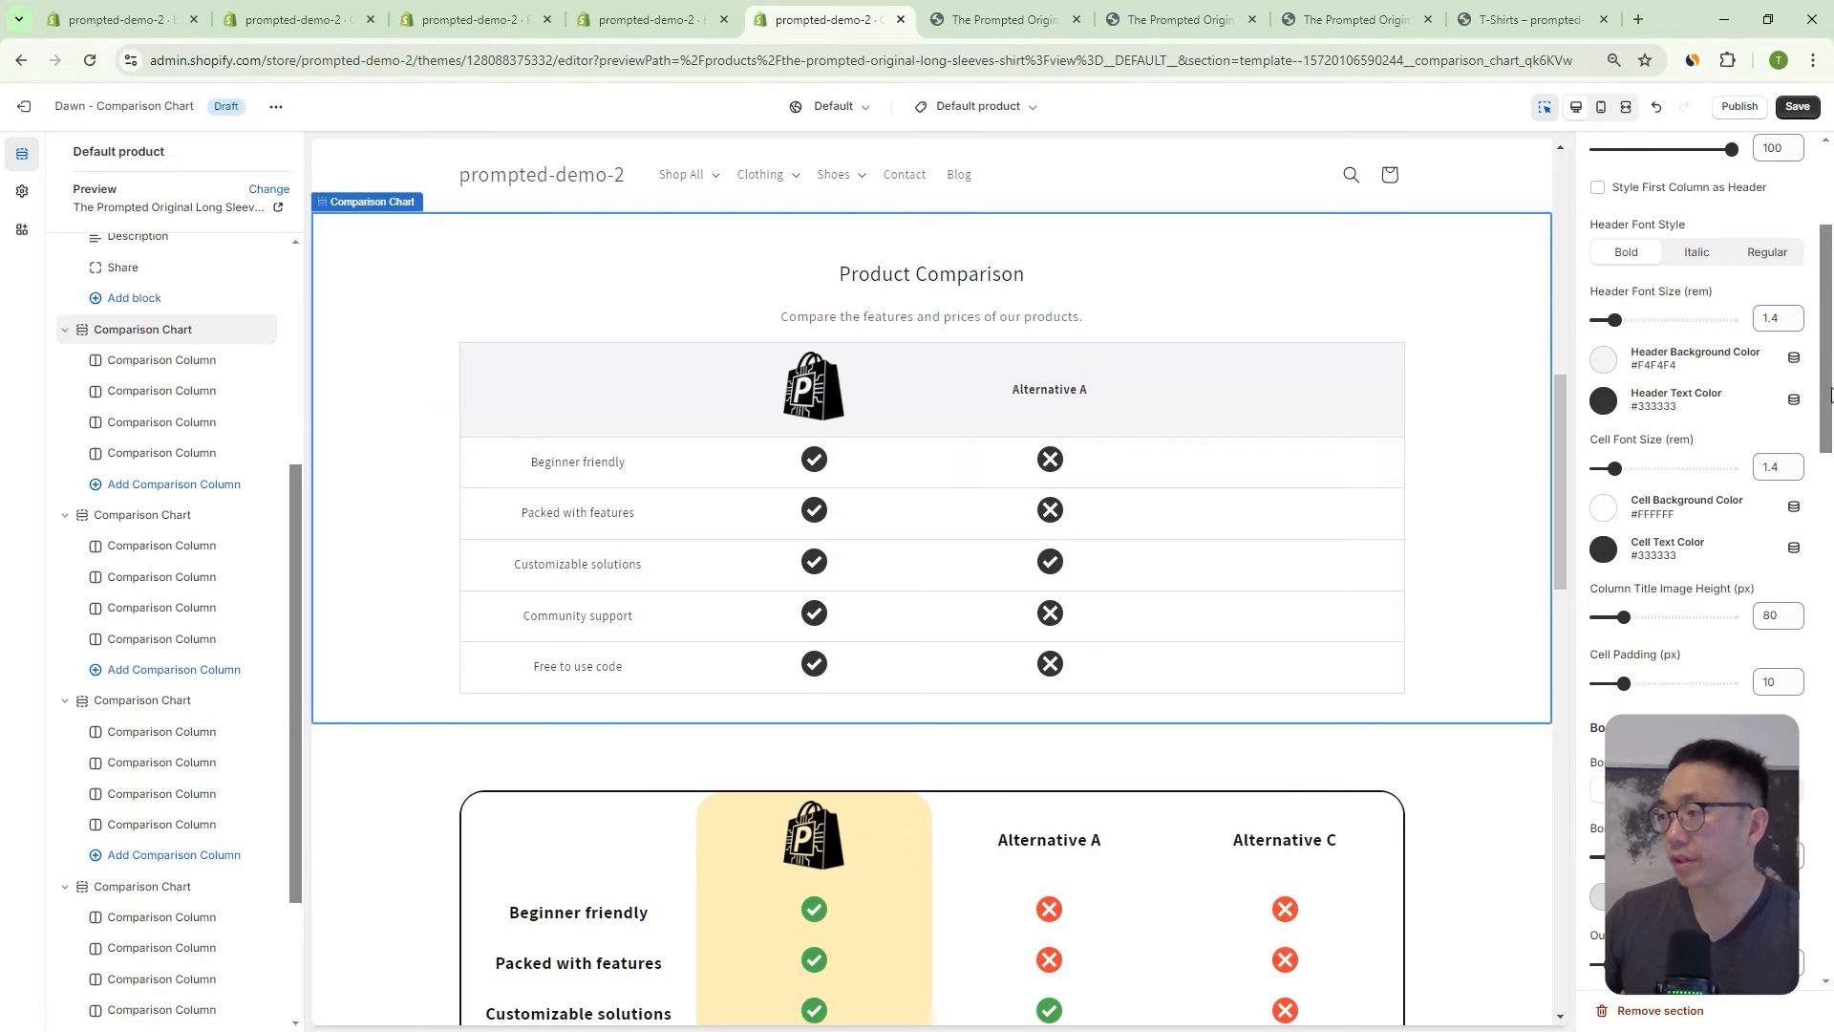
left_click_drag(1827, 391, 1827, 583)
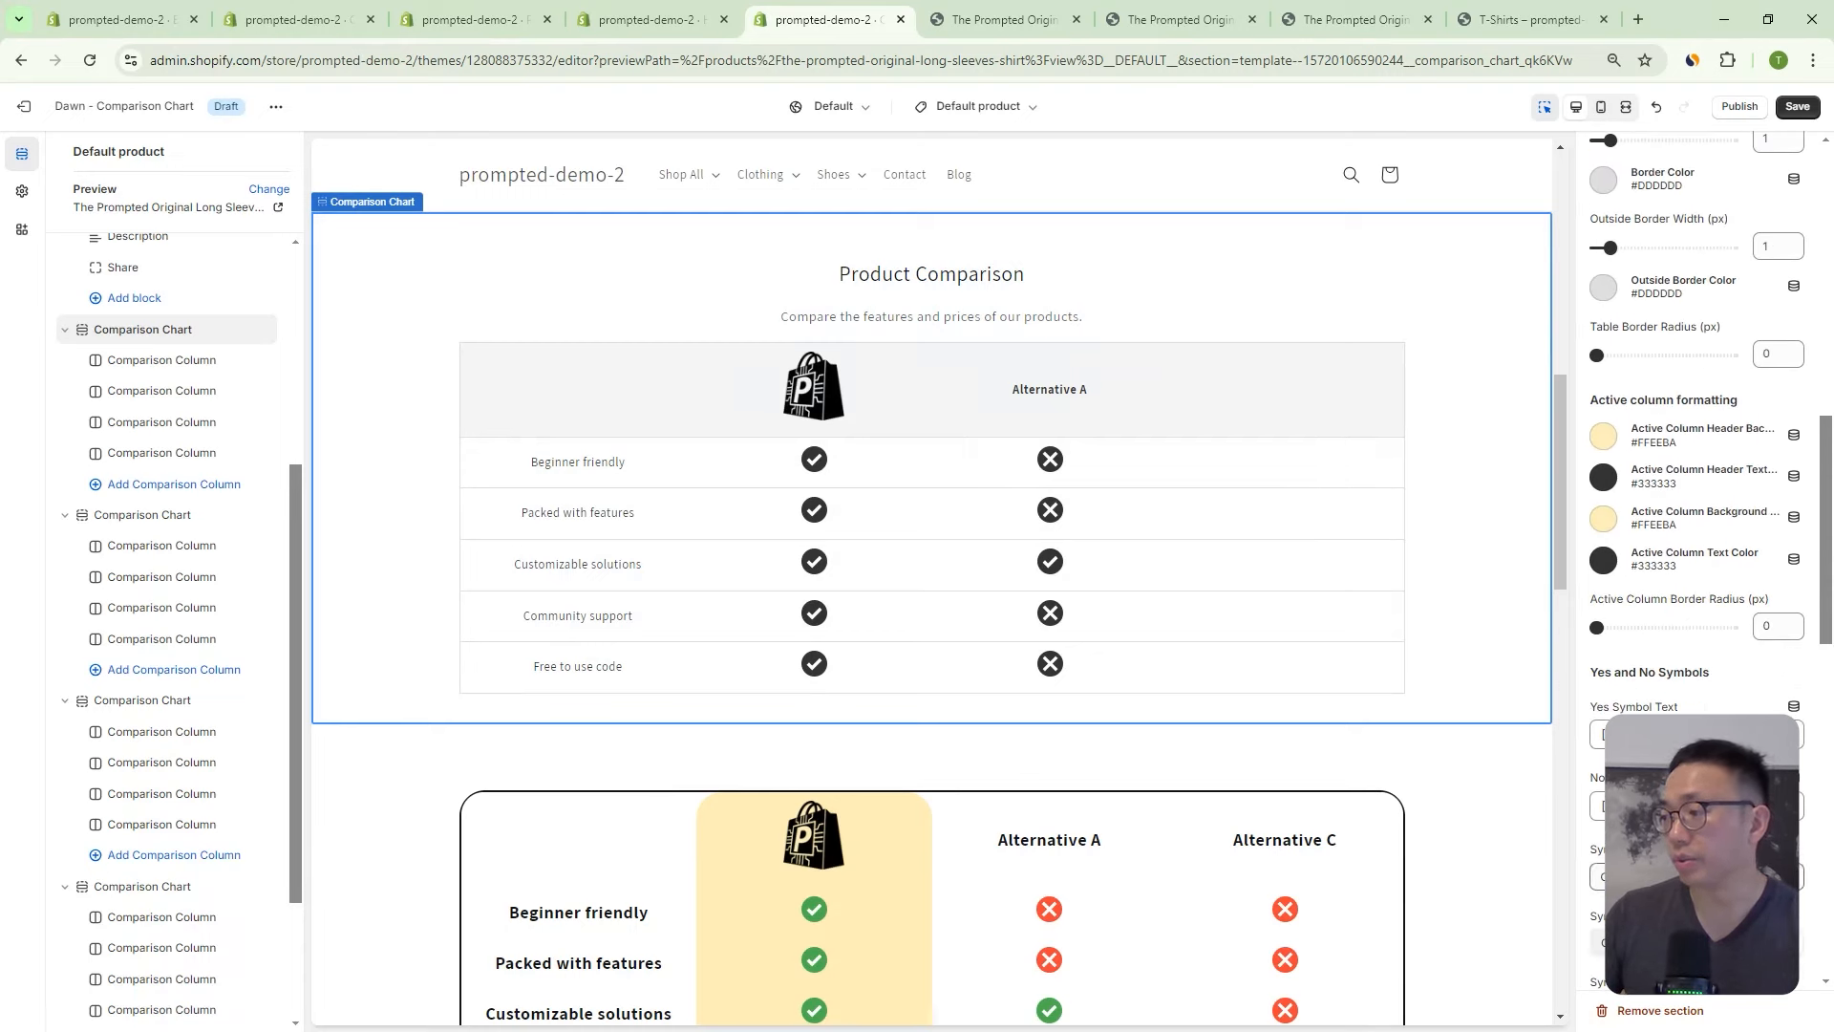
scroll(1697, 573, "down", 1)
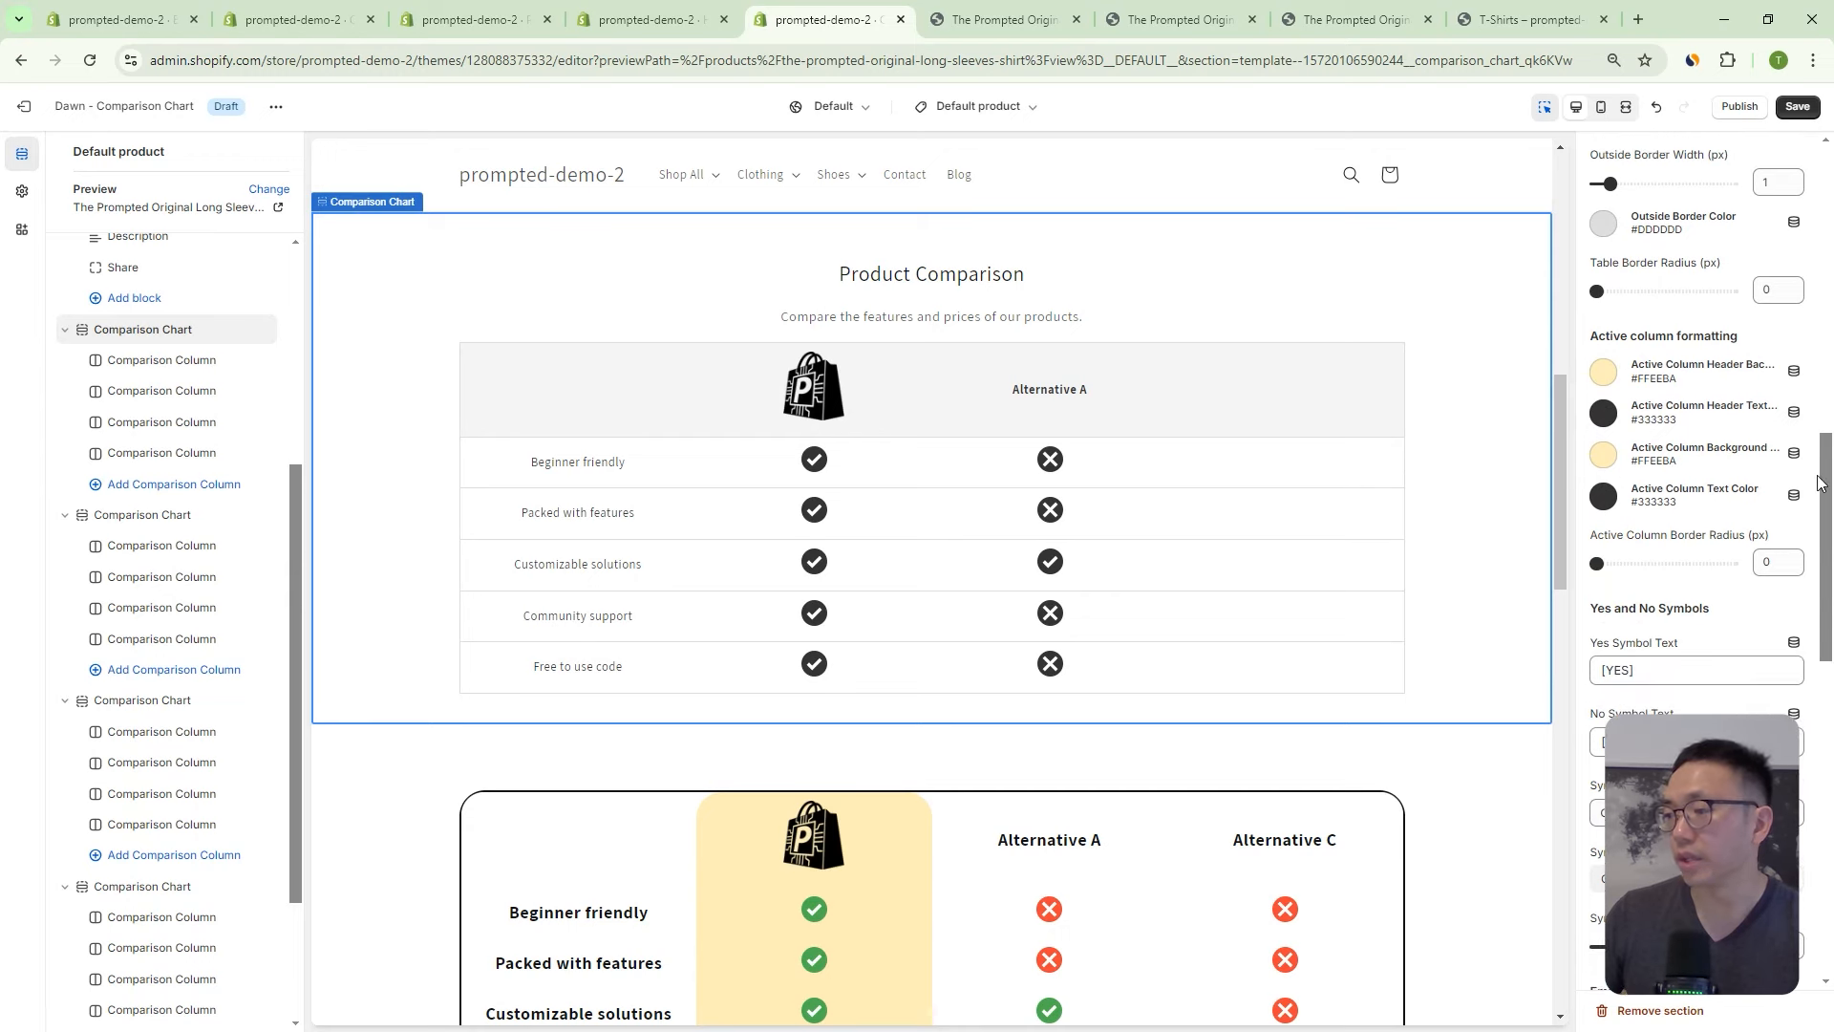
Try Cell Background Colors #F3F3F3 and #4CAF50, settle on #DDDDDD, and set the chart's Cell Text Color to #1E0794.
left_click_drag(1827, 477, 1832, 237)
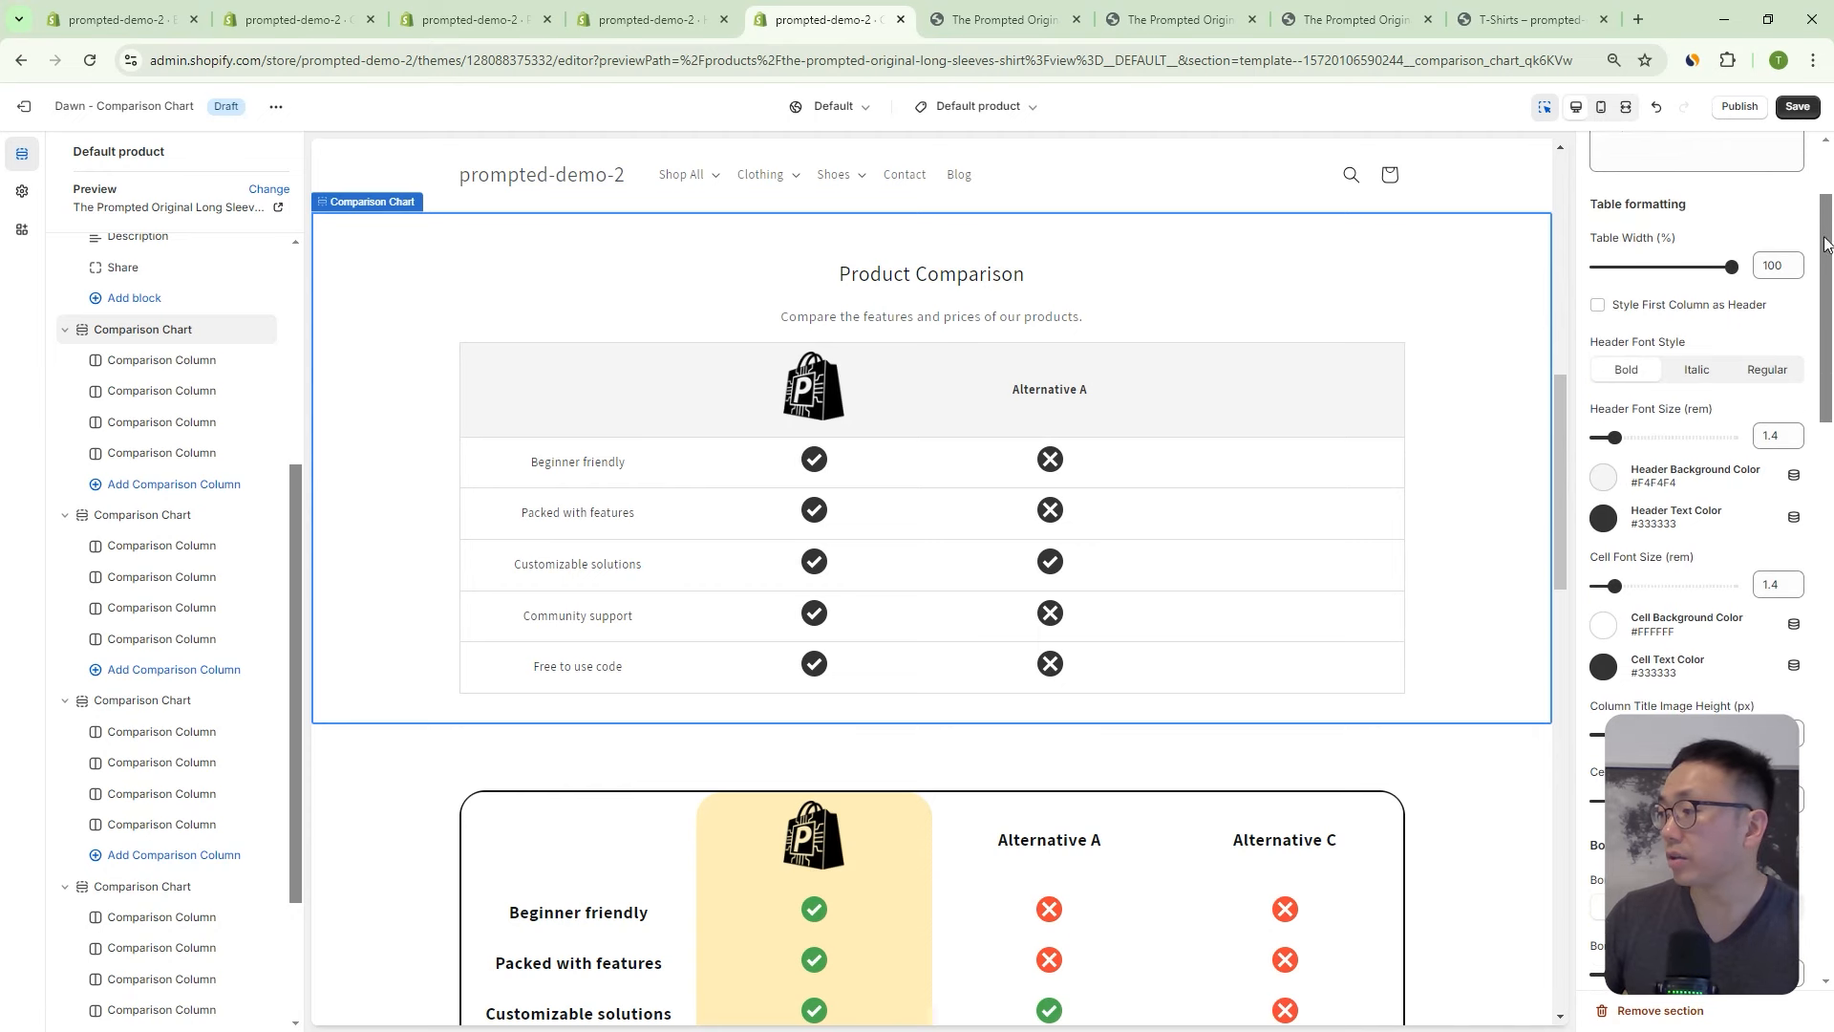
left_click(1610, 635)
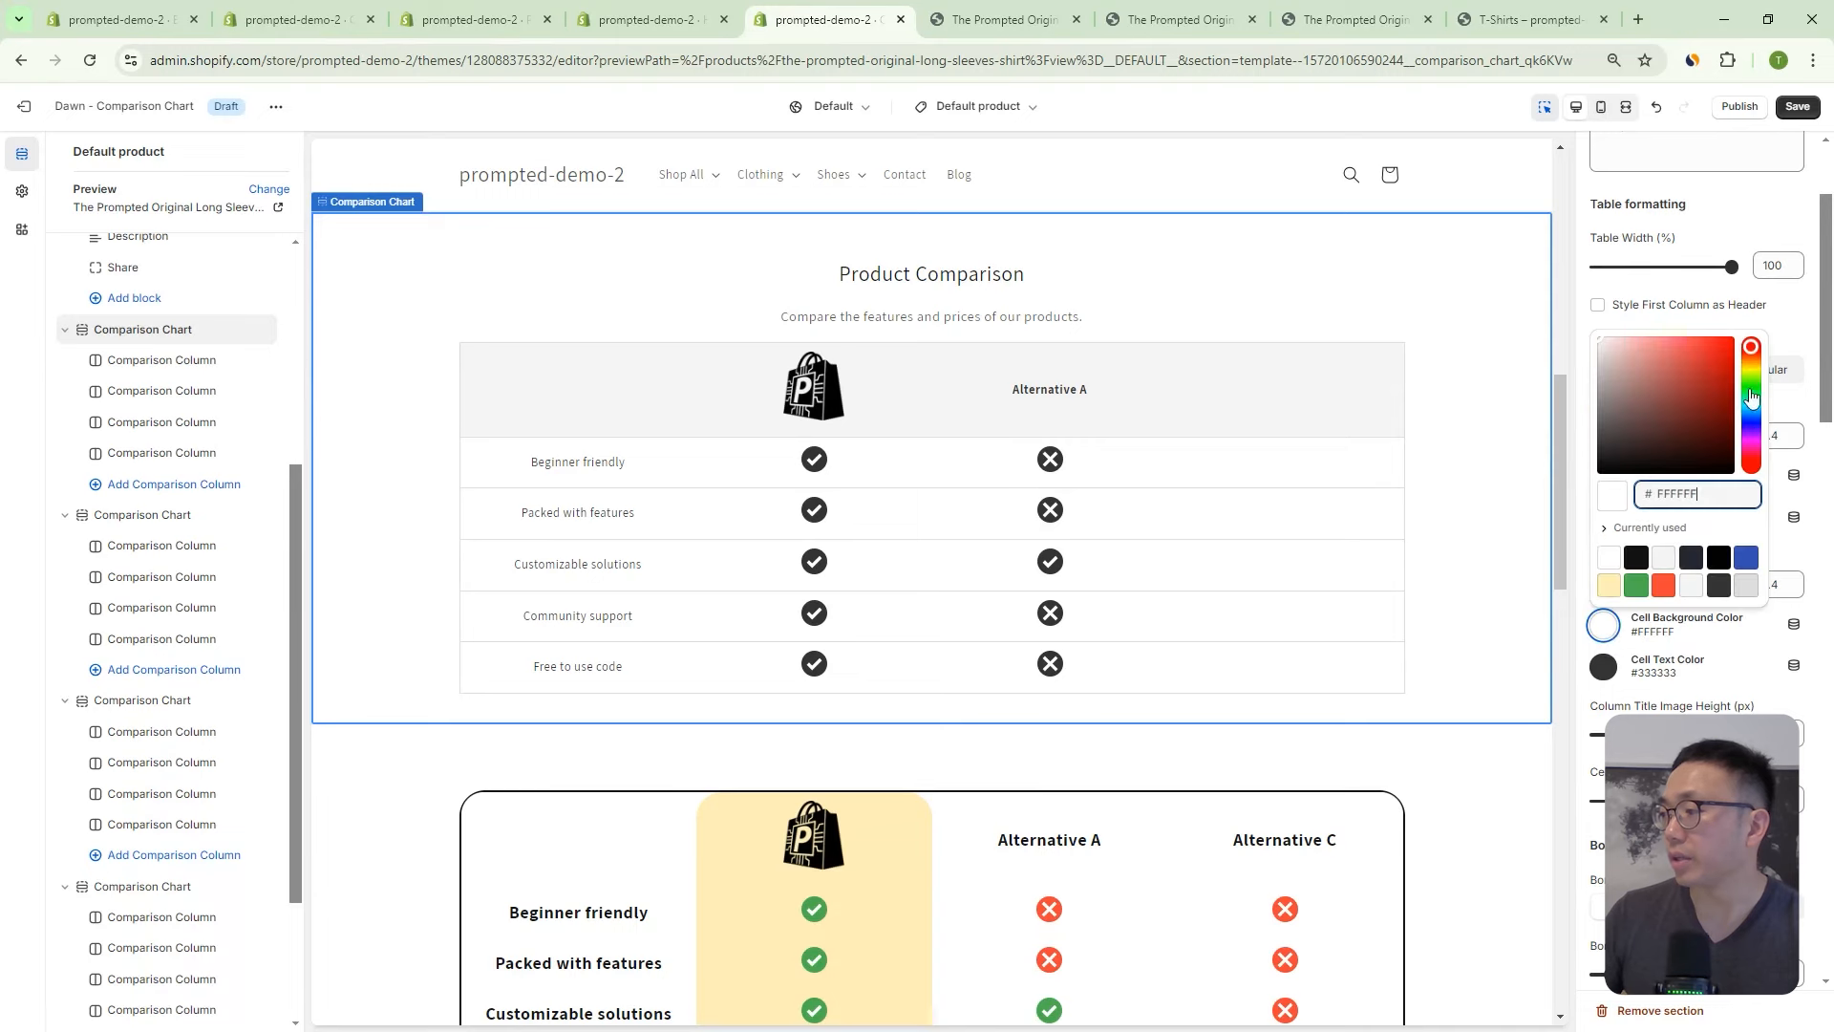
left_click(1663, 559)
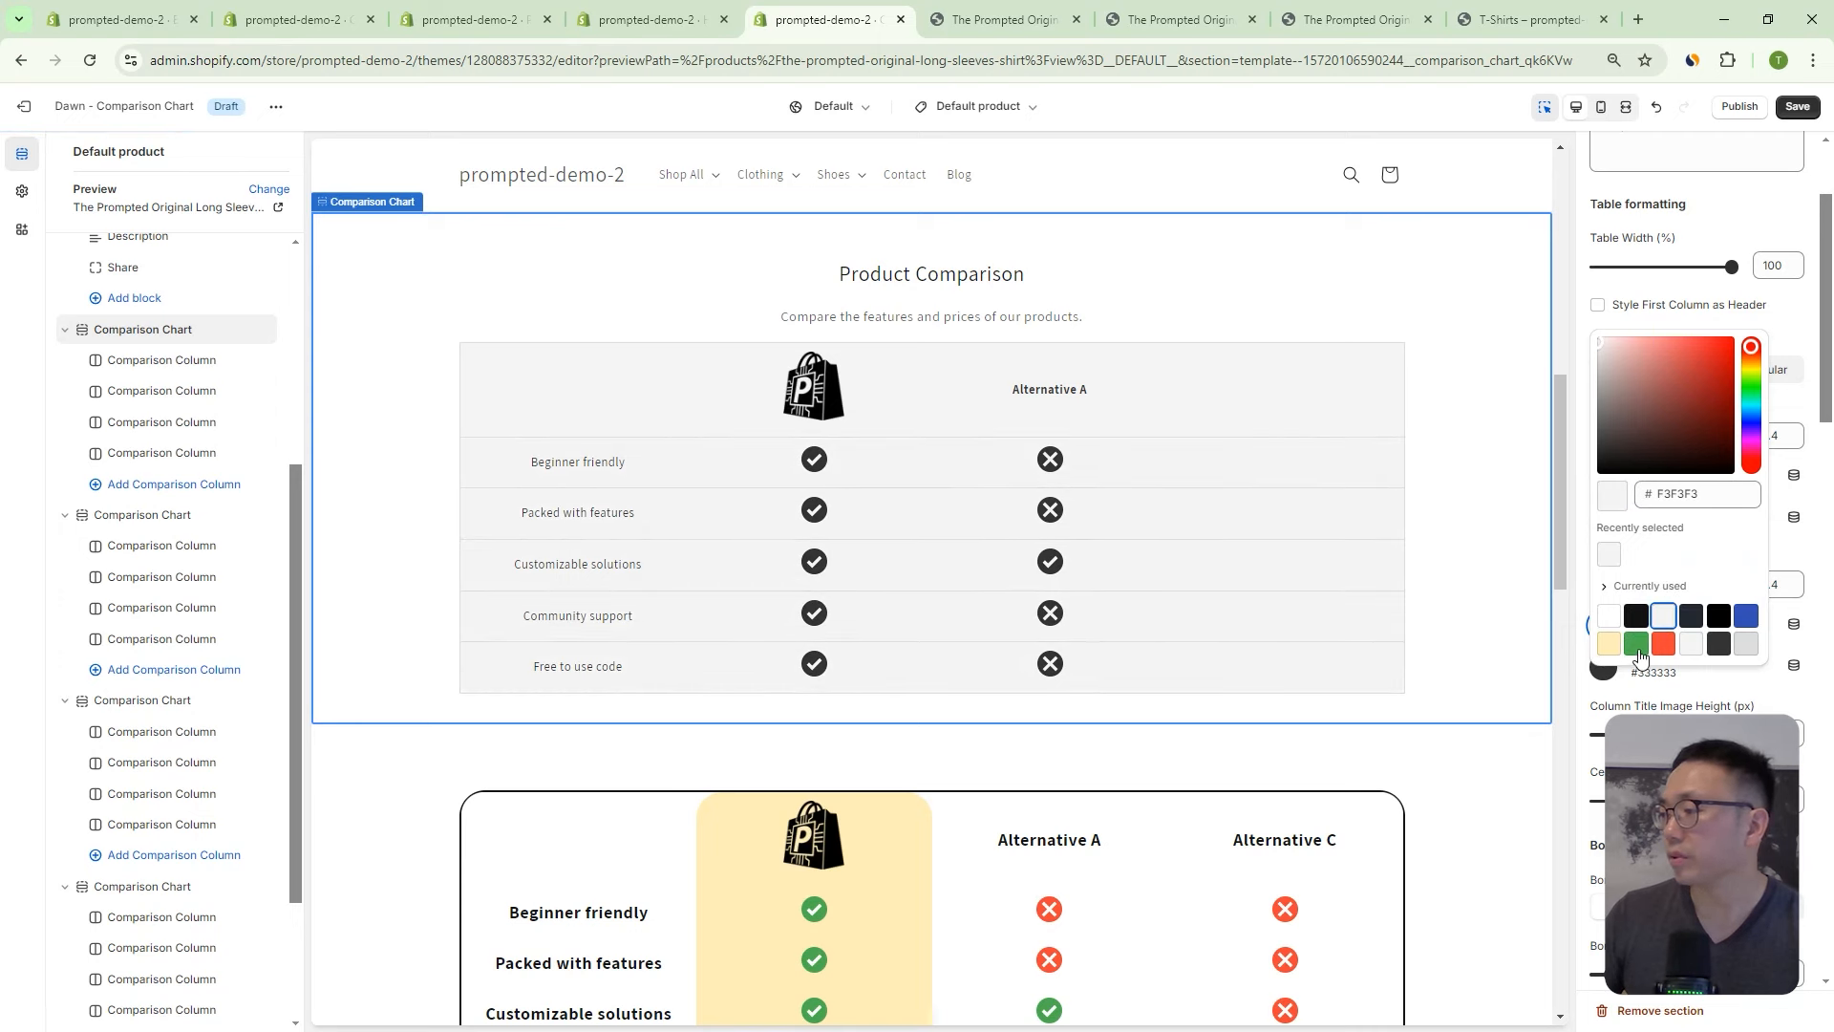
left_click(1637, 650)
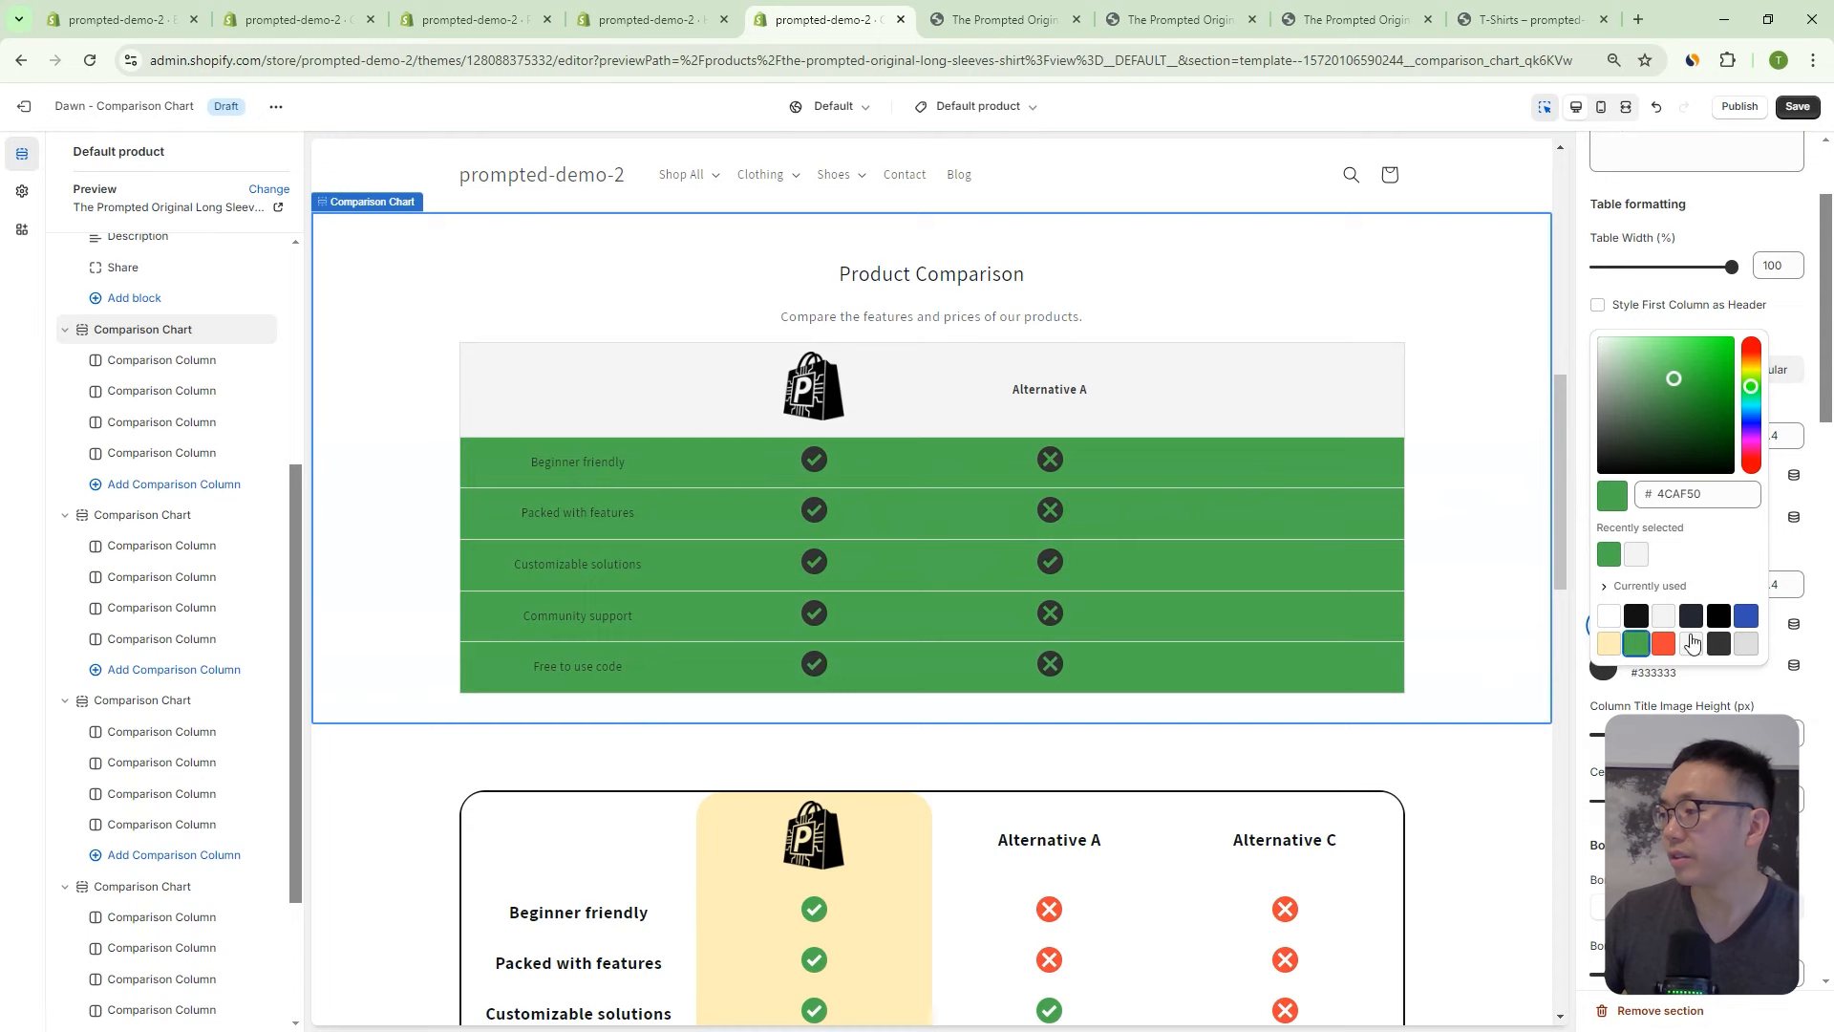
left_click(1745, 644)
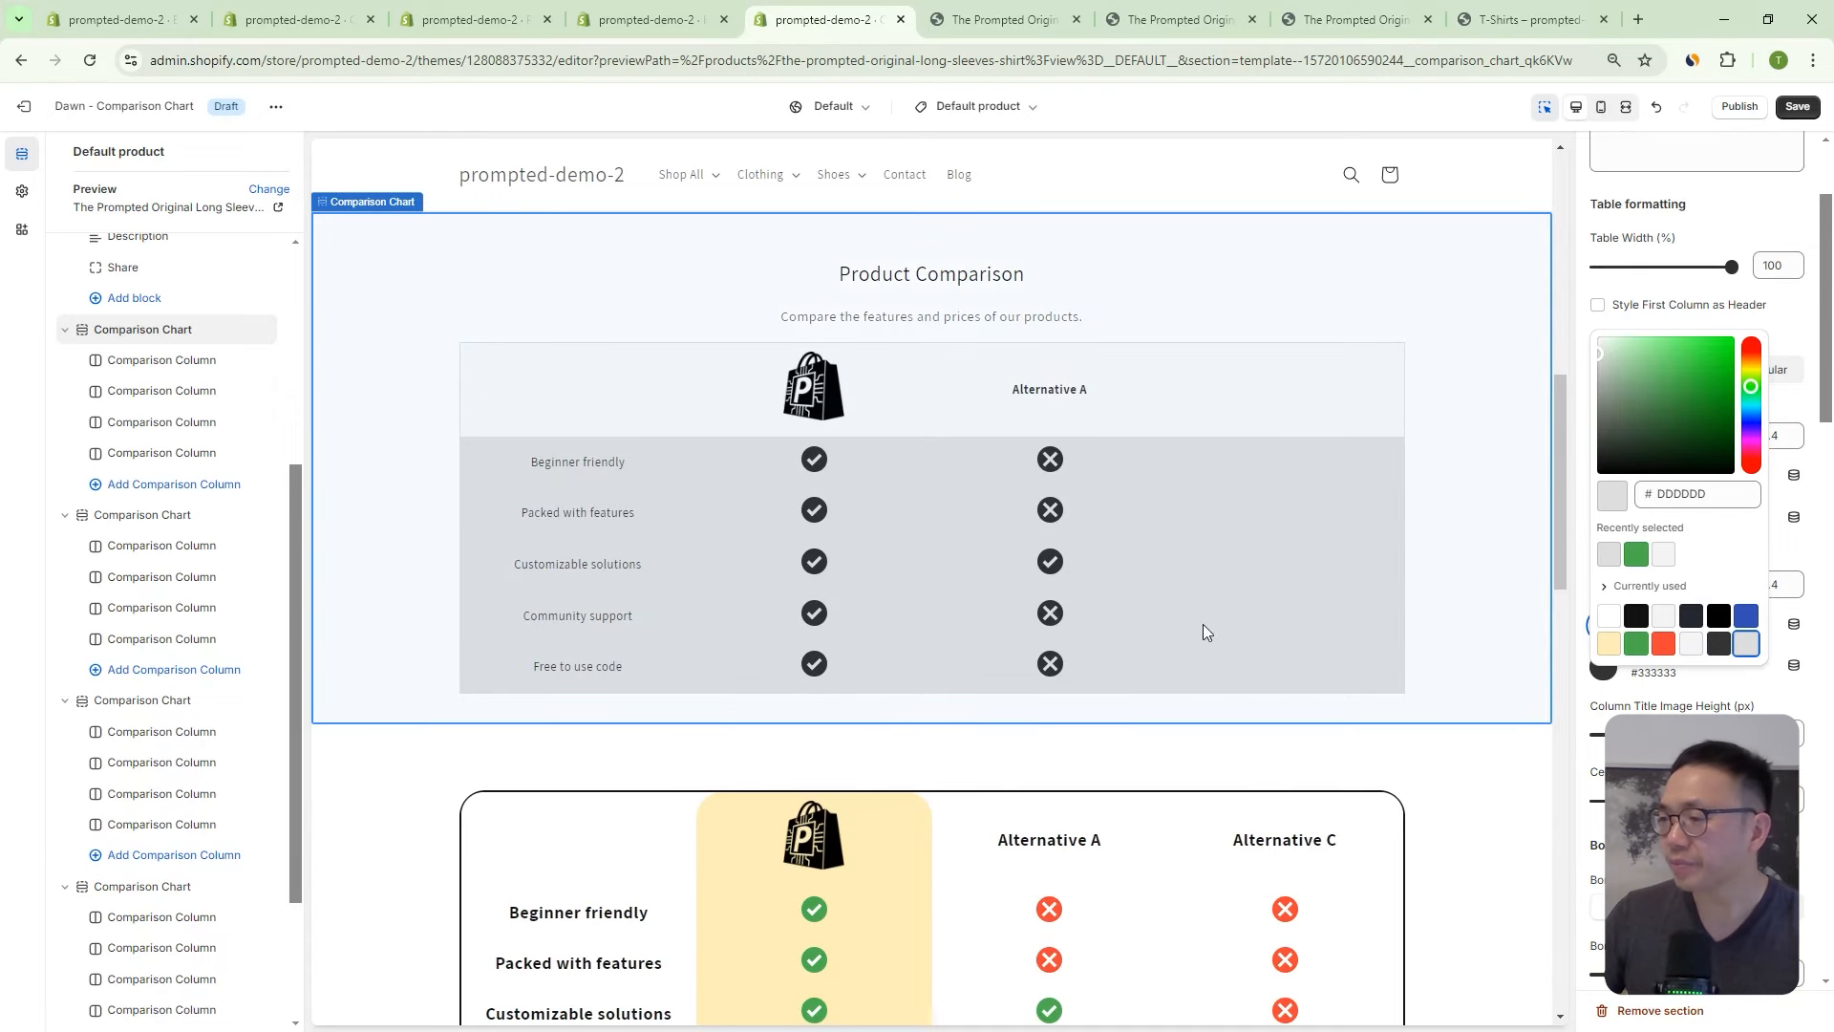
left_click(1802, 567)
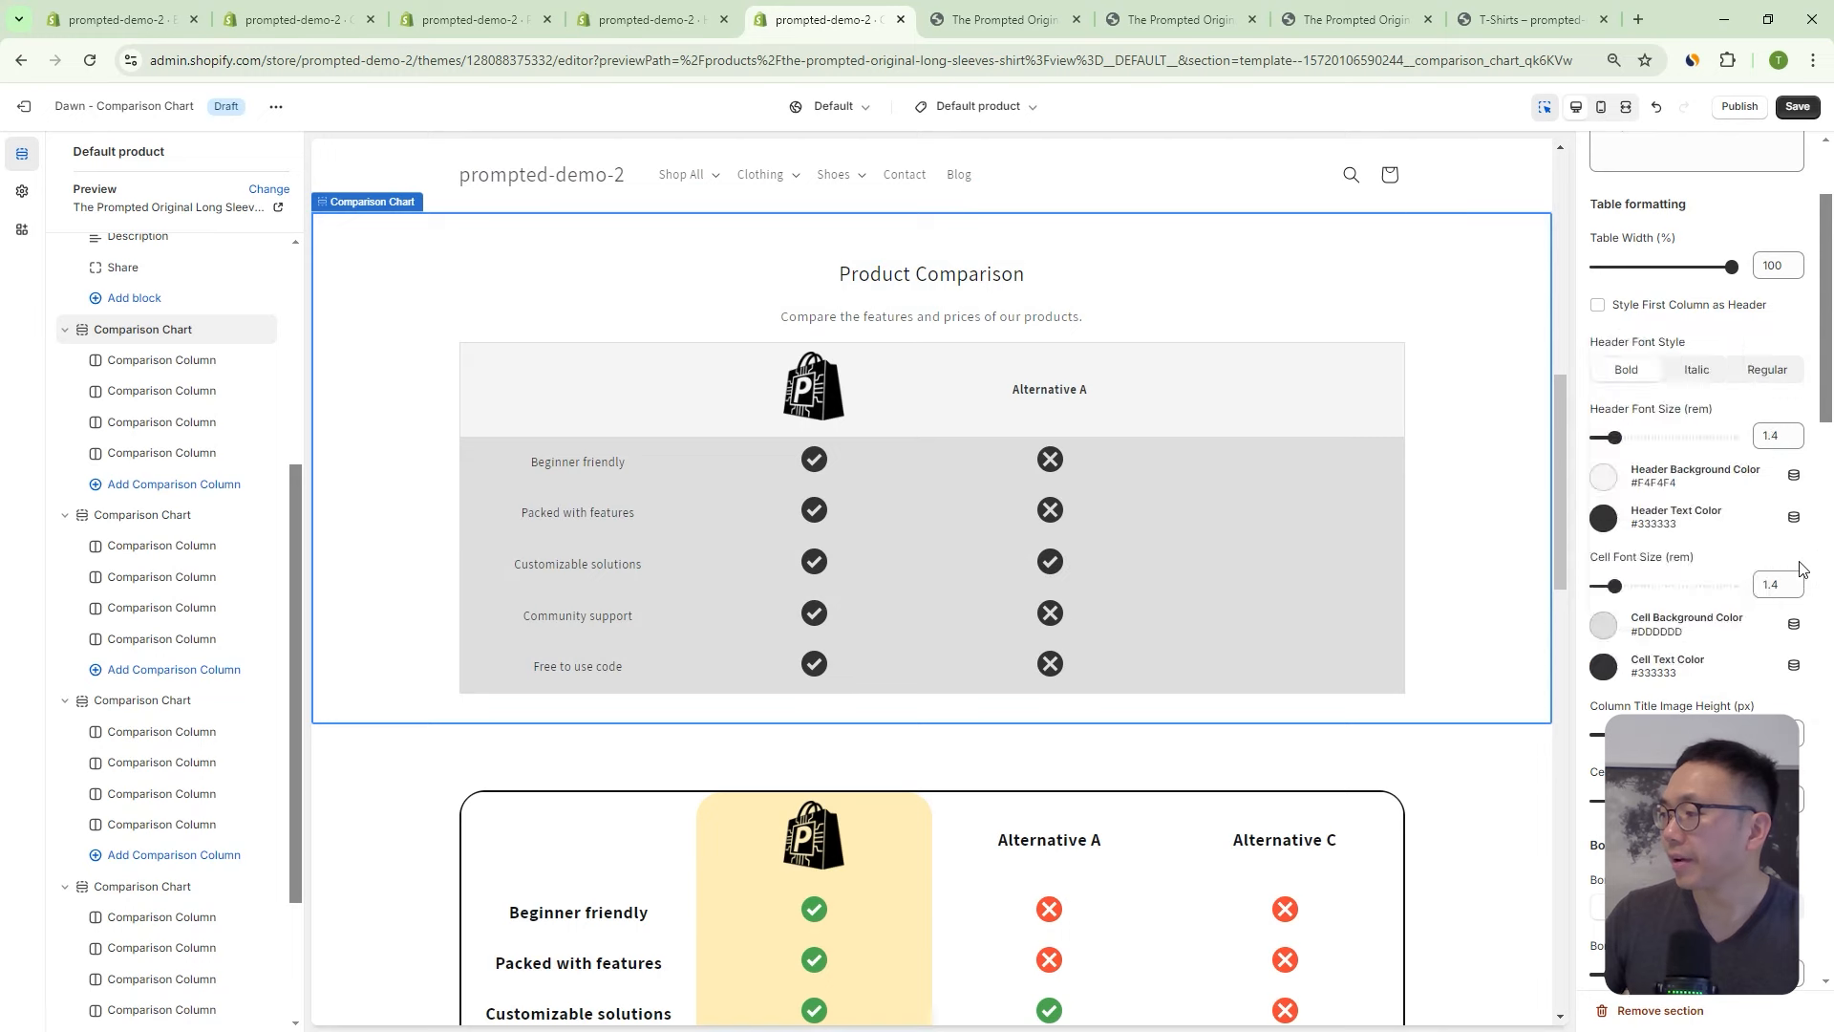
left_click(1604, 666)
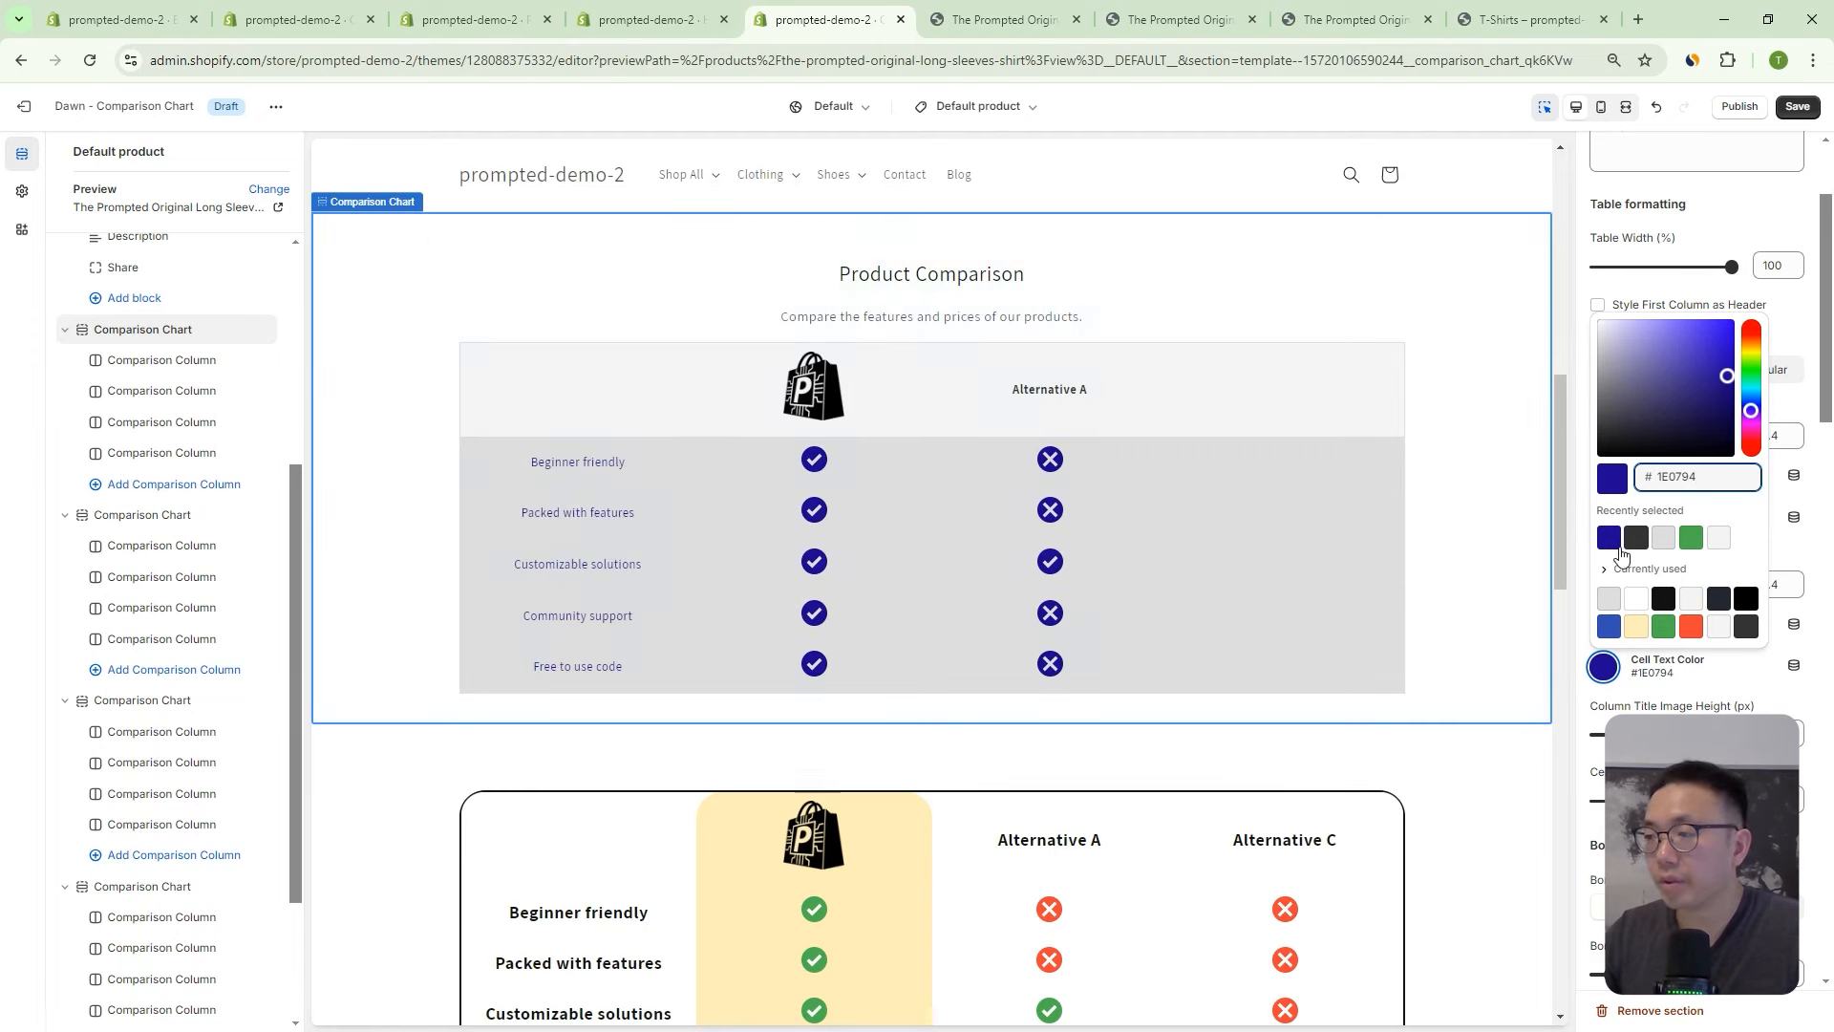
left_click(1832, 400)
Preview the plain Green Checkmark/Red Cross and Inside Square symbol types with the new cell colors, and return Symbol Type to Inside Circle.
scroll(1812, 410, "down", 8)
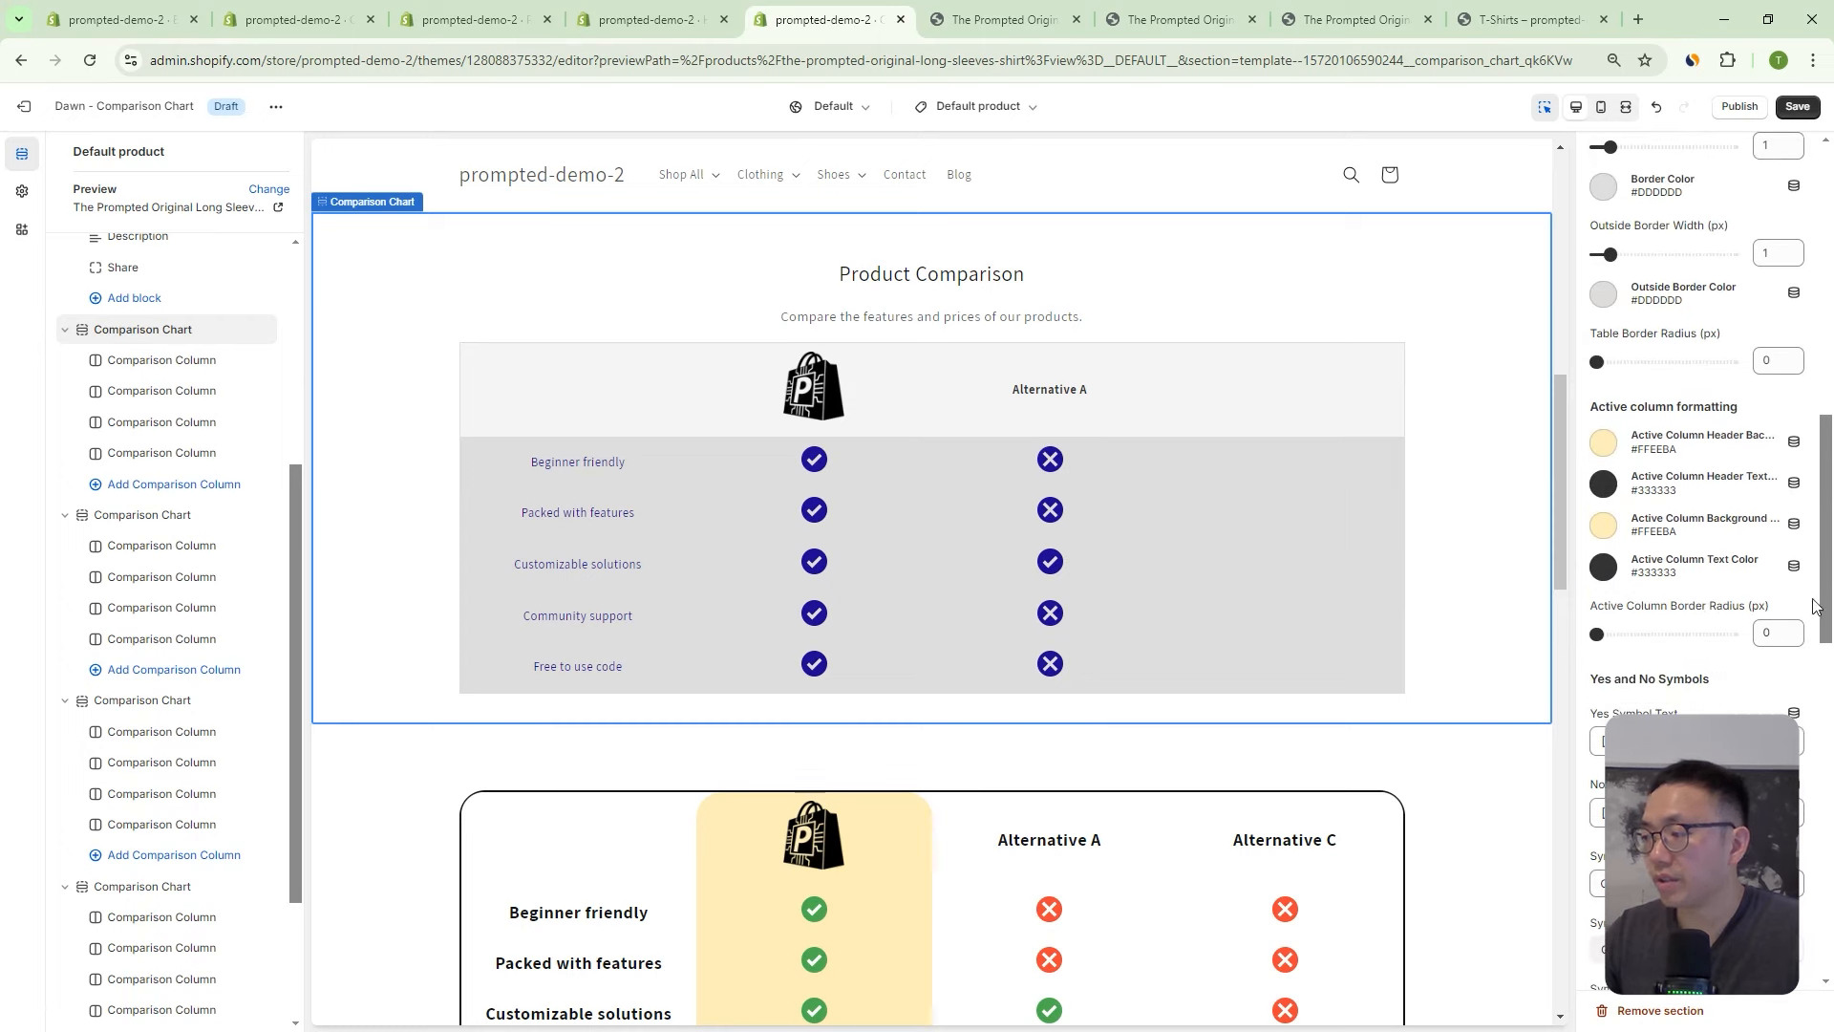
scroll(1720, 521, "up", 6)
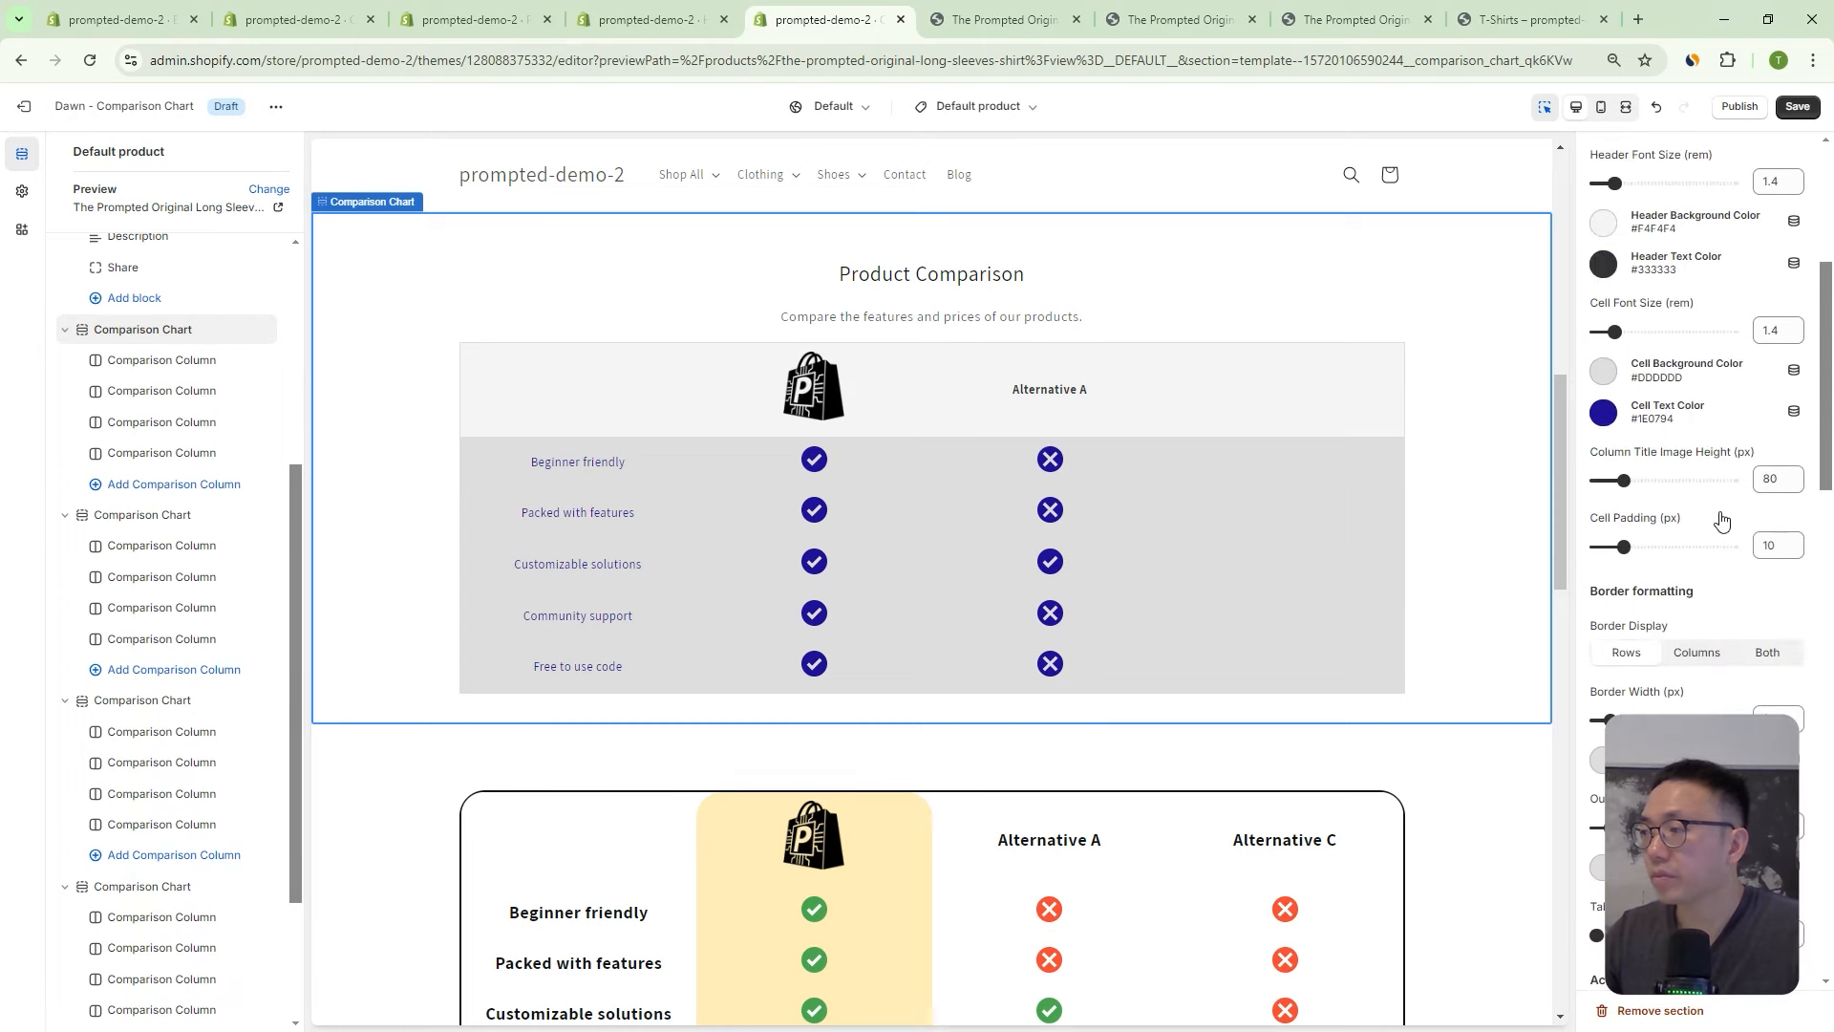
scroll(1698, 602, "down", 1)
scroll(1697, 602, "up", 1)
scroll(1698, 611, "down", 7)
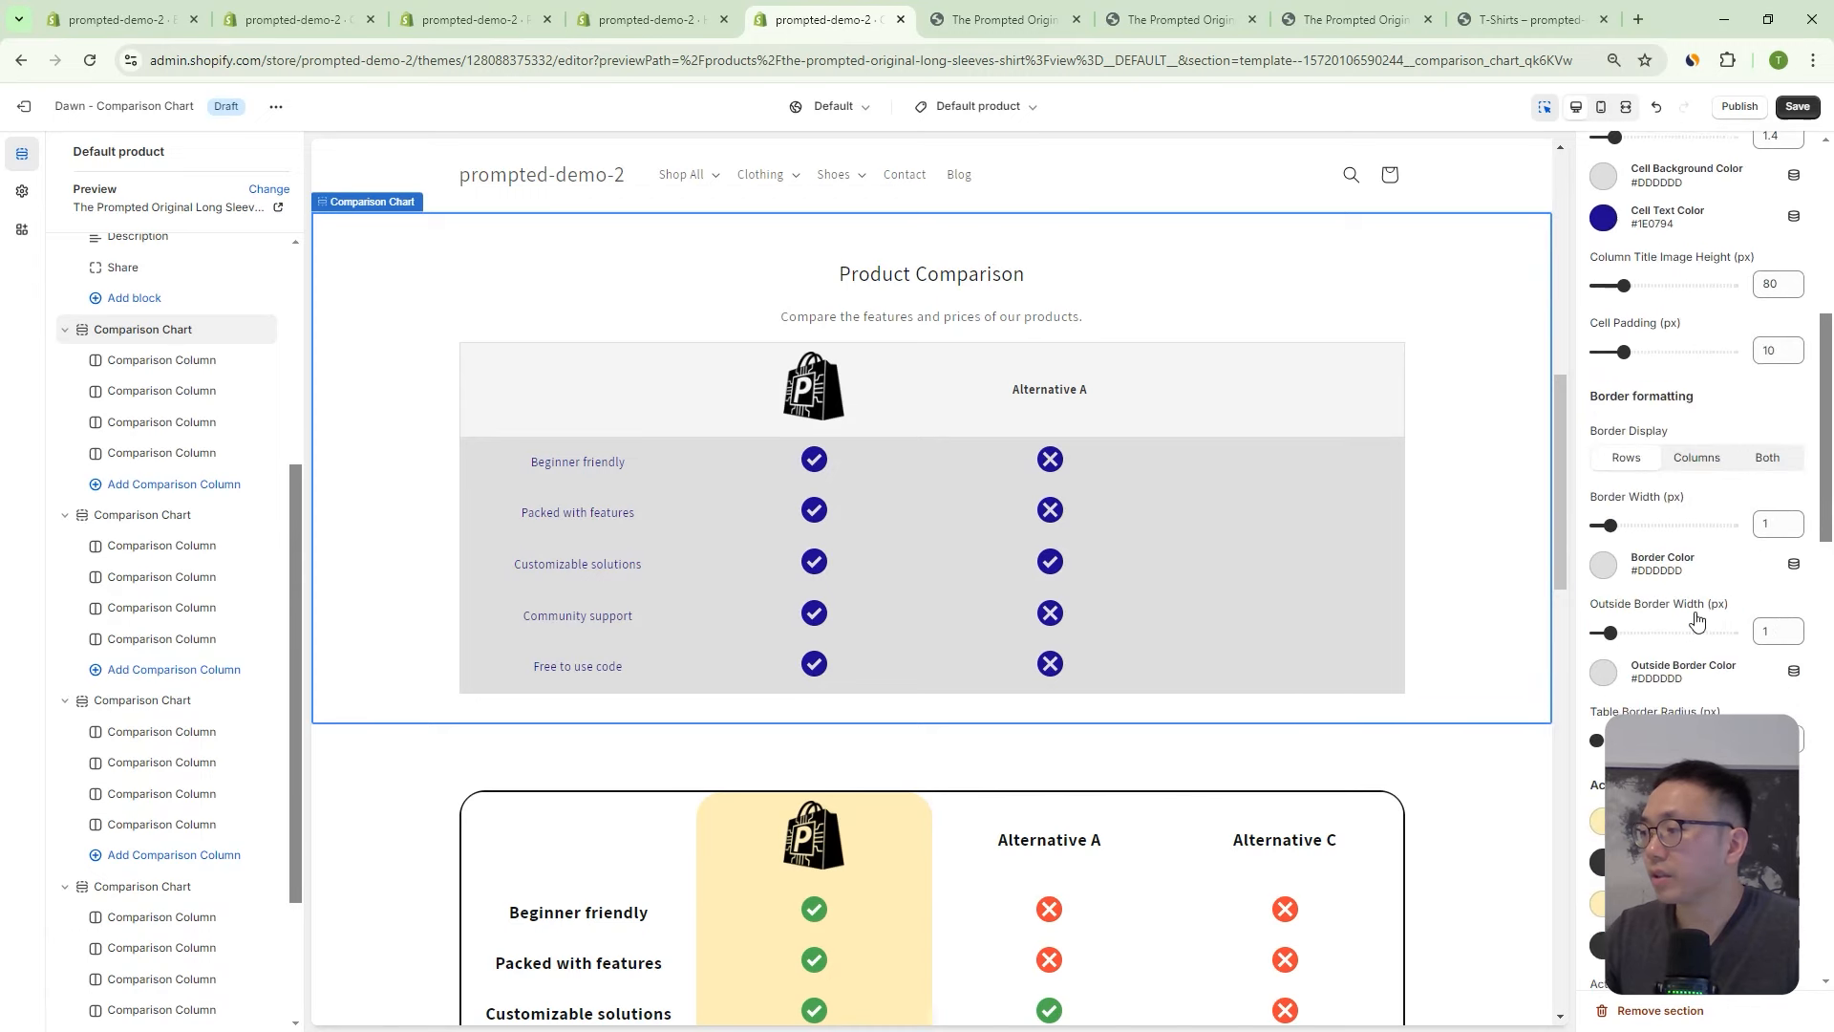
scroll(1699, 623, "down", 2)
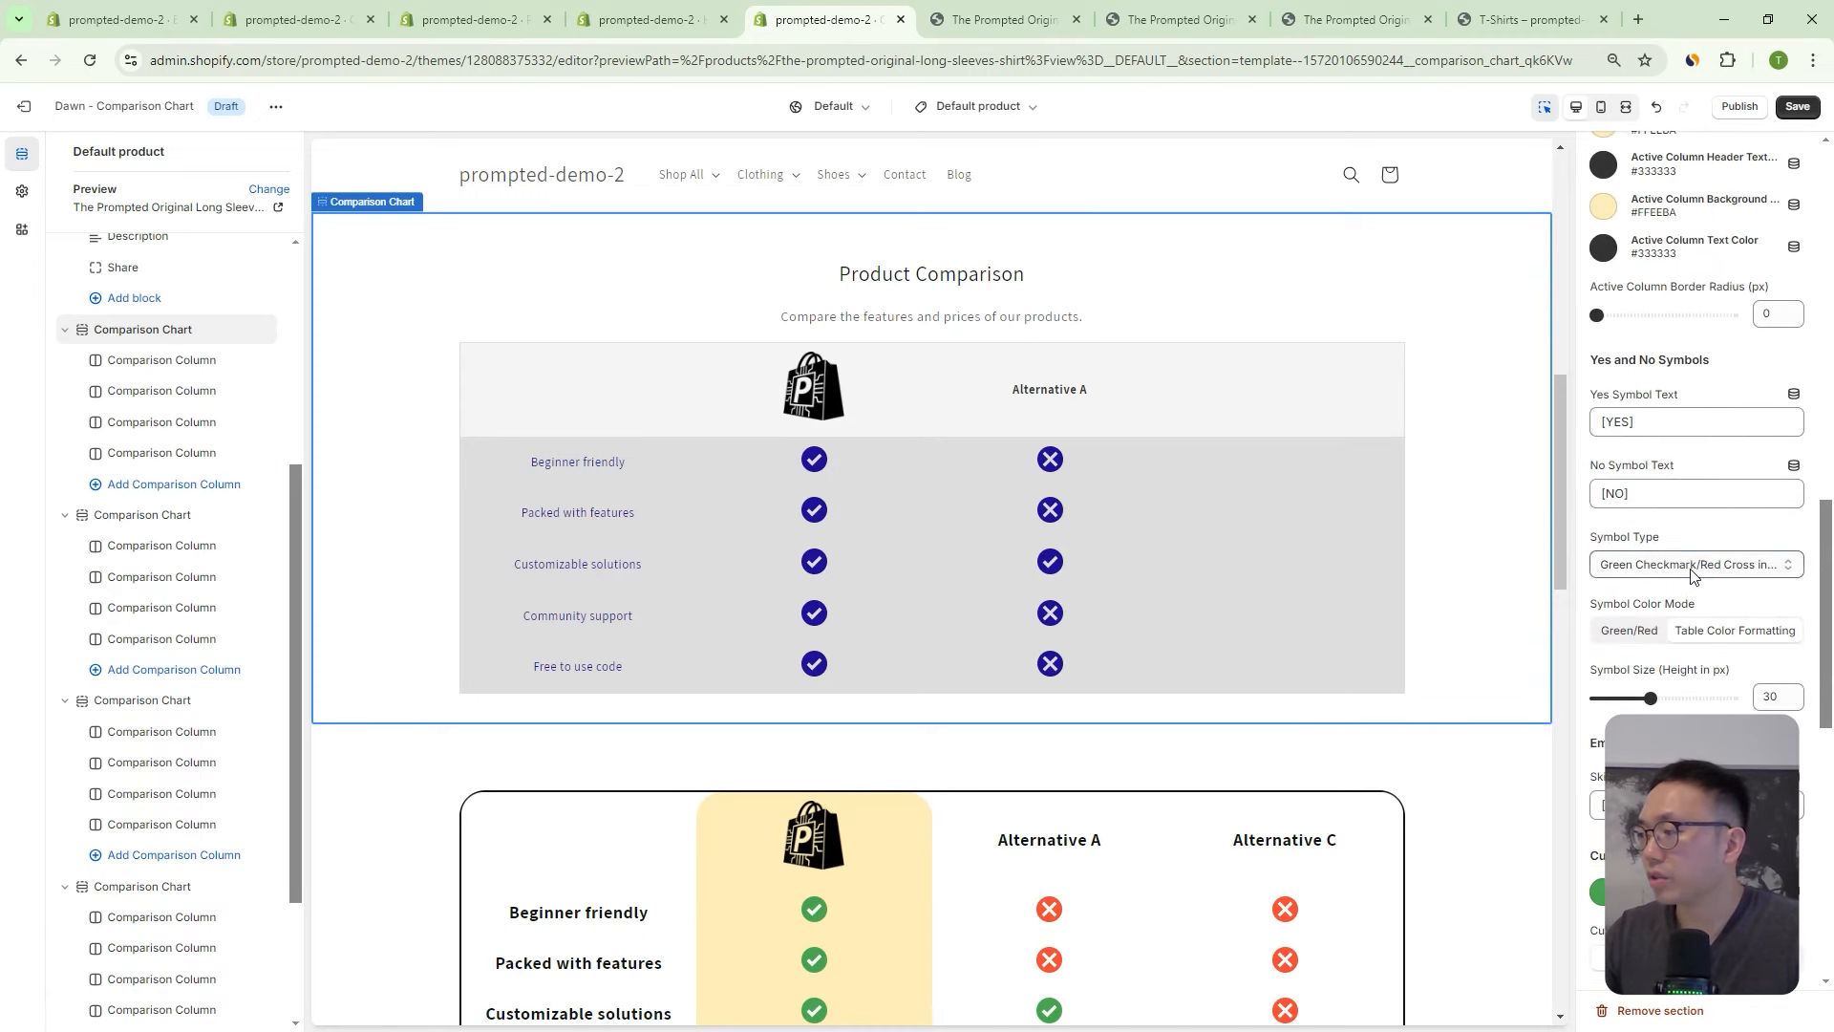
left_click(1688, 566)
left_click(1685, 586)
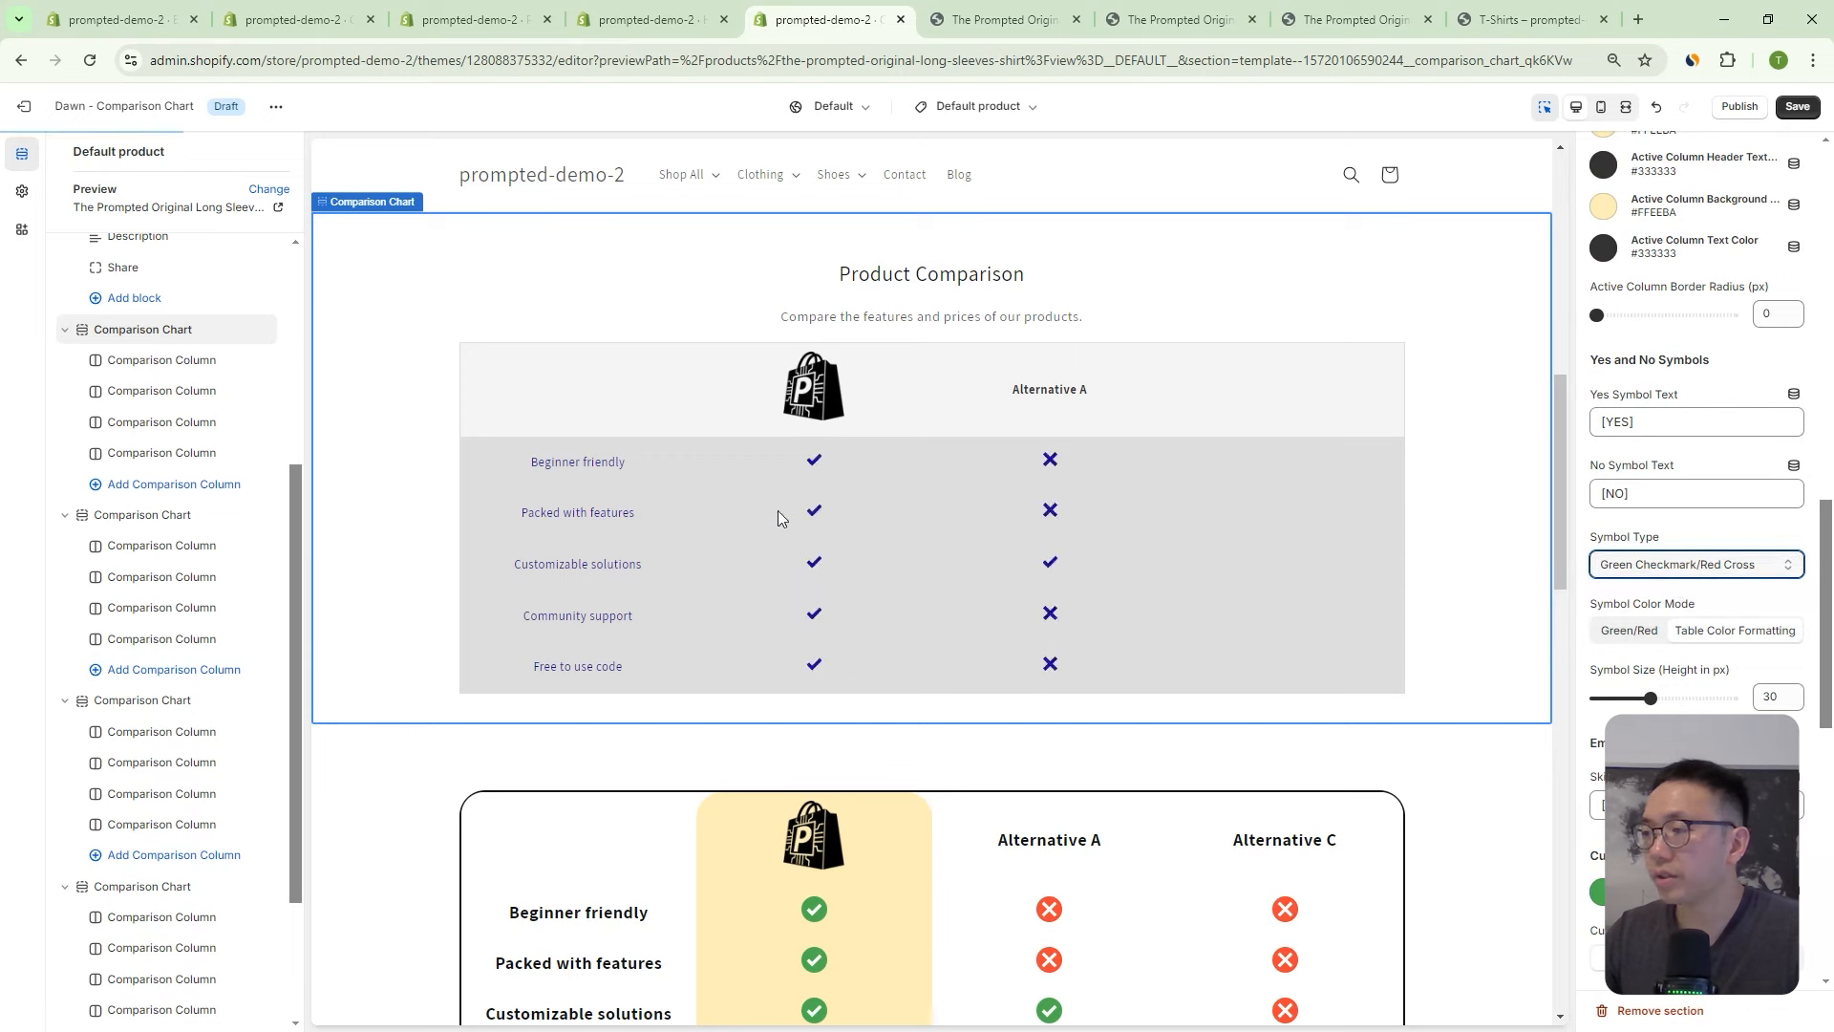
left_click(1696, 571)
left_click(1674, 617)
left_click(1674, 566)
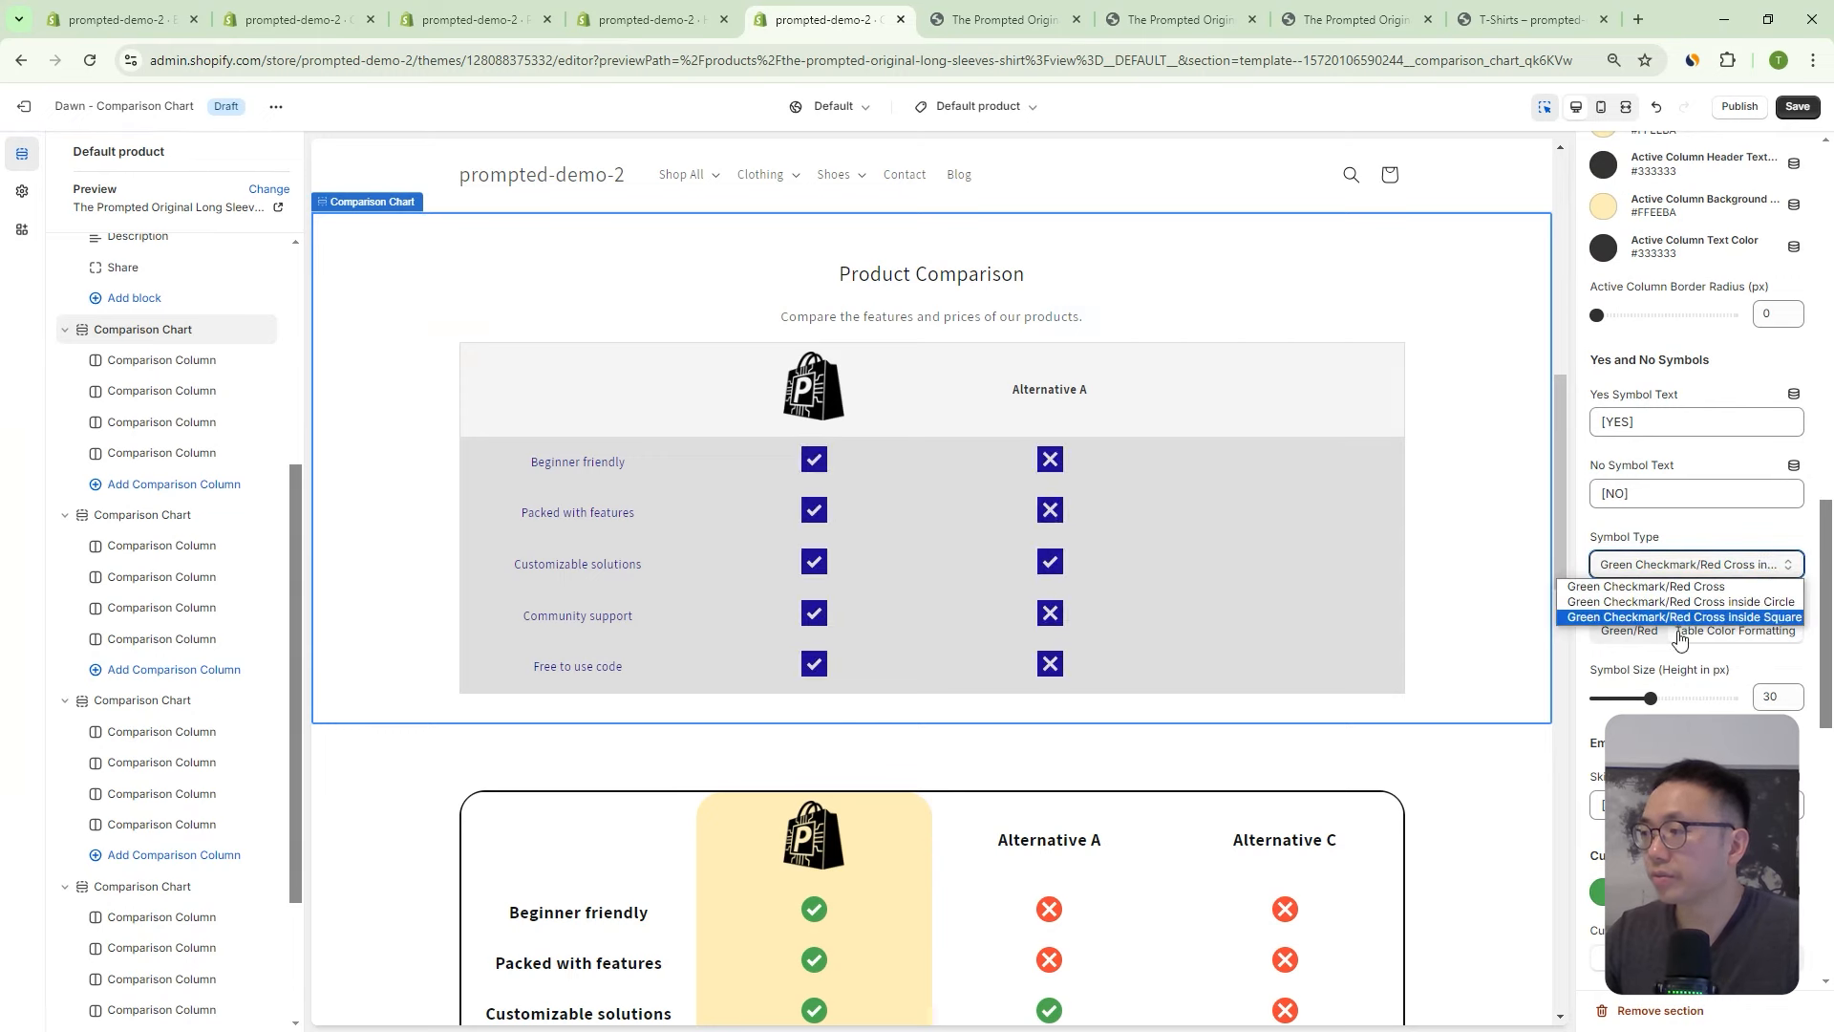
left_click(1681, 603)
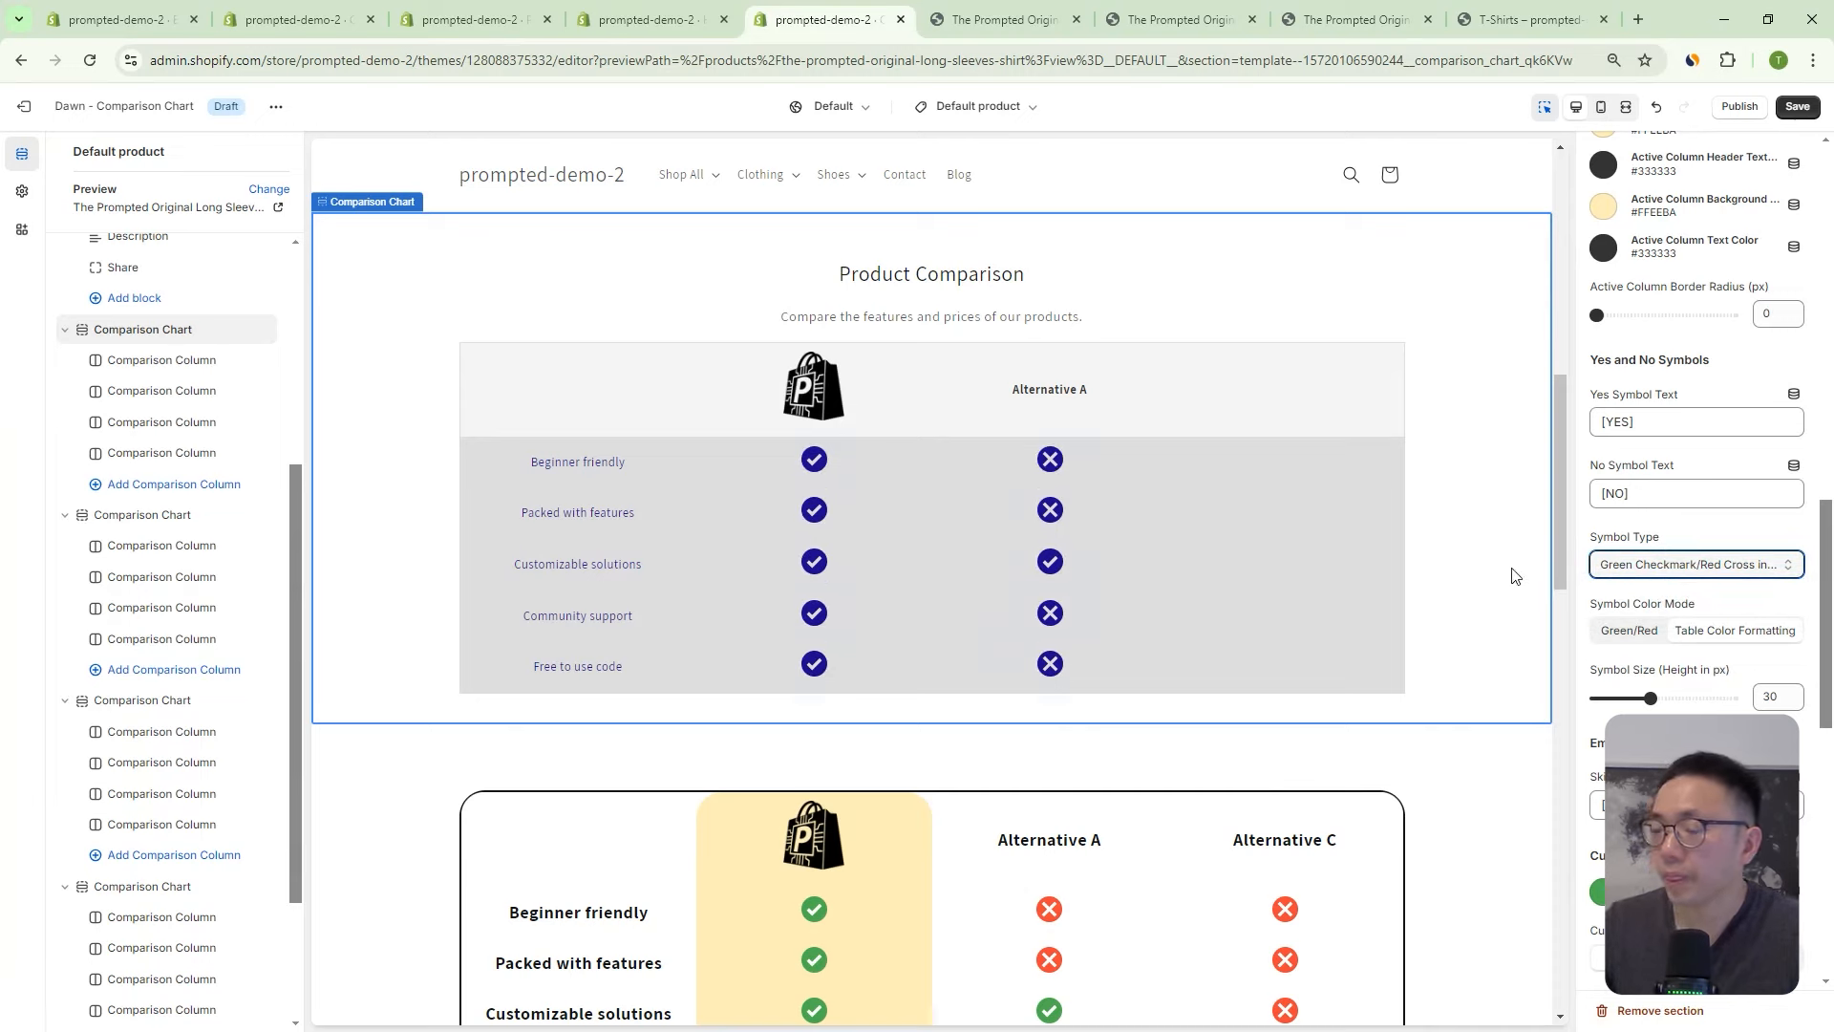
Set the chart's Header Background Color to #121212 and its Header Text Color to #FFFFFF.
scroll(1603, 456, "up", 5)
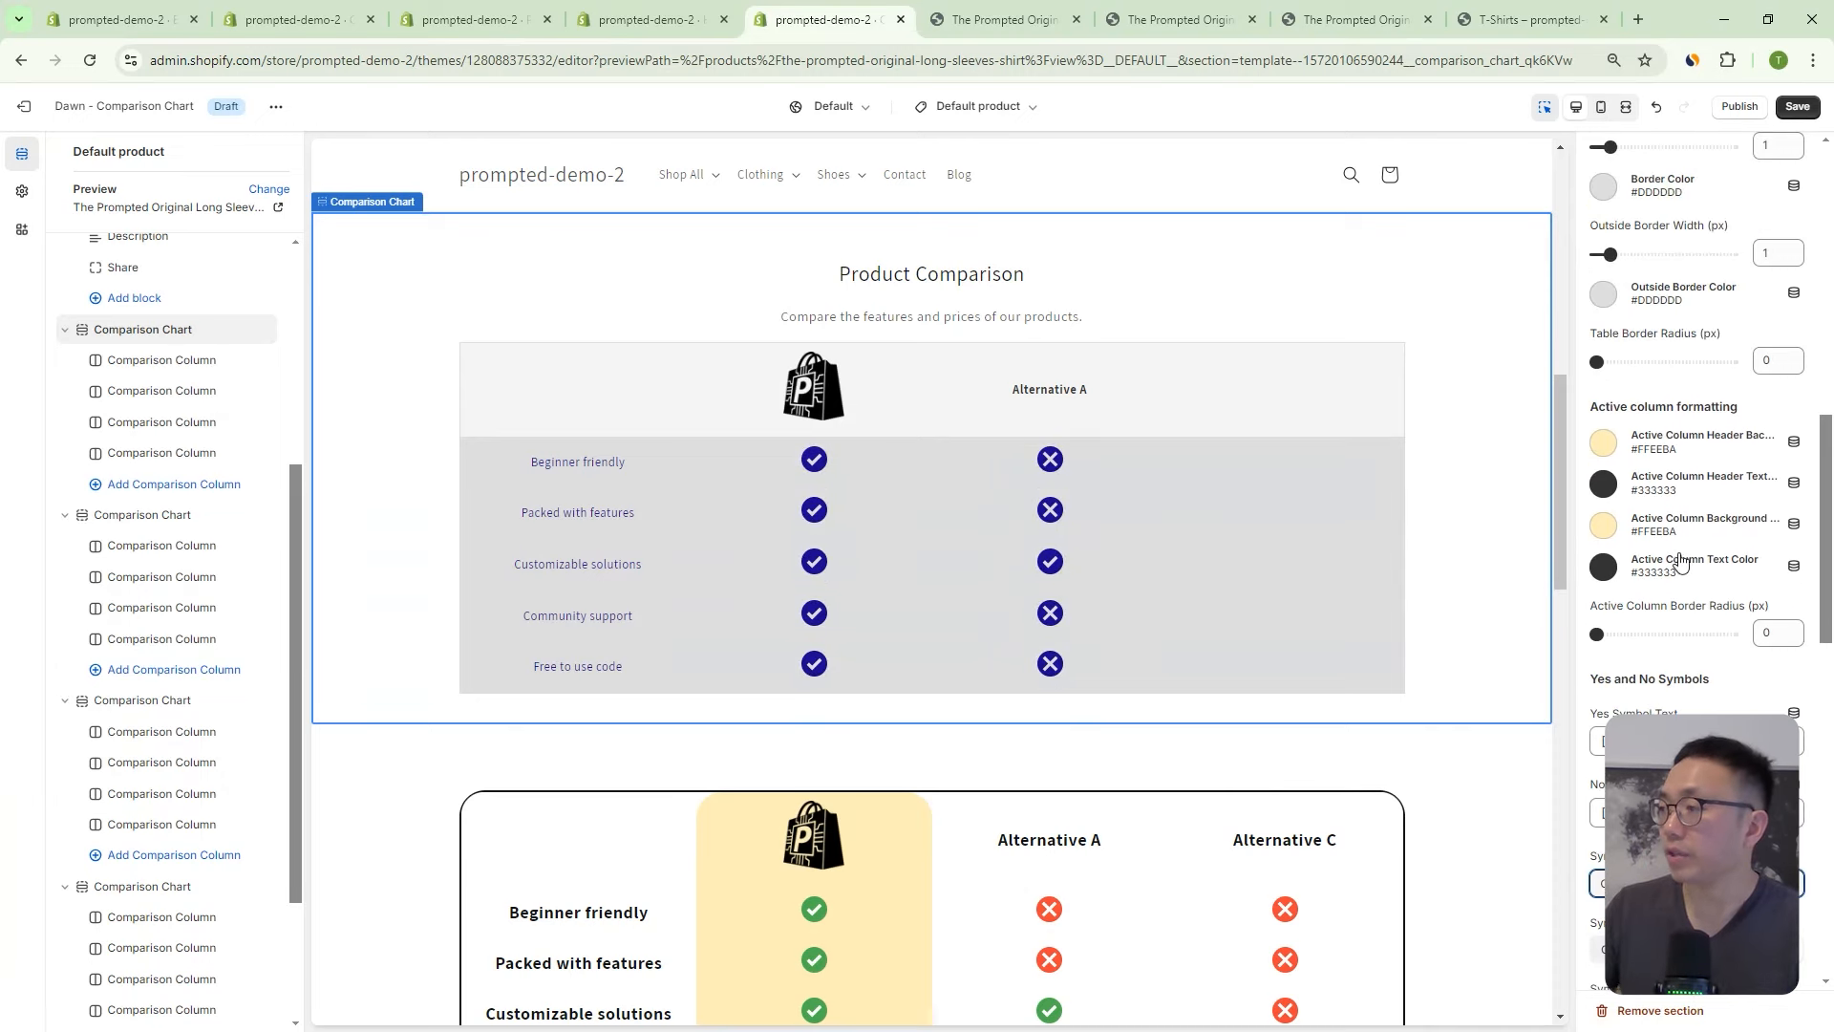
scroll(1678, 561, "up", 4)
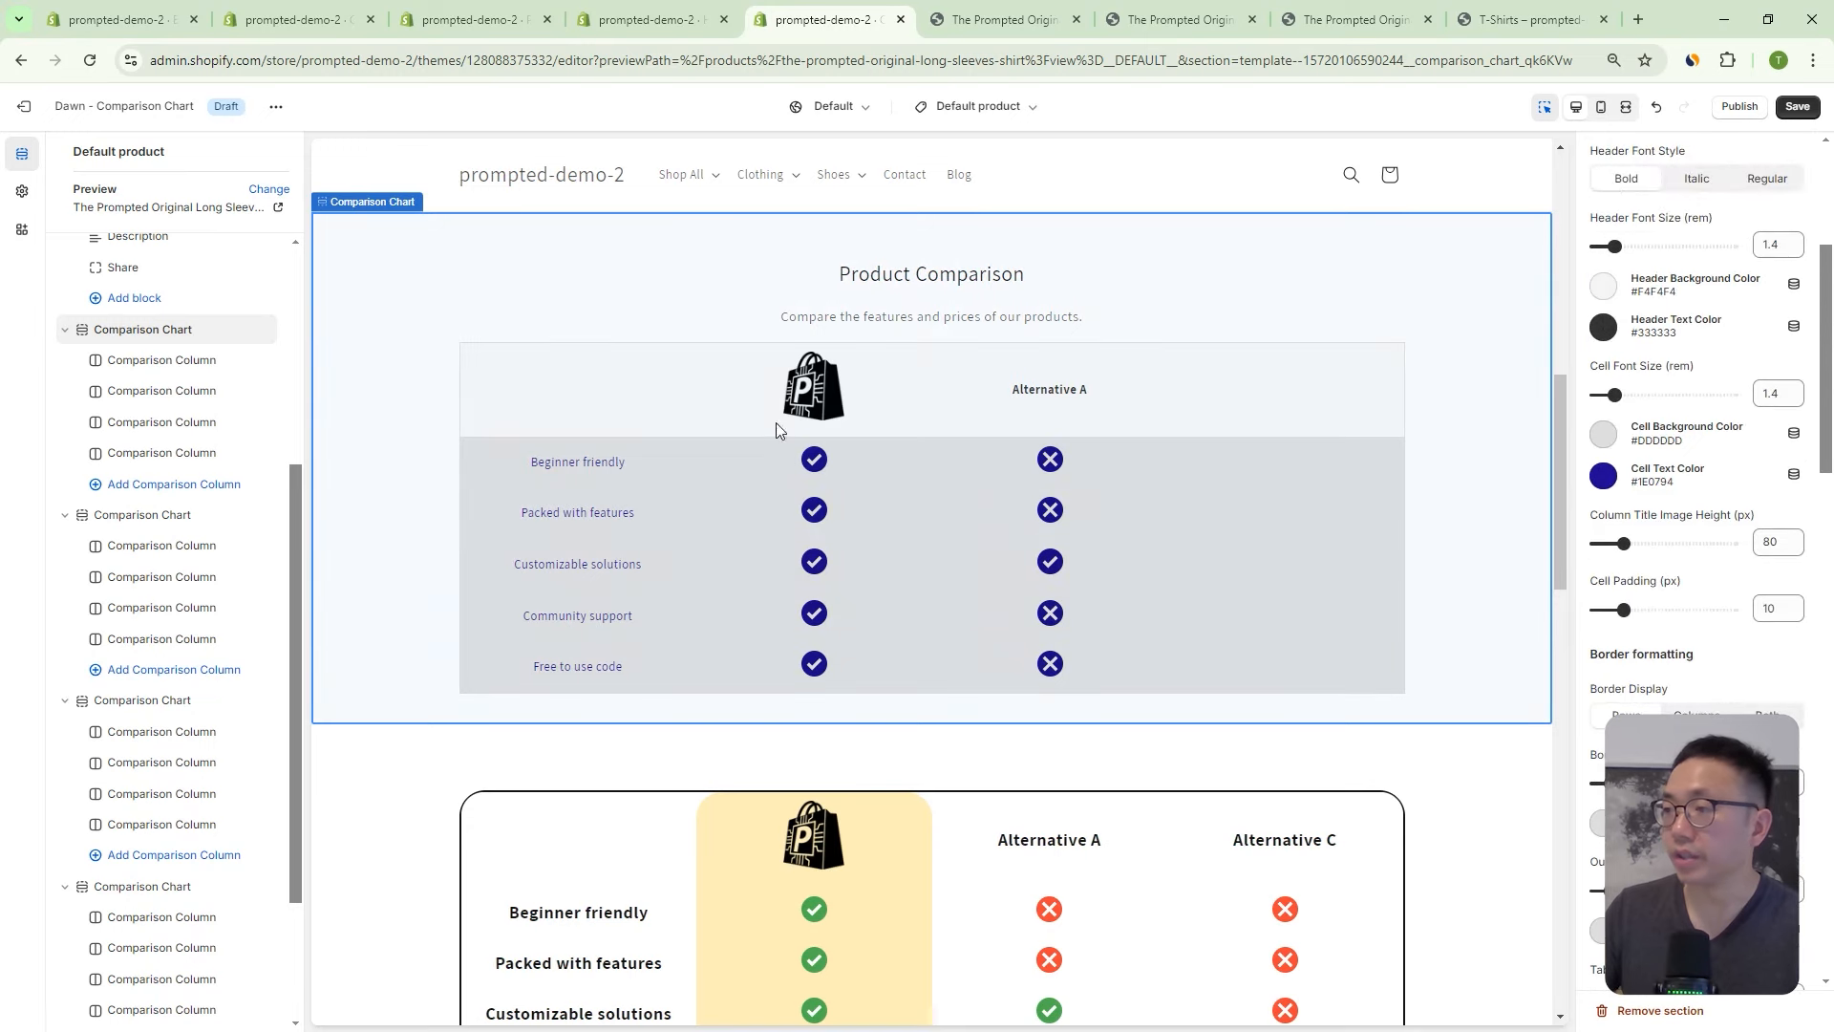
scroll(1714, 515, "up", 4)
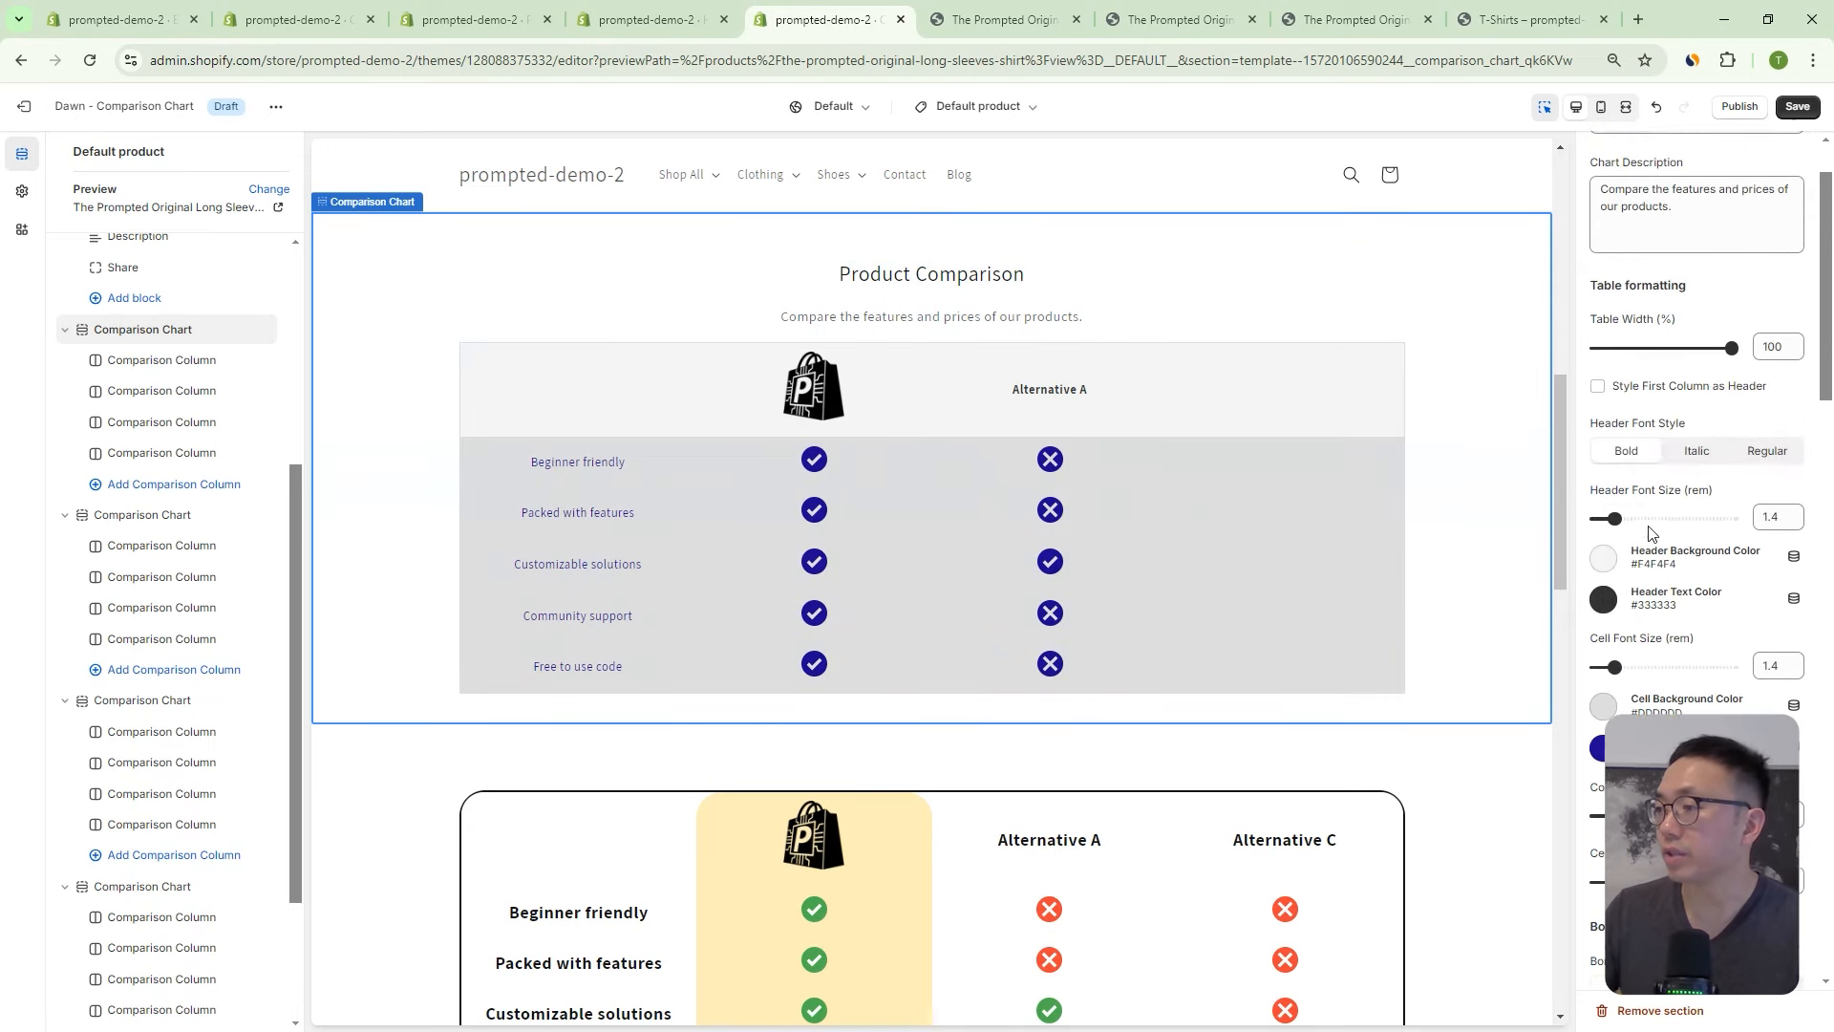
scroll(1719, 597, "down", 1)
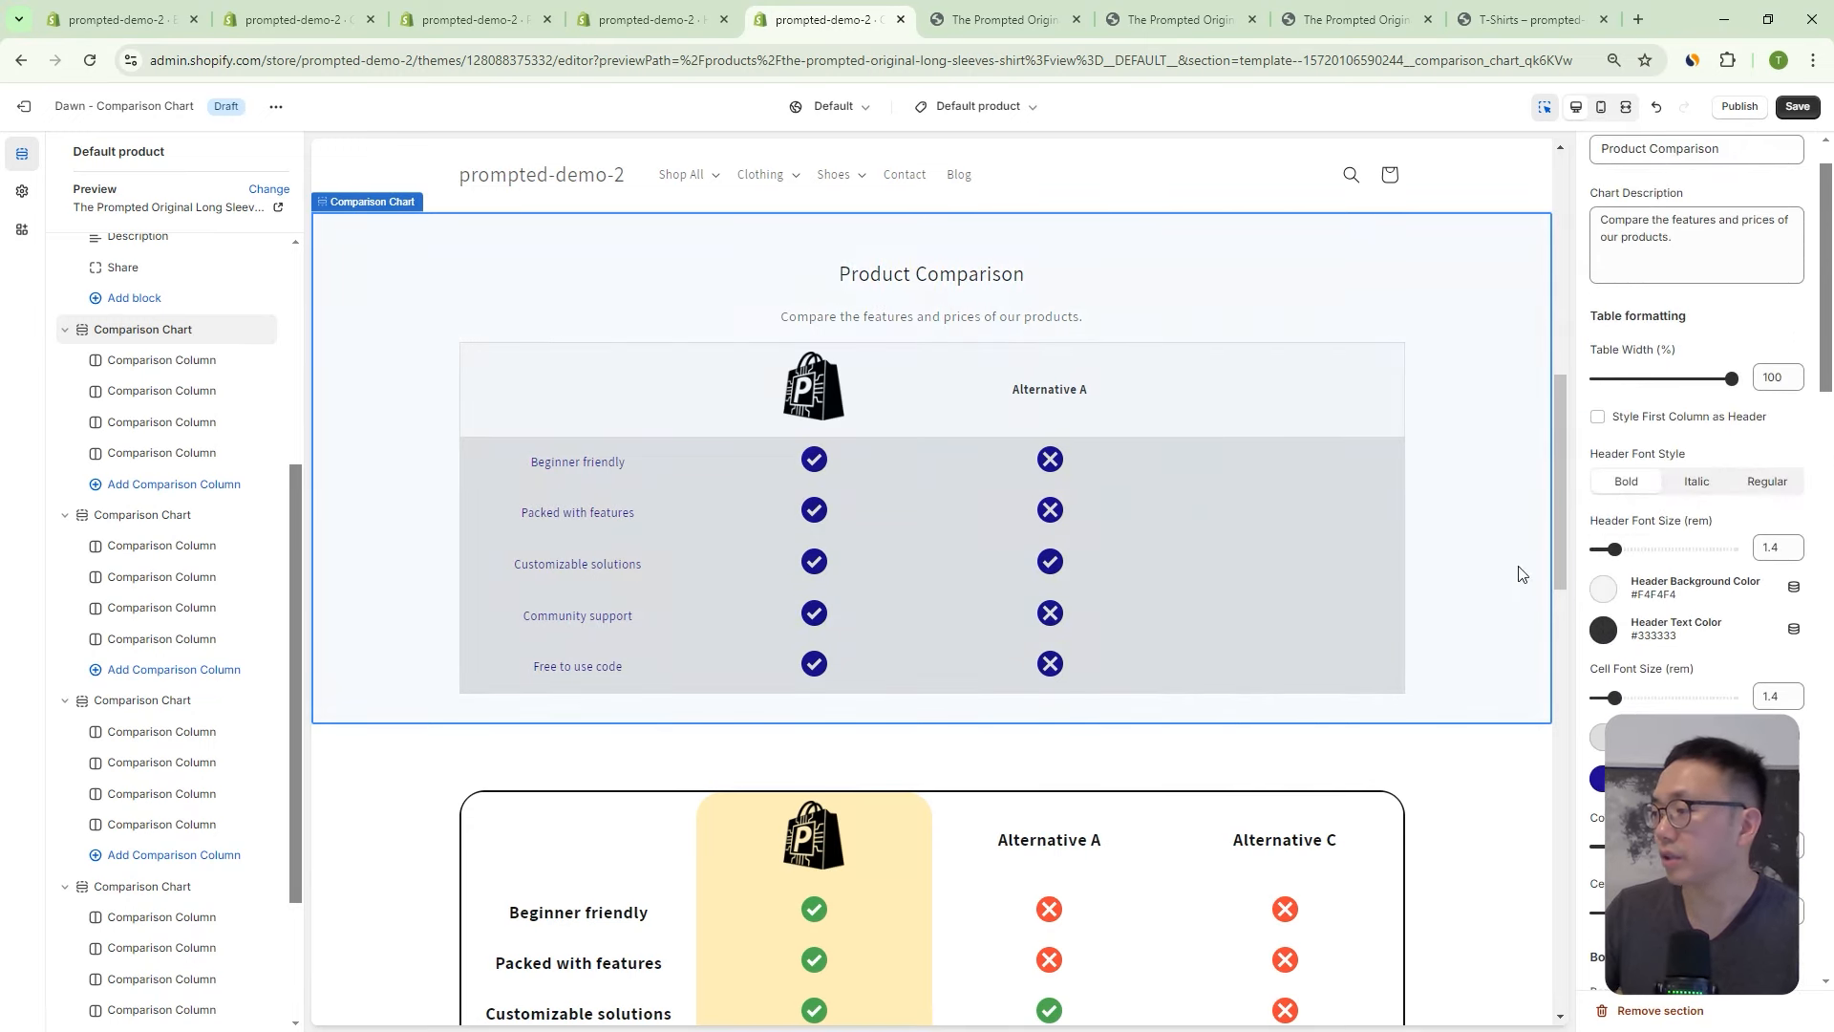
left_click(1605, 593)
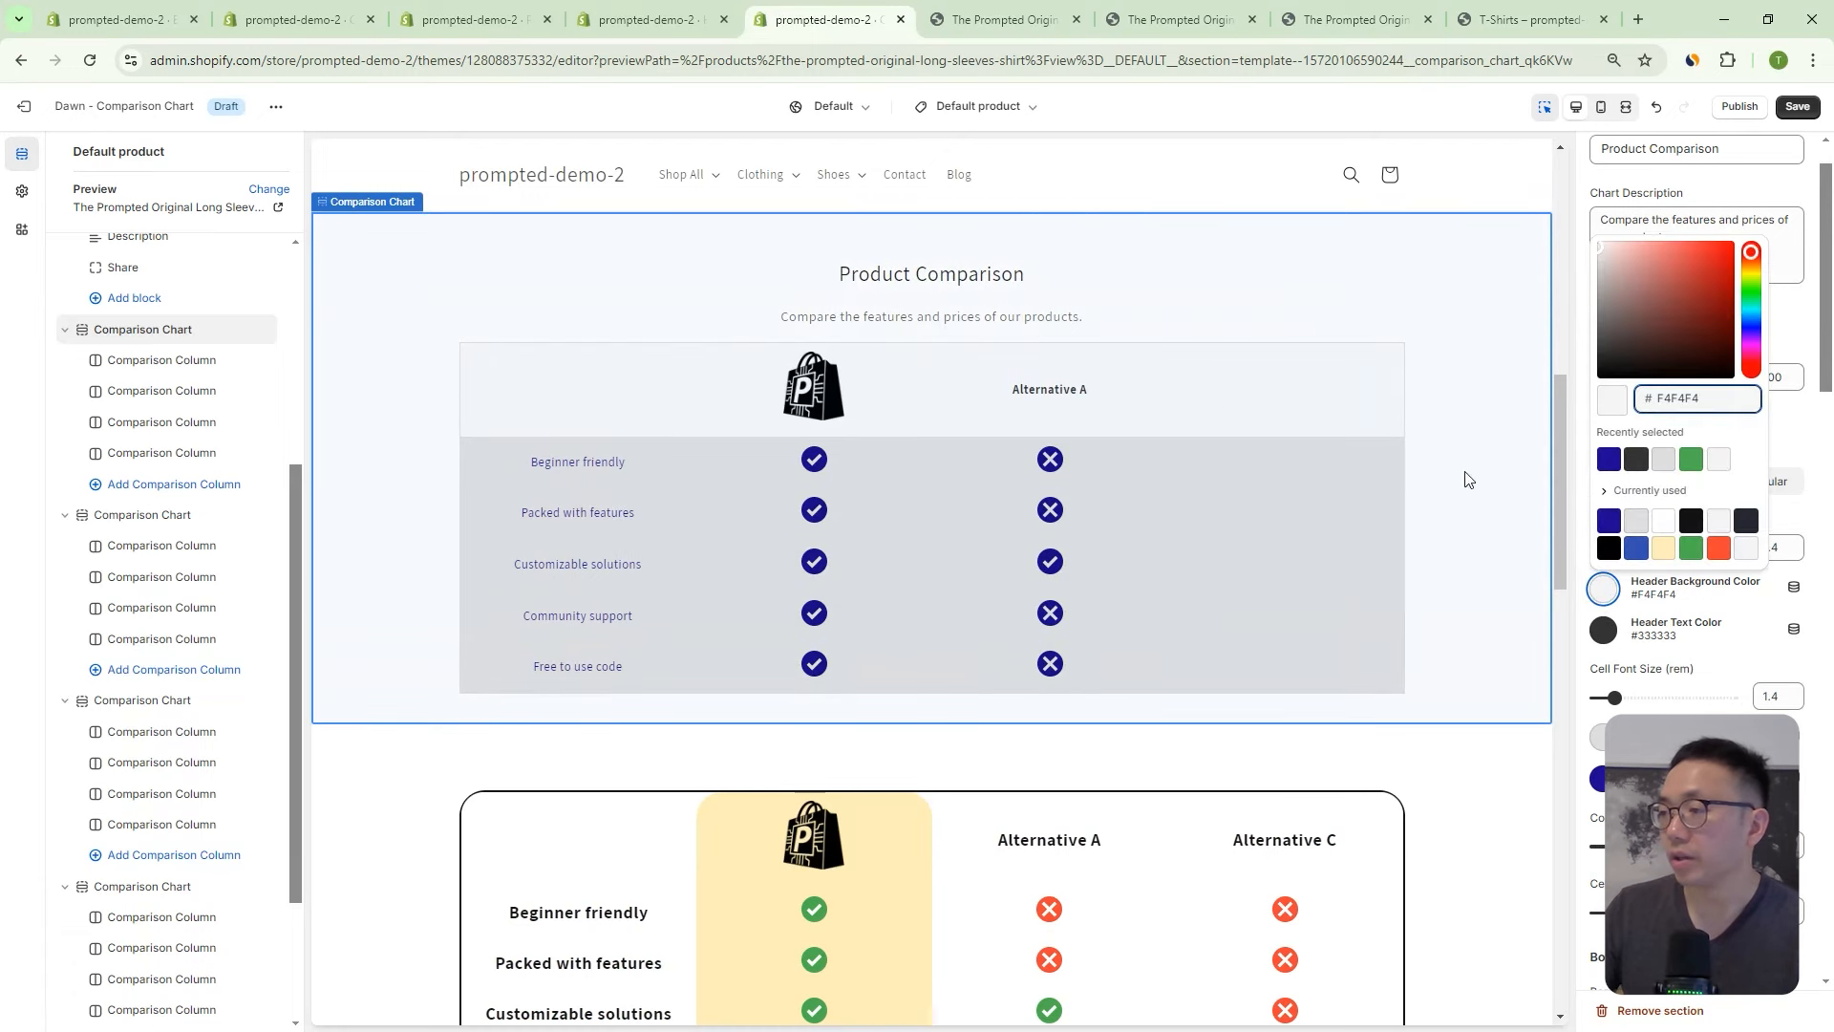
left_click(1691, 524)
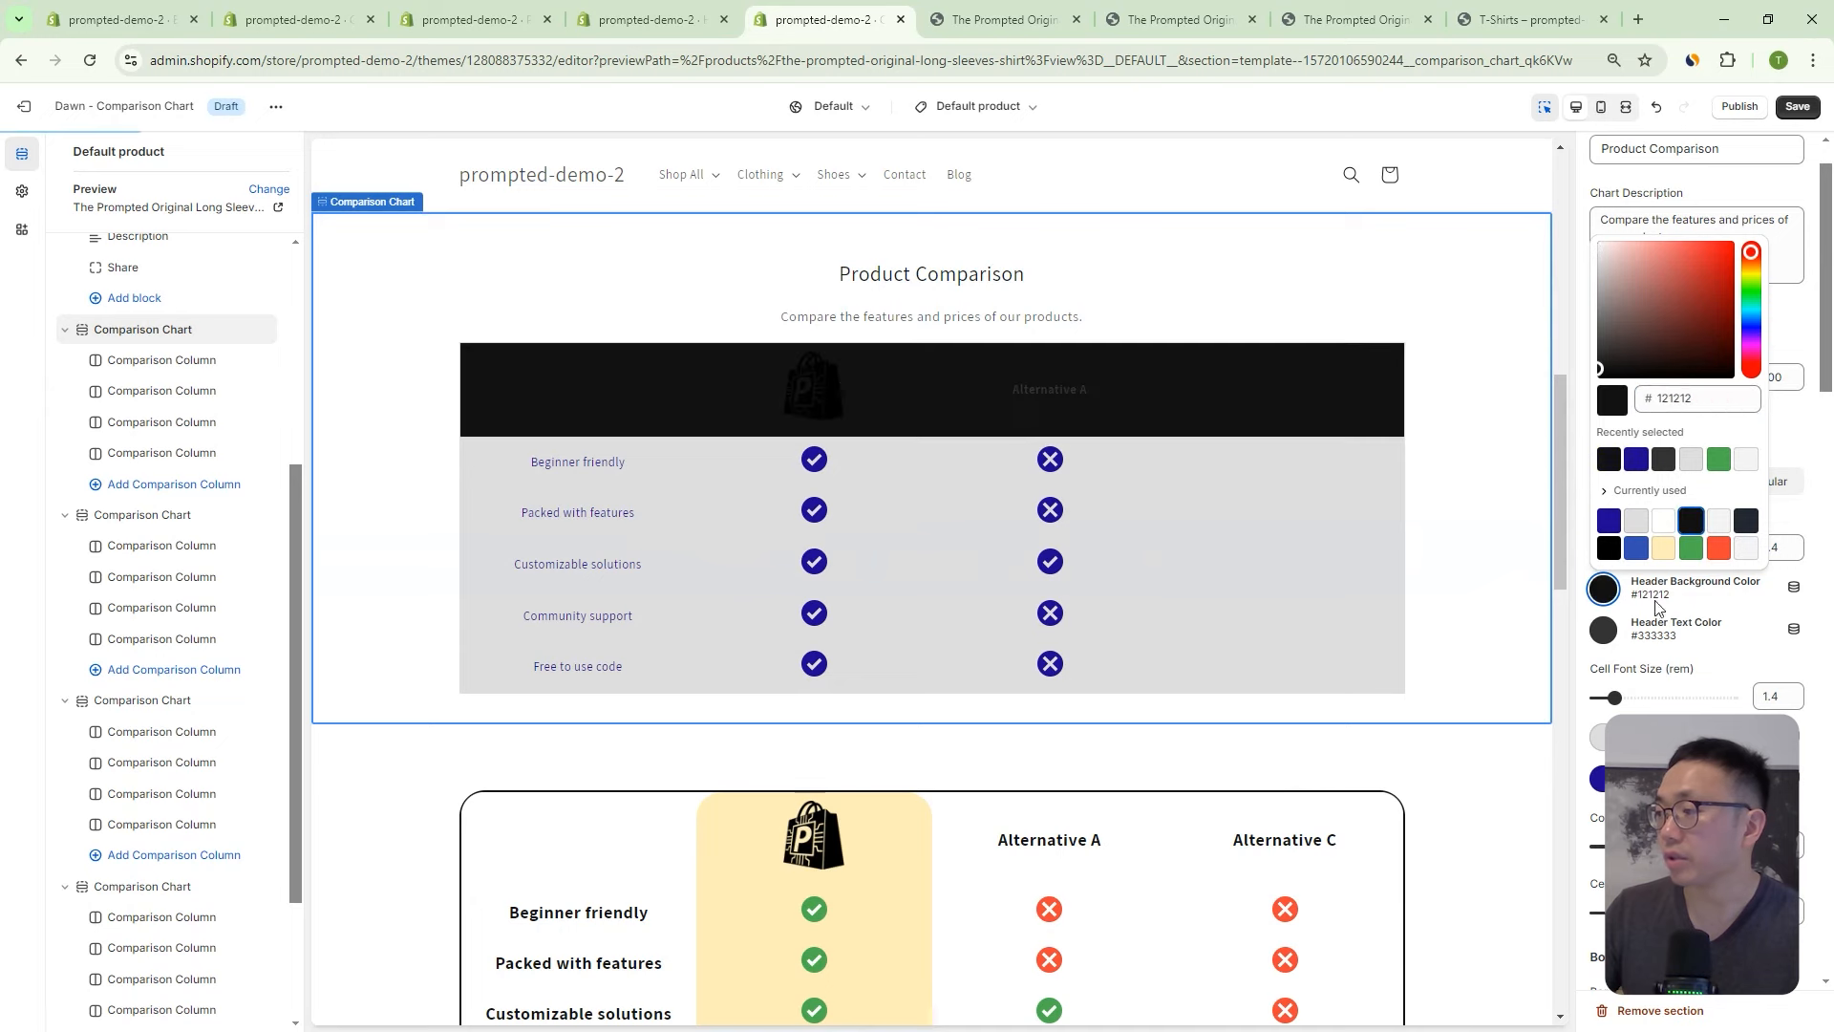
left_click(1604, 631)
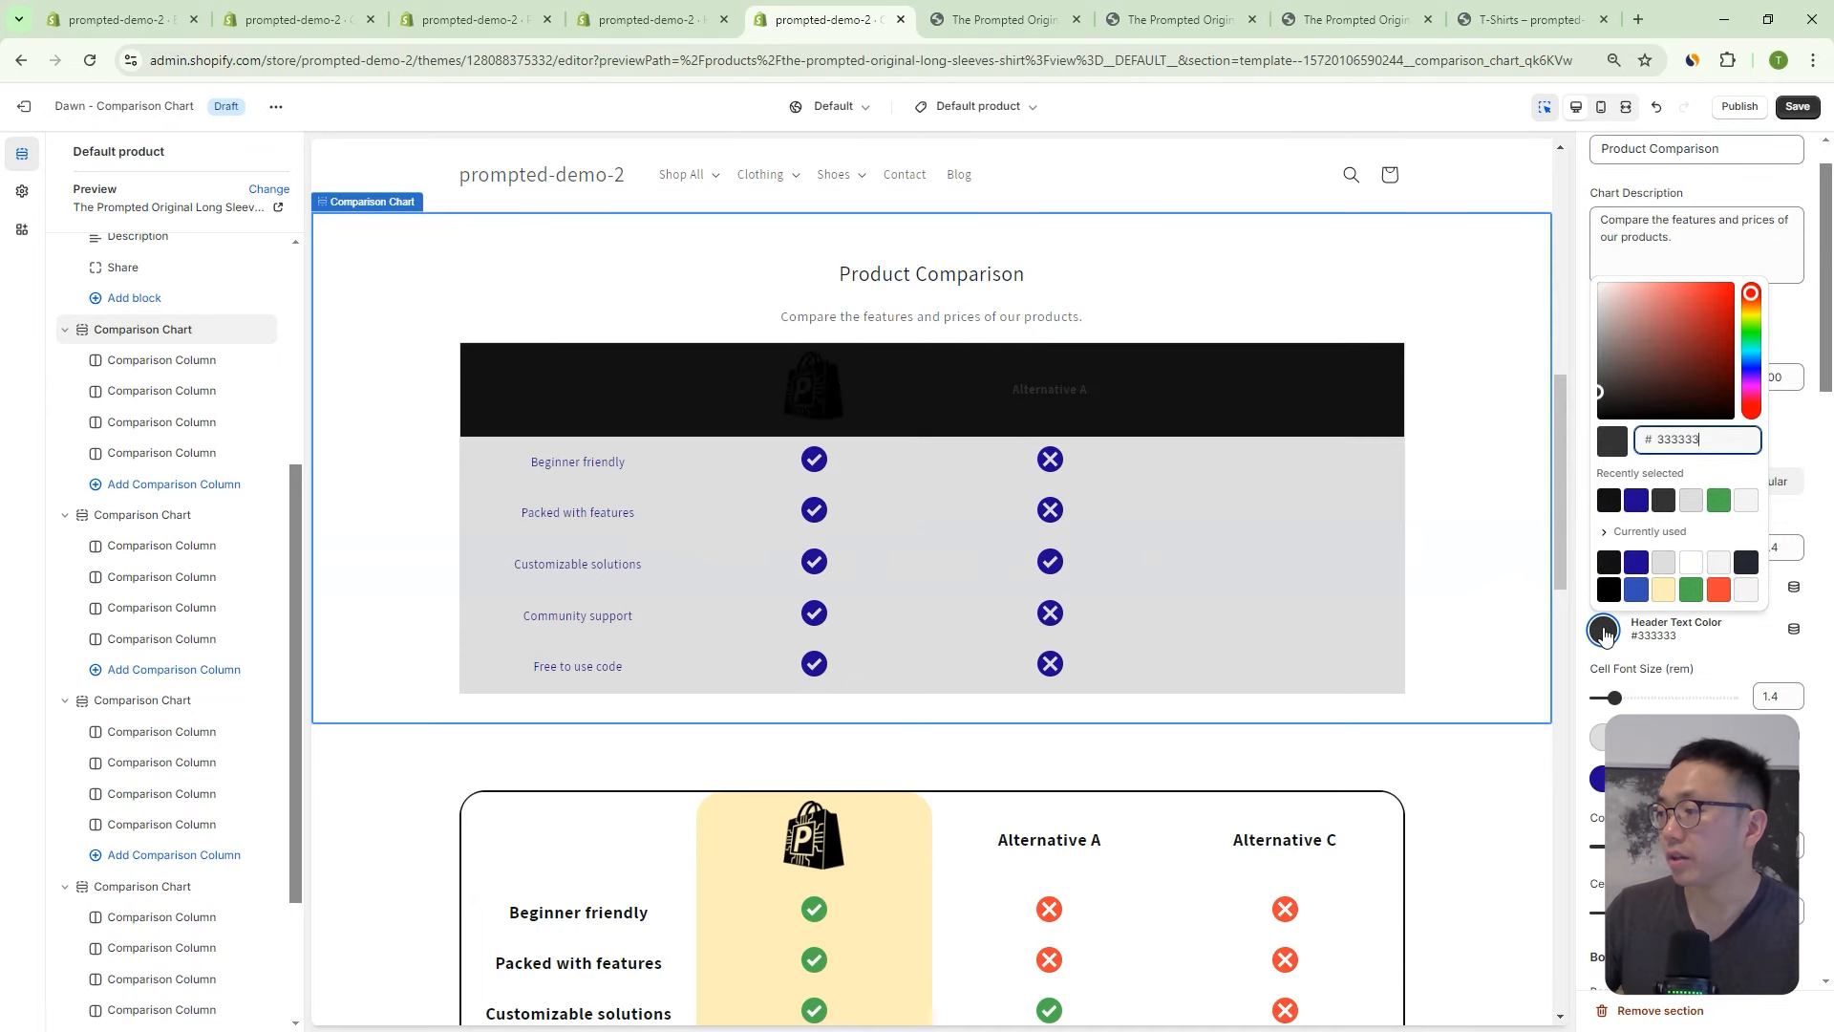
left_click(1697, 566)
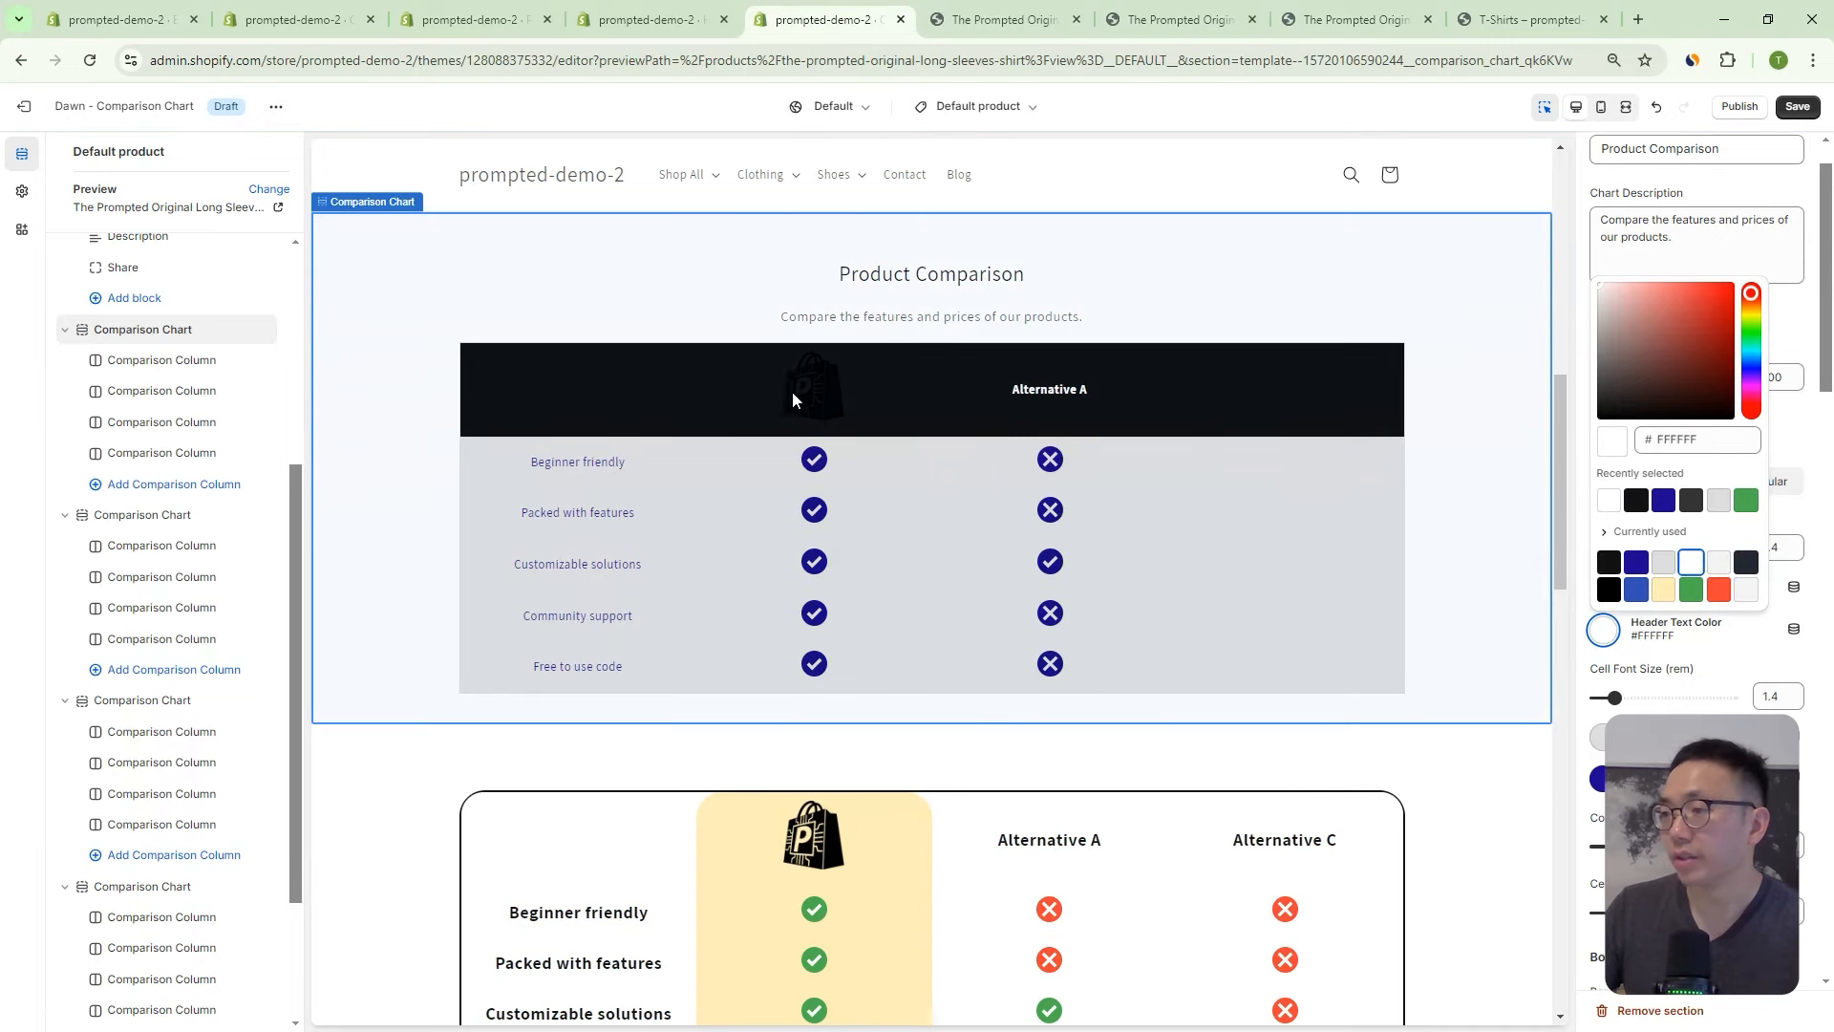
left_click(1328, 437)
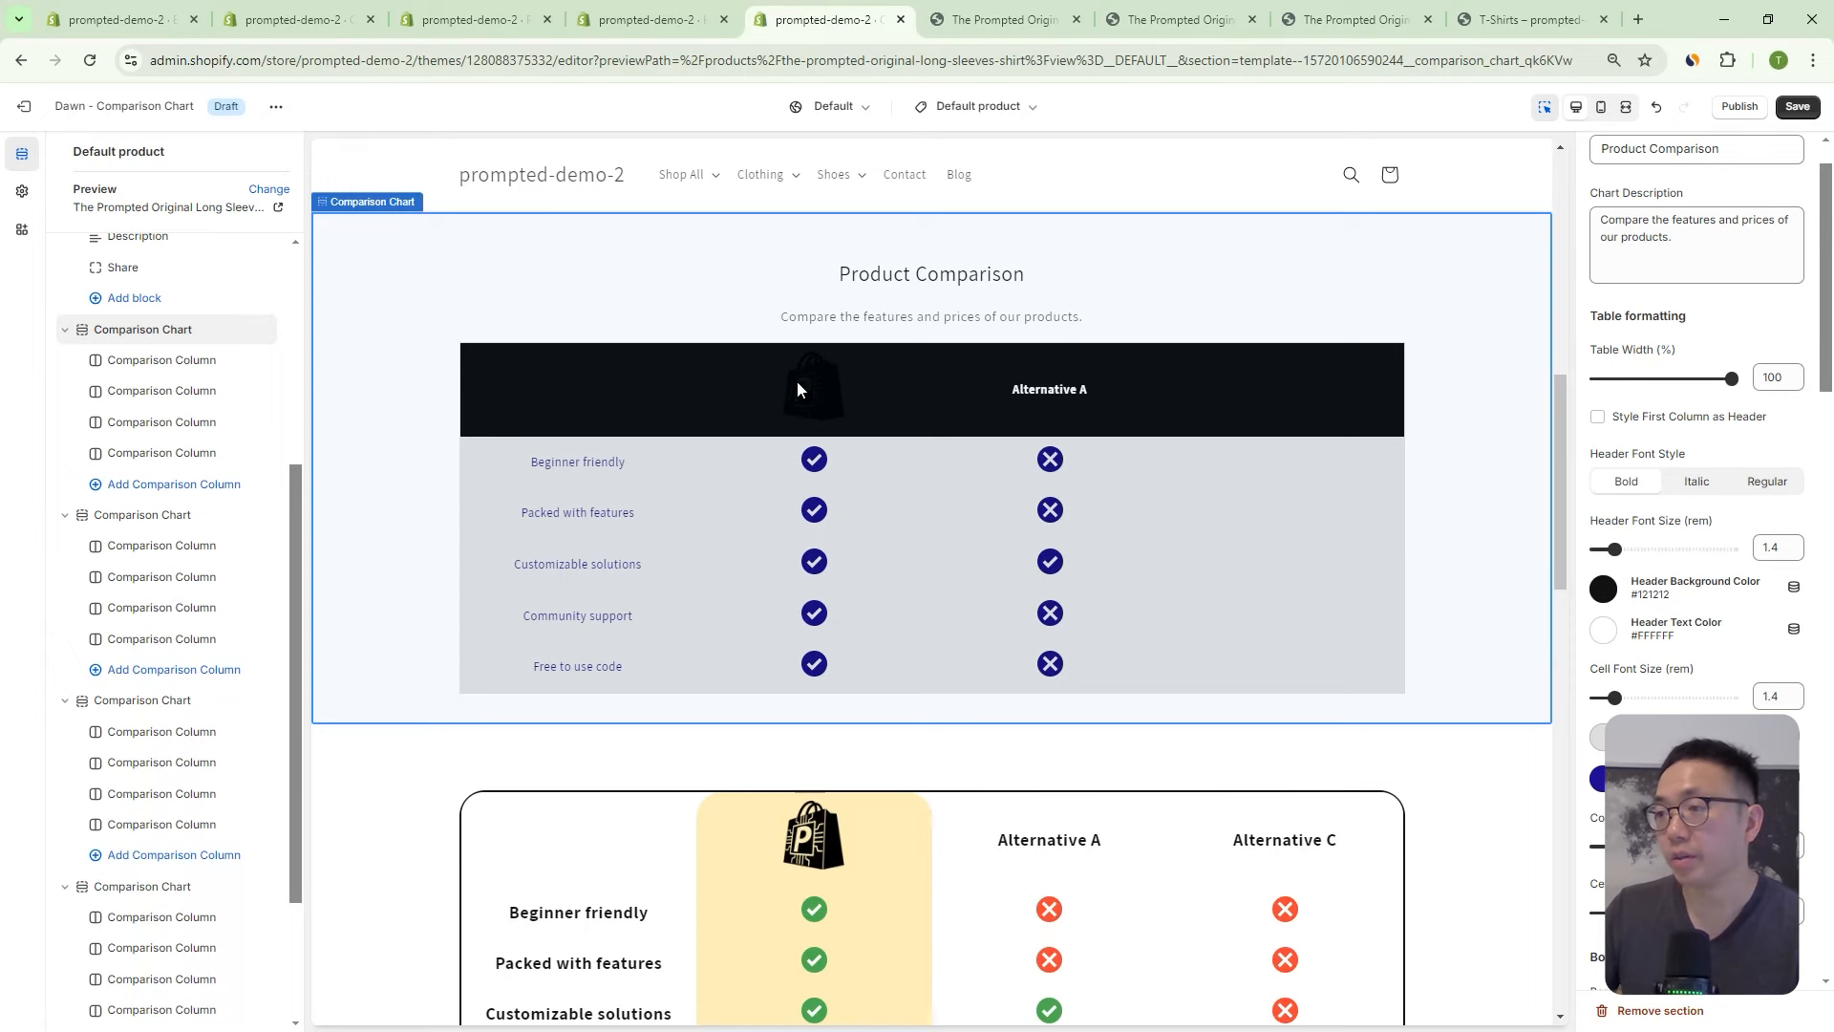
Lighten the chart's Header Background Color to dark grey #505050.
left_click(1602, 589)
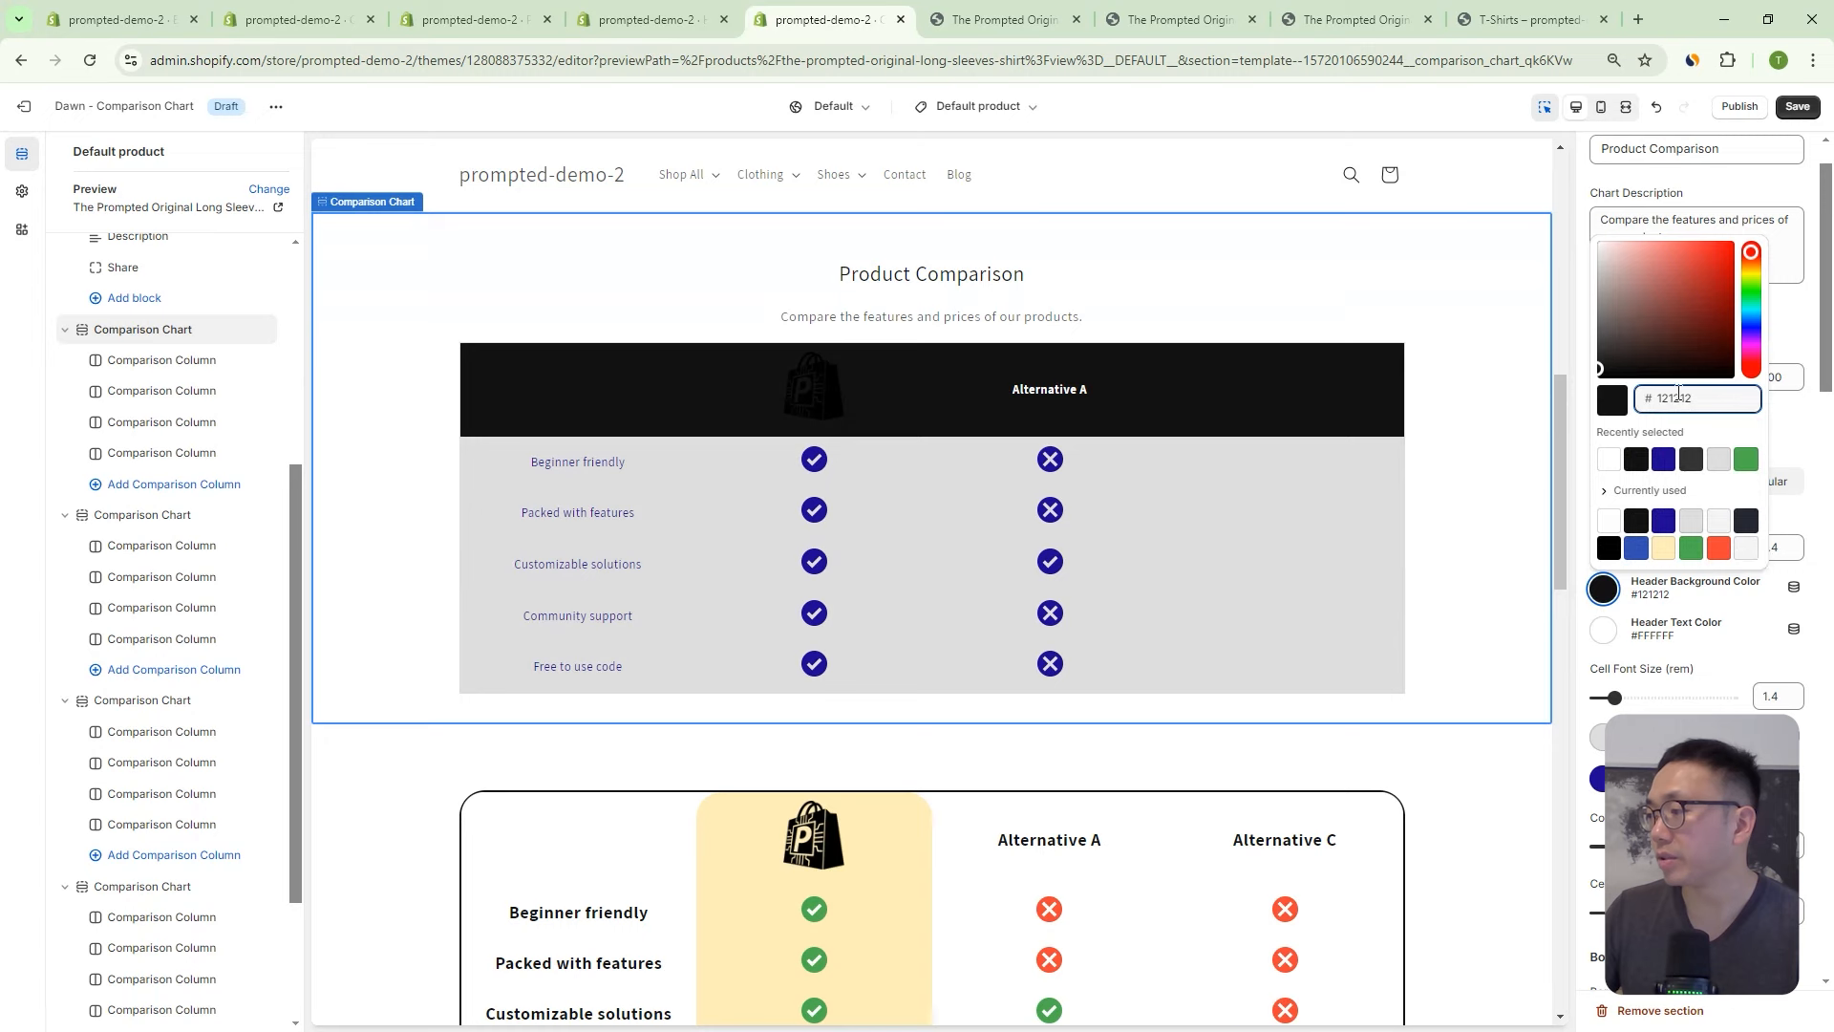
left_click_drag(1599, 366, 1598, 335)
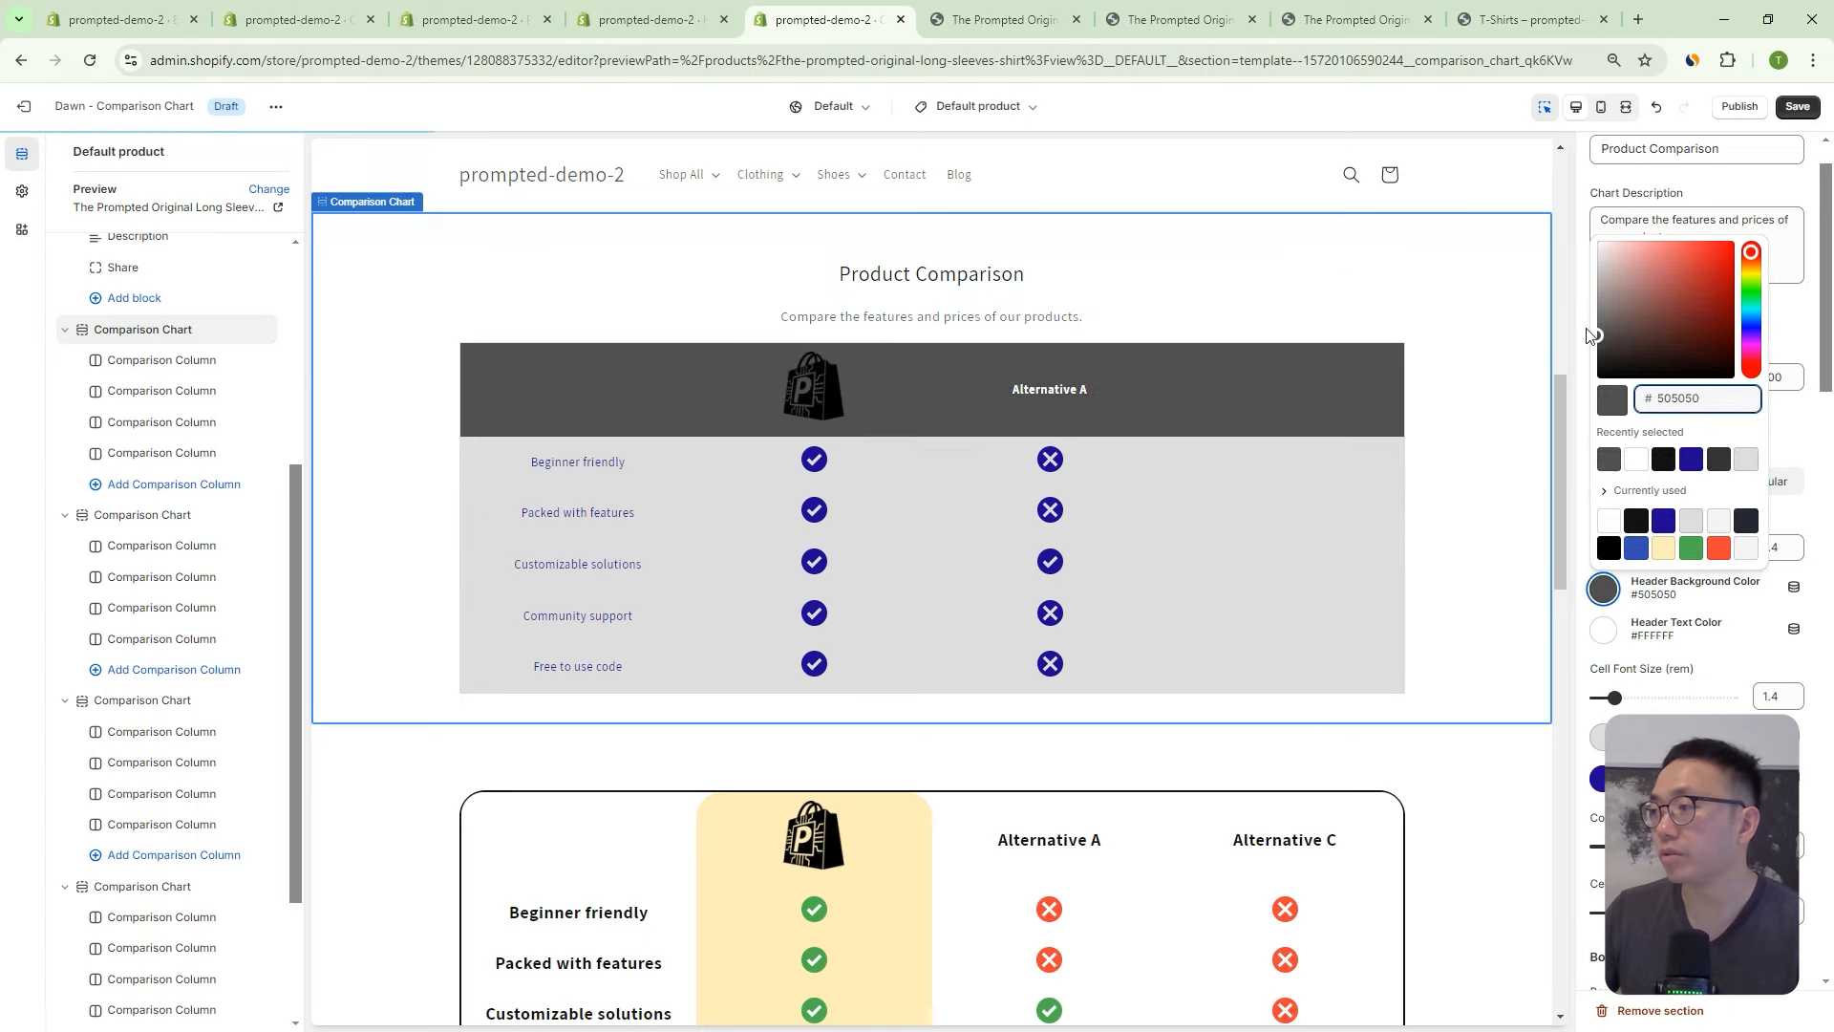
Open the Demo1-Alternative2 comparison chart metaobject entry, copy its handle, and look over its Column Entries list.
left_click(1465, 417)
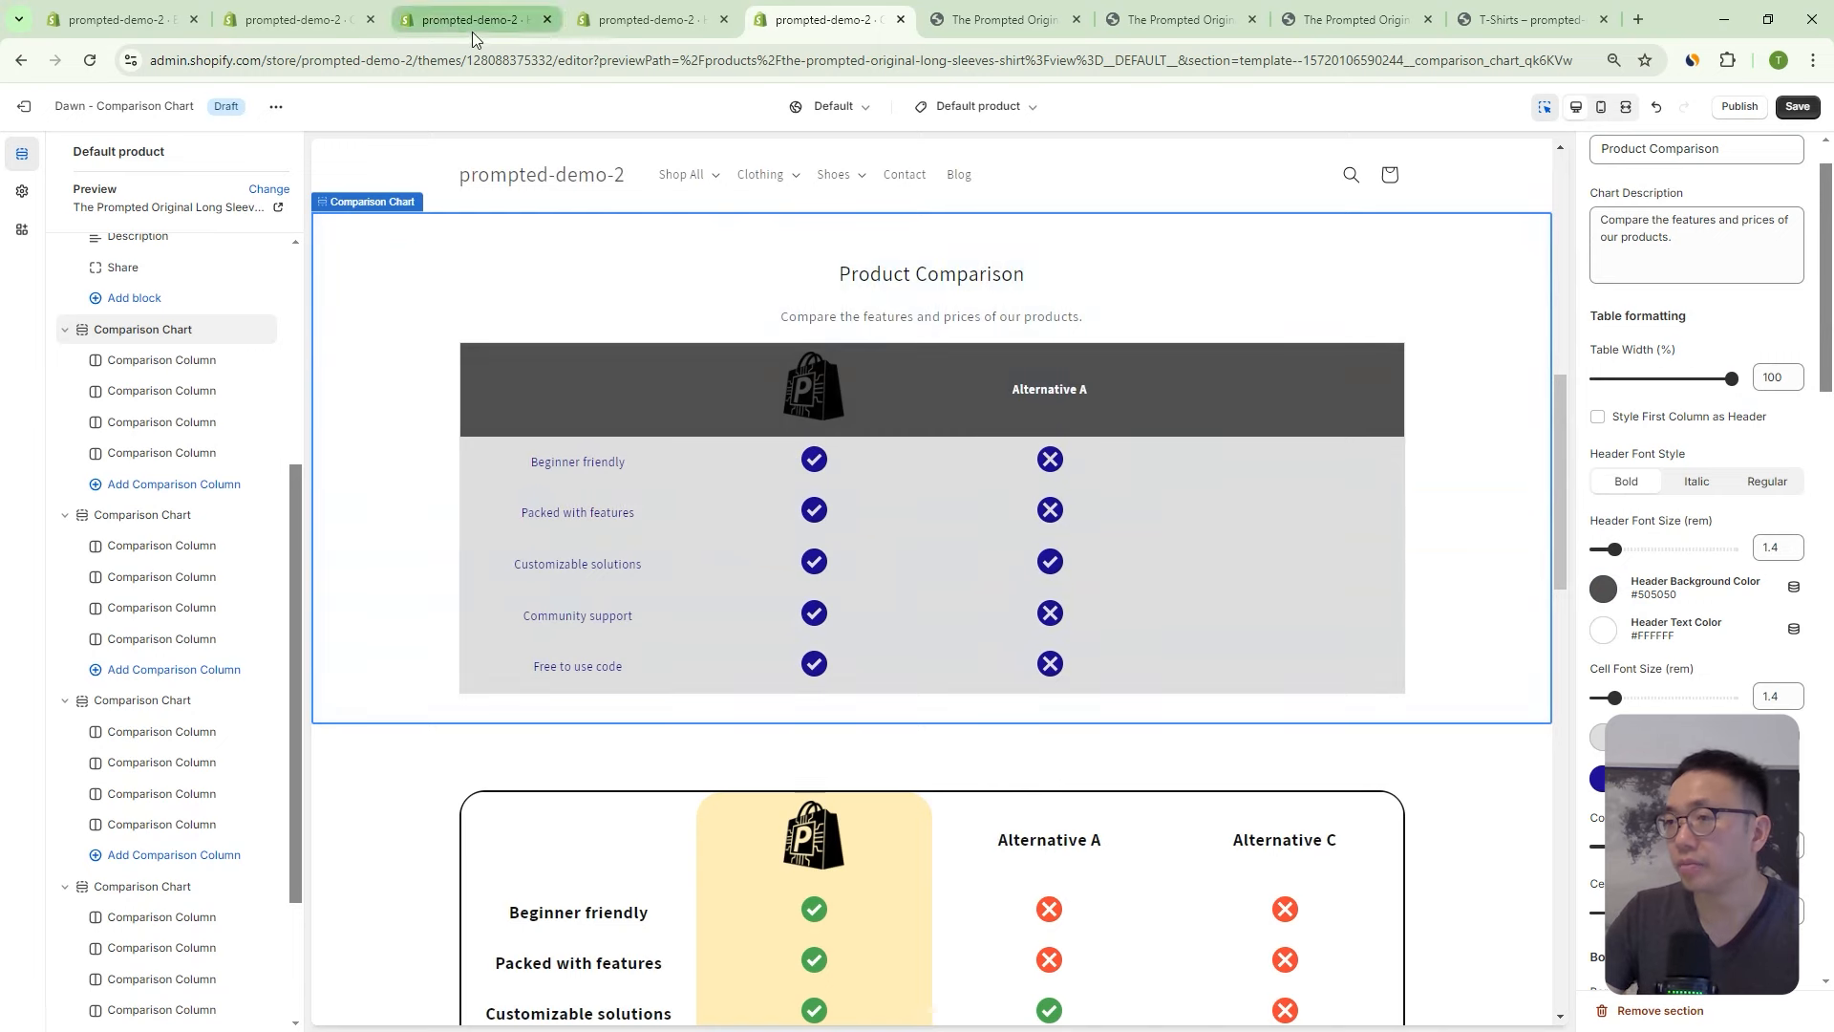
mouse_move(612, 28)
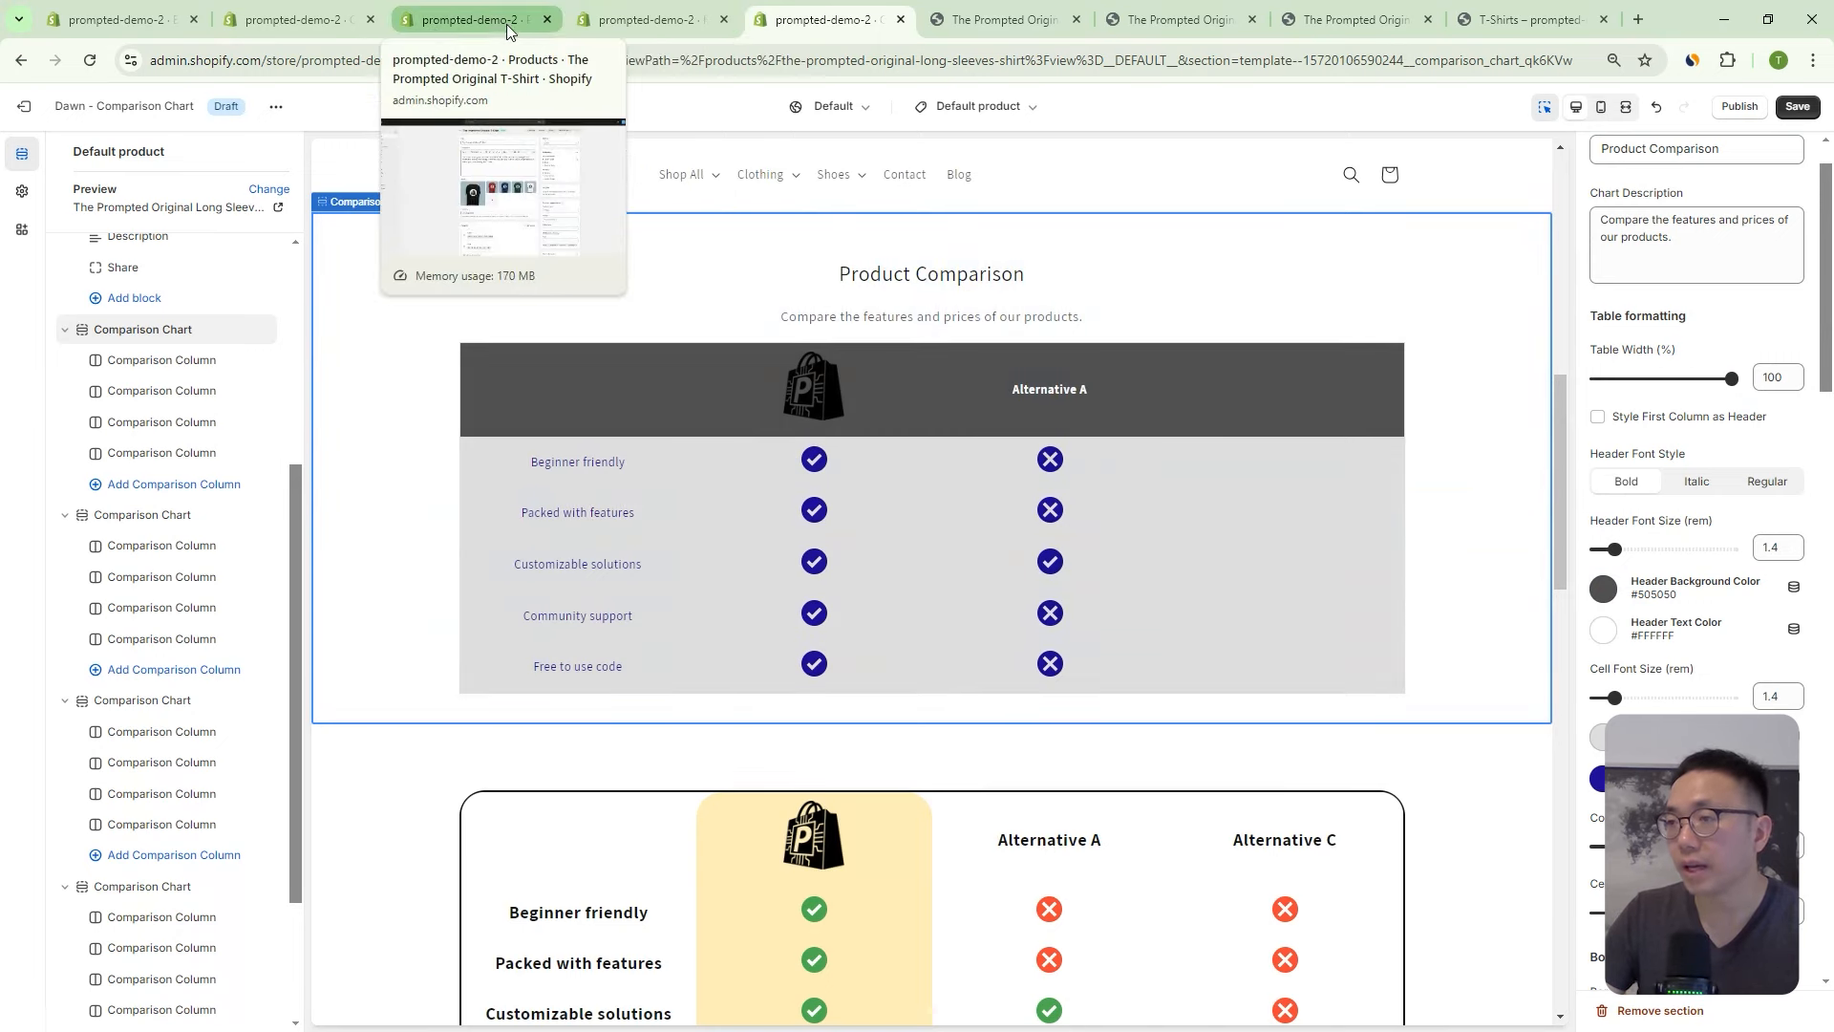
left_click(622, 25)
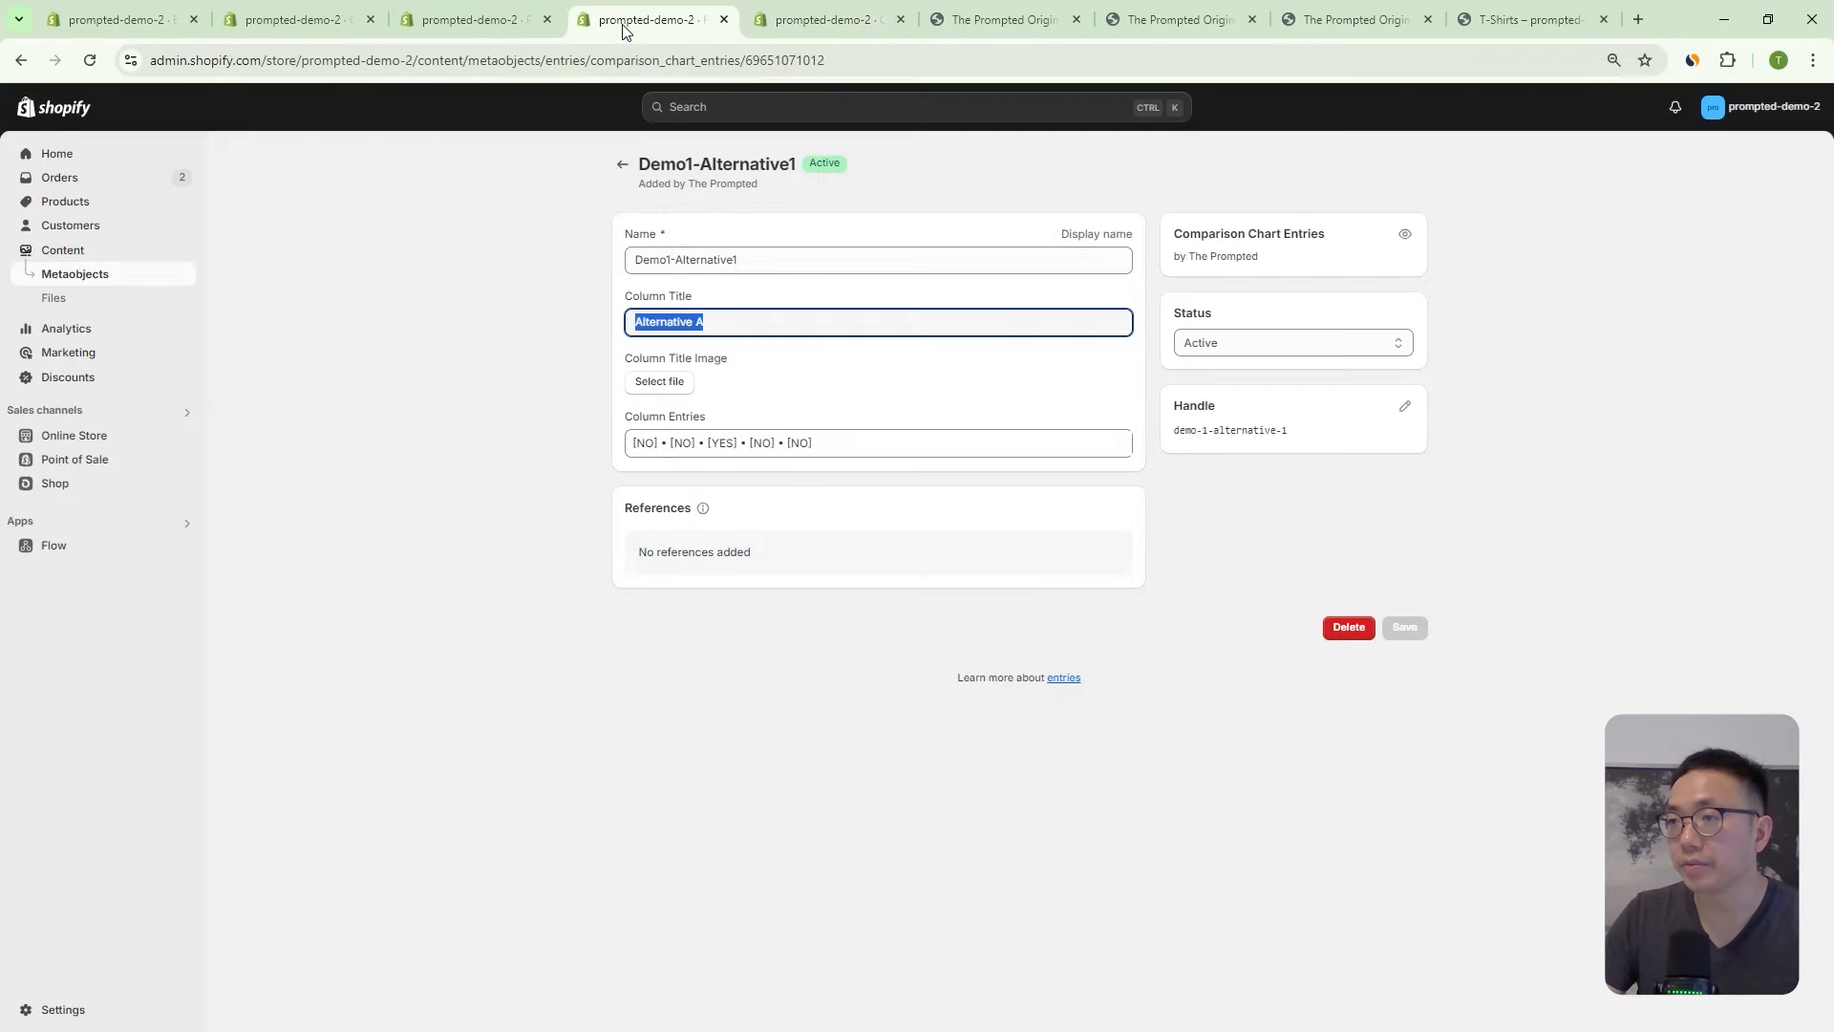
left_click(626, 166)
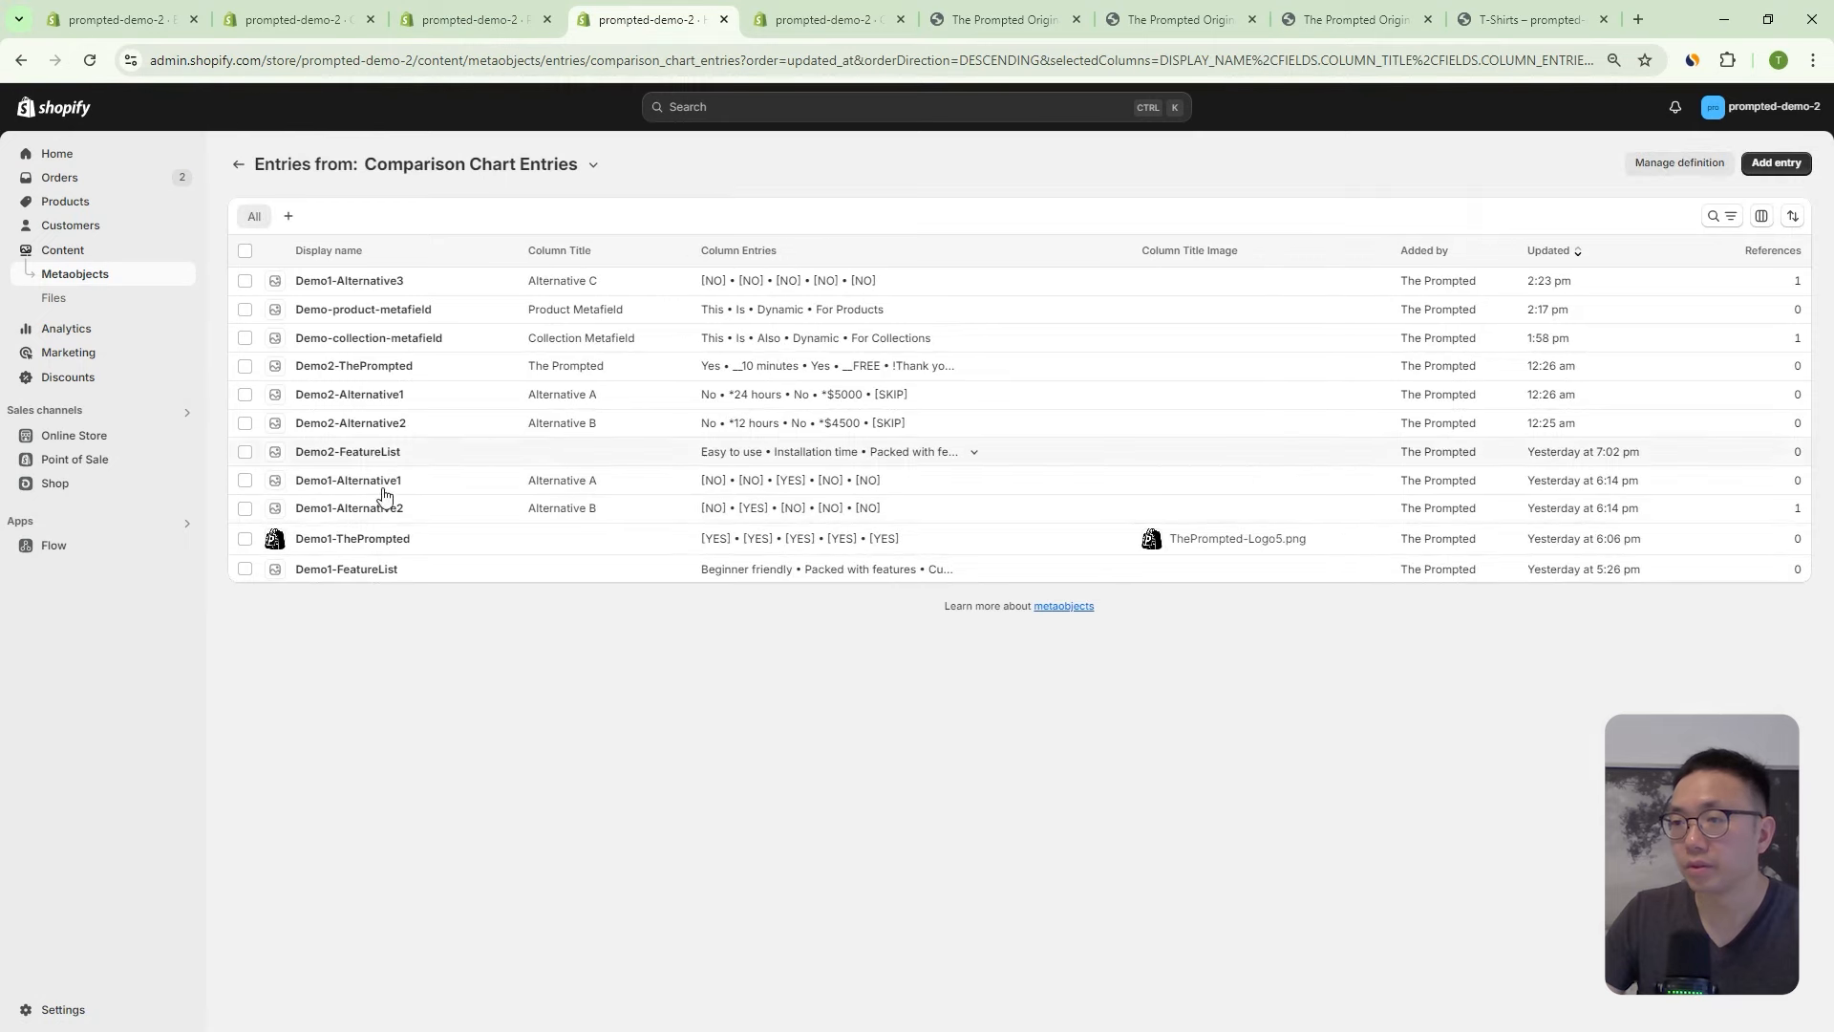
left_click(387, 509)
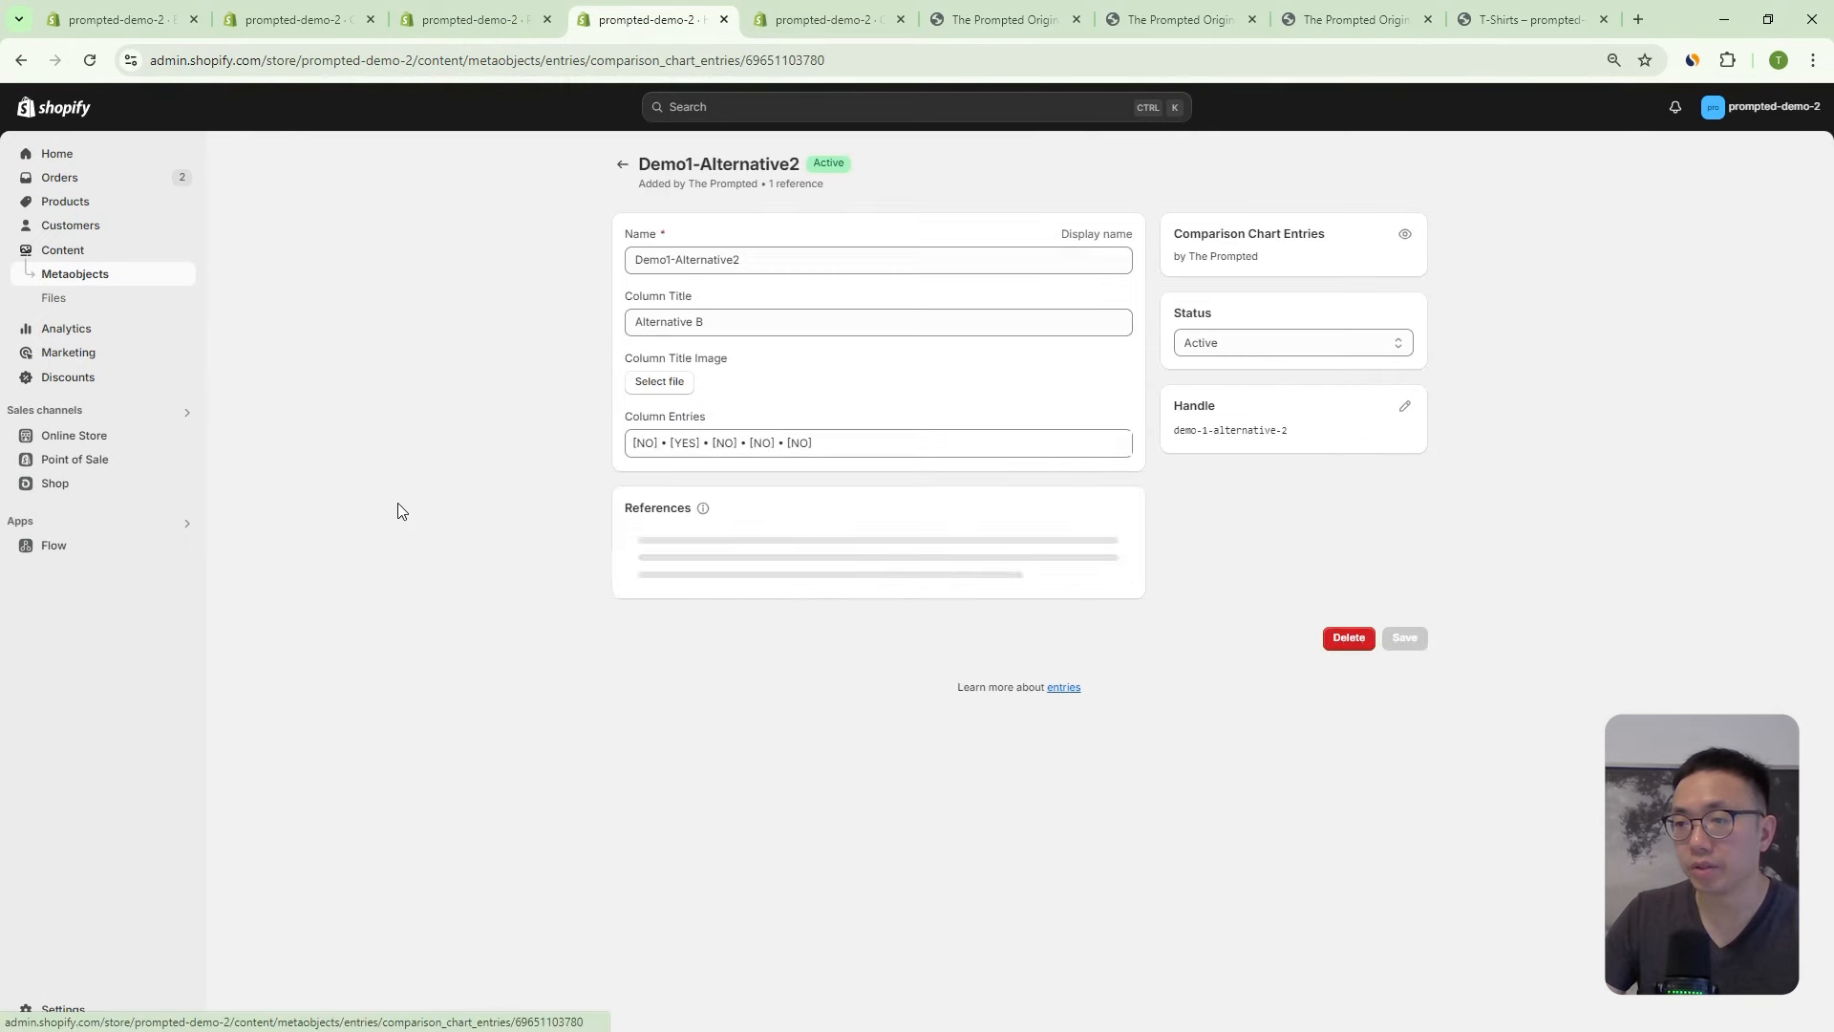
left_click(1304, 433)
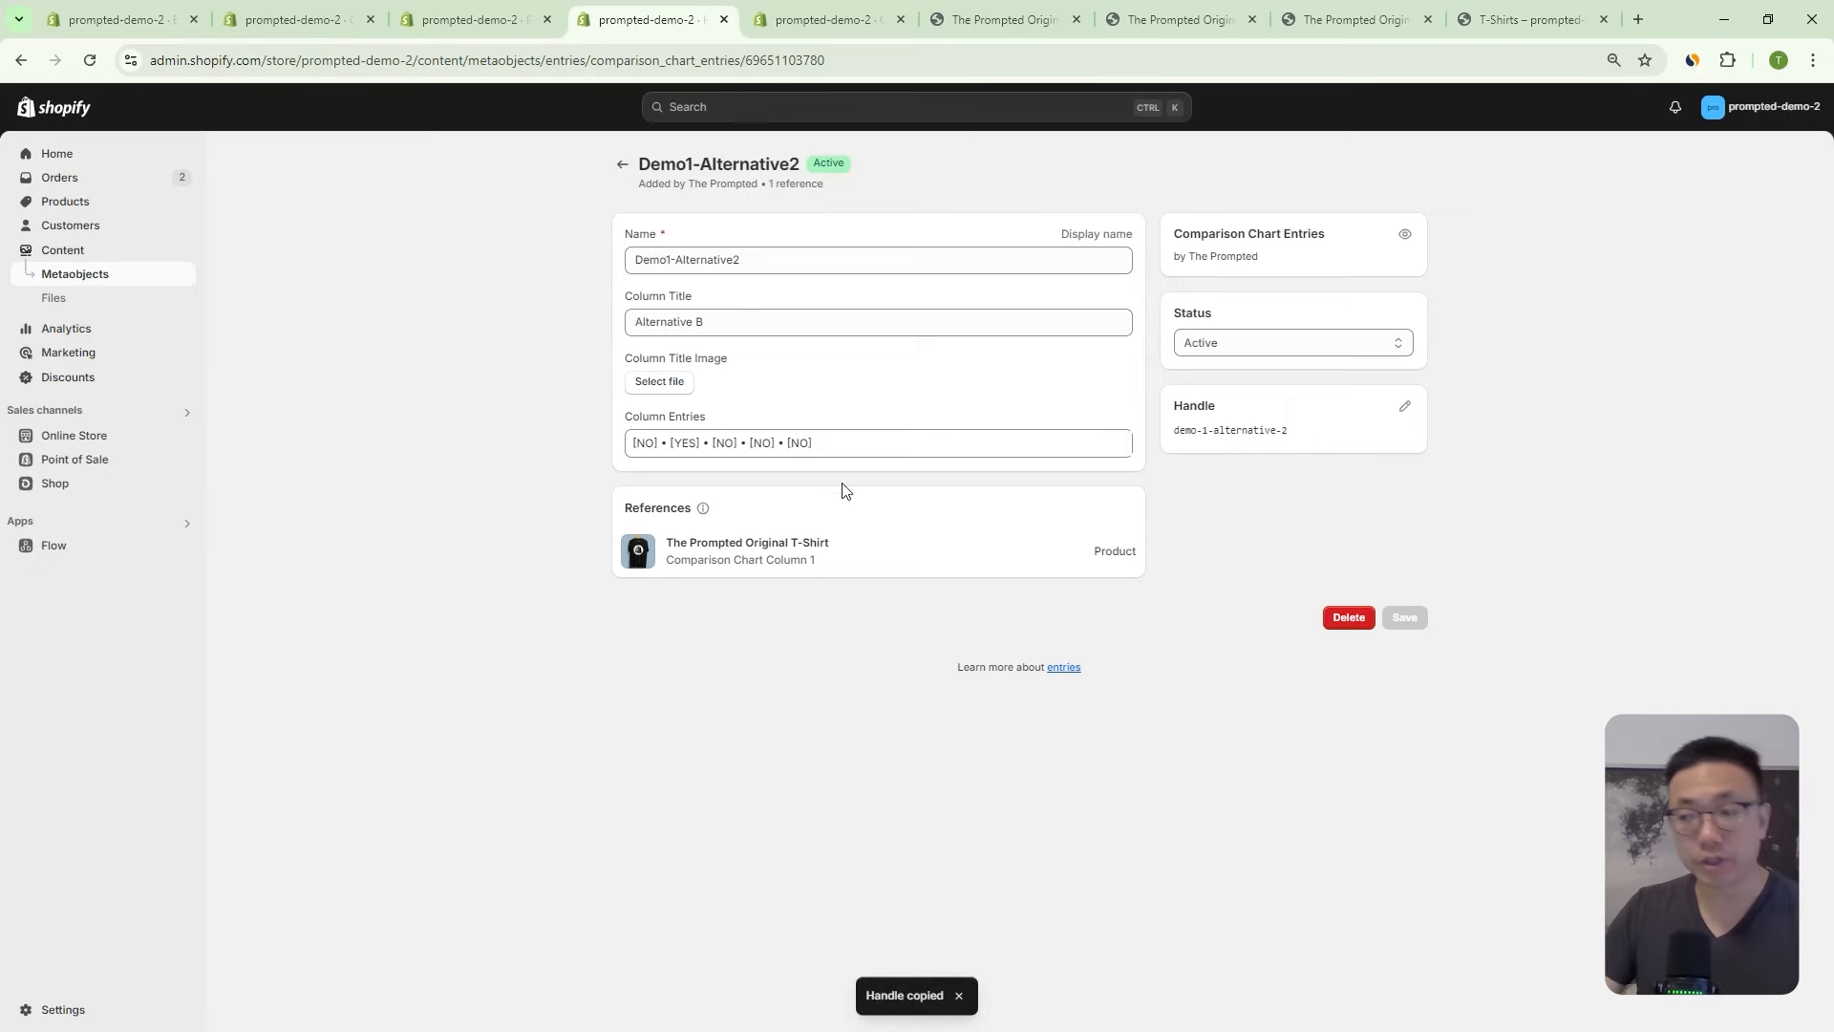
left_click(859, 453)
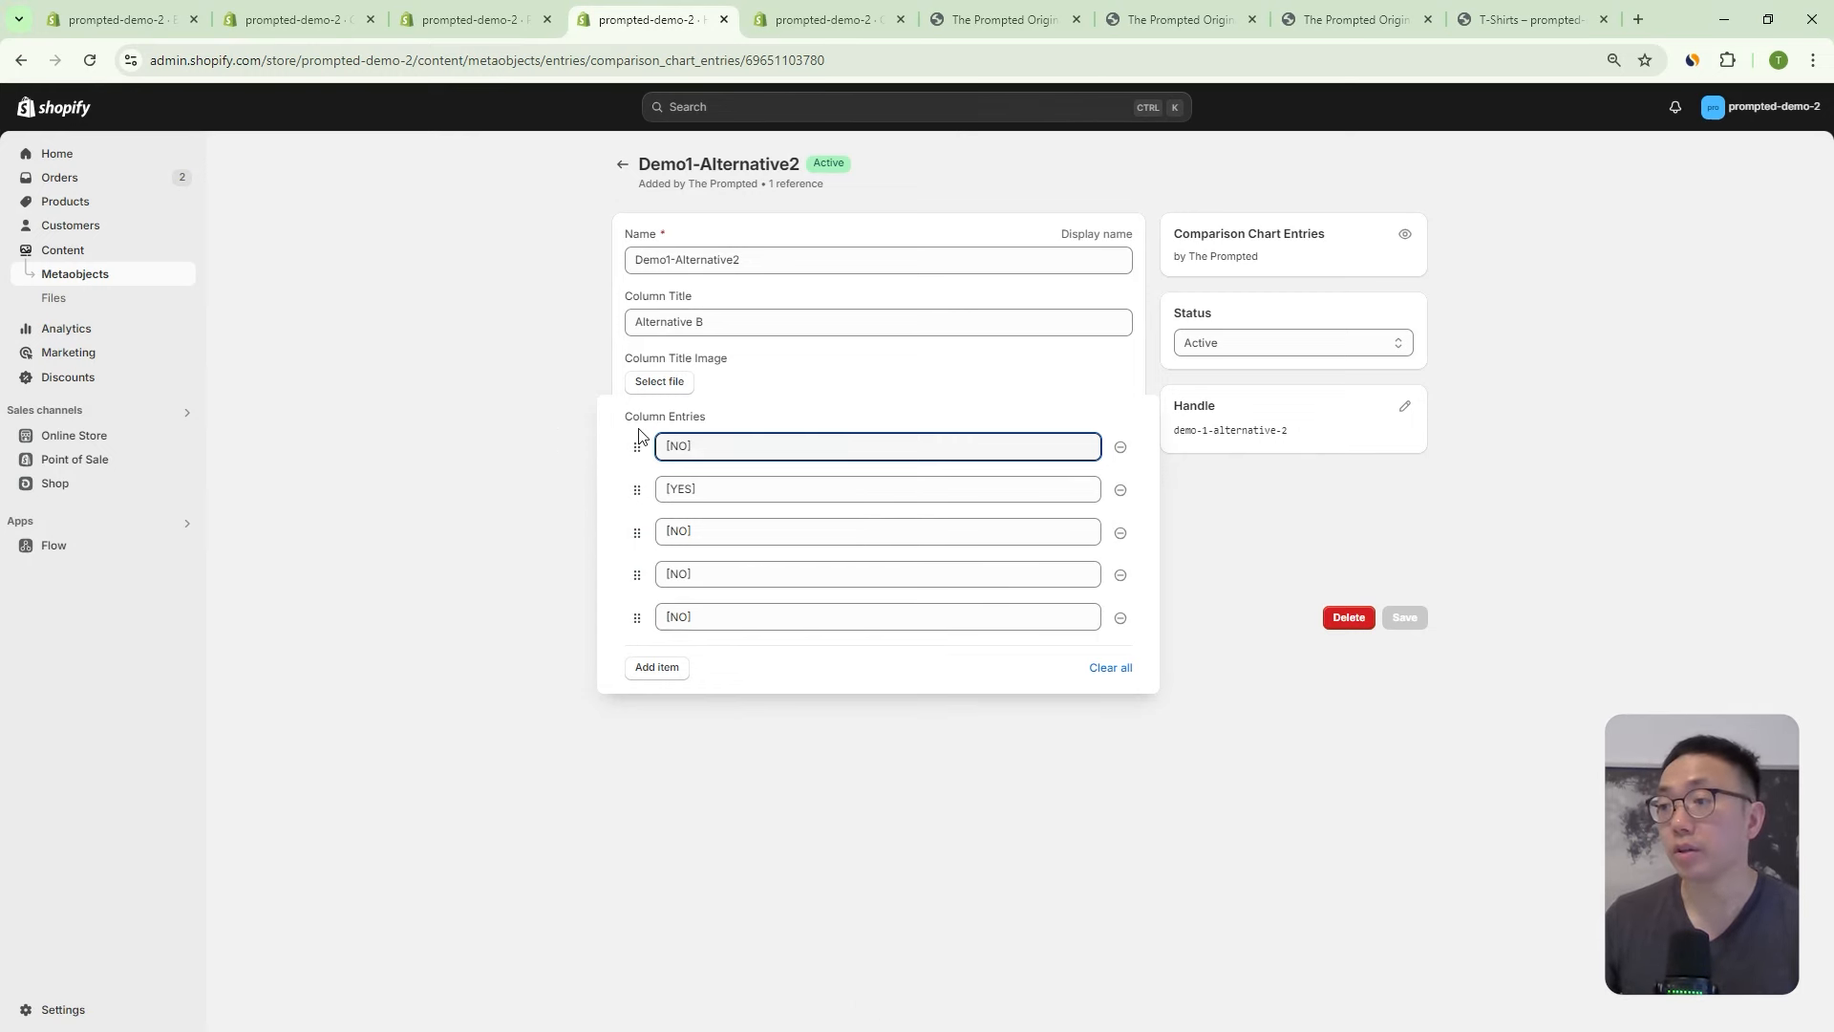
left_click(468, 341)
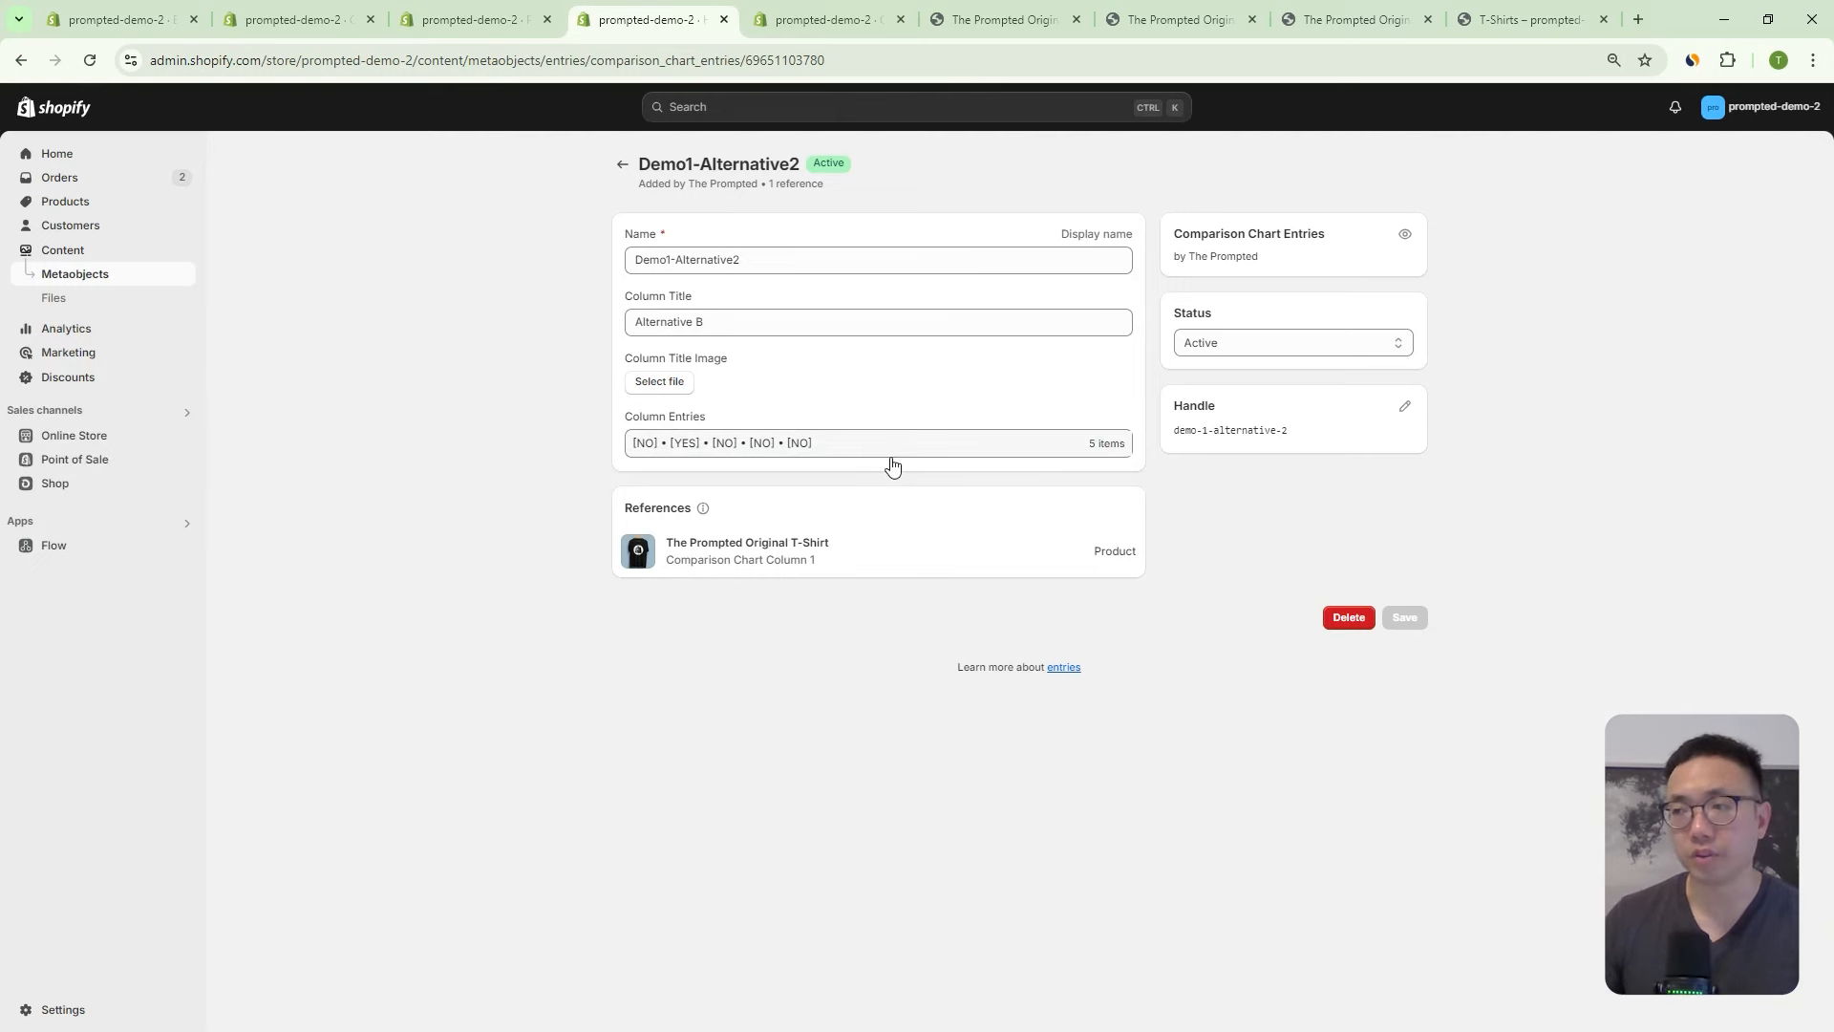
Back in the theme editor, set the first chart's fourth Comparison Column to the metaobject reference demo-1-alternative-2.
left_click(761, 22)
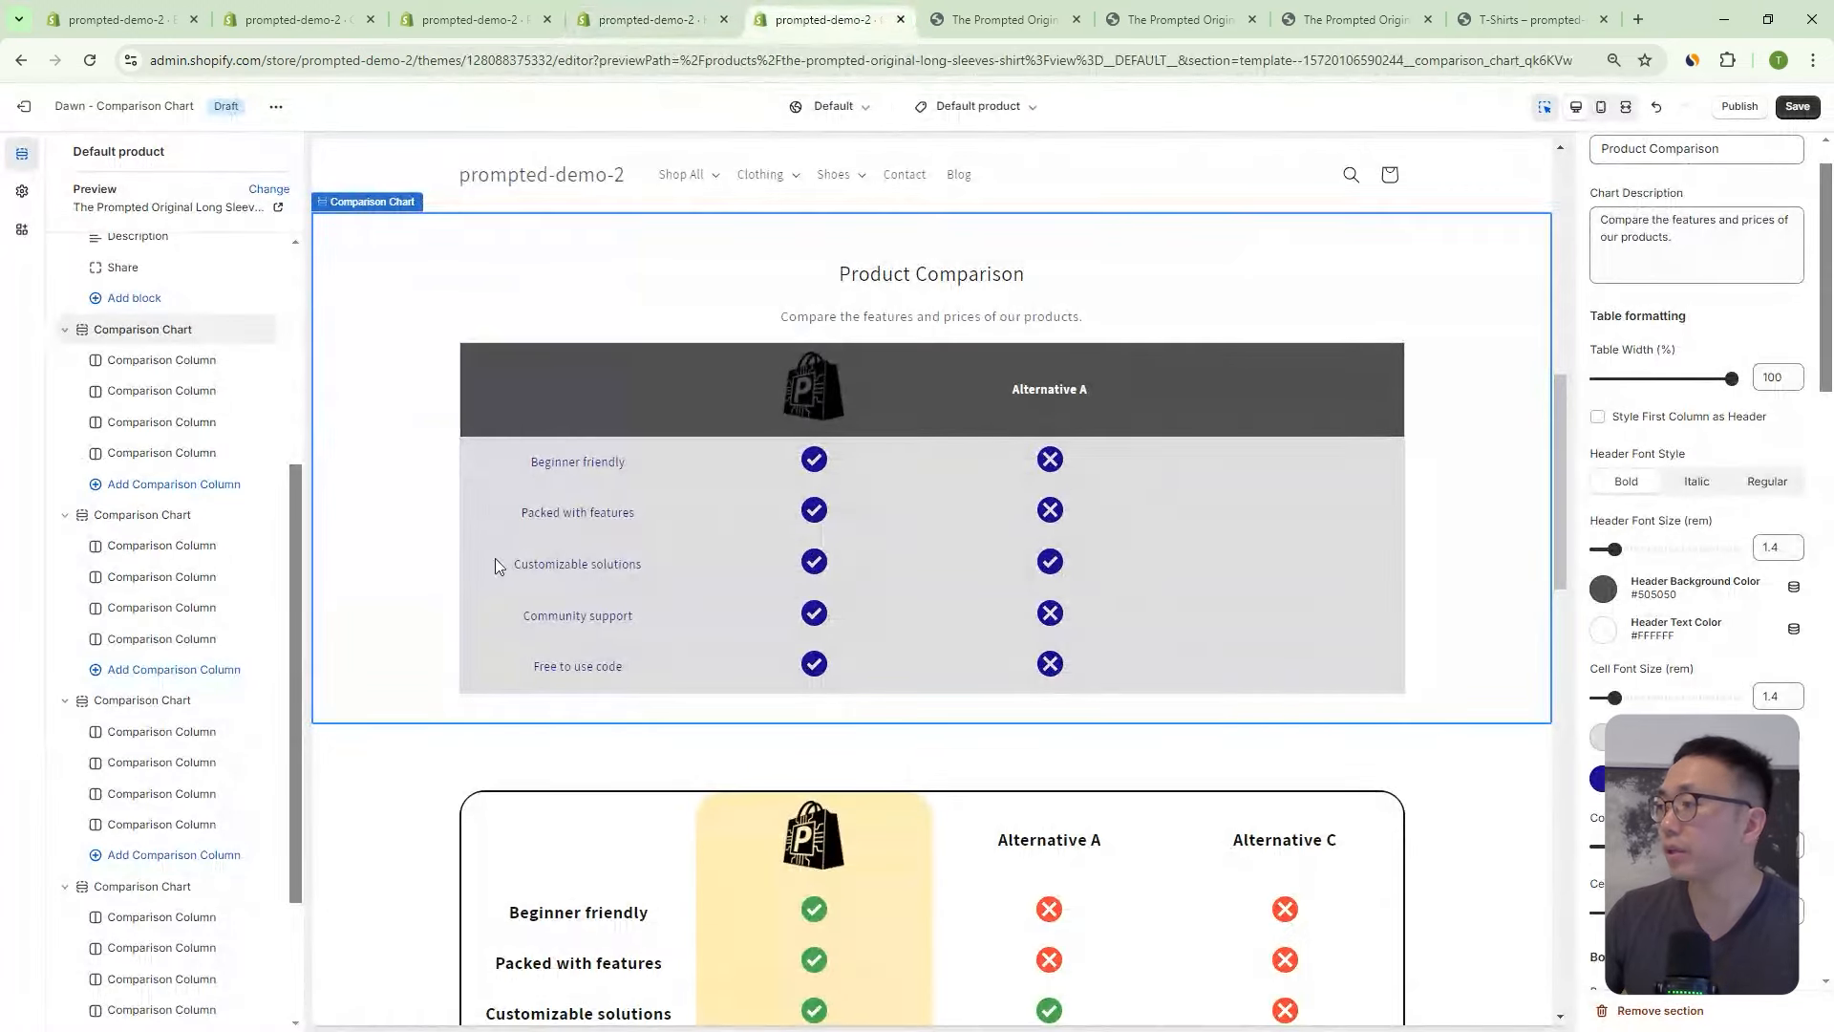
left_click(150, 454)
left_click(1682, 280)
key("ctrl+v")
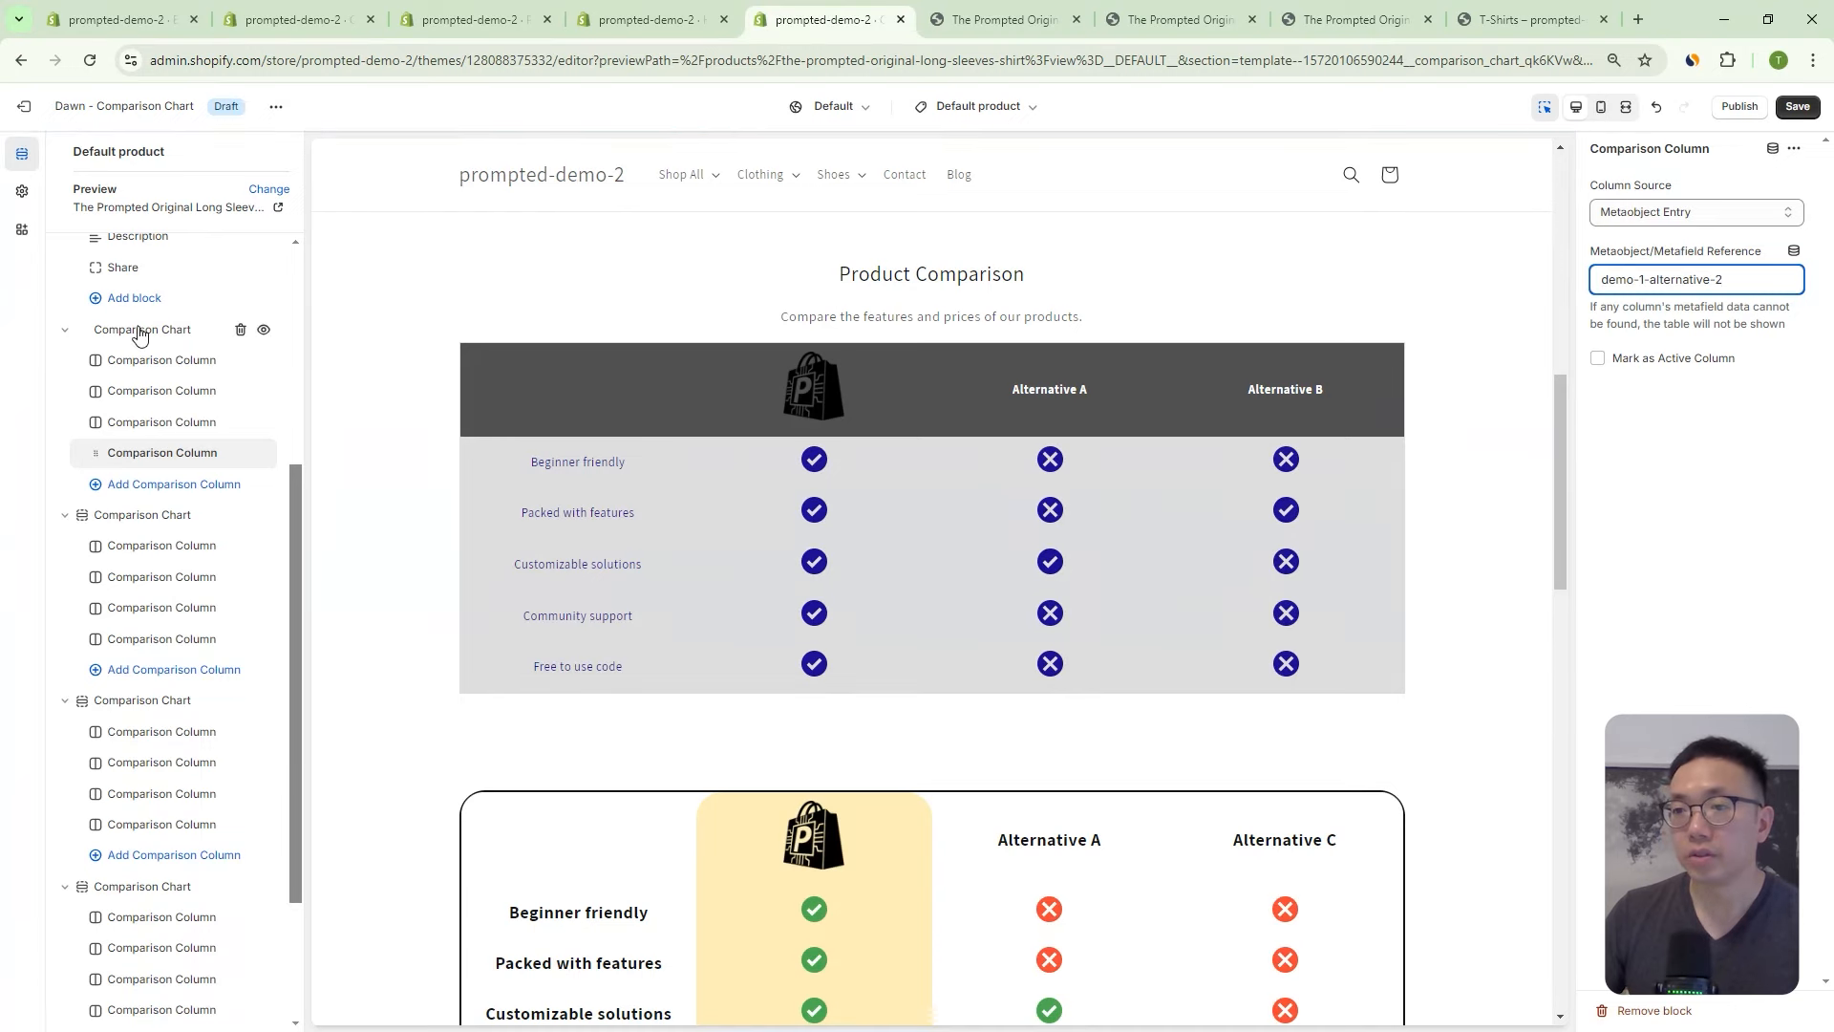
Clear the Chart Title and the Chart Description of the first Comparison Chart section.
left_click(212, 332)
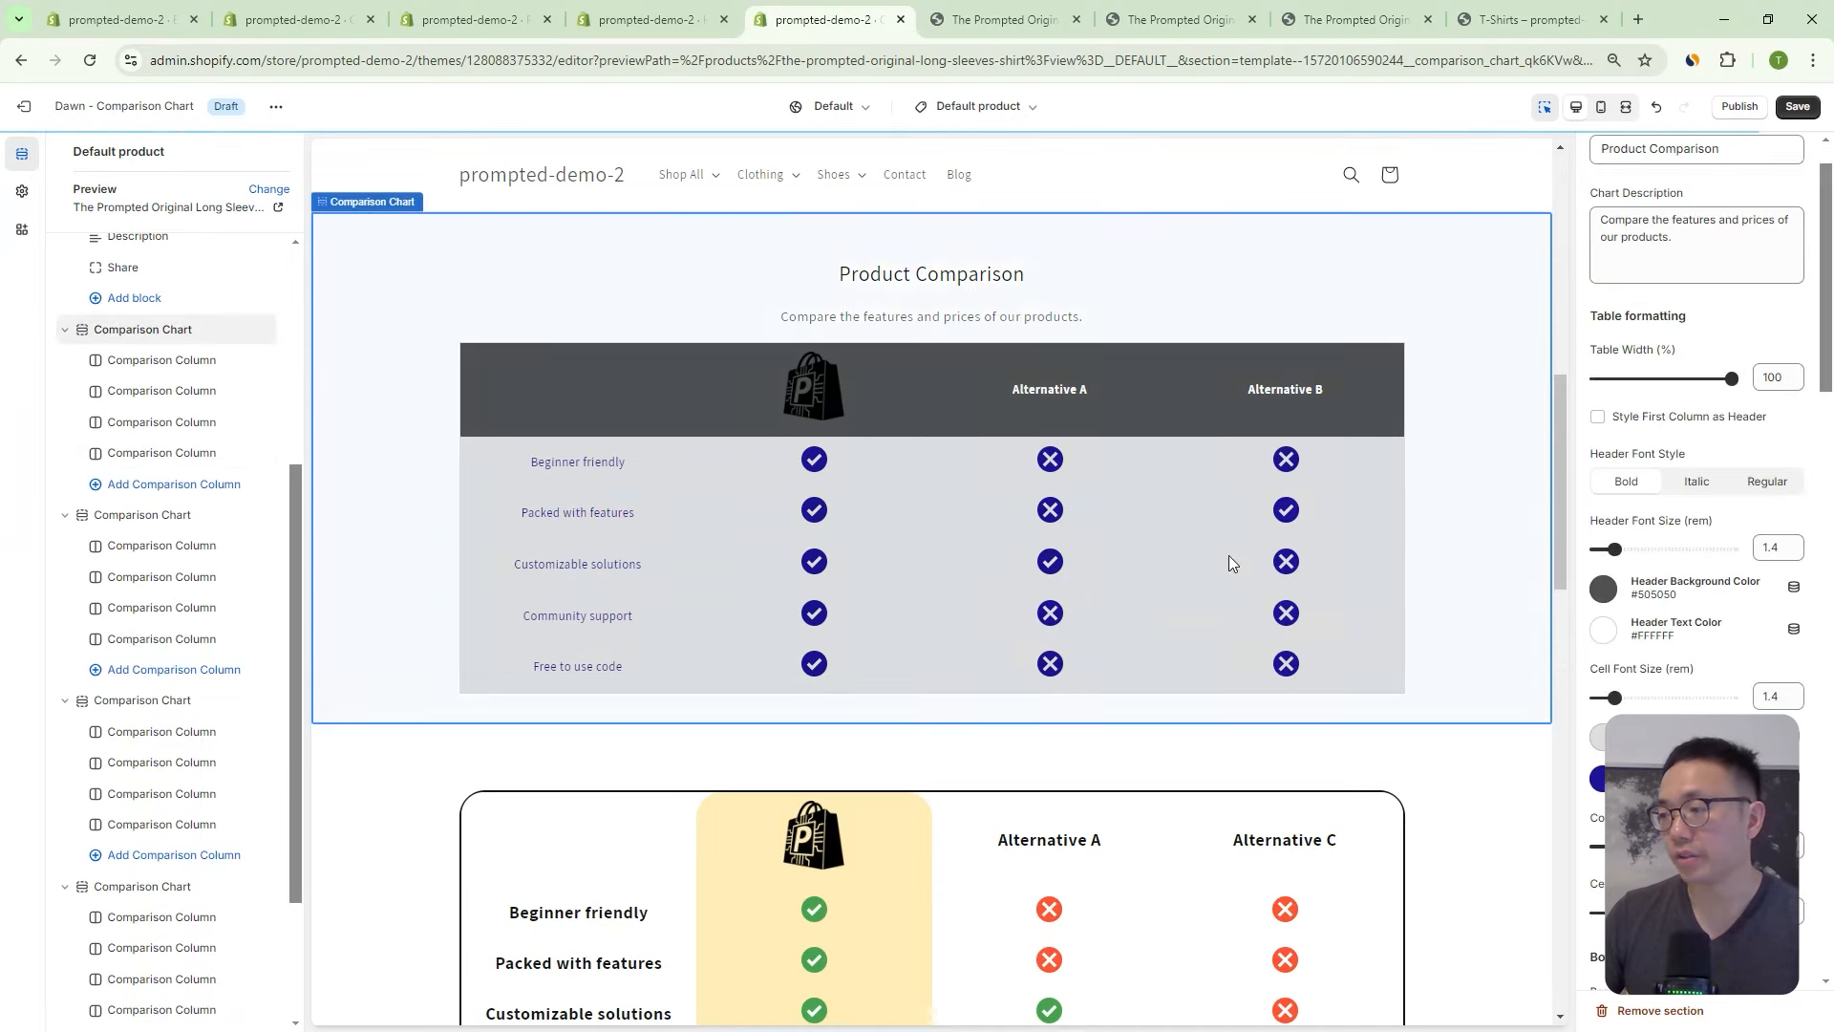
scroll(1228, 554, "down", 5)
scroll(1130, 448, "up", 2)
scroll(1132, 418, "up", 3)
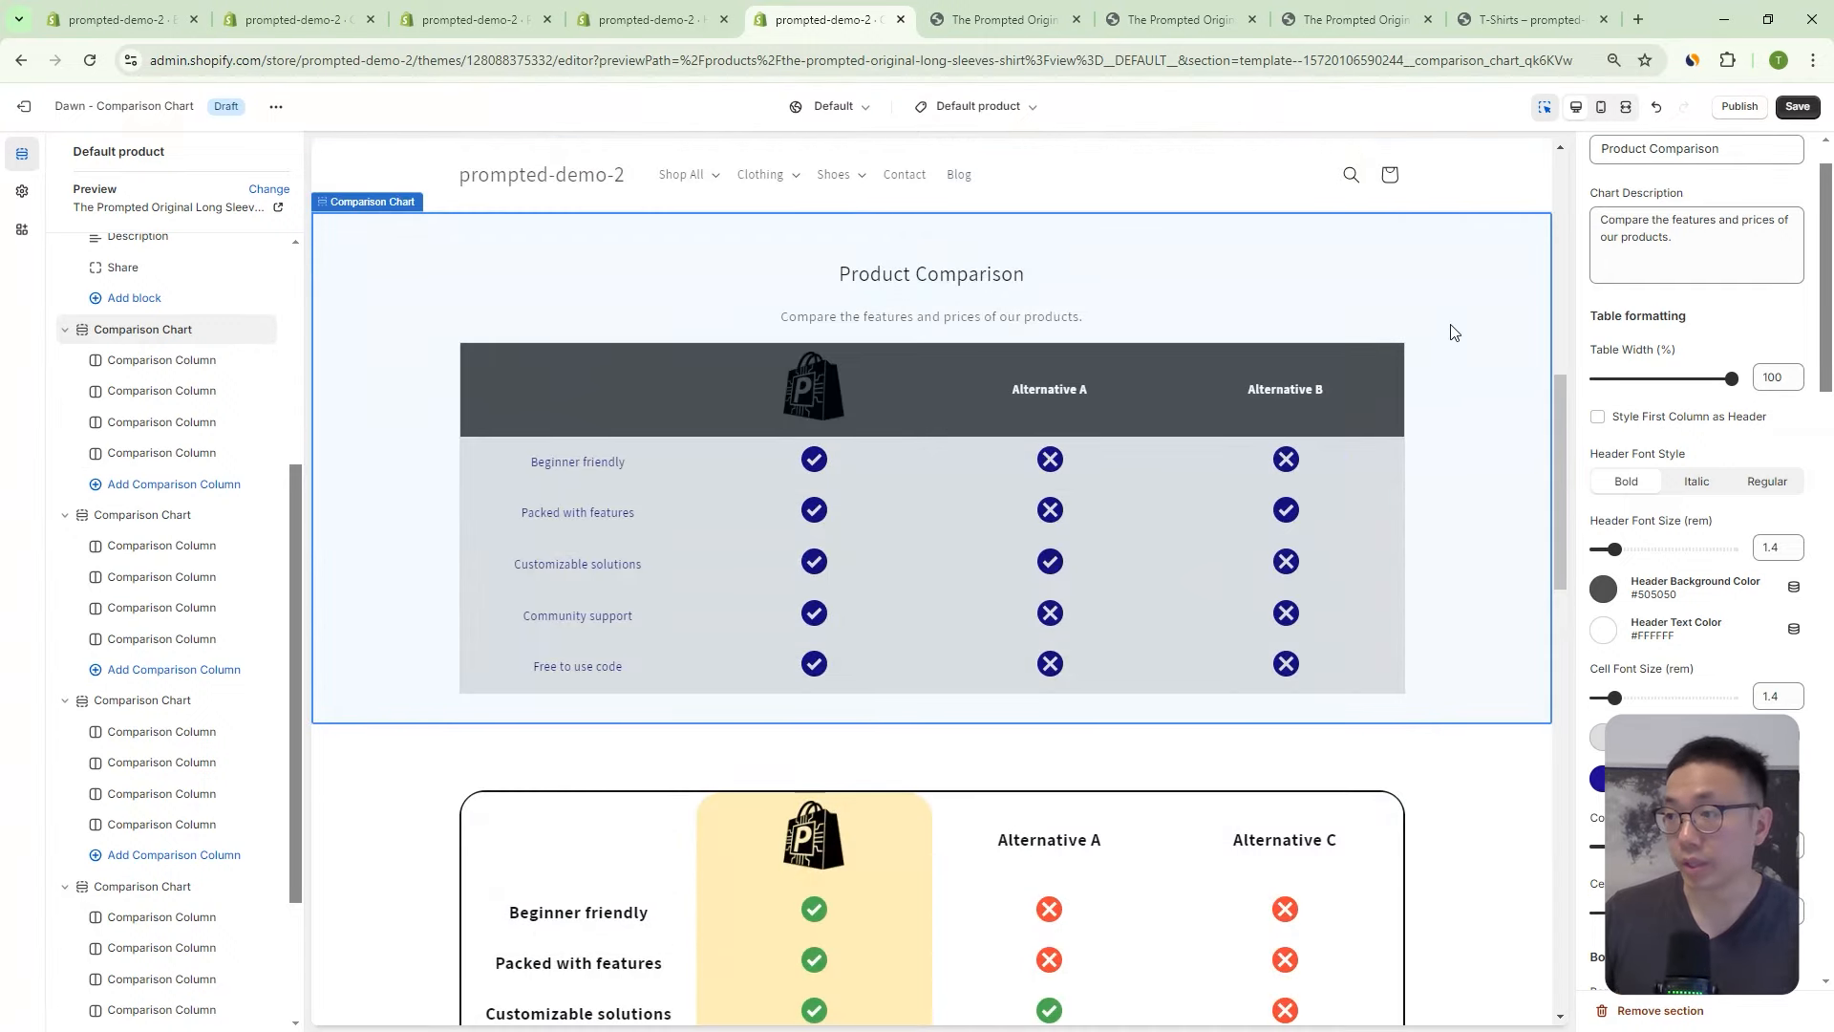
scroll(1623, 373, "up", 1)
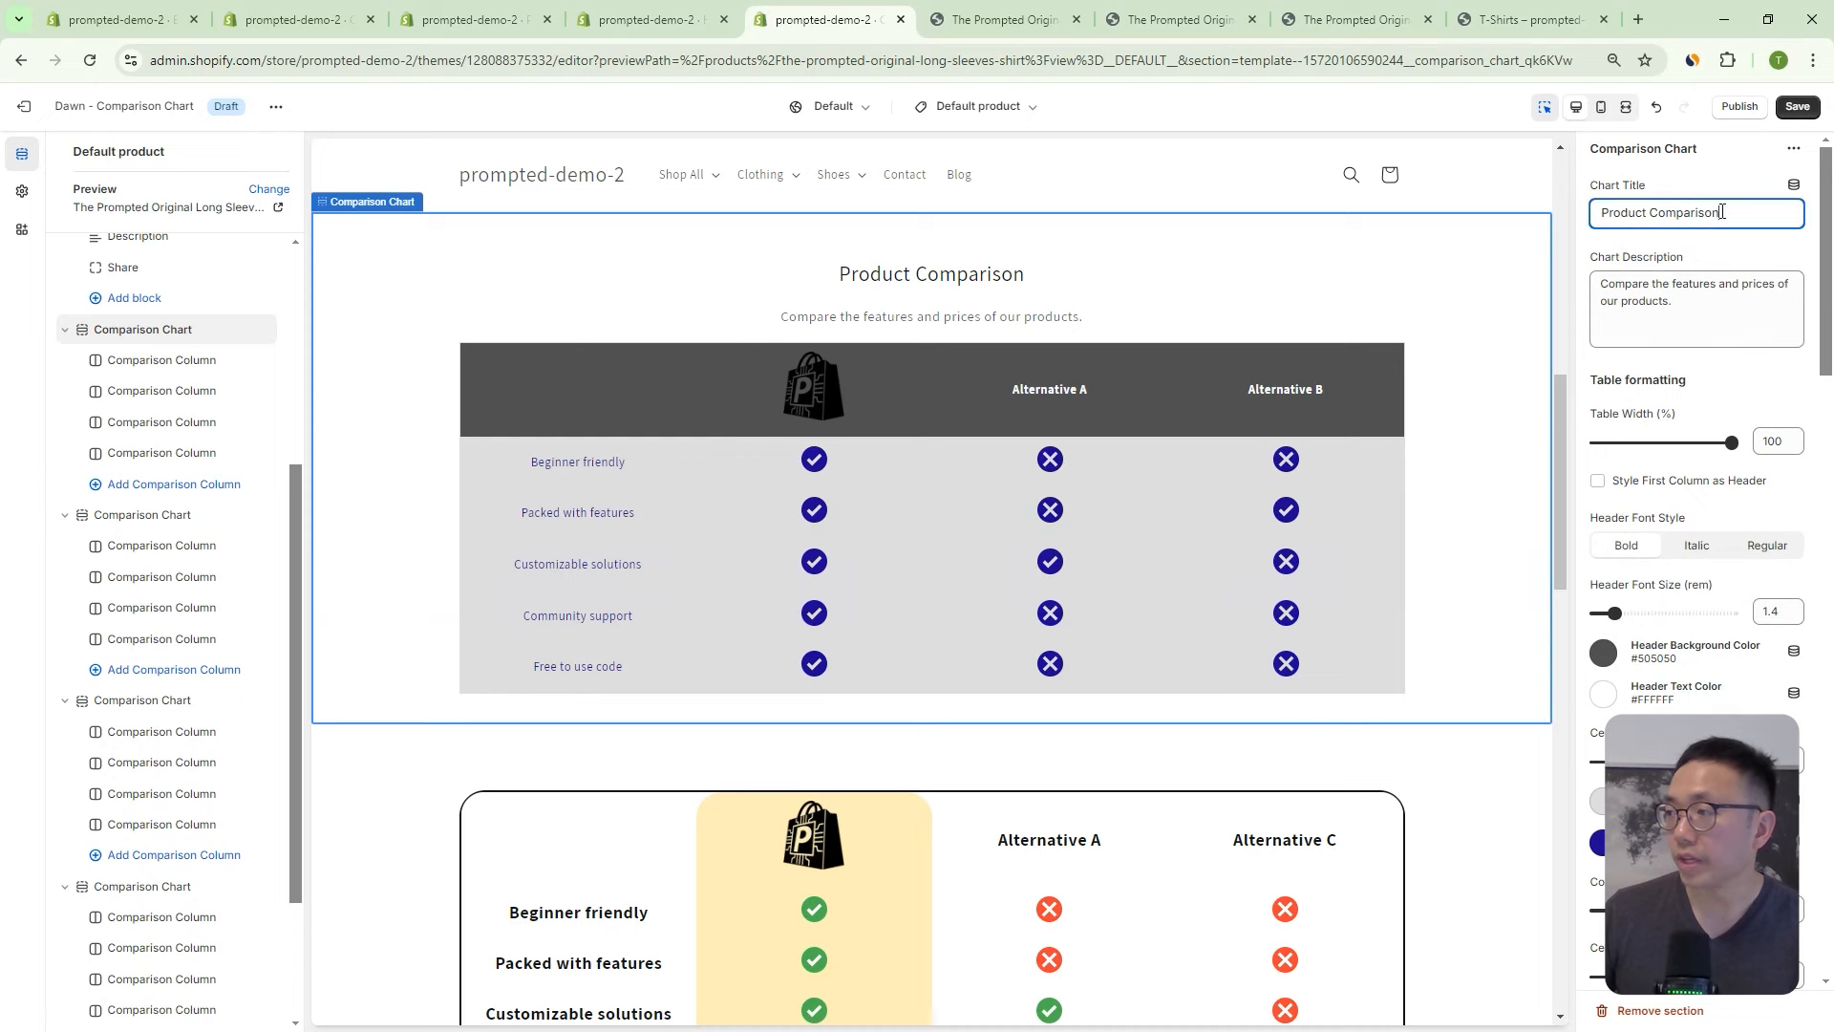
left_click_drag(1722, 212, 1558, 202)
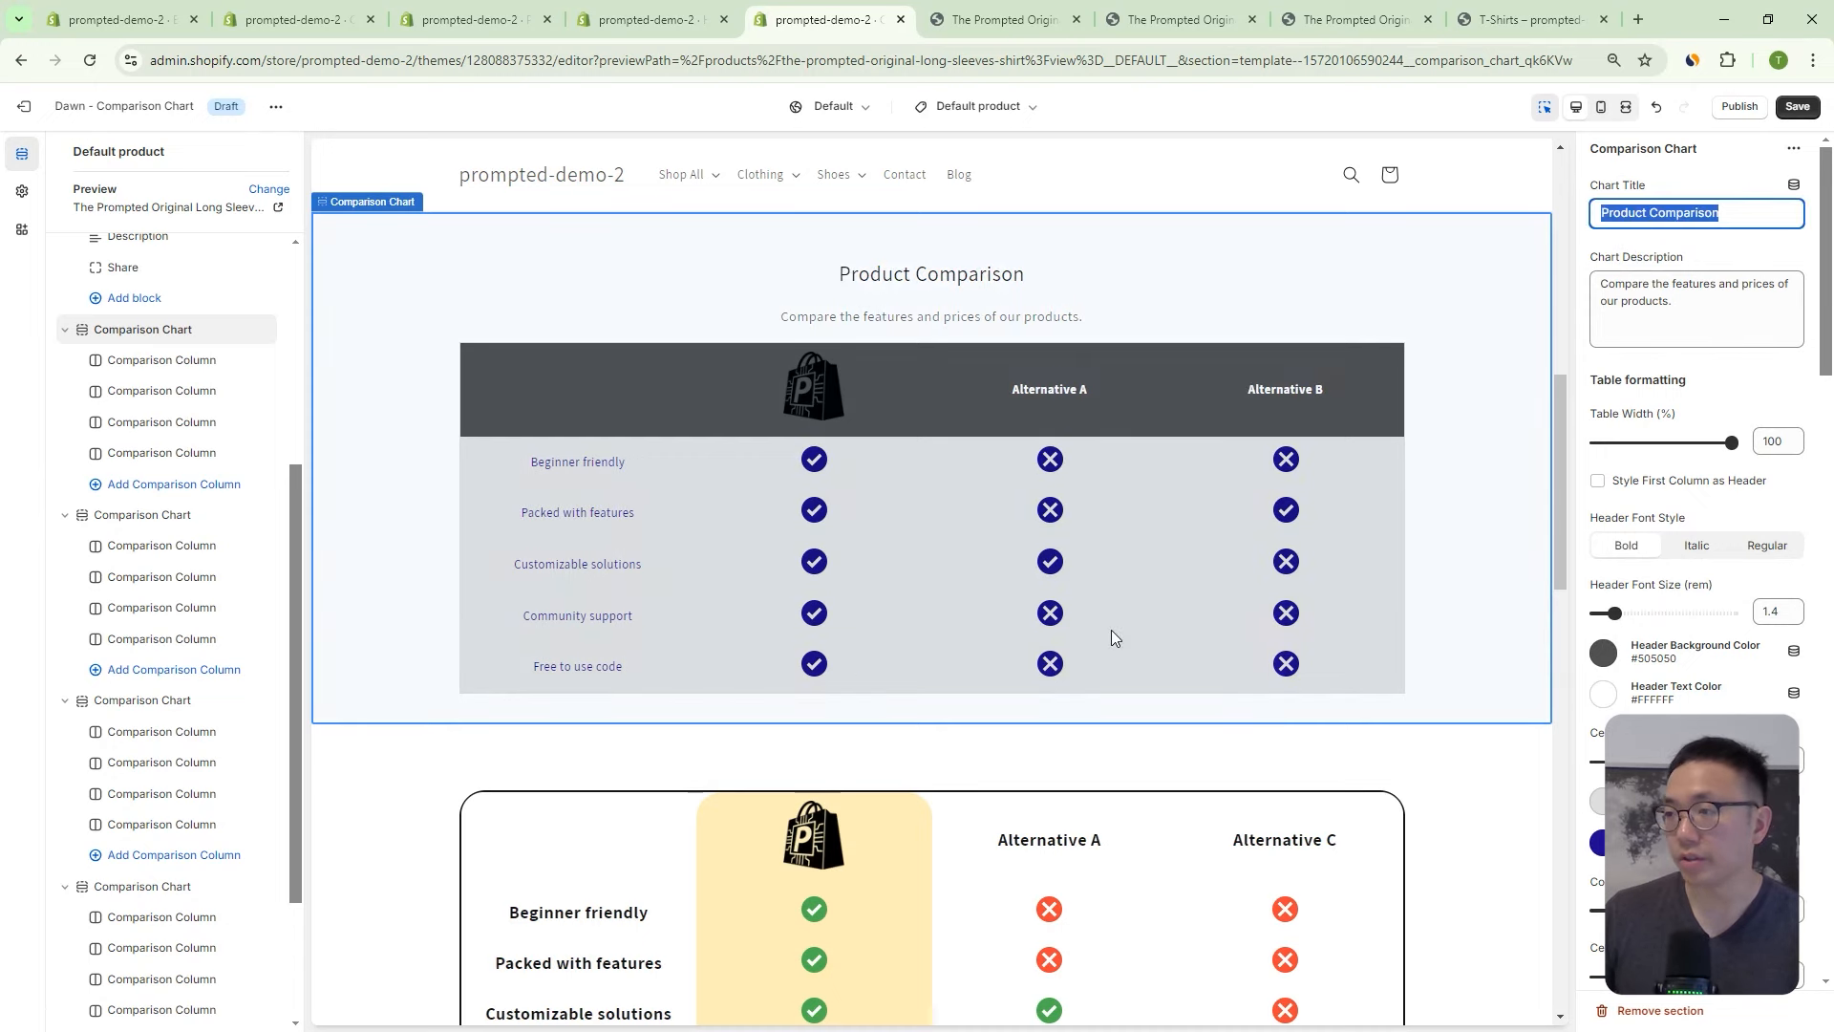
scroll(1050, 659, "down", 2)
key("BackSpace")
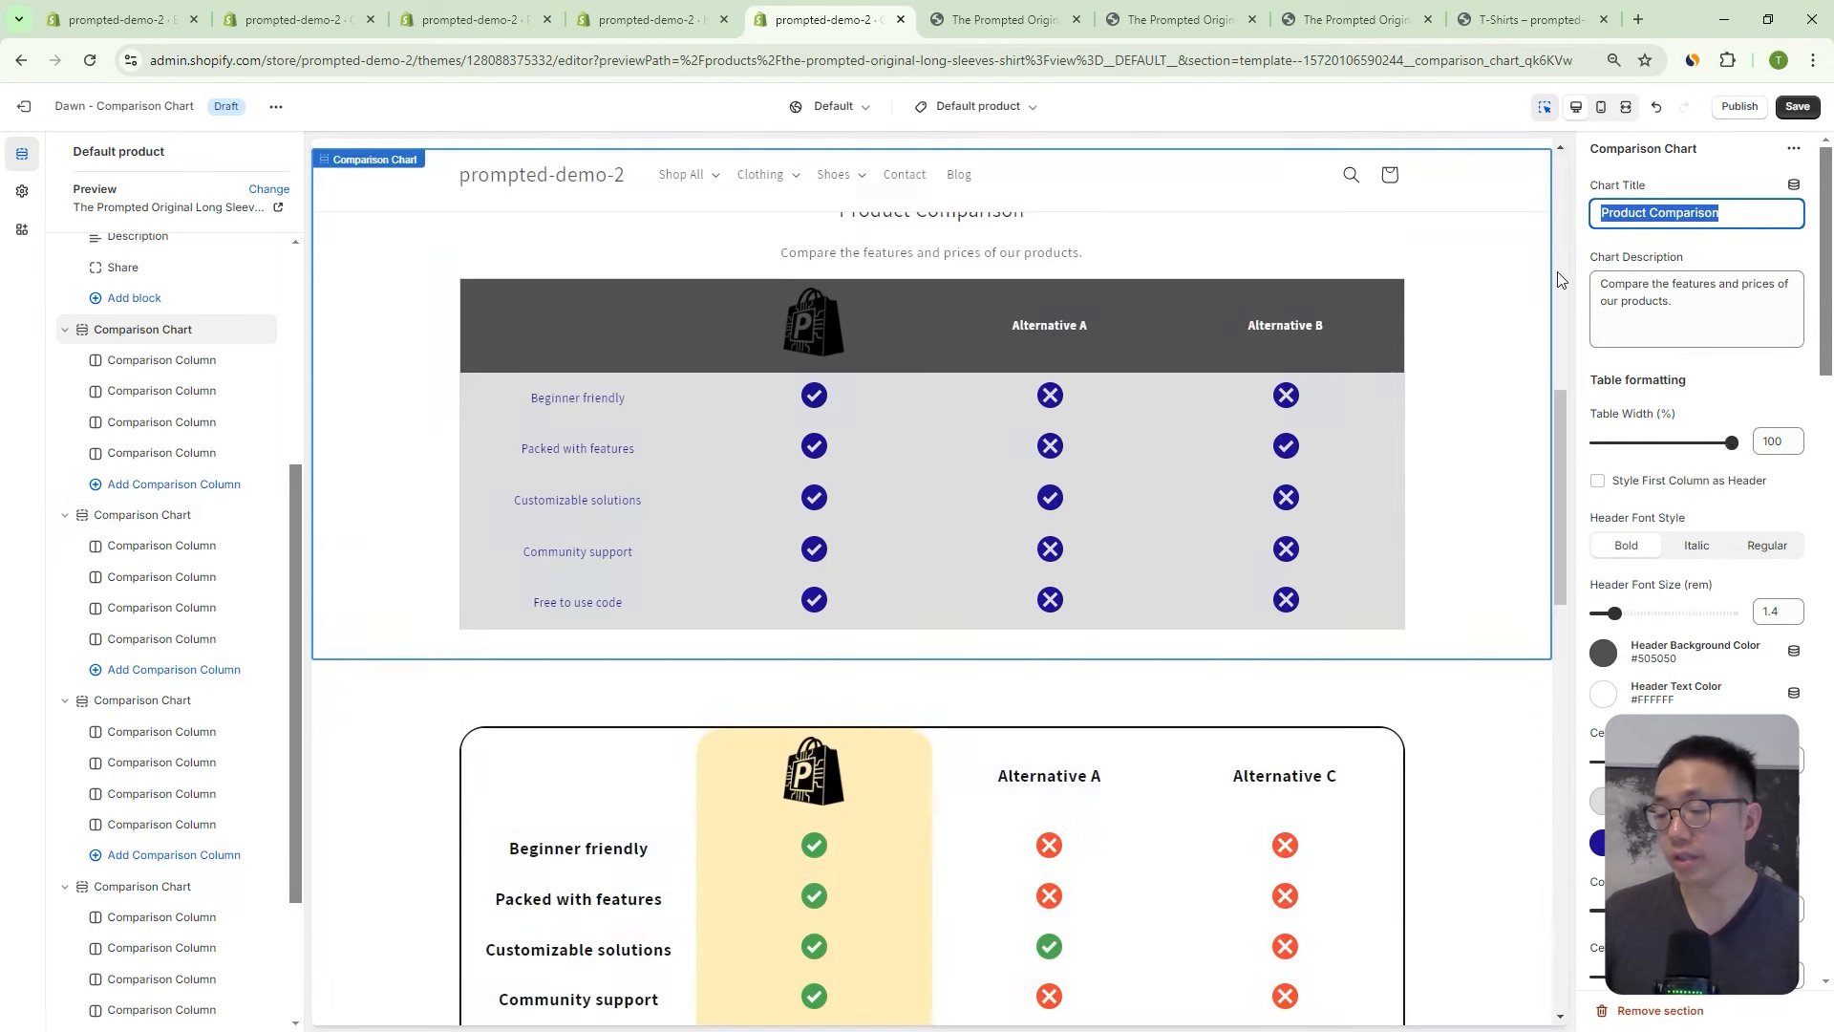
left_click(1623, 284)
left_click_drag(1623, 283, 1592, 281)
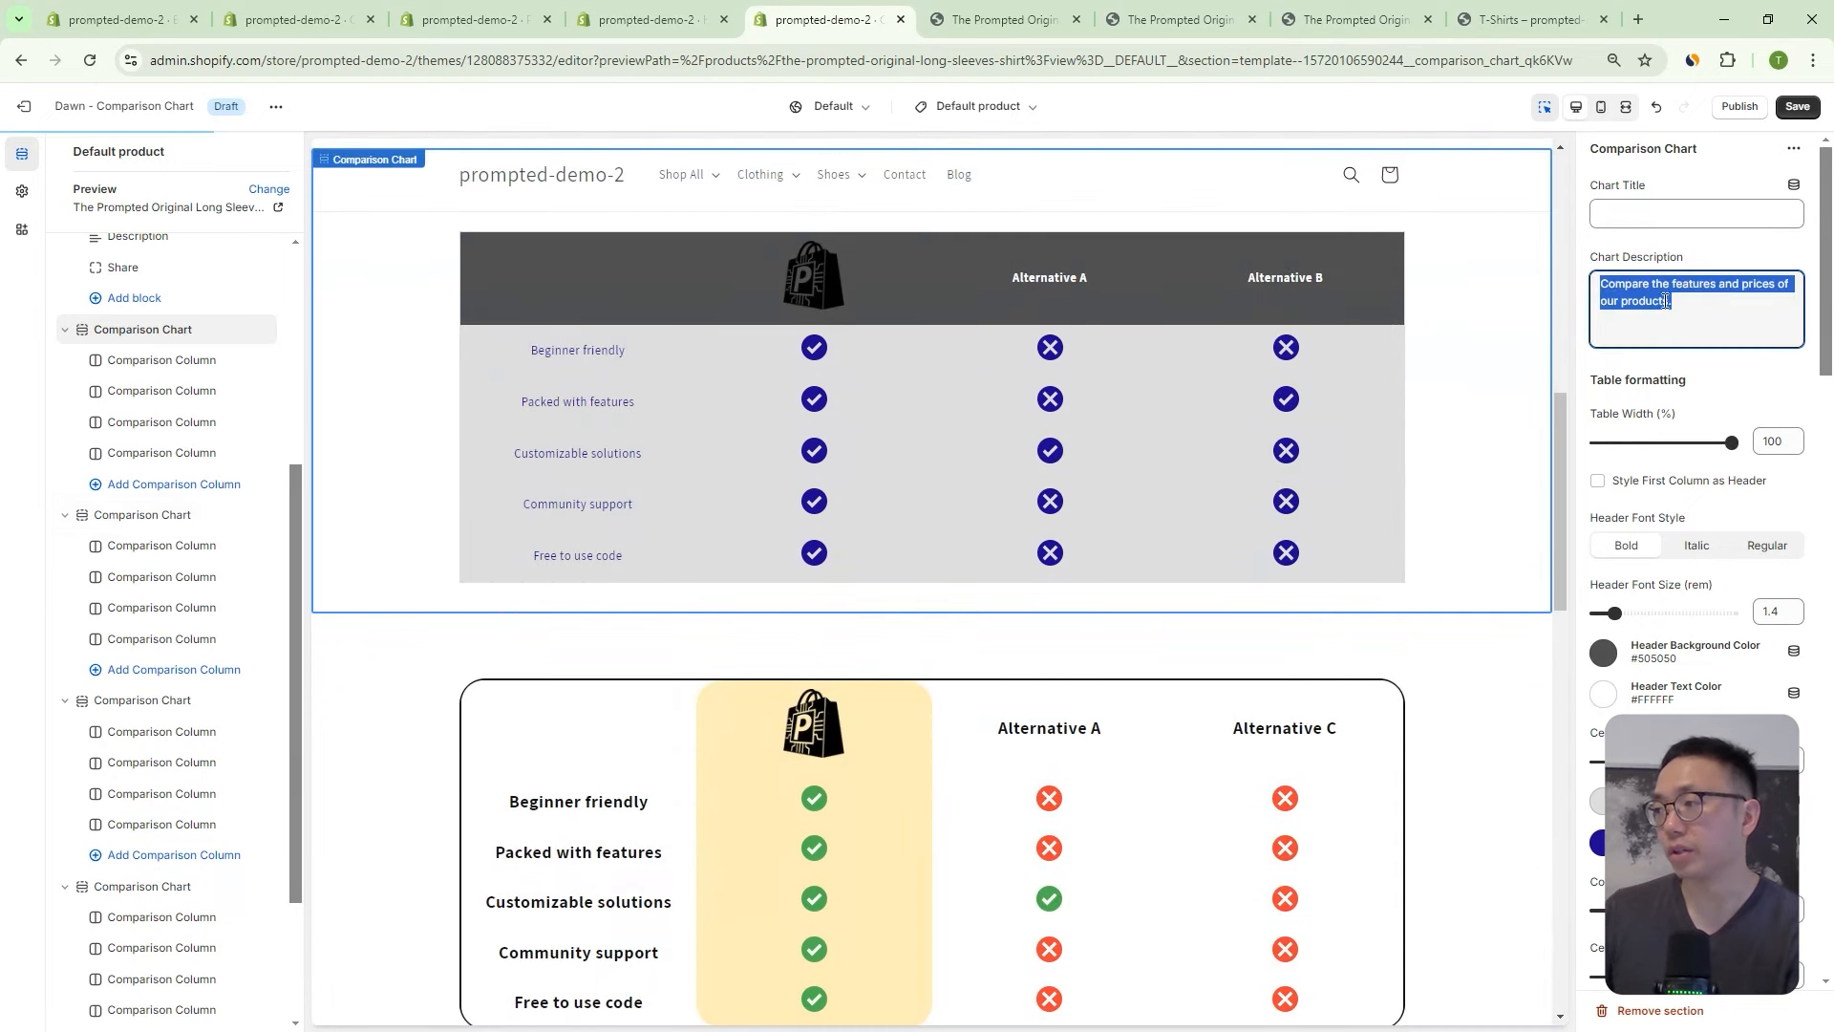
key("BackSpace")
scroll(1123, 421, "up", 1)
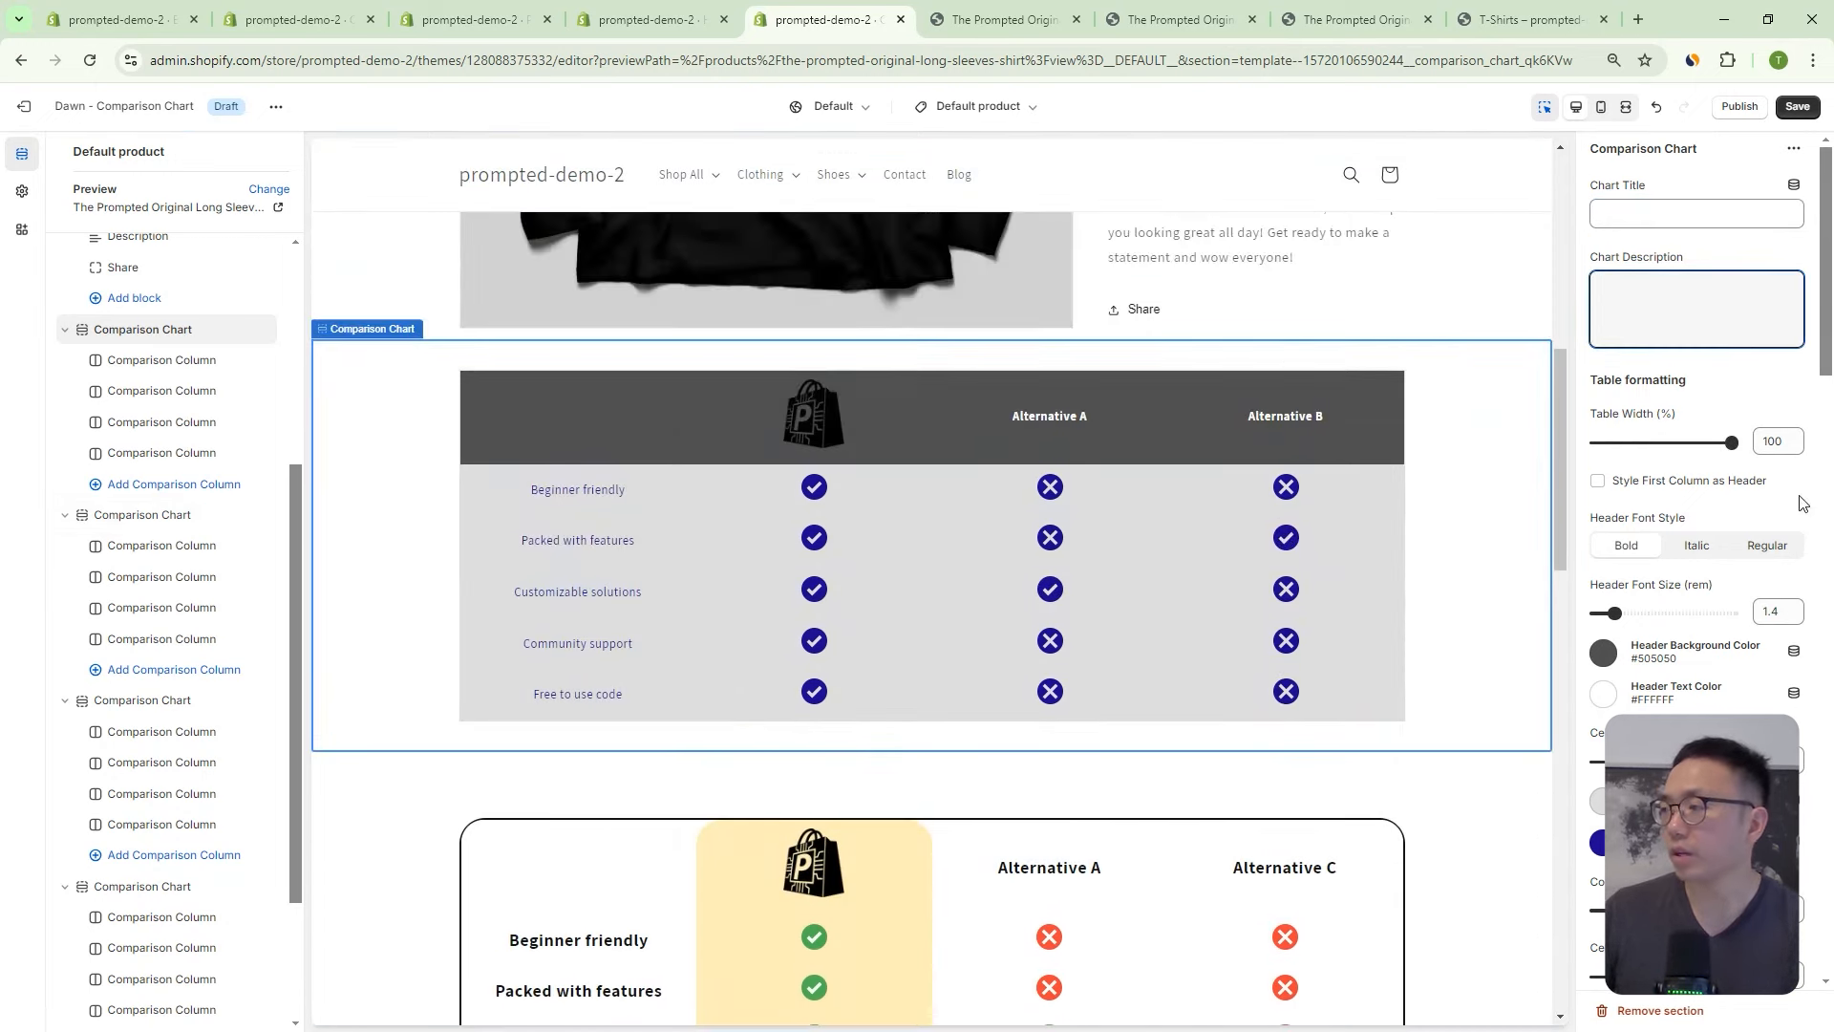
Reduce the chart's Table Width to 75% and style its first column as a header.
left_click_drag(1732, 443, 1691, 443)
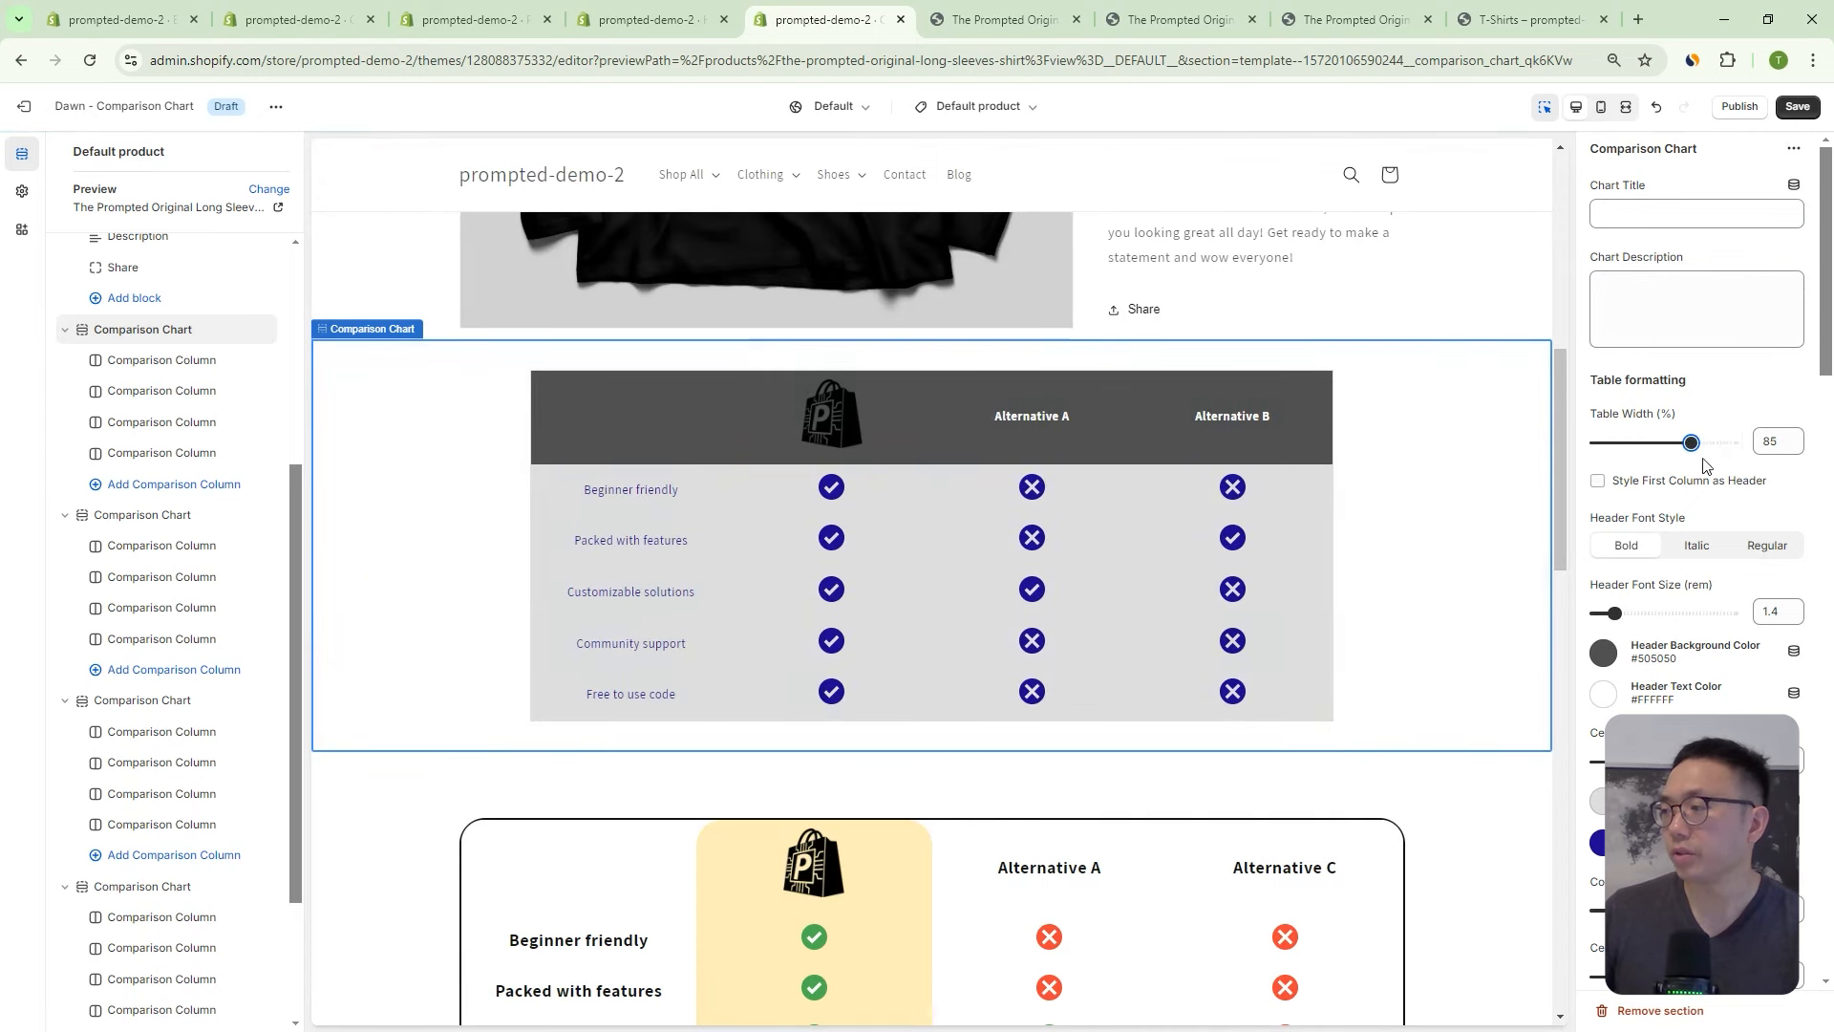
left_click_drag(1693, 439, 1664, 443)
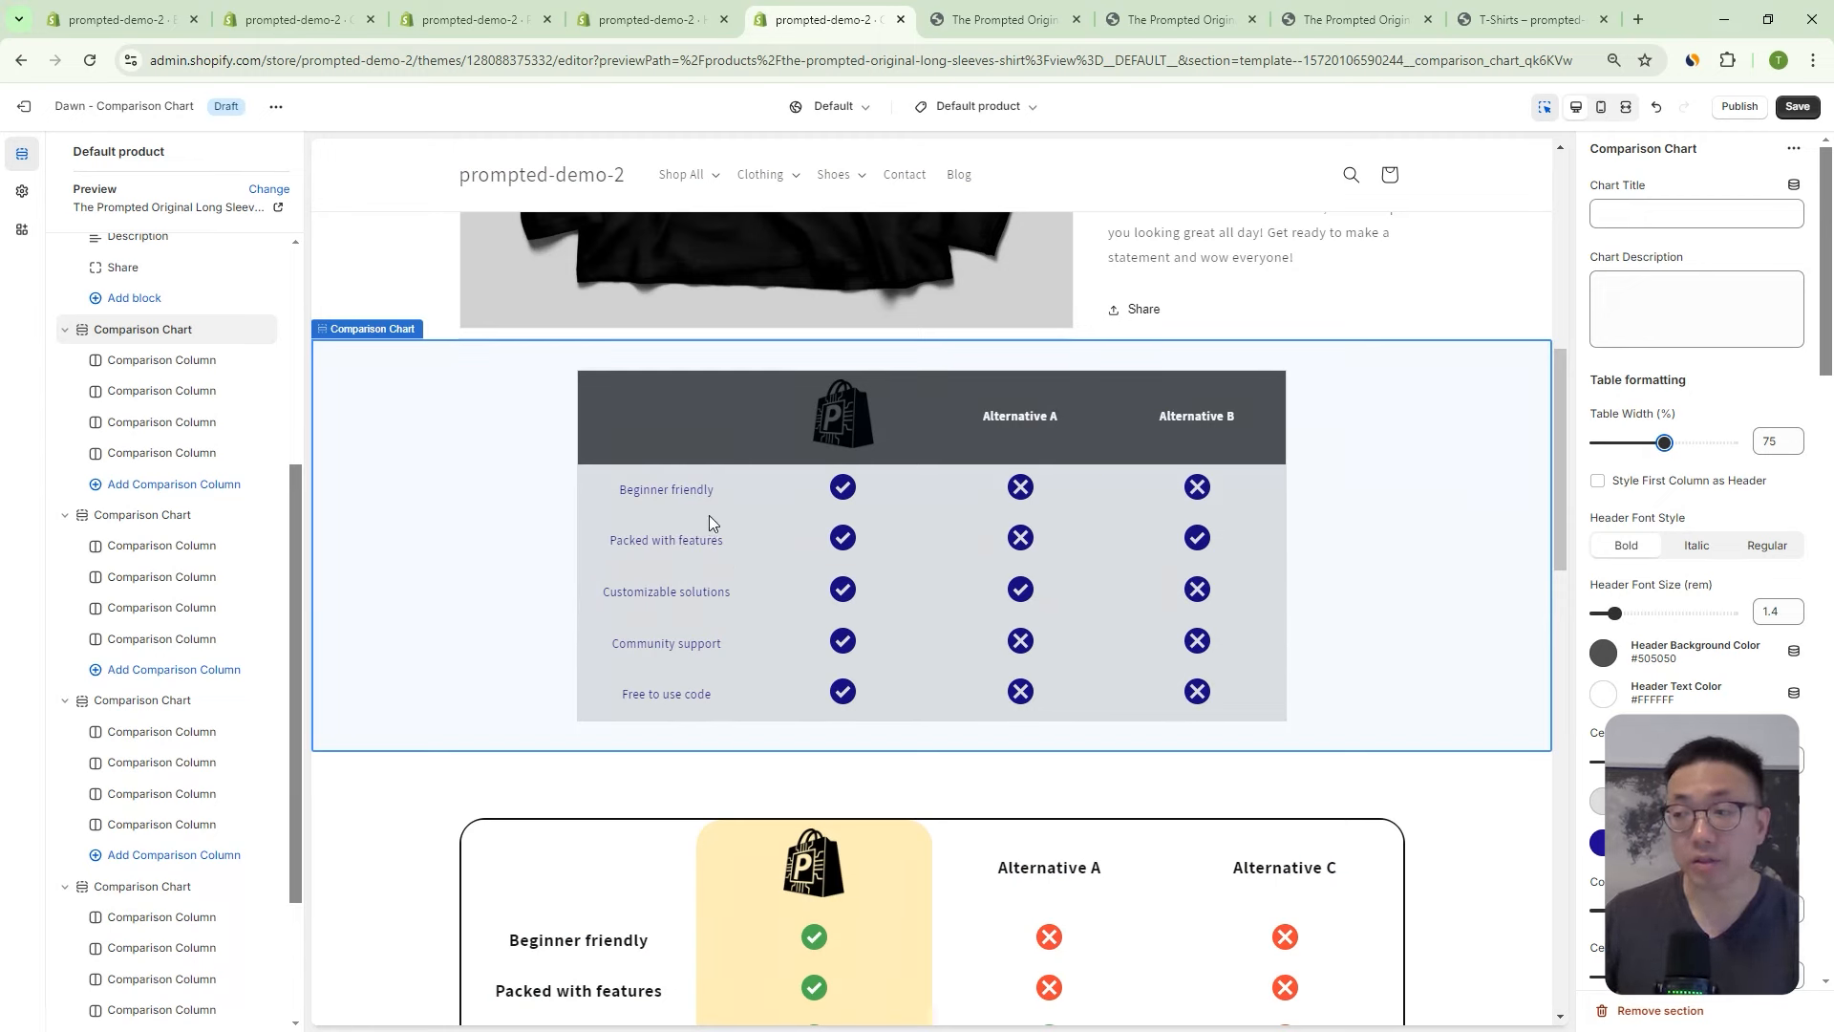
left_click_drag(1556, 432, 1559, 771)
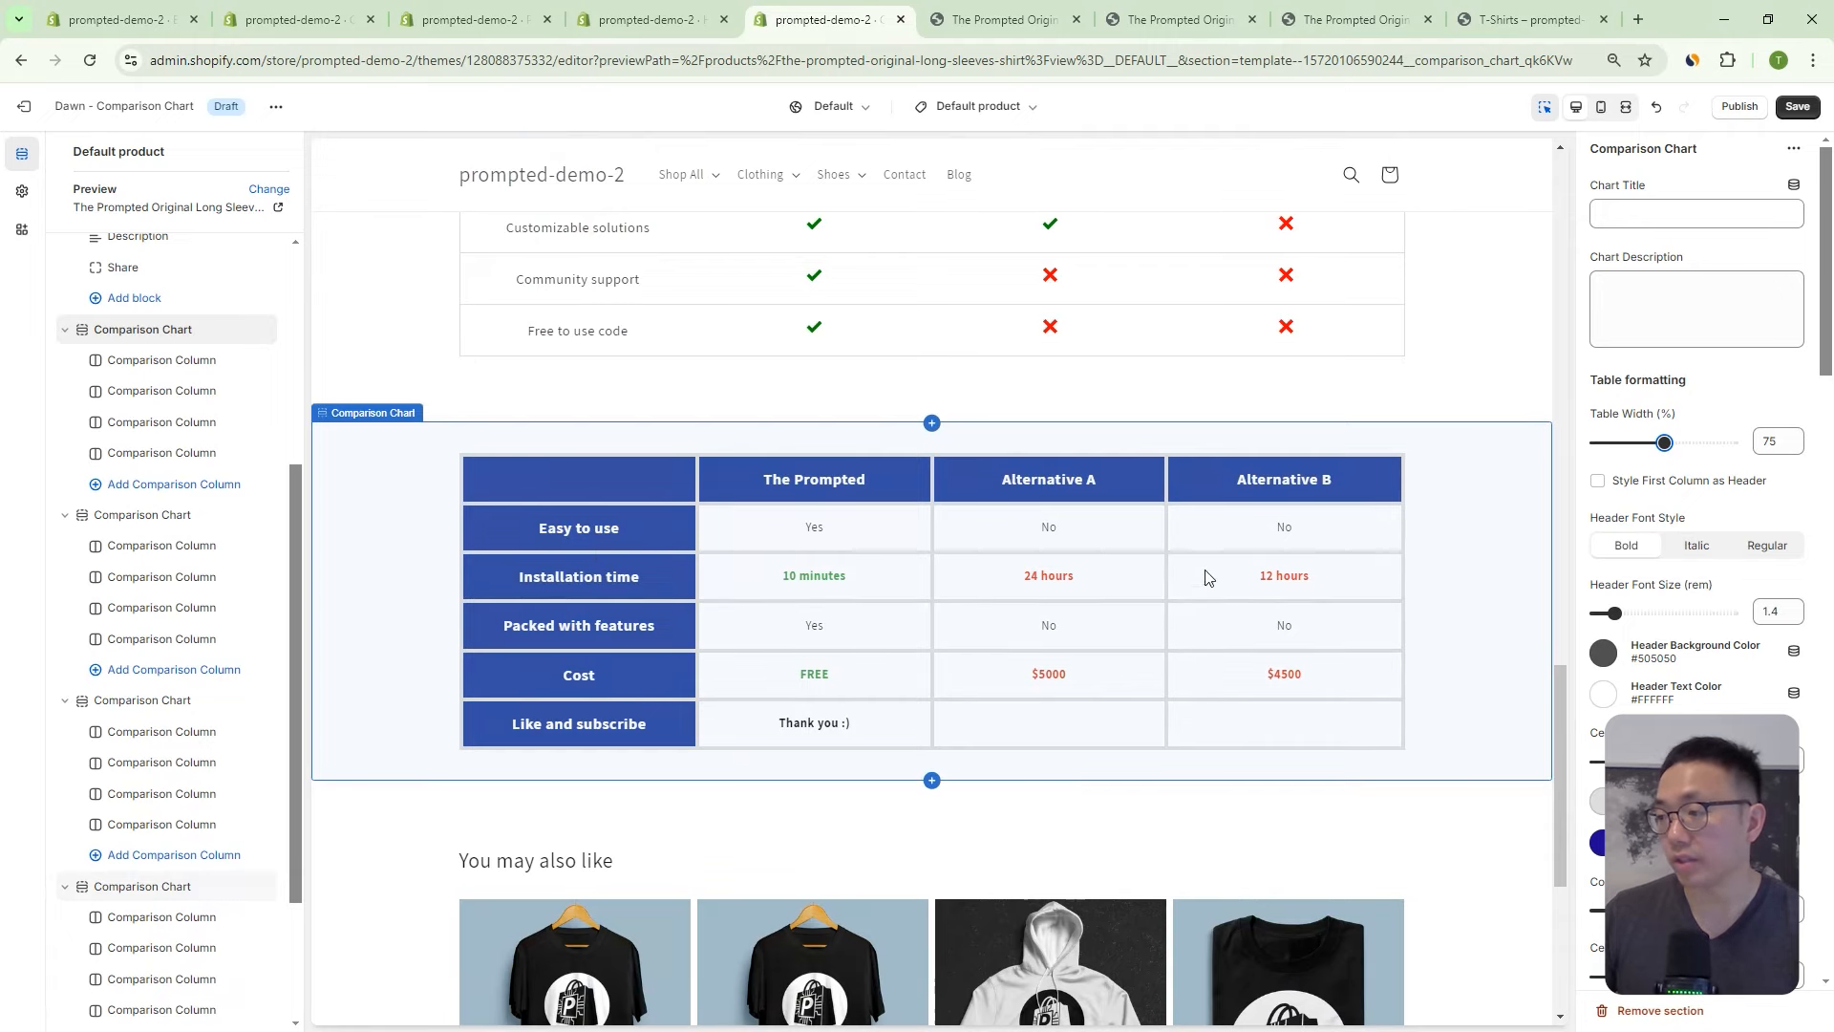
left_click_drag(1563, 689, 1570, 392)
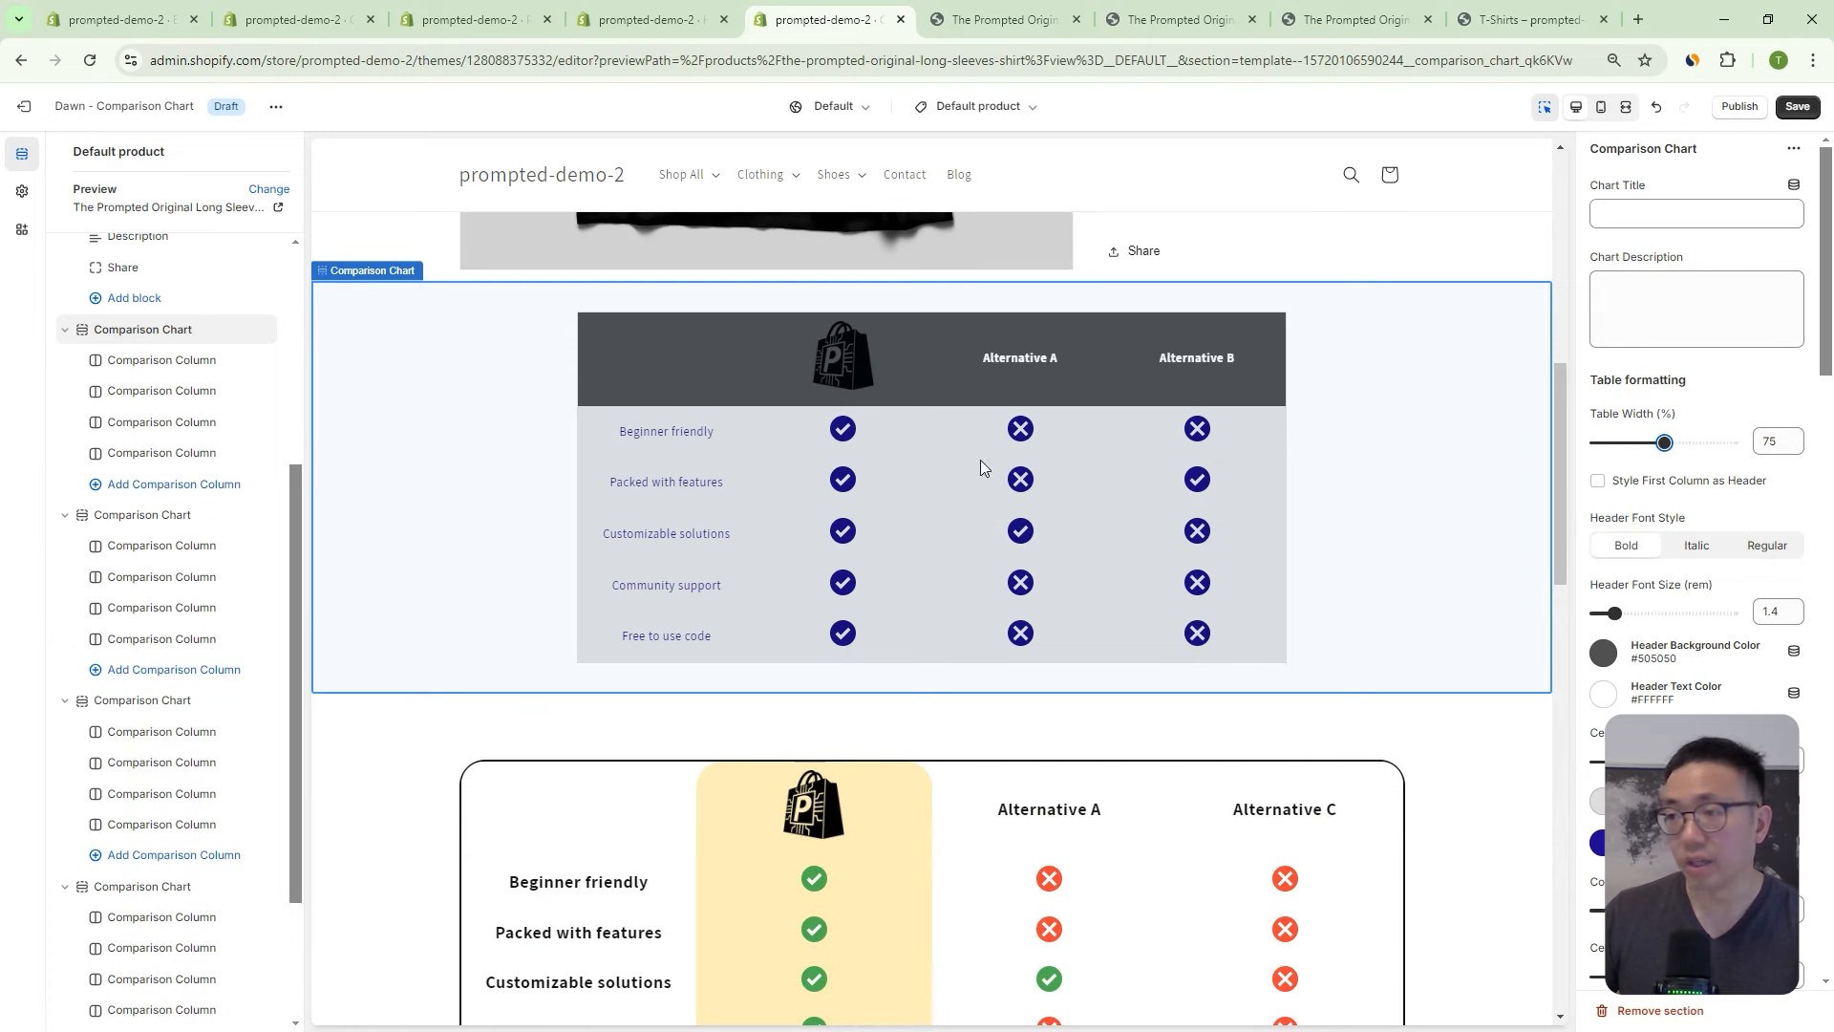
left_click(1625, 487)
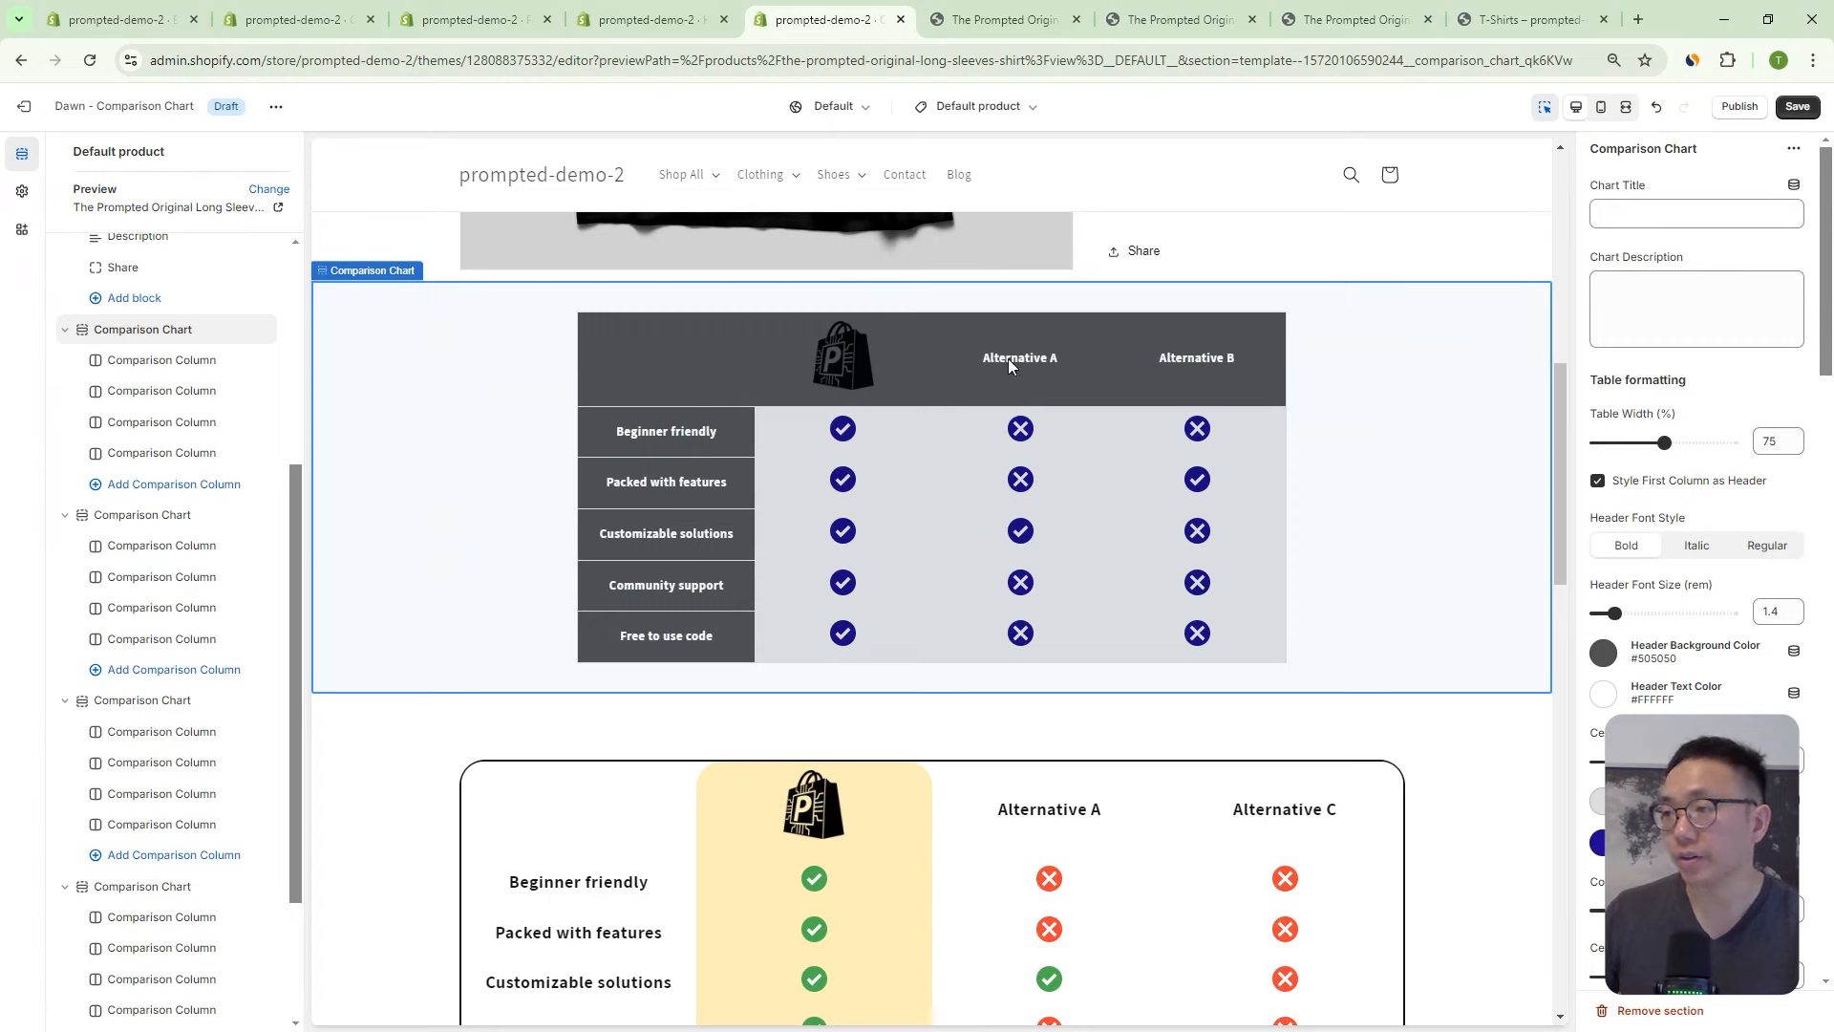
Preview the chart's Header Text Color in red #F44336 and return it to #FFFFFF.
left_click(1603, 702)
left_click(1746, 655)
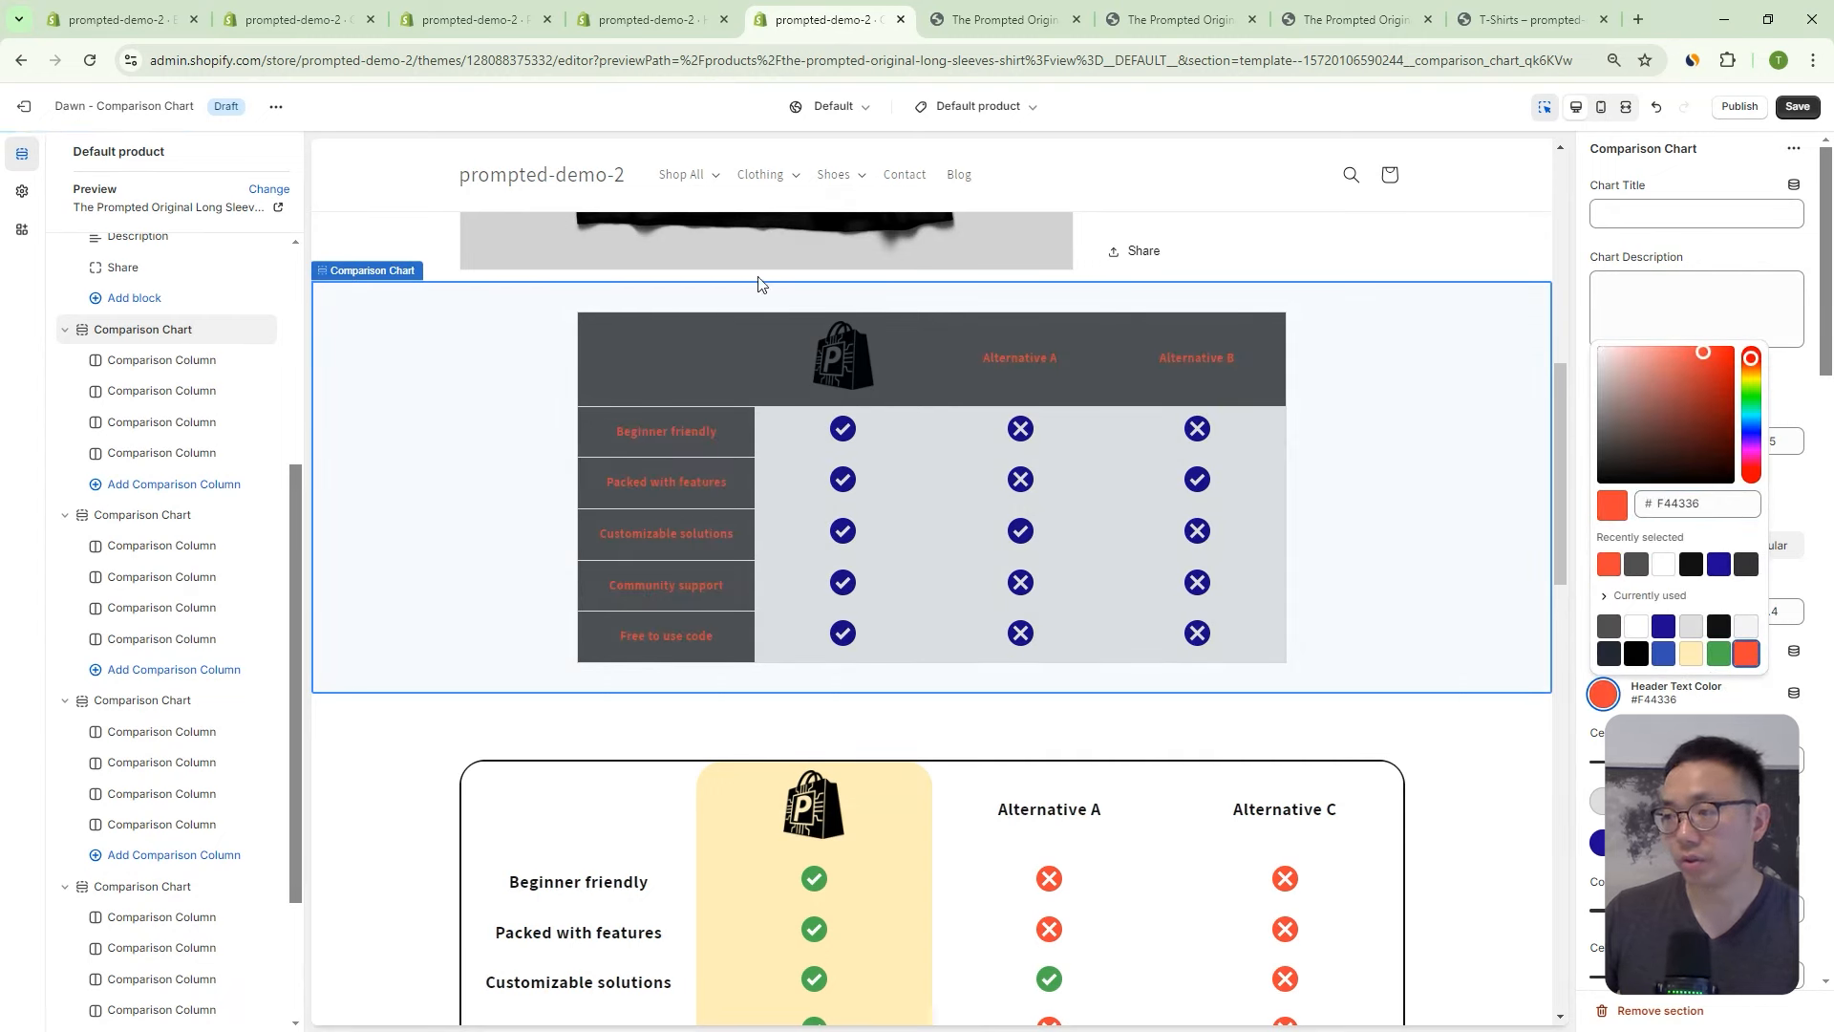
left_click(1637, 627)
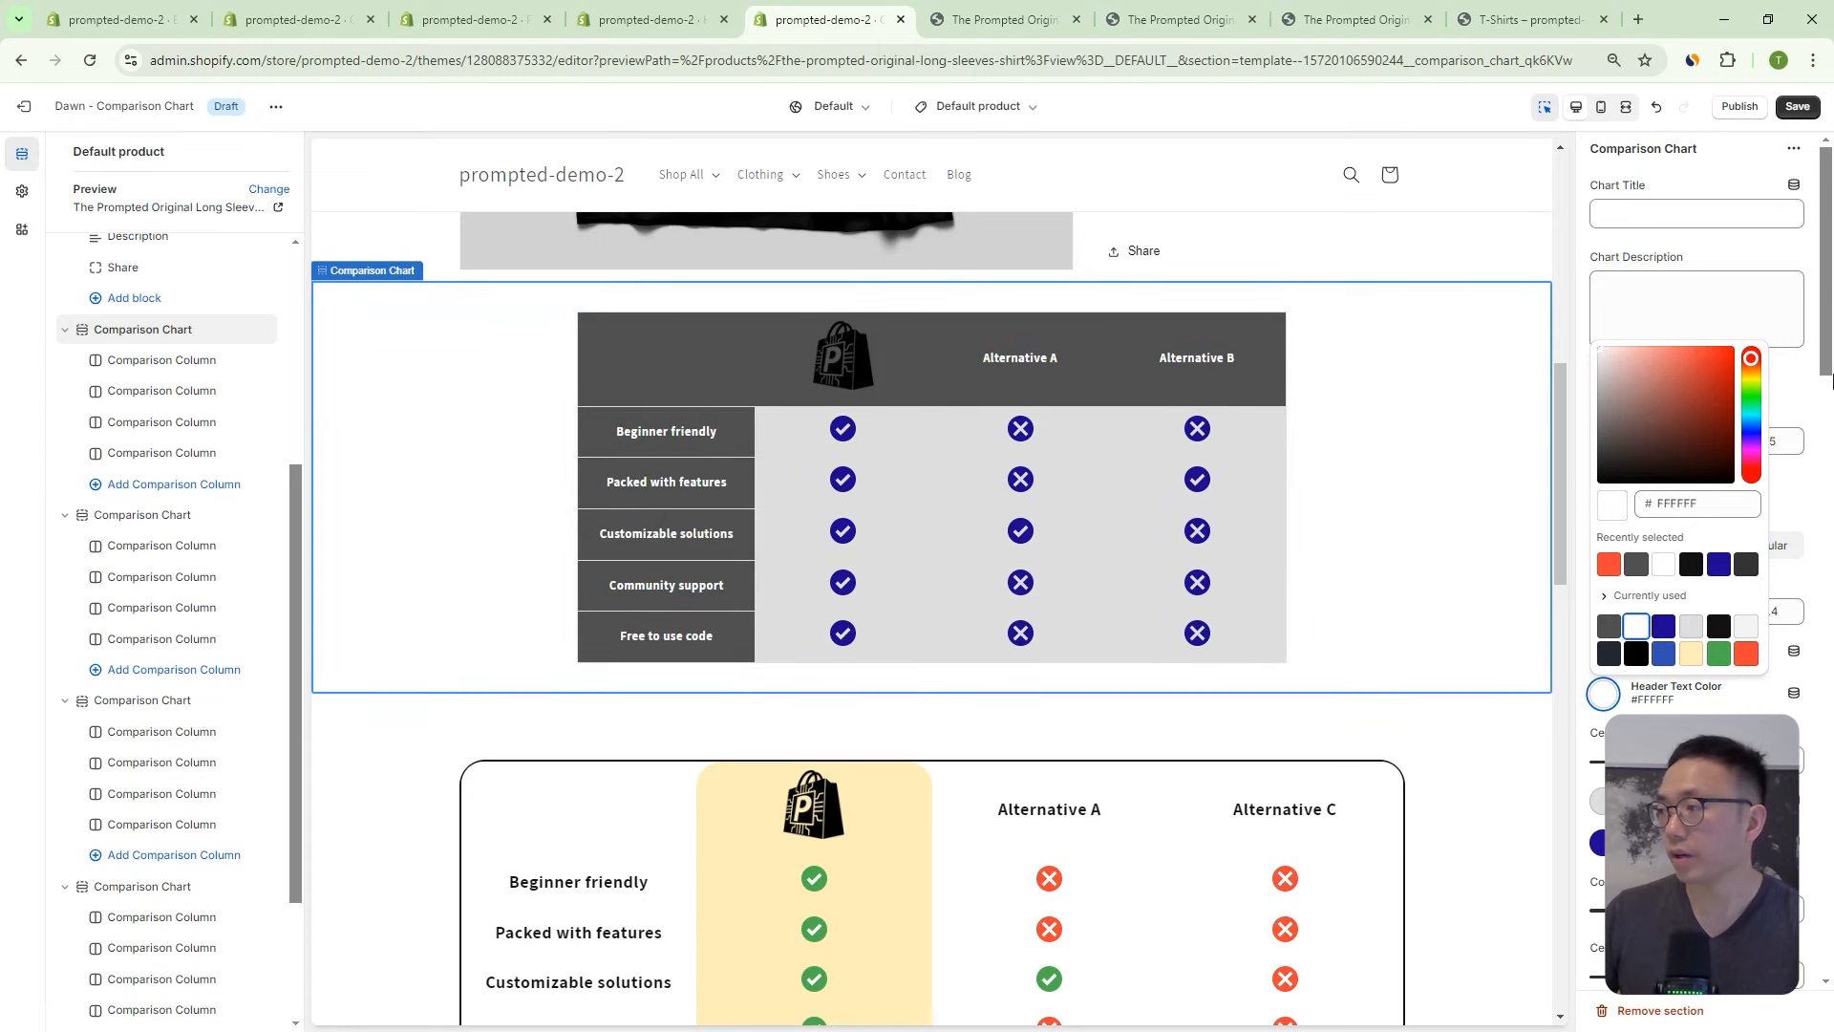
Set the chart's Column Title Image Height to 90 px and its Cell Padding to 15 px.
left_click(1825, 361)
left_click_drag(1825, 361, 1828, 463)
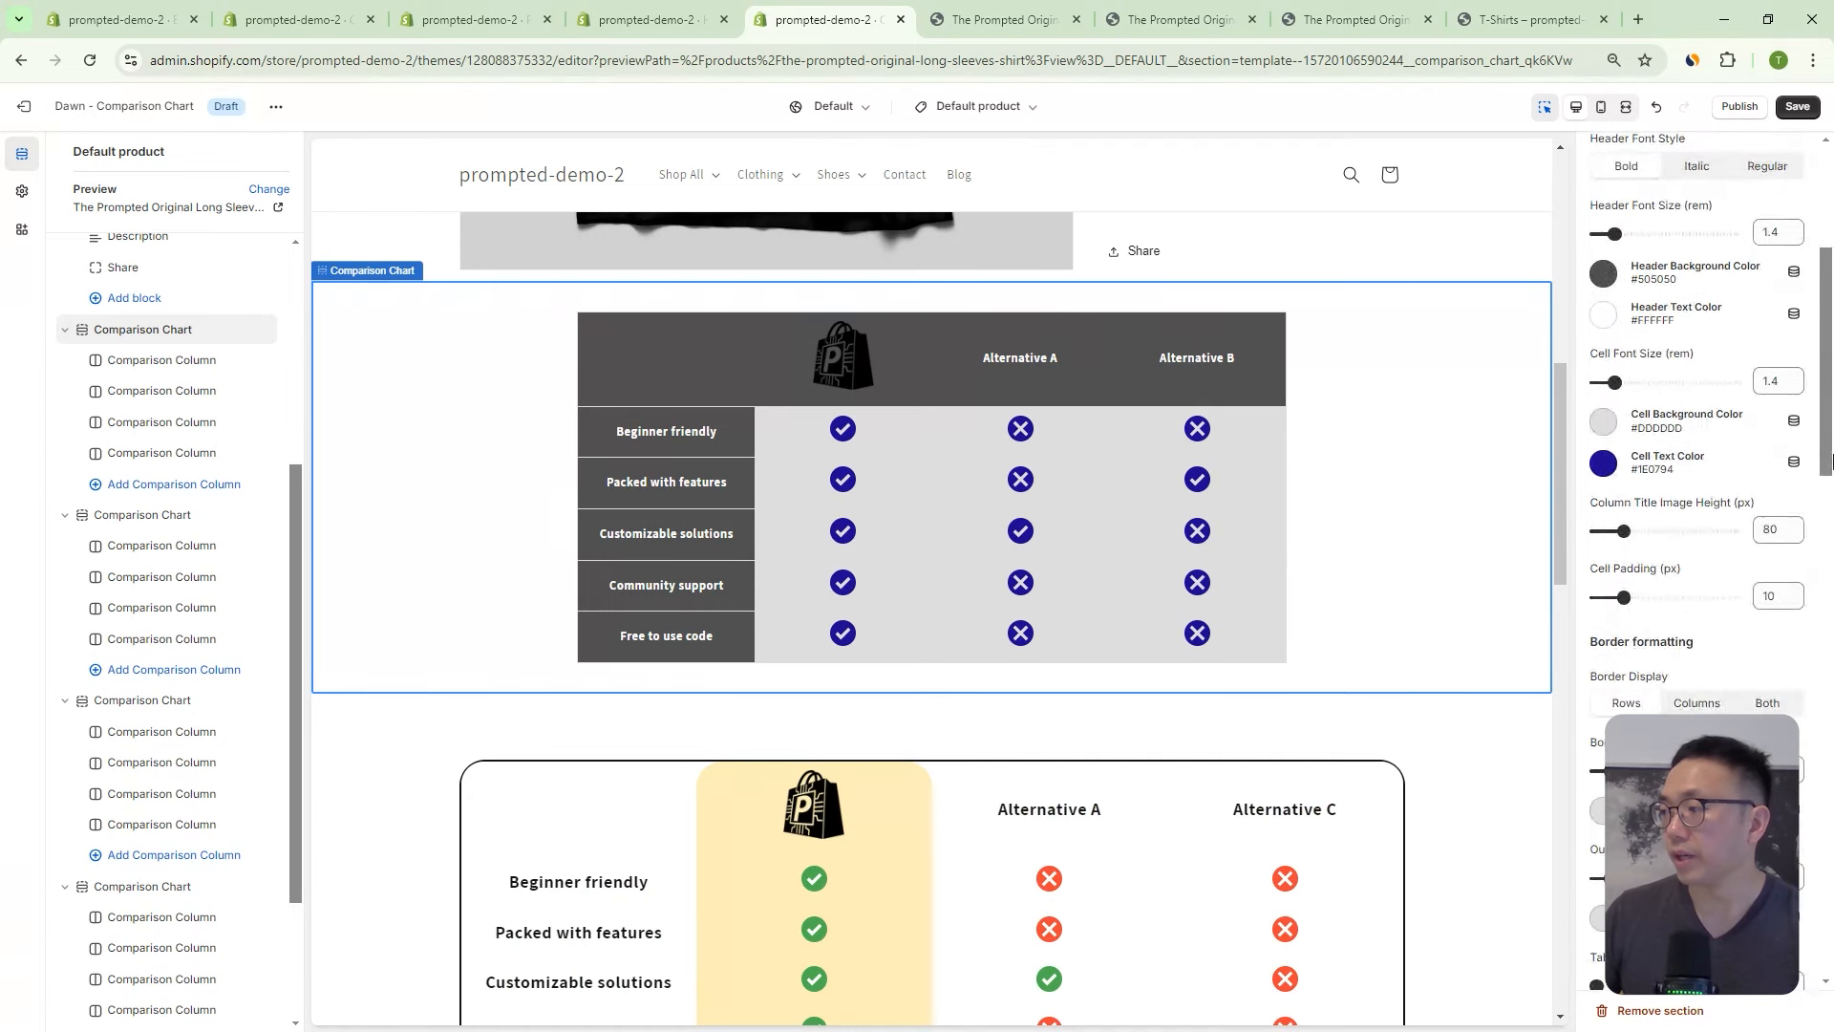
left_click(1623, 531)
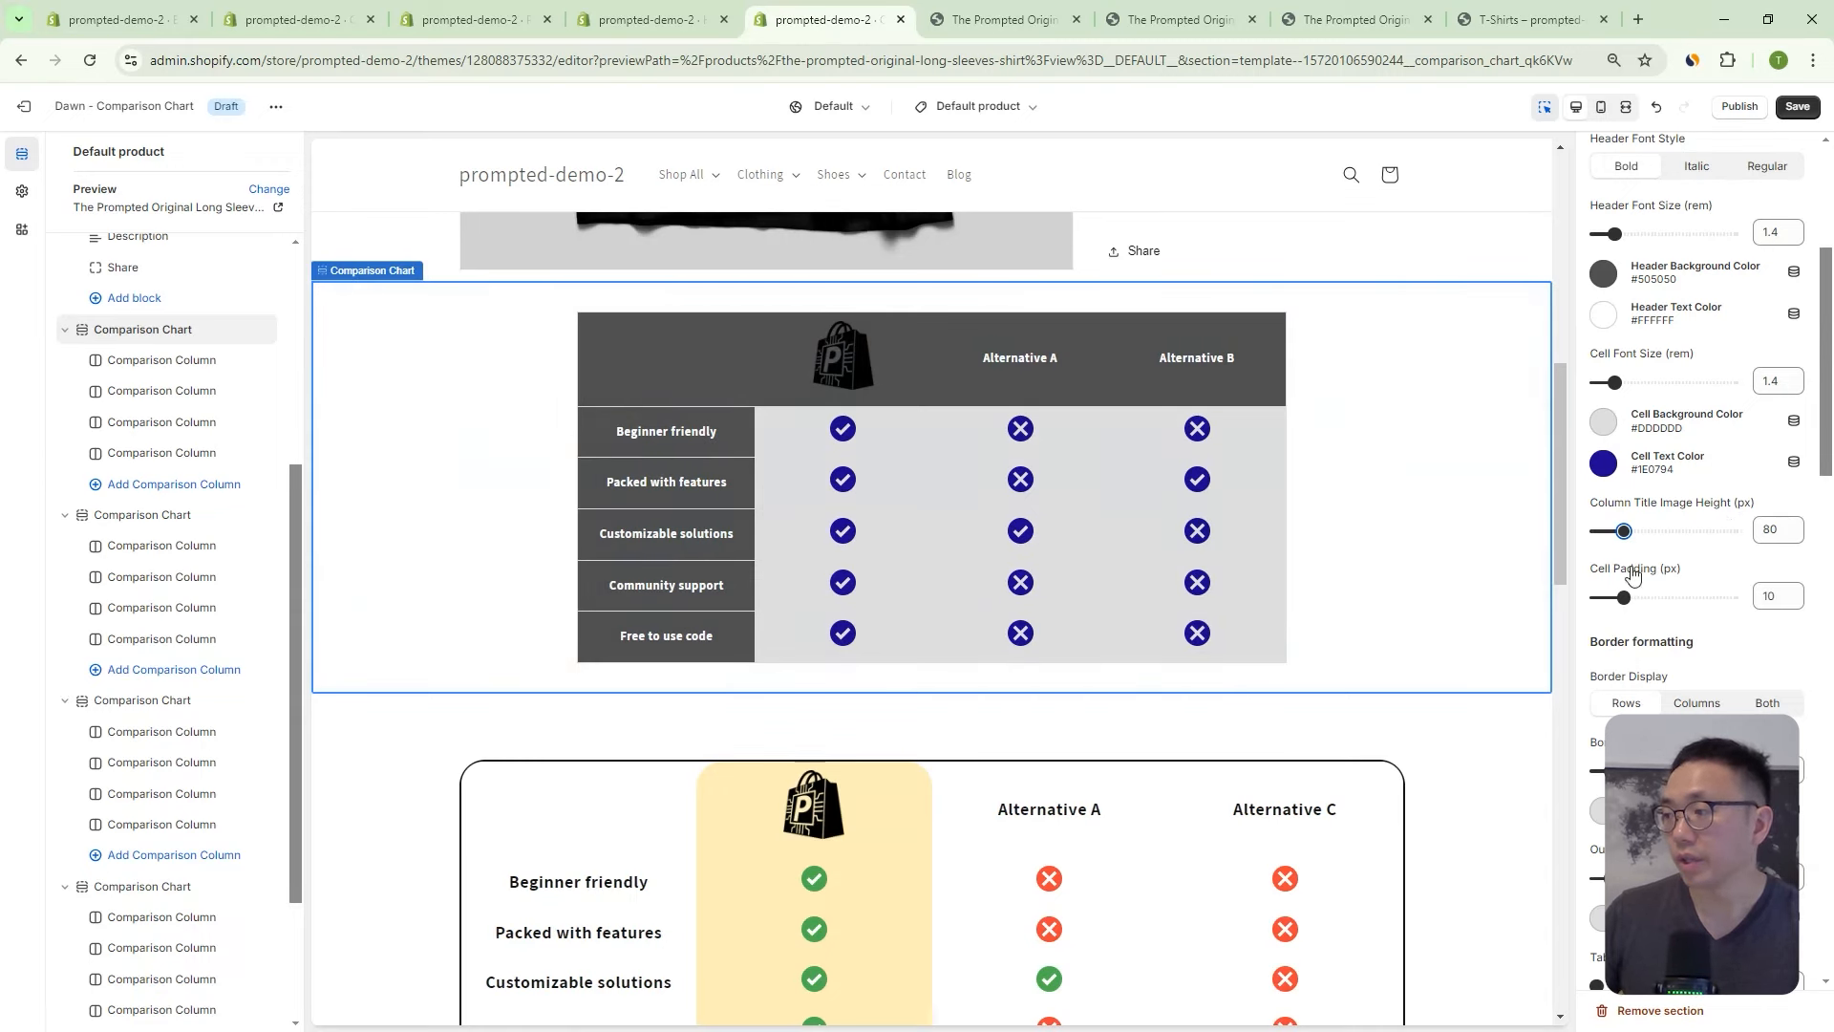
mouse_move(1630, 546)
left_mouse_down()
mouse_move(1659, 554)
mouse_move(1597, 539)
mouse_move(1612, 542)
left_mouse_up()
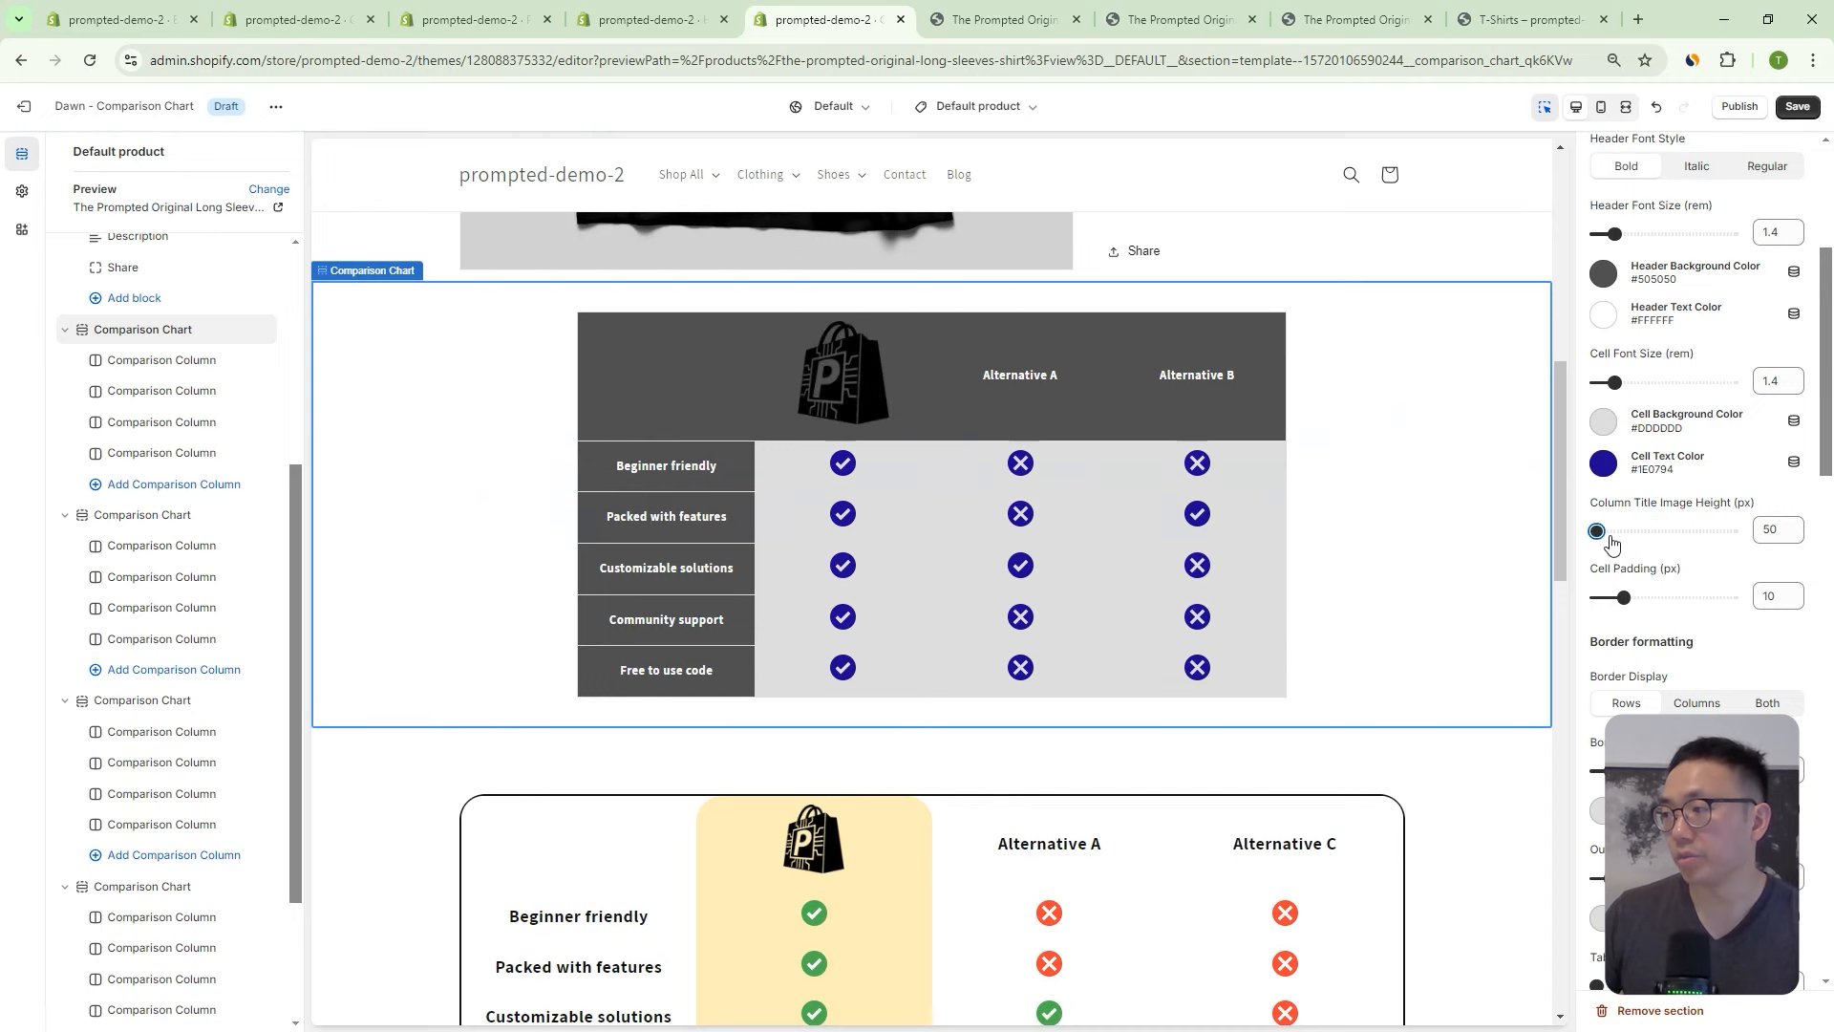
left_click_drag(1611, 532, 1638, 533)
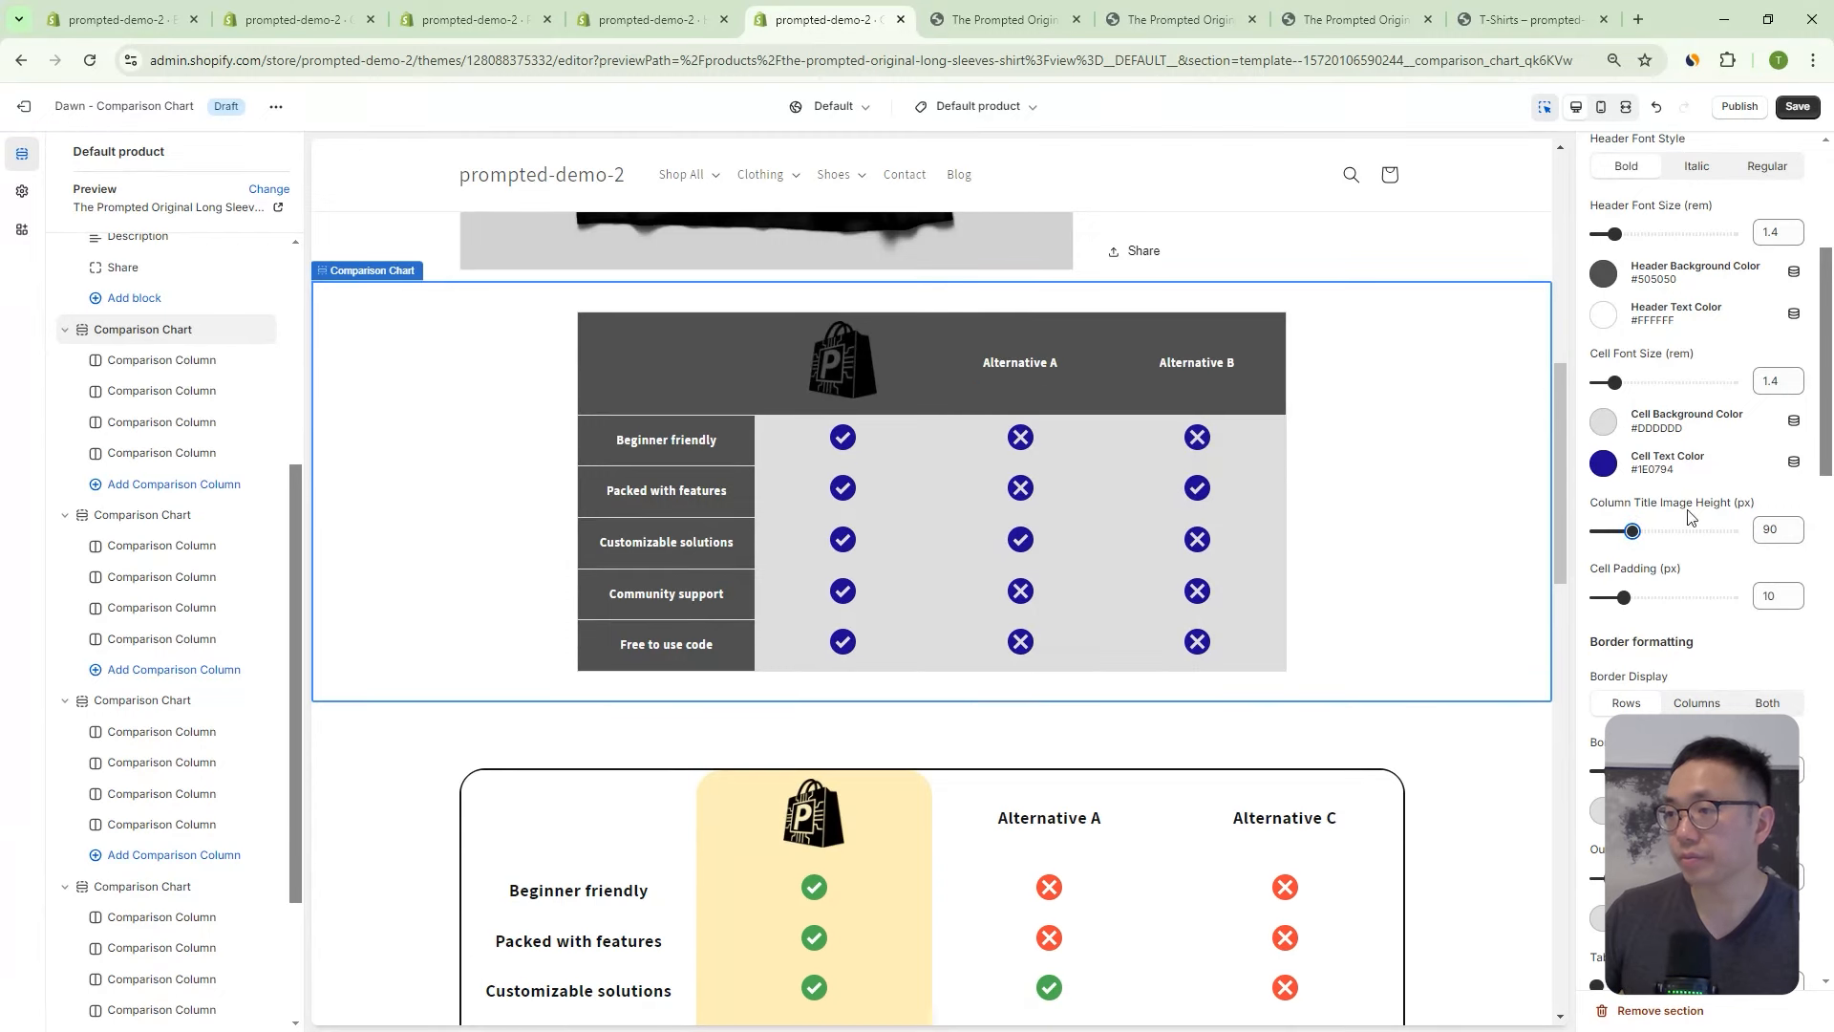
scroll(1661, 568, "down", 1)
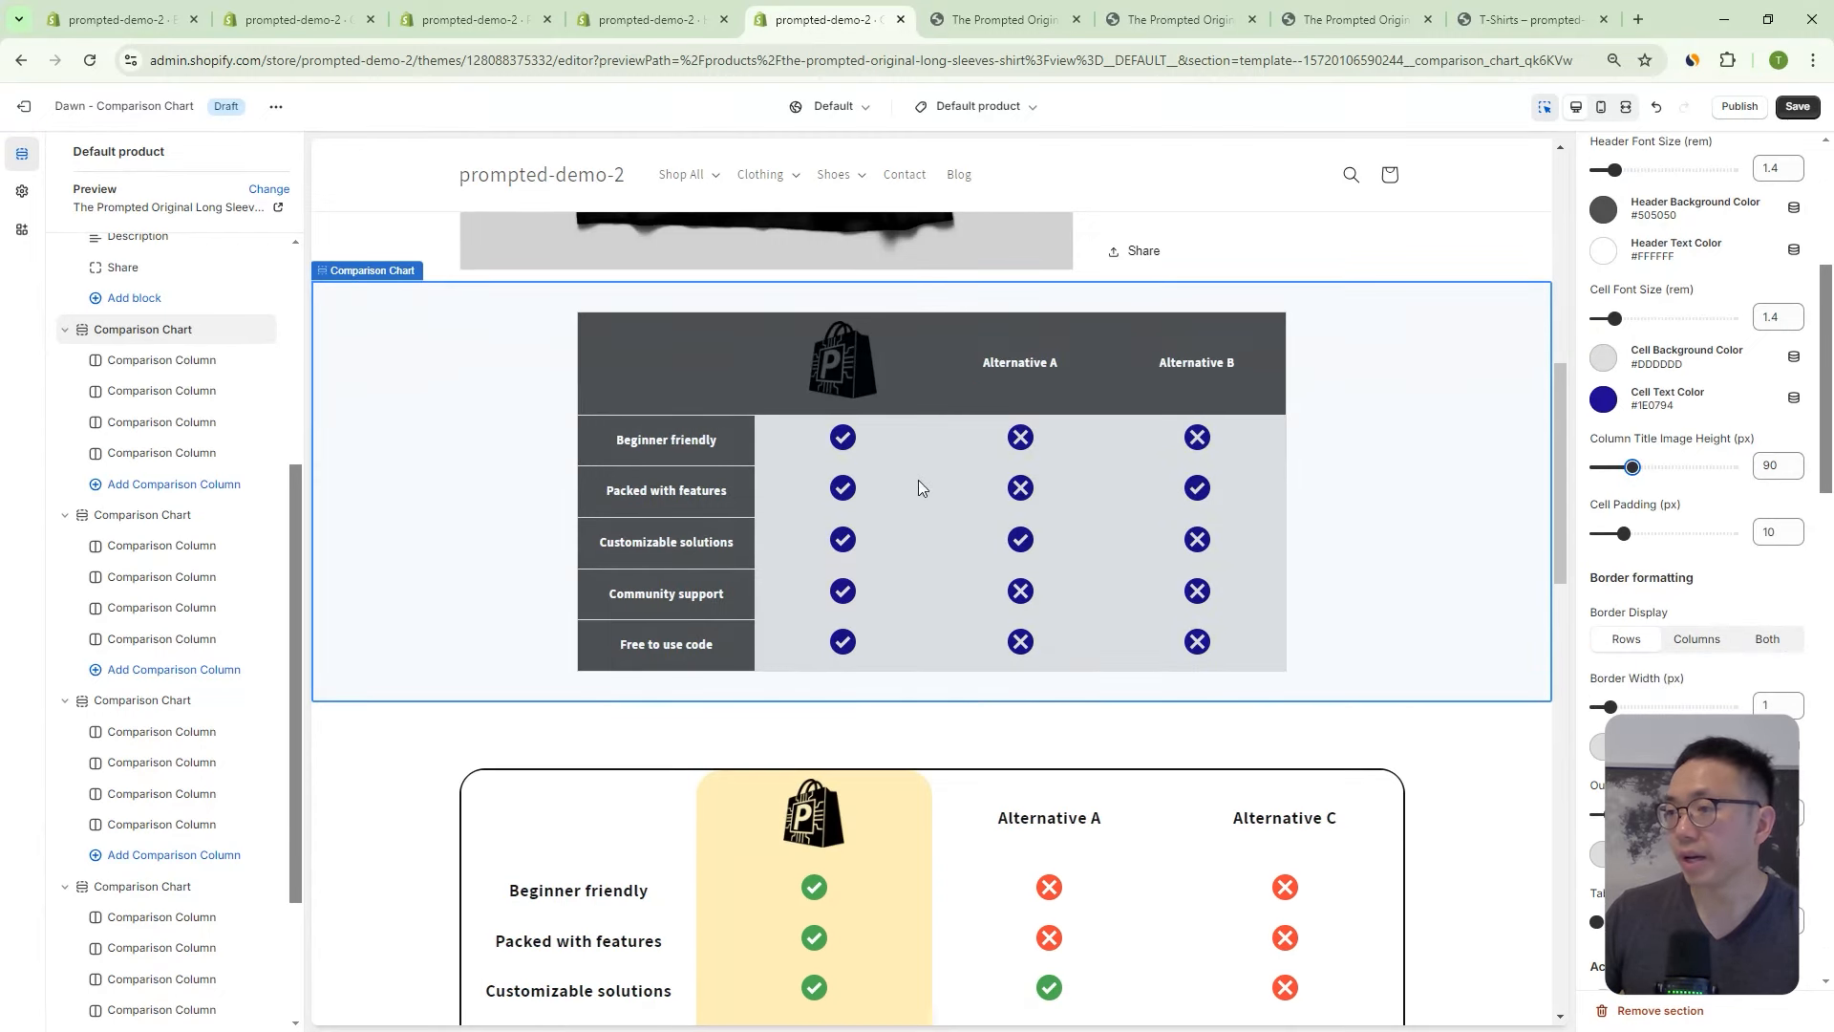
left_click_drag(1623, 532, 1650, 532)
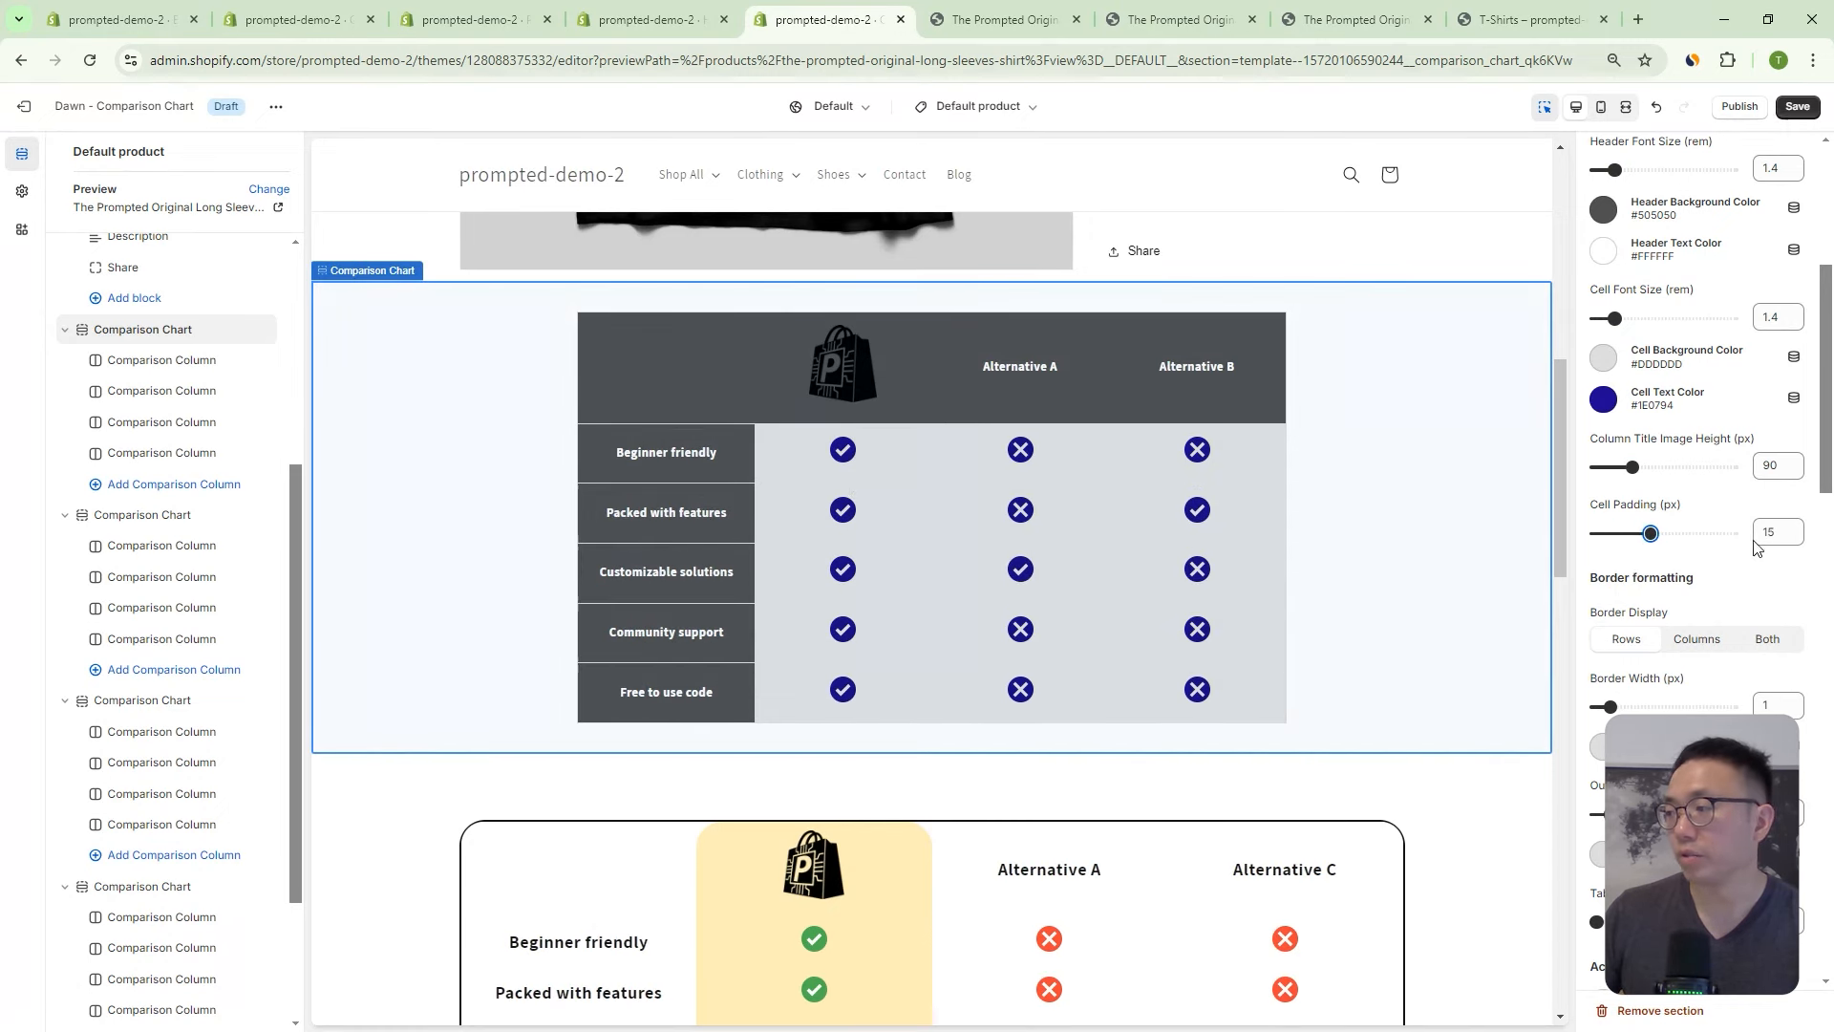
Set both the chart's Border Color and its Outside Border Color to dark blue #1E0794.
scroll(1614, 334, "down", 4)
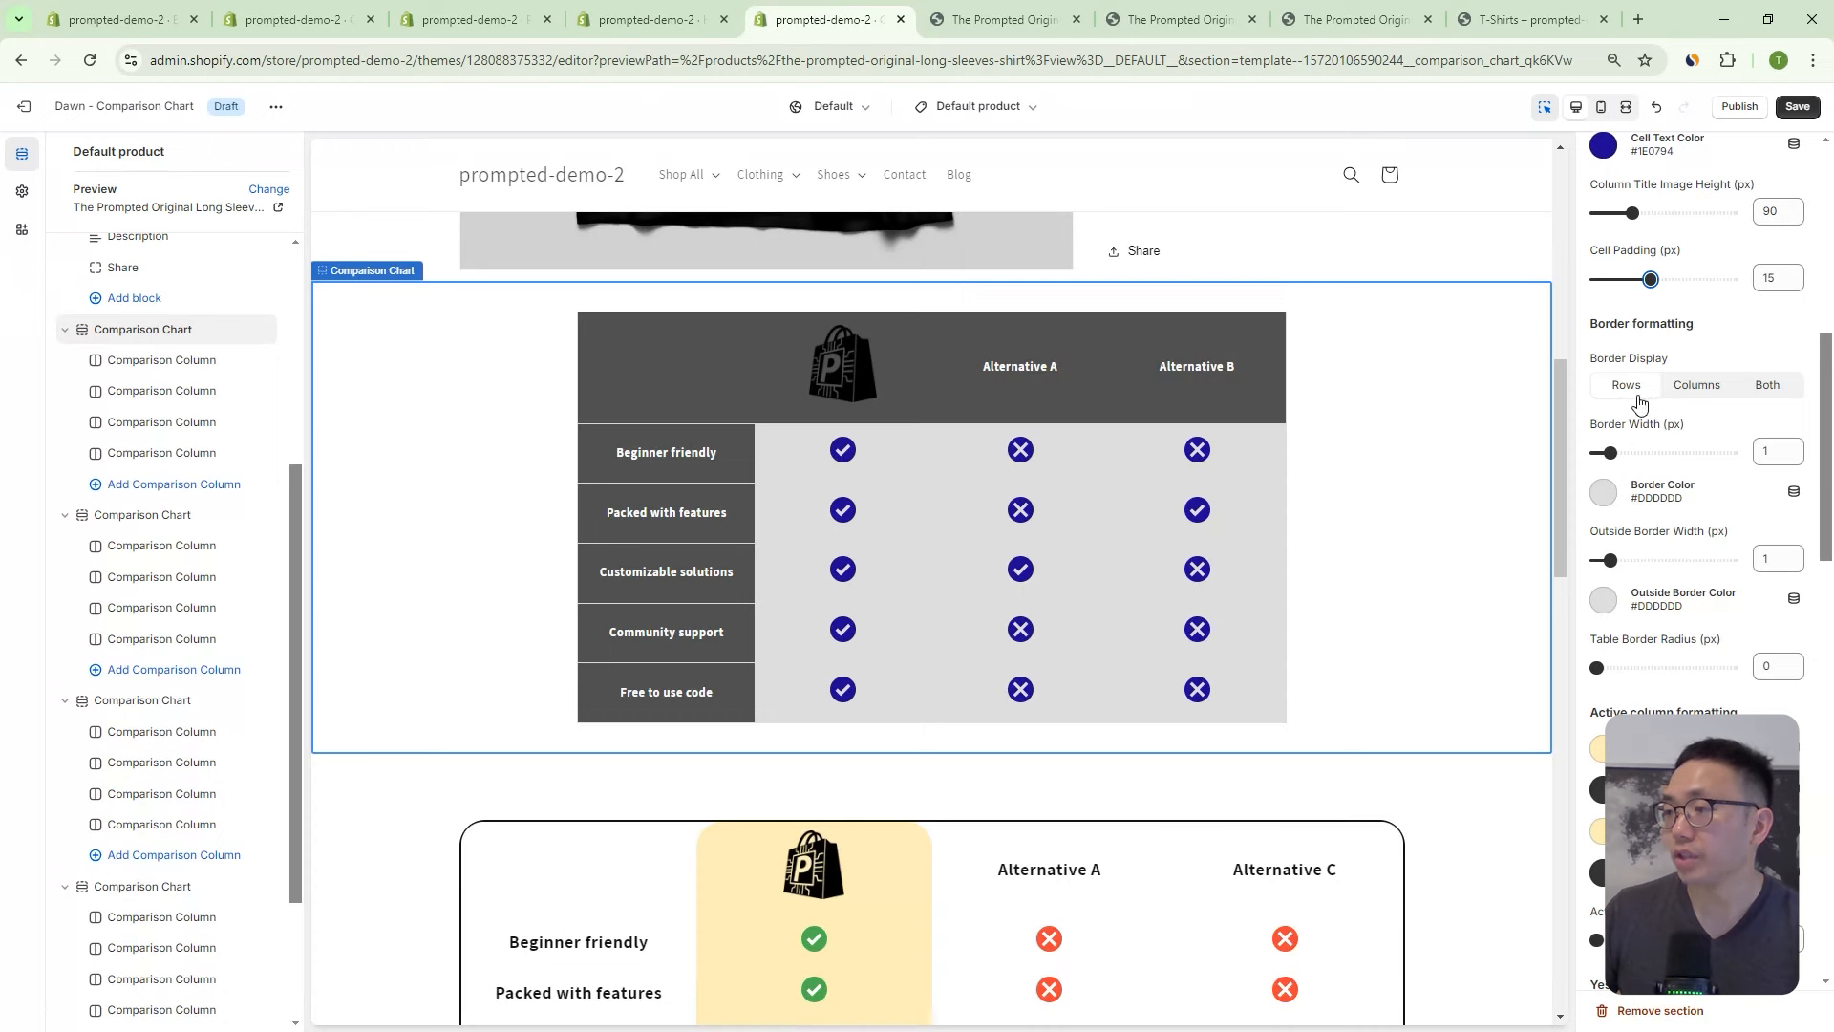
left_click(1604, 493)
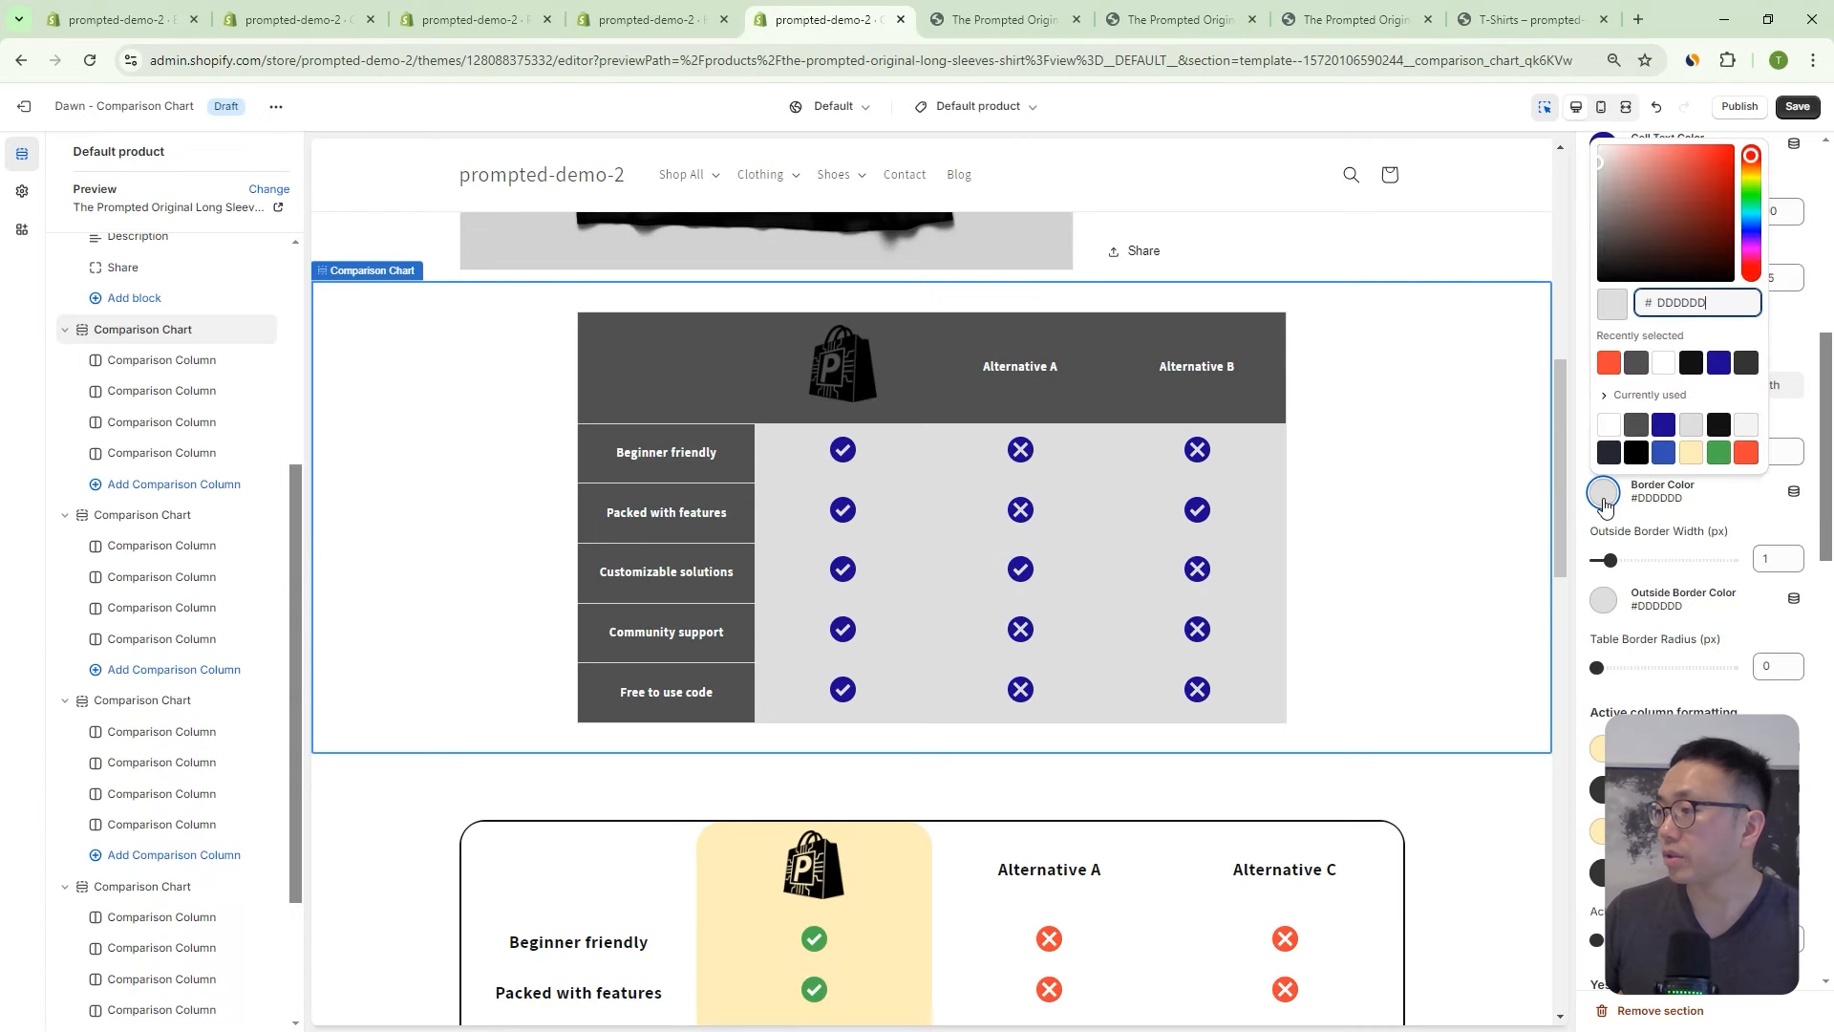
left_click(1663, 424)
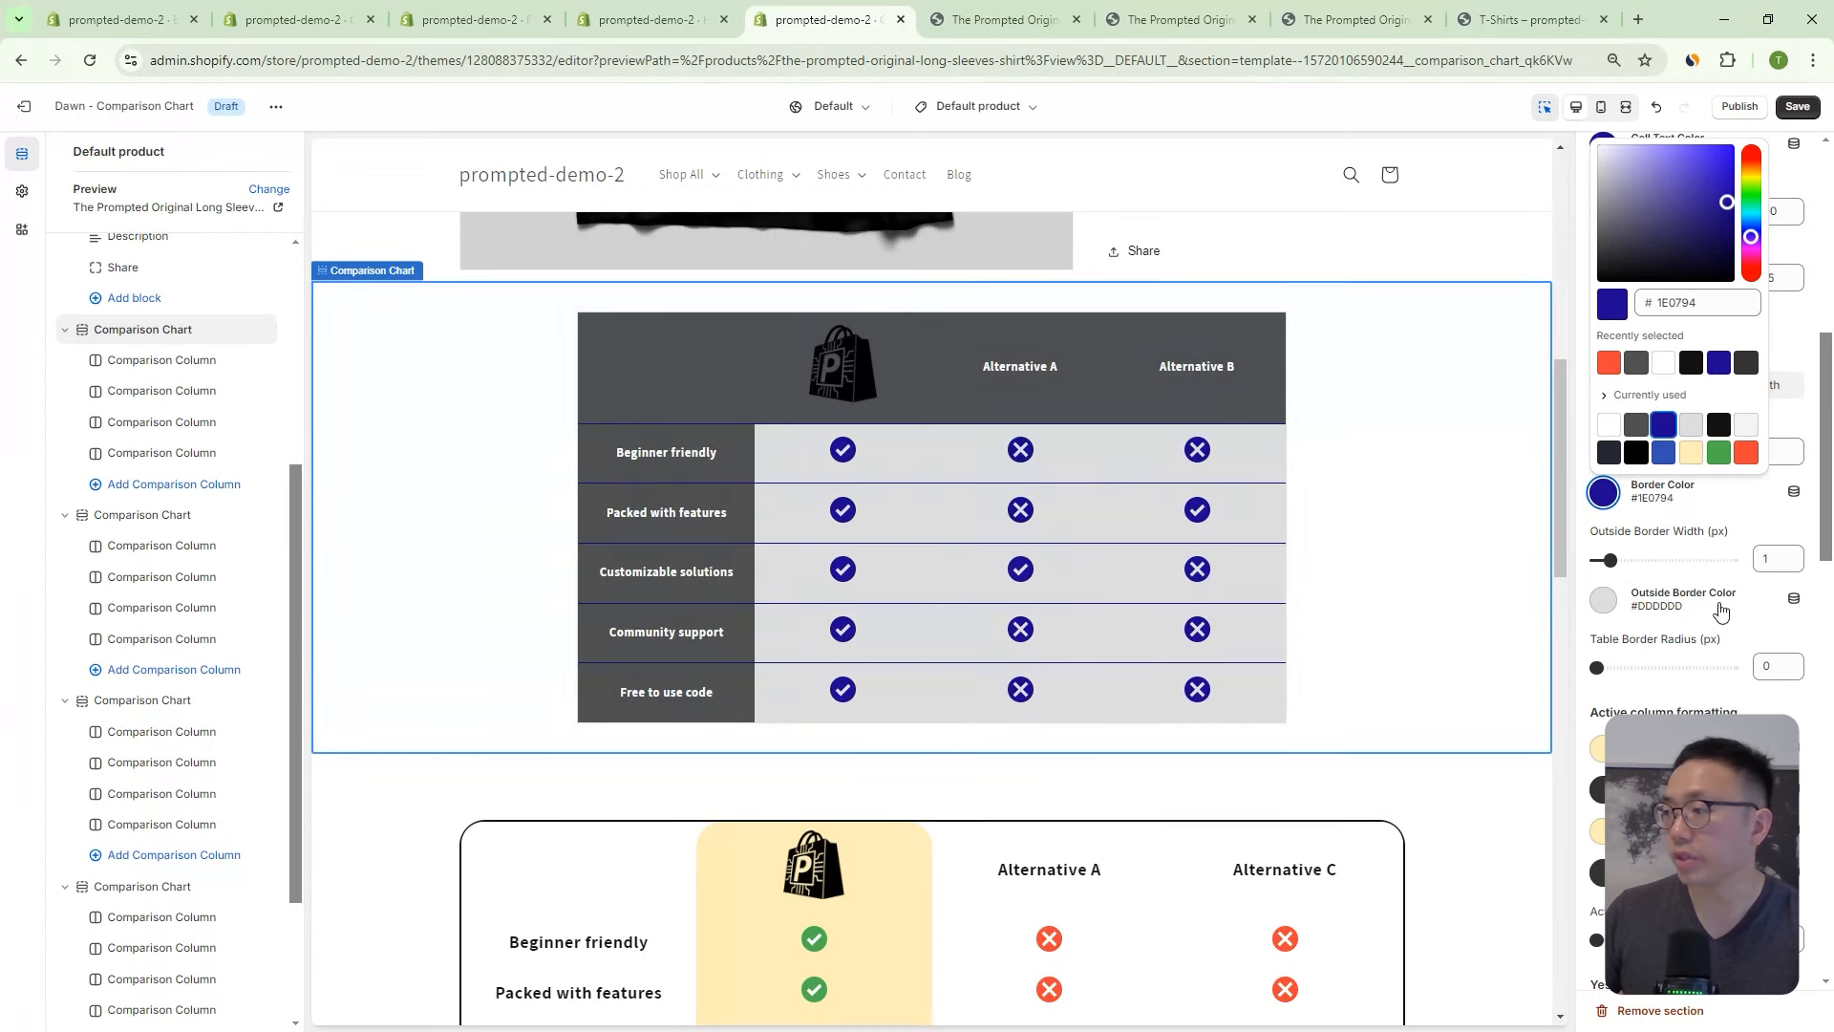
left_click(1604, 599)
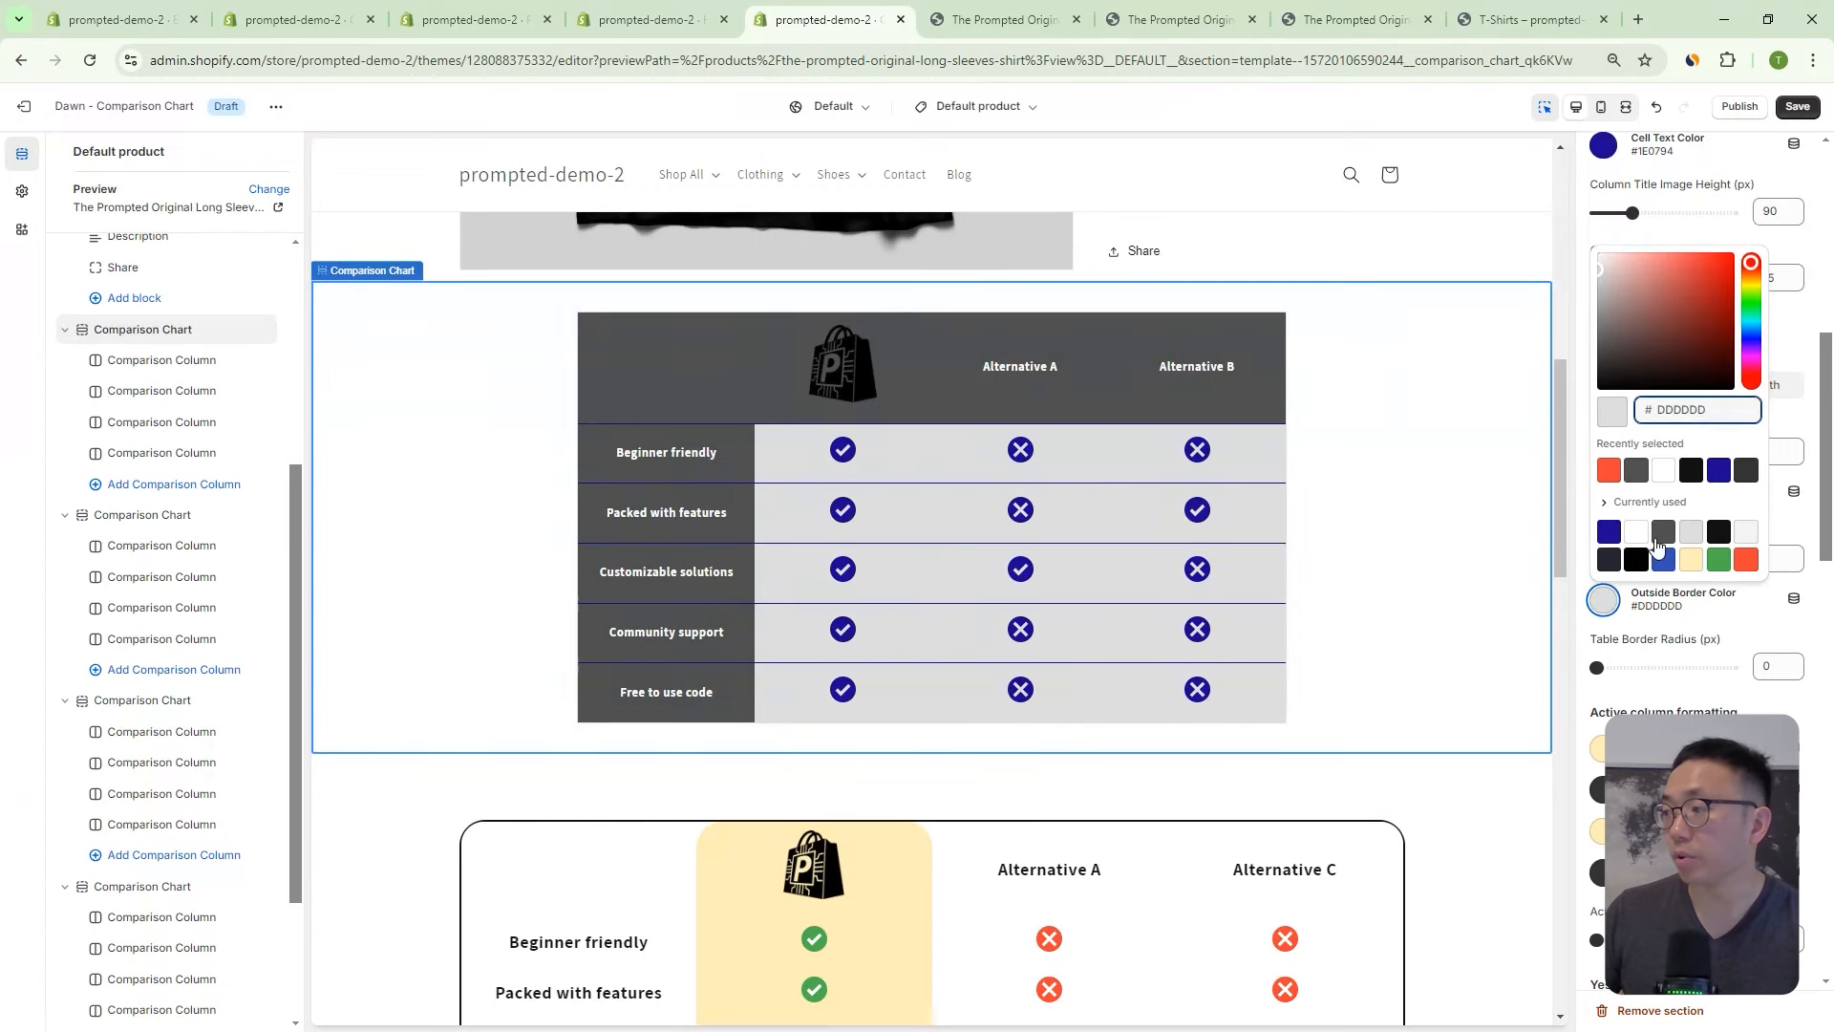
left_click(1718, 470)
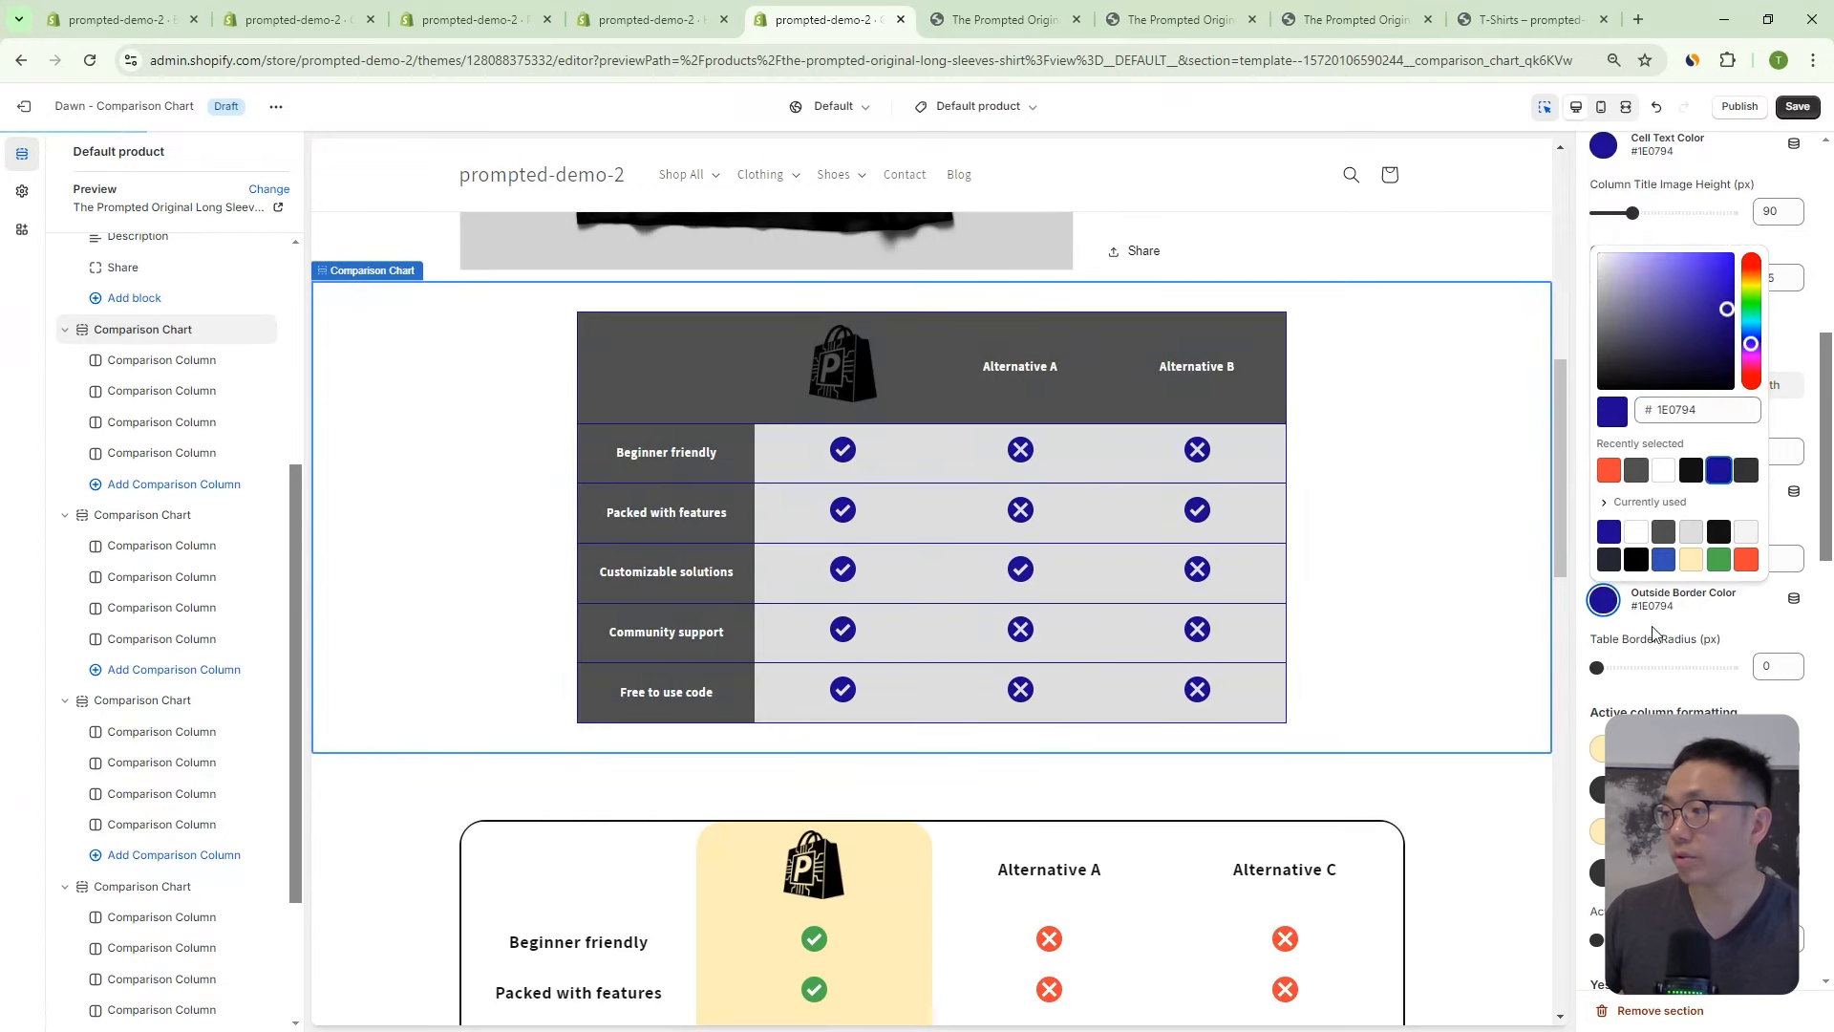
Set the first comparison chart's Outside Border Width and Border Width to 5 px.
left_click(1713, 627)
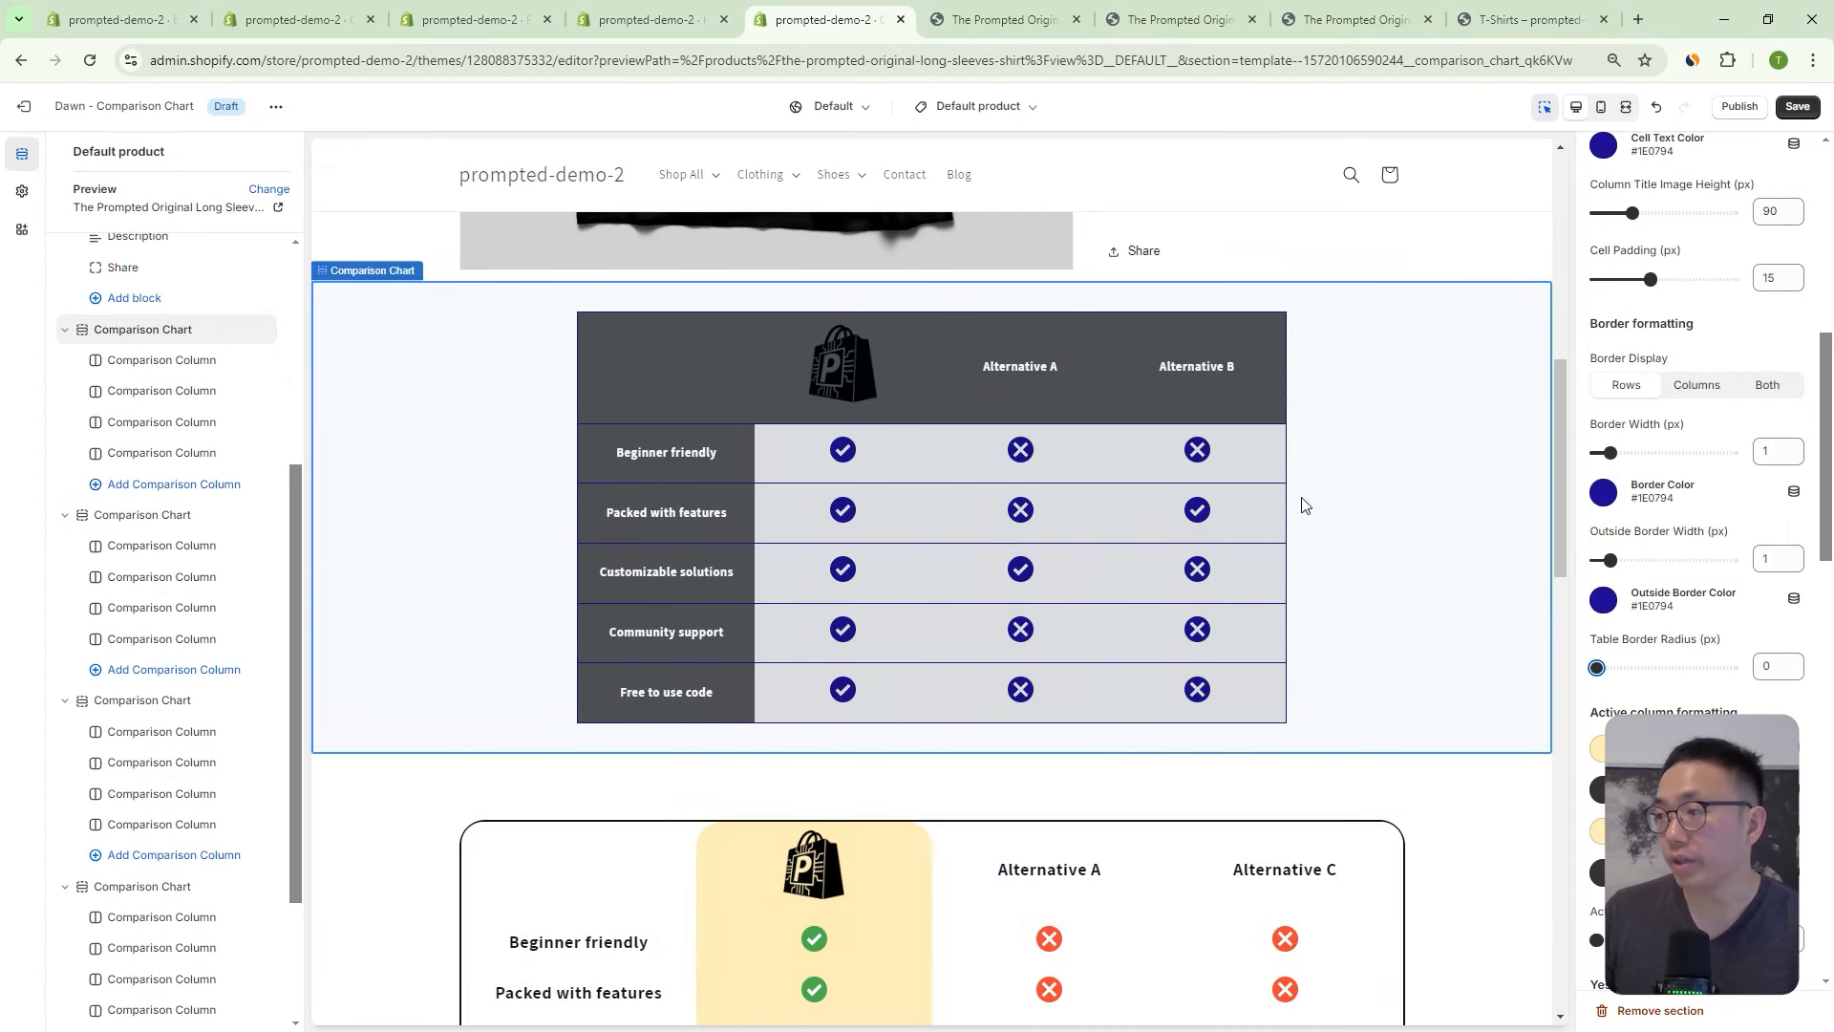
left_click_drag(1610, 561, 1665, 559)
left_click_drag(1610, 453, 1674, 454)
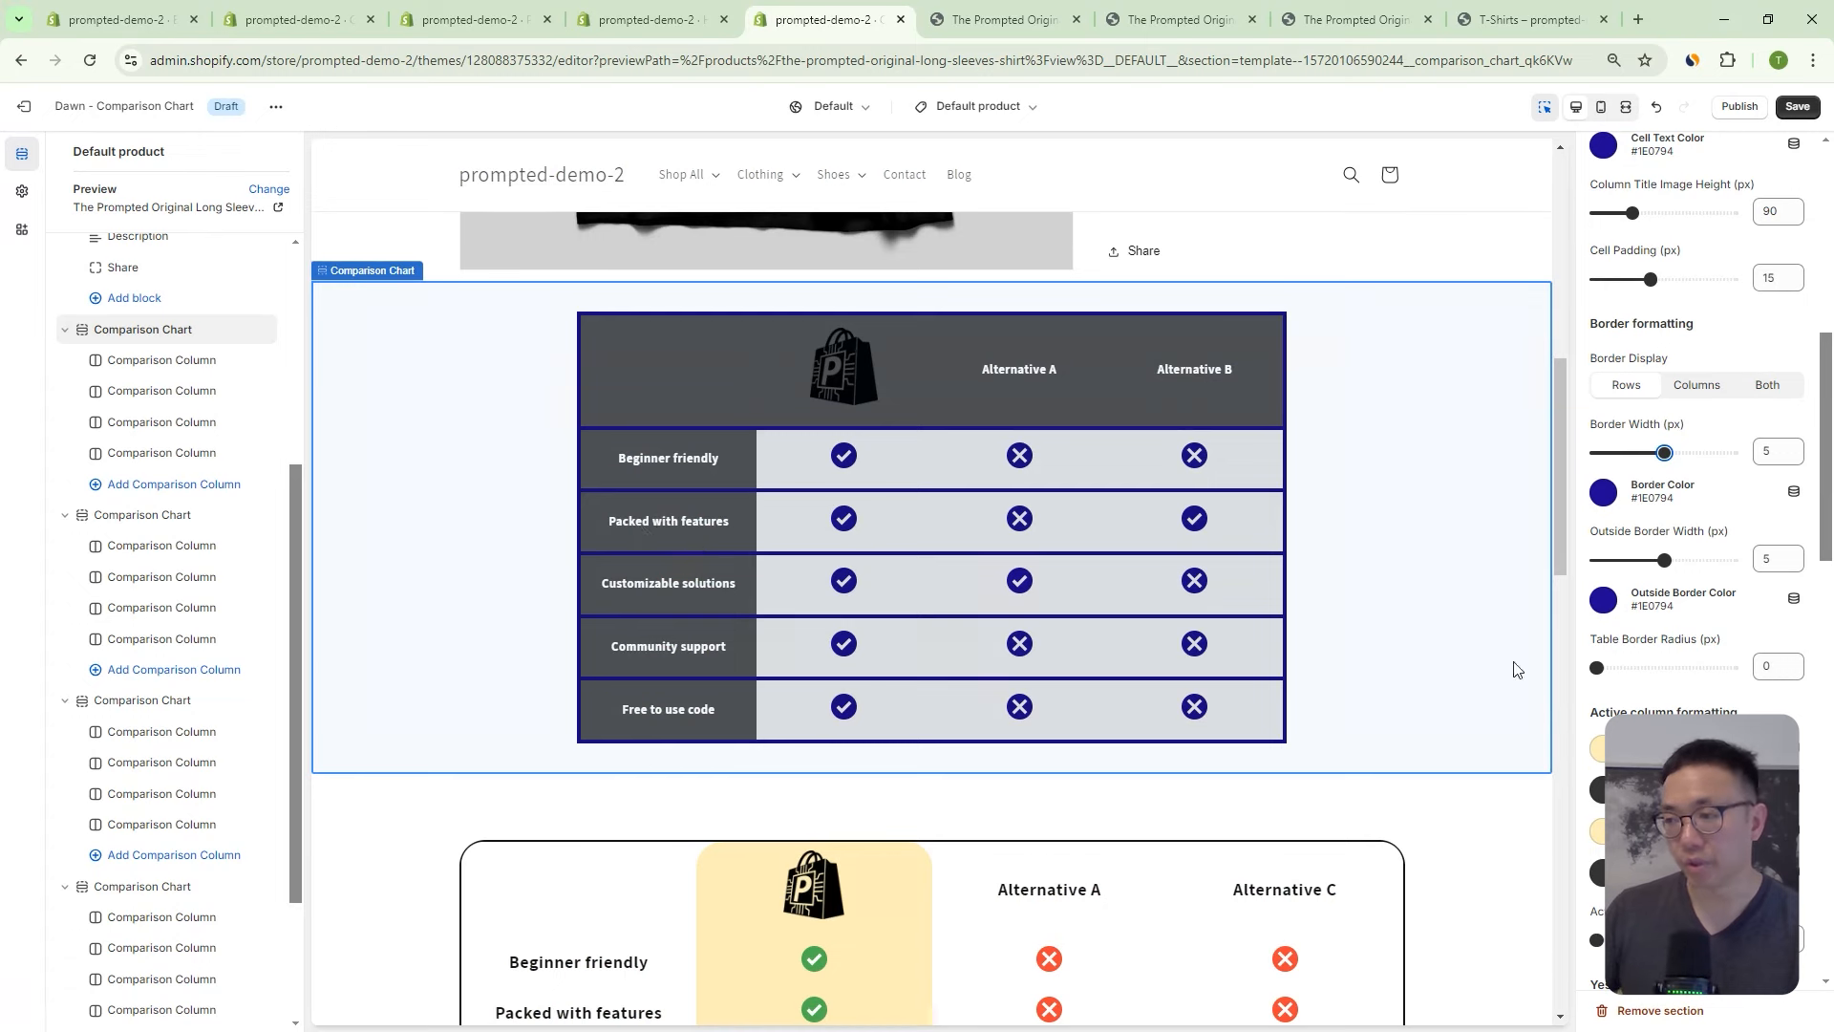
Try Border Display as Columns, settle on Both, and set Border Width and Outside Border Width to 0 px.
left_click(1693, 385)
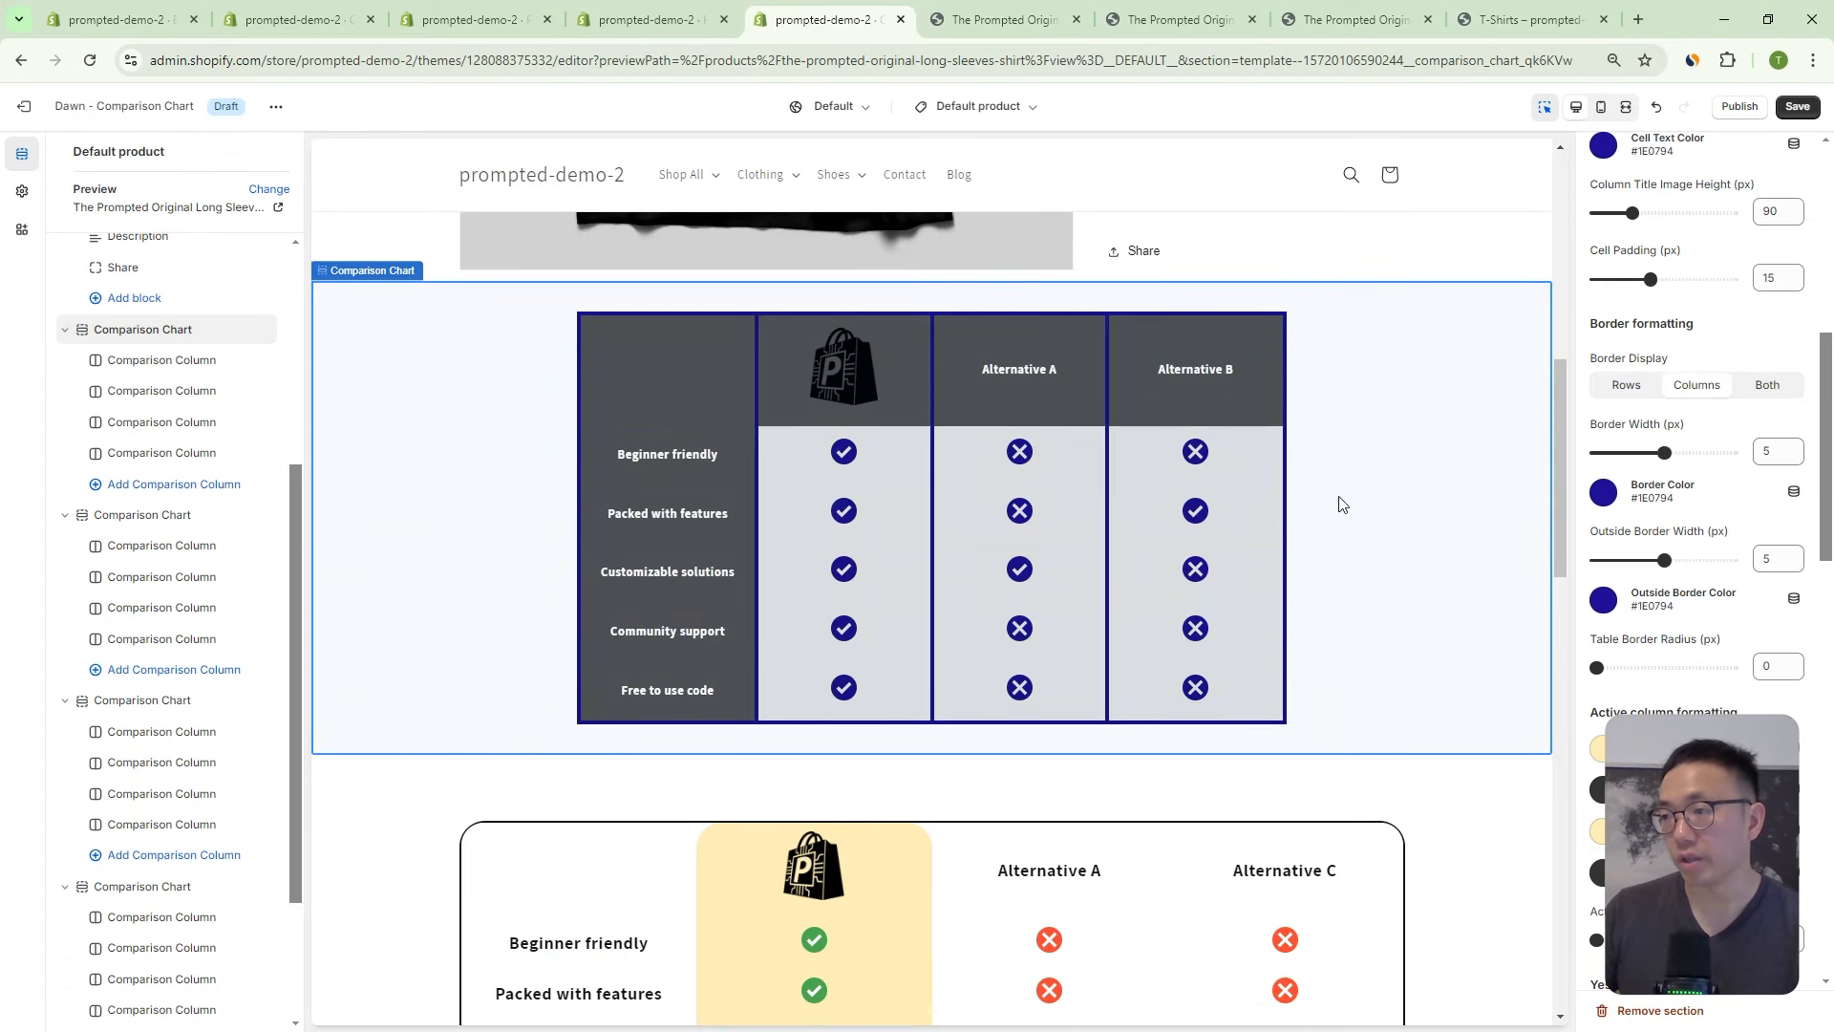
left_click(1767, 385)
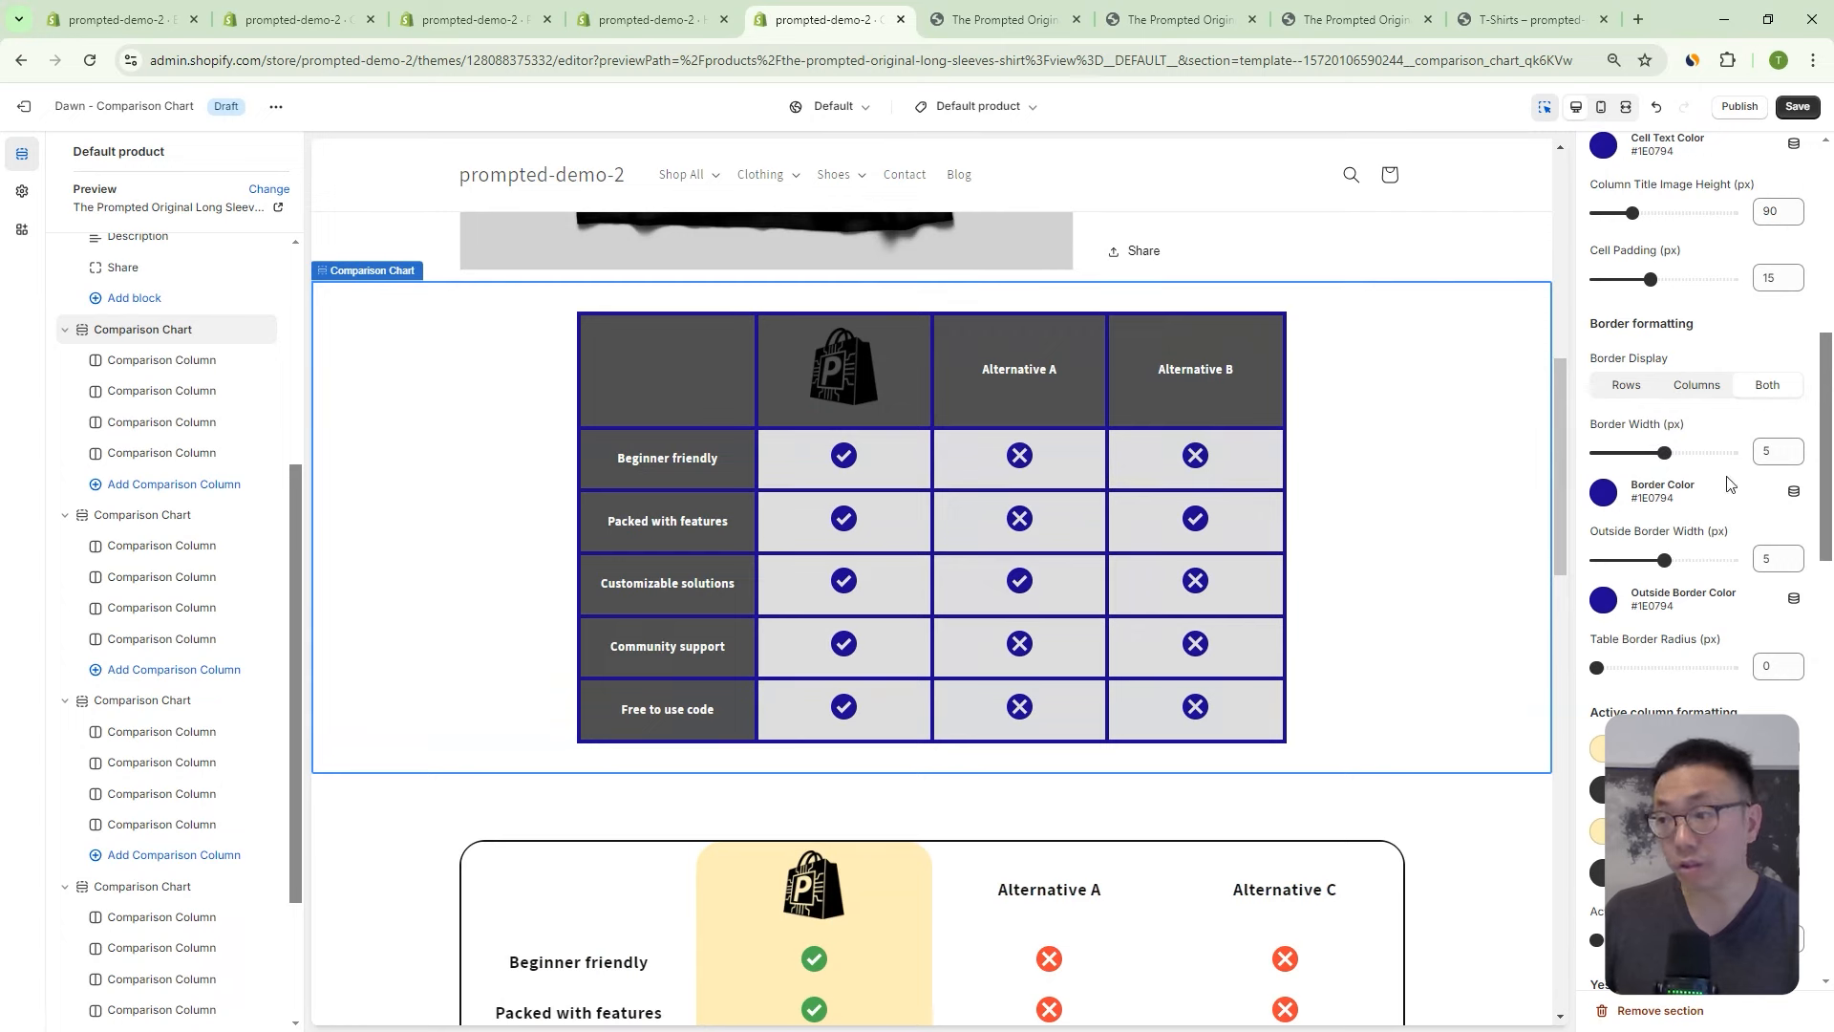
left_click_drag(1665, 451, 1464, 446)
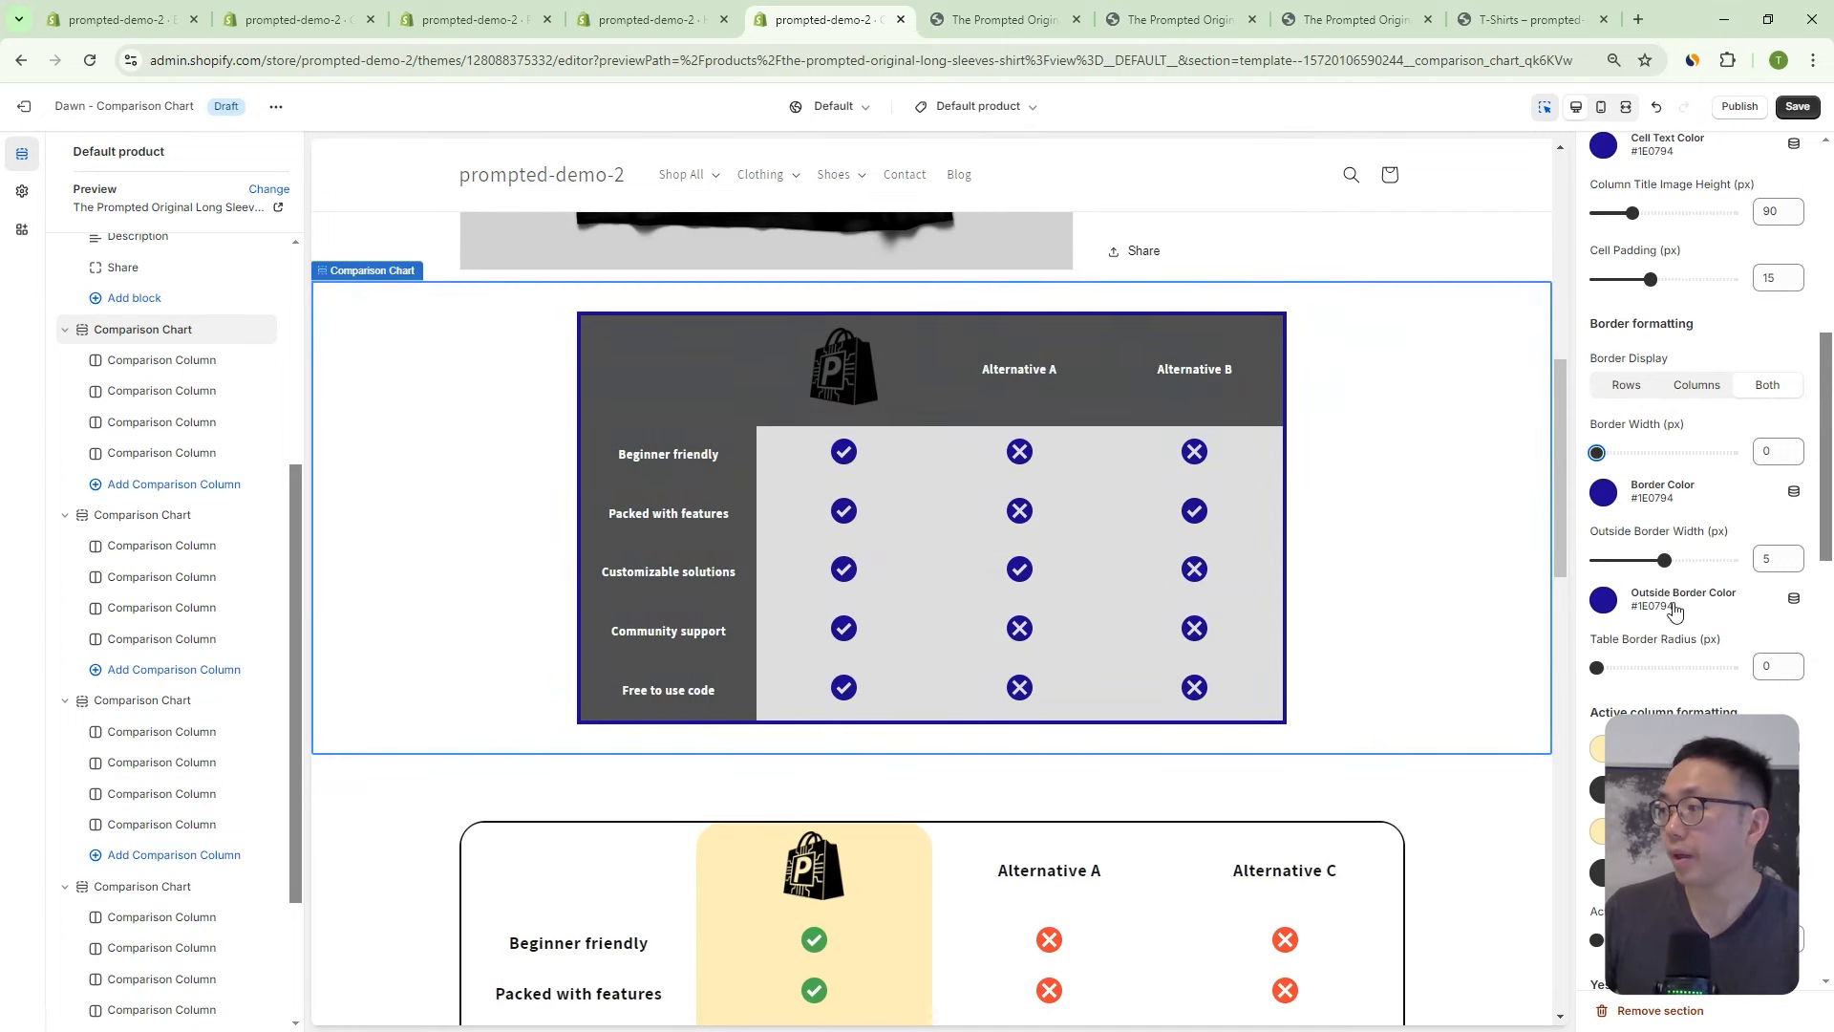
left_click_drag(1664, 560, 1505, 546)
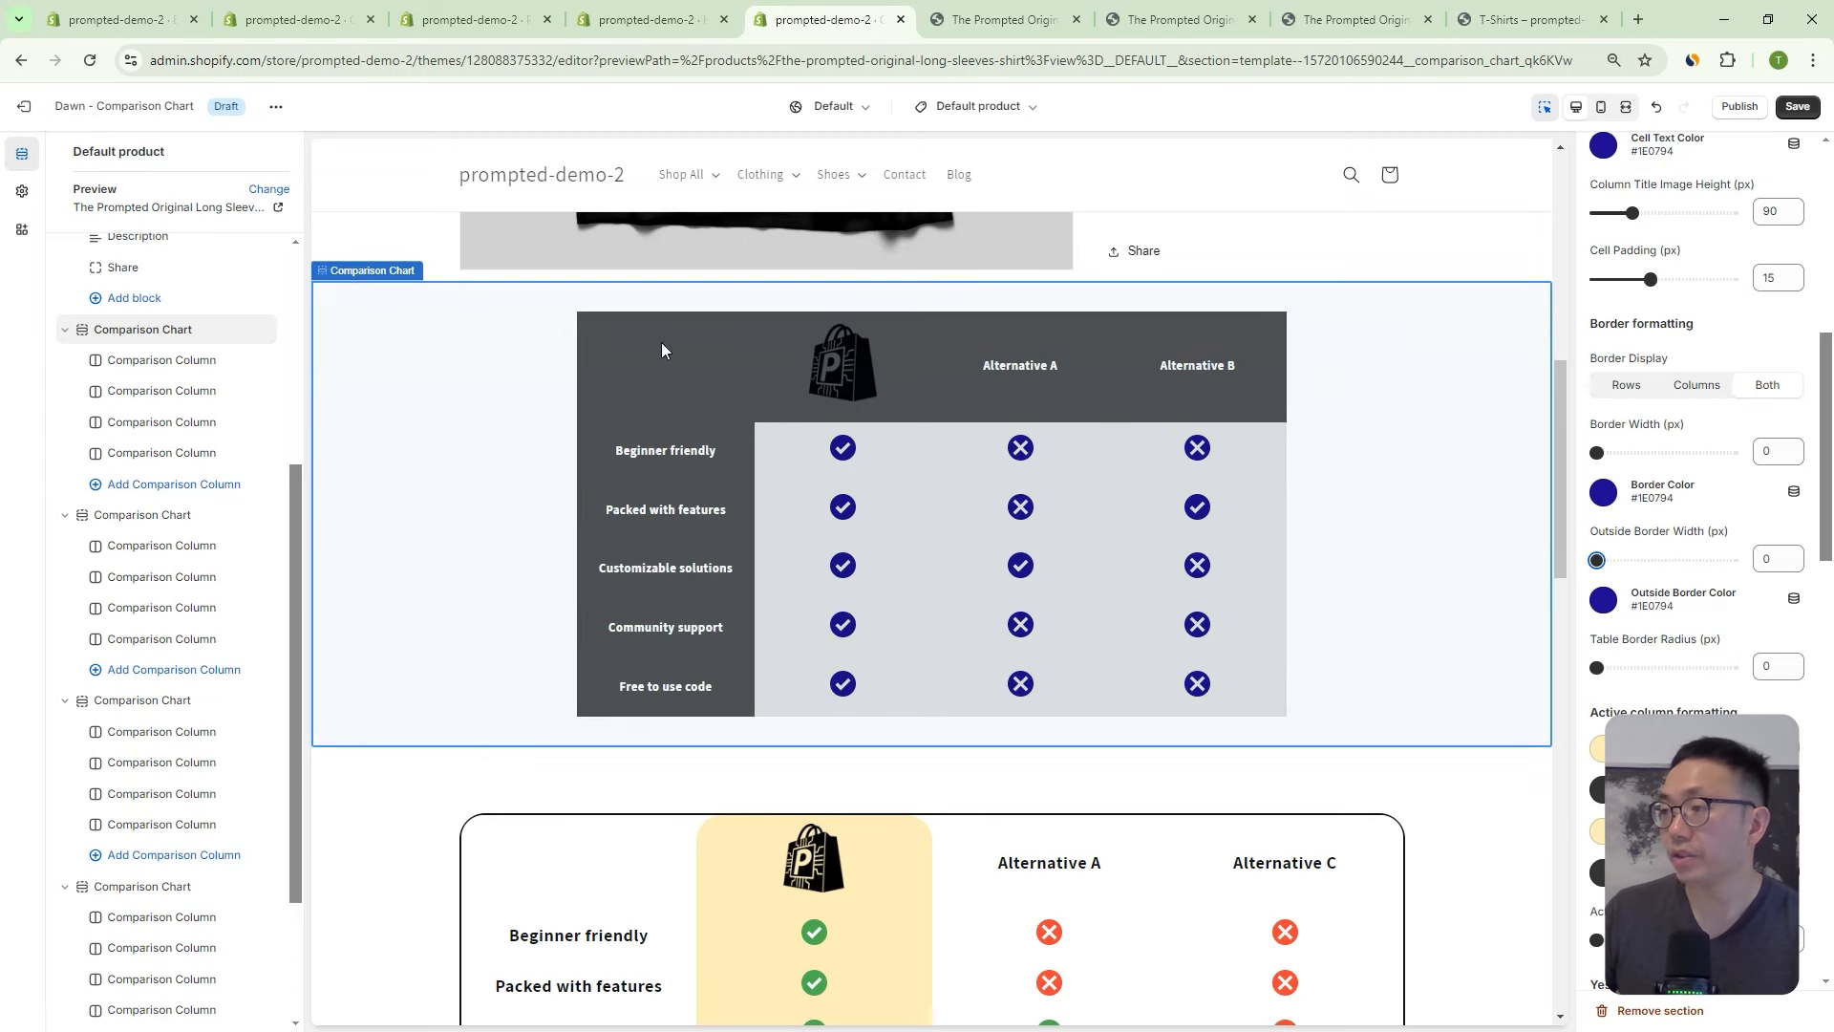
Round the chart's corners by trying a Table Border Radius of 10 px and settling on 25 px.
left_click_drag(1596, 668, 1622, 670)
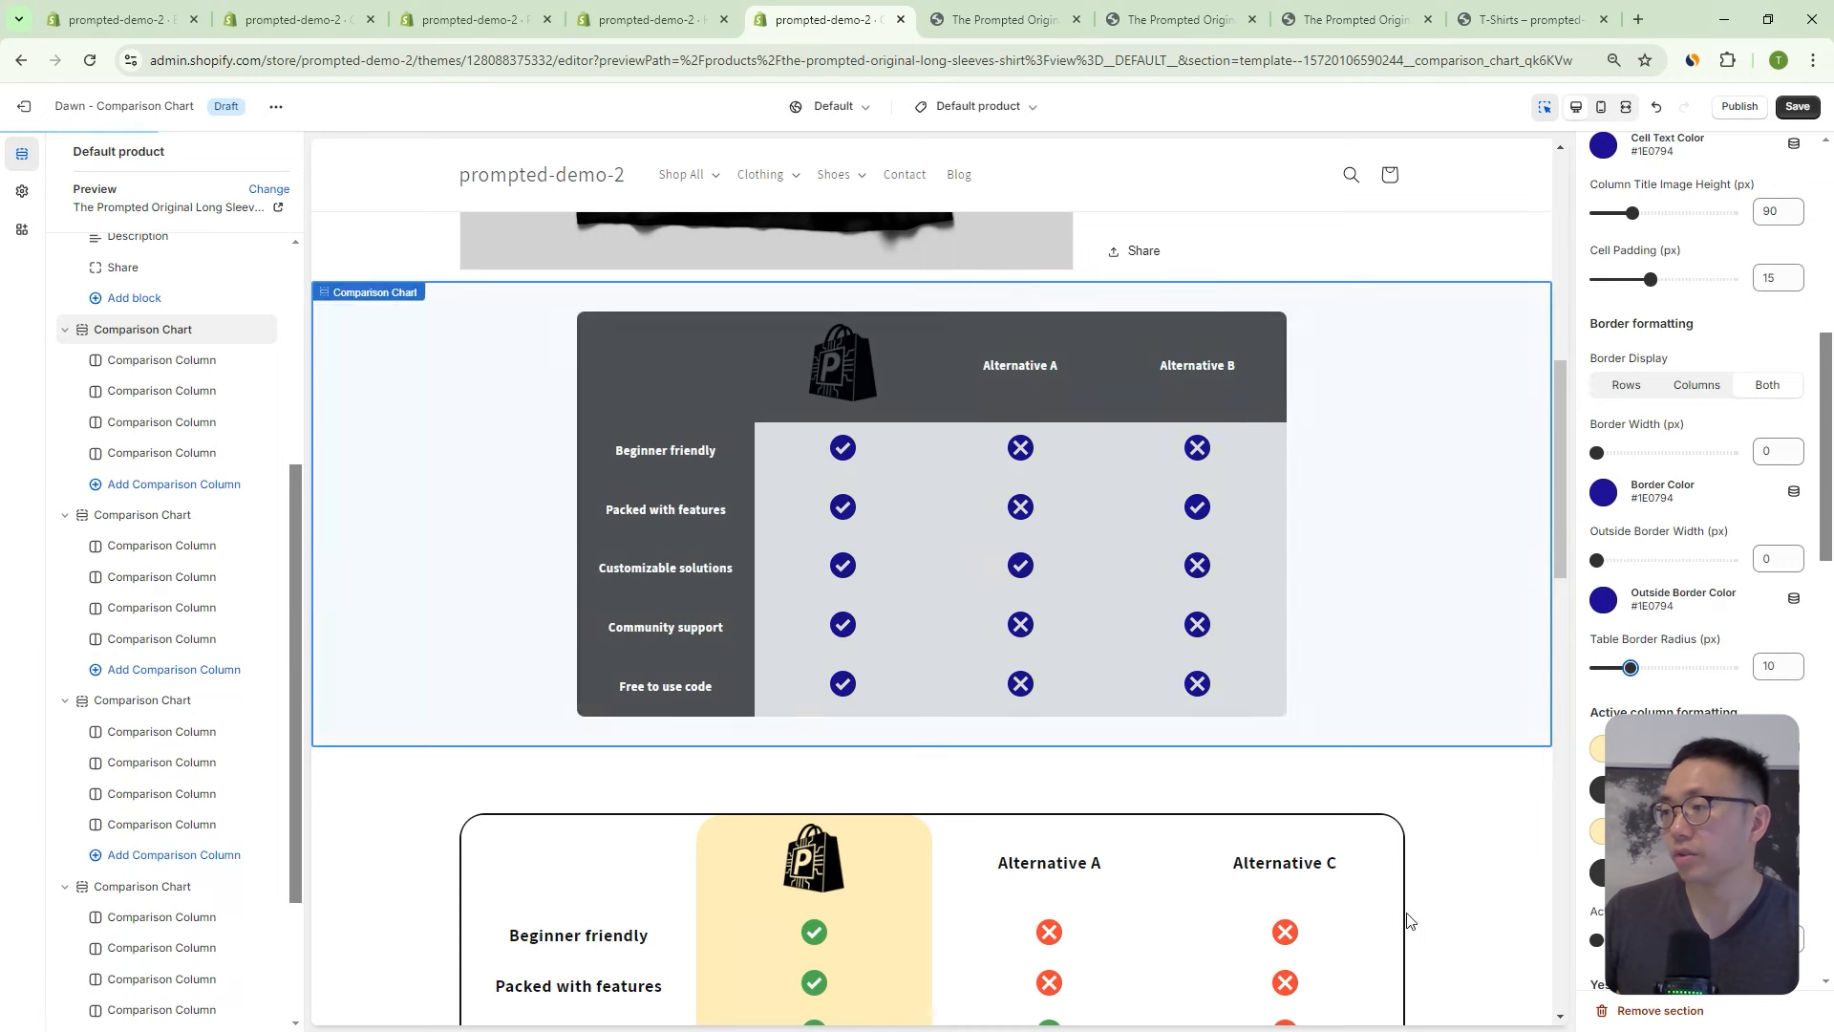
left_click_drag(1631, 670, 1681, 668)
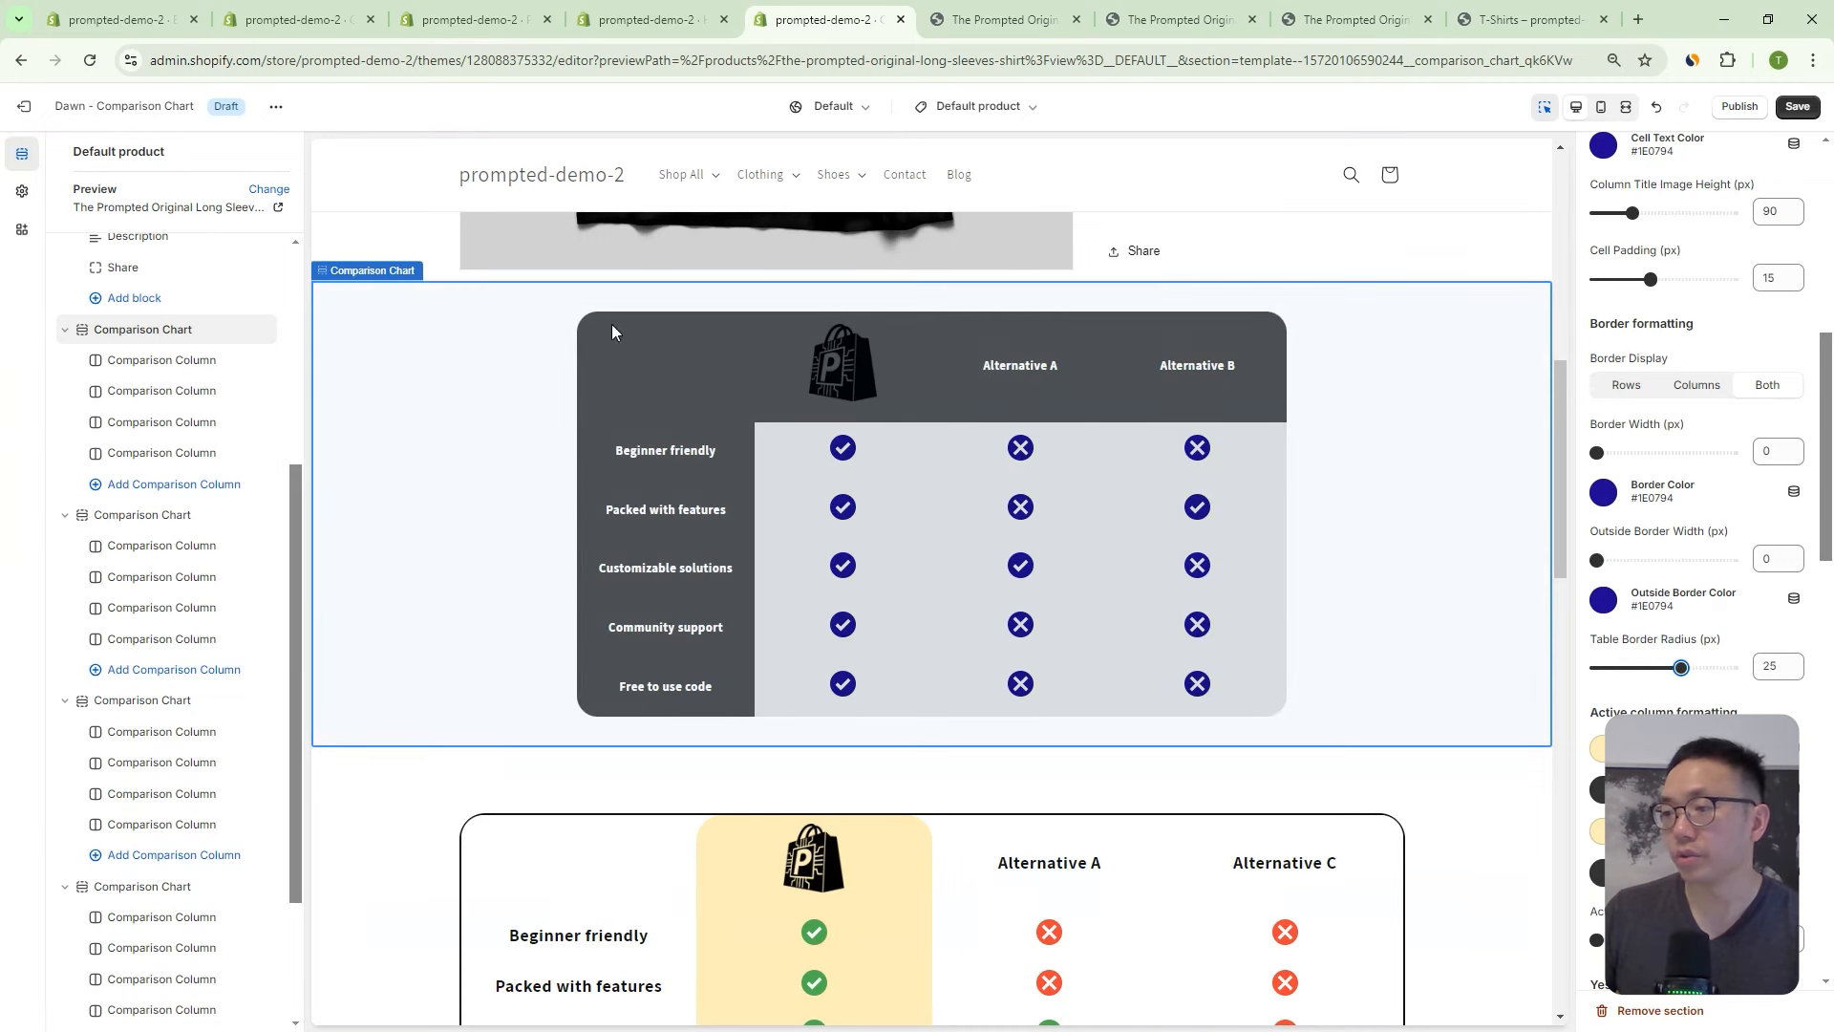
scroll(975, 702, "down", 2)
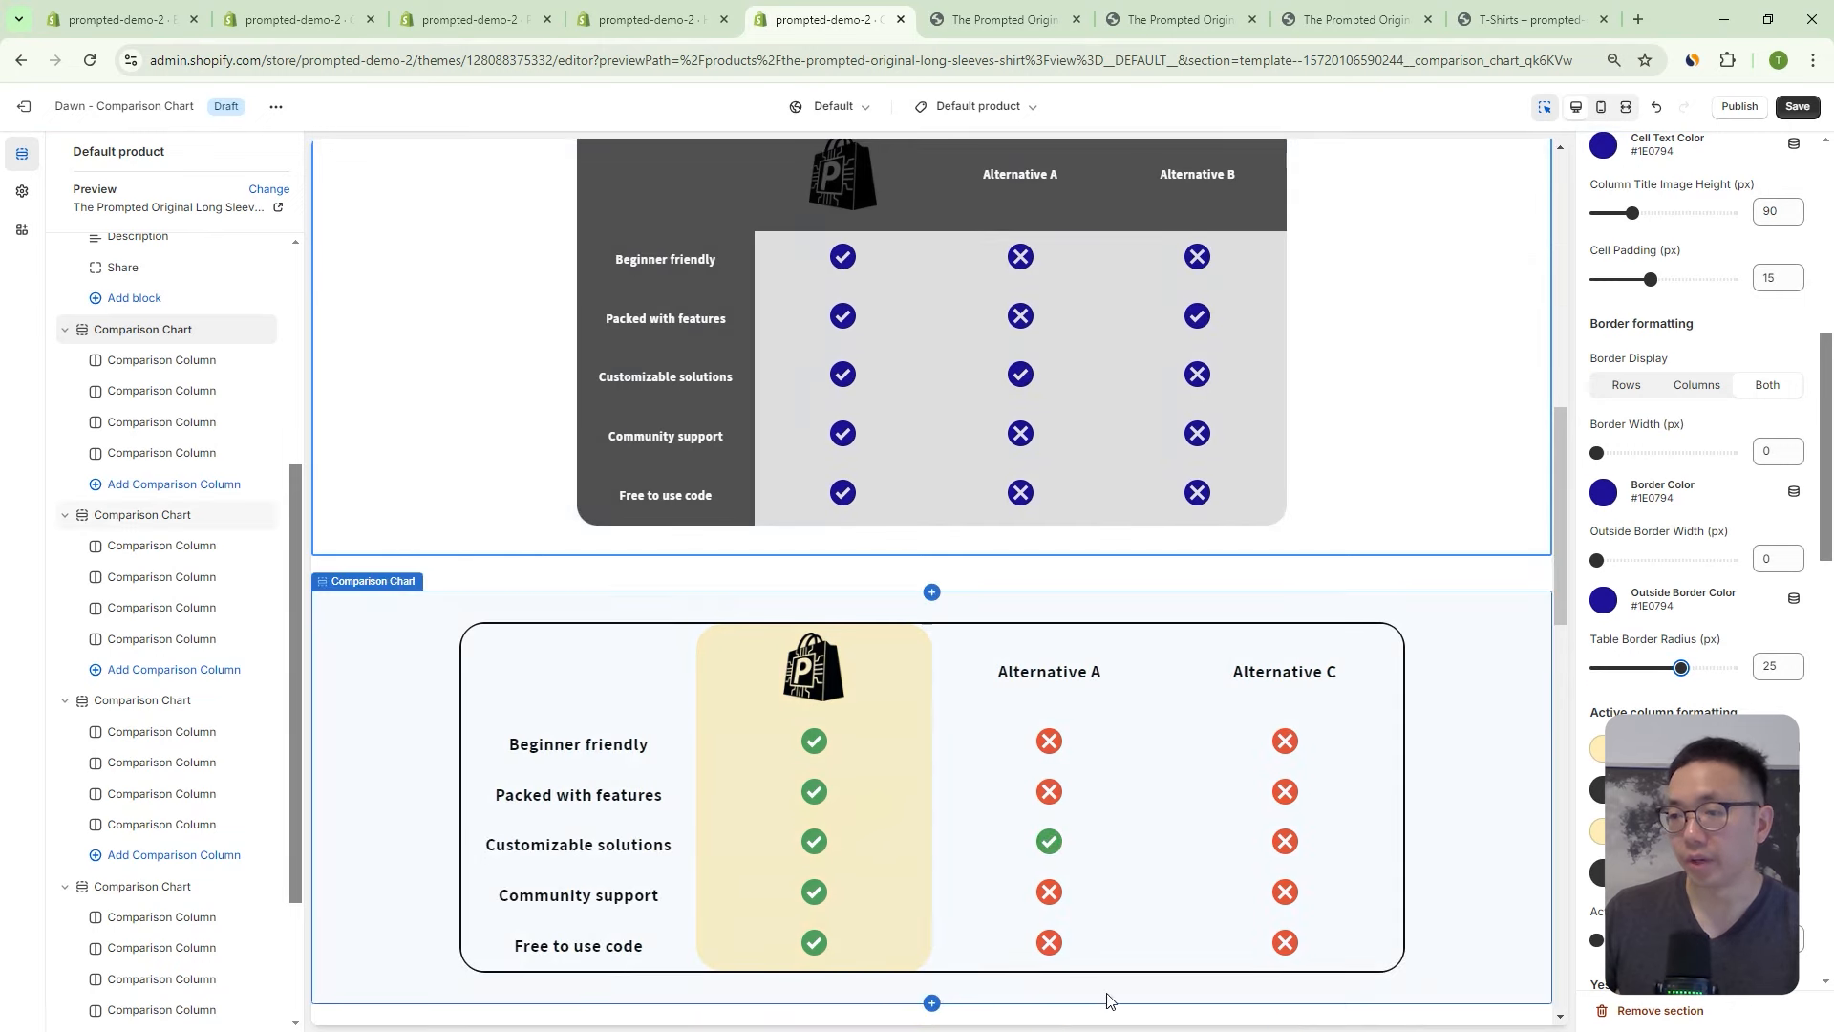
scroll(1123, 580, "up", 1)
scroll(1108, 558, "up", 2)
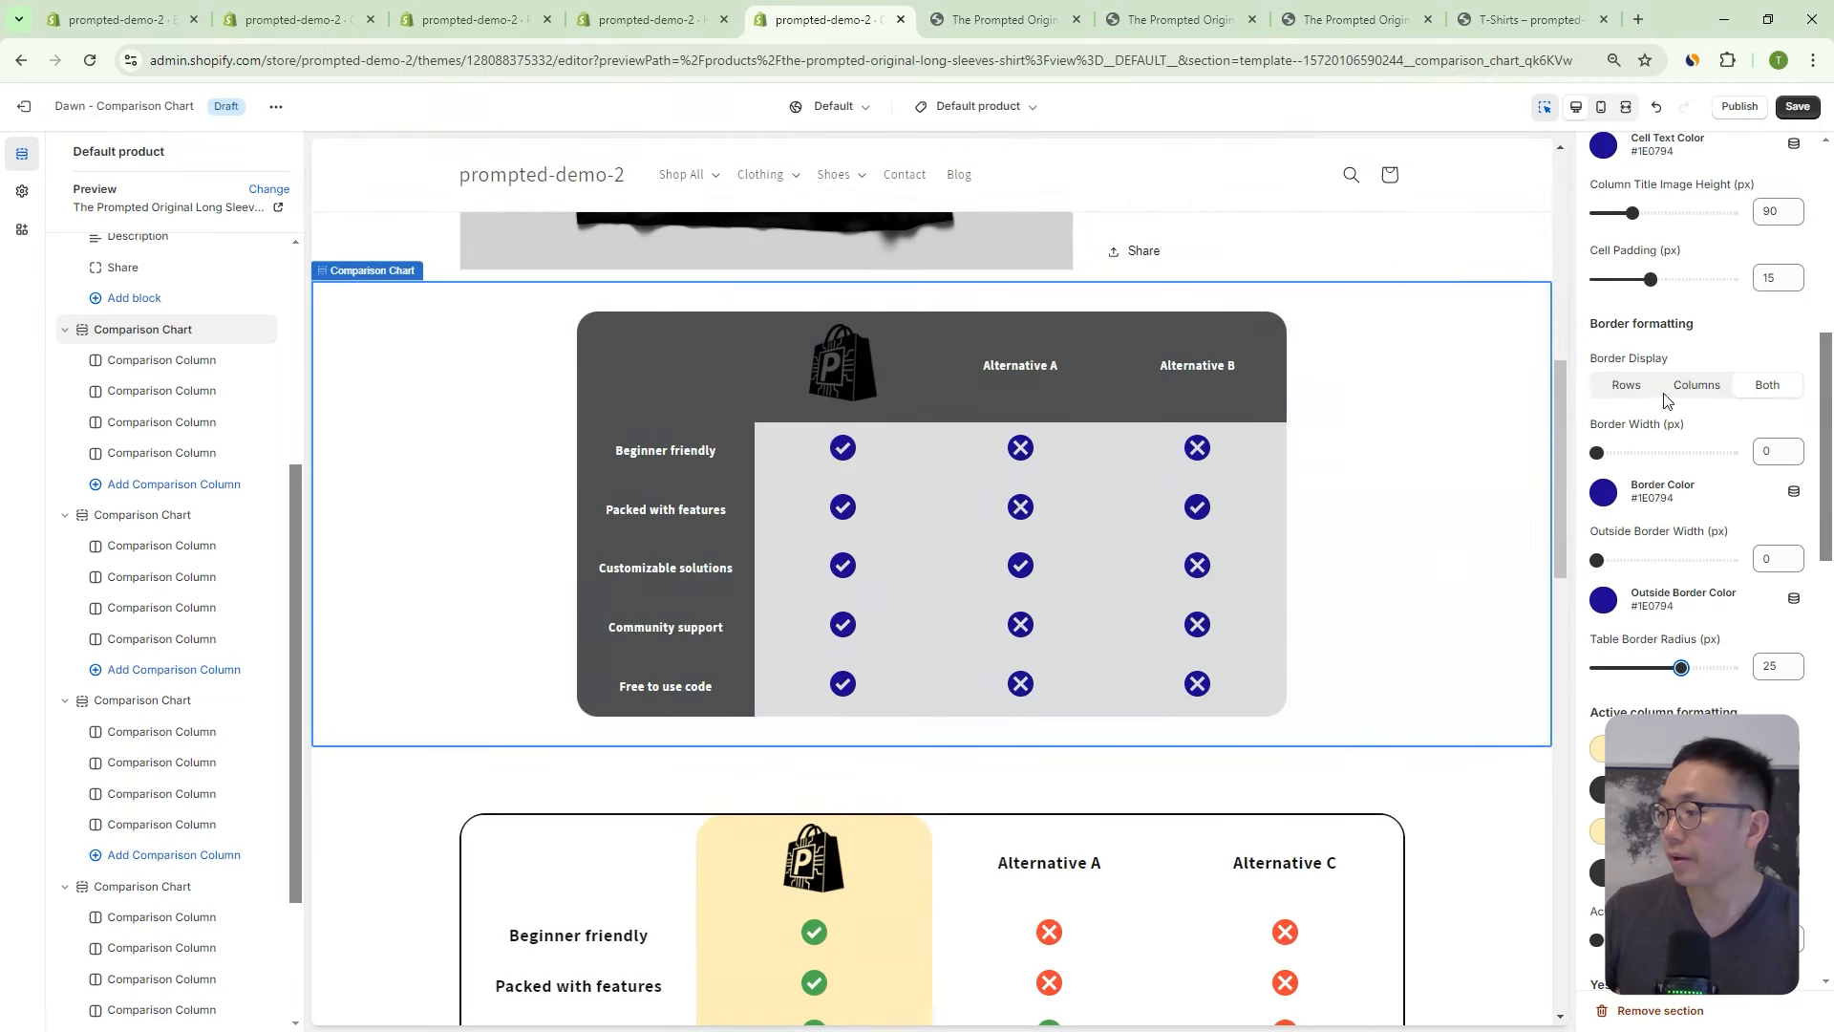
Mark the chart's second column, which references demo-1-the-prompted, as the active column.
scroll(1722, 409, "down", 3)
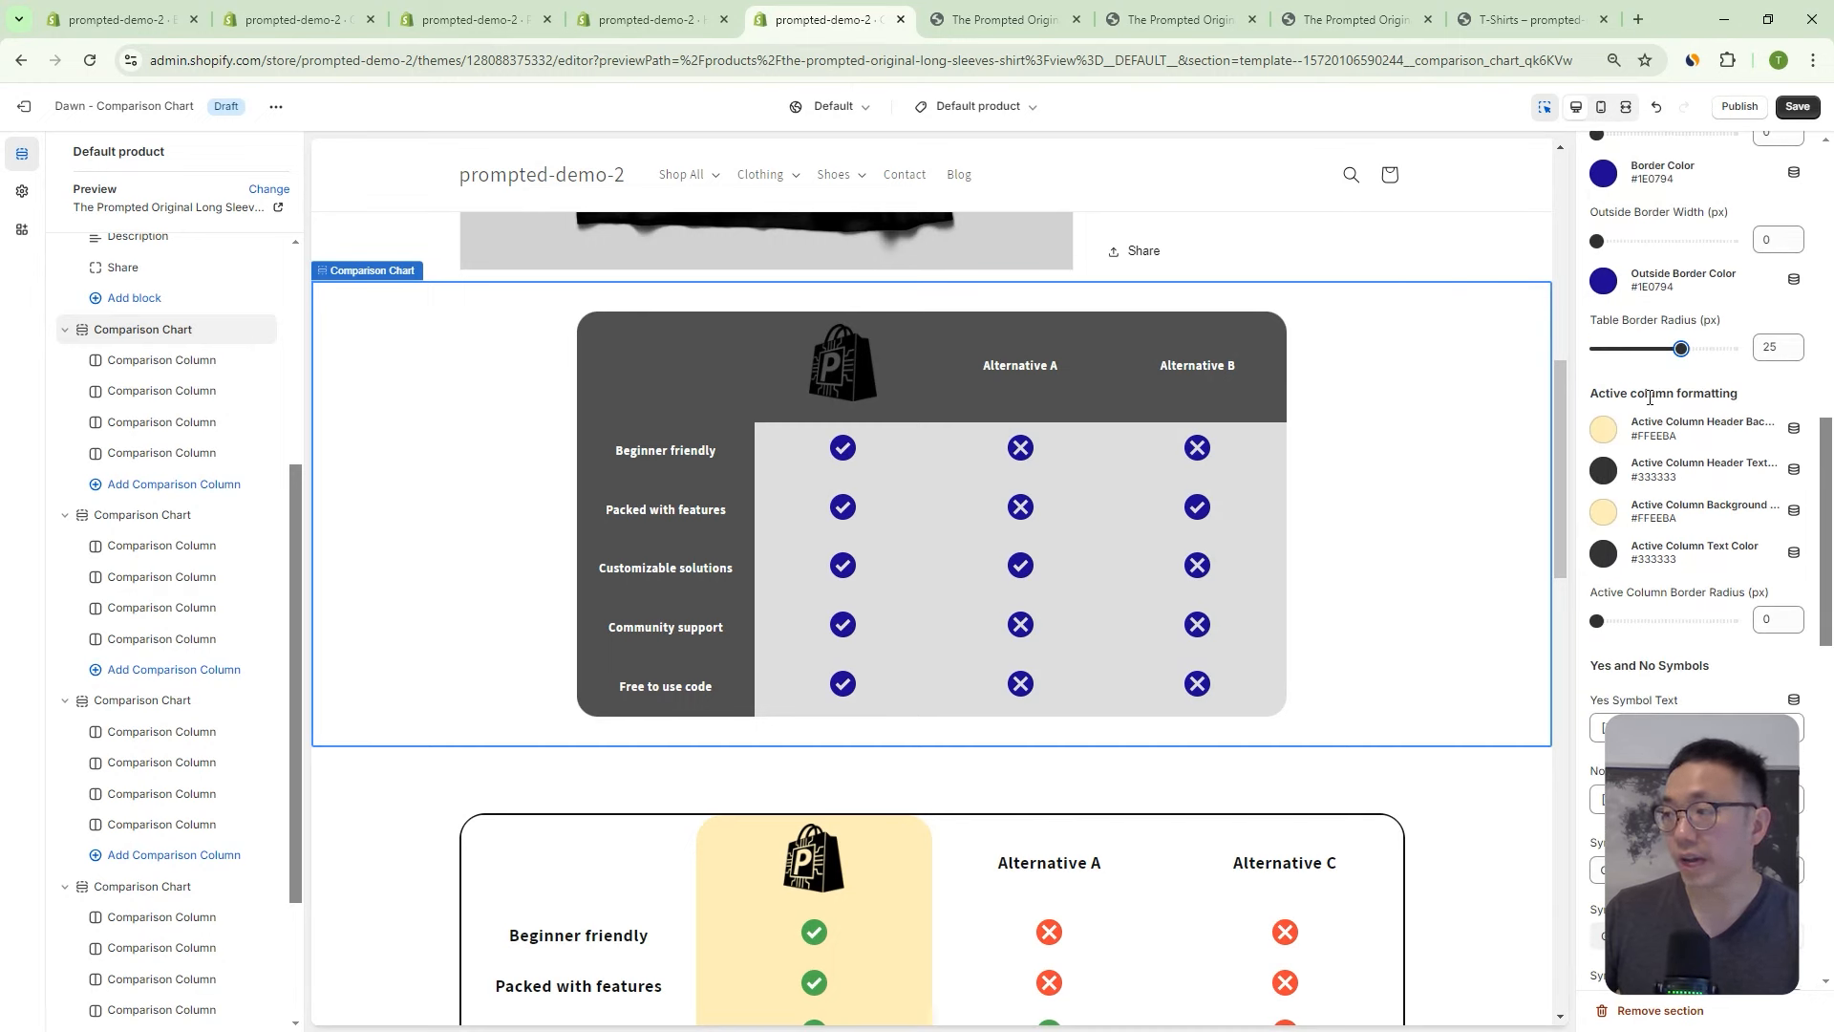
scroll(1217, 527, "down", 2)
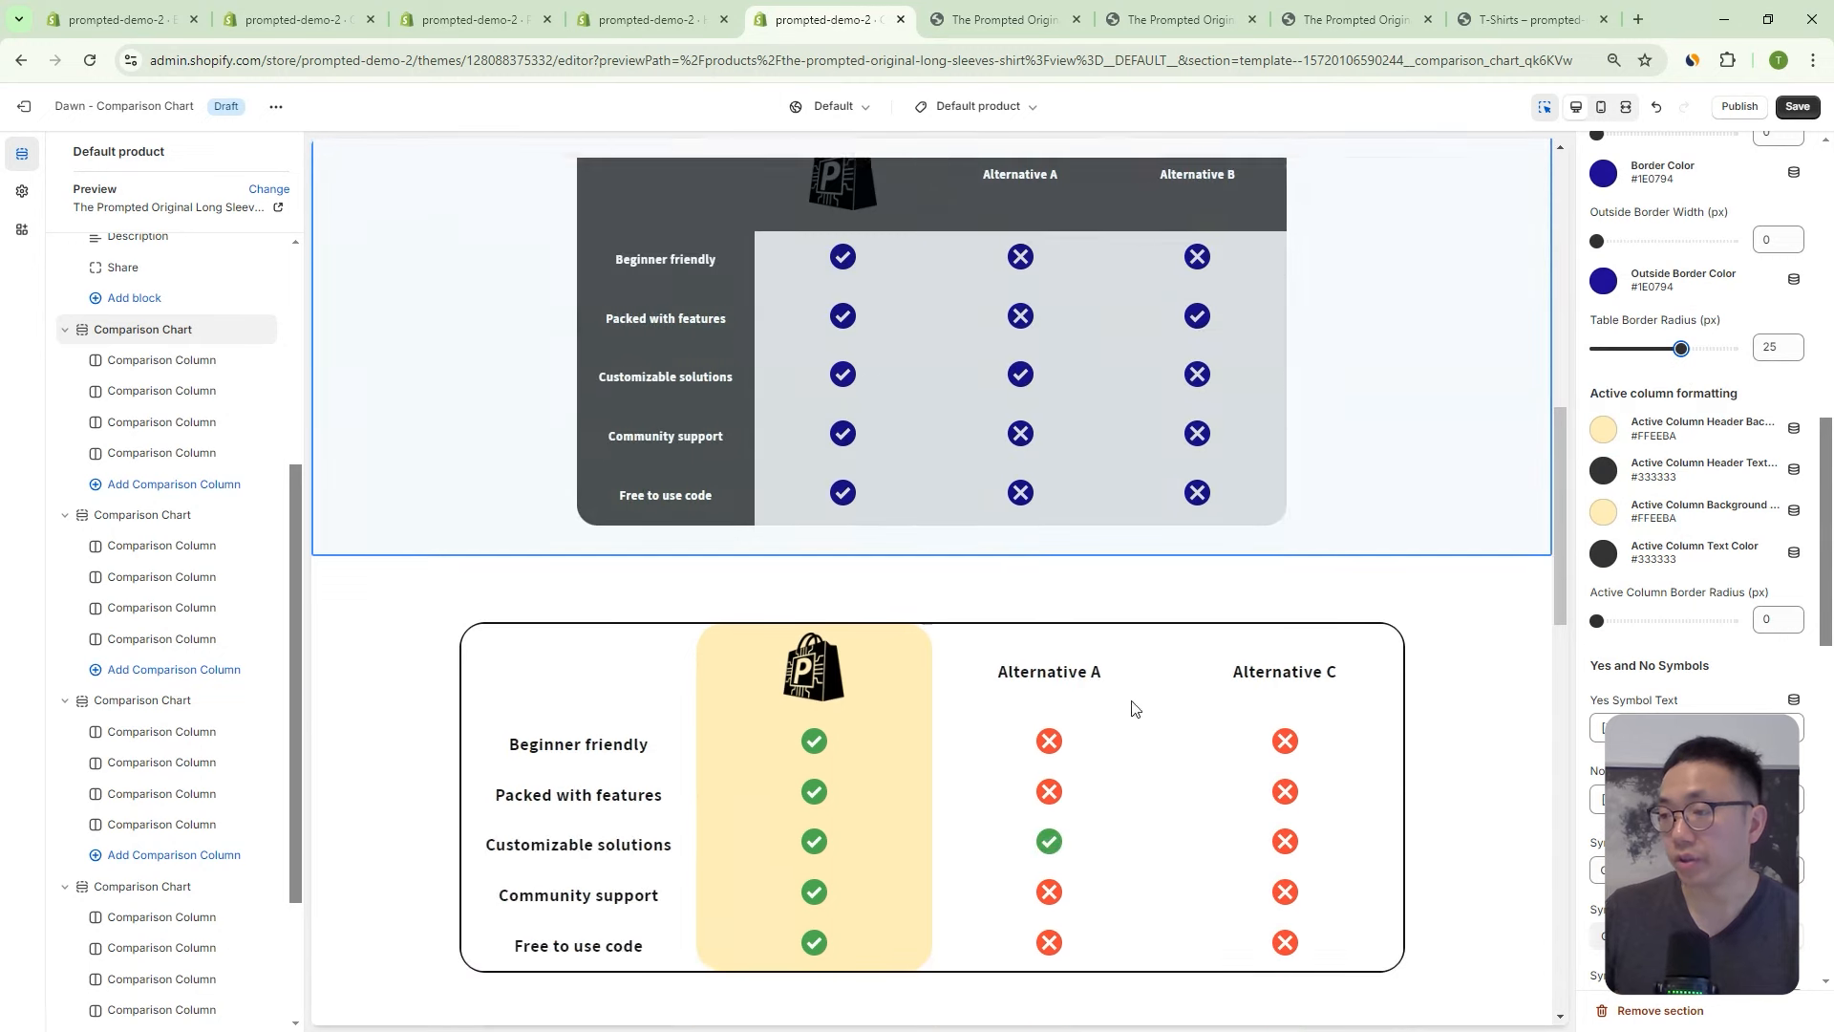
scroll(907, 560, "down", 1)
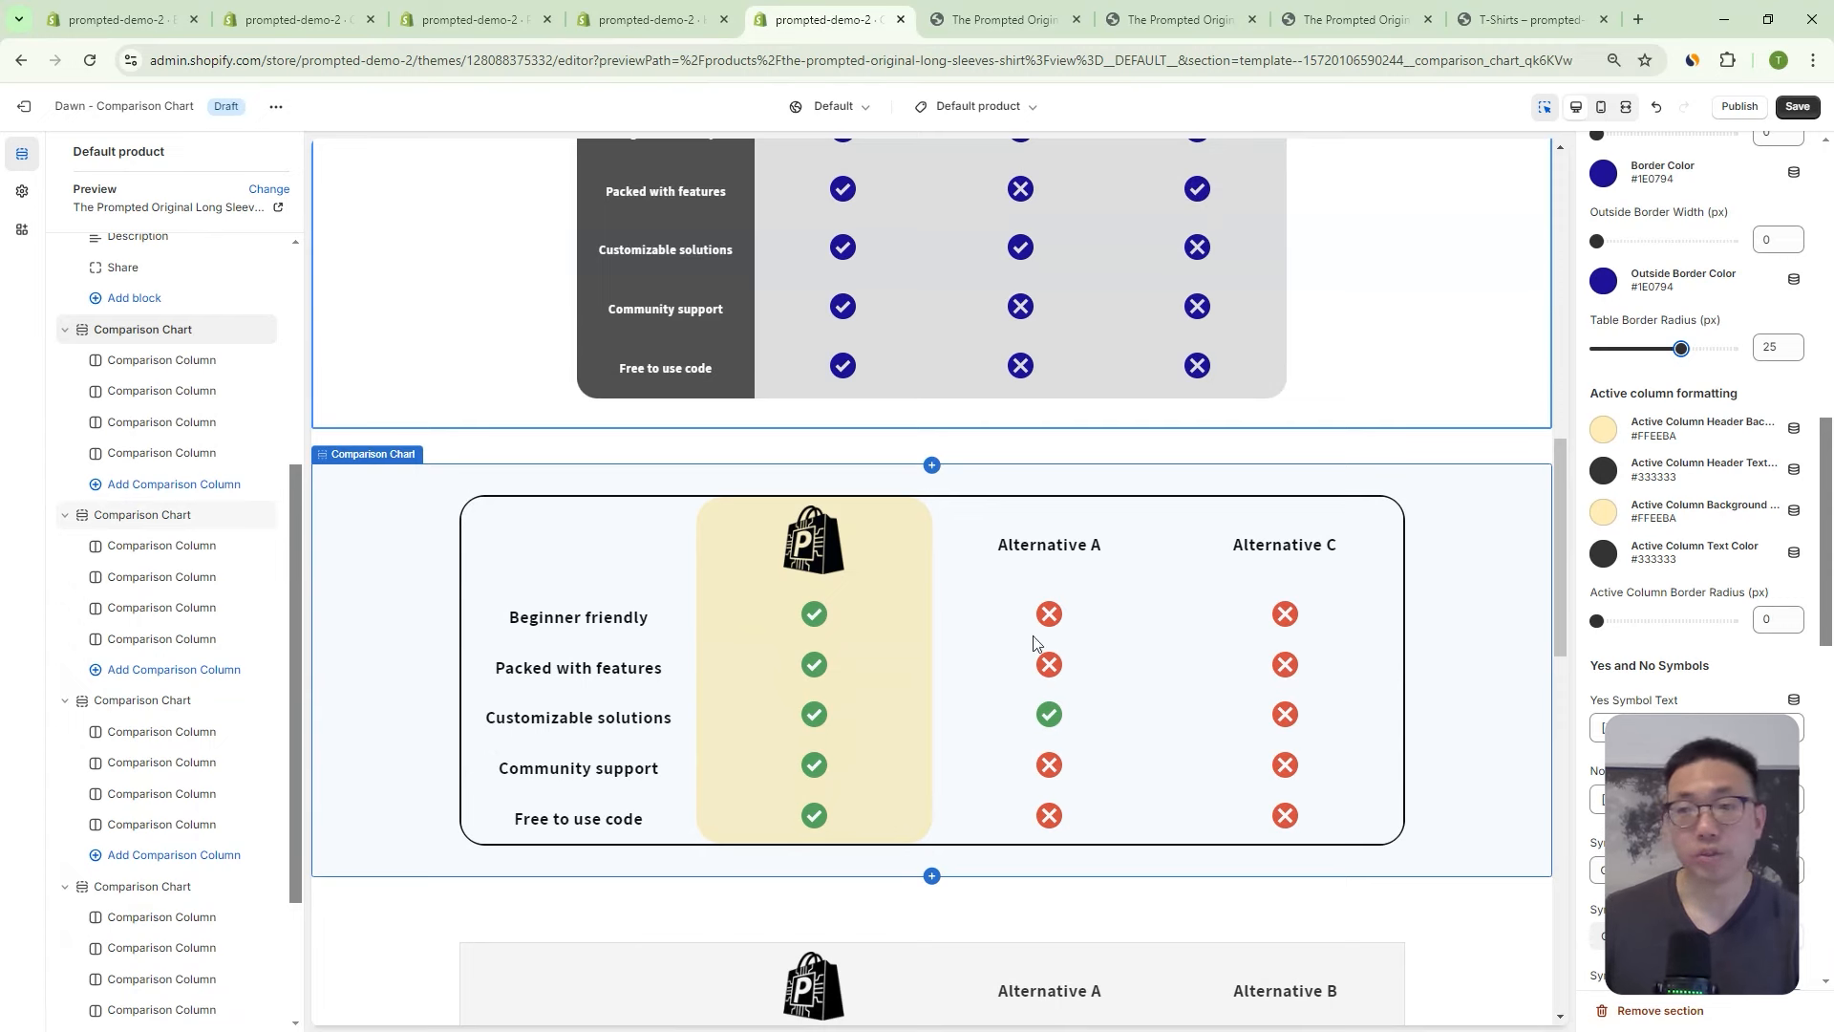
scroll(1051, 621, "up", 2)
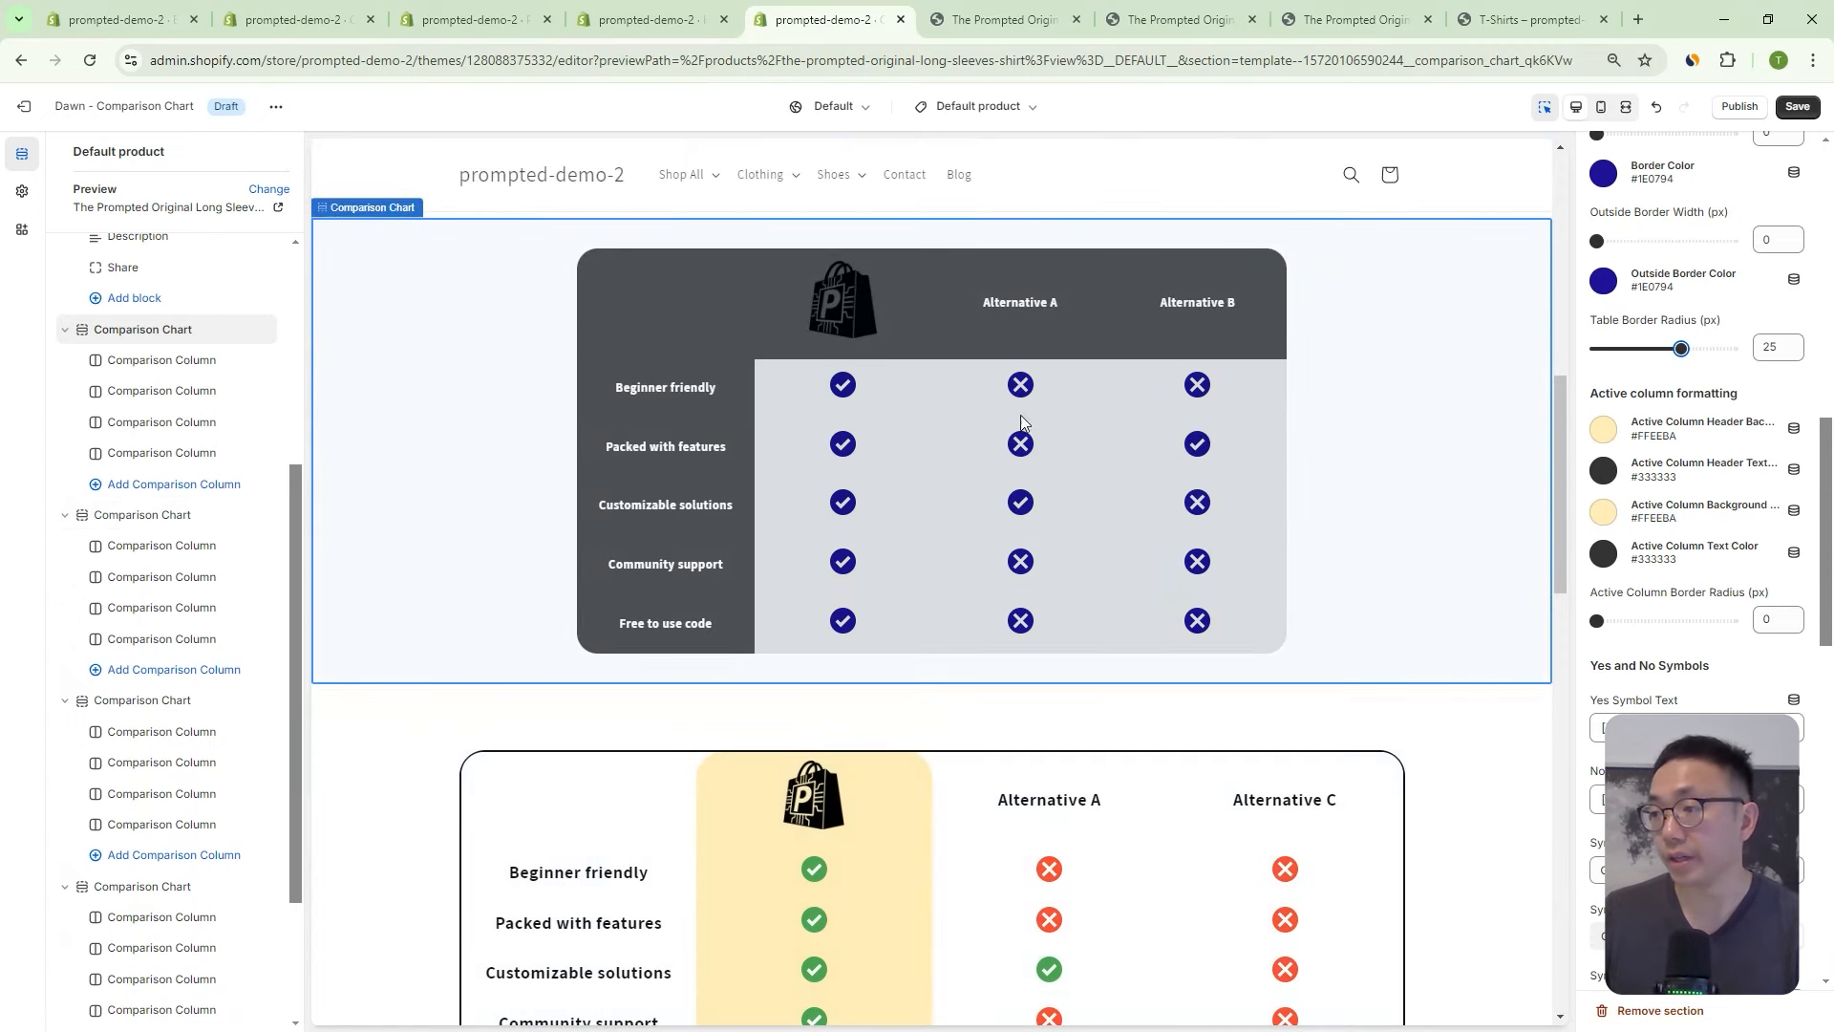
left_click(137, 394)
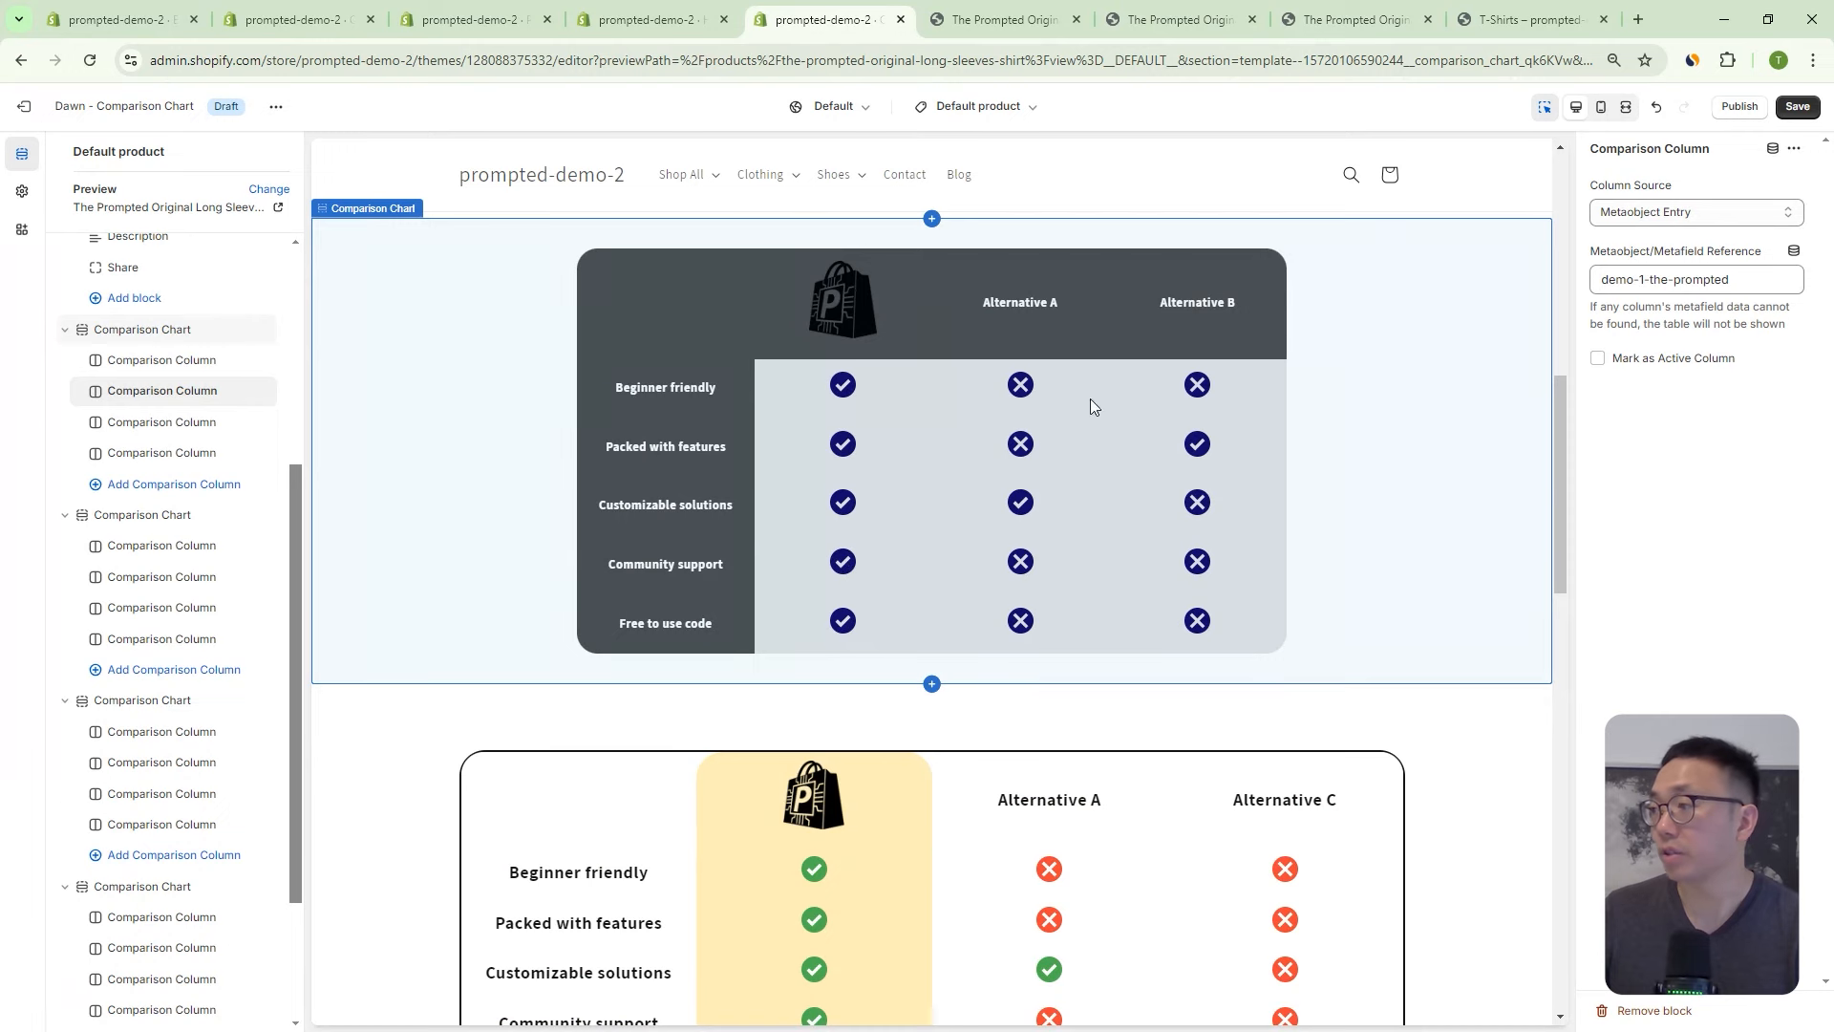
left_click(1597, 359)
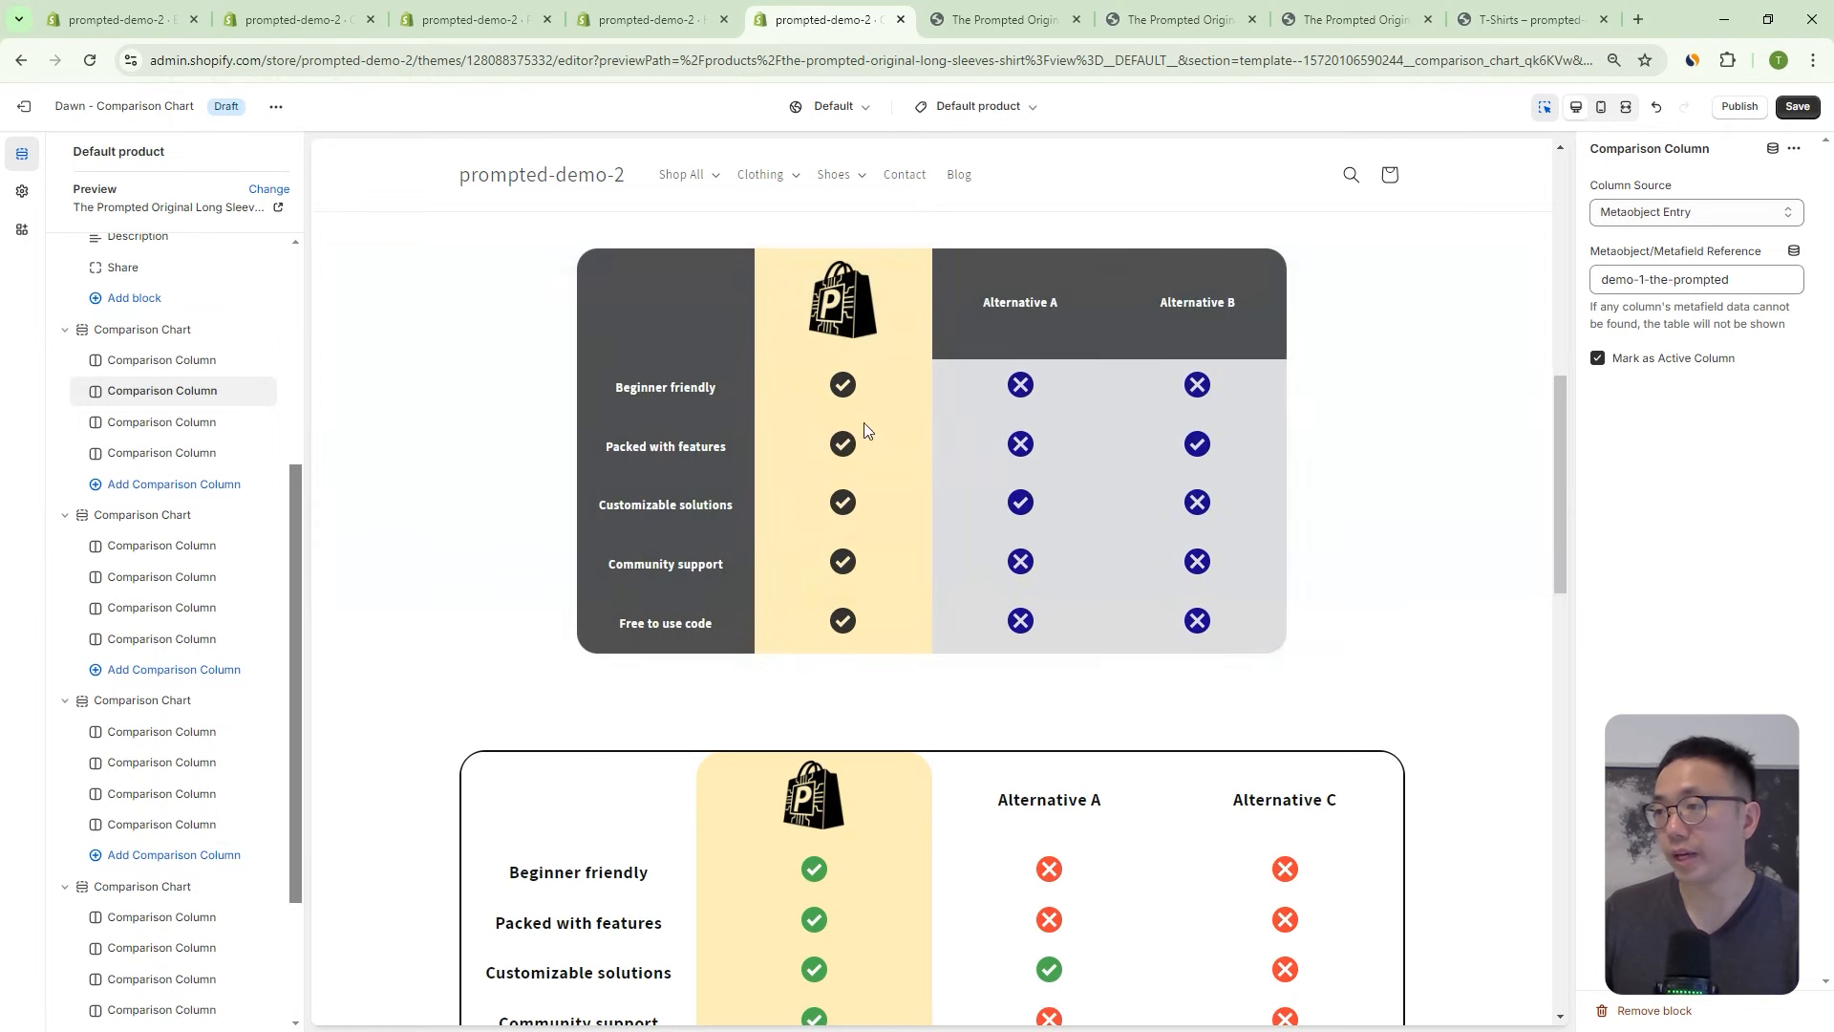
Set the comparison chart's Active Column Header Background to green #198634.
left_click(155, 330)
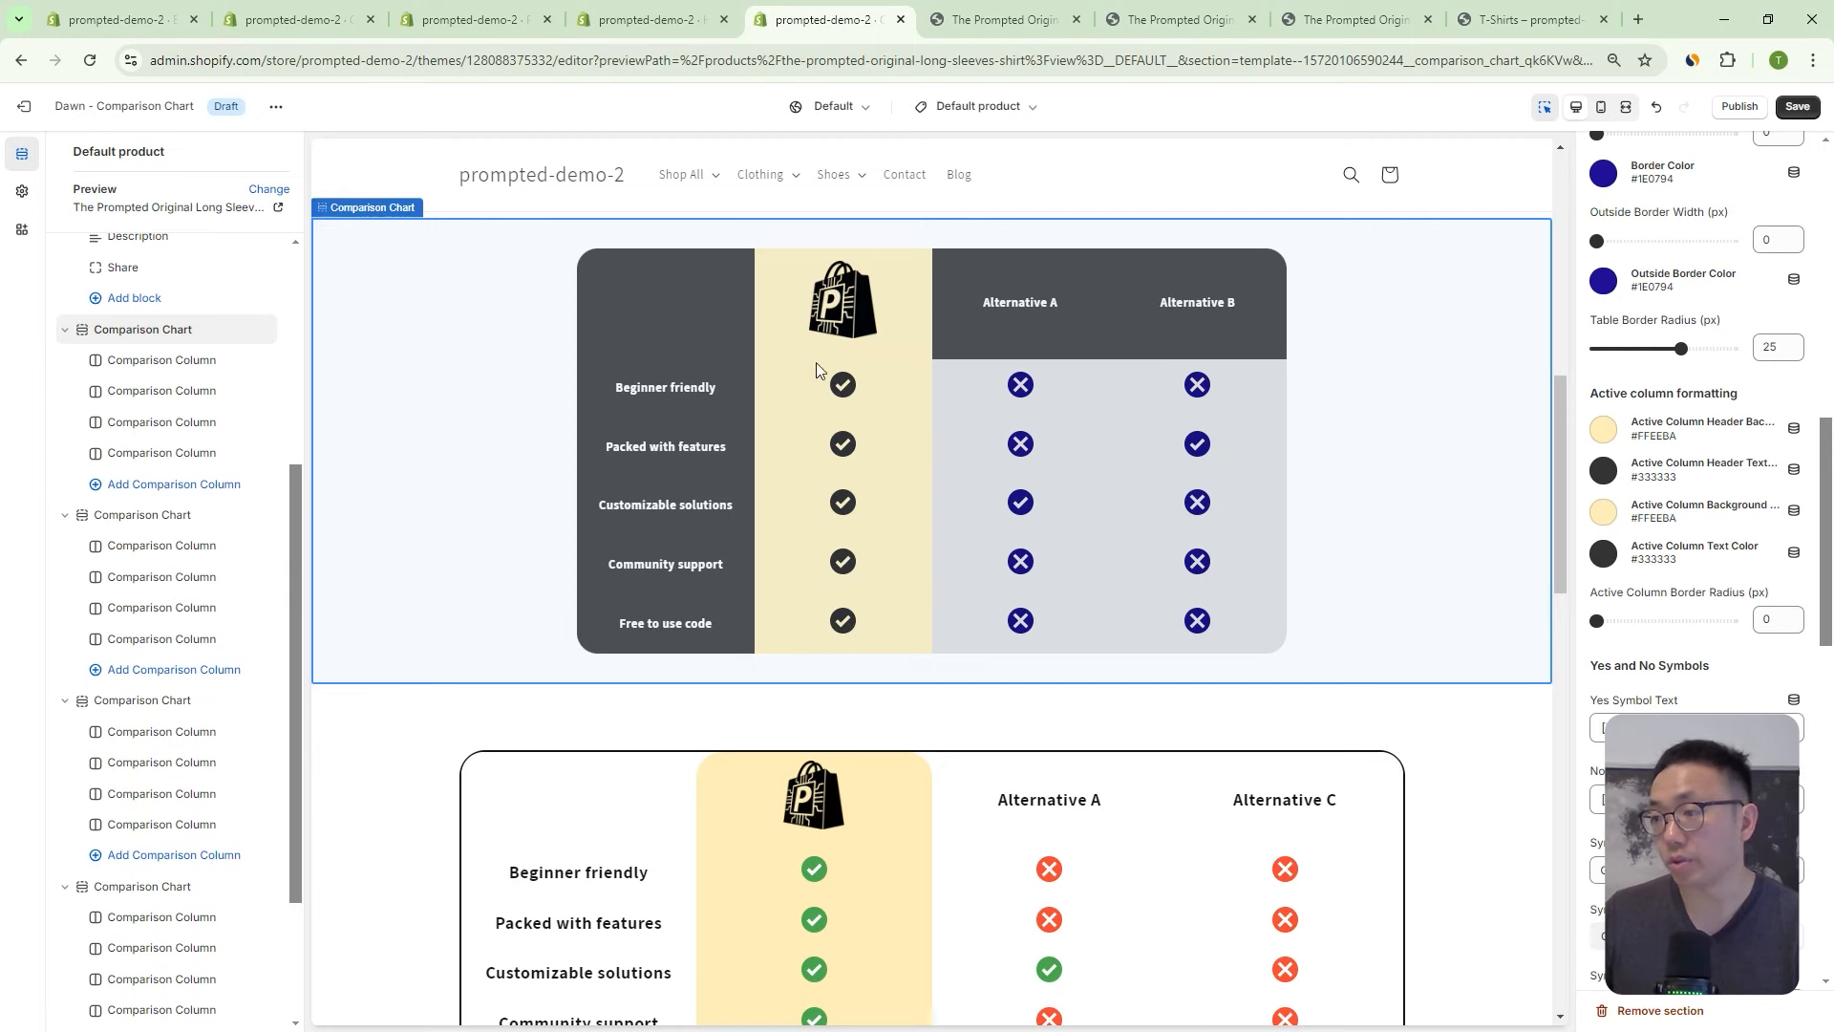
scroll(1748, 478, "down", 1)
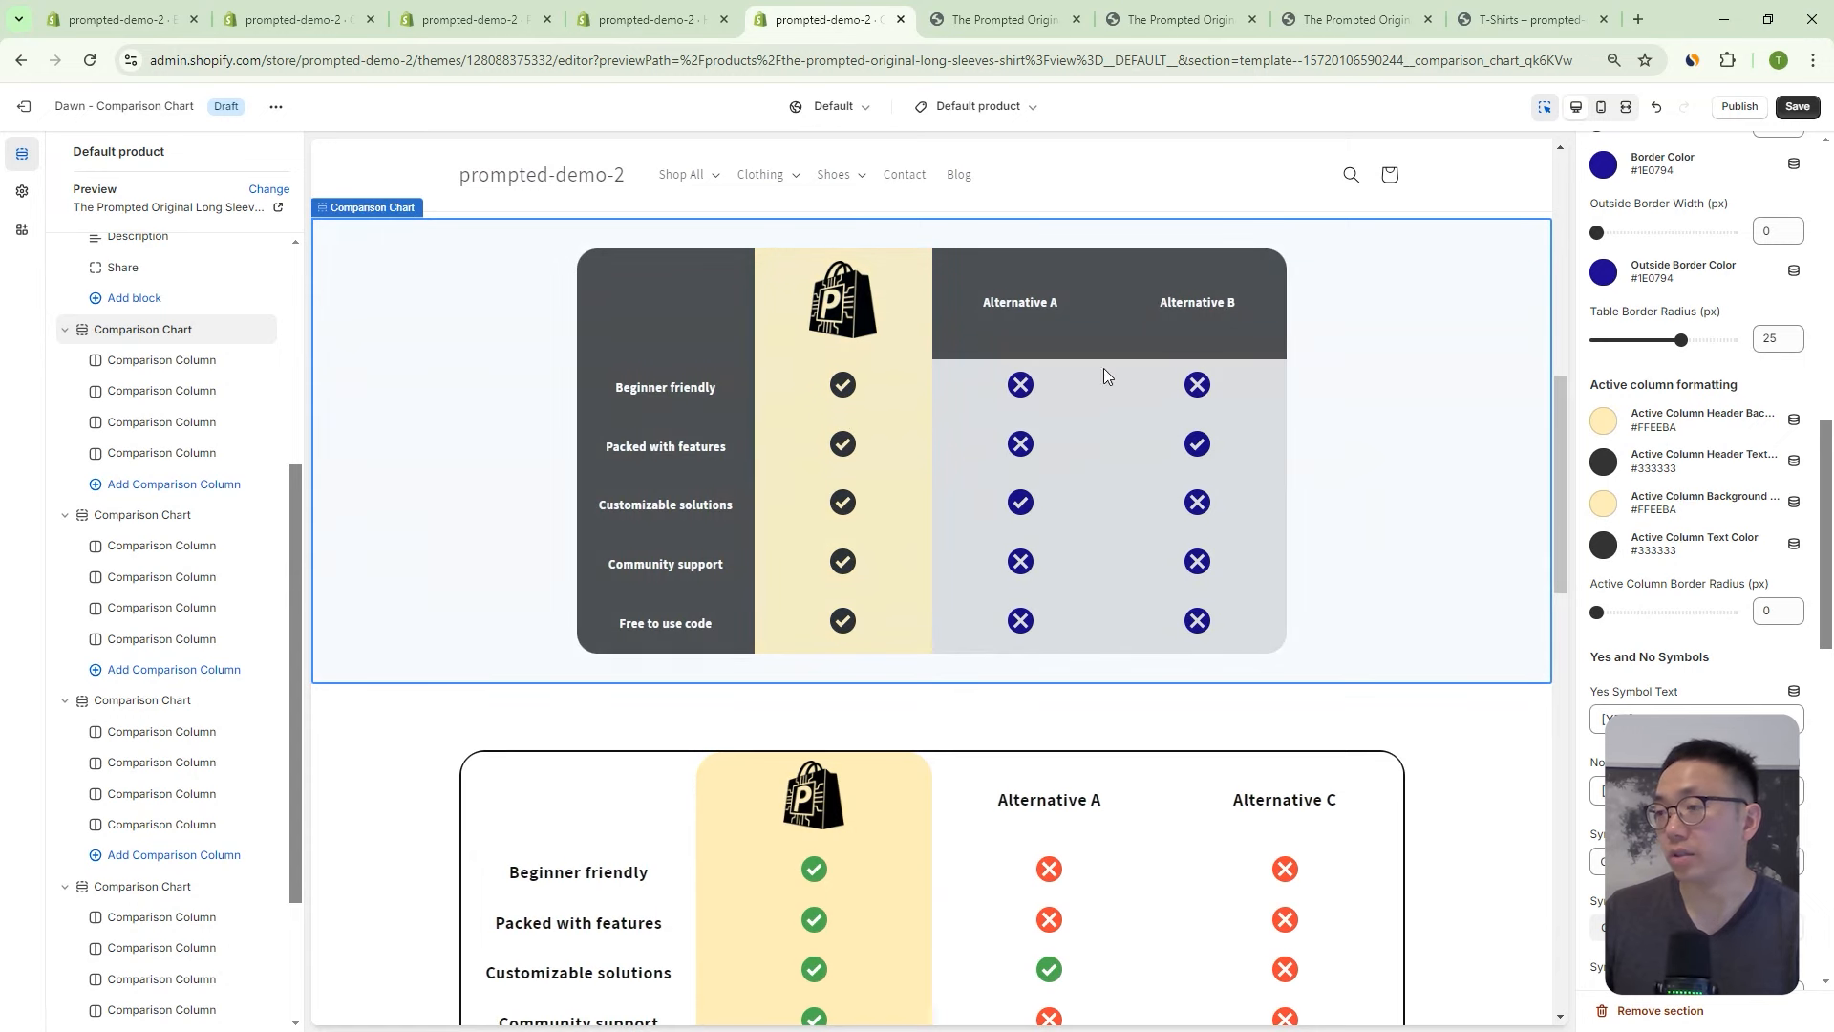
left_click(1607, 425)
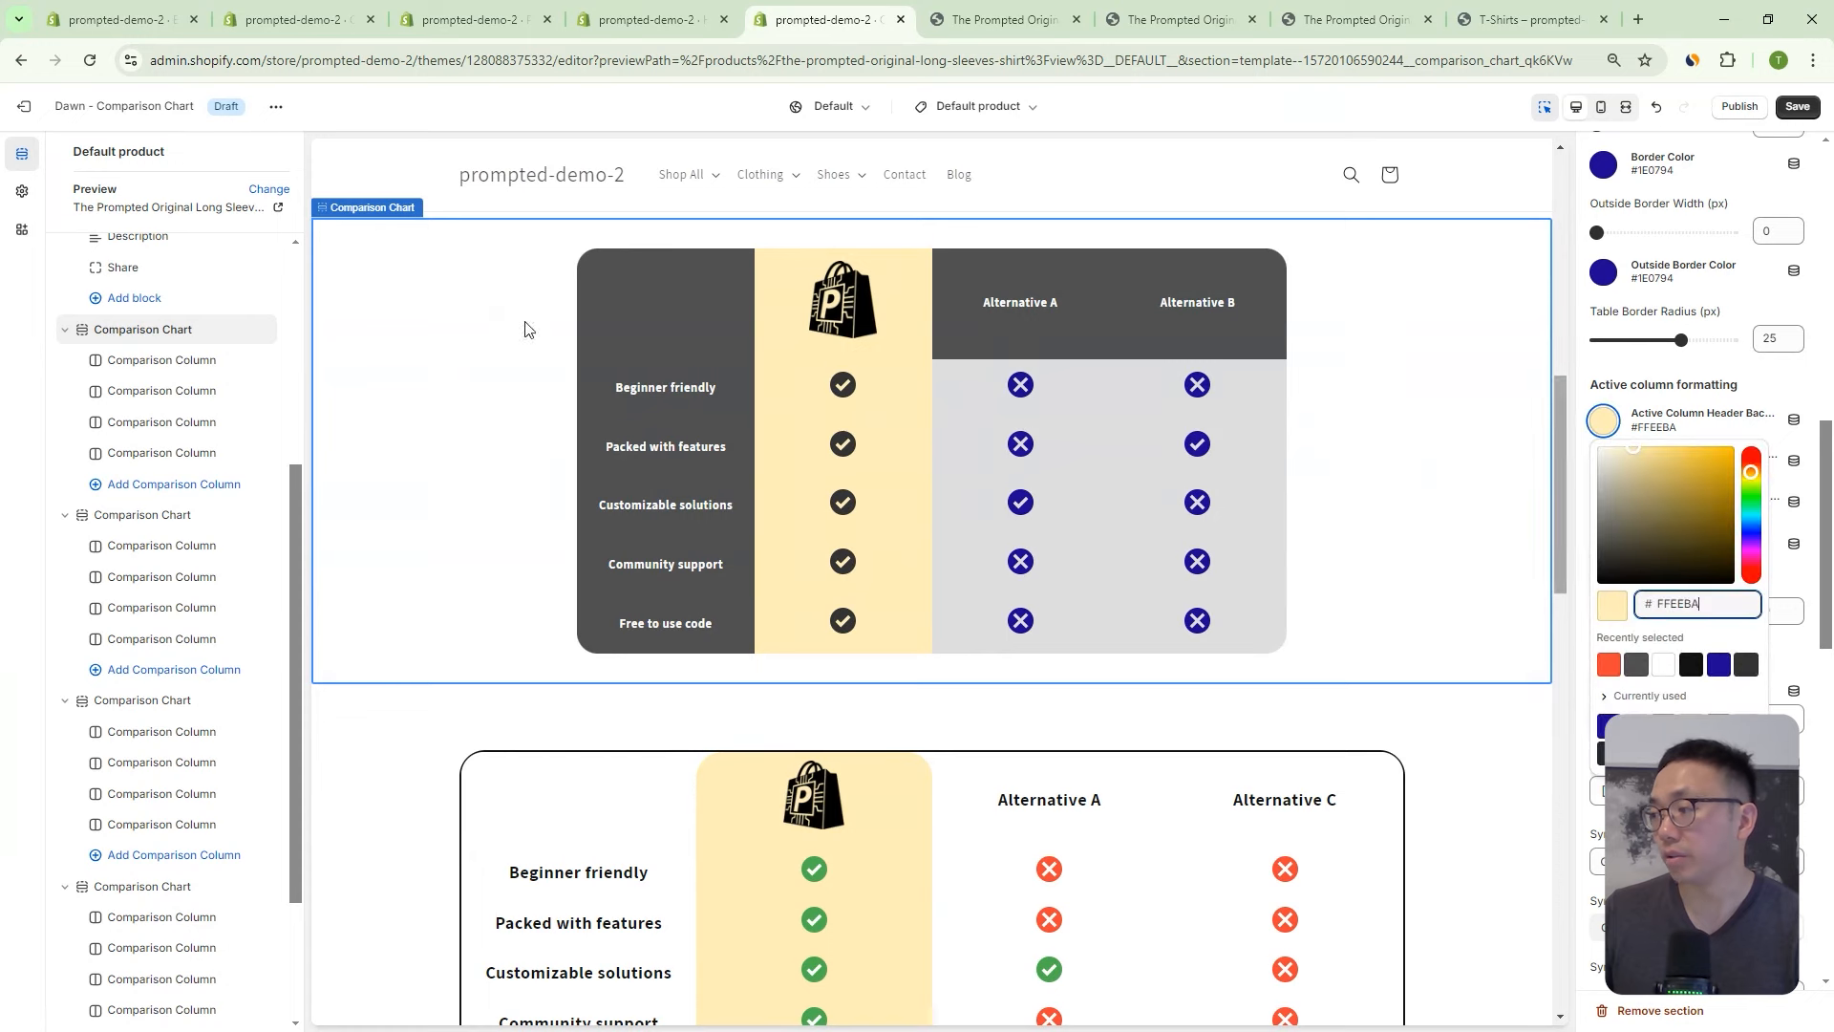
left_click(1751, 500)
left_click(1707, 512)
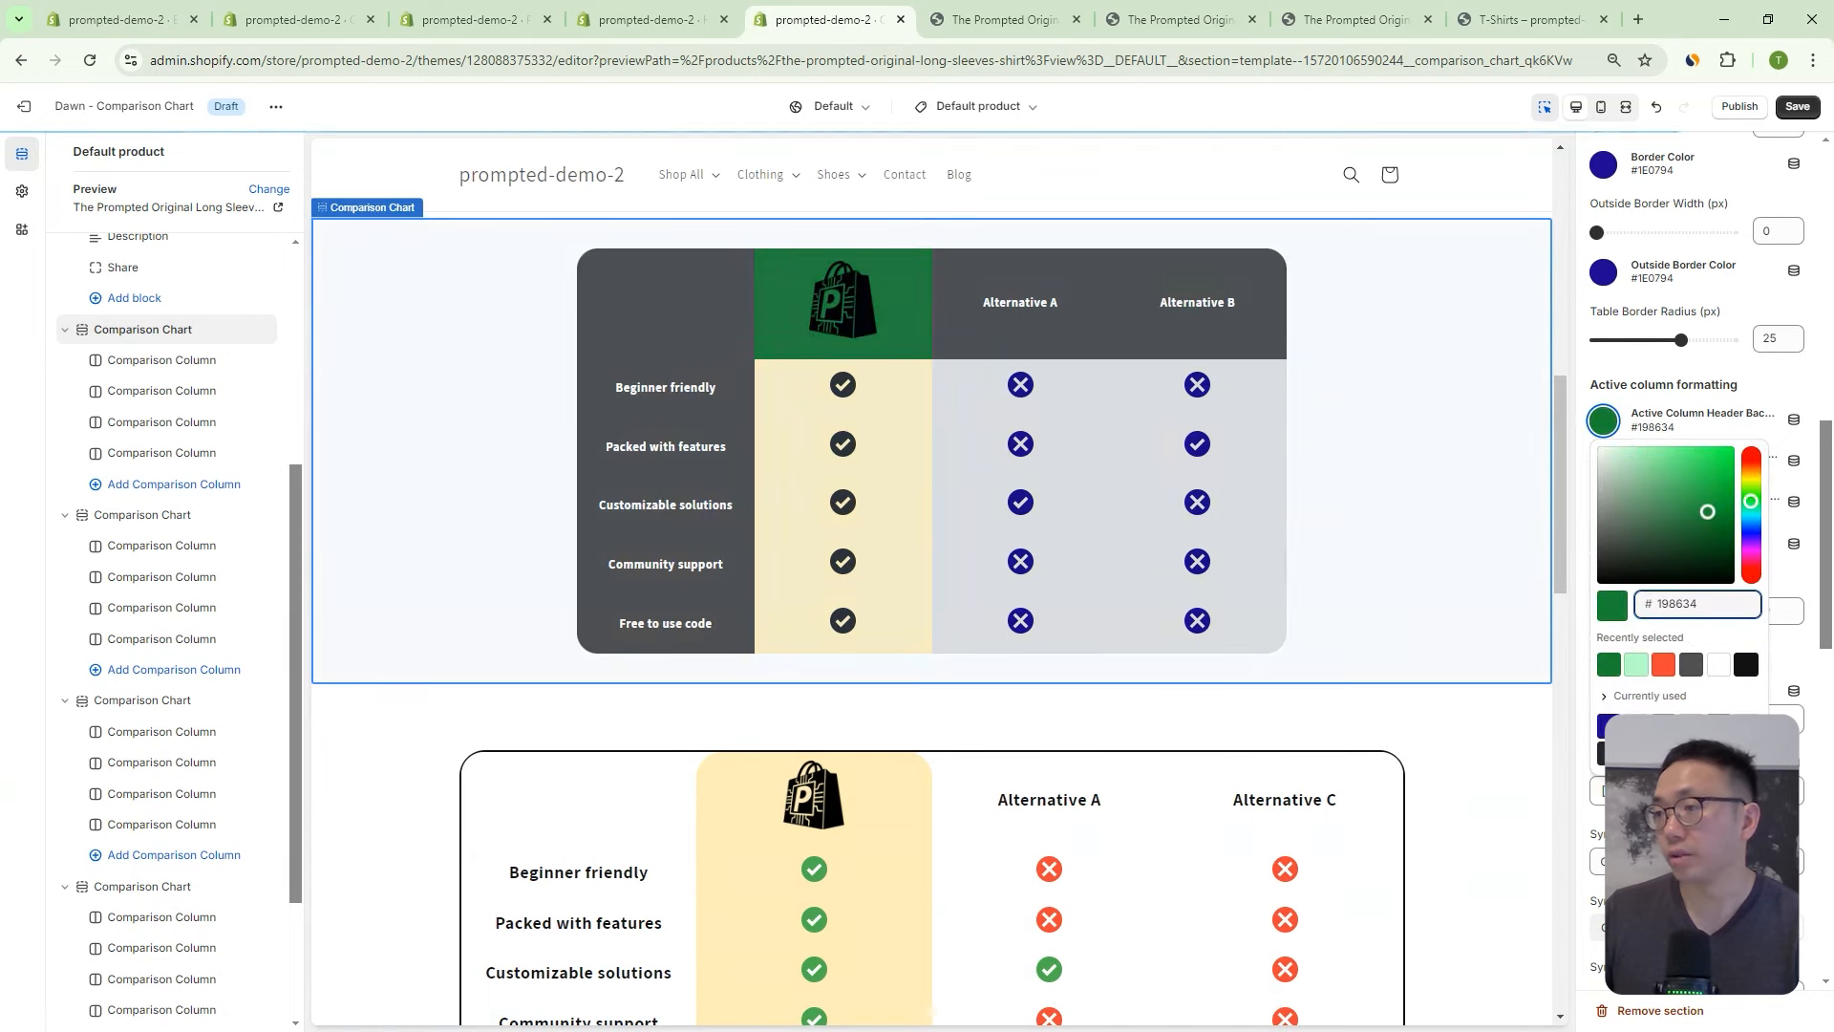
left_click(1753, 418)
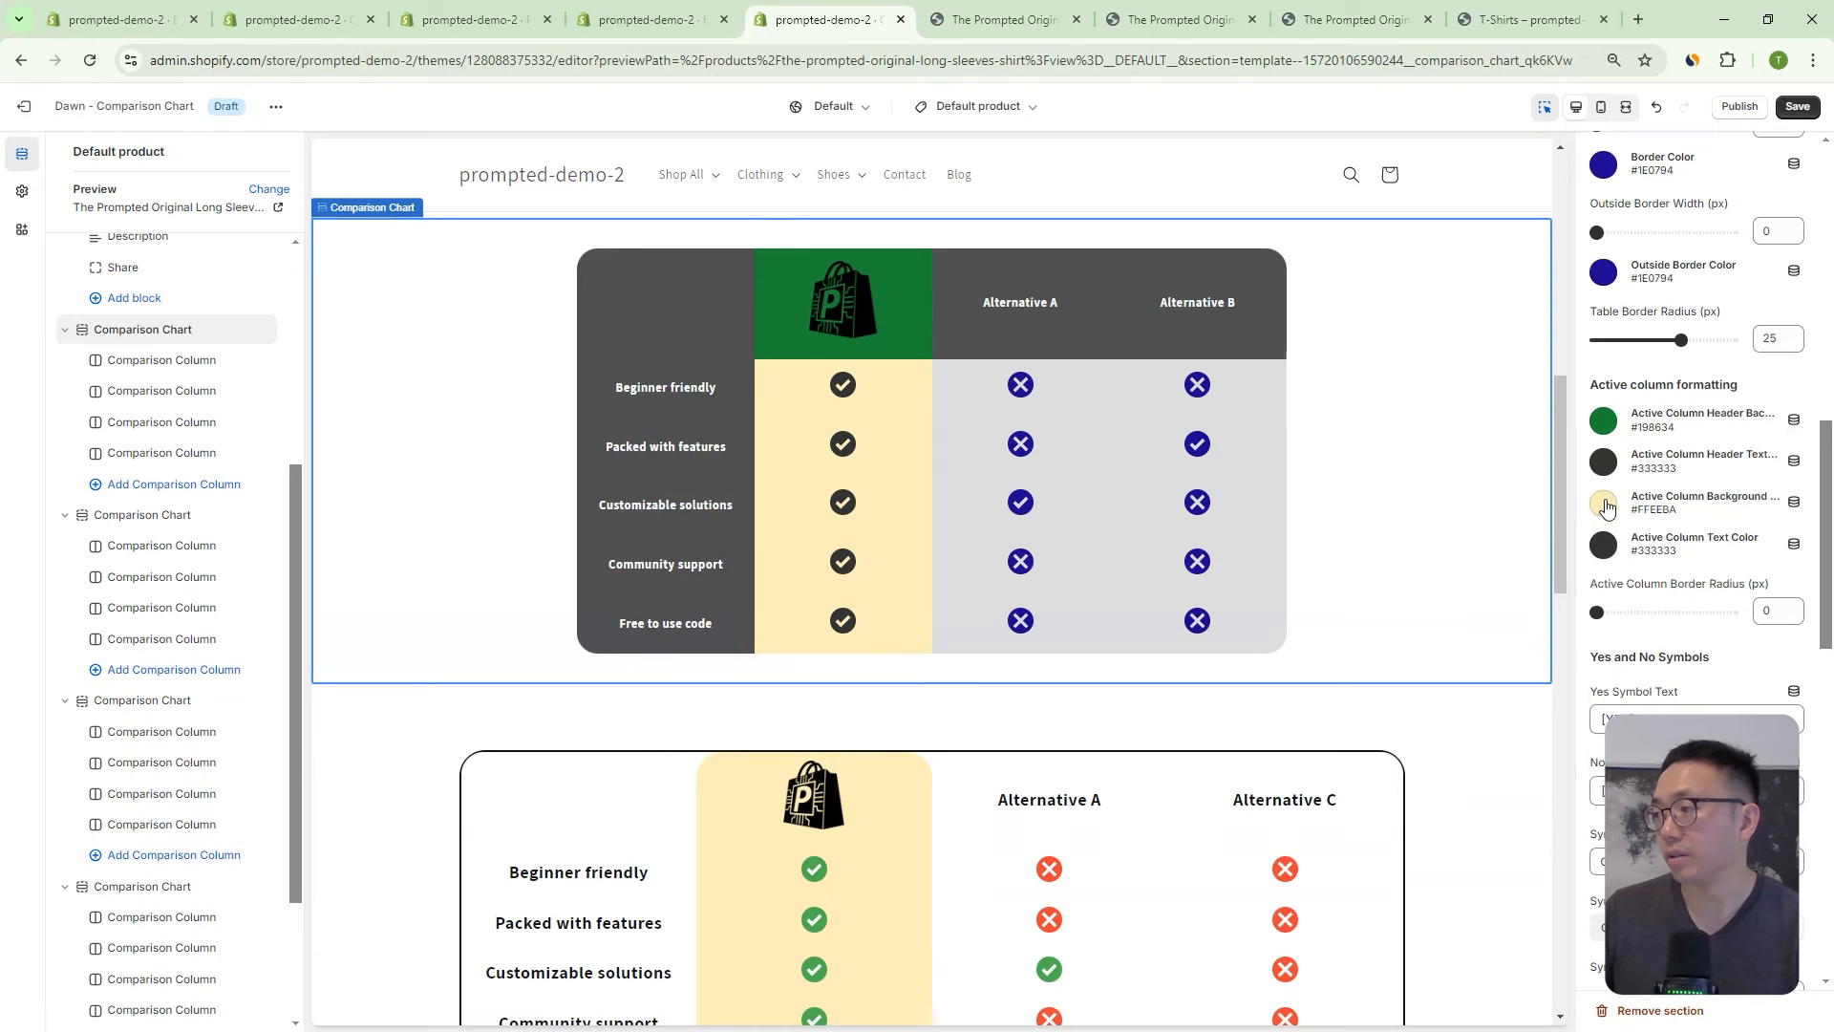
Set the chart's Active Column Background to red #F44336 and its Active Column Text Color to white #FFFFFF.
left_click(1604, 504)
left_click(1663, 373)
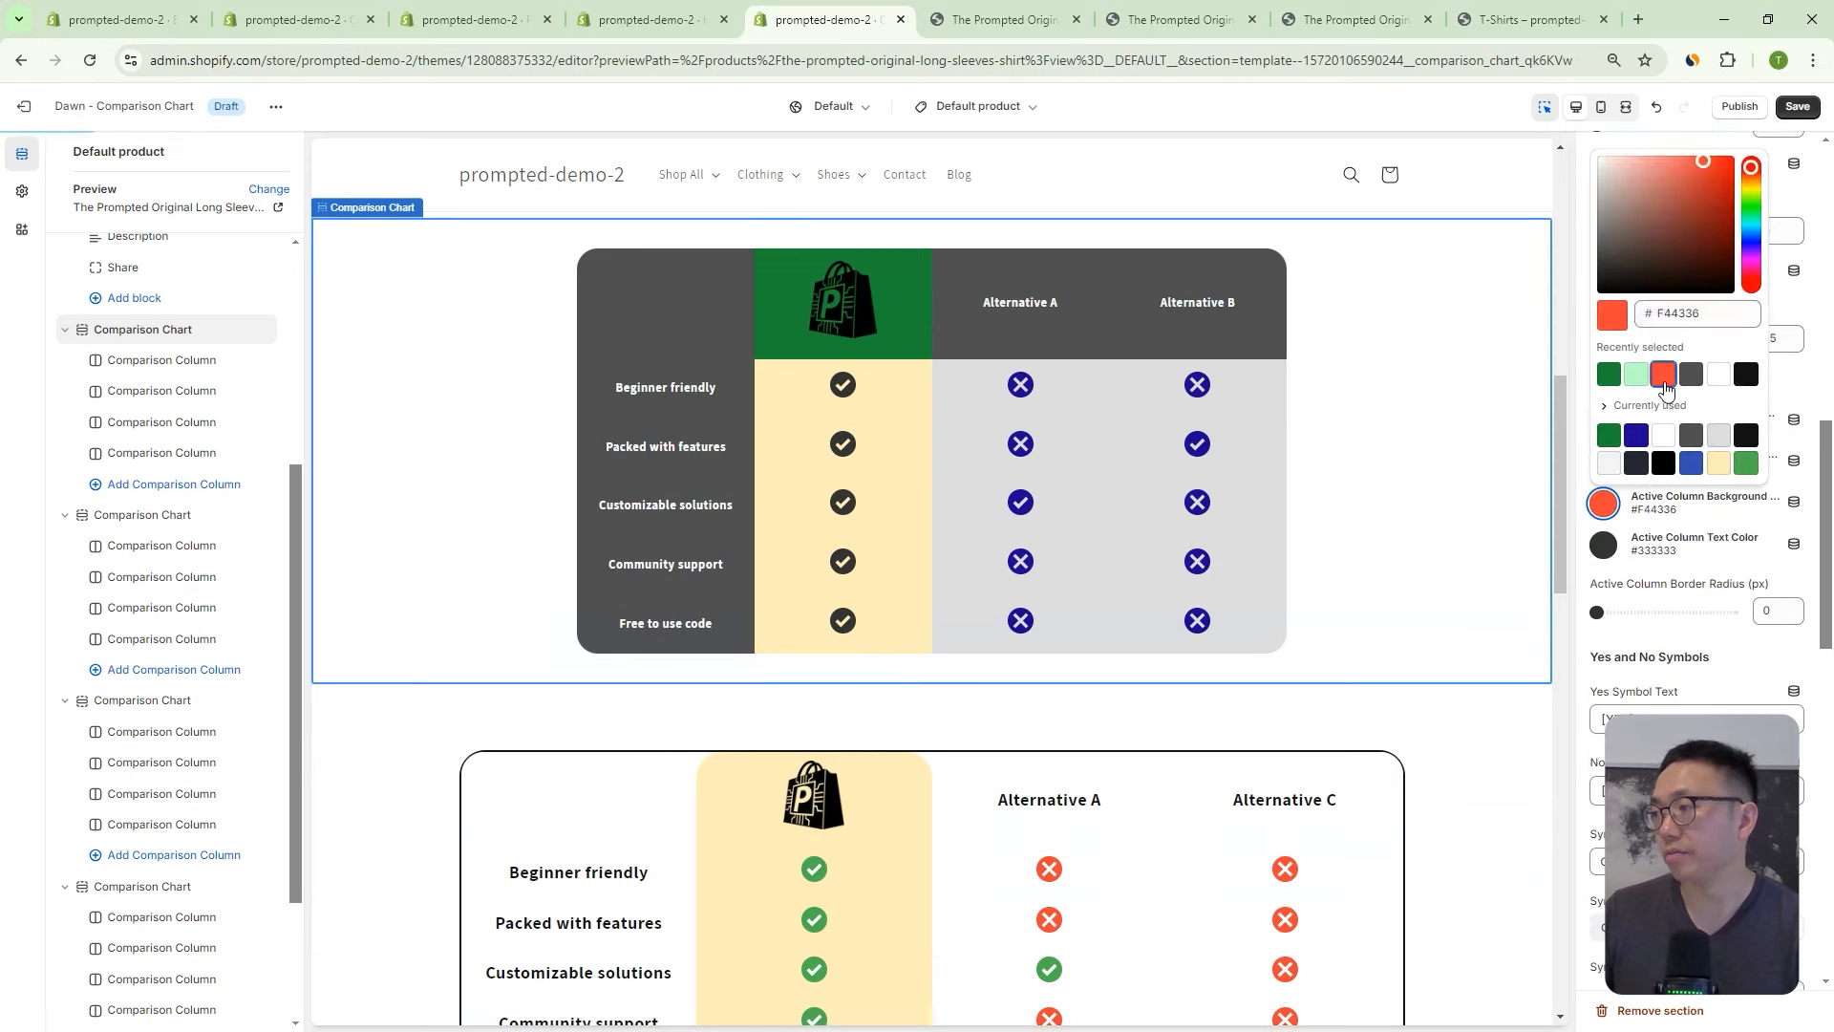
left_click(1604, 544)
left_click(1691, 475)
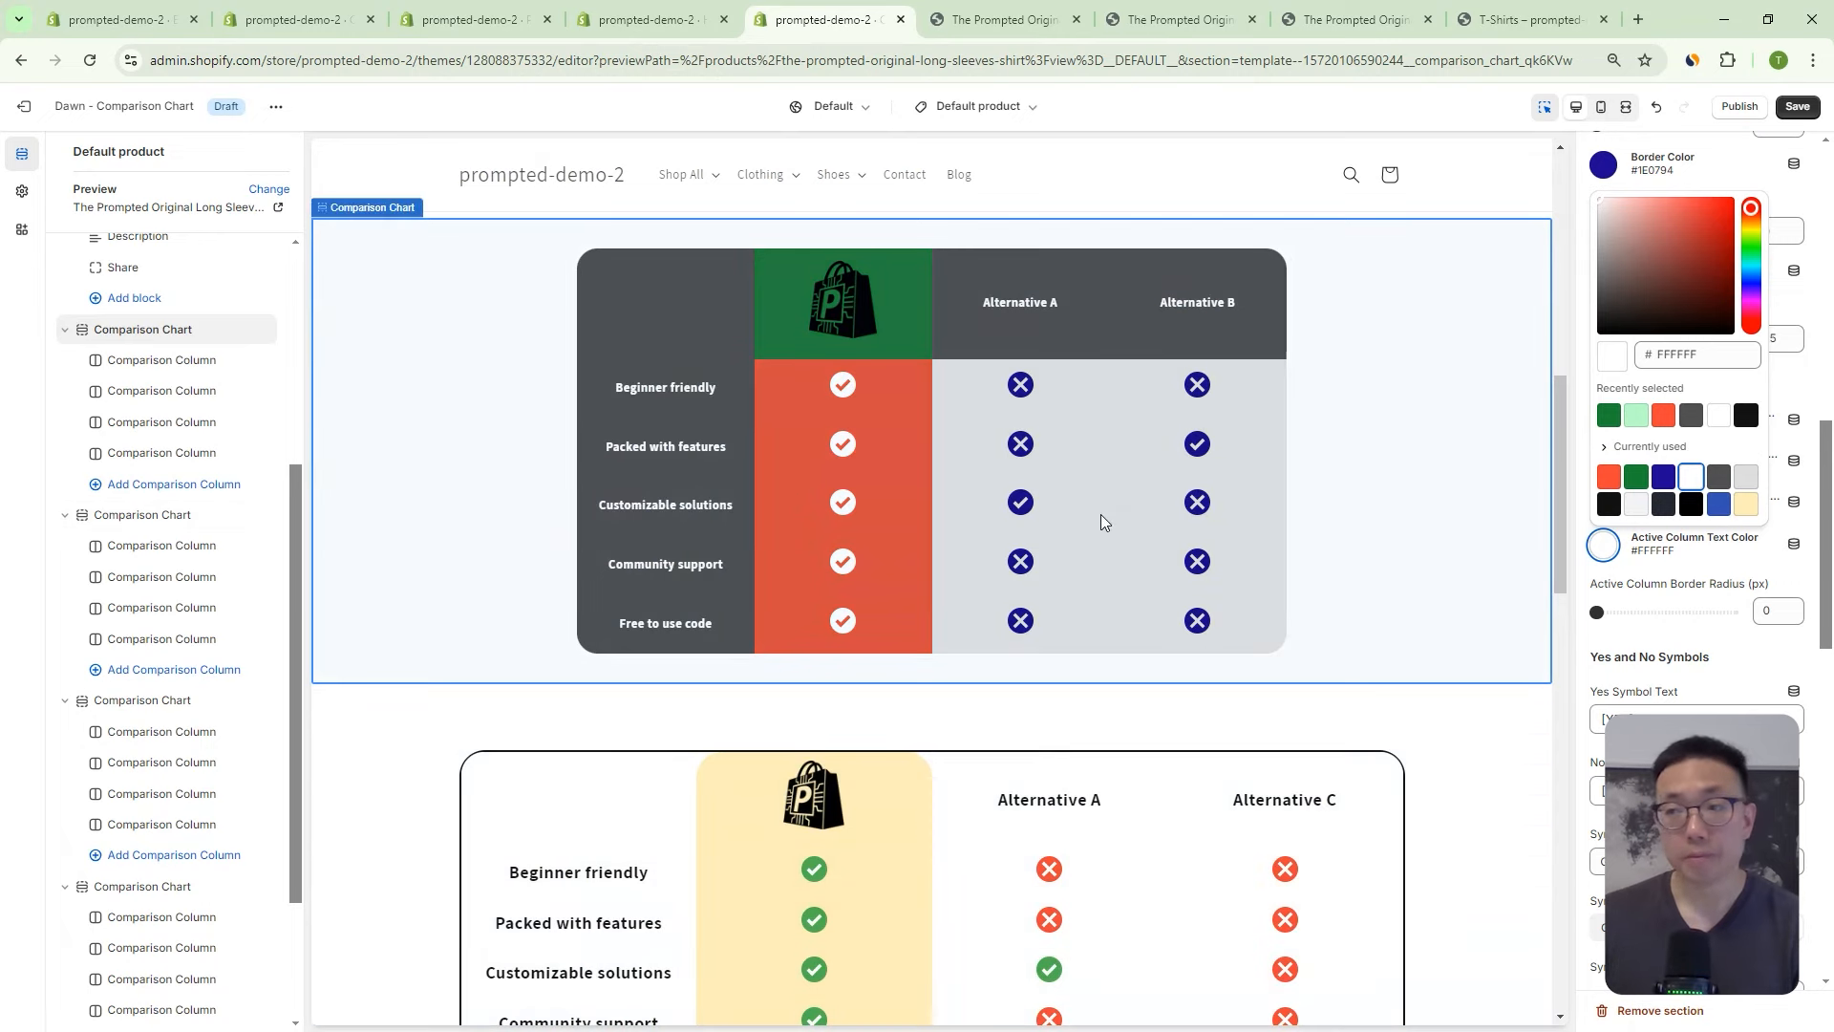
scroll(1104, 428, "down", 3)
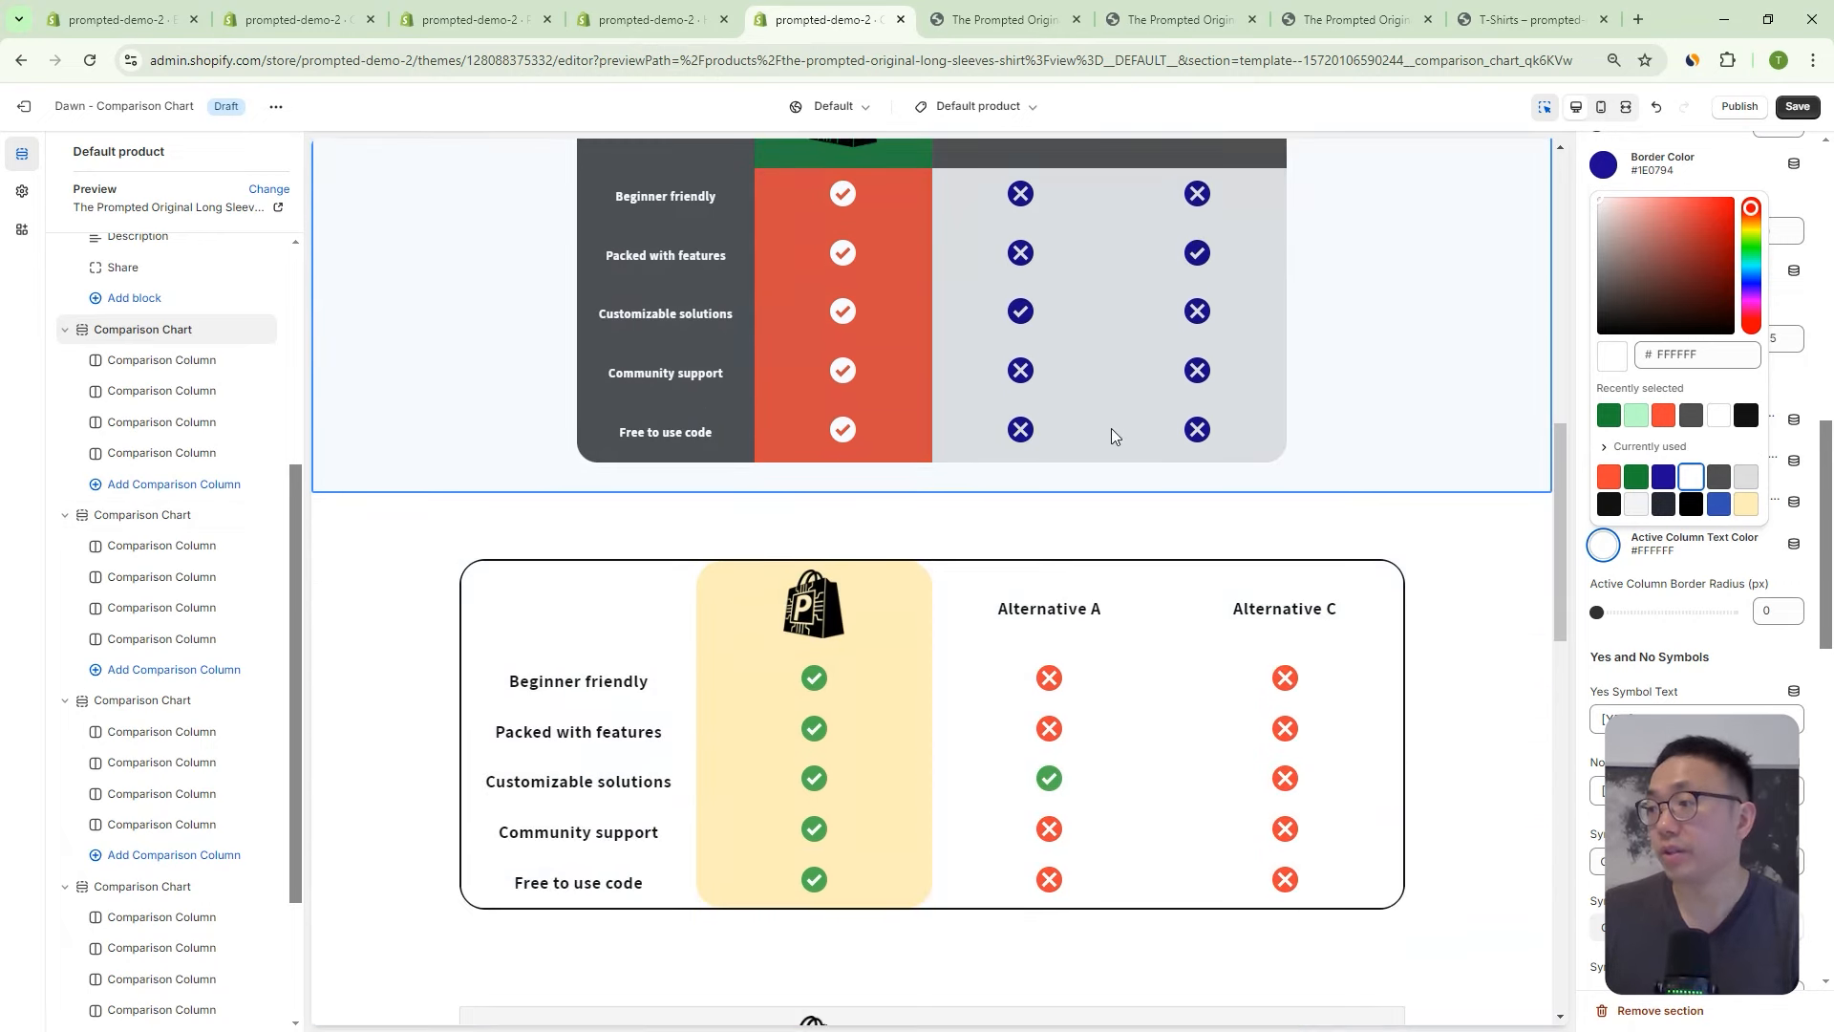
scroll(1143, 503, "up", 3)
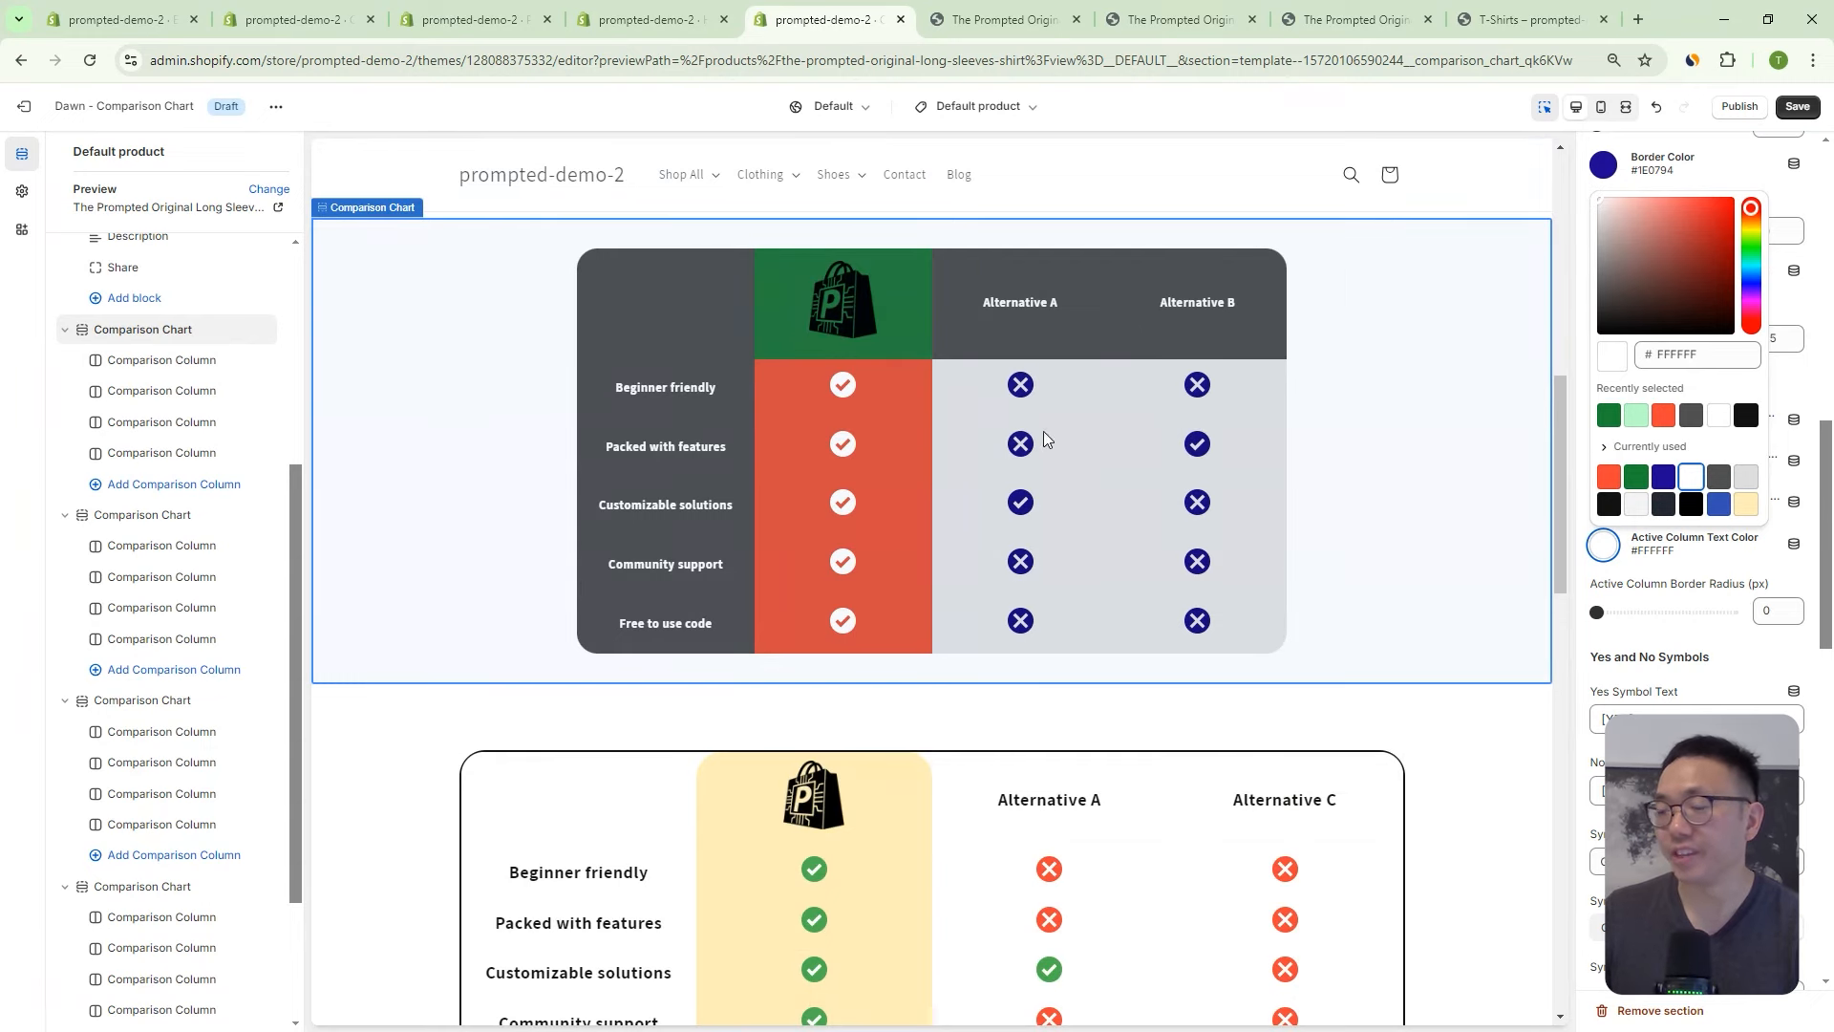
scroll(1191, 475, "down", 3)
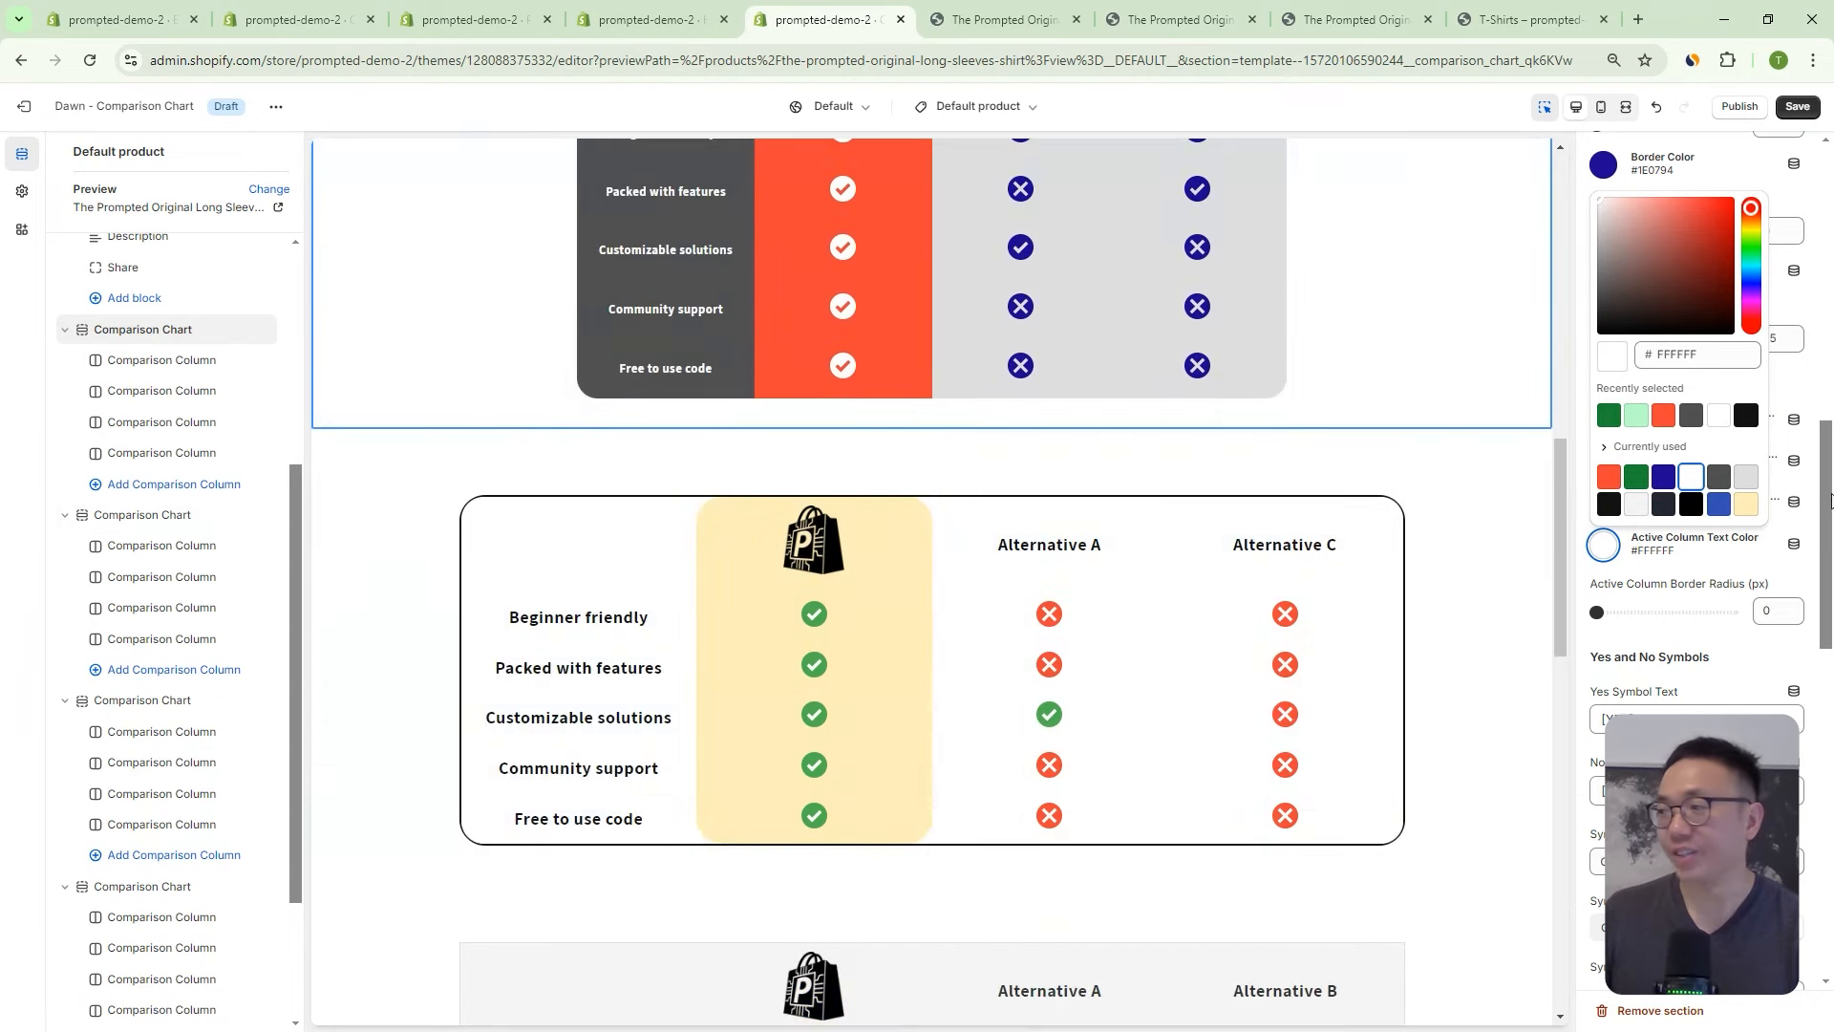
left_click(1805, 383)
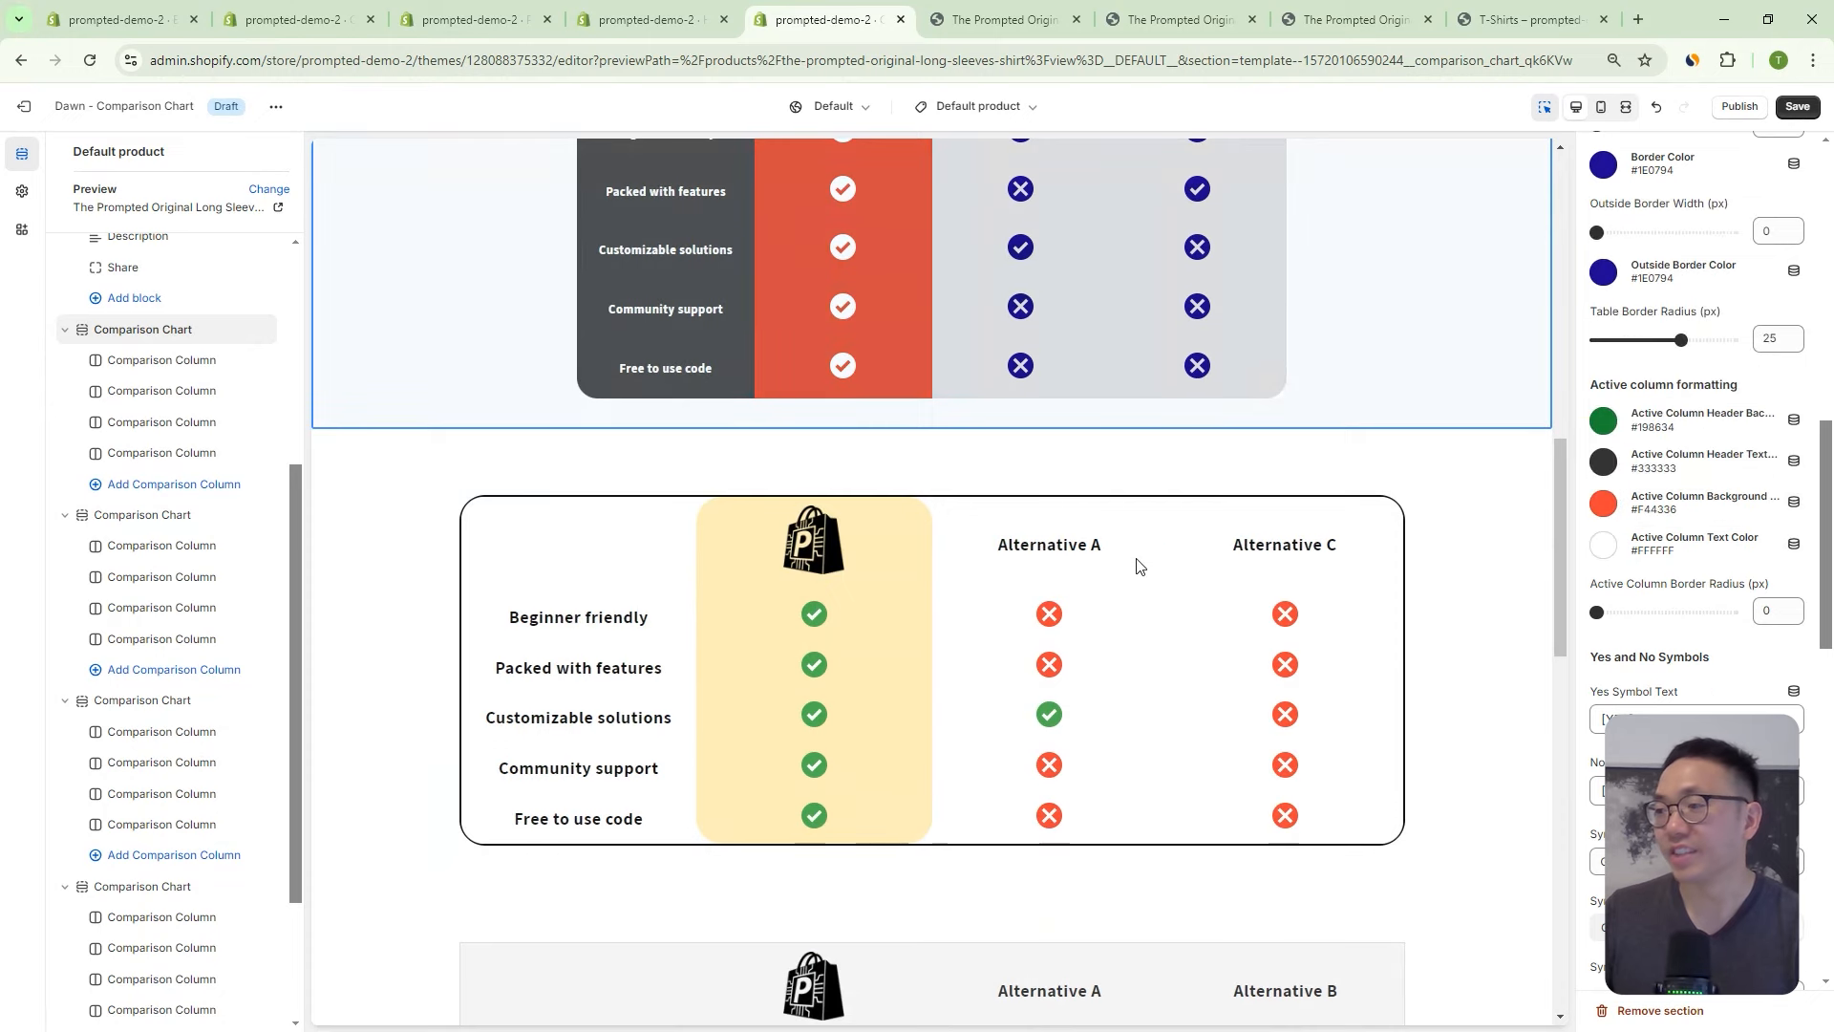
Examine the other comparison charts and the section's Yes/No symbol, Skip Value, and custom text formatting settings.
scroll(1114, 571, "down", 2)
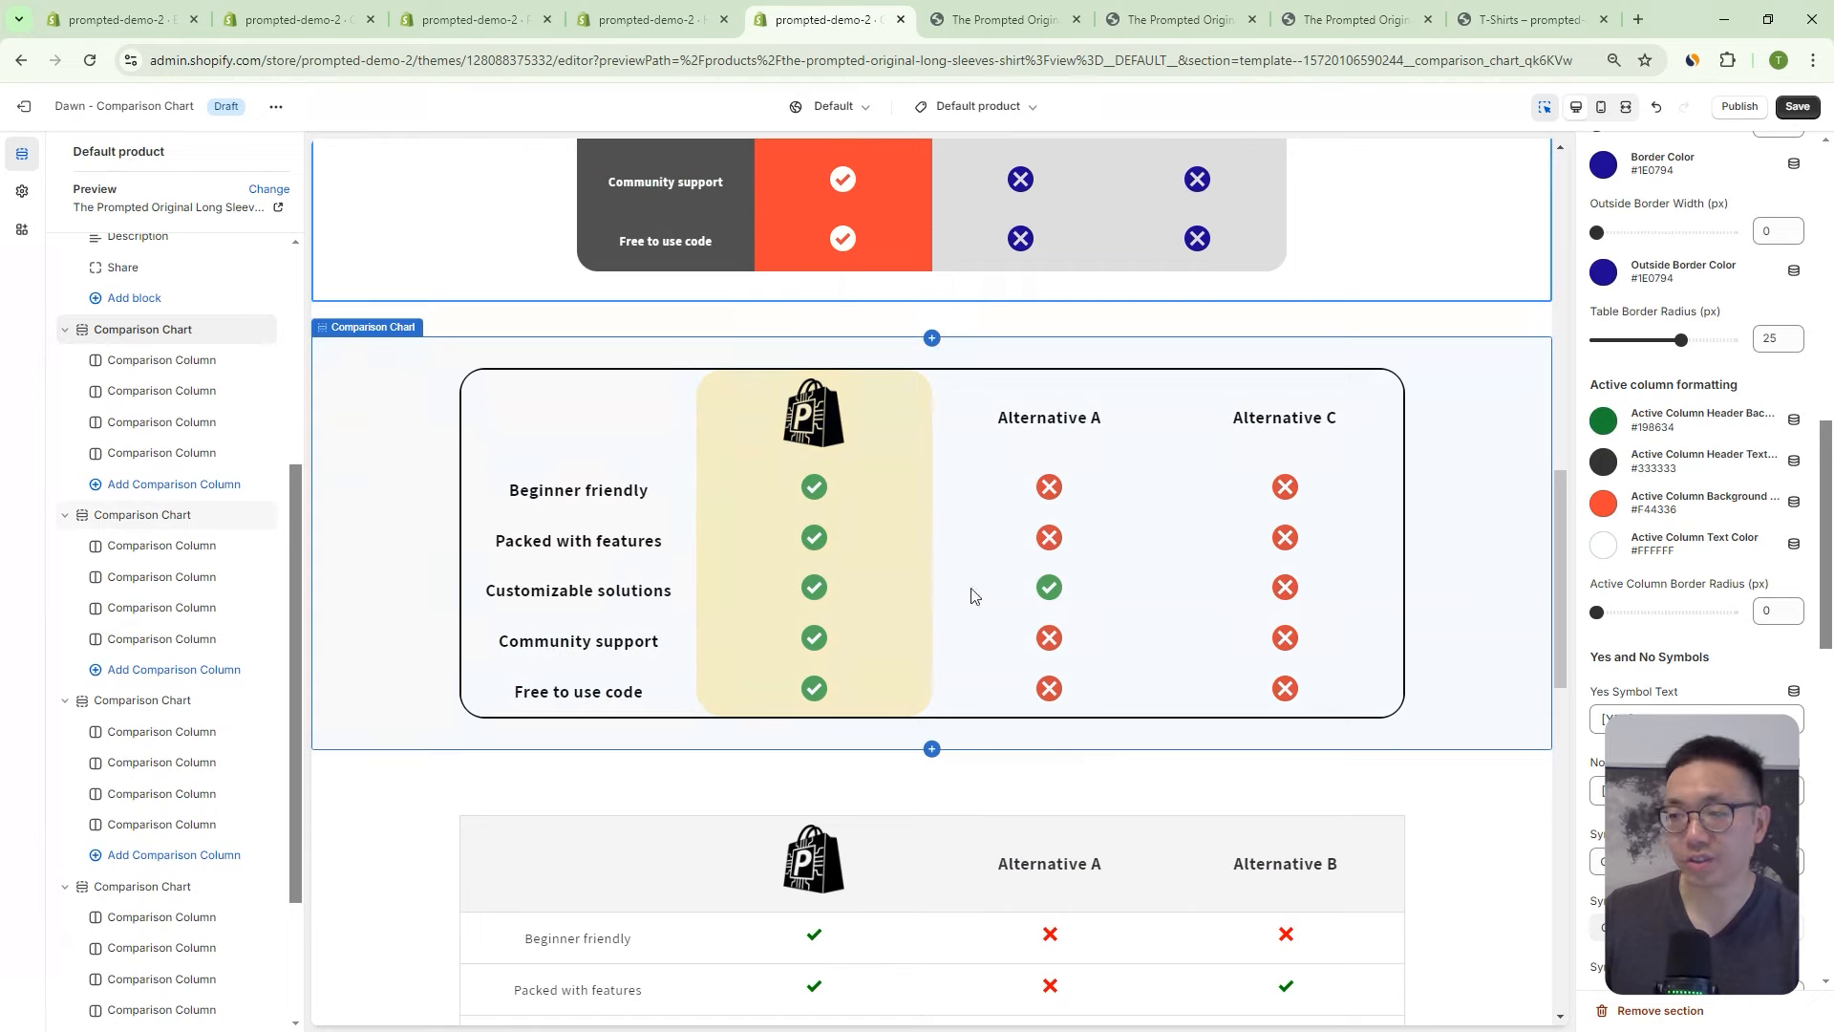
scroll(971, 596, "down", 3)
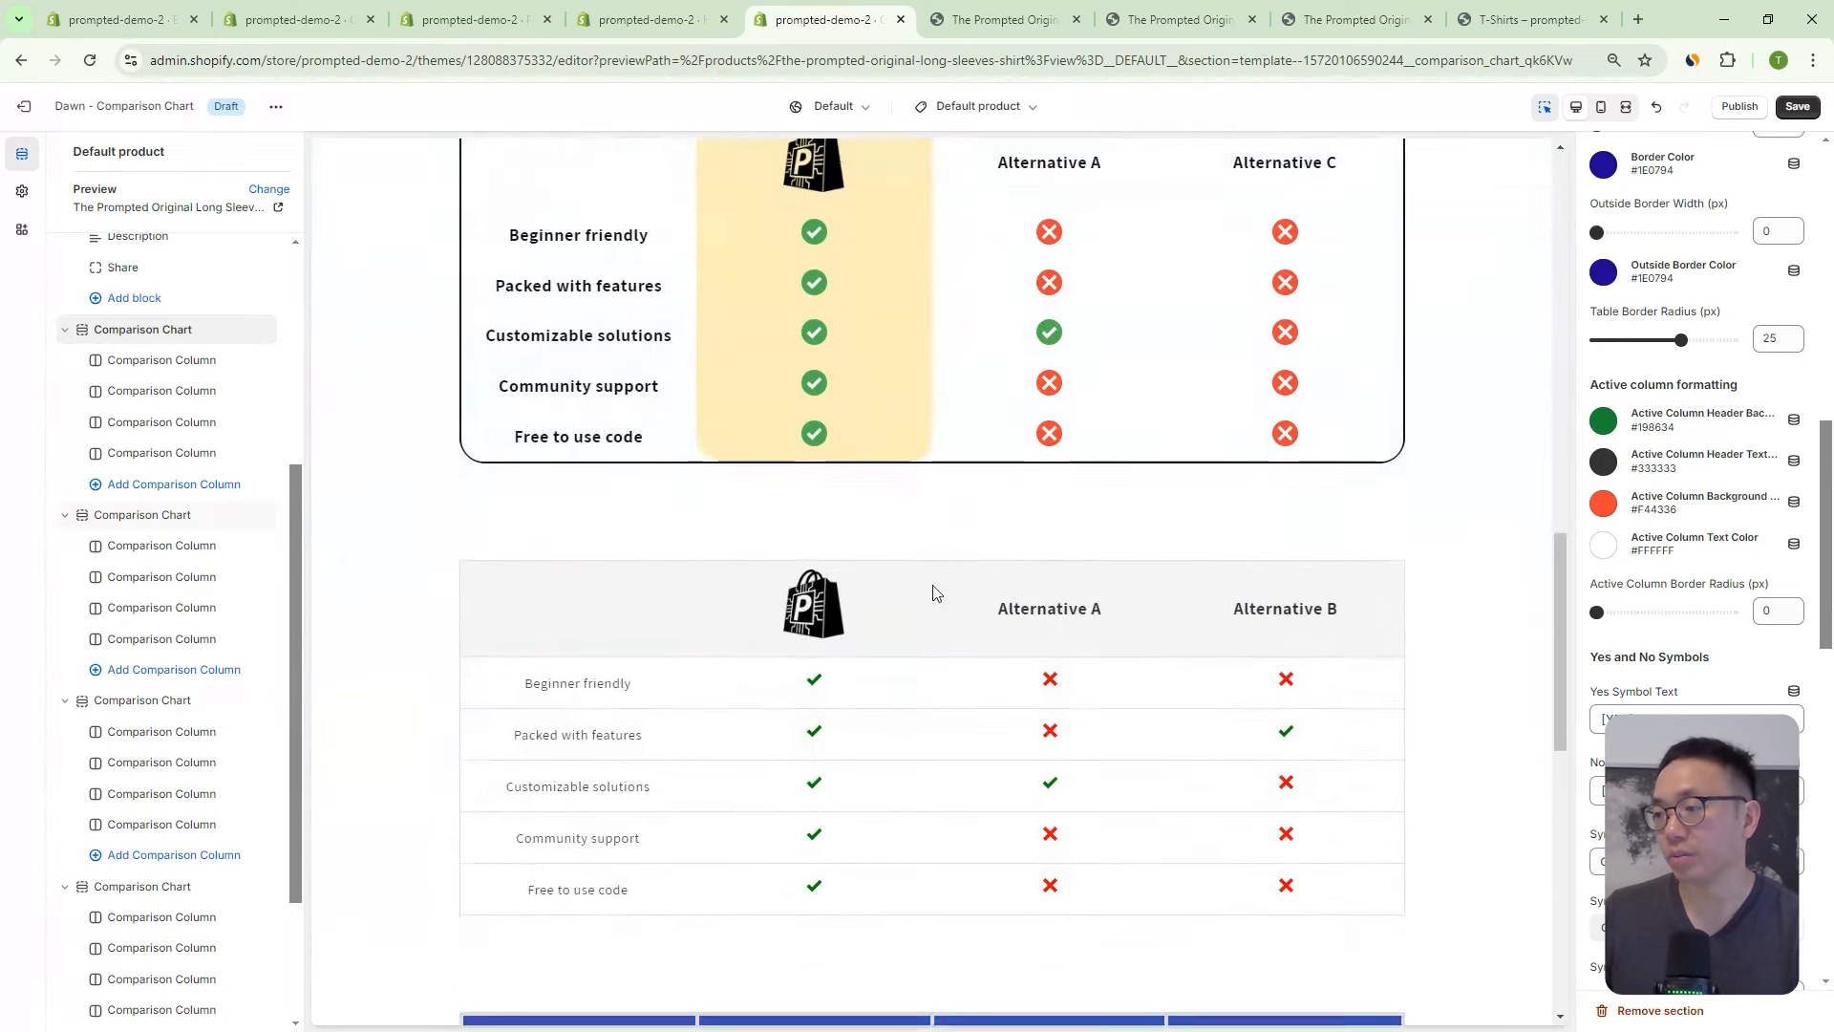
scroll(1183, 589, "up", 5)
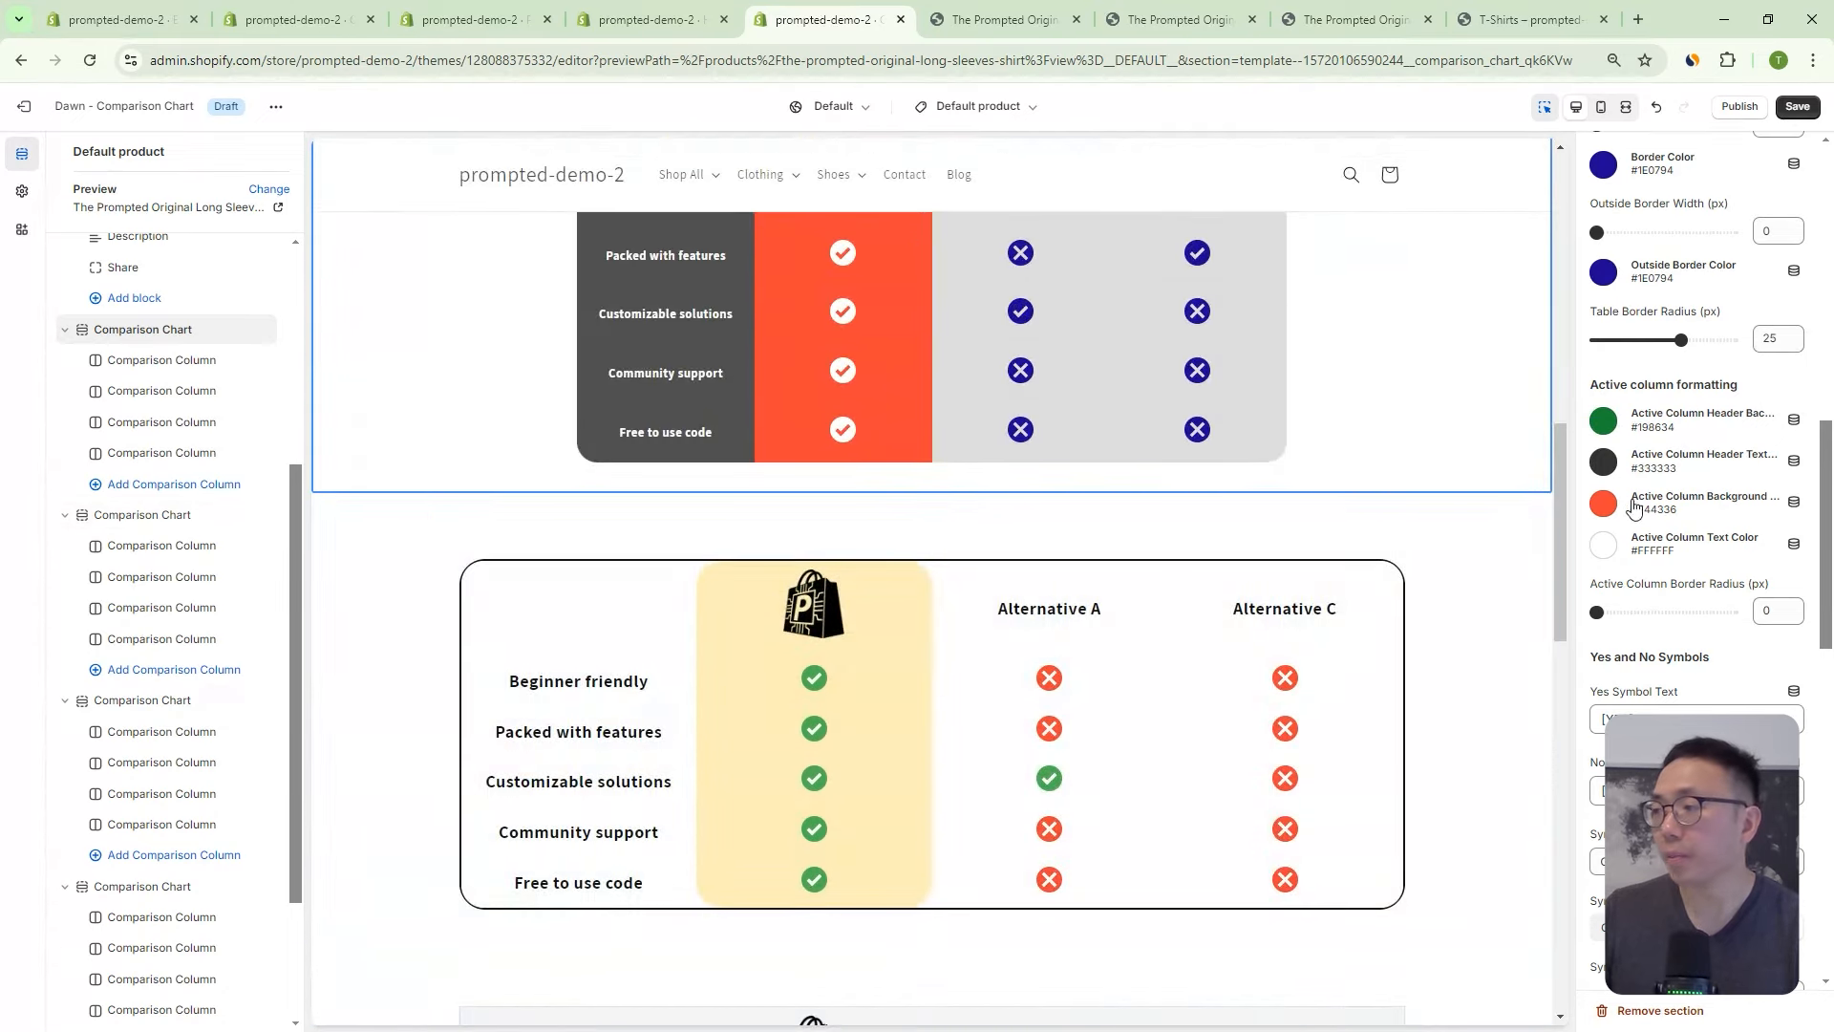
scroll(1710, 511, "down", 5)
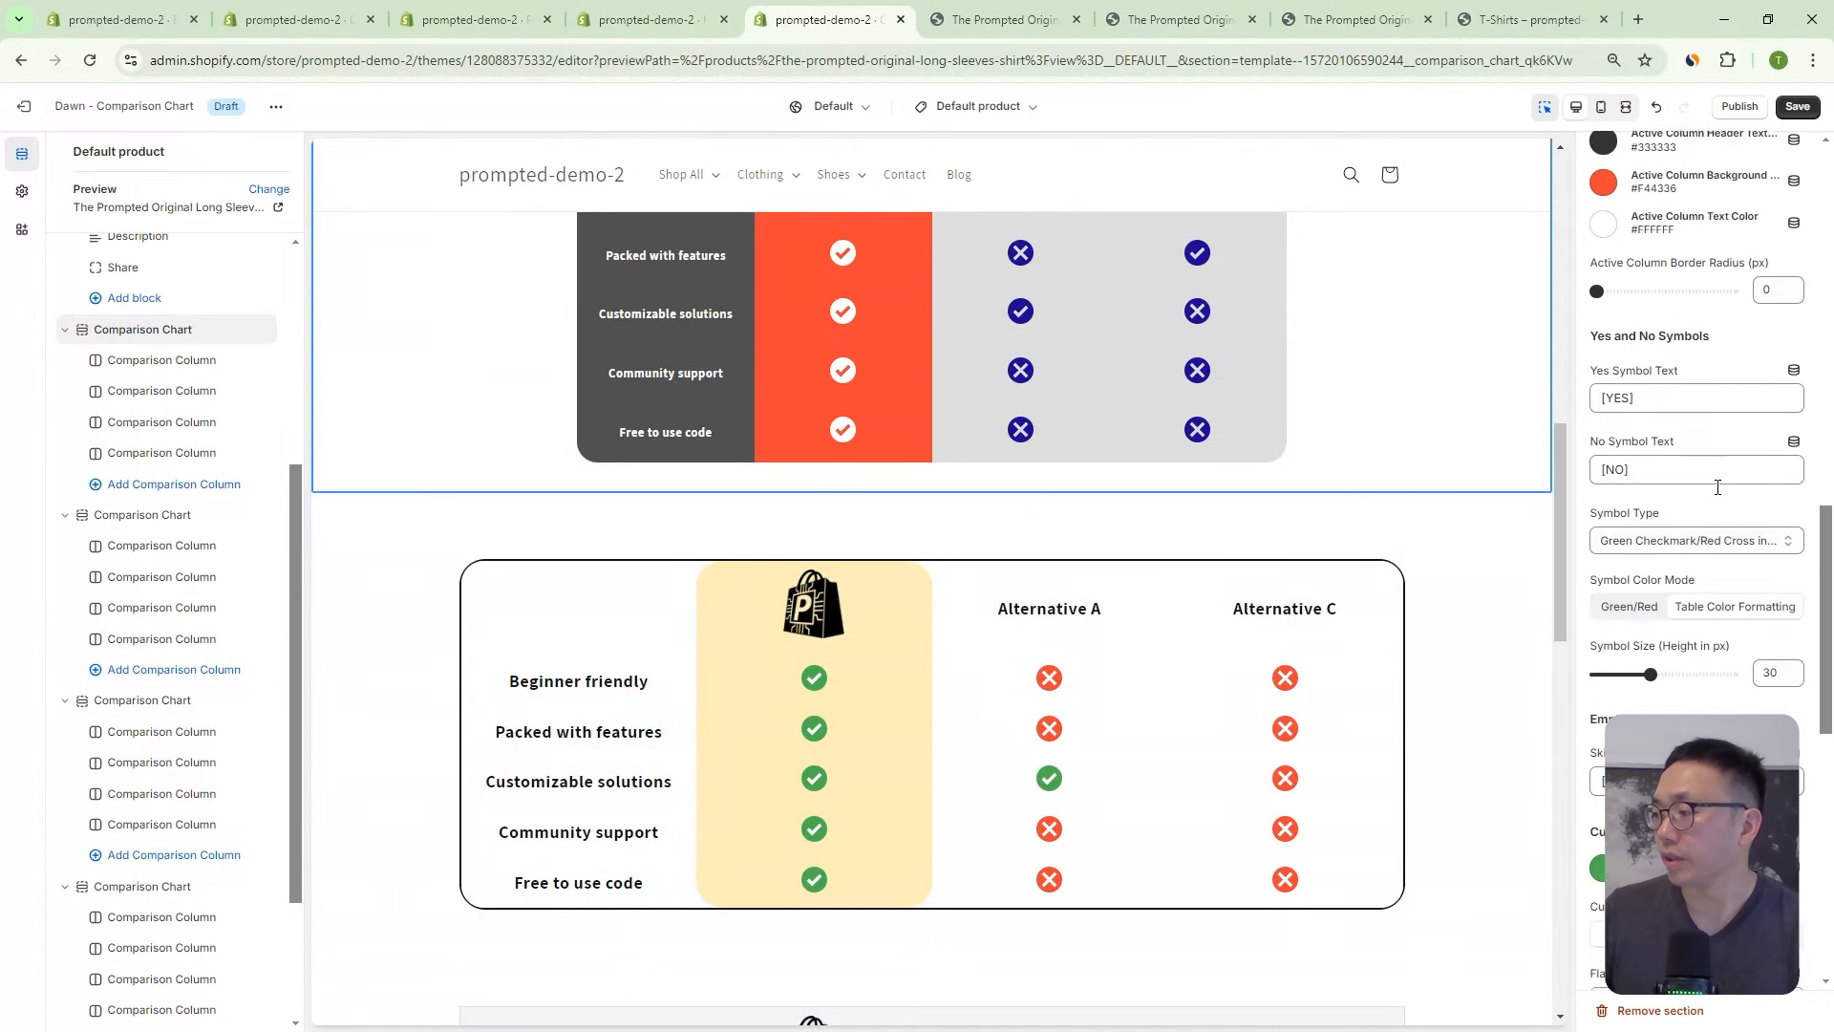
scroll(1718, 493, "down", 1)
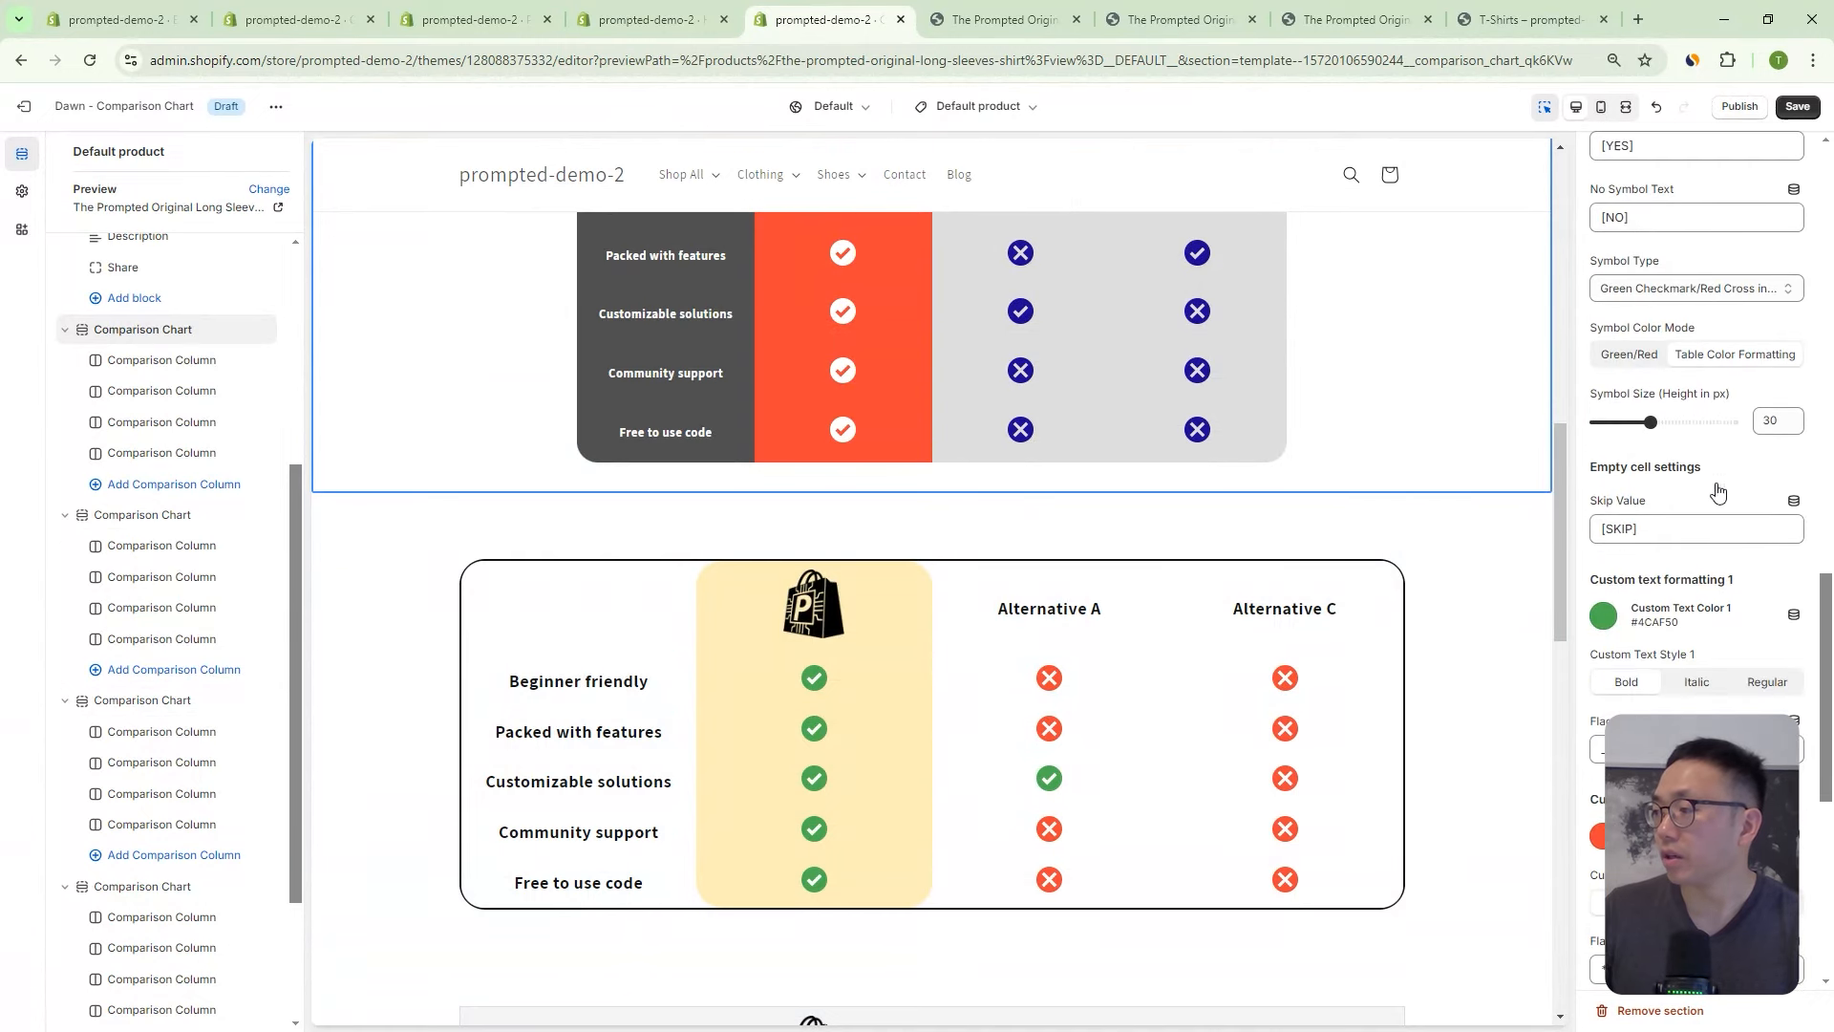
left_click(1709, 540)
key("ctrl+a")
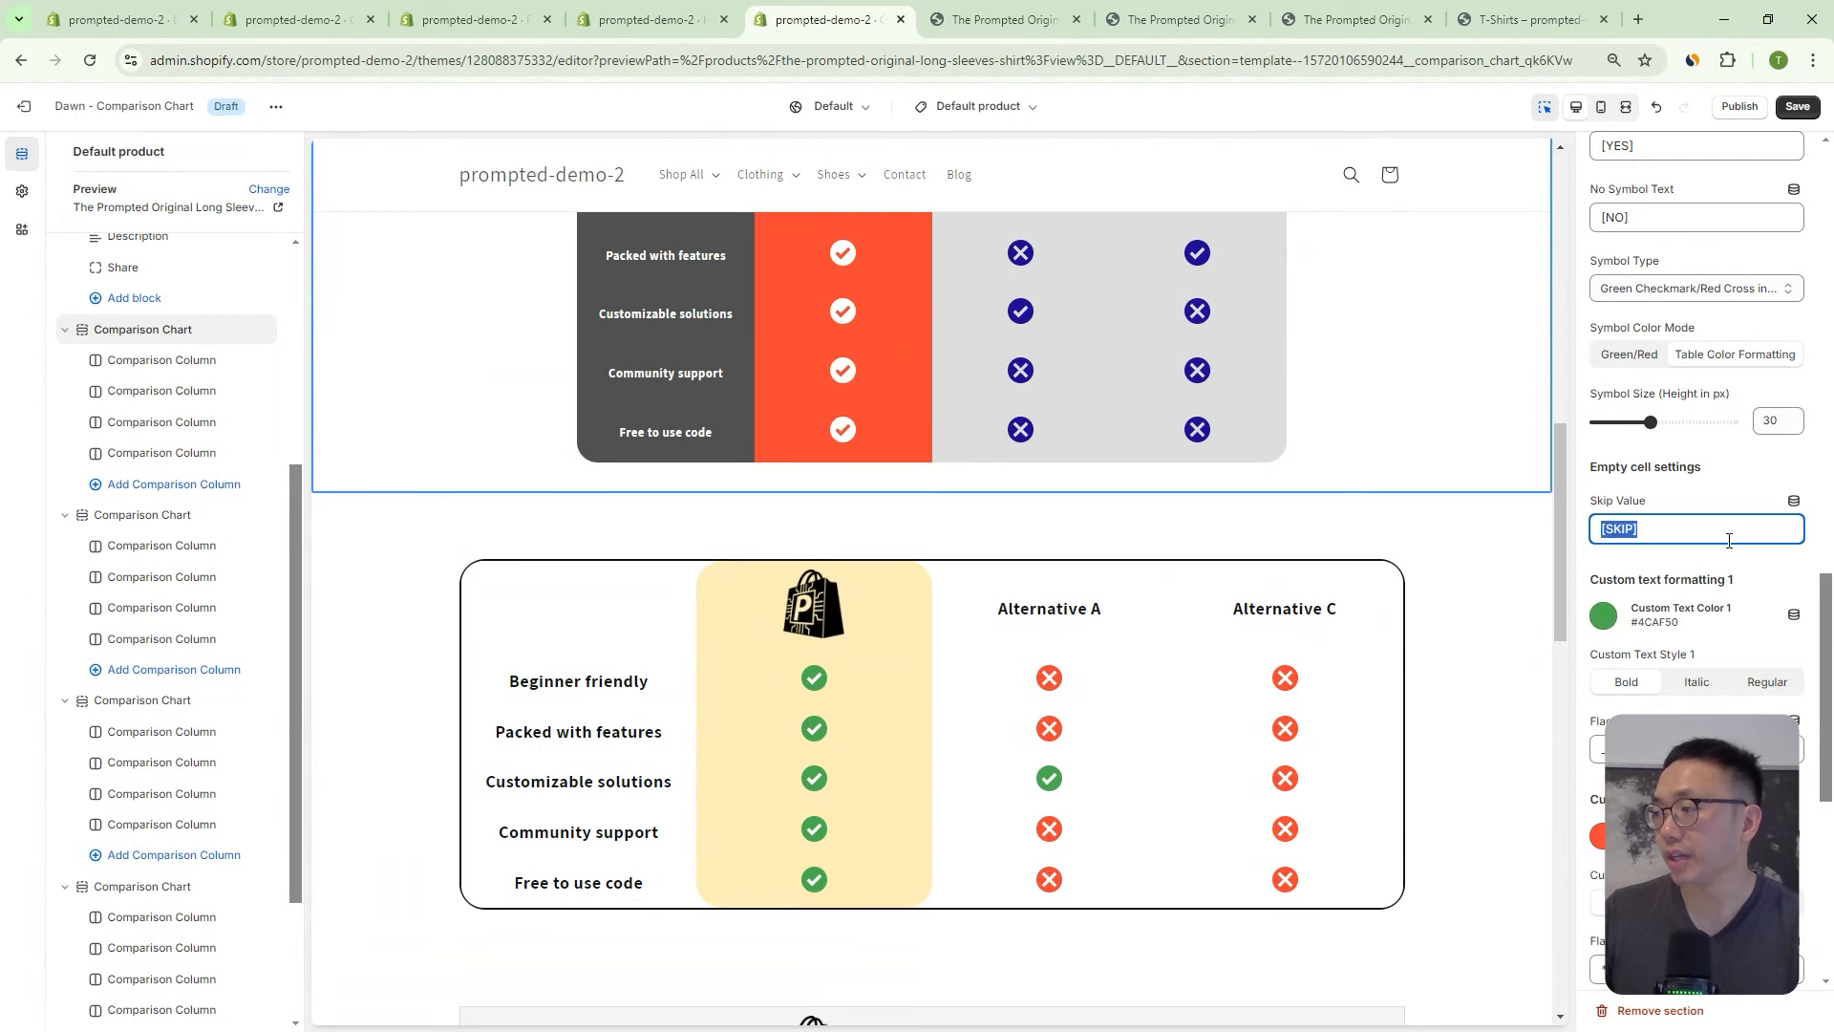
scroll(1701, 557, "up", 1)
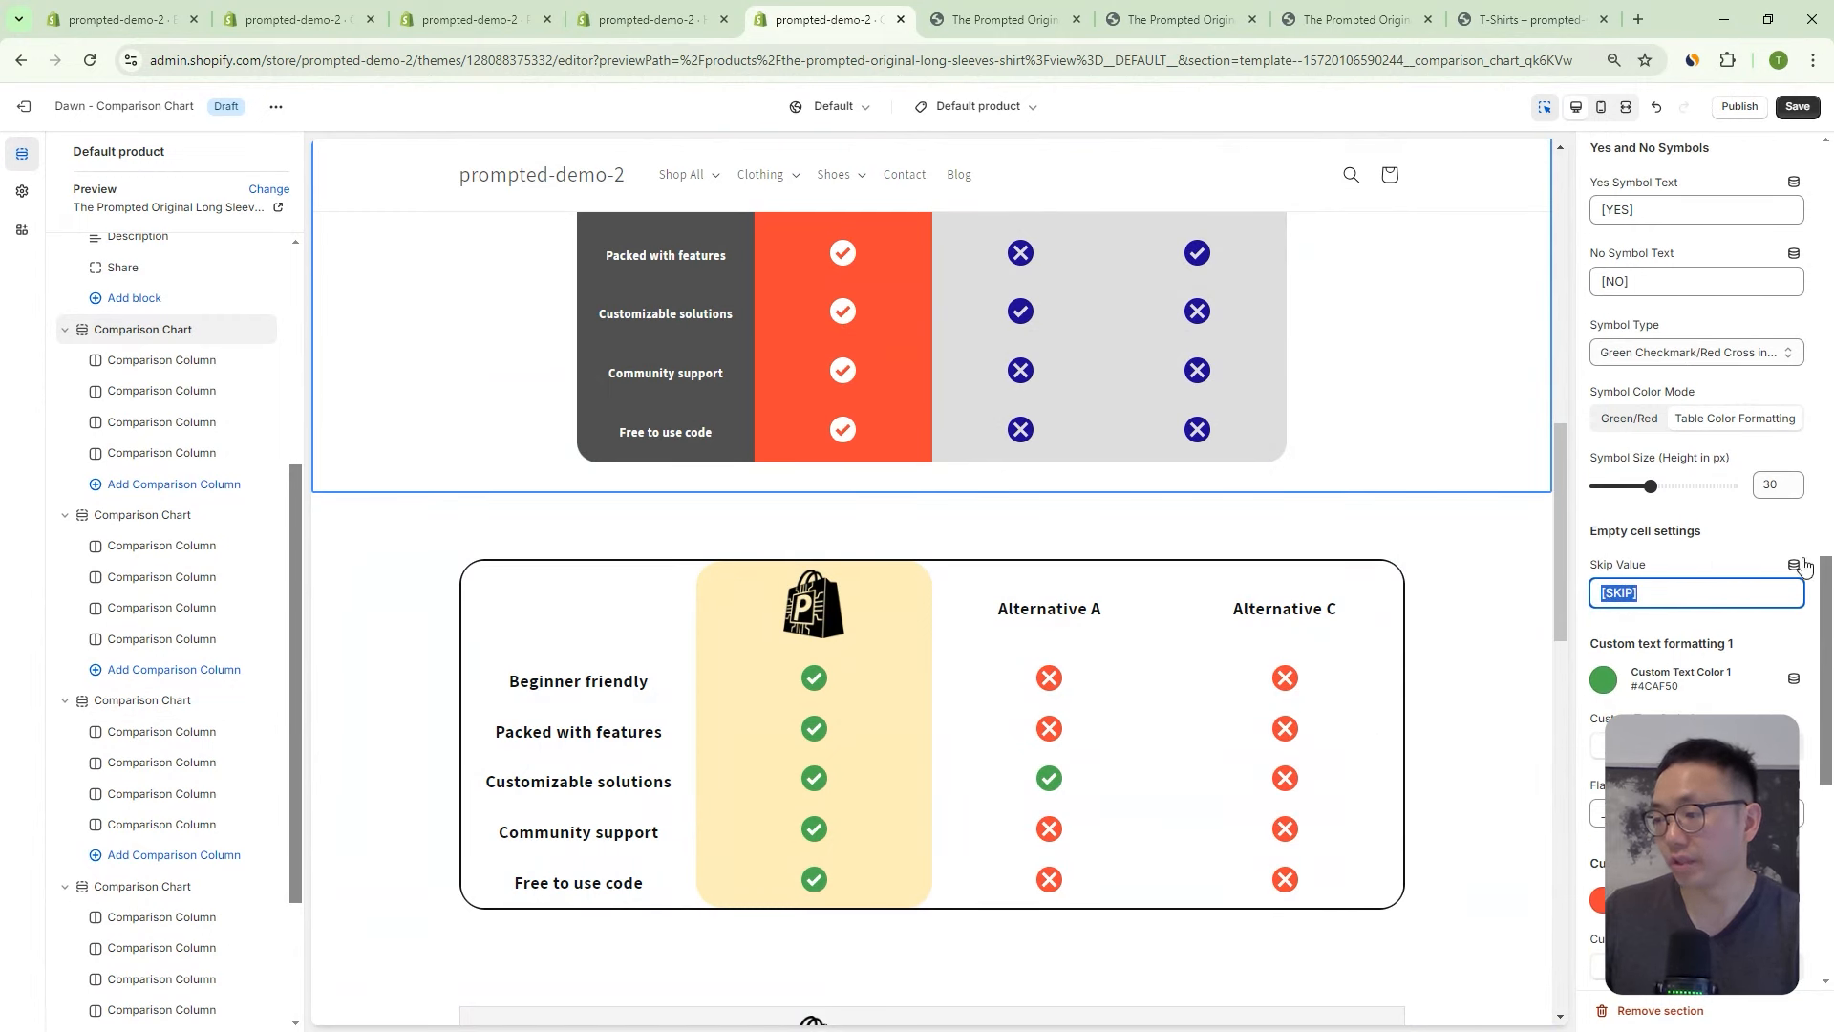
scroll(1709, 525, "down", 2)
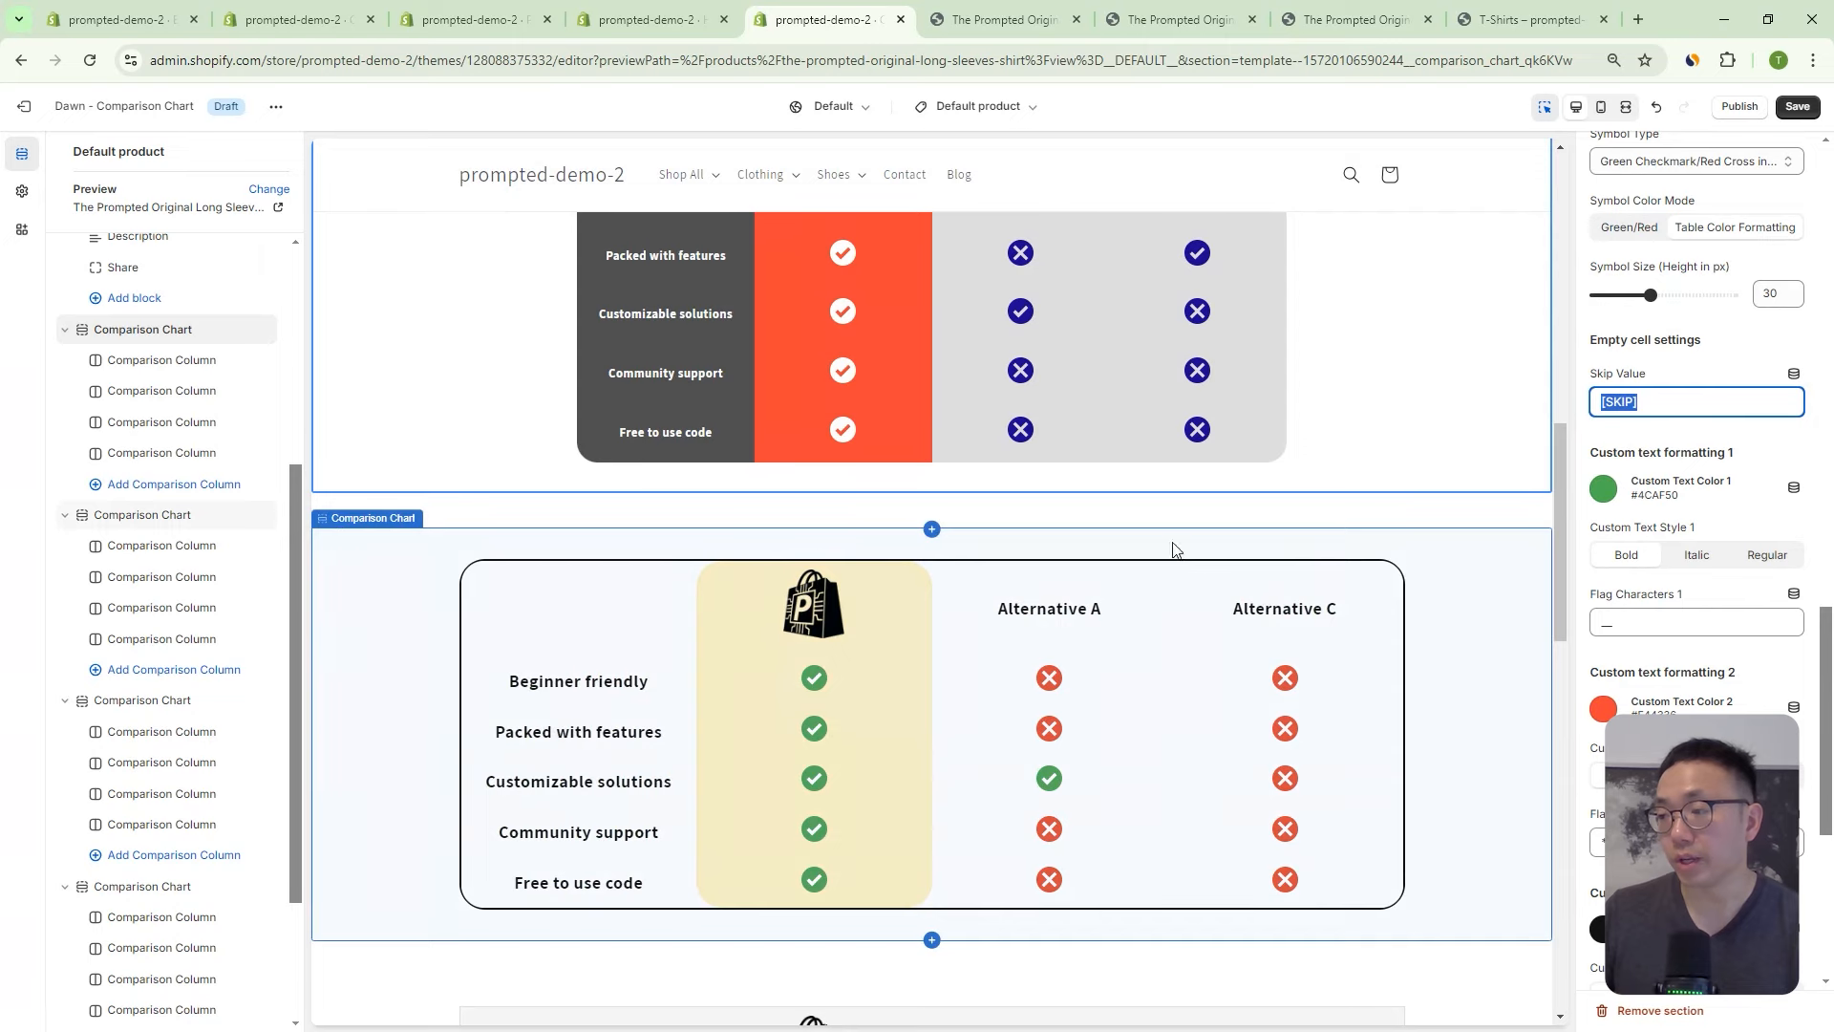
Look over the cells of the other comparison charts in the product page preview and switch to the Demo1-Alternative2 metaobject entry.
scroll(1177, 516, "down", 1)
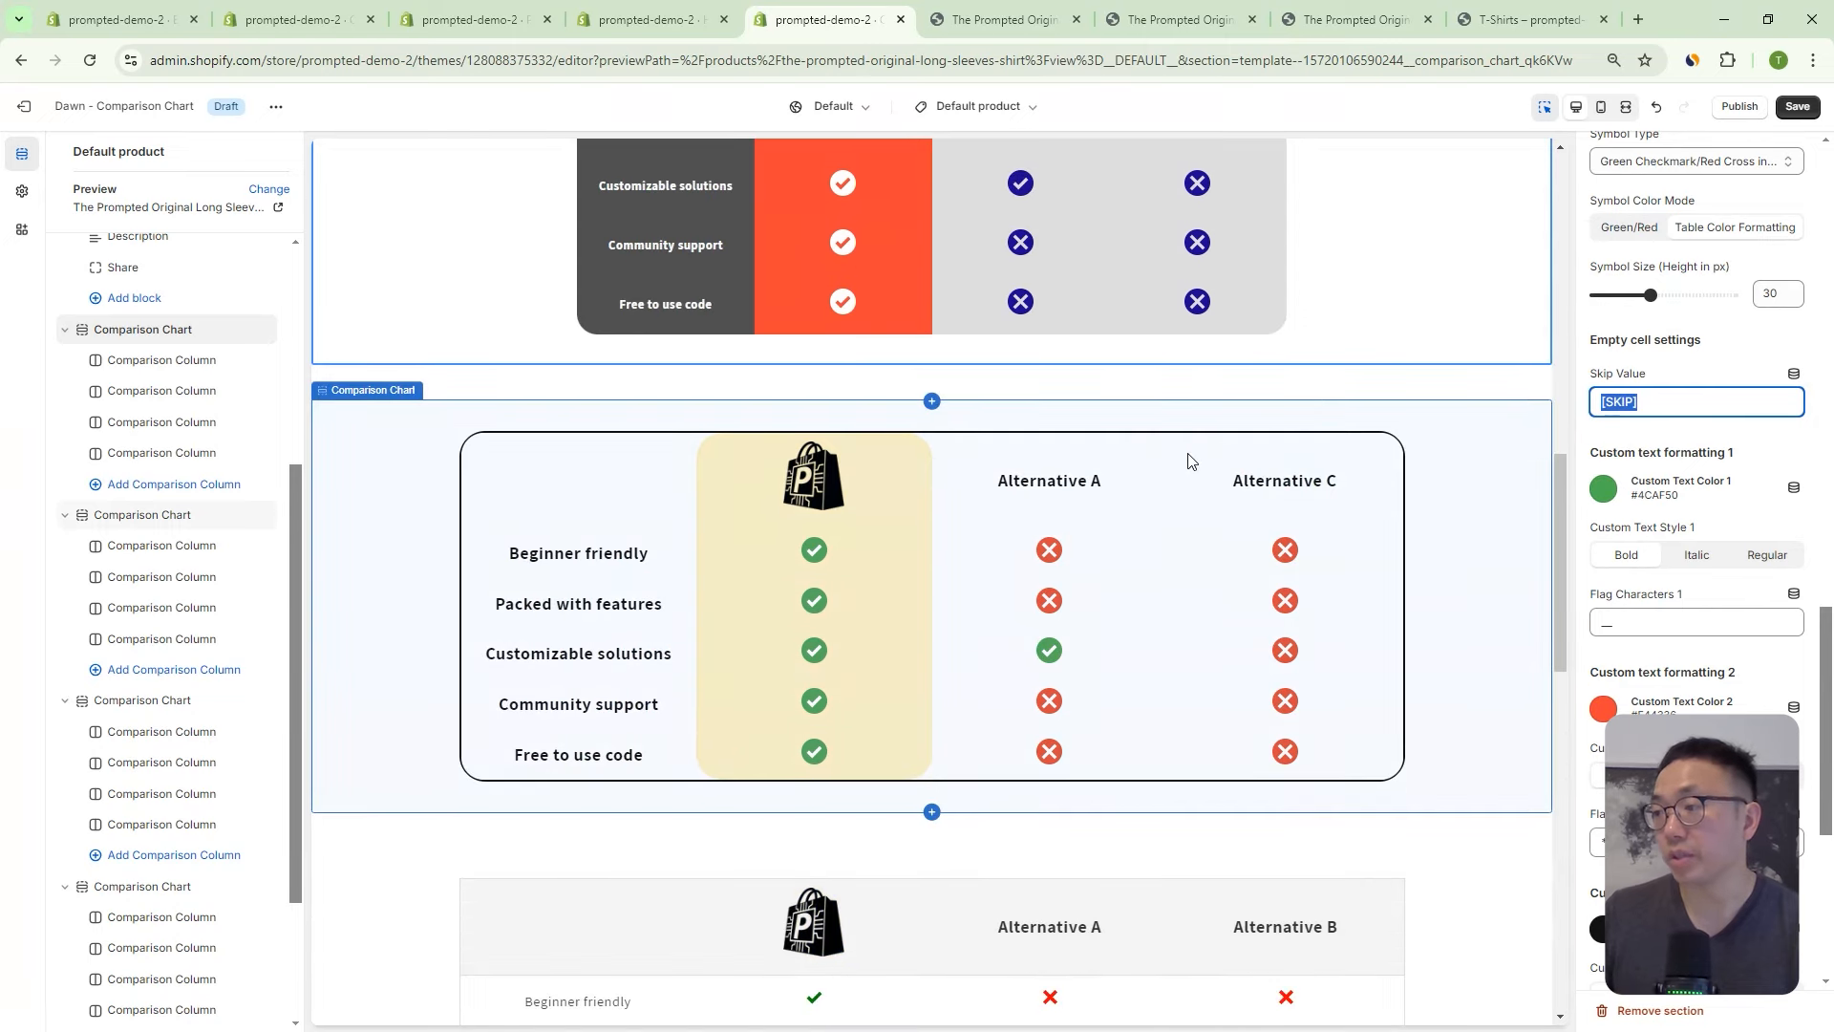
scroll(1188, 461, "down", 6)
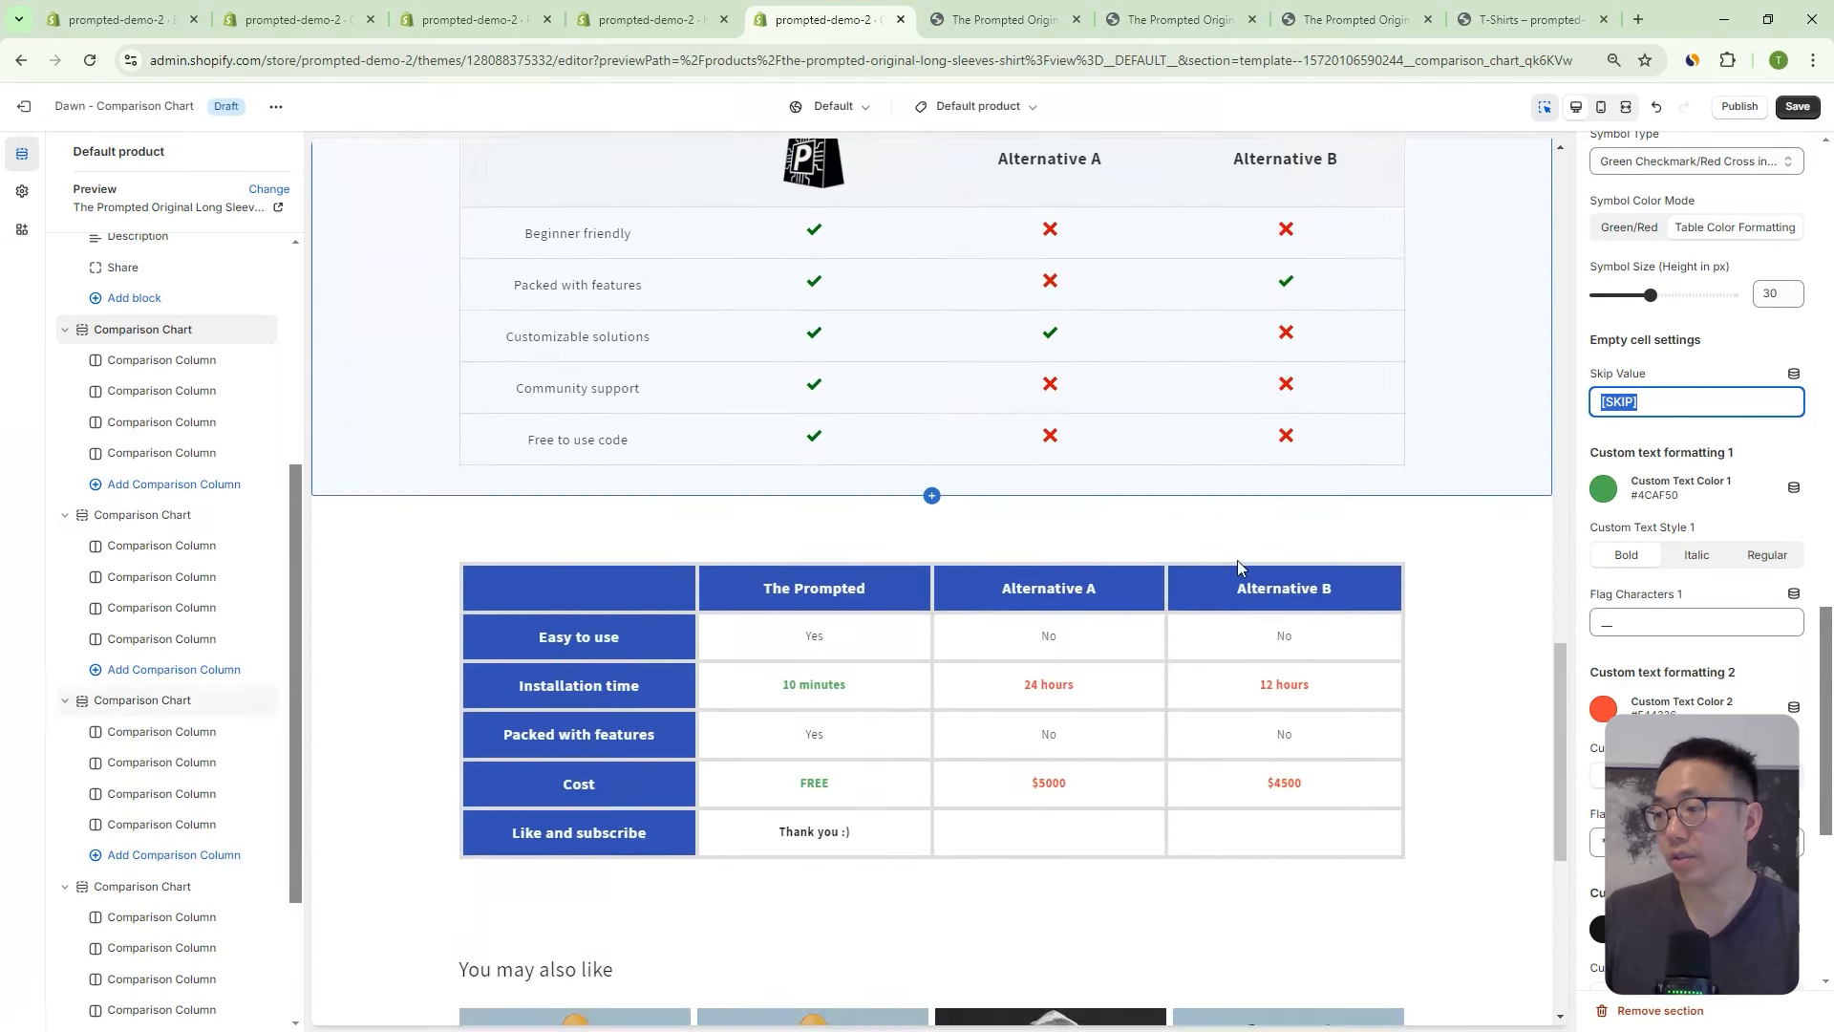
scroll(1238, 566, "down", 2)
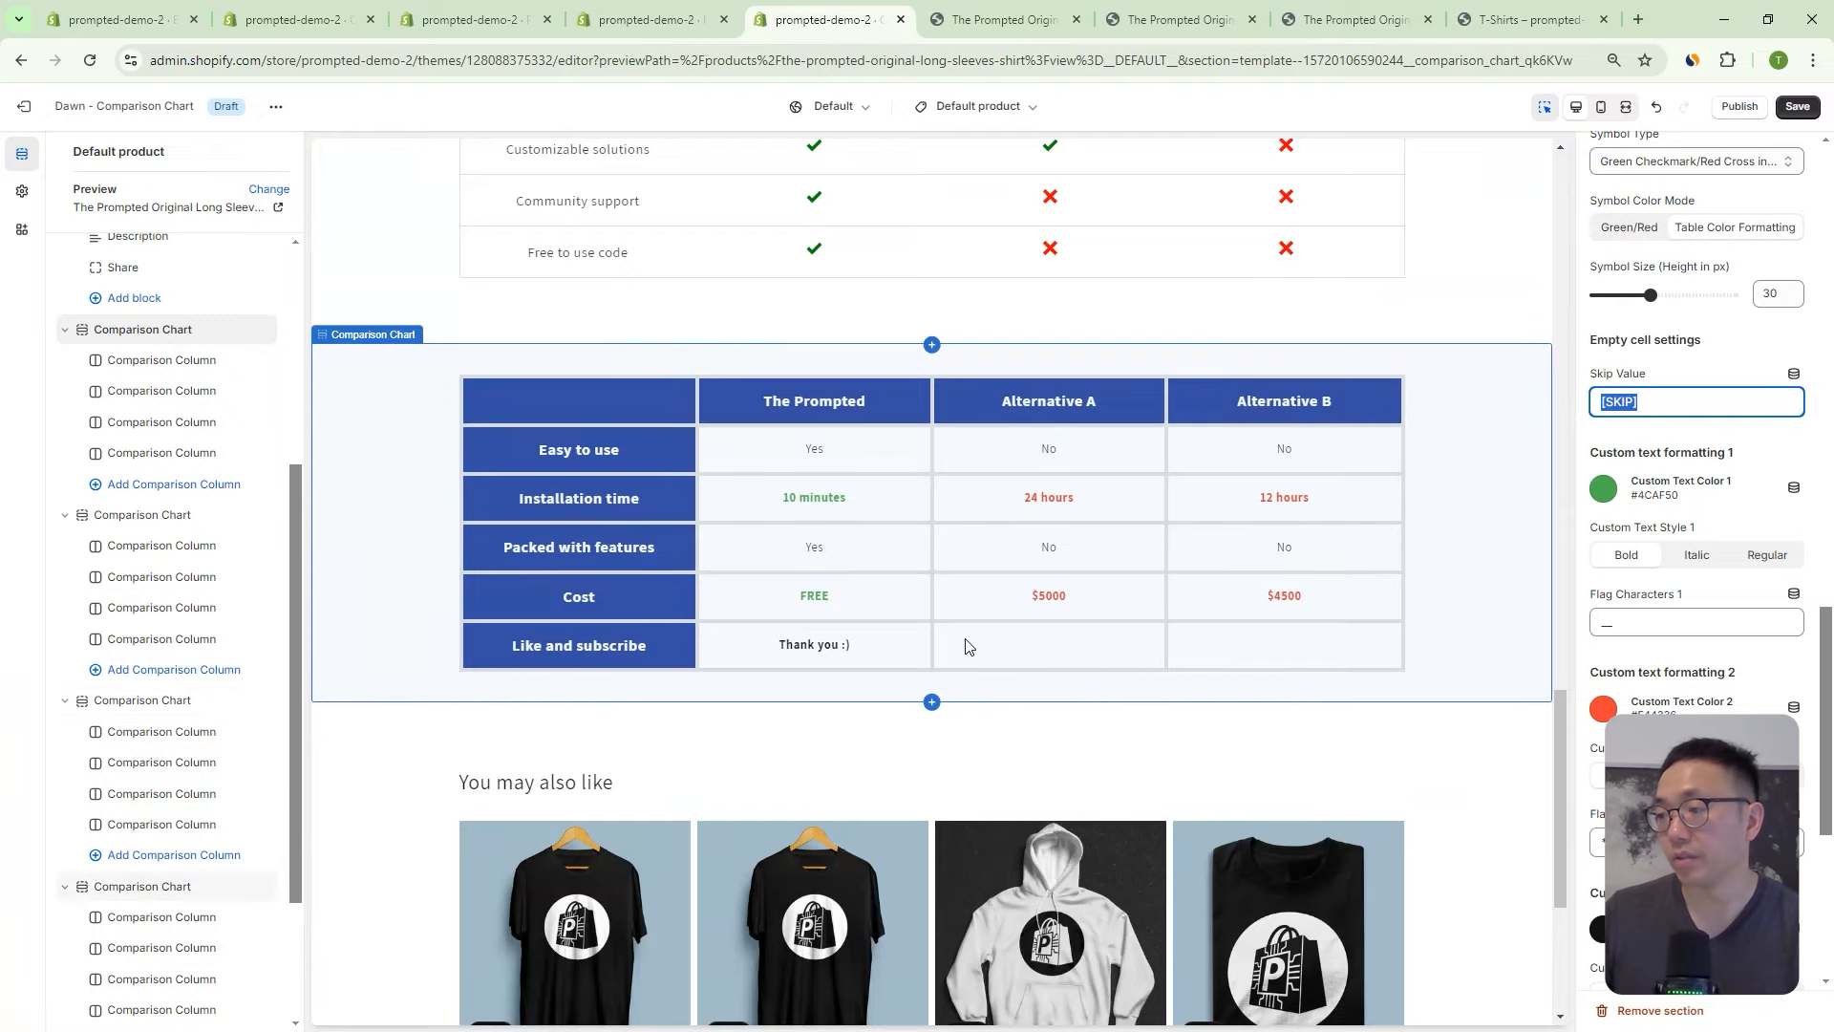
scroll(1145, 559, "up", 5)
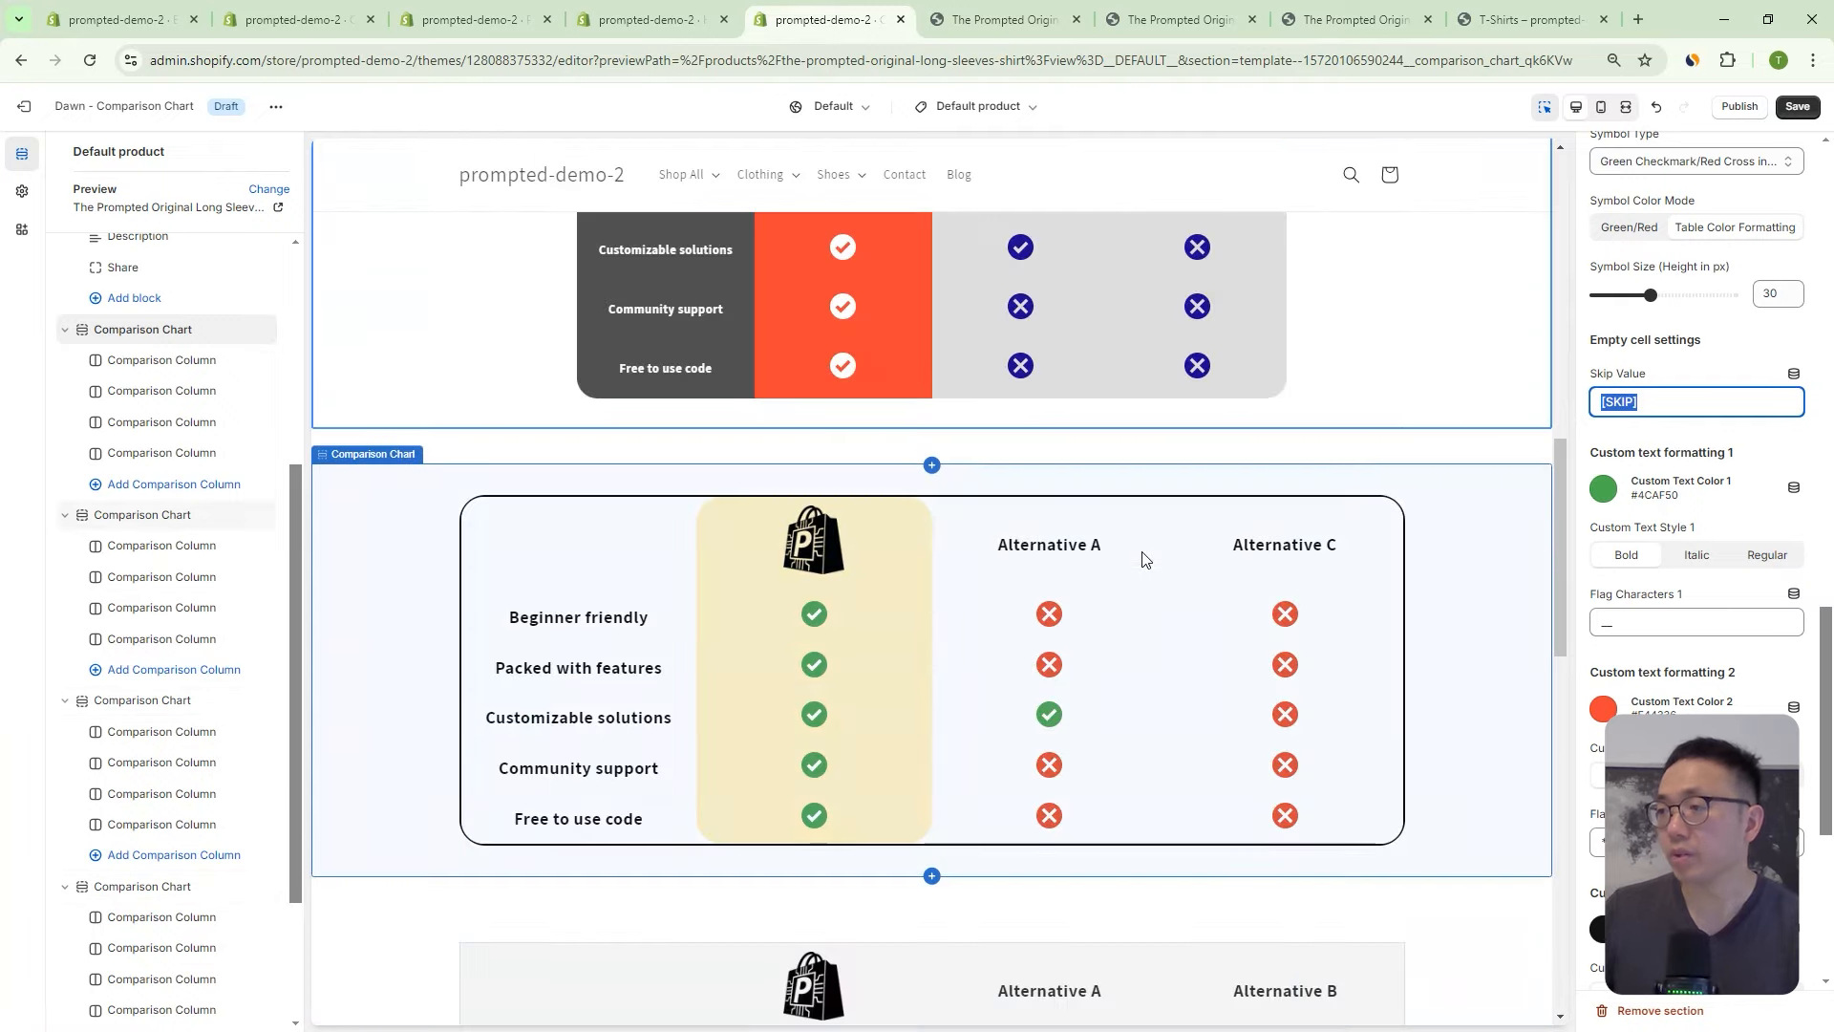
scroll(1145, 559, "up", 2)
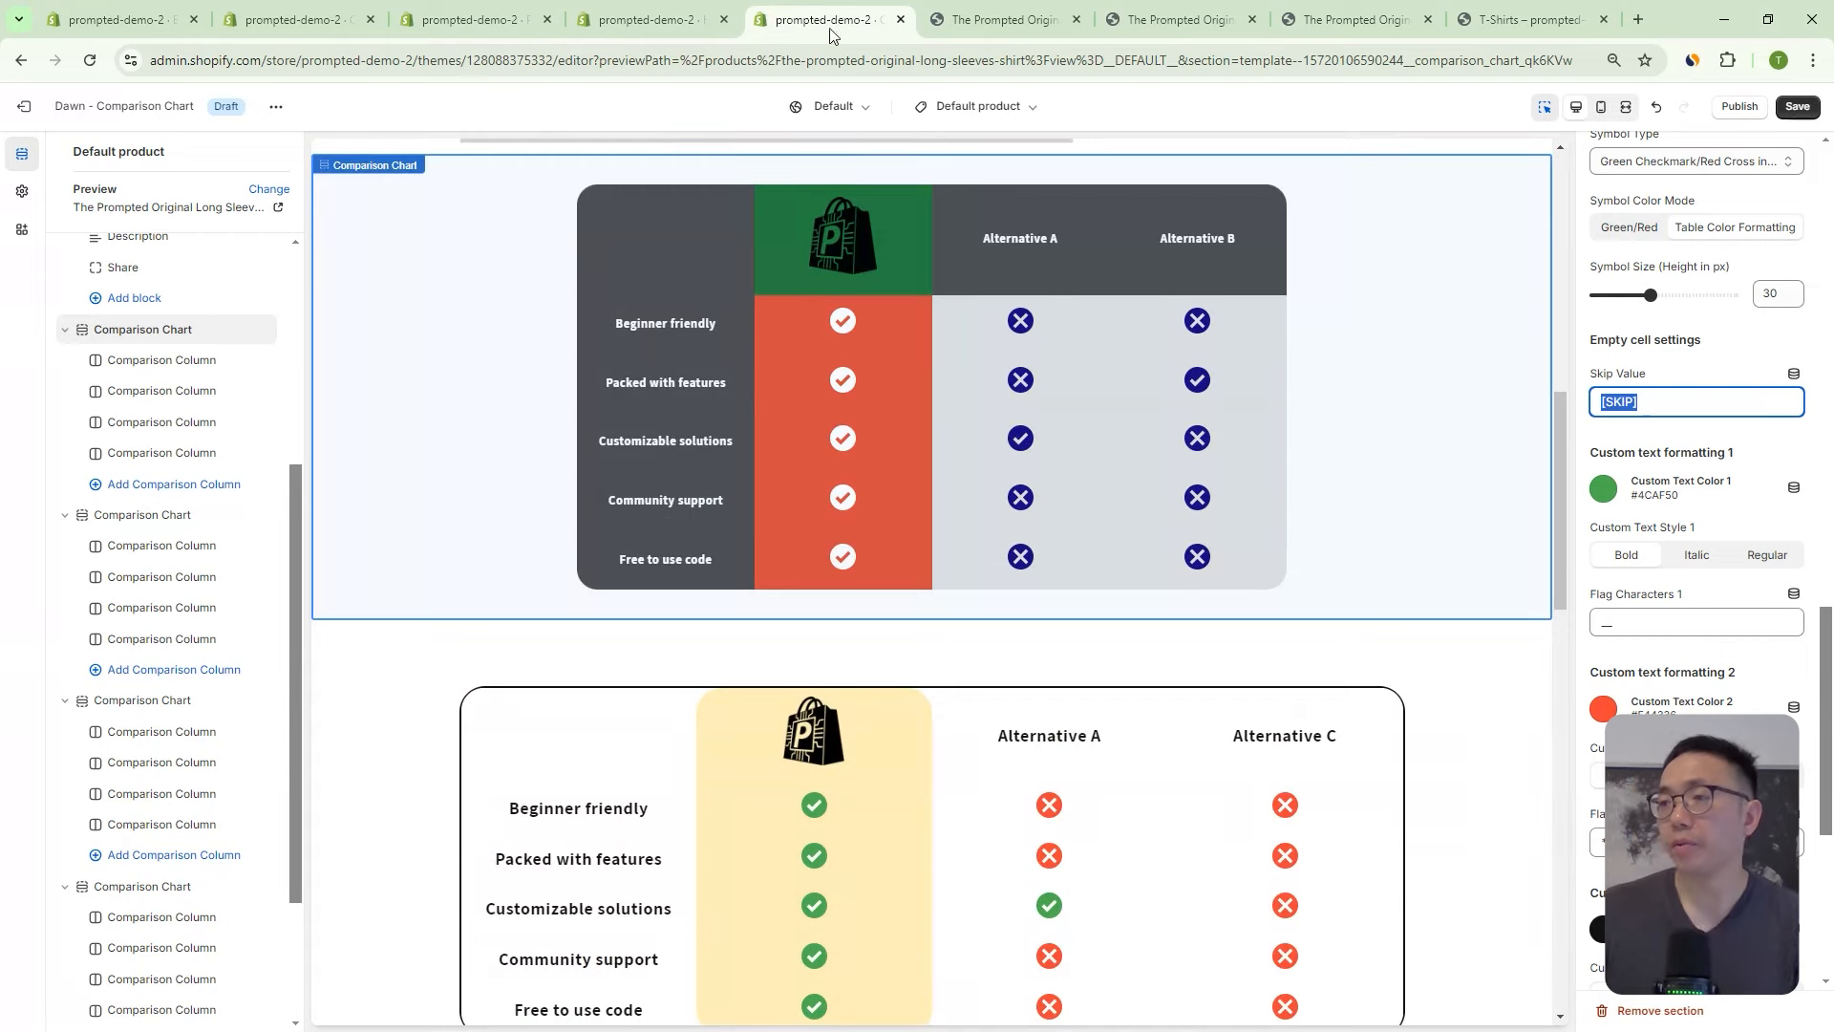
left_click(650, 21)
Try to save a blank entry placed fourth in the Column Entries of Demo1-Alternative2.
left_click(796, 442)
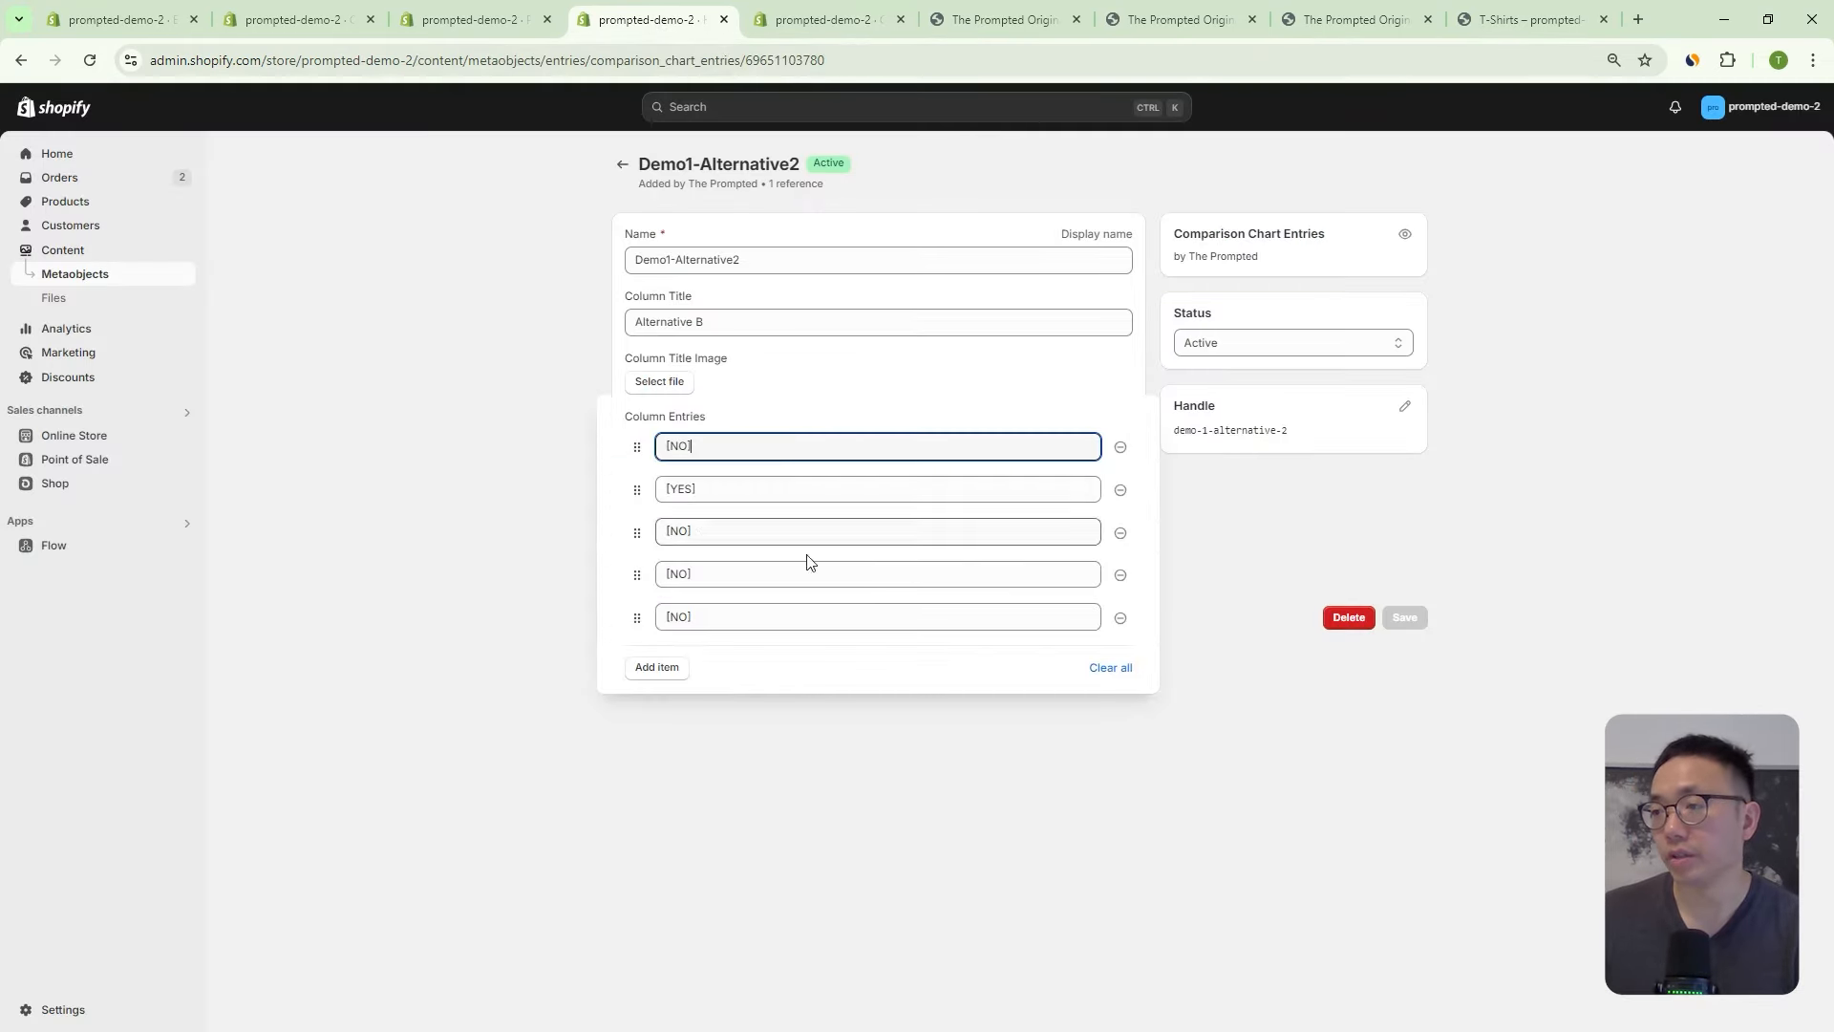
left_click(661, 669)
left_click_drag(638, 659, 638, 577)
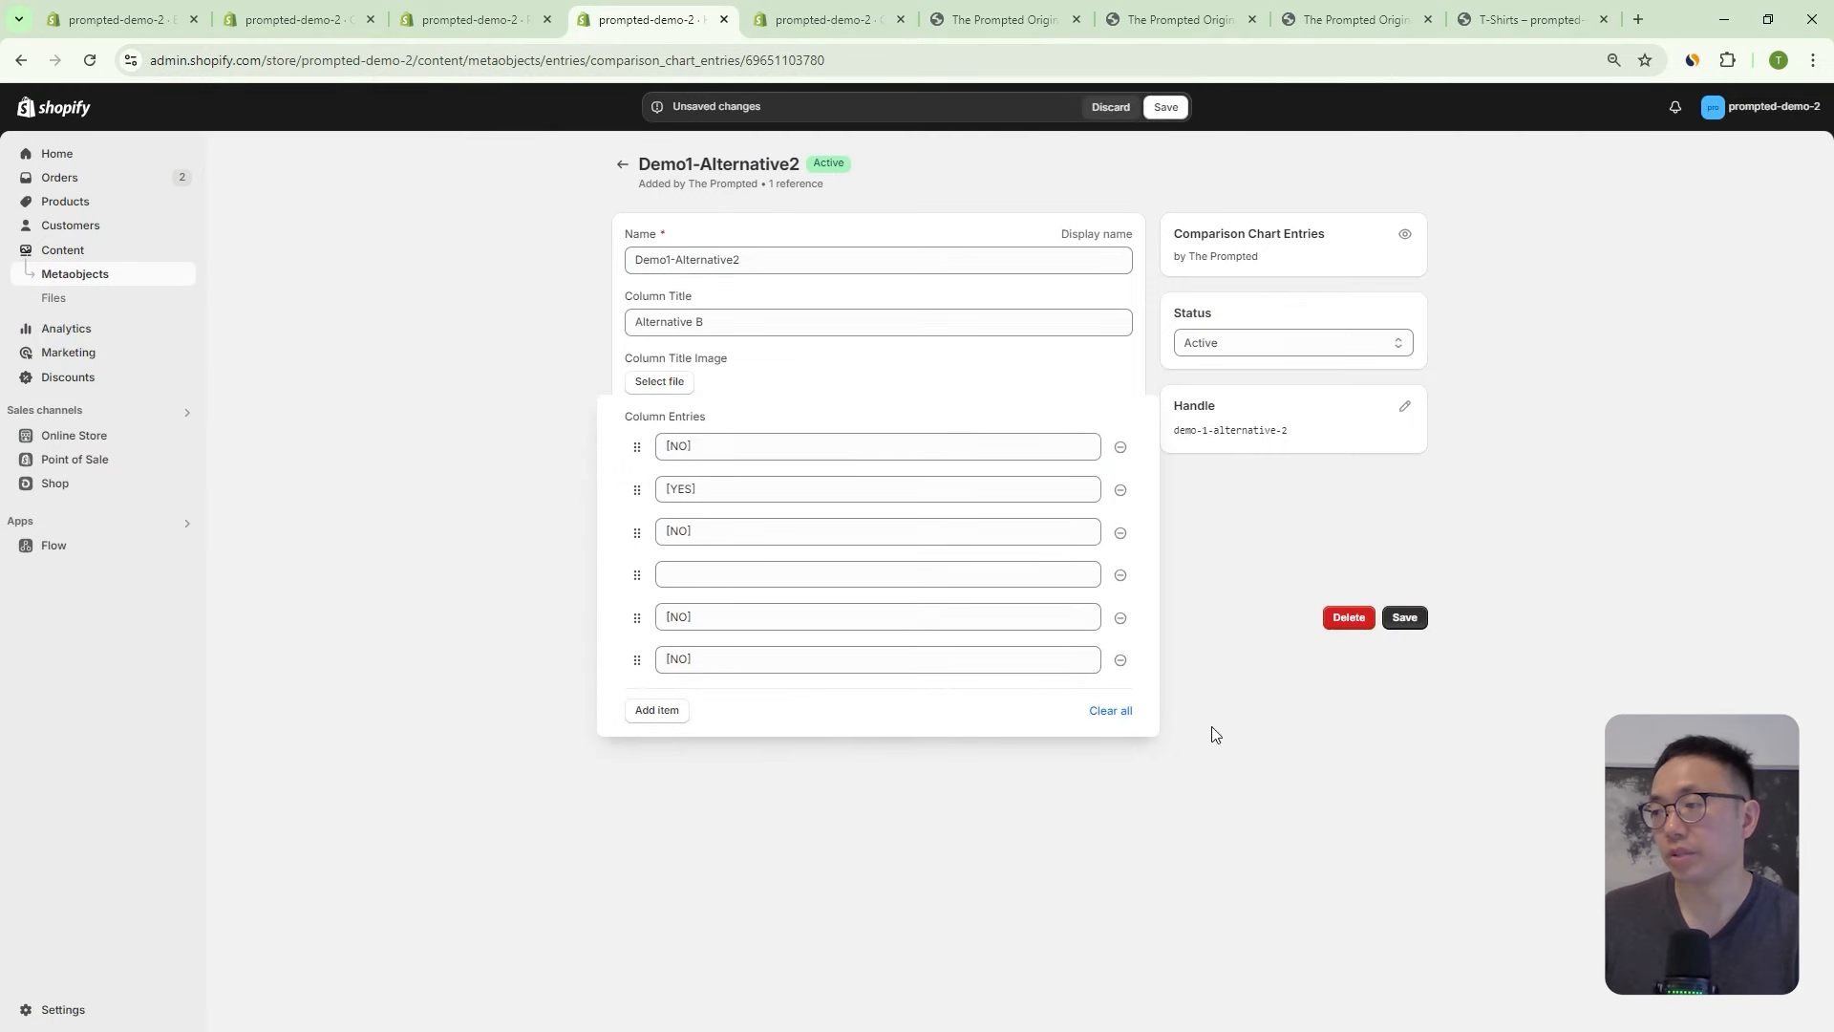
left_click(1393, 621)
Try to add a blank entry at the end of the Column Entries and leave the list.
left_click(779, 453)
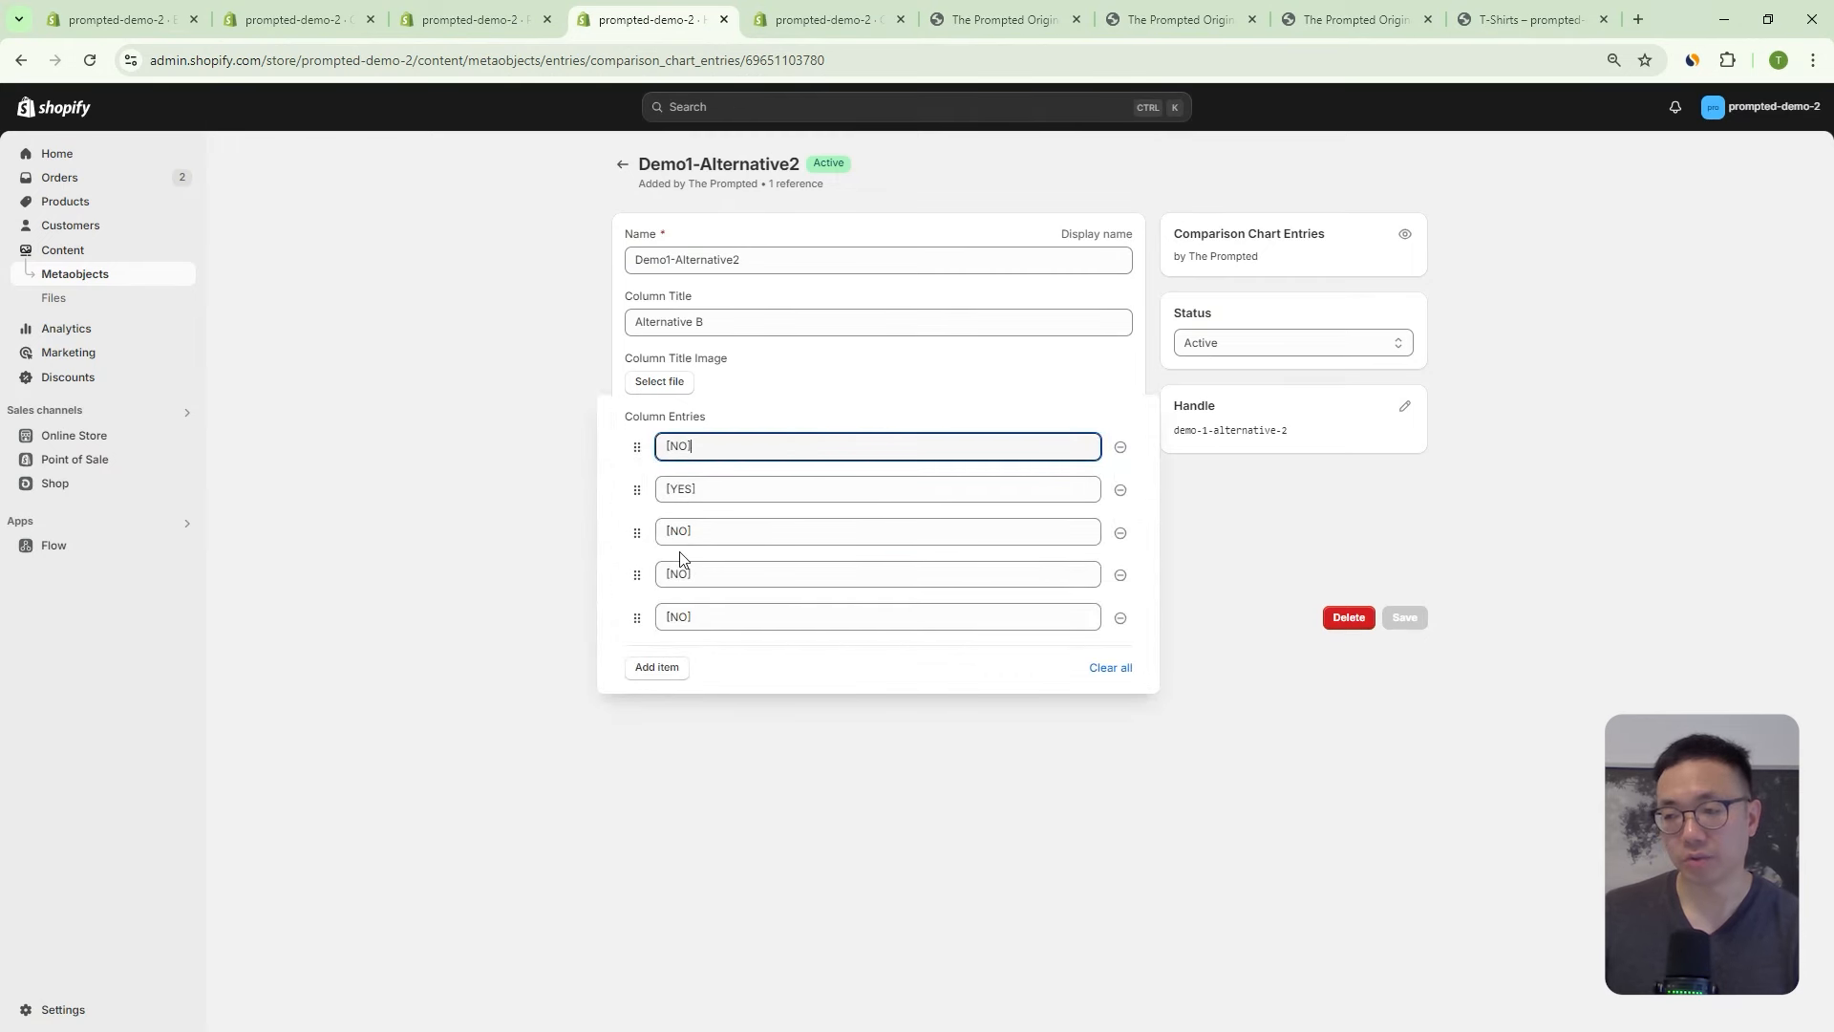
left_click(680, 671)
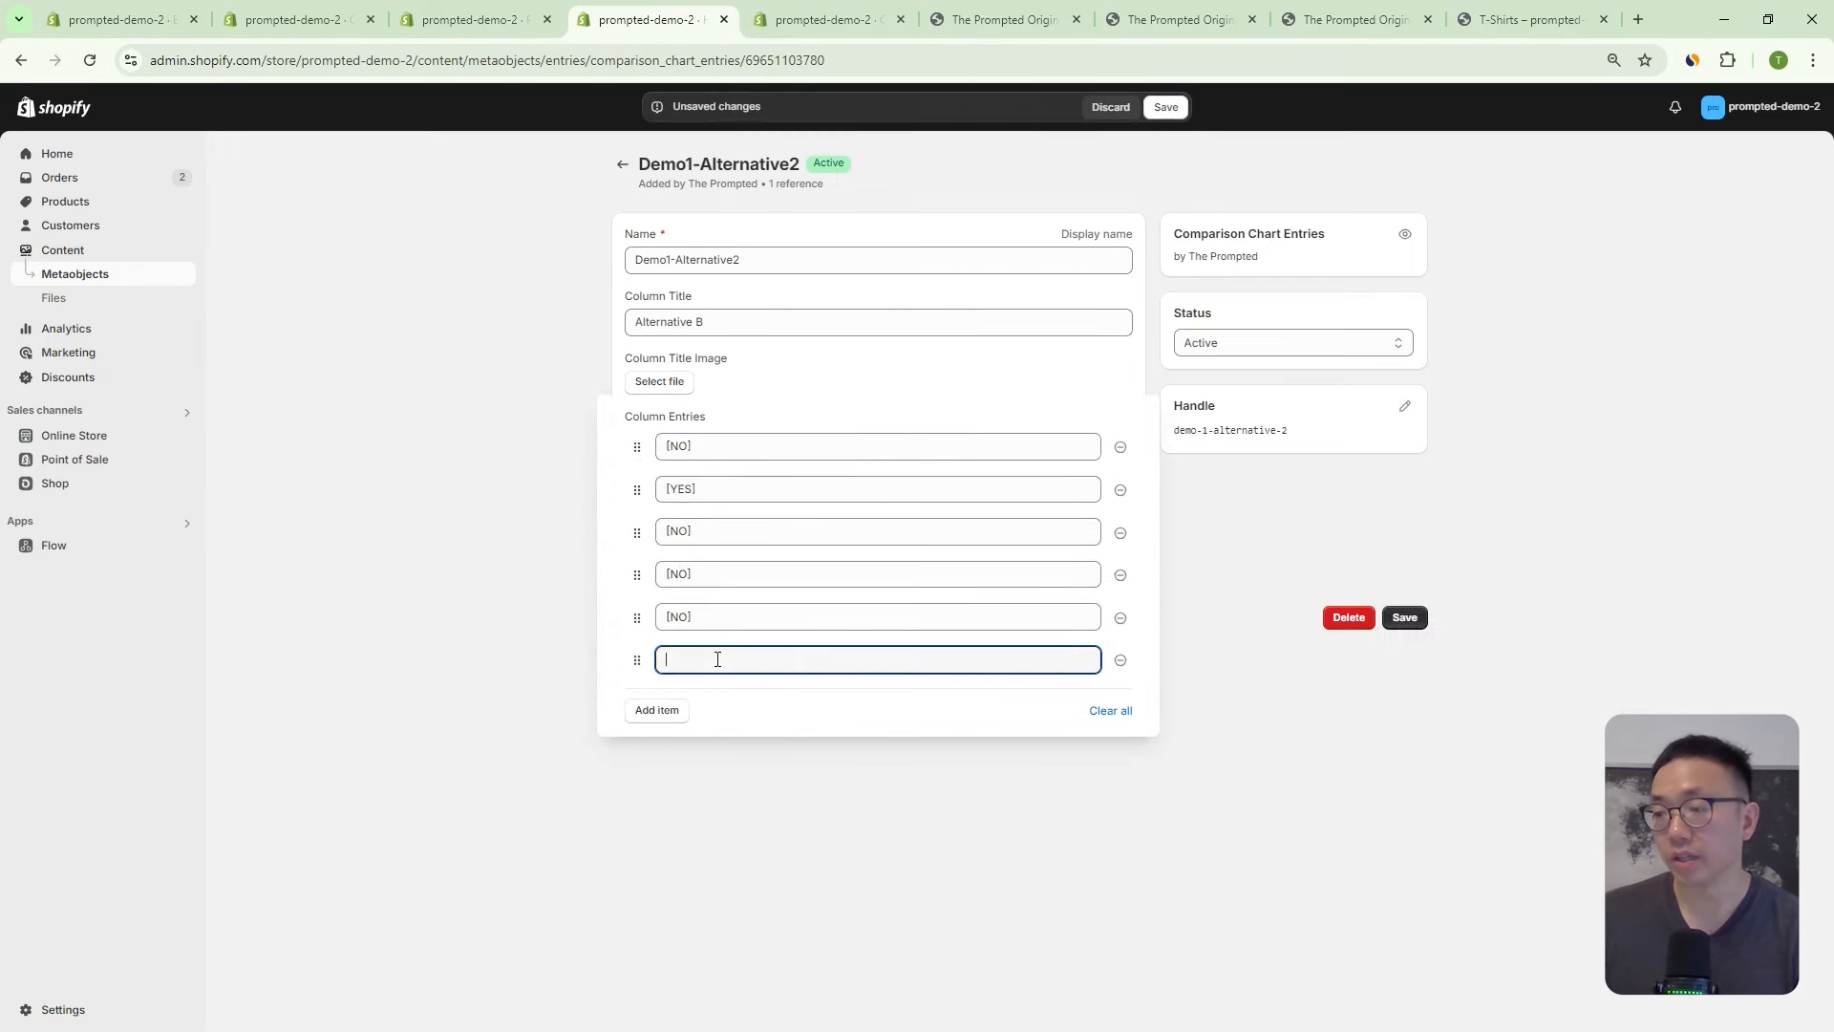
left_click(933, 746)
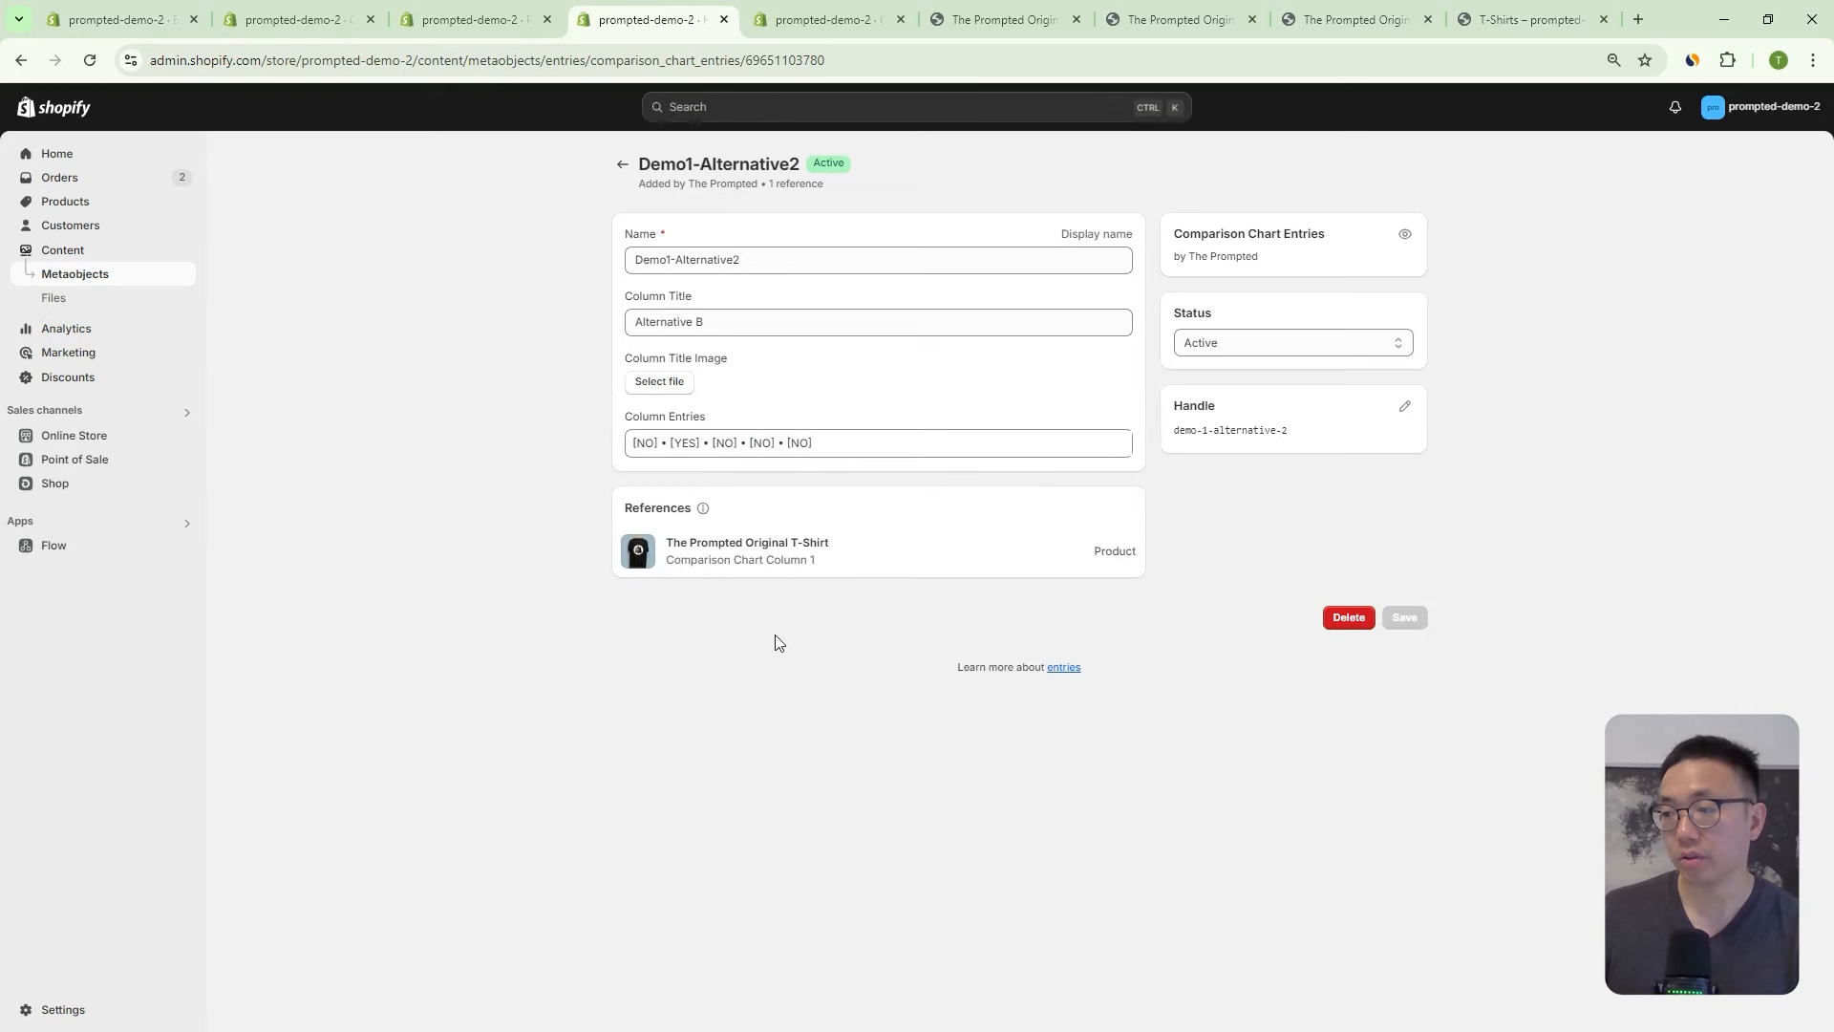
left_click(808, 453)
left_click(578, 595)
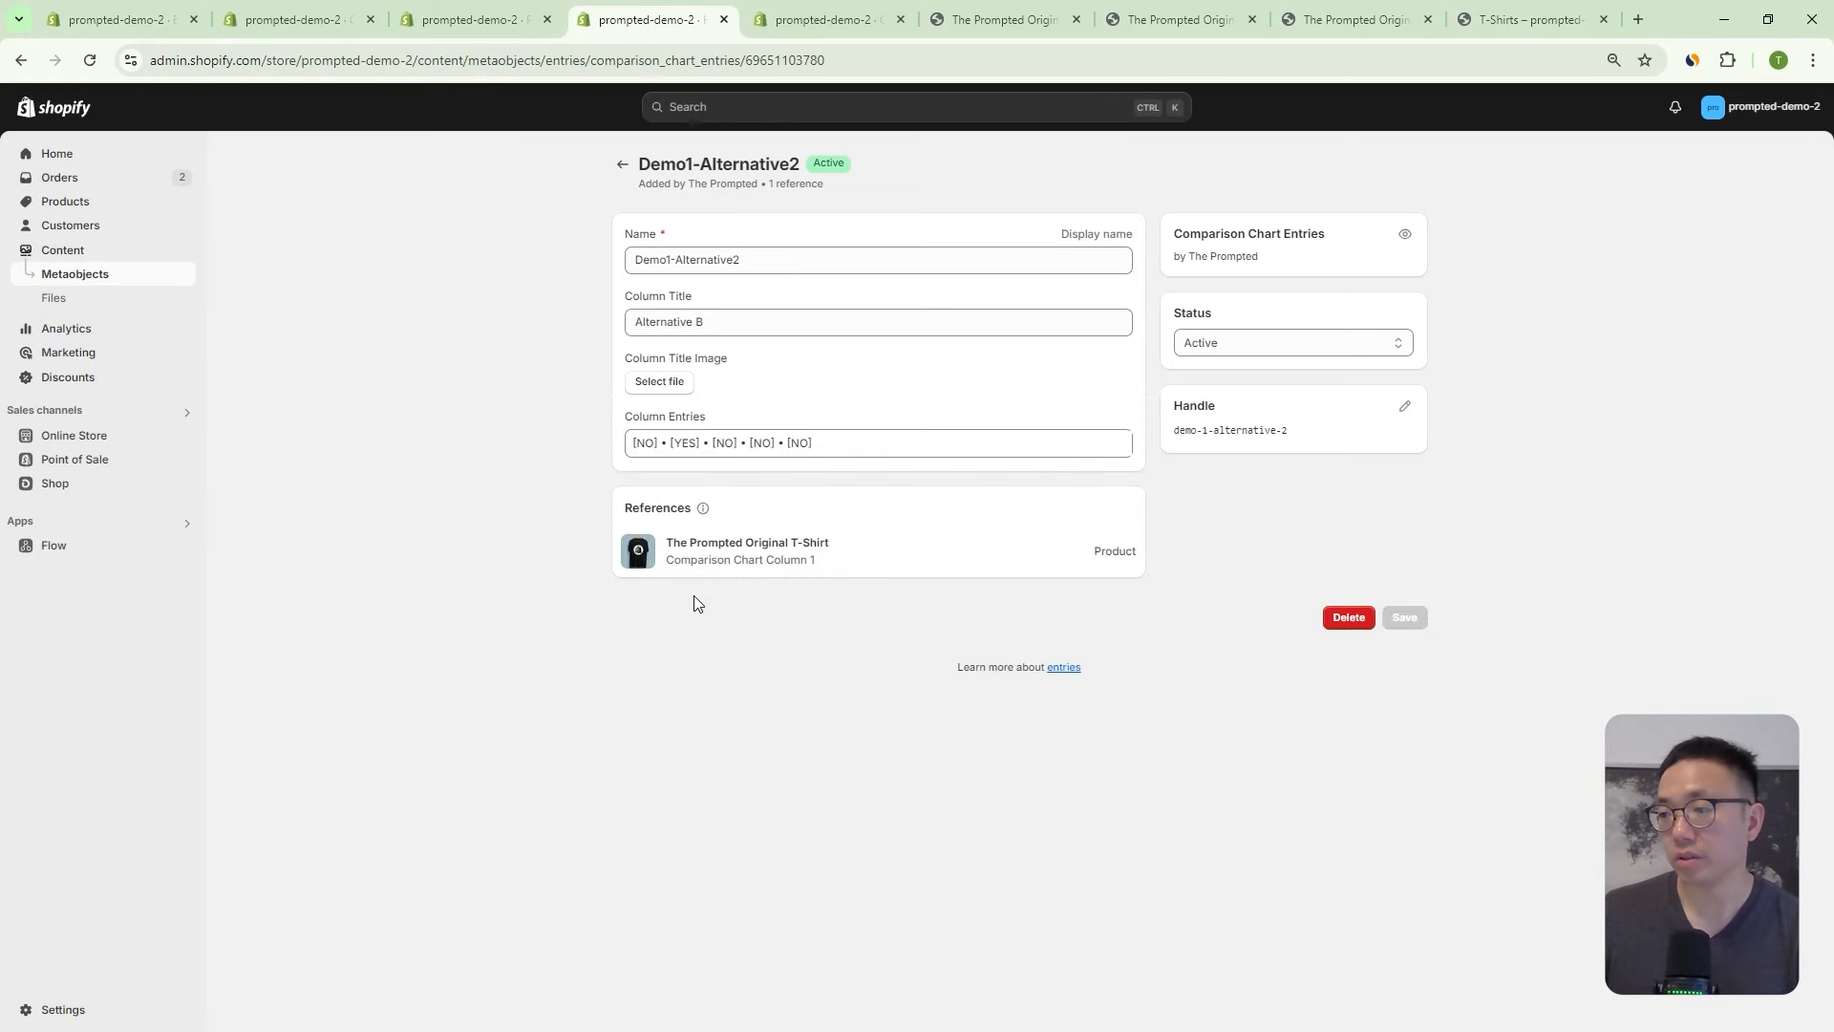
Set the fourth Column Entry of Demo1-Alternative2 to [SKIP] and save the metaobject entry.
left_click(802, 445)
left_click(729, 576)
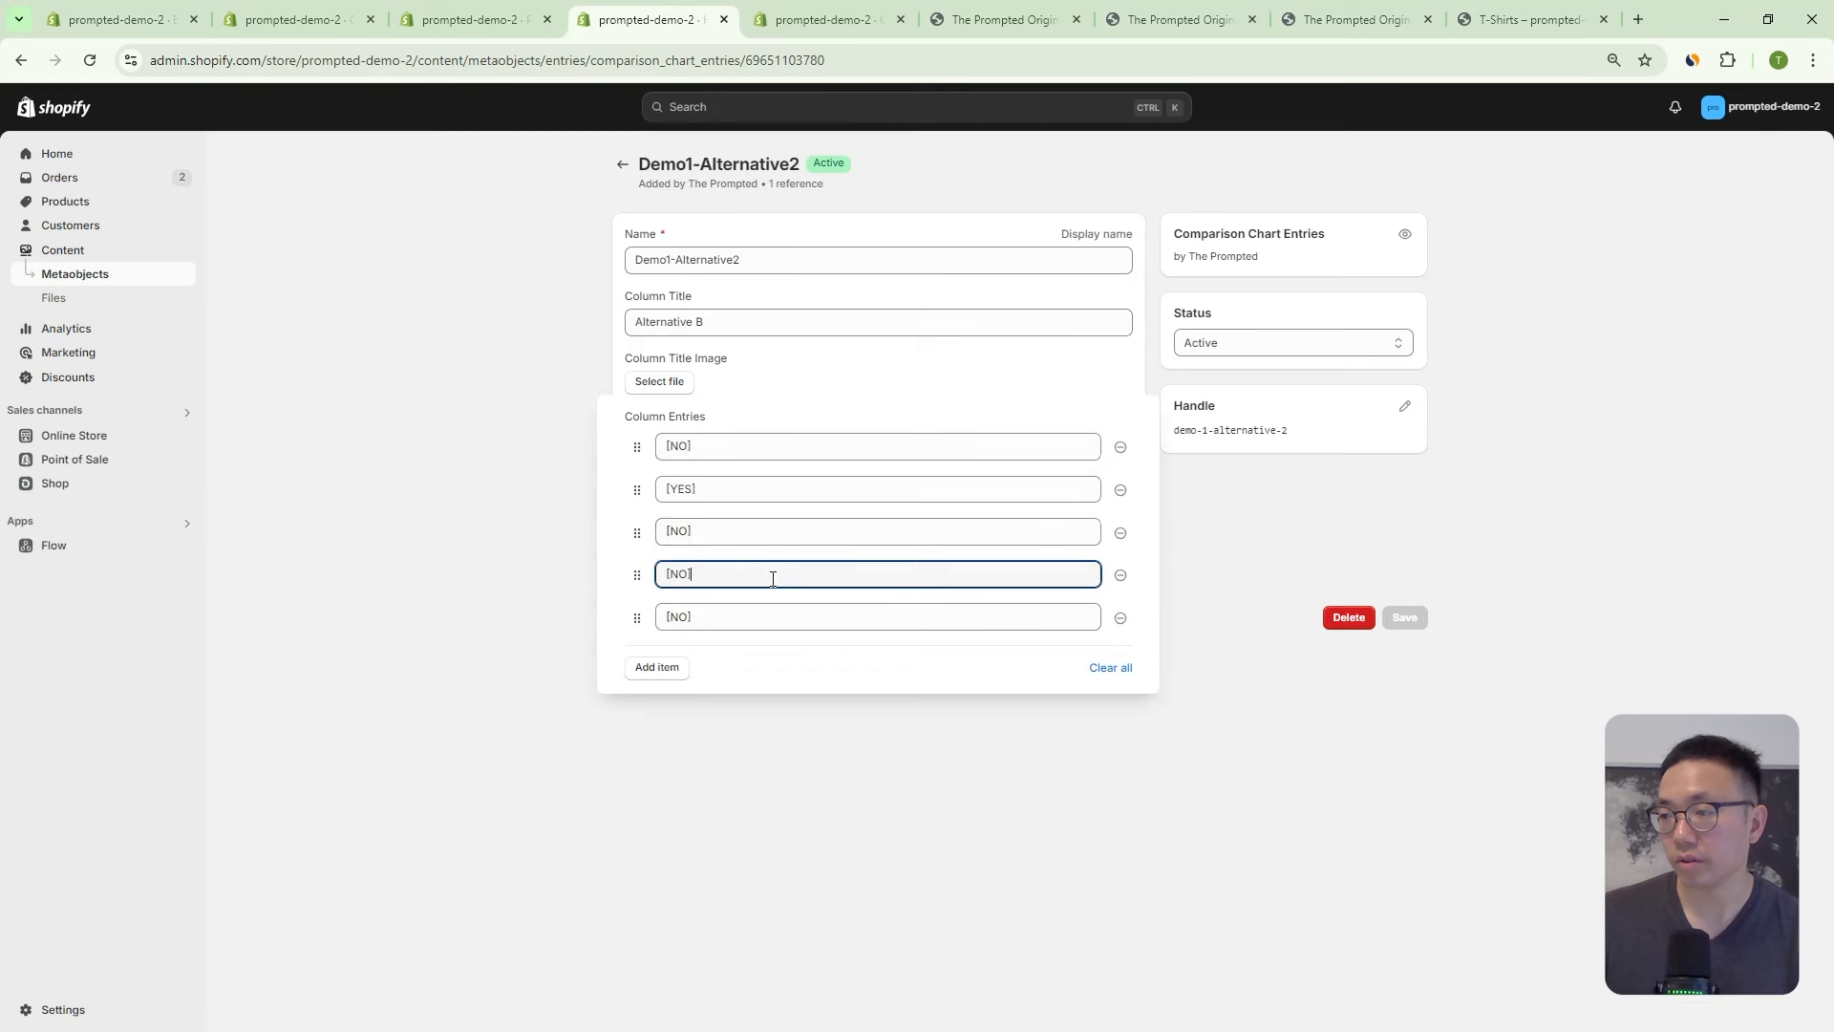
key("BackSpace")
key("BackSpace")
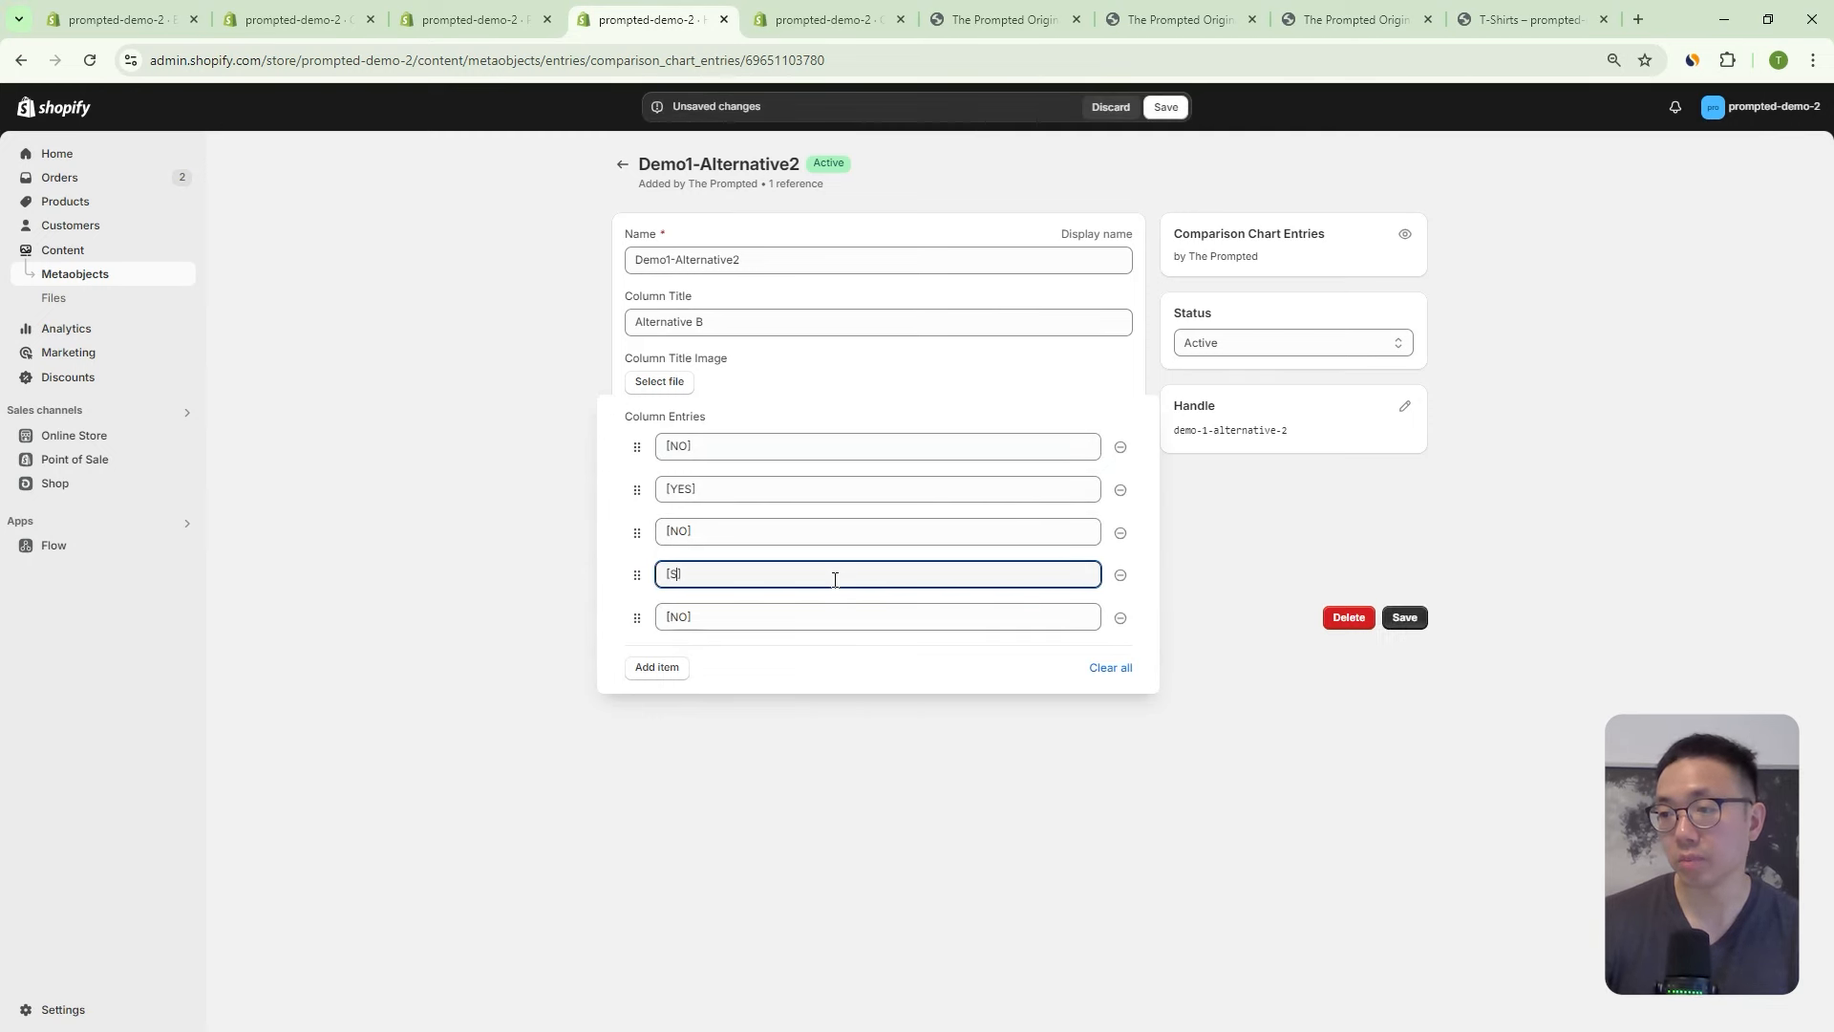
type("SKIP")
left_click(1412, 619)
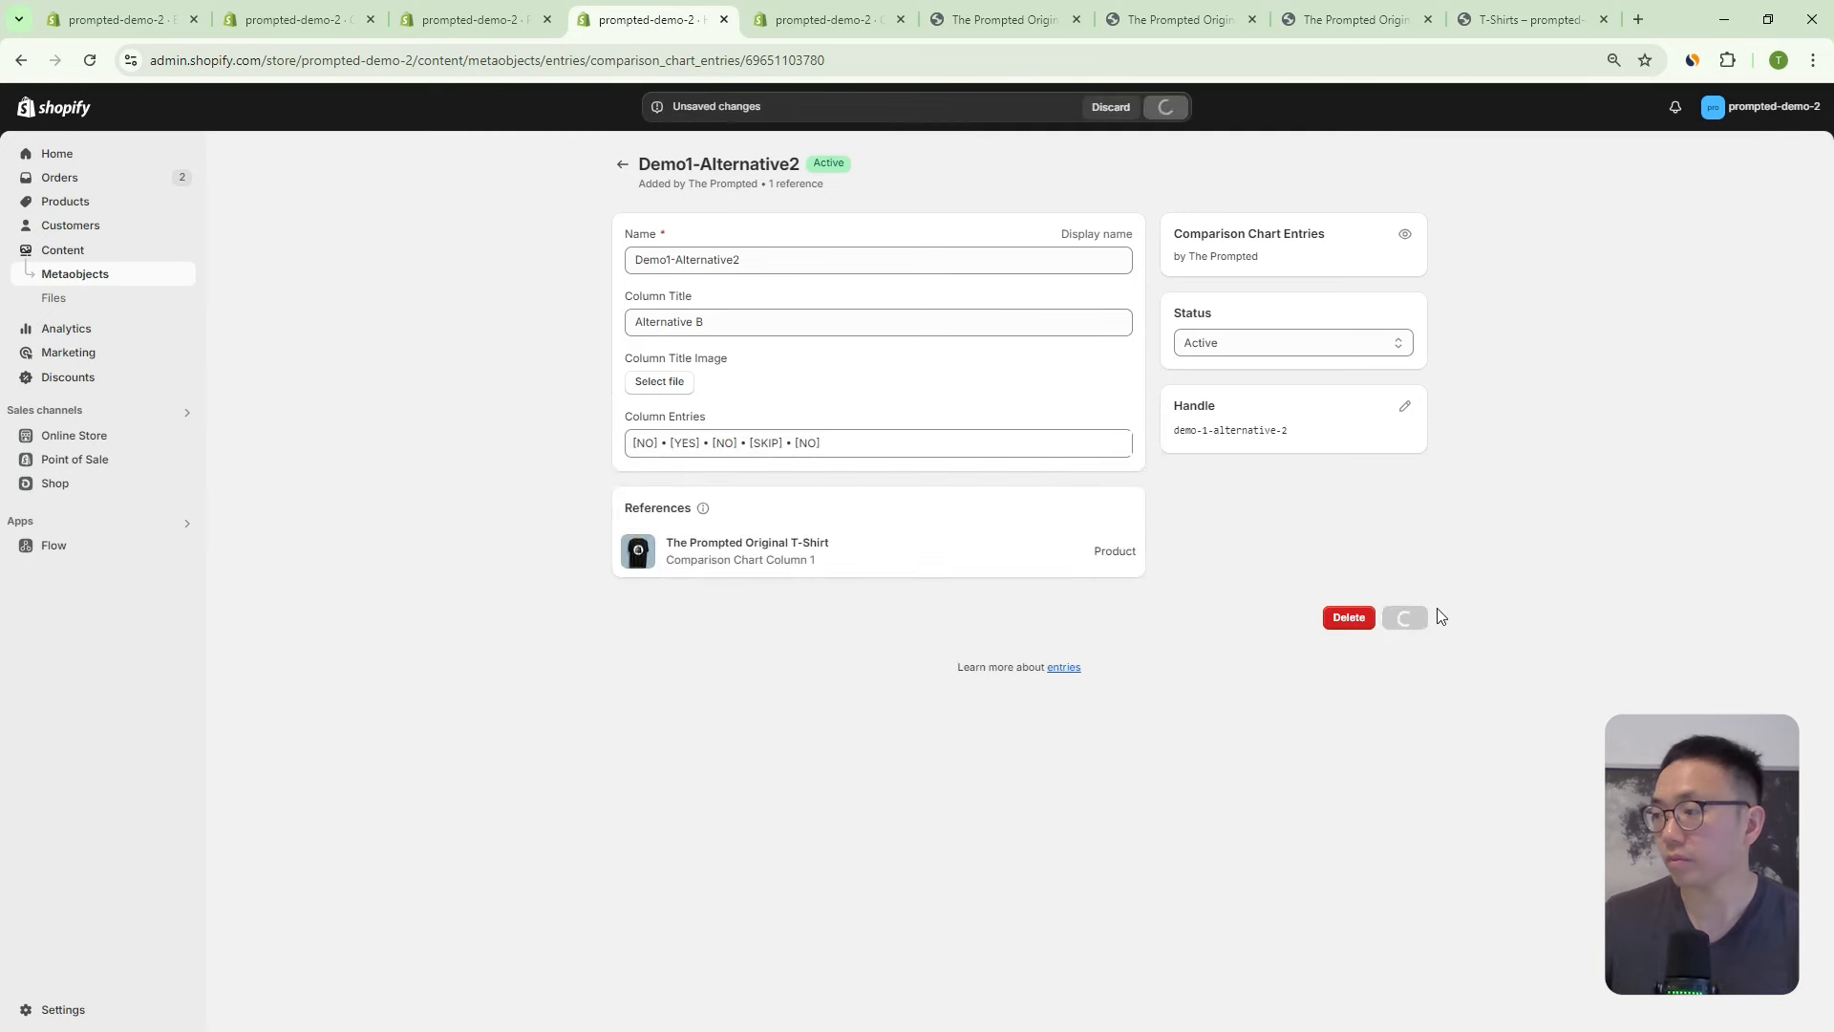
Return to the theme editor, save the comparison chart changes and reload the page.
left_click(872, 15)
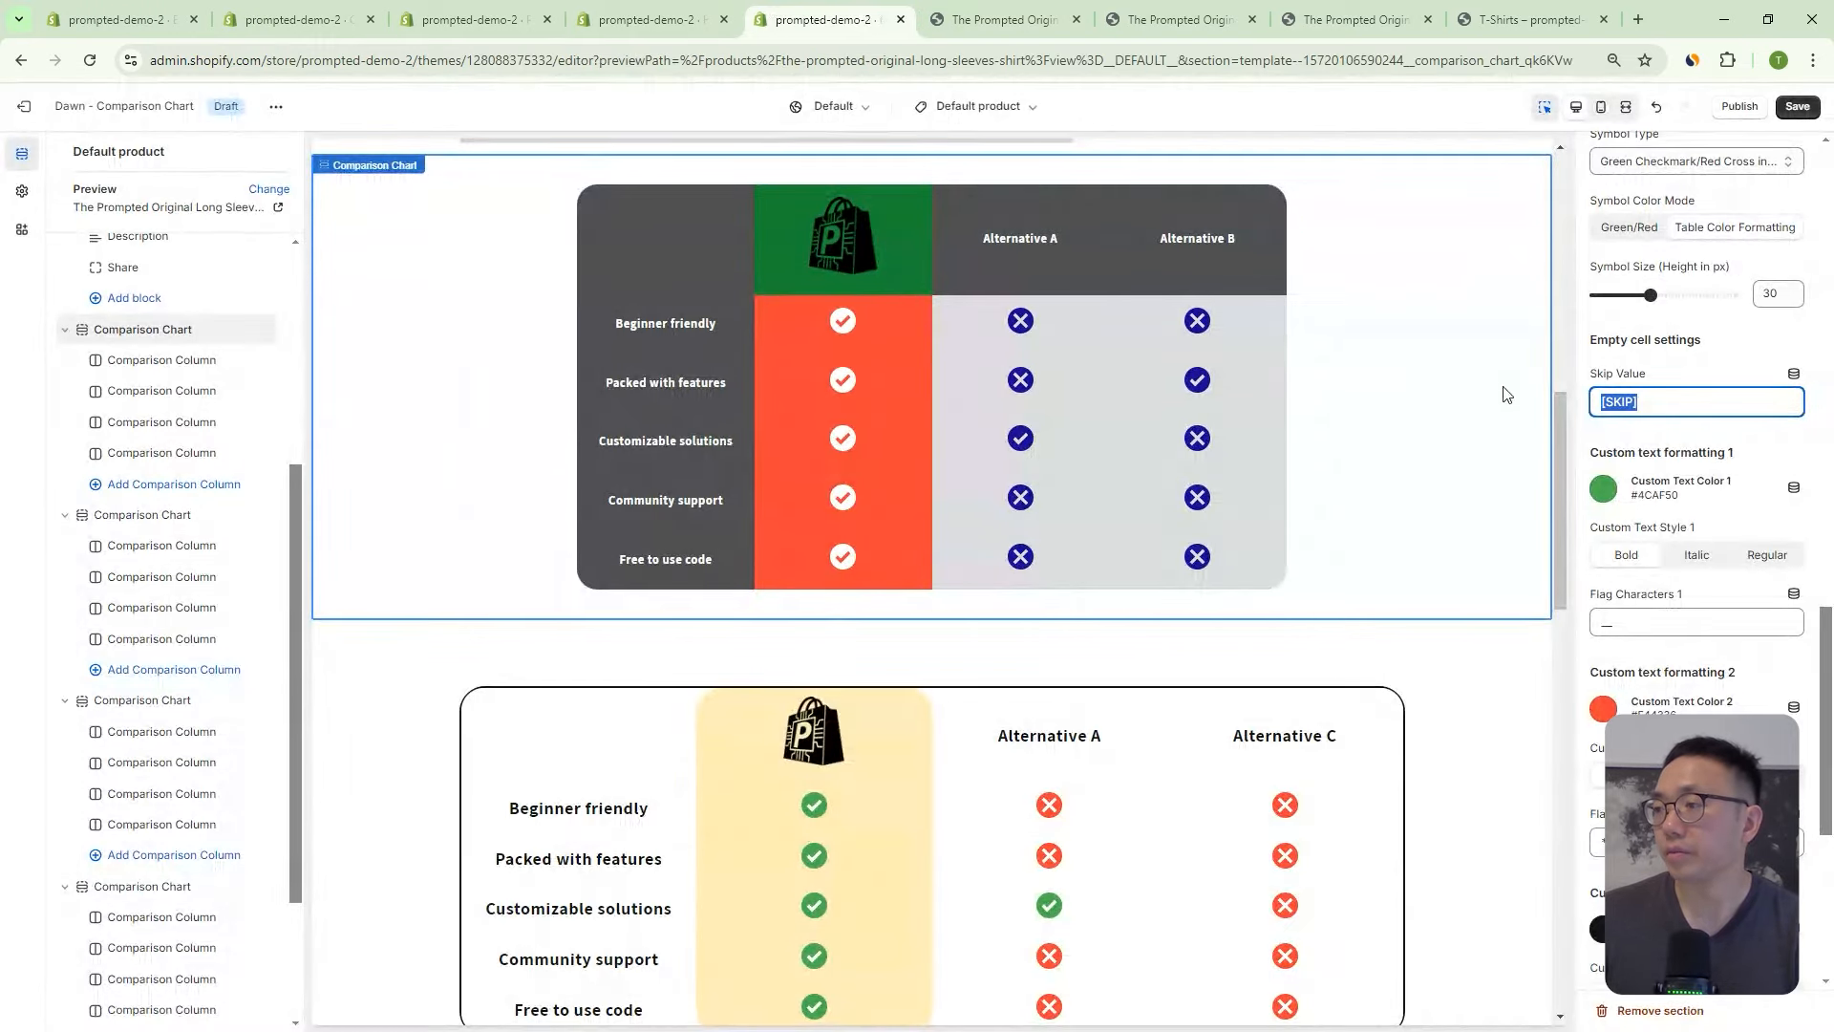
left_click(1806, 114)
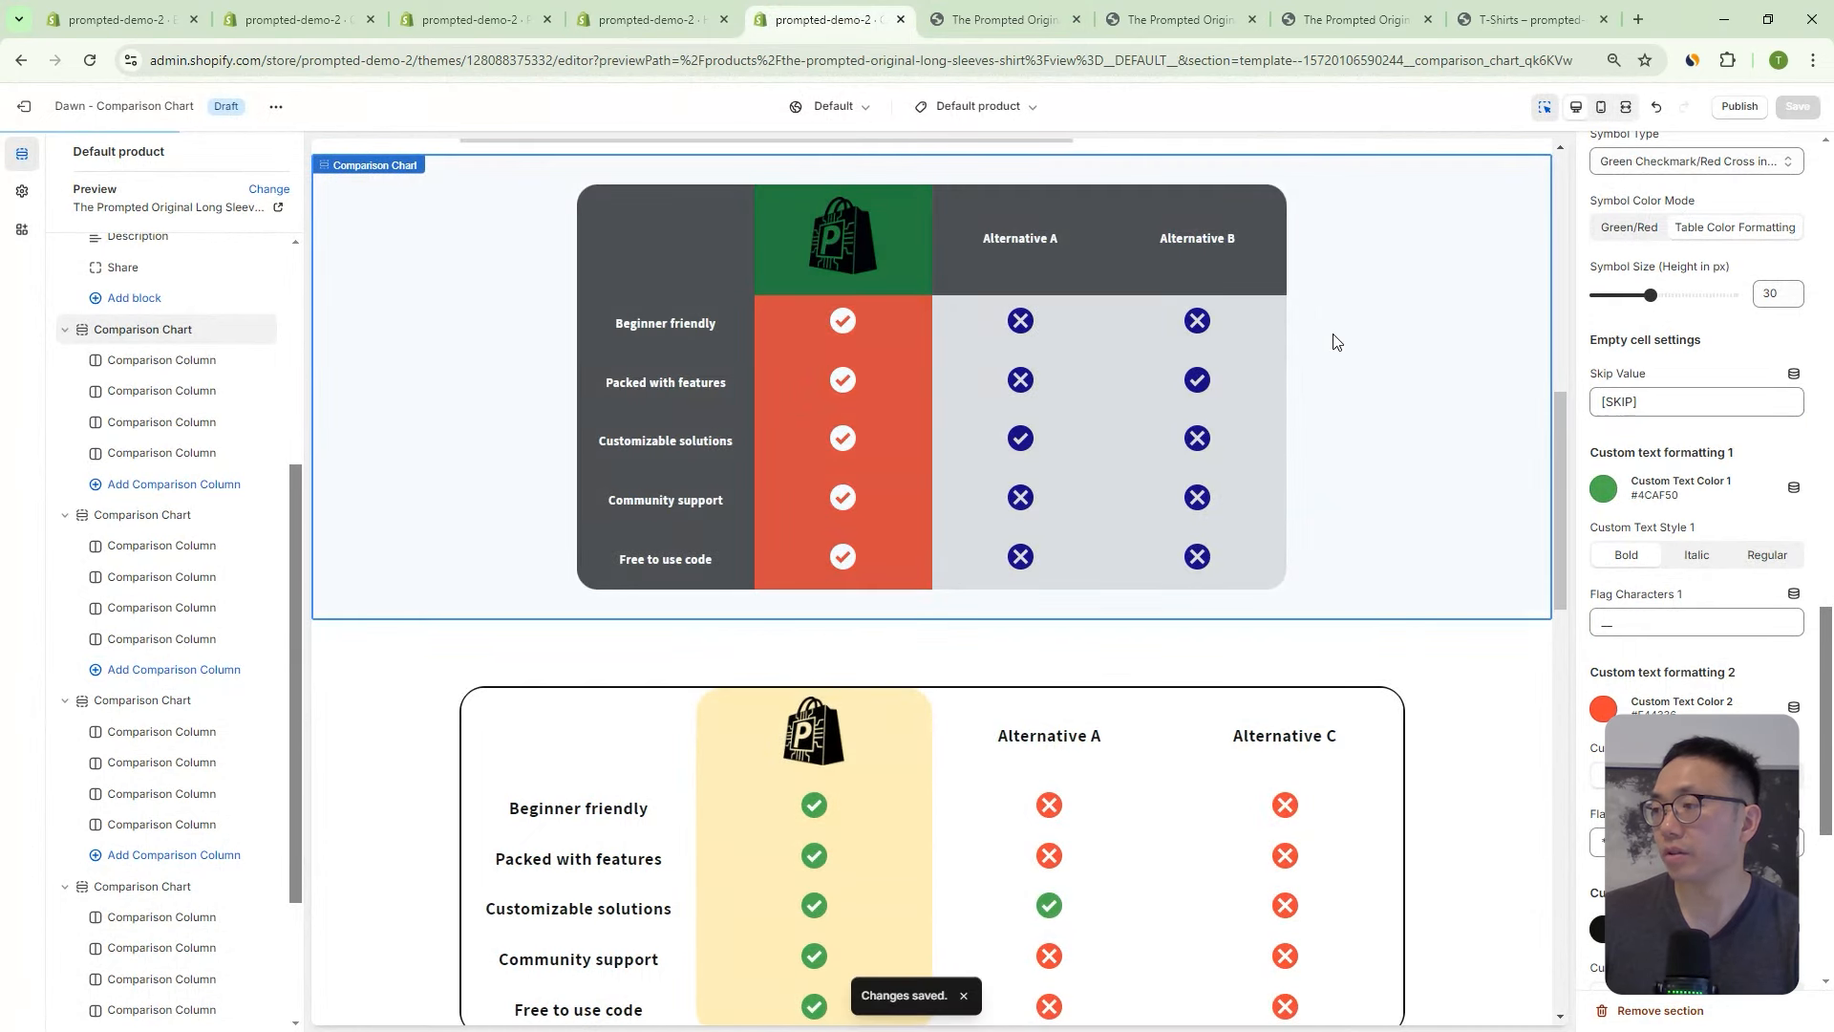
left_click(90, 61)
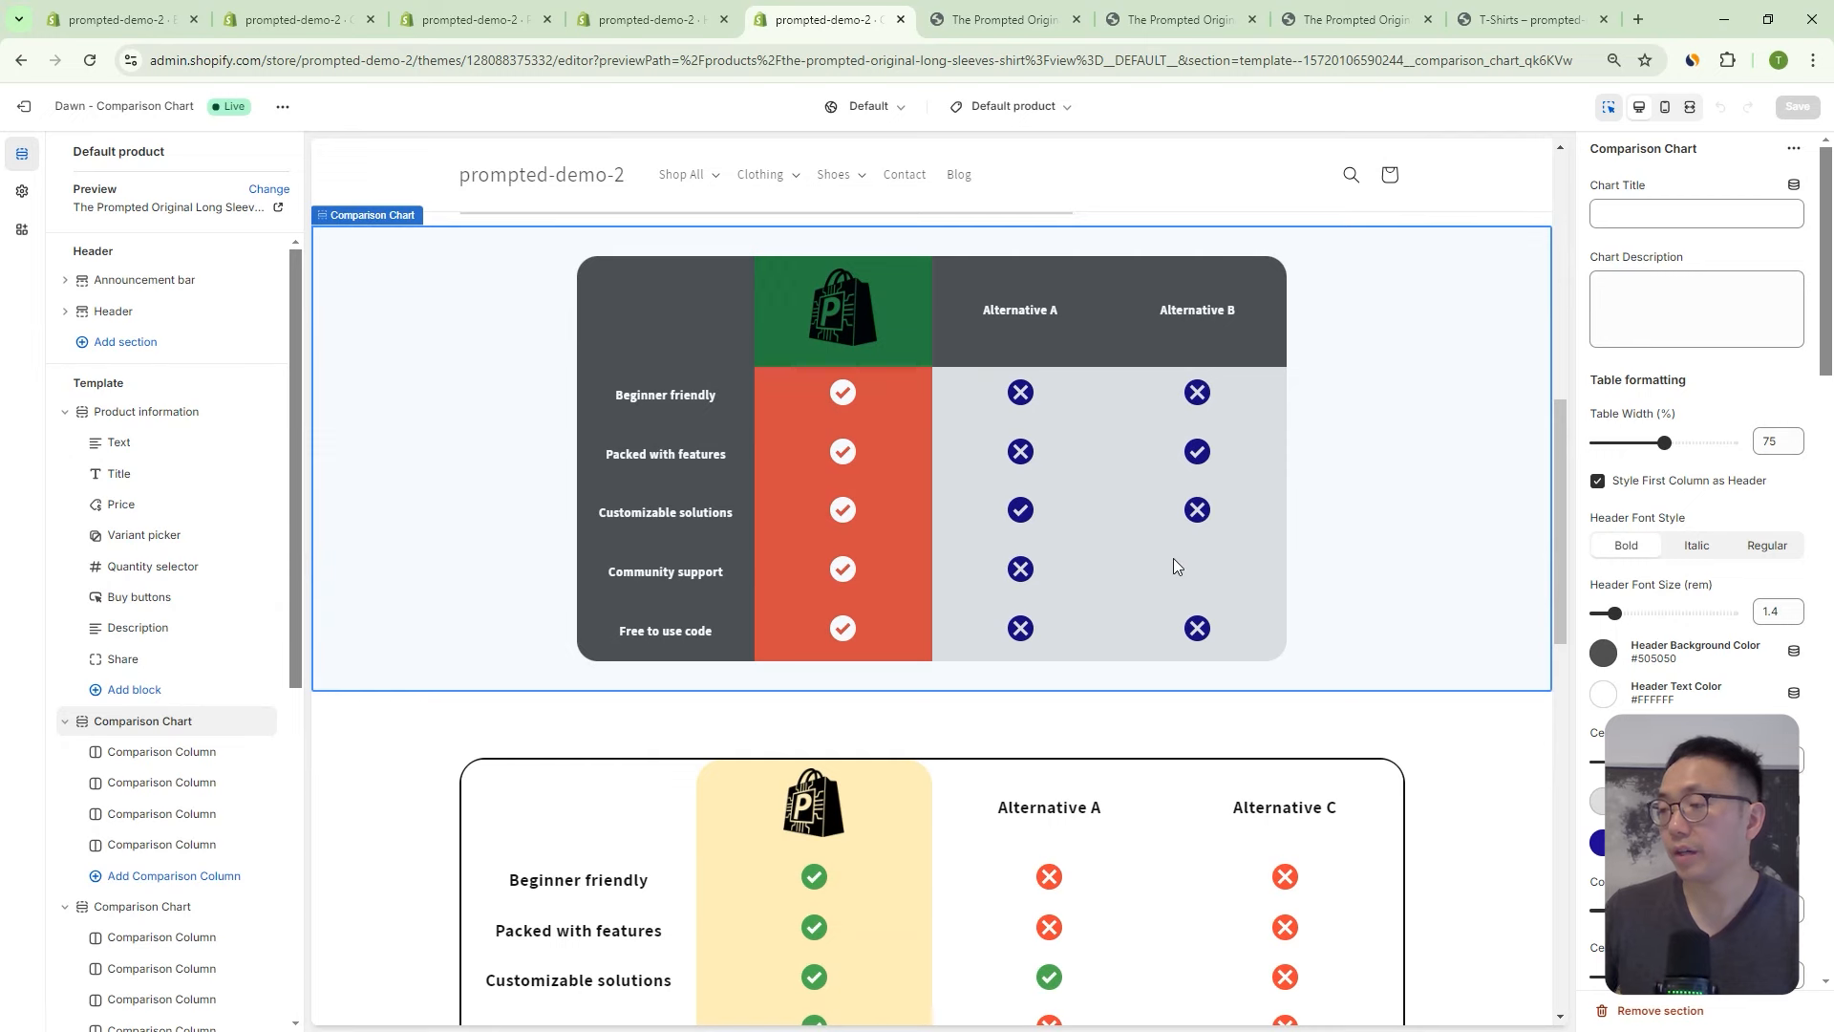
Test the chart's Skip Value by changing it to [SKIP]a and restoring it to [SKIP].
scroll(1678, 485, "down", 8)
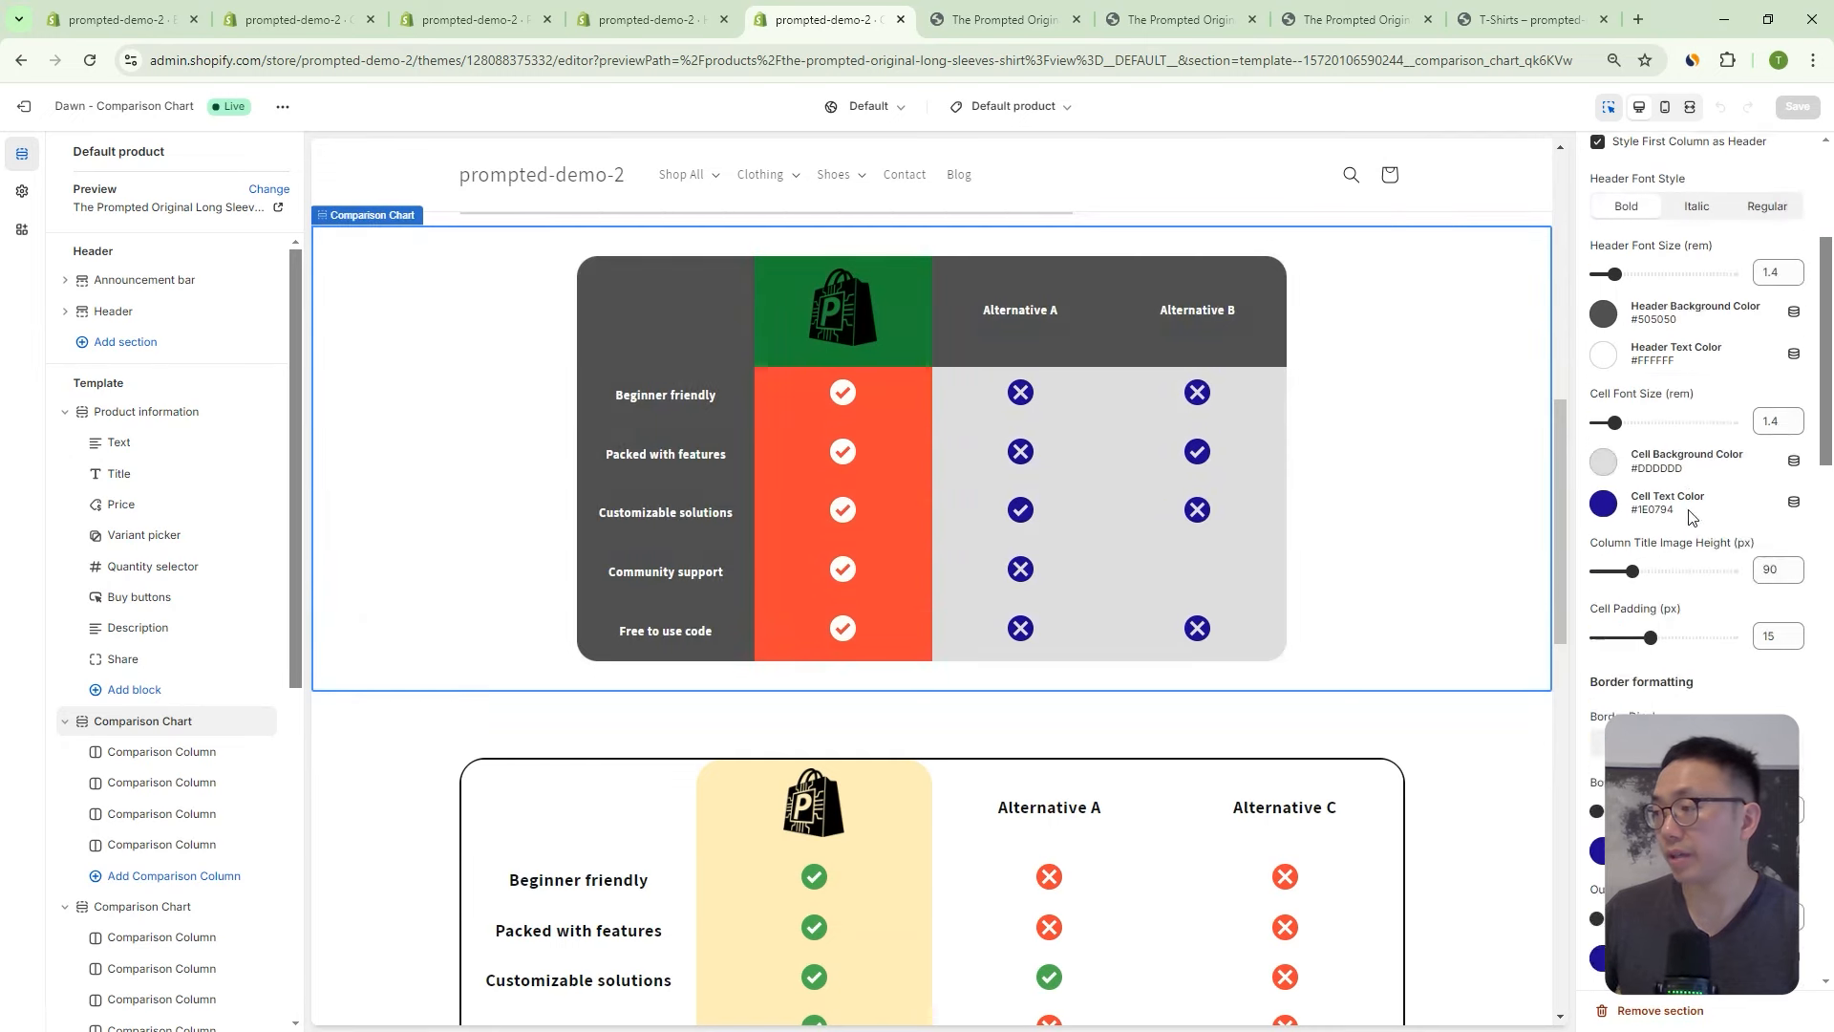
scroll(1681, 601, "down", 10)
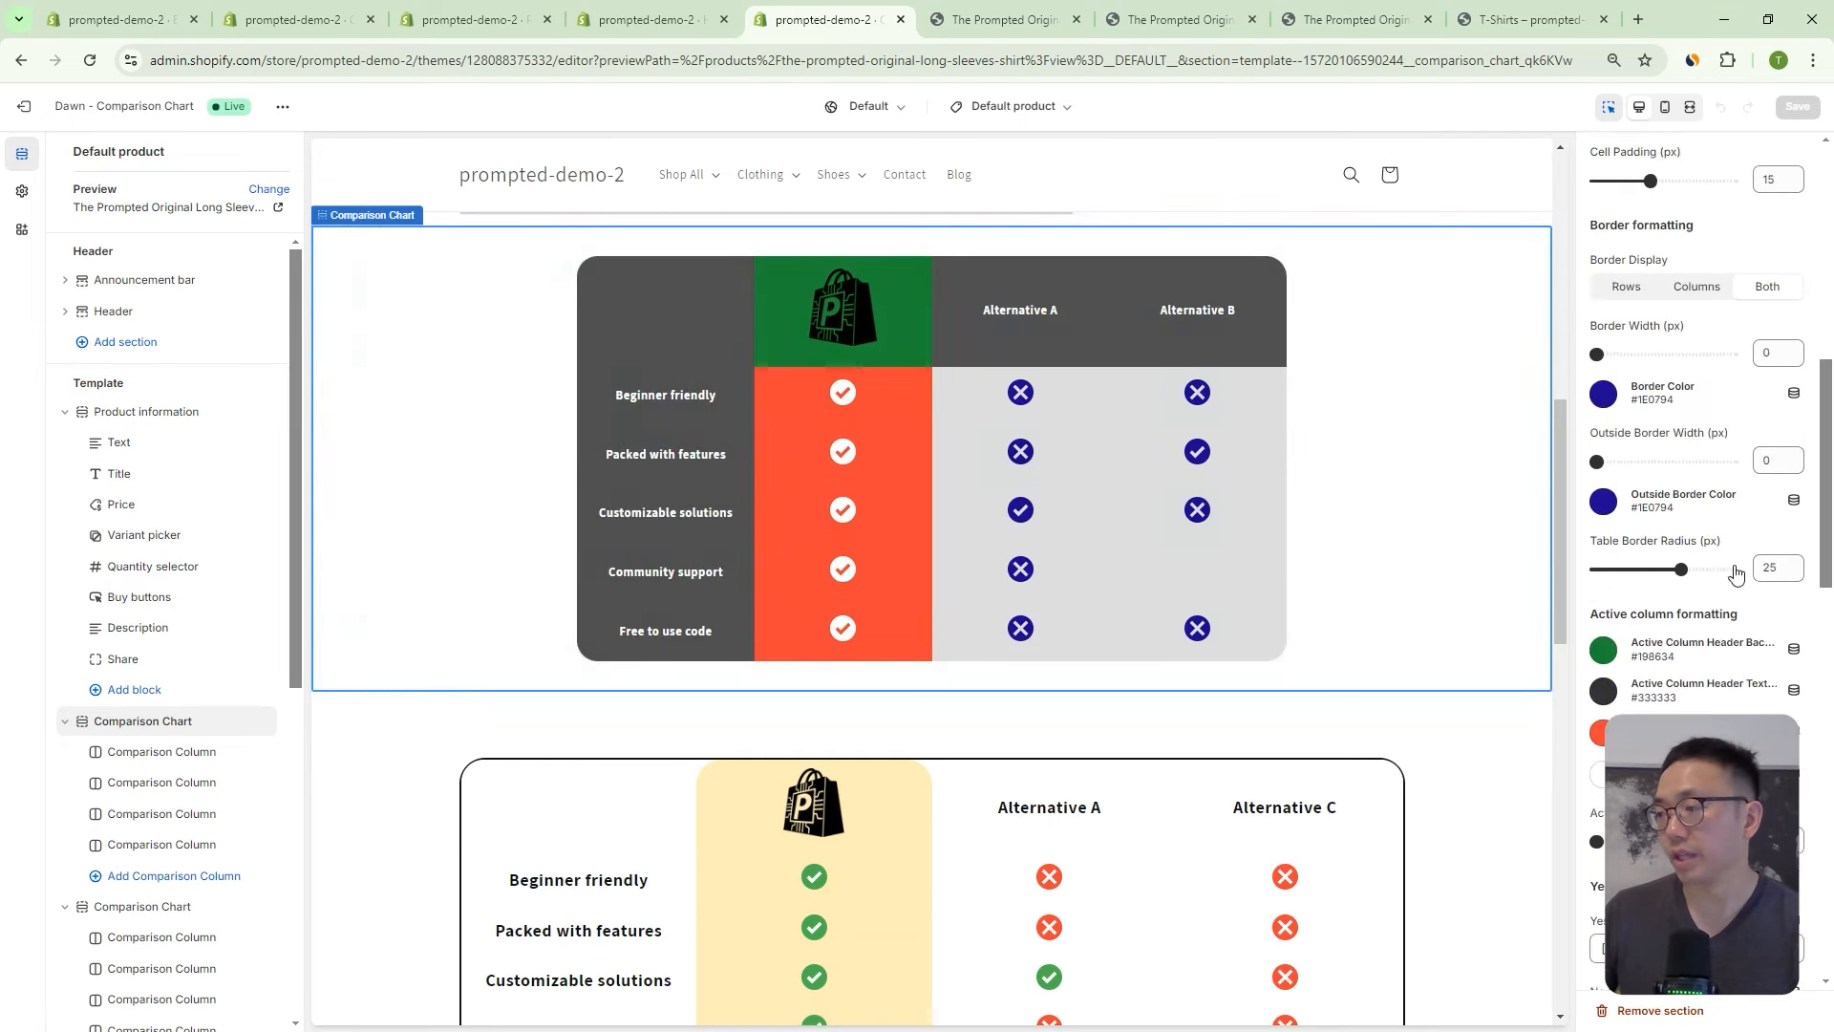
scroll(1716, 587, "down", 1)
left_click(1643, 596)
type("a")
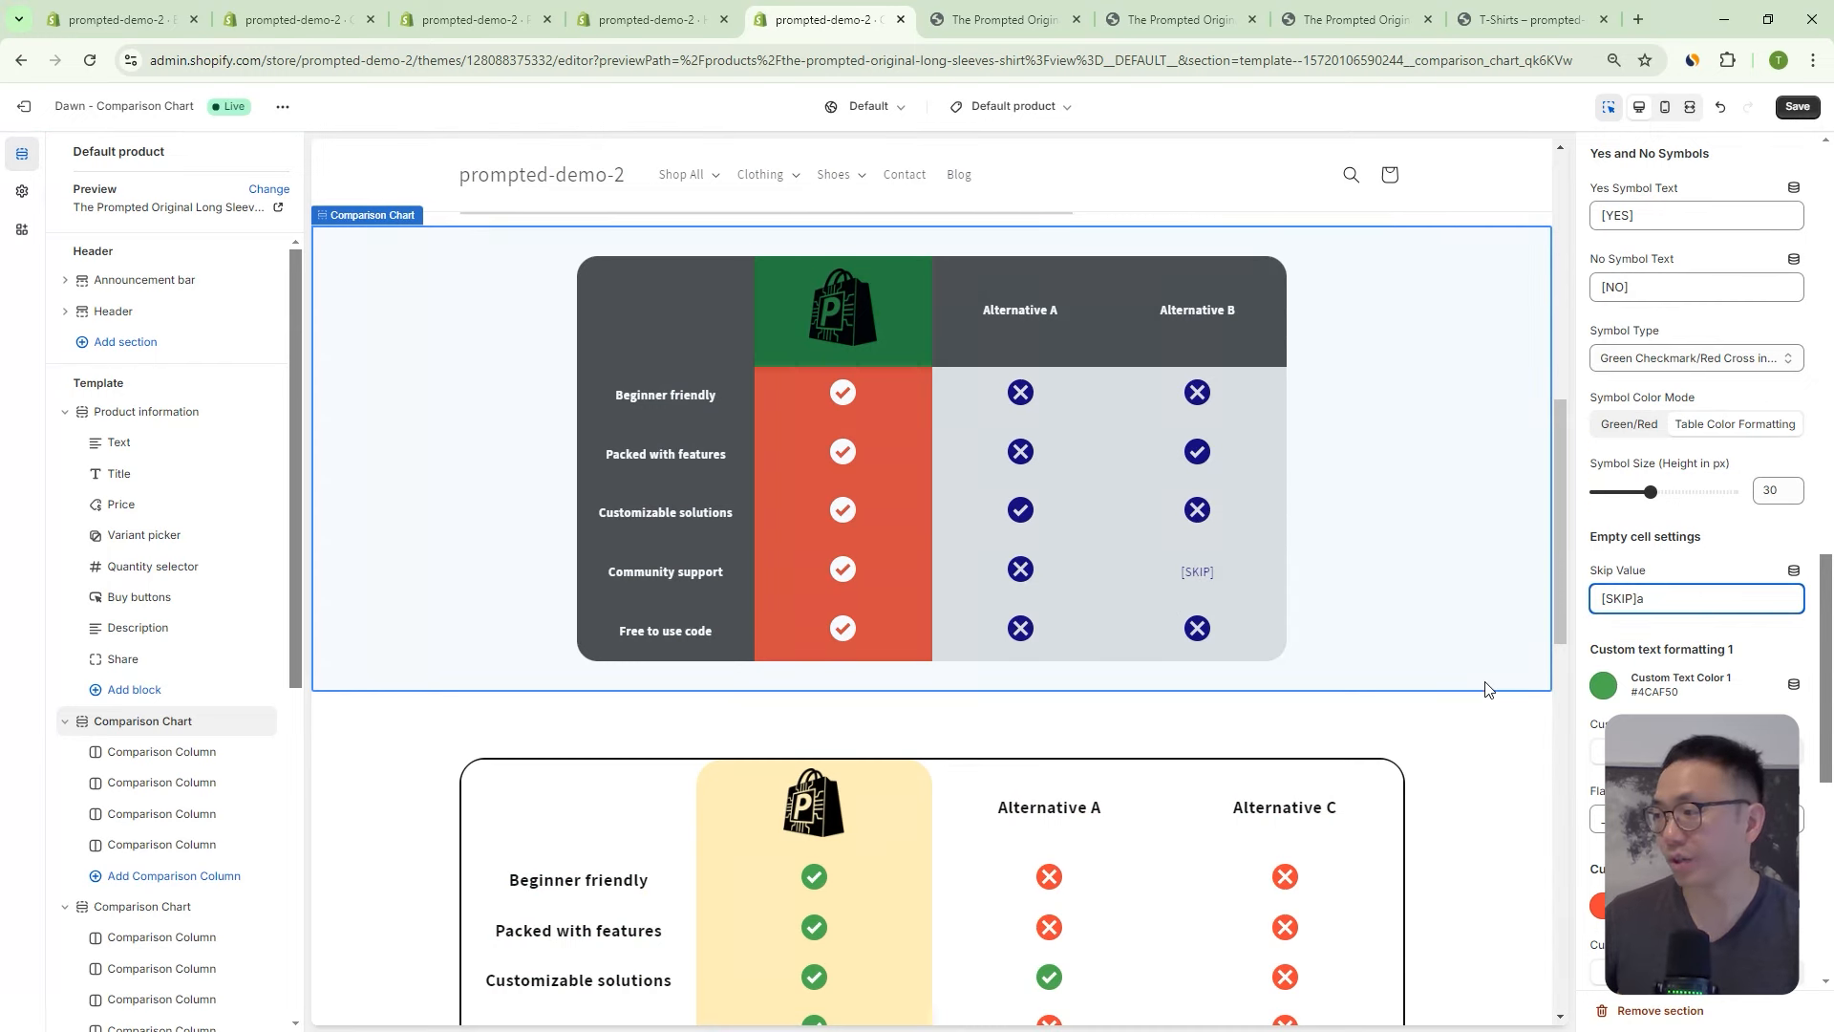
key("BackSpace")
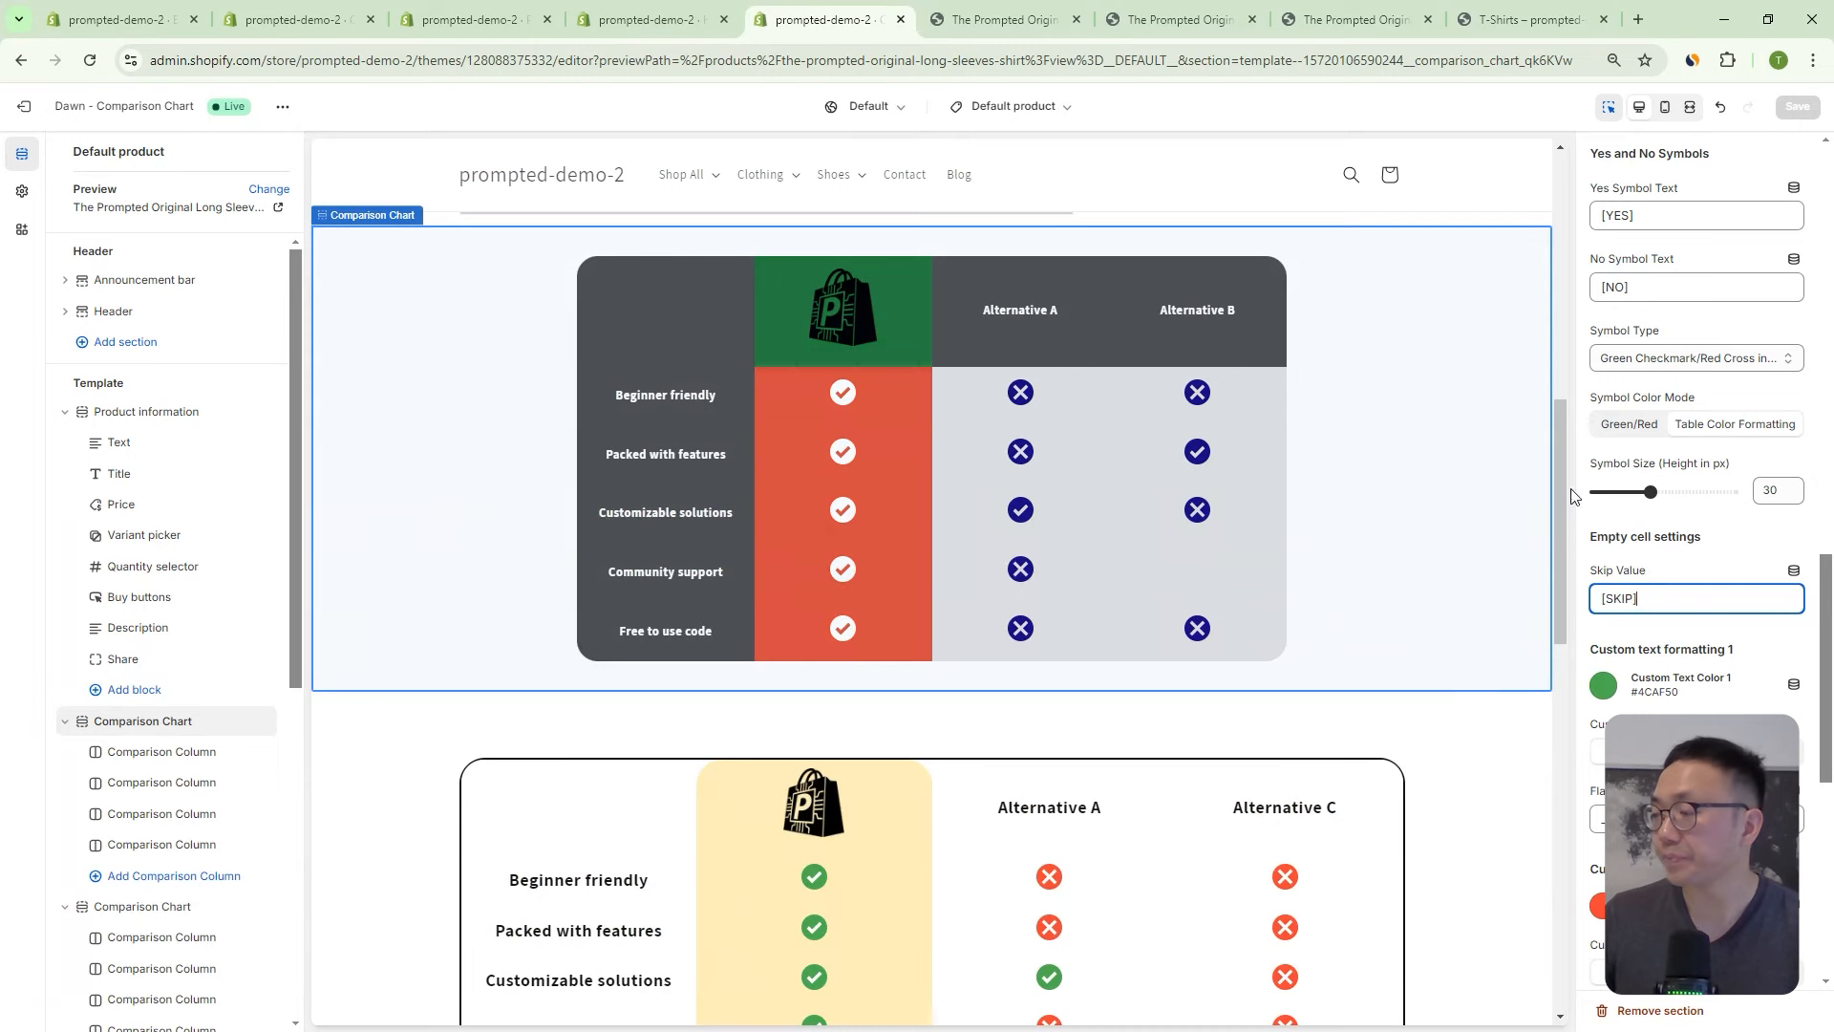
Examine the custom text formatting settings and the colored text cells in the comparison chart with the blue header.
scroll(1704, 485, "down", 3)
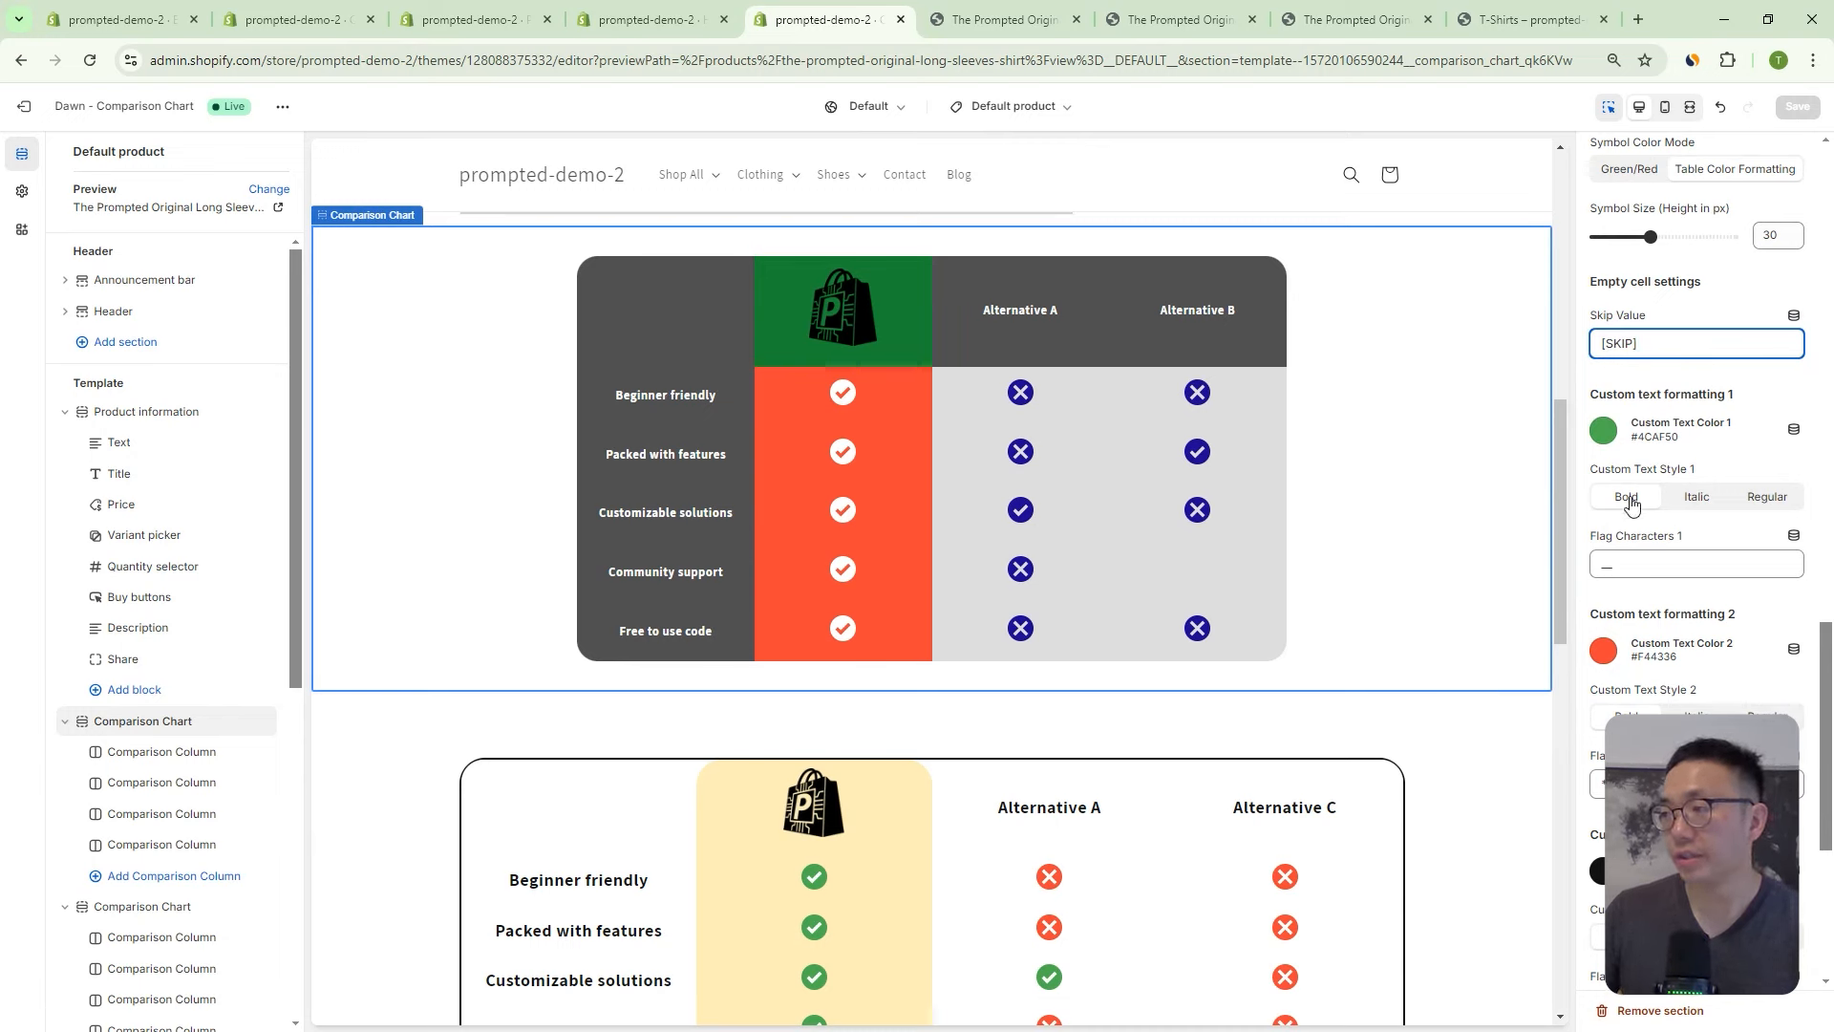
left_click(1825, 648)
left_click_drag(1824, 649, 1818, 655)
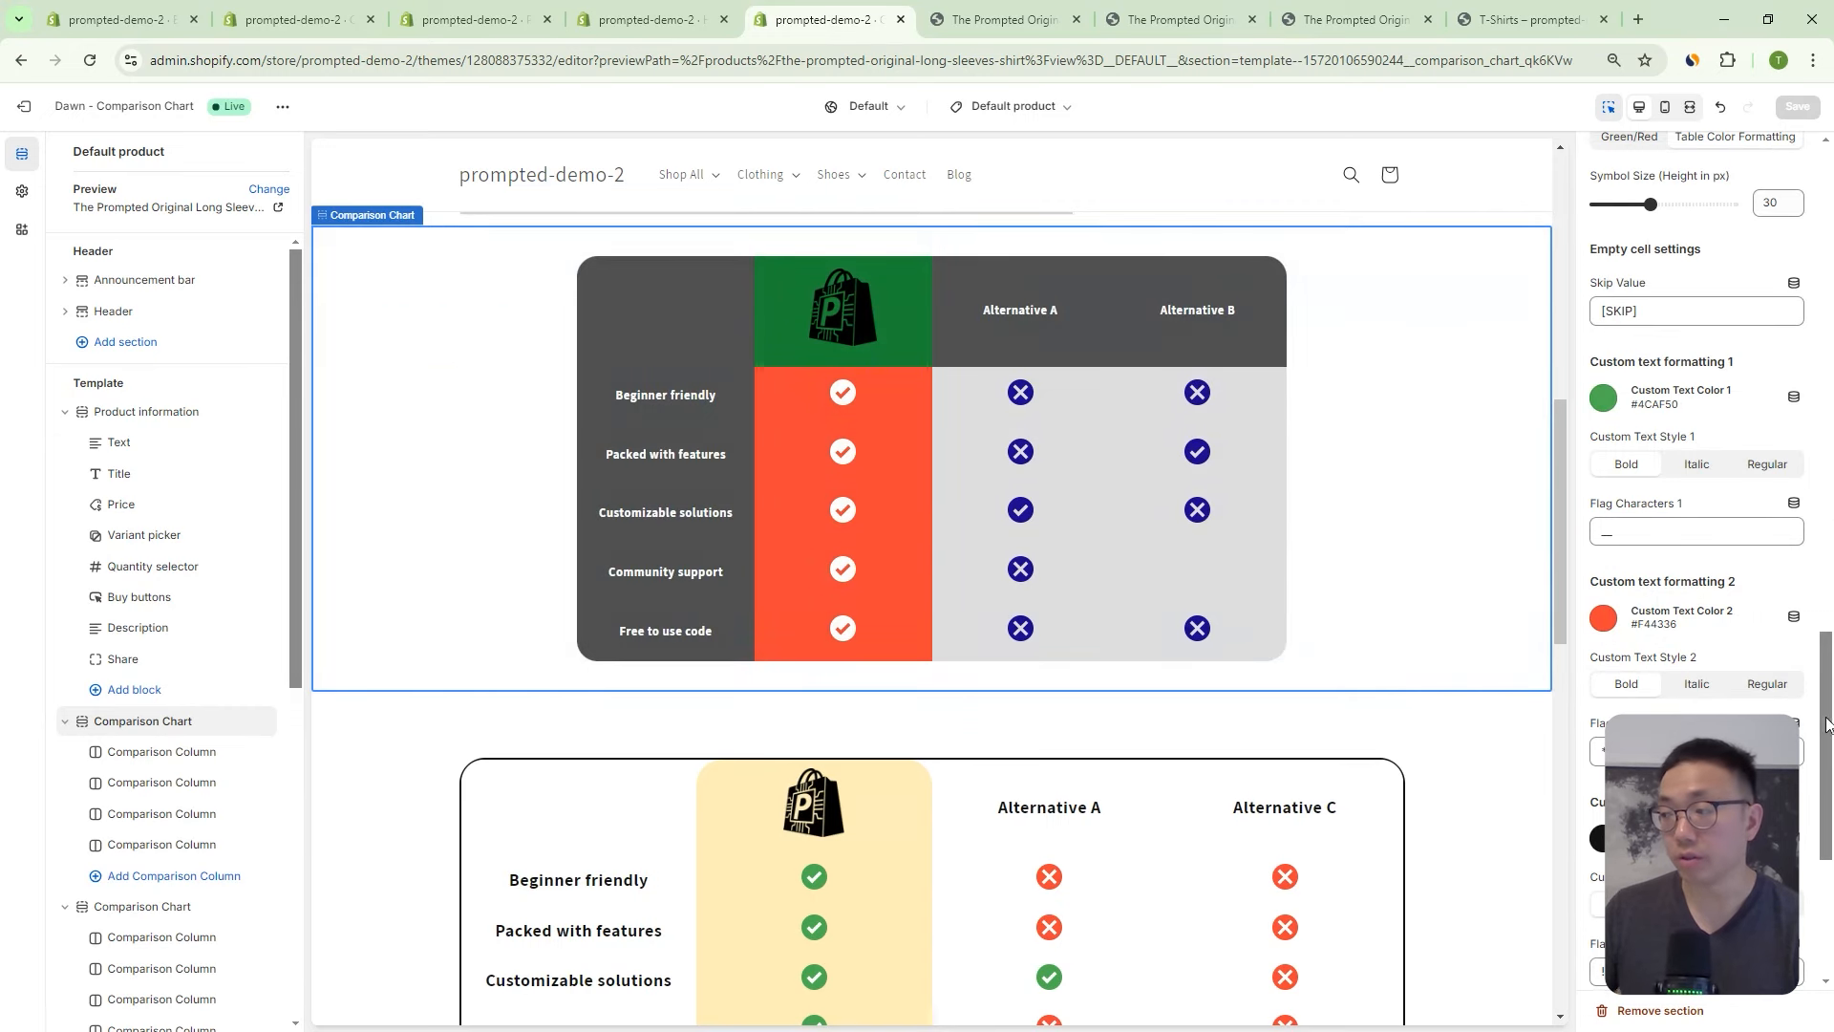
scroll(1826, 723, "up", 10)
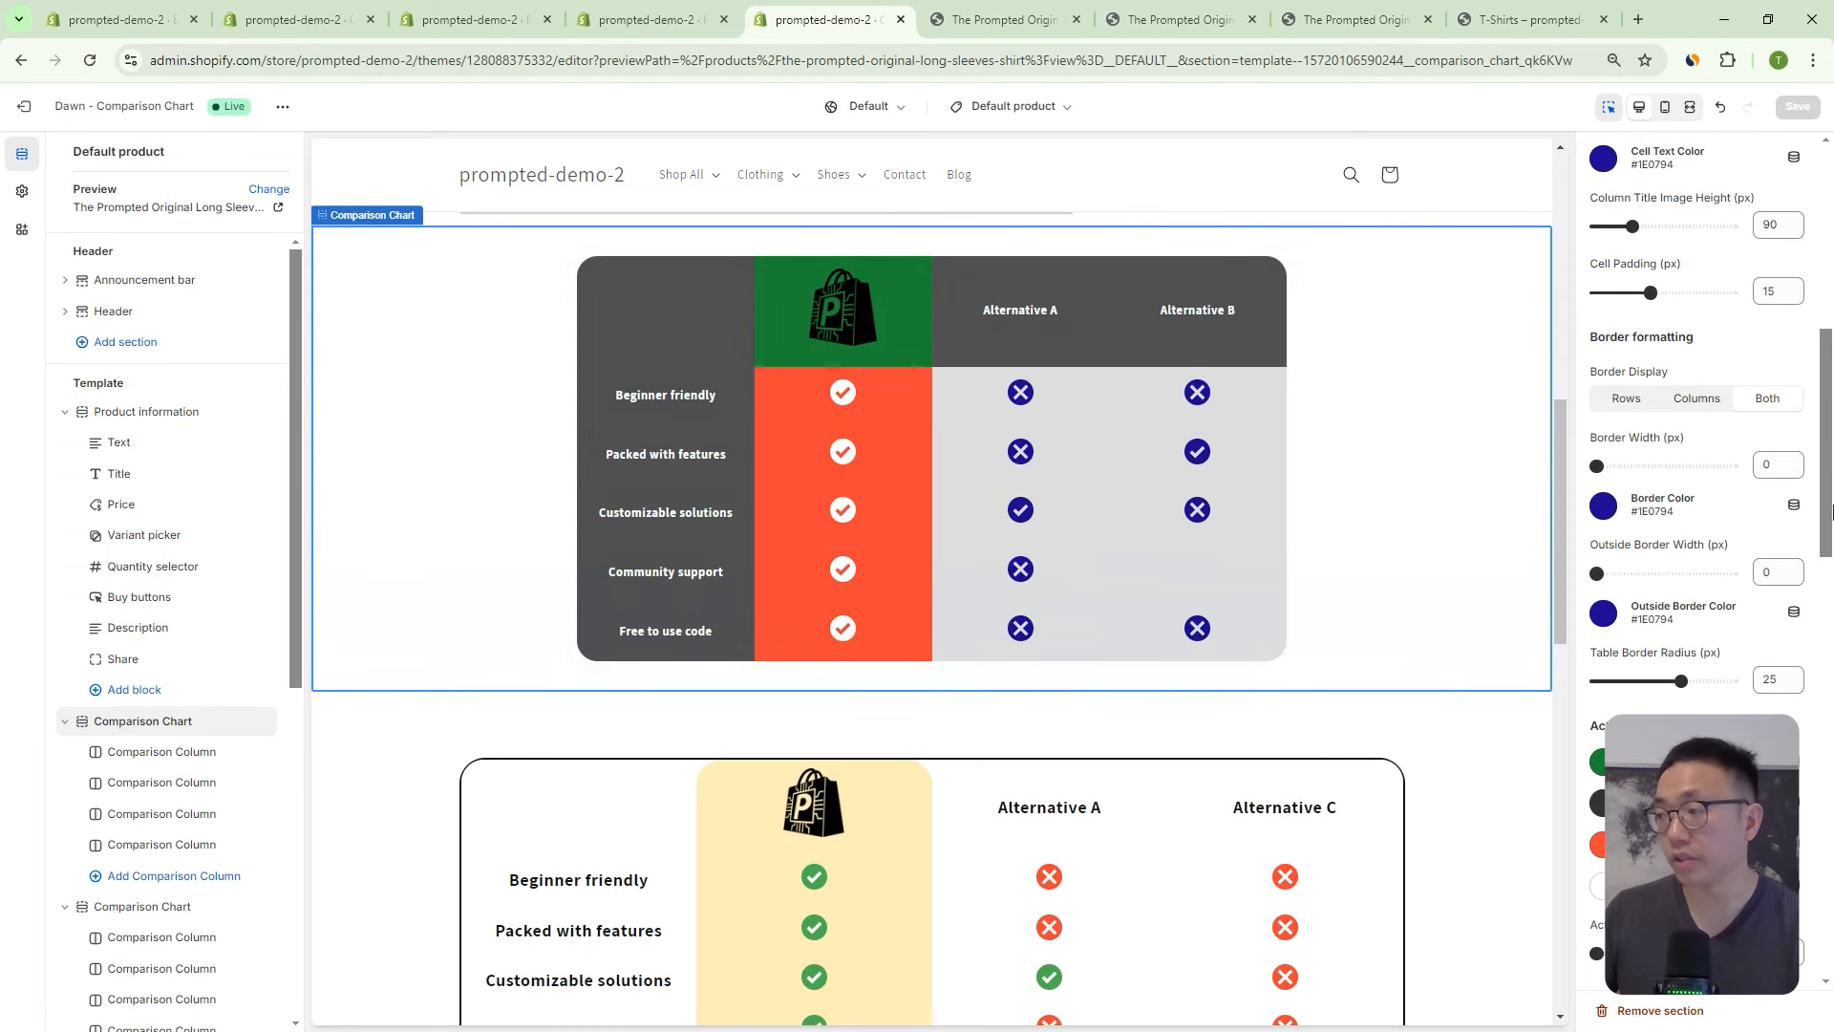
left_click_drag(1828, 510, 1582, 726)
scroll(1194, 702, "down", 6)
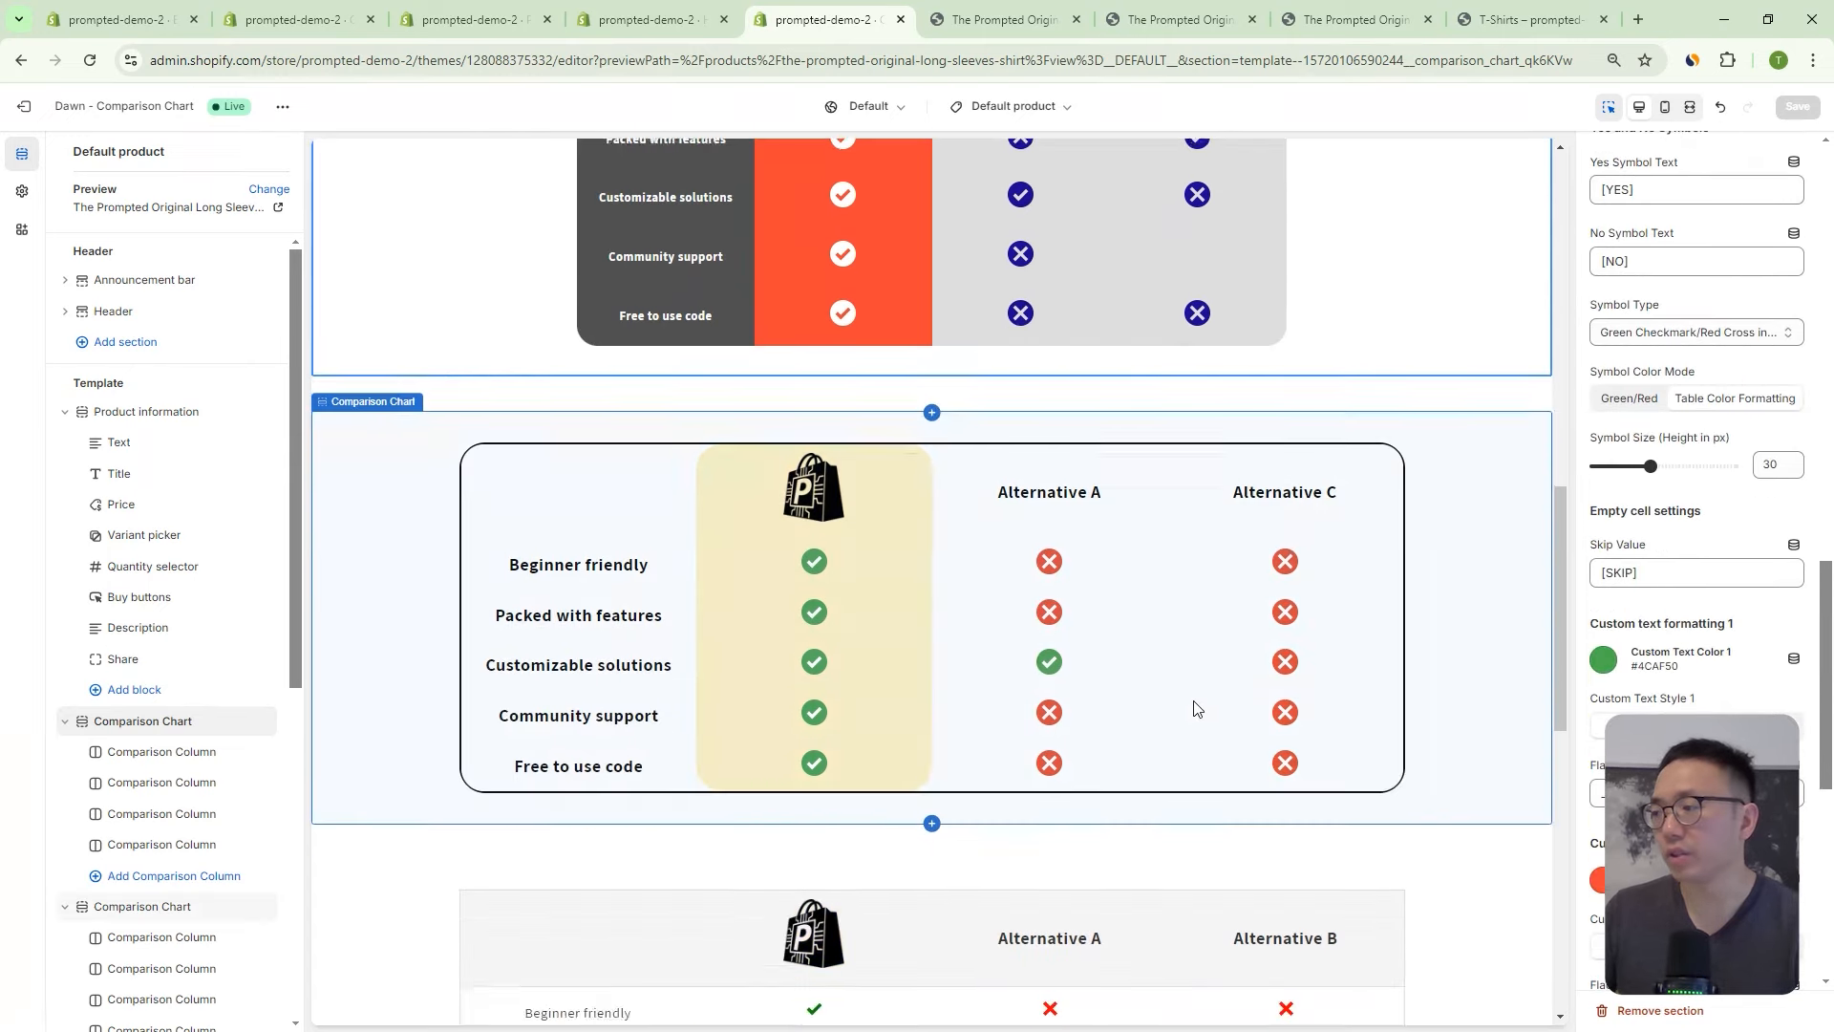
scroll(1194, 702, "down", 7)
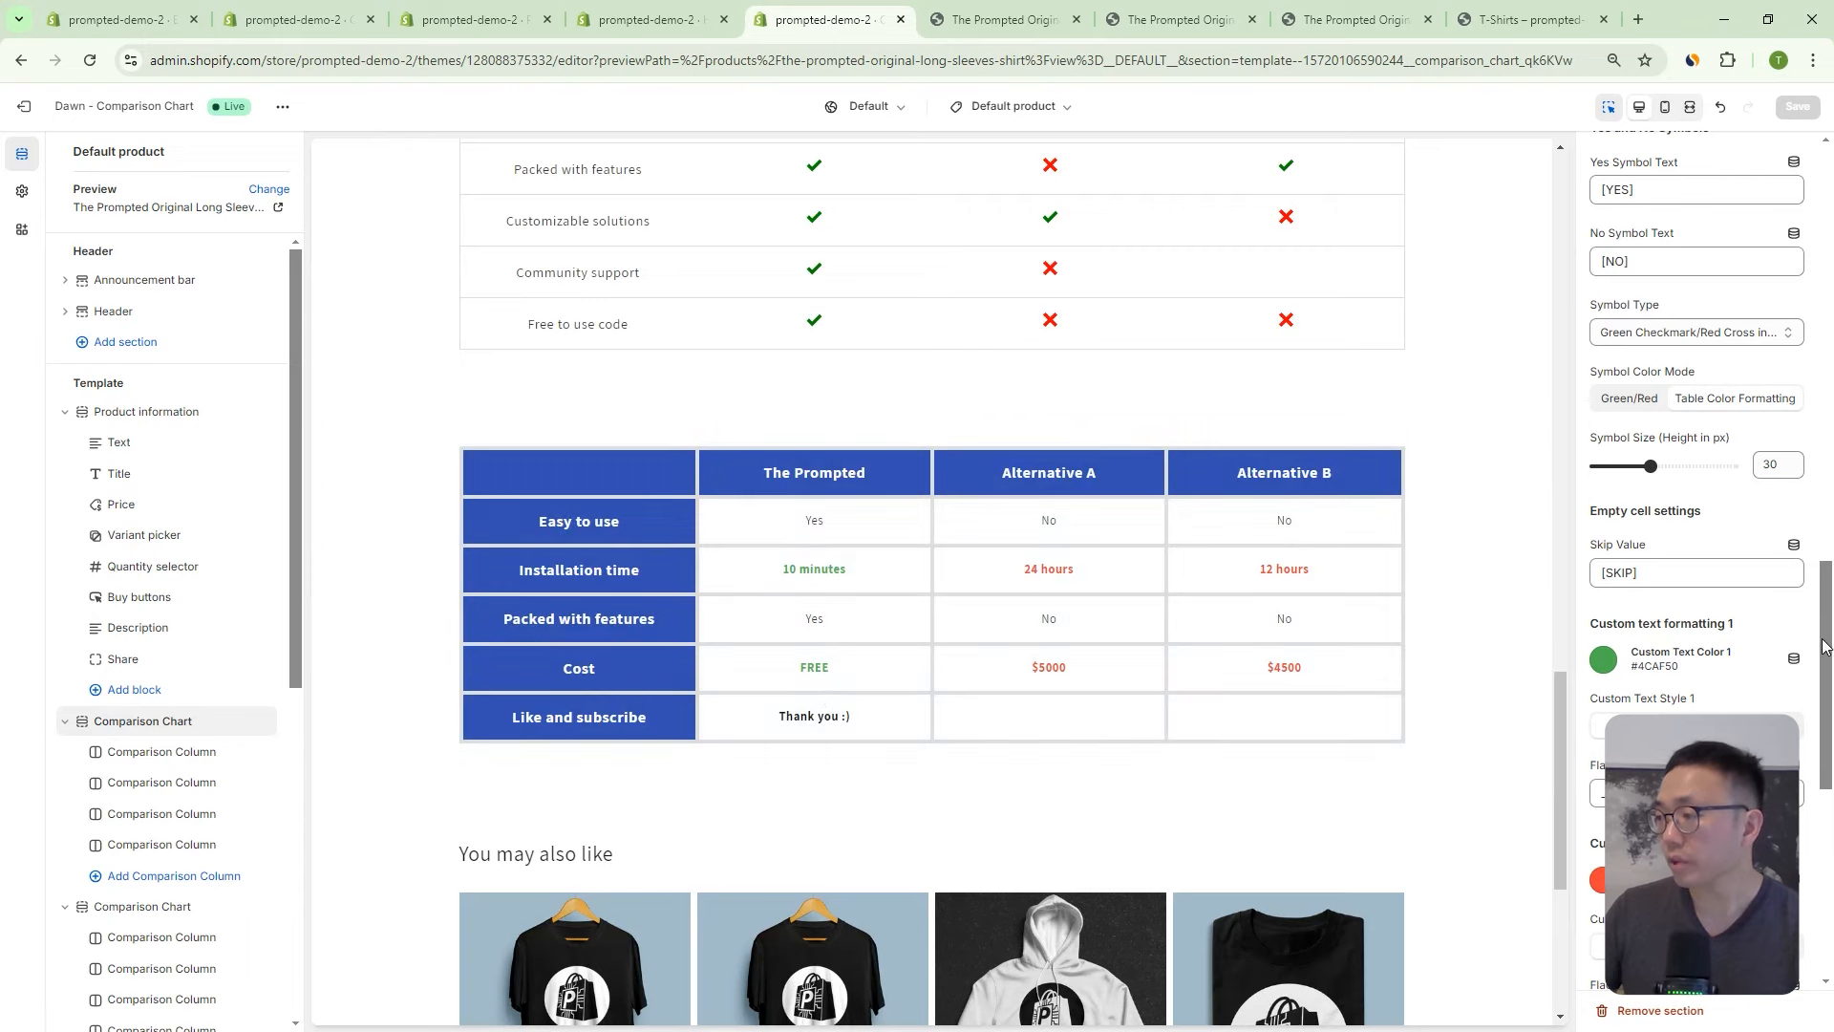
Examine the Flag Characters 1 setting under Custom text formatting 1.
left_click_drag(1825, 650, 1829, 720)
left_click_drag(1684, 517, 1571, 514)
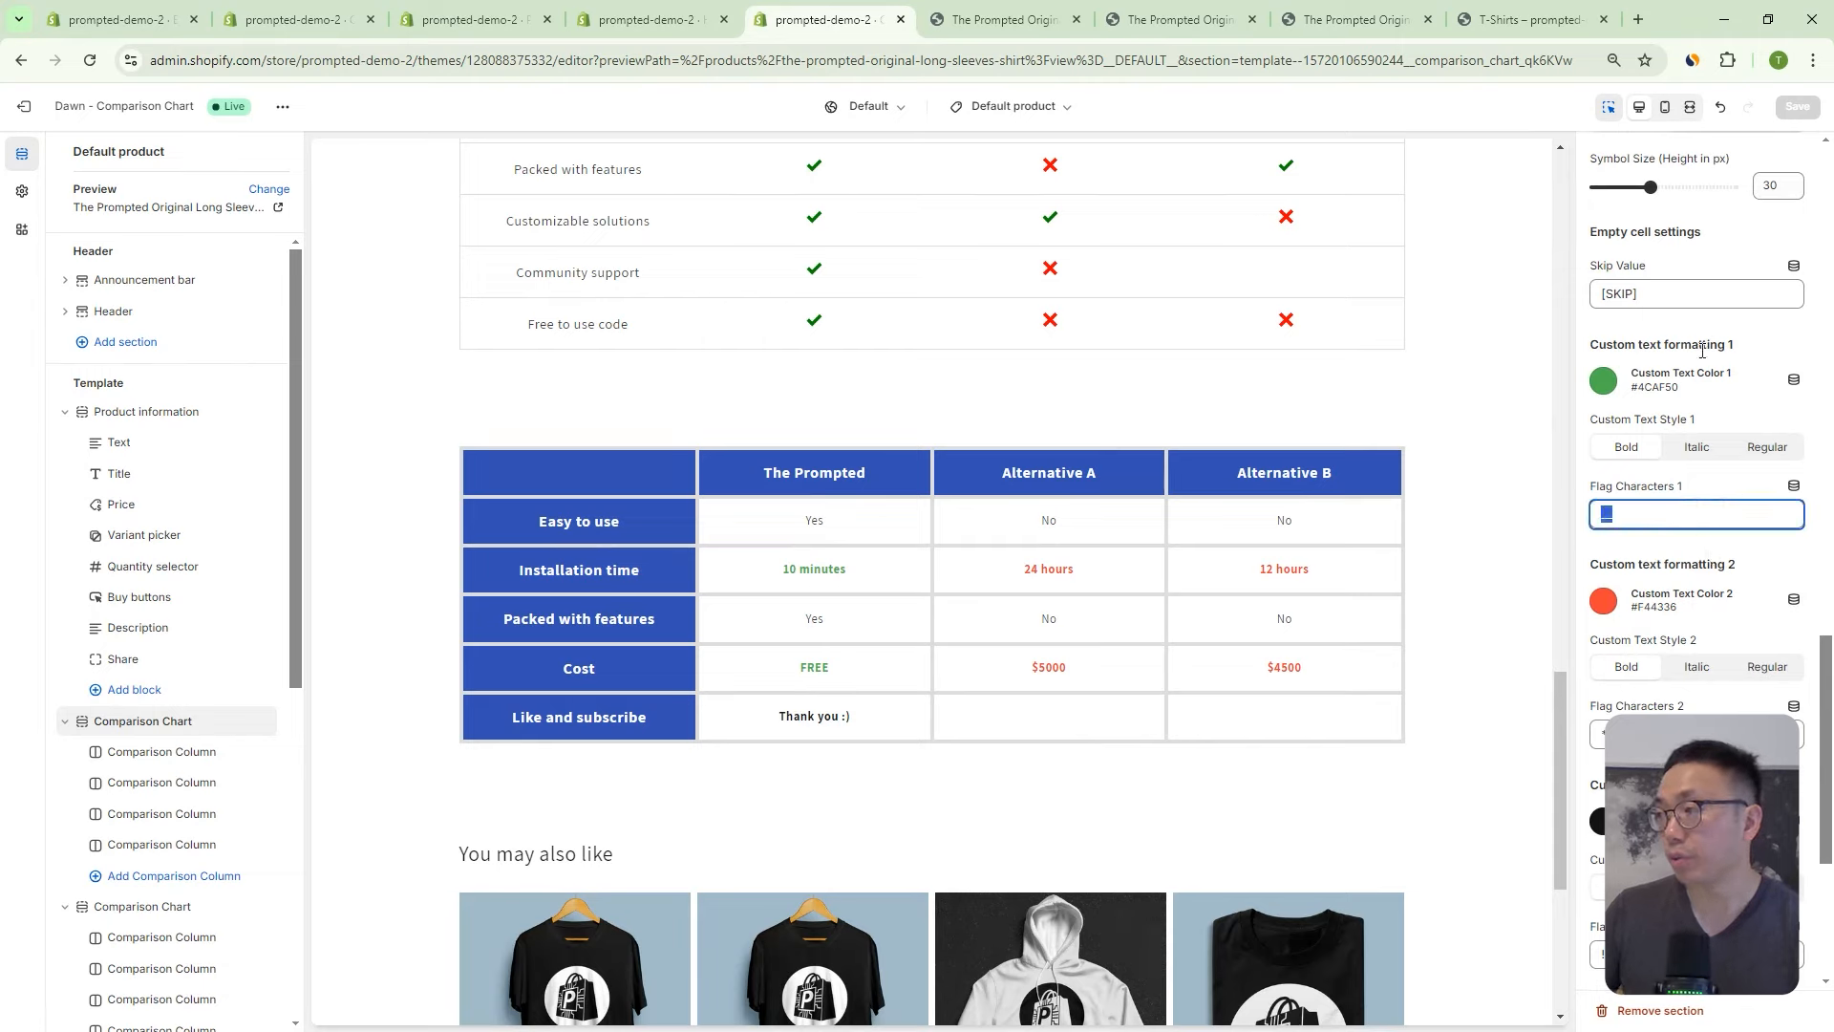
scroll(1657, 562, "down", 1)
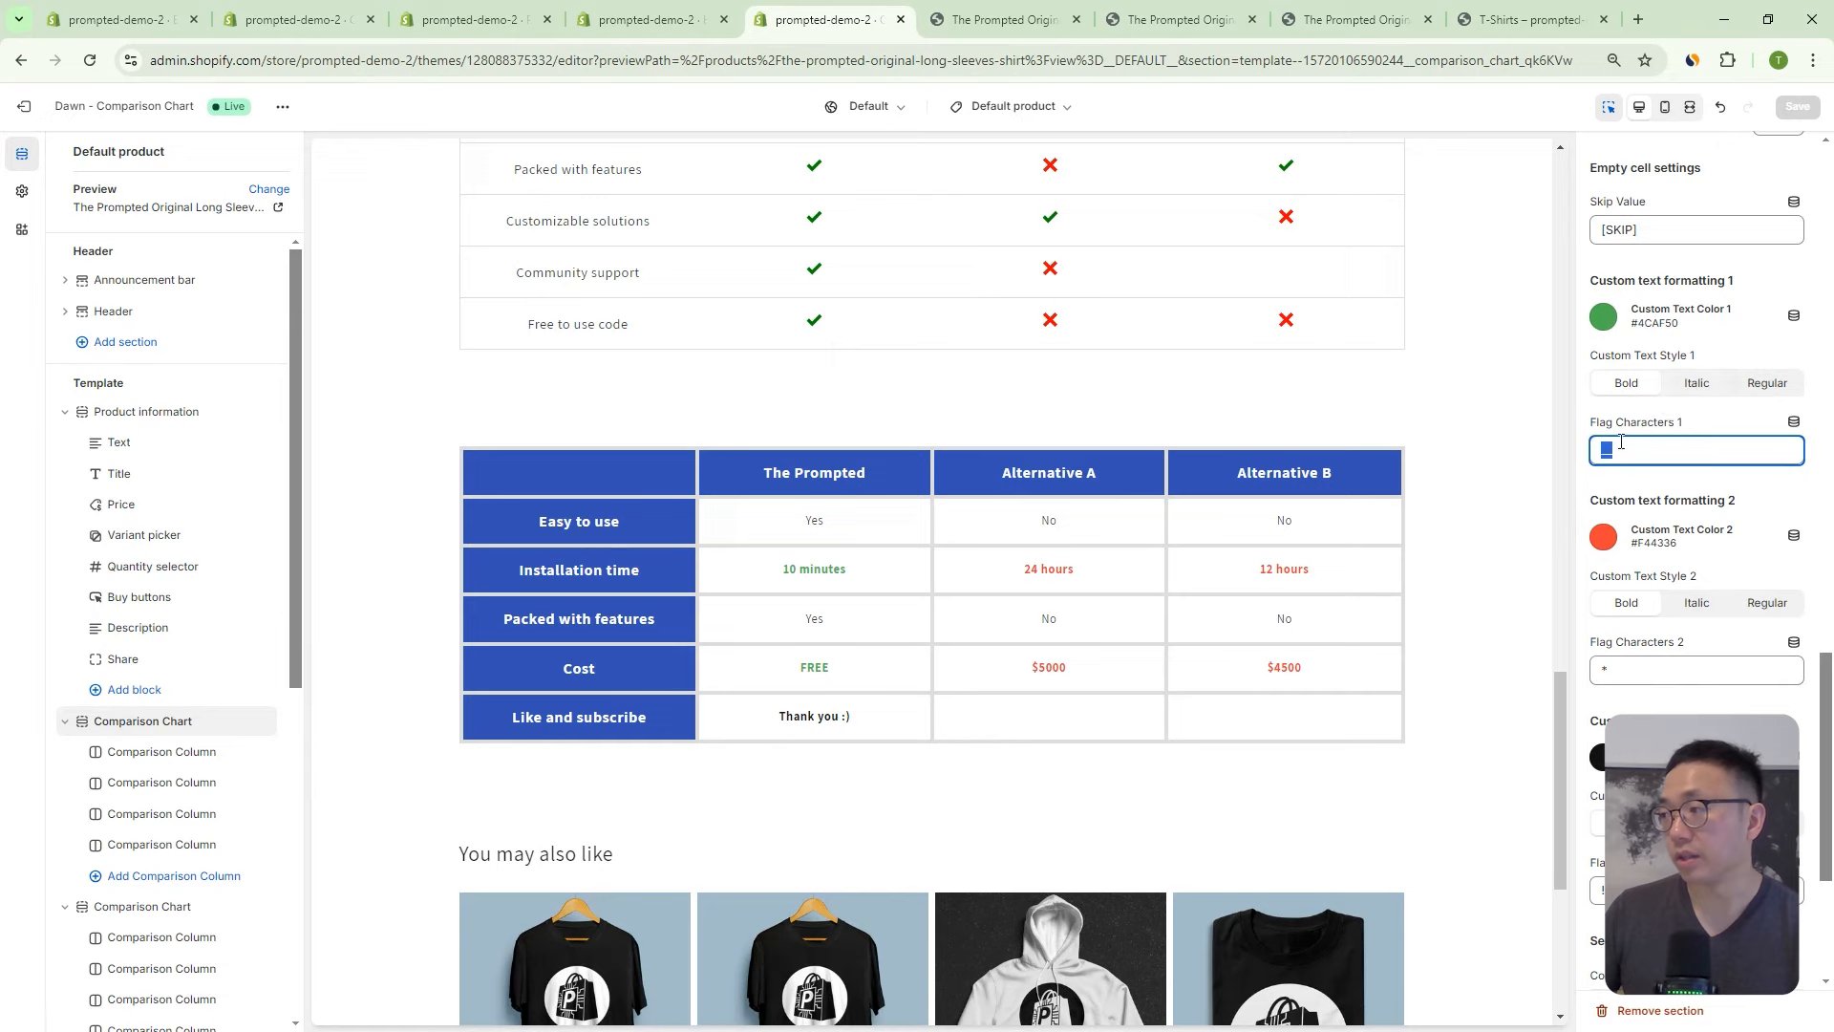
left_click(1651, 444)
left_click_drag(1610, 456, 1592, 463)
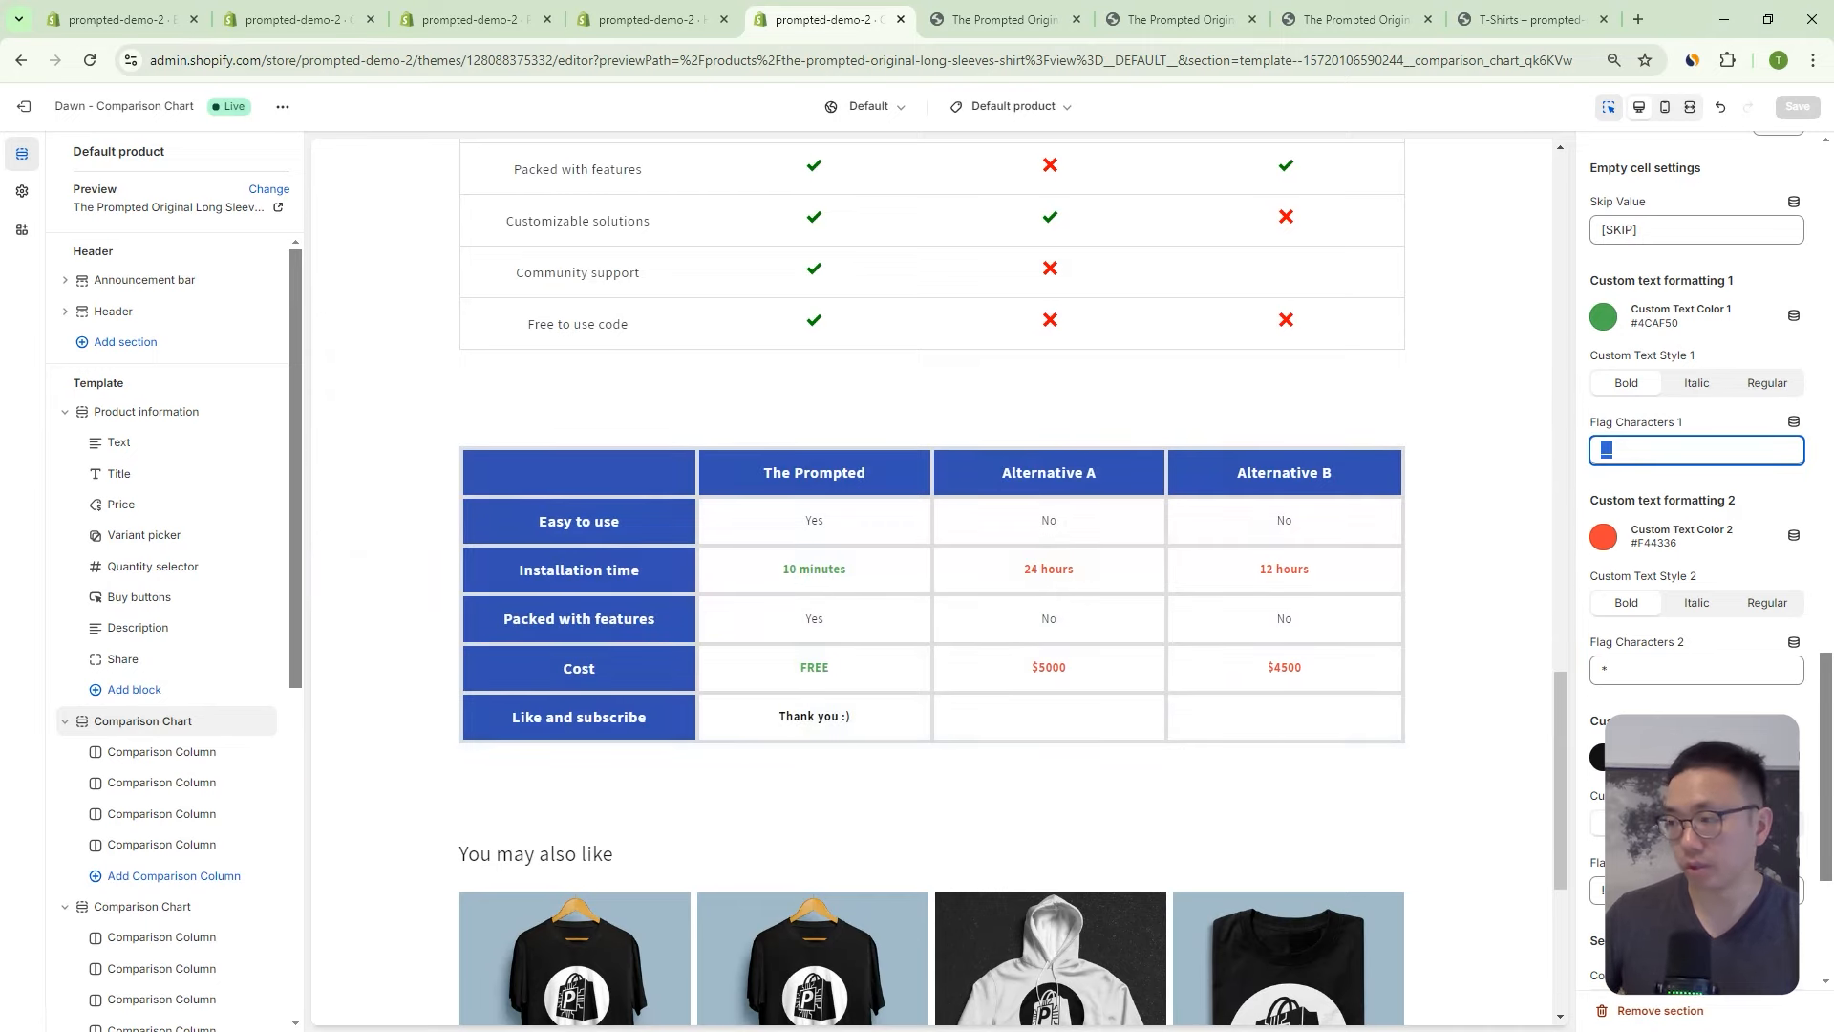
left_click(1629, 453)
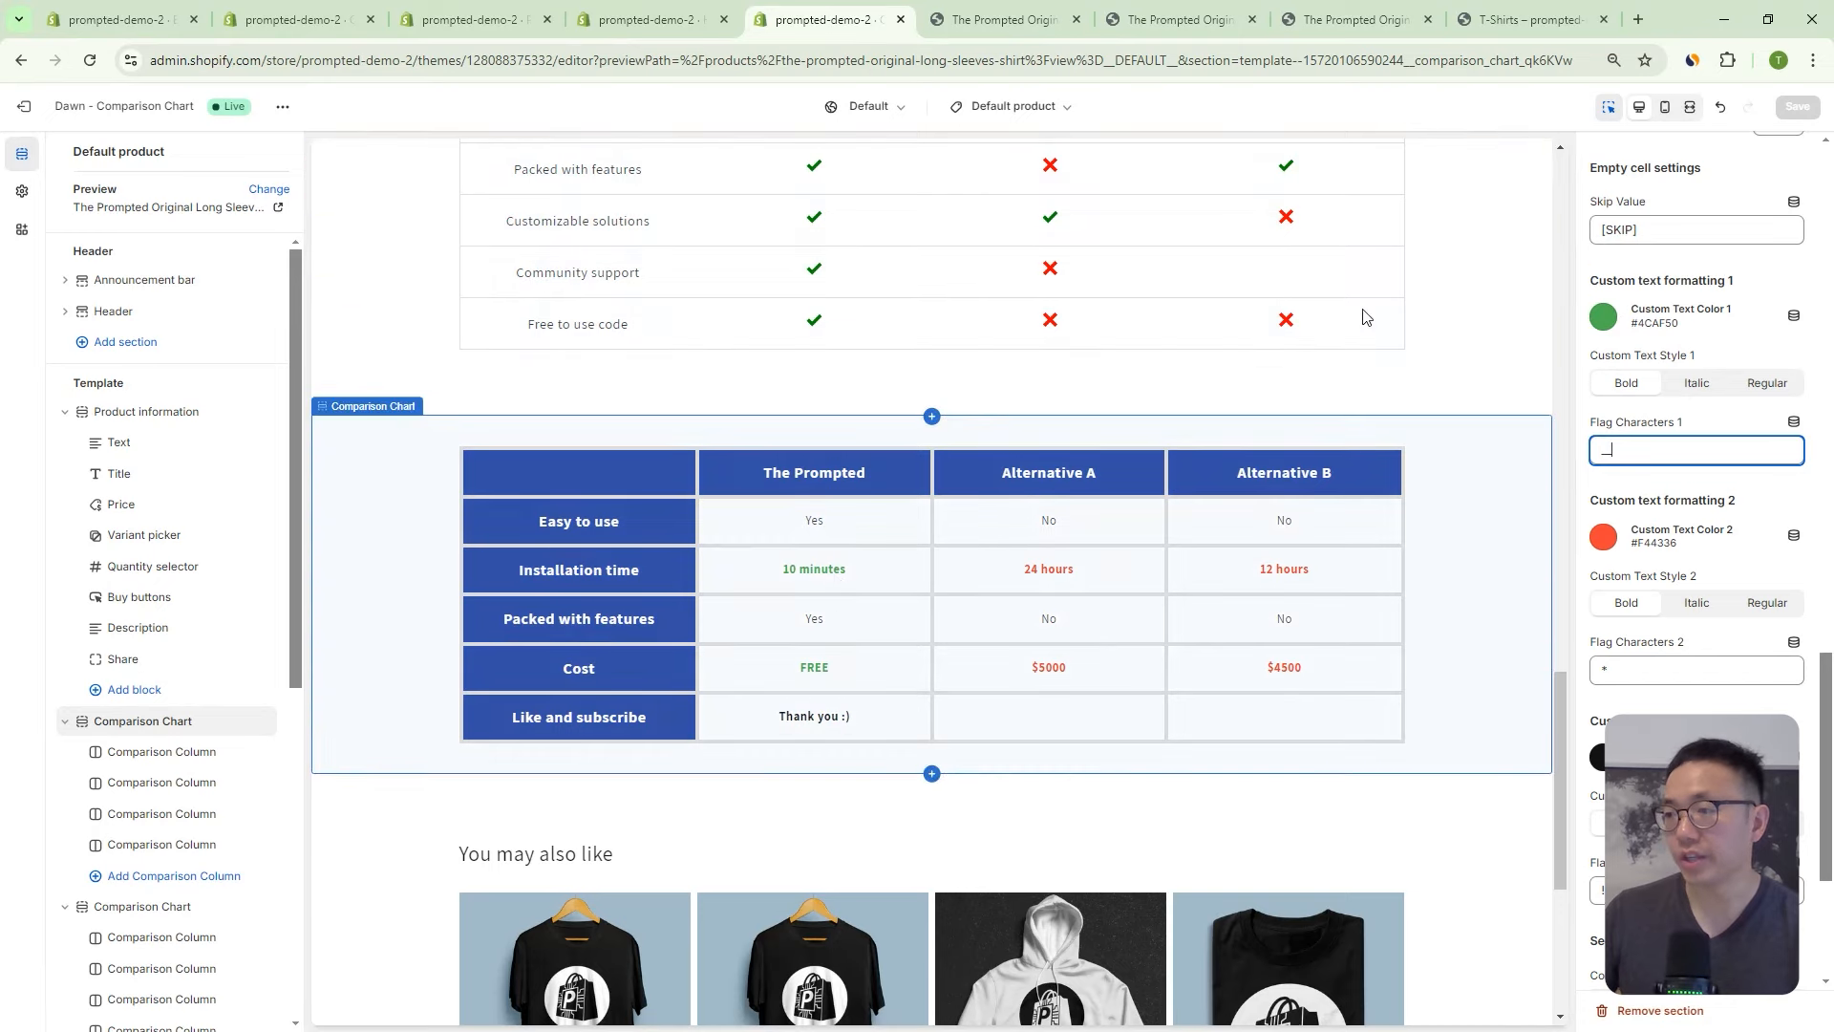
Try blue #334FB4 as Custom Text Color 1 and undo the color change.
left_click(1603, 316)
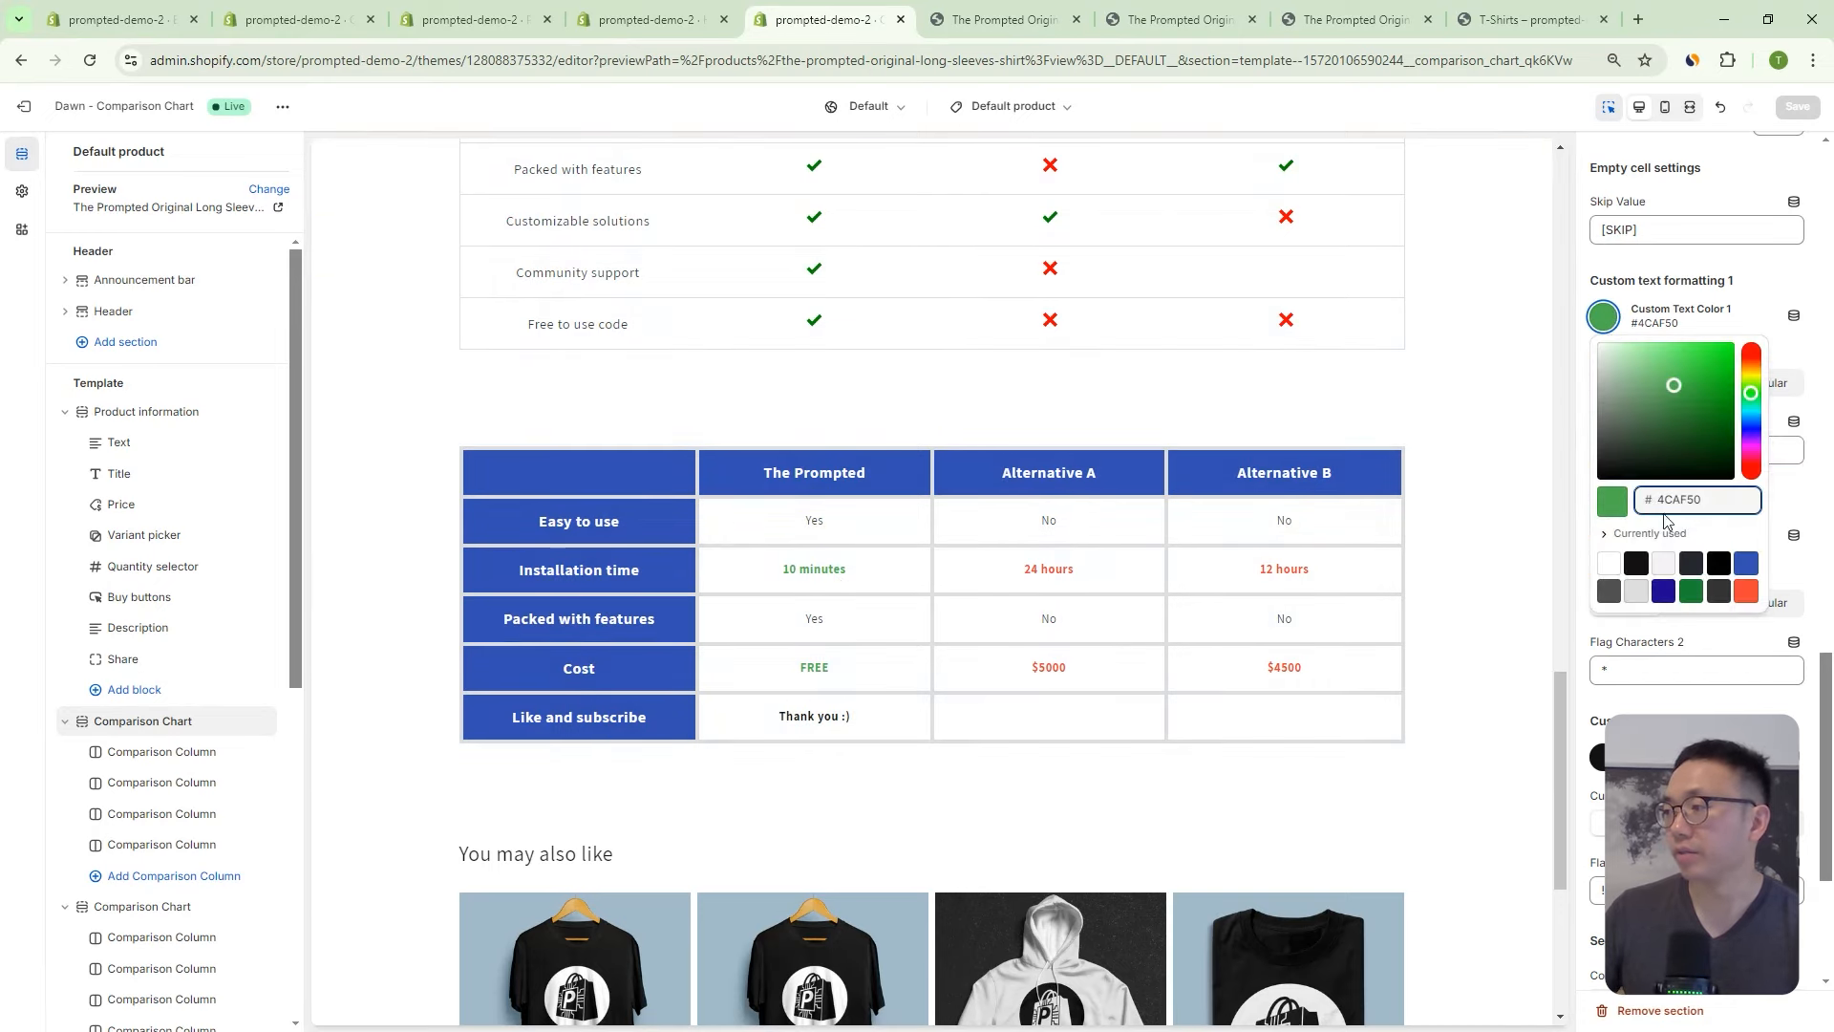
left_click(1746, 564)
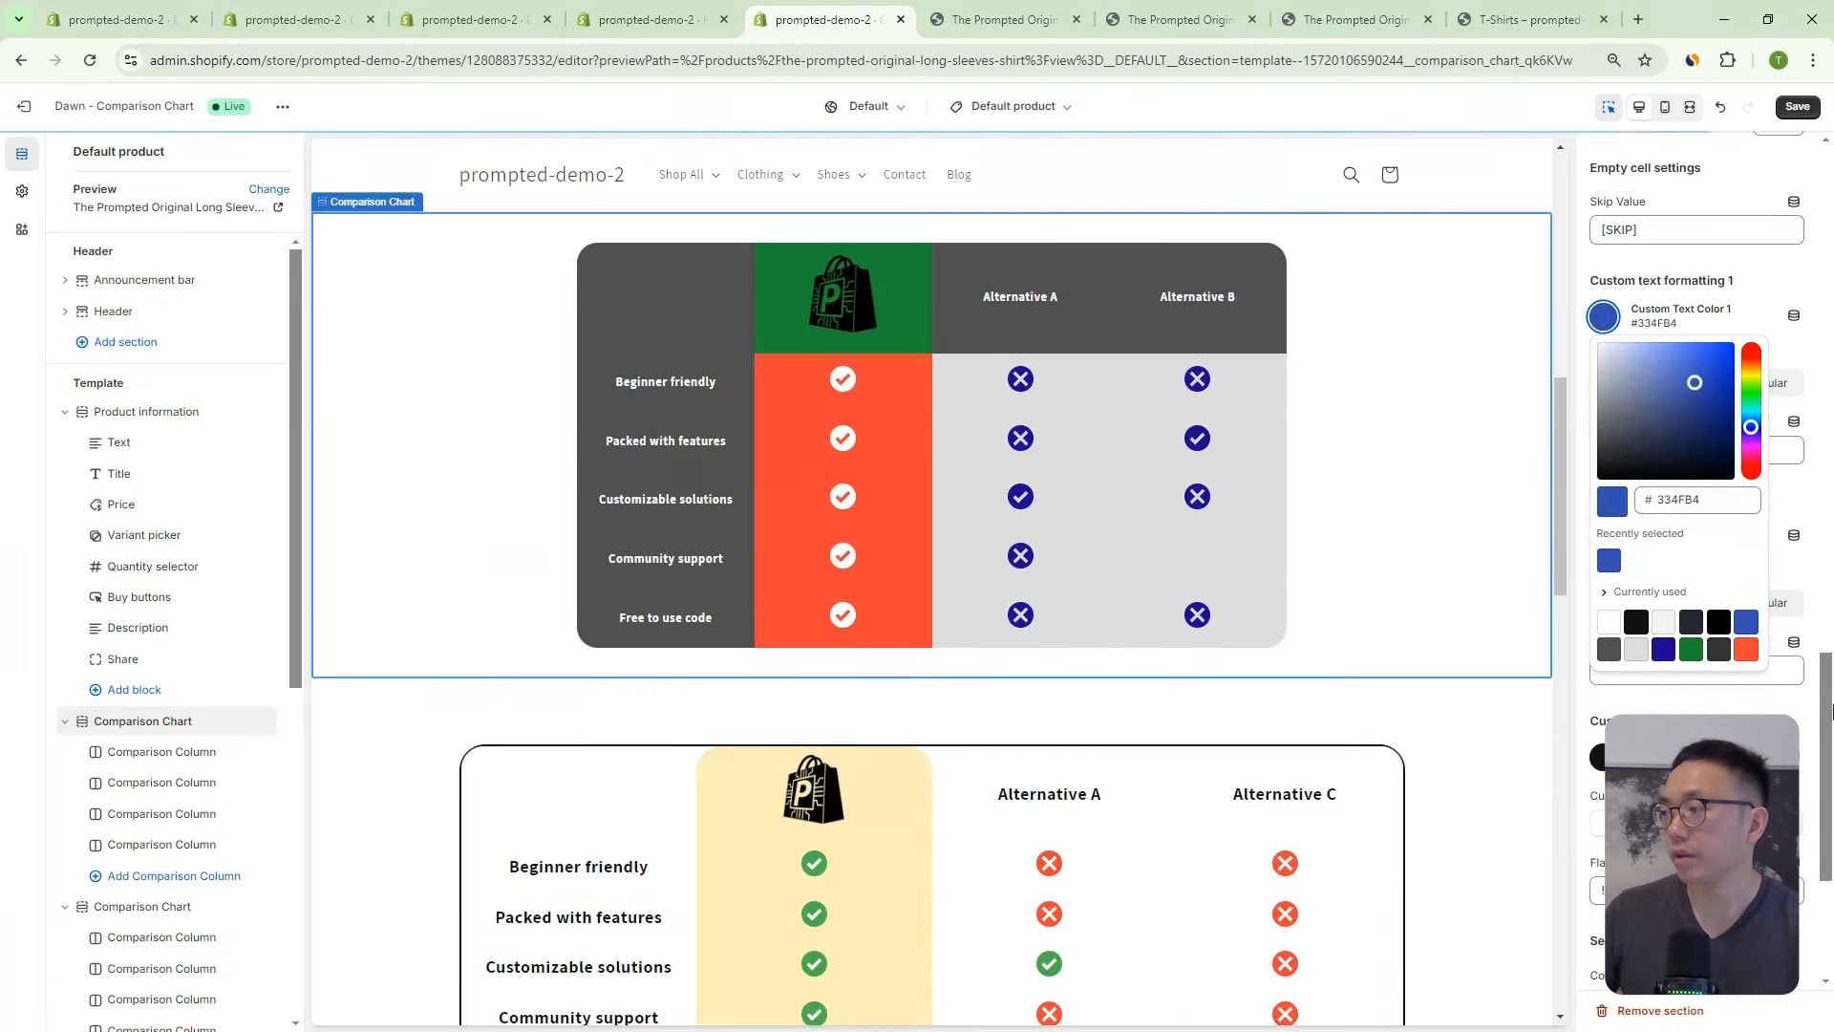
scroll(1347, 468, "down", 1)
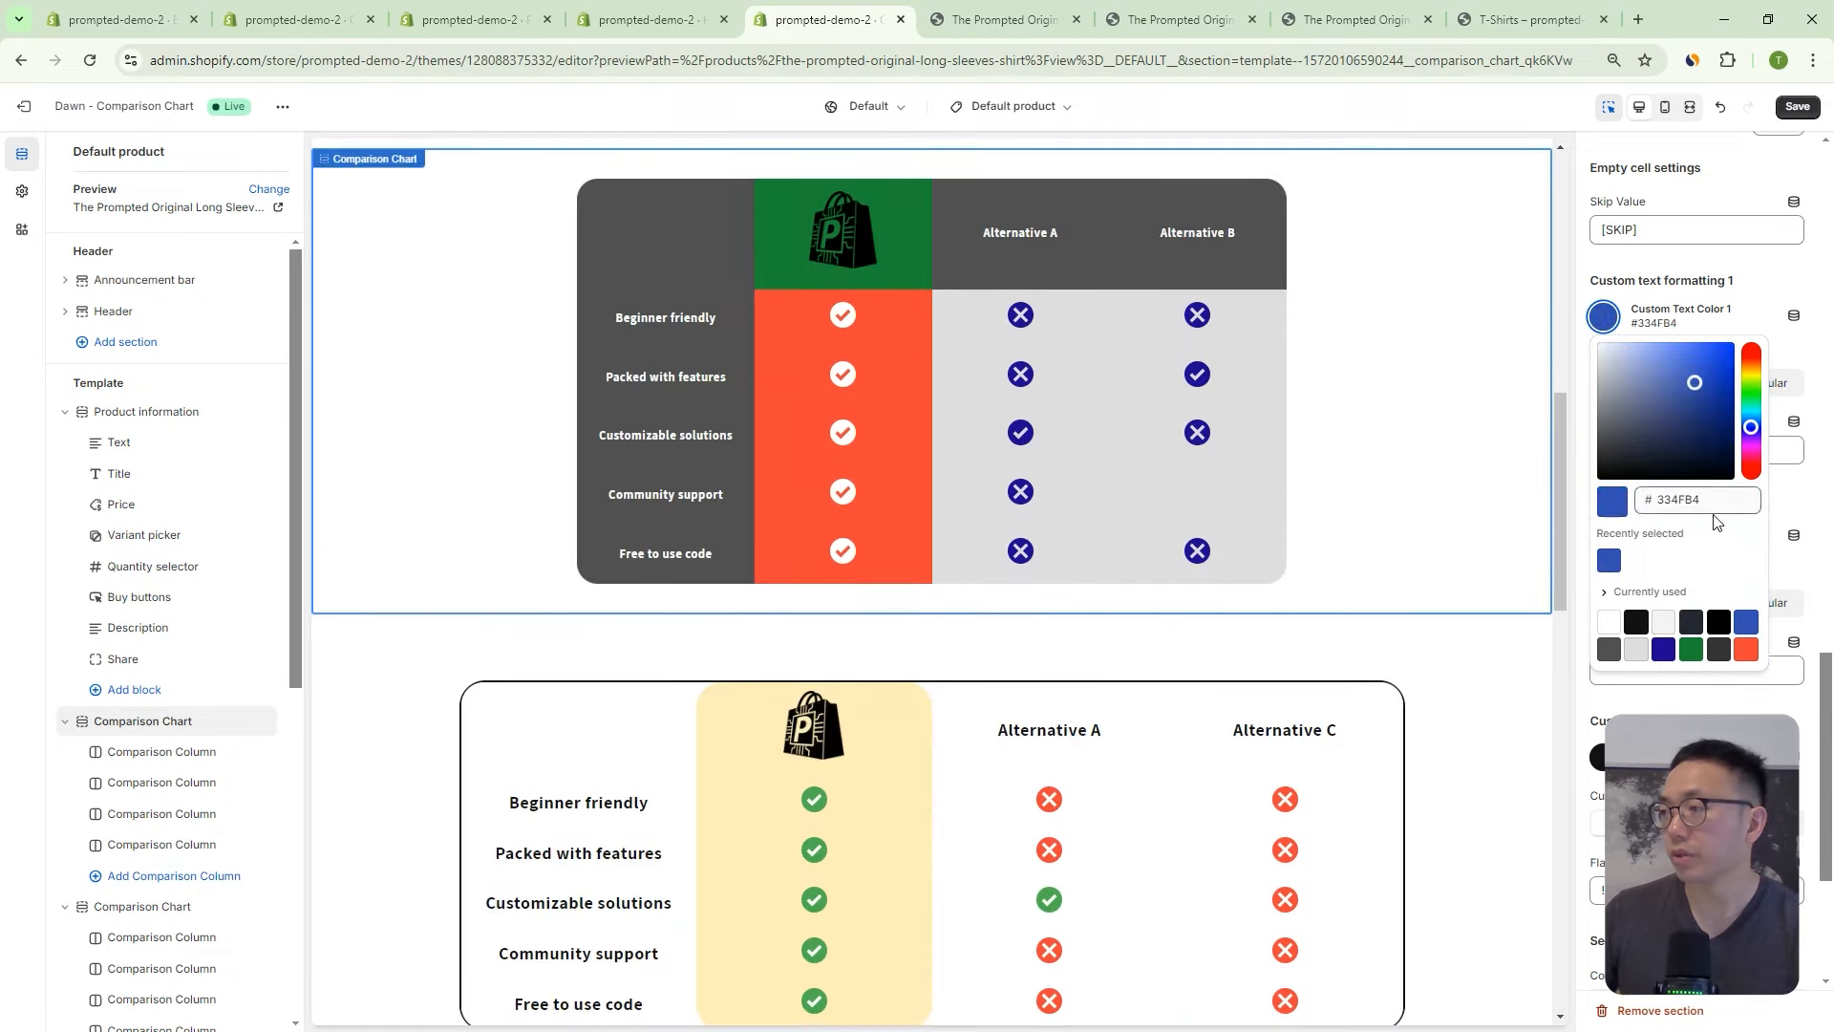
left_click(1675, 324)
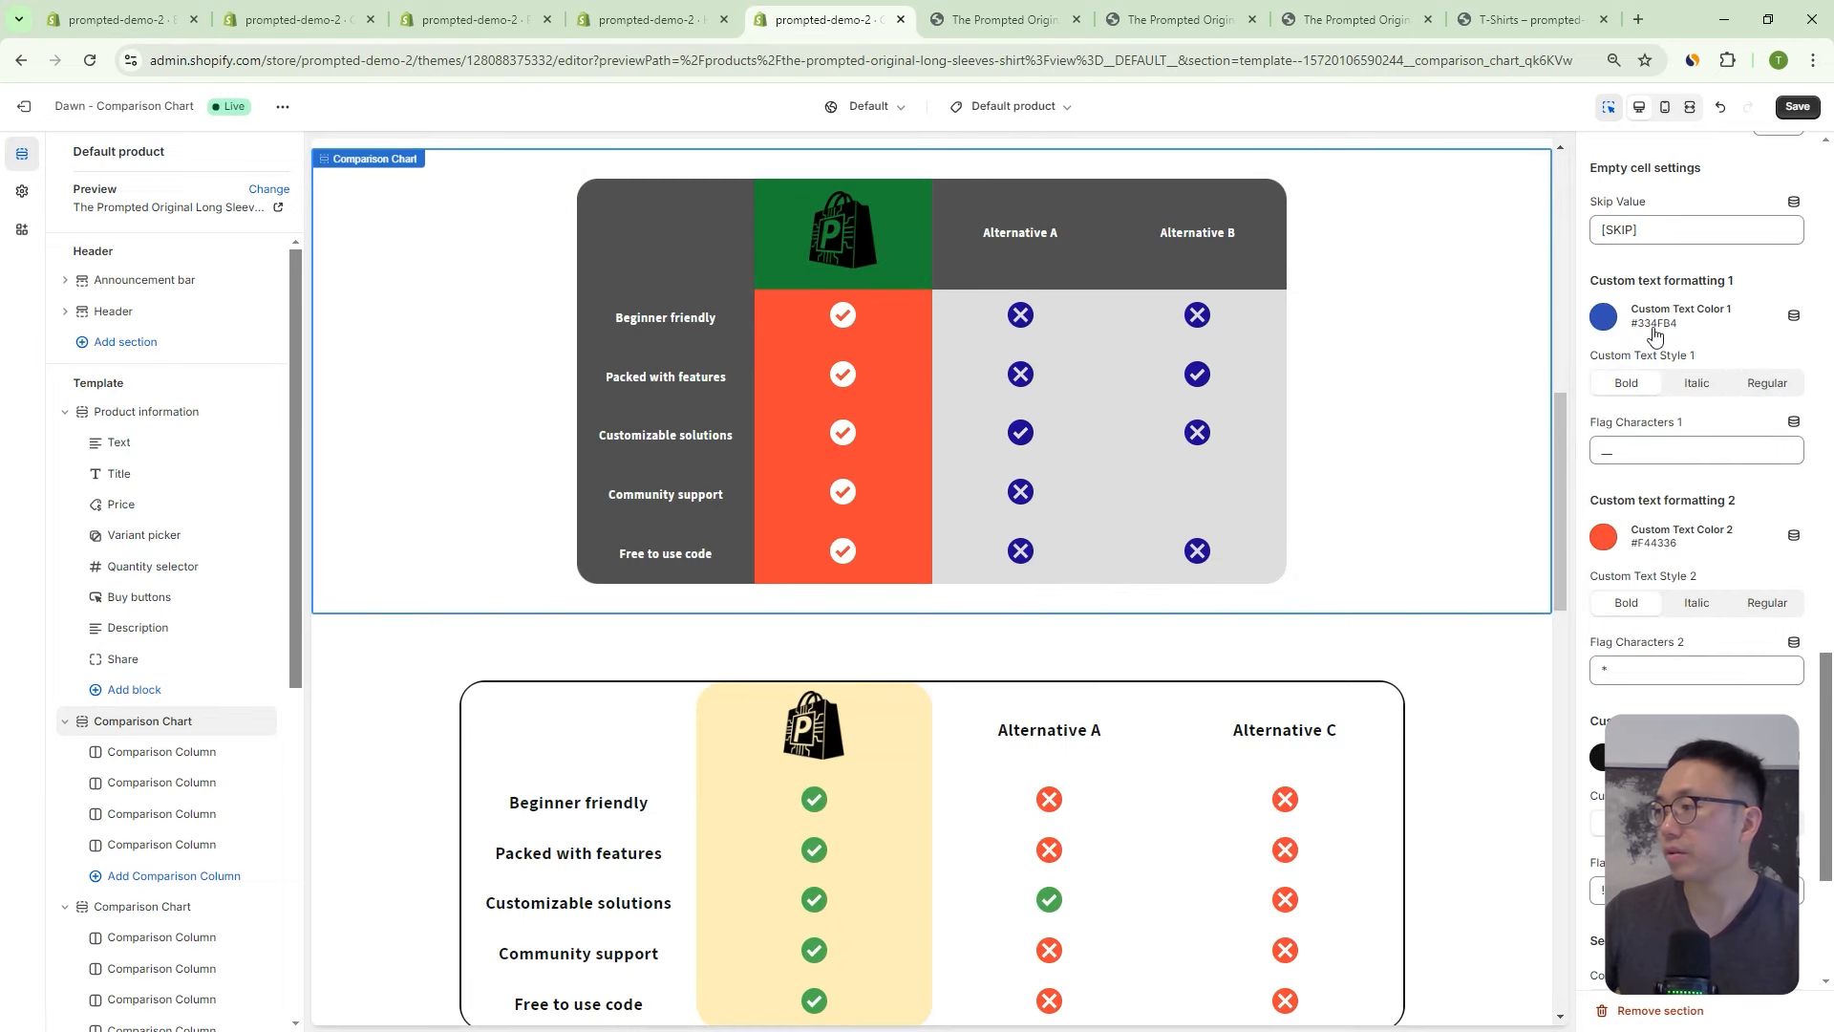
key("ctrl+z")
scroll(1385, 621, "down", 8)
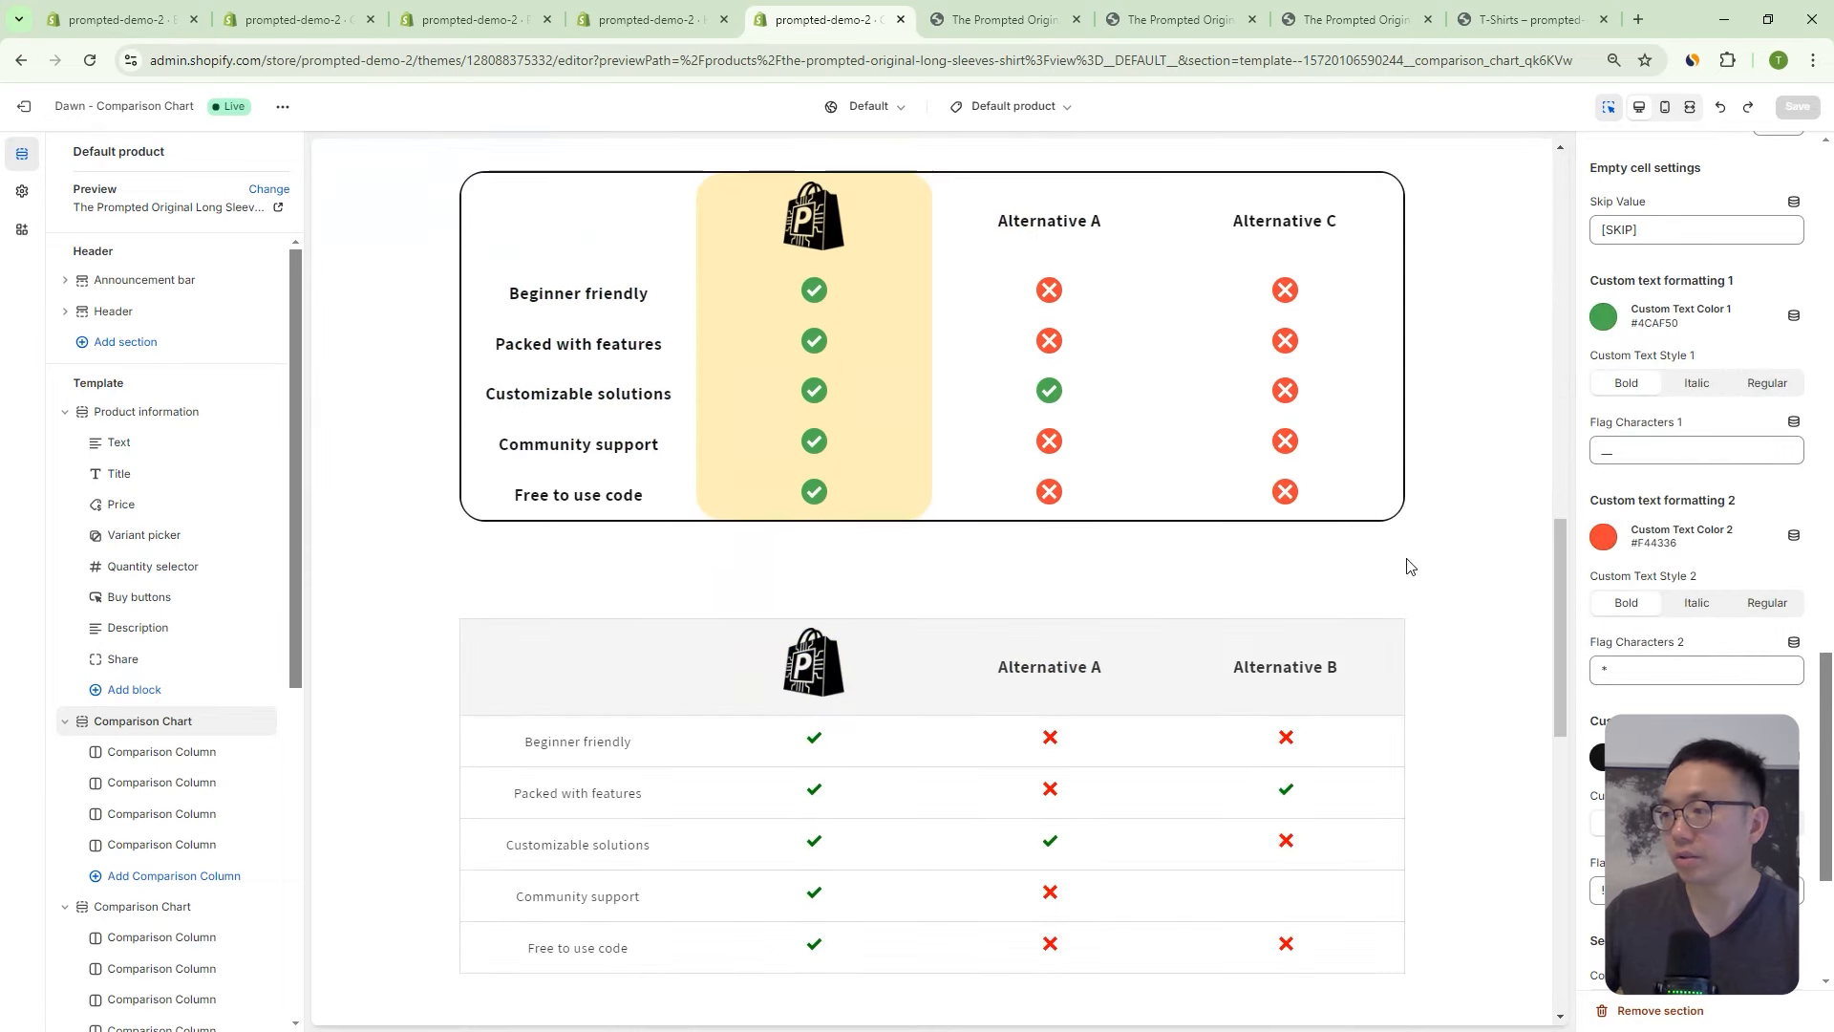
Set Custom Text Color 1 to #334FB4 and Custom Text Style 1 to Italic for the comparison chart with the blue header.
scroll(1405, 545, "down", 3)
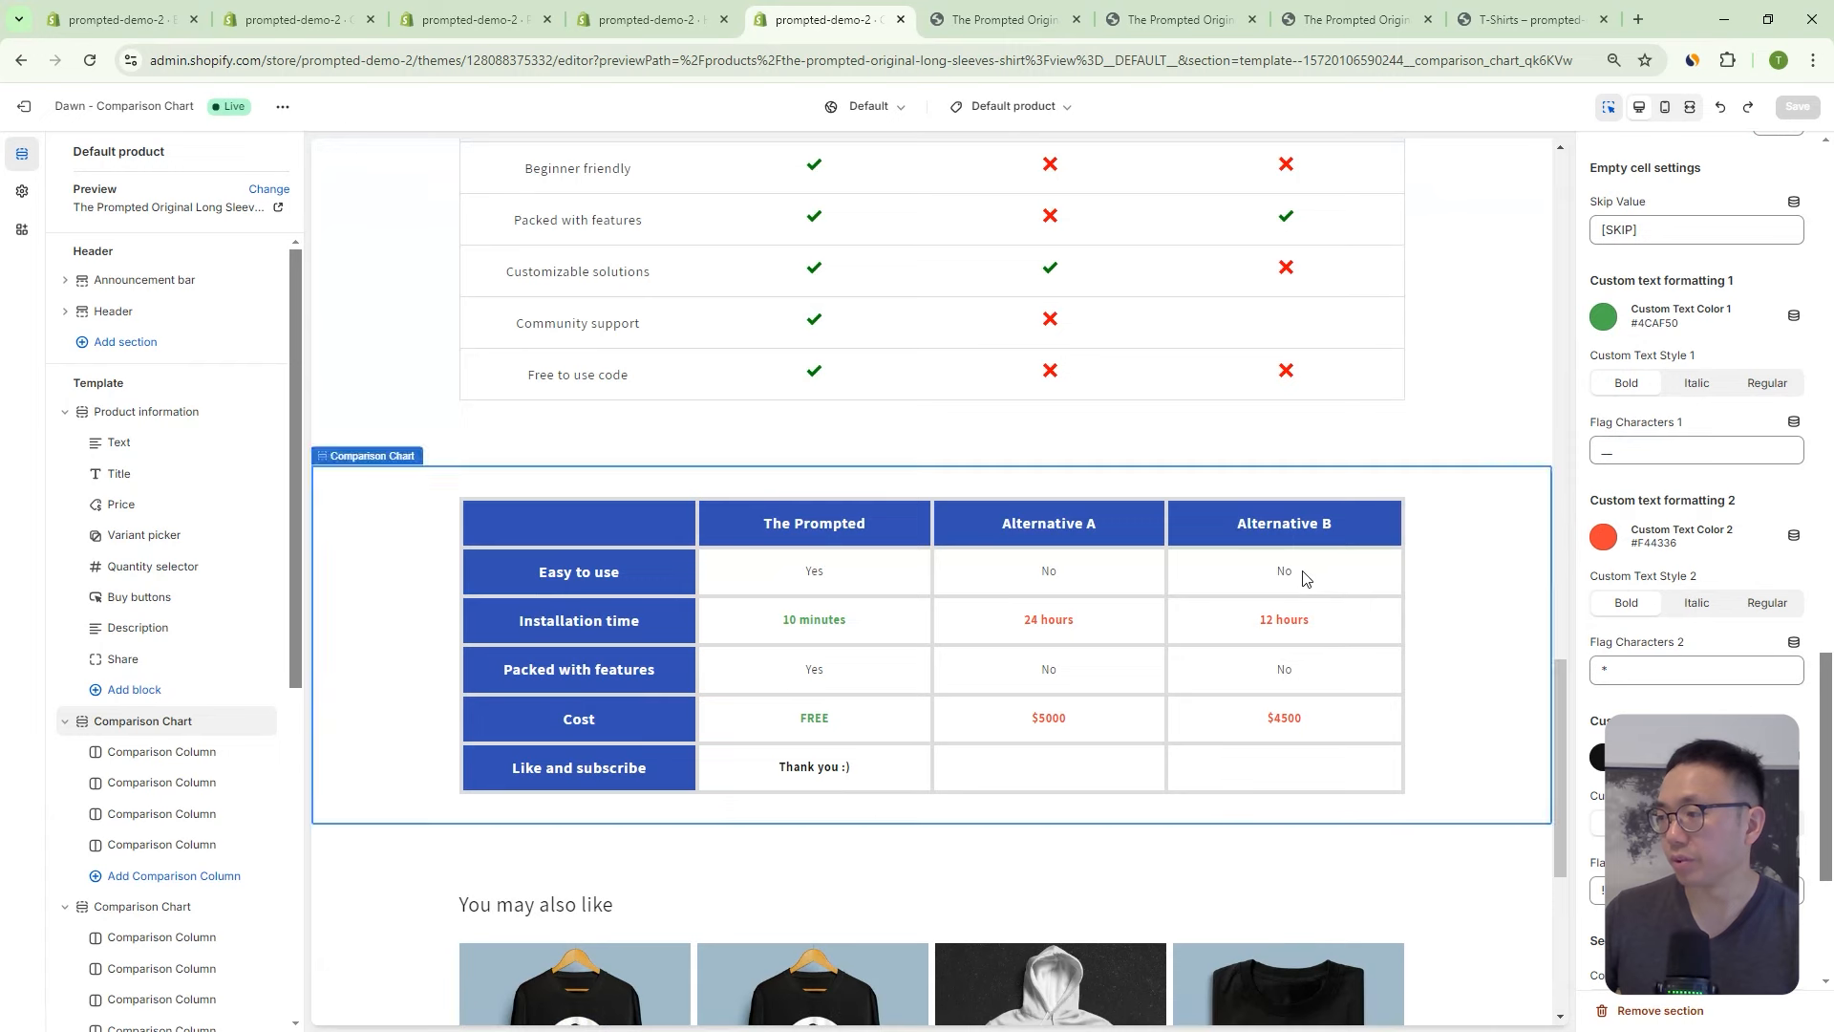
left_click(1339, 584)
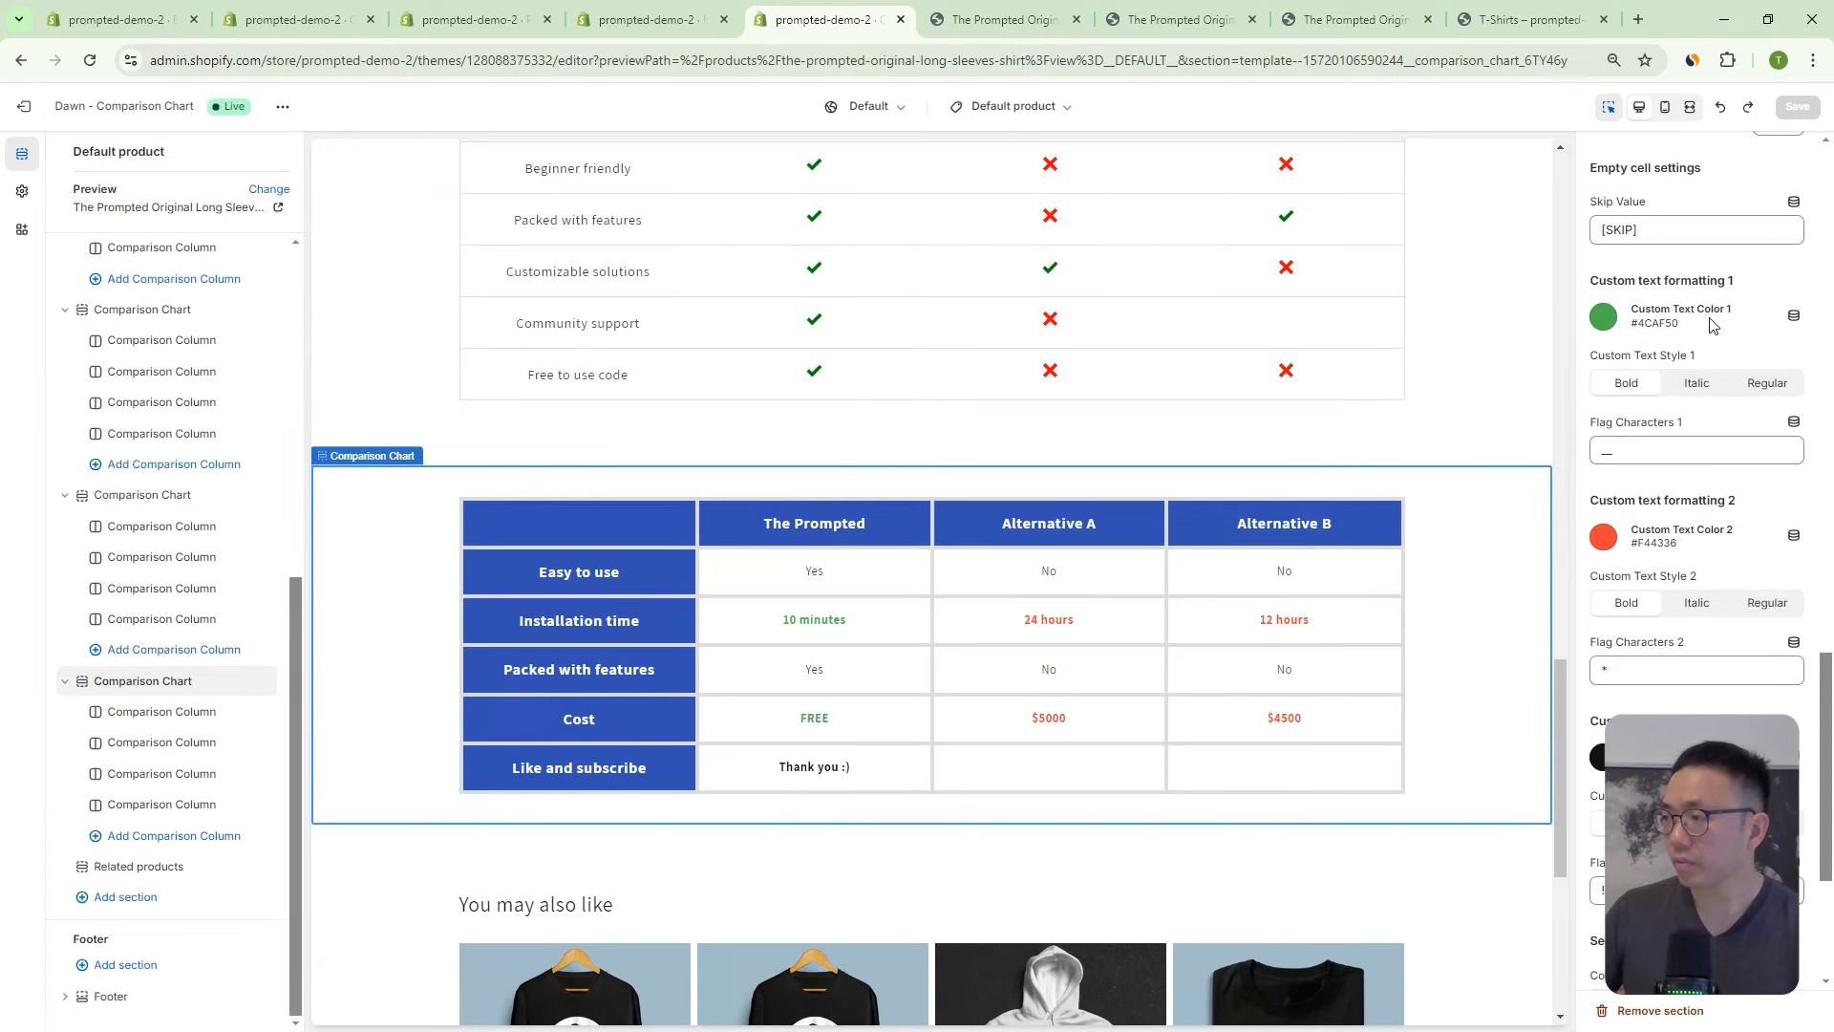
left_click(1604, 316)
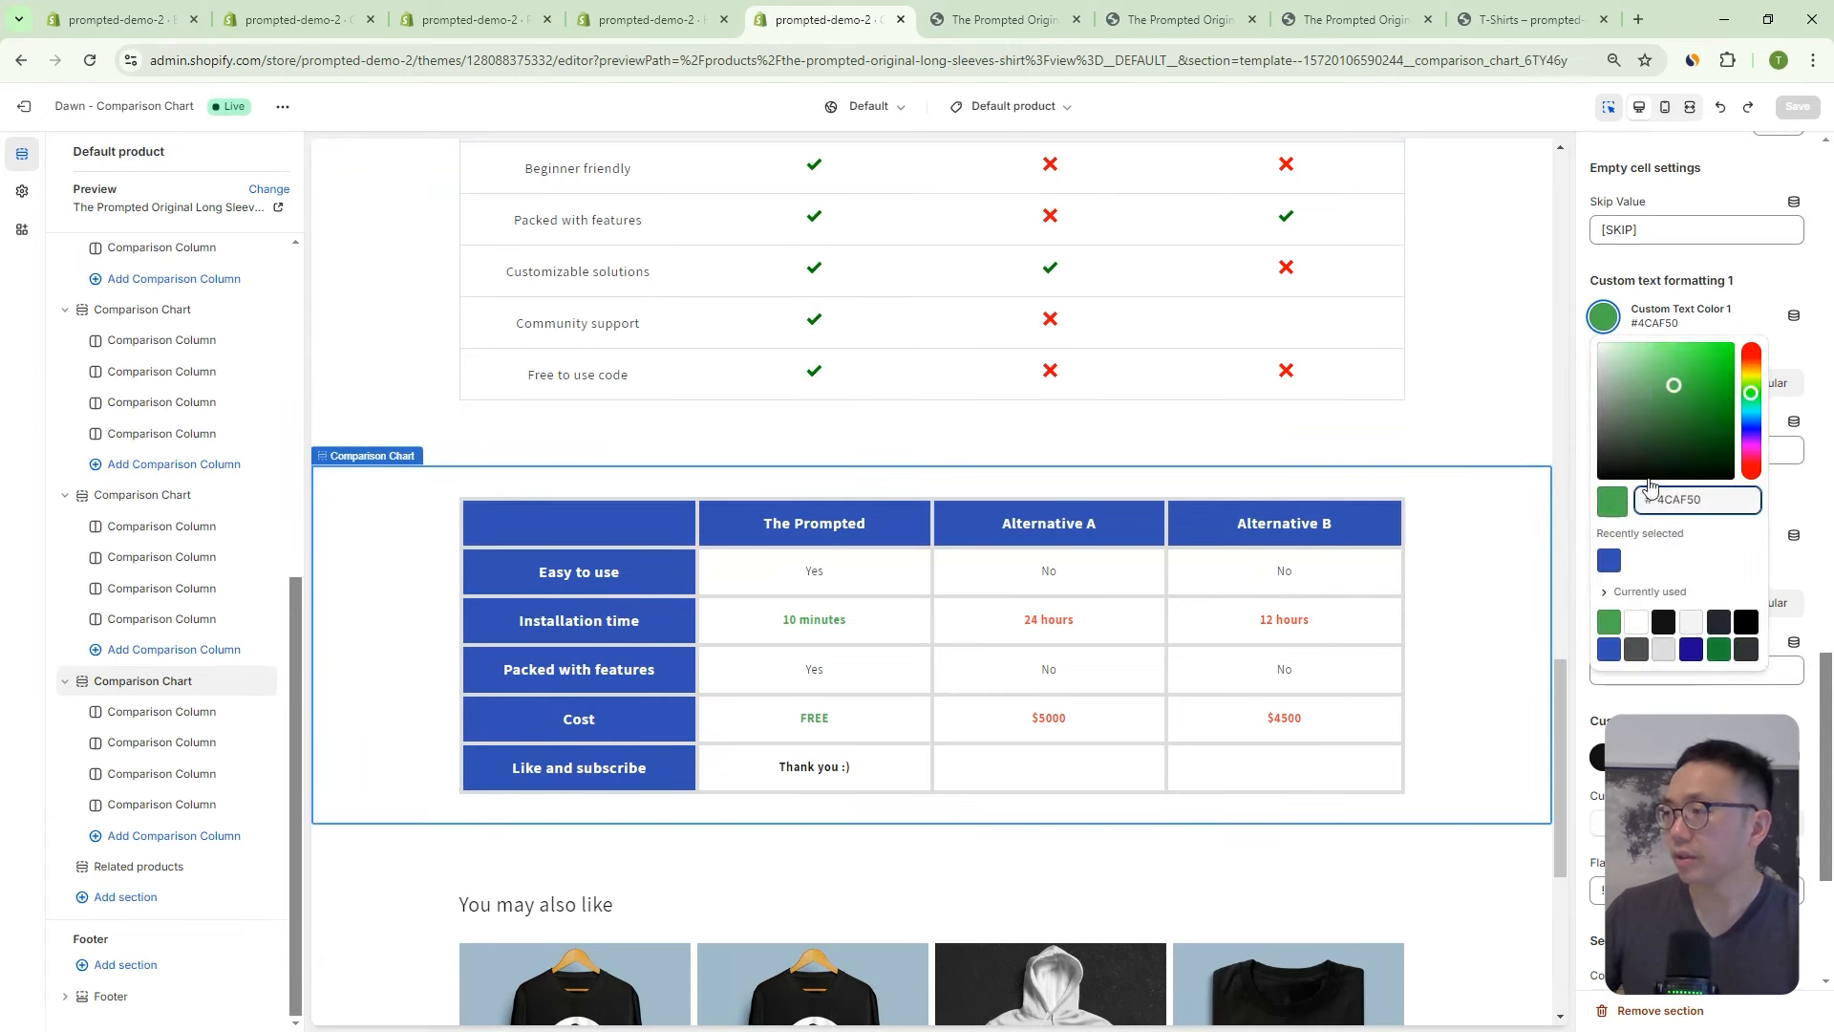
left_click(1608, 560)
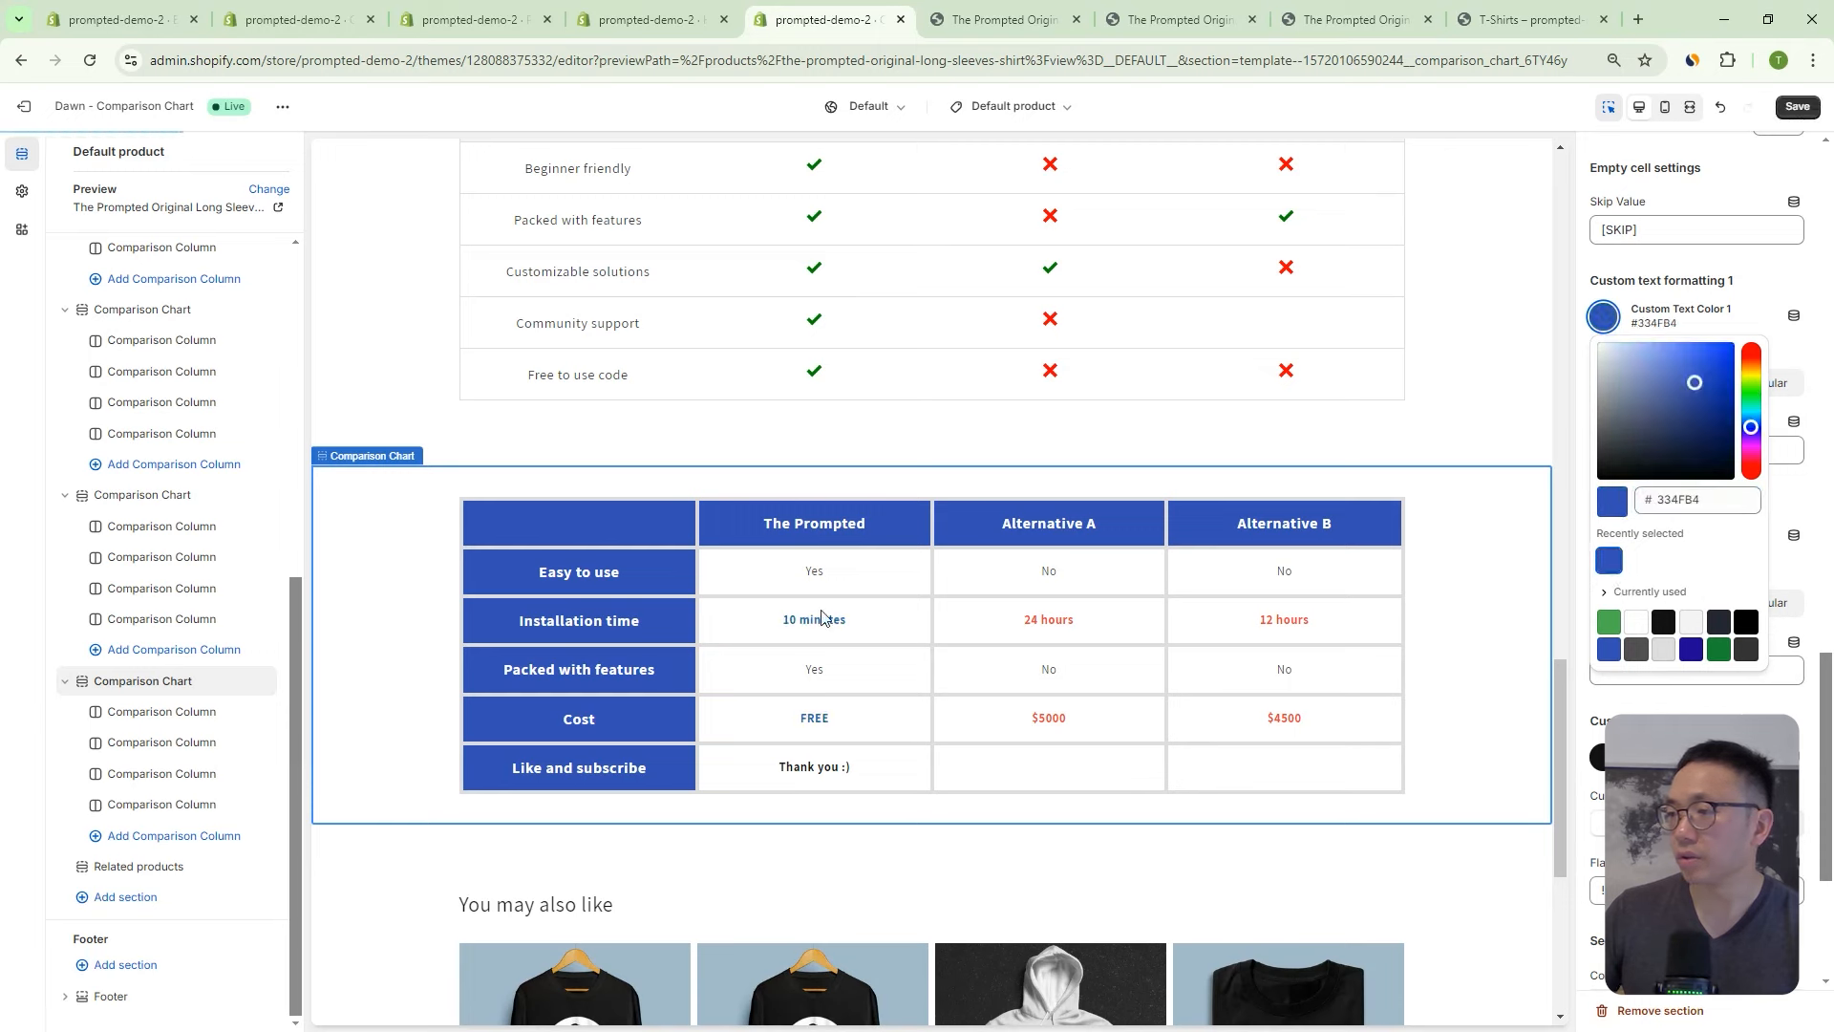
left_click(1772, 298)
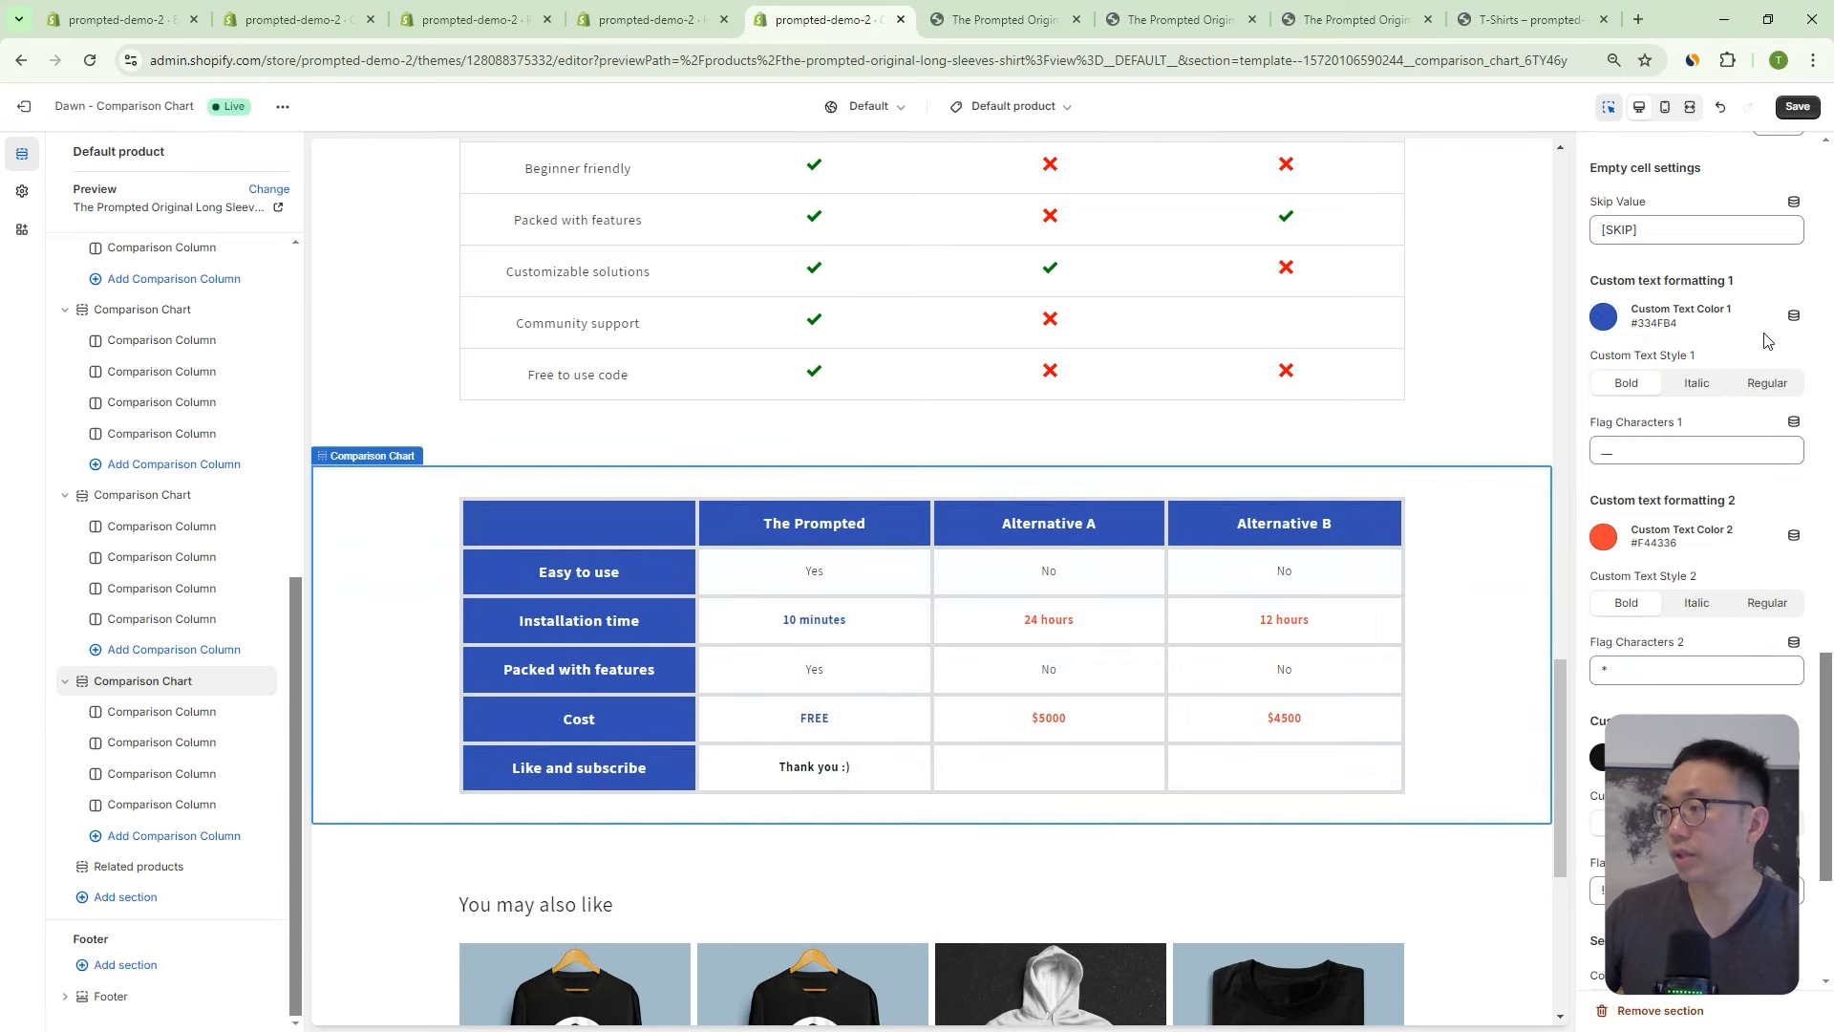
left_click(1696, 383)
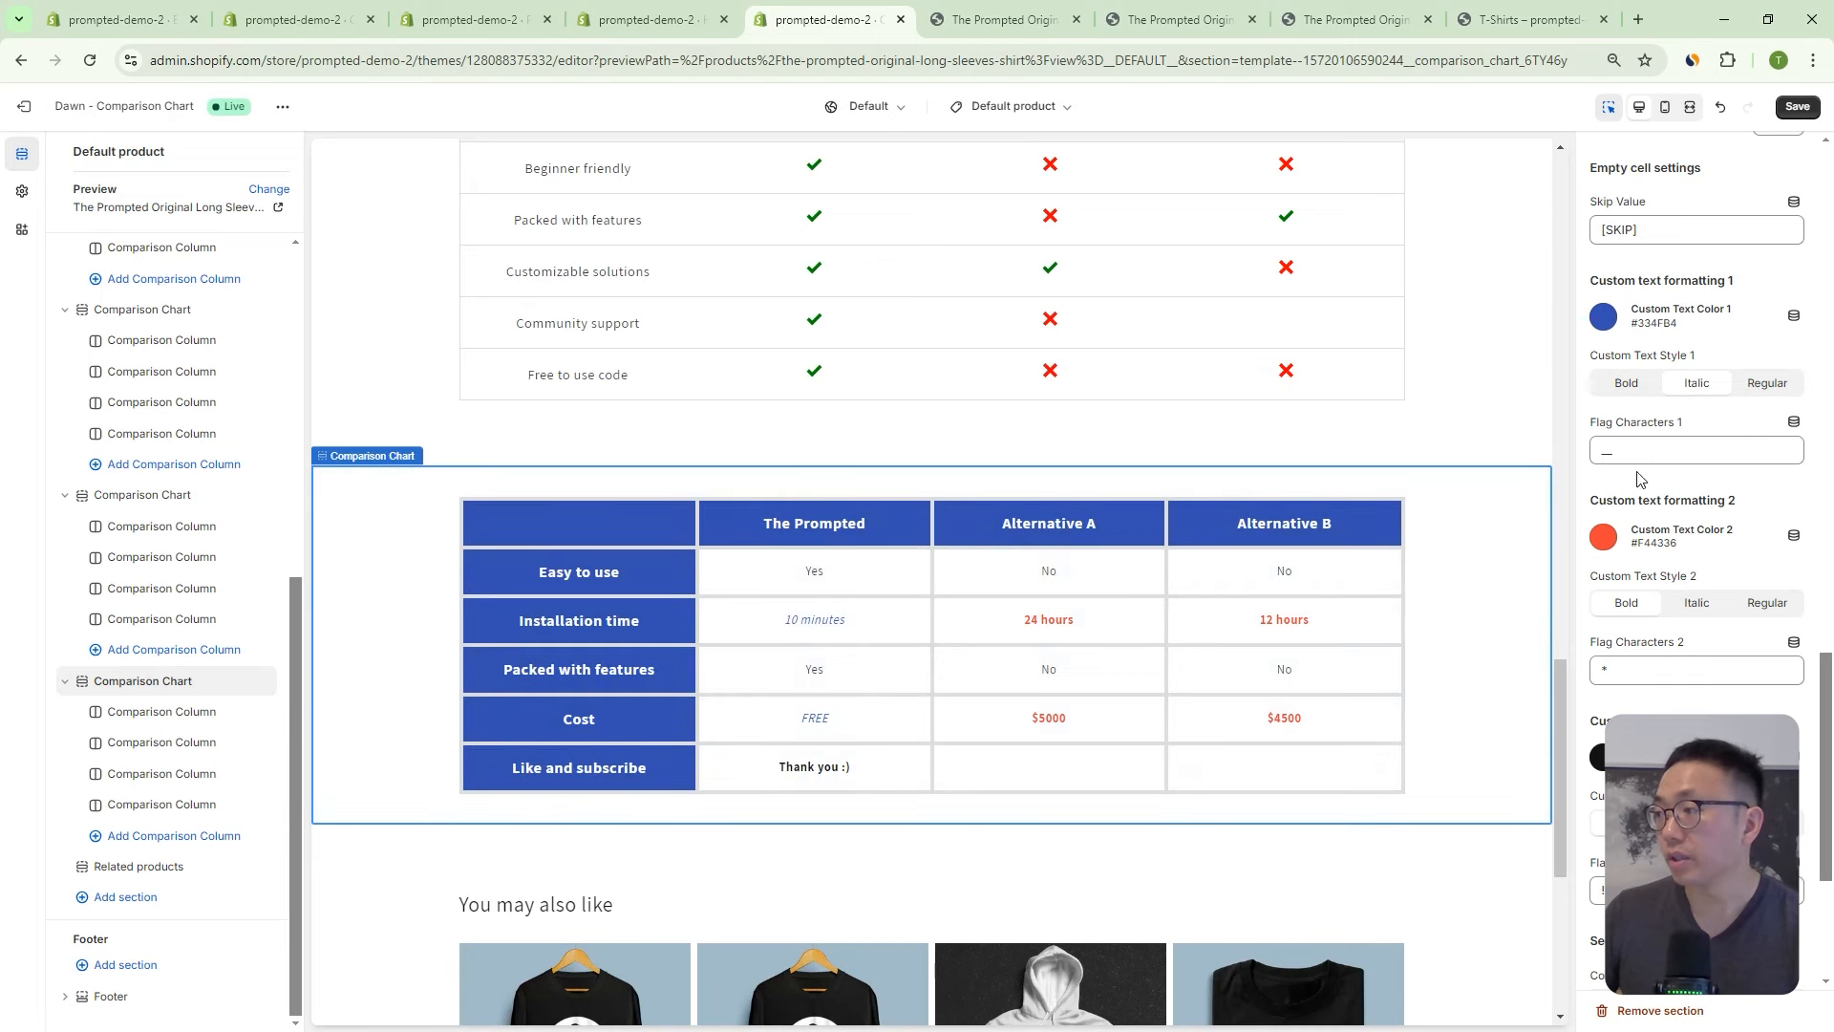
Check the Flag Characters 1 value against the __ prefixes on the column entries of the Demo2-ThePrompted metaobject.
left_click_drag(1644, 458, 1592, 467)
key("BackSpace")
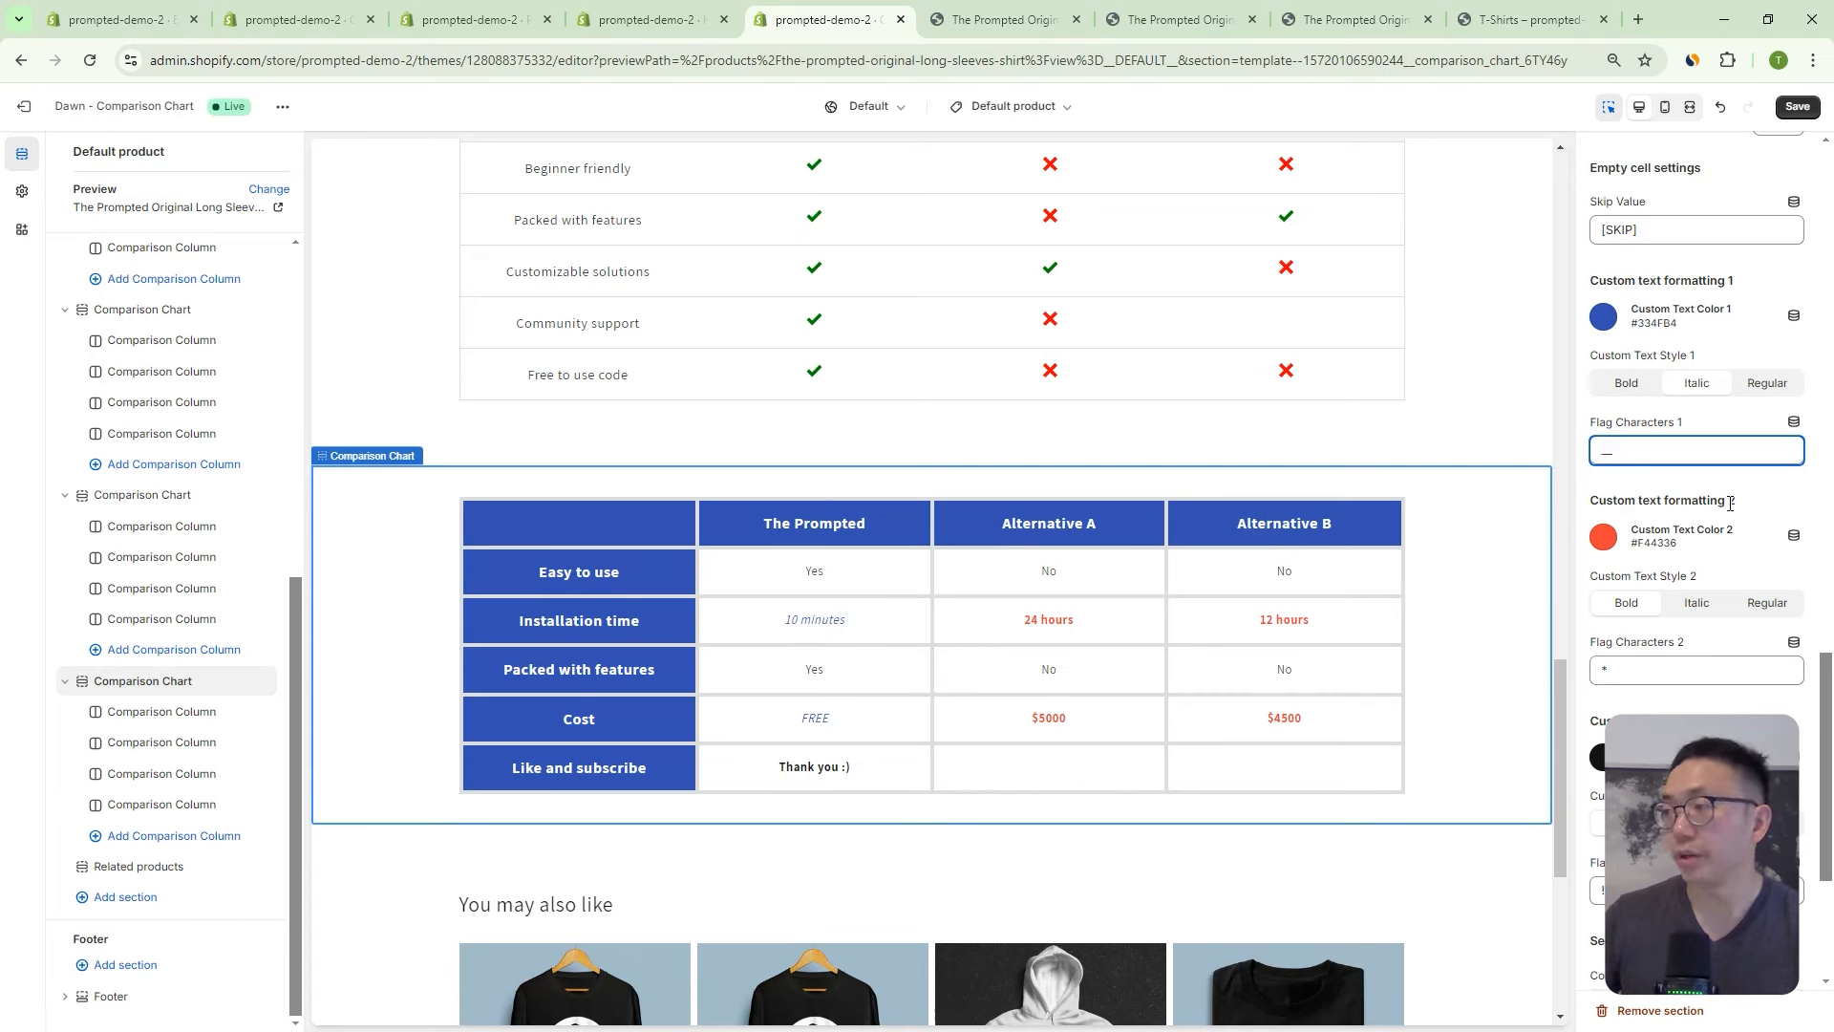
left_click(673, 17)
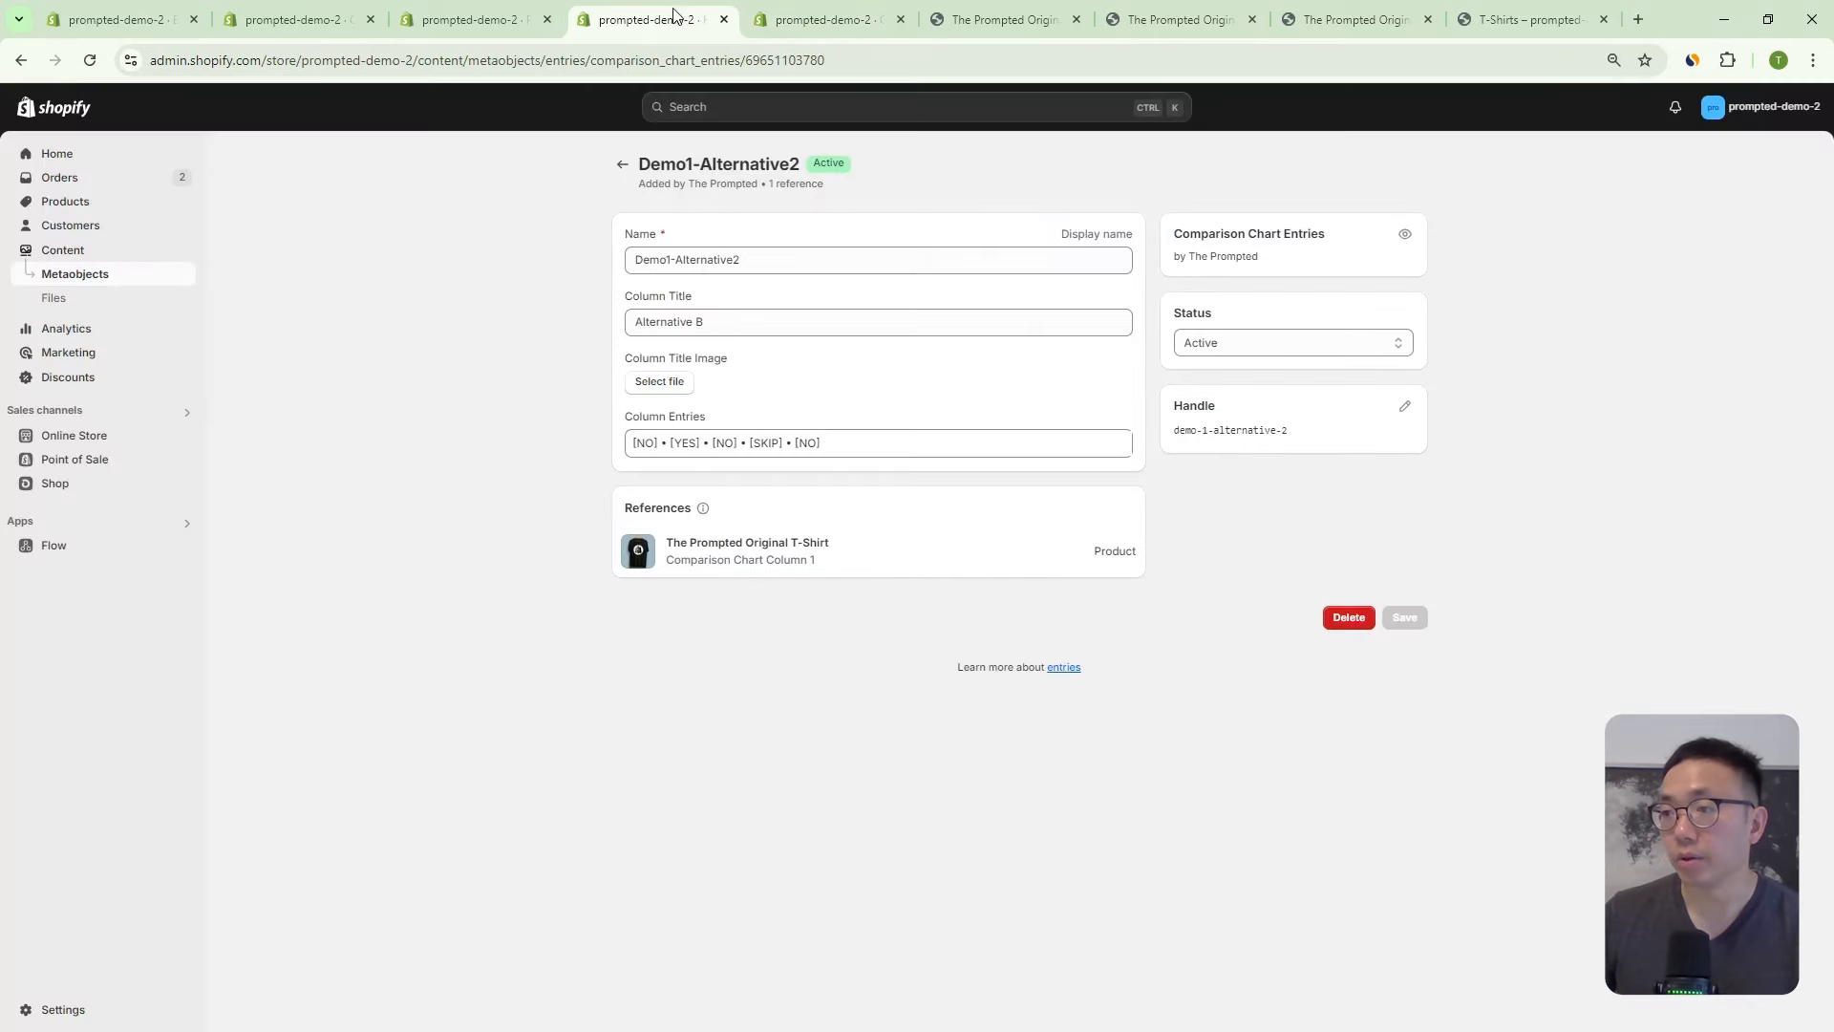
left_click(623, 167)
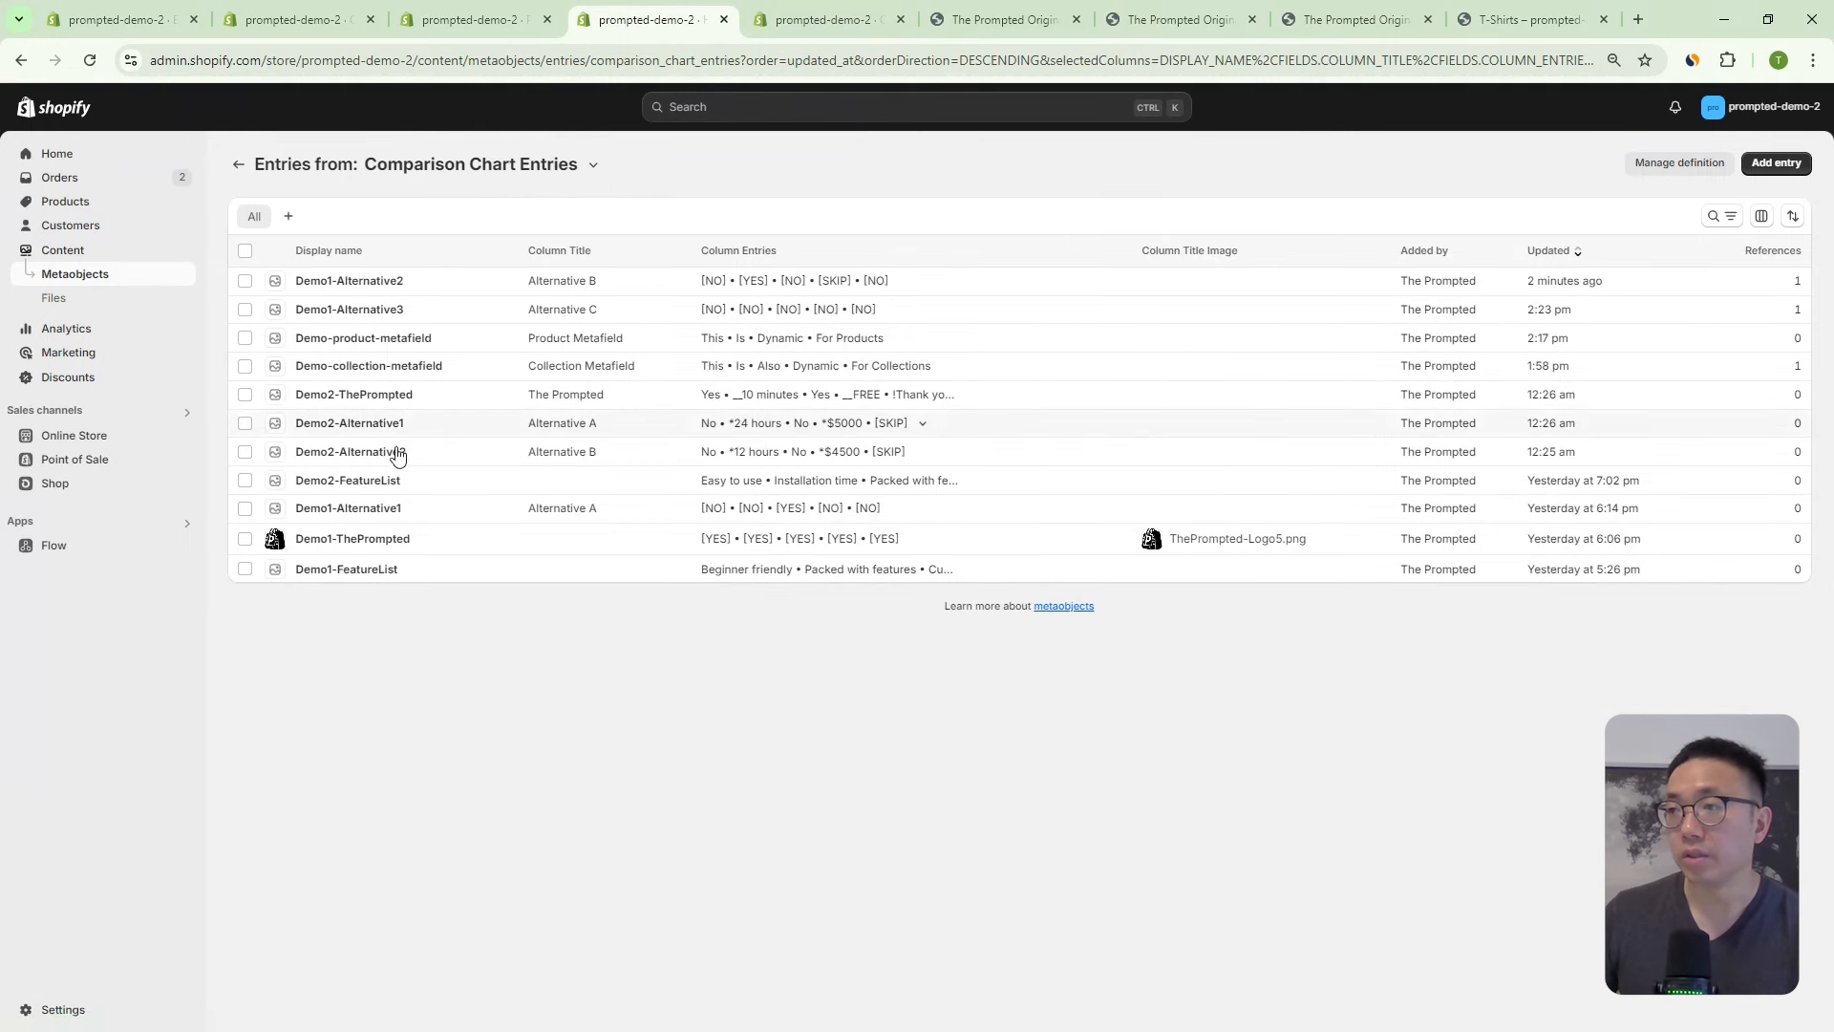
left_click(352, 396)
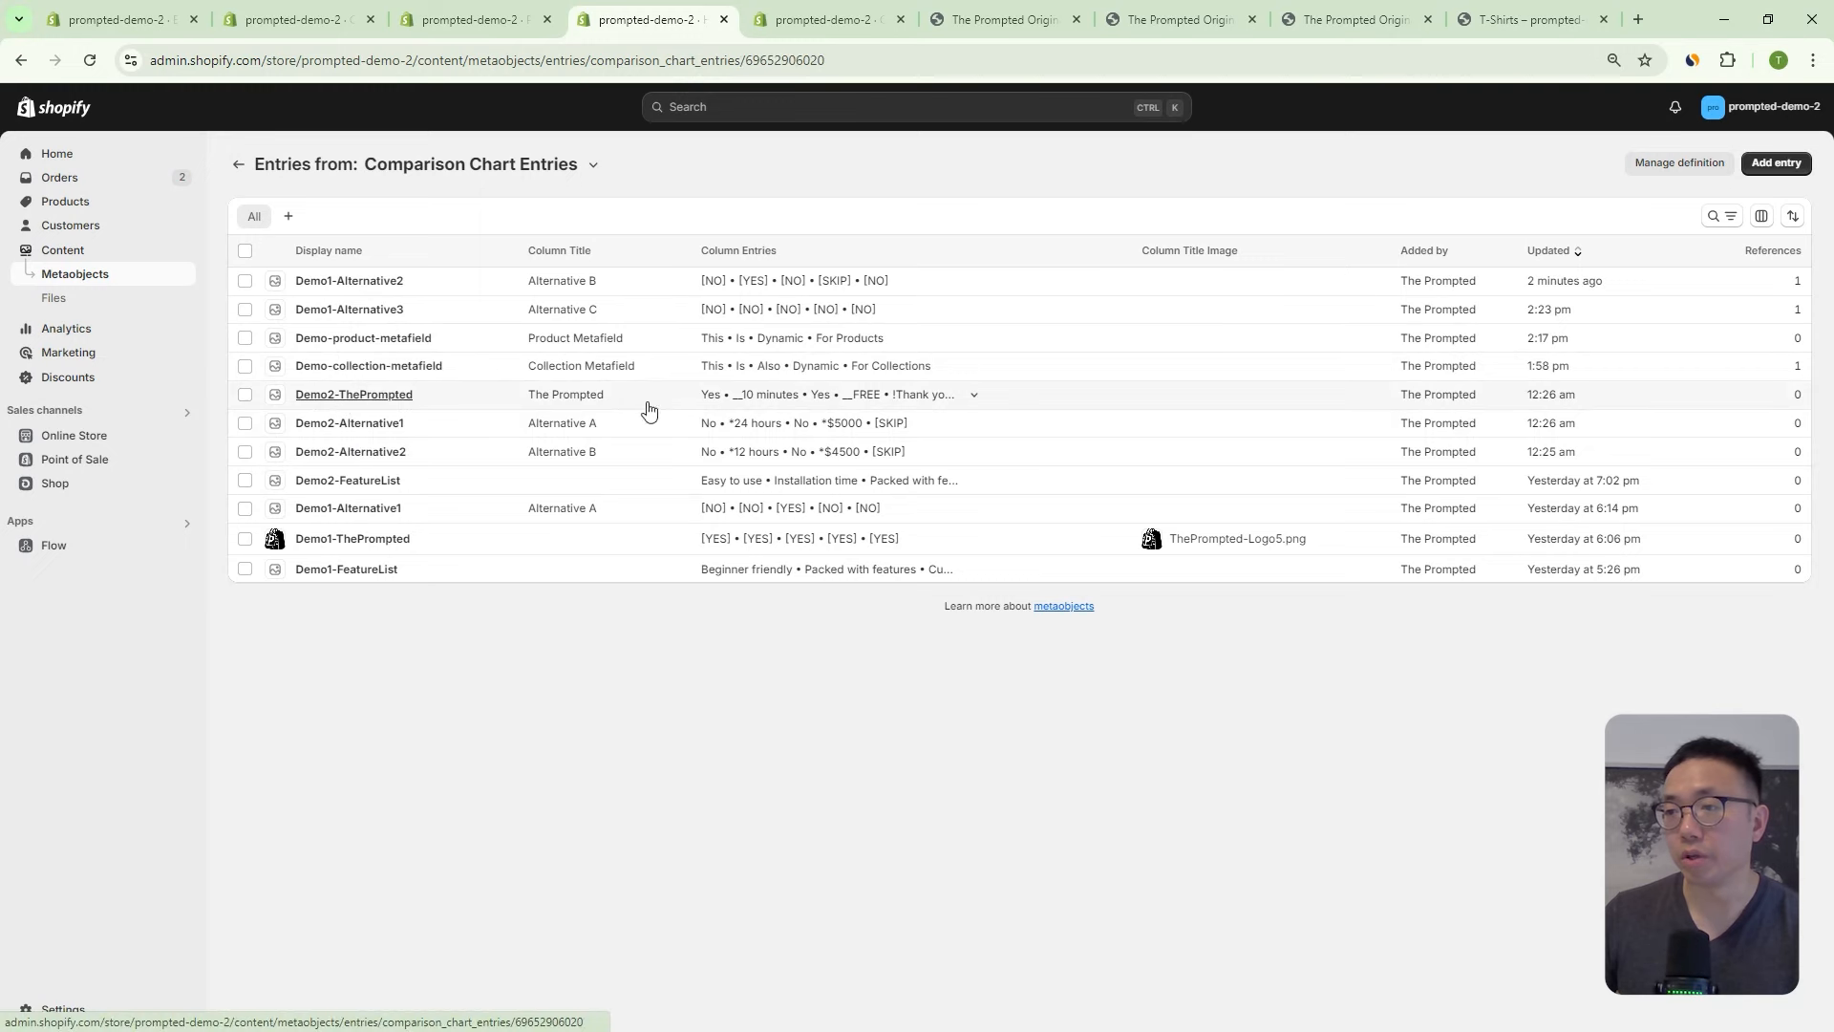
left_click(994, 440)
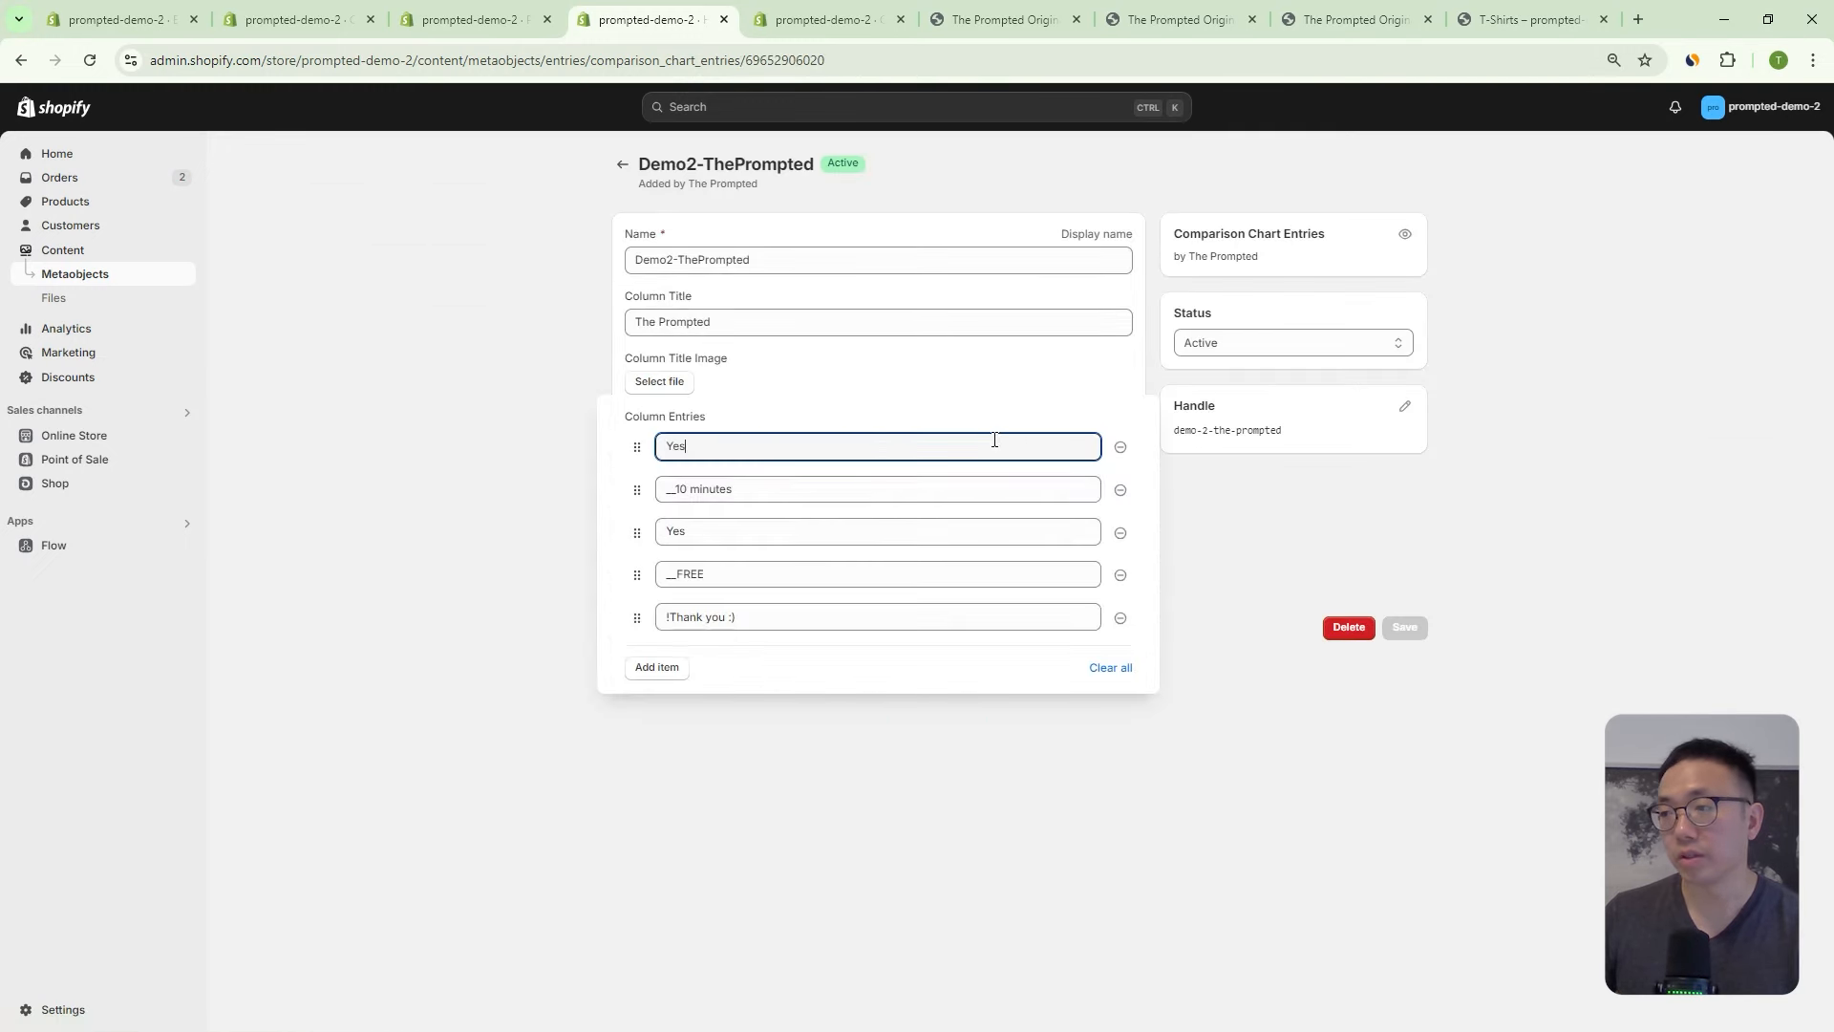
left_click(676, 492)
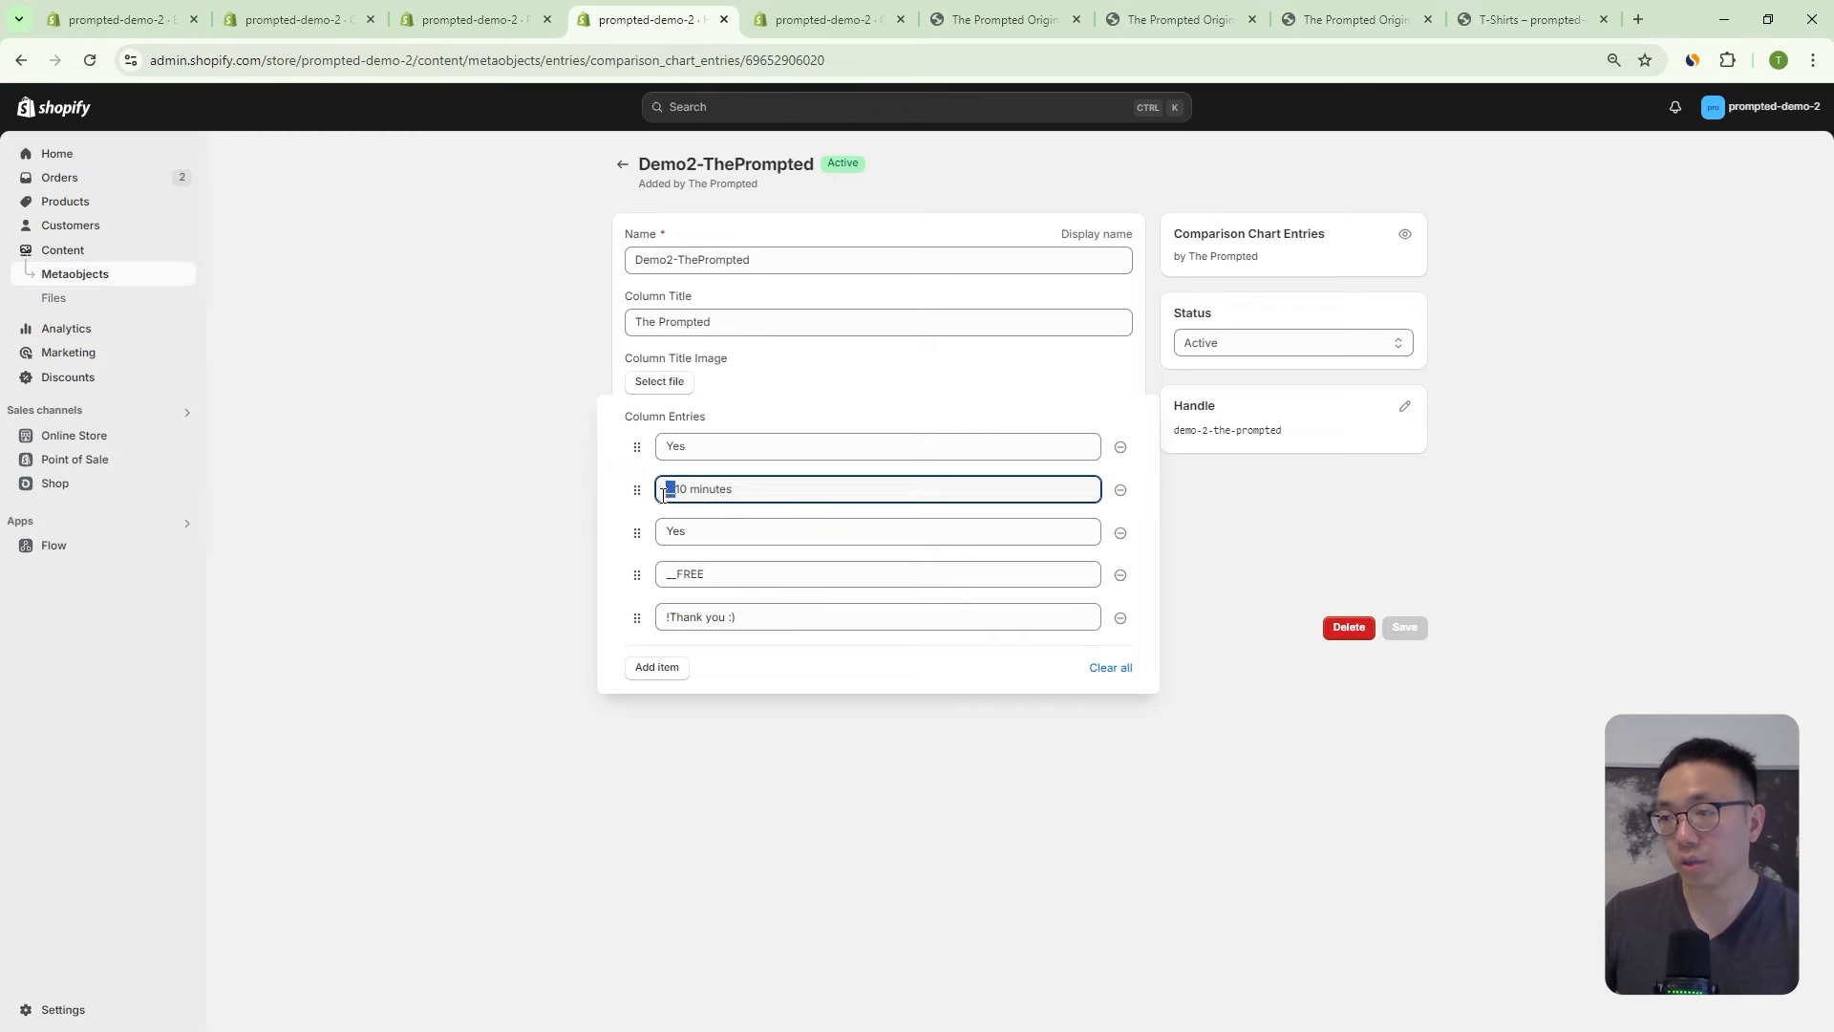
left_click_drag(678, 575, 635, 579)
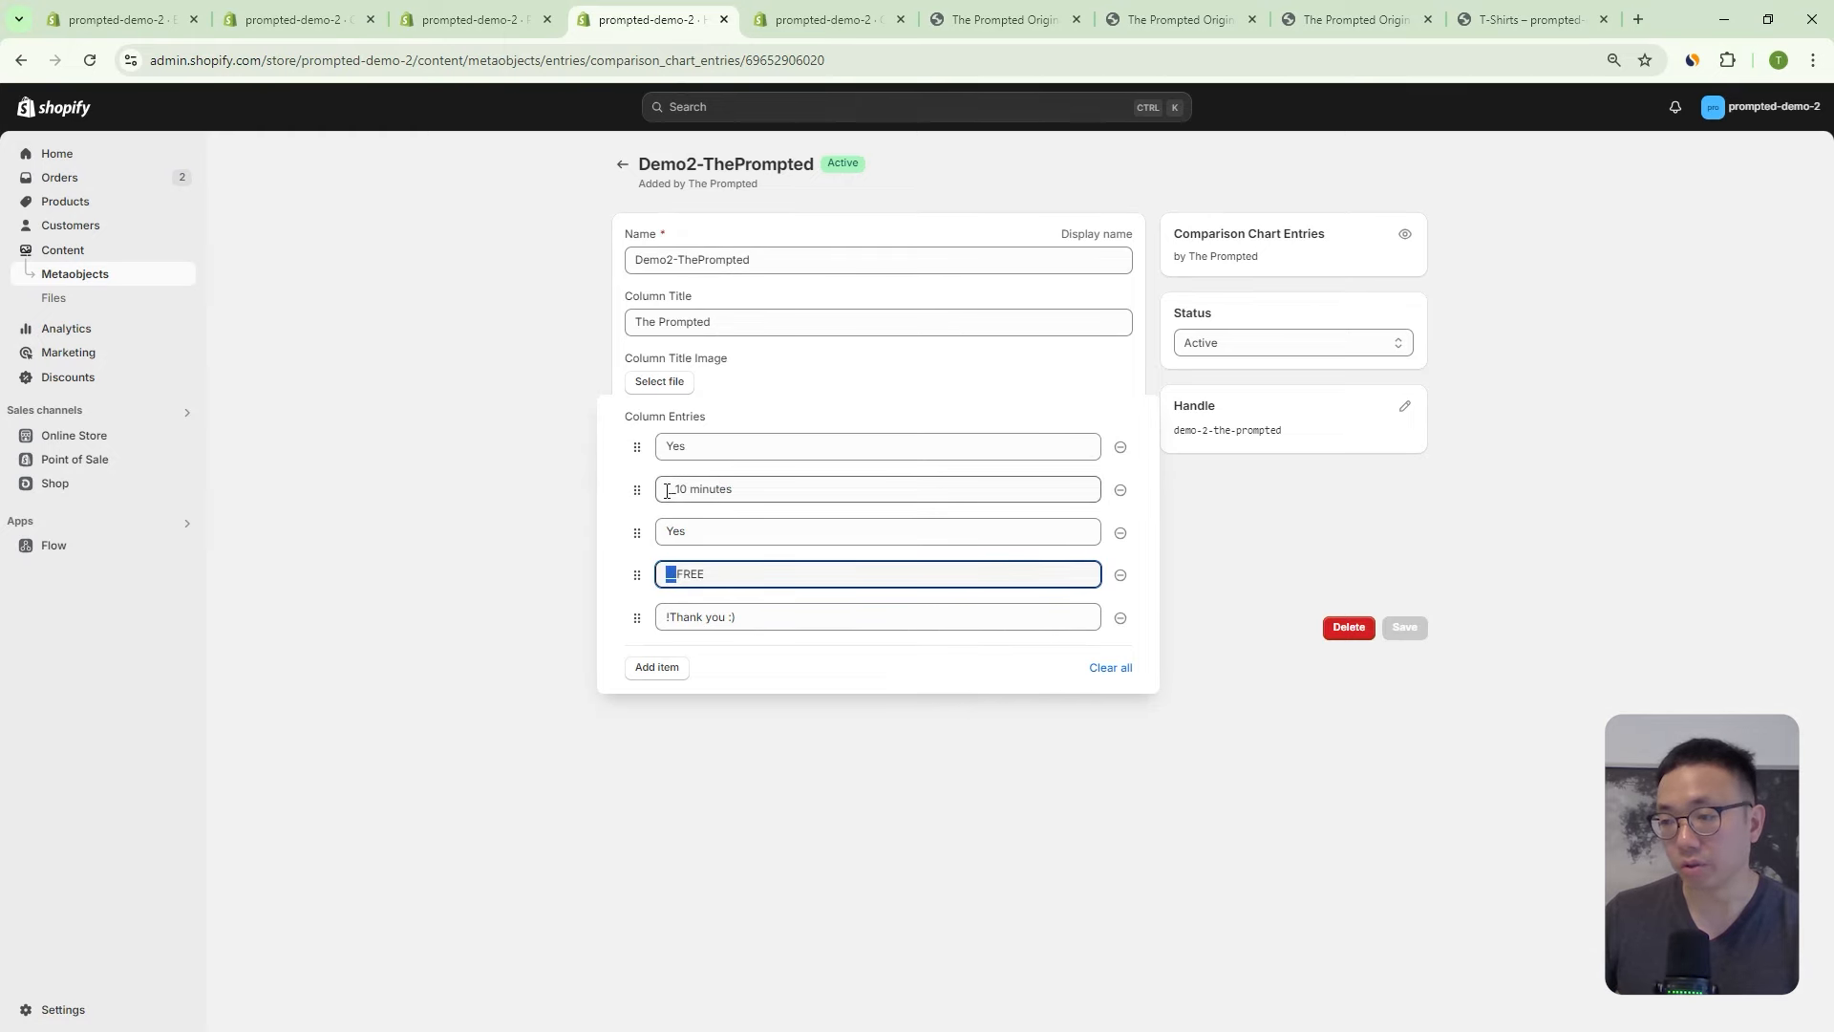
Compare the chart's formatted The Prompted cells with the flagged 10 minutes, FREE and Thank you :) entries in the metaobject.
left_click(853, 11)
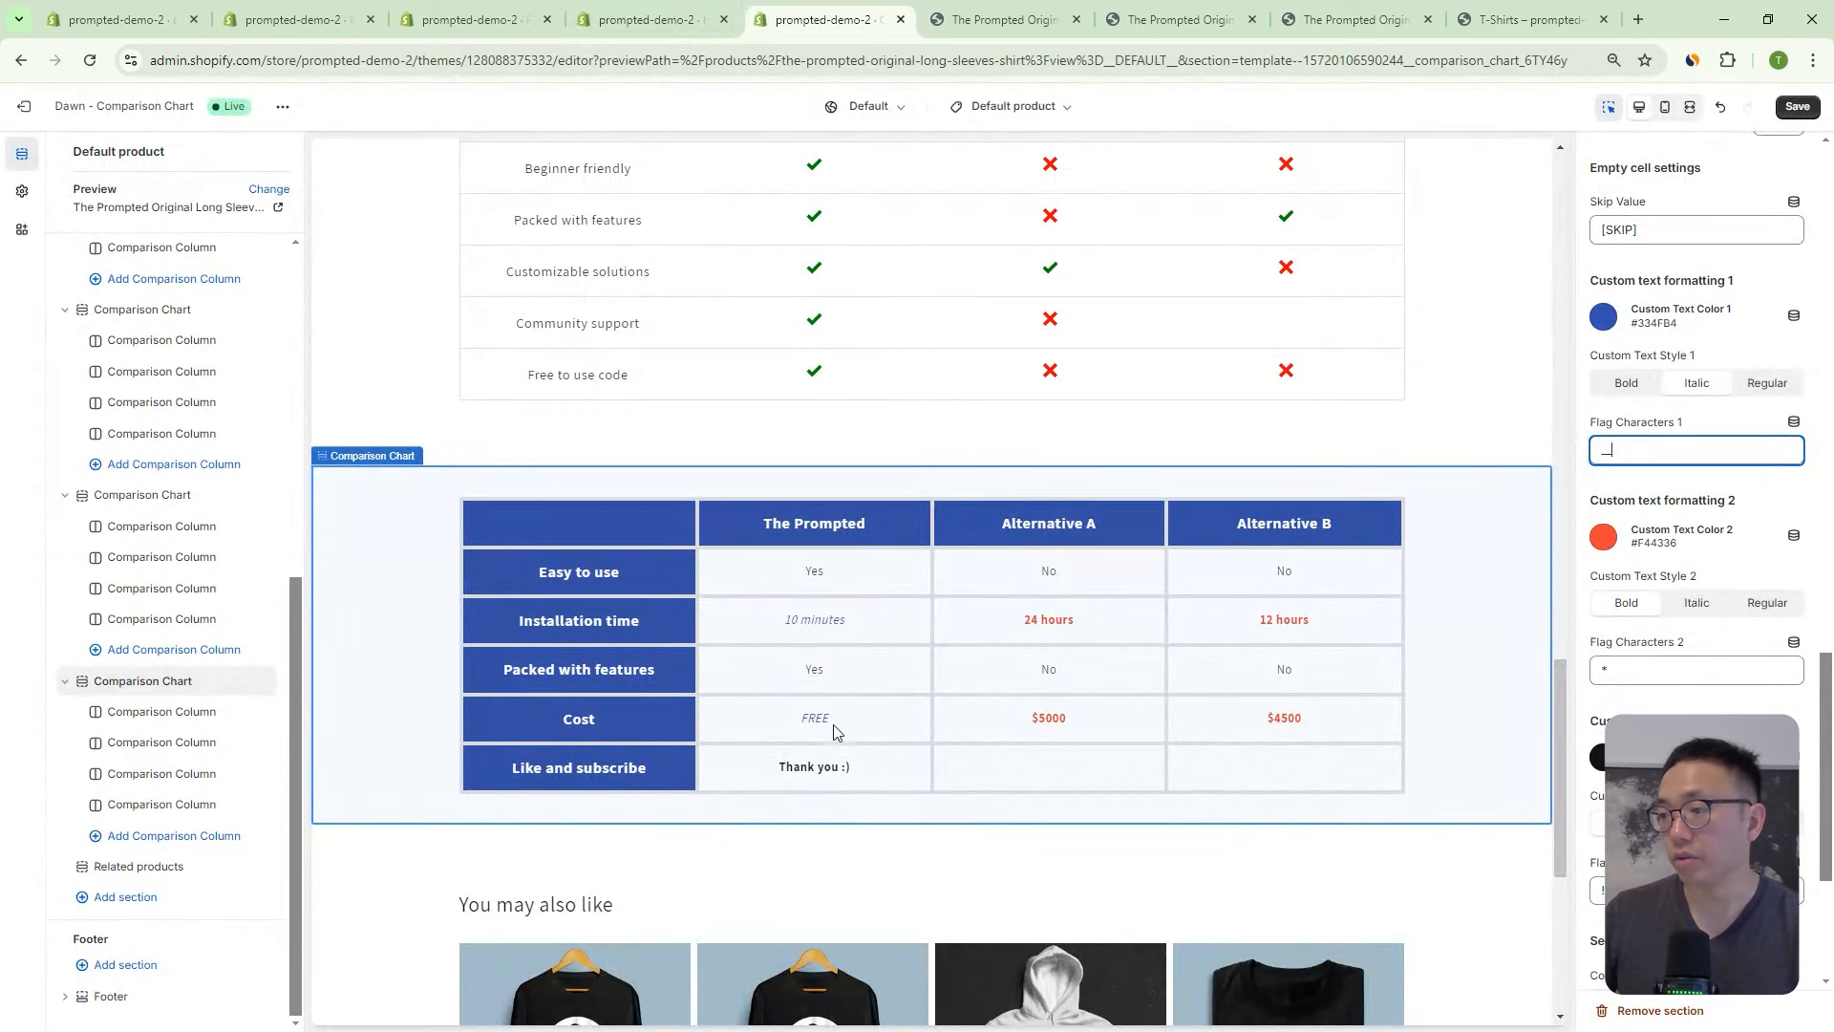
left_click(669, 25)
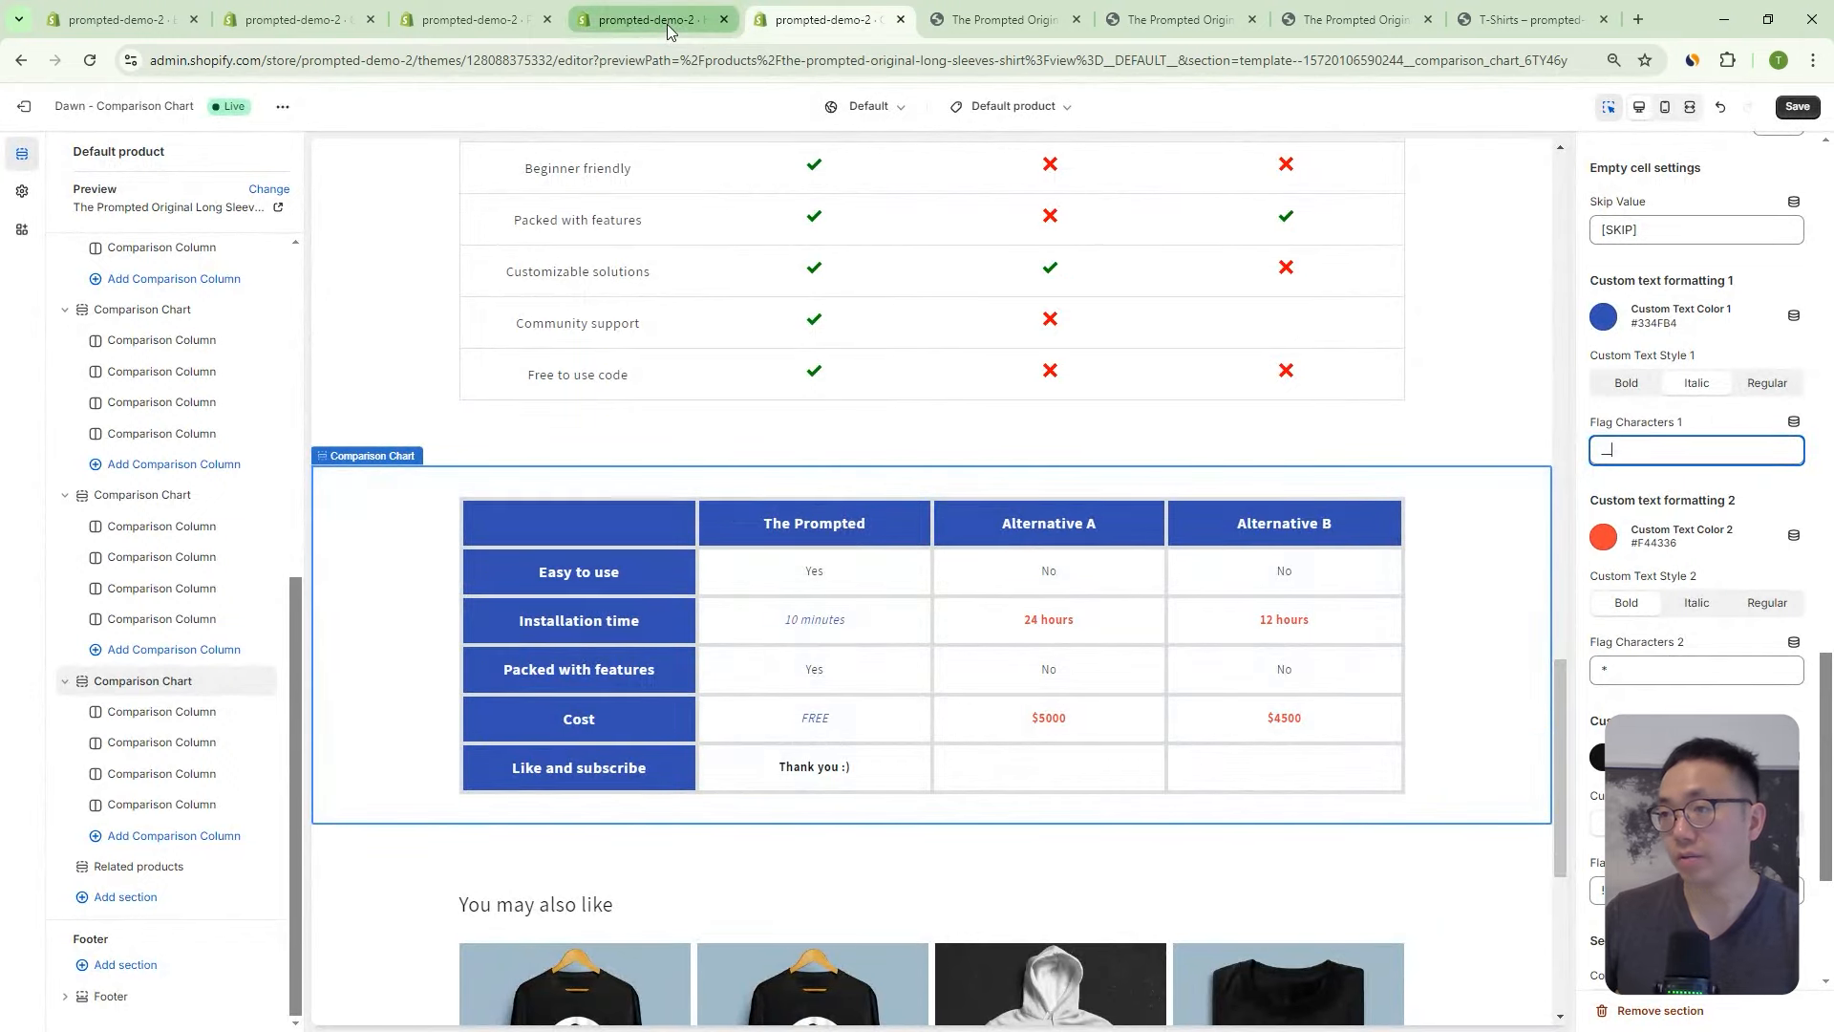
left_click_drag(677, 492, 732, 515)
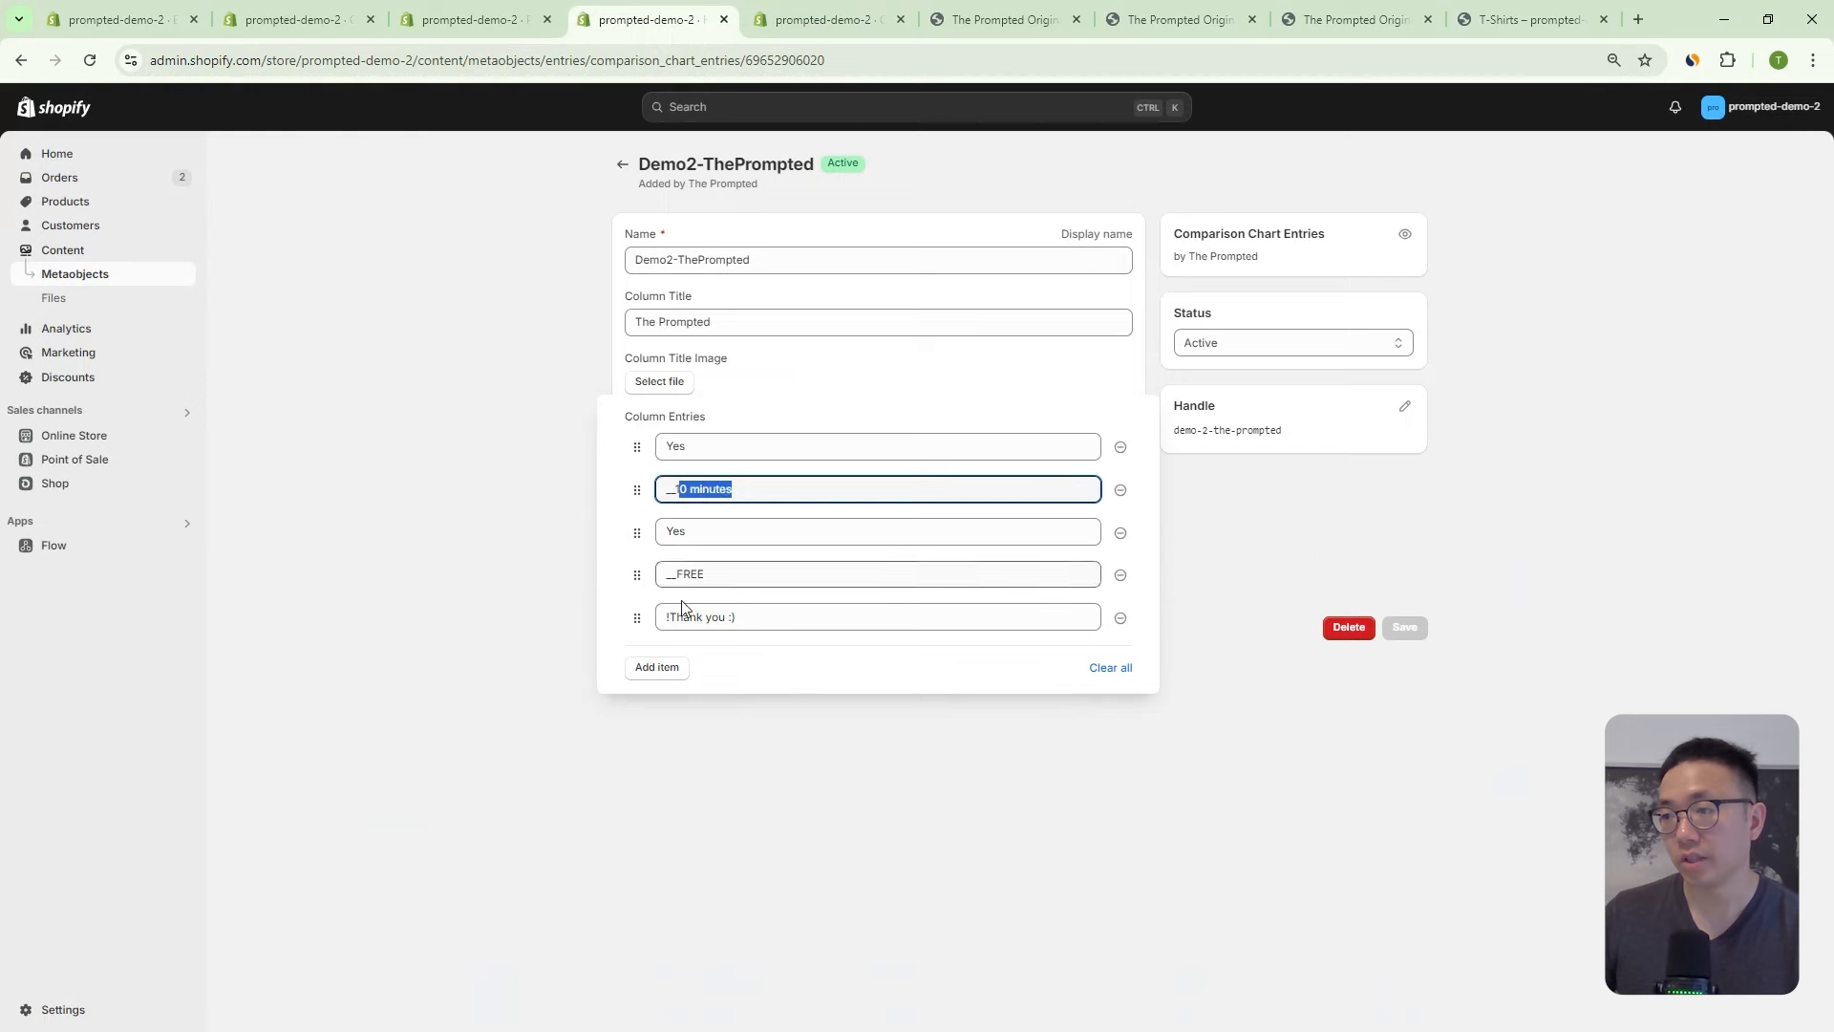
left_click_drag(677, 580, 727, 583)
left_click(740, 581)
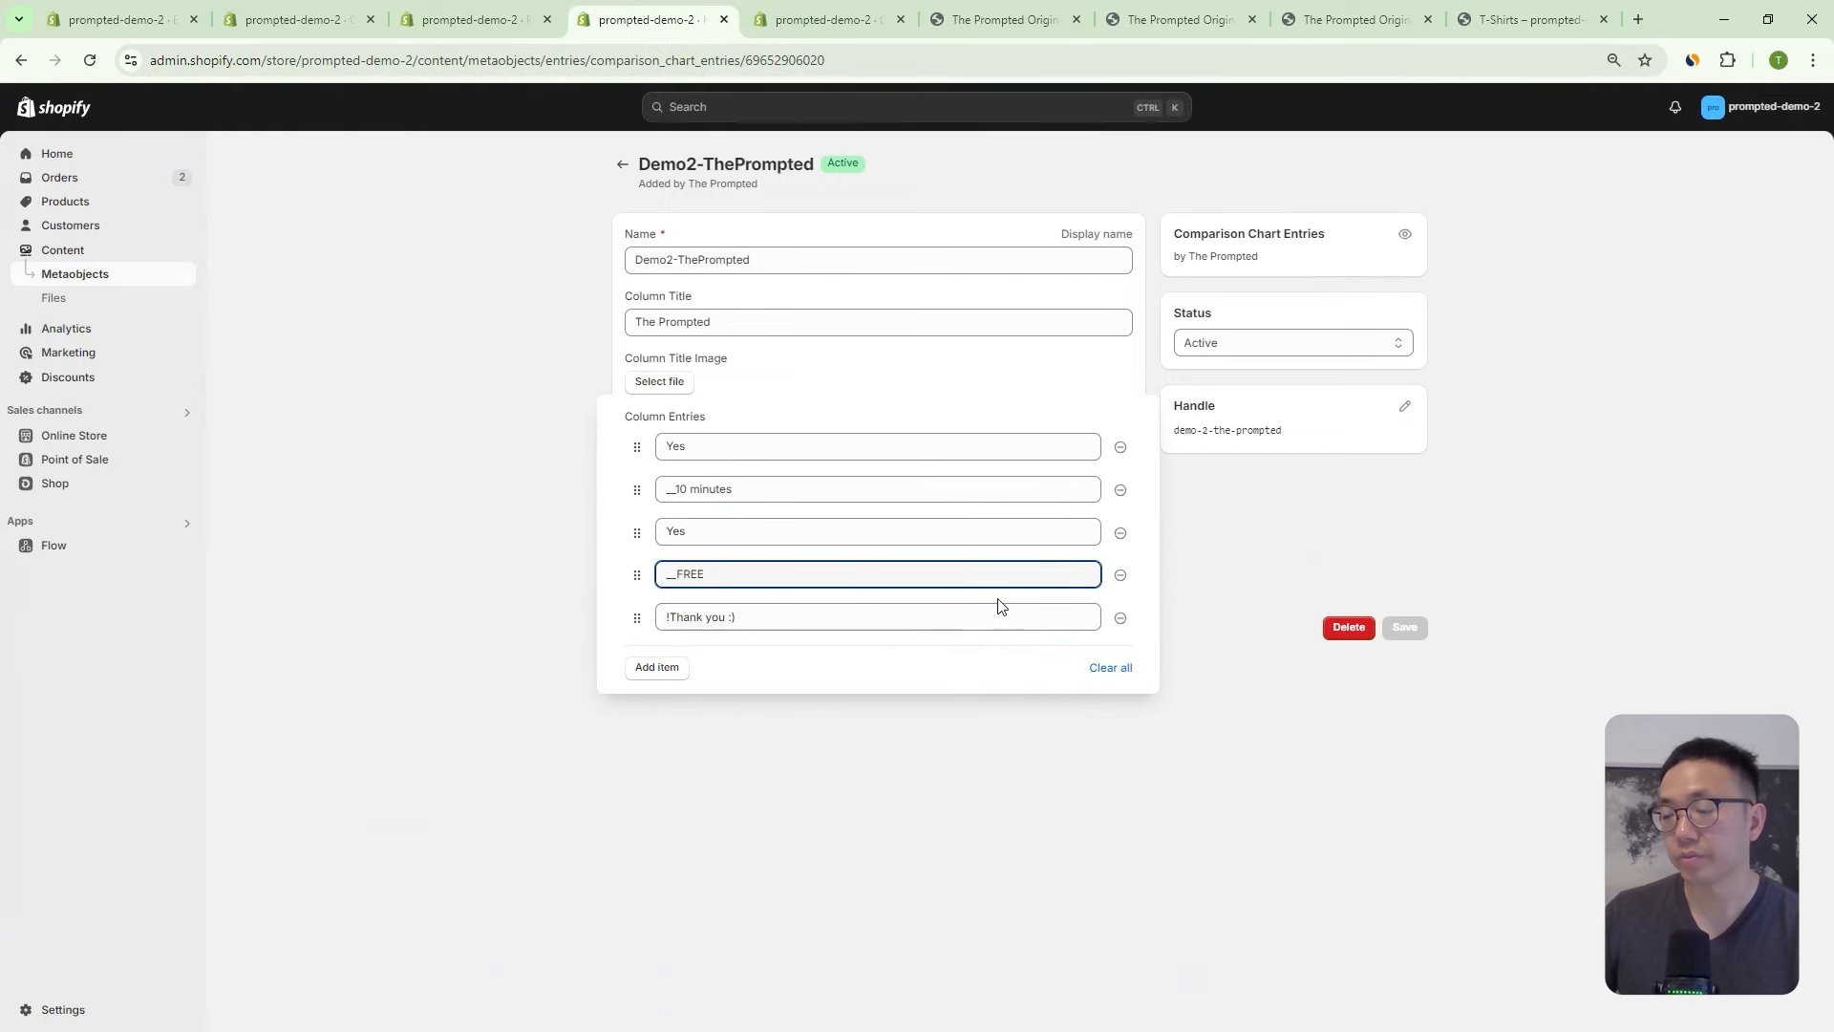
left_click_drag(668, 617, 655, 630)
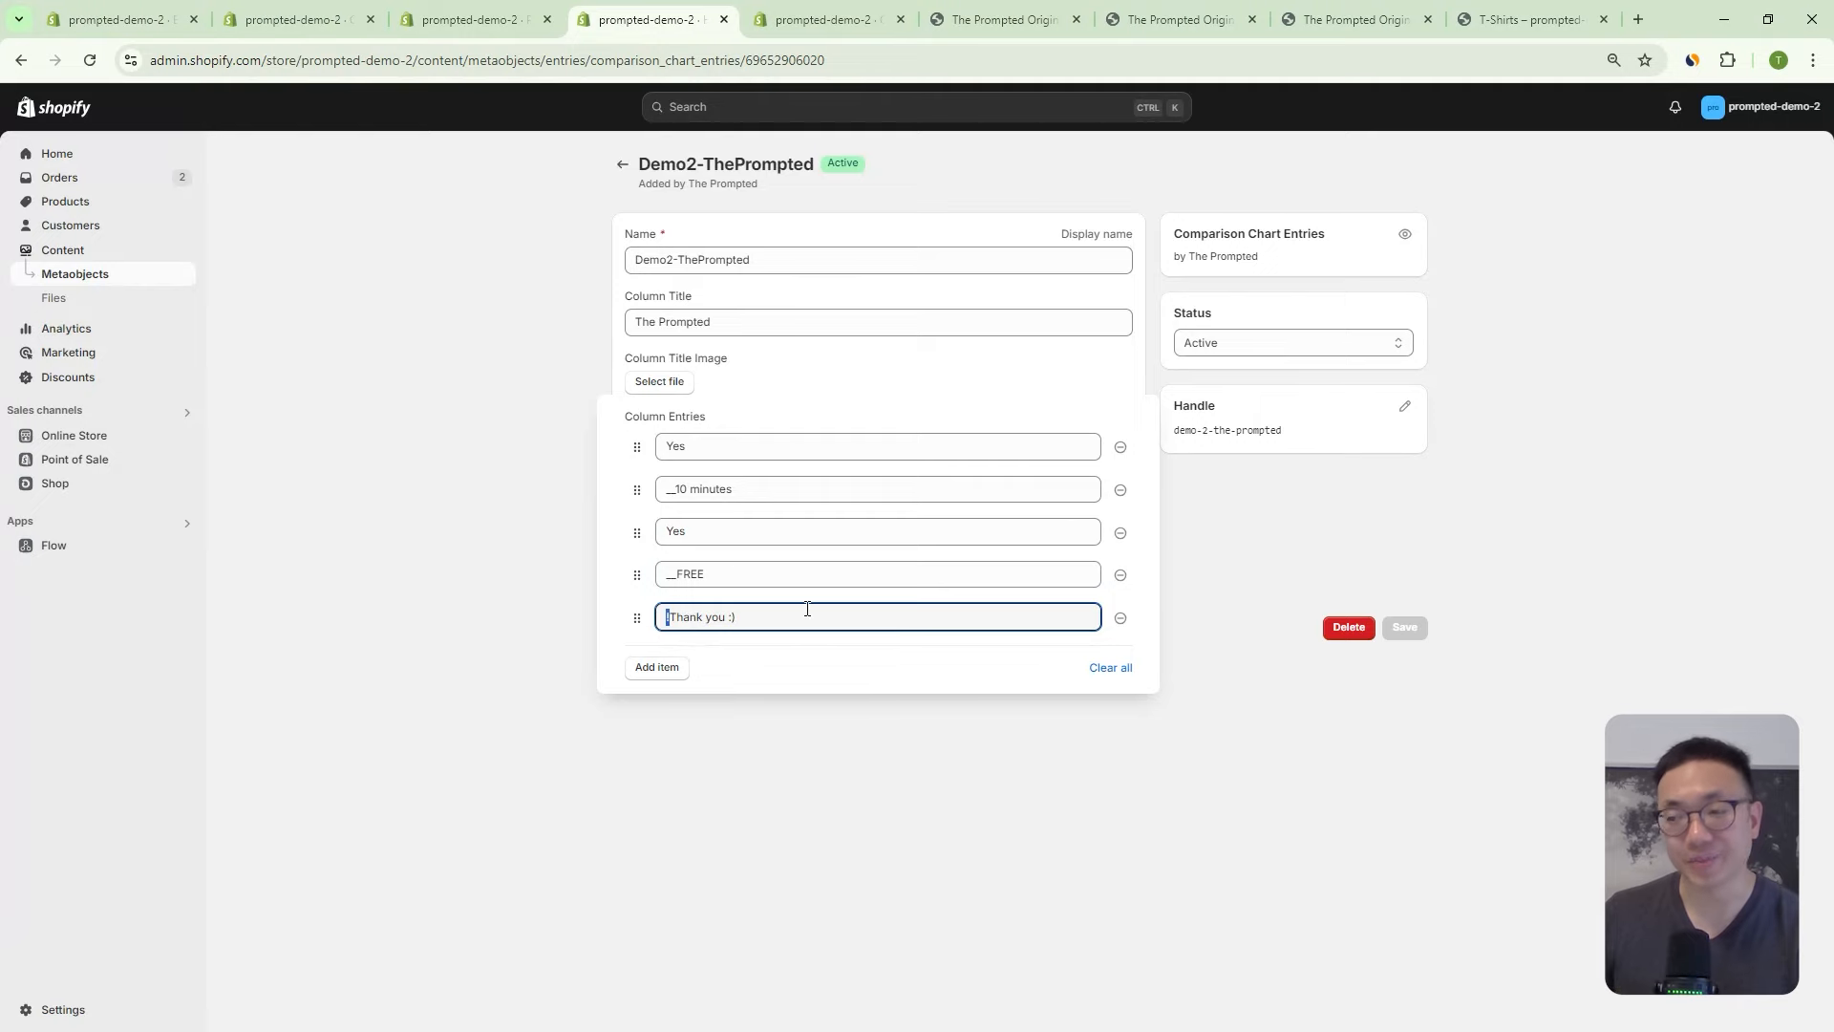
Set Custom Text Color 3, which applies to entries flagged with !, to #198634 in the theme editor.
left_click(840, 26)
scroll(1651, 702, "down", 5)
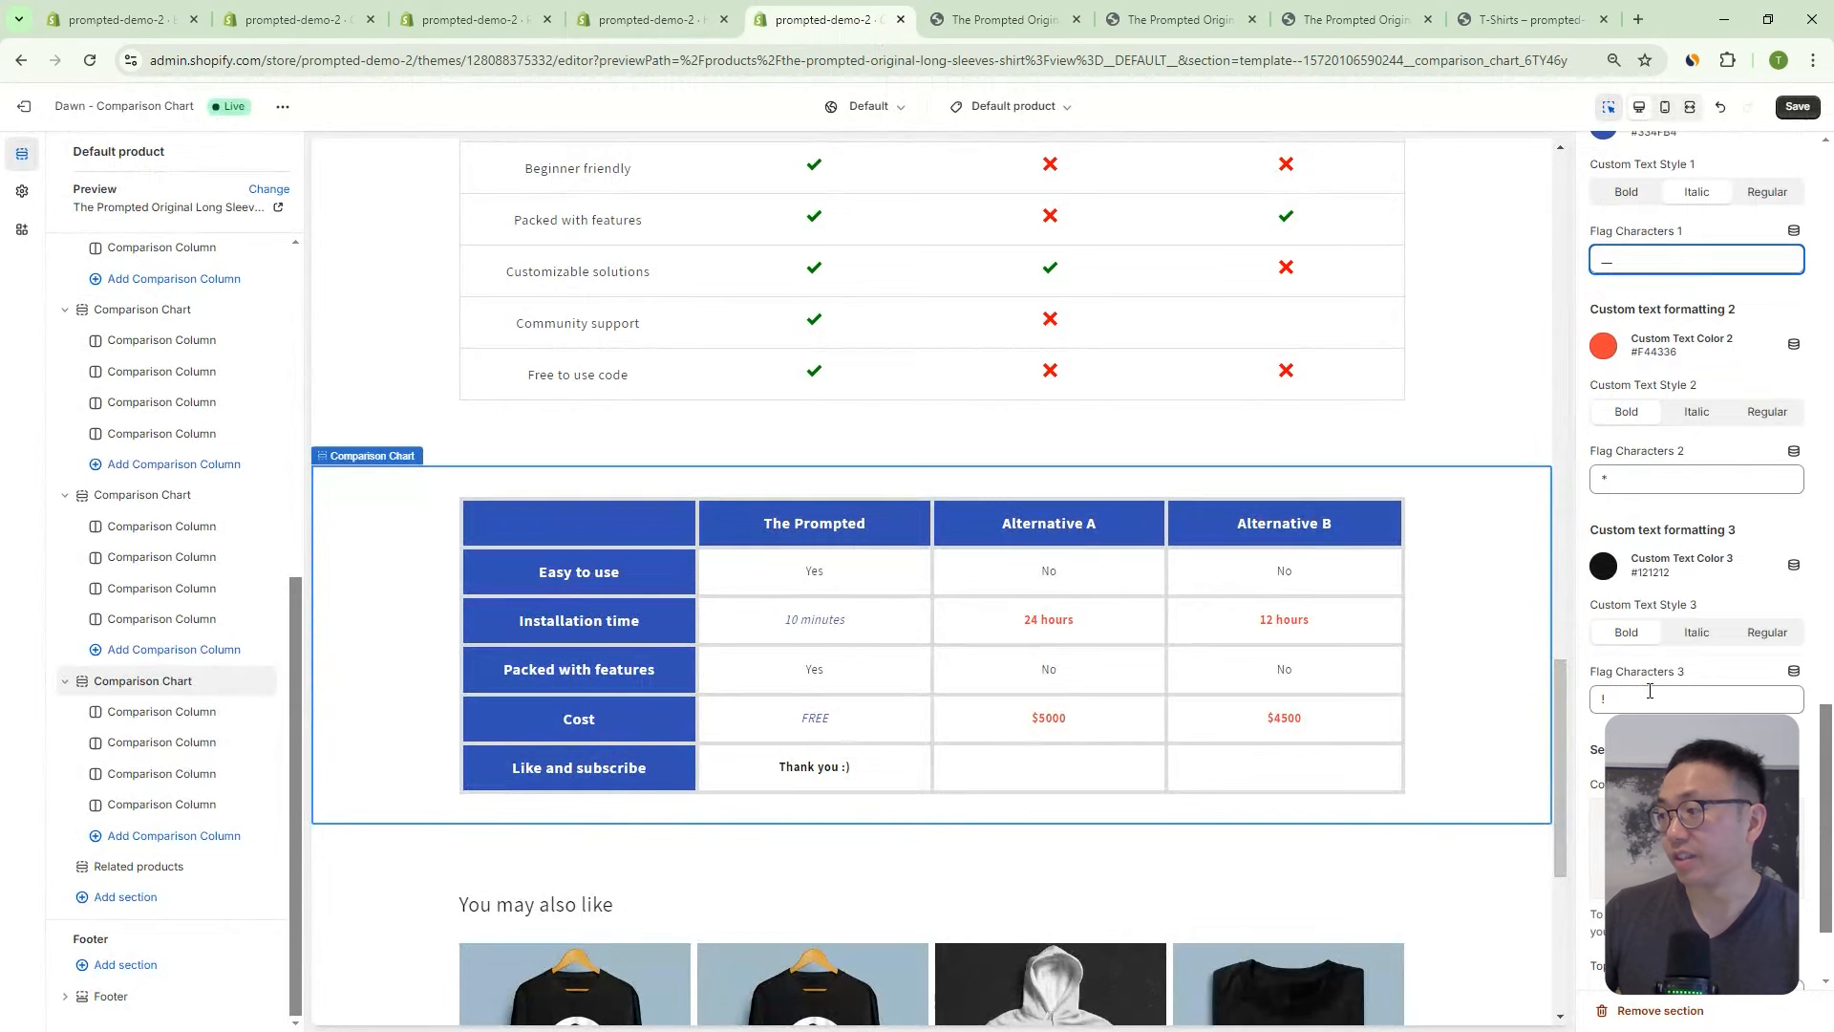
left_click_drag(1650, 697, 1486, 706)
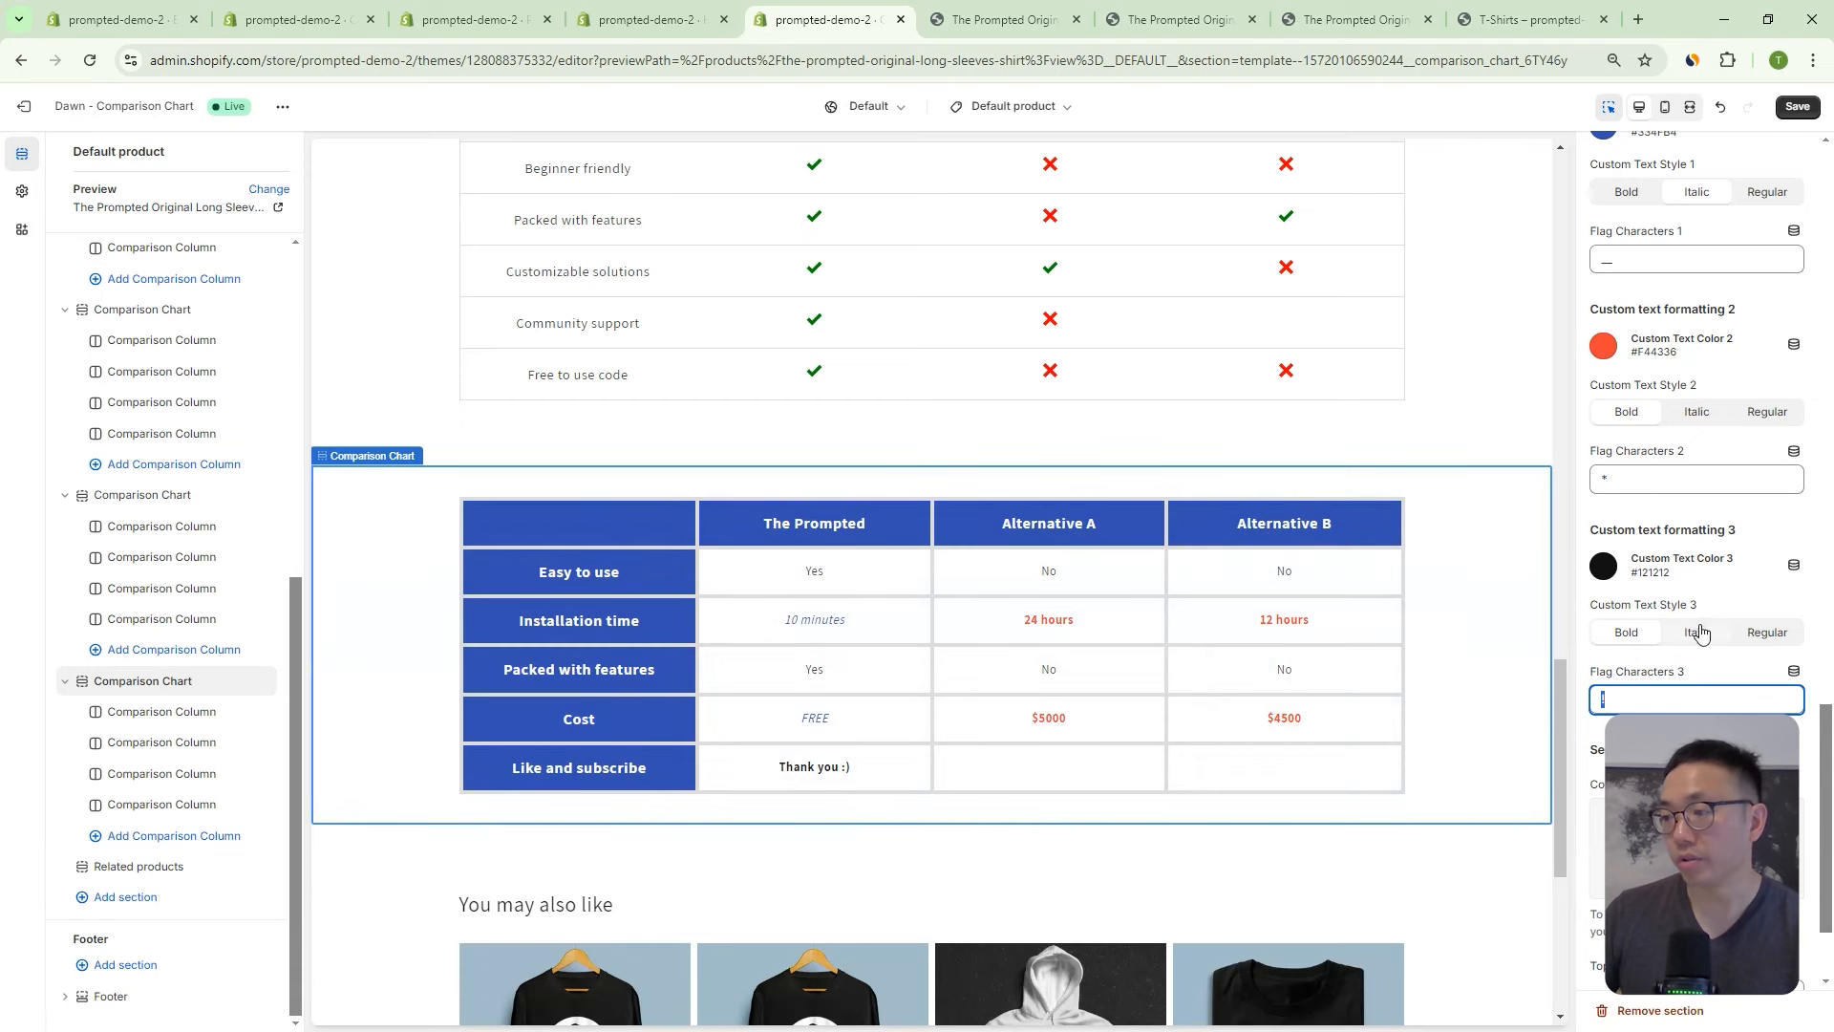
left_click(1641, 563)
left_click(1719, 525)
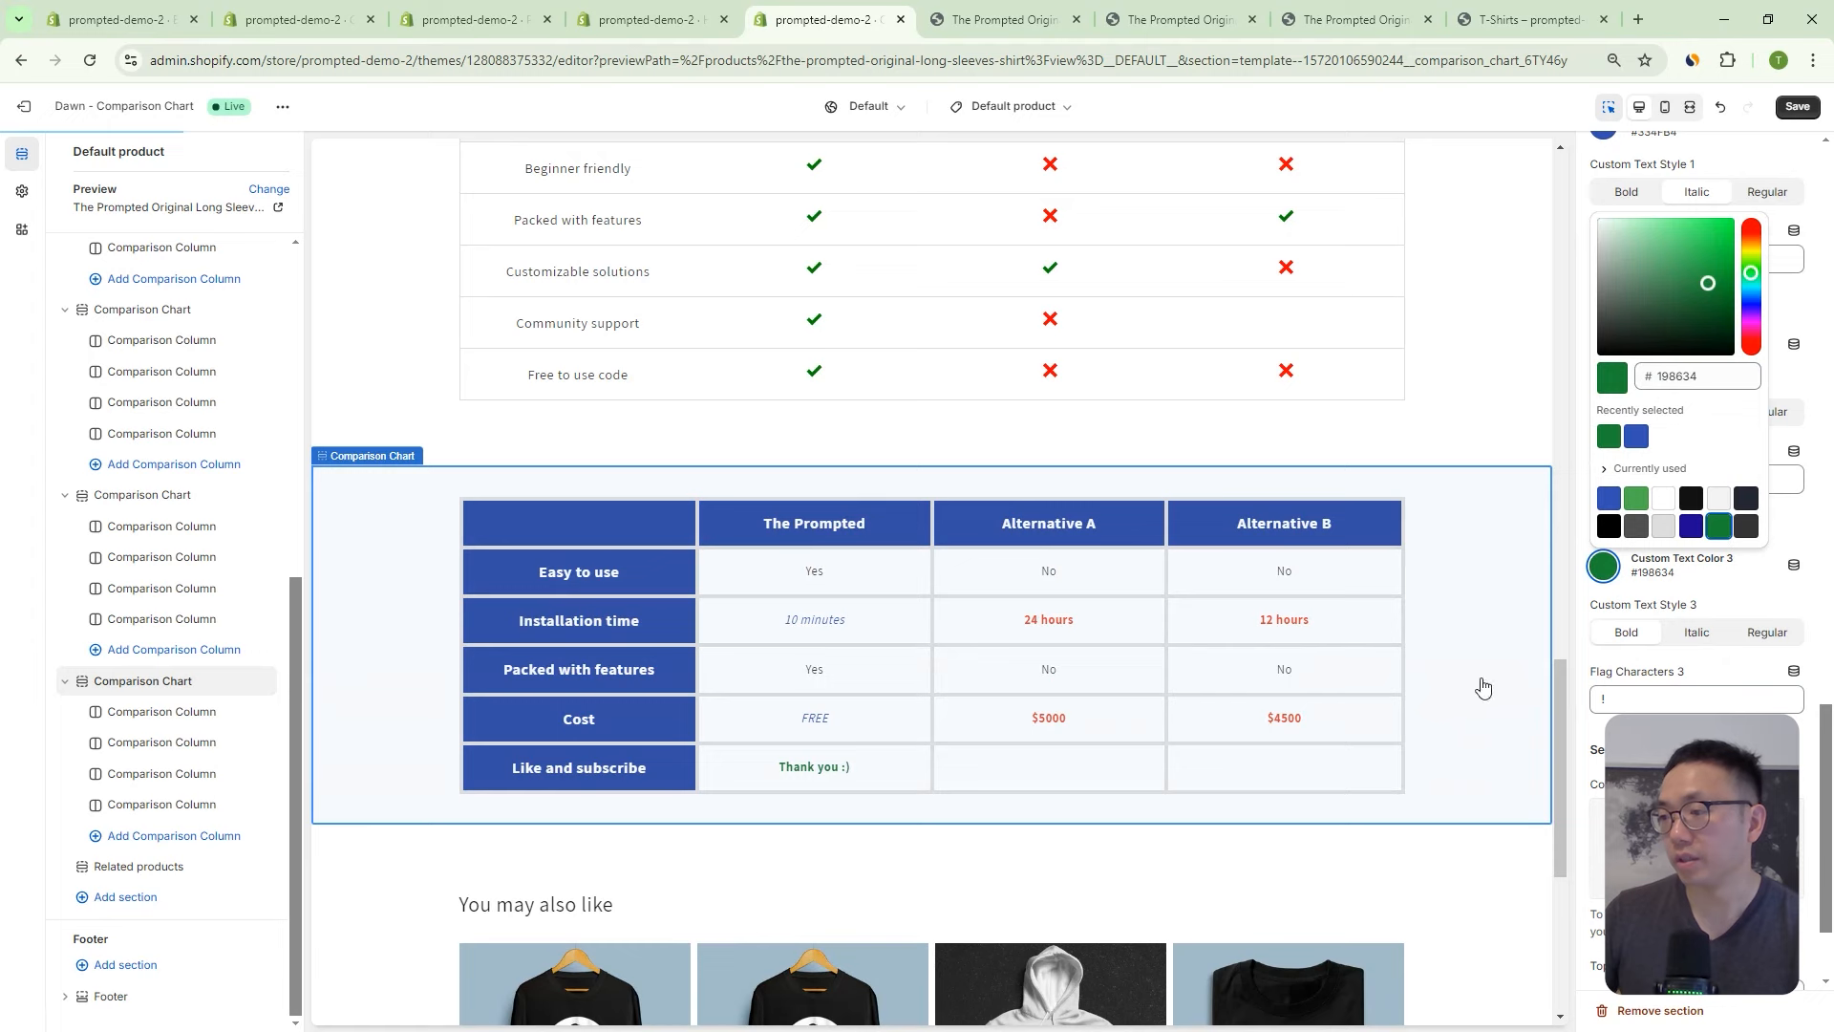
left_click(1807, 750)
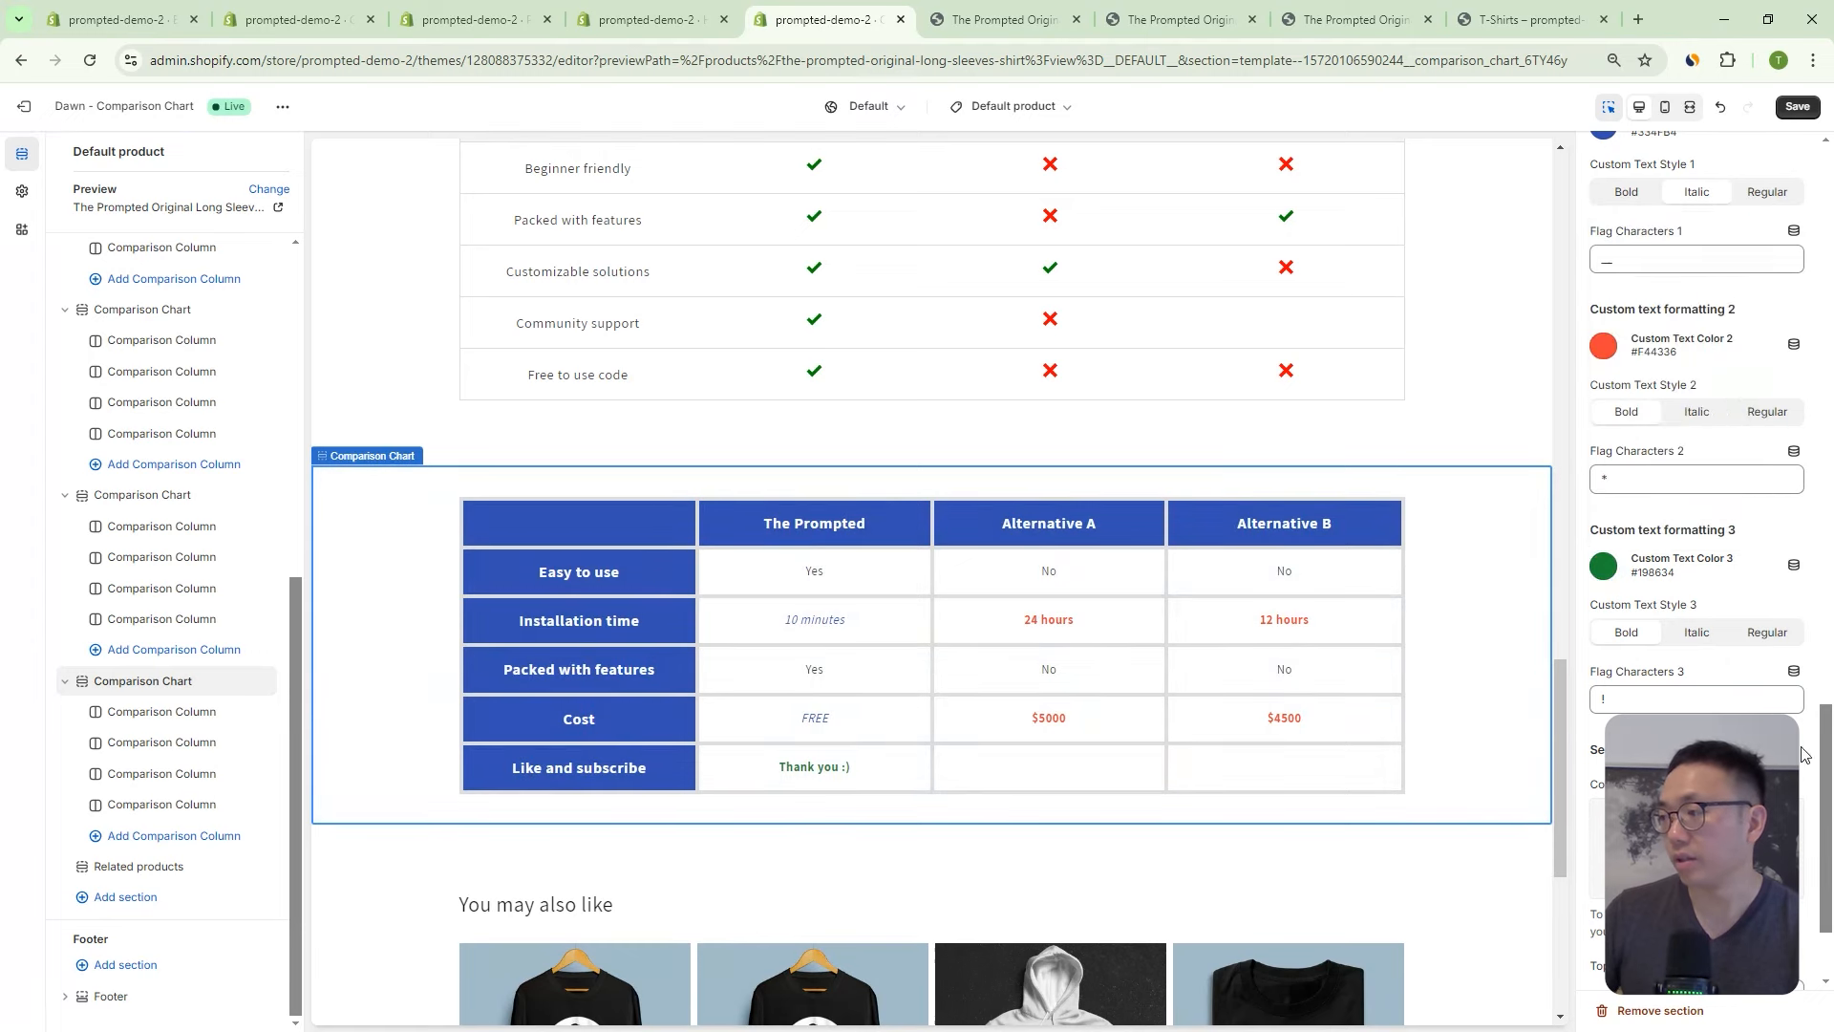
Check the Flag Characters 2 value against the * prefixes on the 24 hours and $5000 entries of the Demo2-Alternative1 metaobject.
double_click(1631, 478)
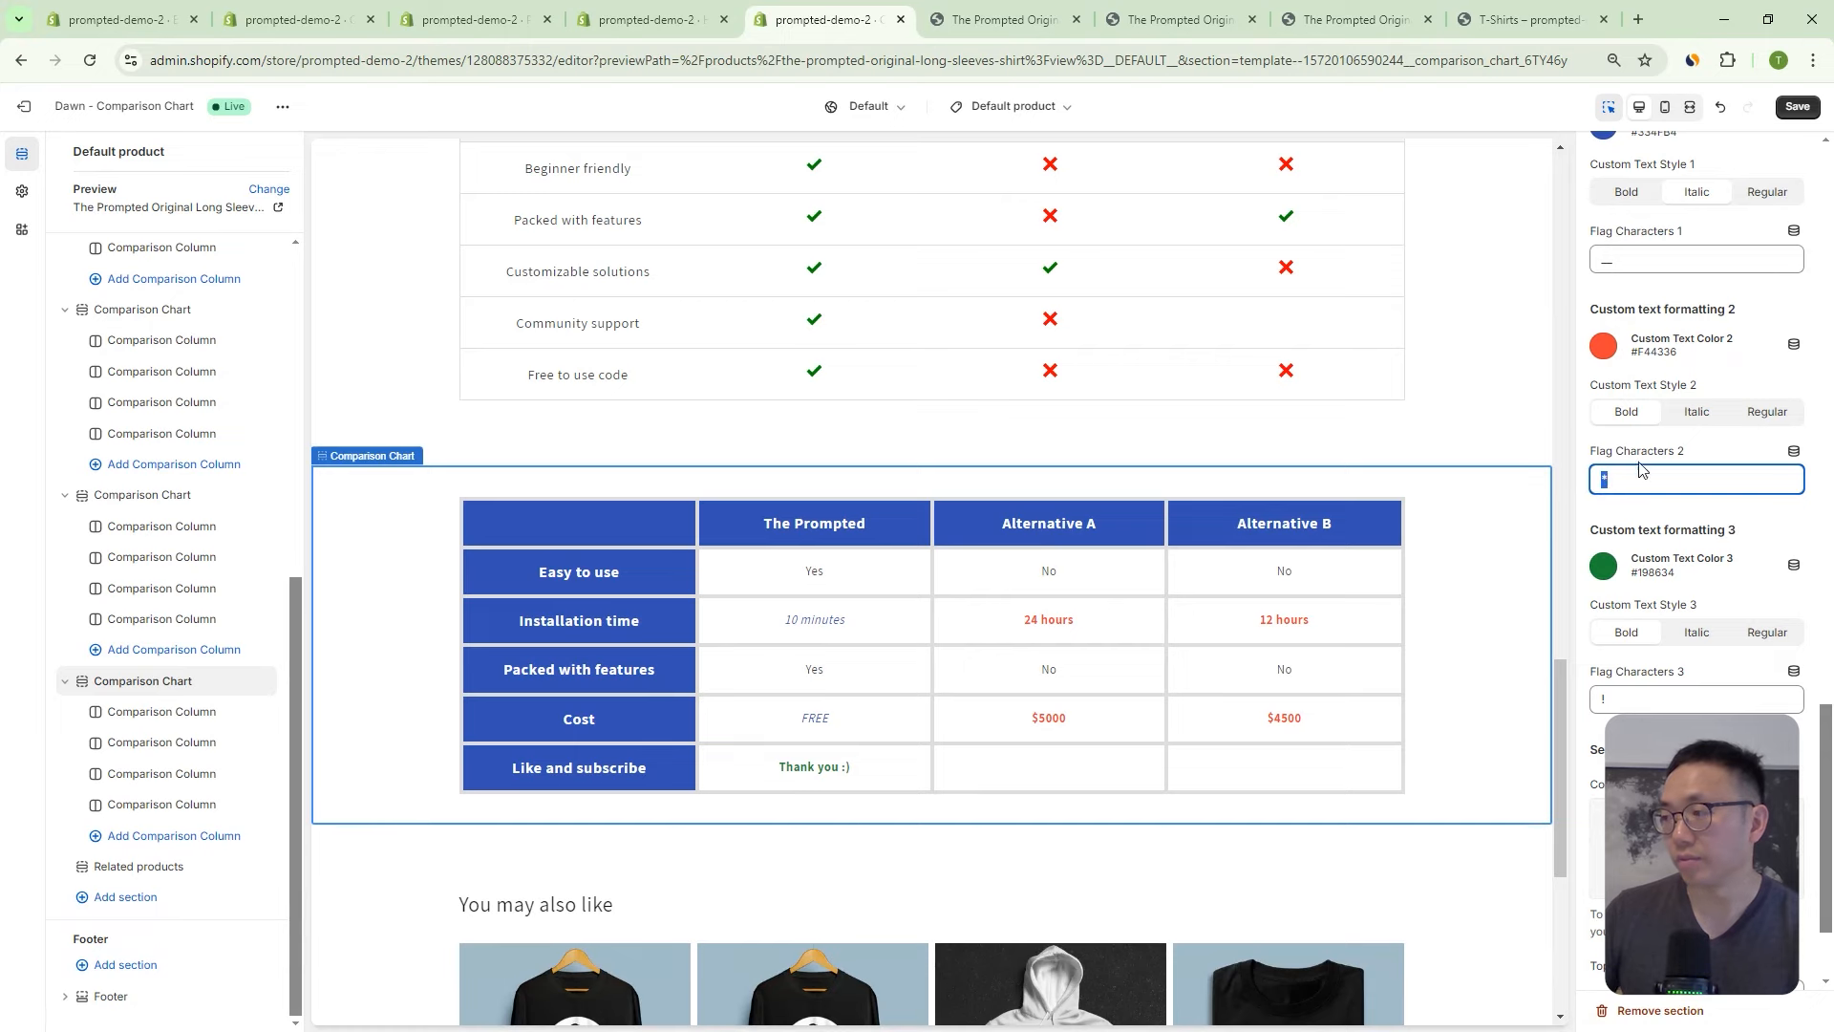
left_click(652, 34)
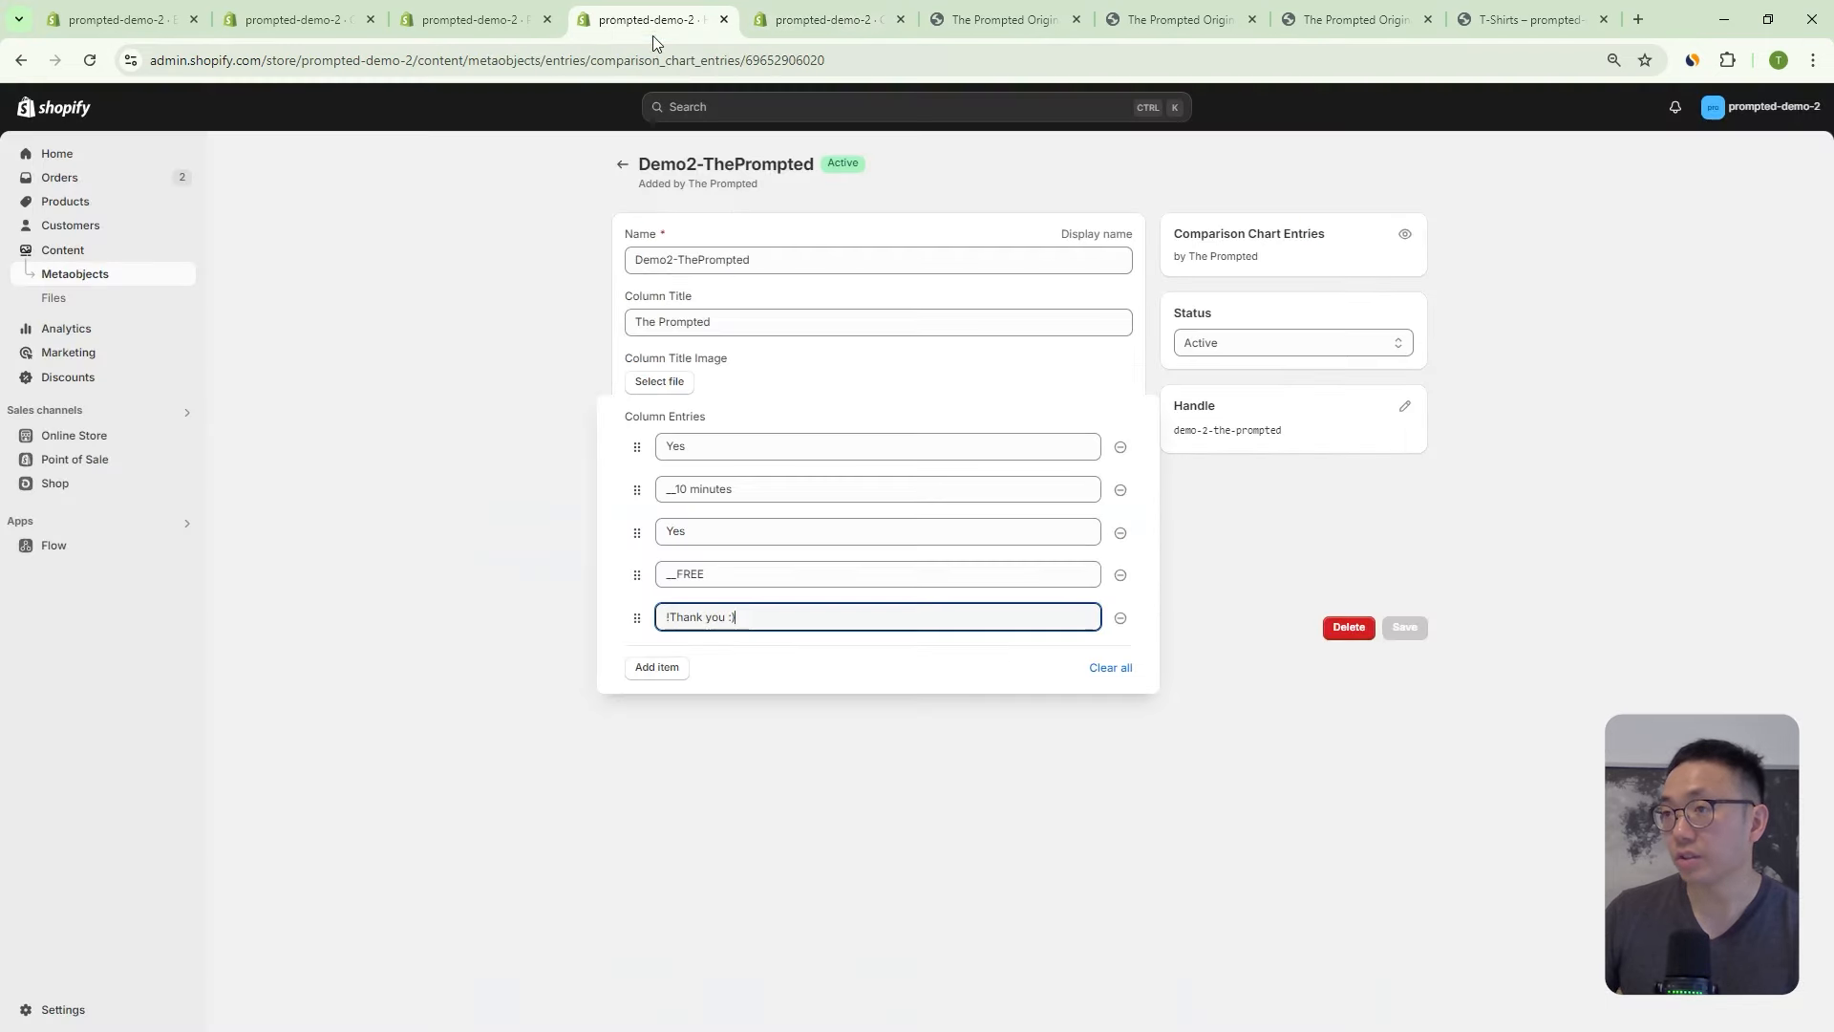
left_click(623, 165)
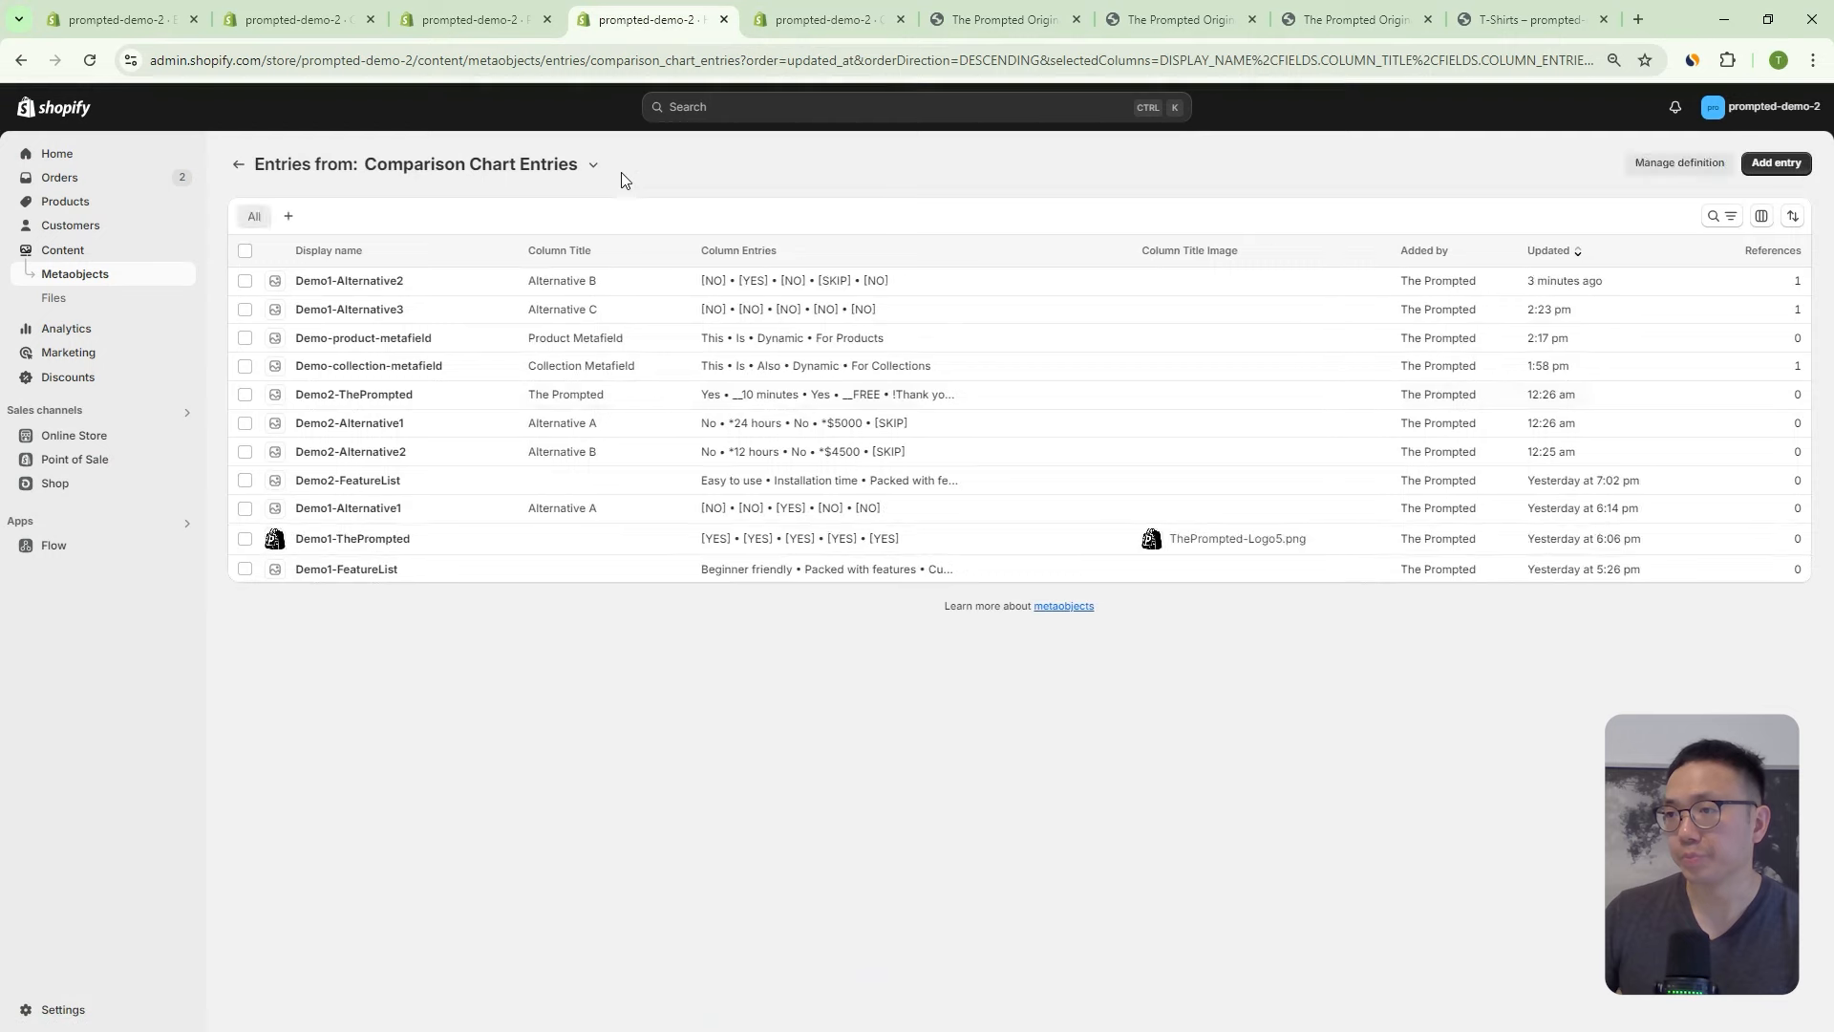
left_click(338, 435)
left_click(817, 451)
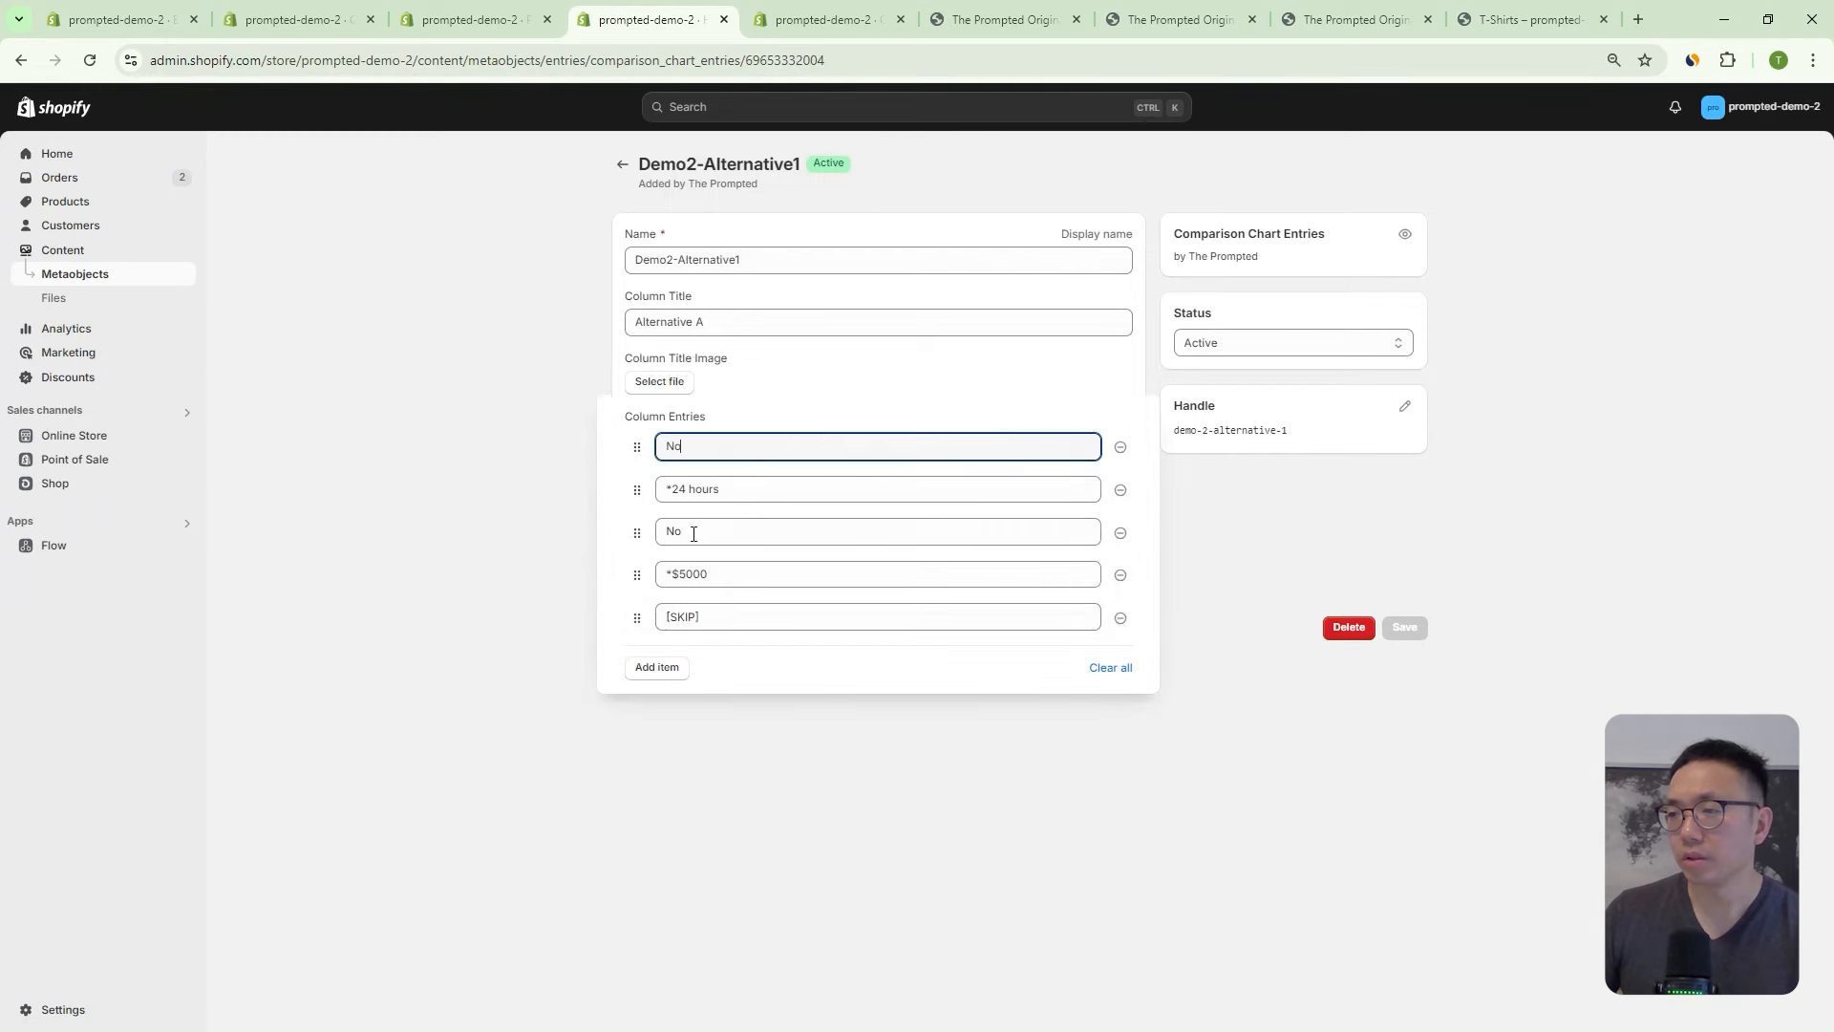
left_click(670, 488)
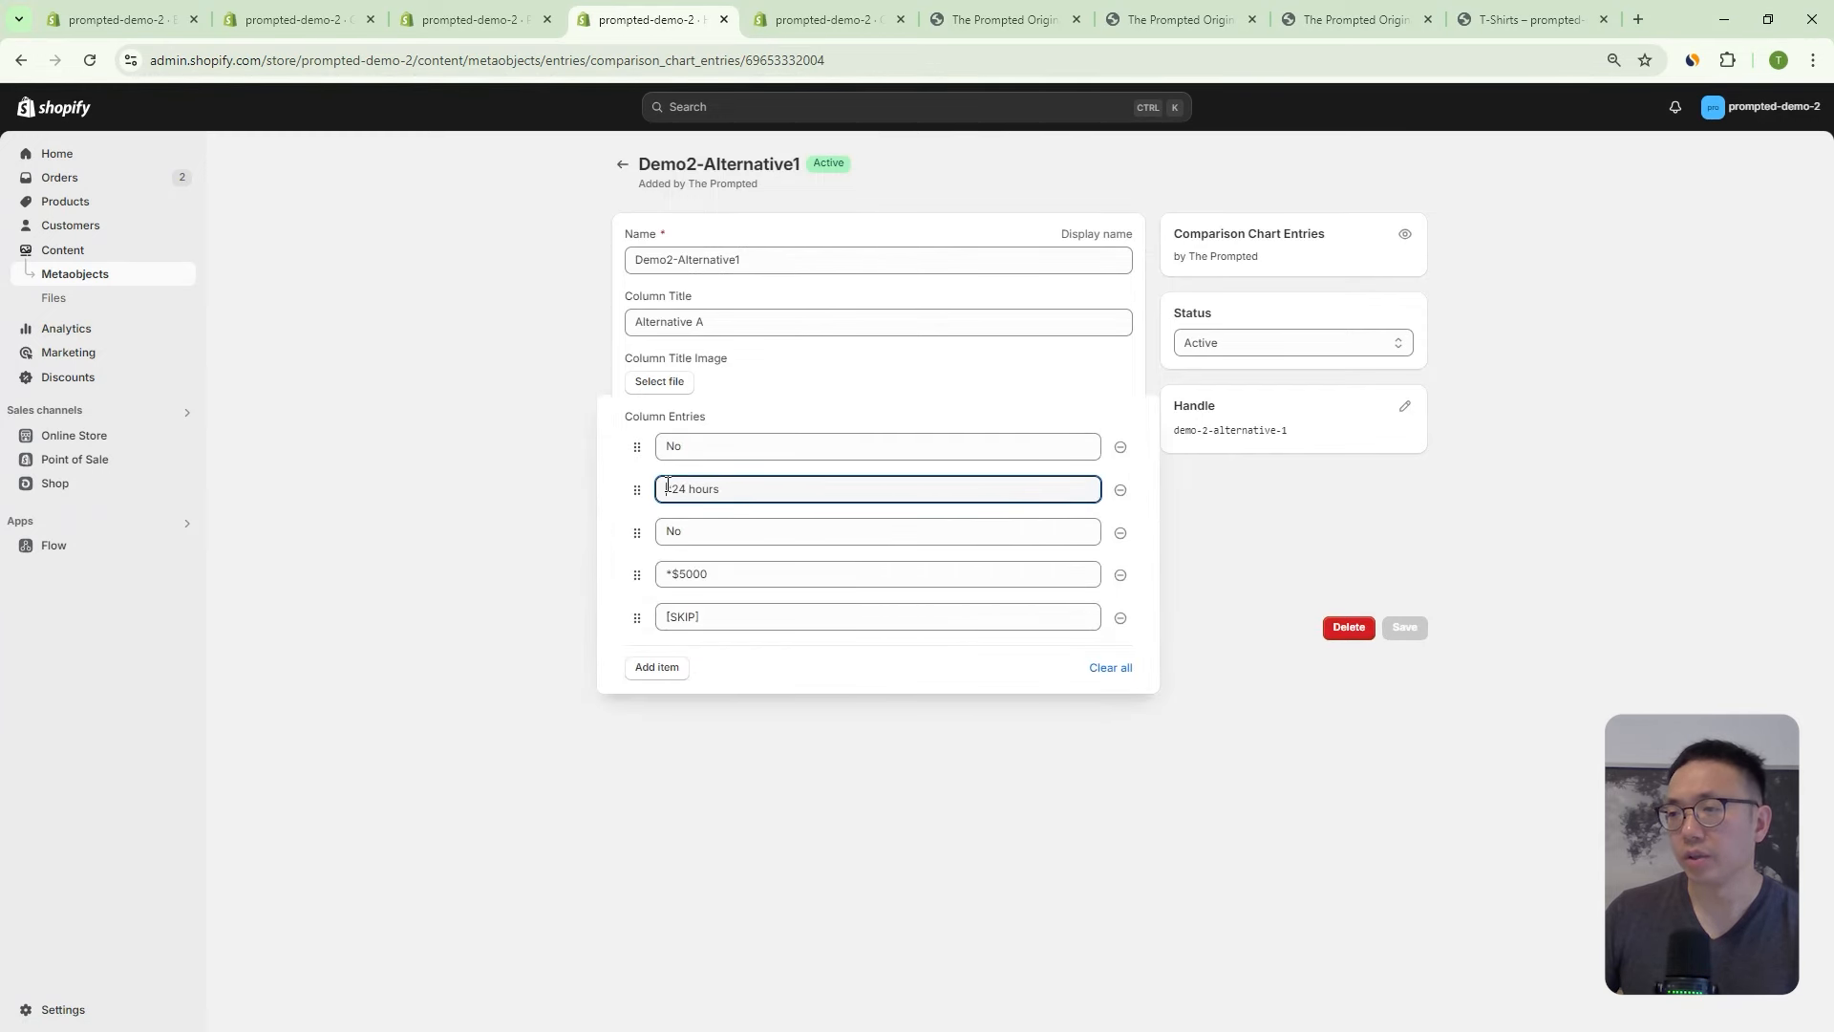
left_click(667, 571)
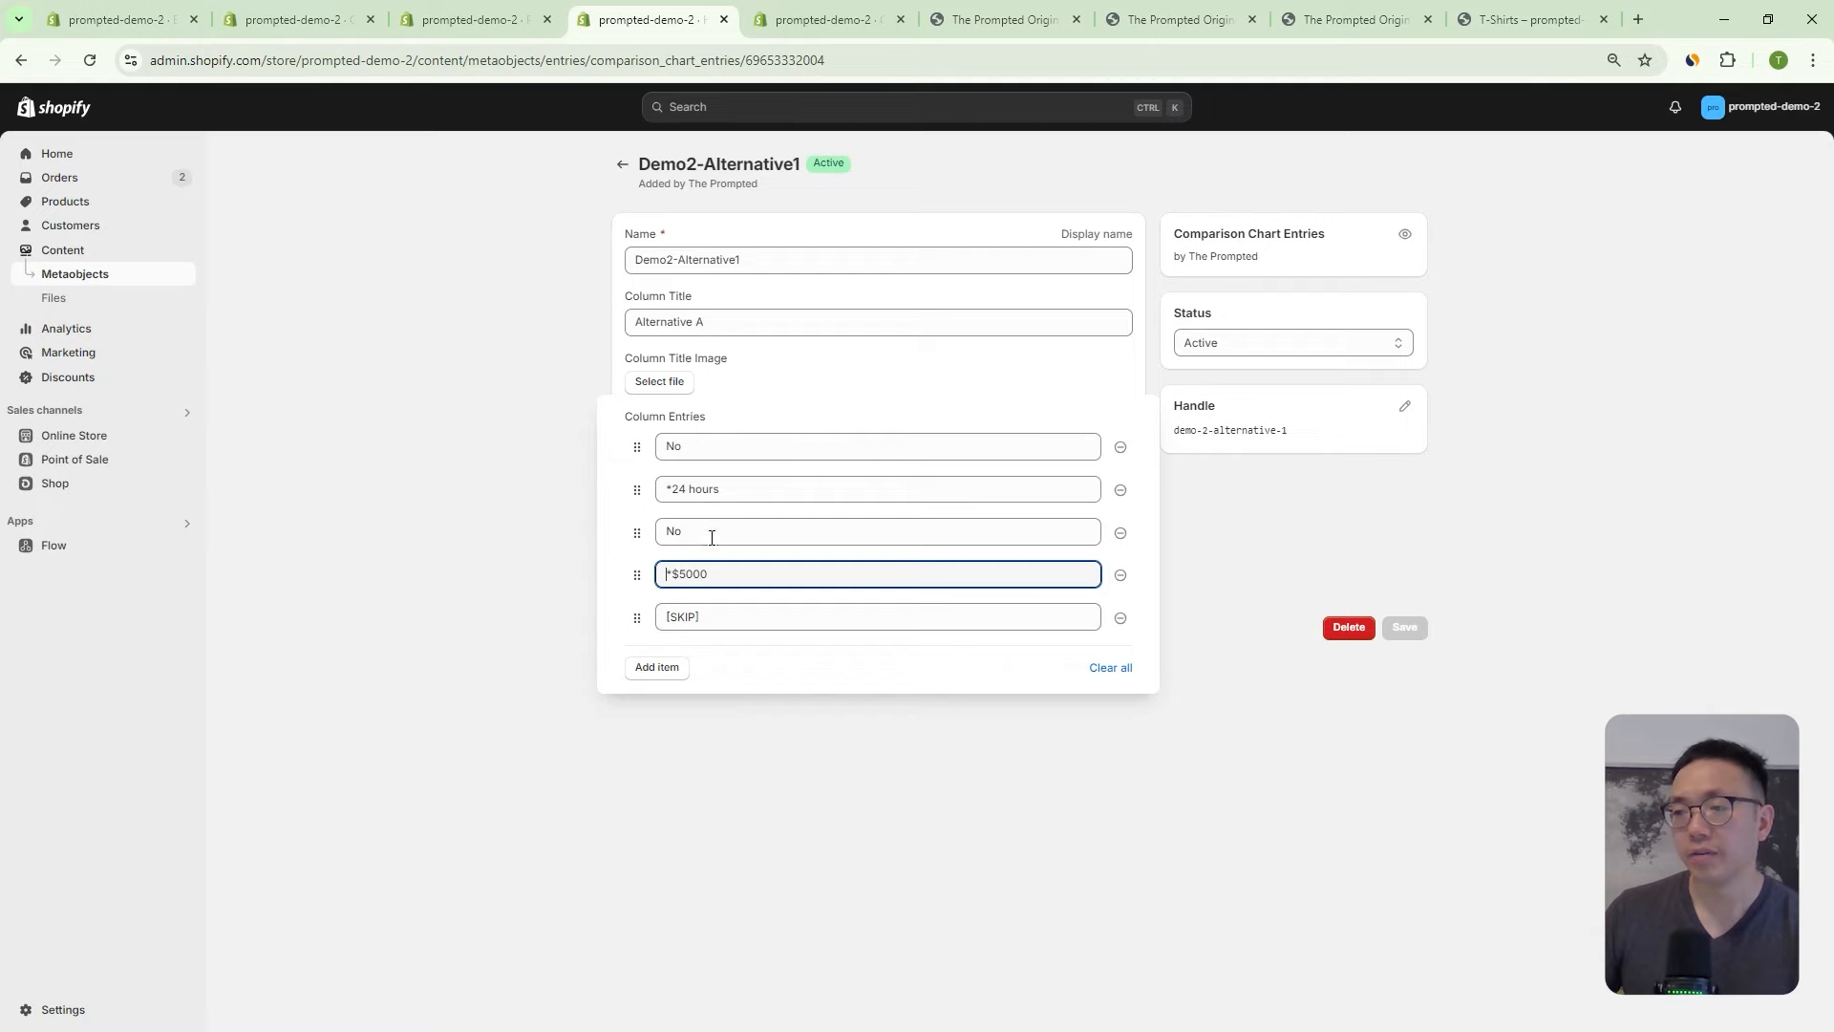
Review the Flag Characters 1, 2 and 3 settings of the blue-header chart in the theme editor.
left_click(829, 19)
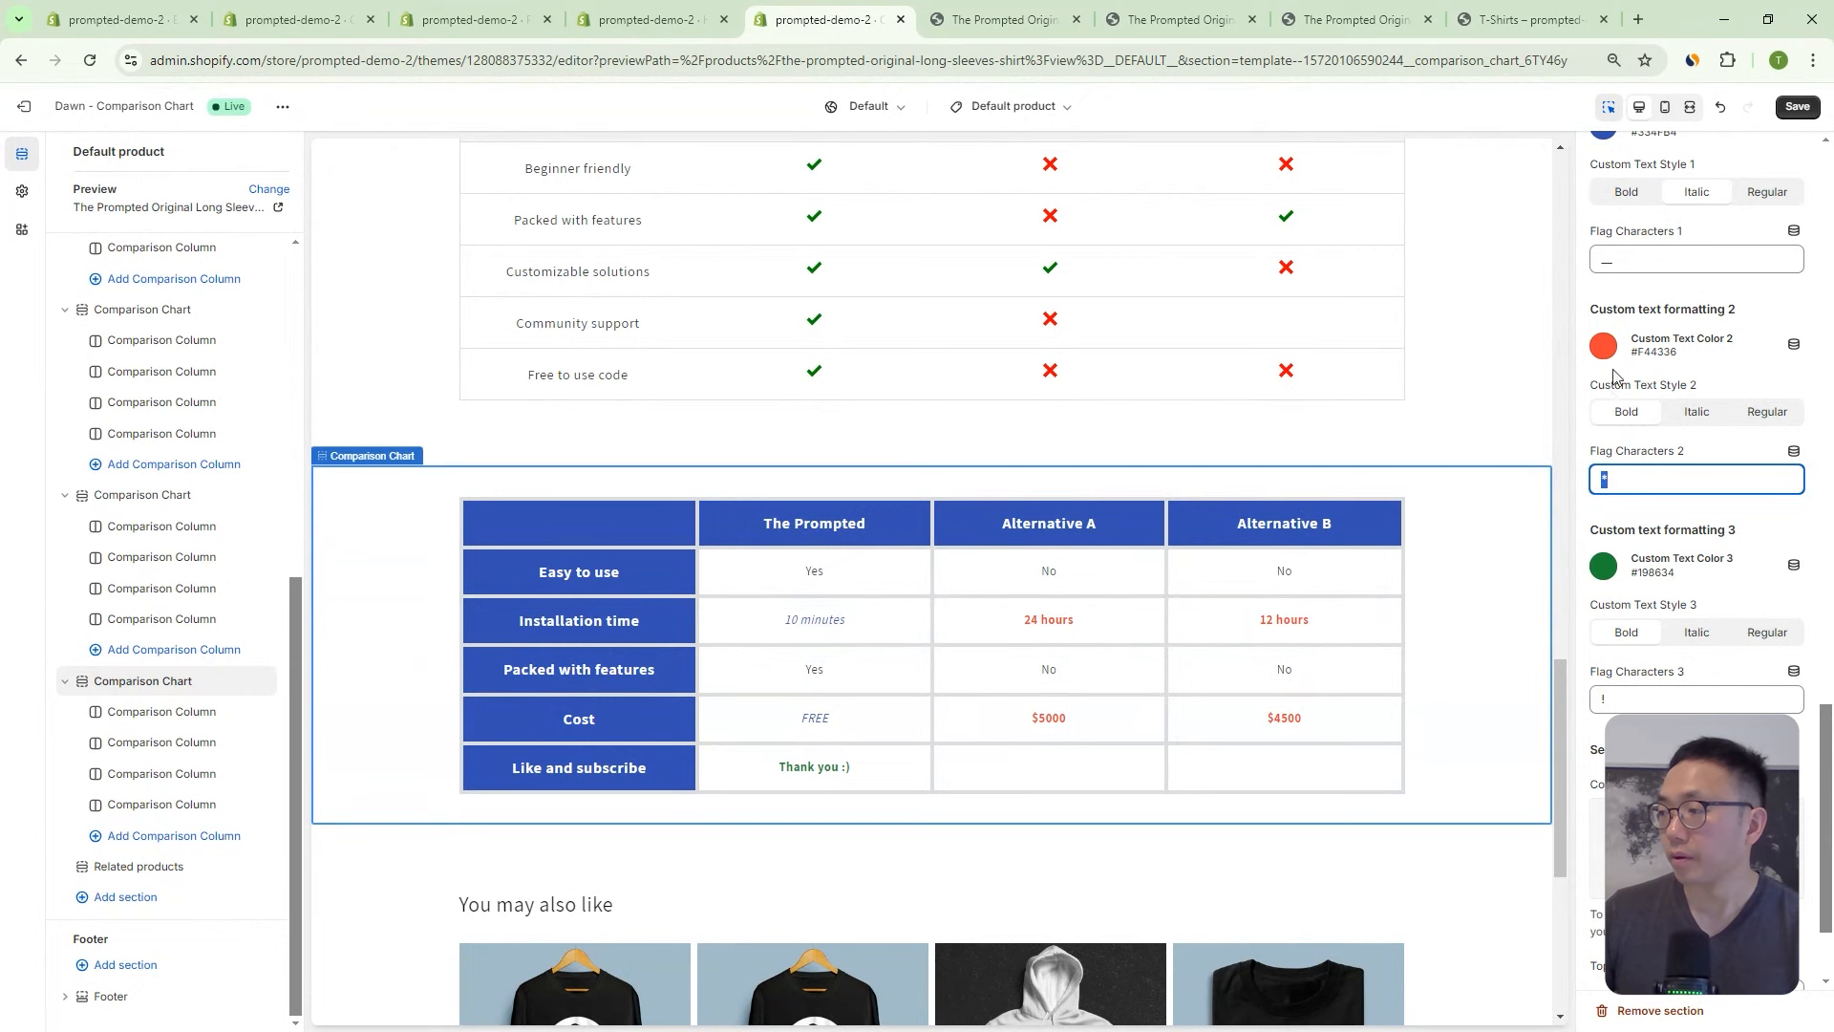
double_click(1646, 267)
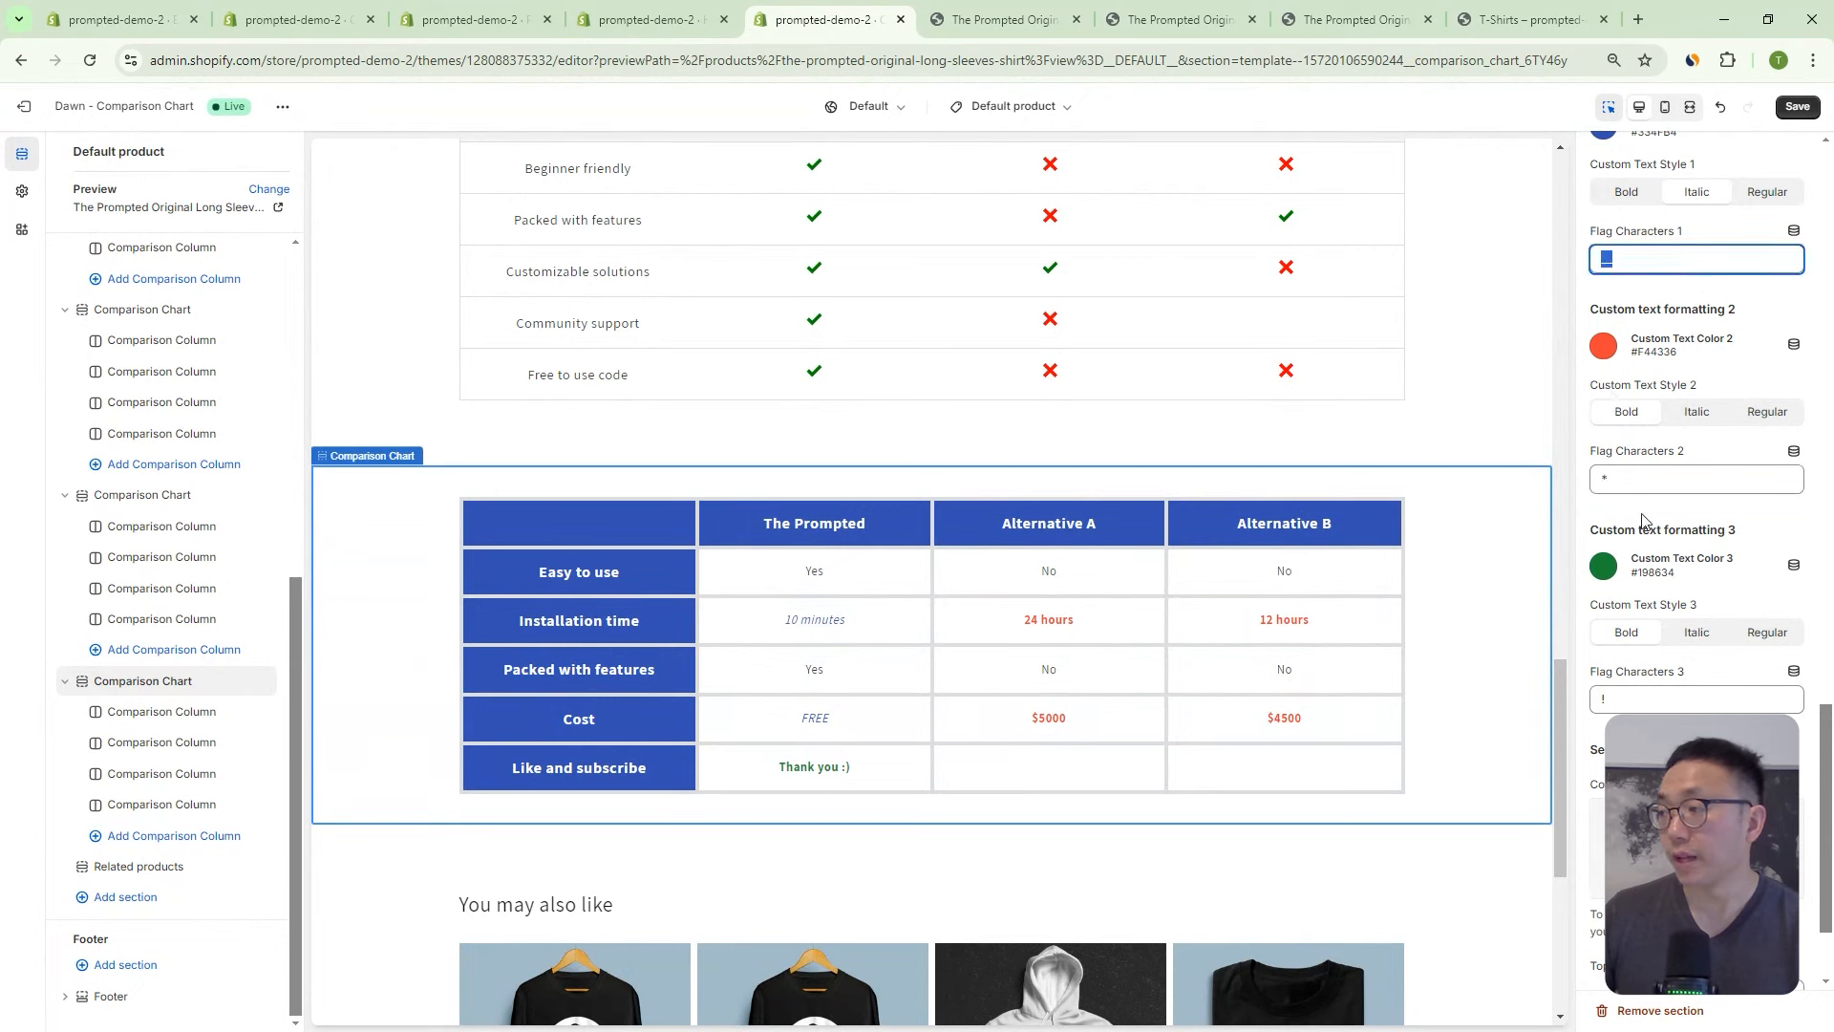
double_click(1637, 483)
double_click(1627, 702)
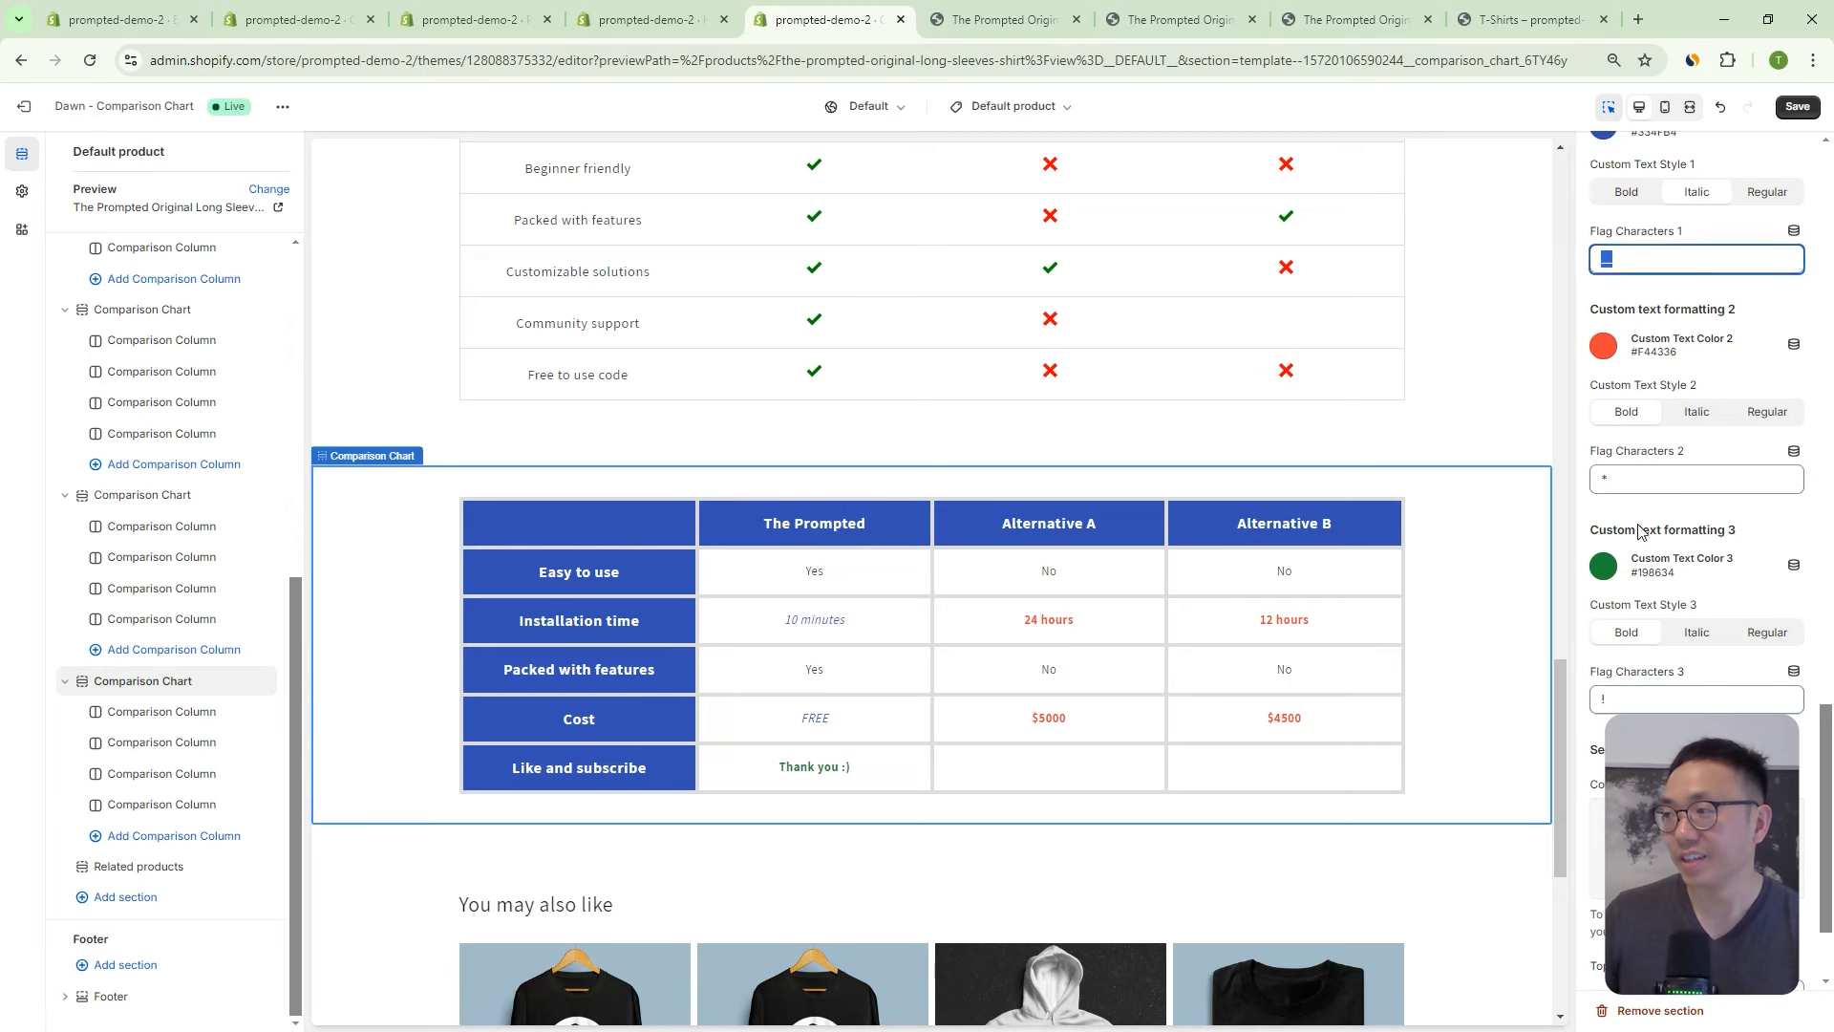
double_click(1641, 481)
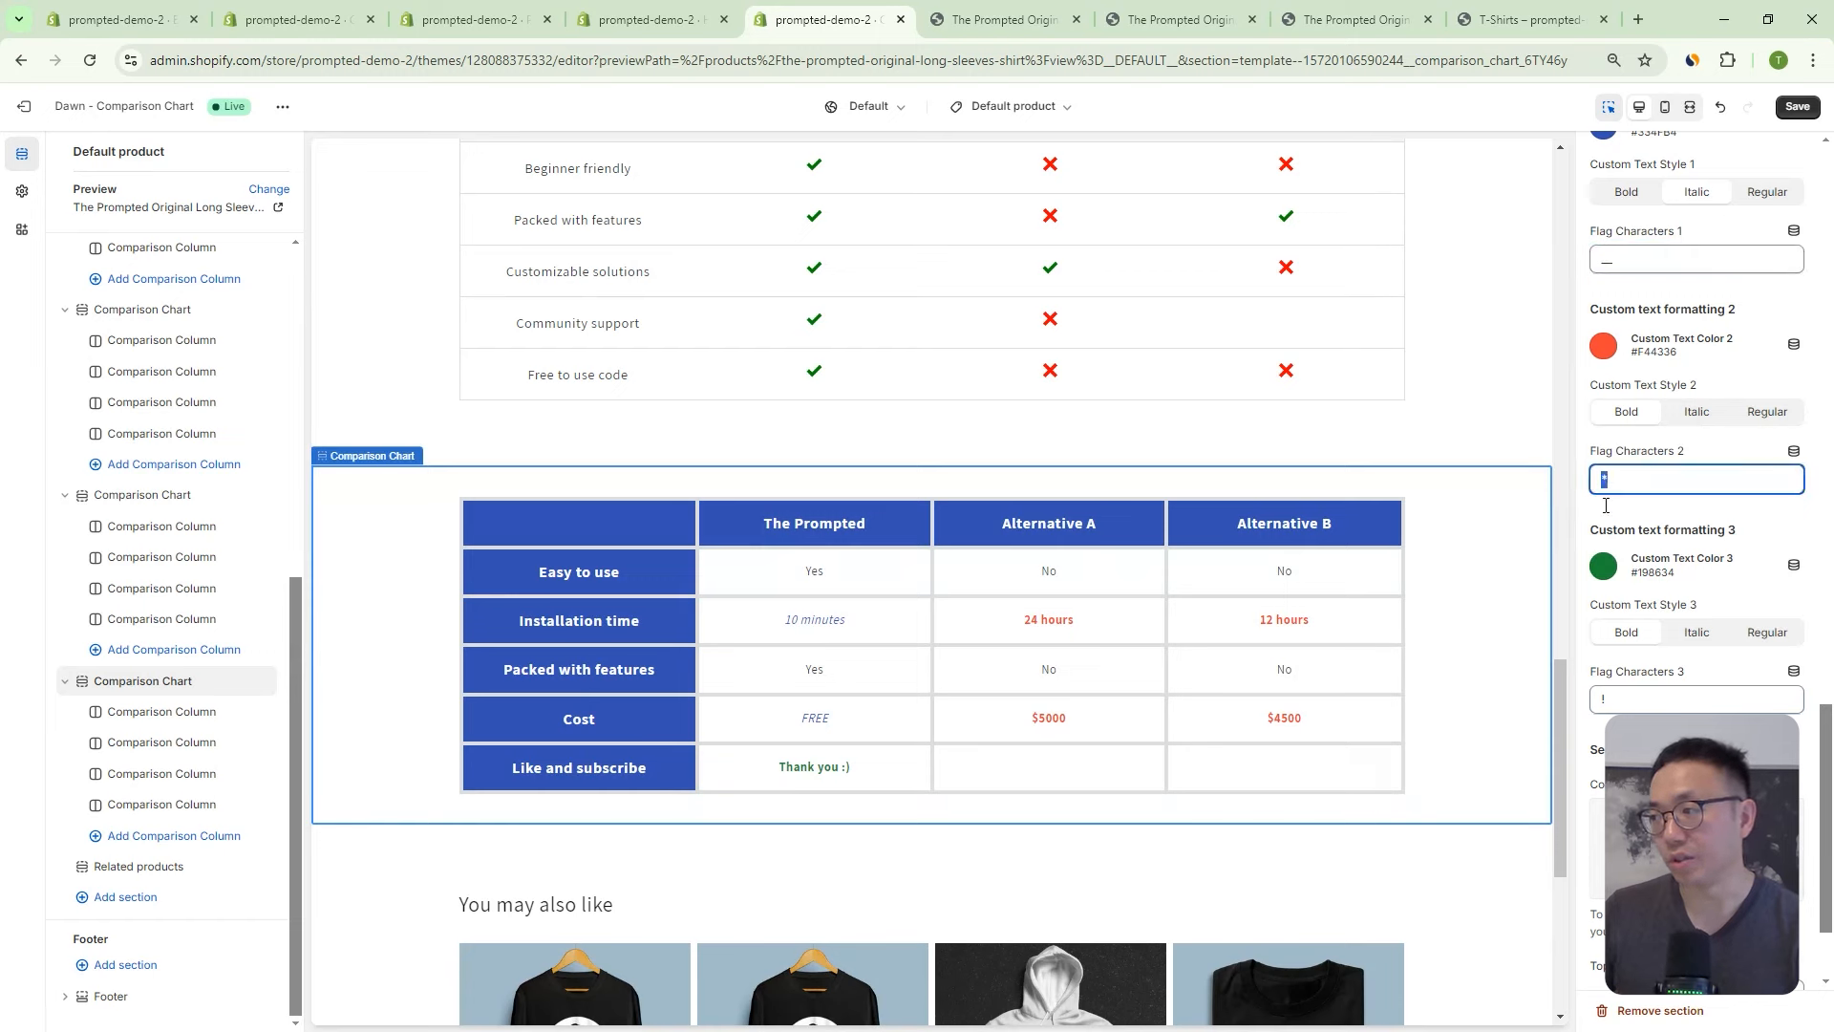
double_click(1640, 708)
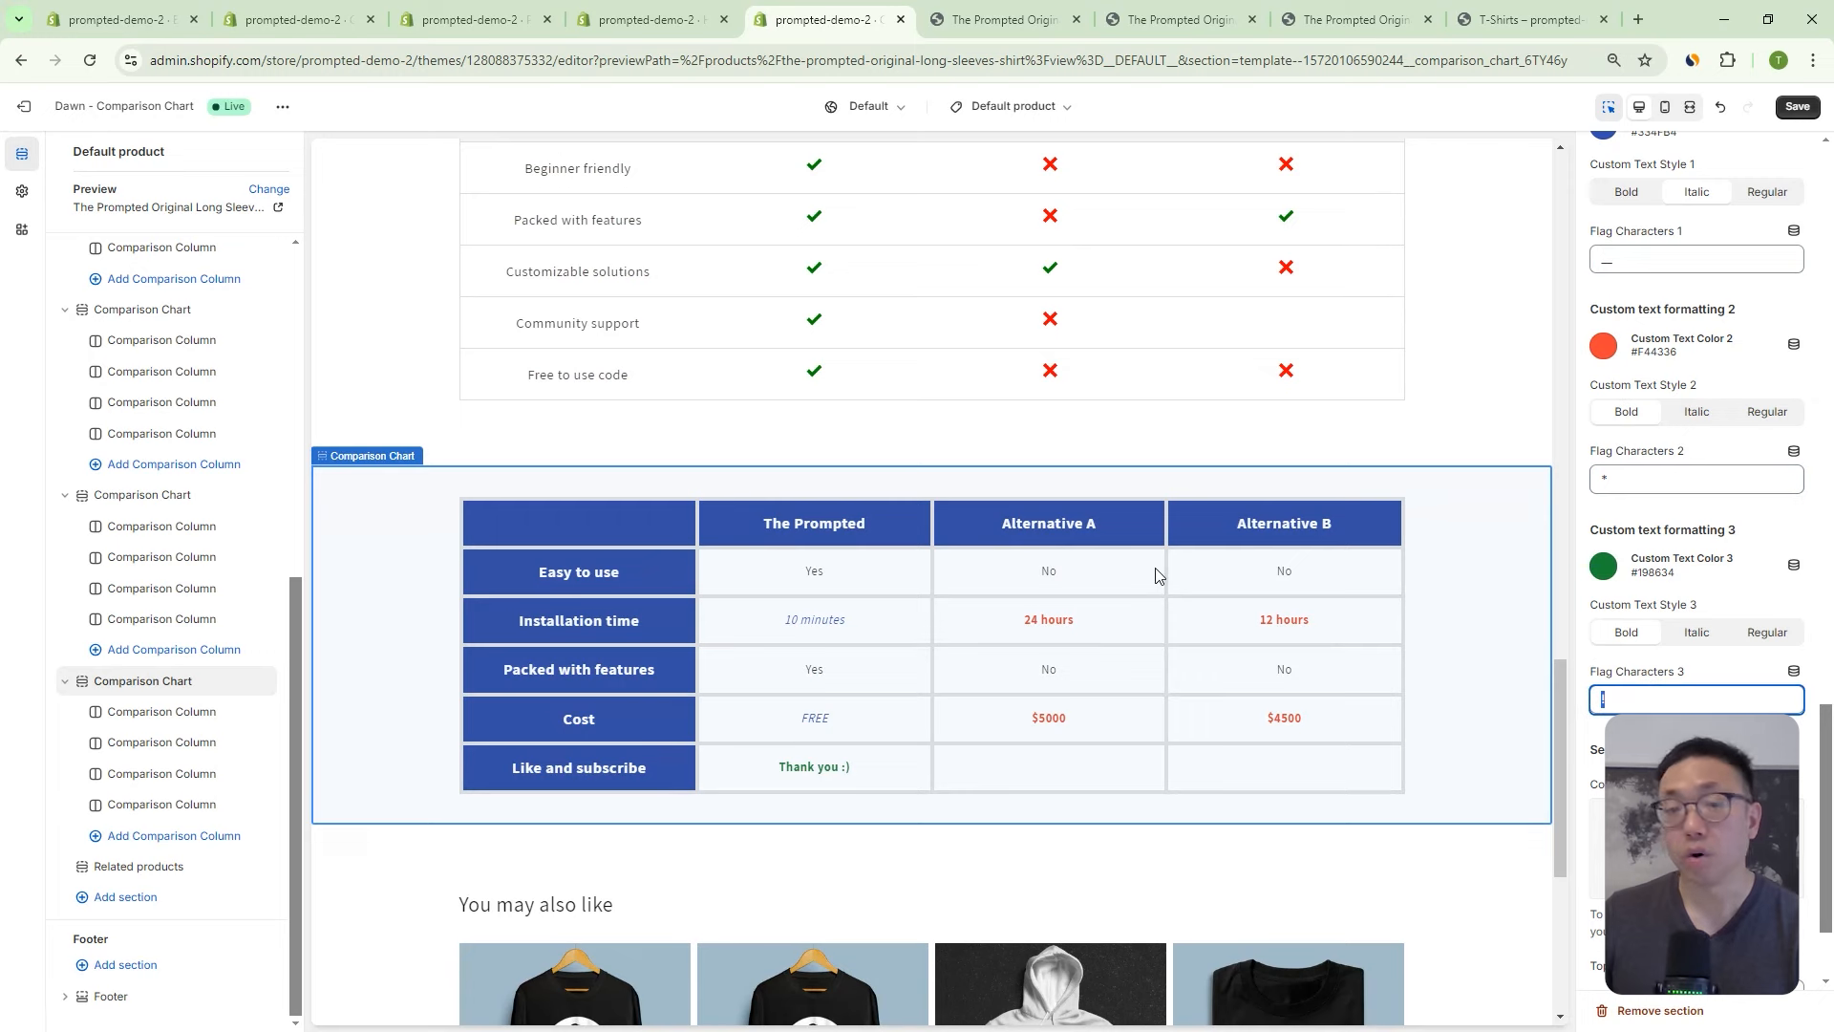
Open the Flag Characters 2 setting under Custom text formatting 2 for editing.
left_click(1648, 259)
left_click(1648, 480)
left_click(1658, 483)
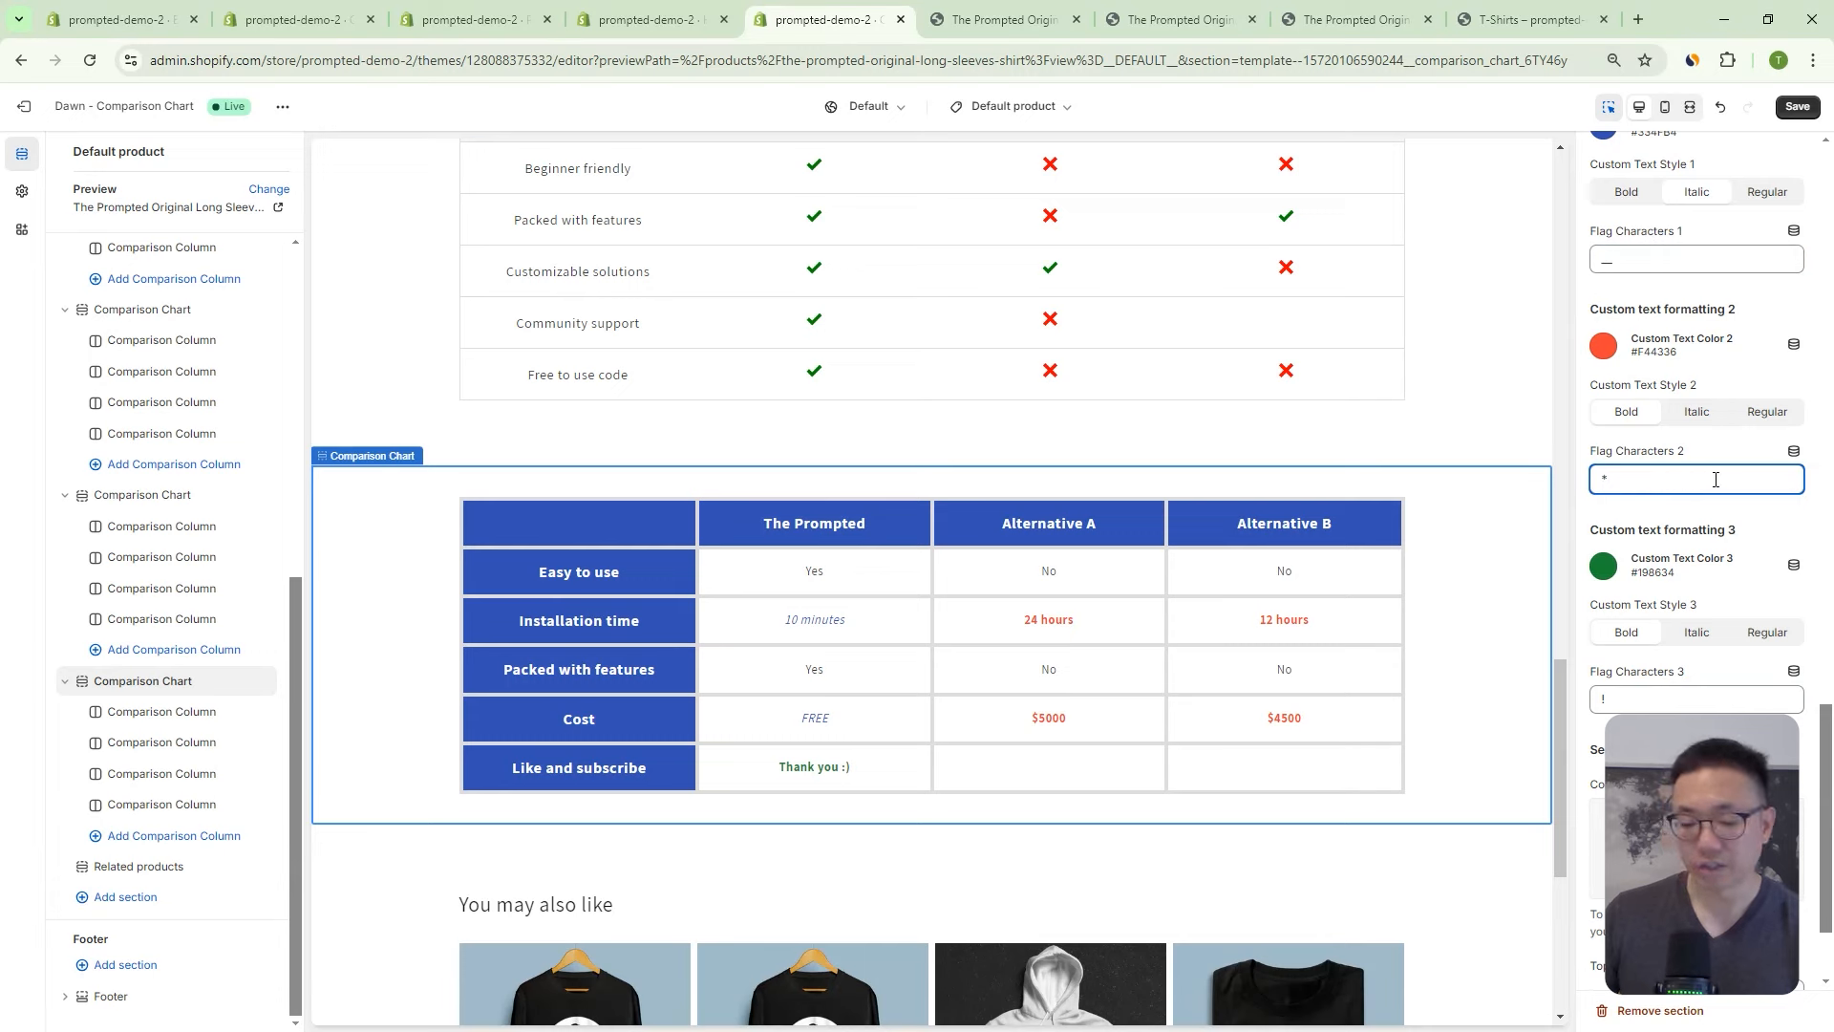
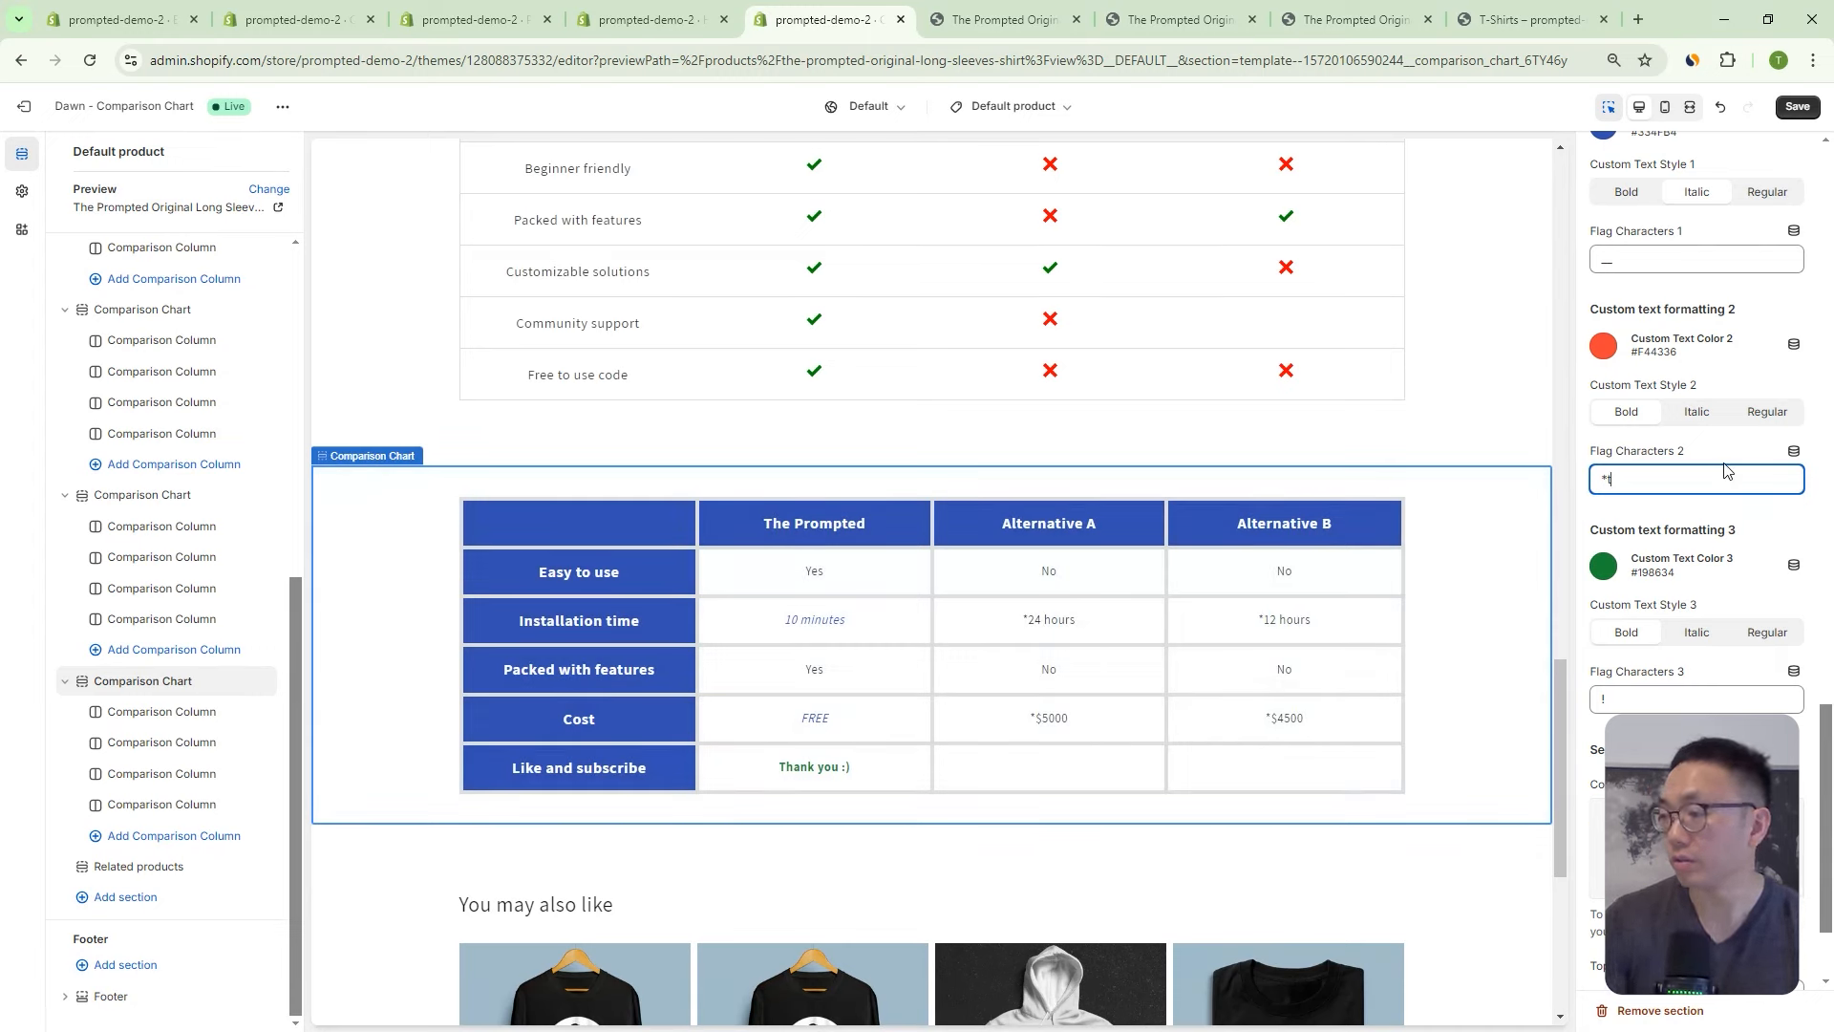
Try *2, *1 and *$ as the flag characters of custom text formatting 2, then leave the flag as *.
key("BackSpace")
type("2")
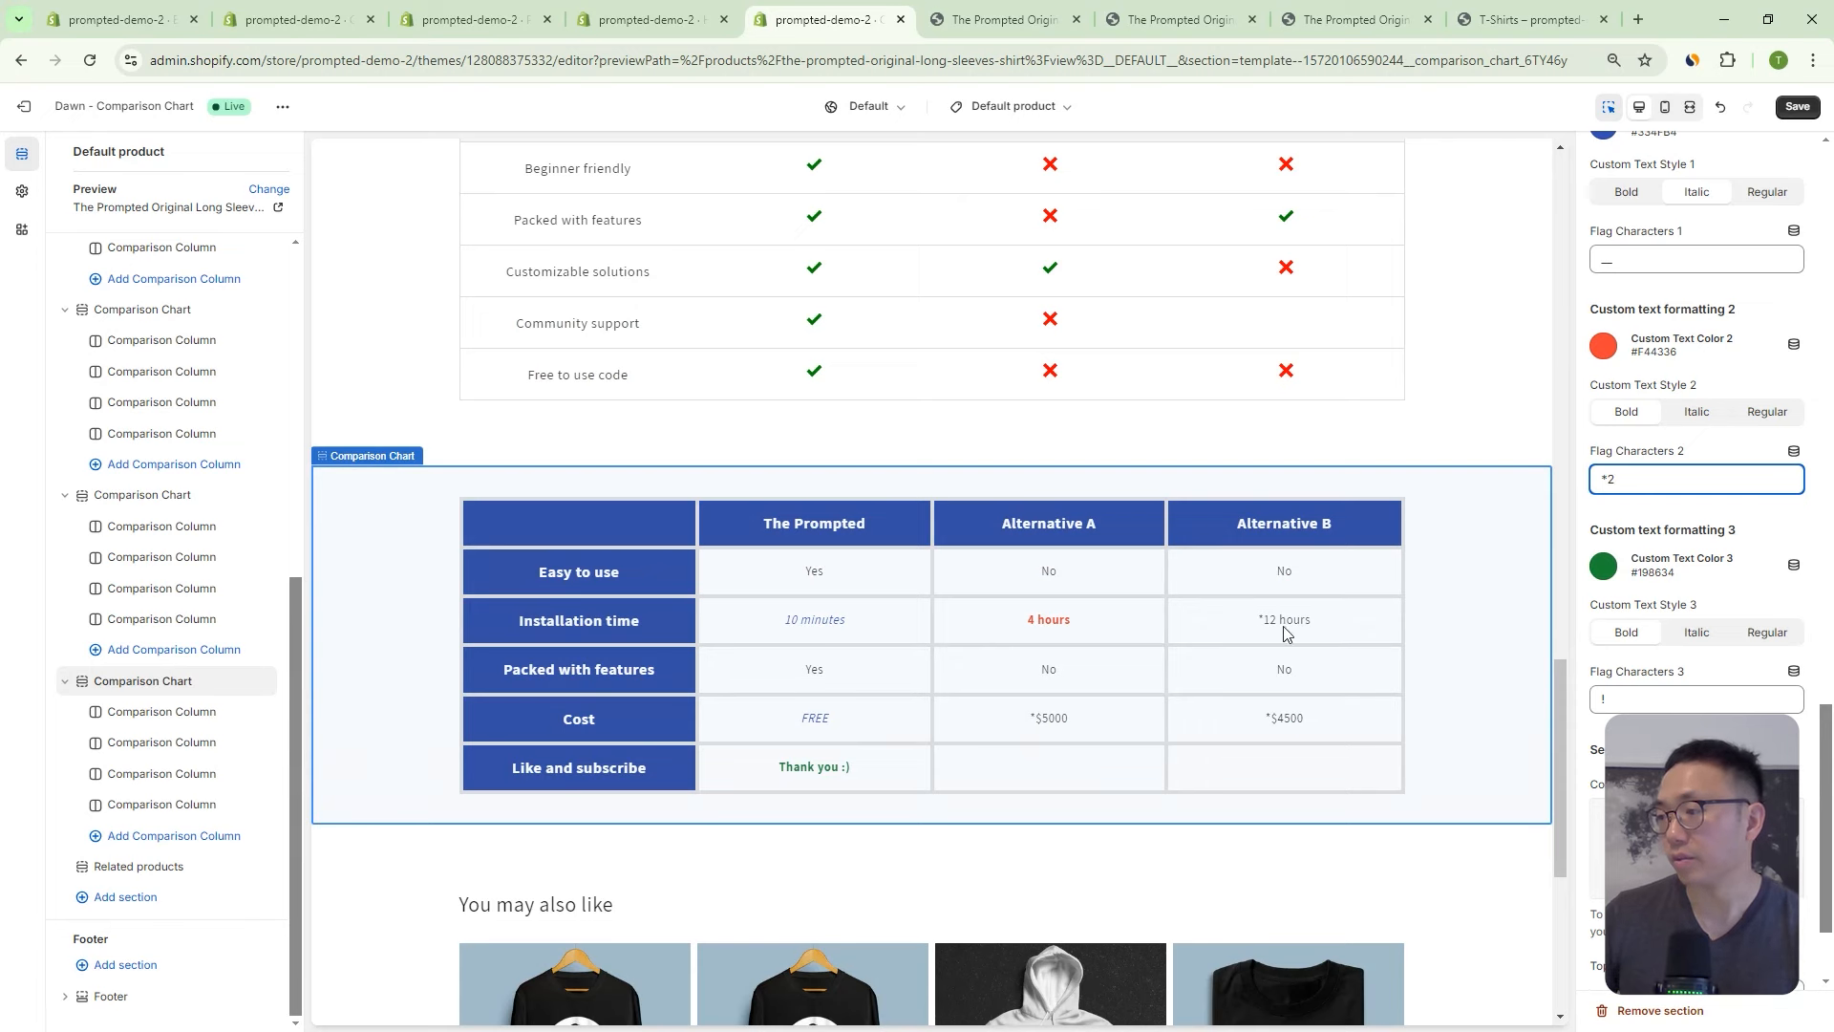
key("BackSpace")
type("1")
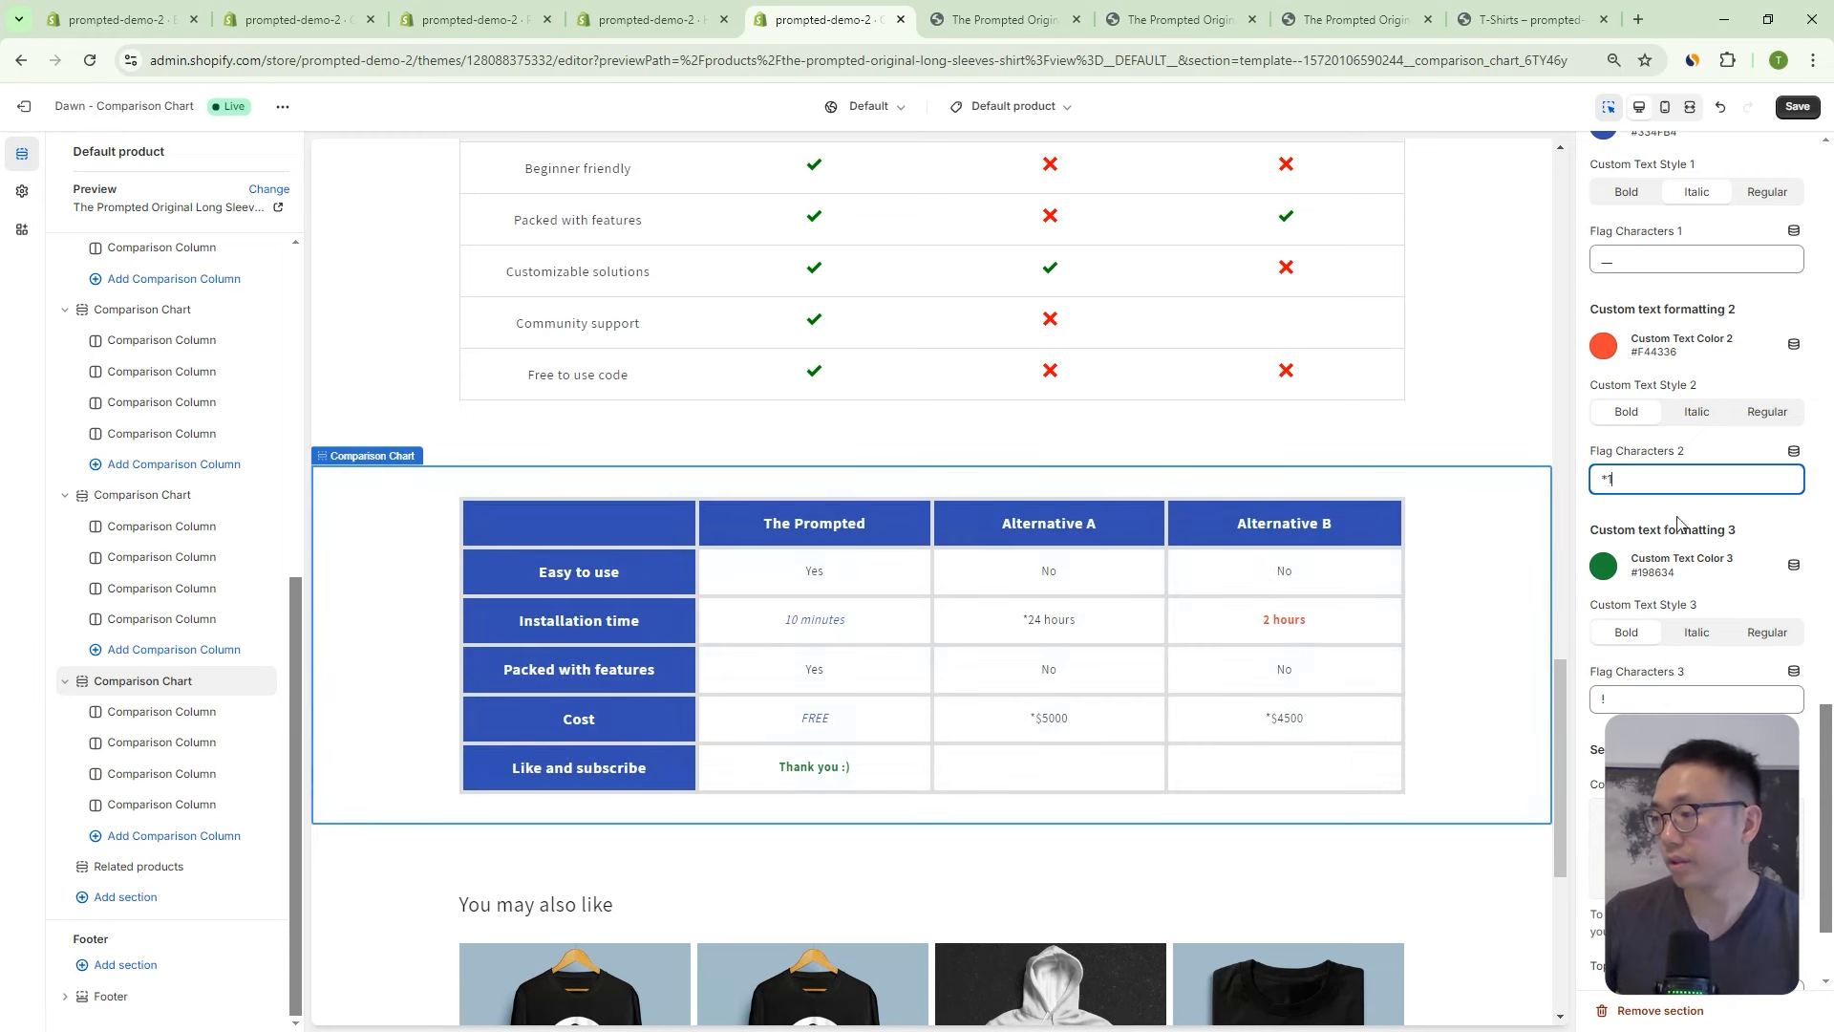
key("BackSpace")
type("$")
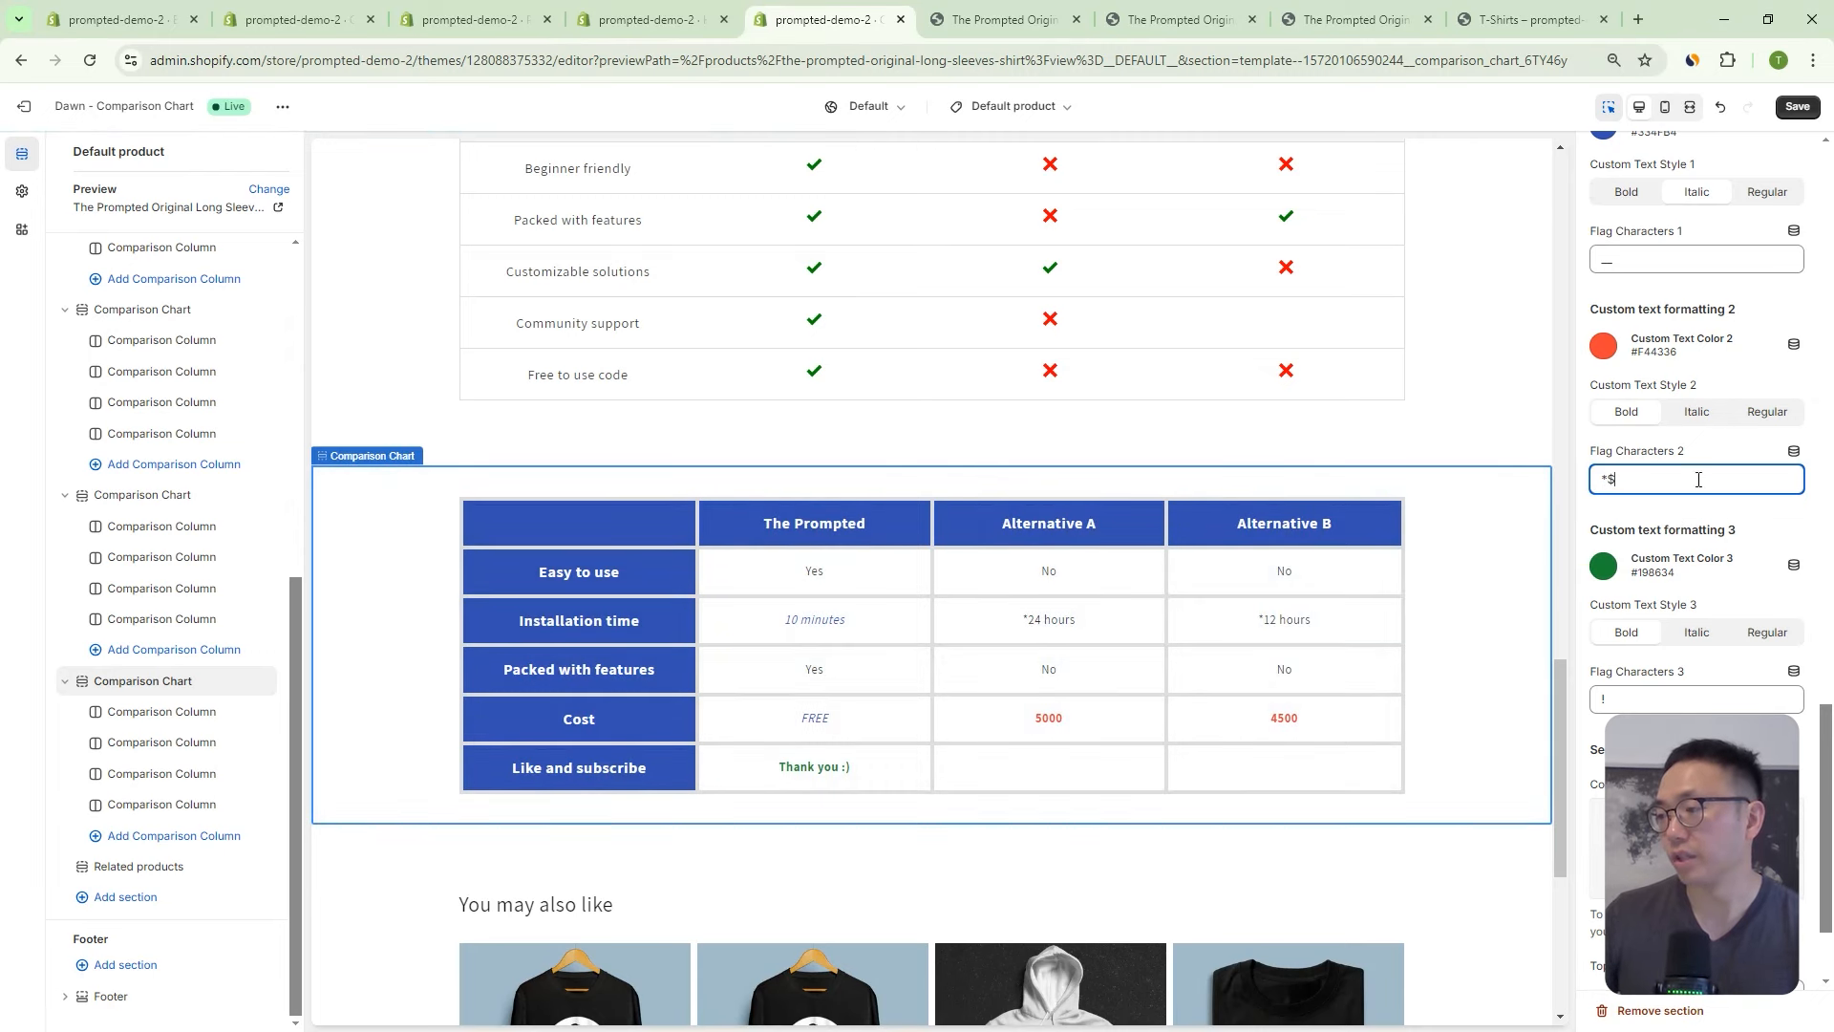
key("BackSpace")
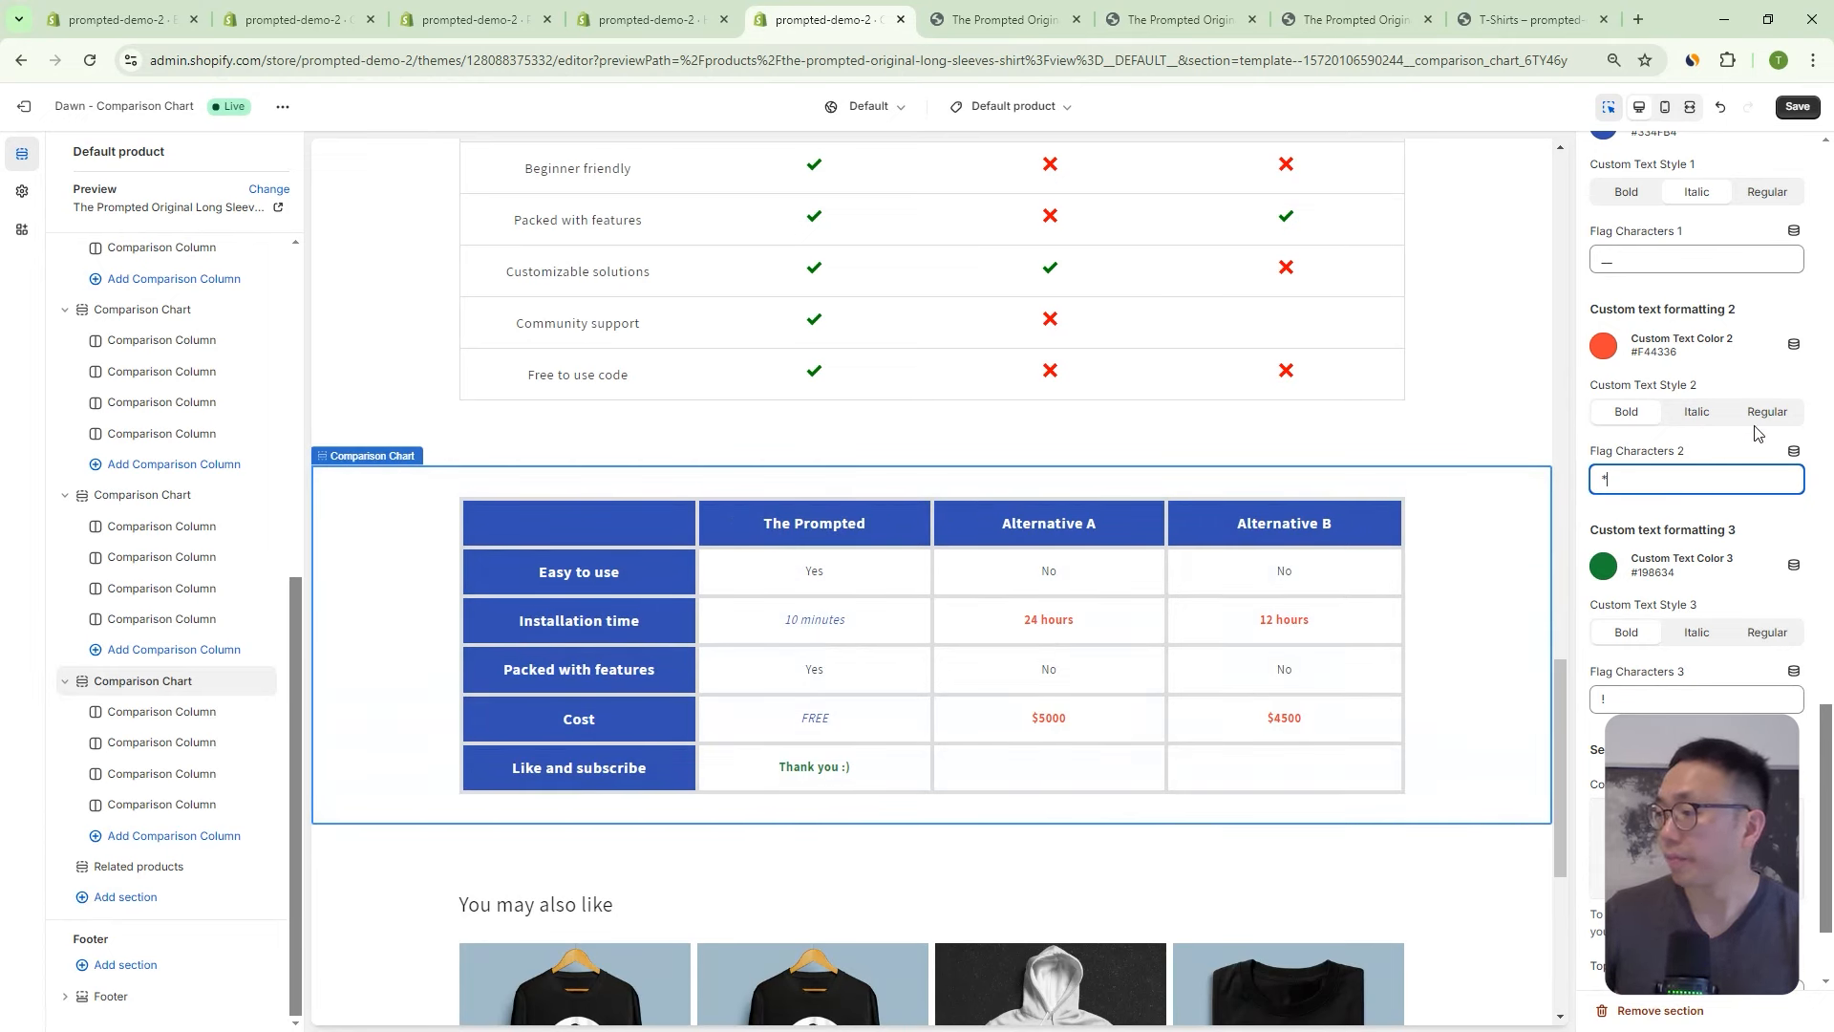
Try color Scheme 5 on the dark comparison chart section below the product information, then return it to Scheme 1.
scroll(1755, 433, "down", 2)
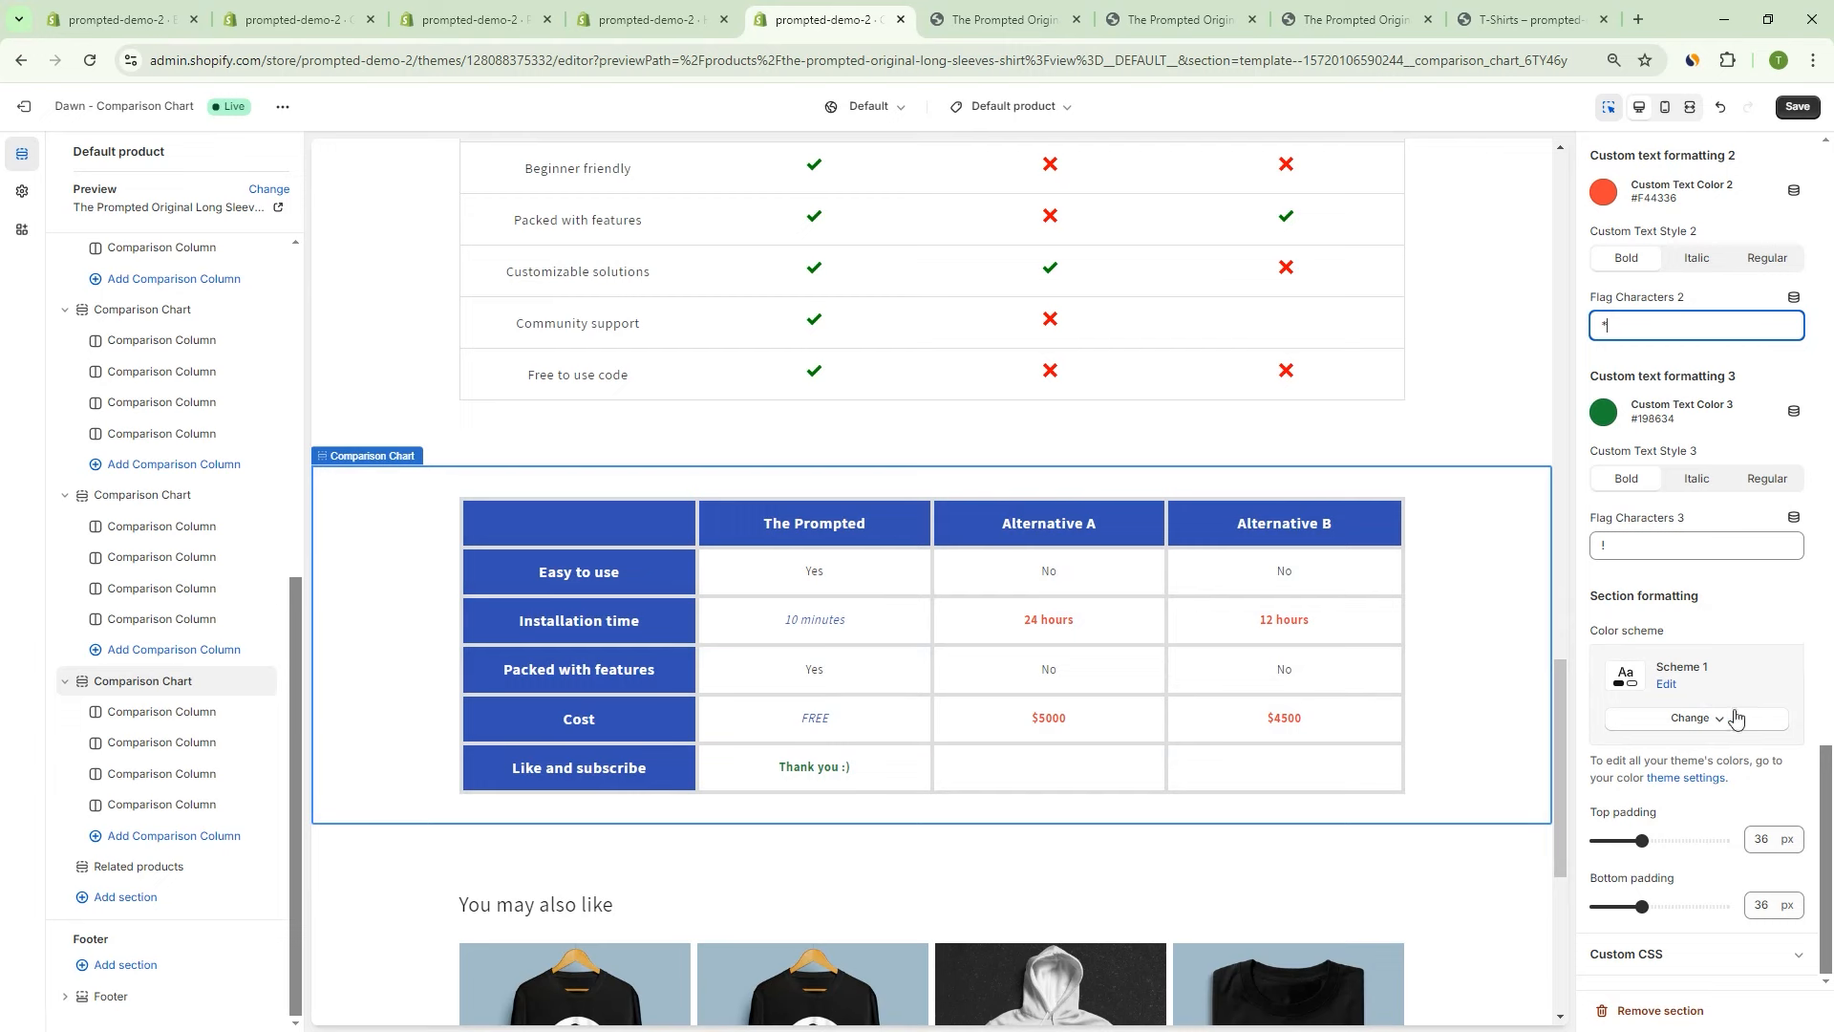
left_click(1650, 723)
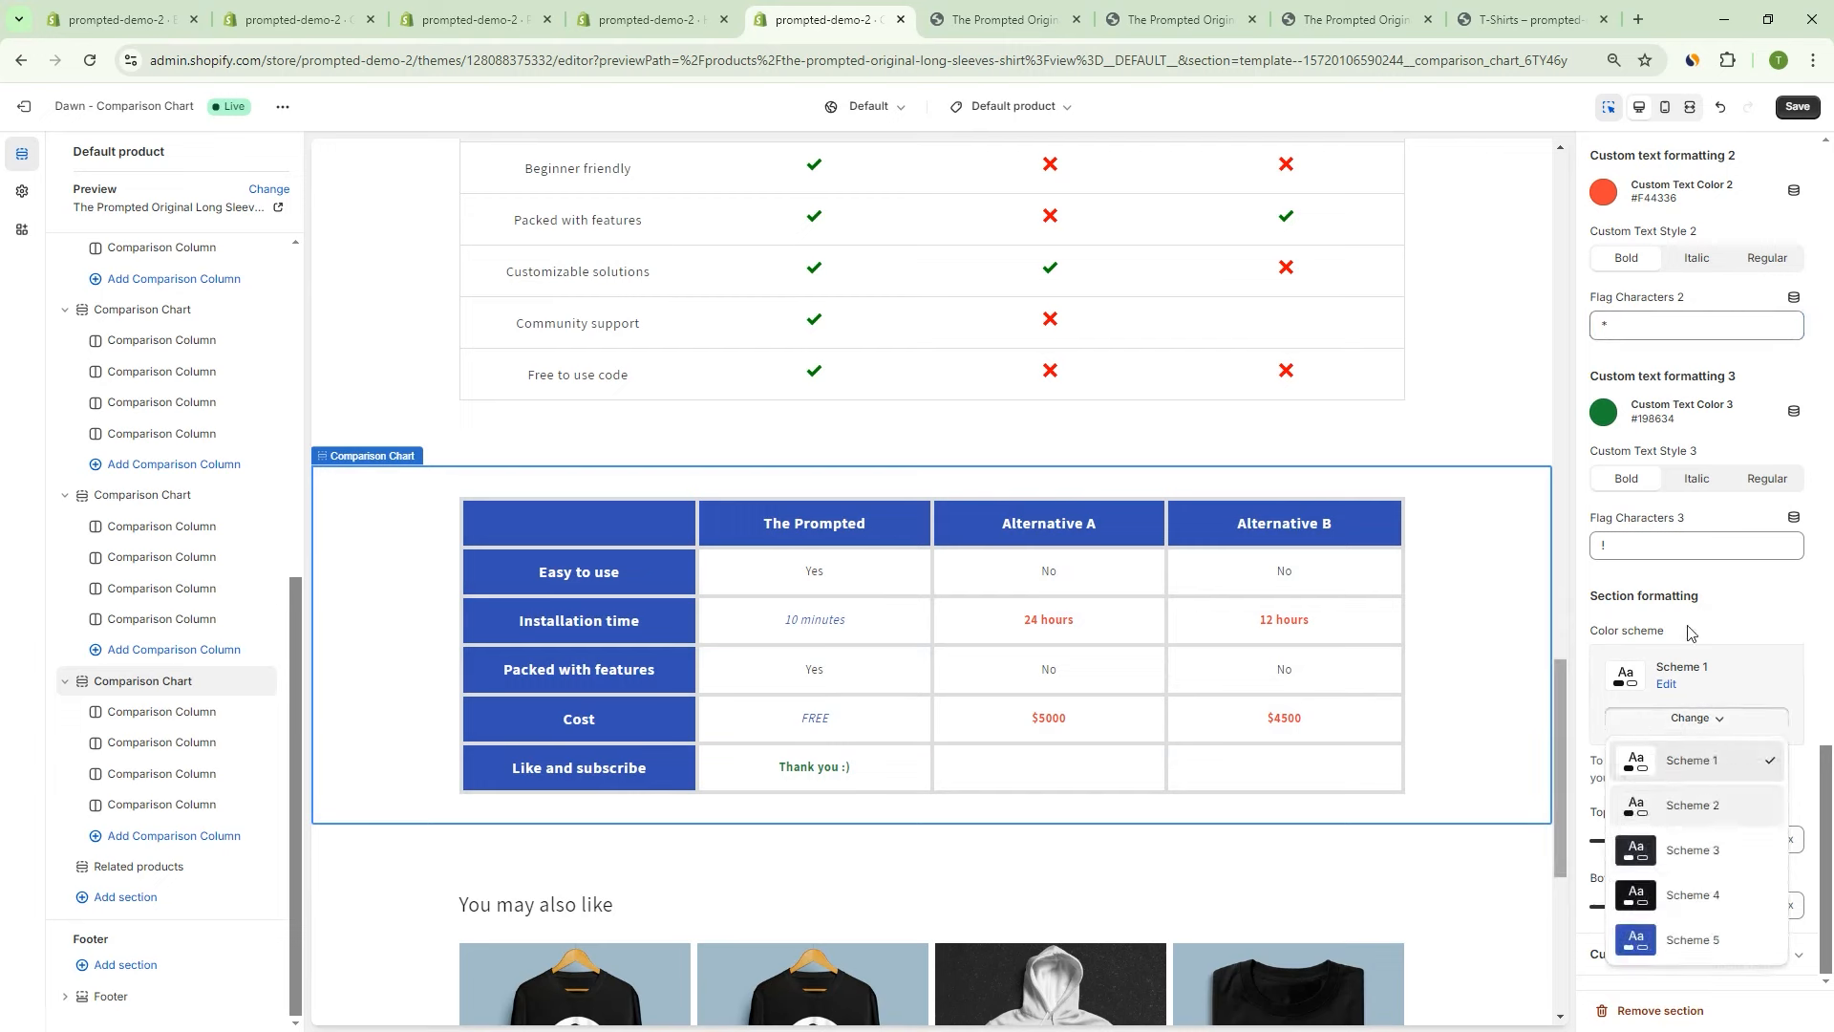
left_click(1469, 428)
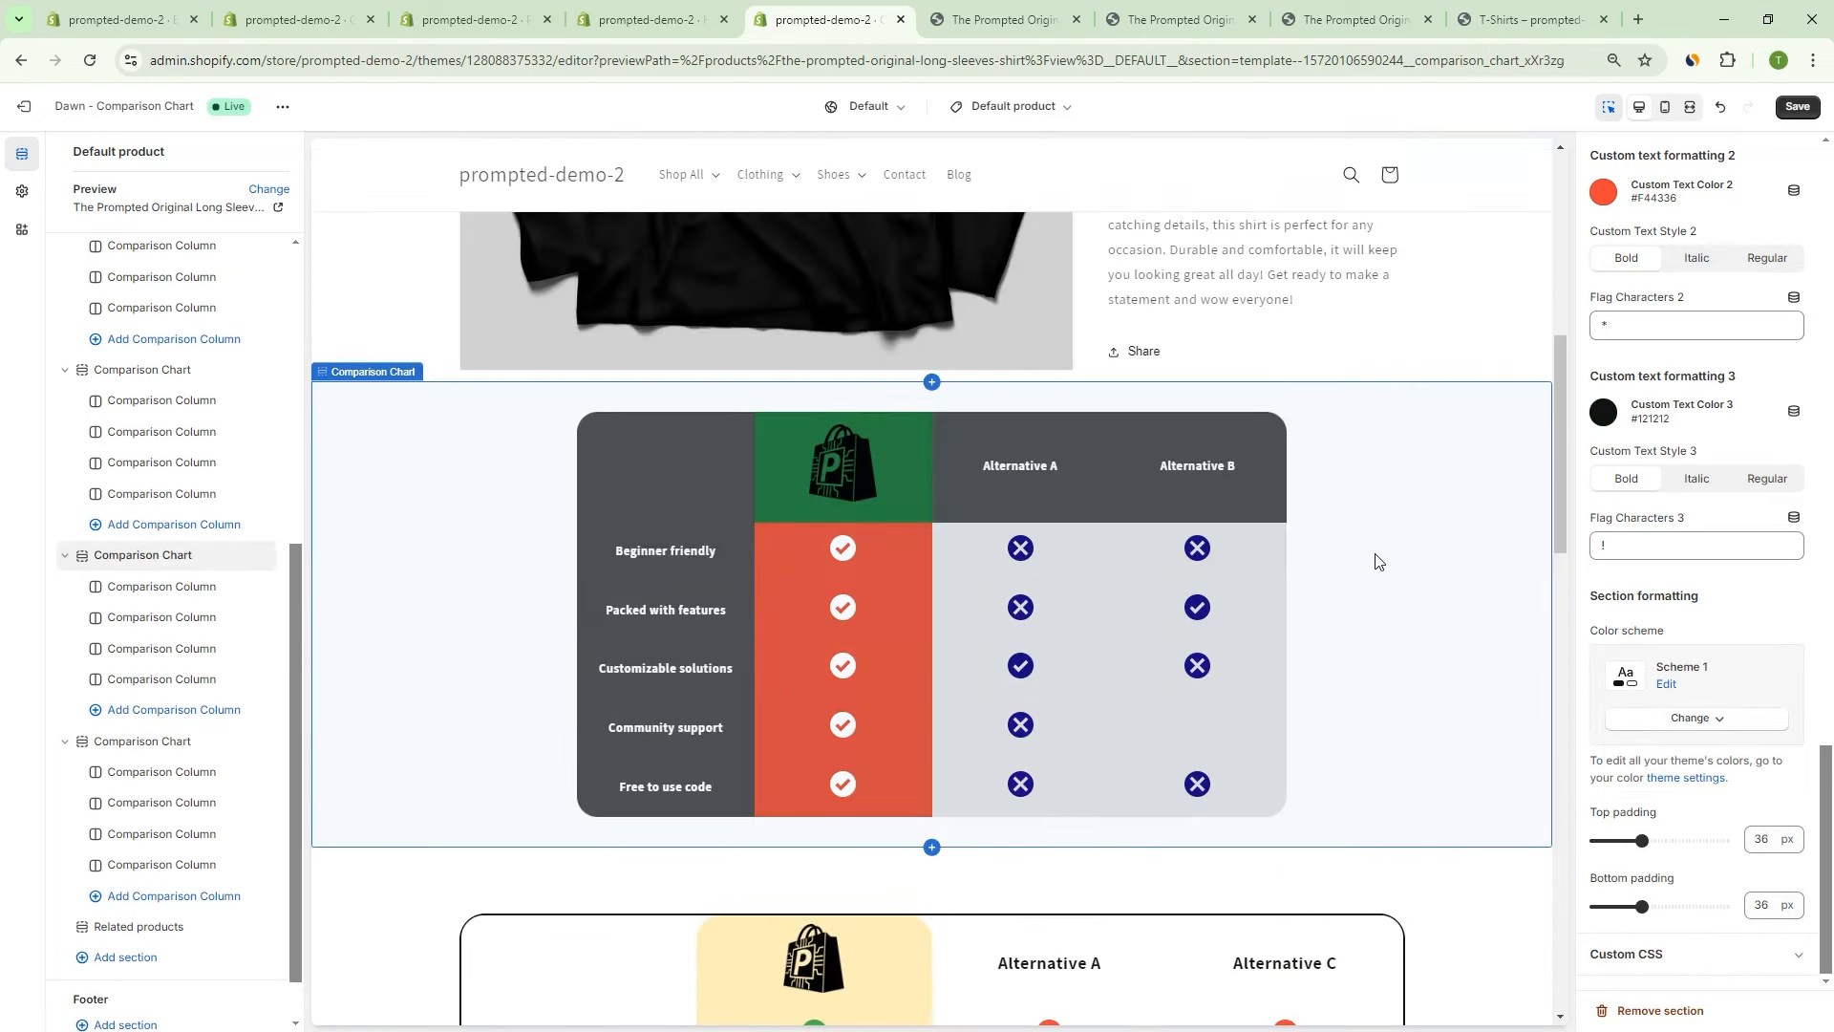
left_click(1696, 718)
left_click(1691, 941)
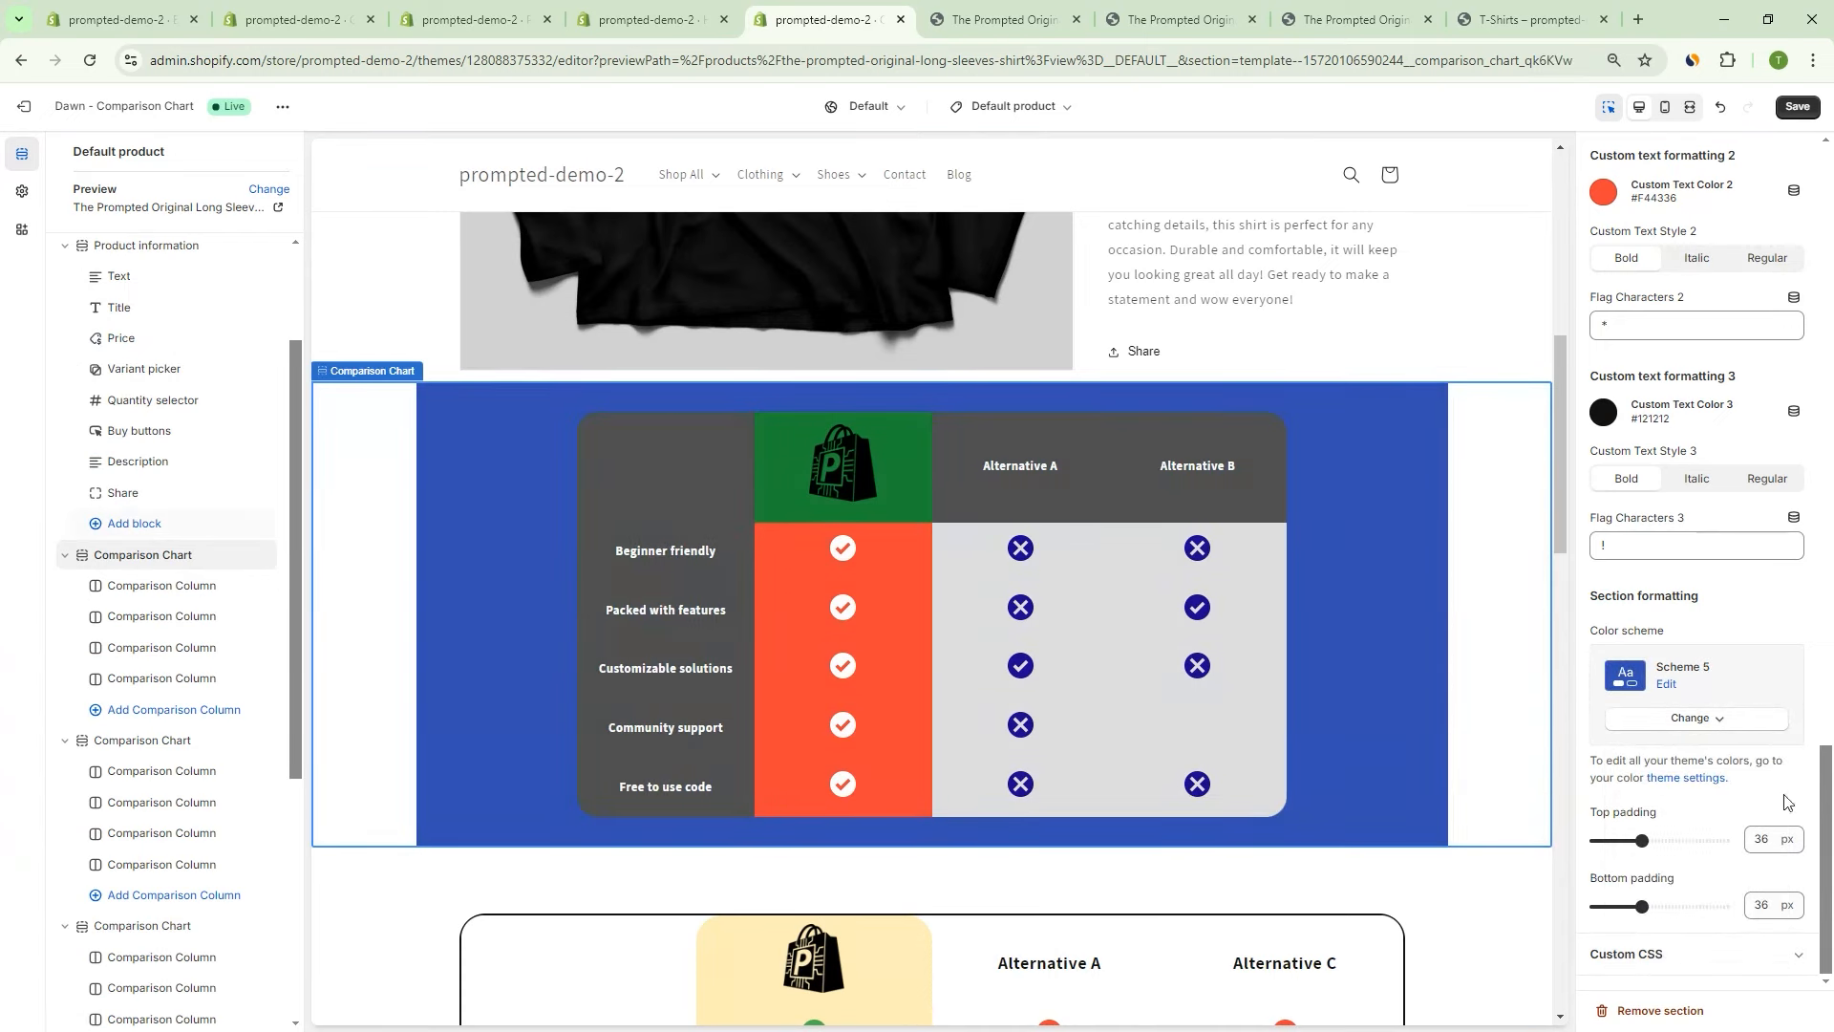
left_click(1641, 735)
left_click(1660, 769)
Try top paddings of 68 px and 0 px on the dark comparison chart section, then restore 36 px.
left_click_drag(1641, 840, 1682, 841)
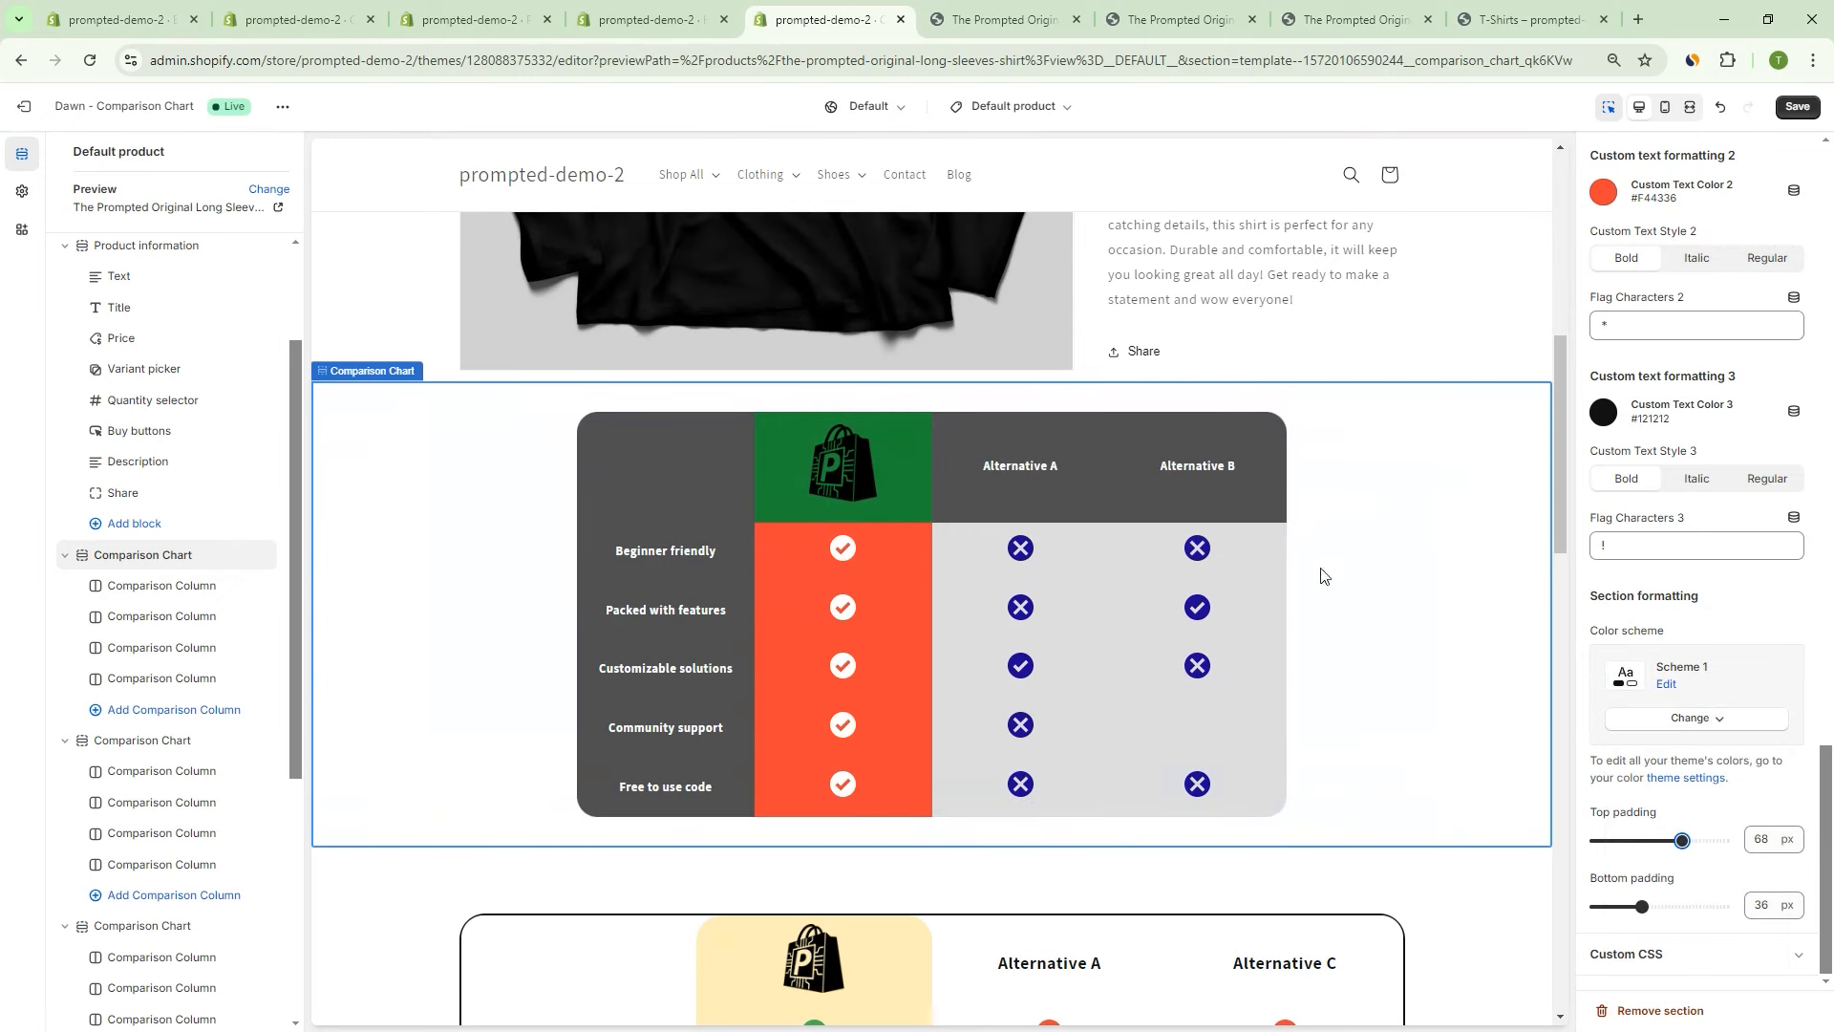
left_click_drag(1682, 840, 1559, 839)
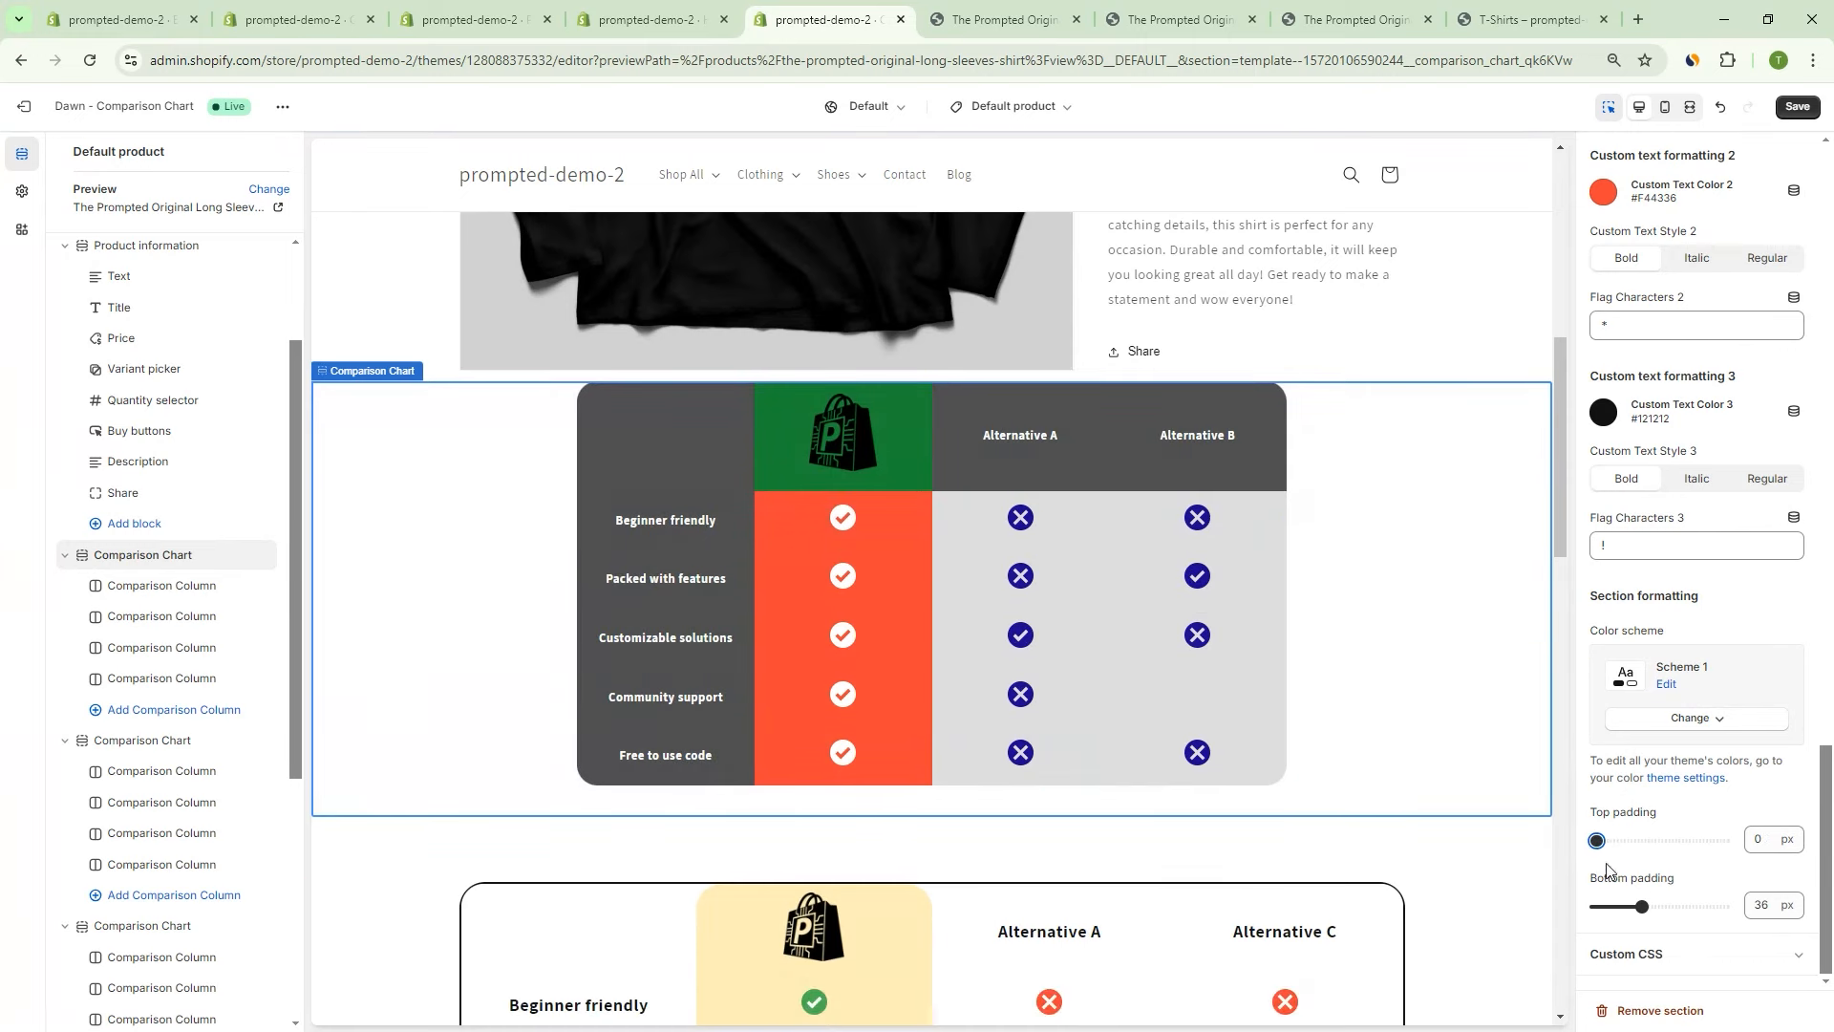
left_click_drag(1596, 840, 1641, 837)
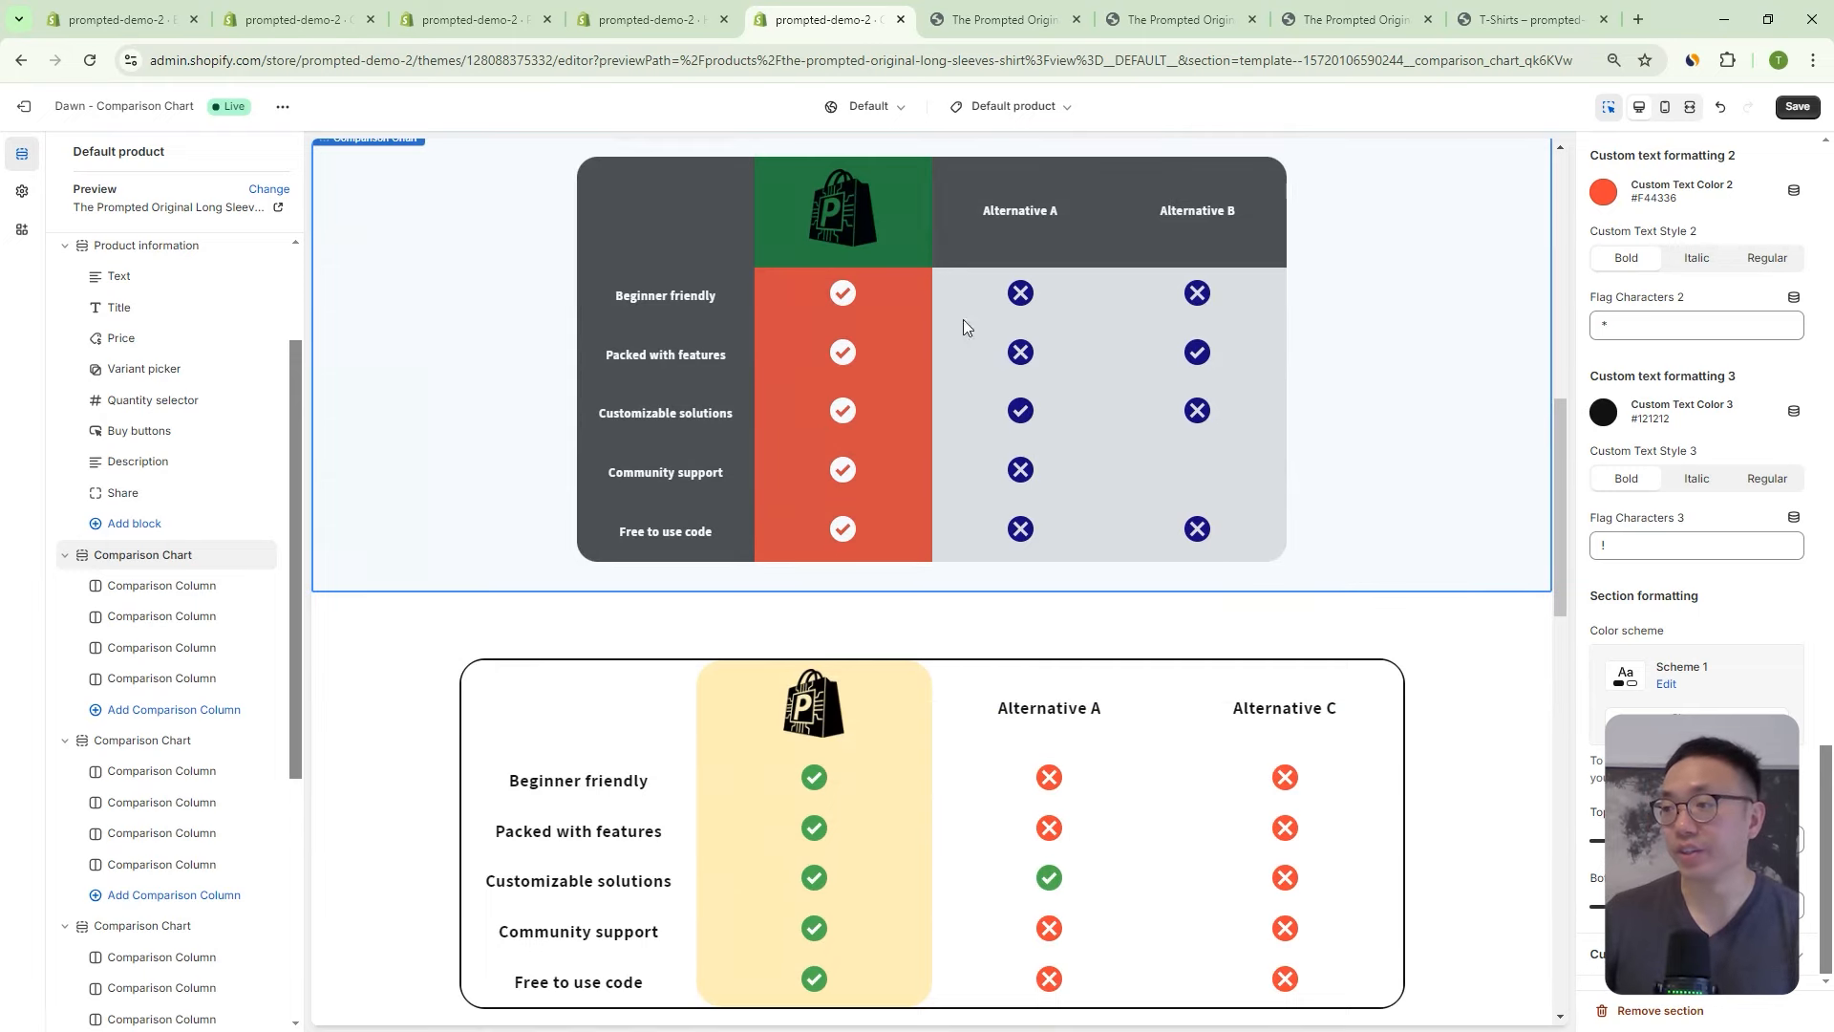
Examine all the comparison charts in the page preview and the formatting settings of the selected chart section.
scroll(1012, 440, "down", 3)
scroll(1163, 686, "up", 2)
scroll(1022, 457, "down", 3)
scroll(1032, 451, "down", 8)
scroll(1104, 875, "up", 6)
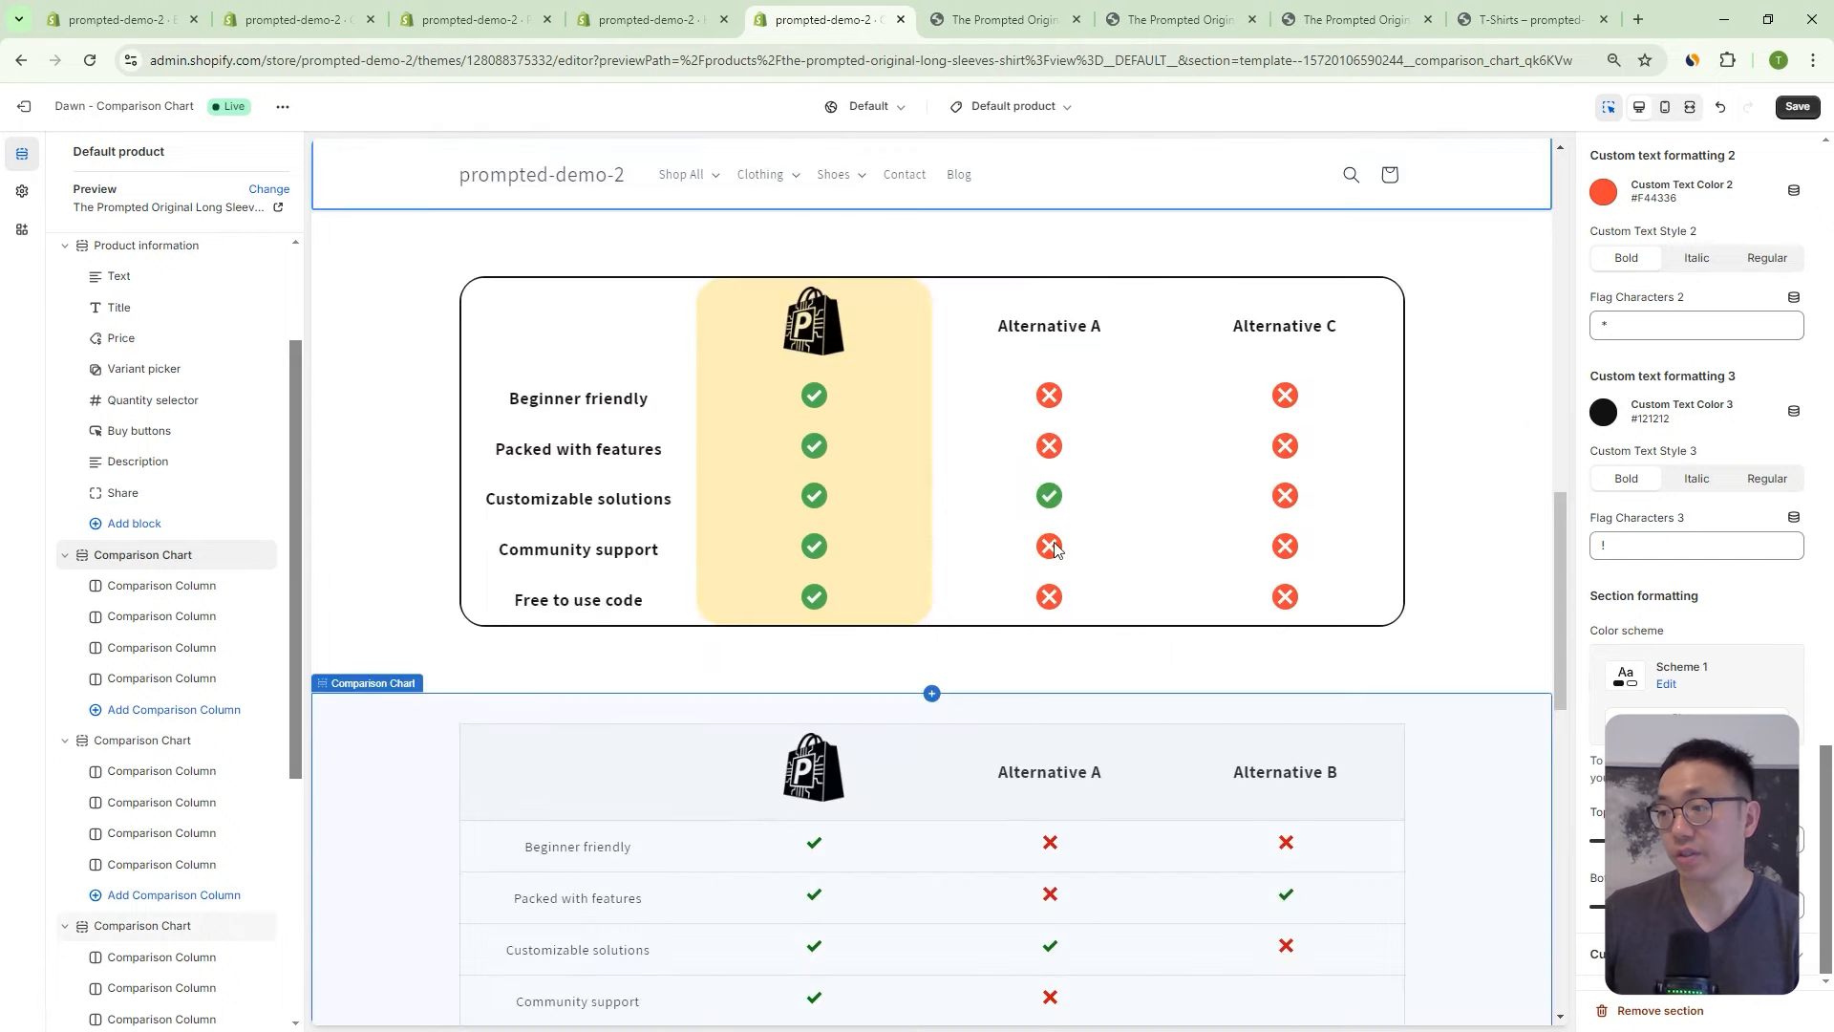
scroll(1113, 875, "down", 5)
scroll(1122, 879, "up", 4)
scroll(1123, 878, "up", 3)
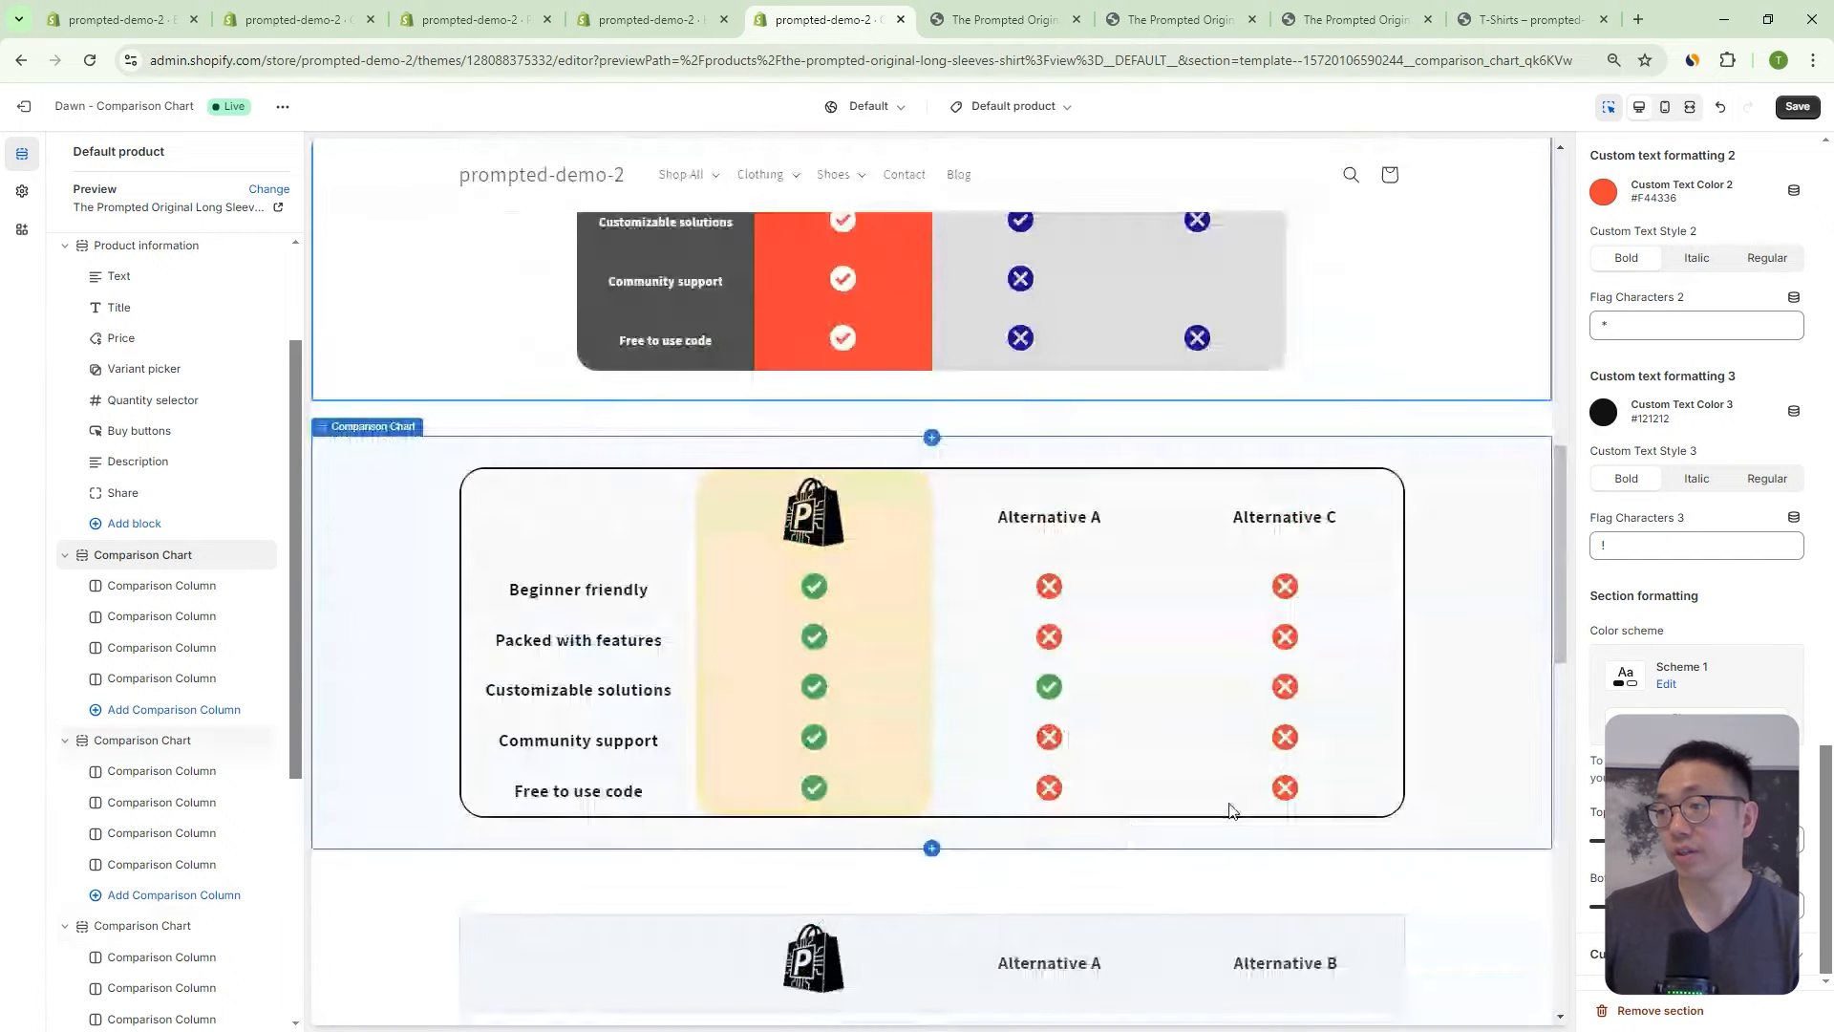
scroll(1830, 697, "up", 1)
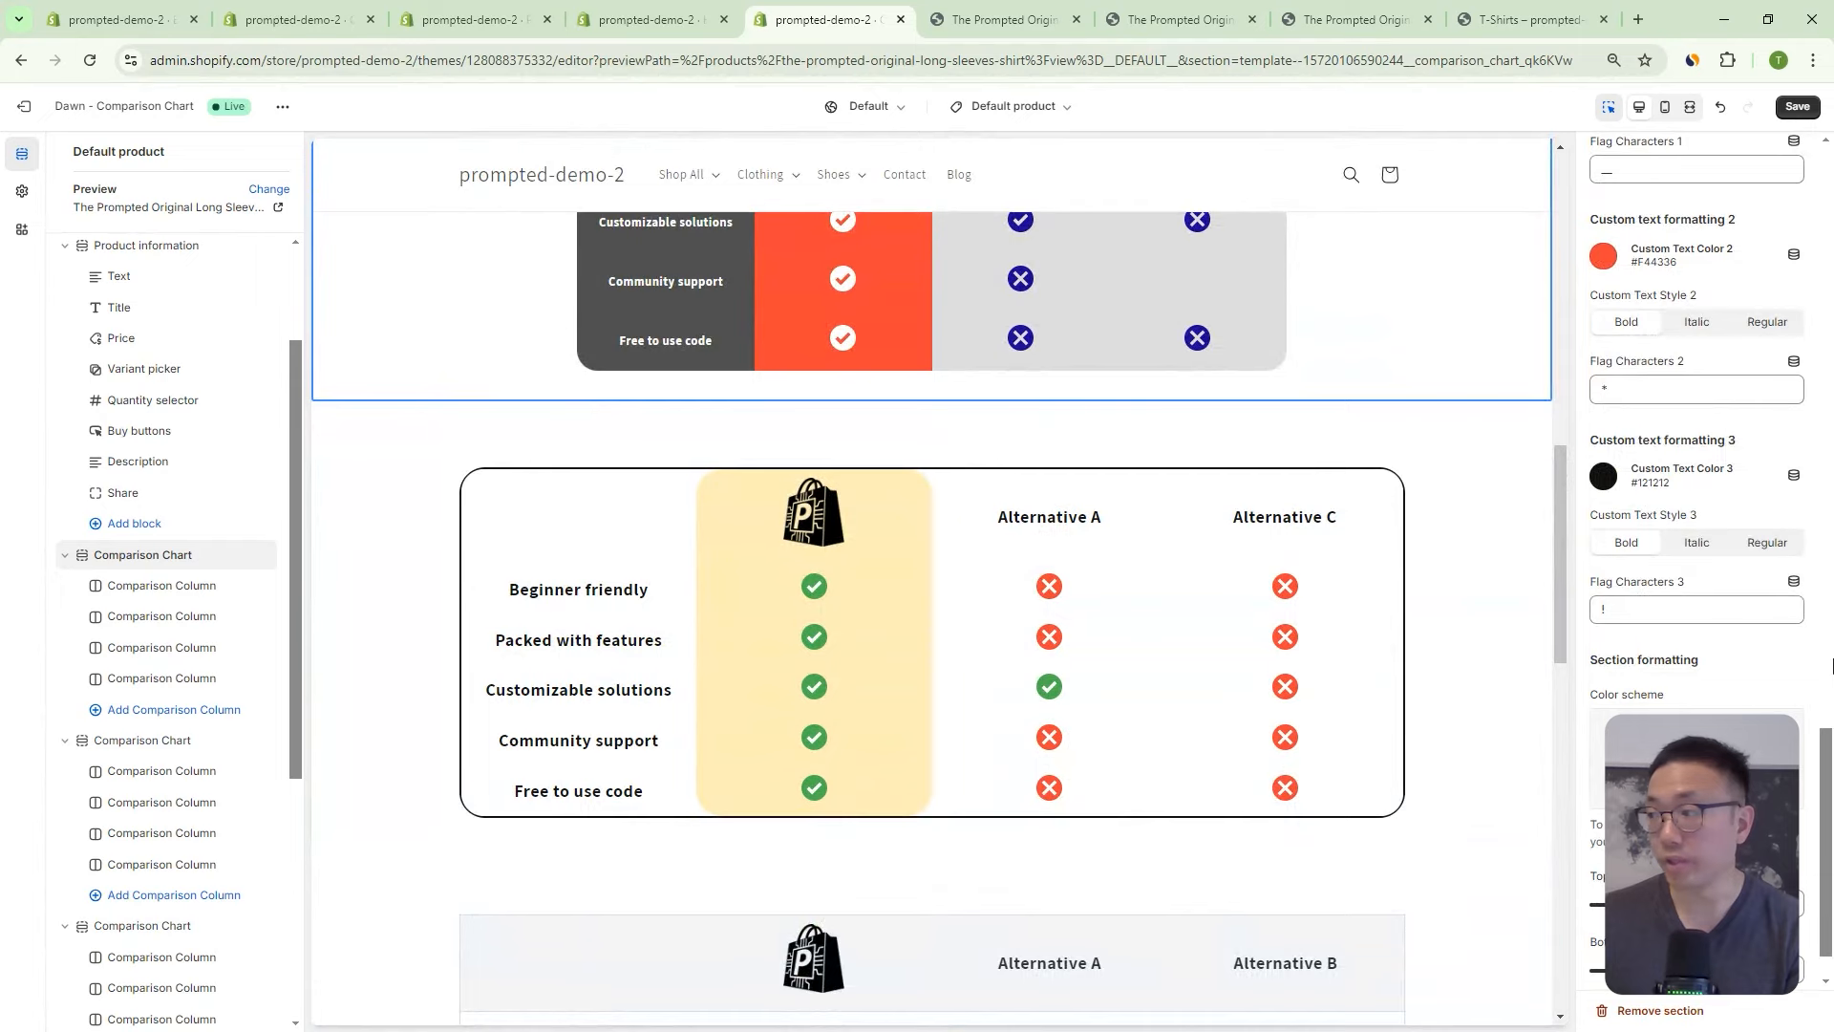
scroll(1695, 564, "up", 10)
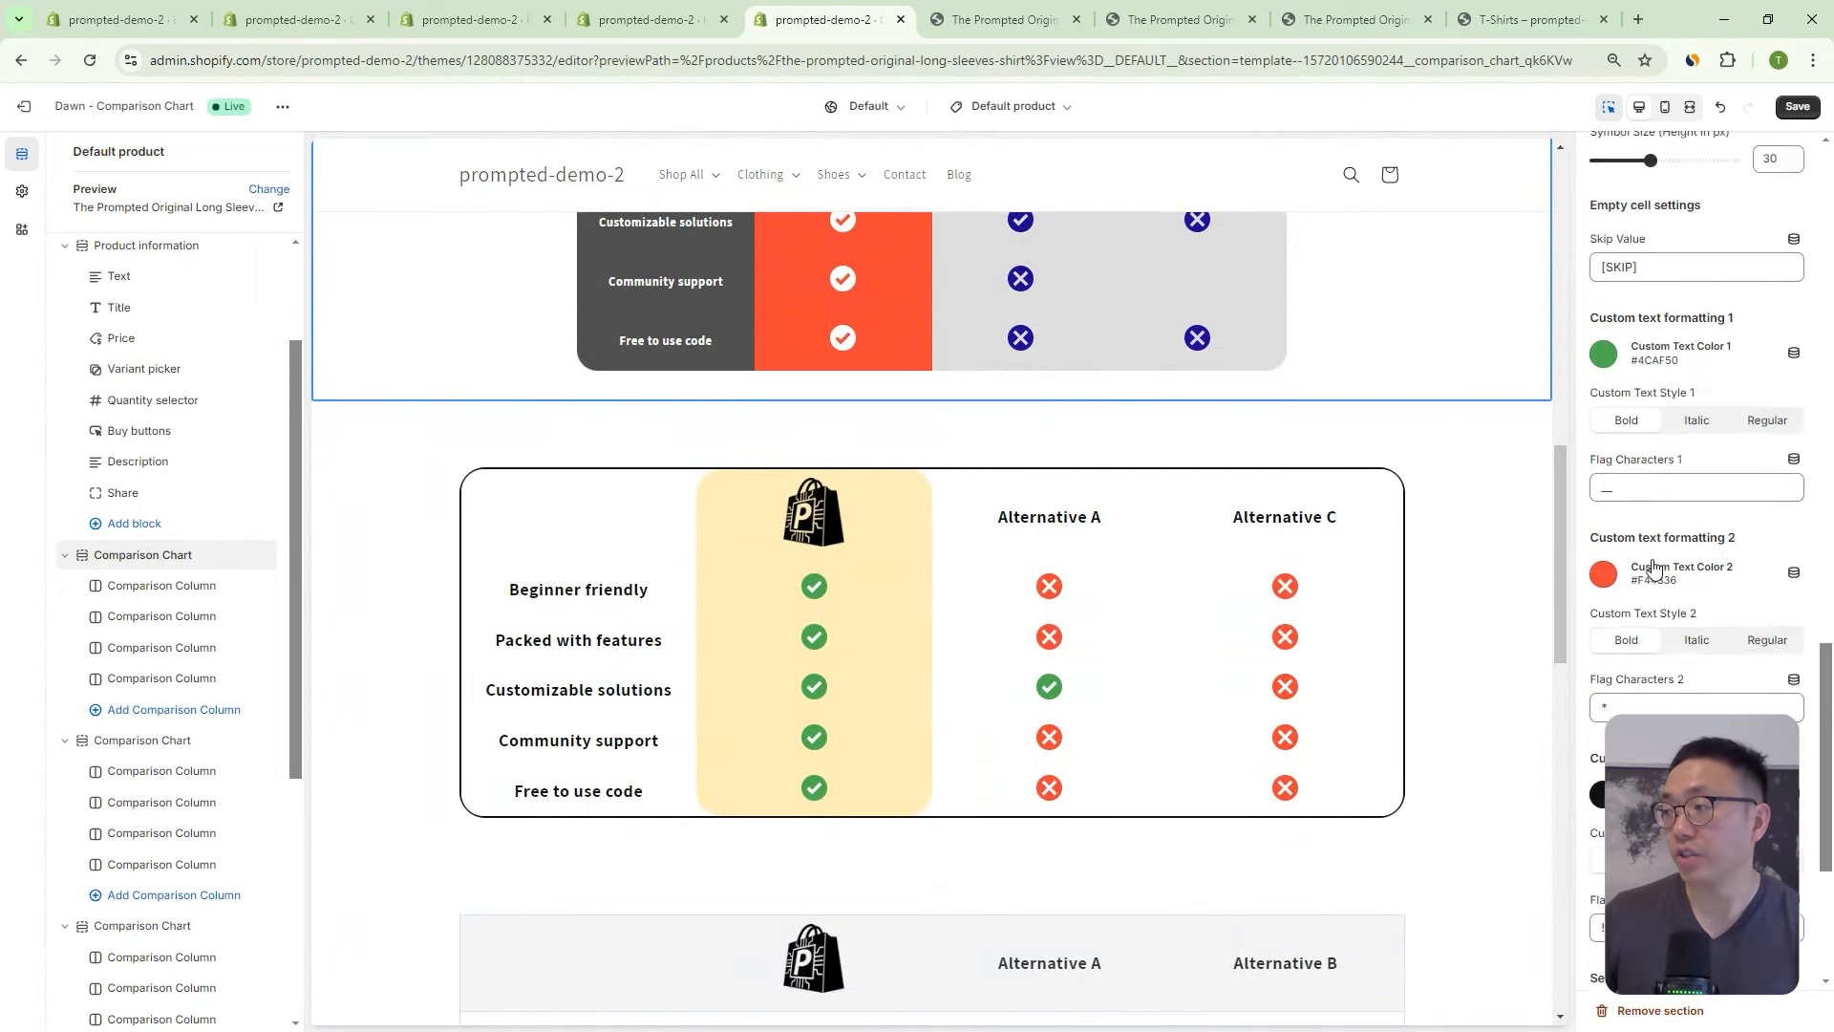
scroll(1211, 563, "down", 7)
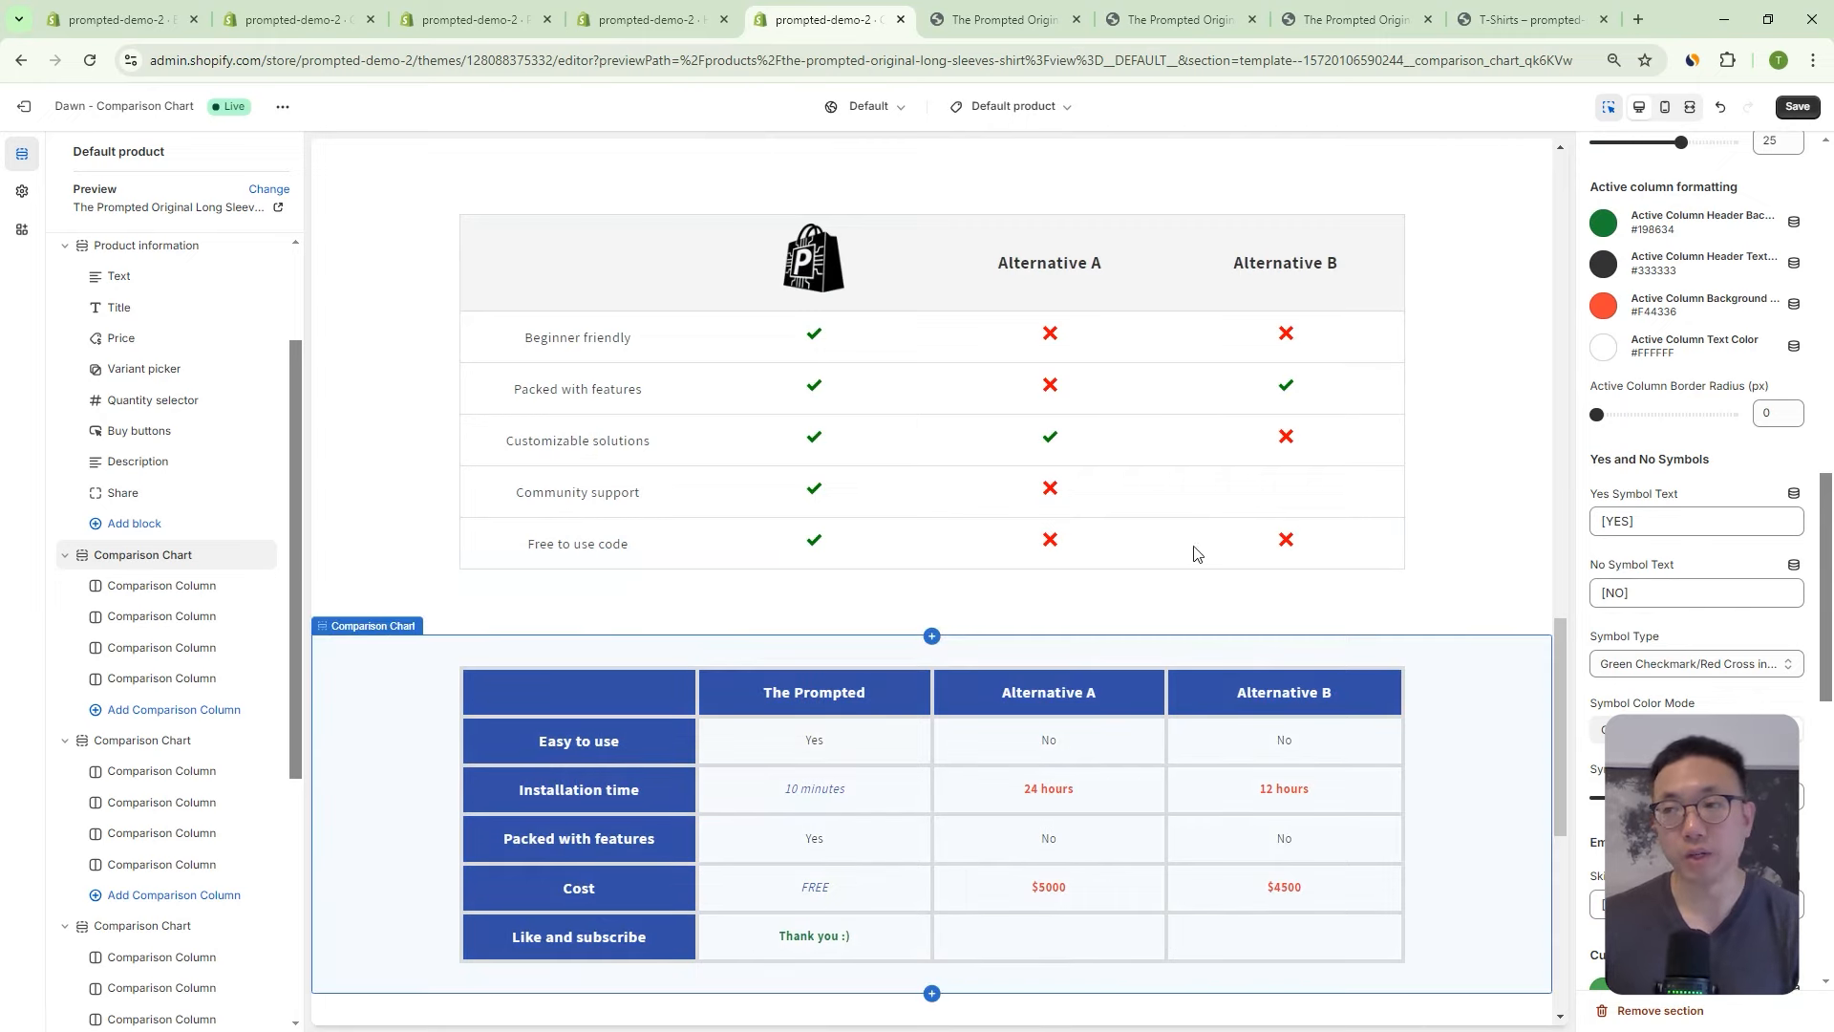
View the list of Comparison Chart Entries metaobjects in the Shopify admin, then return to the theme editor.
left_click(671, 28)
left_click(491, 370)
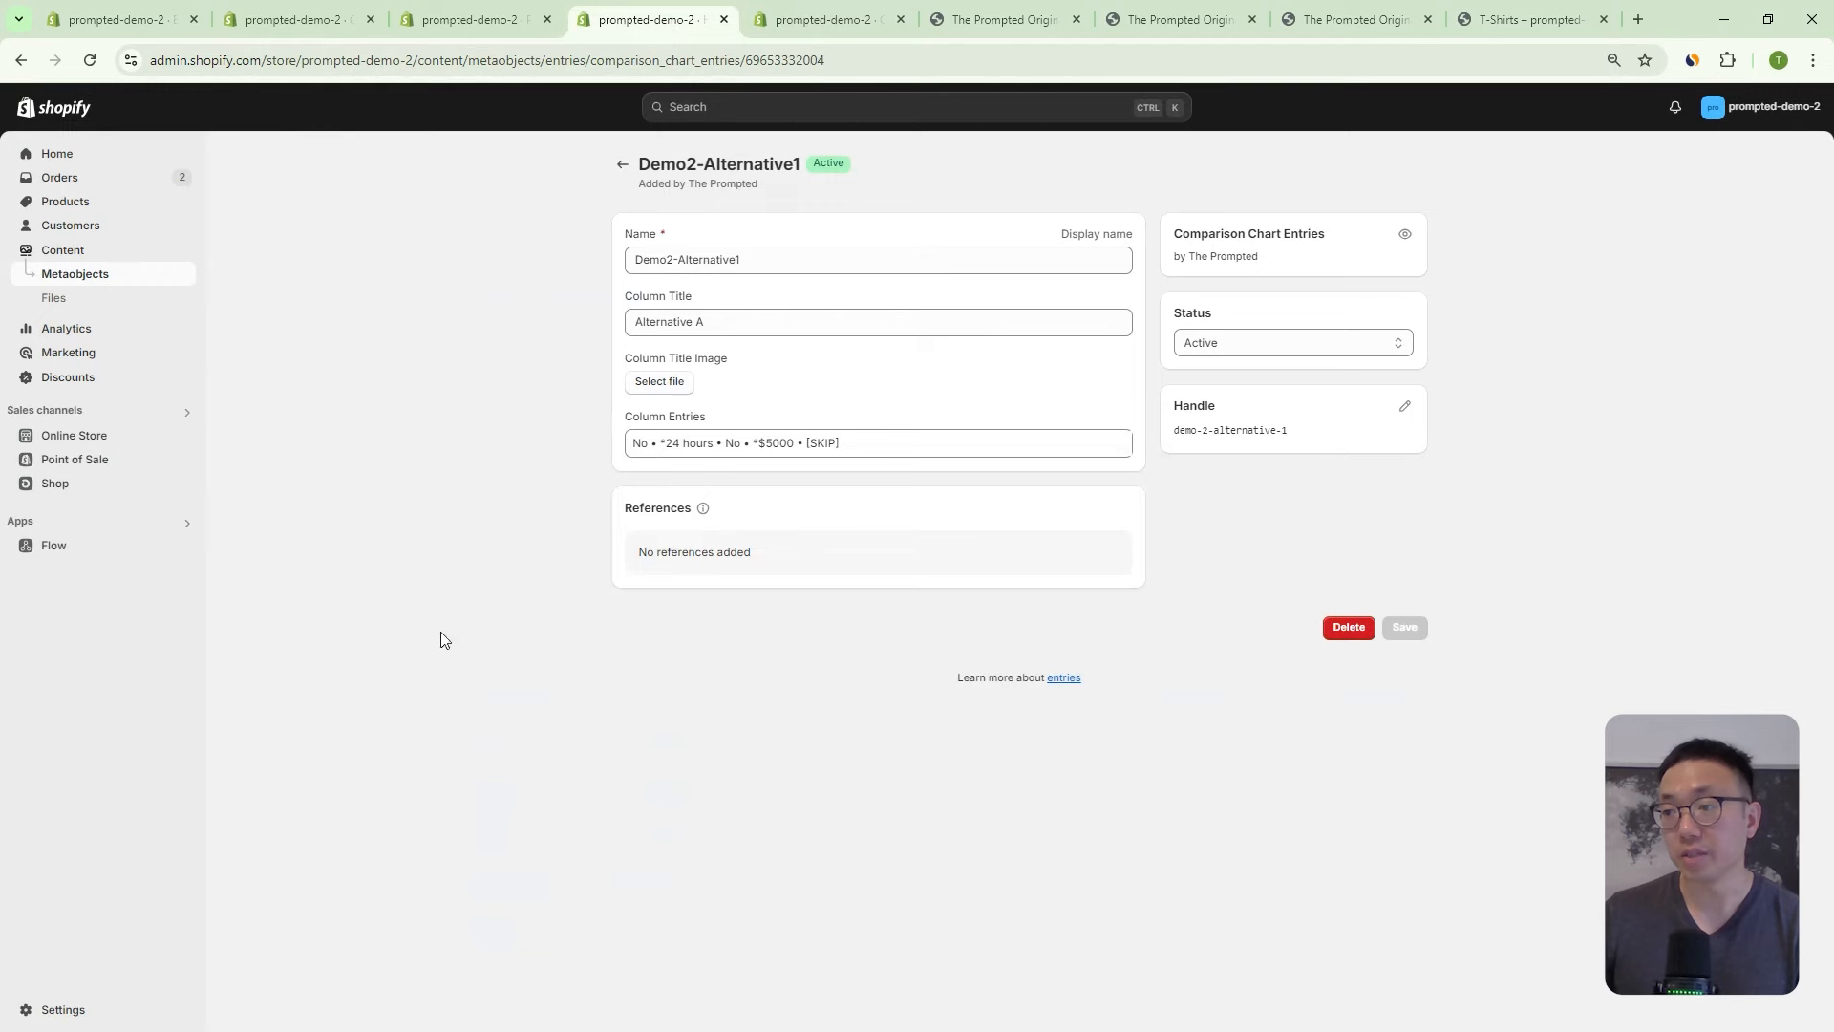
left_click(622, 164)
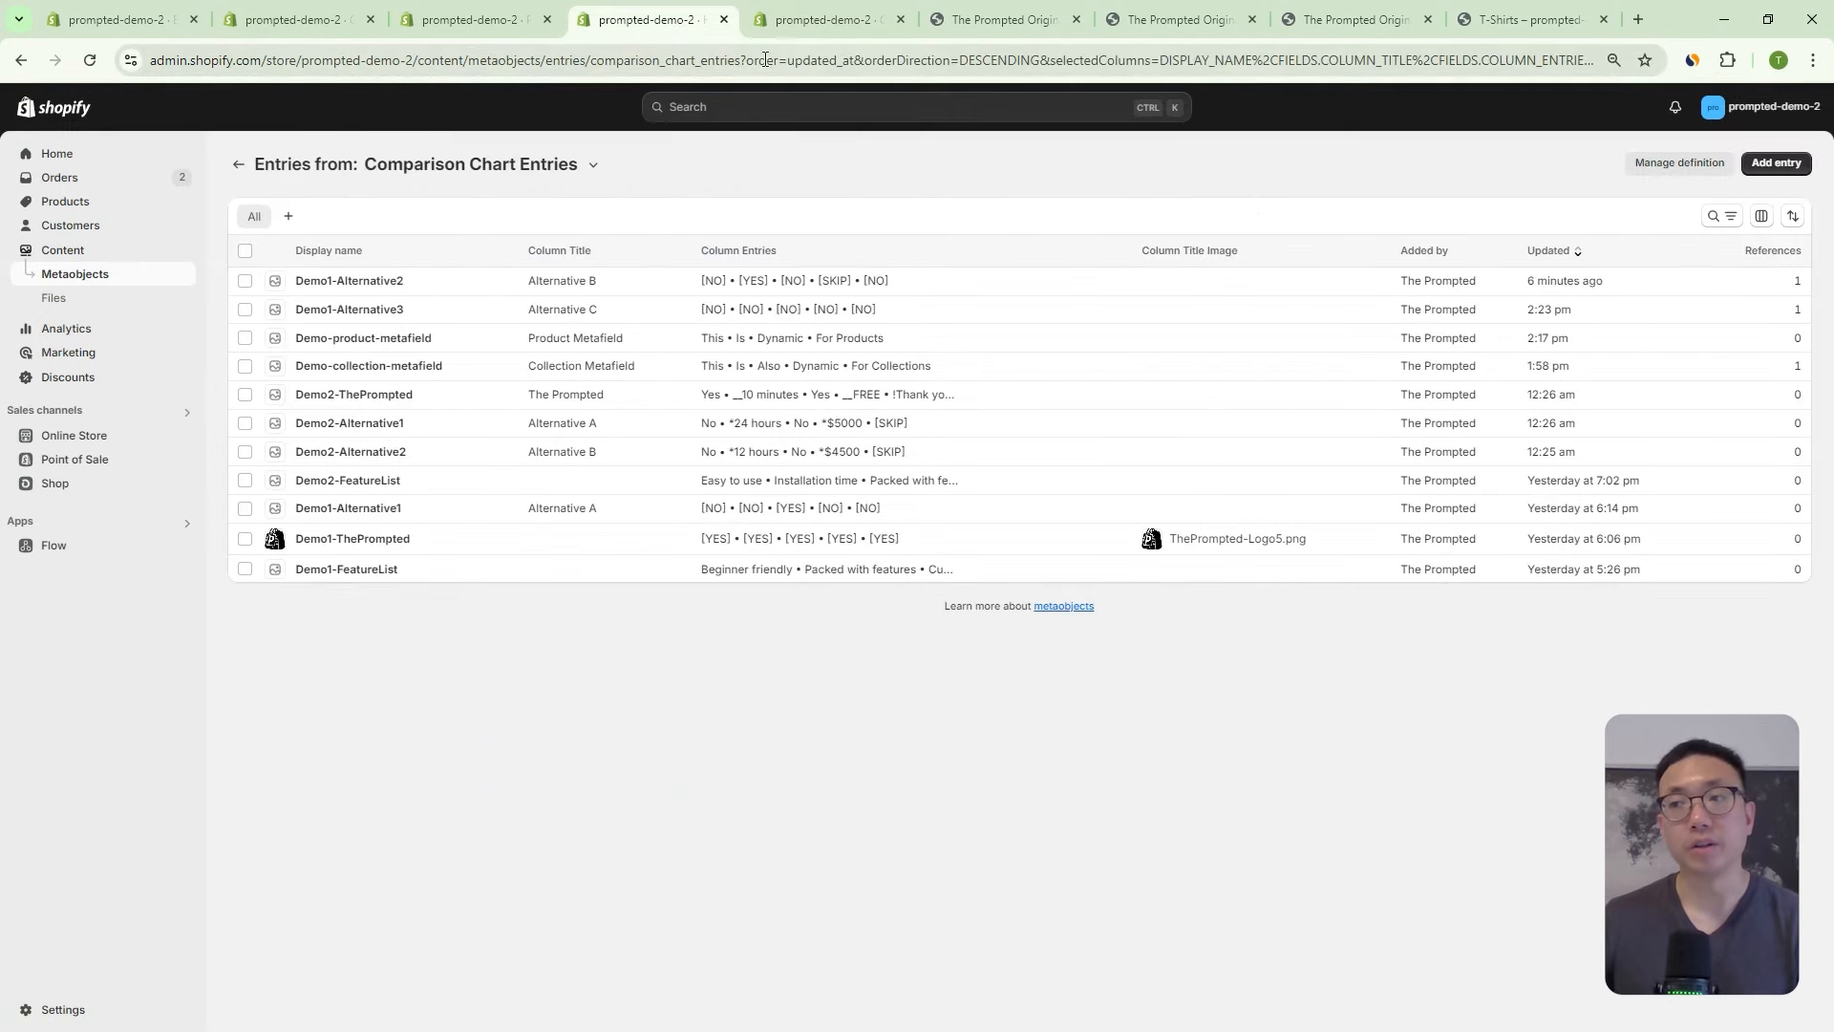
left_click(827, 25)
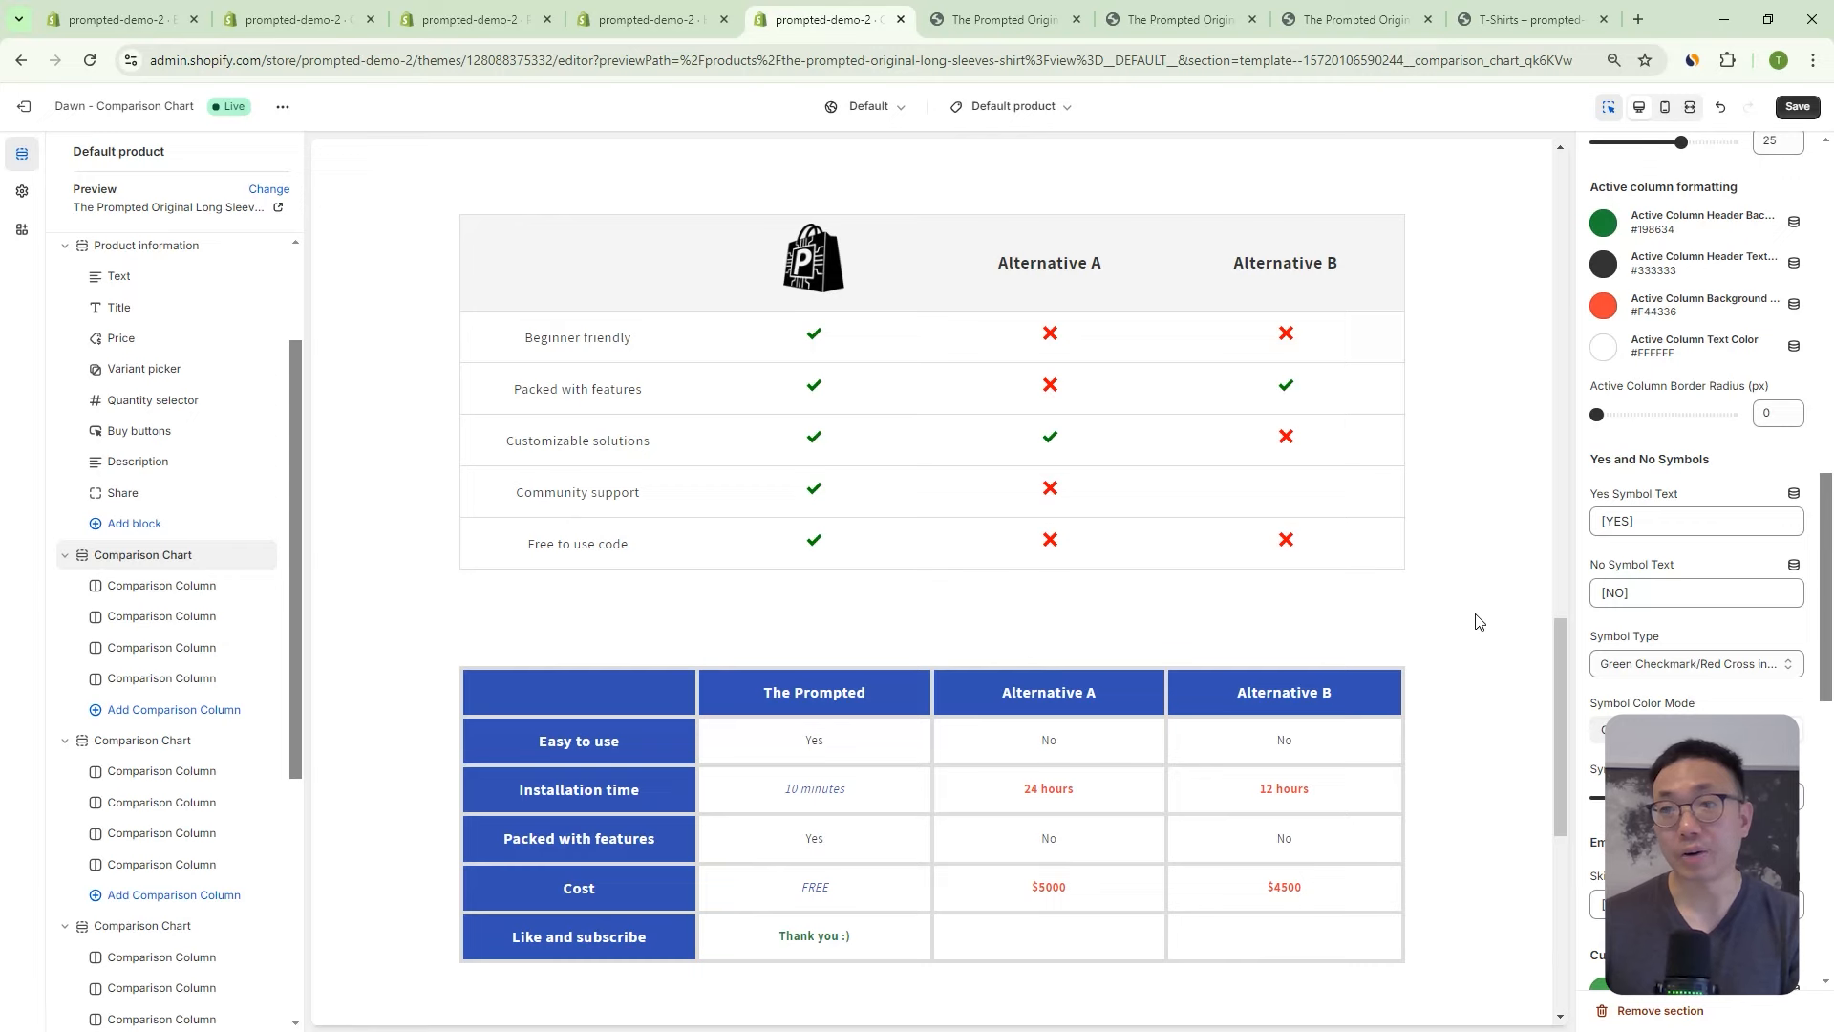
Check the dark comparison chart in the preview and save the theme changes.
scroll(1478, 622, "up", 10)
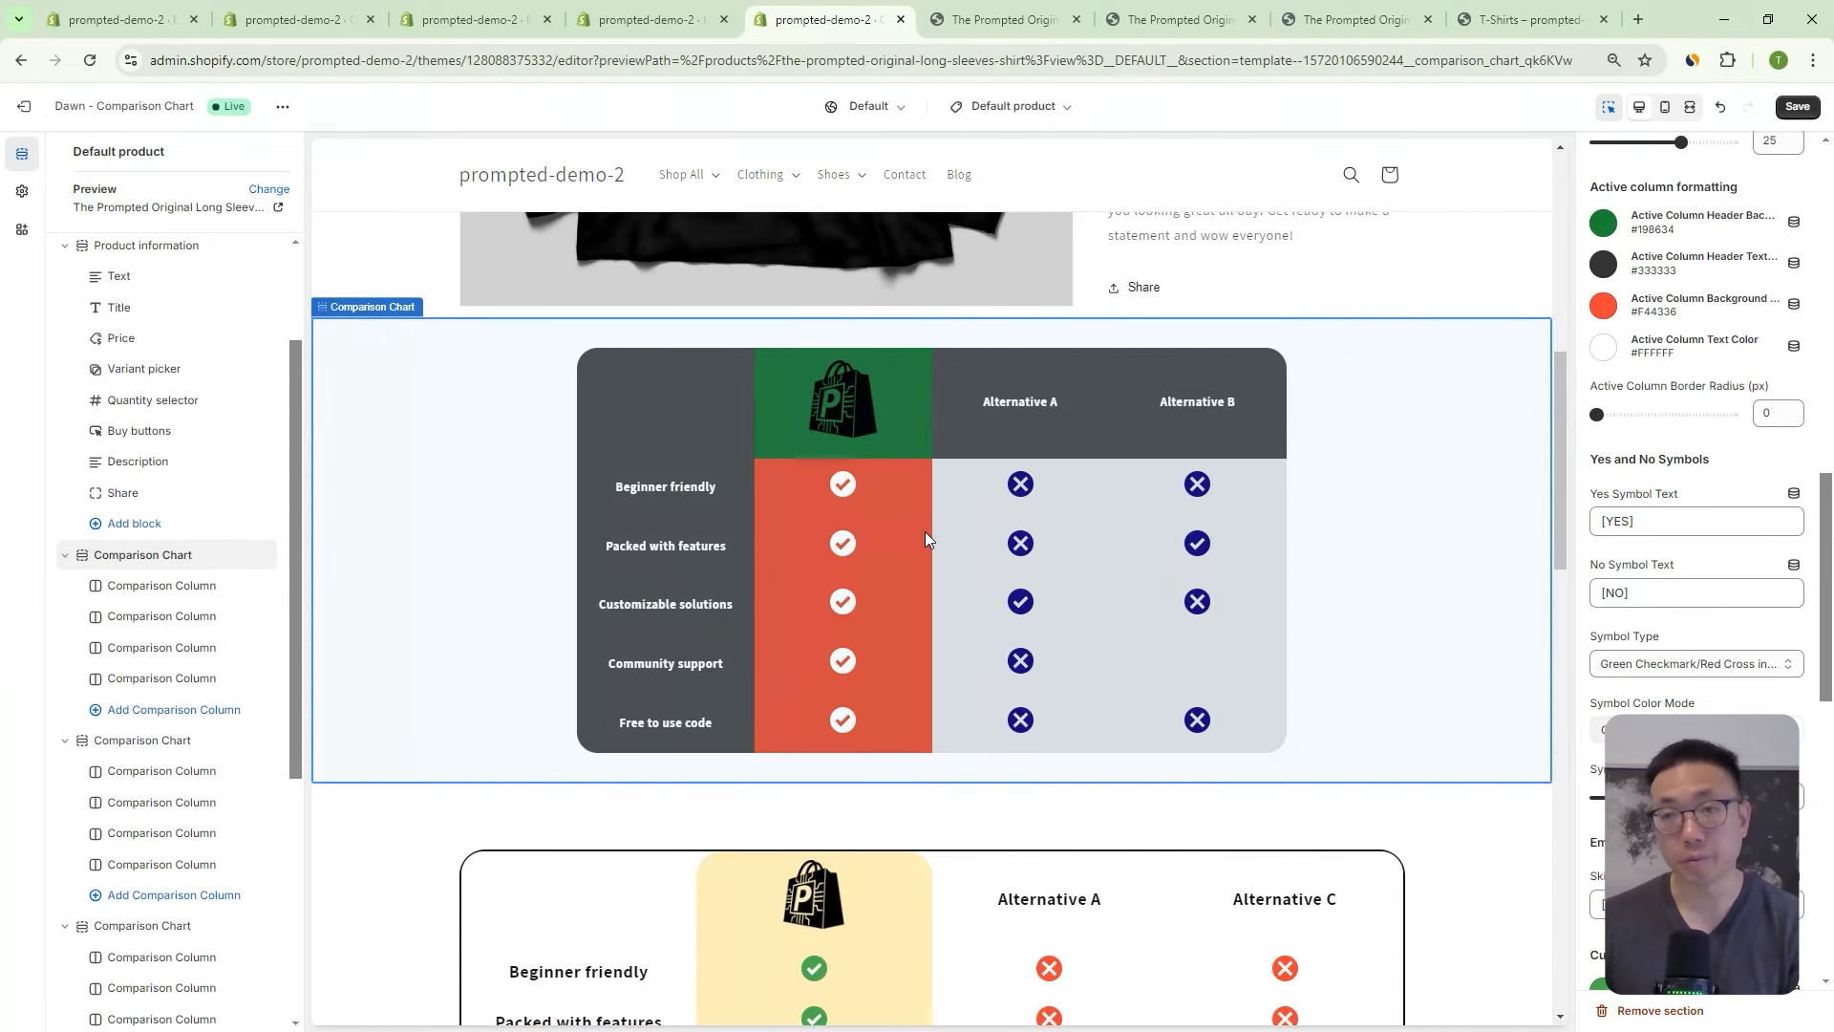
scroll(924, 531, "up", 5)
scroll(924, 531, "down", 3)
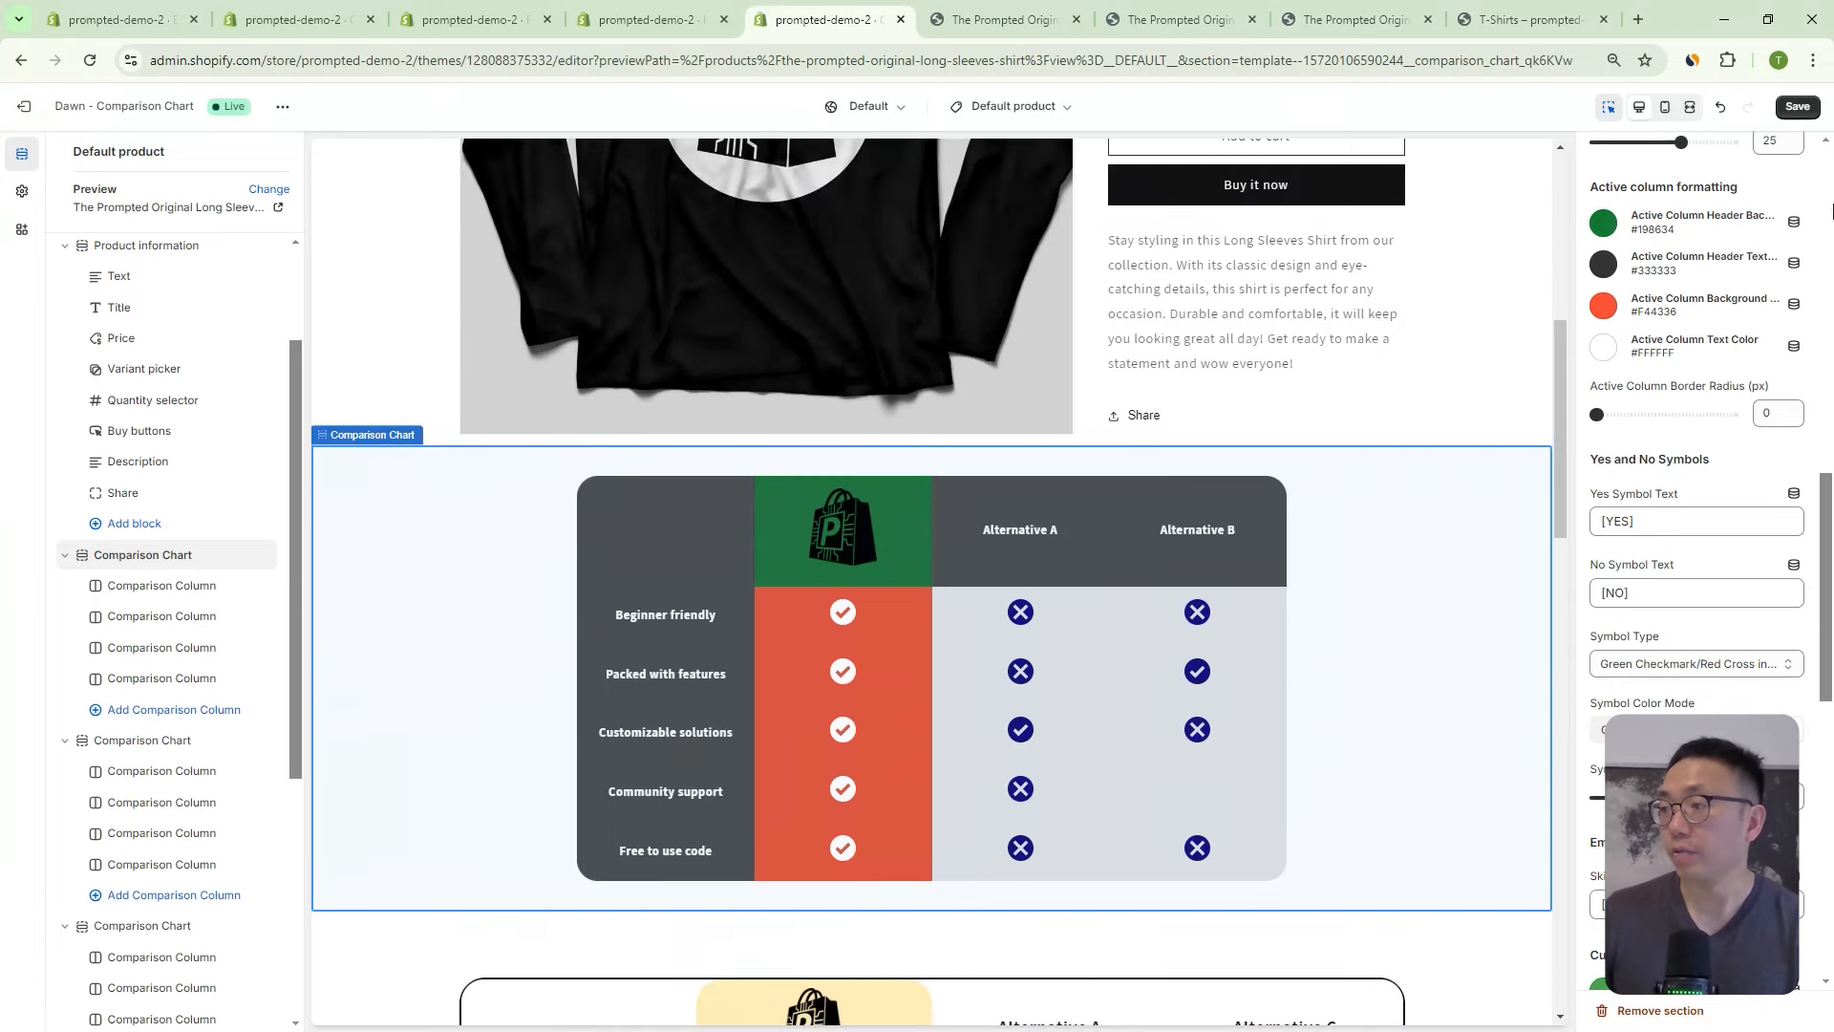
left_click(1799, 108)
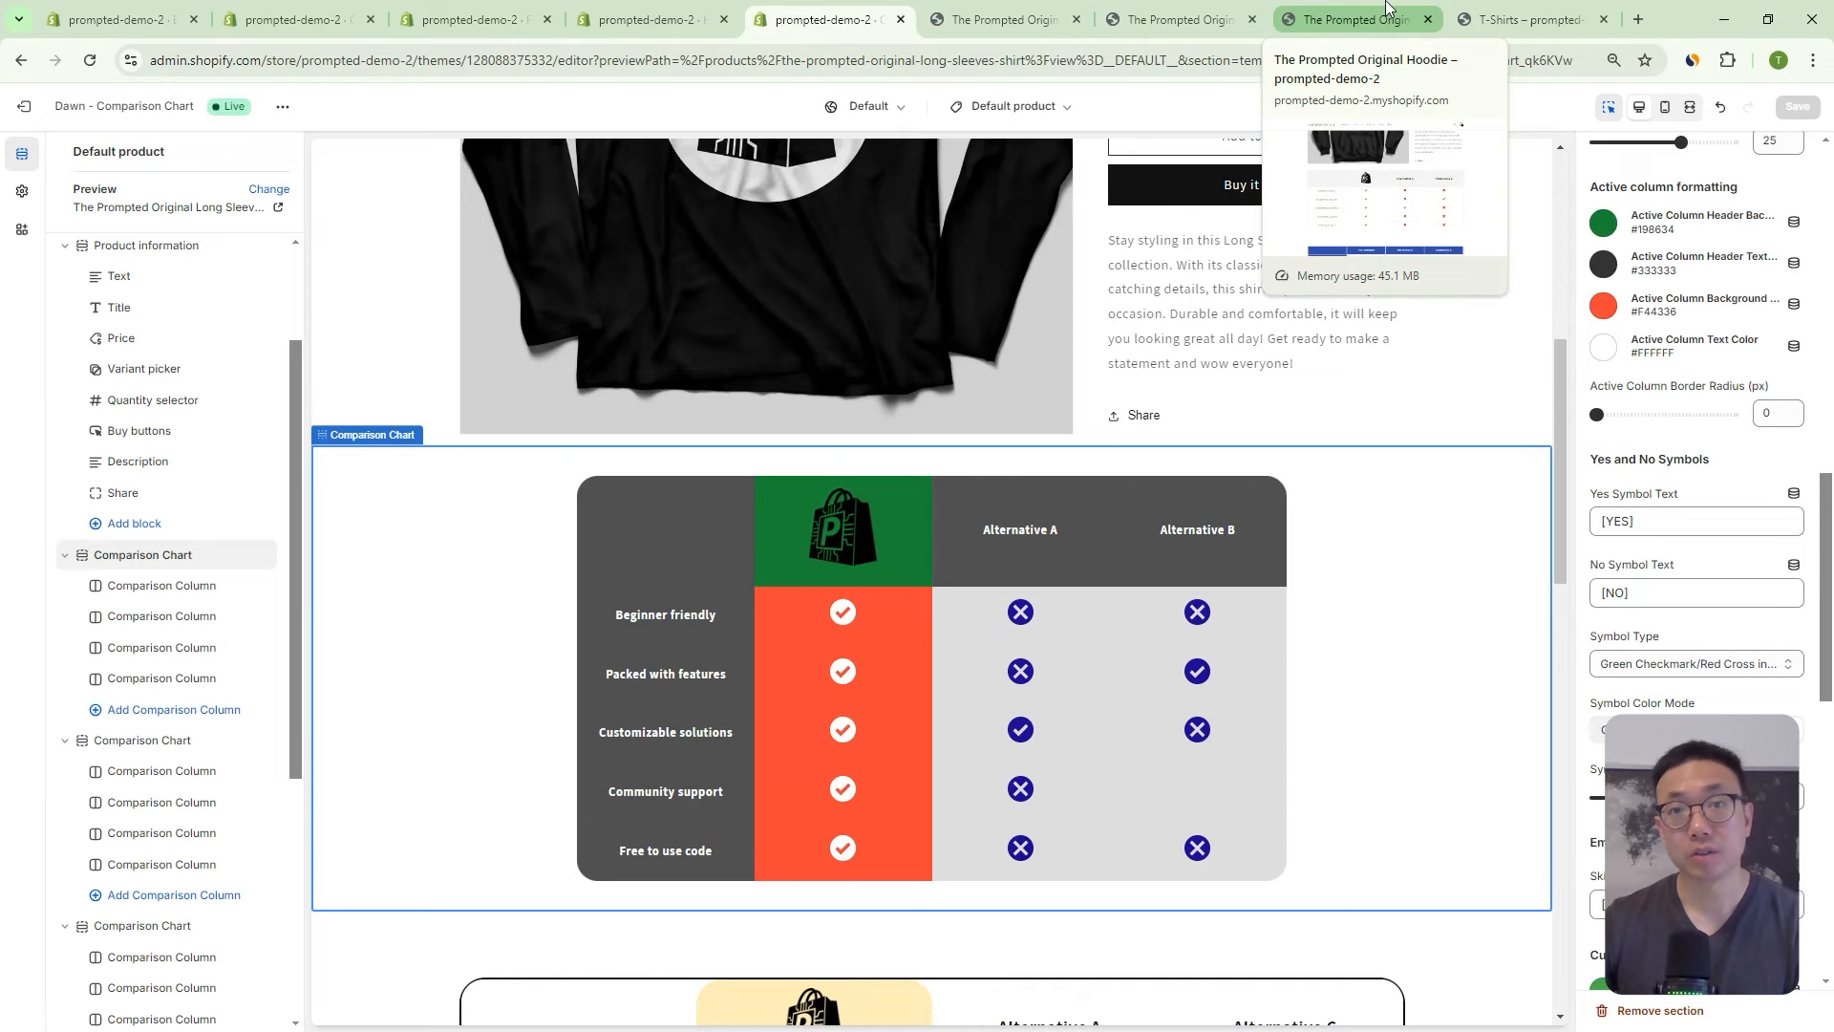
Reload the live hoodie product page and the T-Shirts collection page to check their comparison charts.
left_click(1379, 31)
scroll(982, 361, "up", 5)
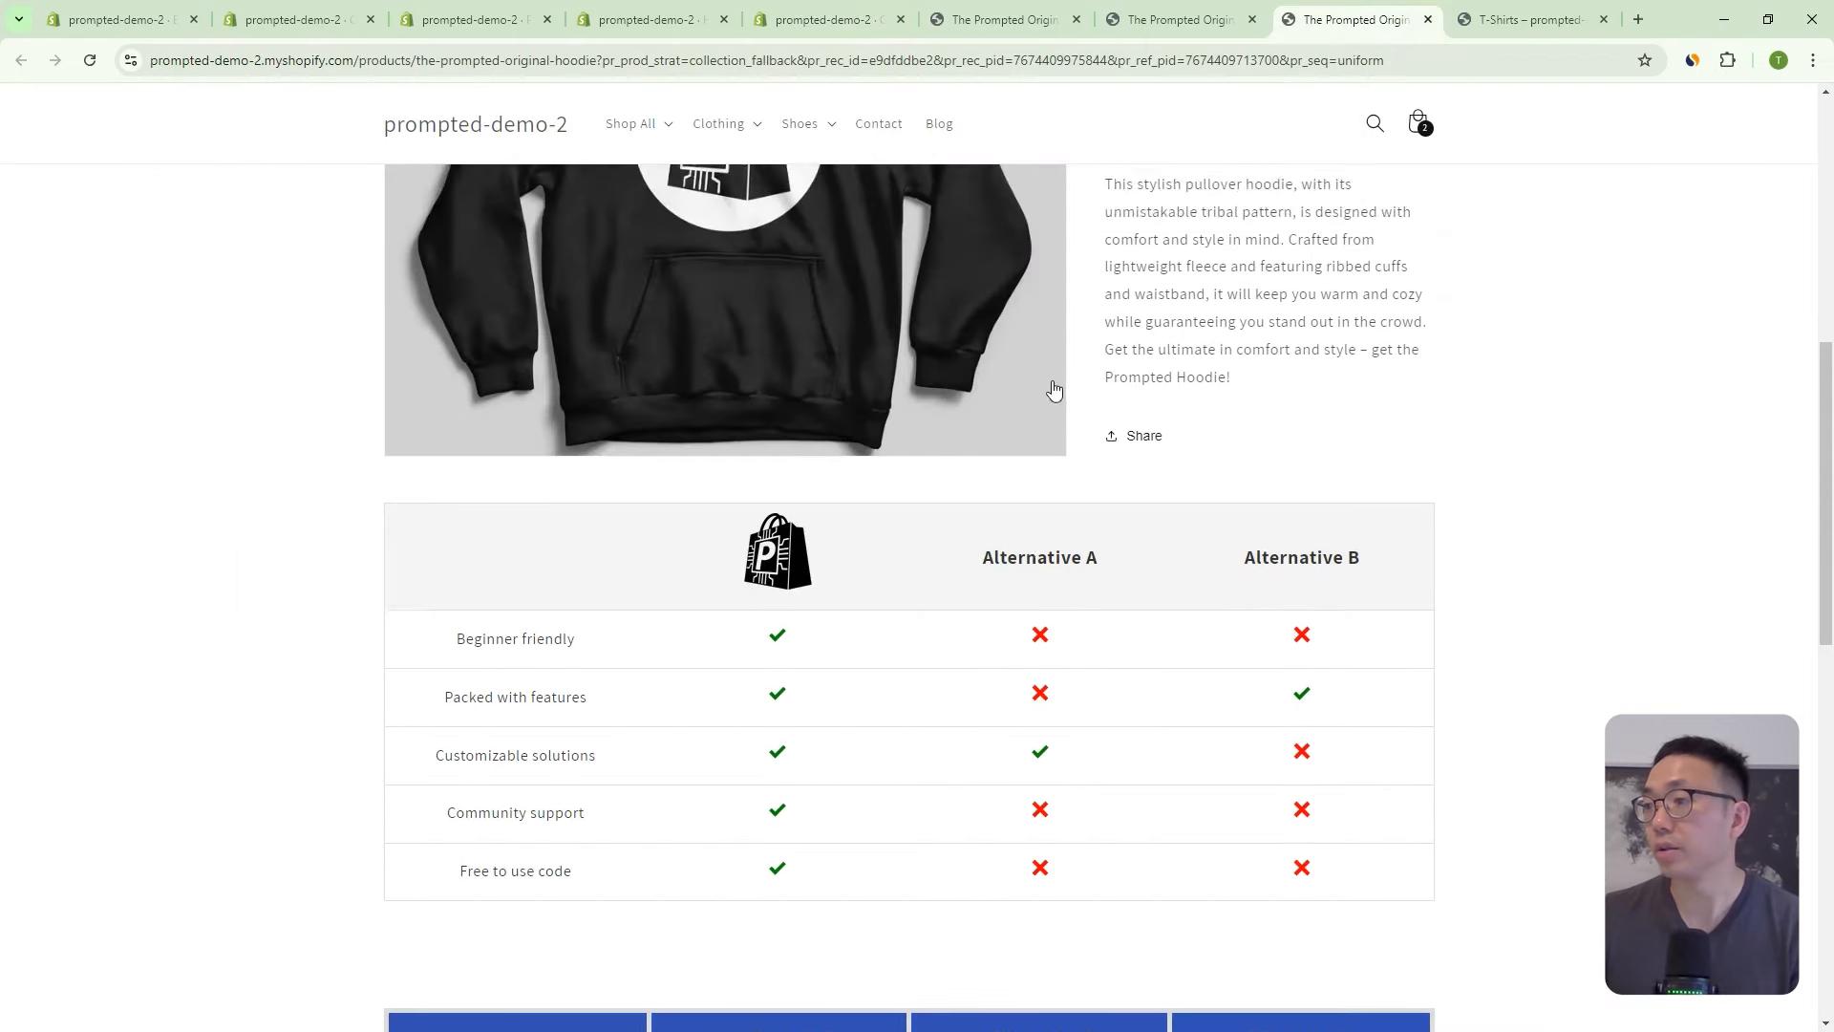
scroll(981, 361, "down", 2)
left_click(89, 60)
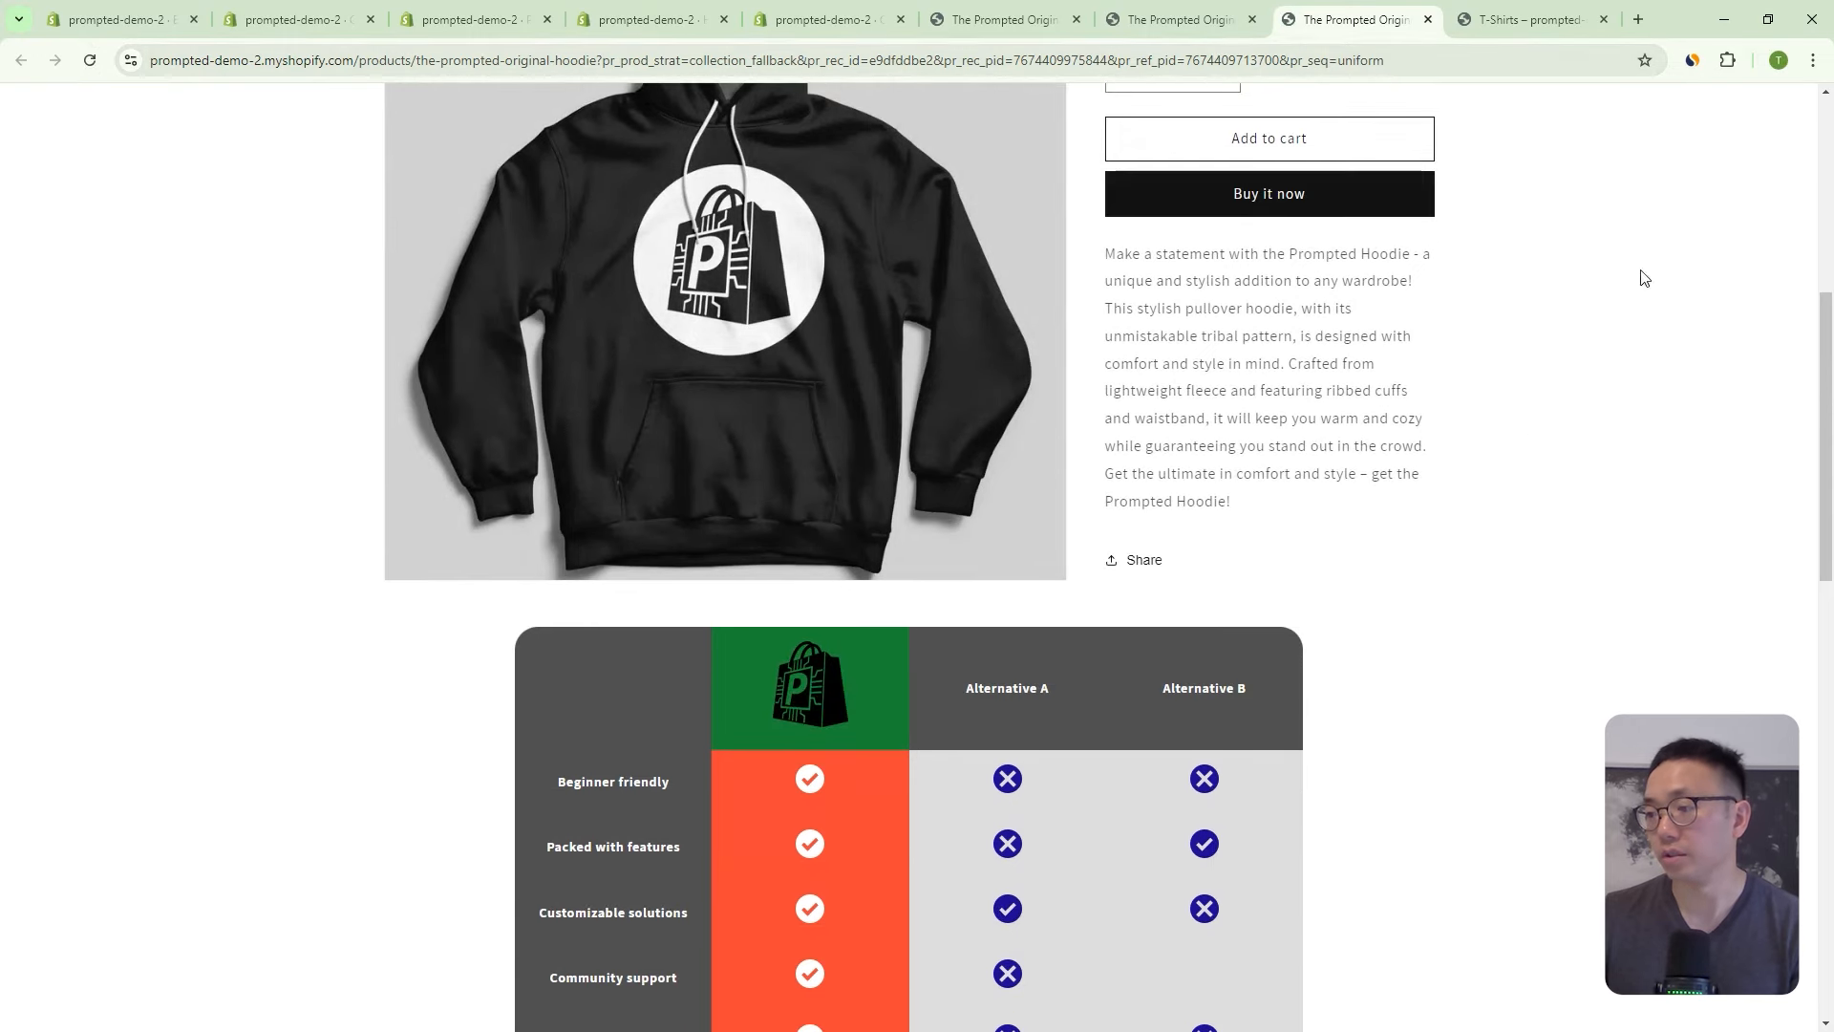
left_click(1498, 21)
left_click(89, 60)
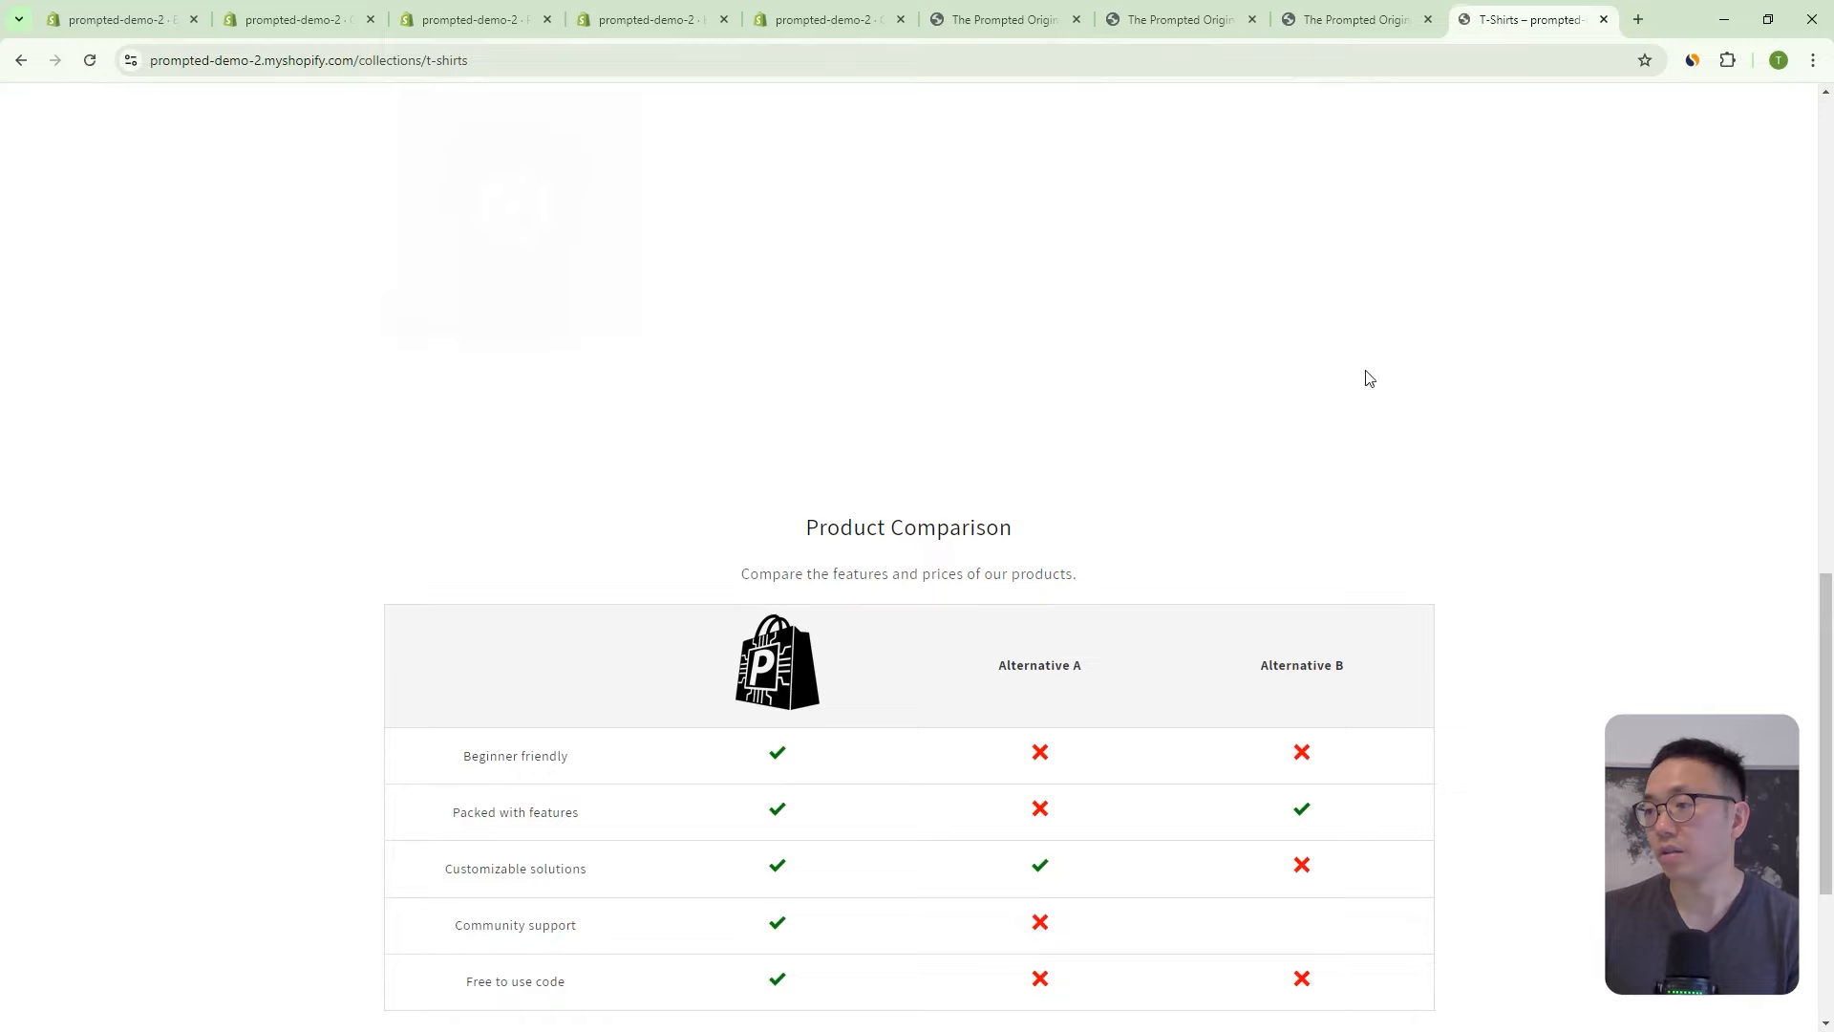
Reload the live long sleeves shirt product page and check its comparison charts.
left_click(1184, 19)
scroll(684, 499, "up", 10)
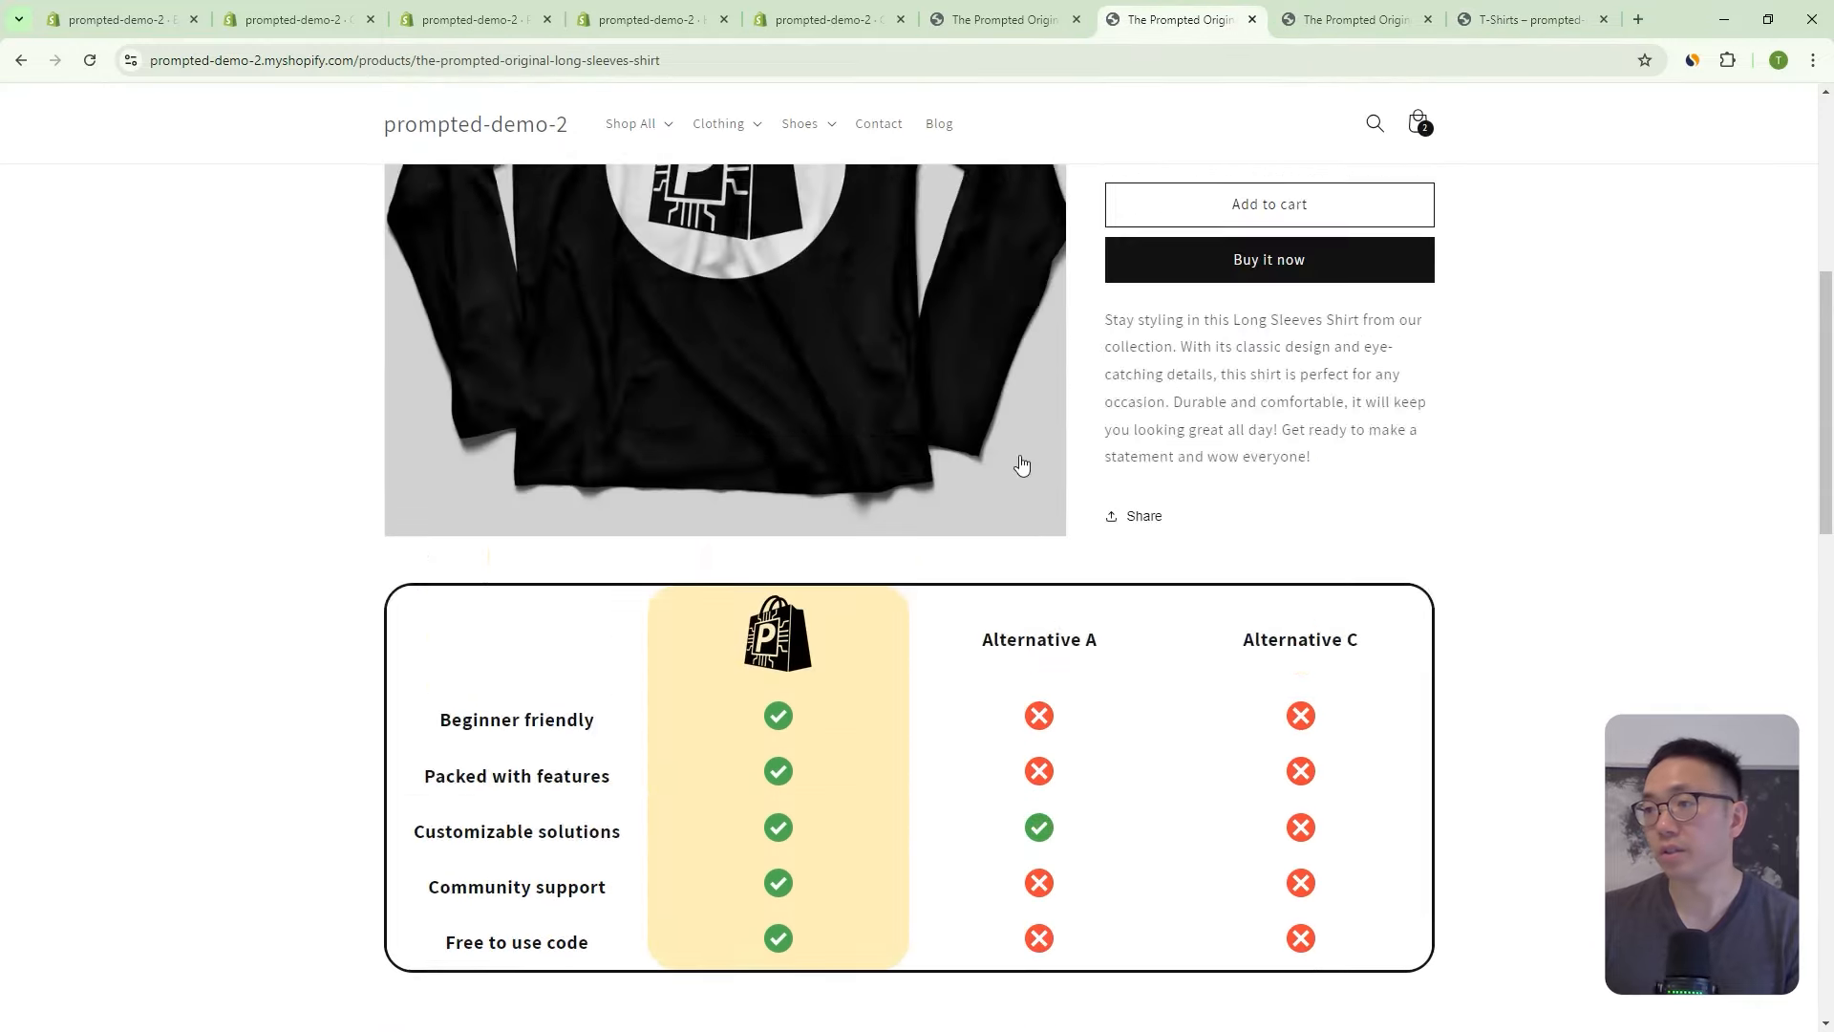
left_click(89, 61)
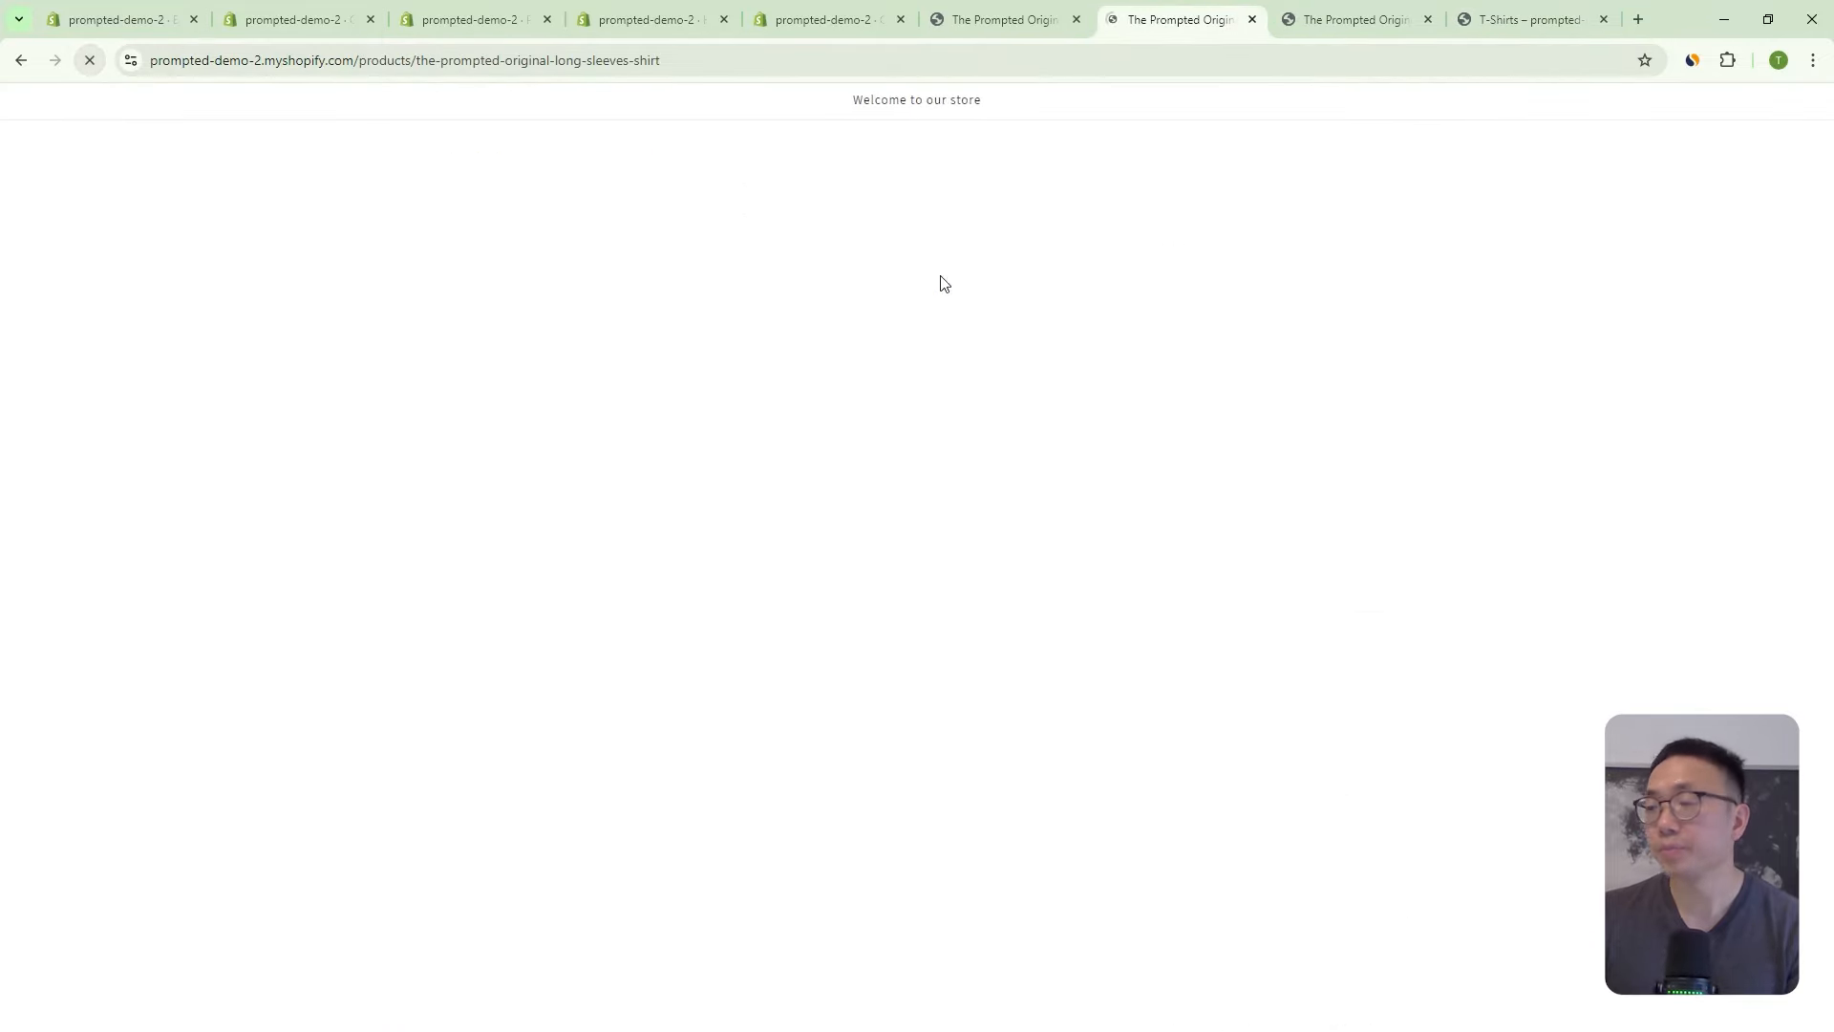
scroll(950, 314, "down", 9)
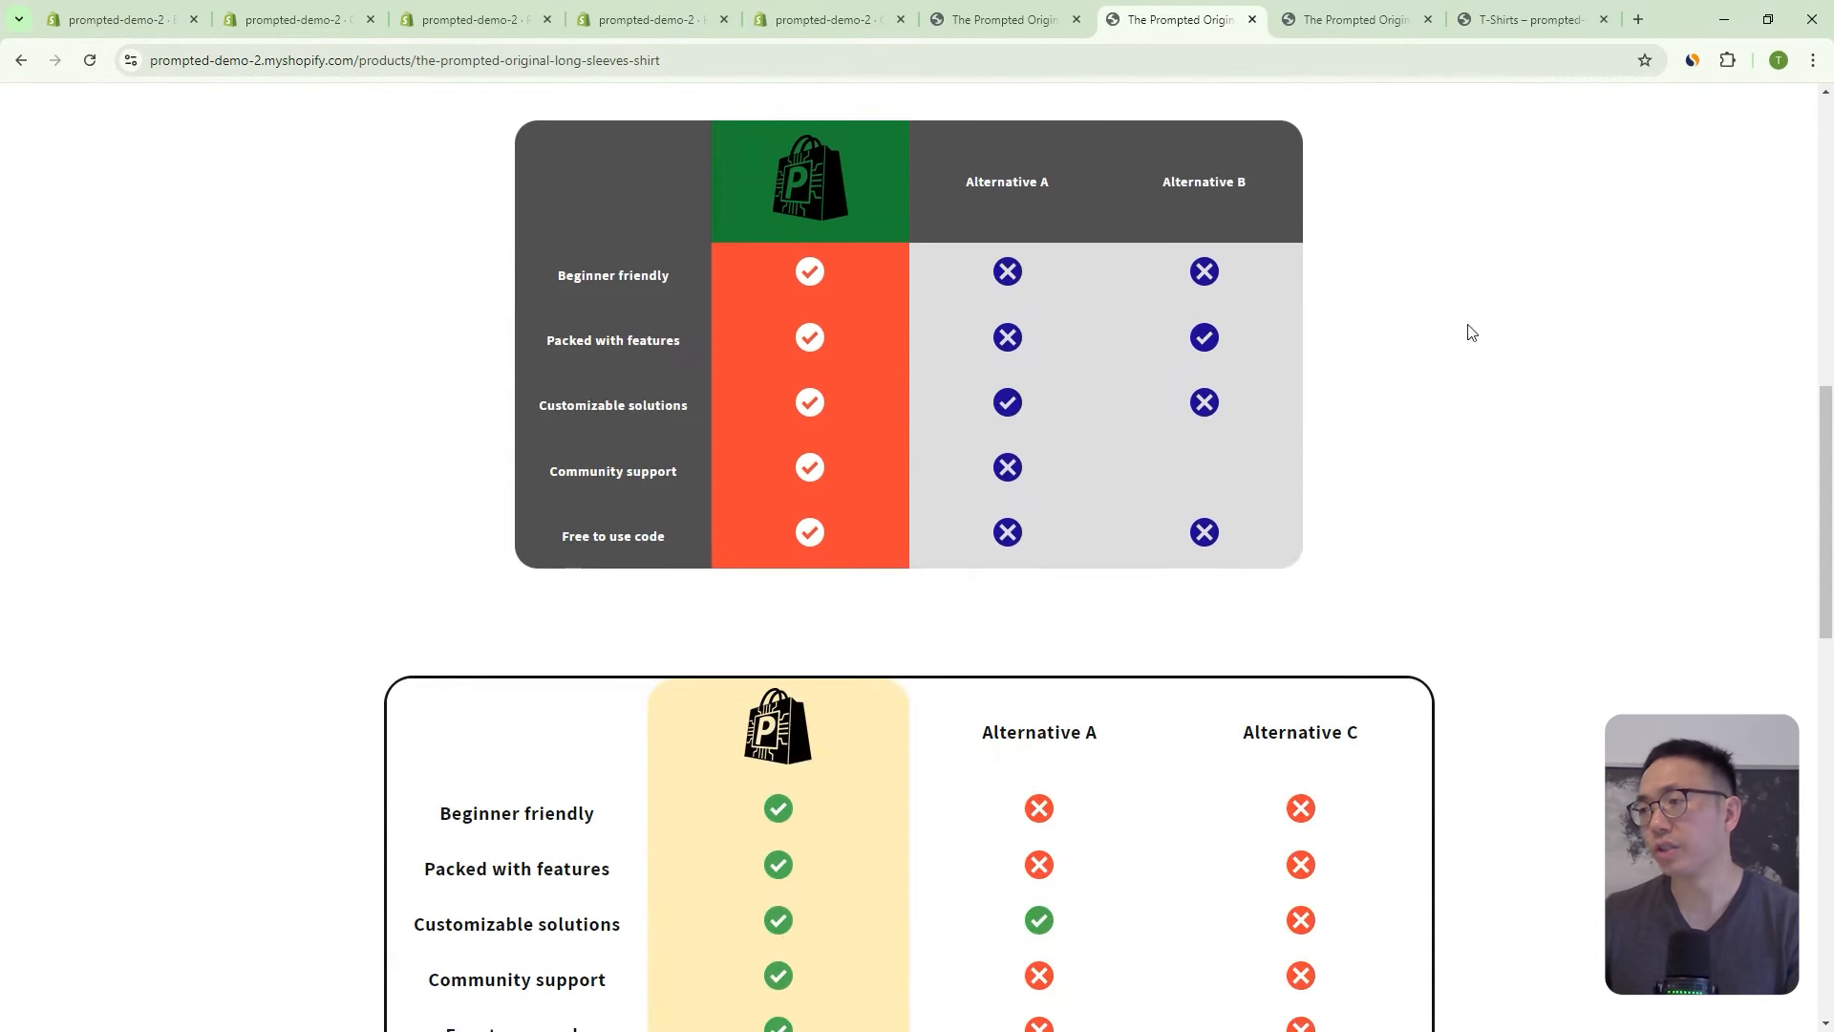
Compare the charts shown on the live hoodie page with those on the T-shirt product page.
left_click(1379, 25)
scroll(1240, 634, "down", 4)
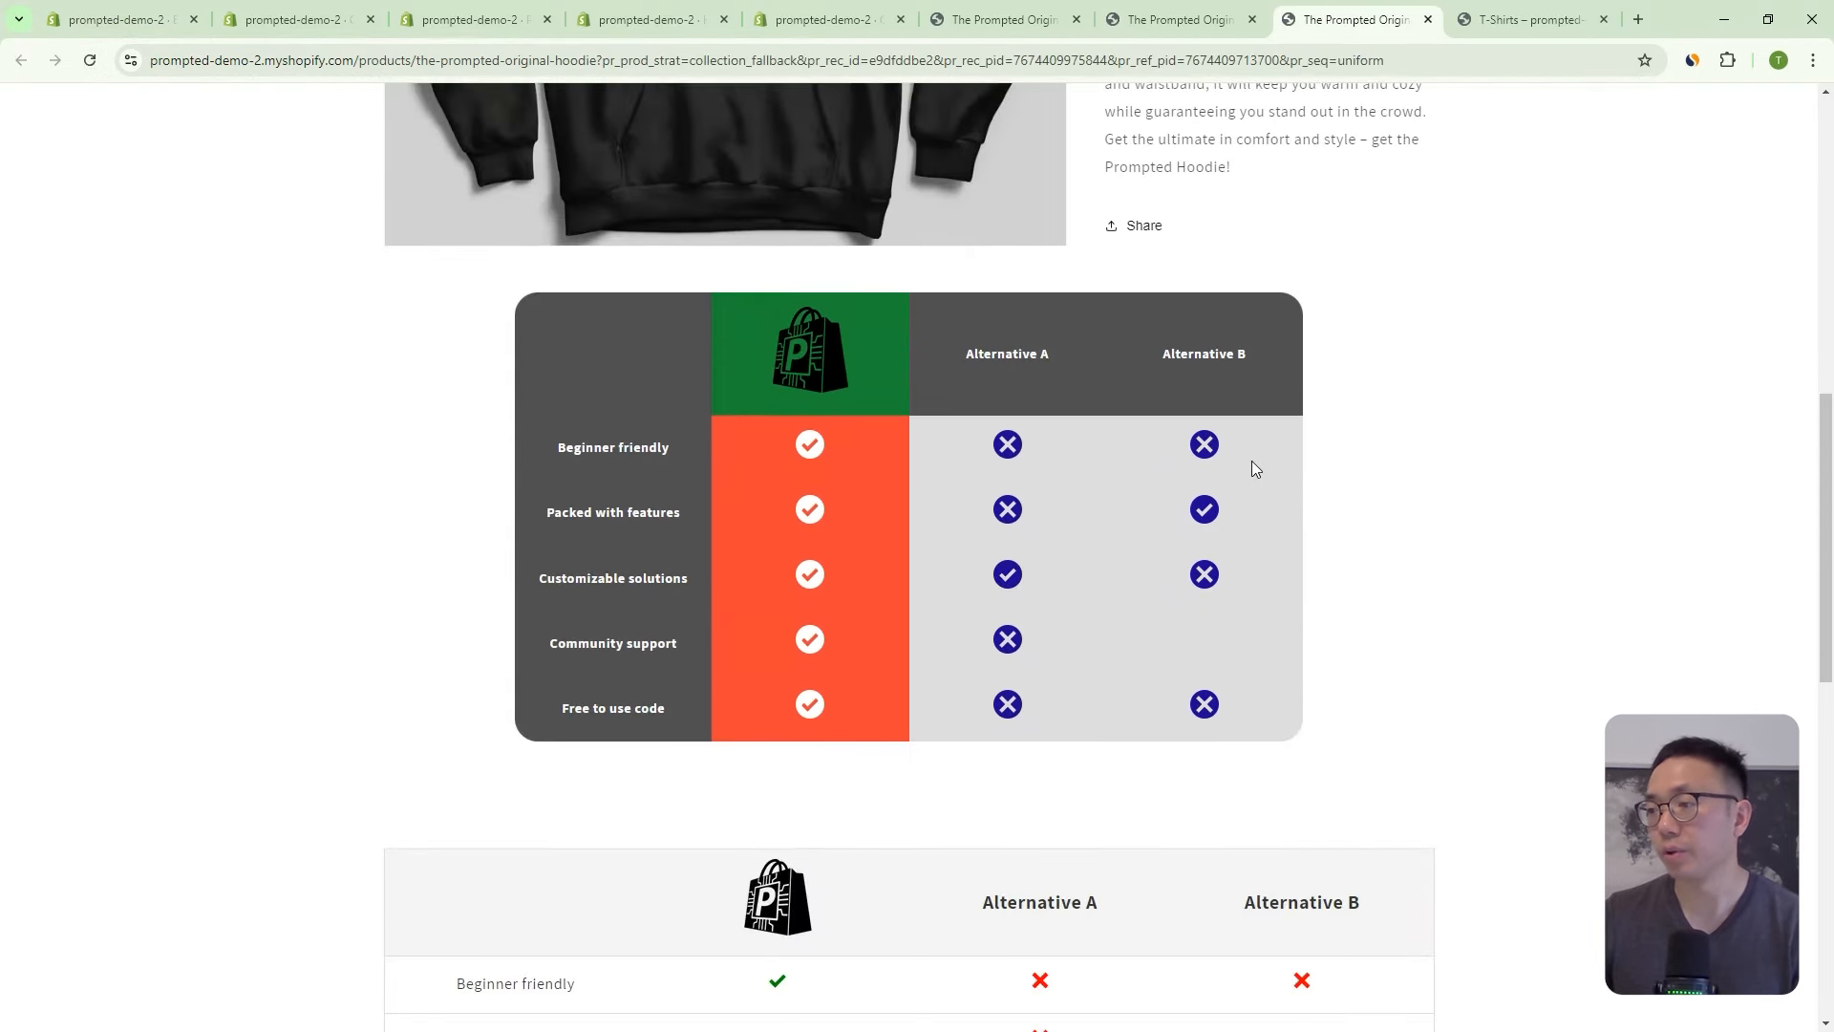
scroll(1270, 169, "up", 2)
left_click(1017, 20)
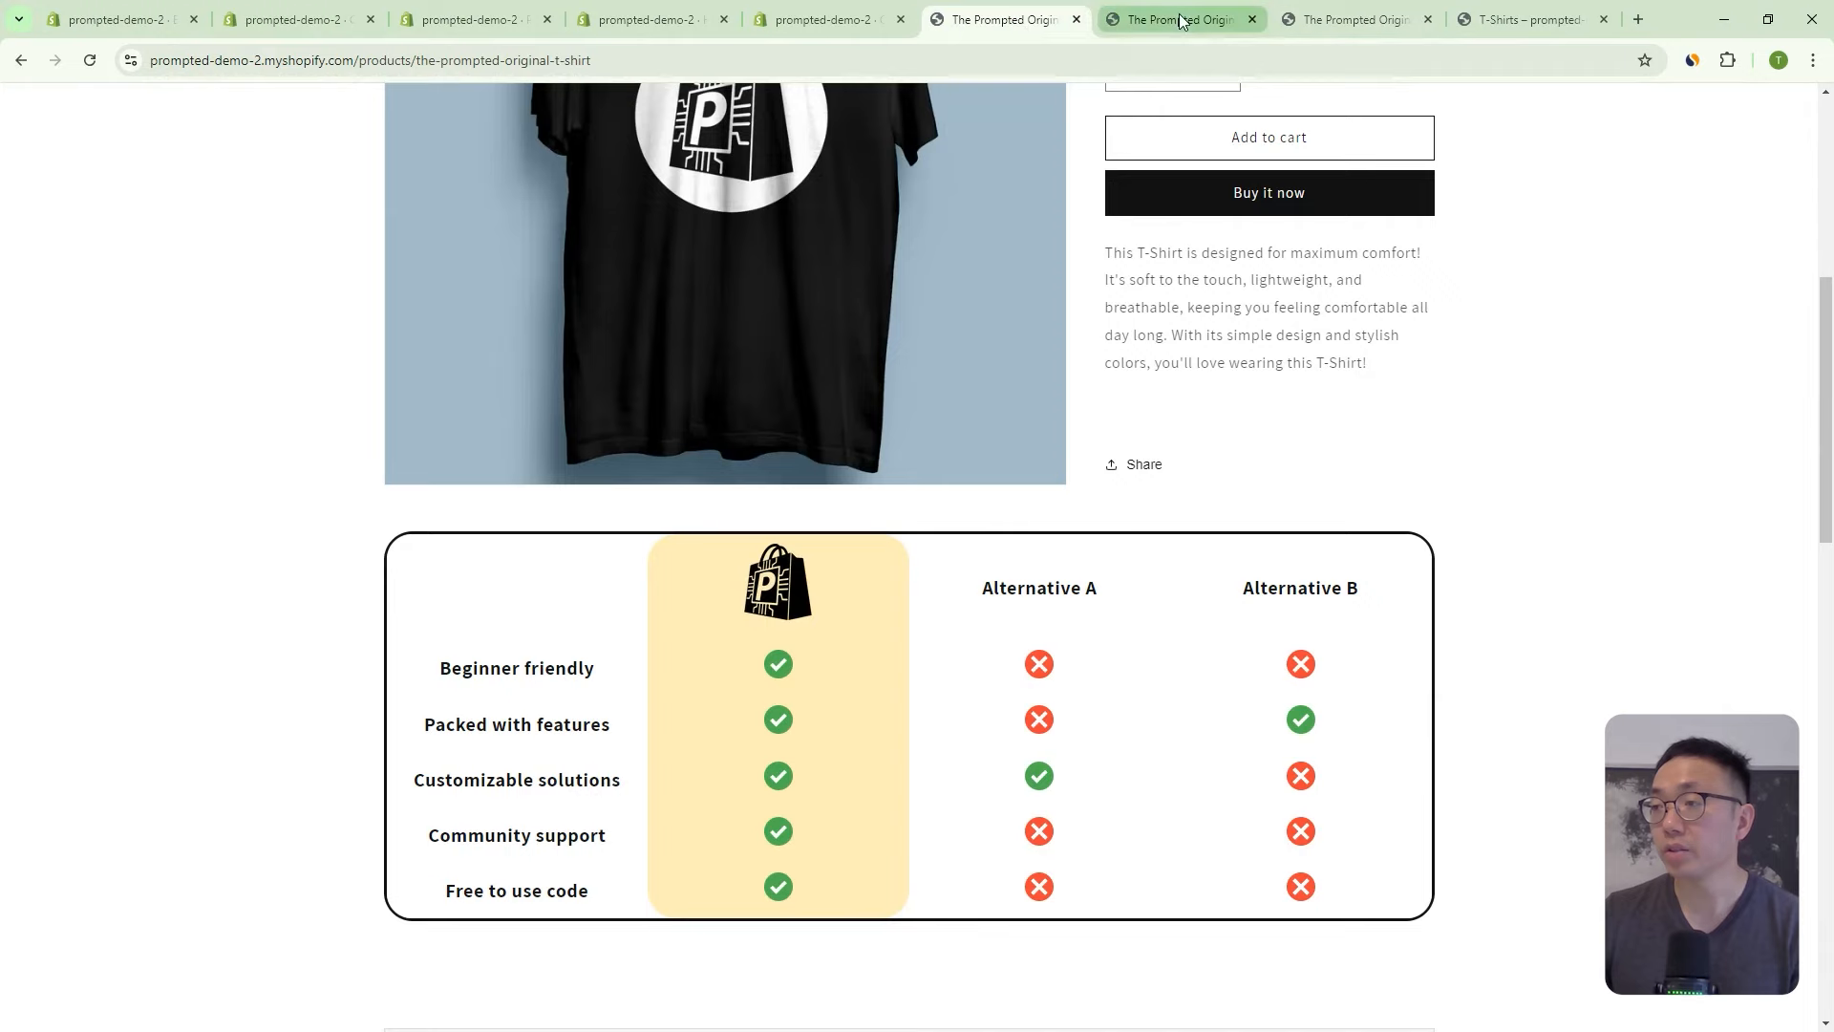
In the theme editor, set the column source of the first comparison chart's fourth column to Product Metafield.
left_click(855, 20)
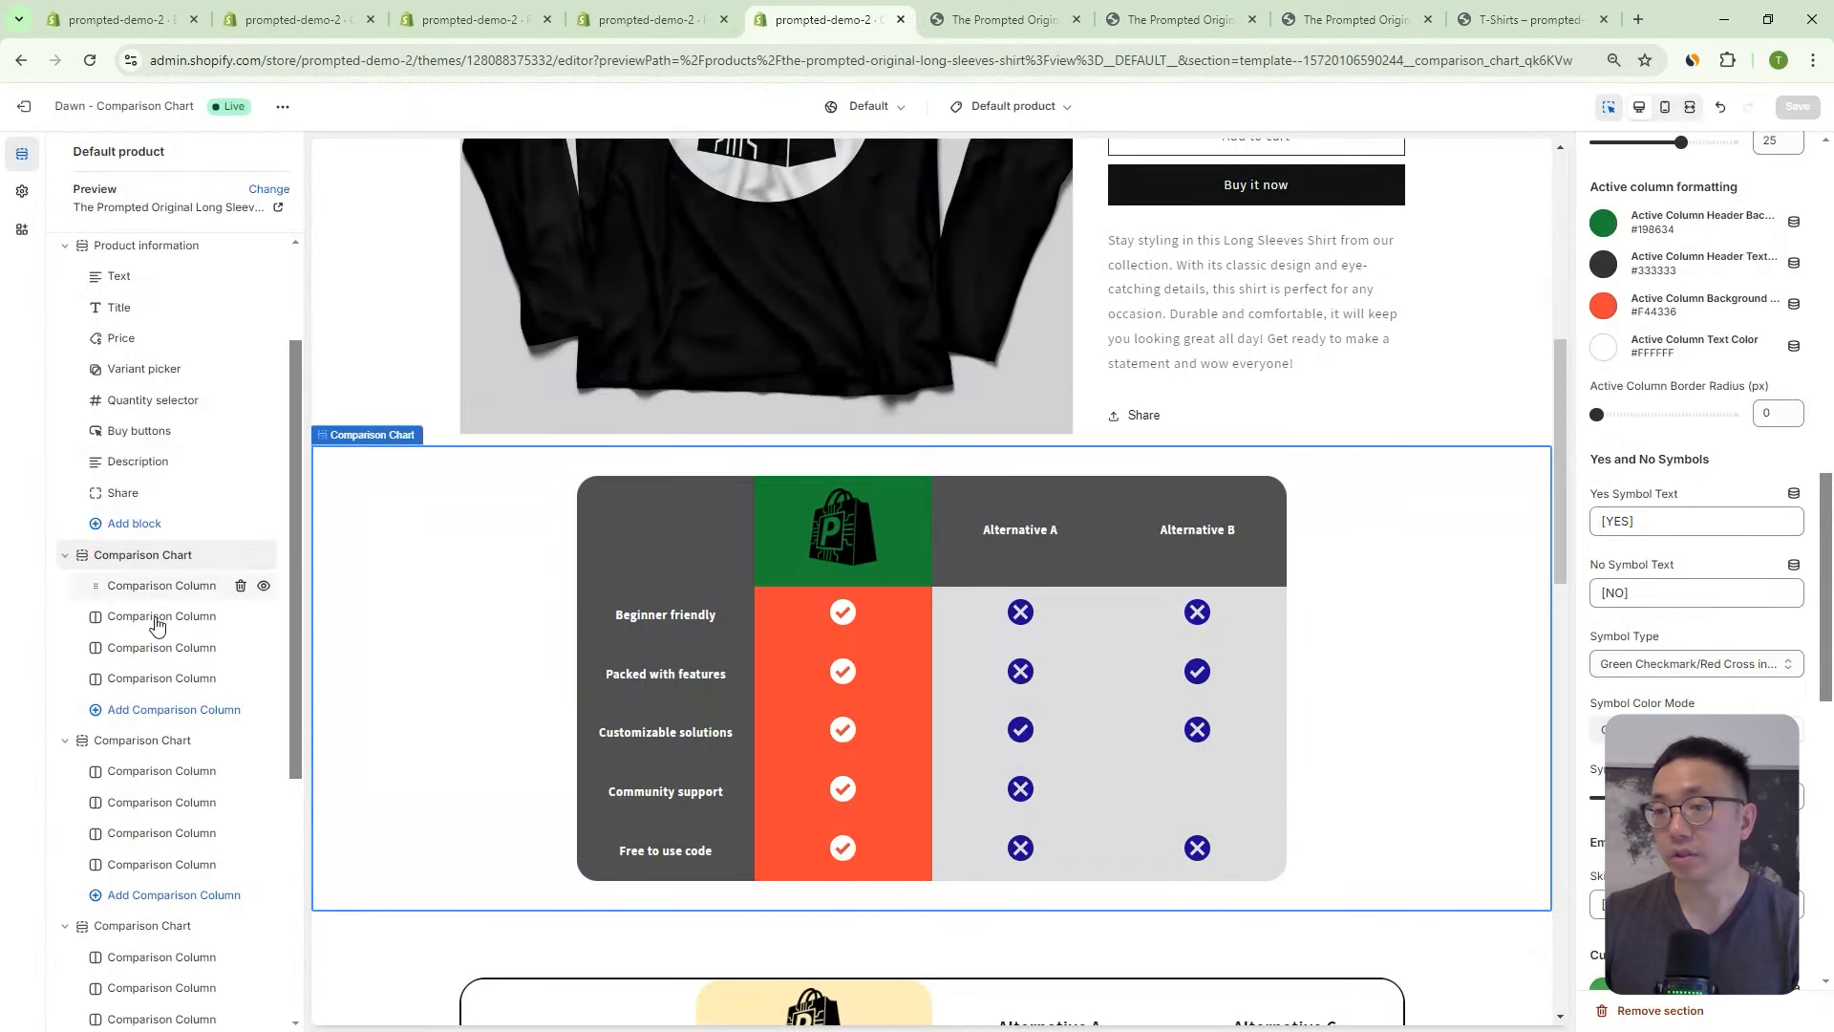
mouse_move(191, 677)
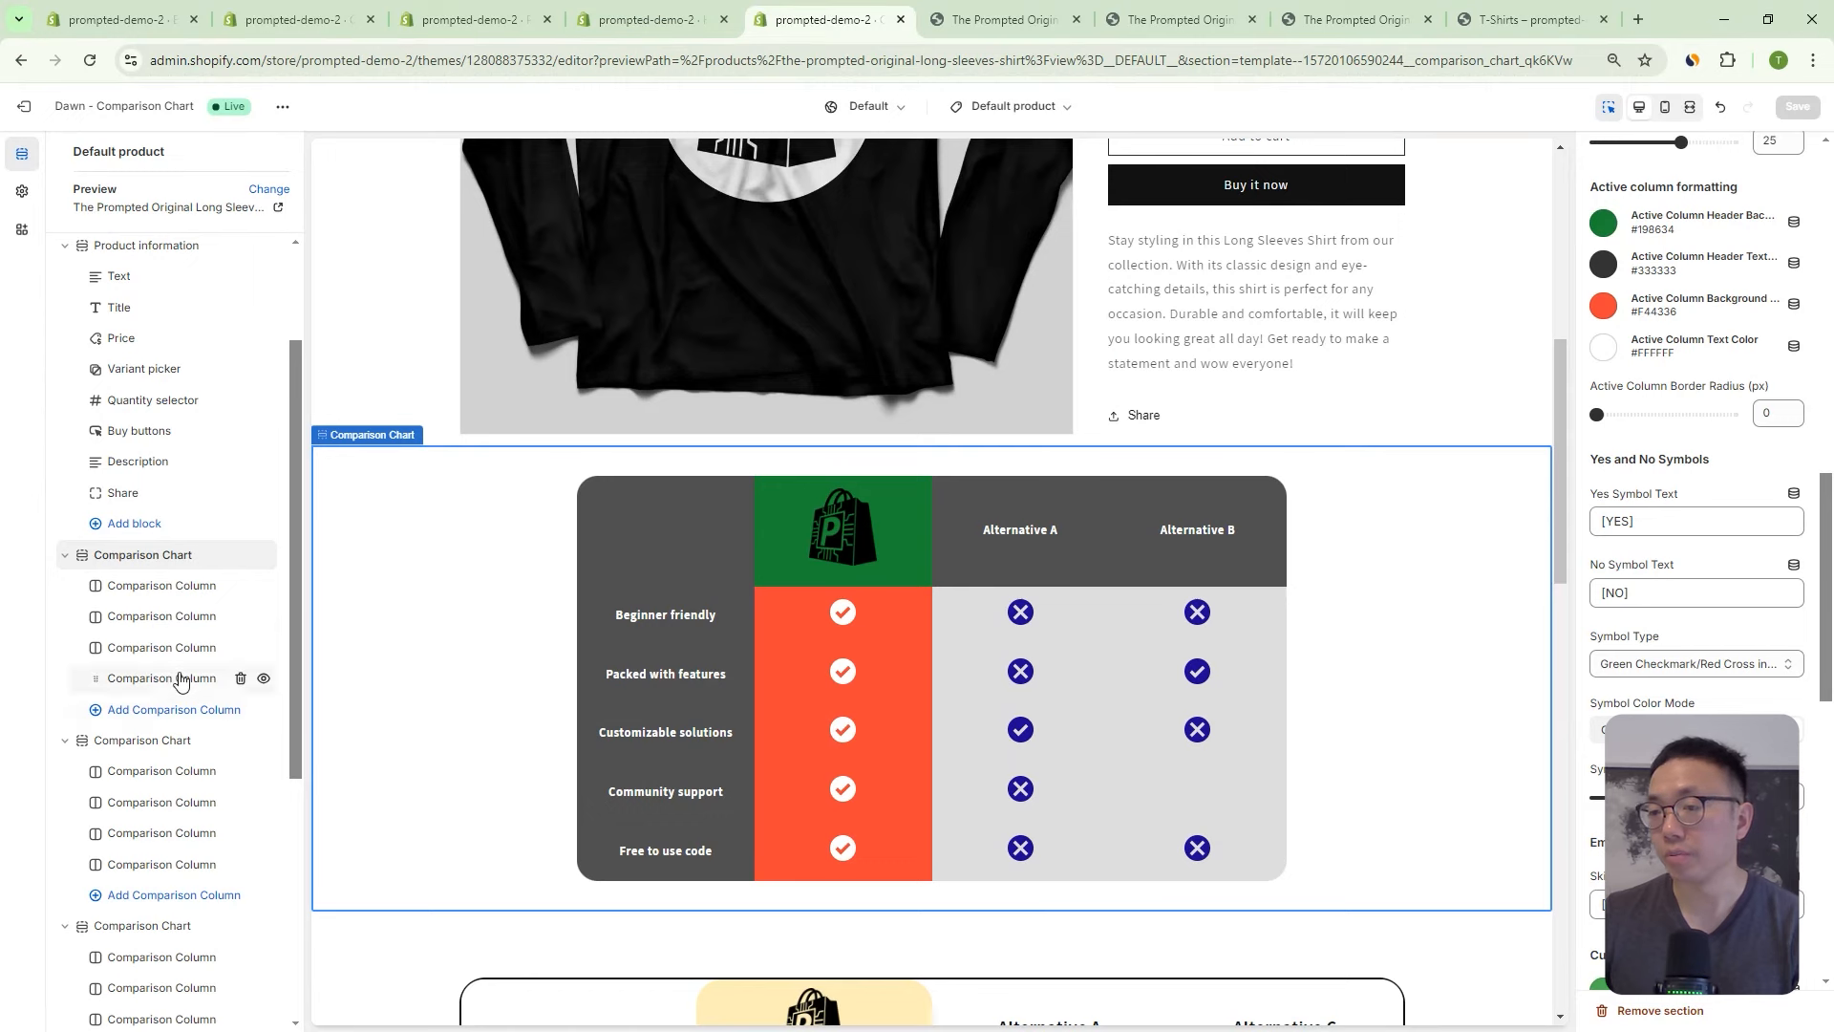
left_click(235, 667)
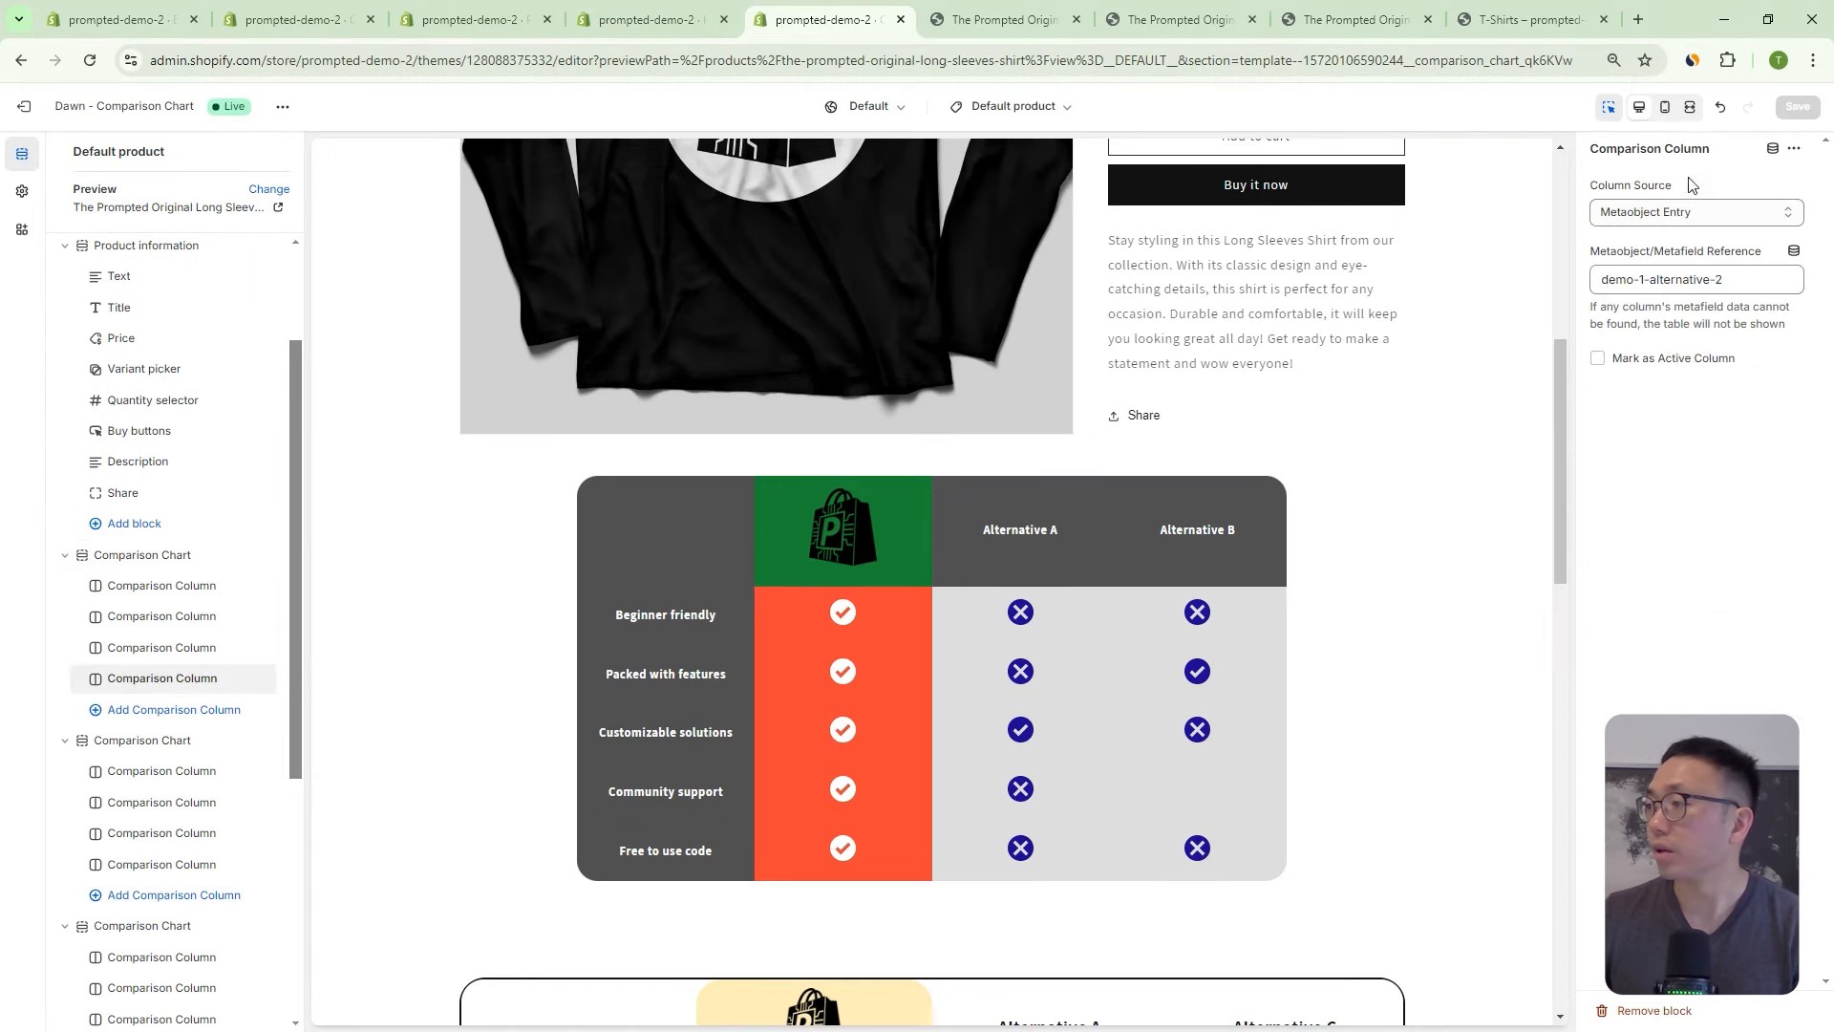
left_click(1671, 215)
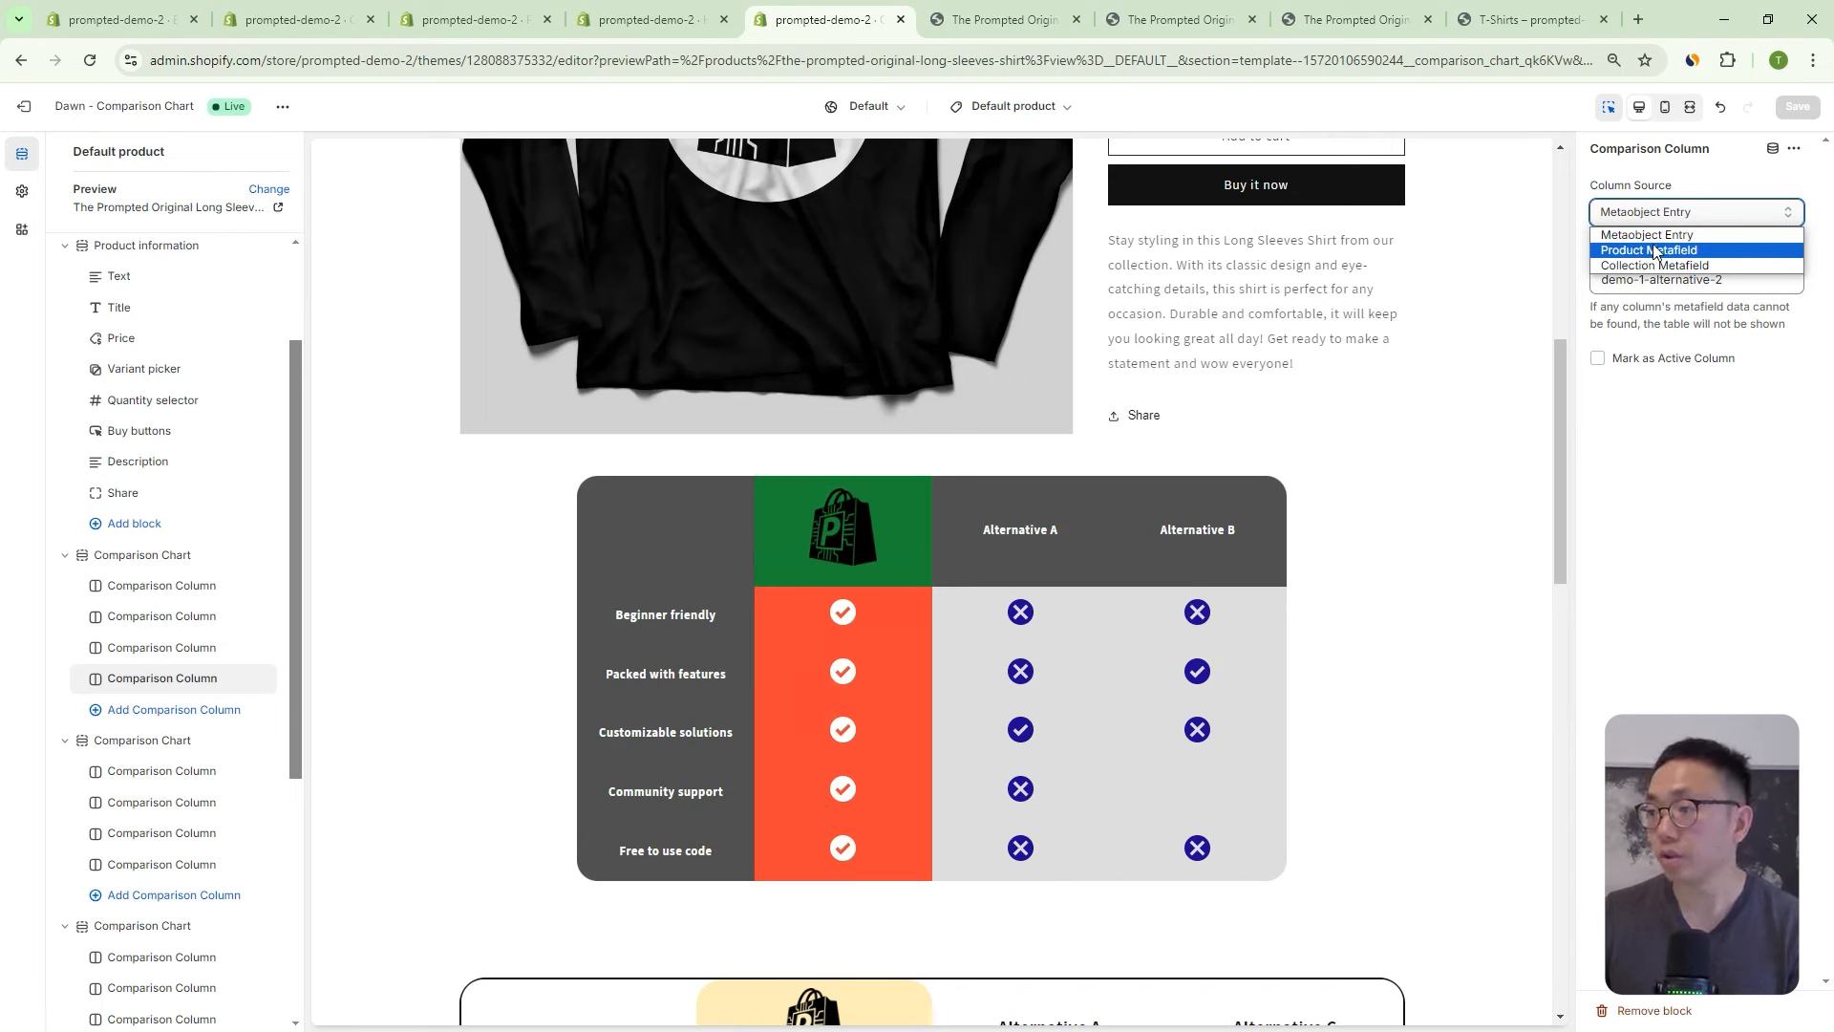
left_click(1653, 251)
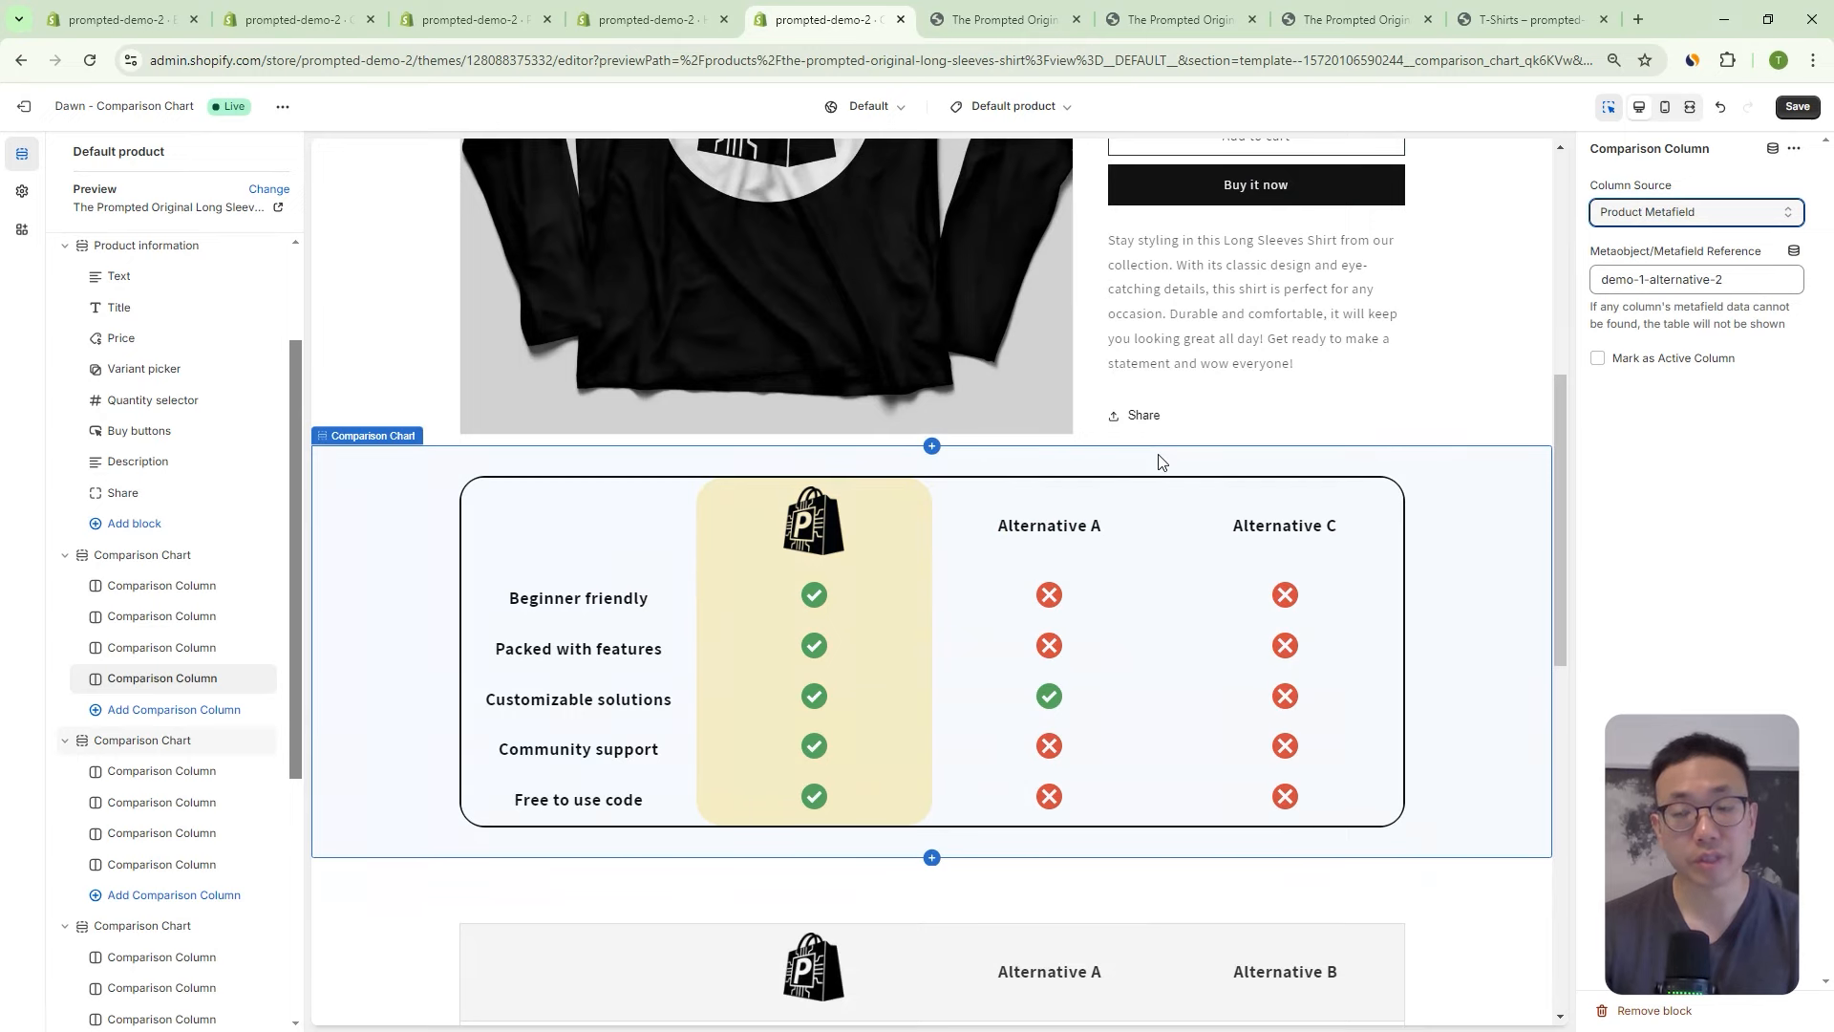
Search the store admin for "original long sleeves" and open The Prompted Original Long Sleeves Shirt product.
scroll(1490, 403, "up", 4)
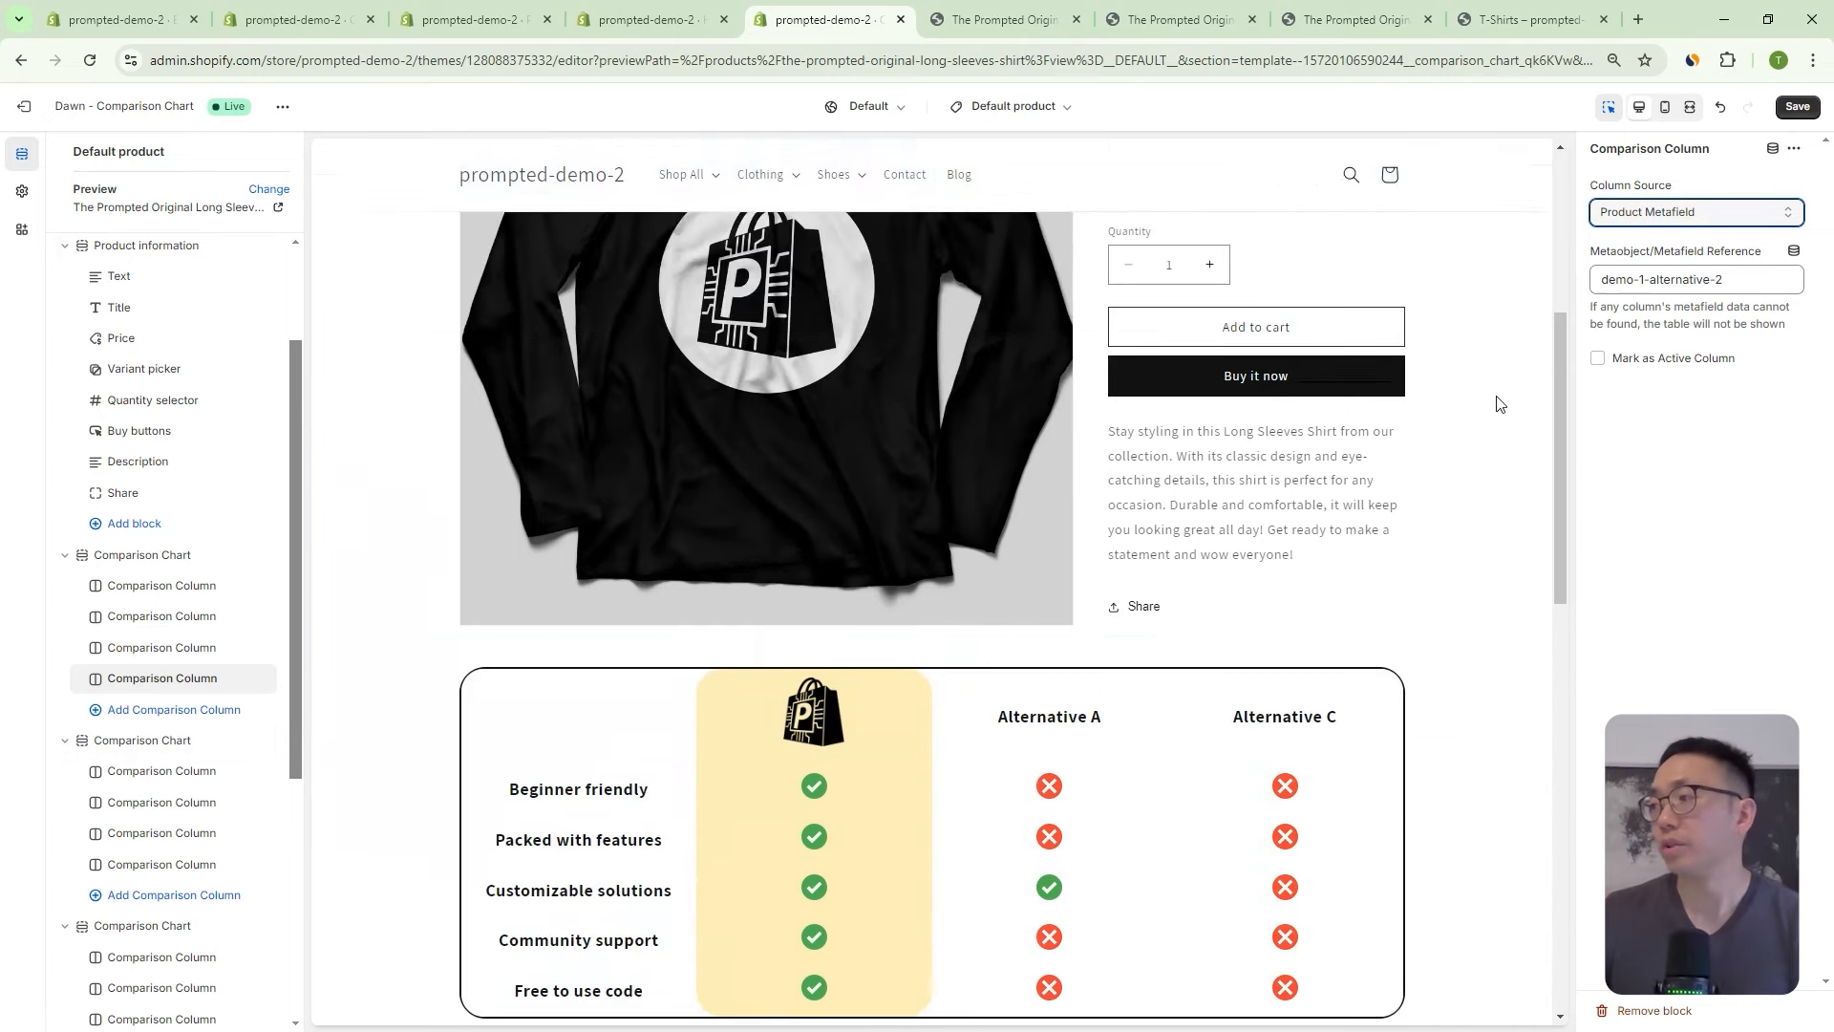
scroll(1479, 405, "up", 3)
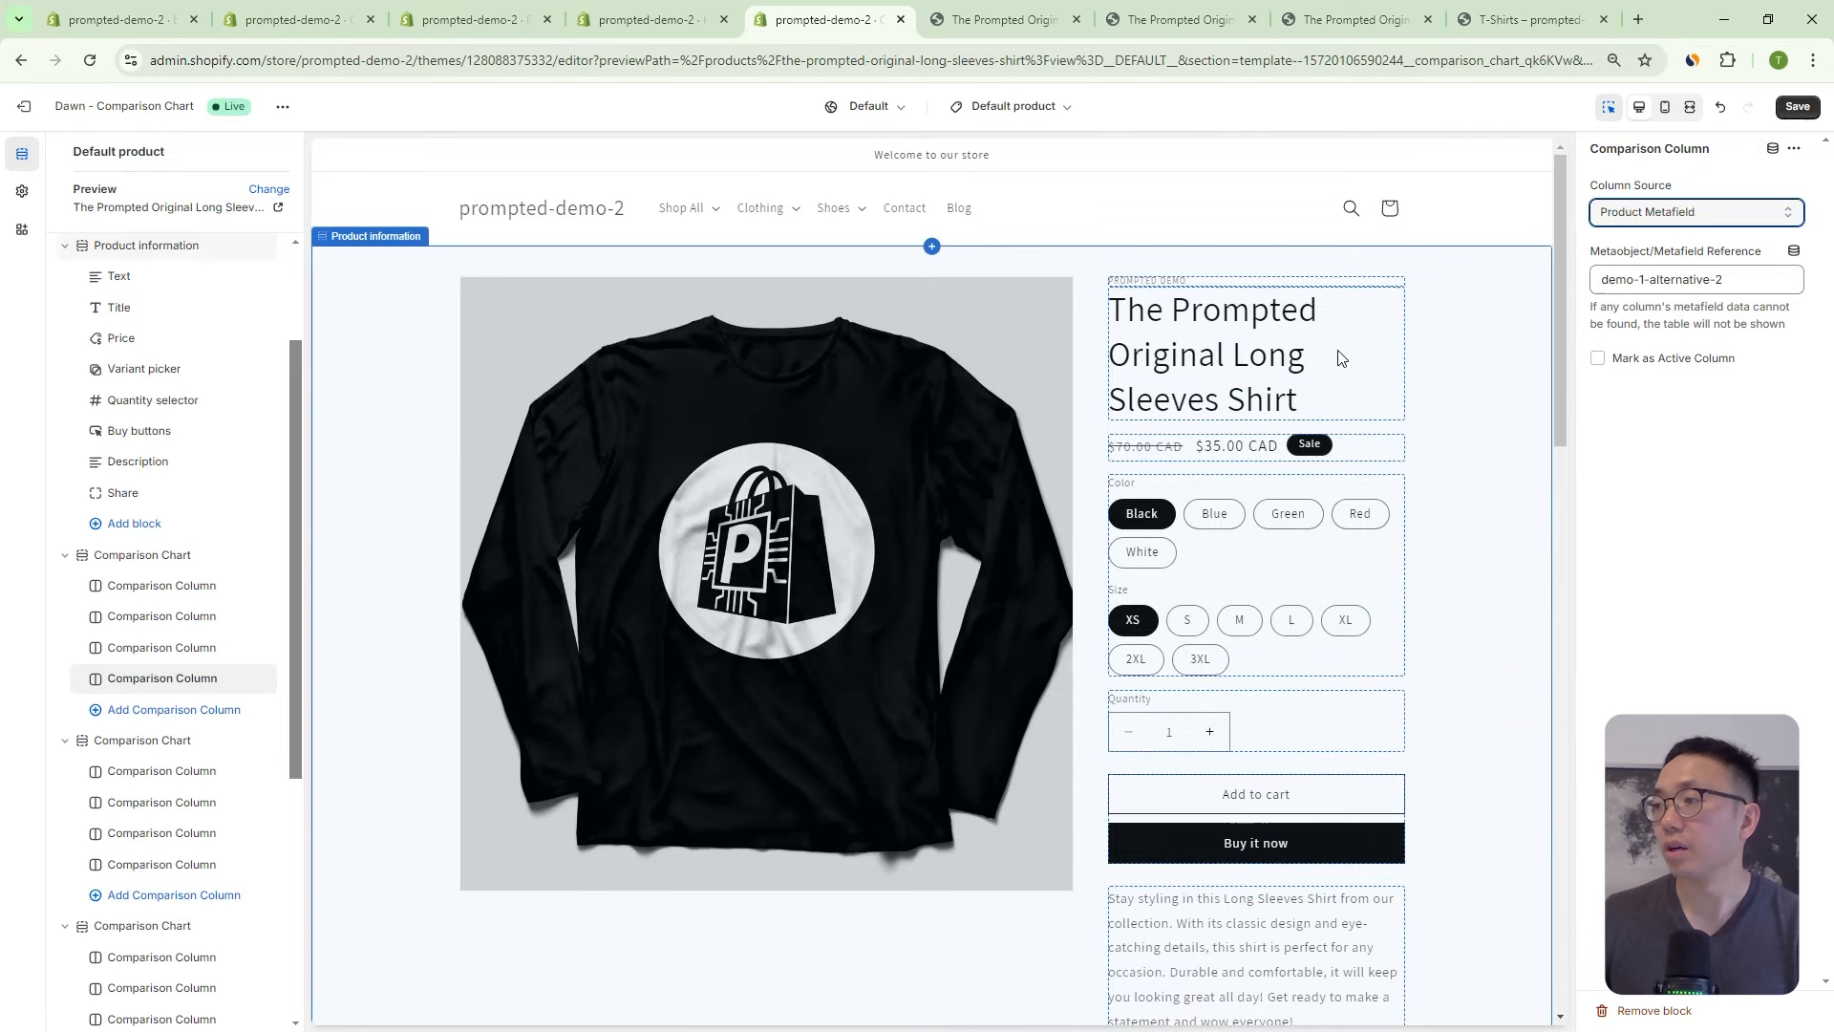
scroll(1390, 346, "down", 3)
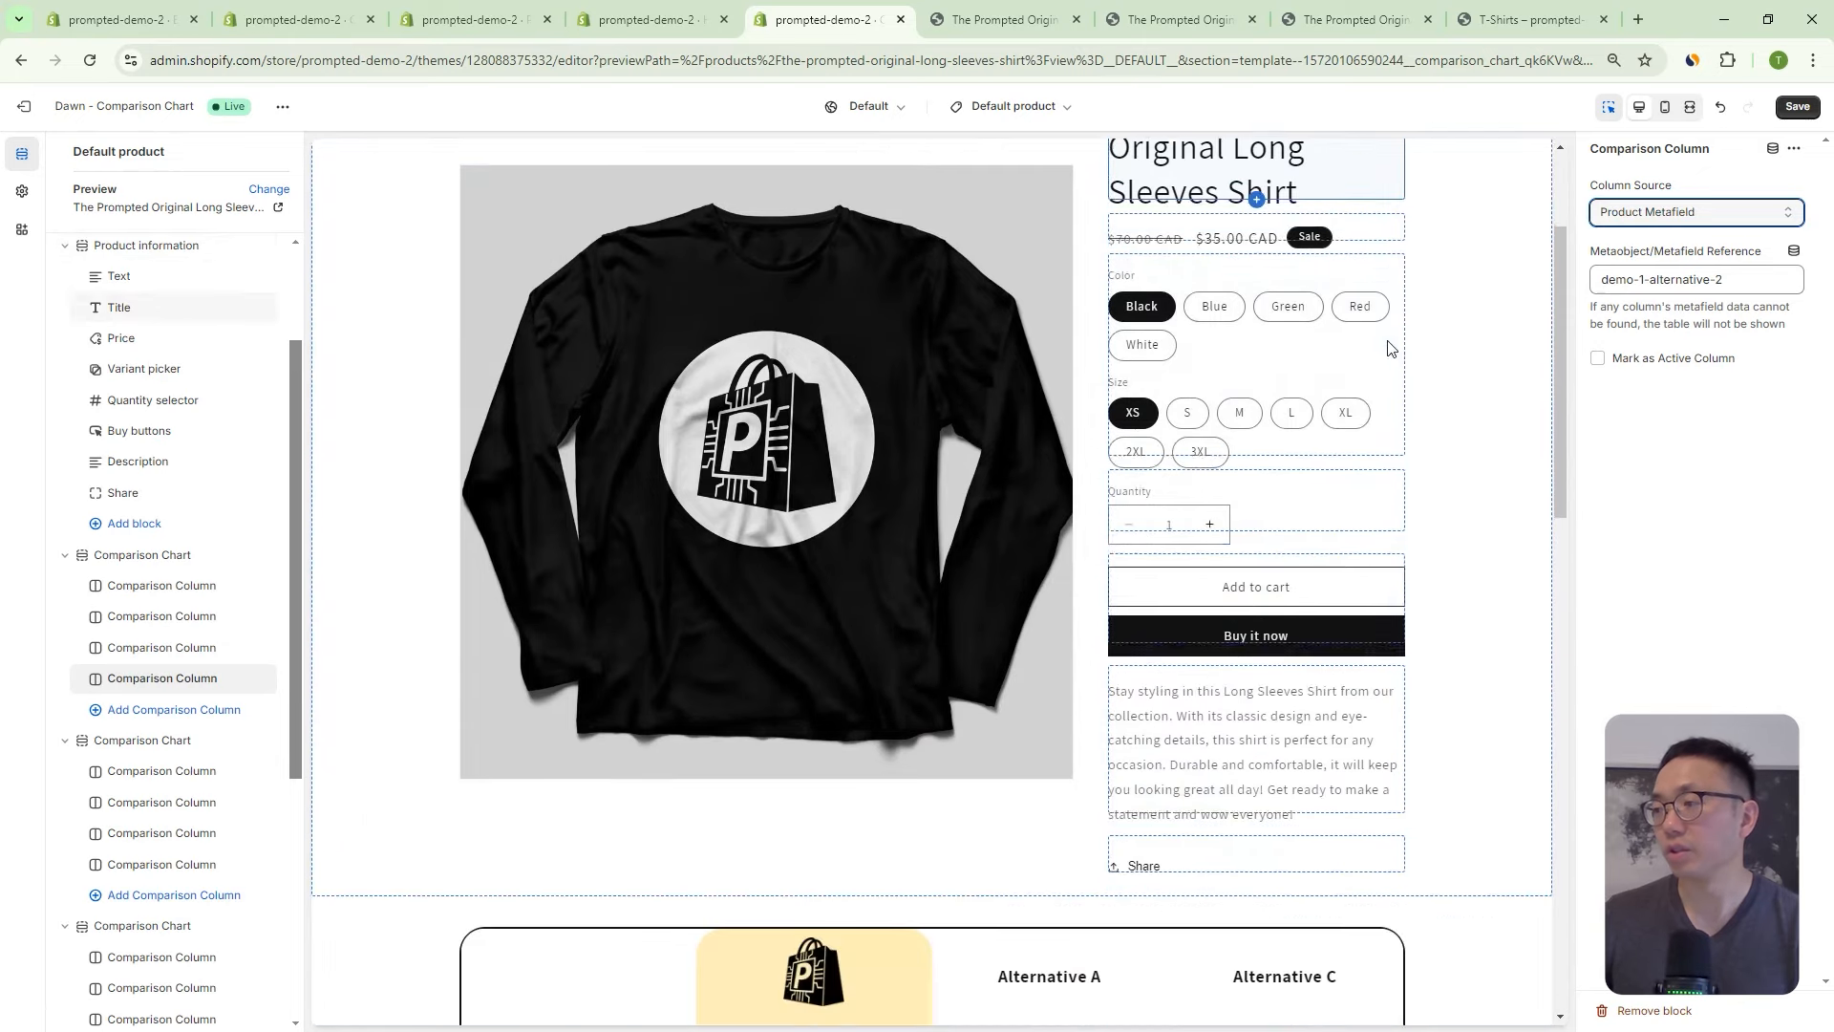
scroll(1355, 483, "up", 3)
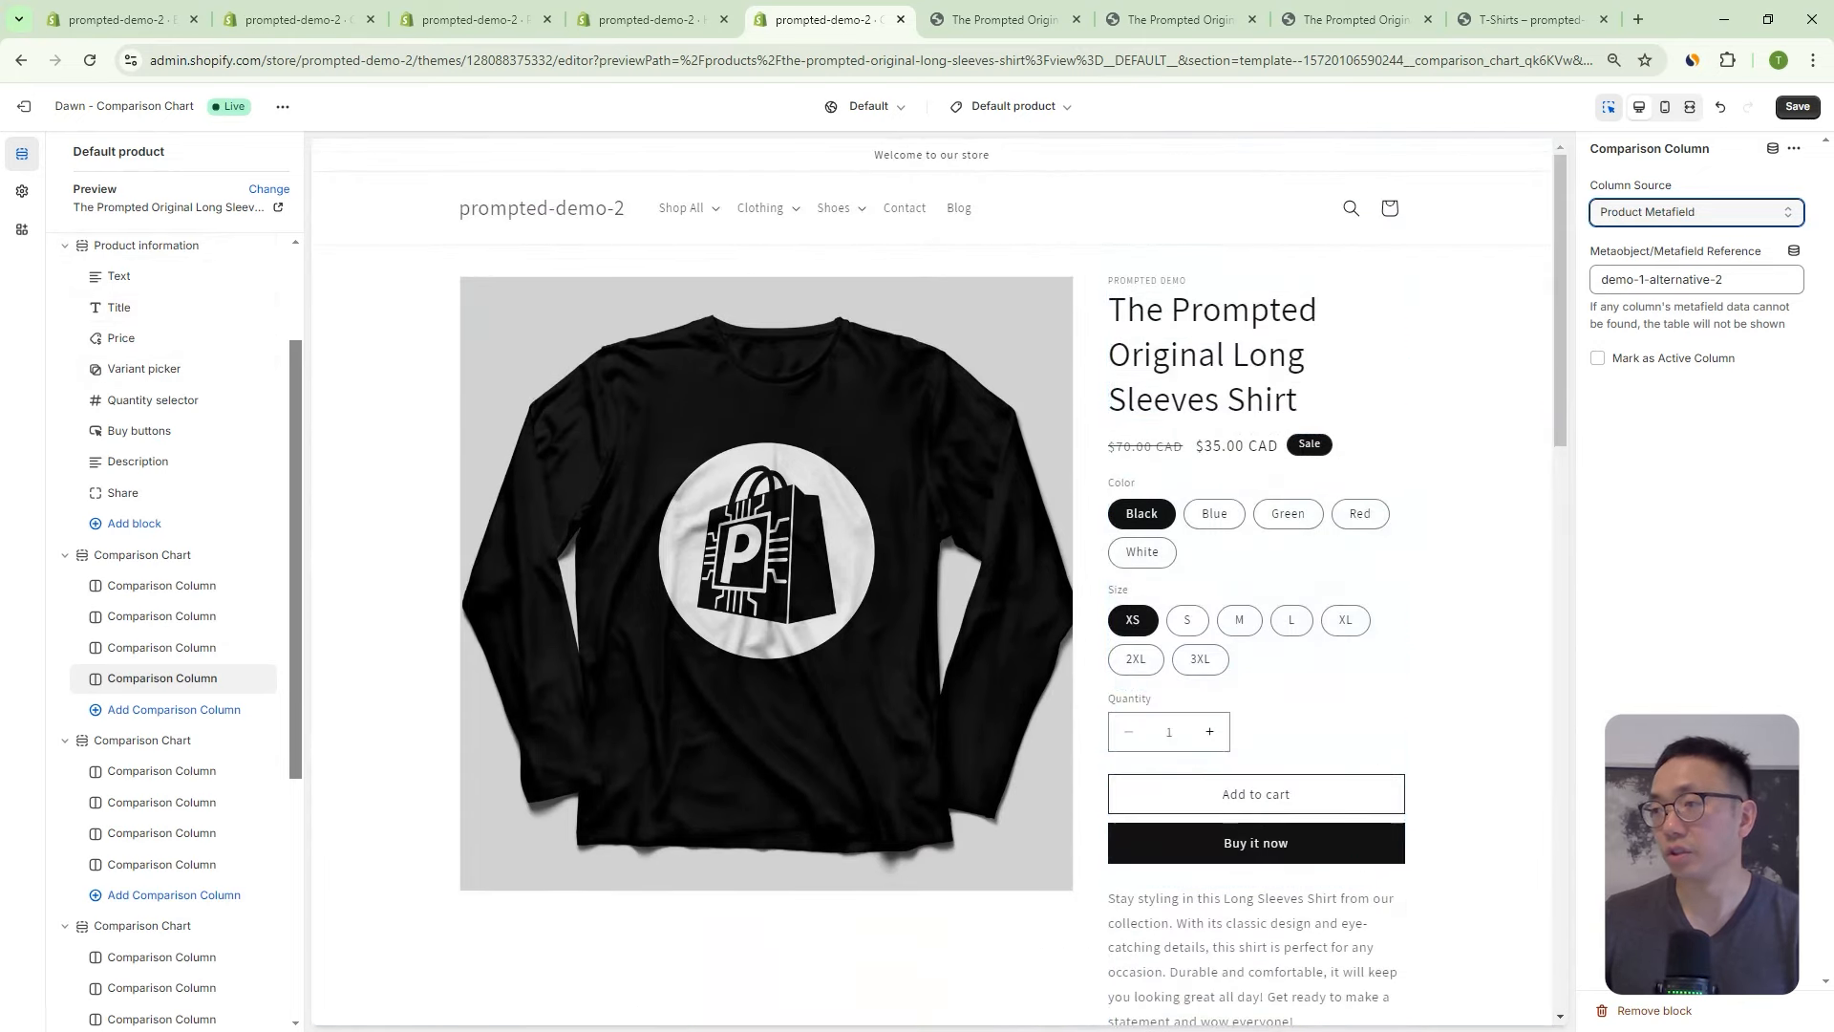
left_click(133, 21)
left_click(231, 12)
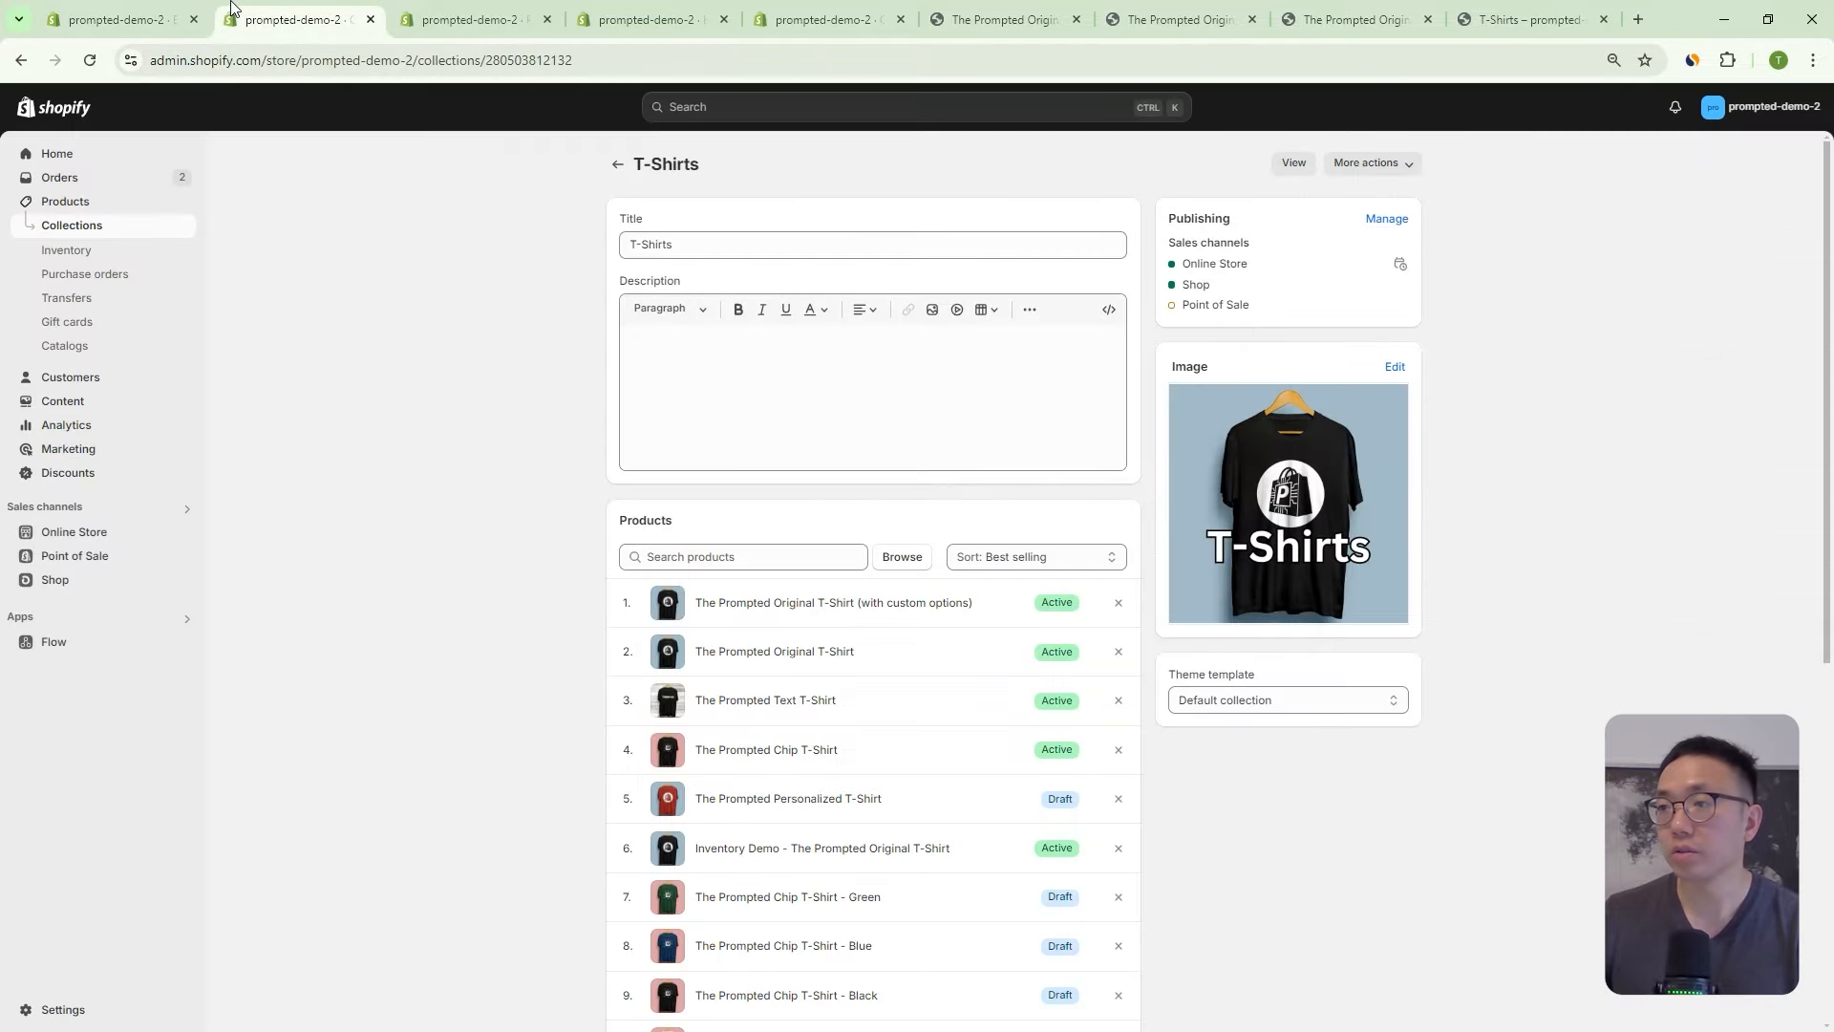
left_click(420, 16)
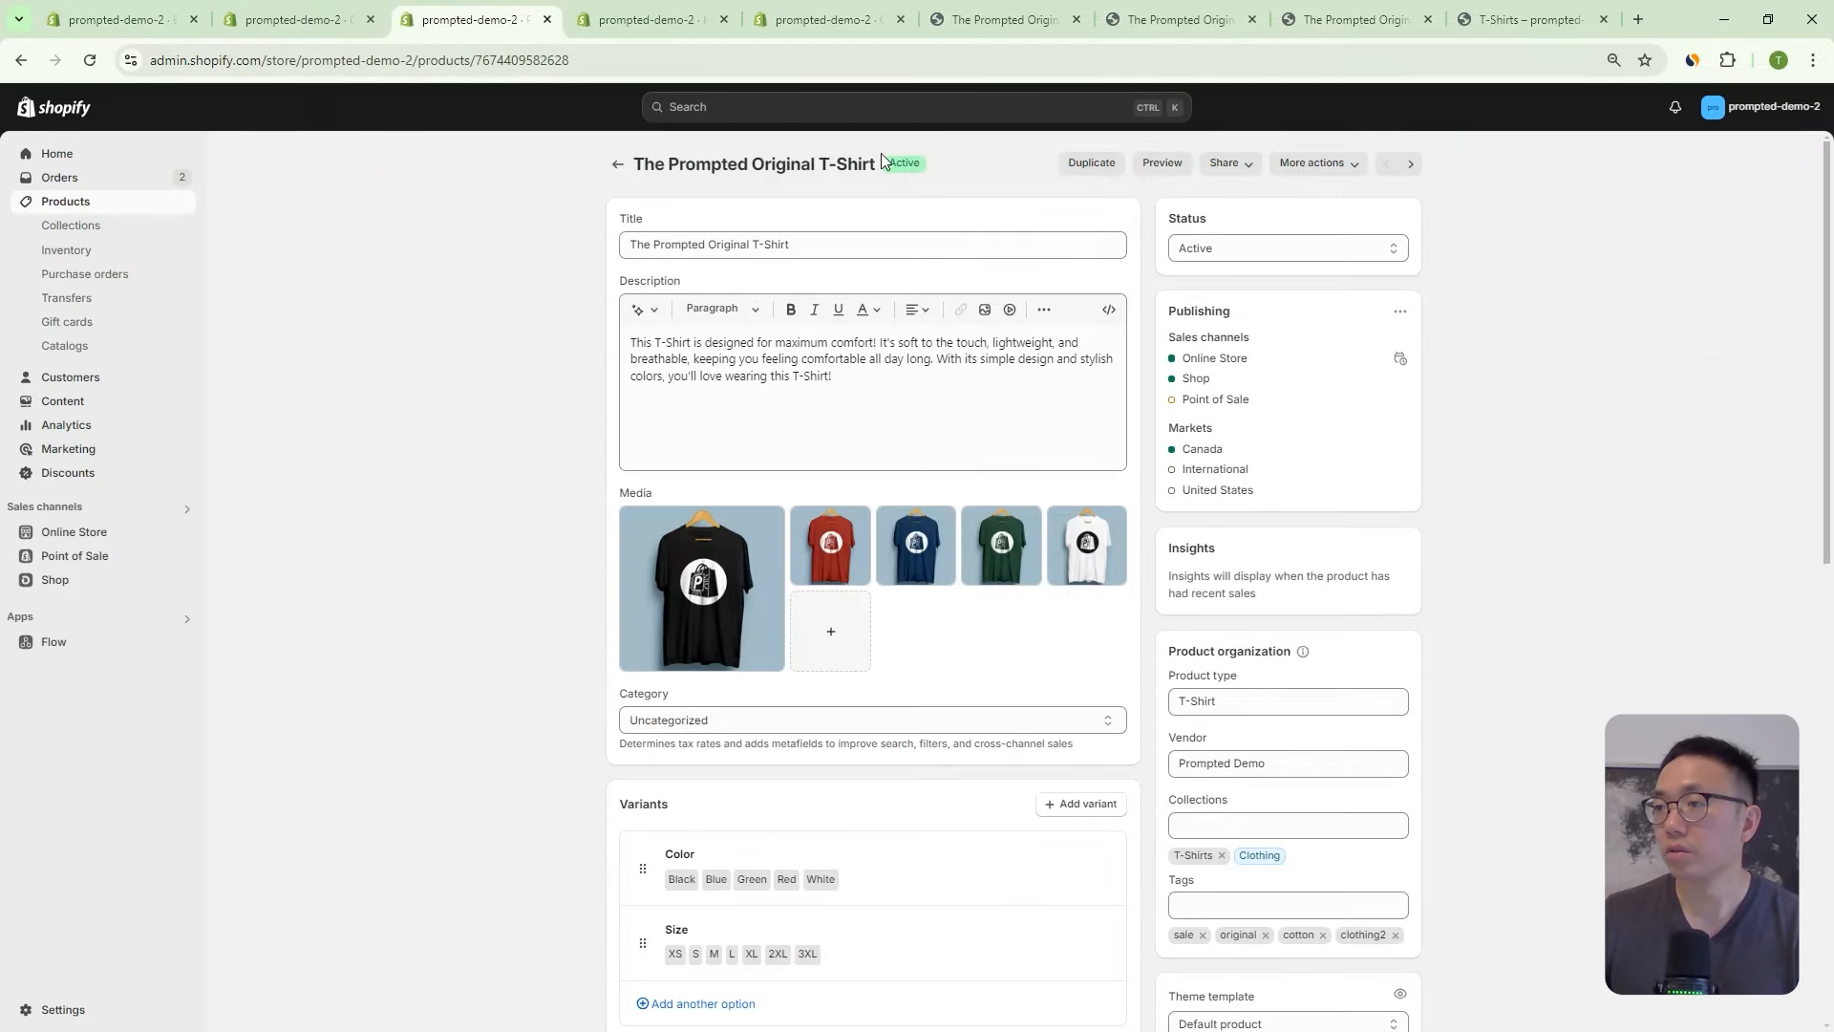
left_click(794, 112)
type("original long sleeves")
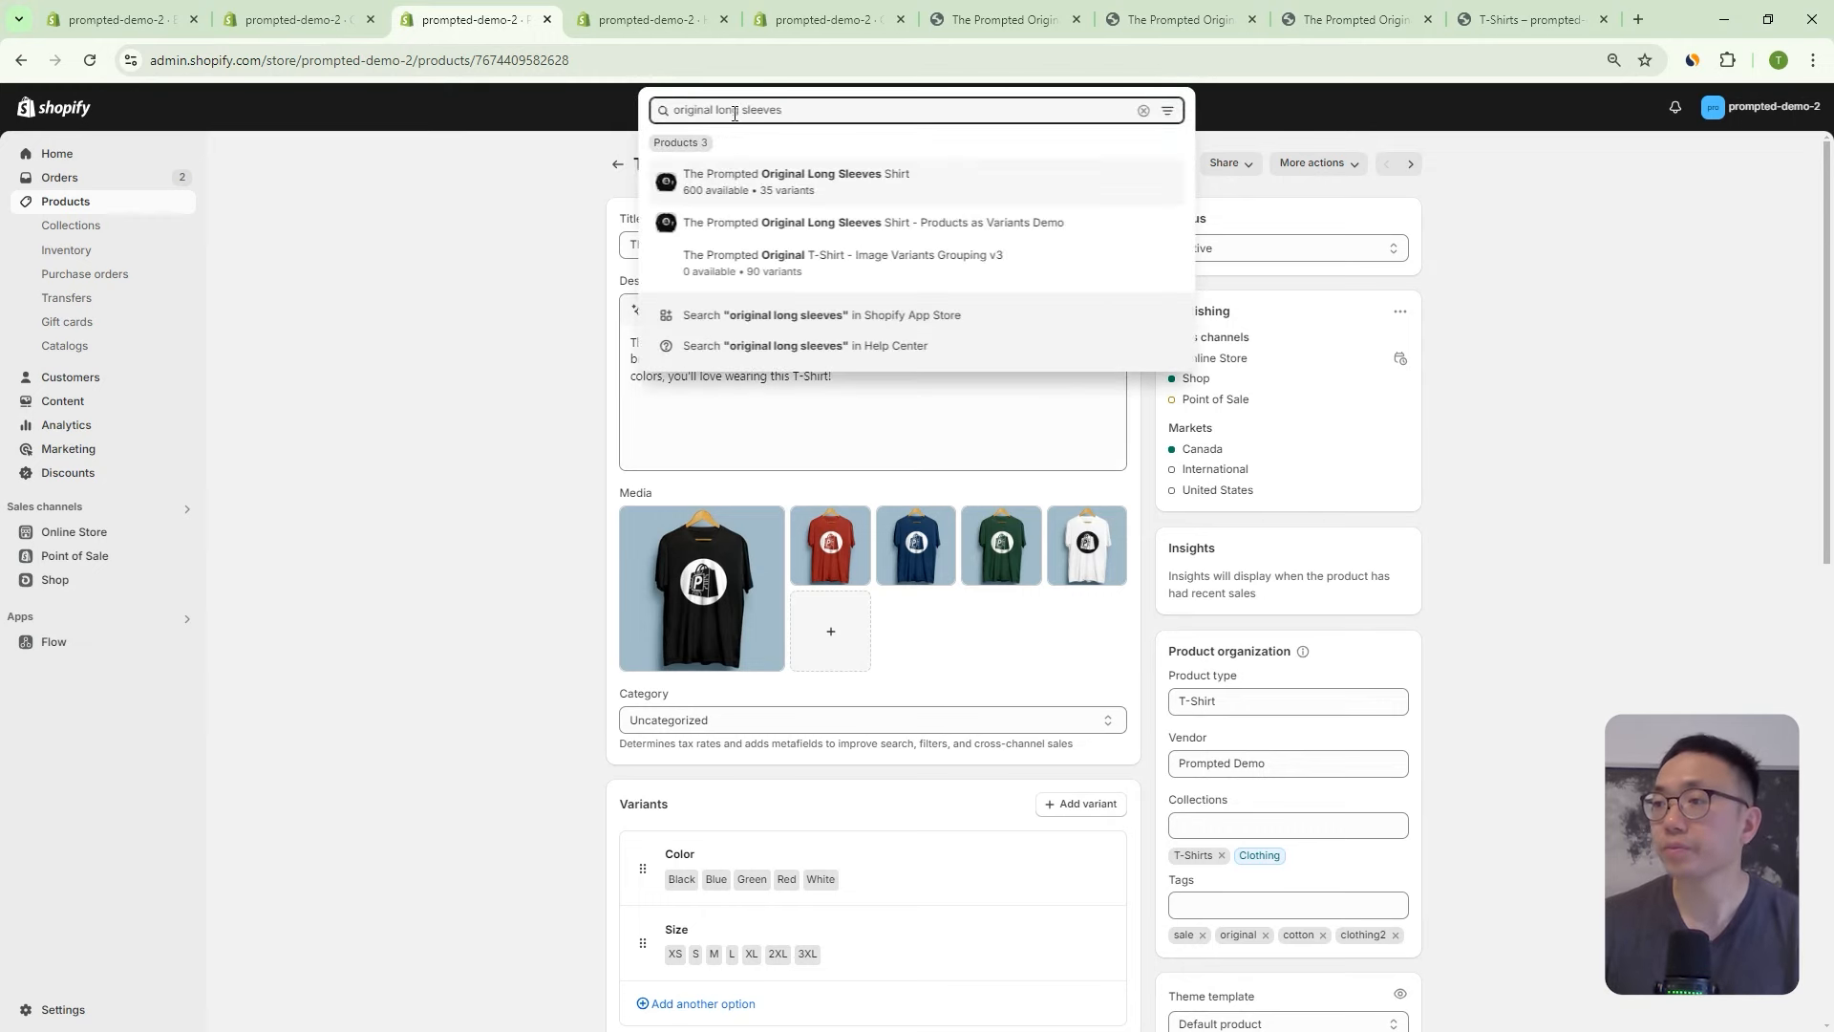
left_click(795, 176)
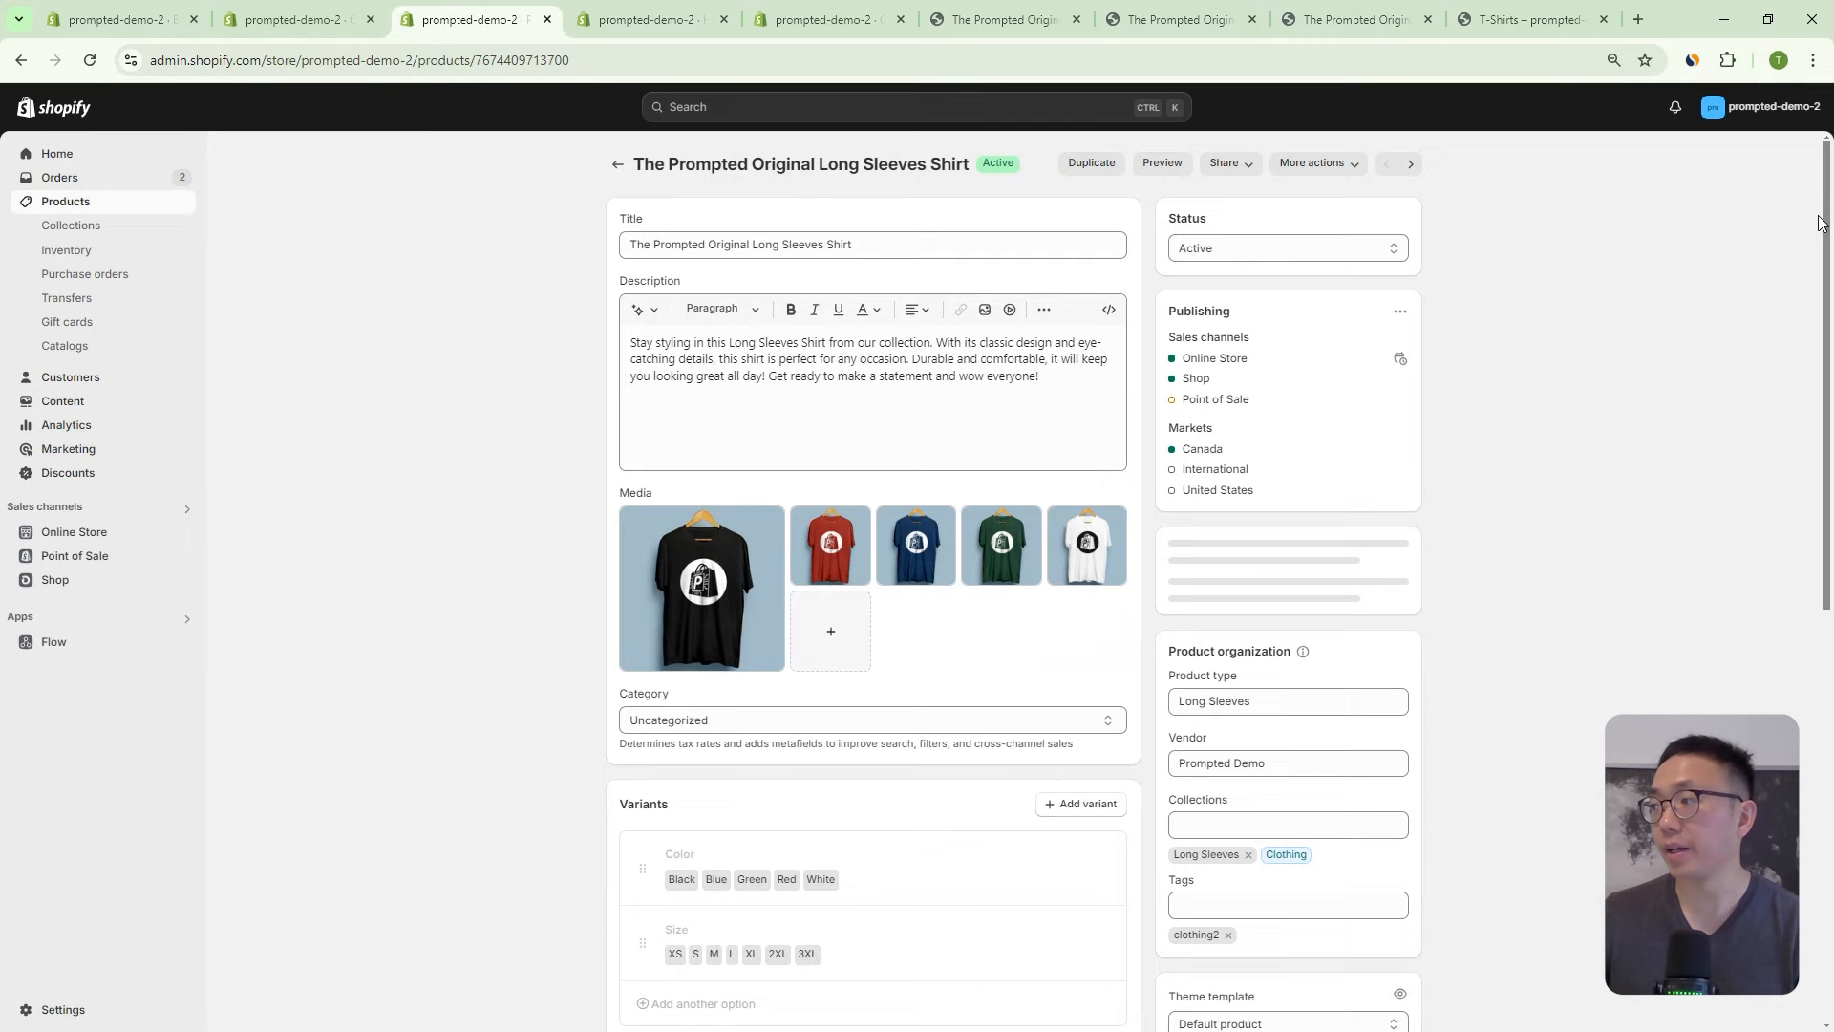
Review the entry assigned to the product's Comparison Chart Column 1 metafield and the other selectable entries, without changing it.
scroll(1812, 279, "down", 10)
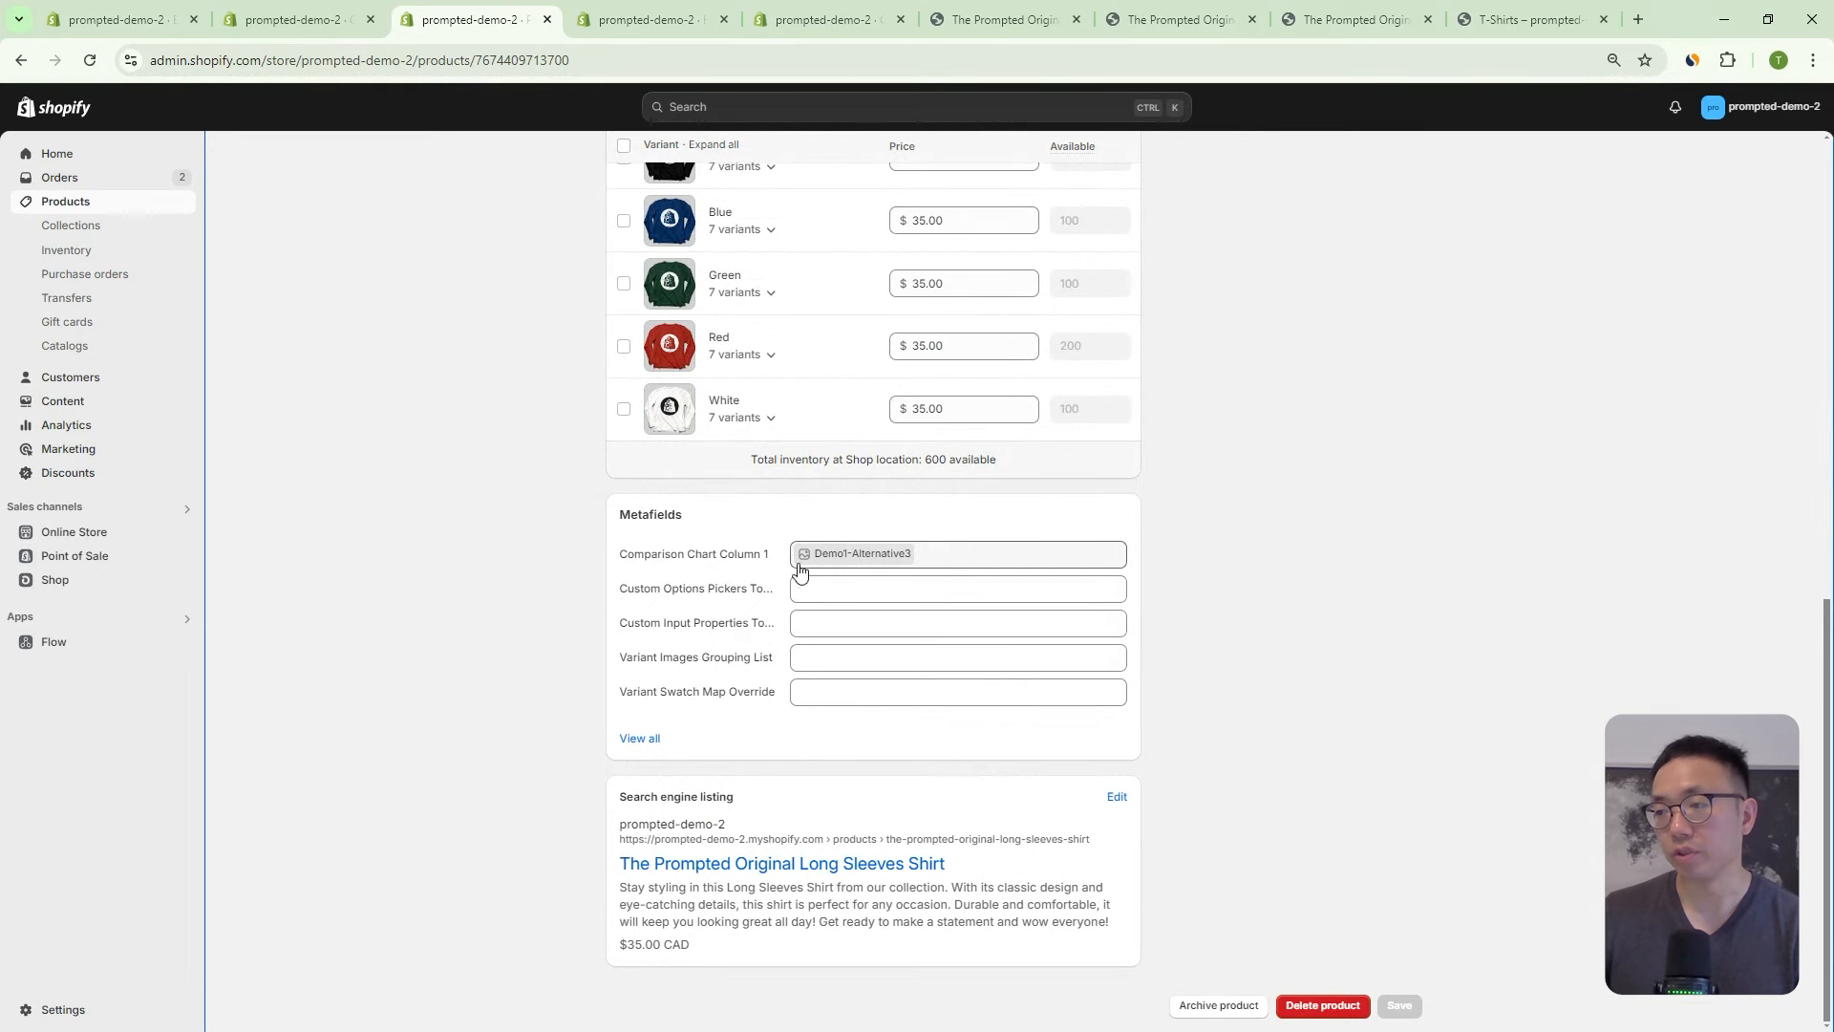
left_click(946, 560)
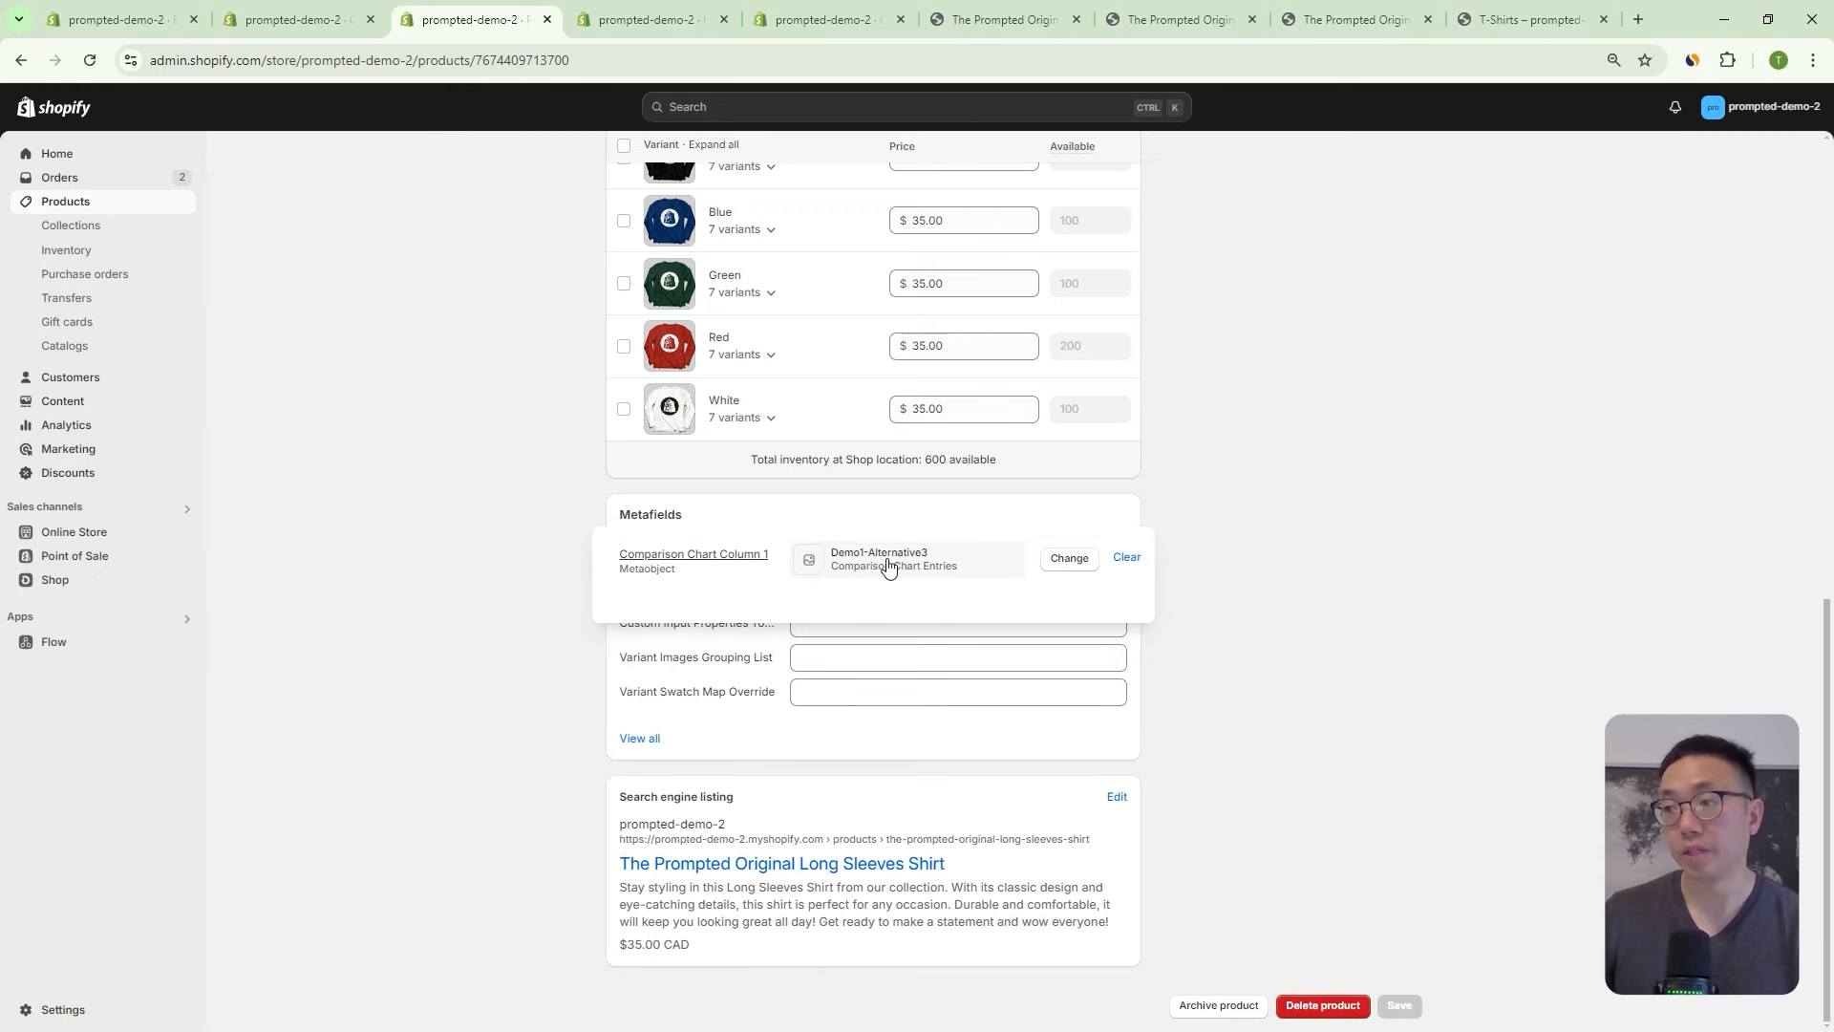
left_click(1072, 561)
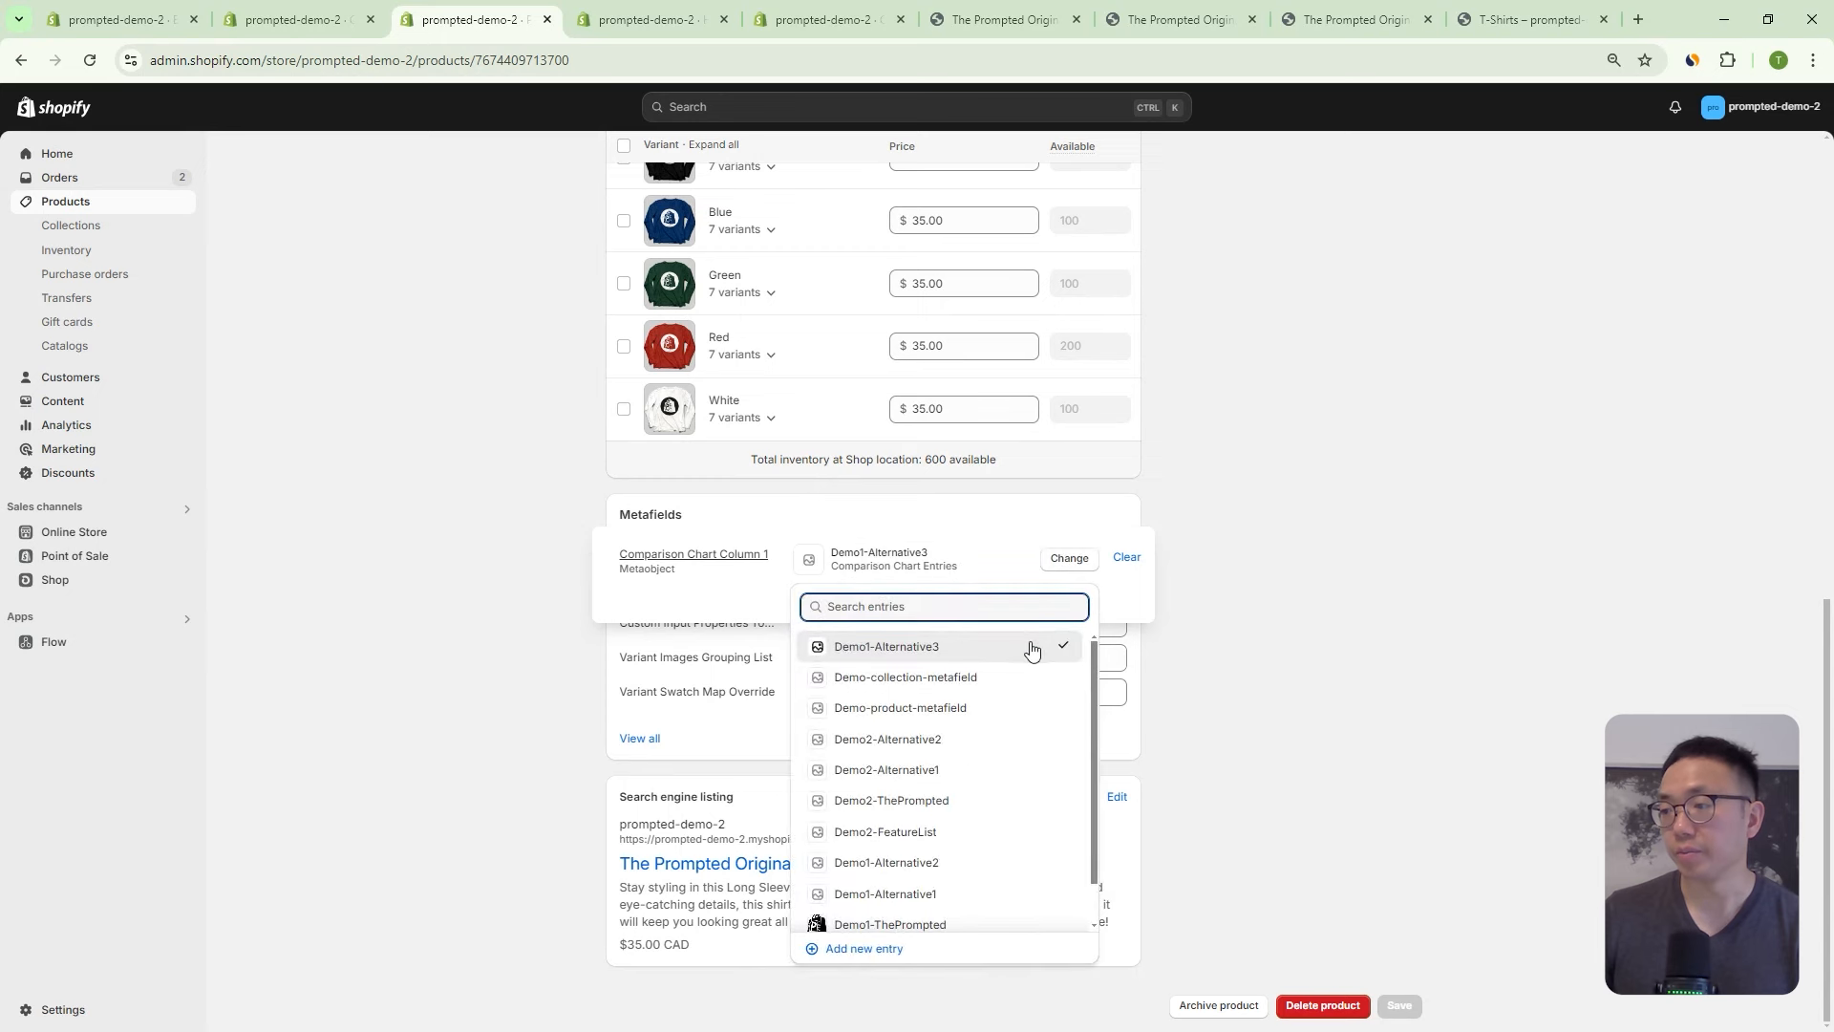
scroll(1027, 659, "down", 1)
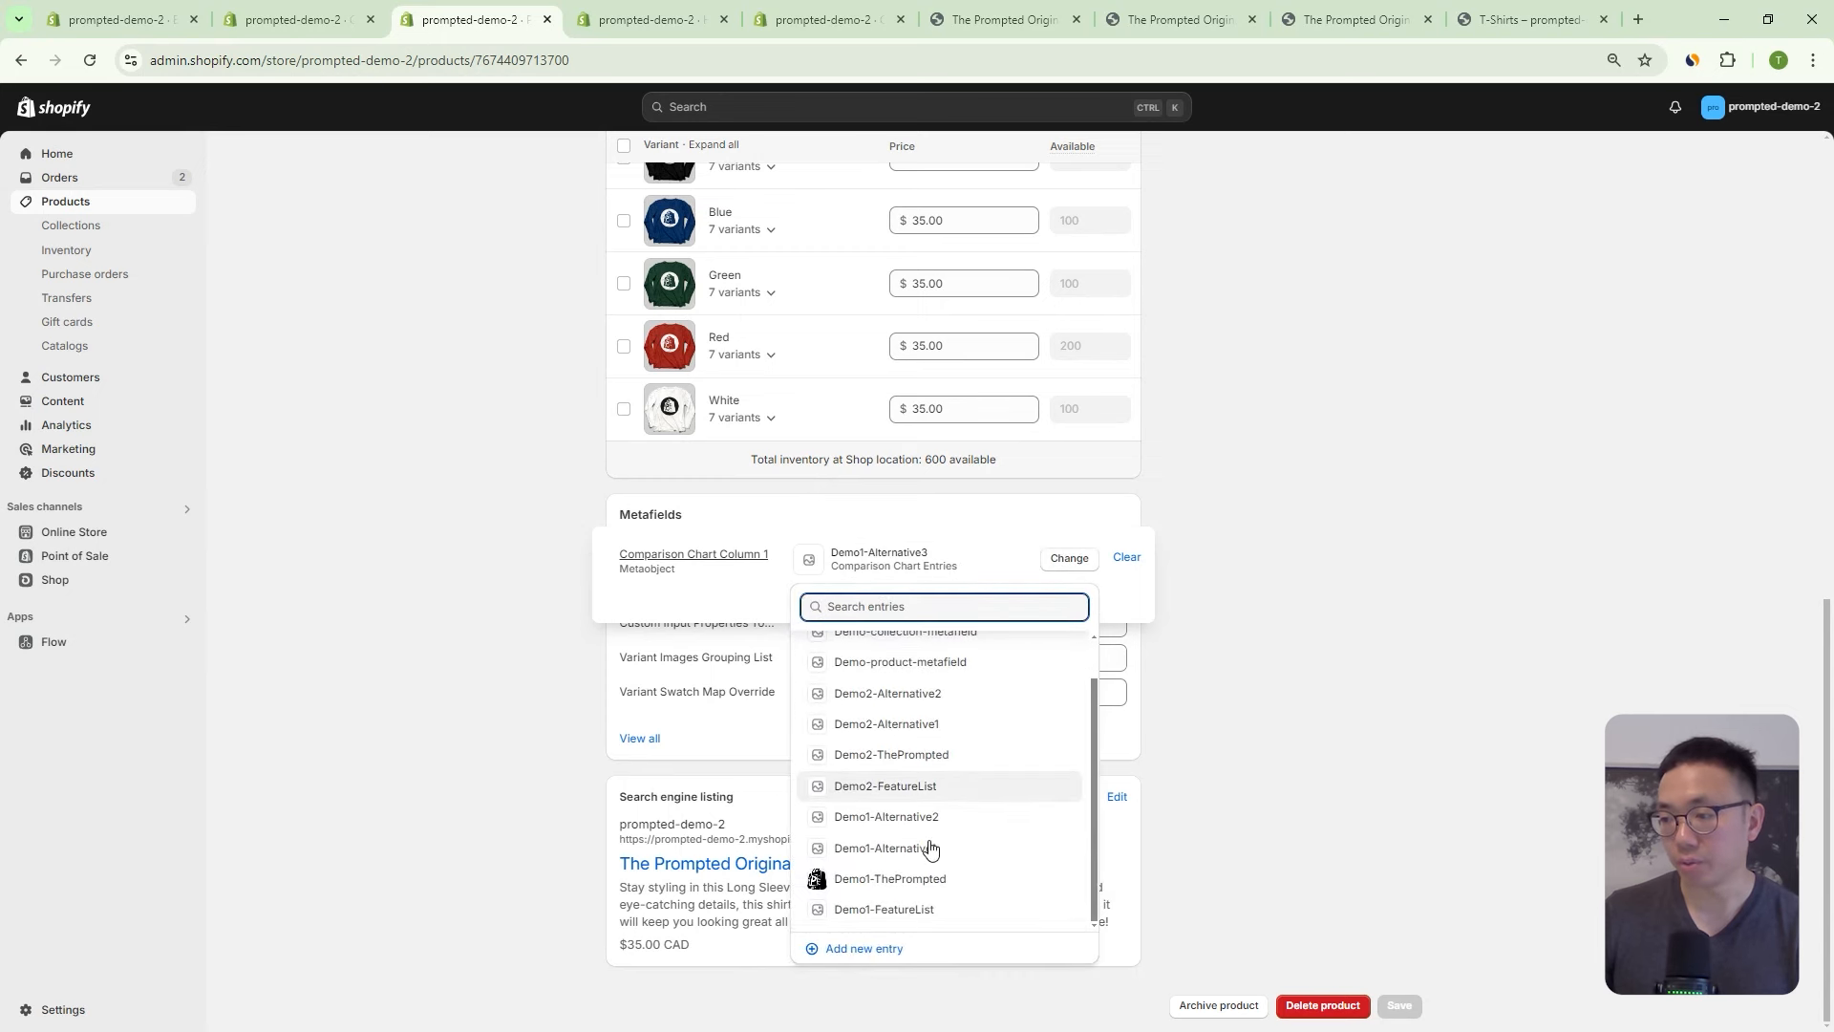
scroll(931, 821, "up", 1)
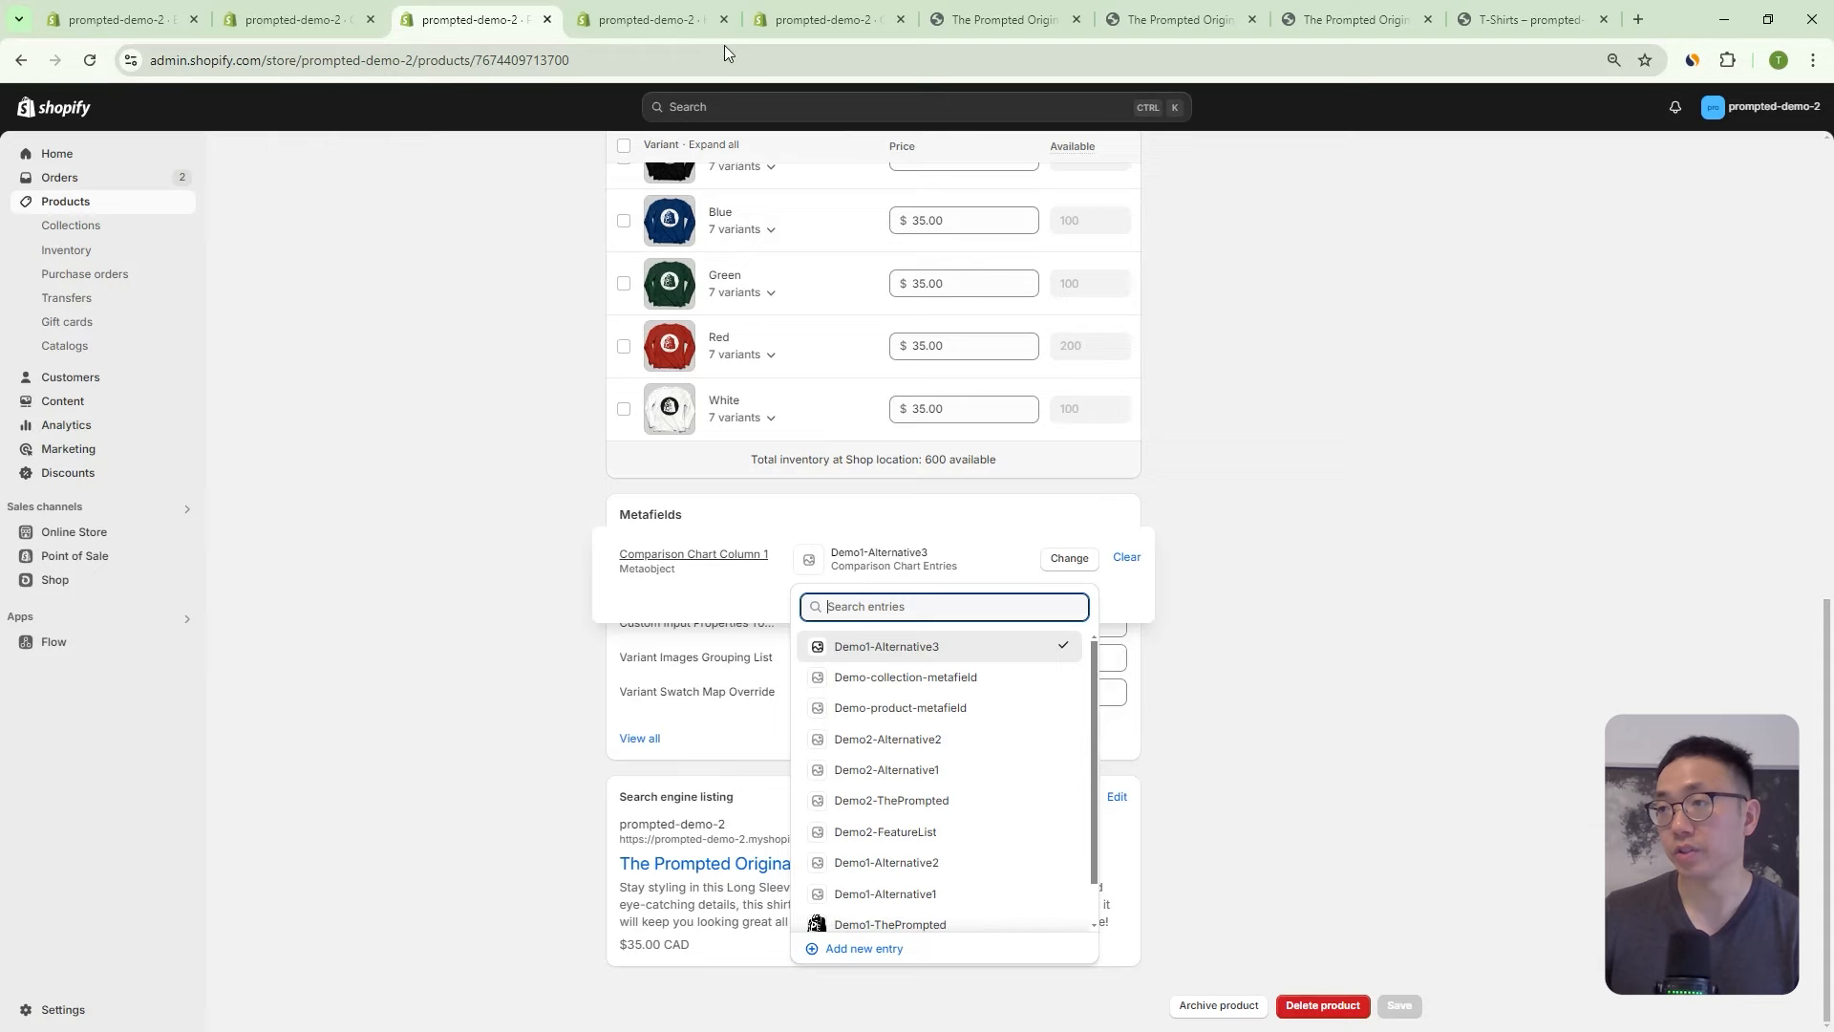
left_click(649, 19)
left_click(468, 20)
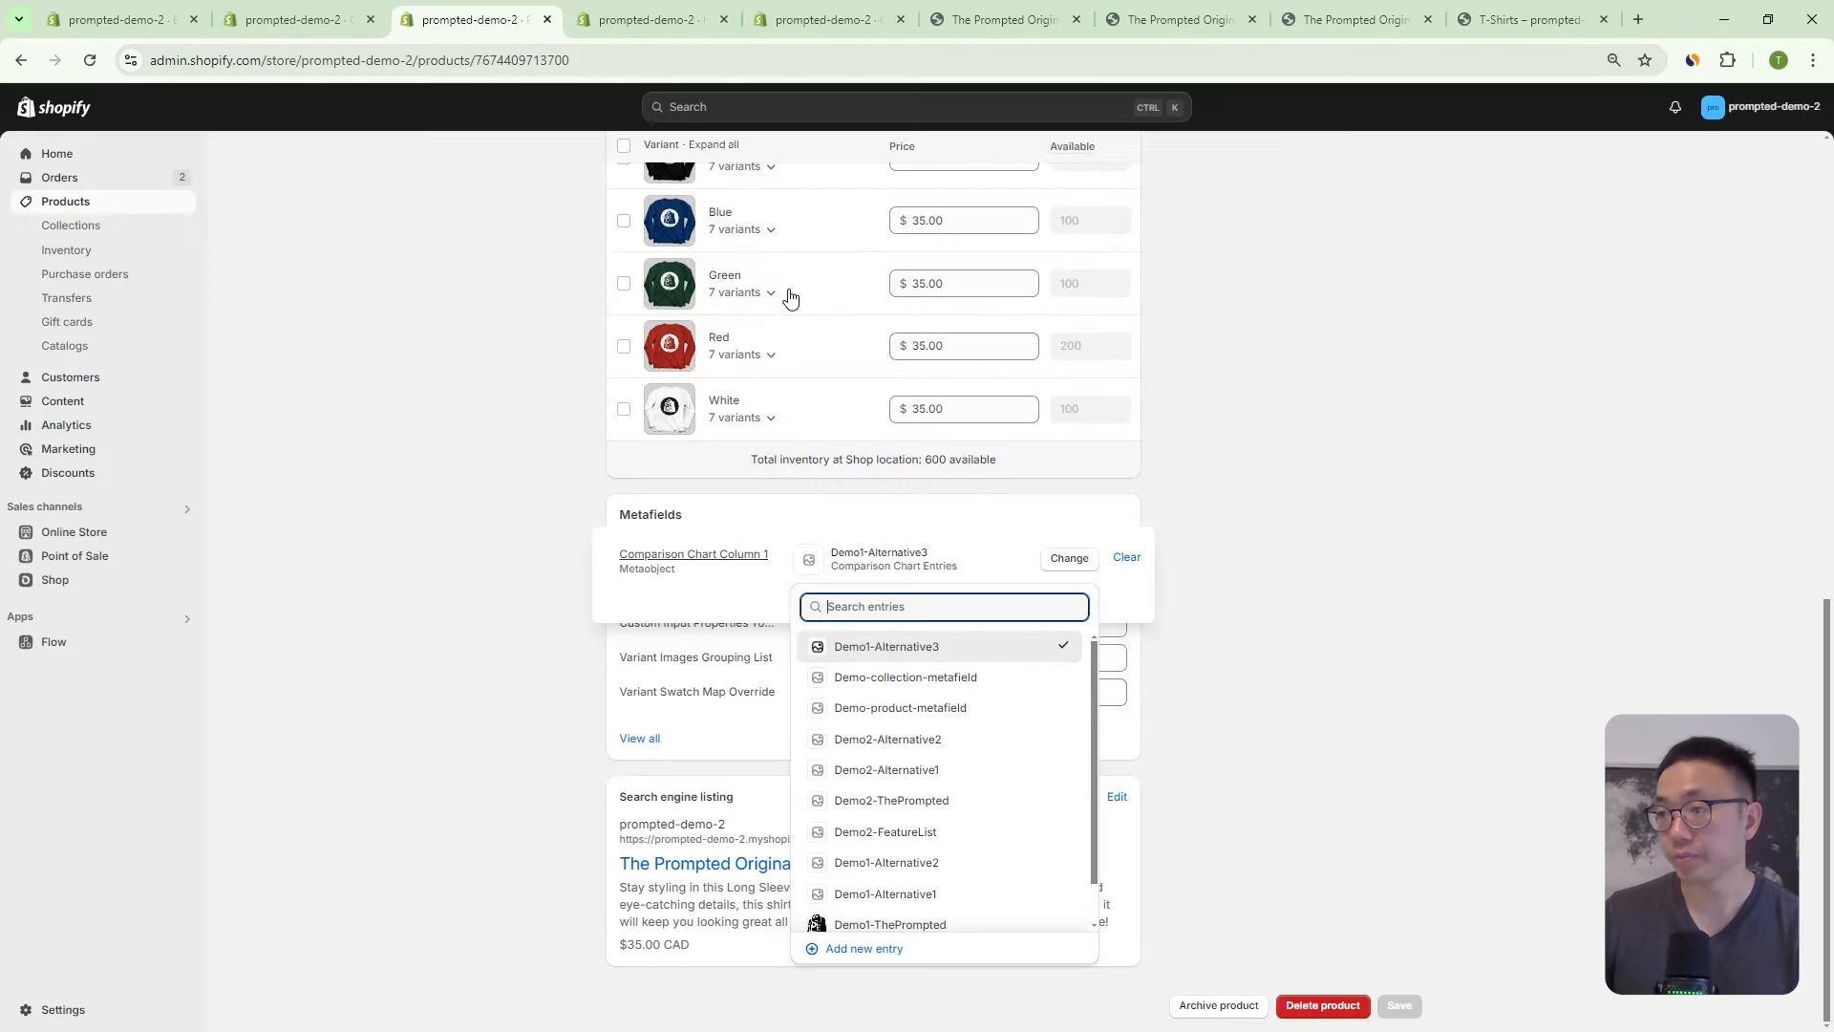
scroll(955, 659, "down", 1)
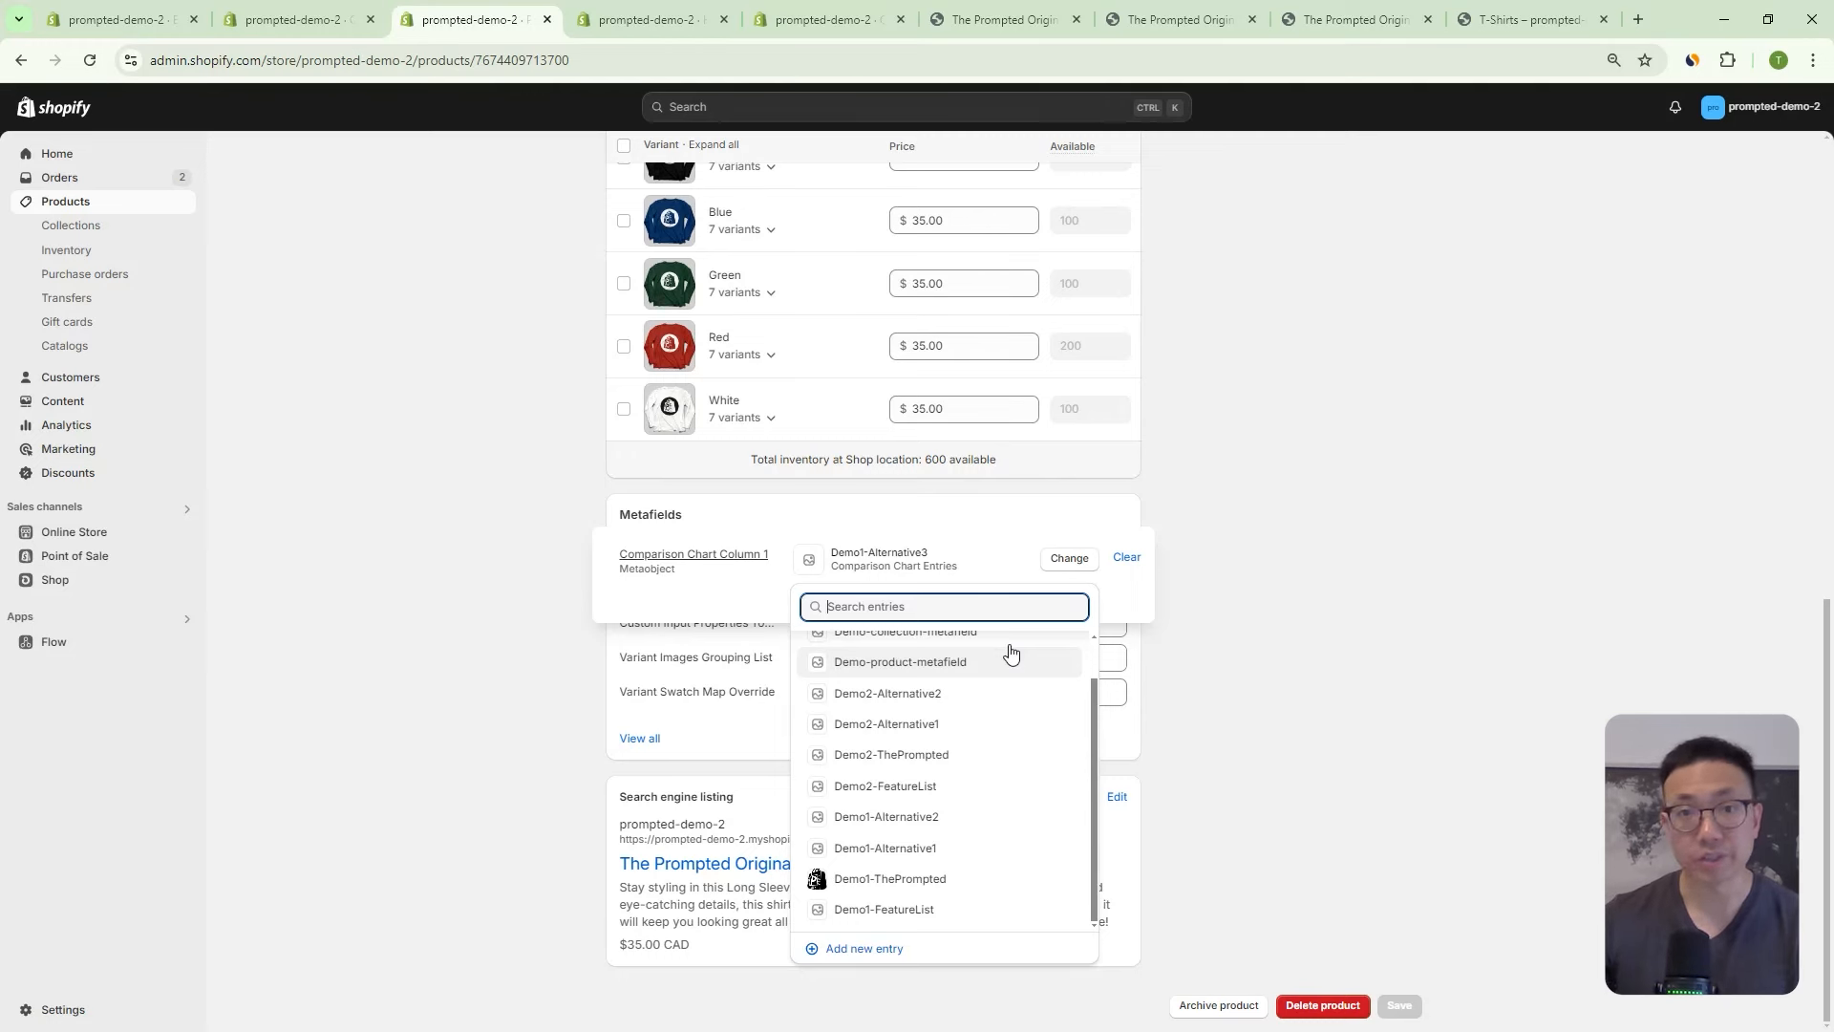
left_click(1243, 592)
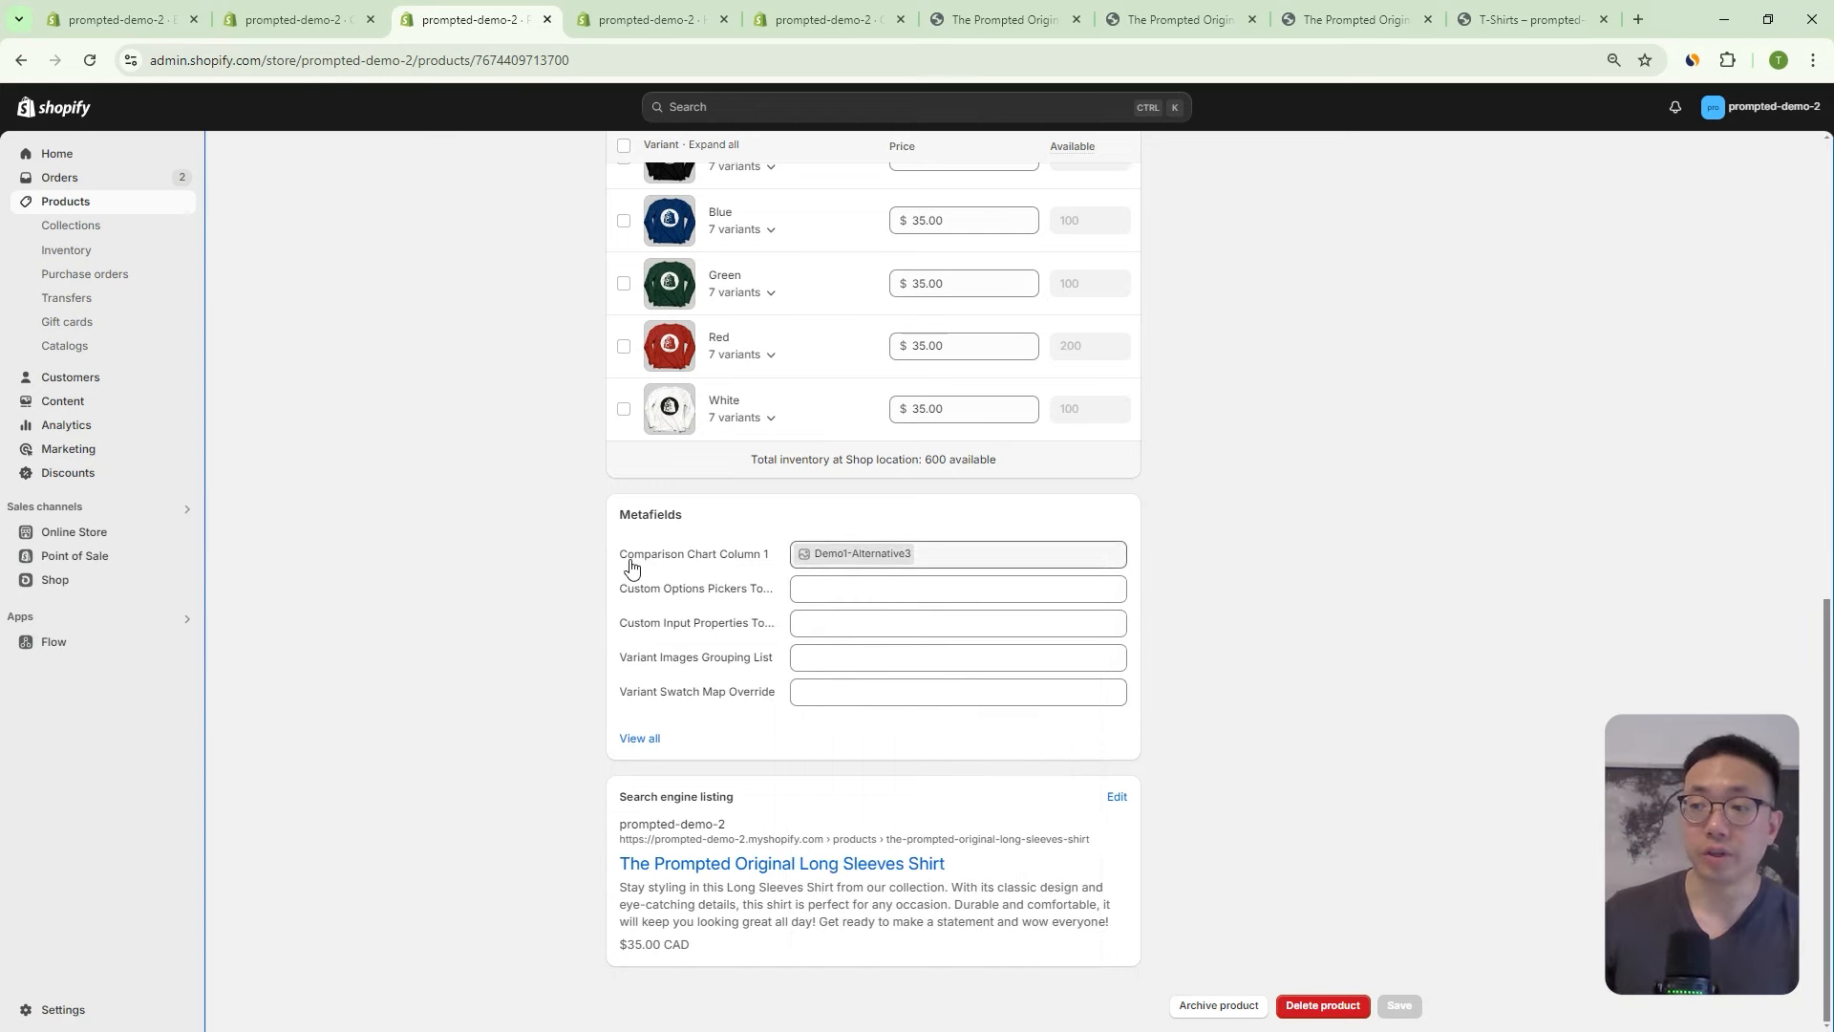
Open the Comparison Chart Column 1 metafield definition and copy its key, comparison_chart_column_1, without the namespace.
left_click(666, 552)
left_click(1297, 523)
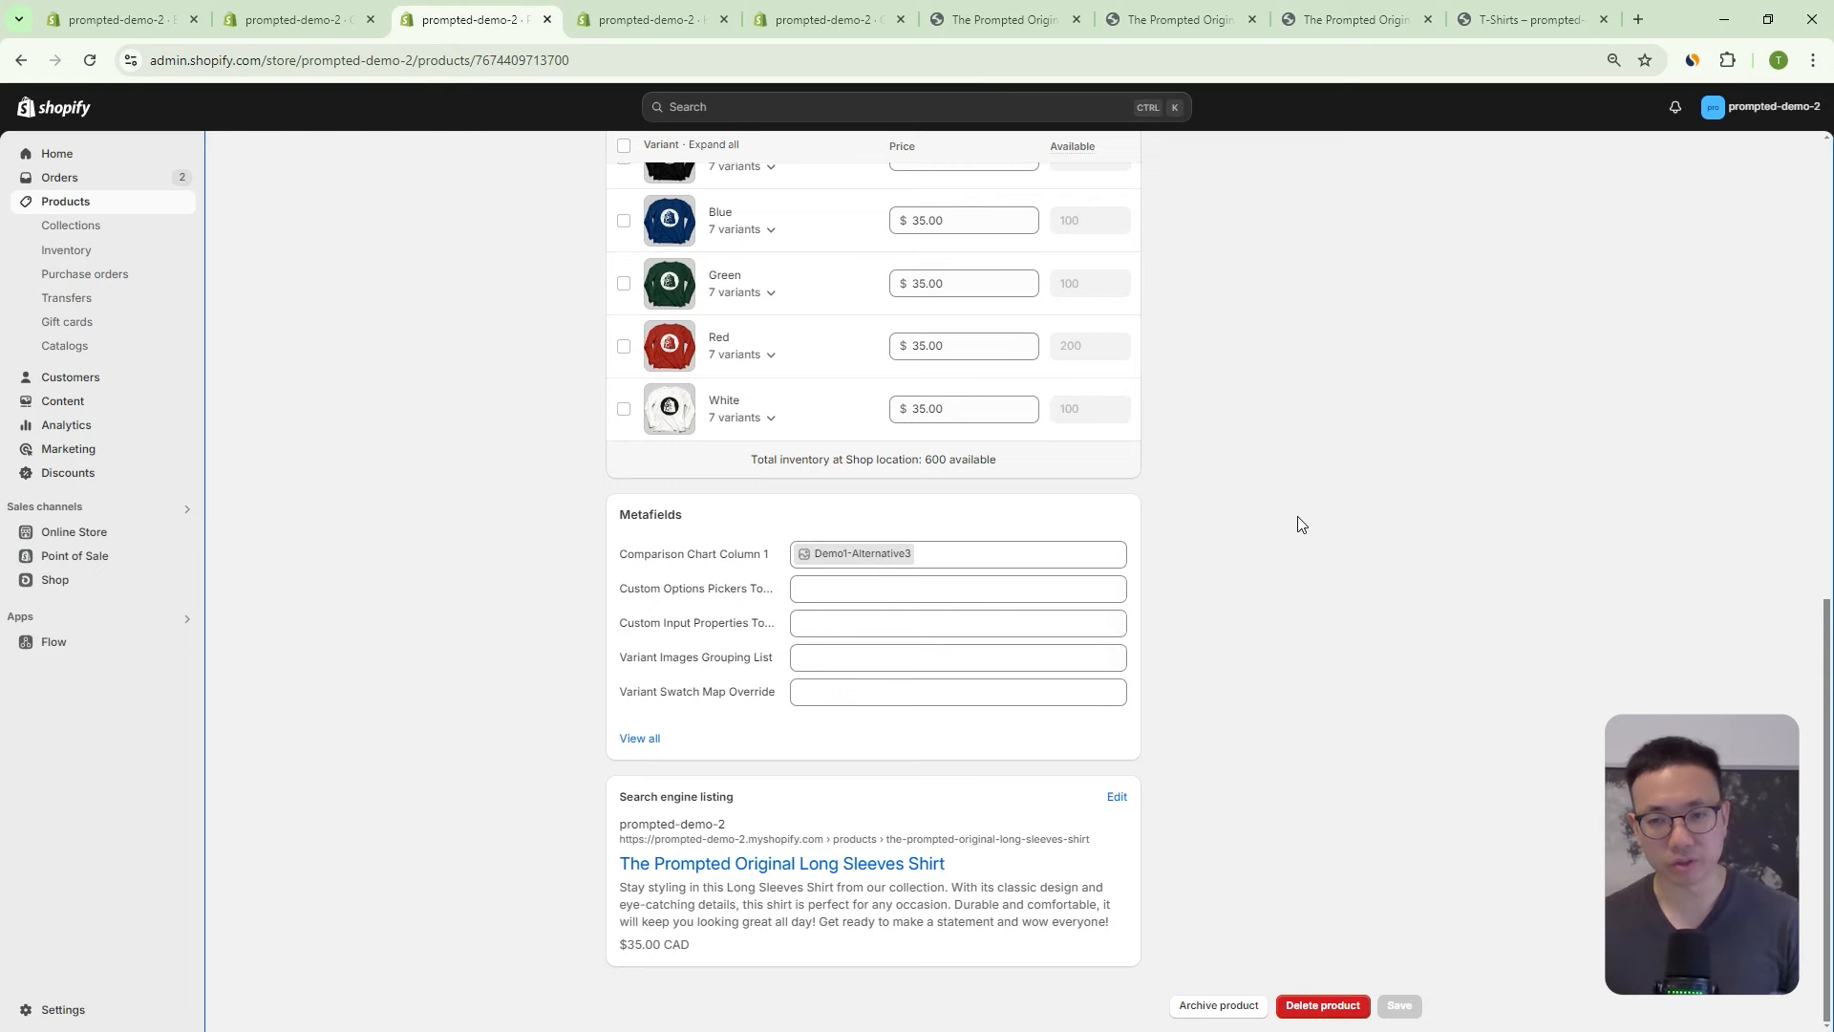
left_click(942, 559)
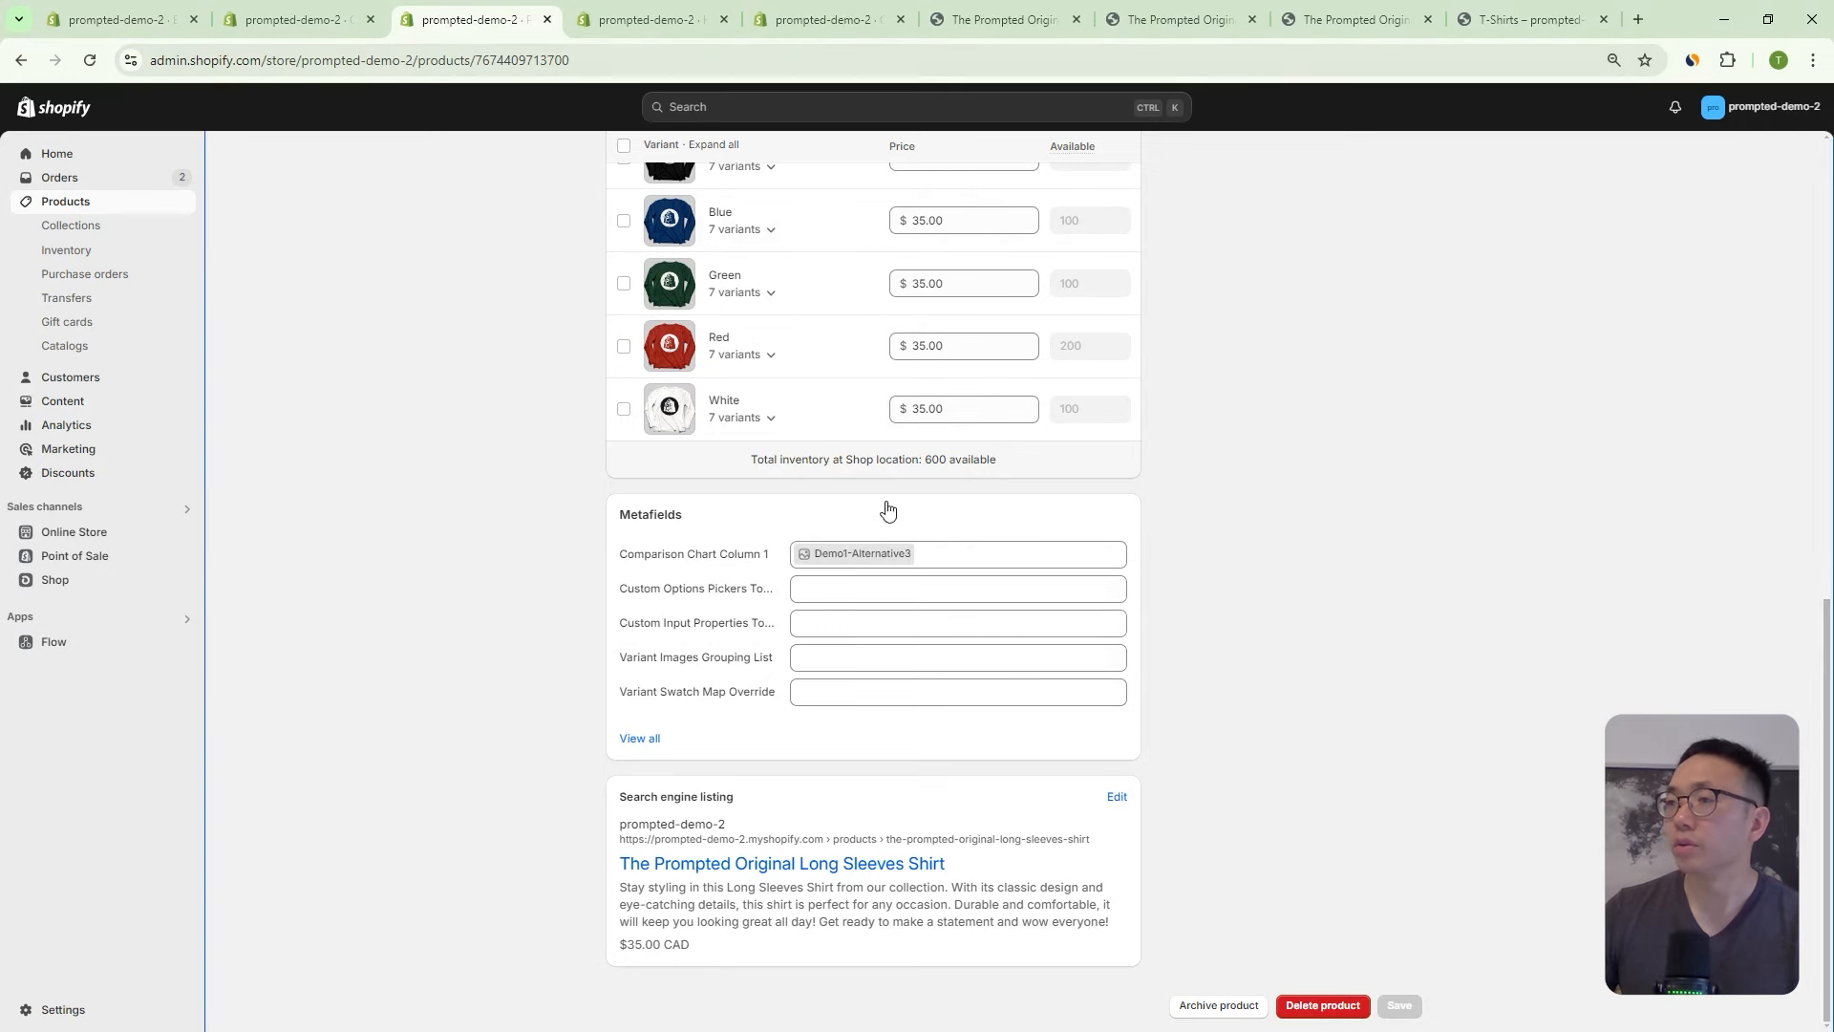
mouse_move(744, 560)
left_click(744, 559)
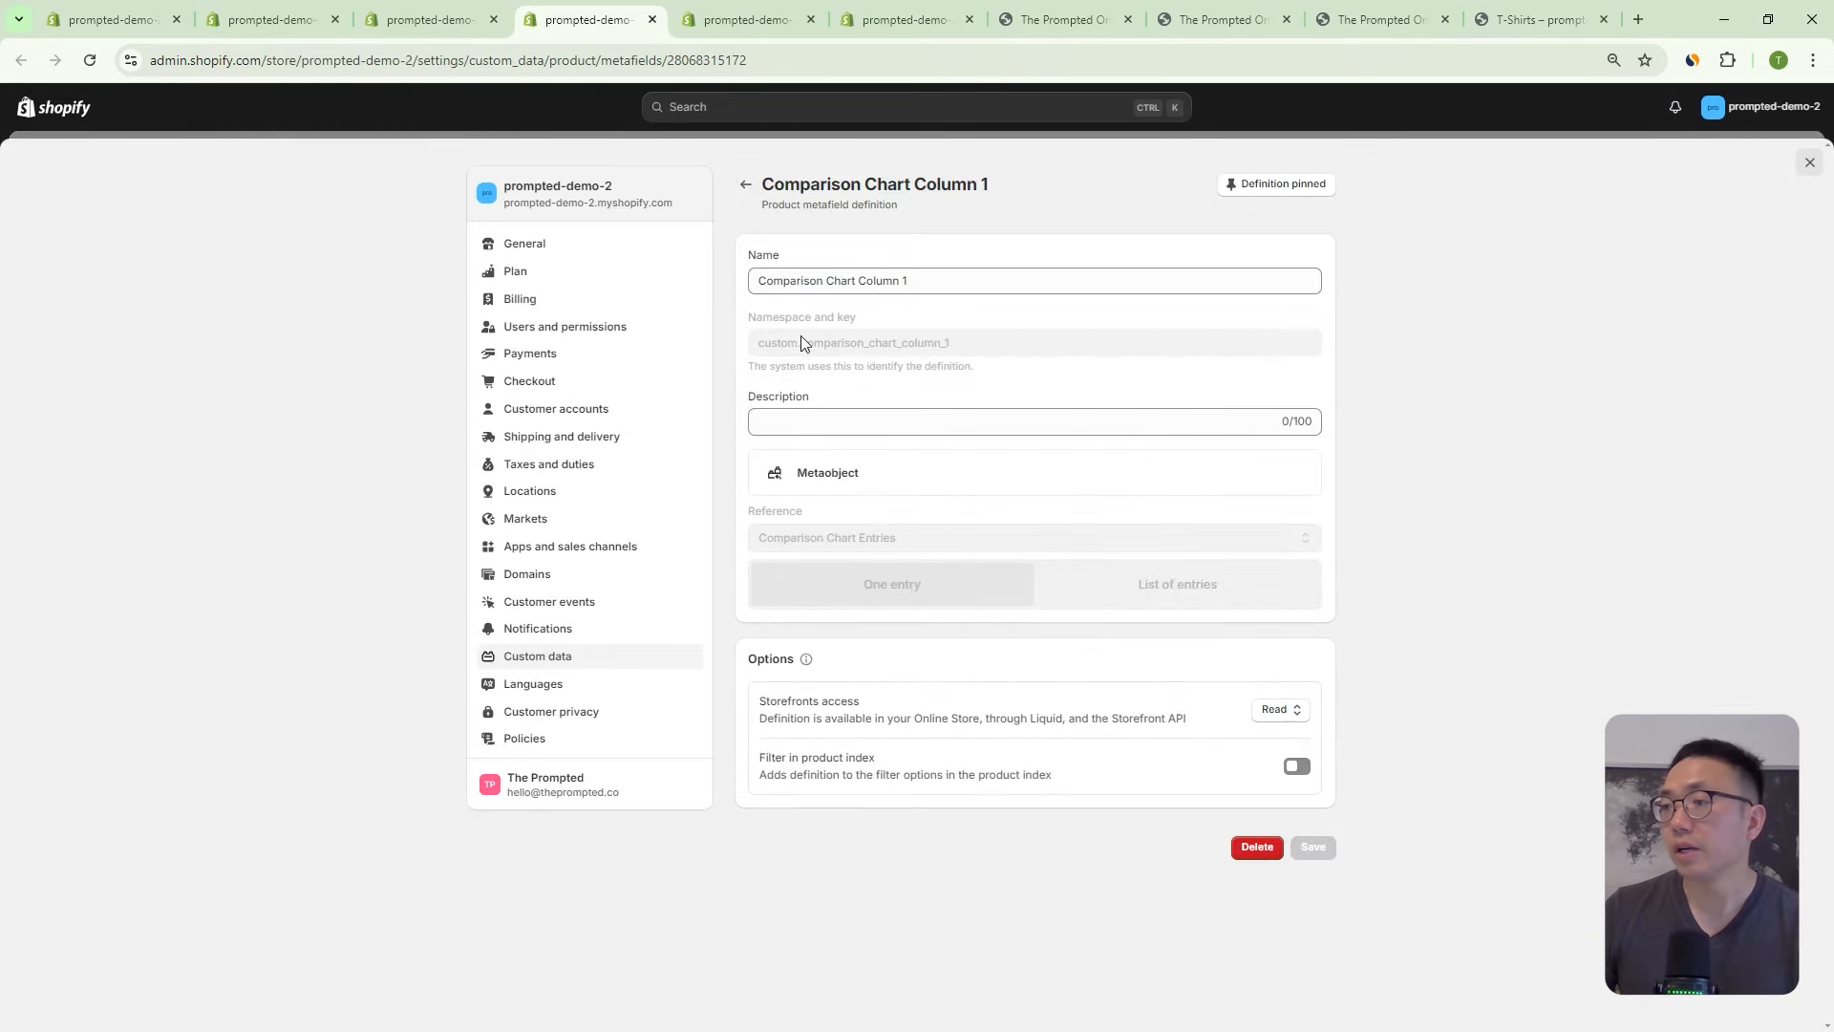
double_click(845, 347)
key("ctrl+c")
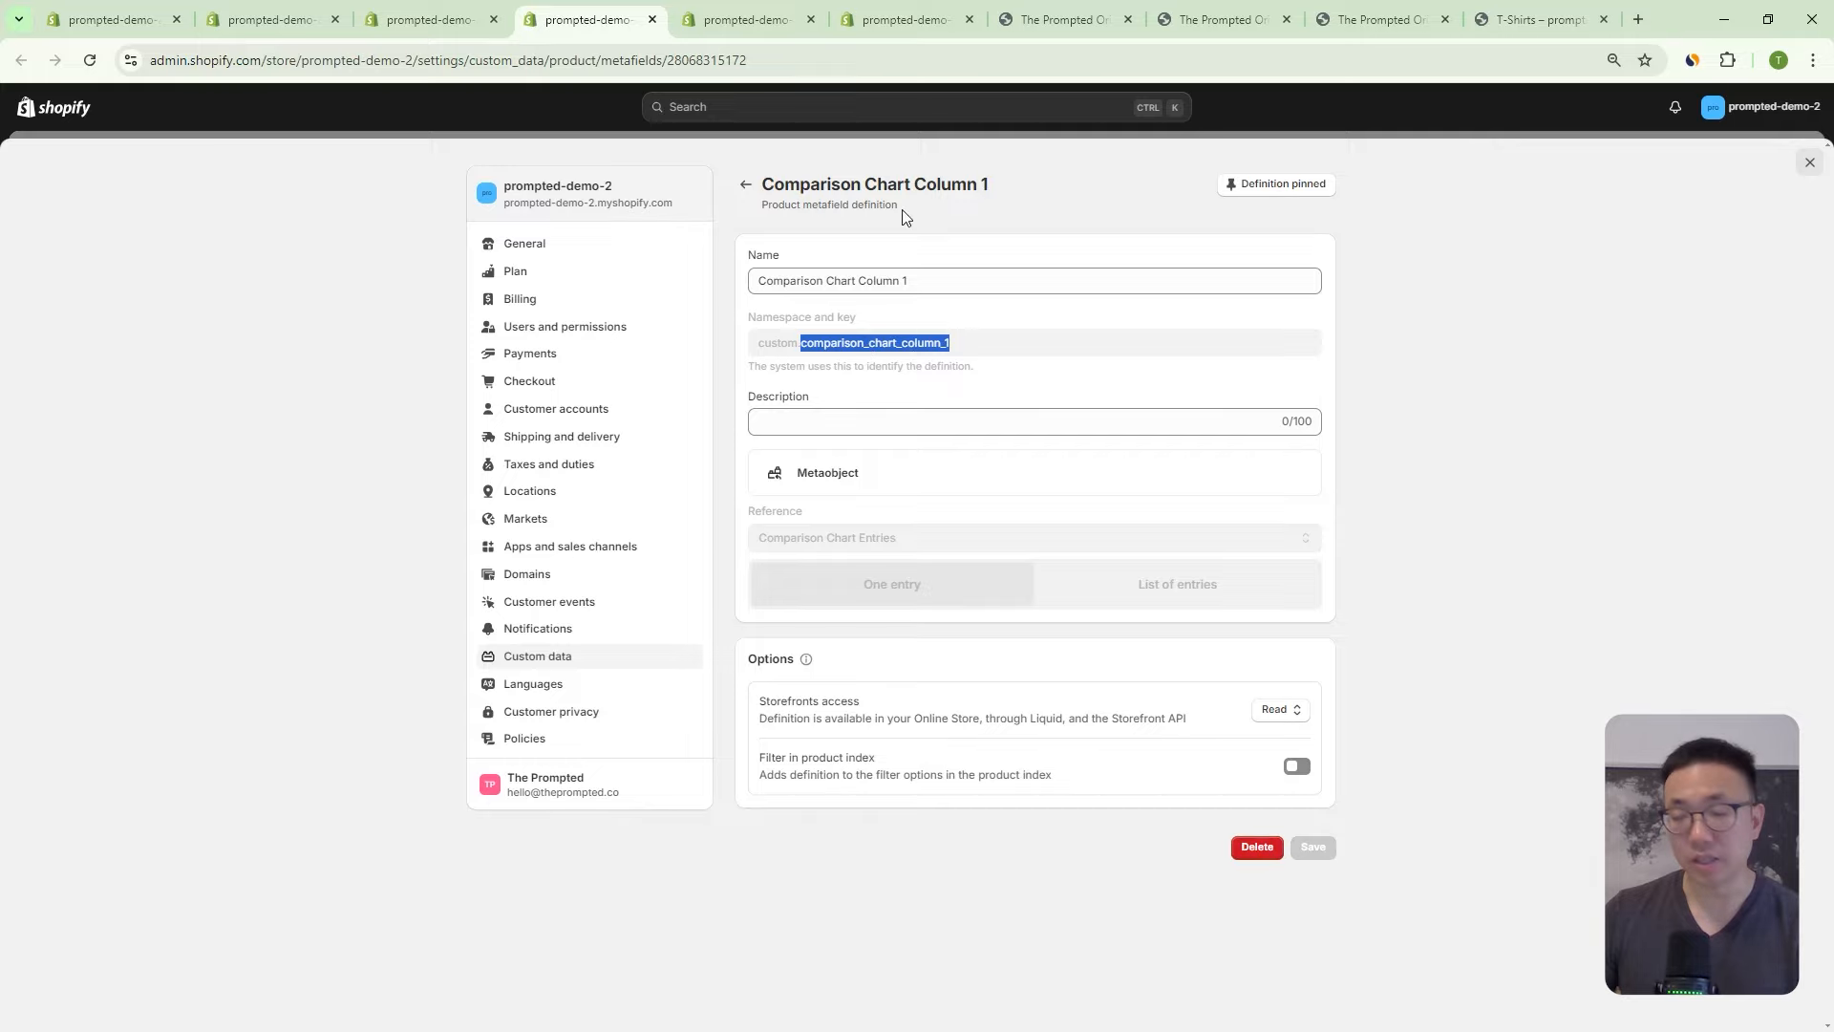
In the theme editor, set the selected comparison column's metafield reference to comparison_chart_column_1, check the preview and save the template.
left_click(896, 19)
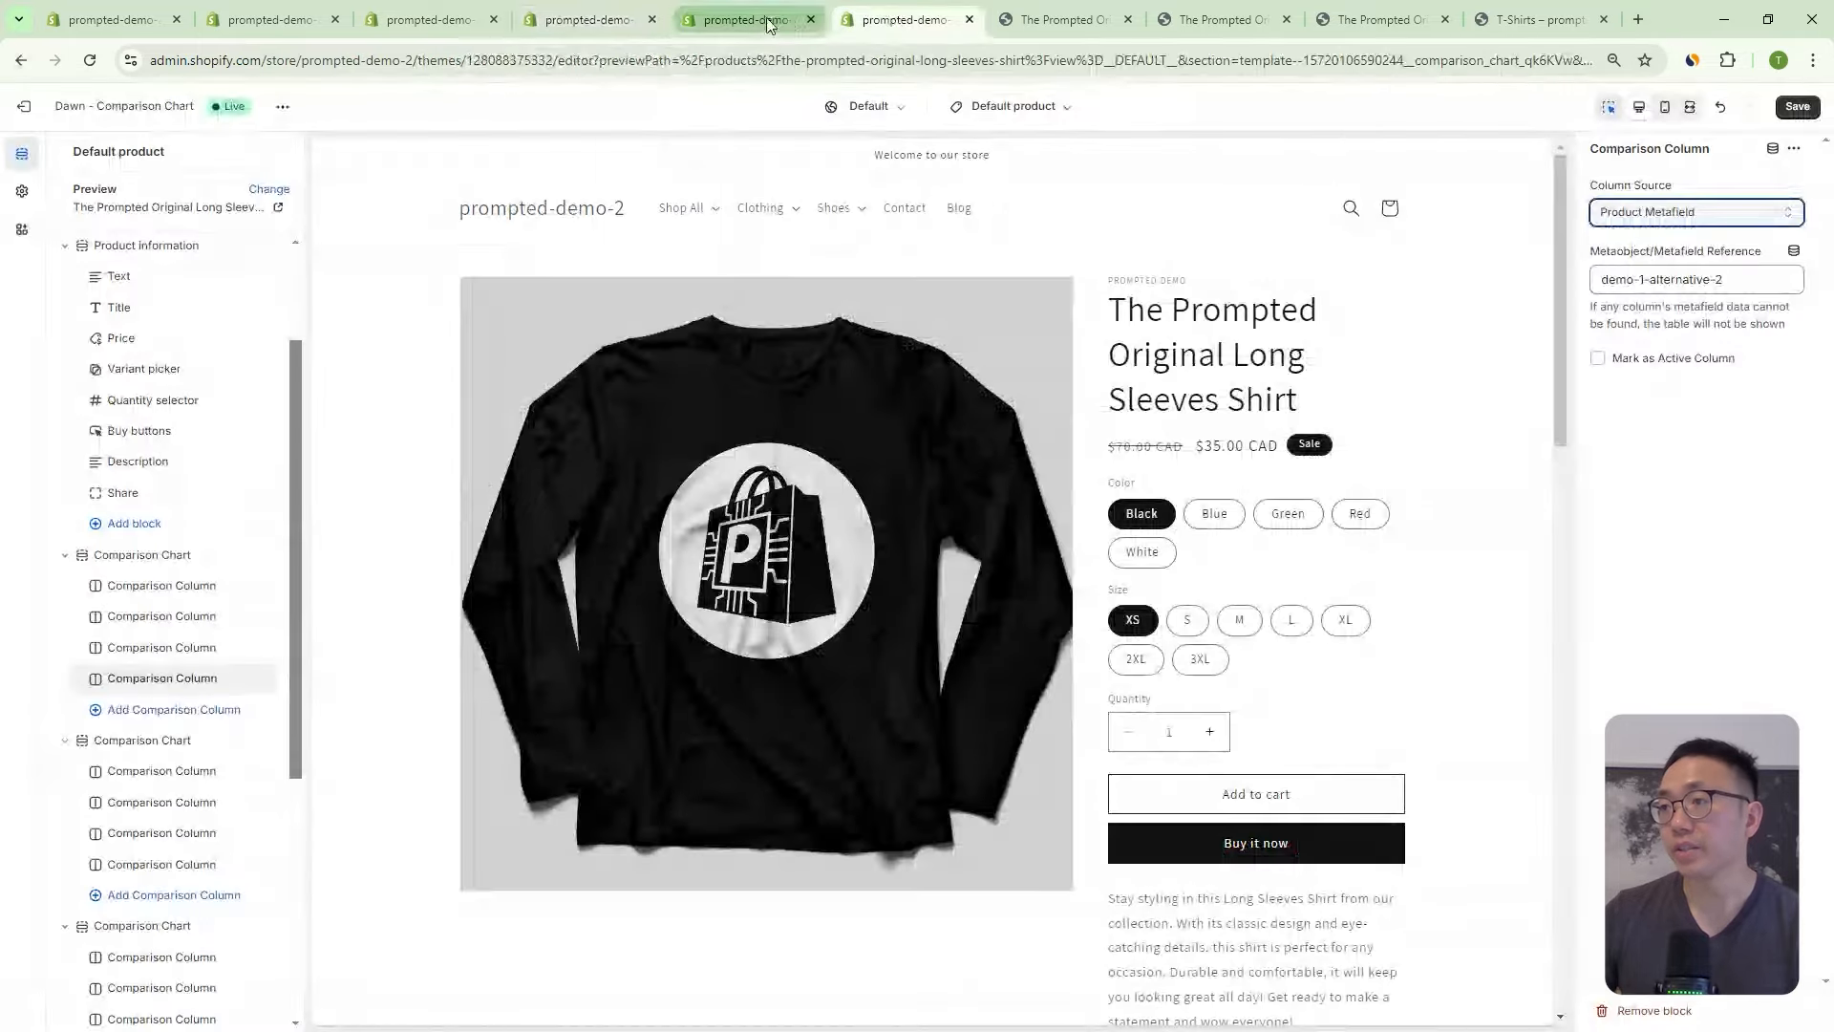
left_click(769, 24)
left_click(898, 19)
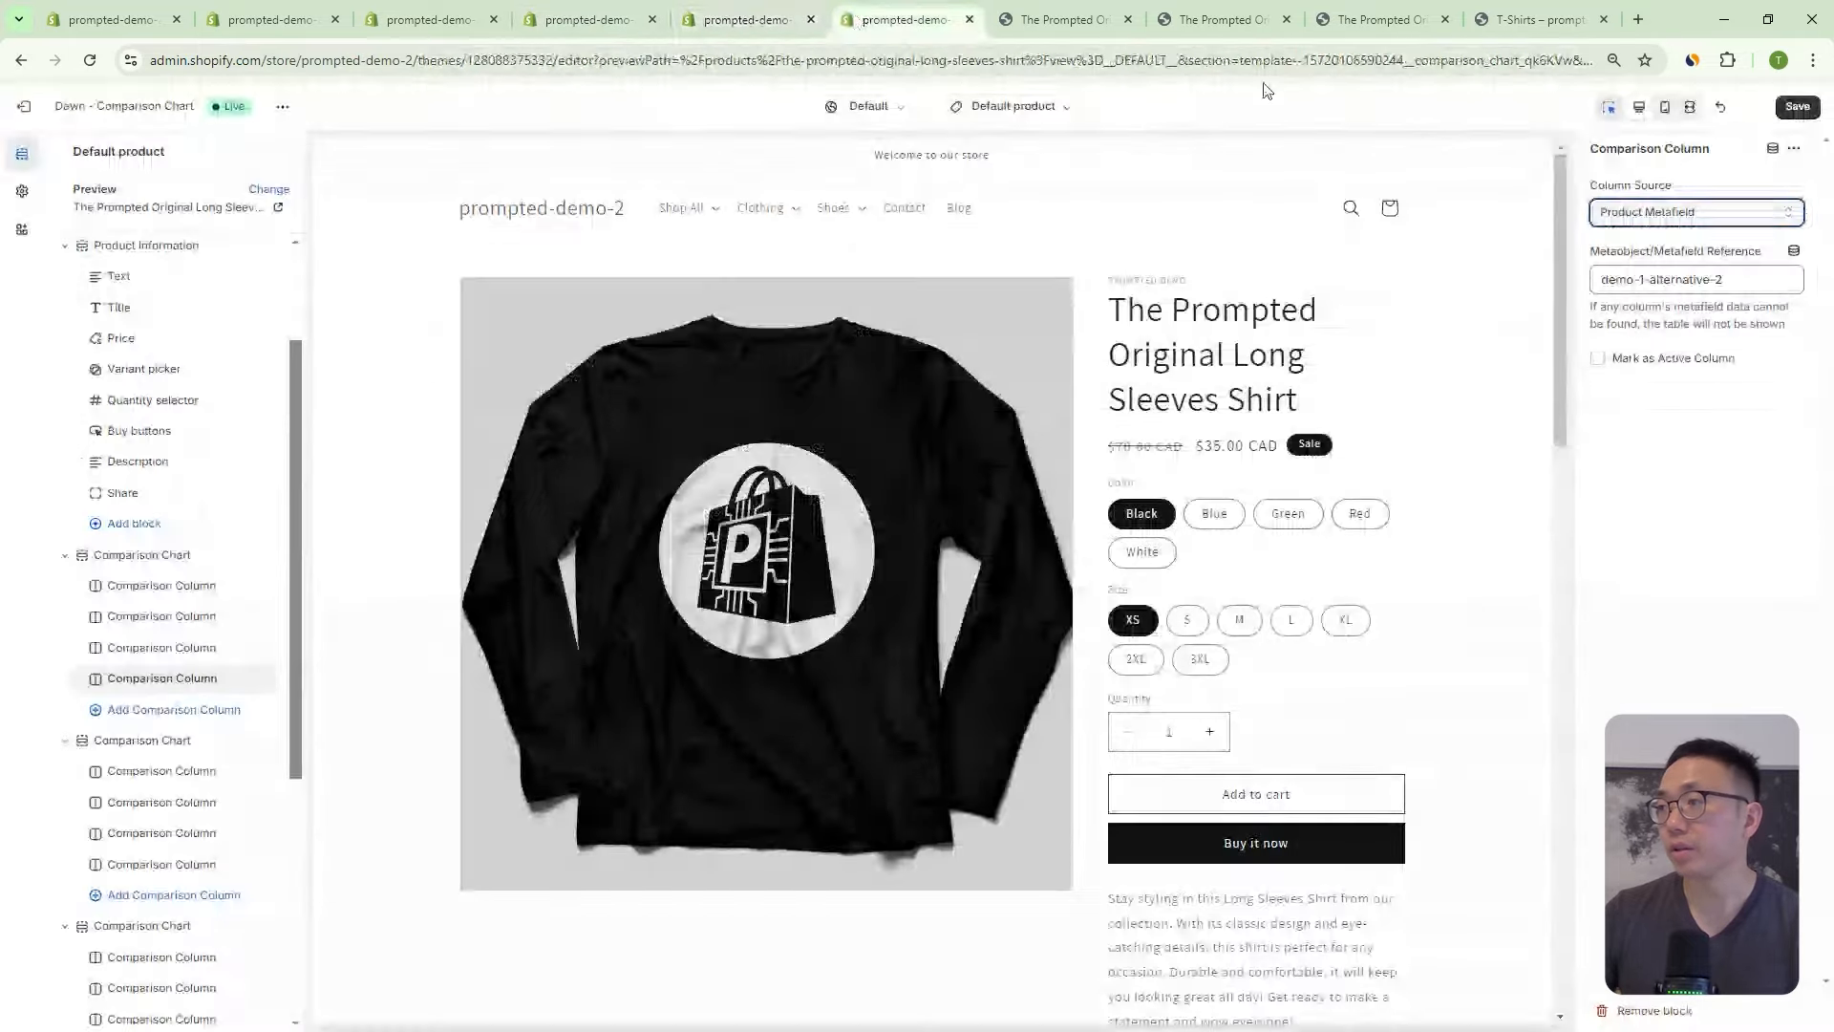
triple_click(1760, 277)
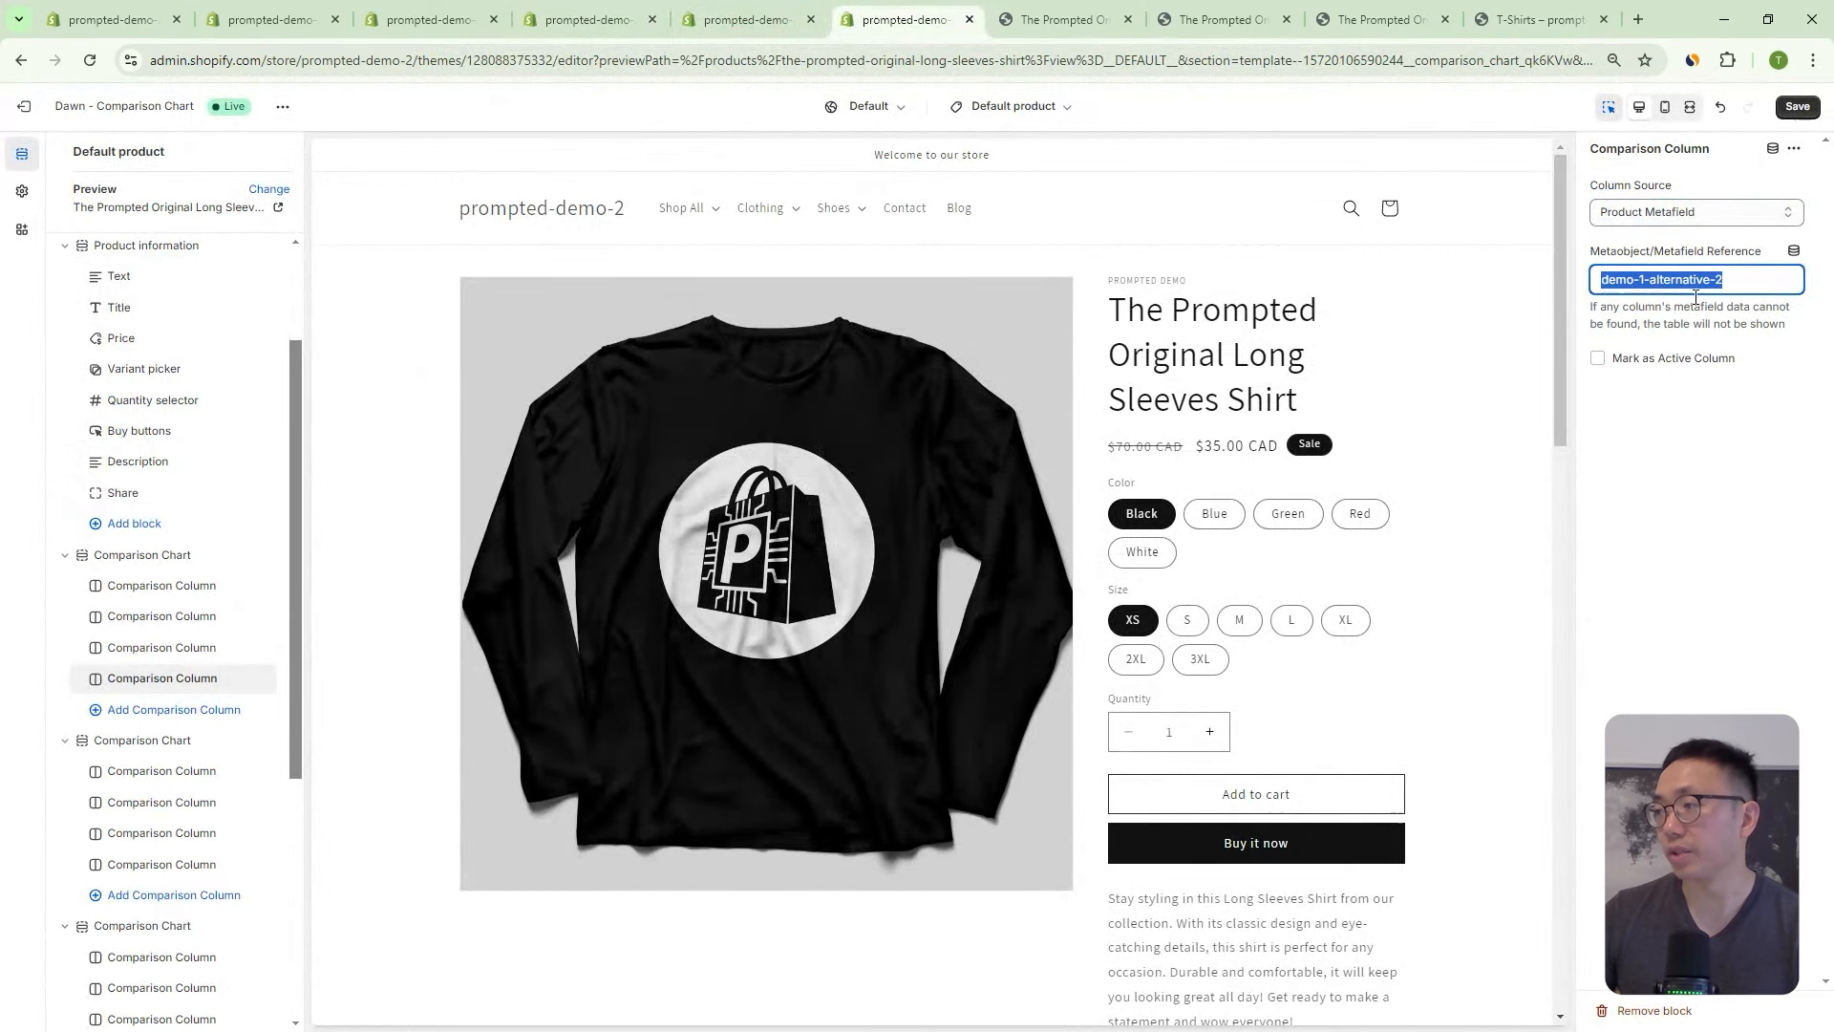
key("ctrl+v")
scroll(1363, 363, "down", 1)
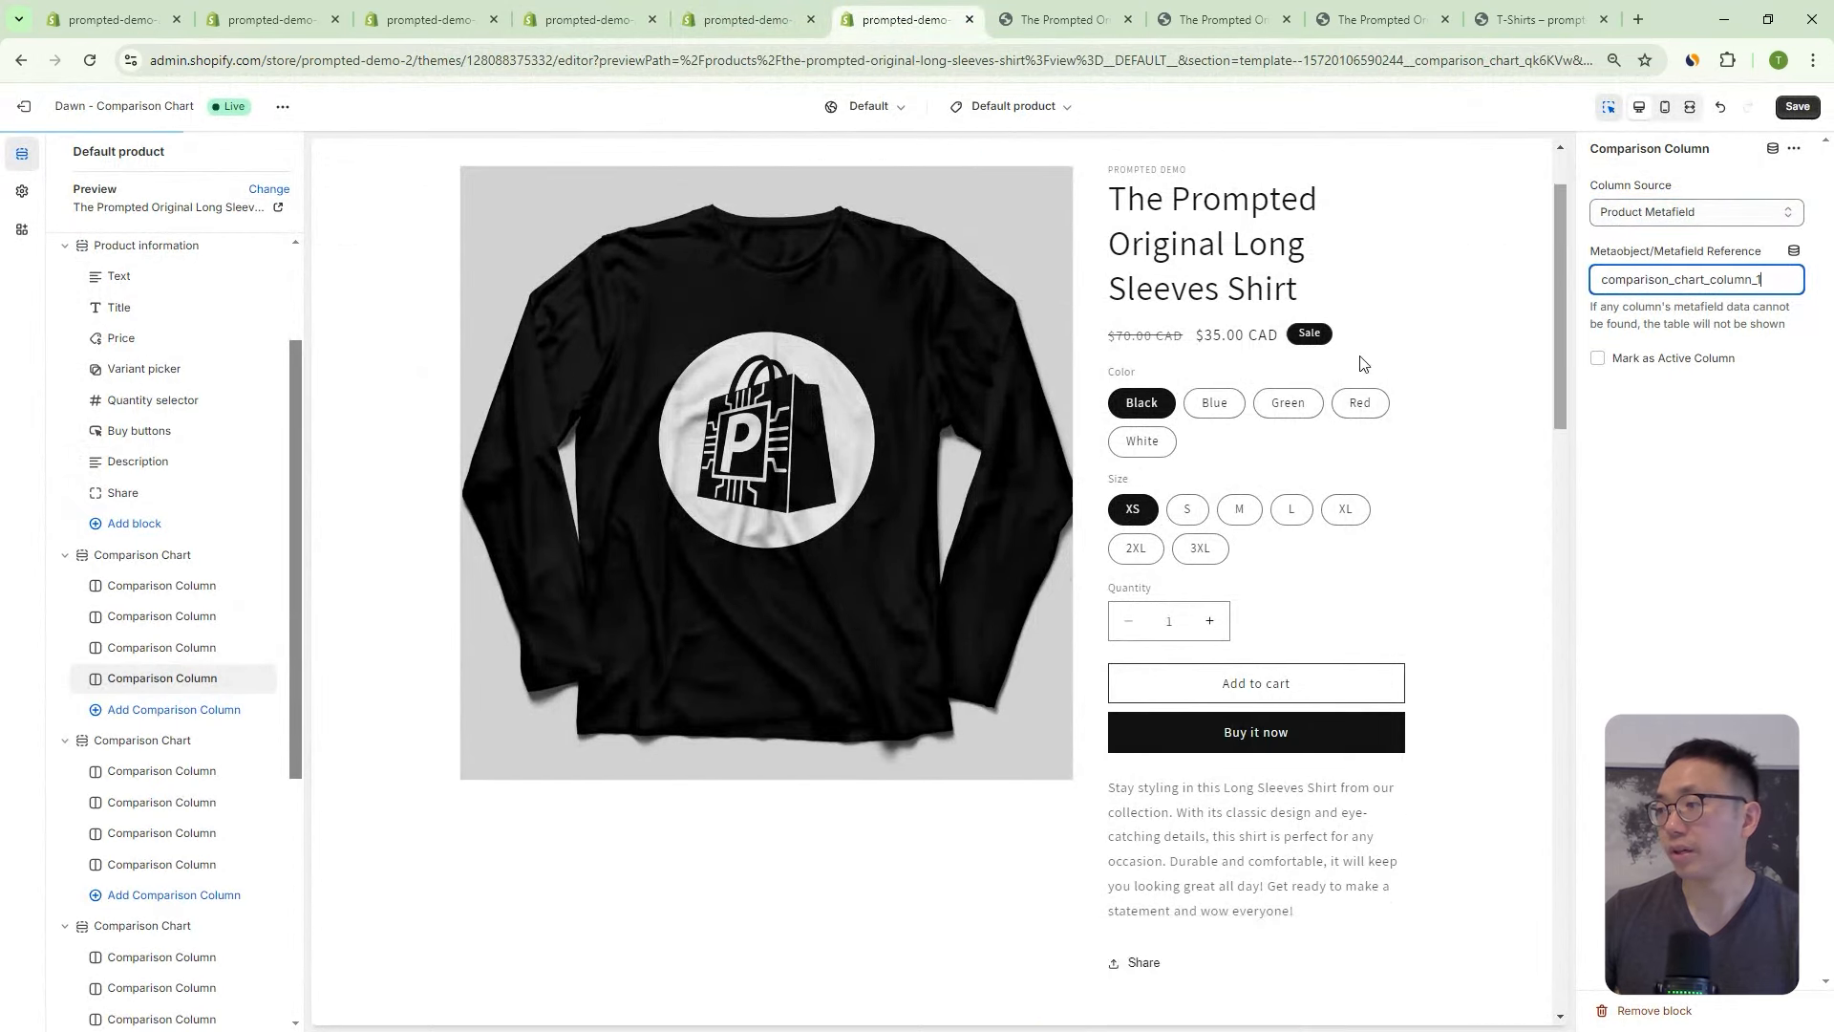
scroll(1363, 363, "down", 10)
scroll(1337, 320, "up", 2)
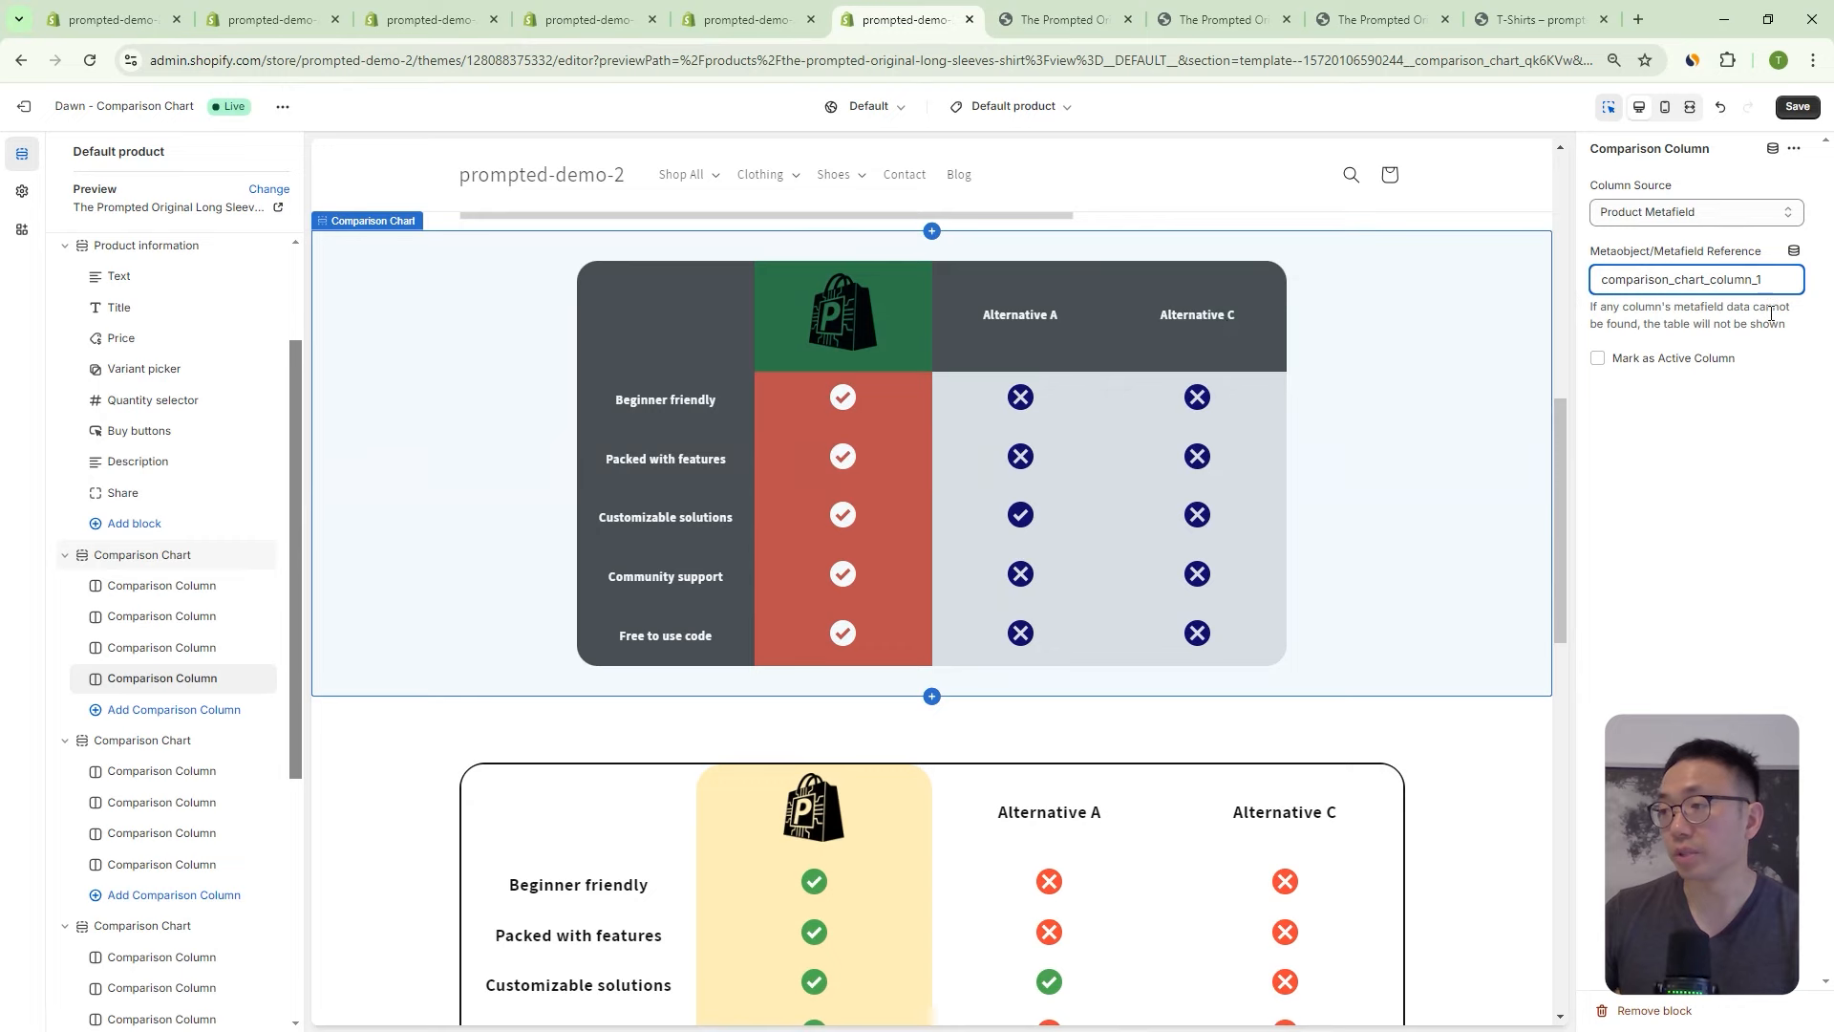
left_click(1797, 106)
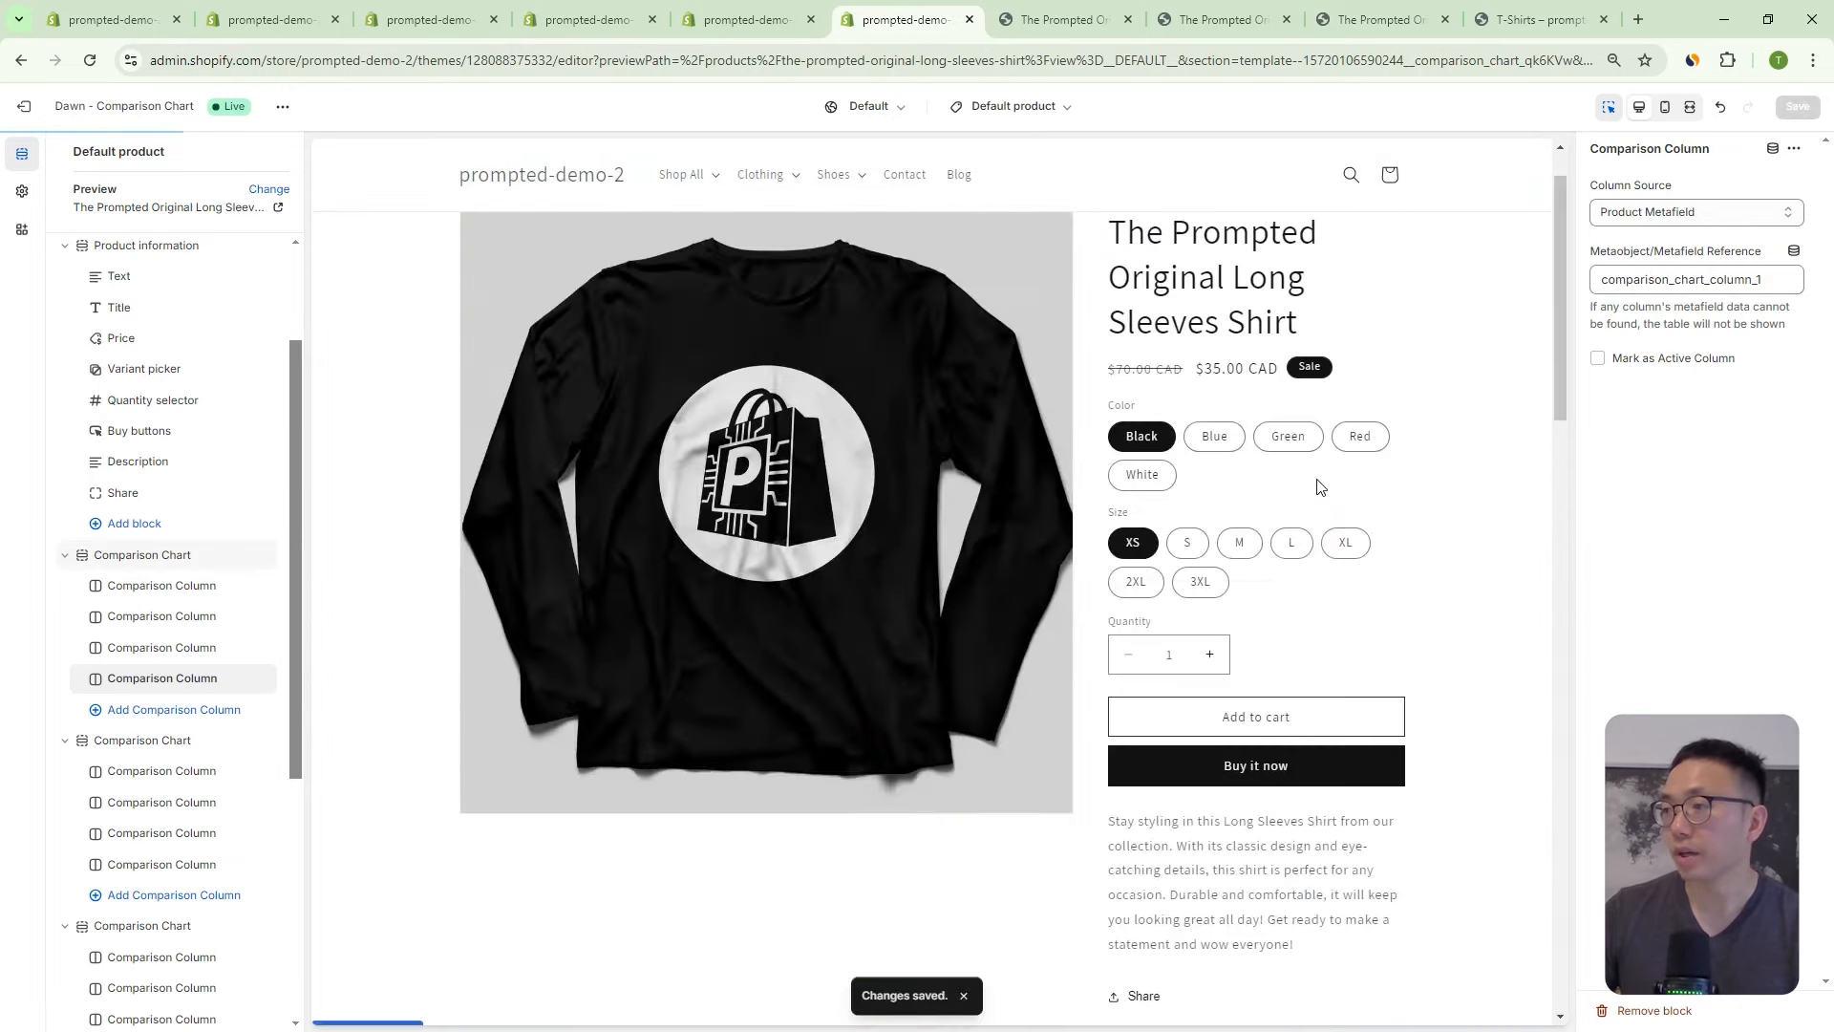
scroll(1281, 561, "down", 5)
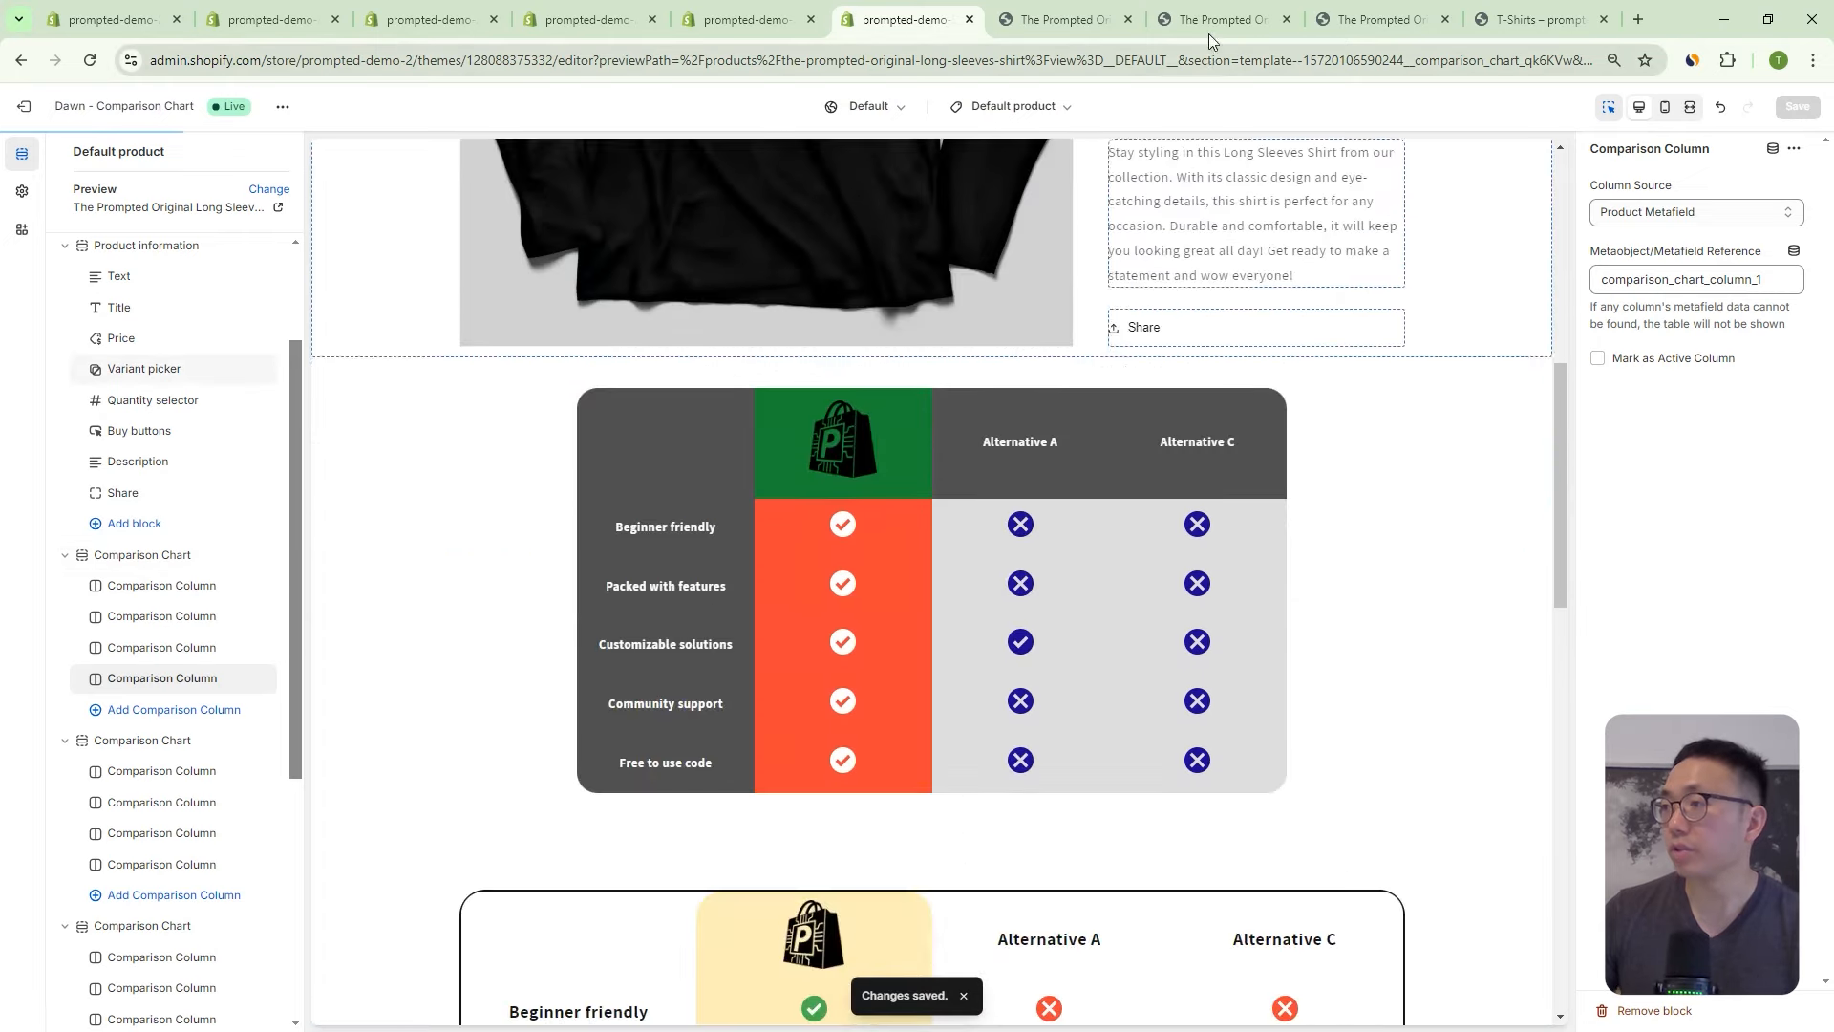
Reload the live long sleeves shirt page and check the first comparison chart's last column.
left_click(1209, 21)
scroll(1359, 414, "up", 10)
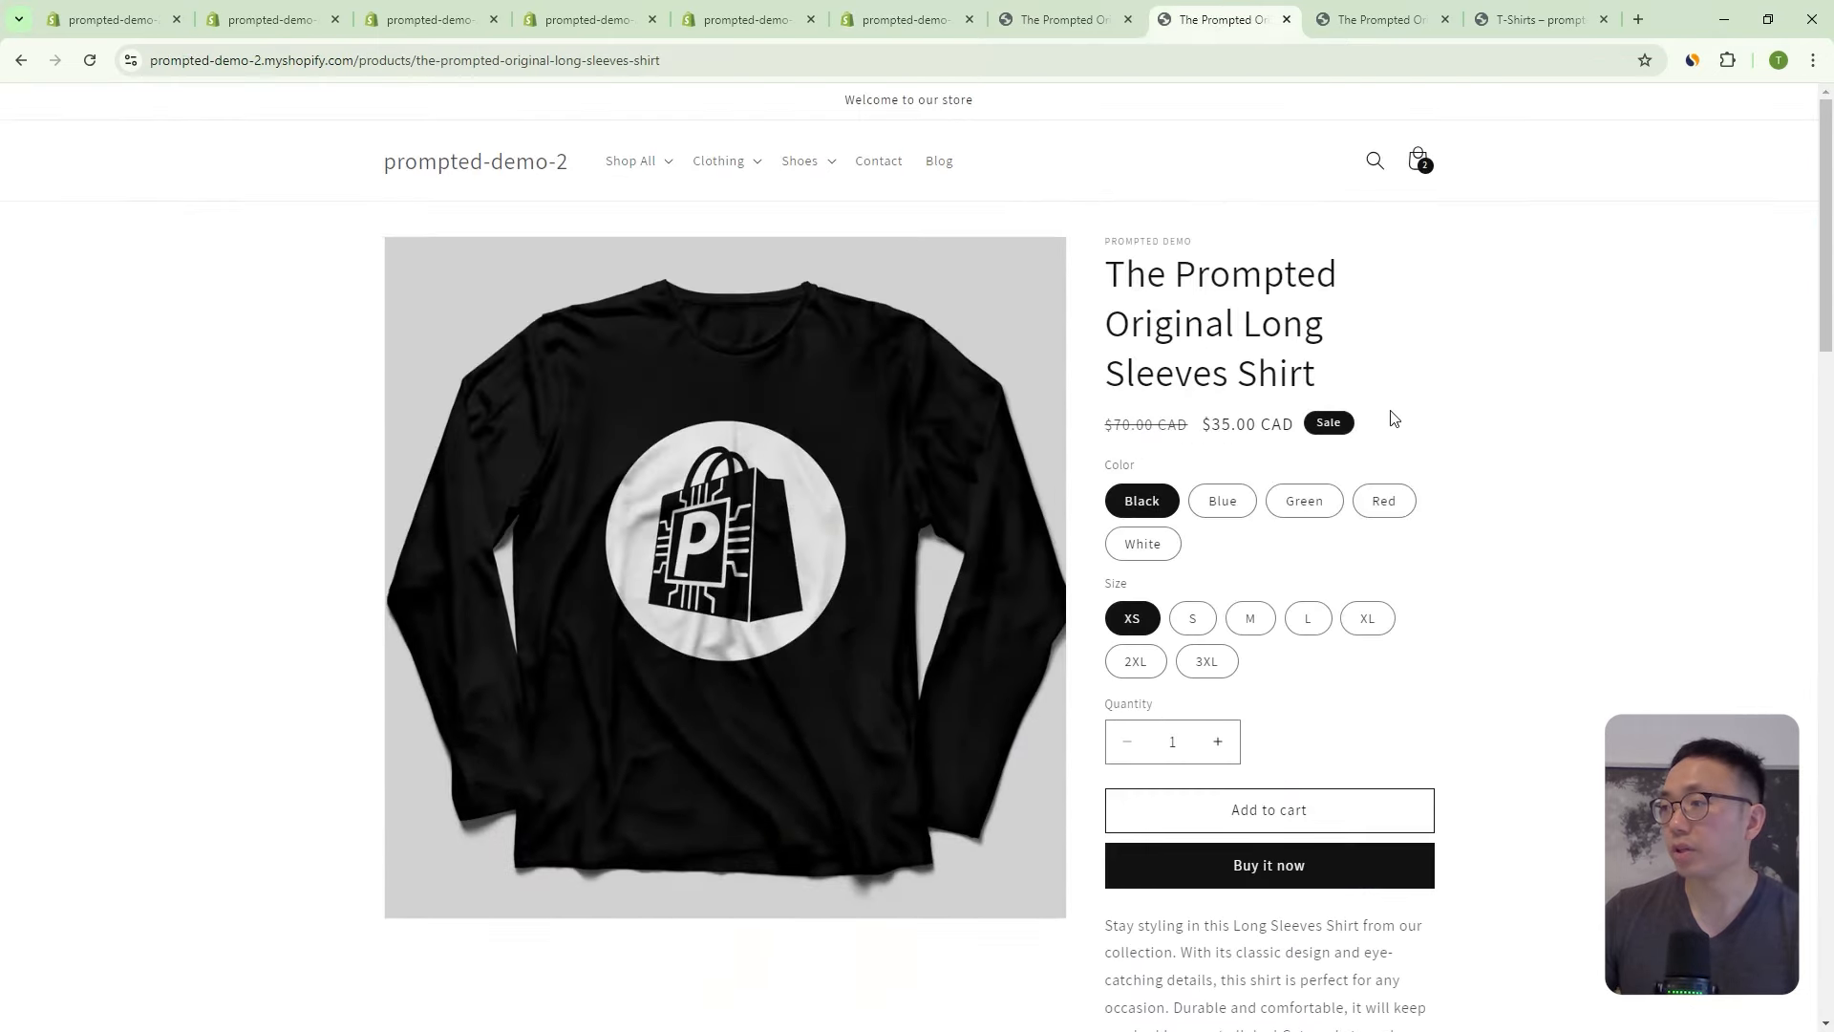
scroll(1384, 425, "down", 5)
left_click(90, 60)
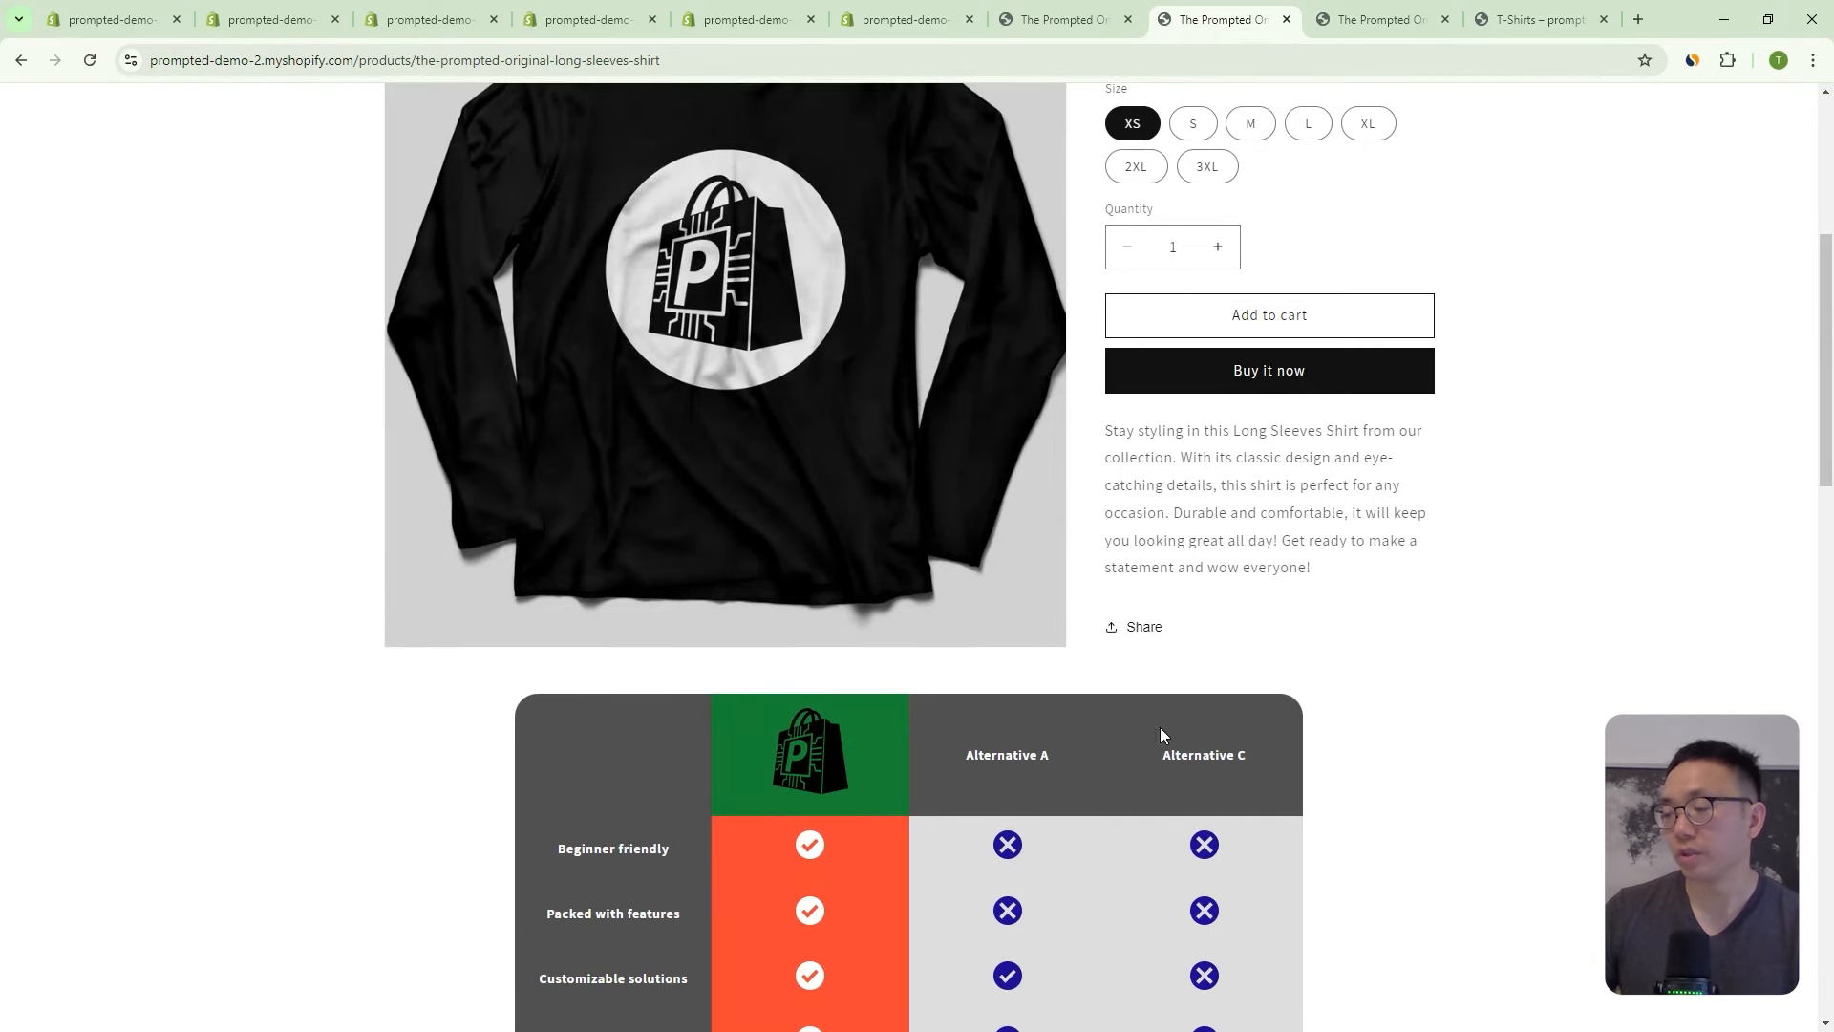
scroll(1194, 669, "down", 2)
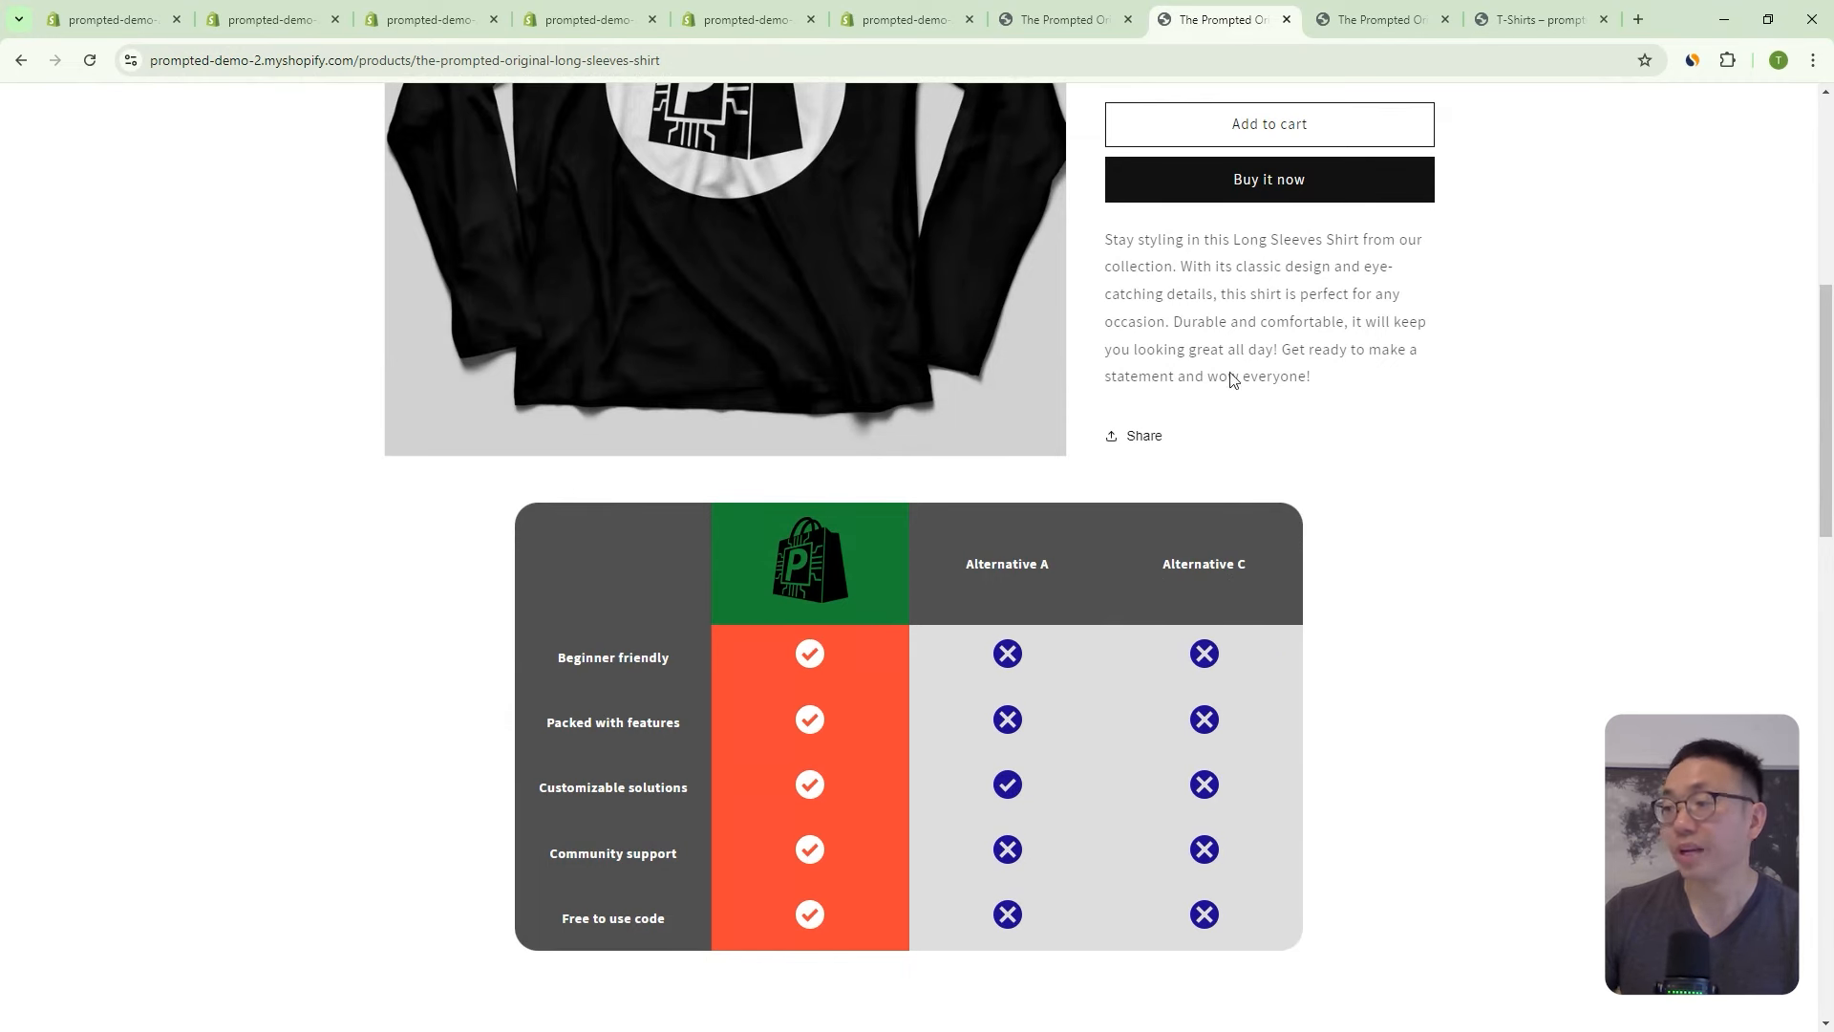
Compare the first chart's last column on the live hoodie and long sleeves pages, and reload the hoodie page.
key("ctrl+Tab")
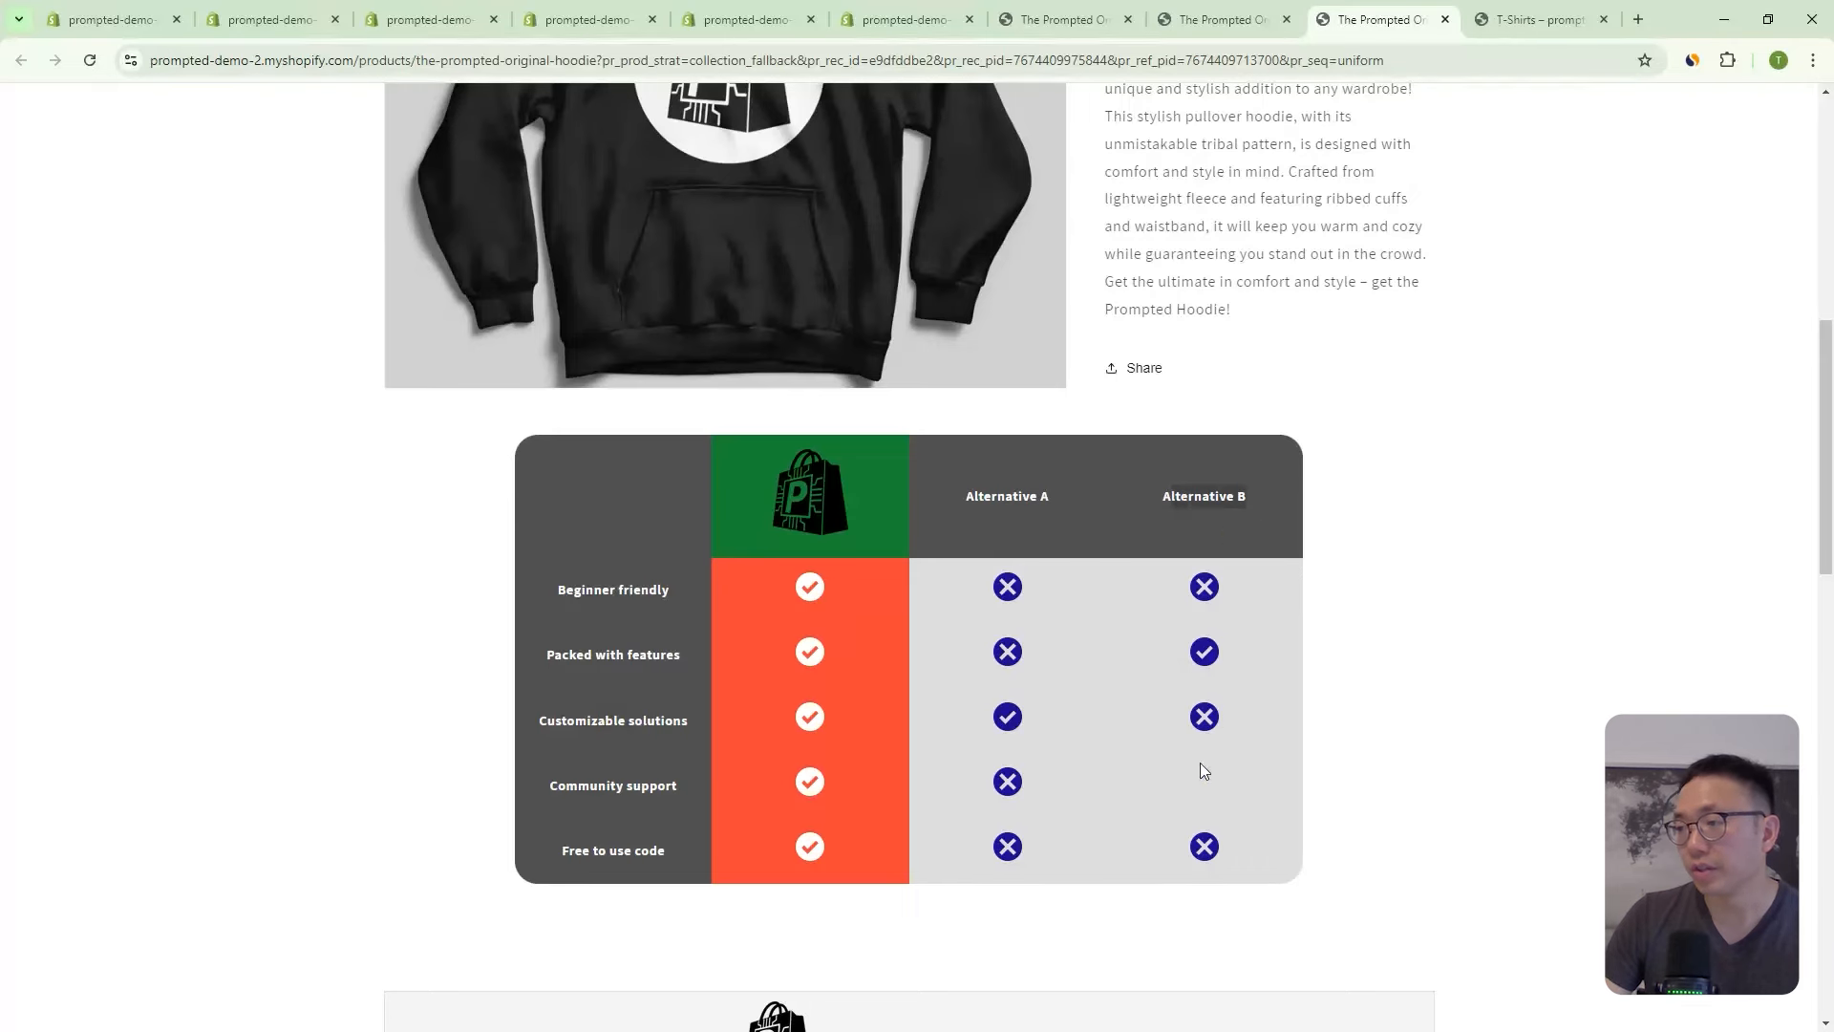
left_click(1225, 22)
left_click_drag(1152, 441, 1225, 443)
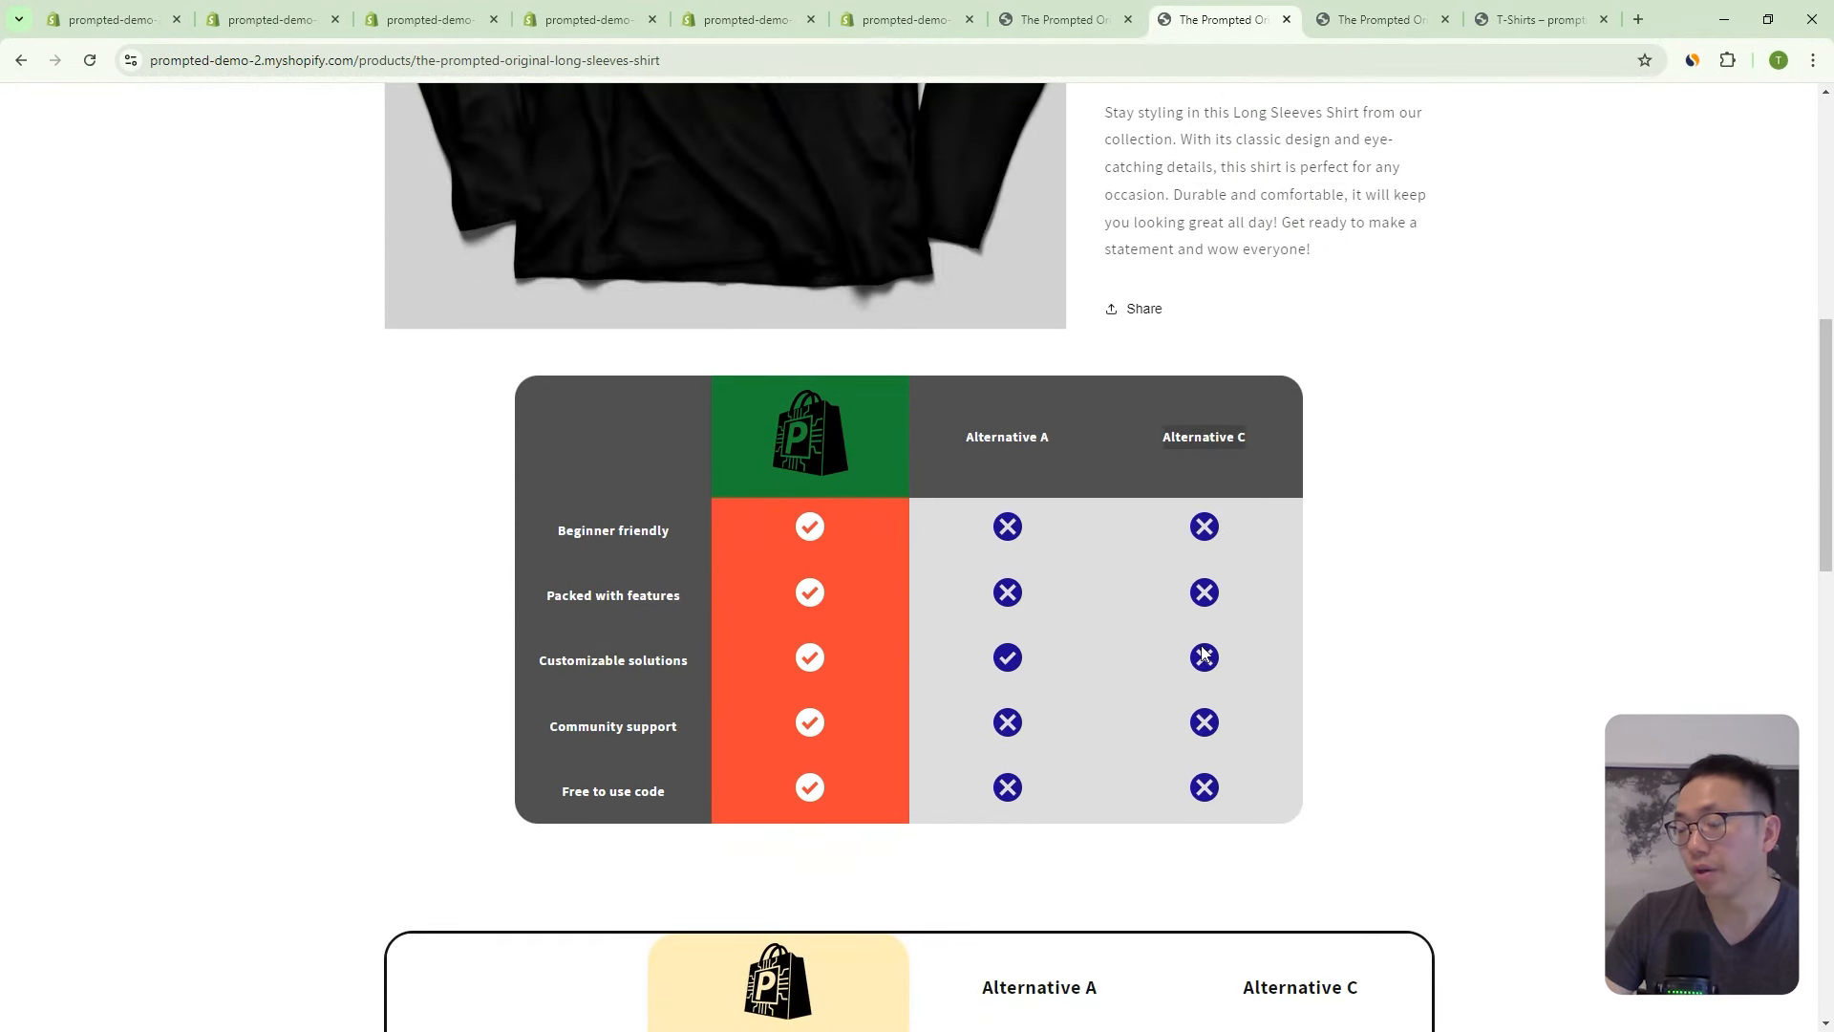
left_click(1356, 21)
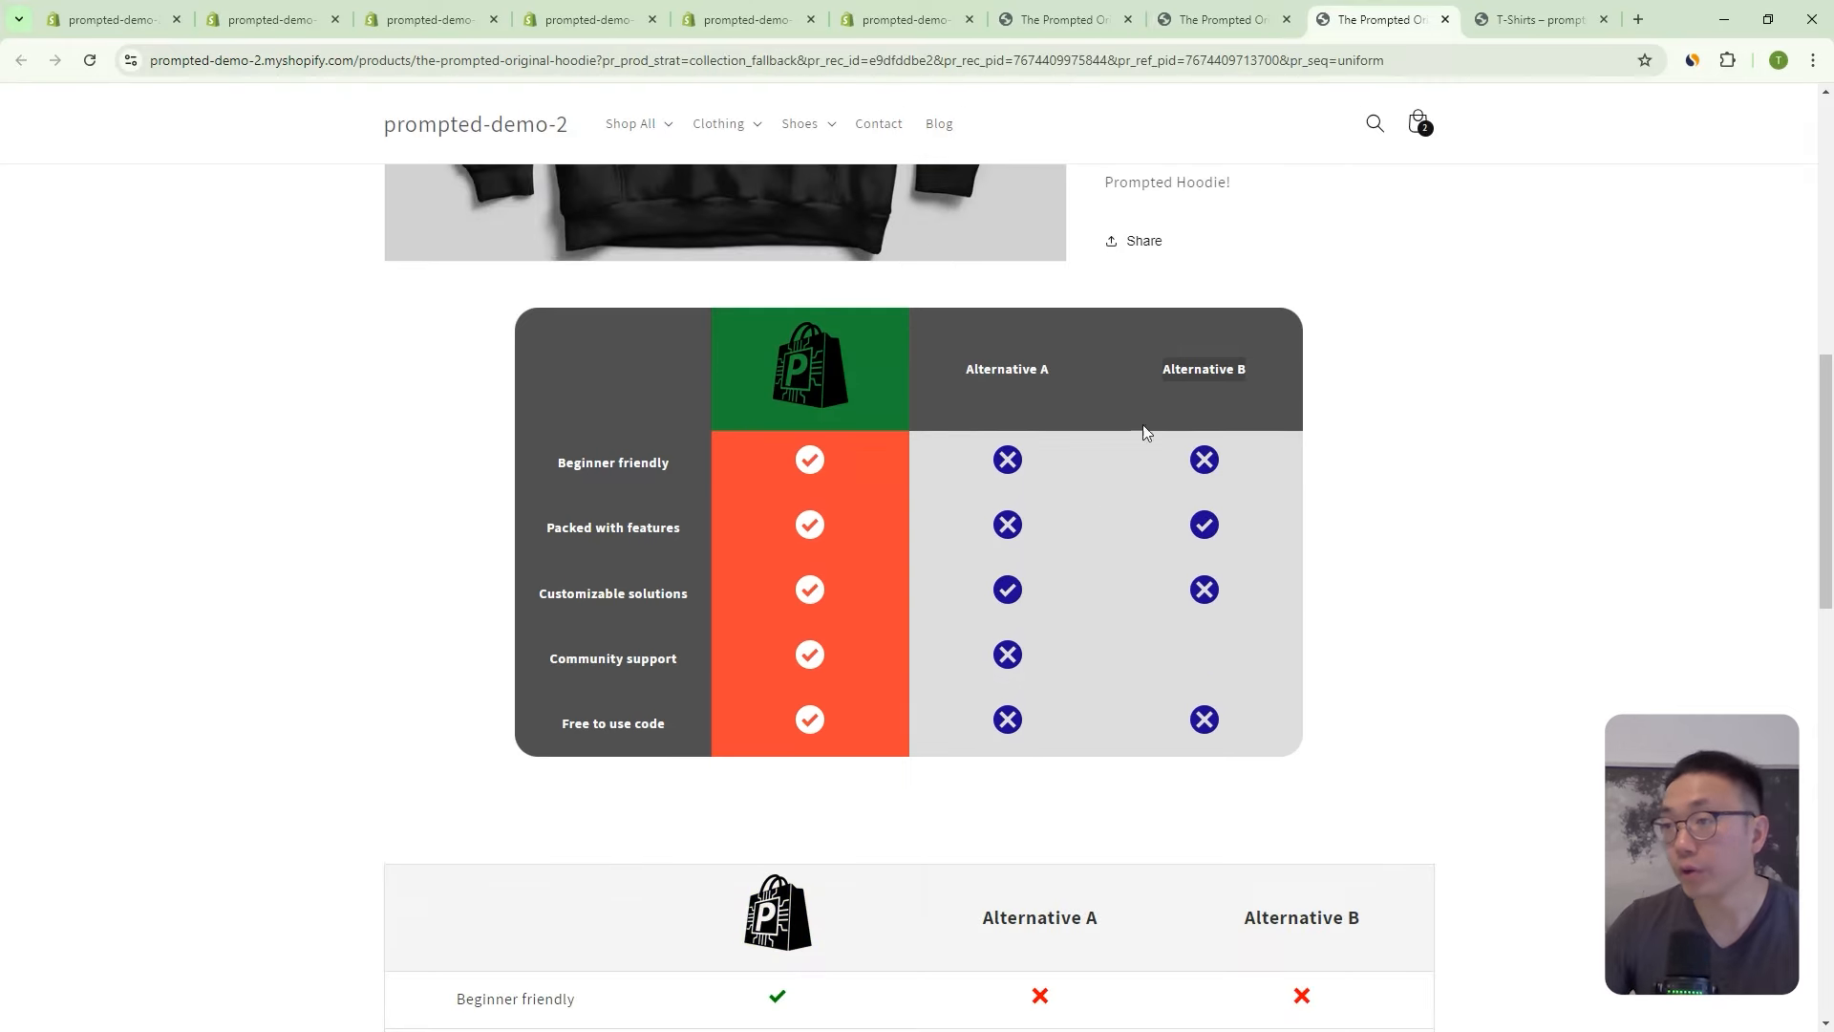
left_click(1050, 306)
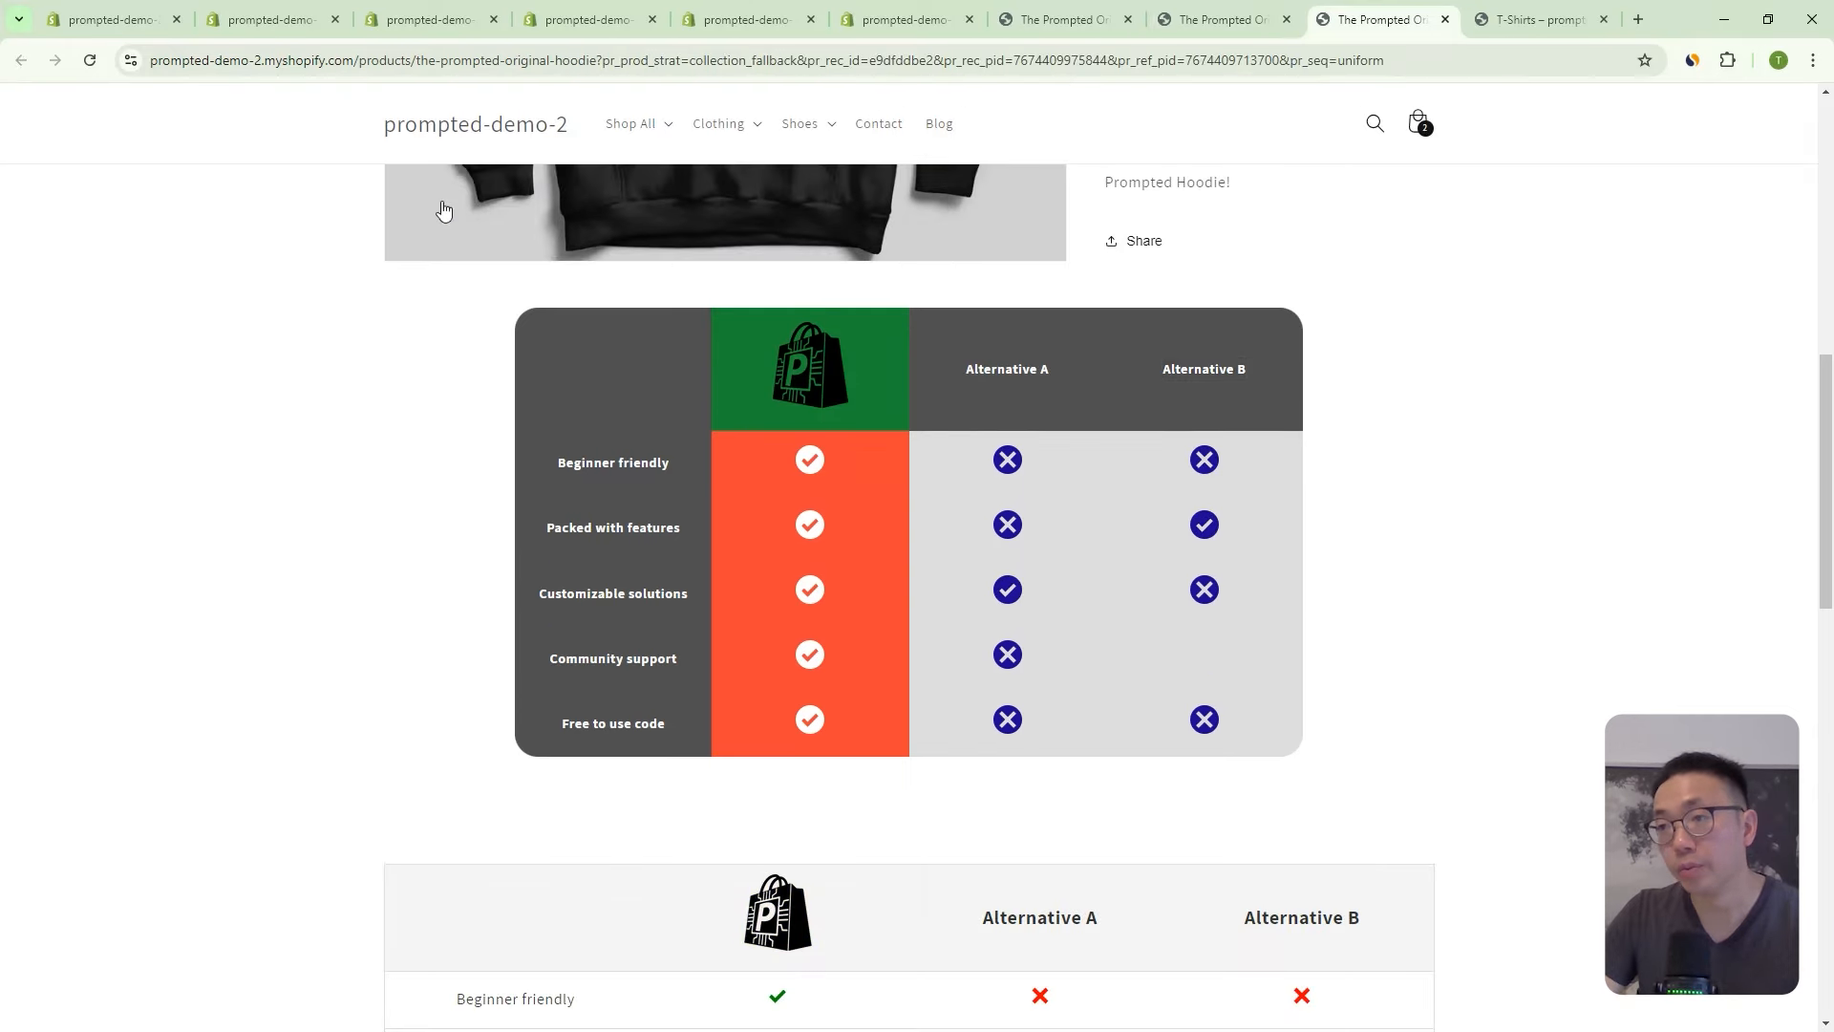
left_click(90, 60)
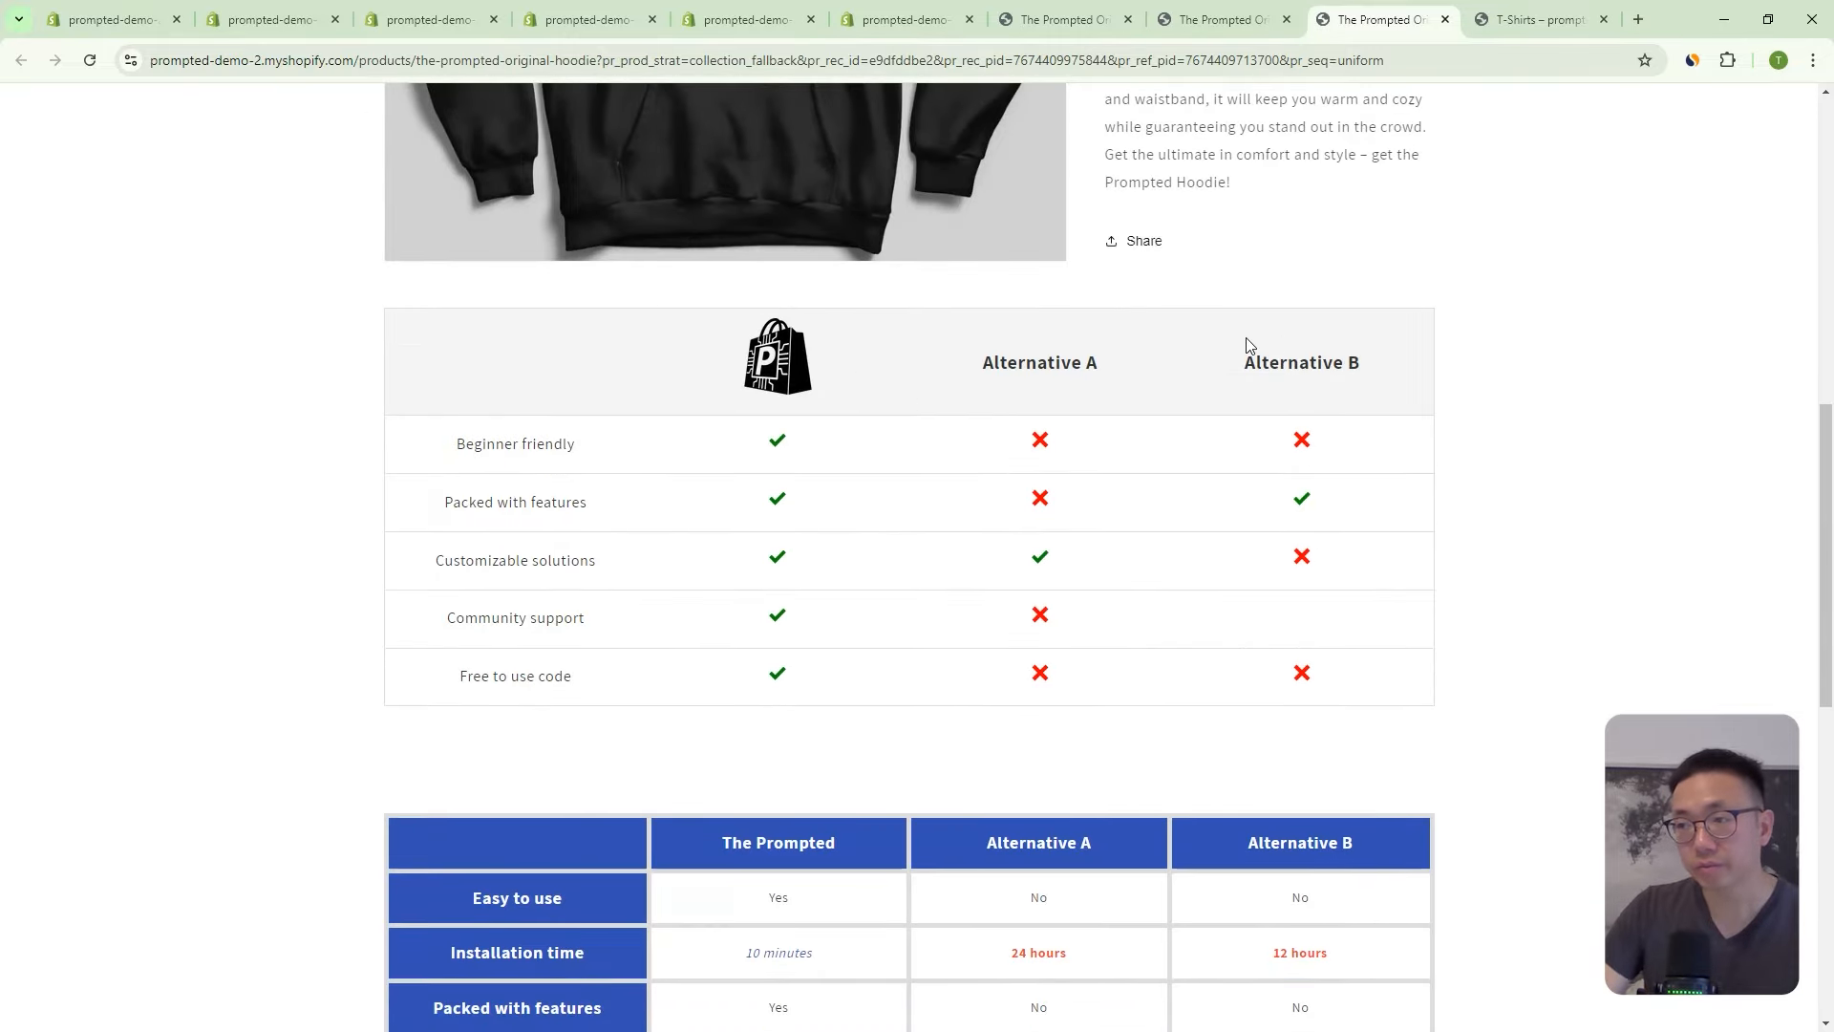
Review the product details and the comparison charts on the live hoodie page.
scroll(1246, 344, "up", 5)
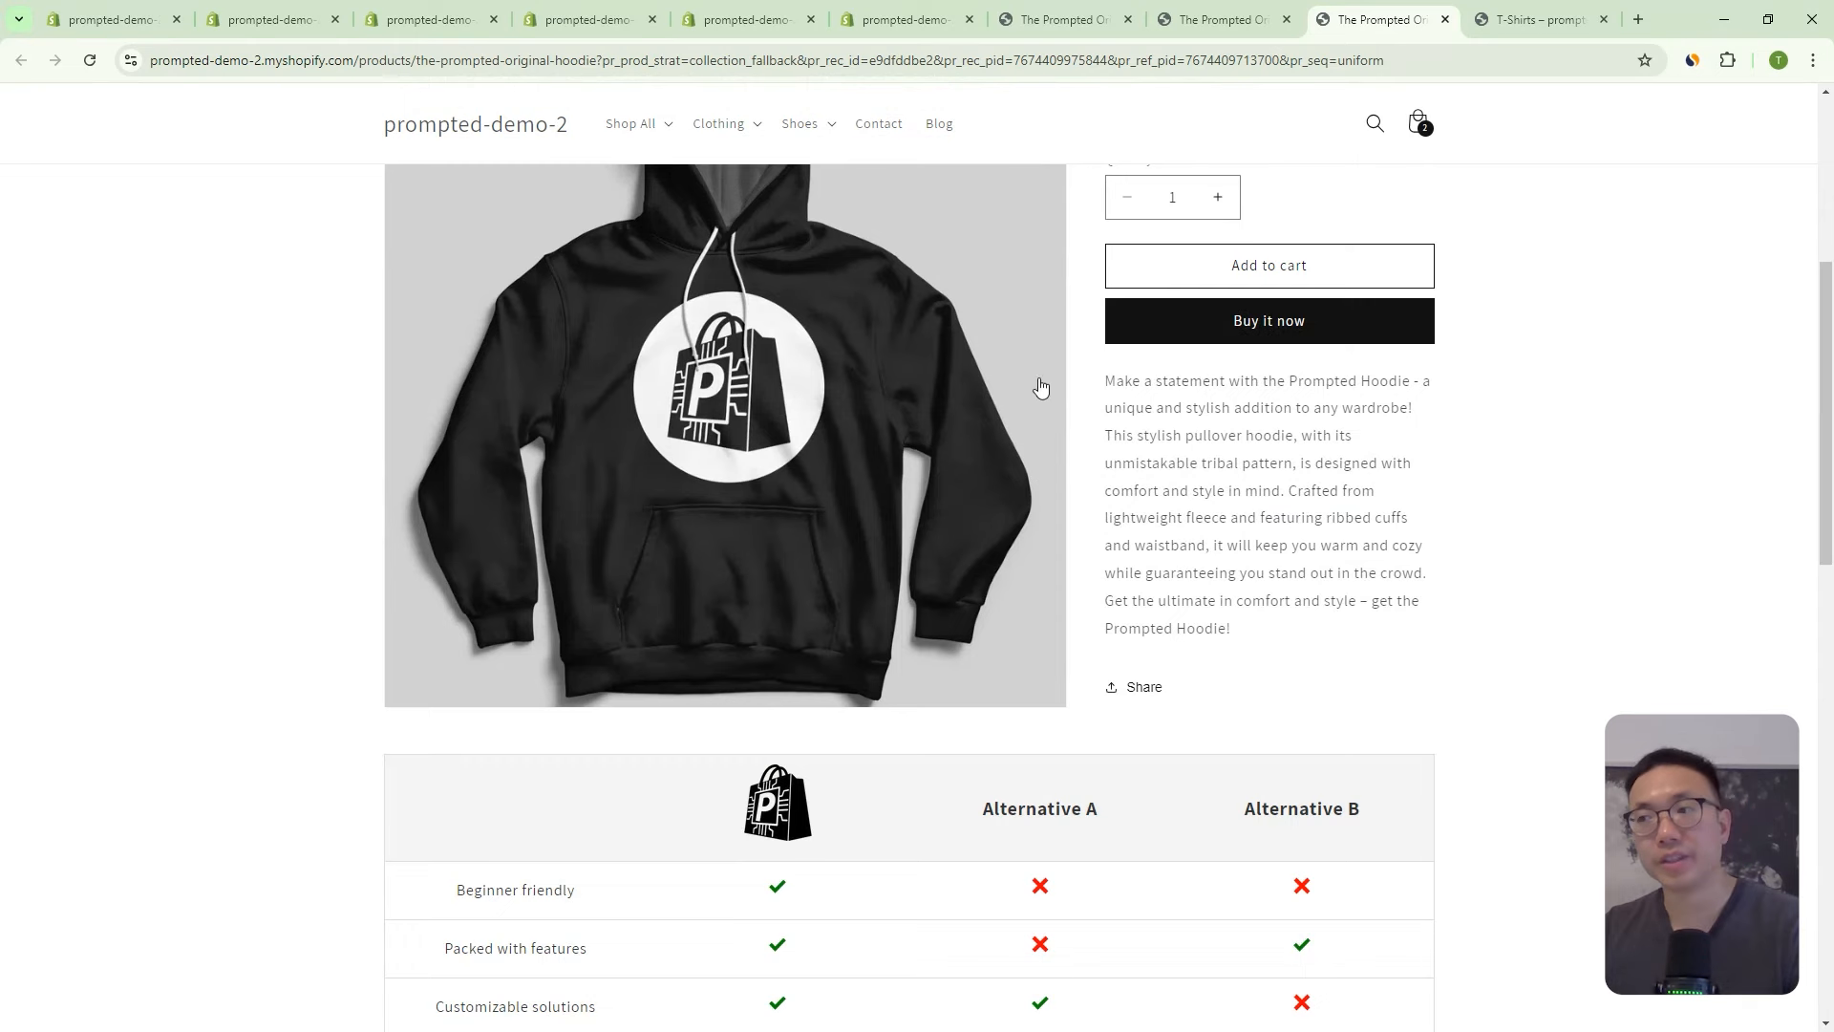
scroll(1040, 386, "up", 1)
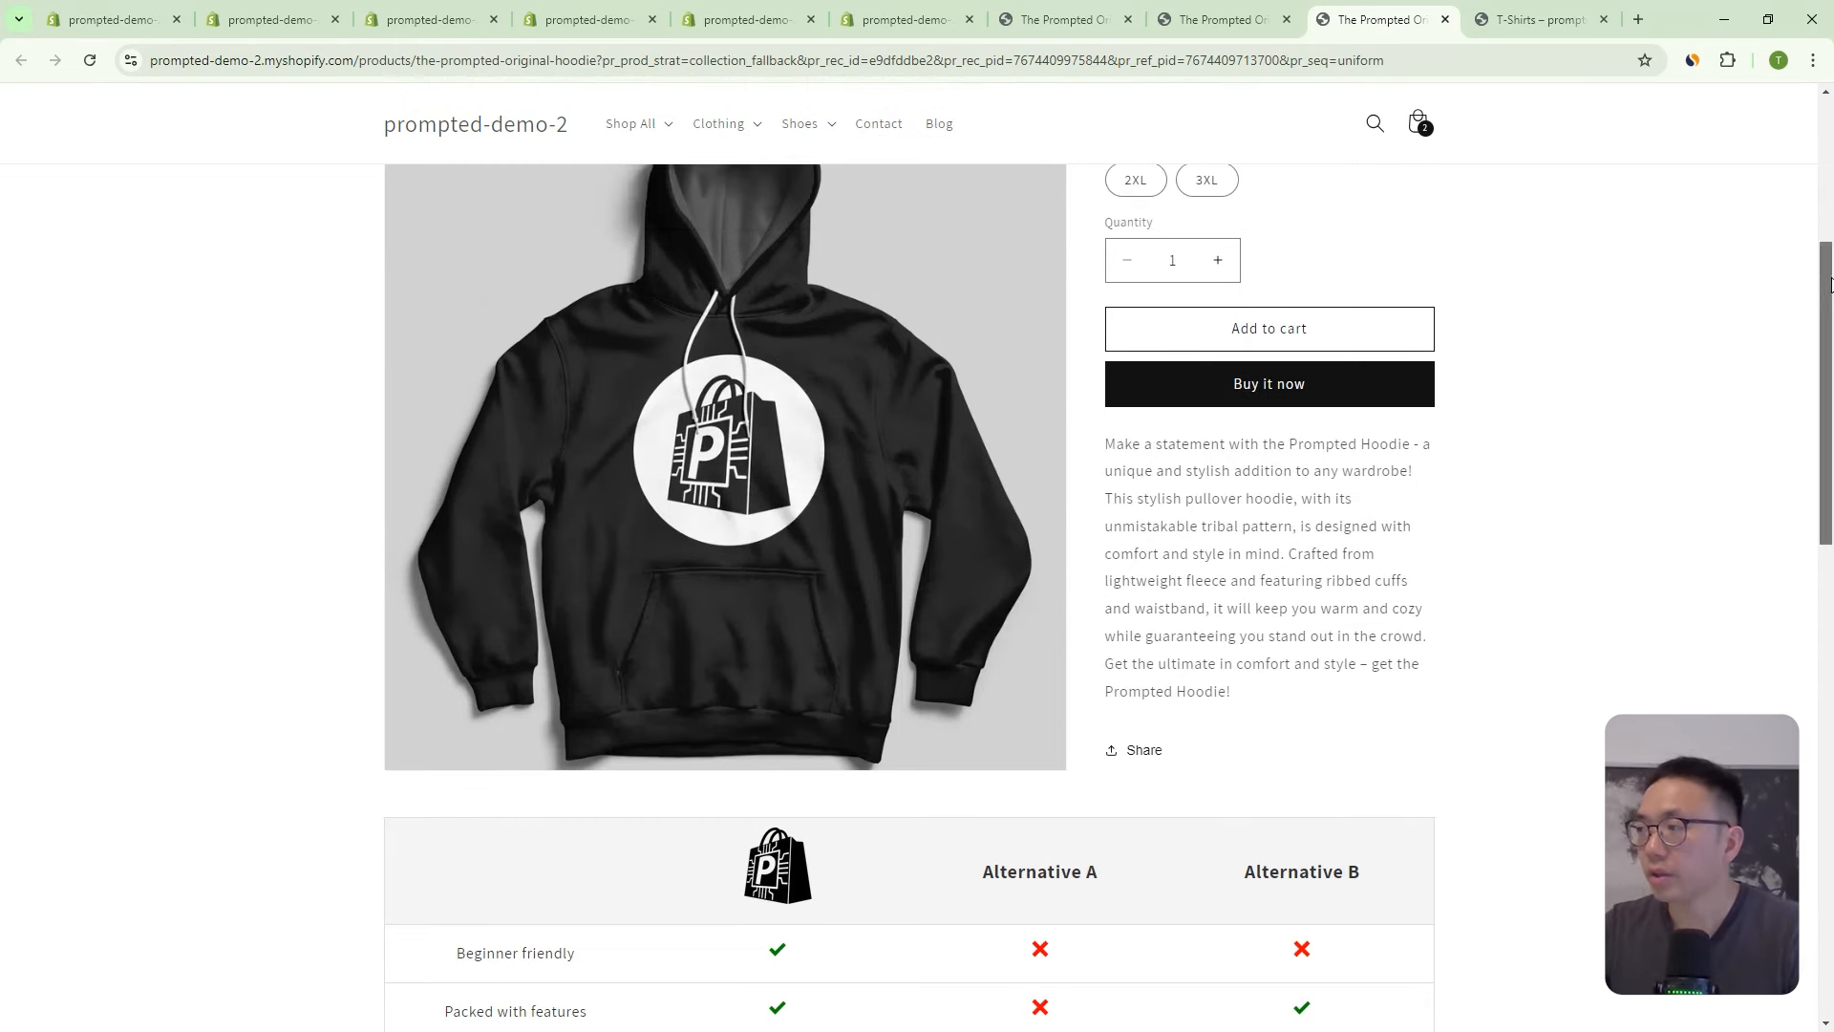
scroll(1829, 247, "up", 2)
left_click_drag(1829, 246, 1744, 426)
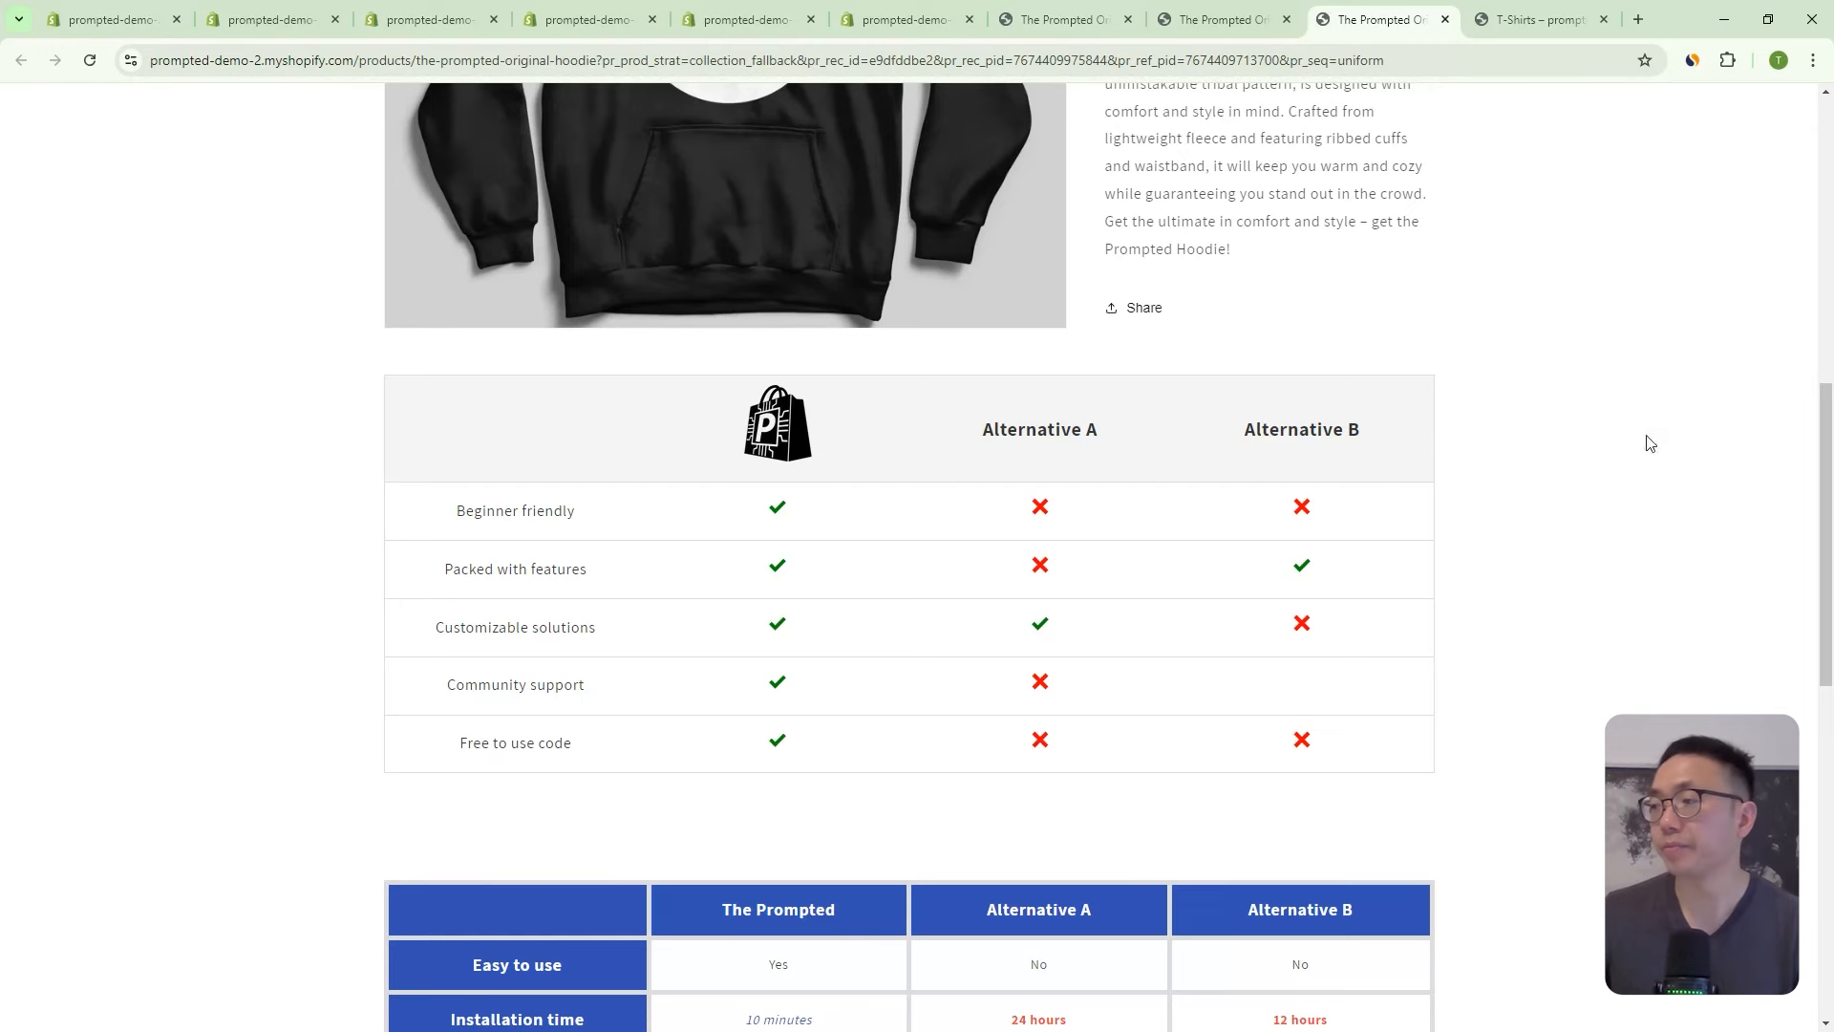
scroll(1627, 445, "up", 1)
scroll(1624, 445, "down", 2)
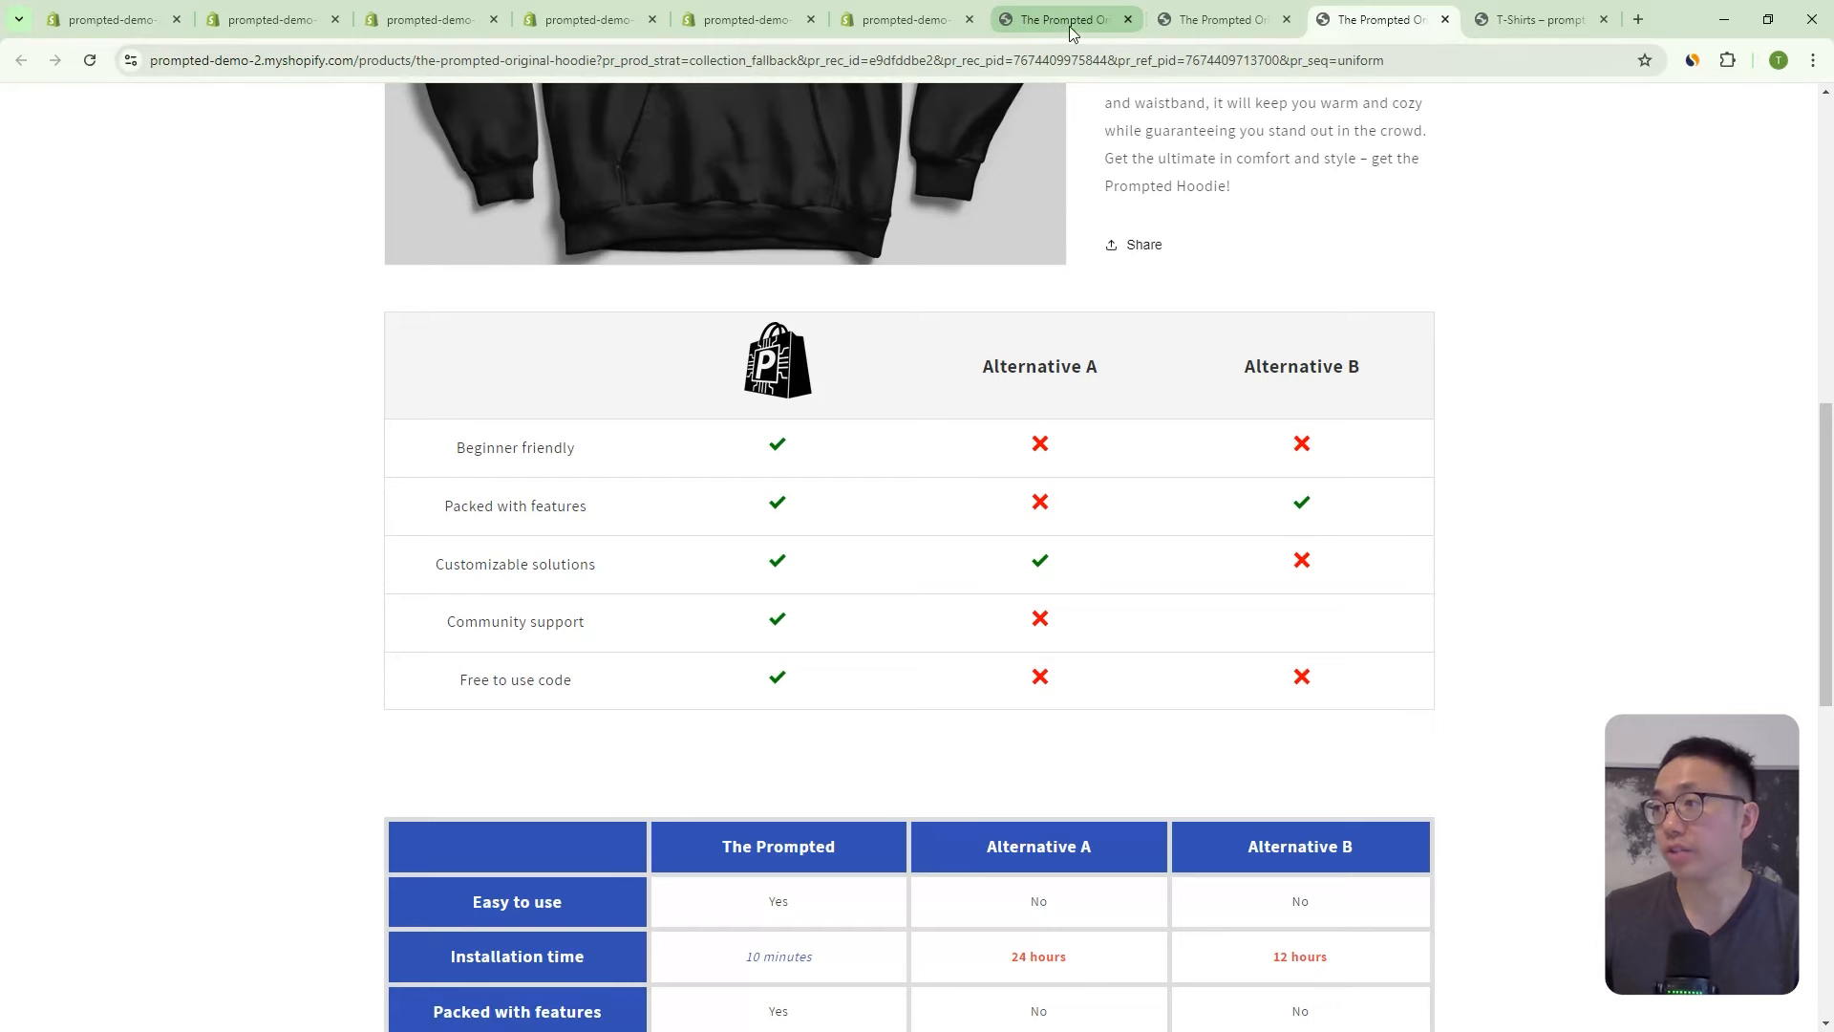
In the theme editor, open the default collection template and bring its comparison chart into view.
left_click(915, 24)
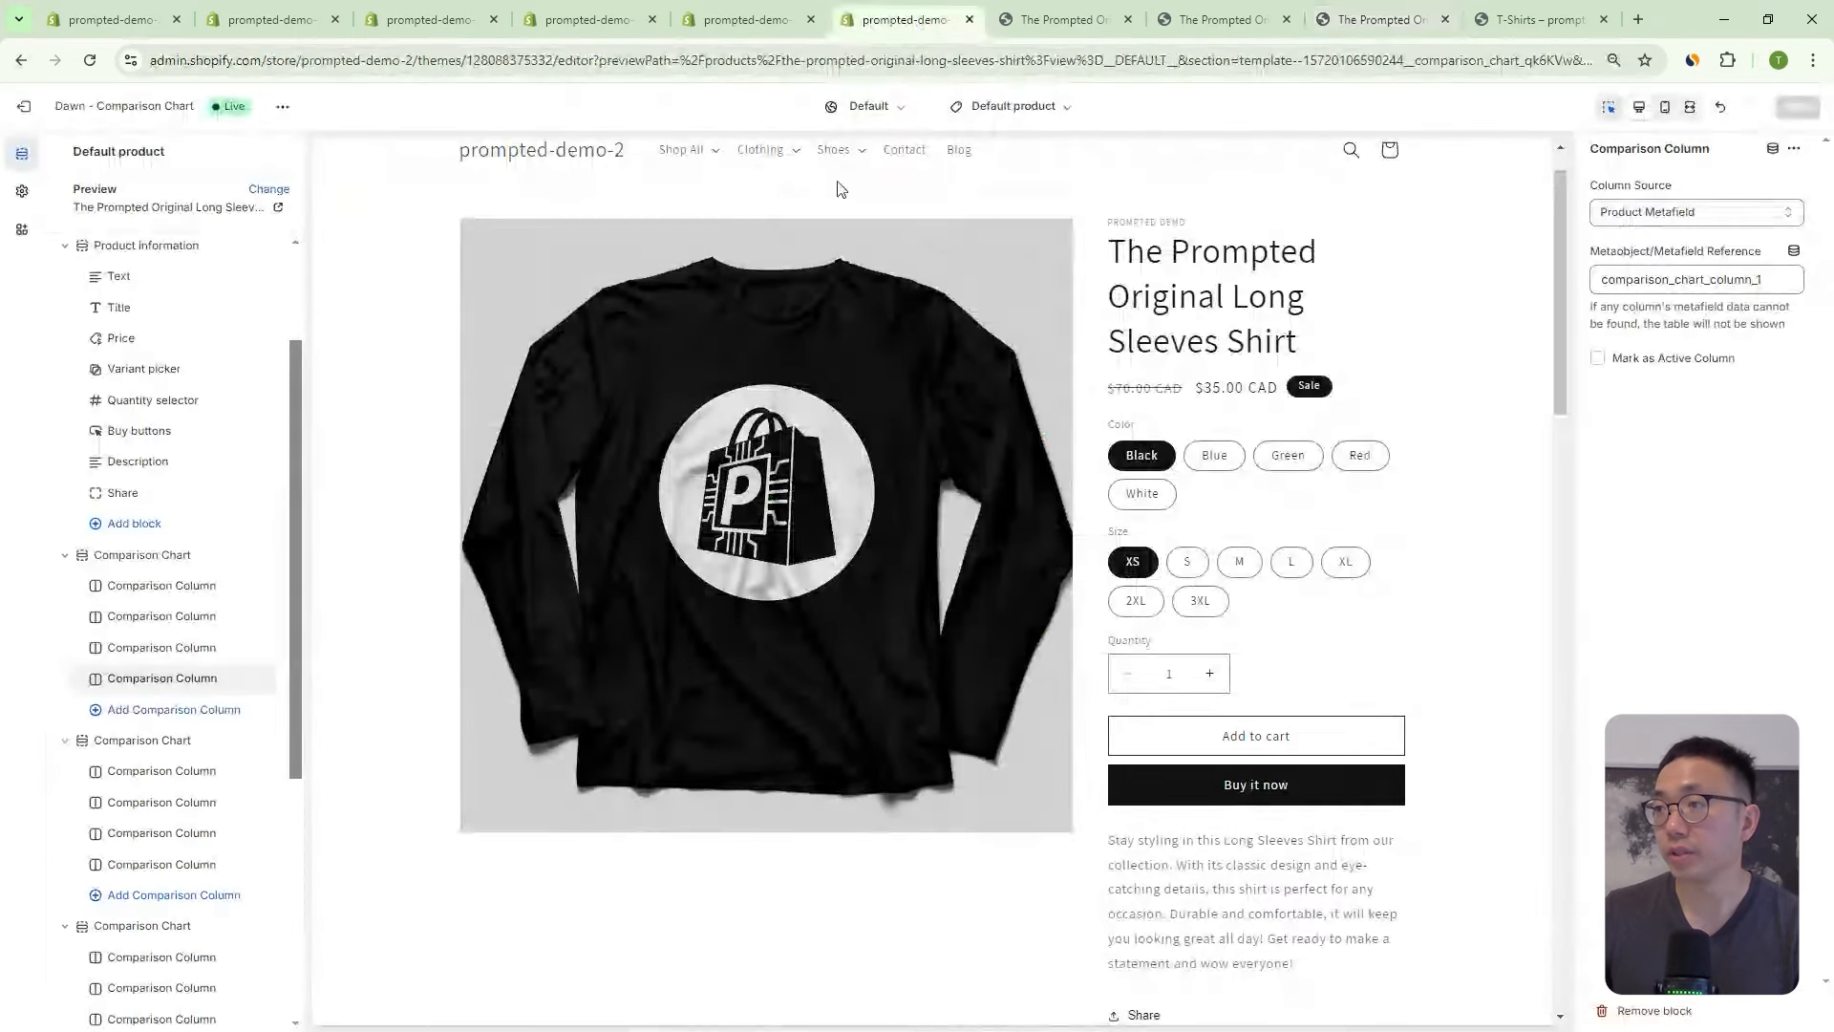
left_click(1027, 113)
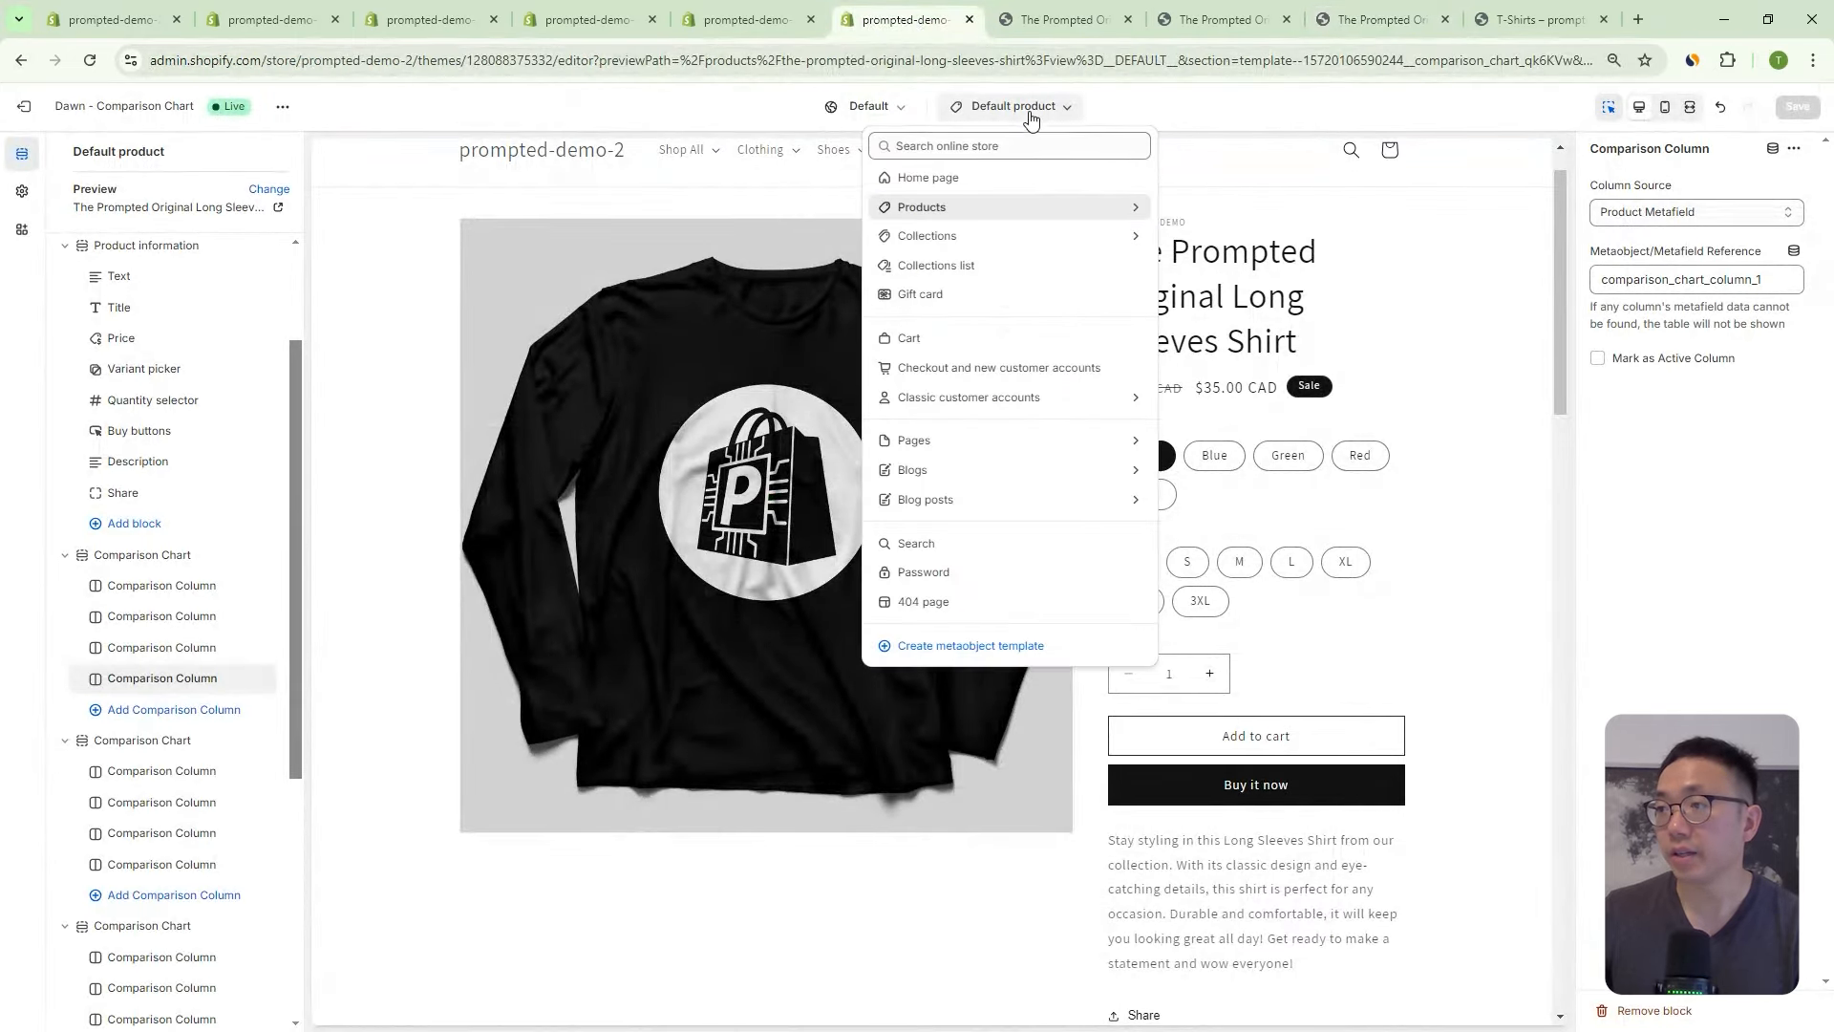
left_click(956, 236)
left_click(1027, 250)
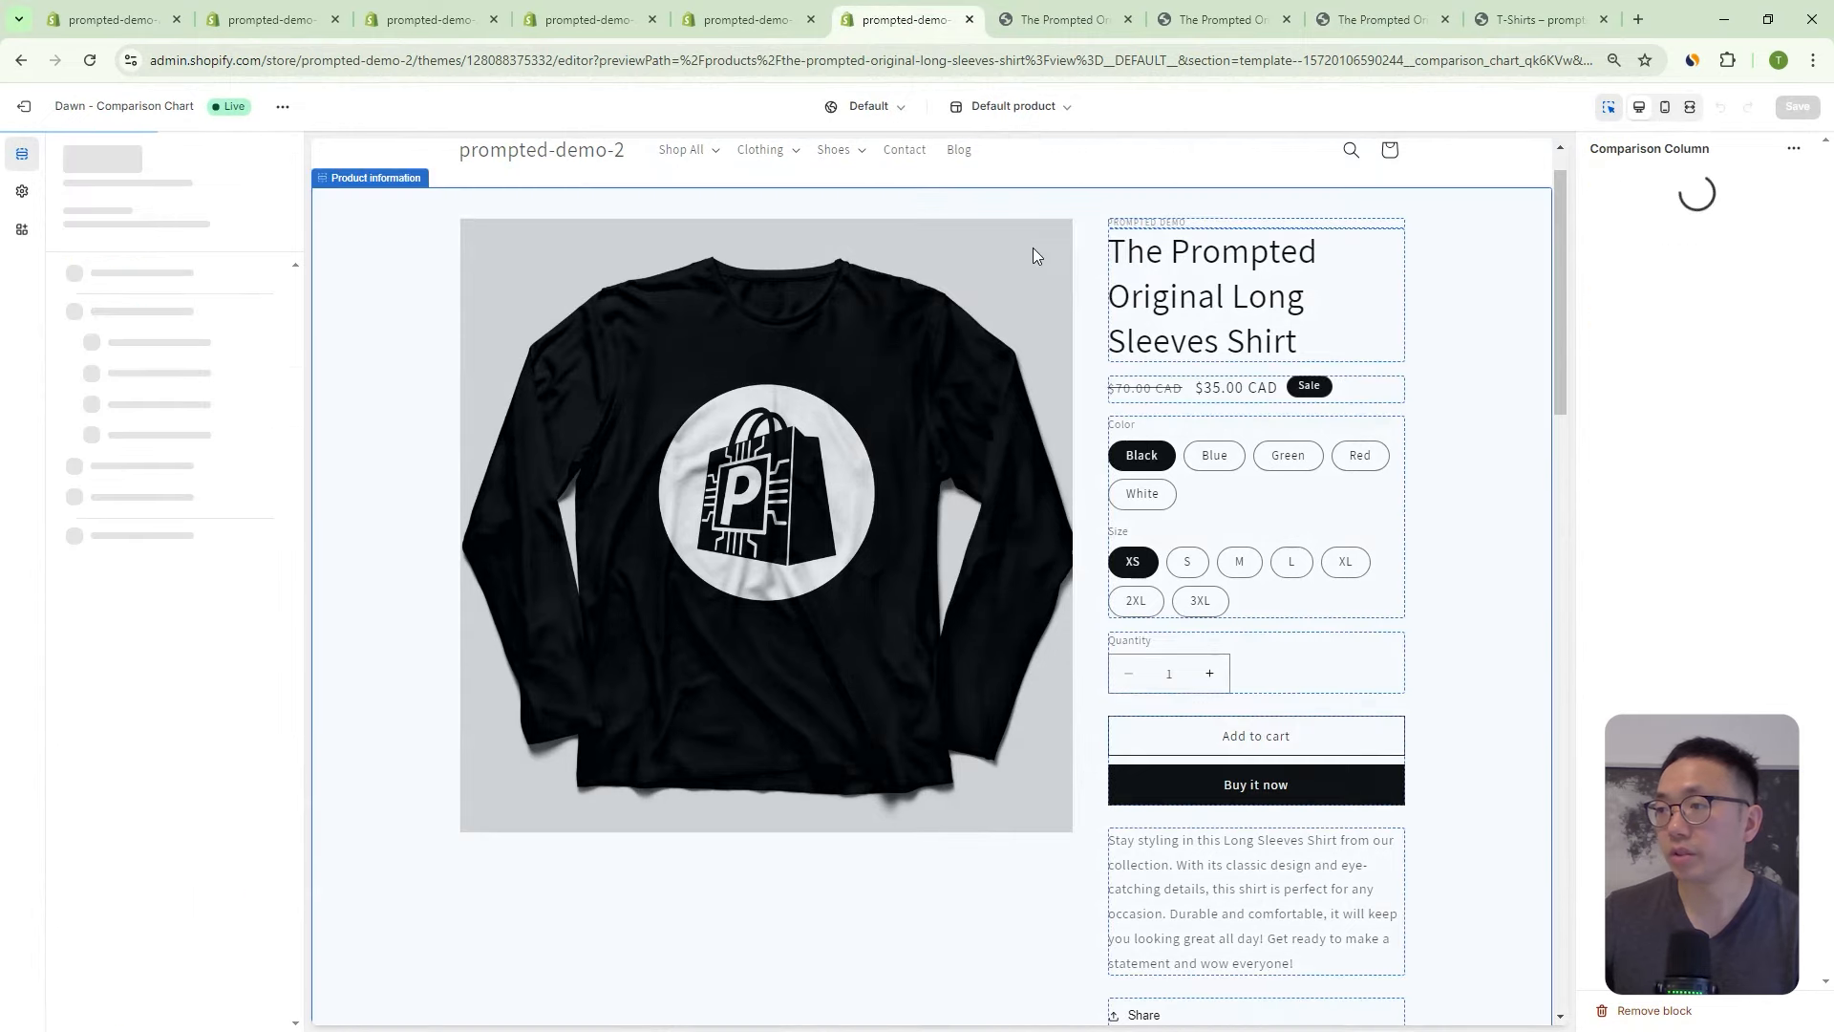
scroll(1094, 367, "down", 7)
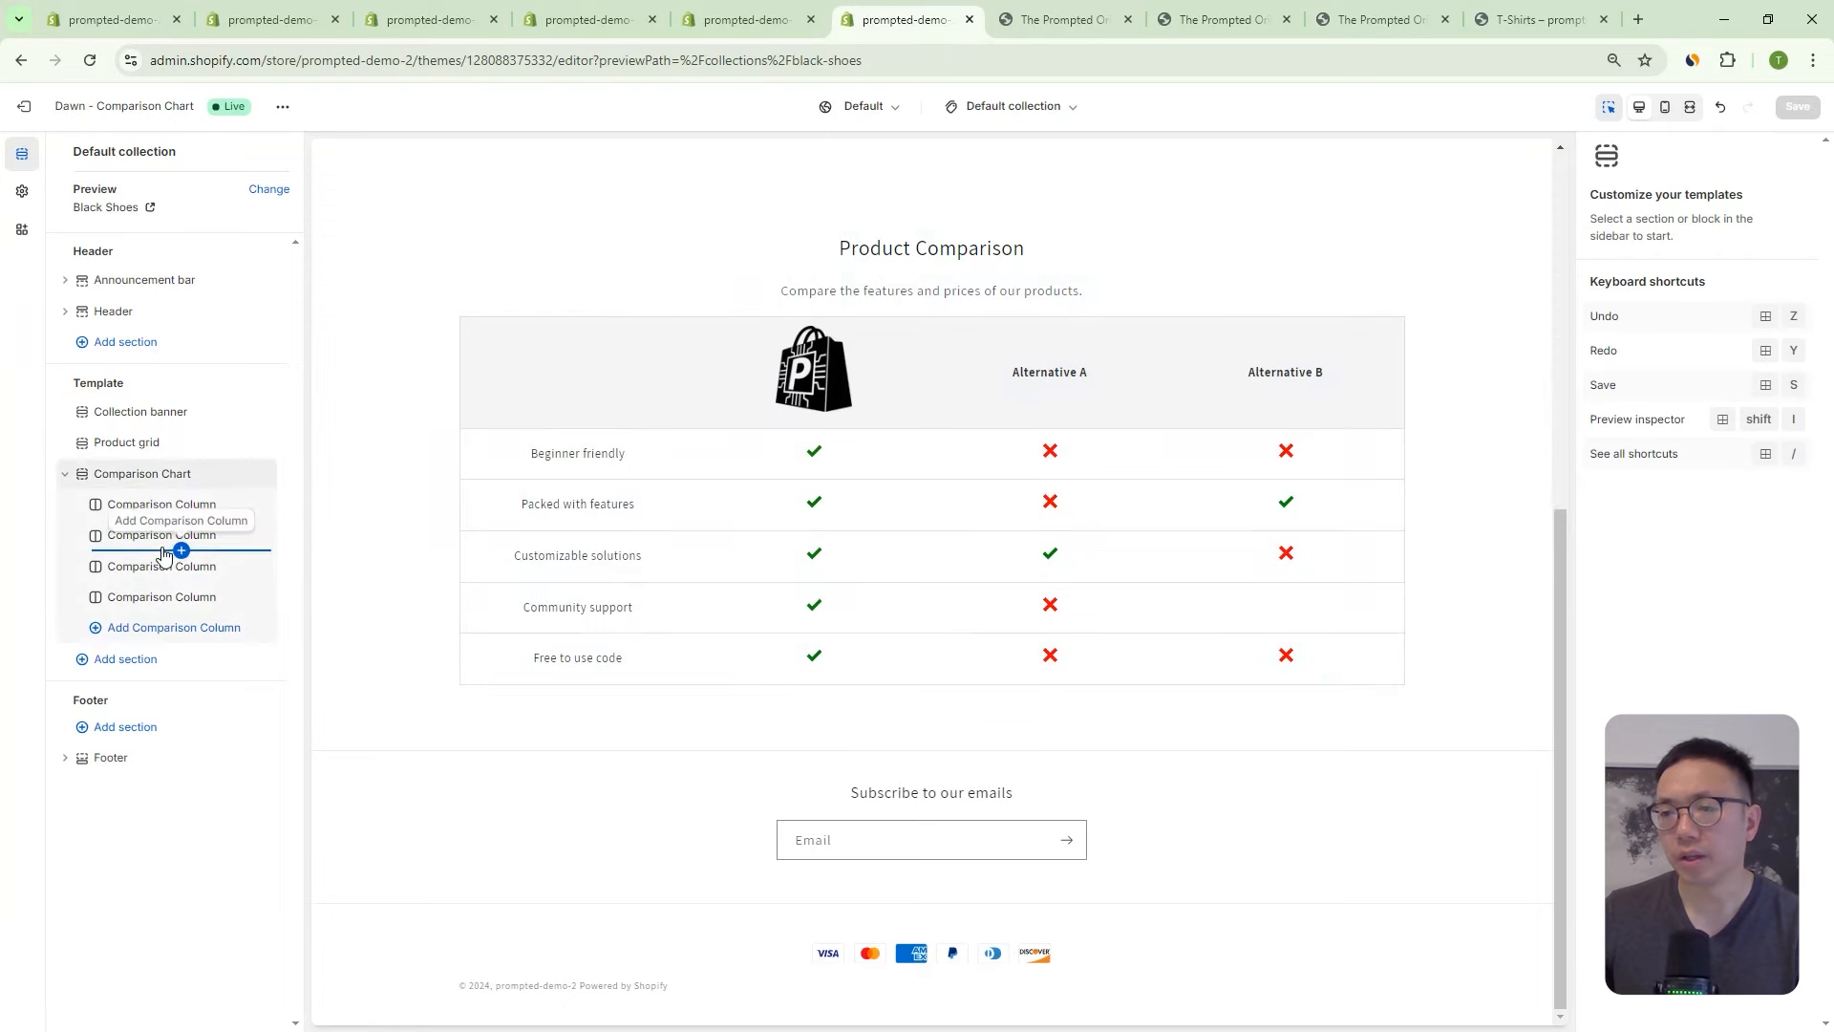
Set the column source of the collection chart's Alternative B column to Collection Metafield and select its reference text for replacement.
left_click(179, 549)
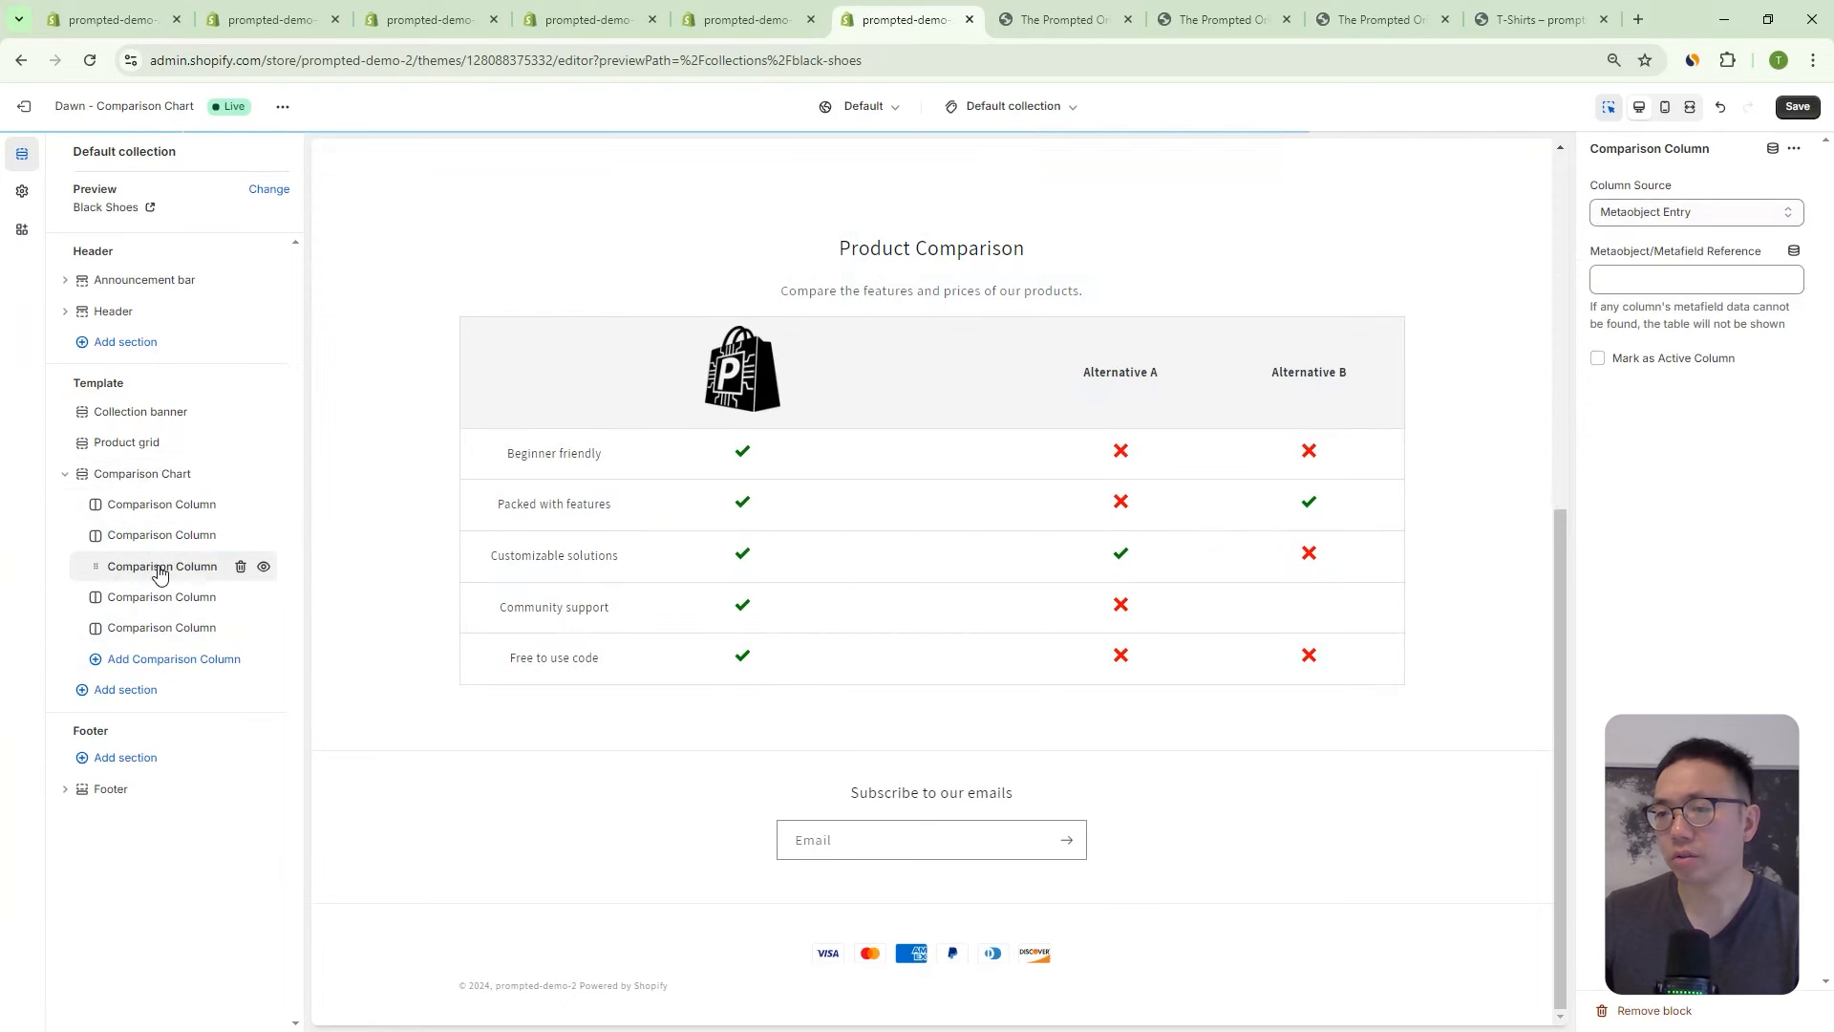
left_click(239, 569)
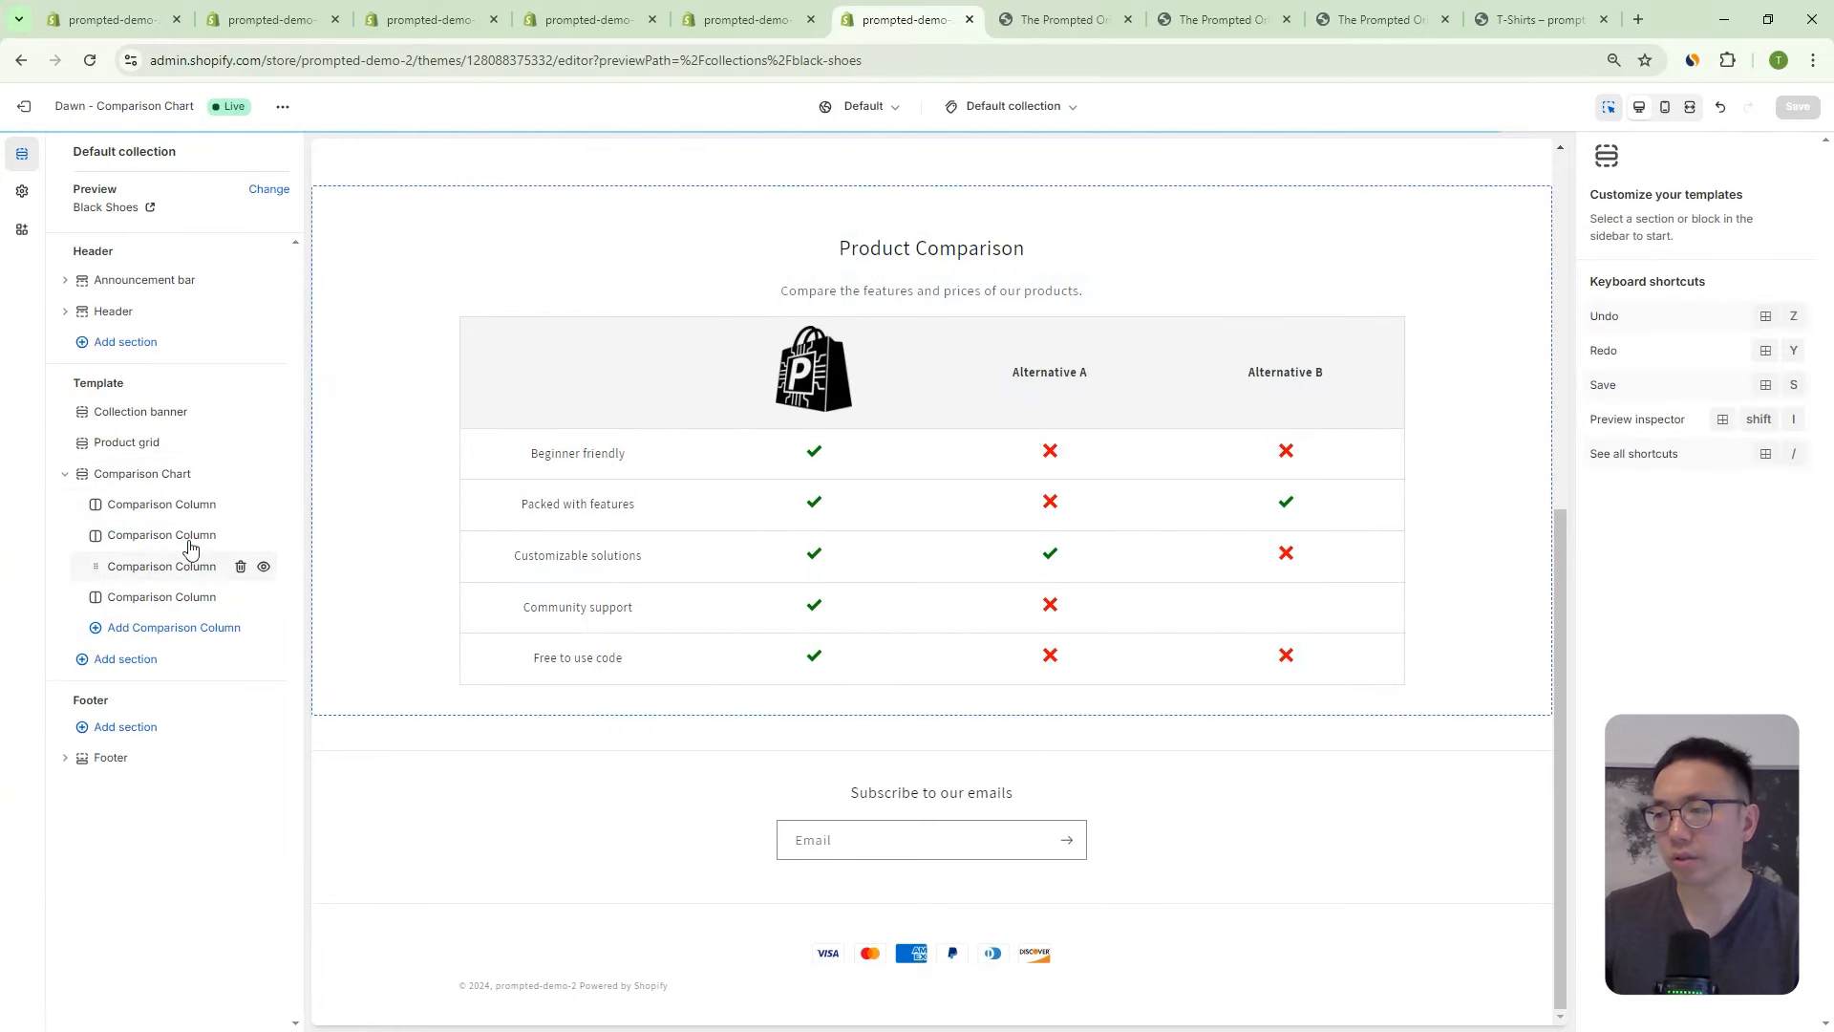
left_click(137, 513)
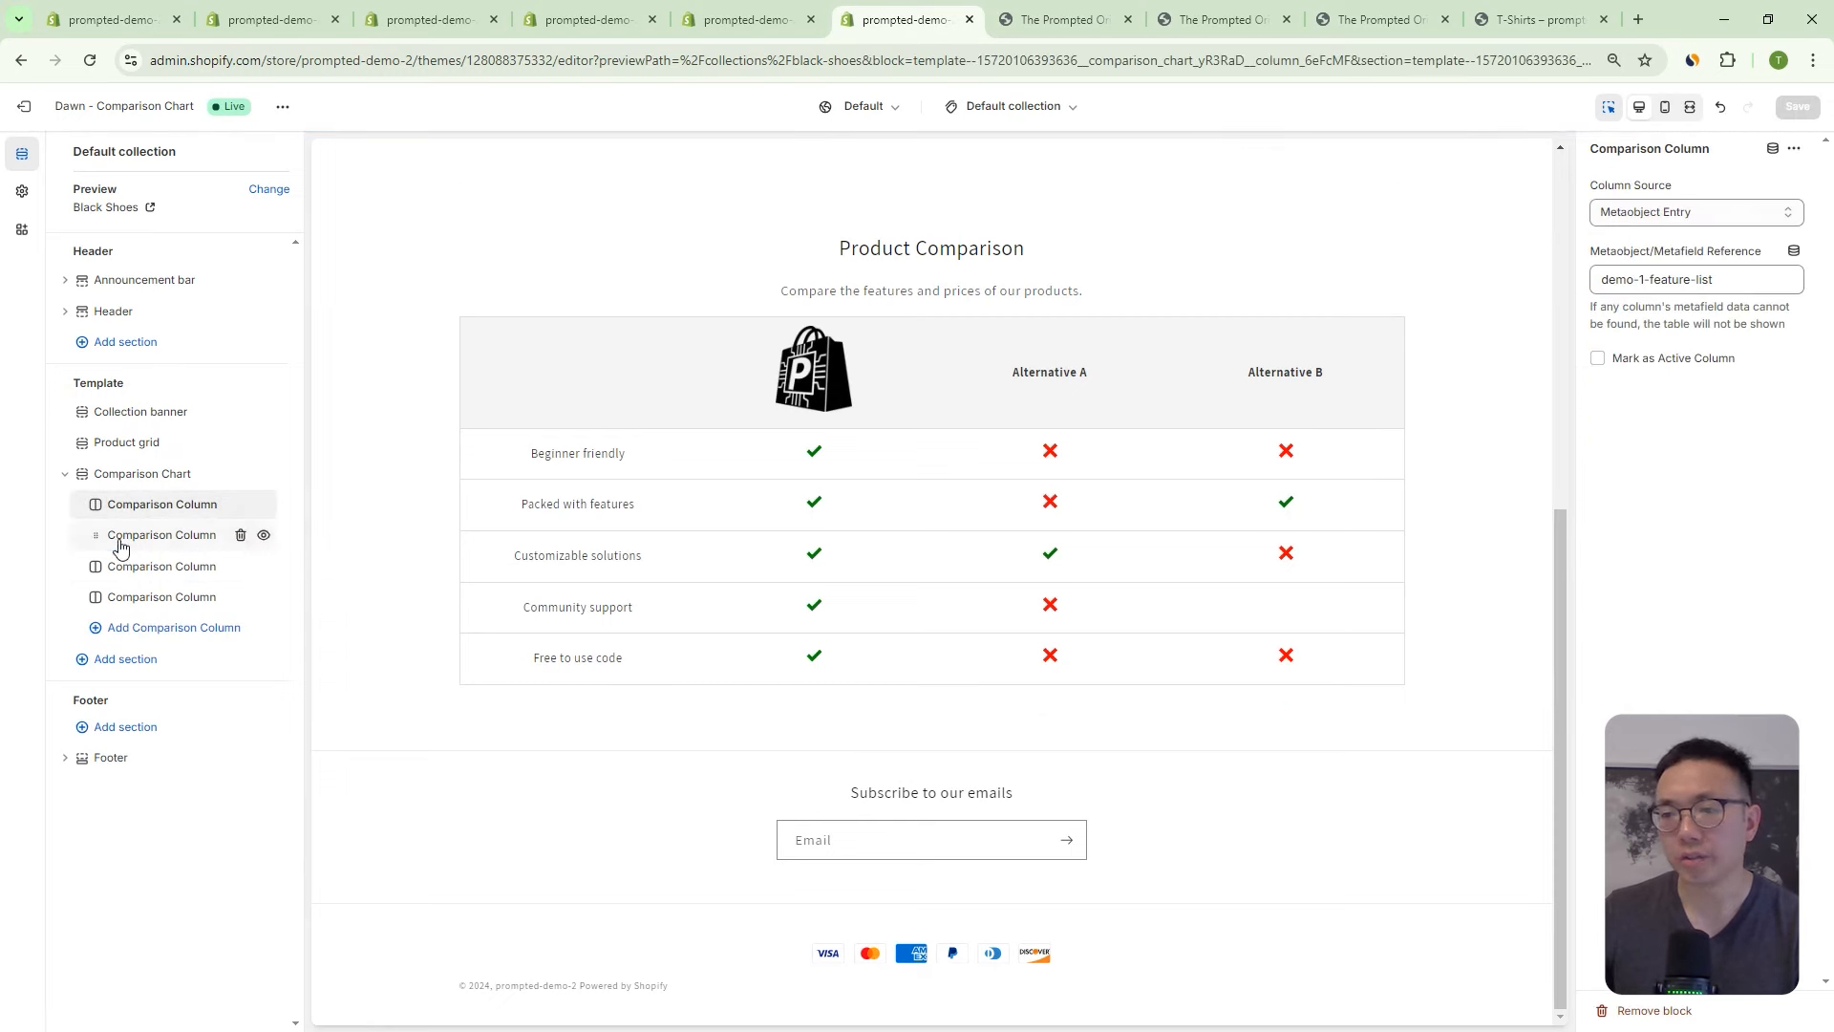
left_click(1082, 374)
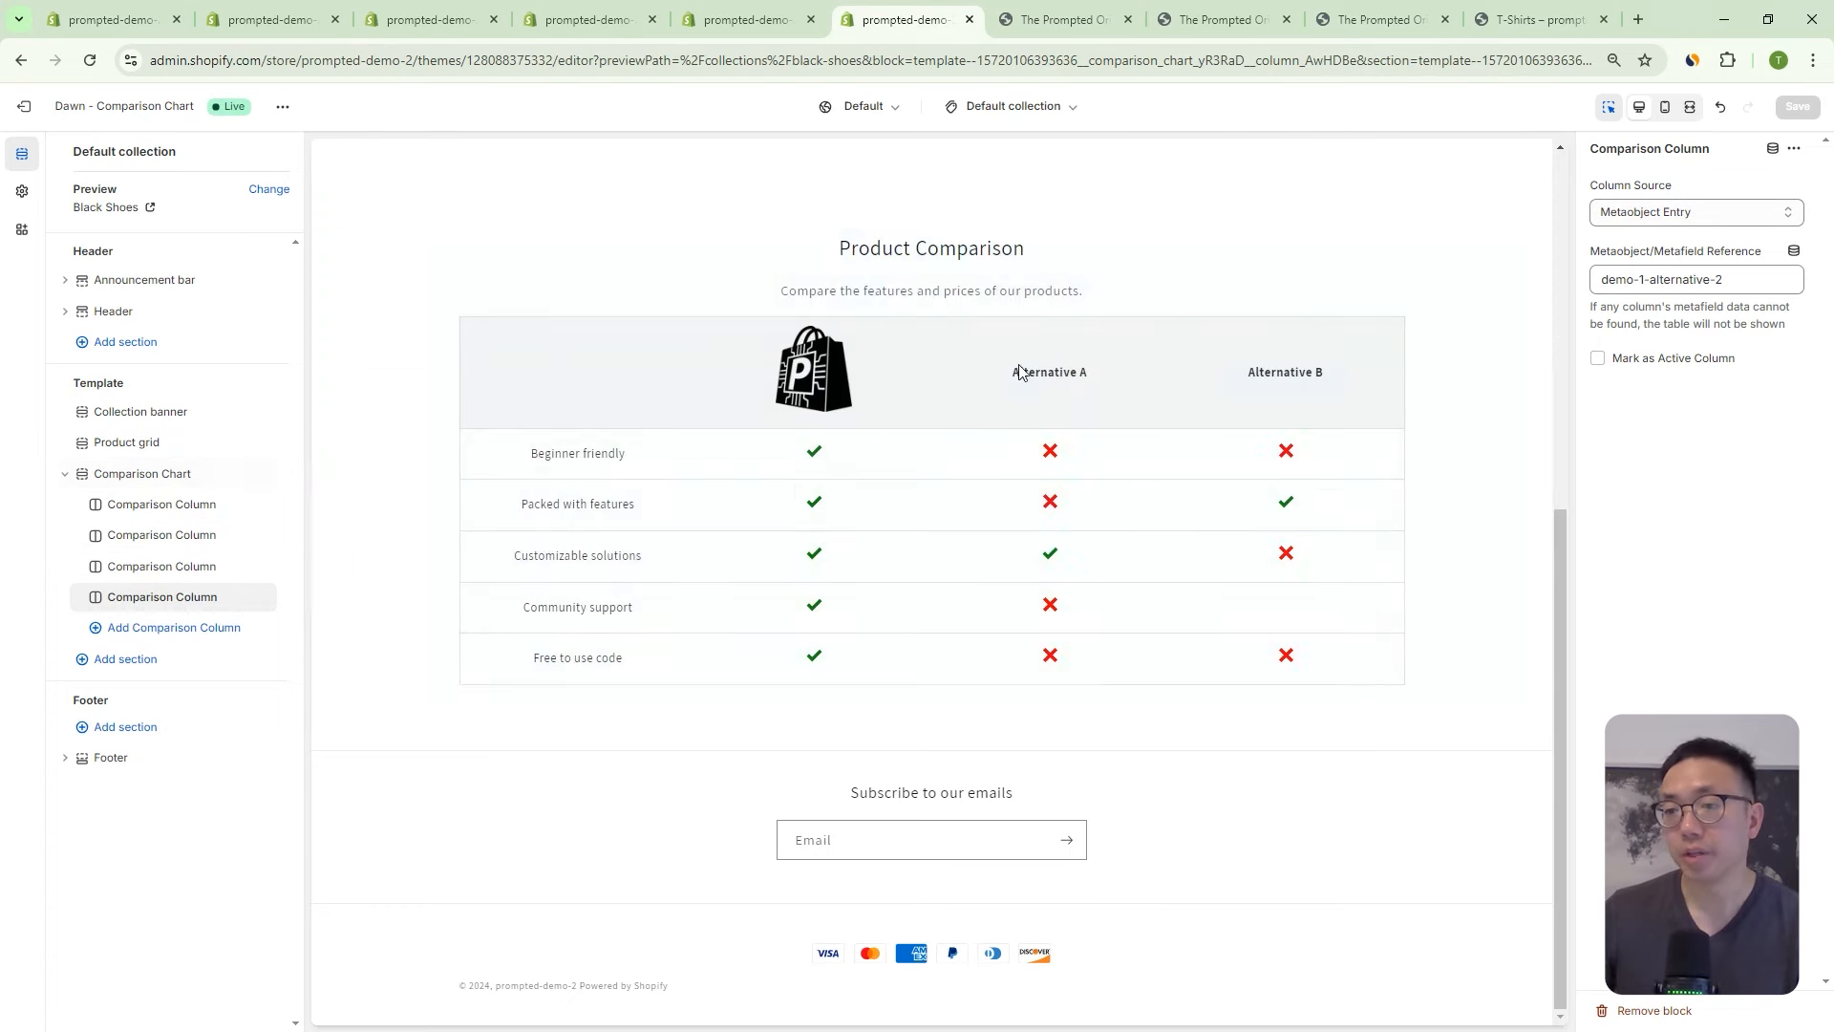
left_click(1673, 214)
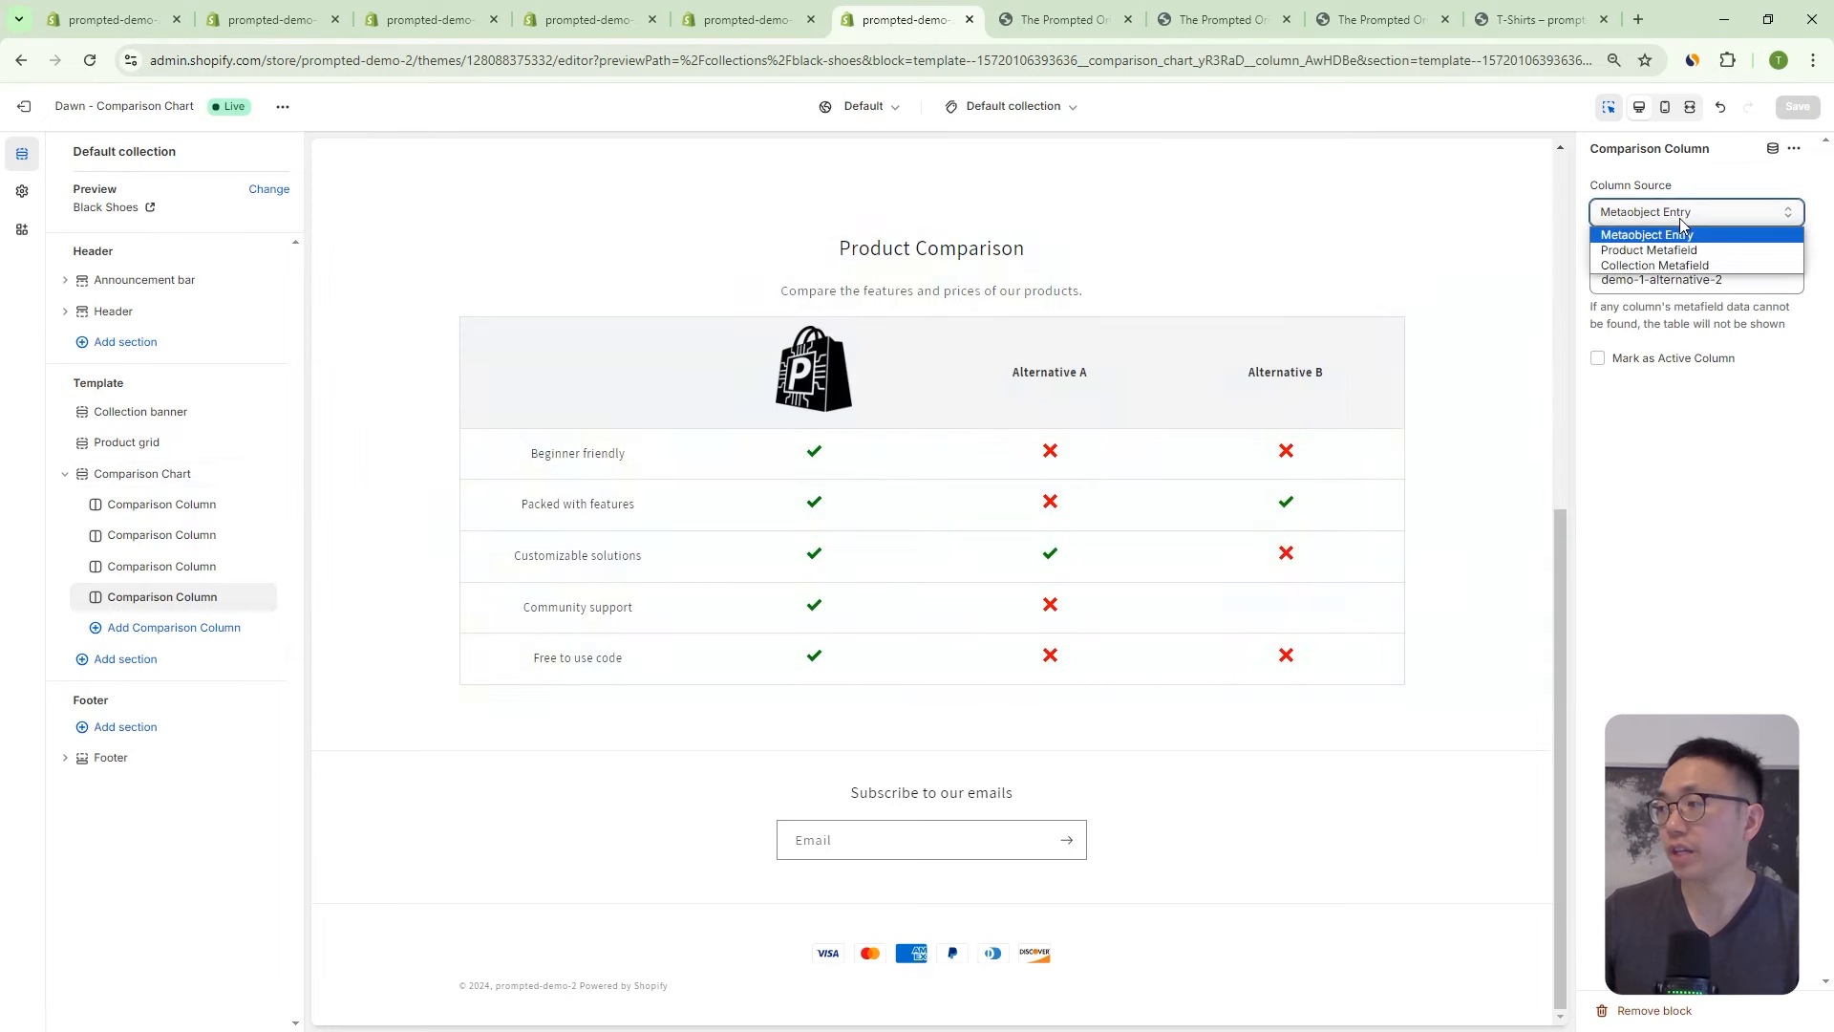
left_click(1659, 266)
left_click_drag(1740, 278, 1612, 283)
left_click(1727, 279)
left_click_drag(1725, 280, 1574, 301)
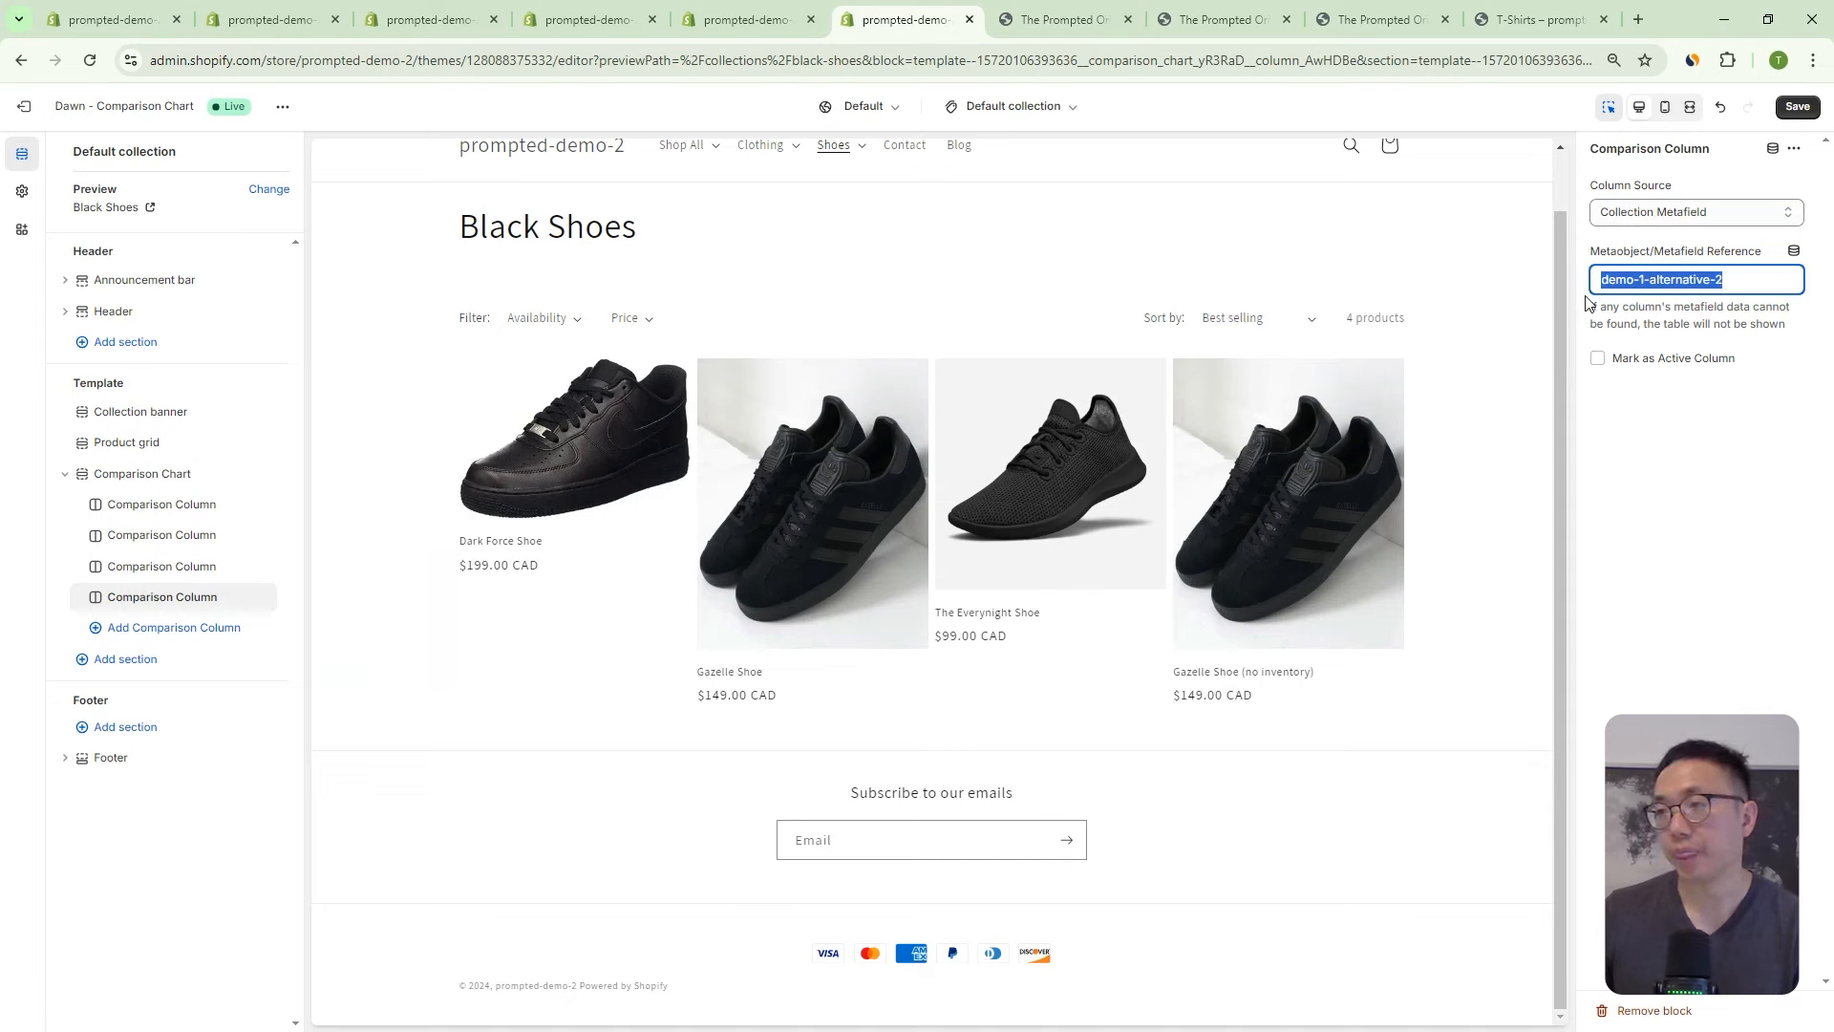
left_click(1751, 278)
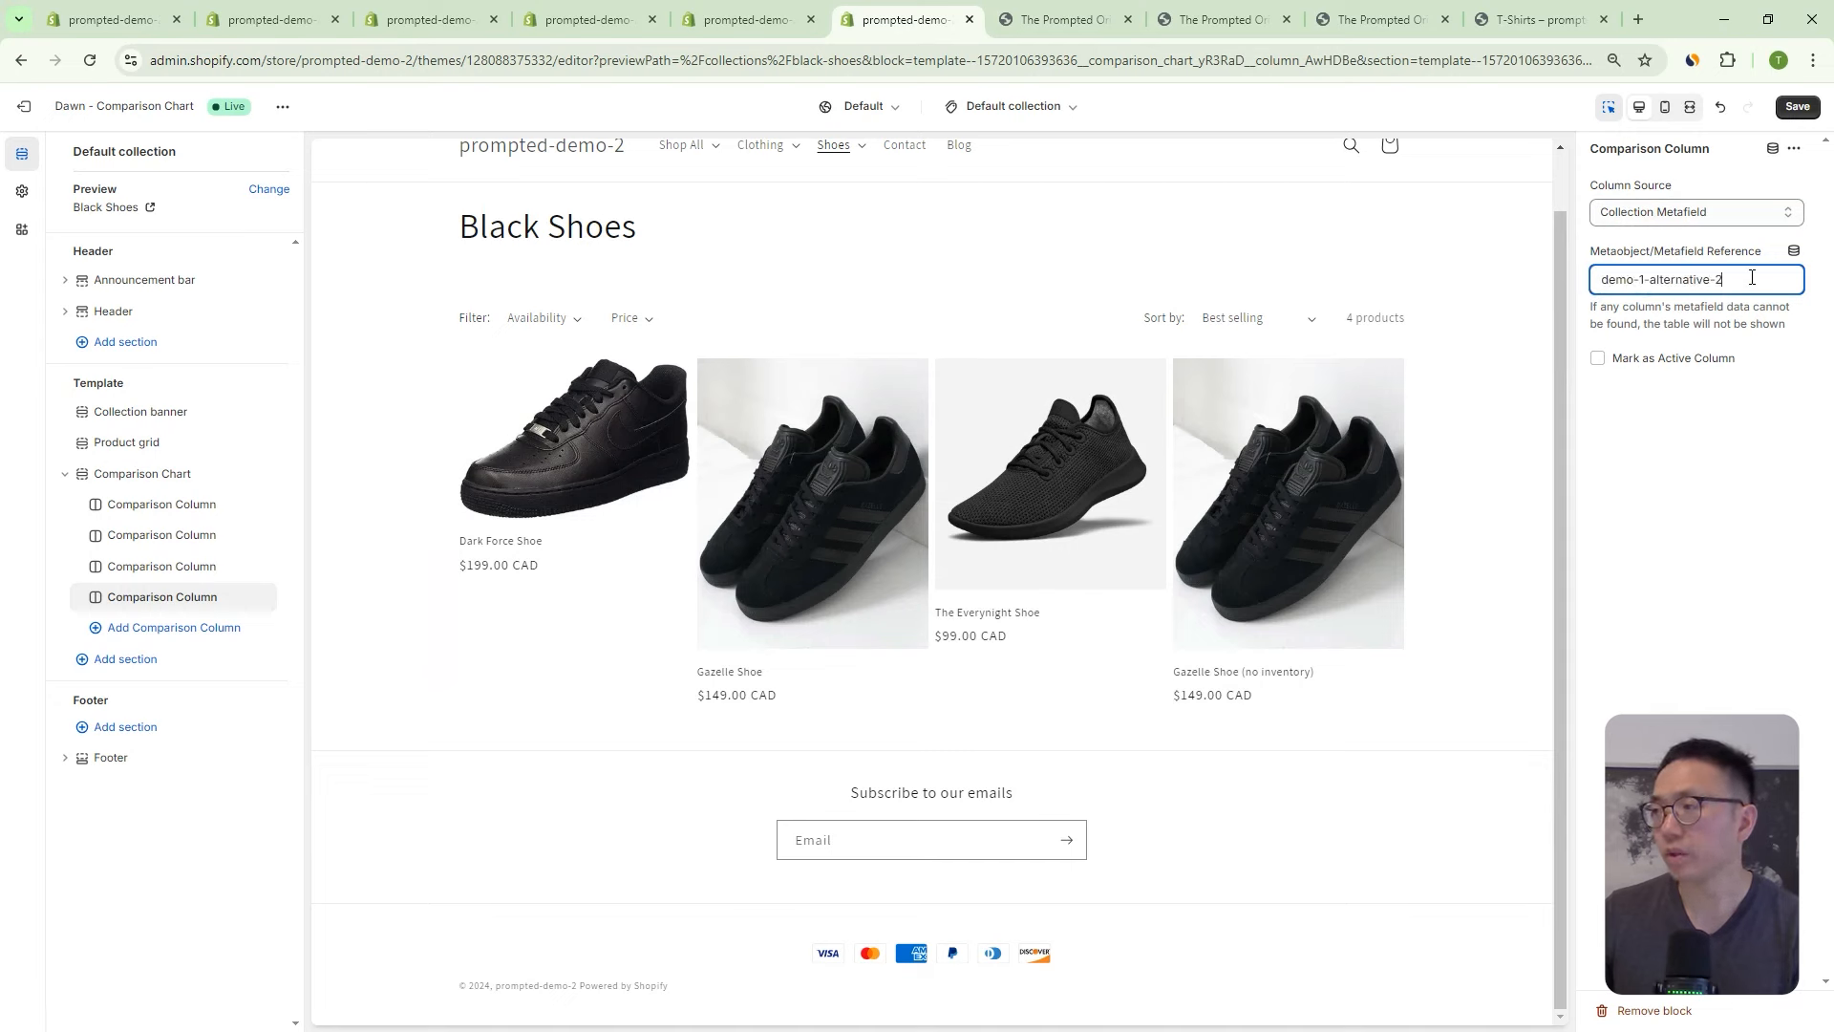
left_click_drag(1717, 279, 1556, 283)
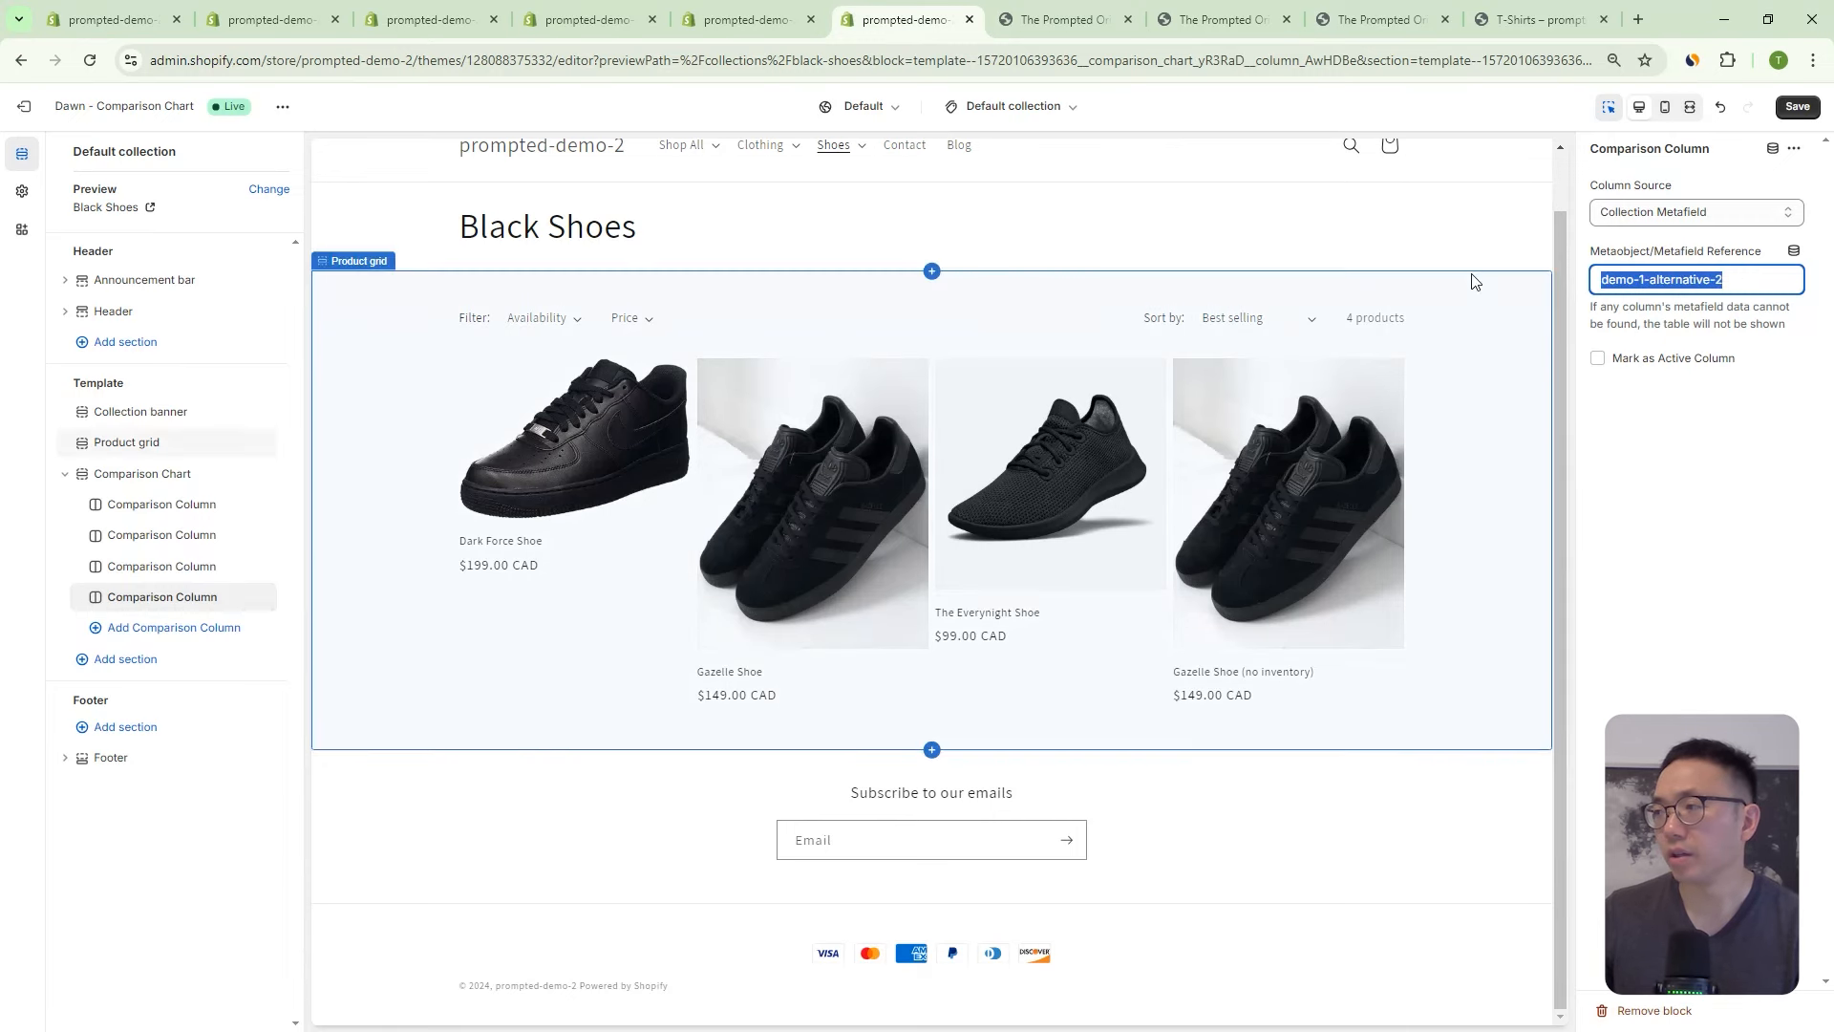
Open the comparison chart metafield definition from the T-Shirts collection and copy its key, collection_comparison_chart_column_1.
left_click(227, 25)
scroll(805, 285, "down", 6)
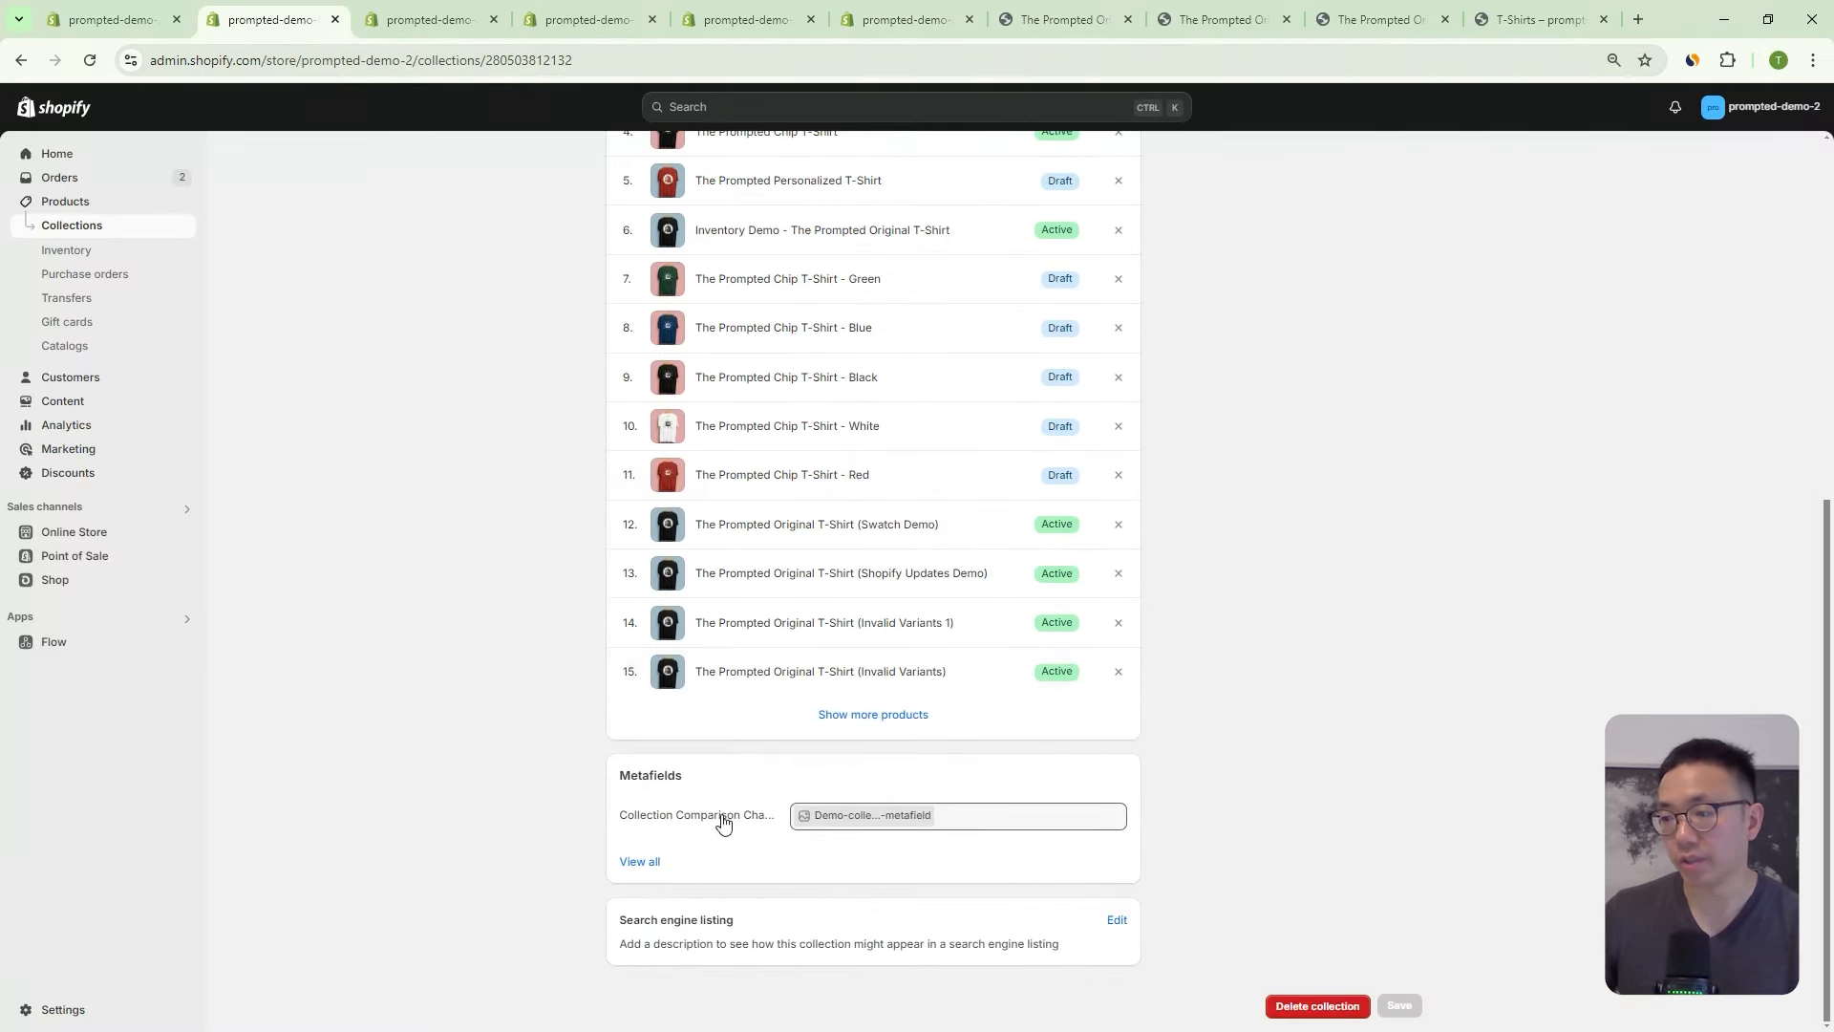
left_click(1005, 819)
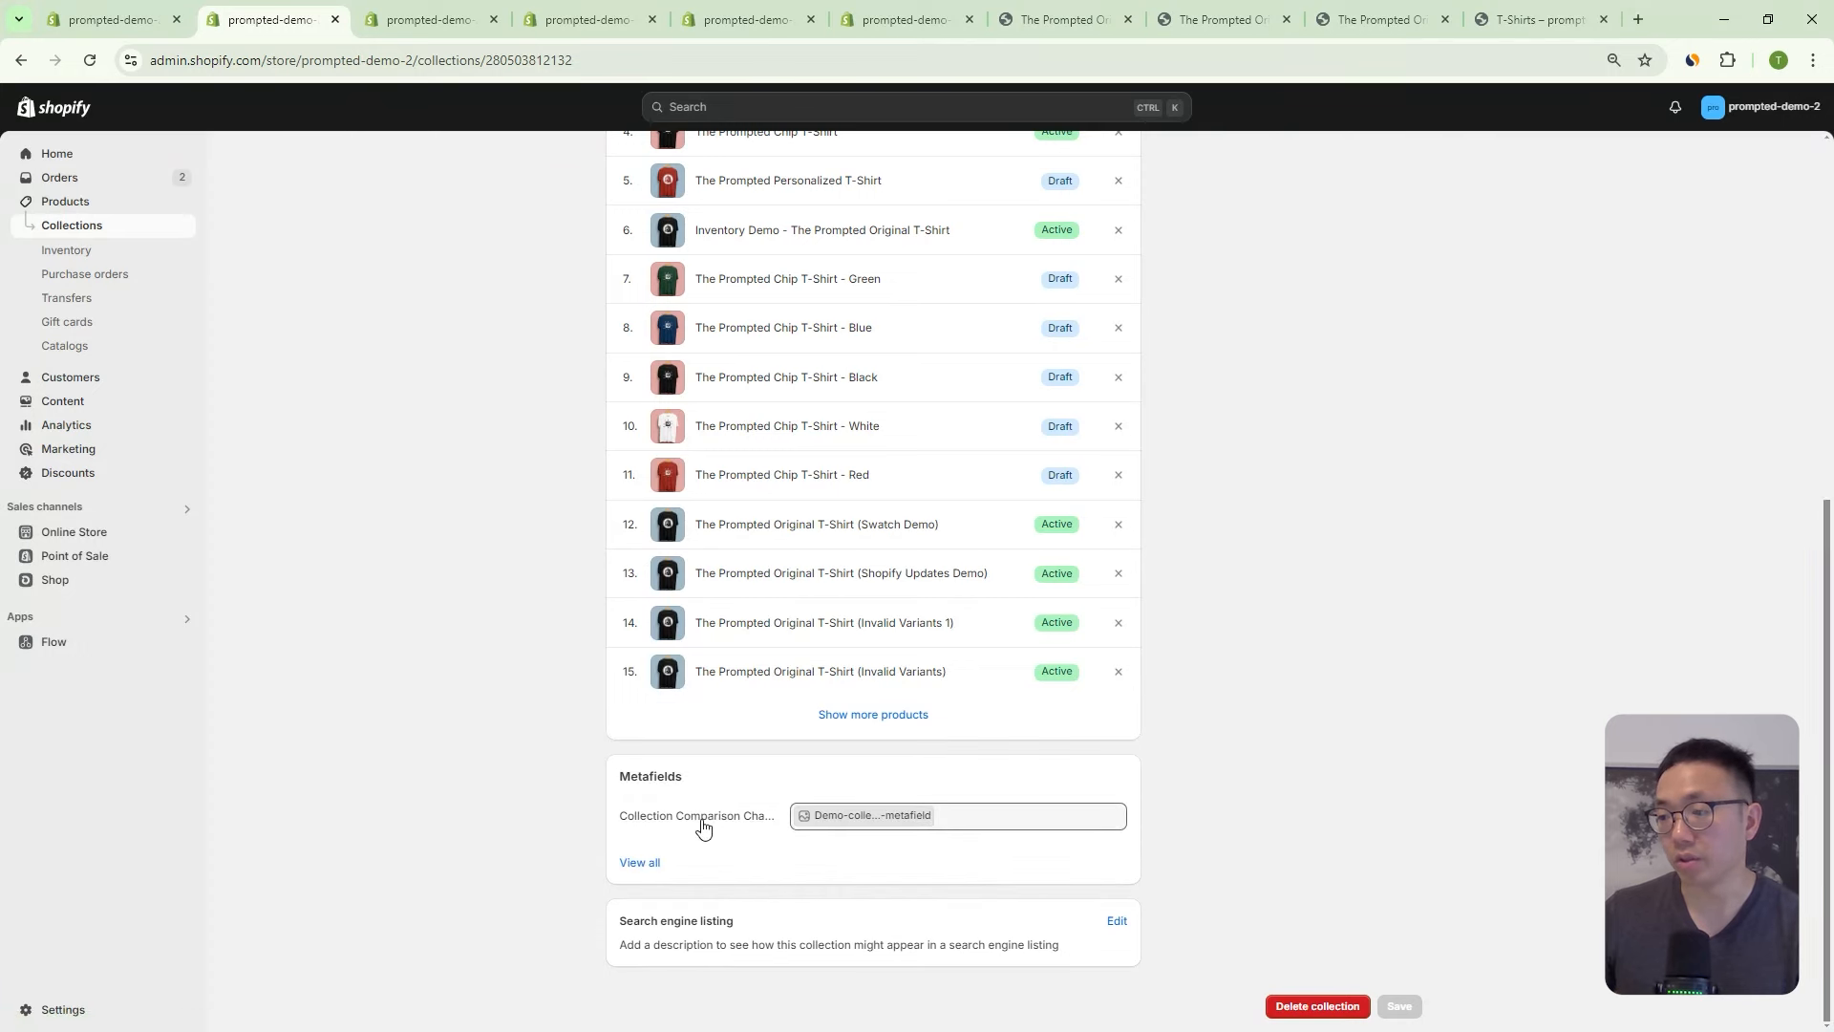
left_click(707, 820)
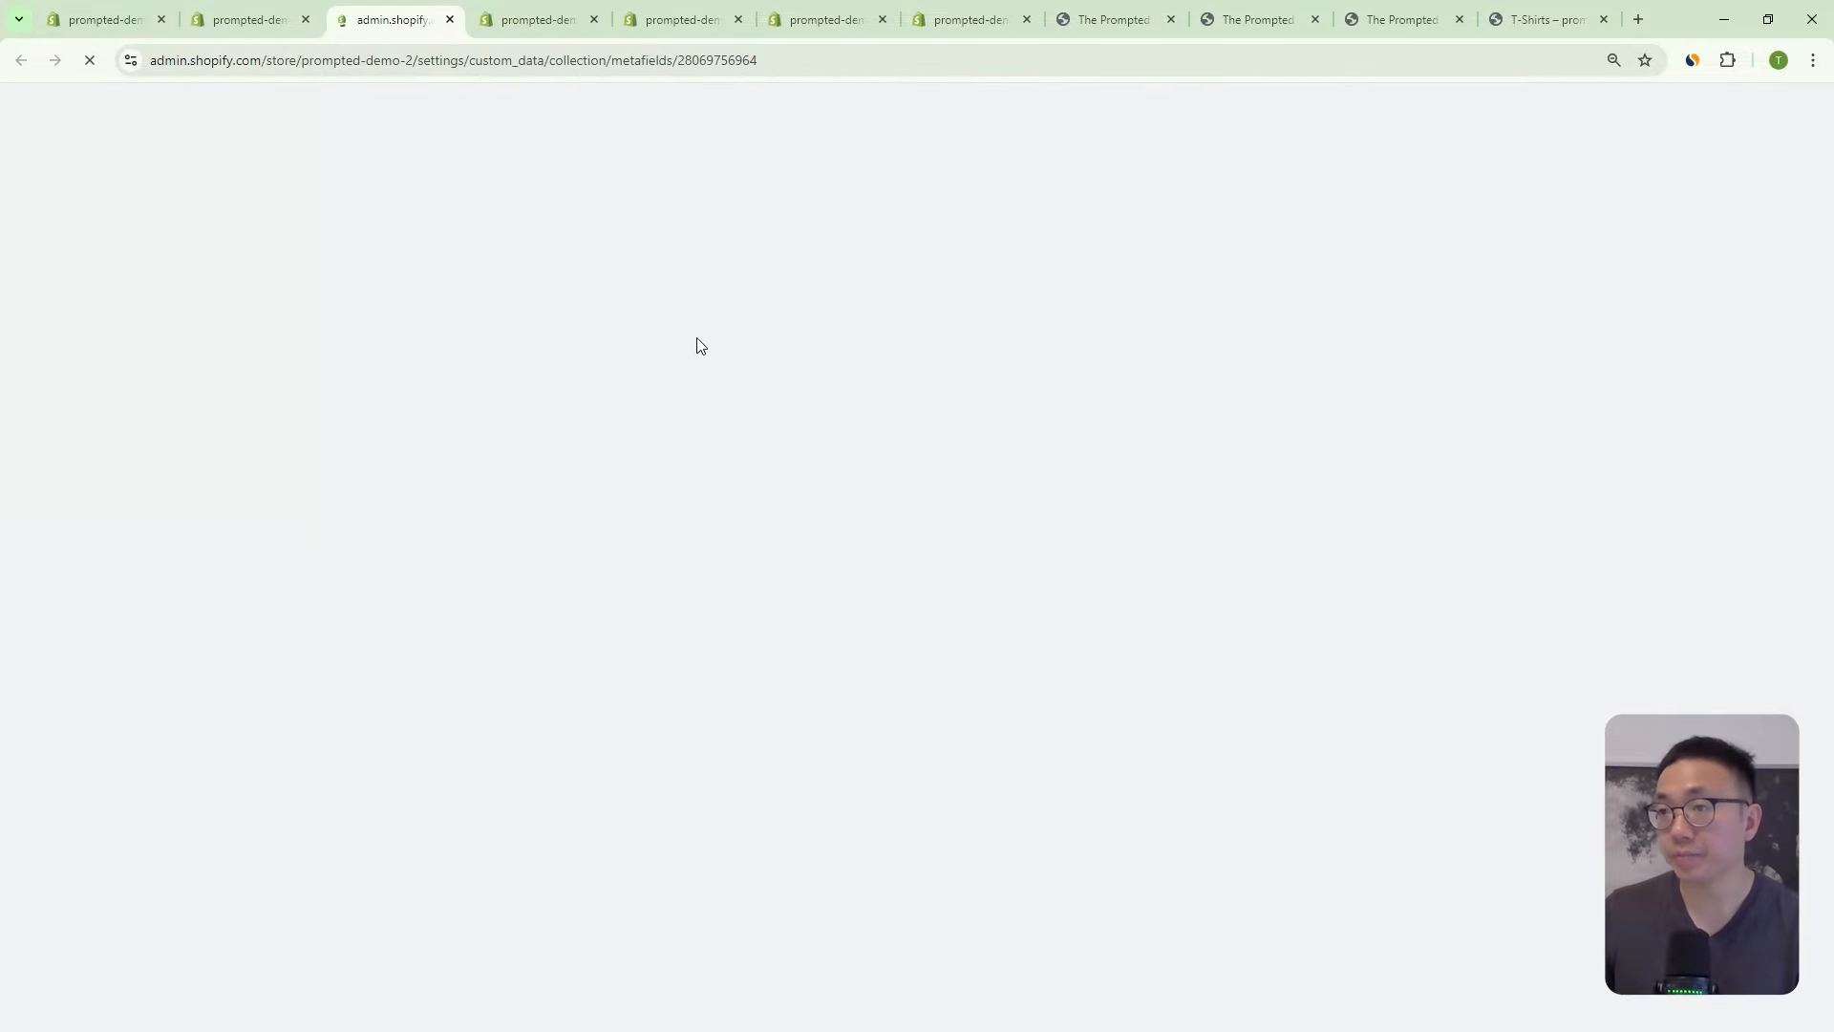
Back in the theme editor, set the column's metafield reference to collection_comparison_chart_column_1 and save the collection template.
left_click(860, 21)
left_click(917, 28)
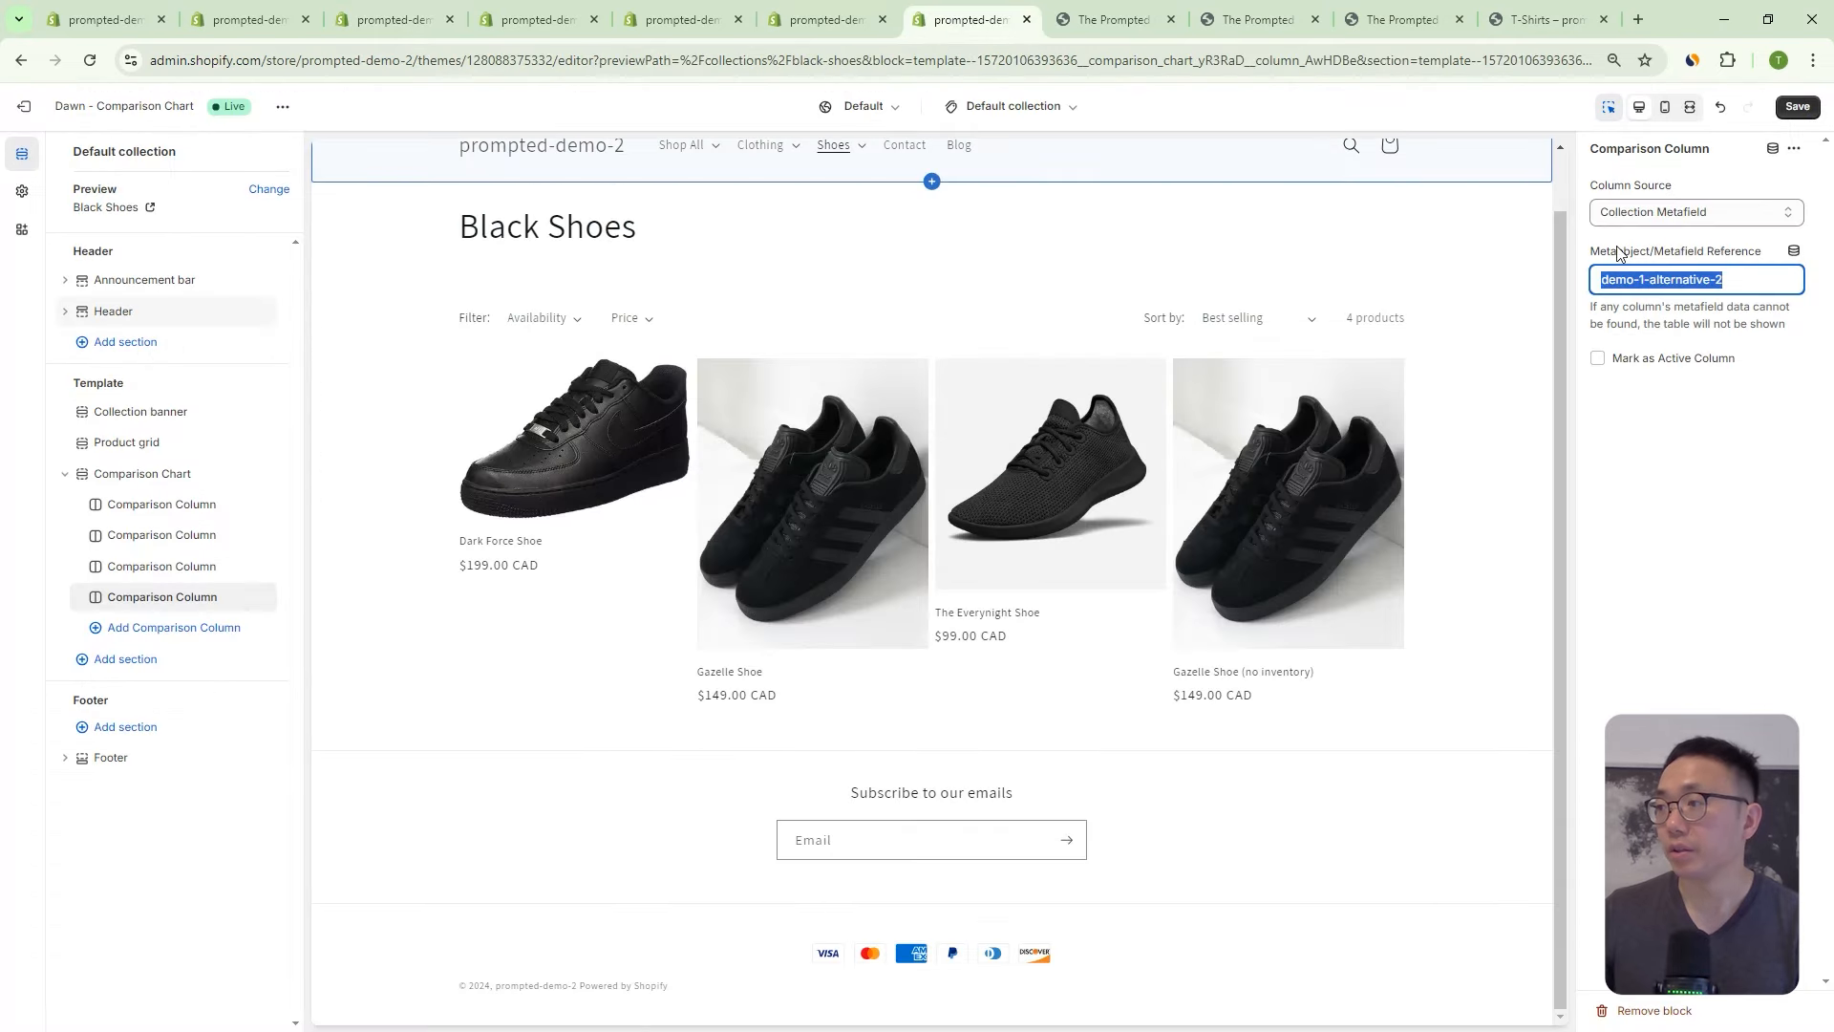
type("collection_comparison_chart_column_1")
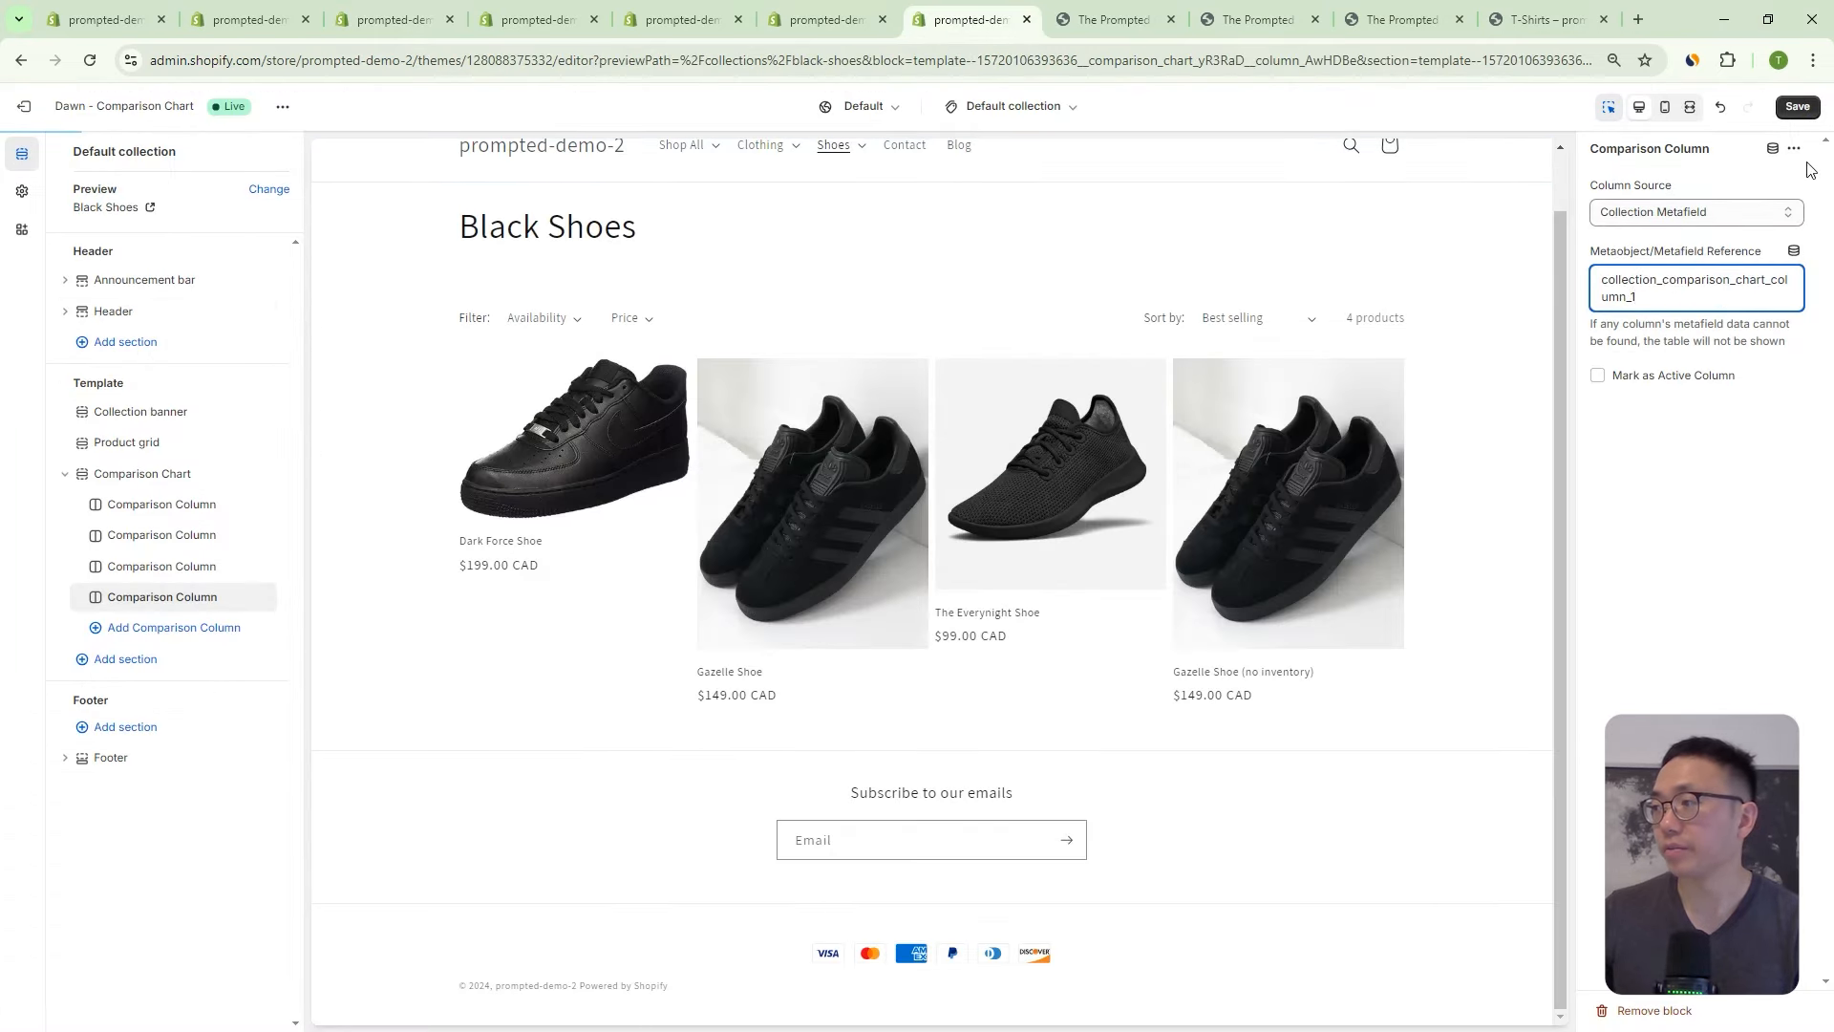
left_click(1778, 106)
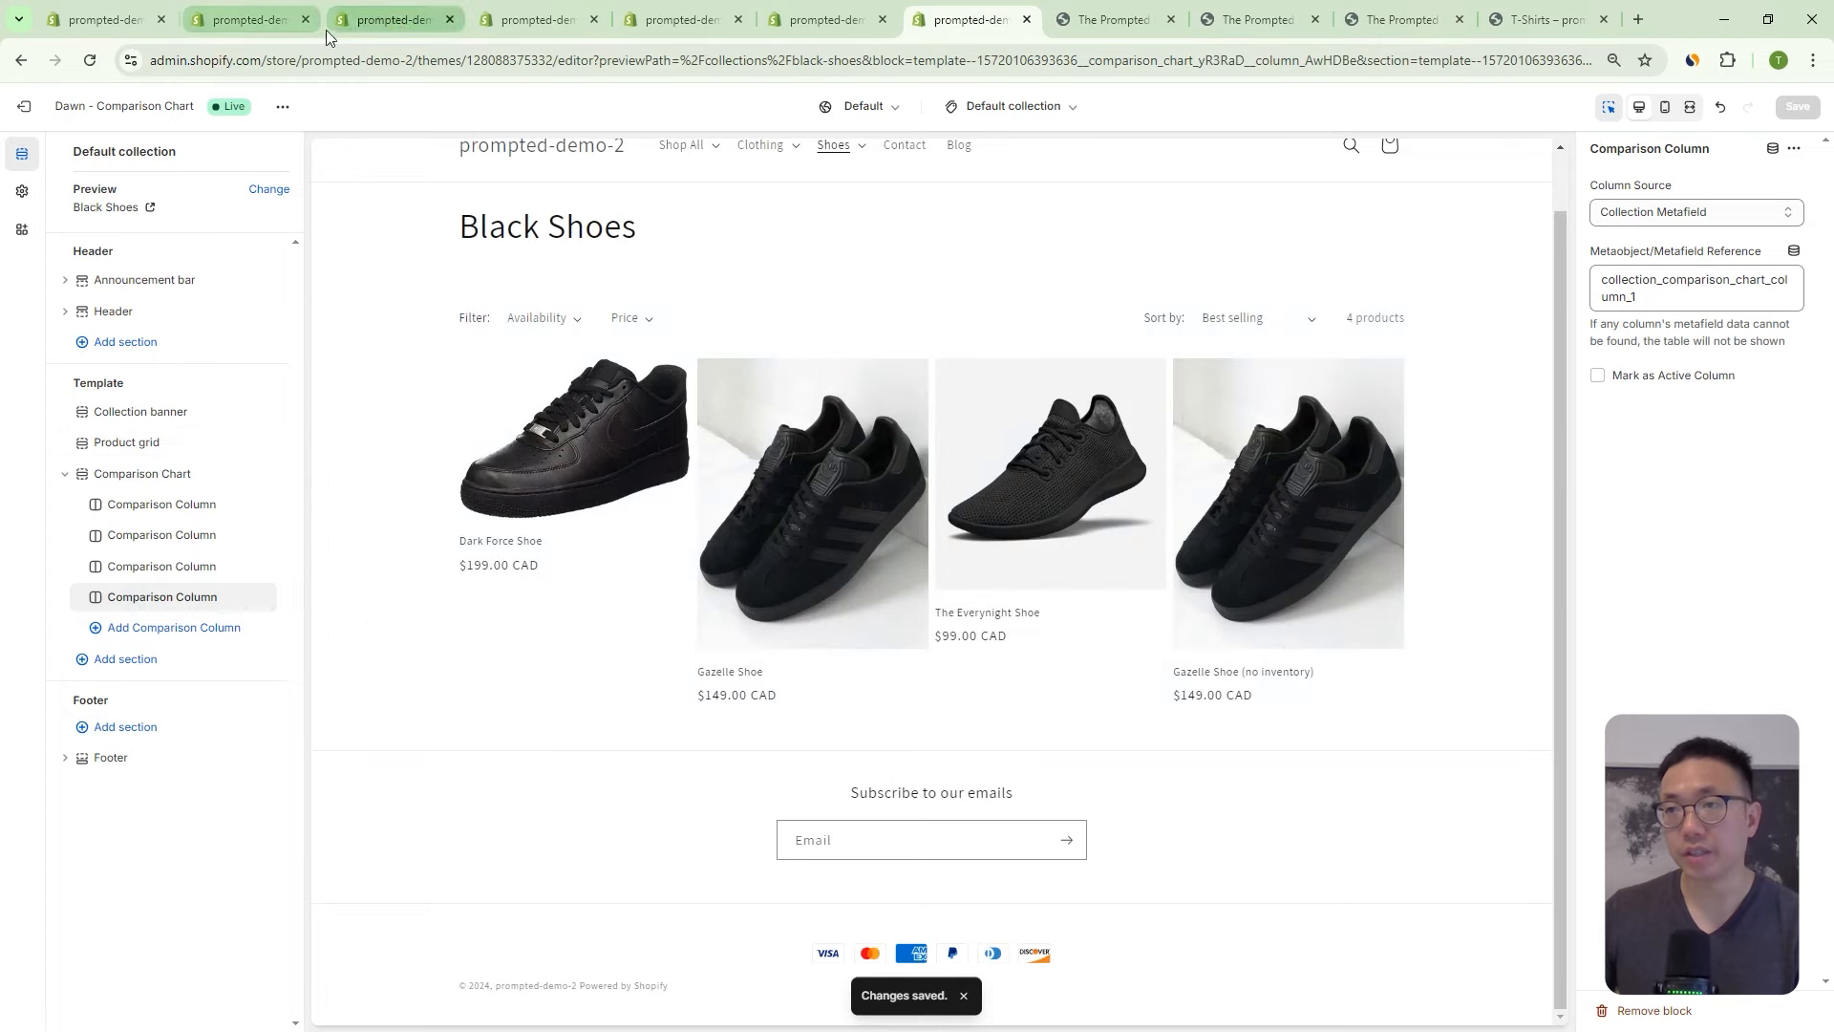
Preview the T-Shirts collection in the theme editor and check the comparison chart's last column.
left_click(256, 33)
scroll(550, 299, "up", 6)
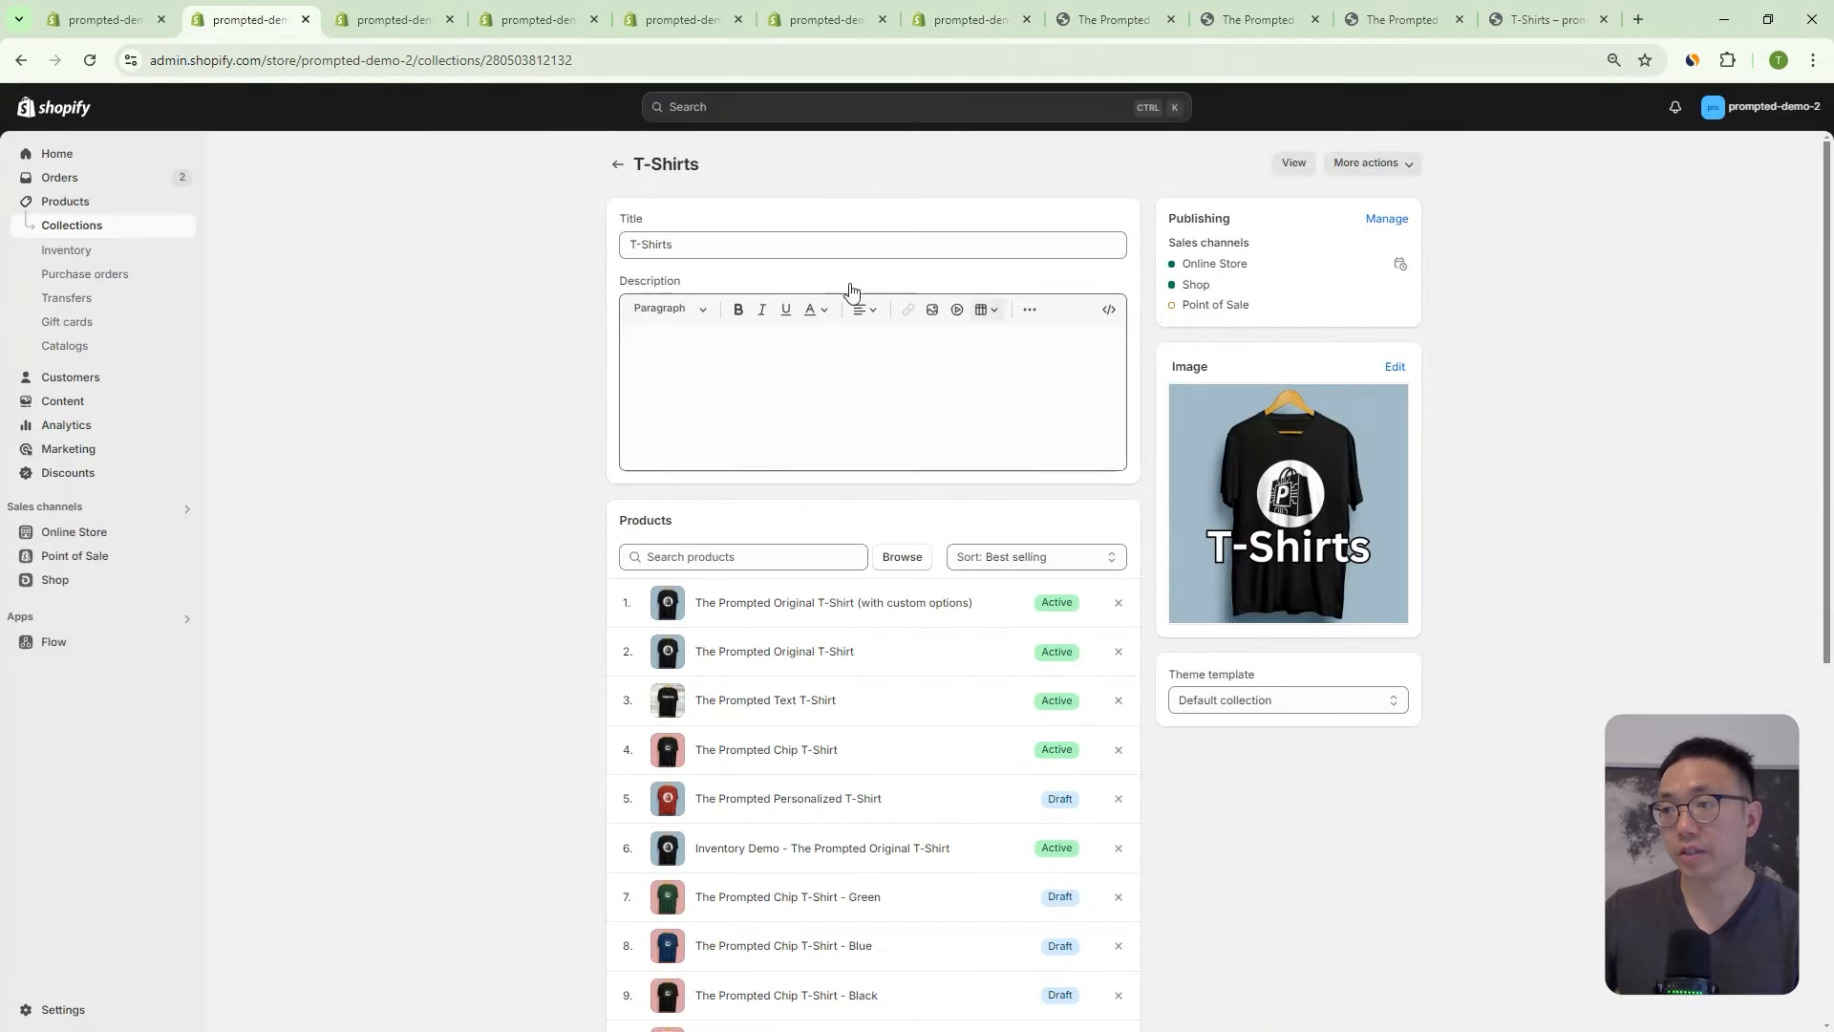
left_click(989, 25)
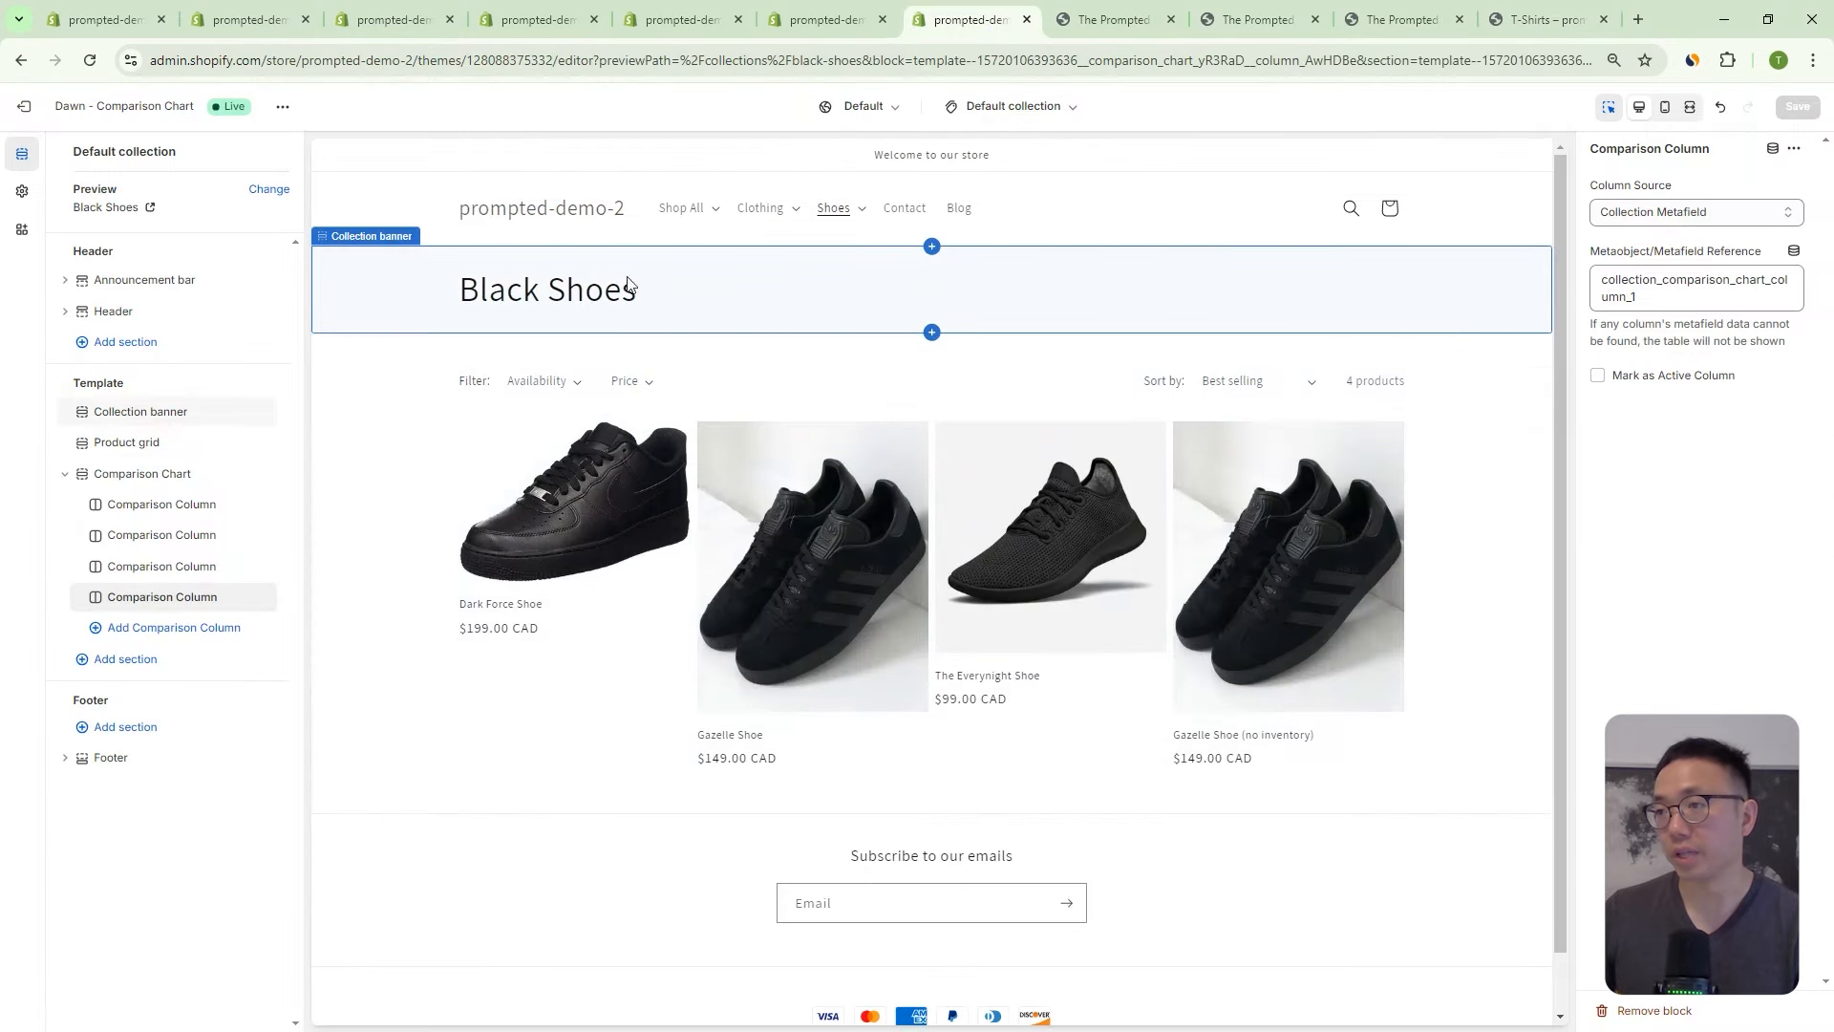
left_click(769, 212)
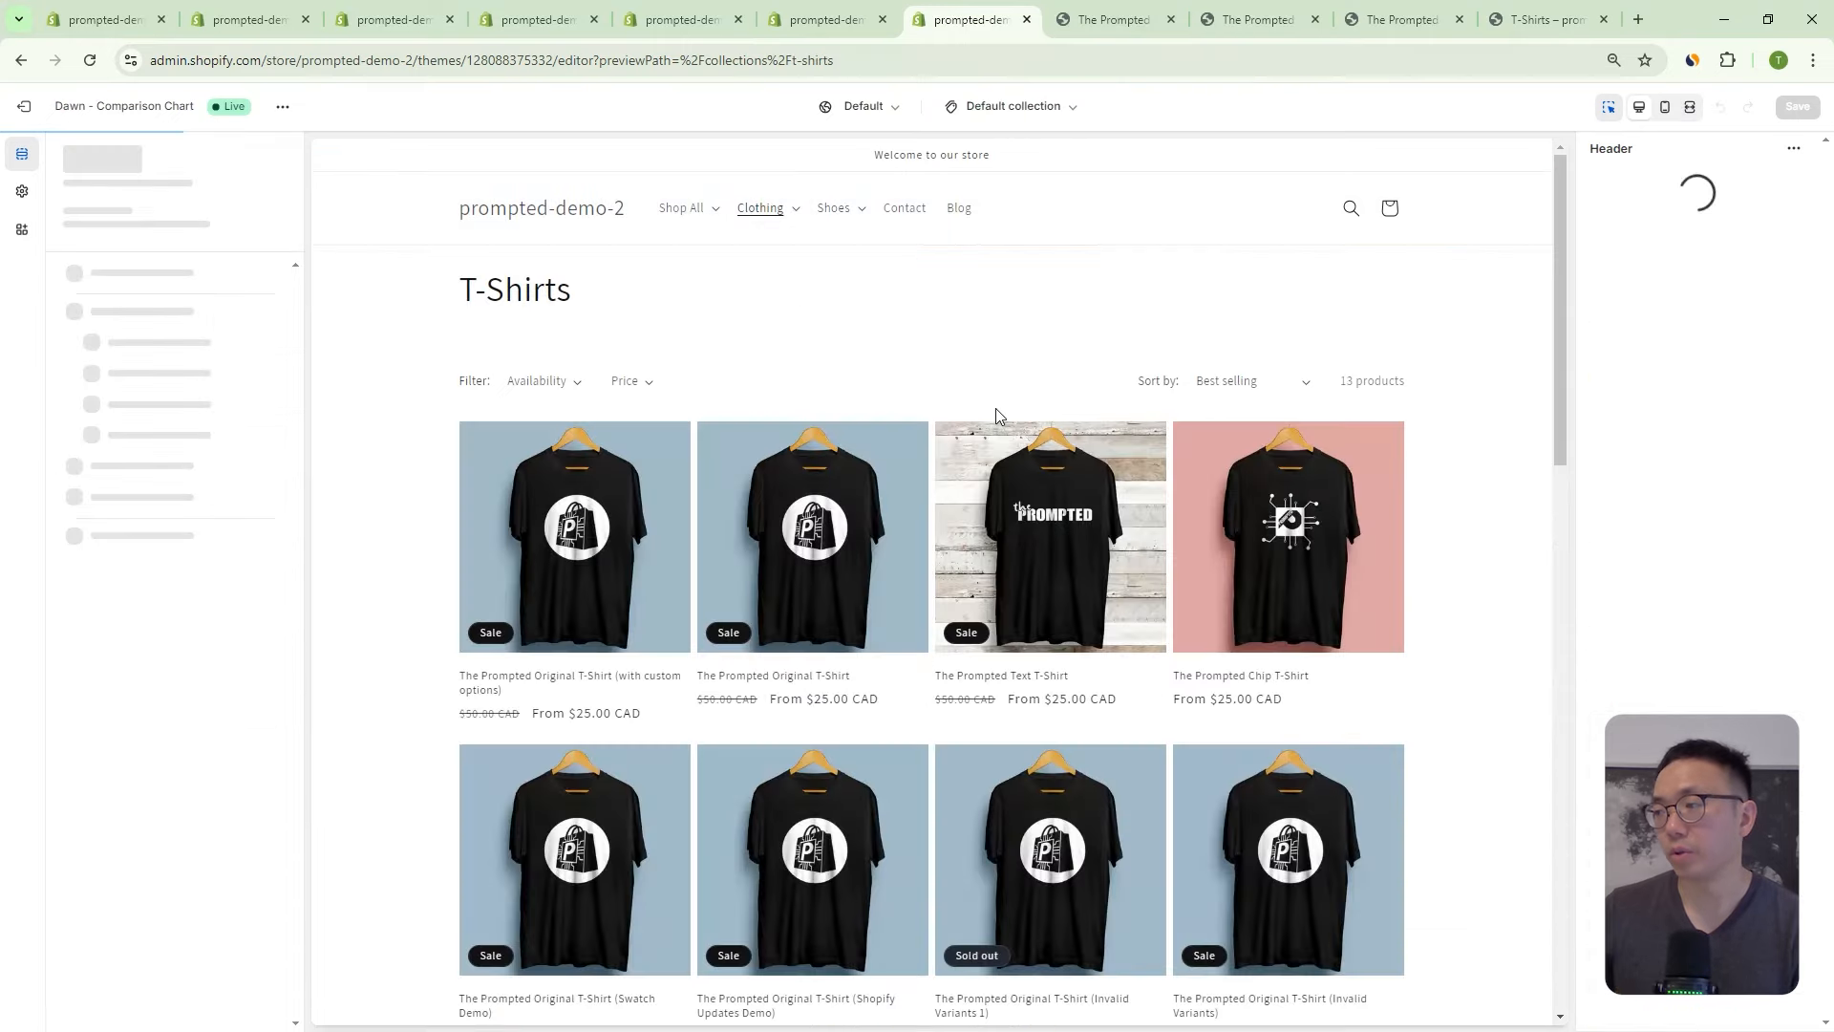
scroll(995, 418, "down", 15)
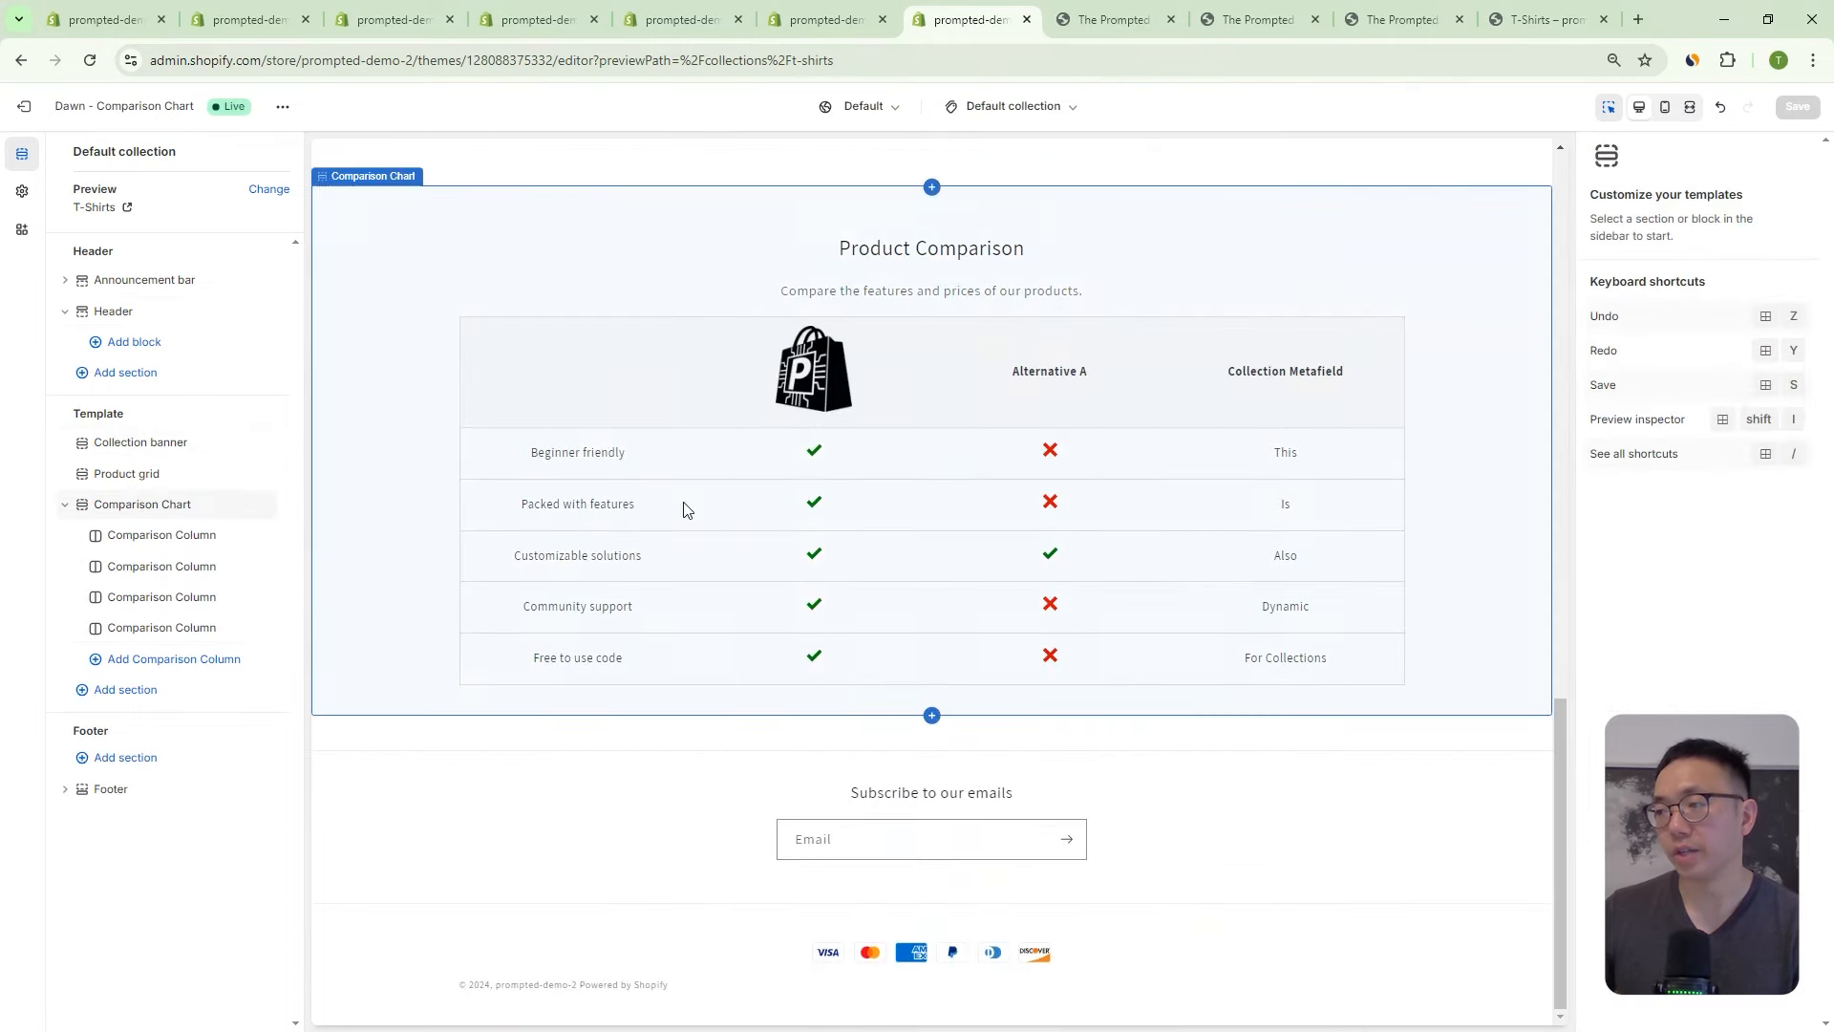
scroll(1322, 511, "up", 5)
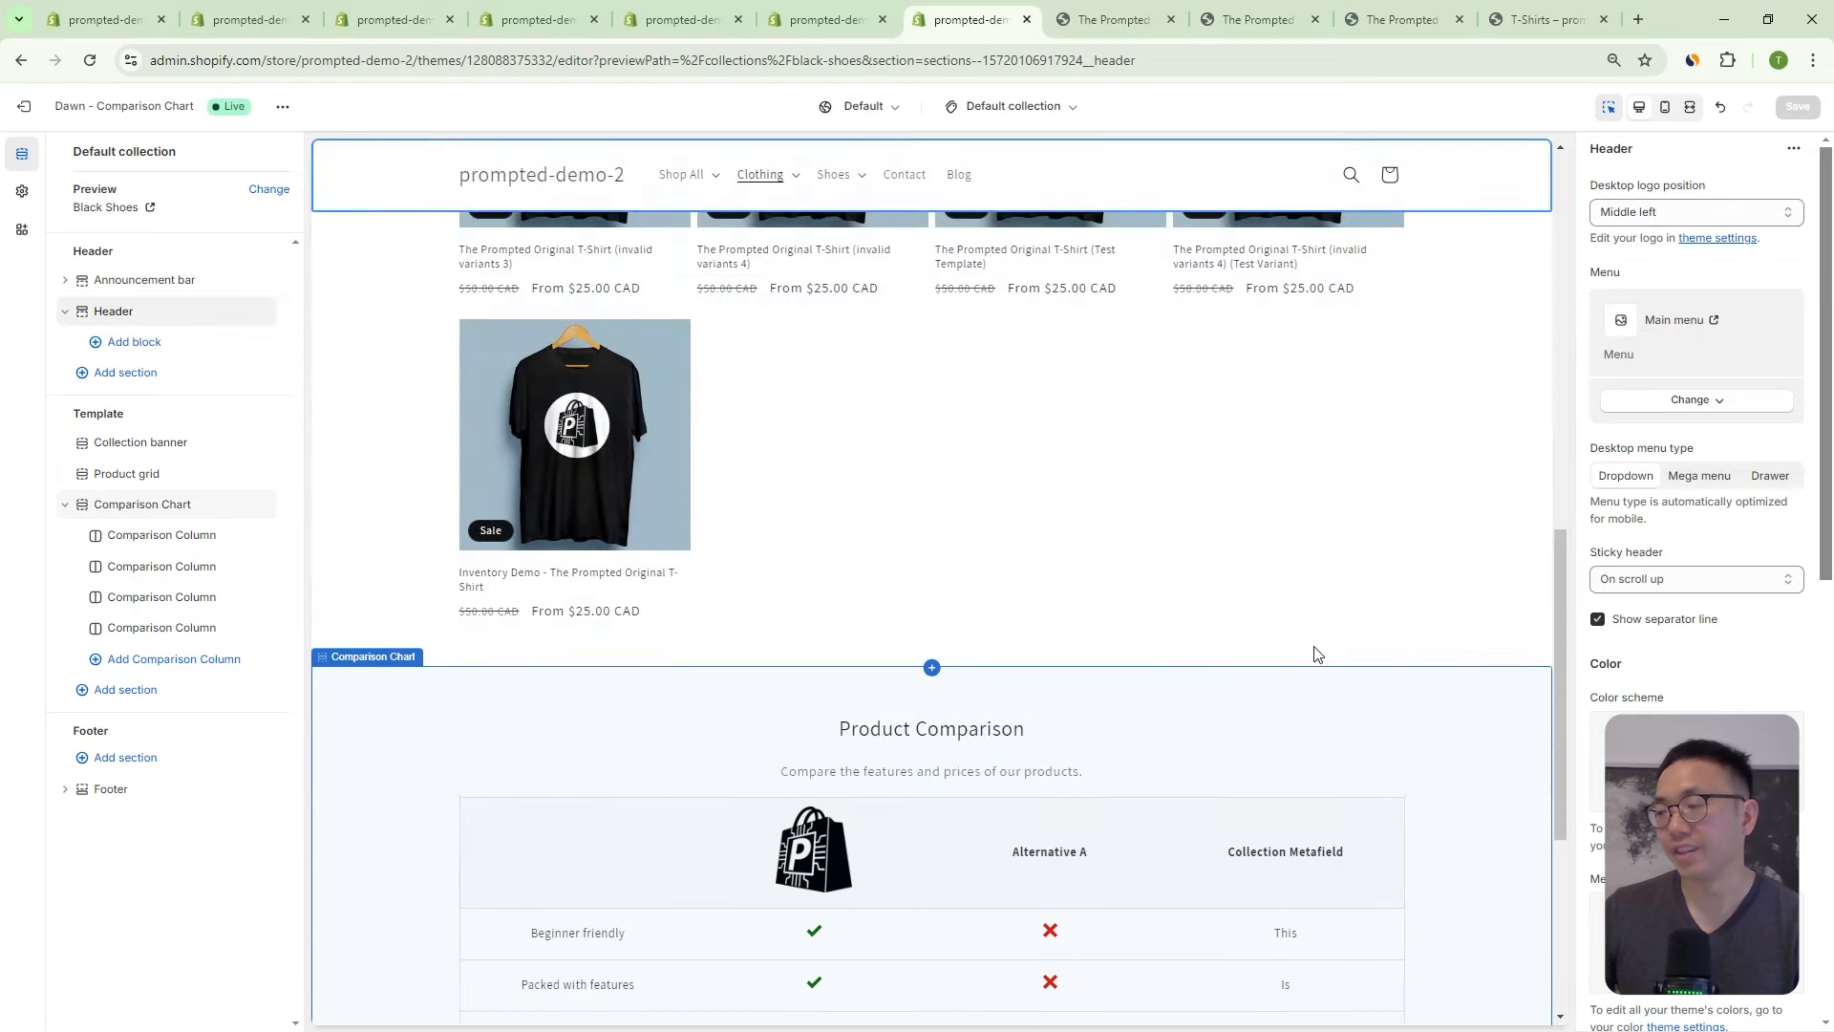
scroll(1327, 664, "down", 3)
scroll(1312, 704, "down", 2)
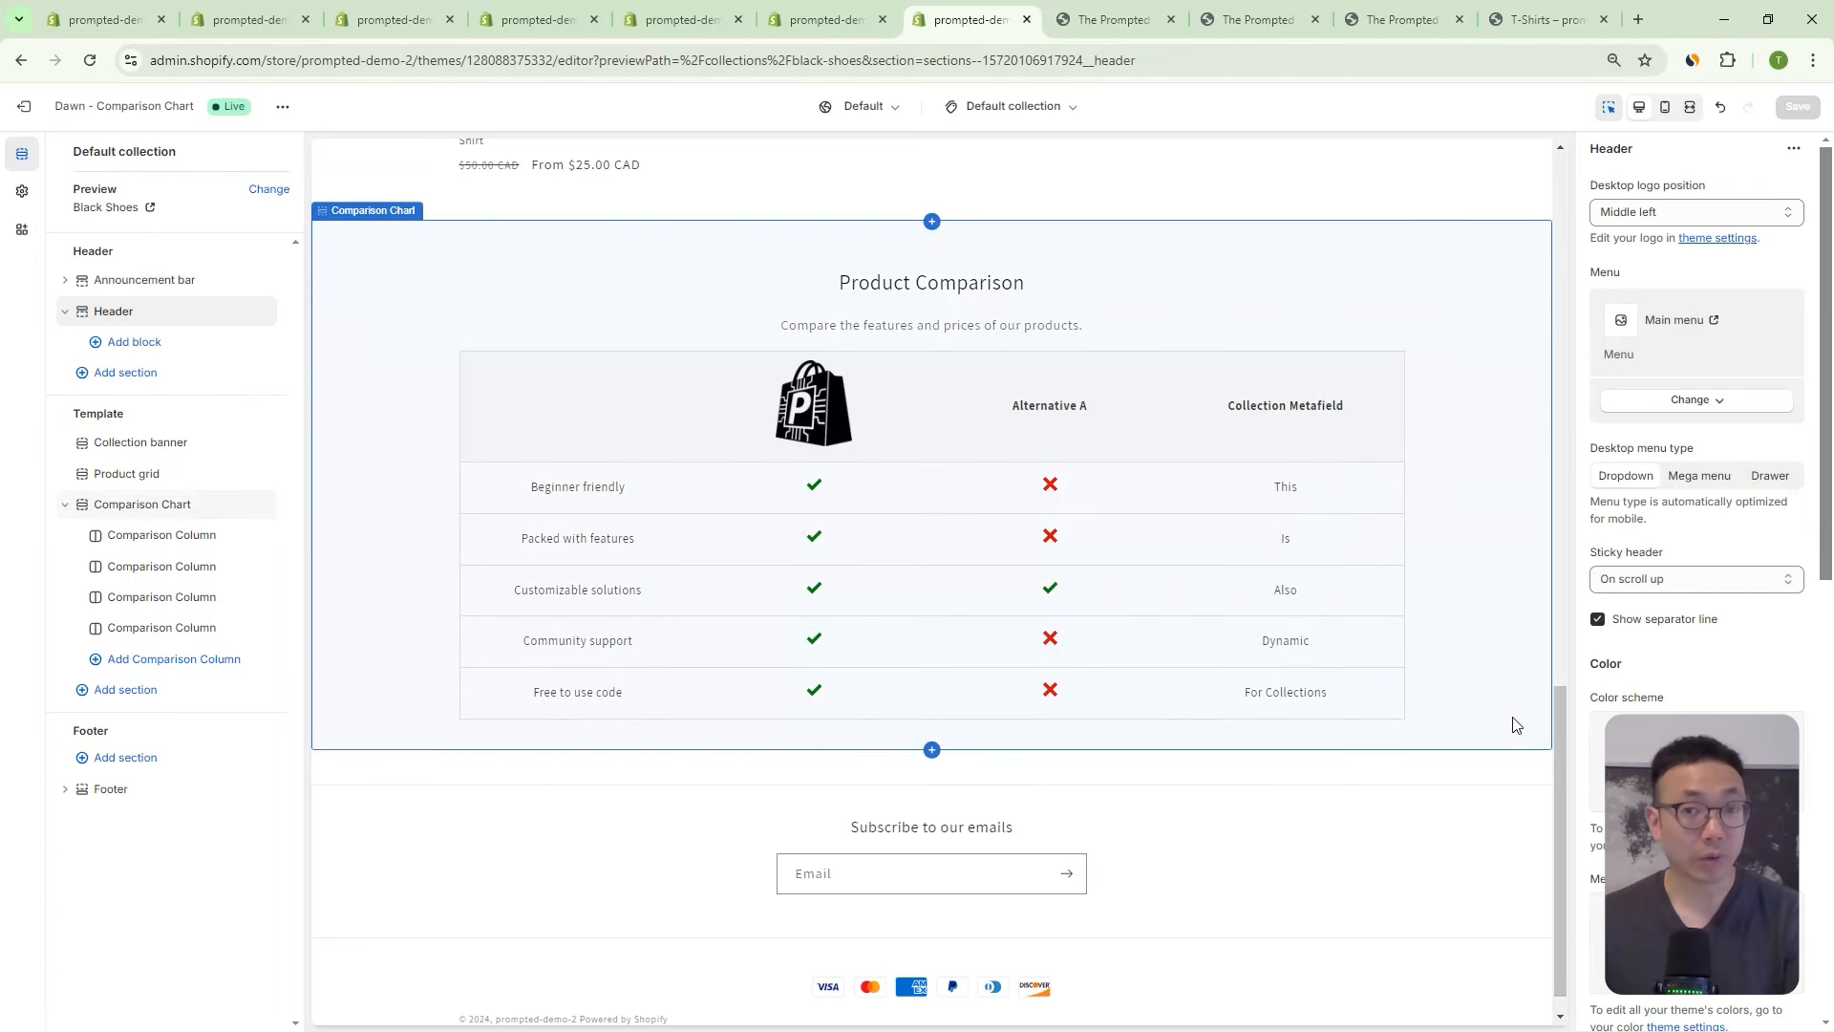
left_click_drag(1561, 708, 1571, 424)
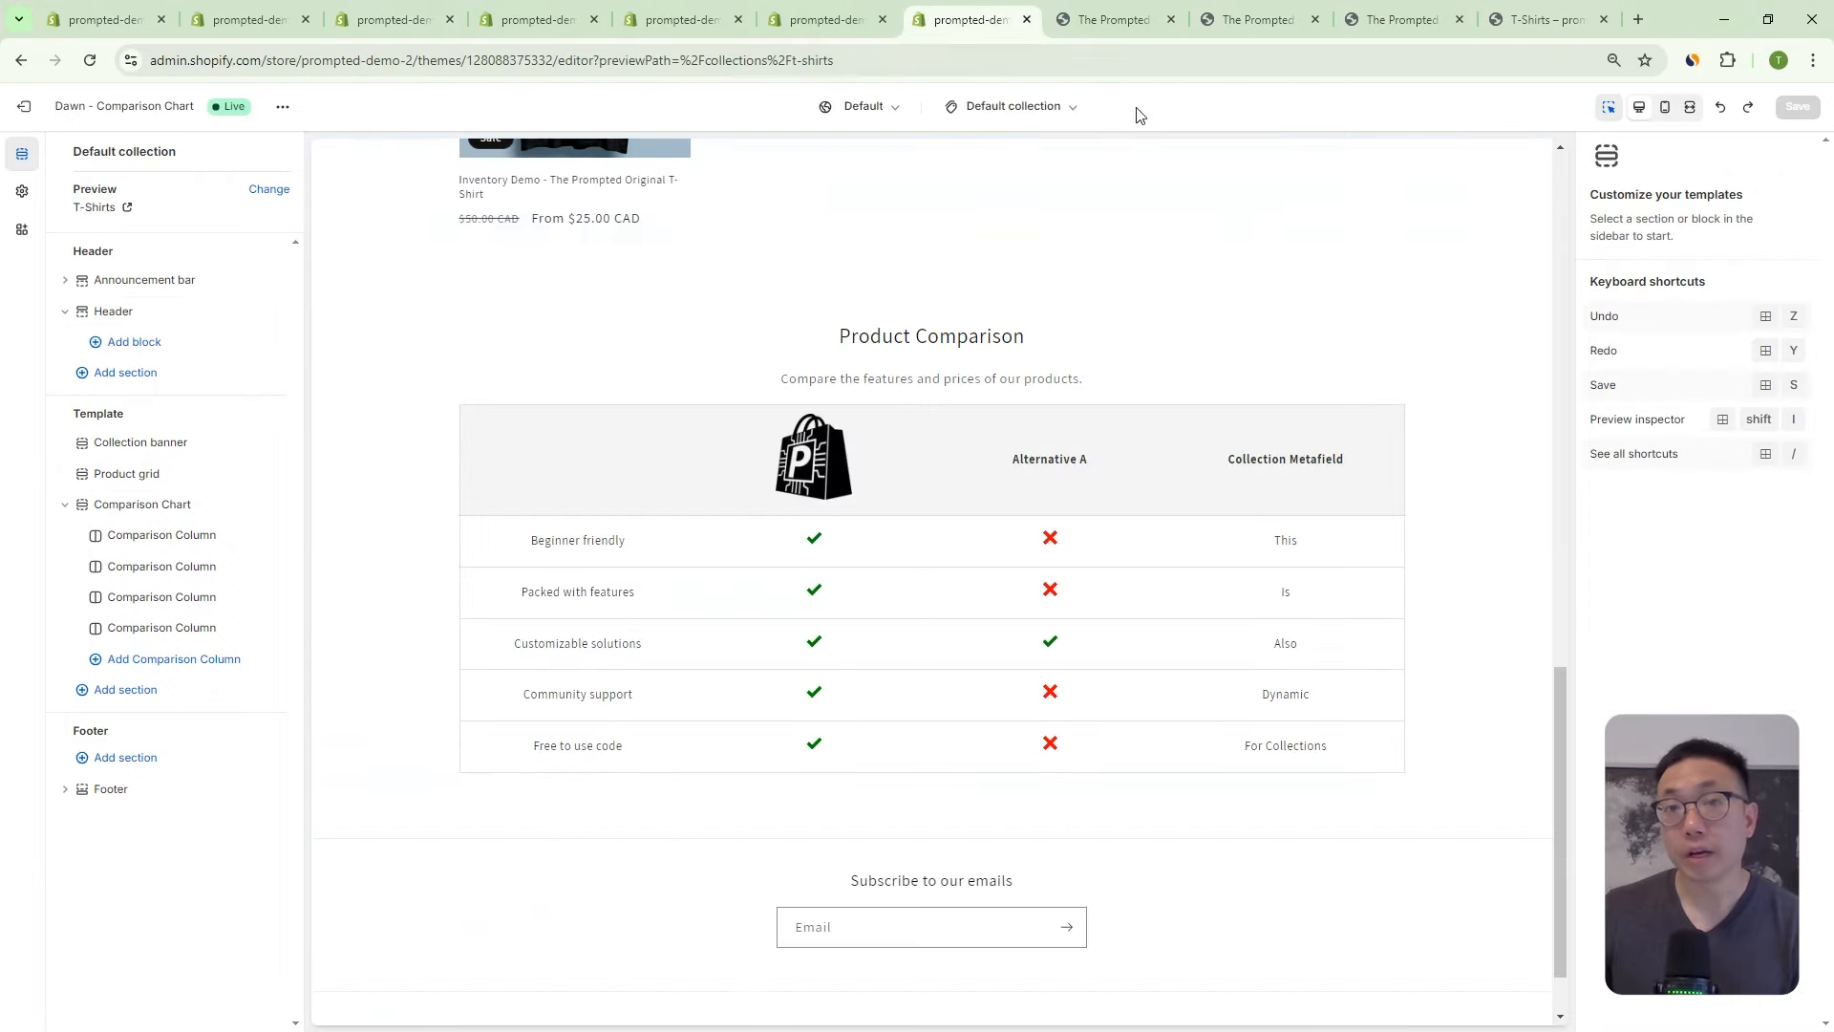
Review all three comparison charts on the live original T-shirt page.
left_click(1126, 29)
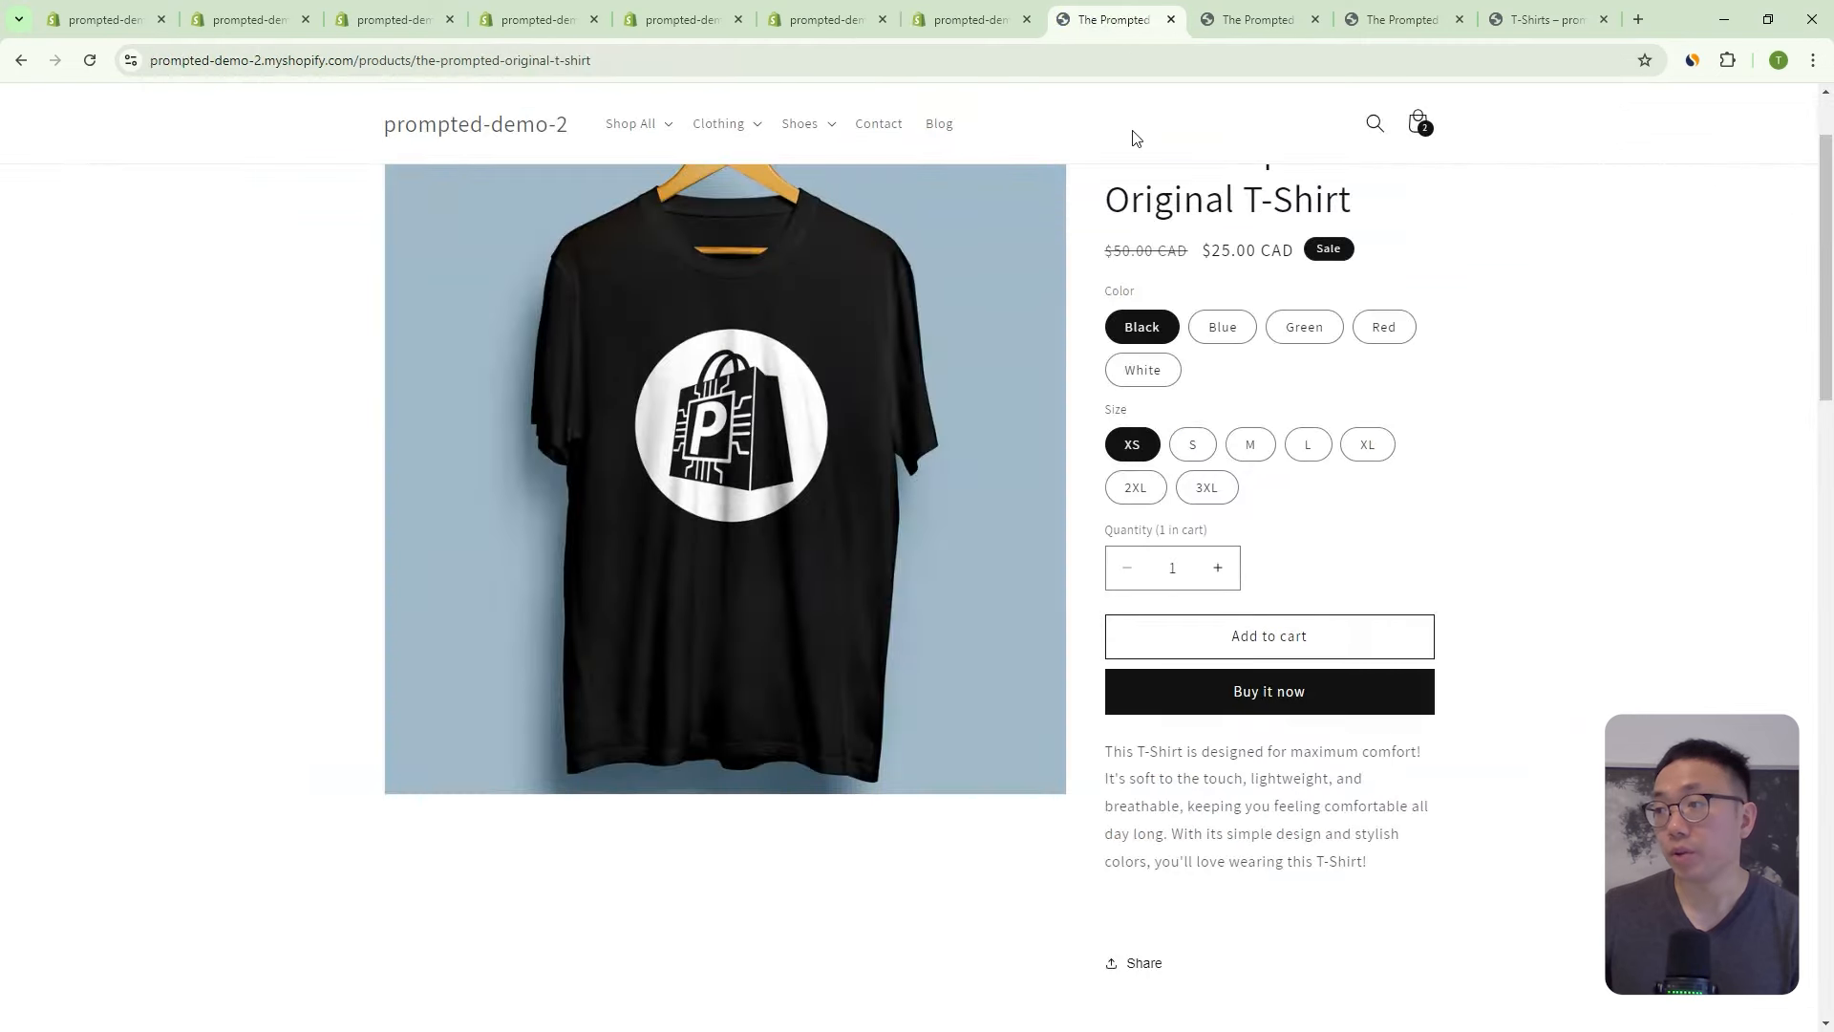
scroll(1134, 210, "down", 7)
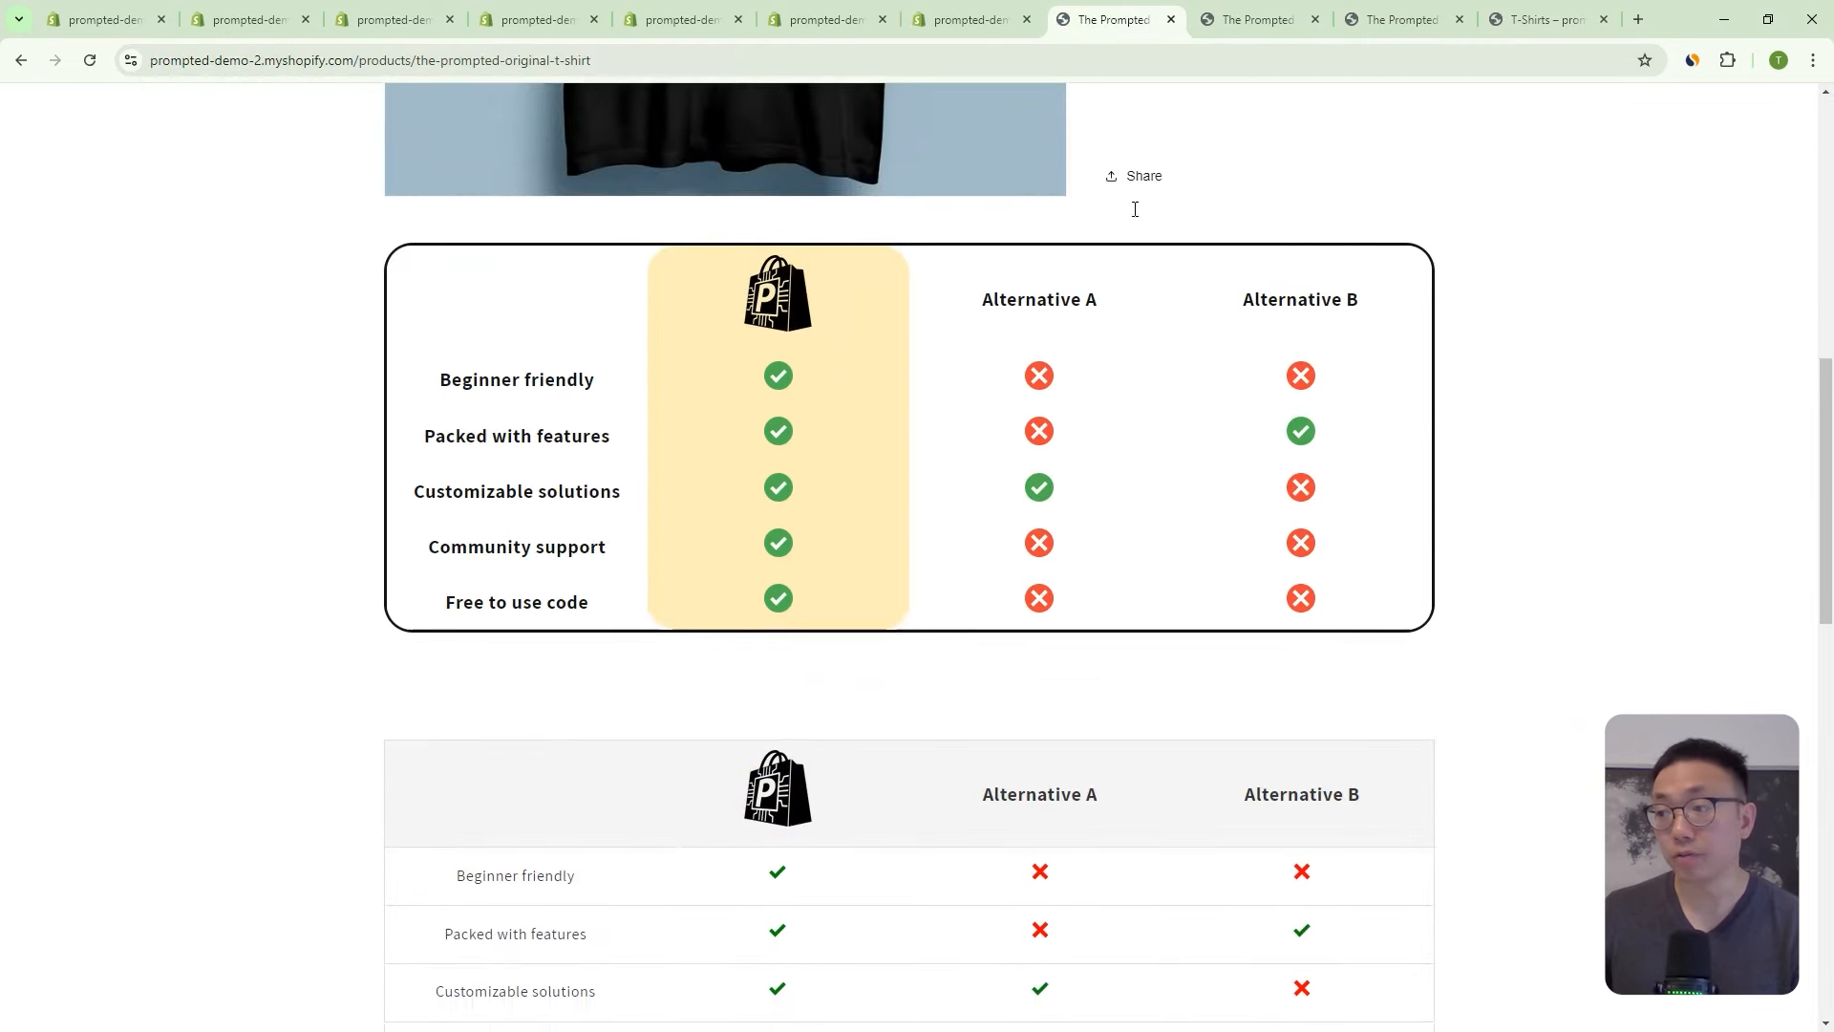
scroll(941, 442, "down", 4)
scroll(1011, 553, "up", 9)
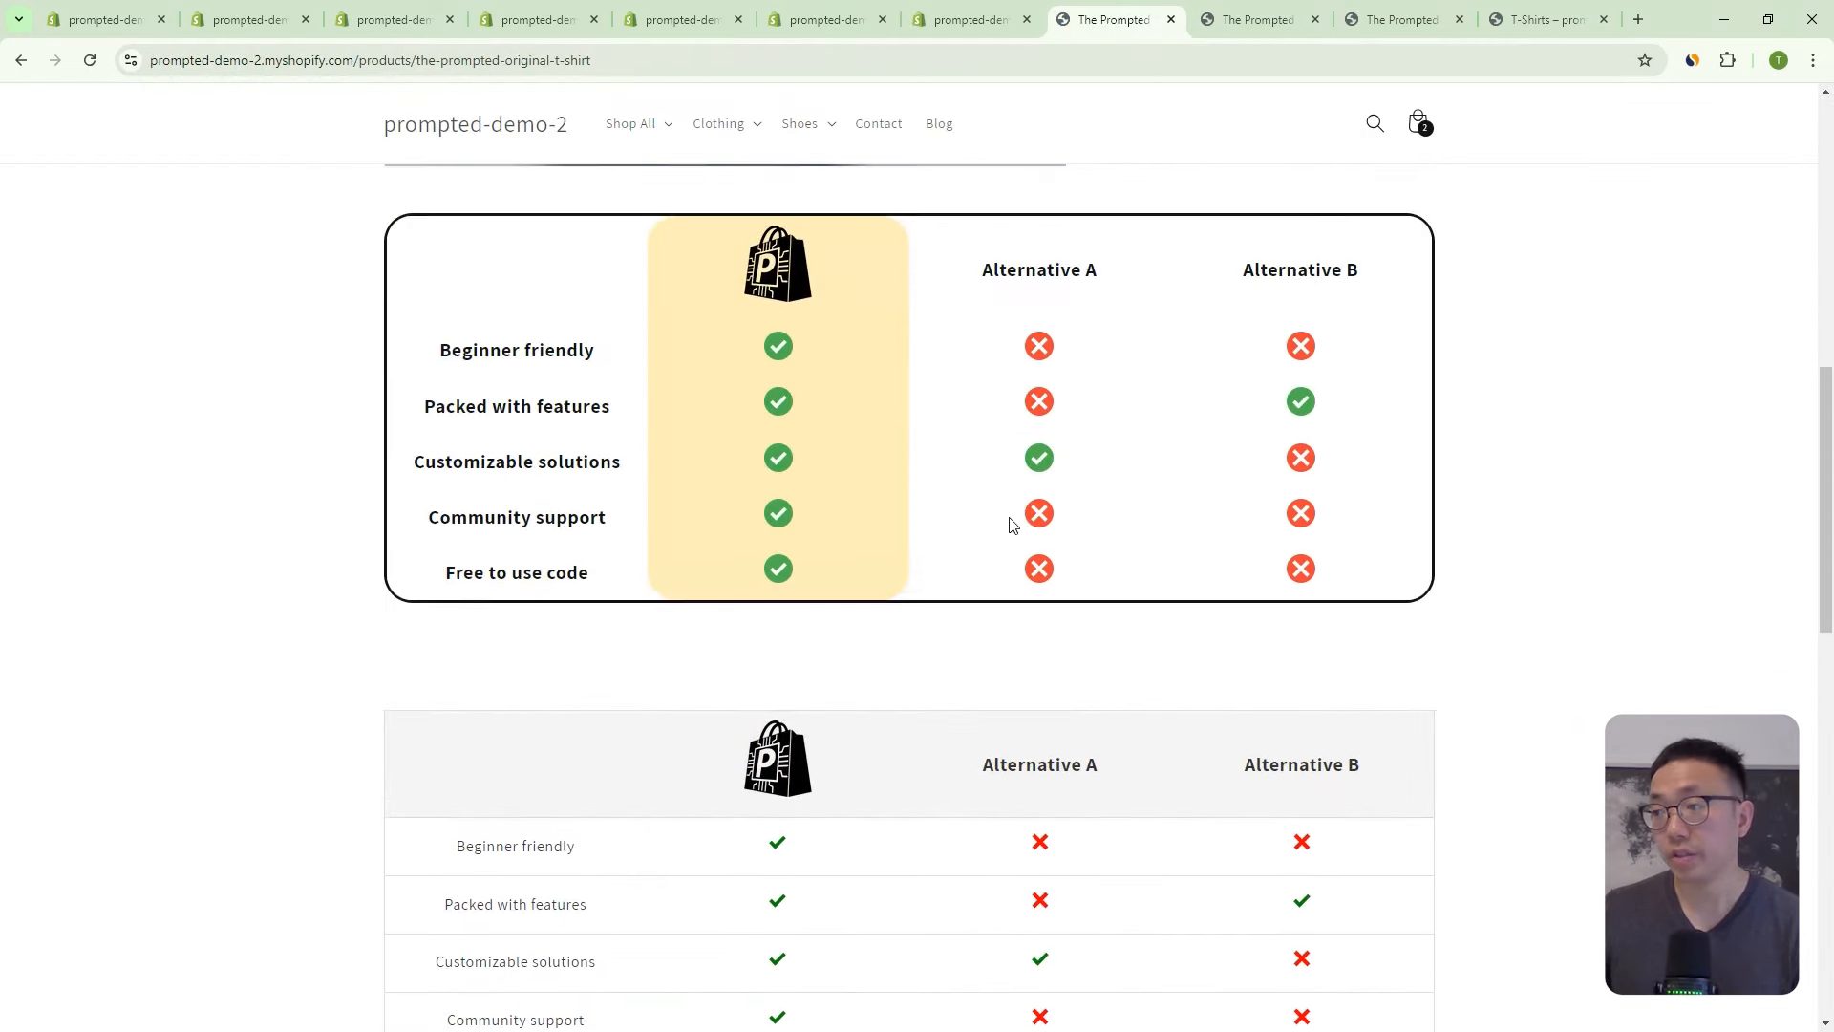
scroll(971, 431, "down", 6)
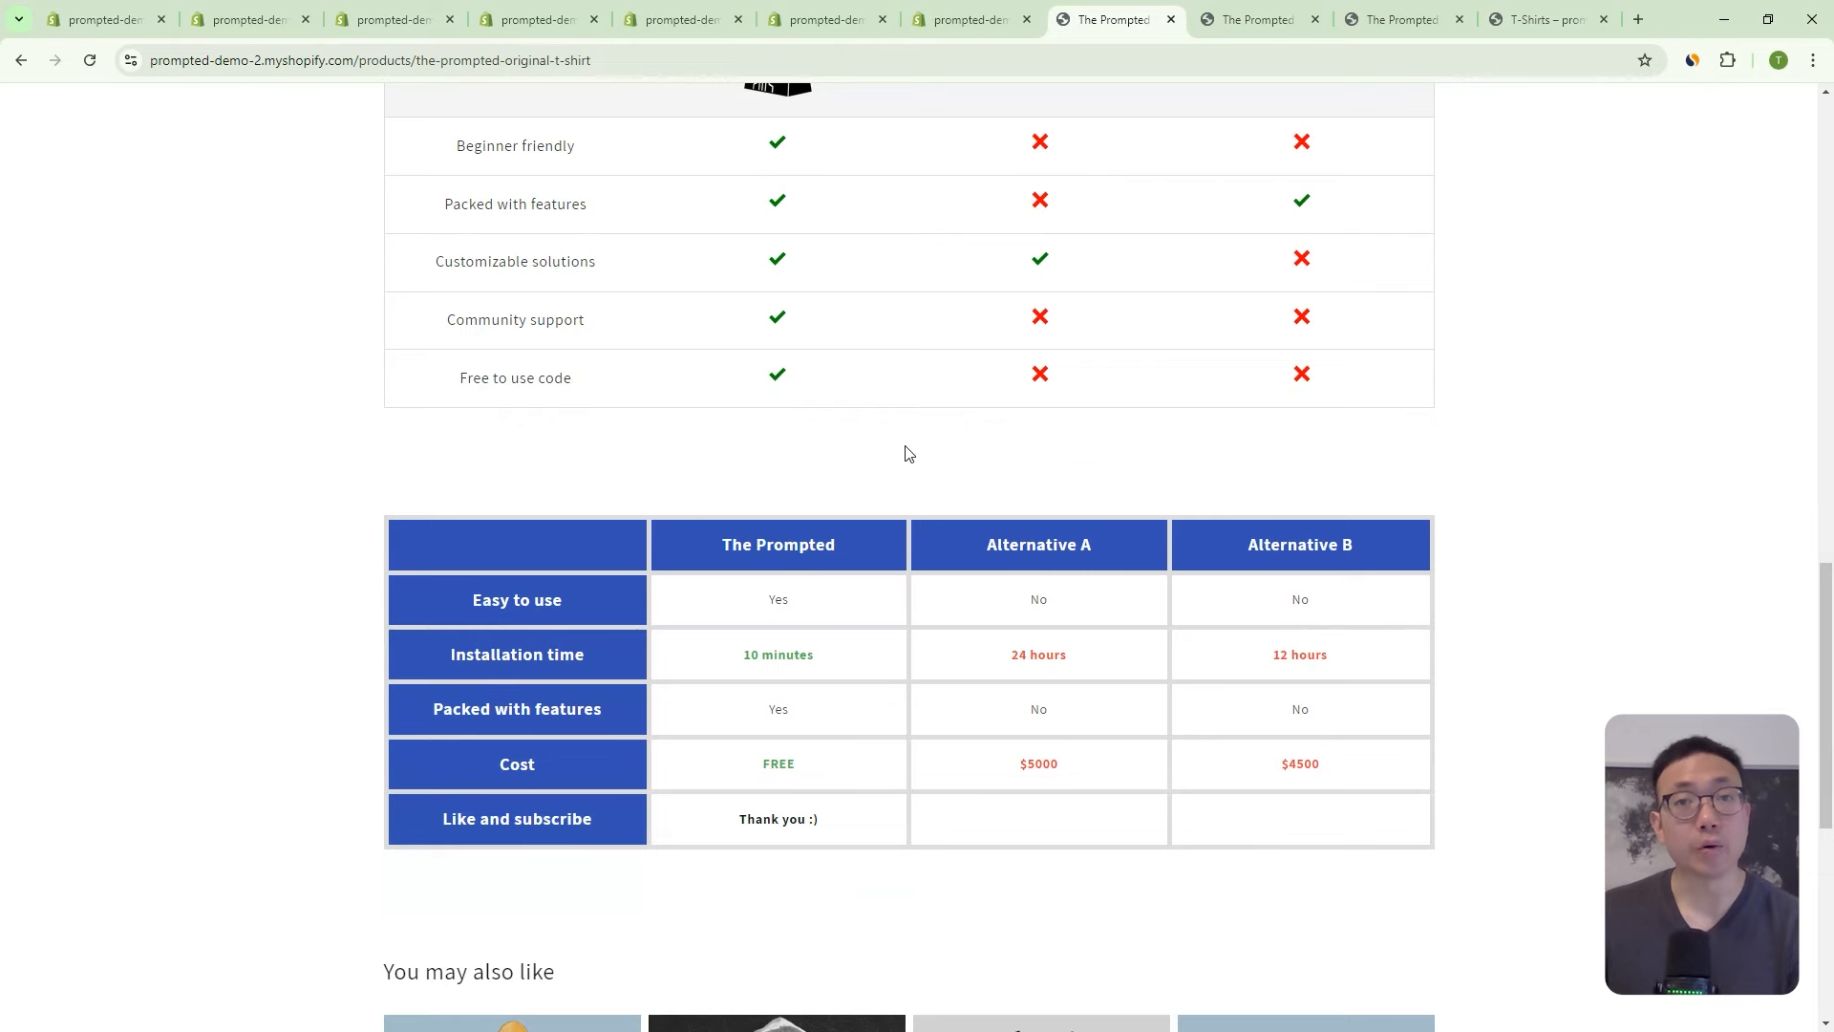
scroll(906, 451, "up", 6)
scroll(907, 453, "up", 2)
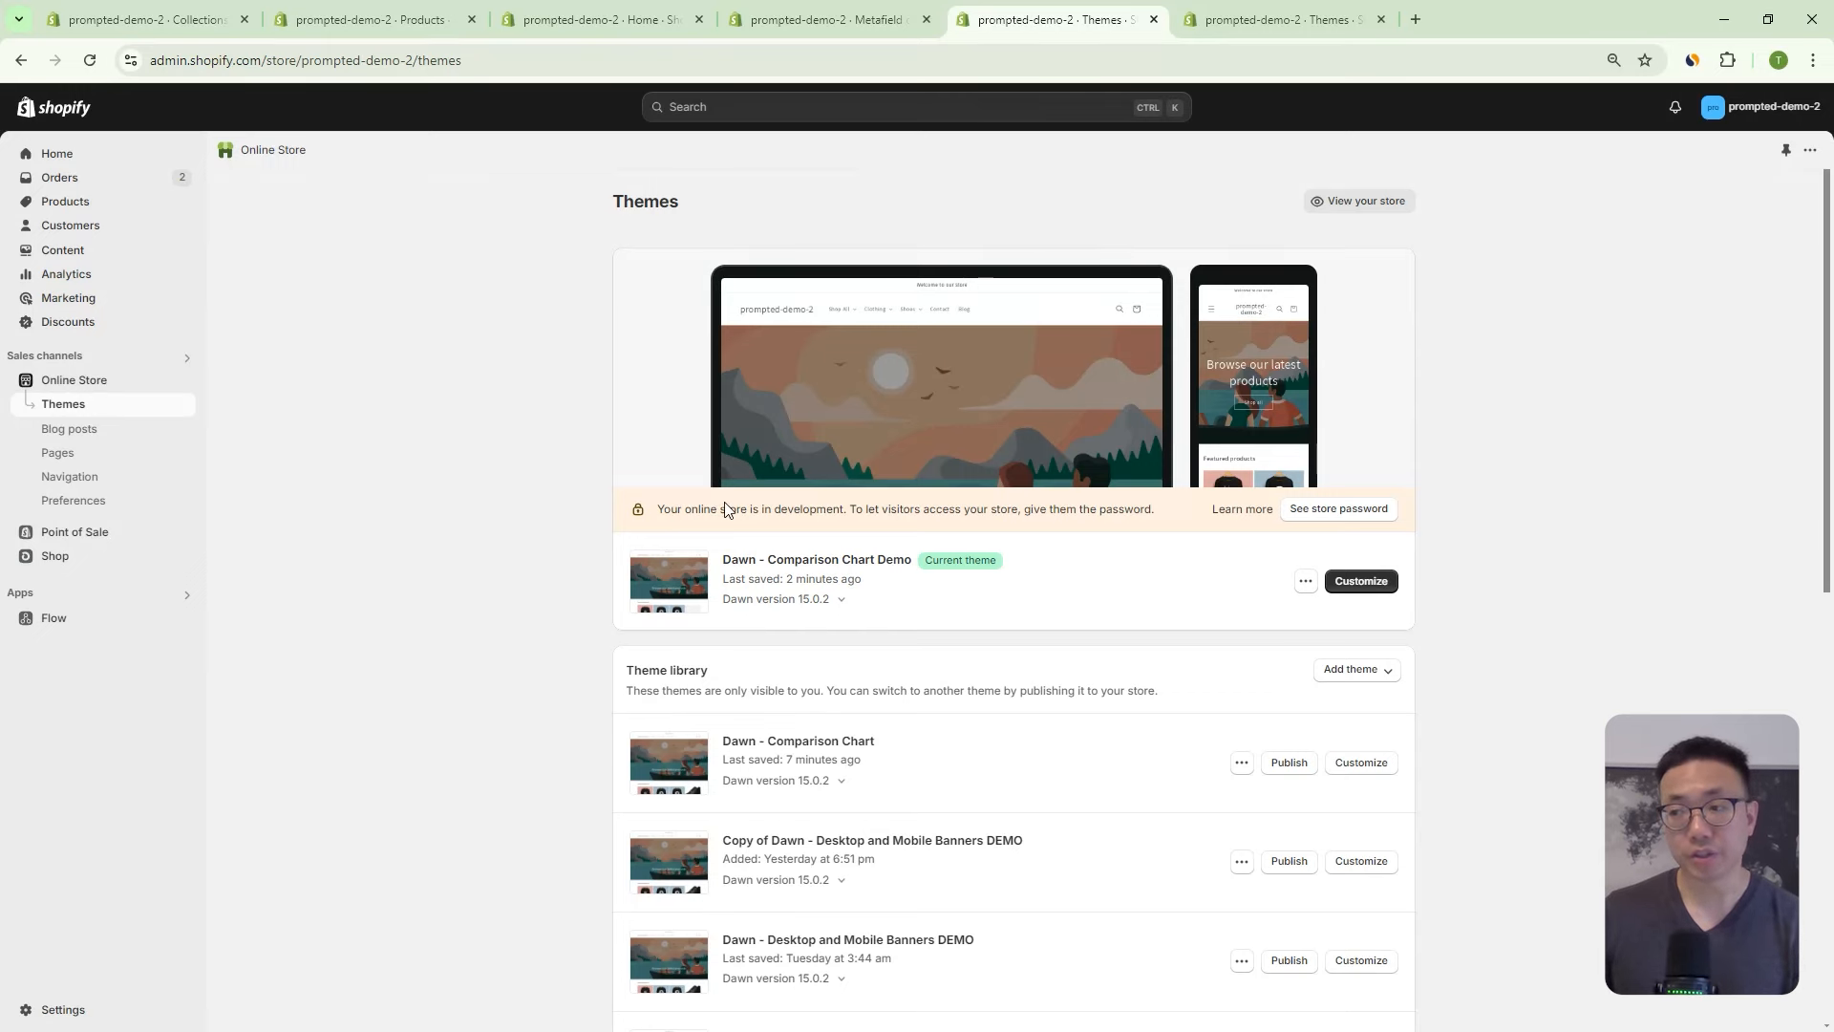
left_click_drag(732, 558, 757, 558)
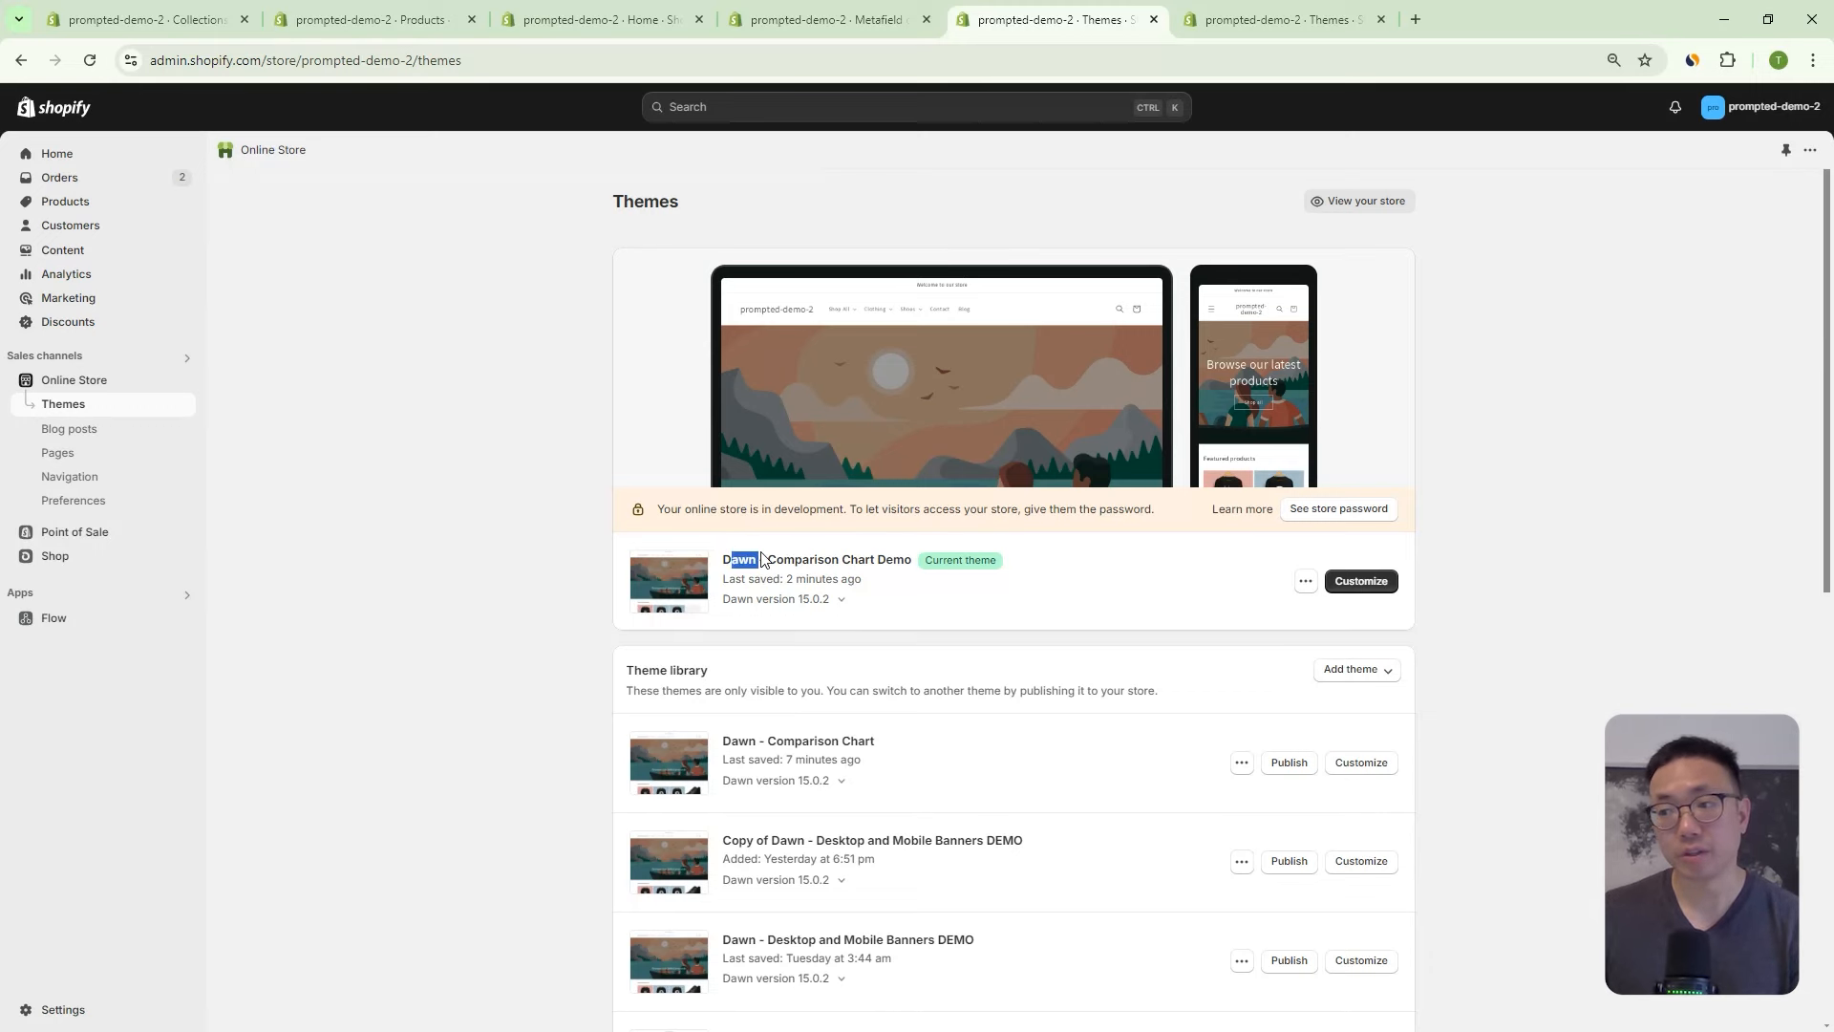
Check the name and Dawn version of the current theme on the Themes page.
left_click(840, 560)
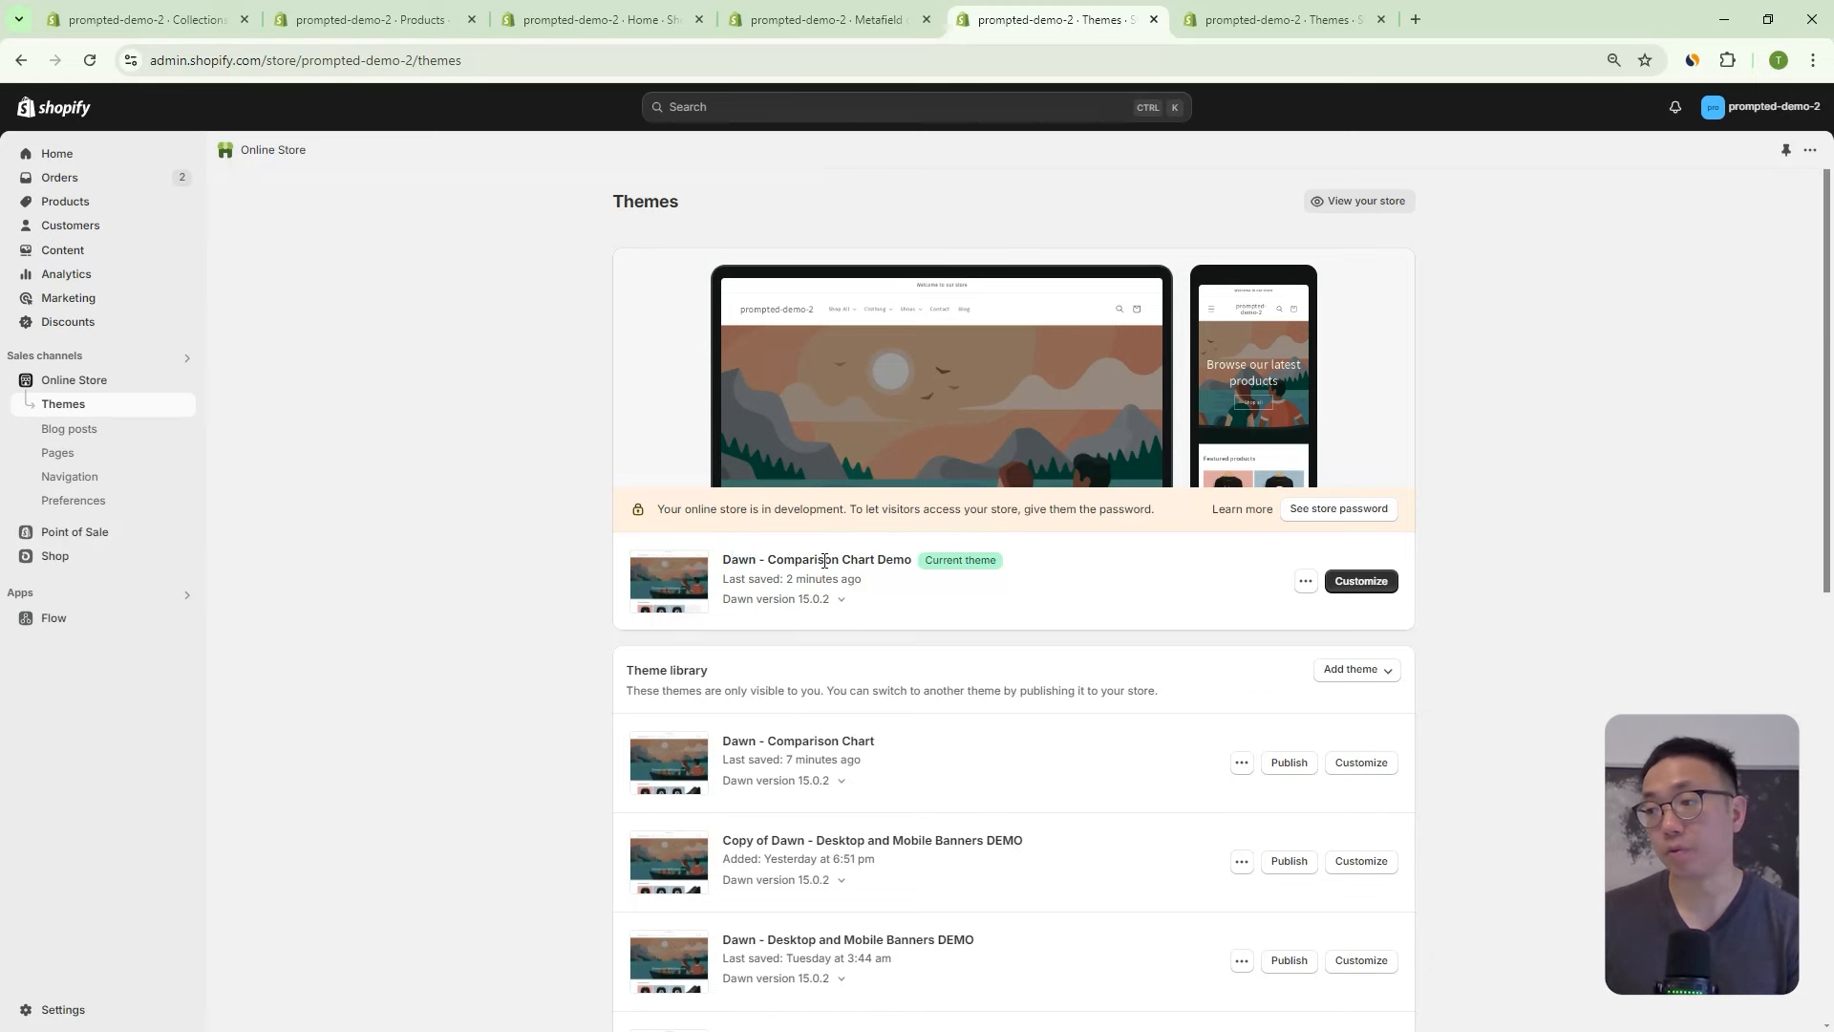
left_click_drag(769, 561, 907, 562)
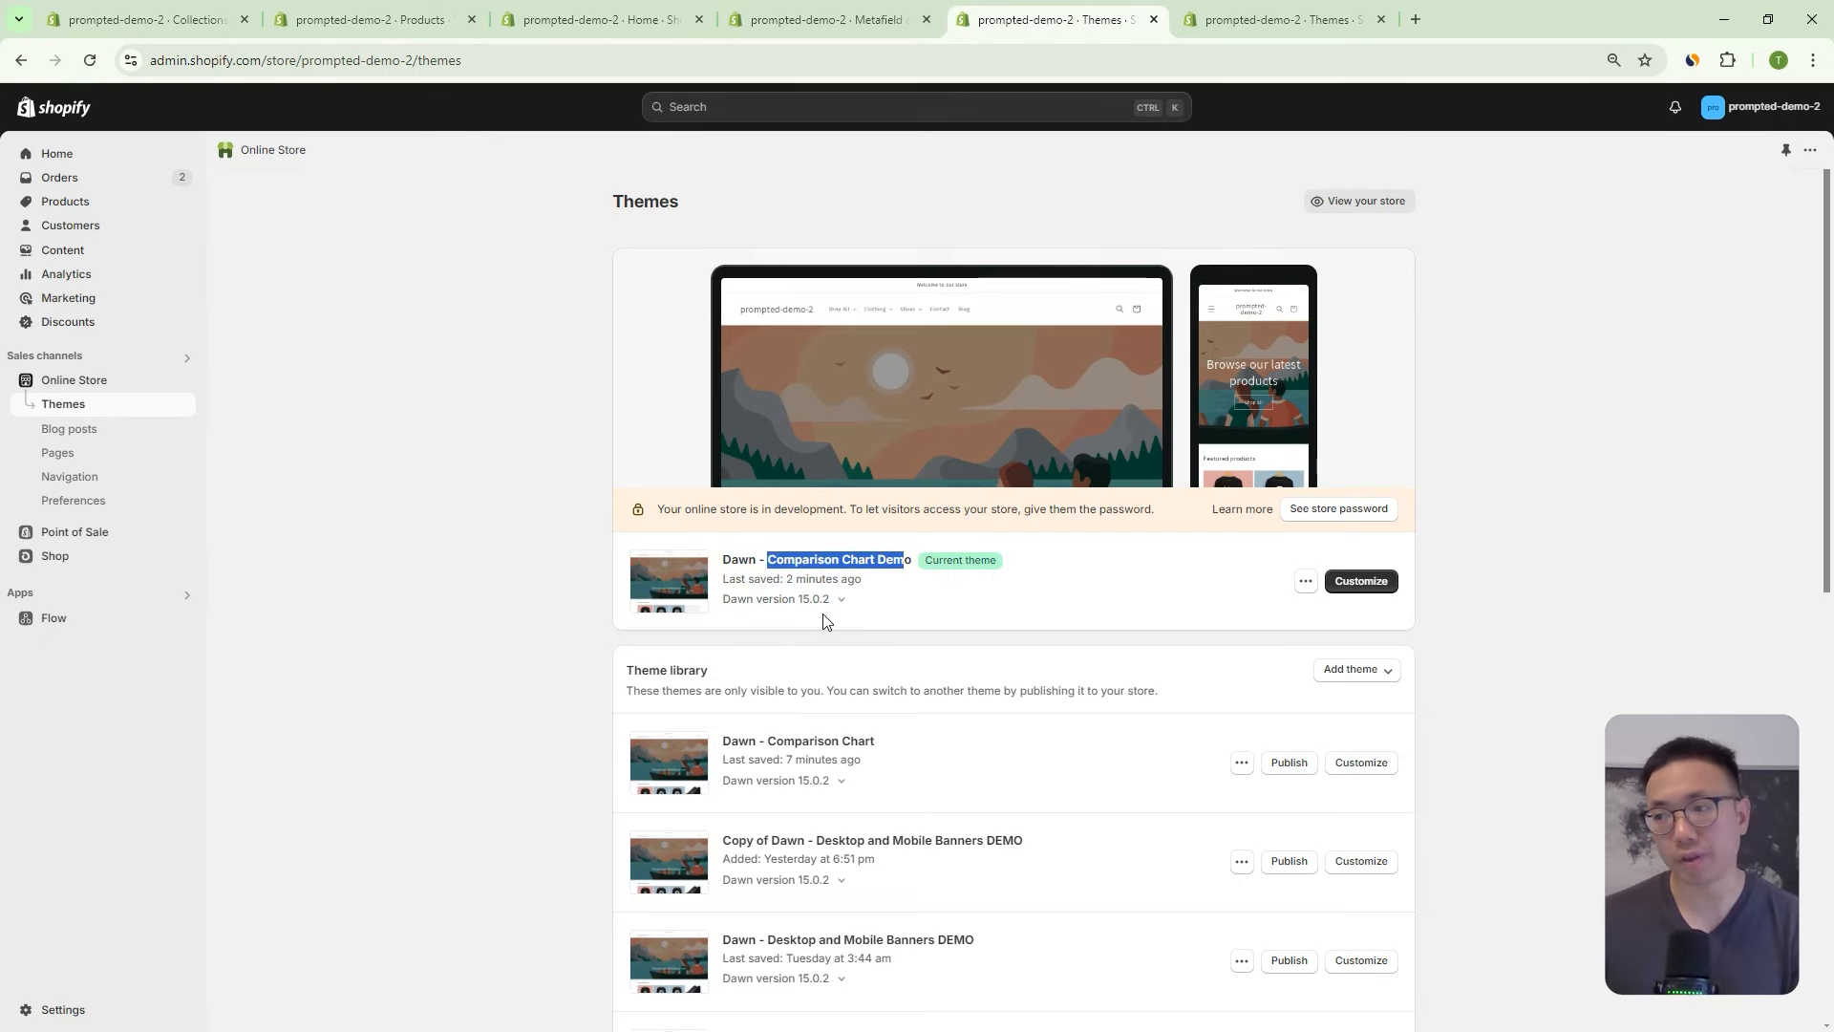
left_click(833, 614)
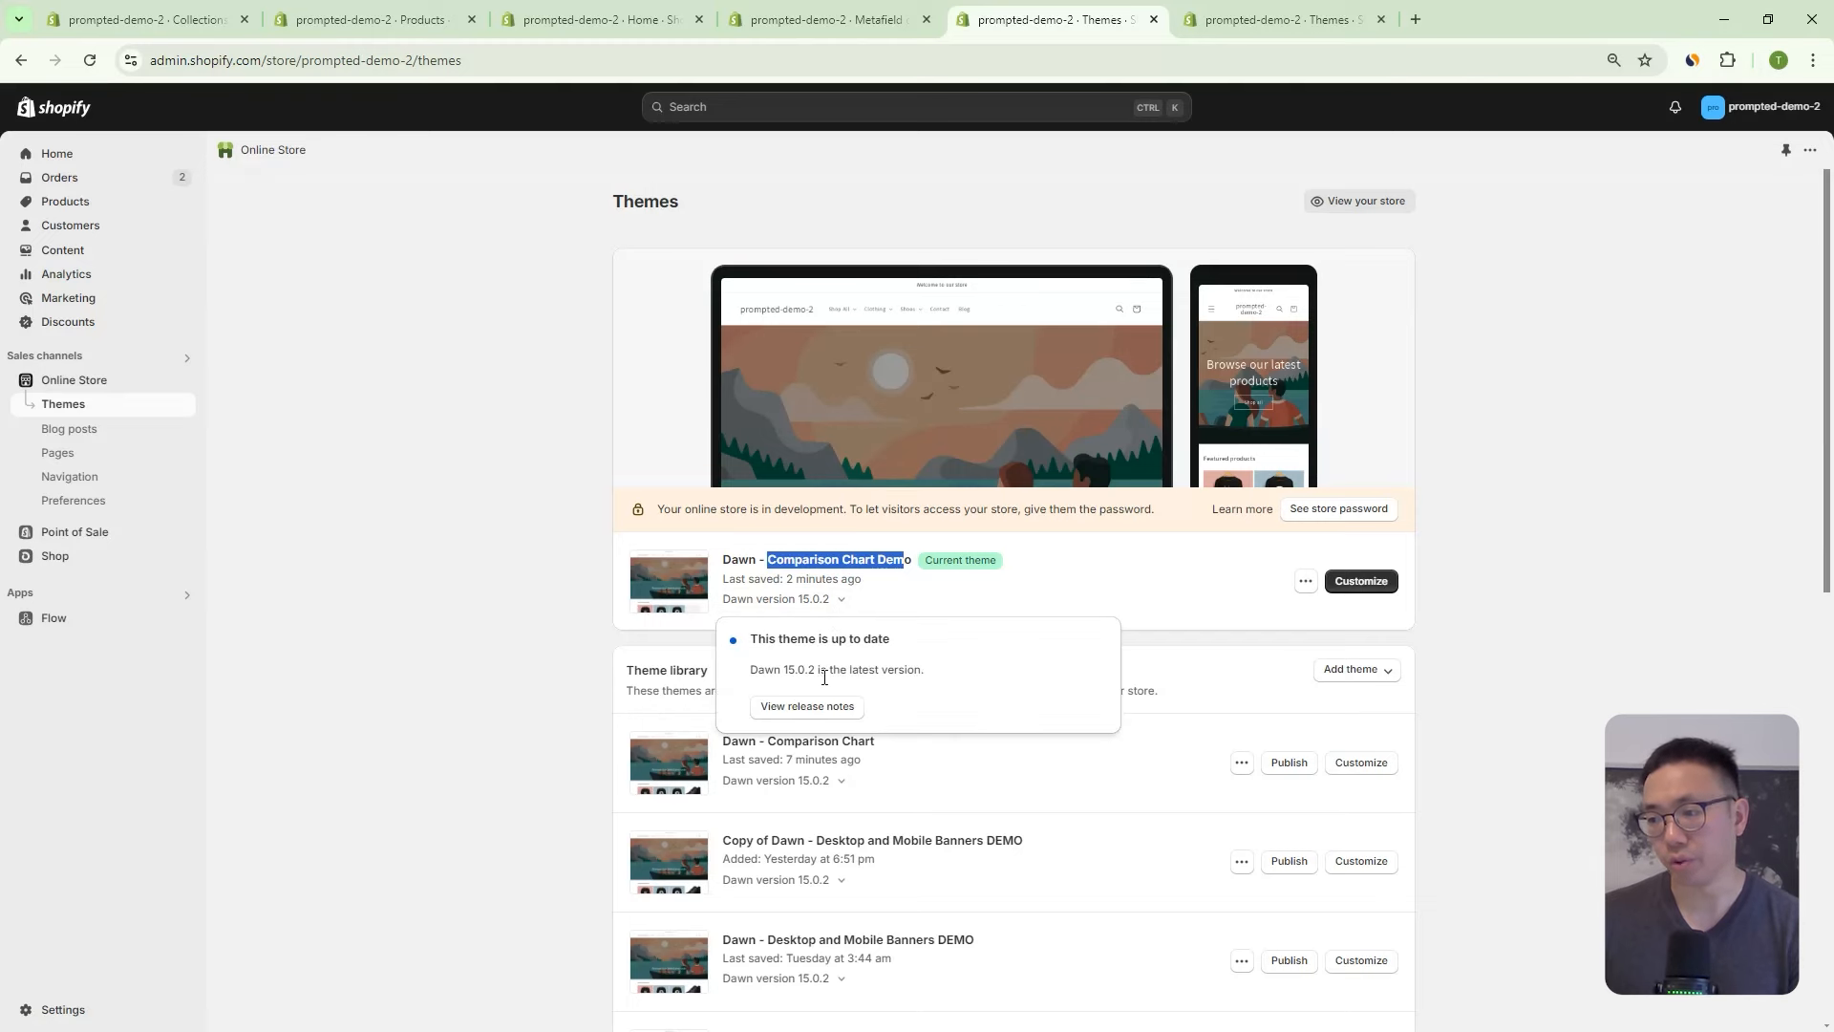
left_click(1490, 535)
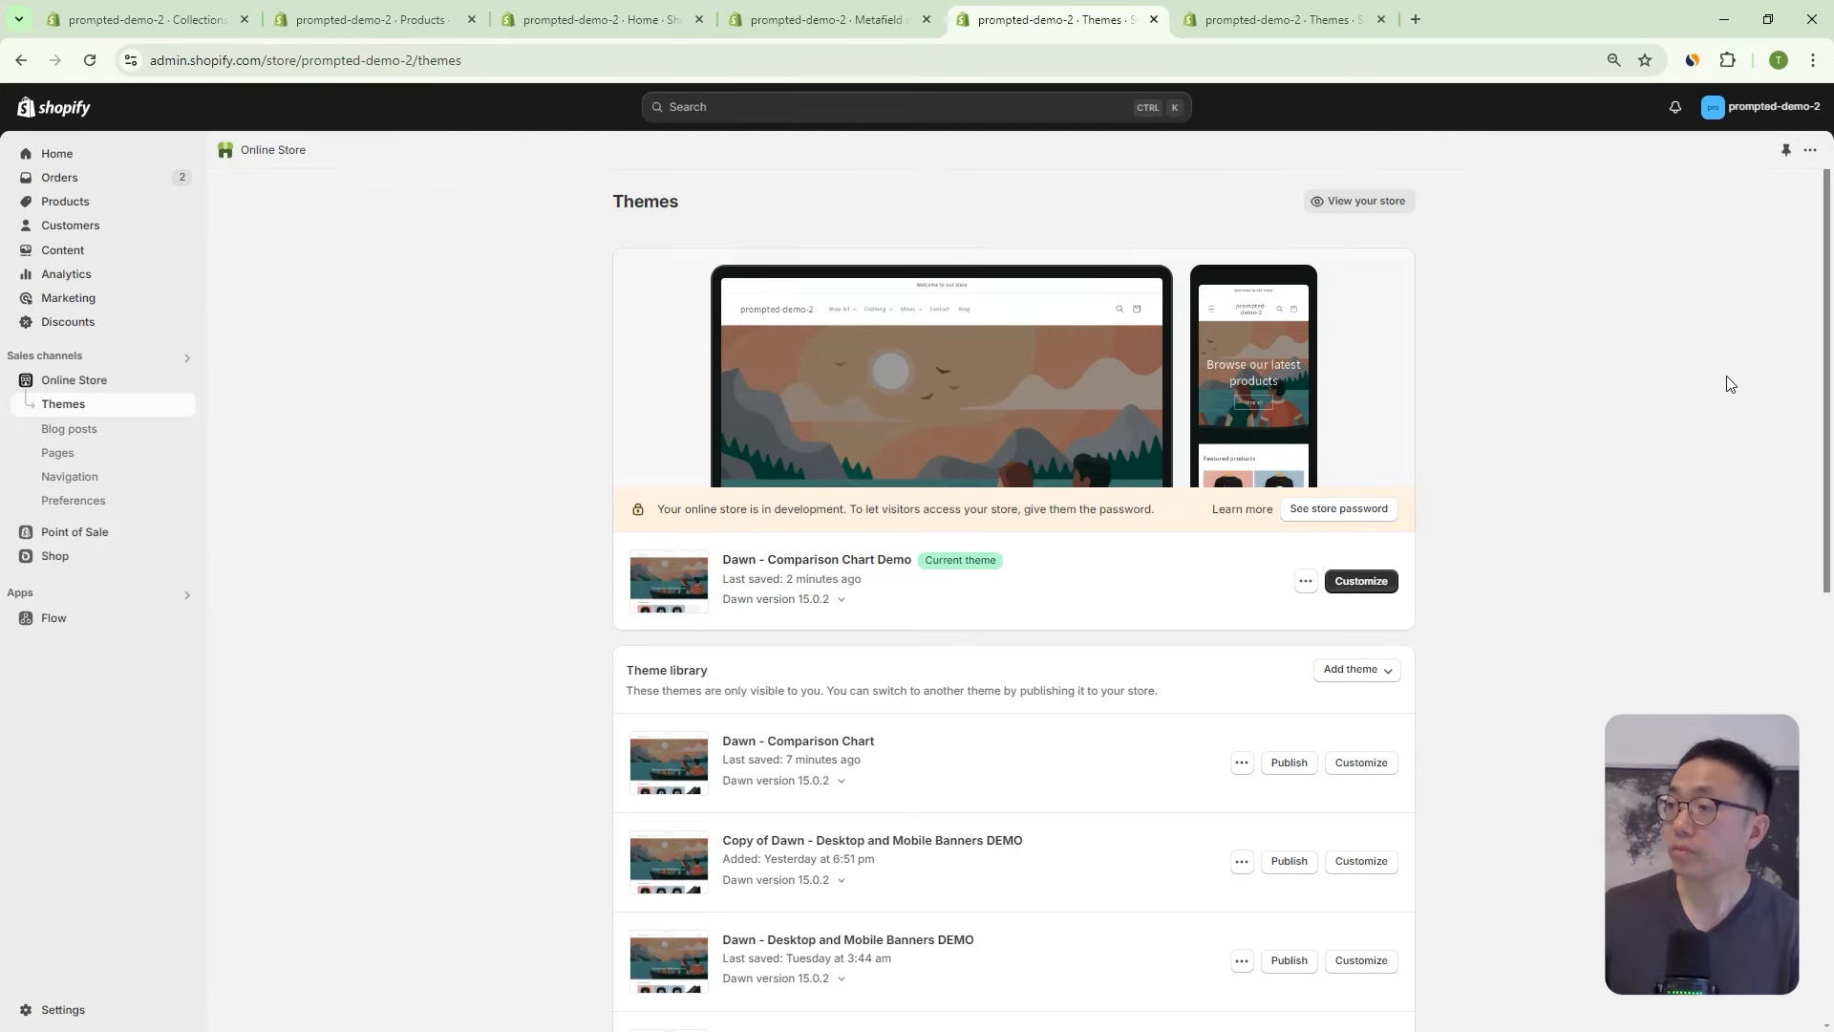
mouse_move(1825, 260)
left_mouse_down()
mouse_move(1825, 277)
mouse_move(1822, 253)
left_mouse_up()
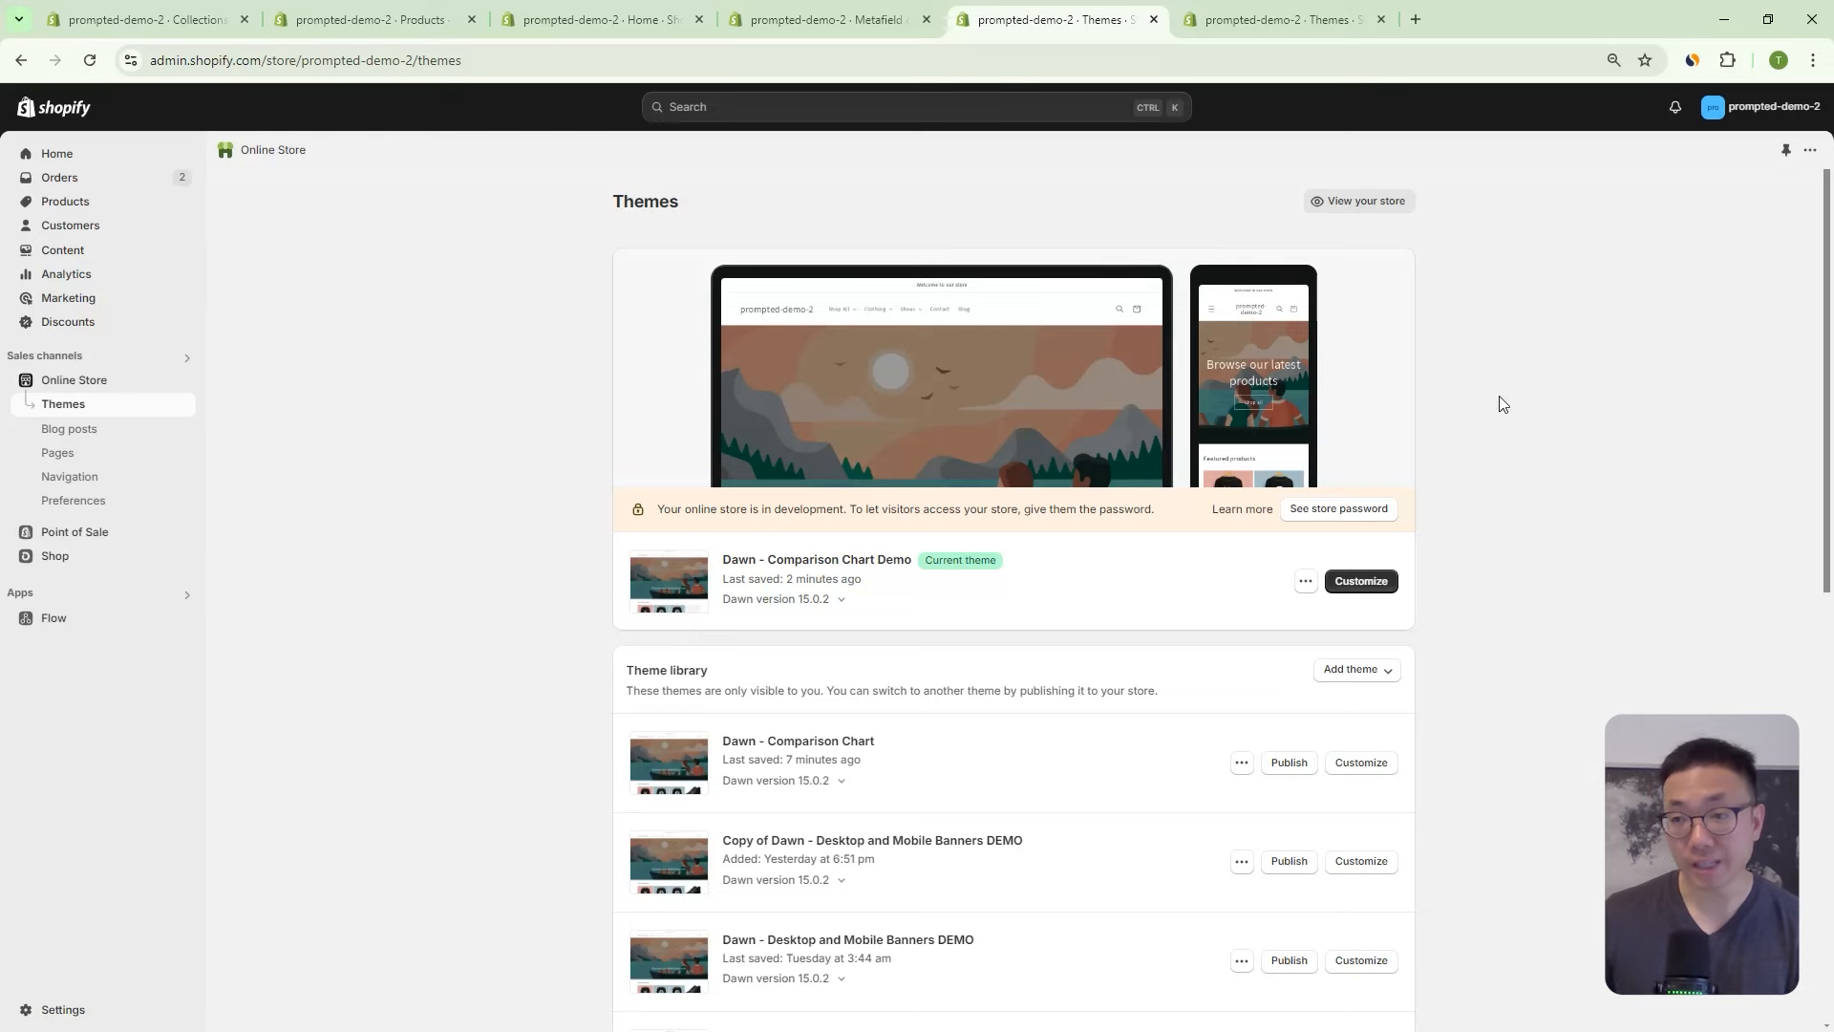
Review the available actions, such as duplicating, for the current Dawn - Comparison Chart Demo theme.
left_click(1305, 581)
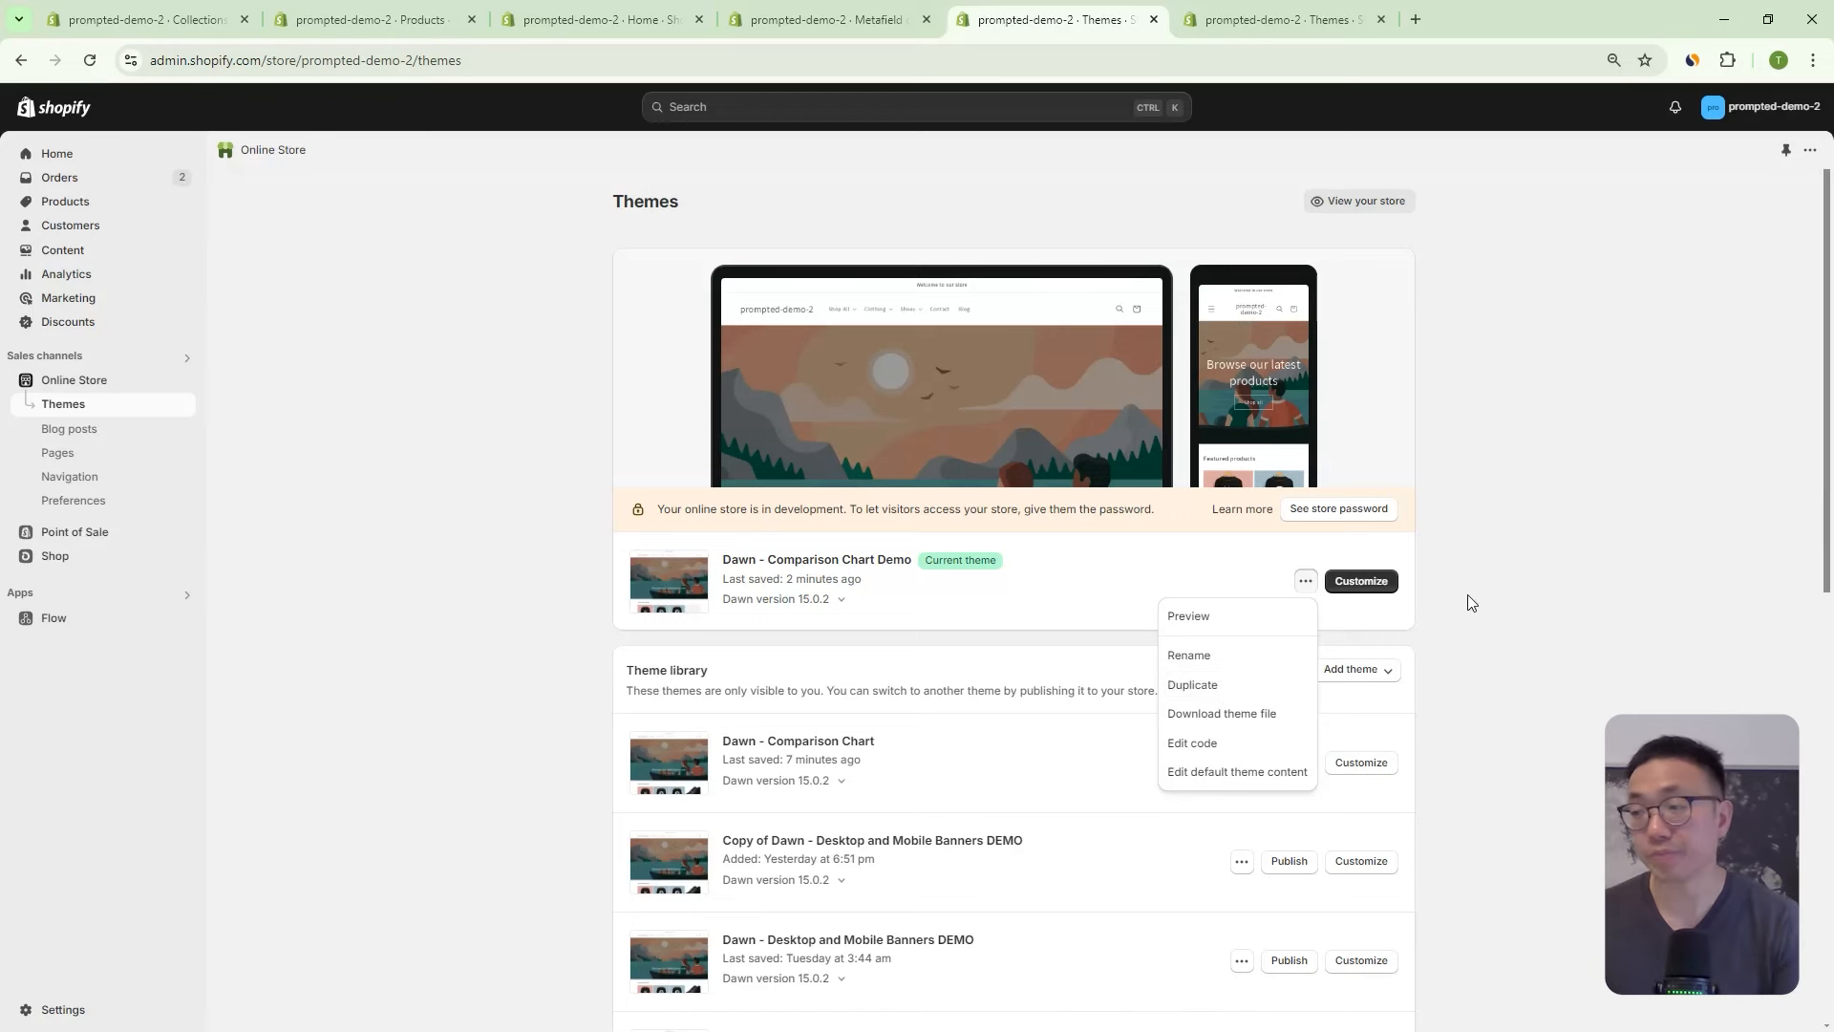
left_click(1537, 560)
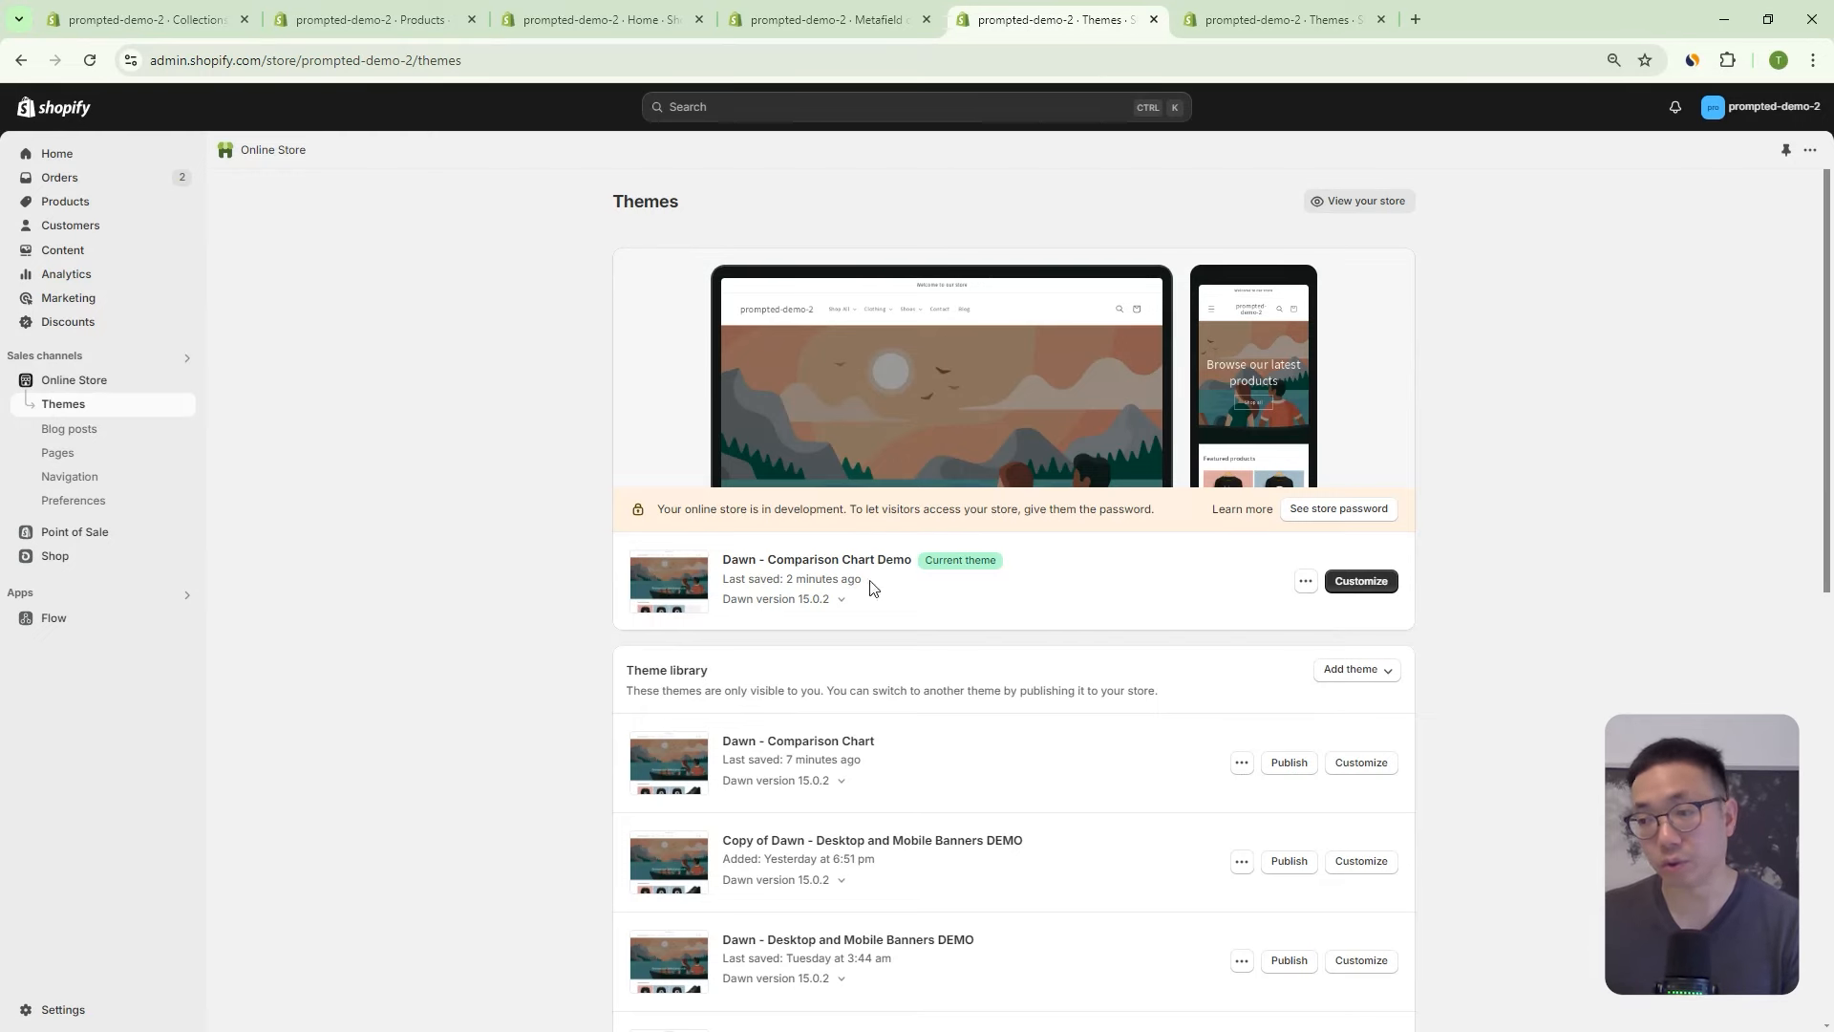
left_click(1305, 581)
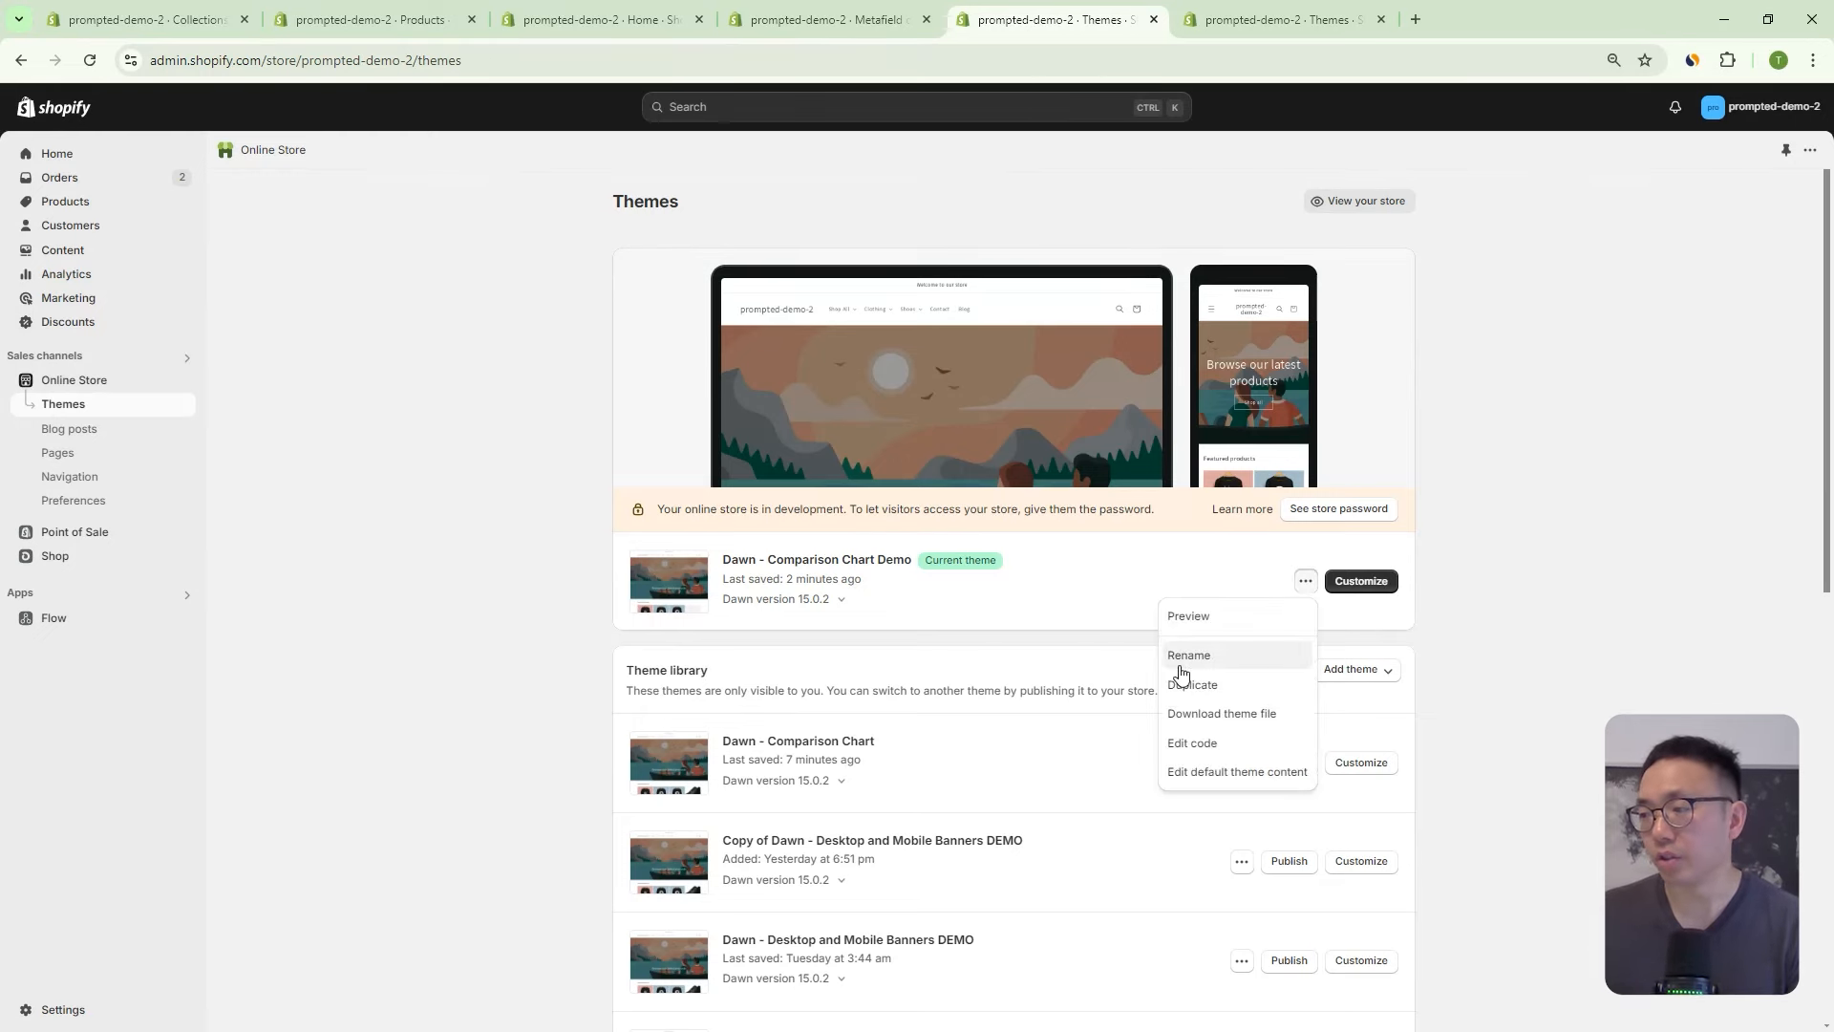
left_click(1512, 505)
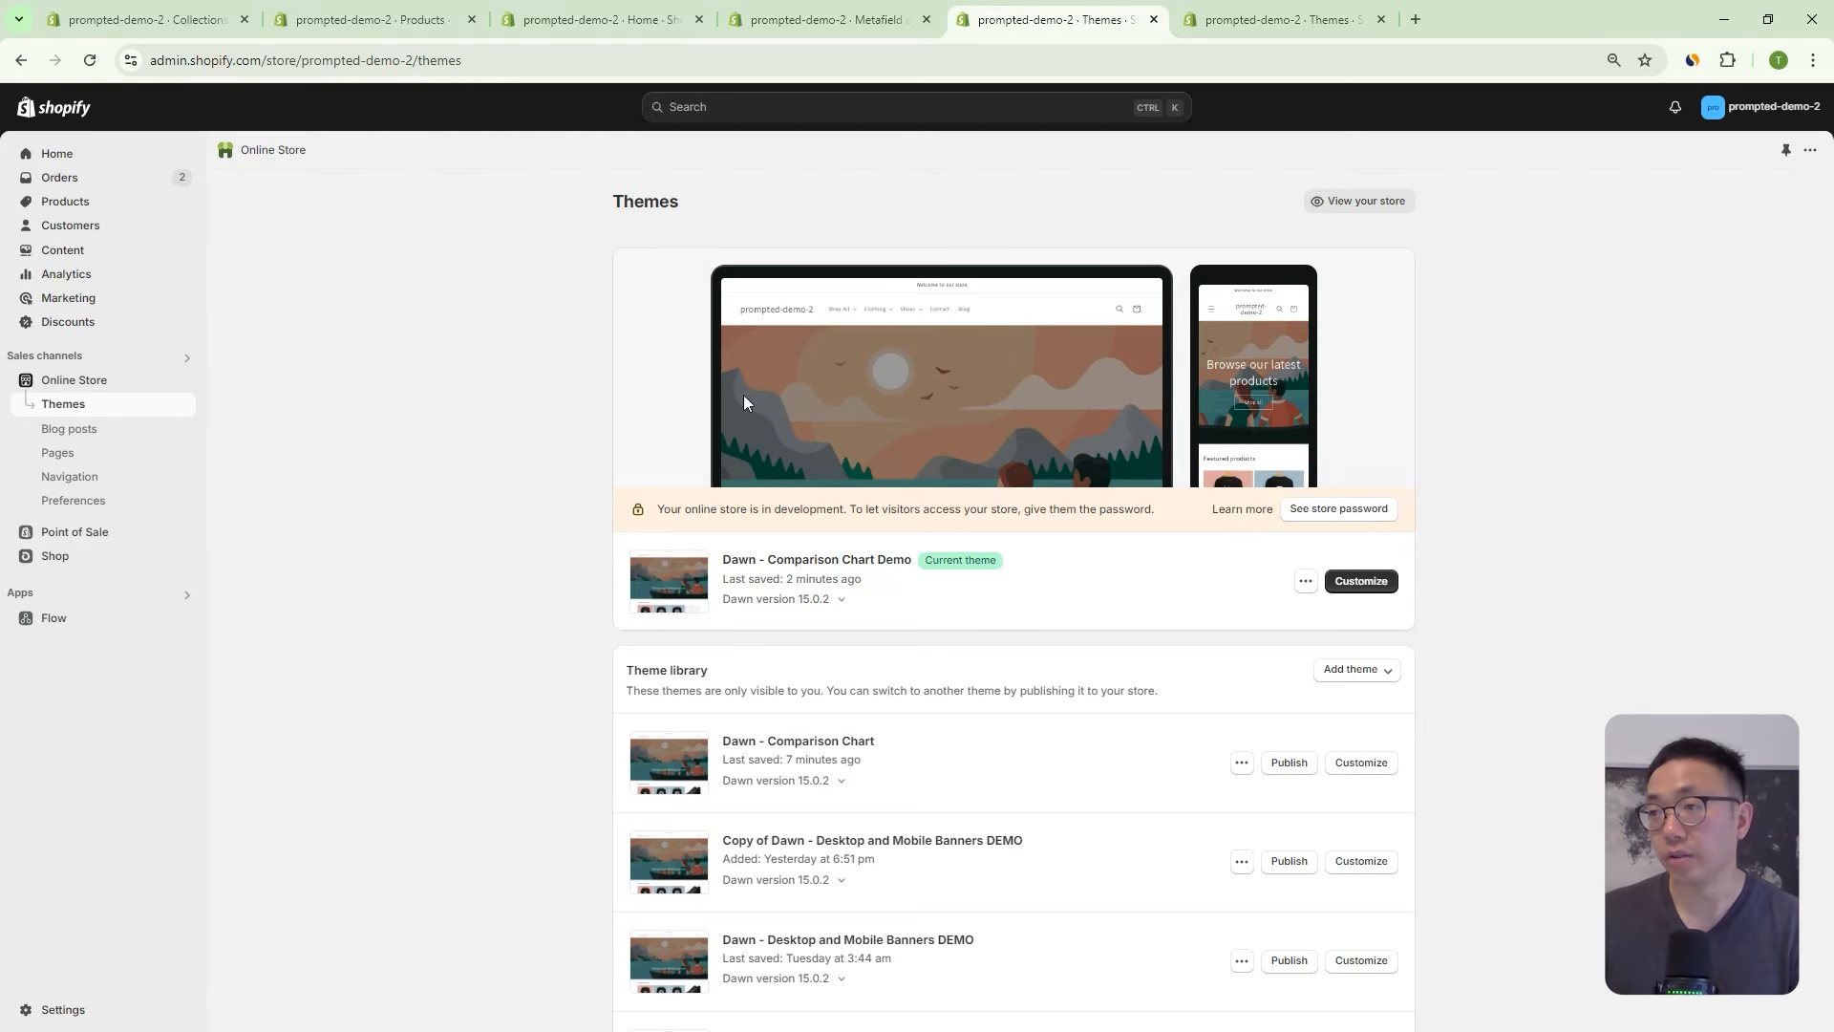
Open the store's custom data settings and view the blank form for adding a metaobject definition.
left_click(83, 1020)
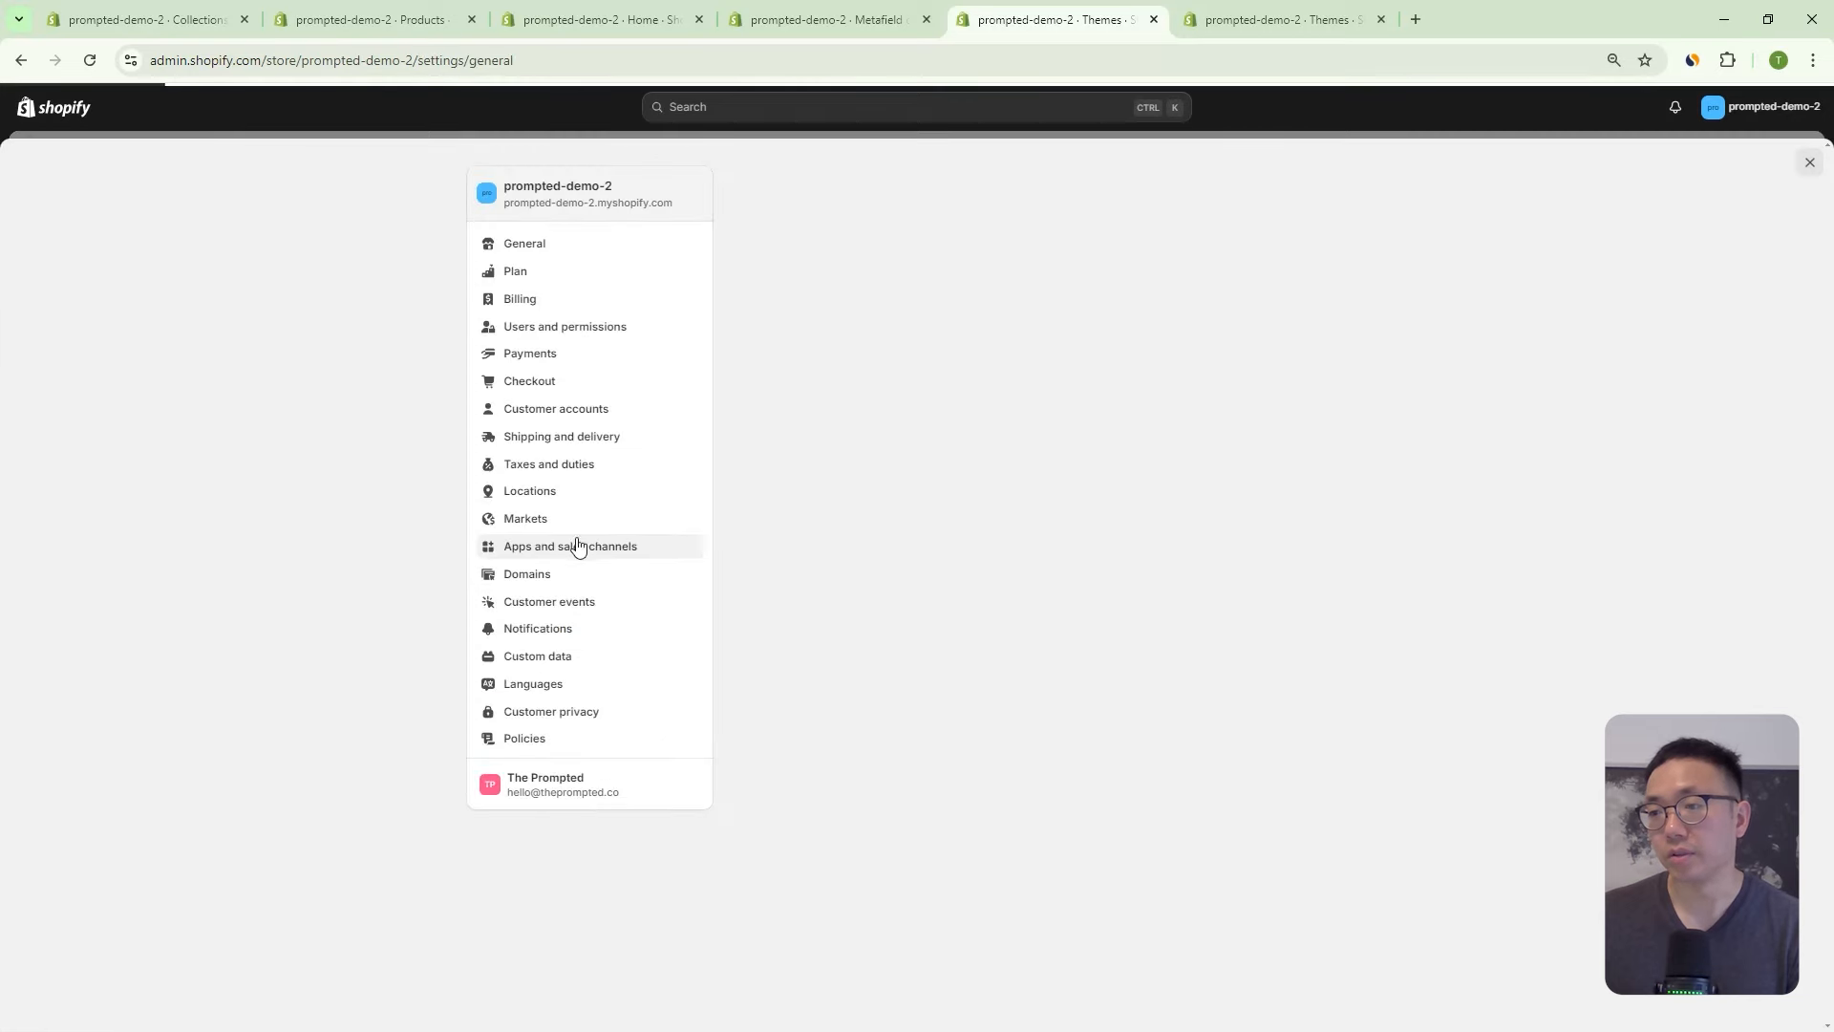
left_click(561, 656)
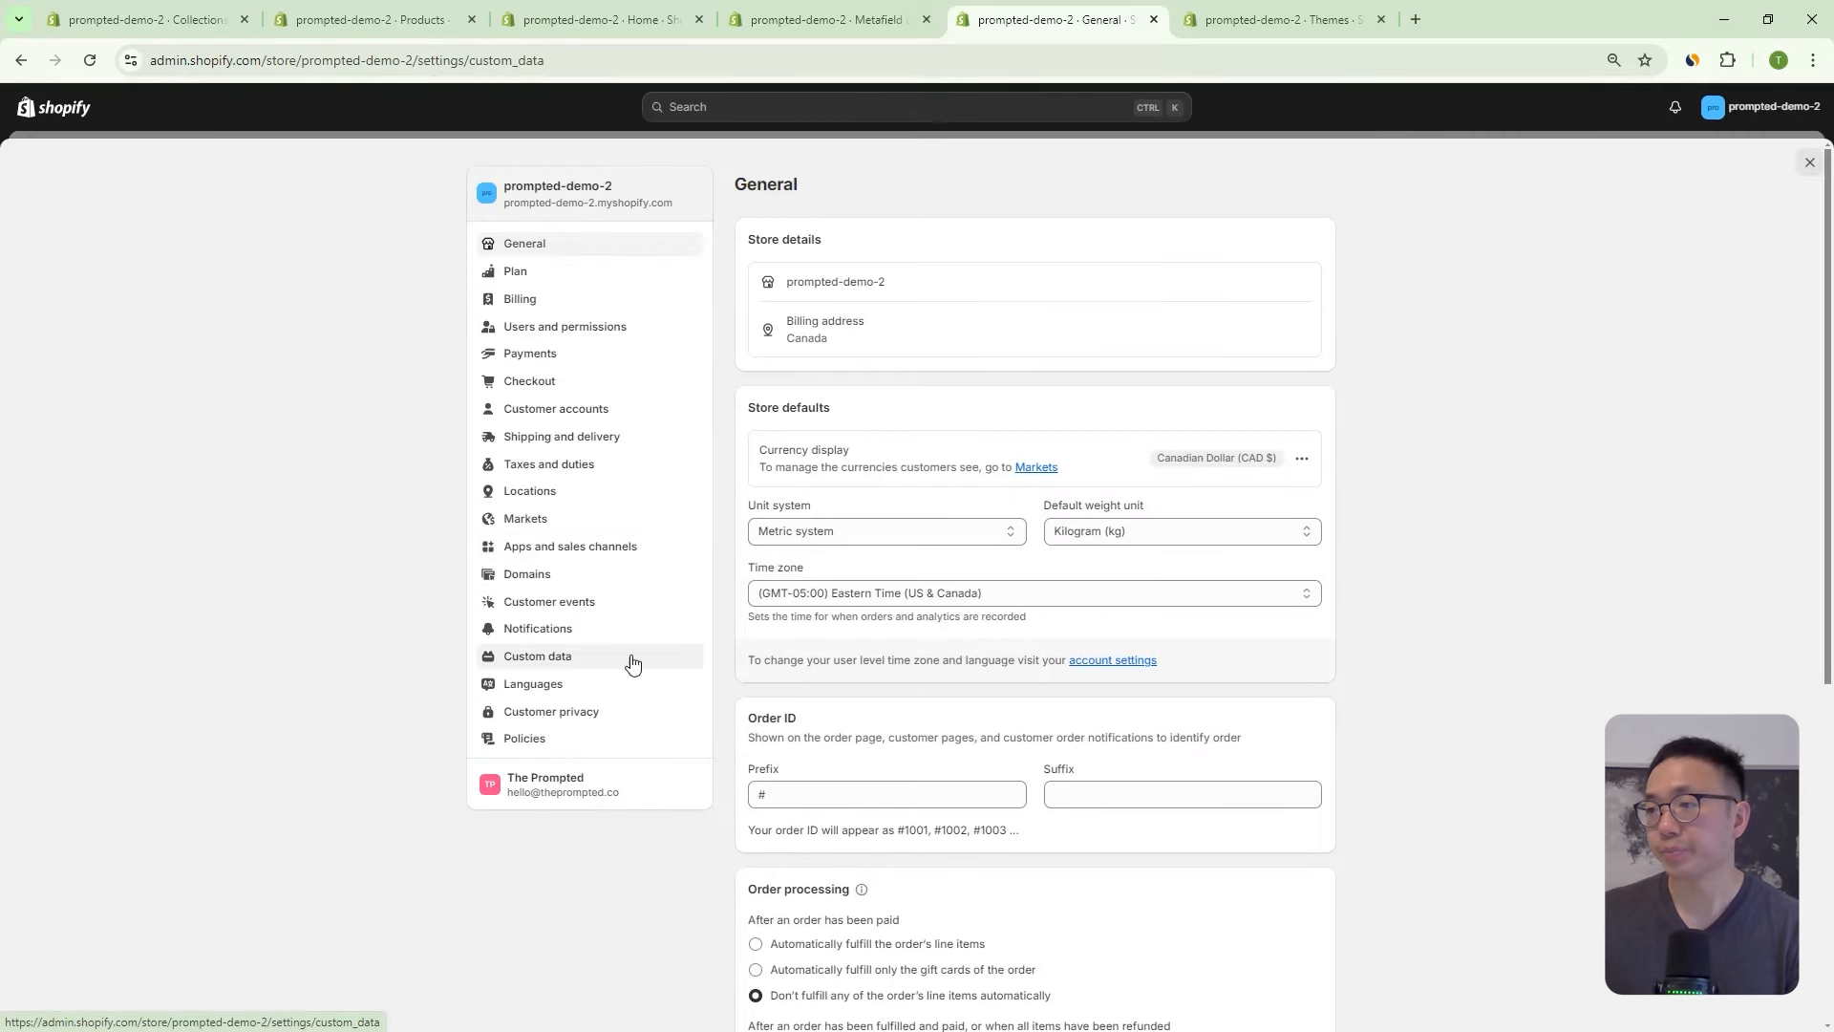
scroll(1019, 456, "down", 2)
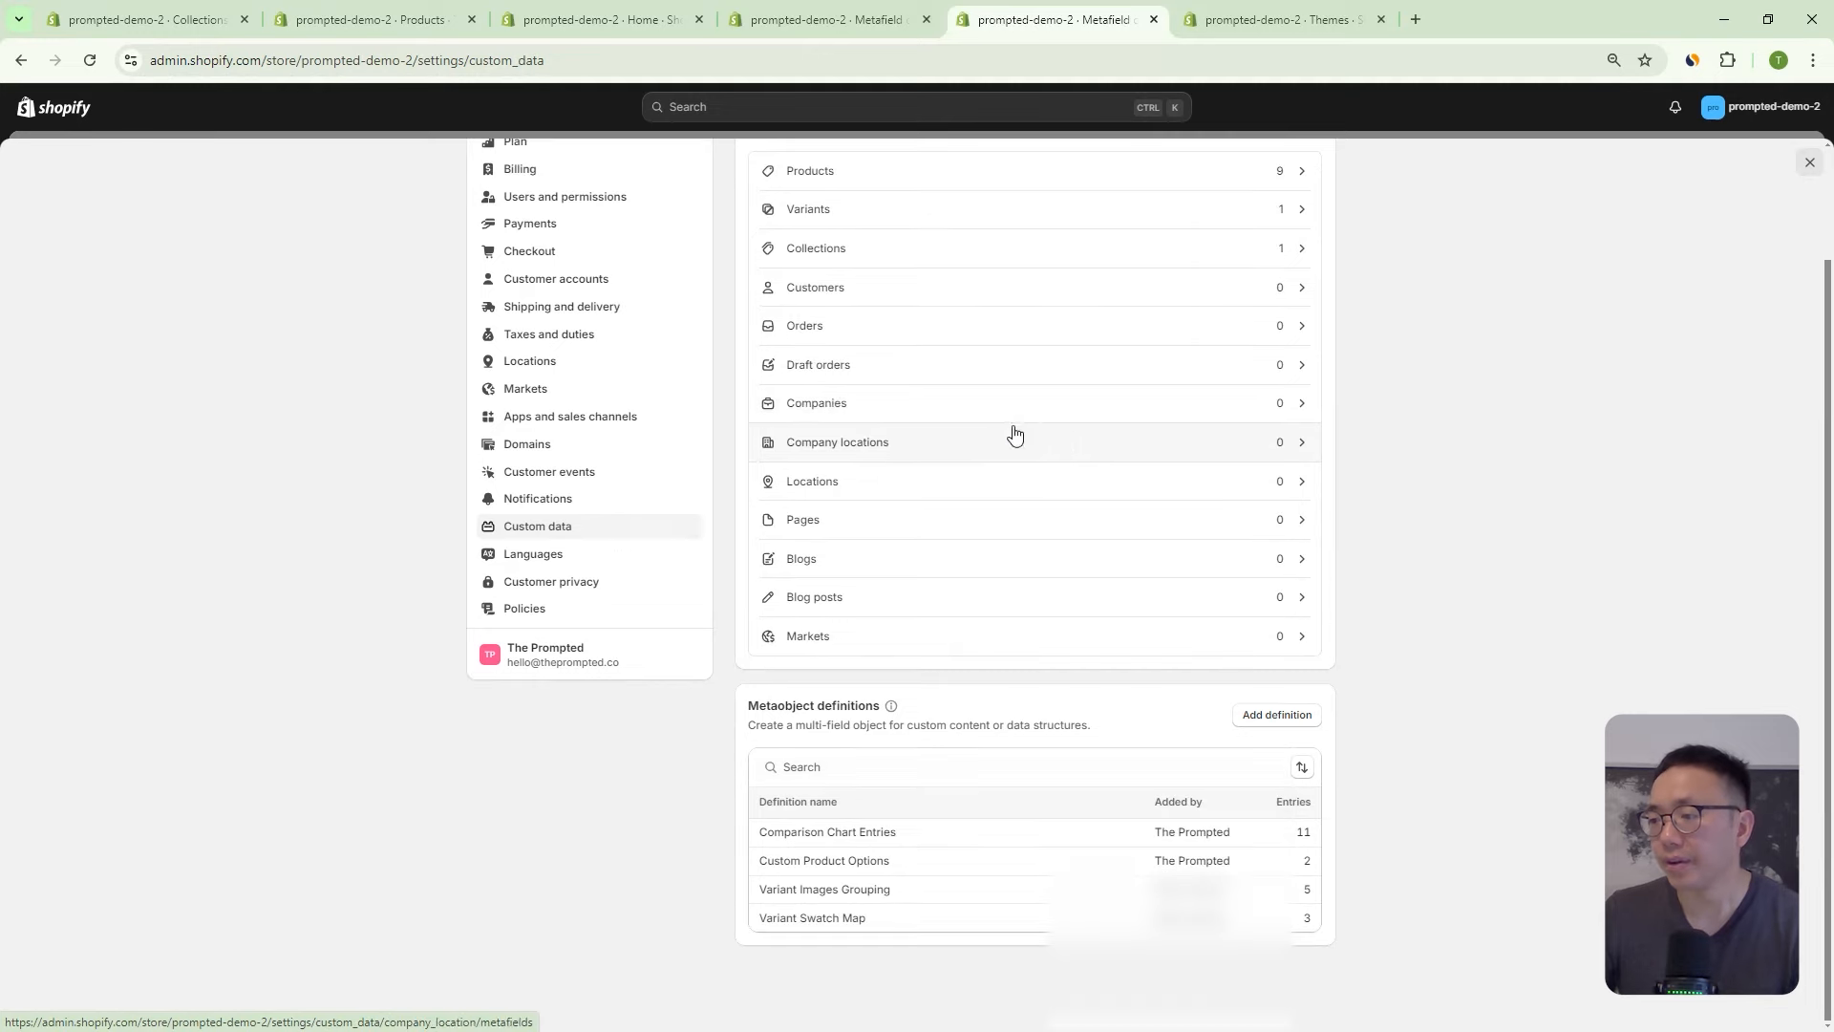
left_click(1267, 726)
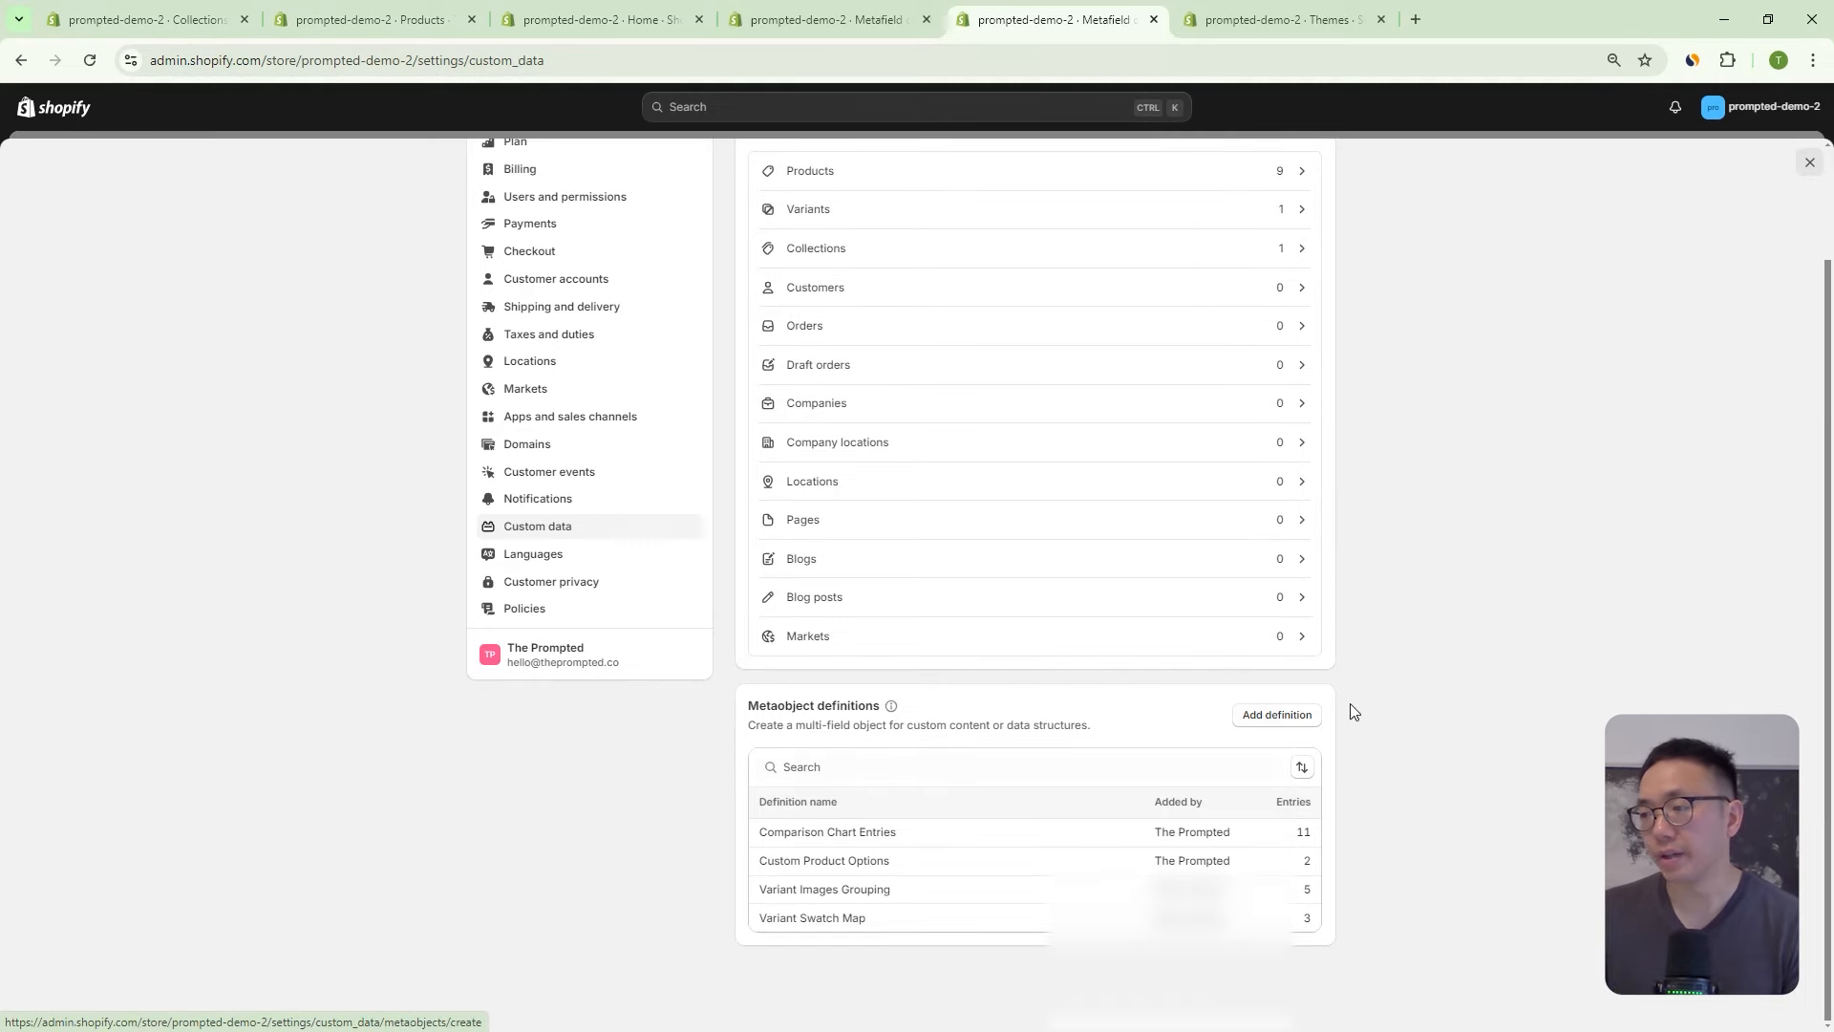
left_click(1014, 266)
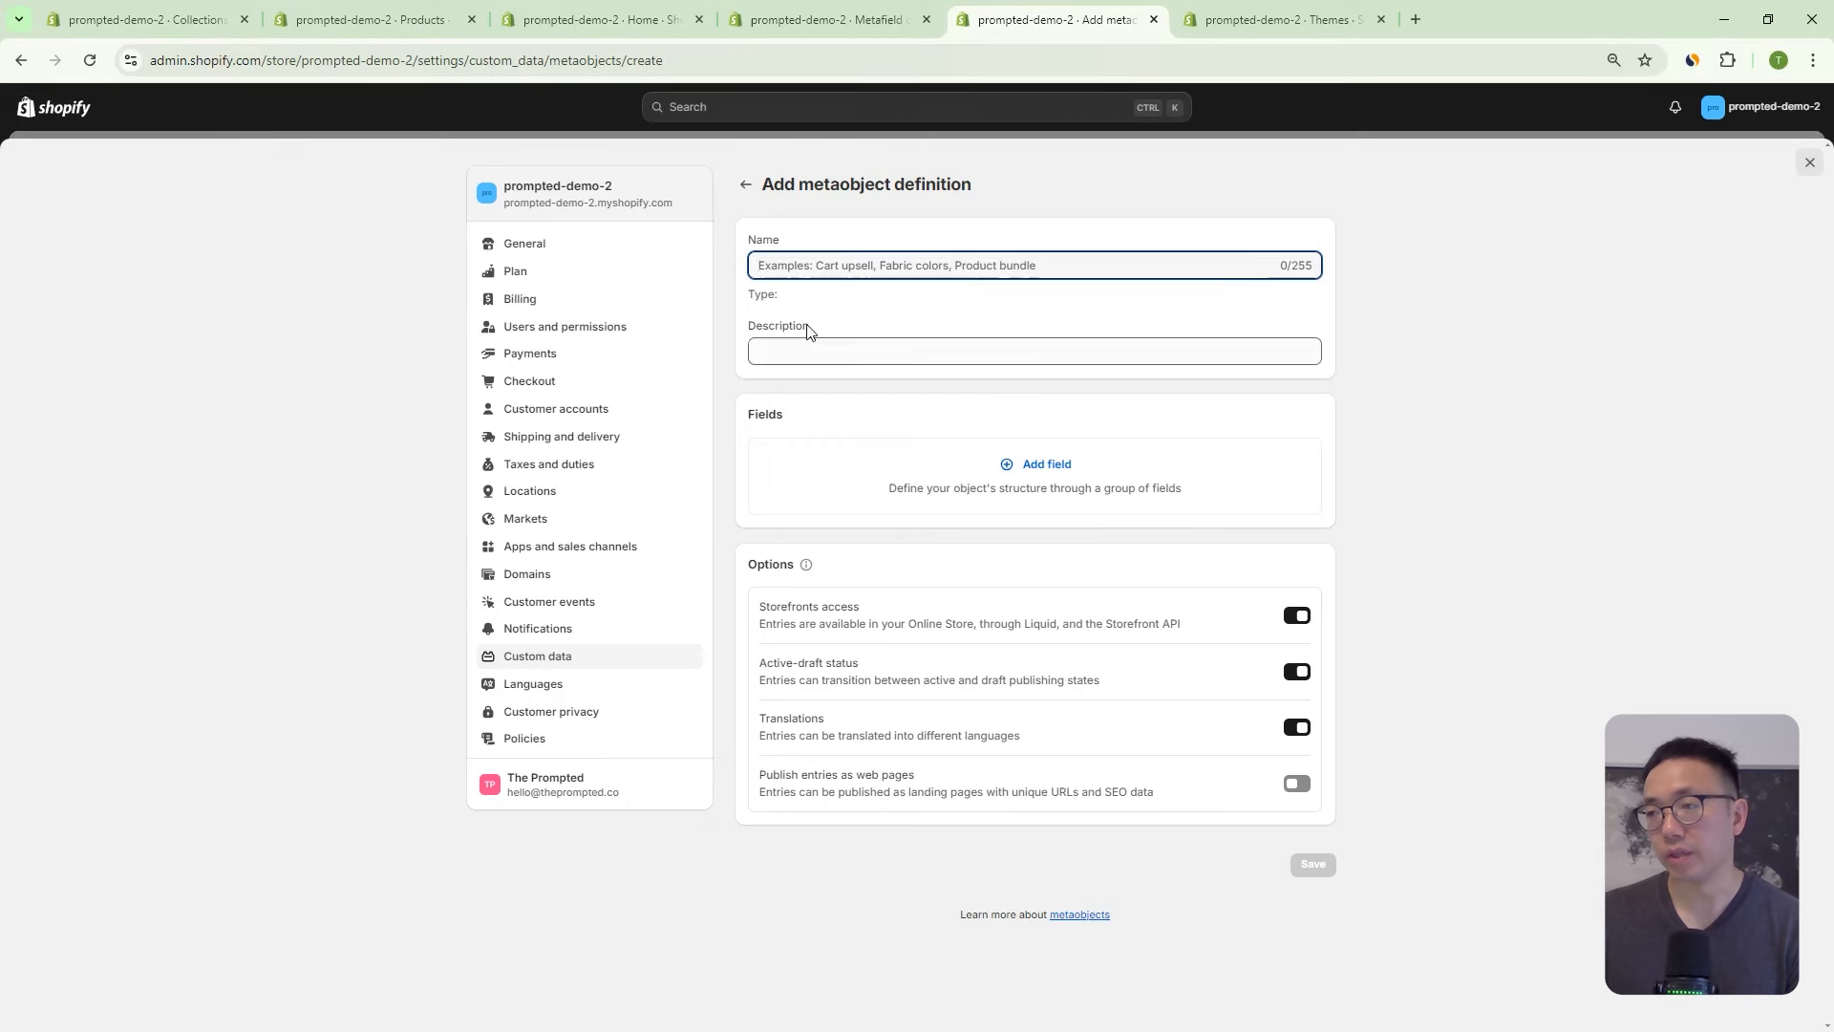
Leave the blank form, open the Comparison Chart Entries metaobject definition and check its name and type.
left_click(746, 185)
scroll(894, 605, "down", 2)
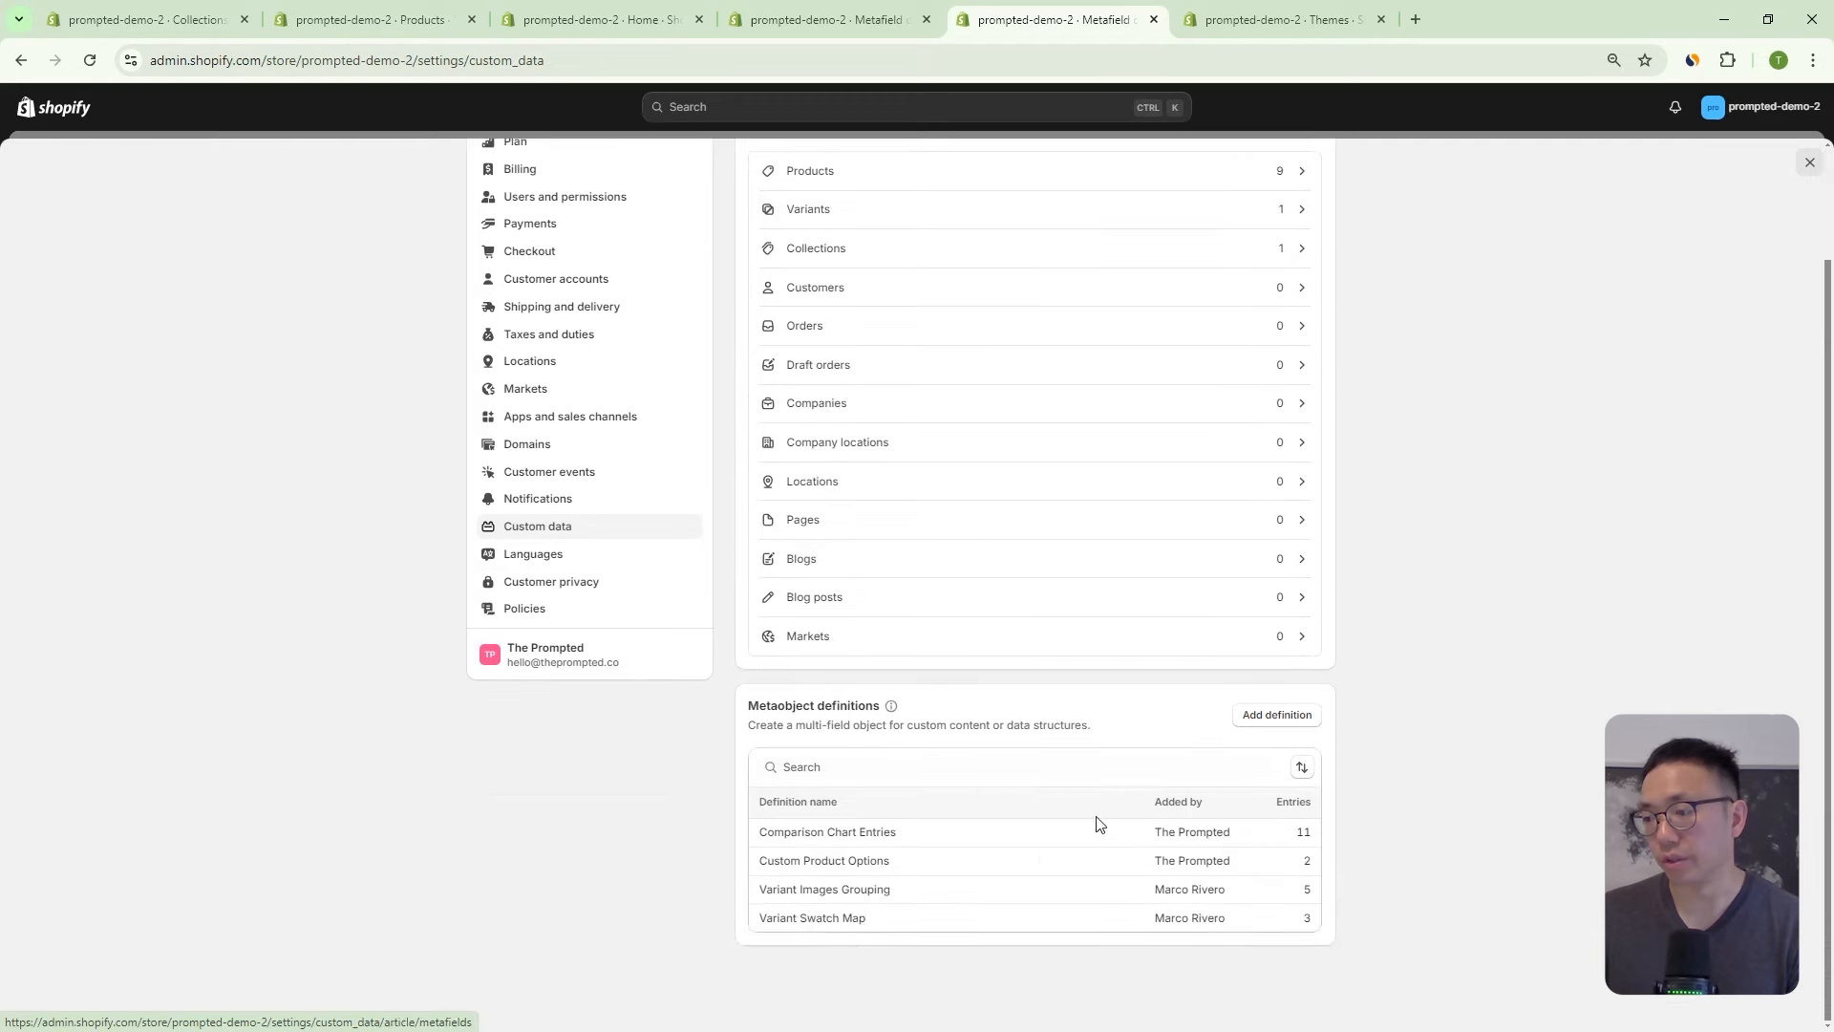
left_click(820, 838)
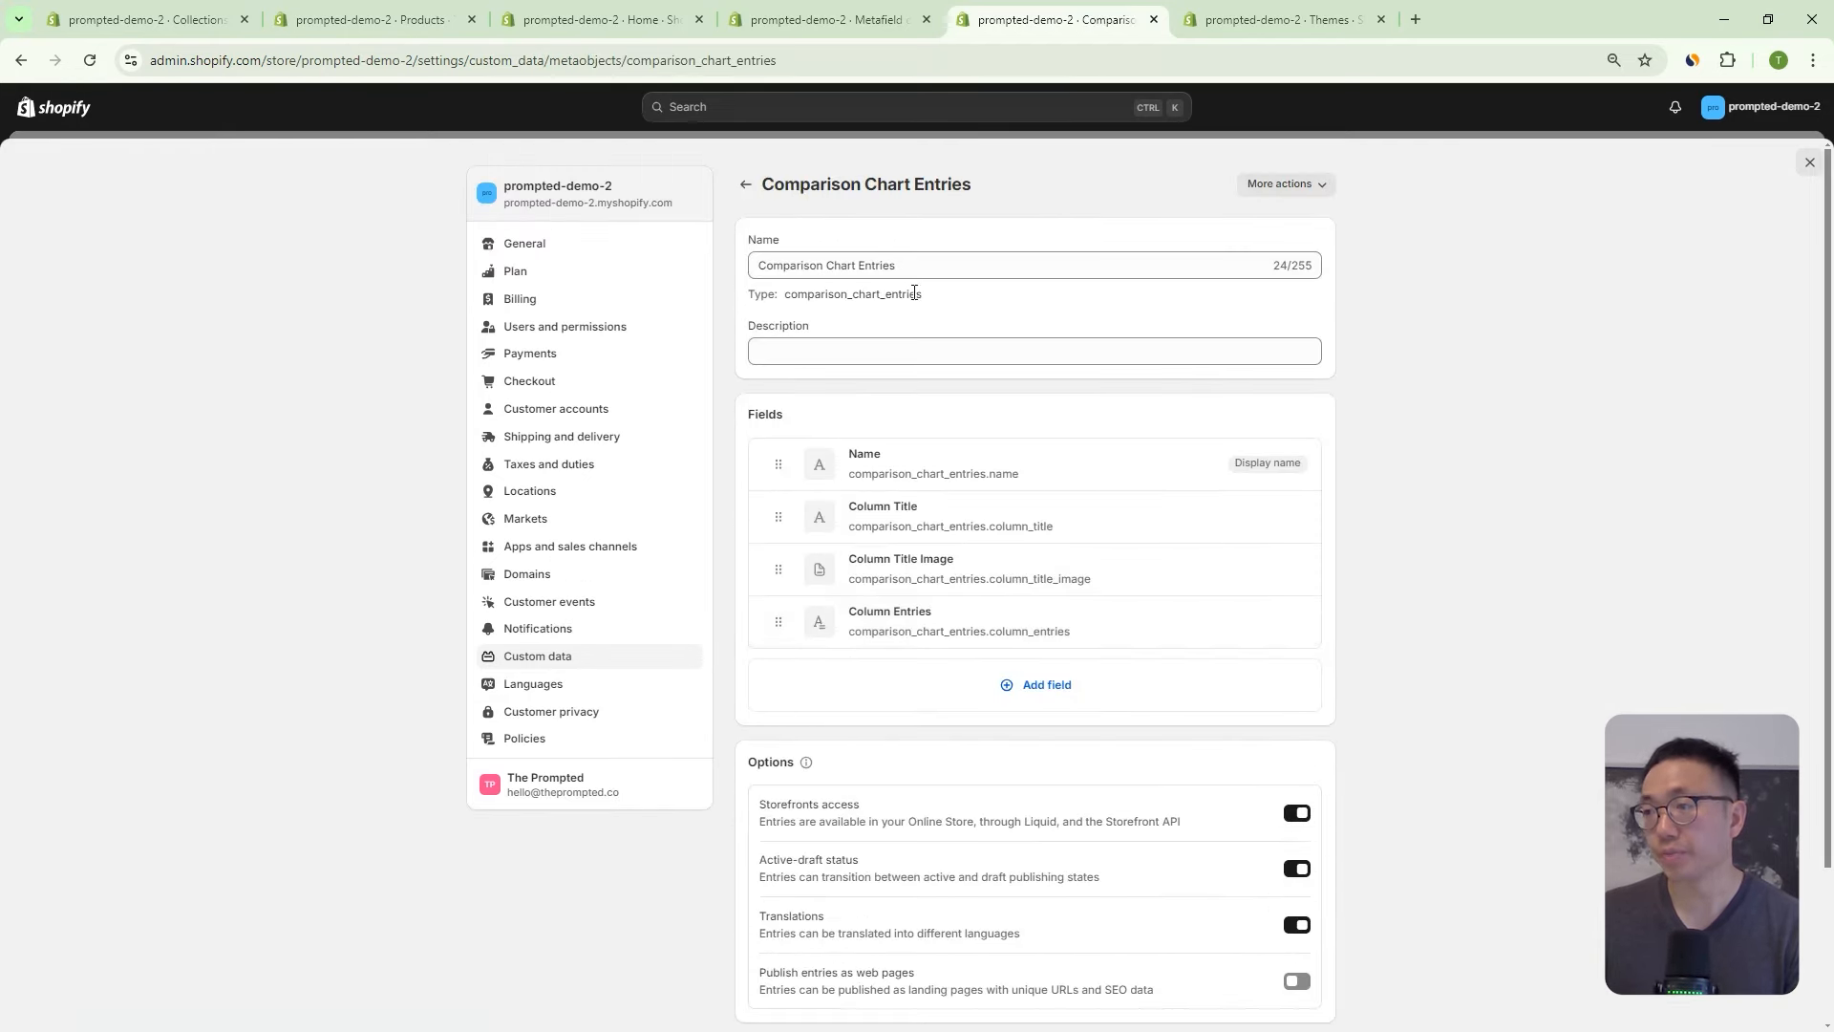
left_click_drag(937, 264, 730, 286)
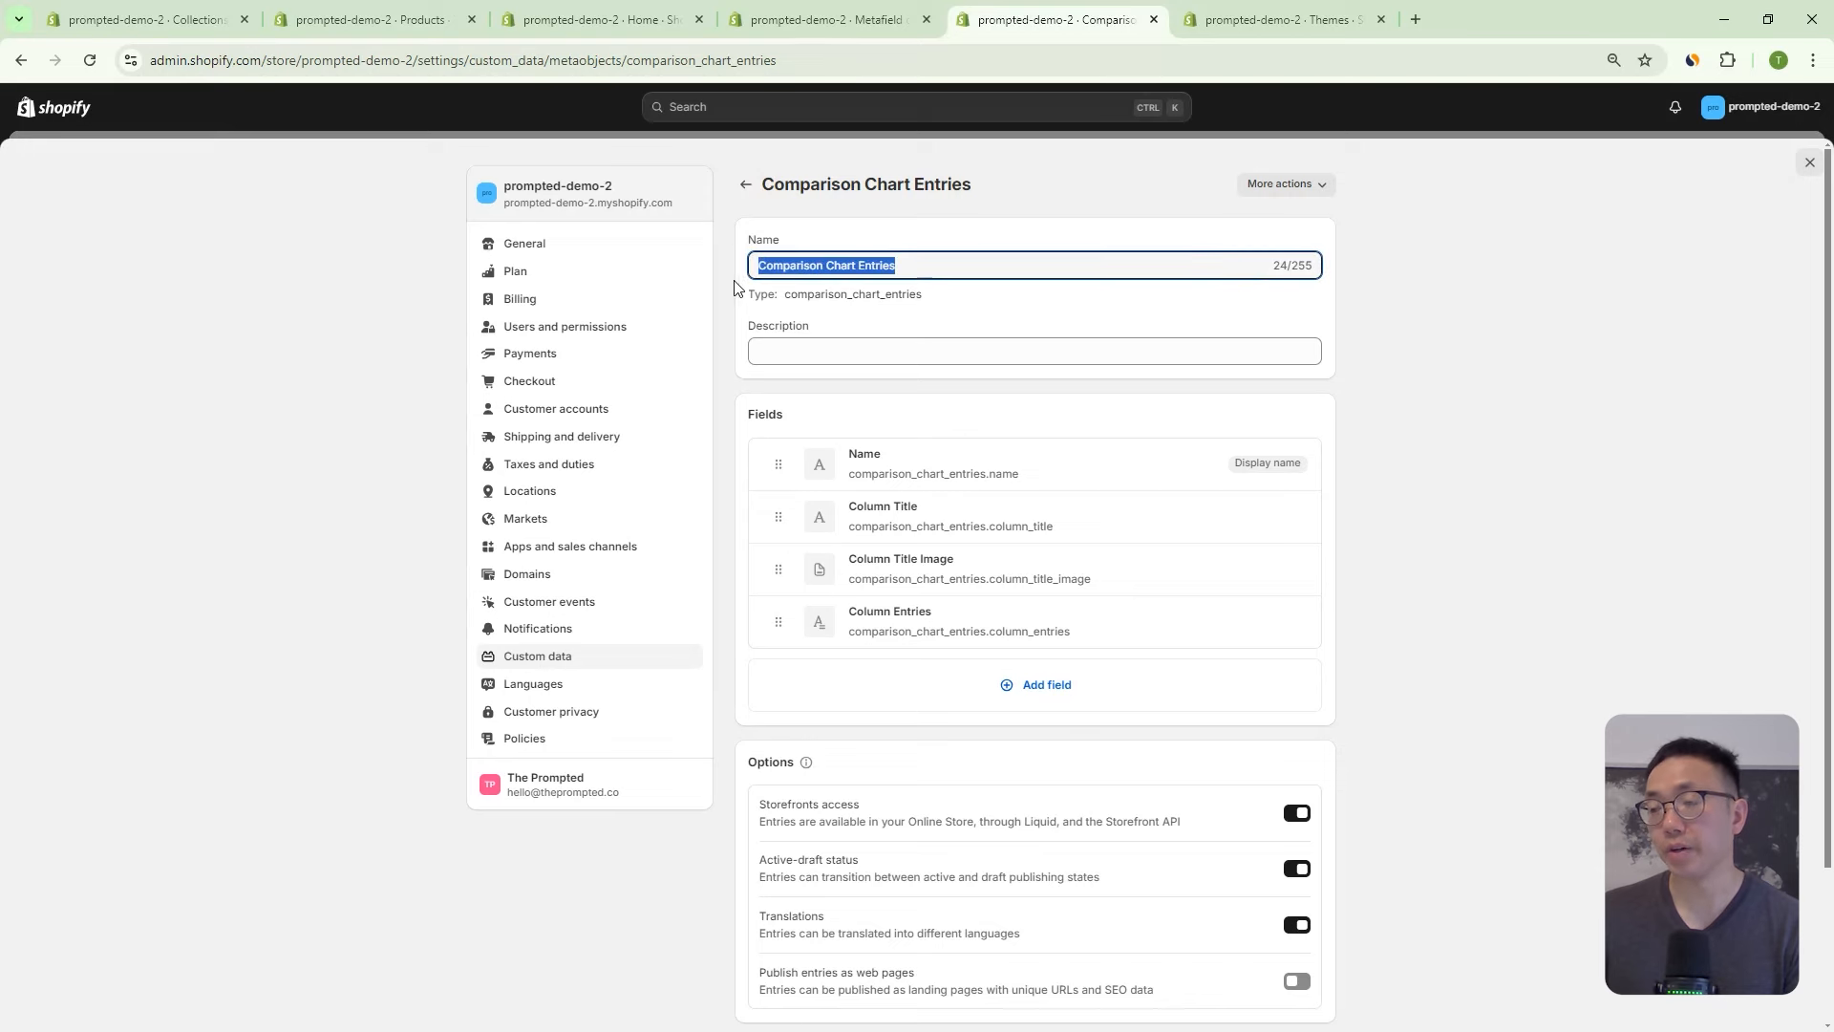
left_click_drag(923, 265, 771, 296)
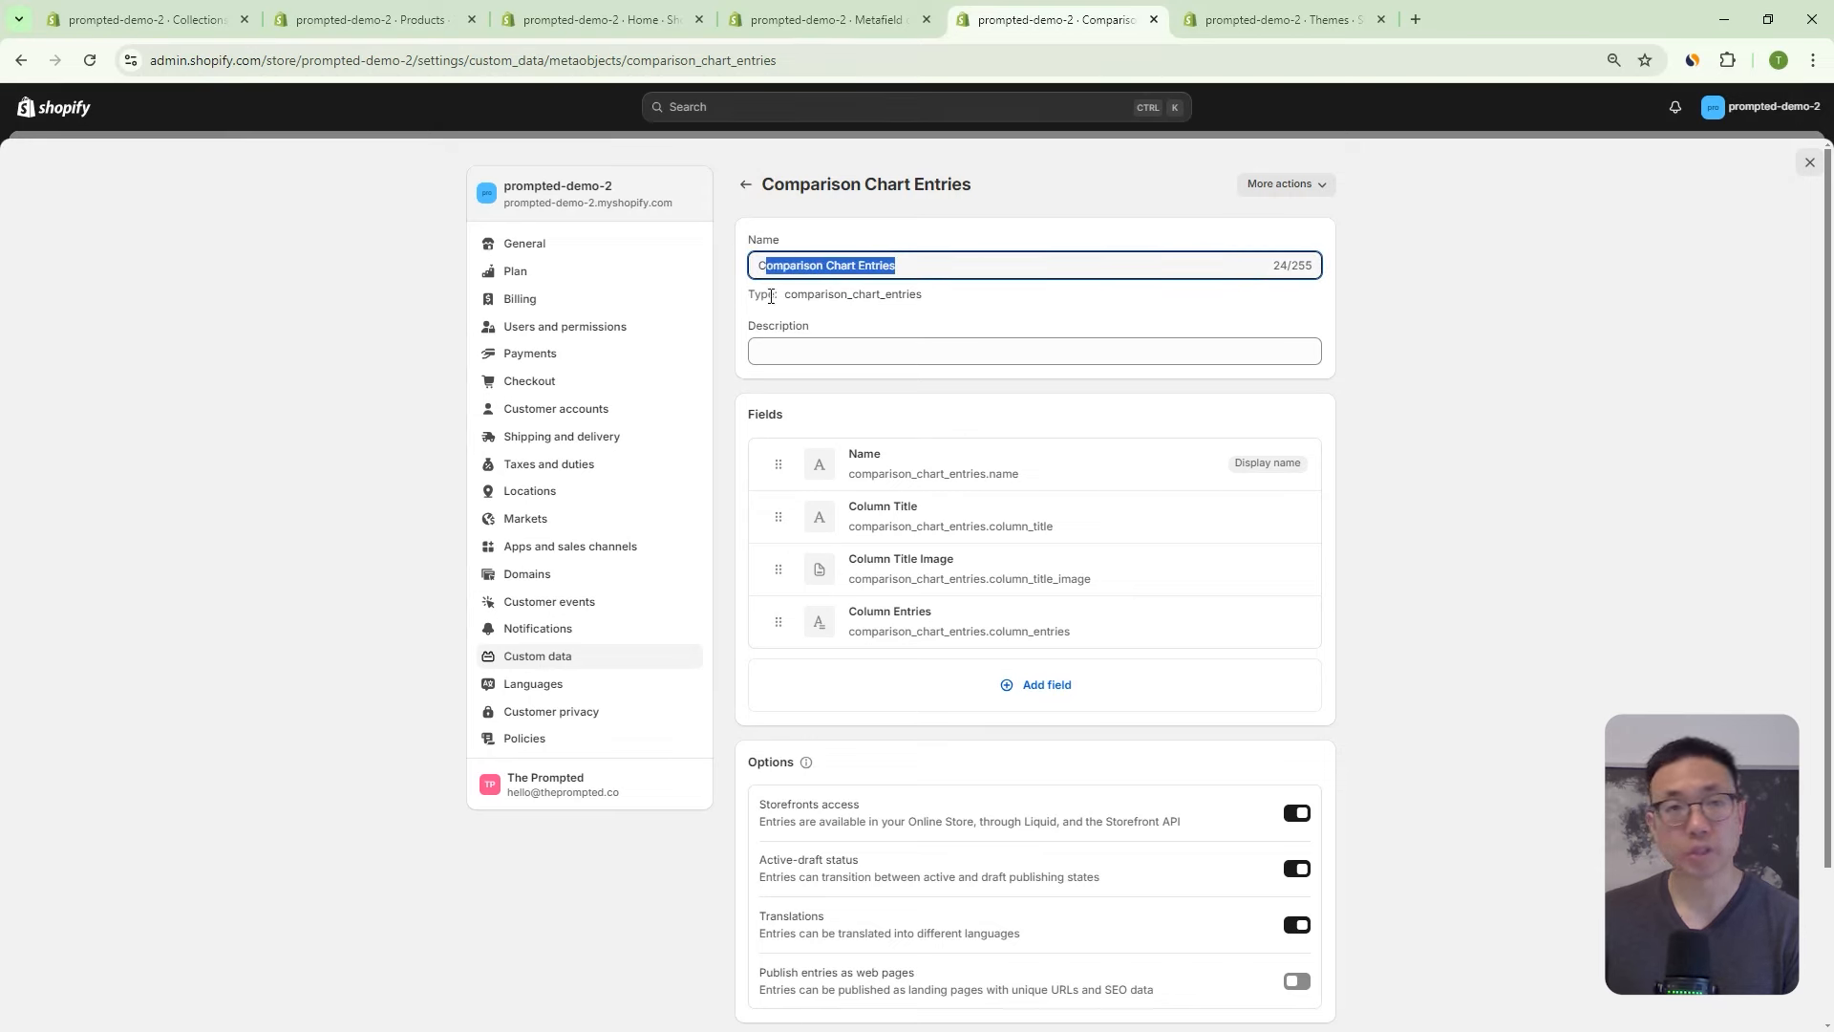
double_click(813, 295)
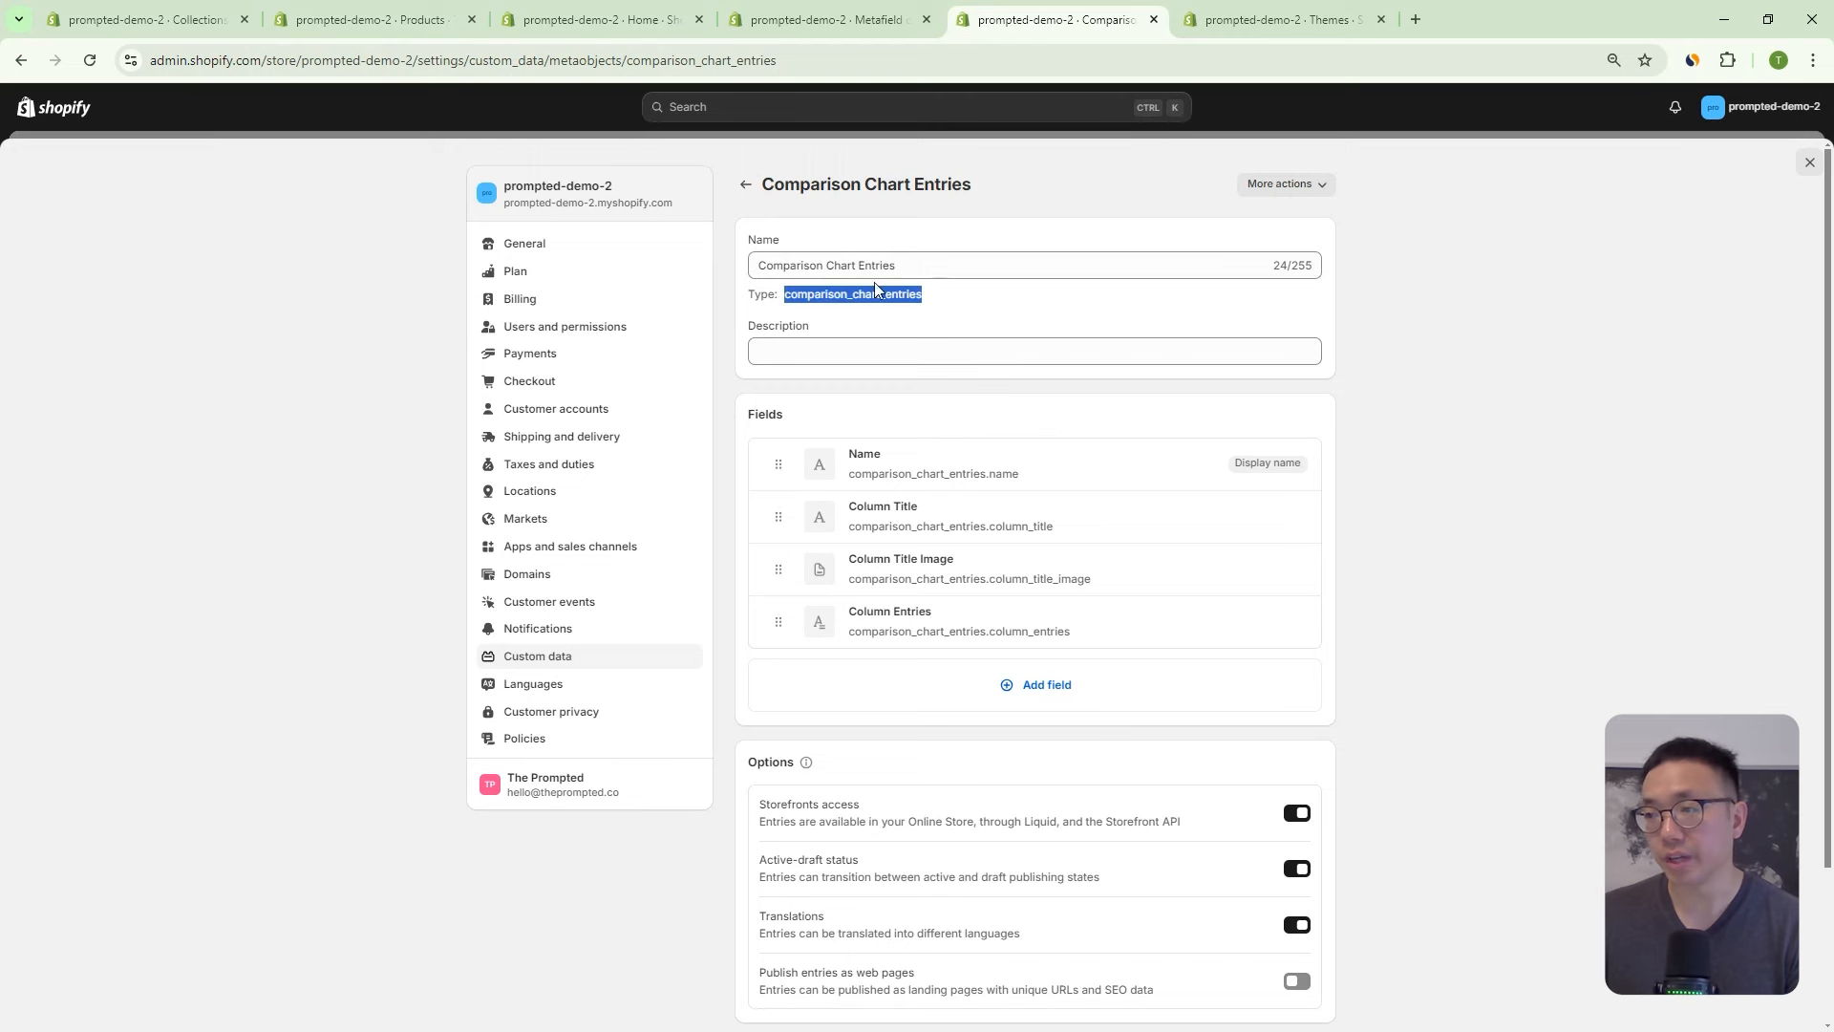
left_click(813, 295)
double_click(814, 295)
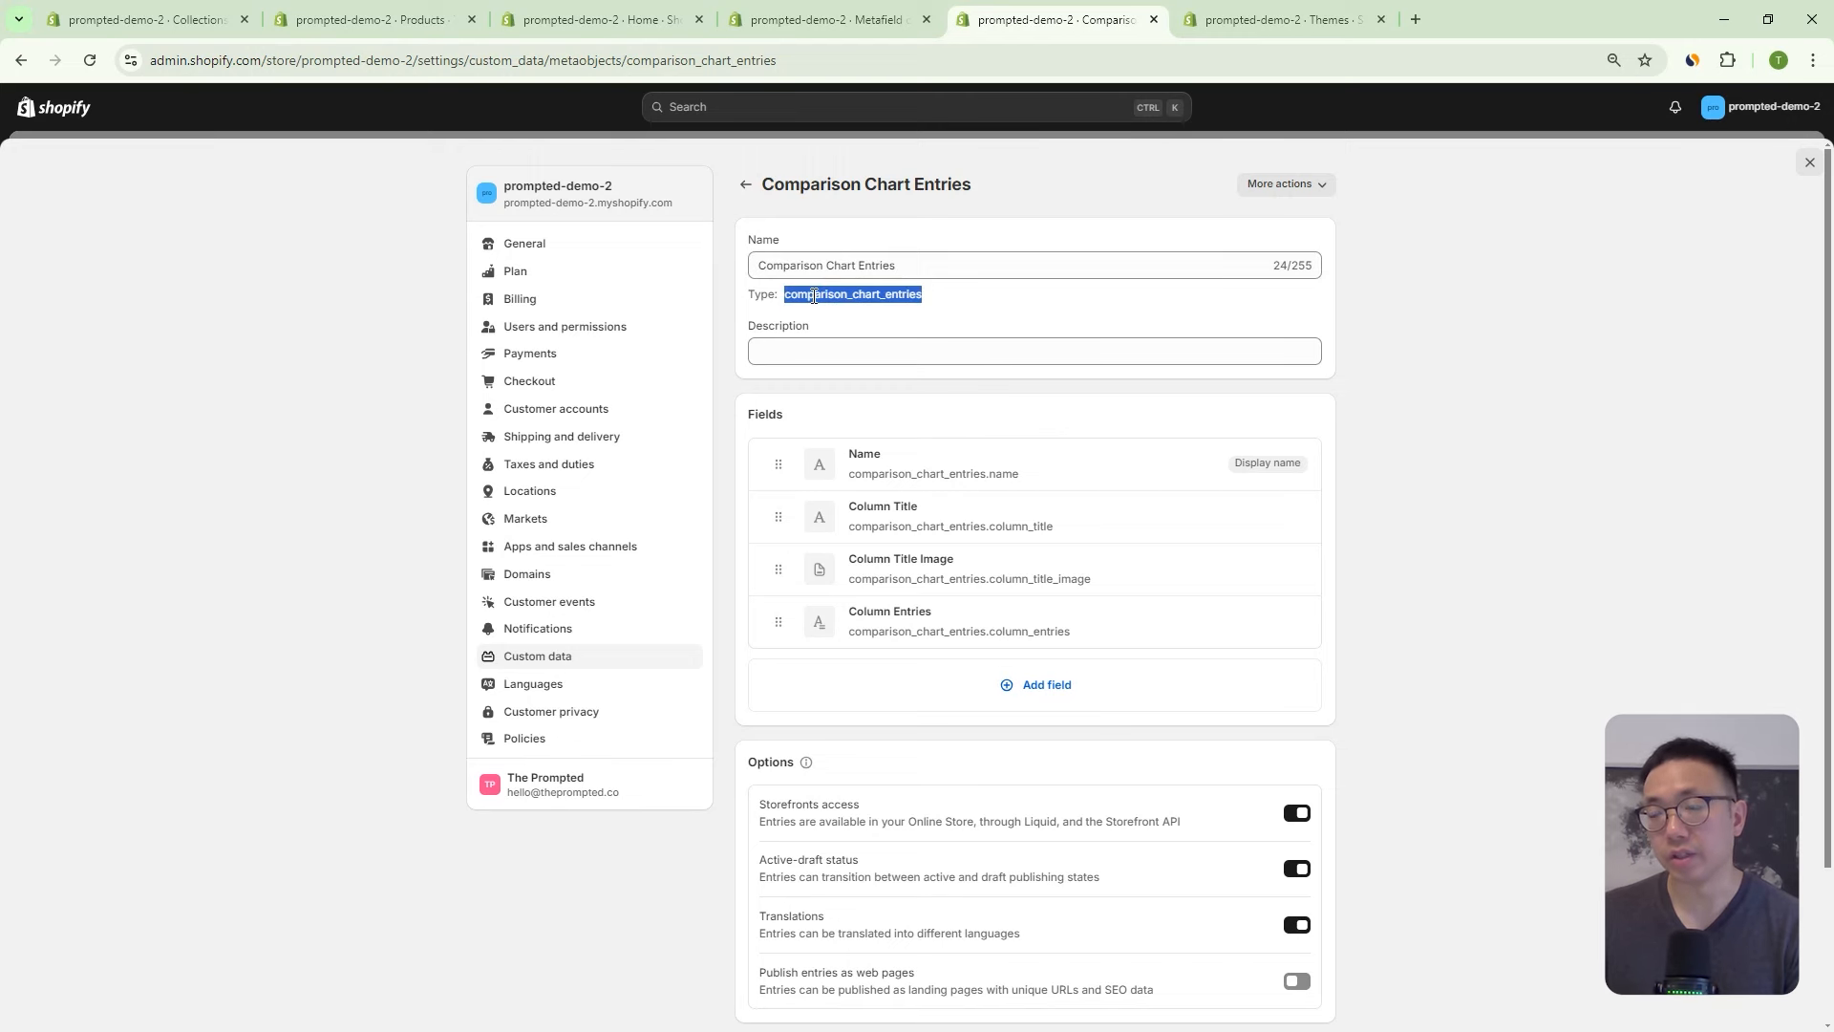
left_click(821, 295)
double_click(846, 296)
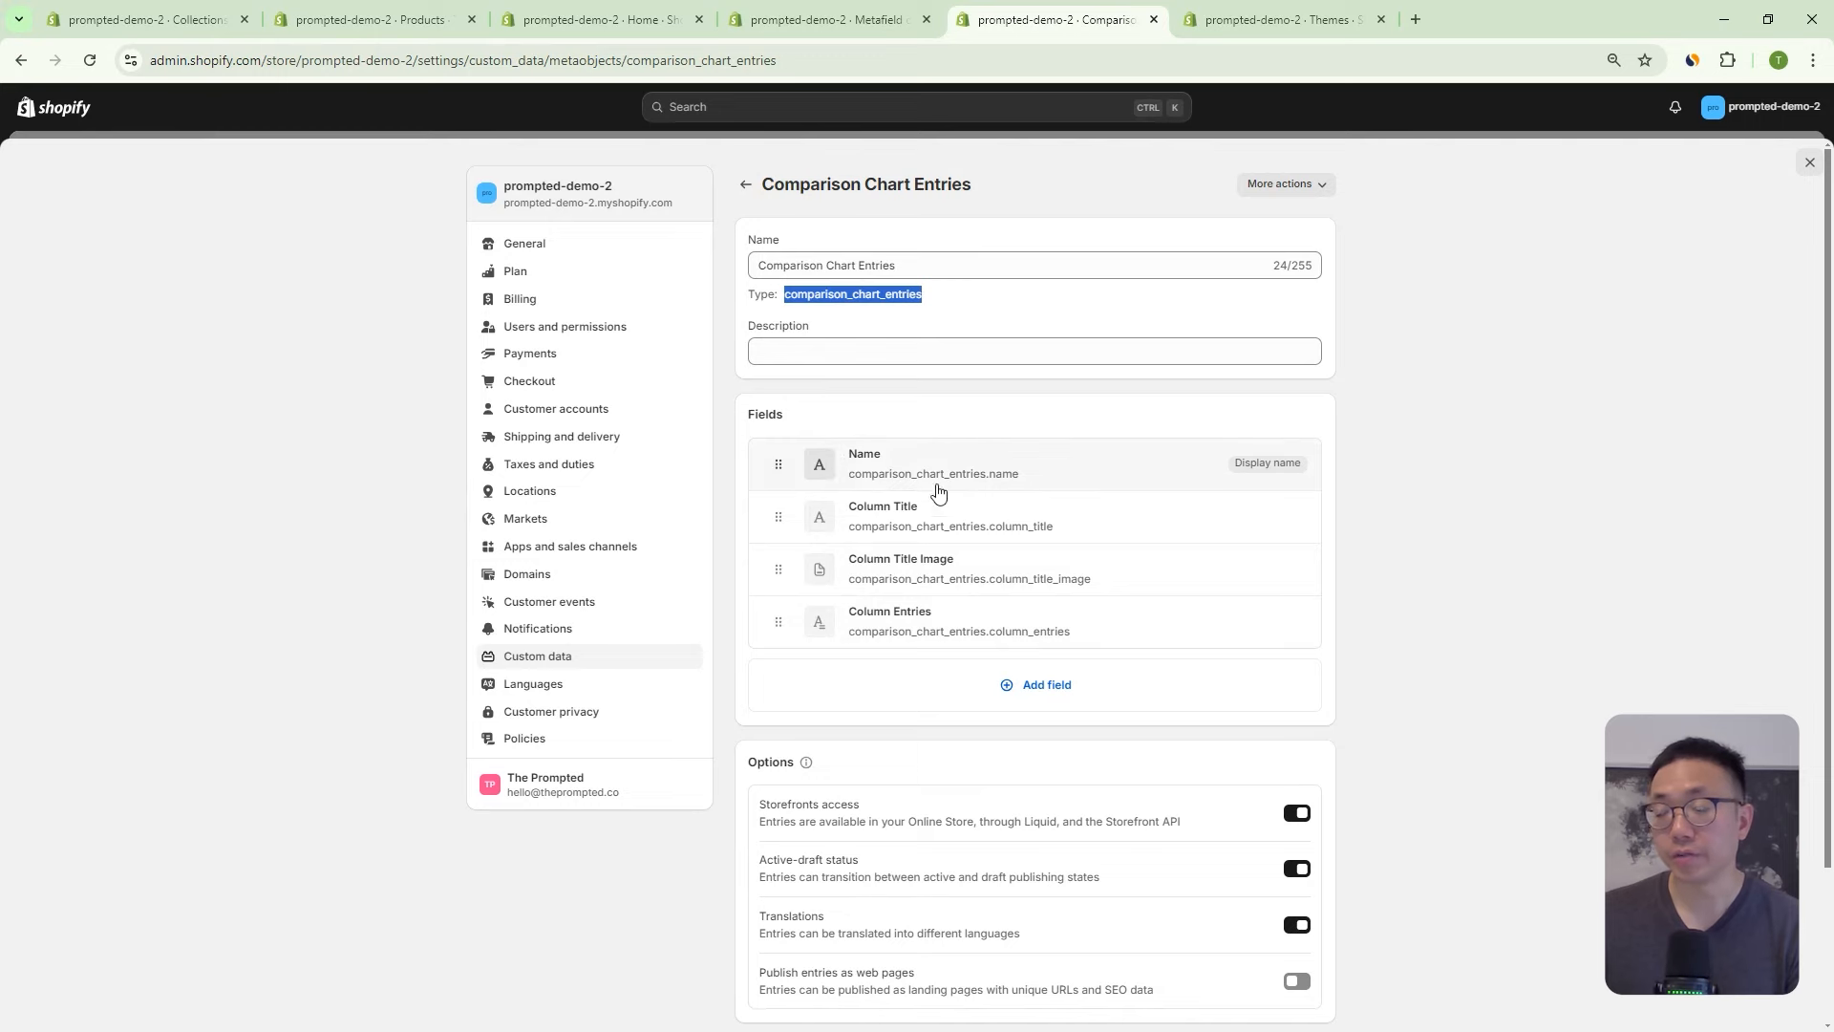
Inspect the Name field's settings in the definition and compare them with the display names in the Comparison Chart Entries list.
left_click(870, 480)
double_click(667, 249)
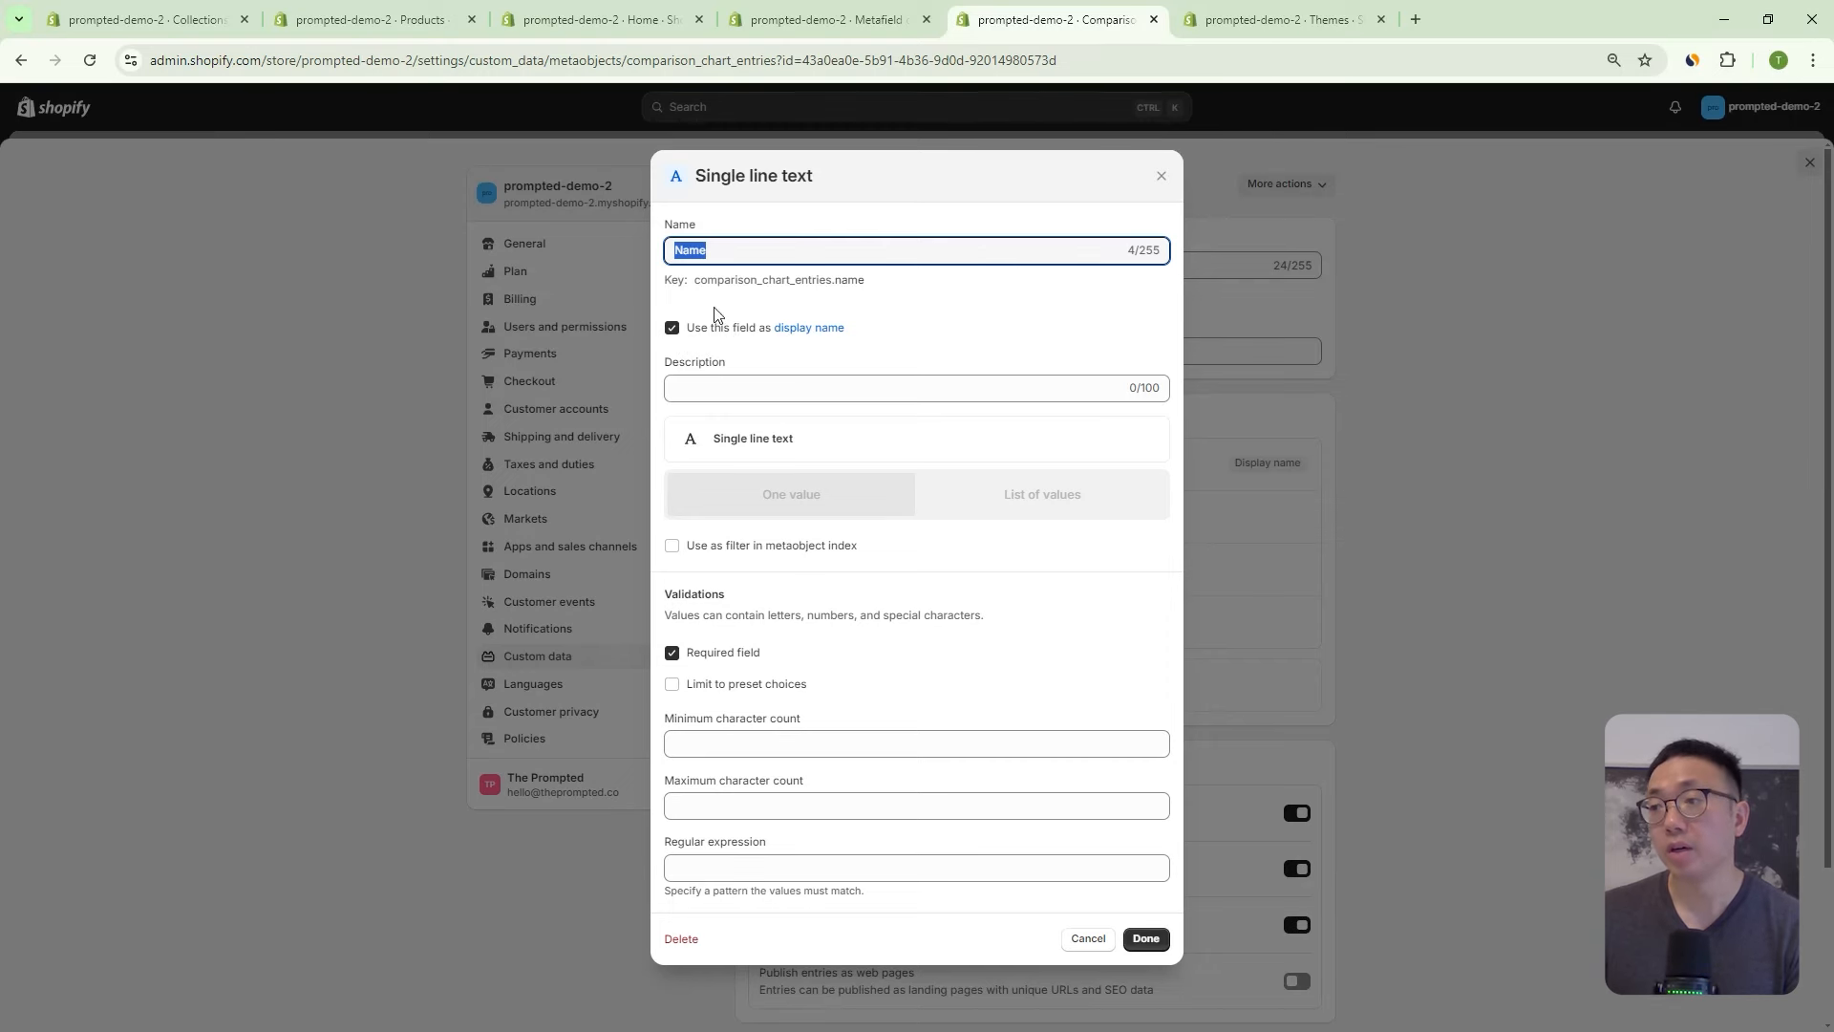
left_click(726, 256)
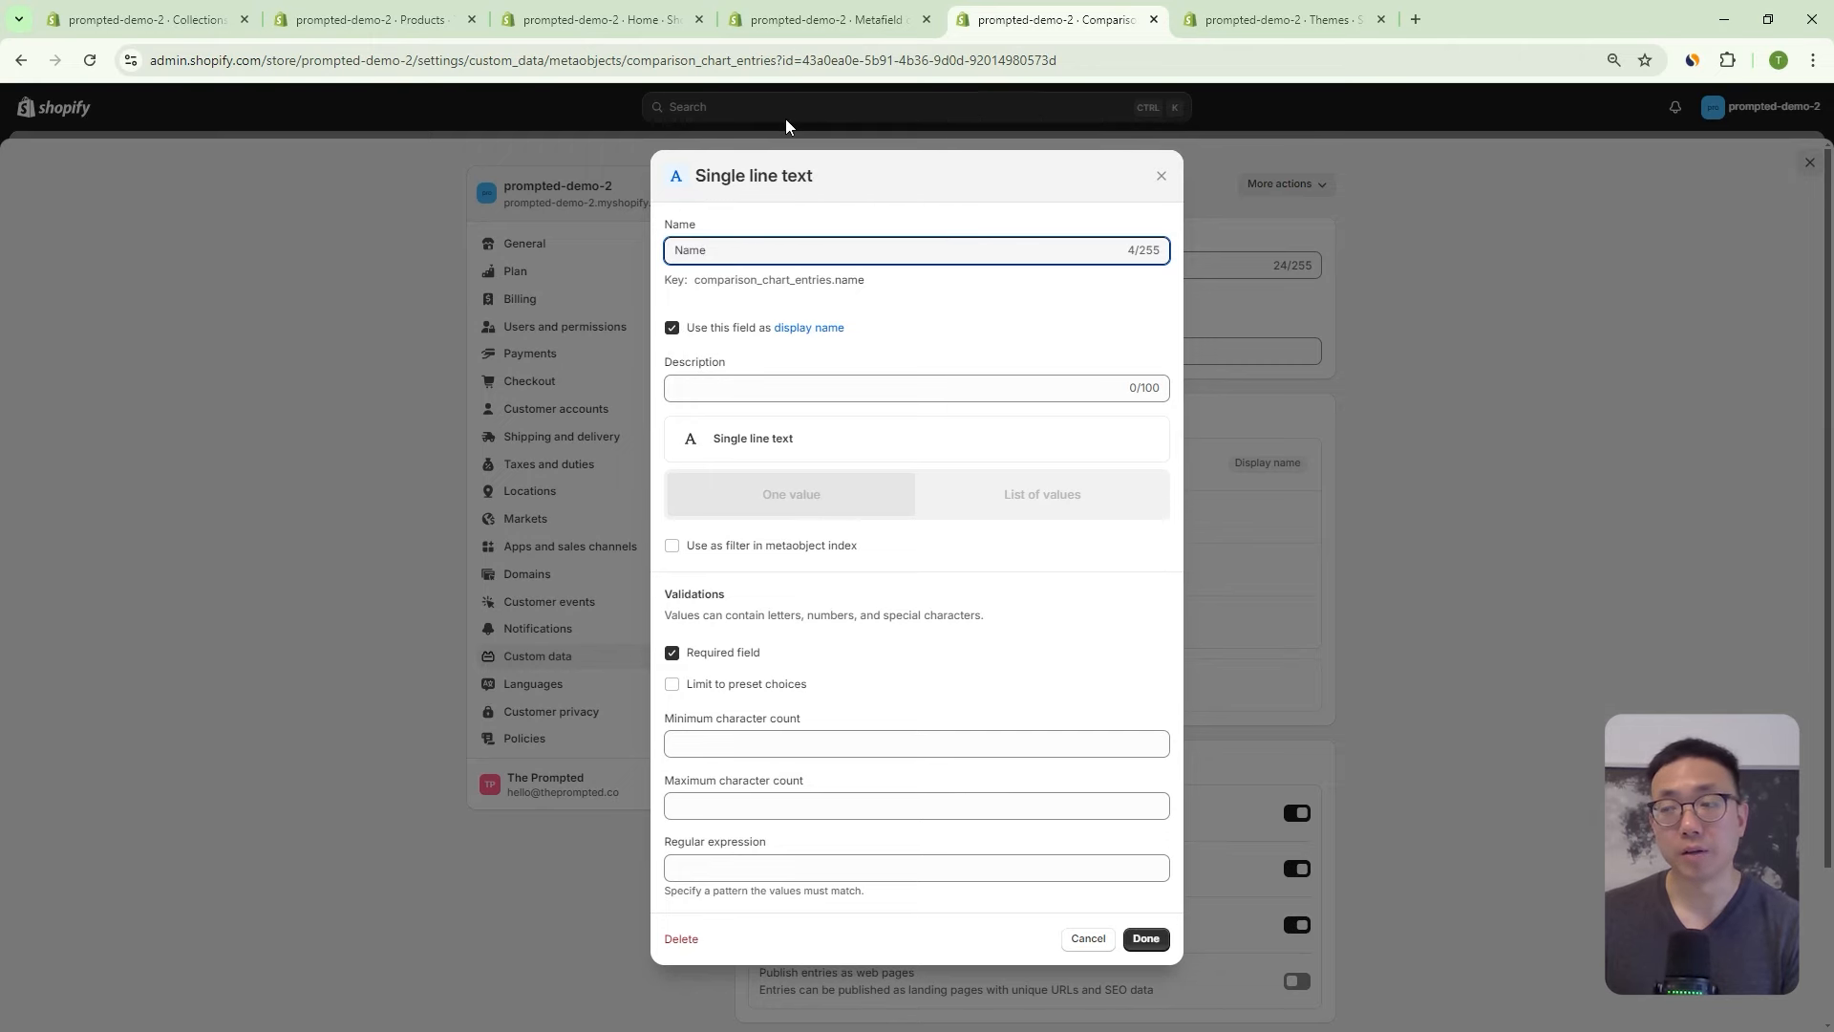
left_click(575, 21)
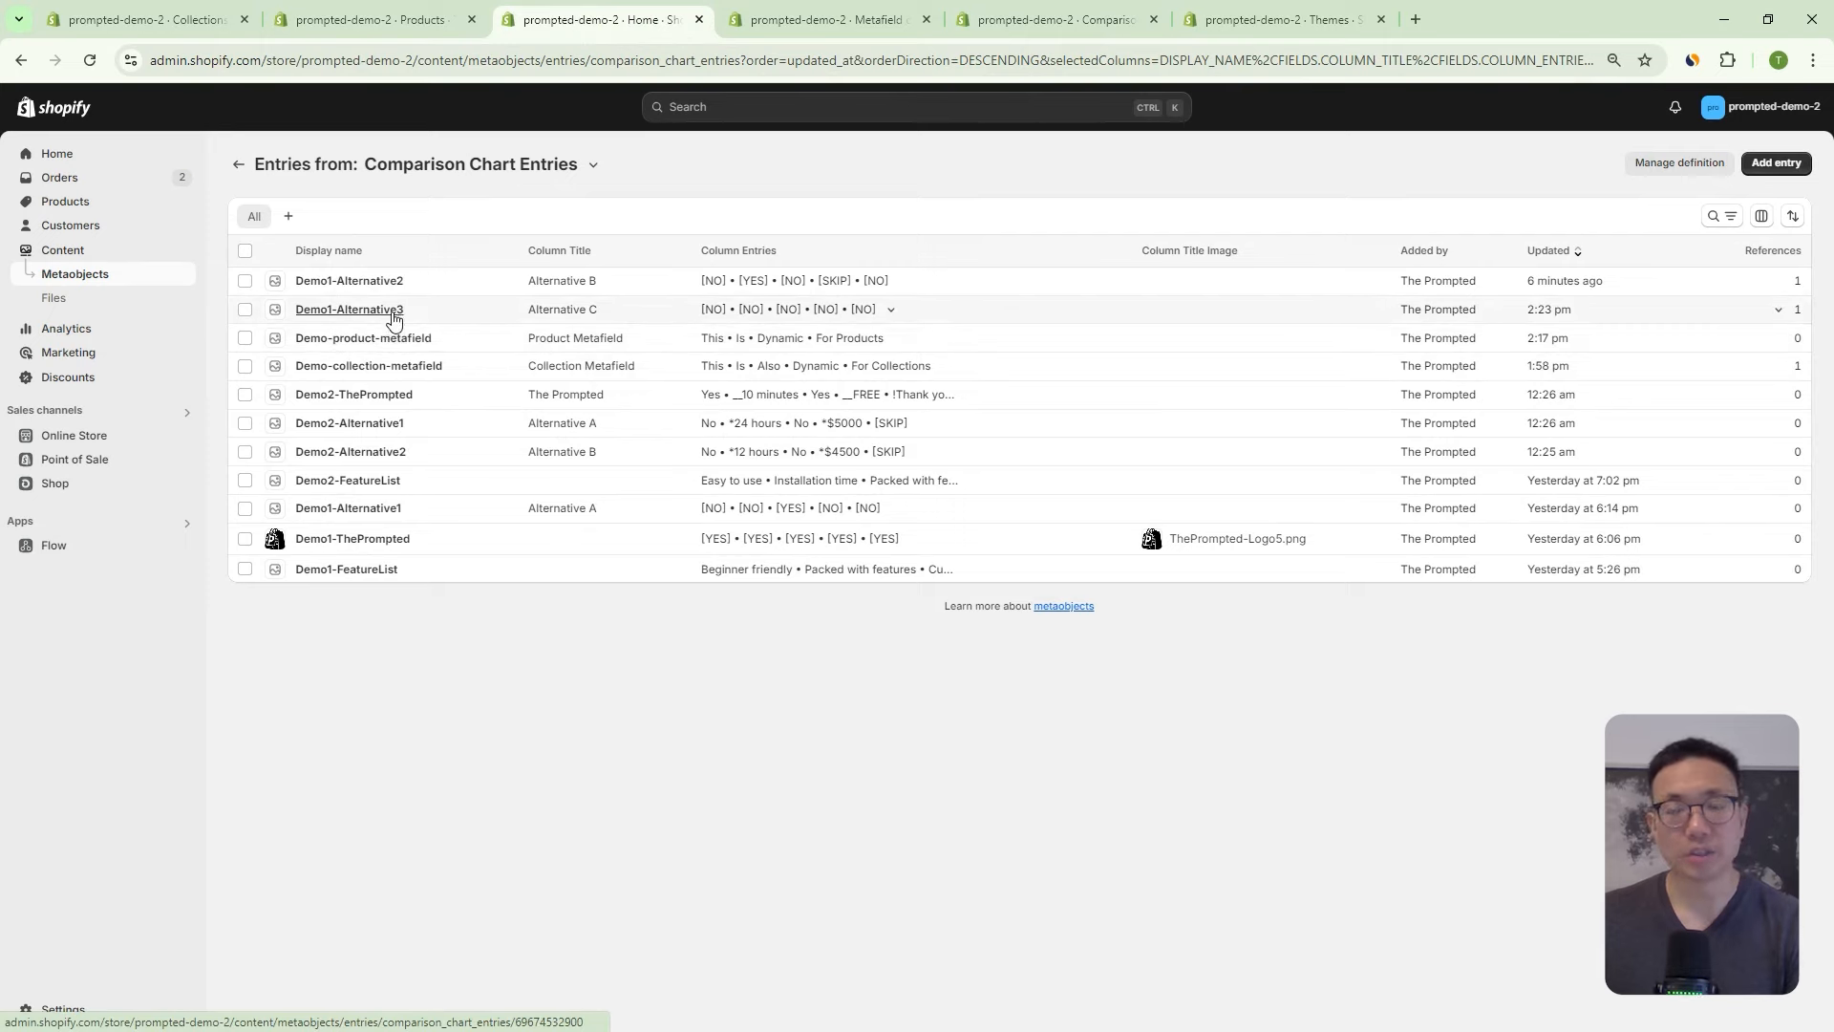
left_click(1077, 19)
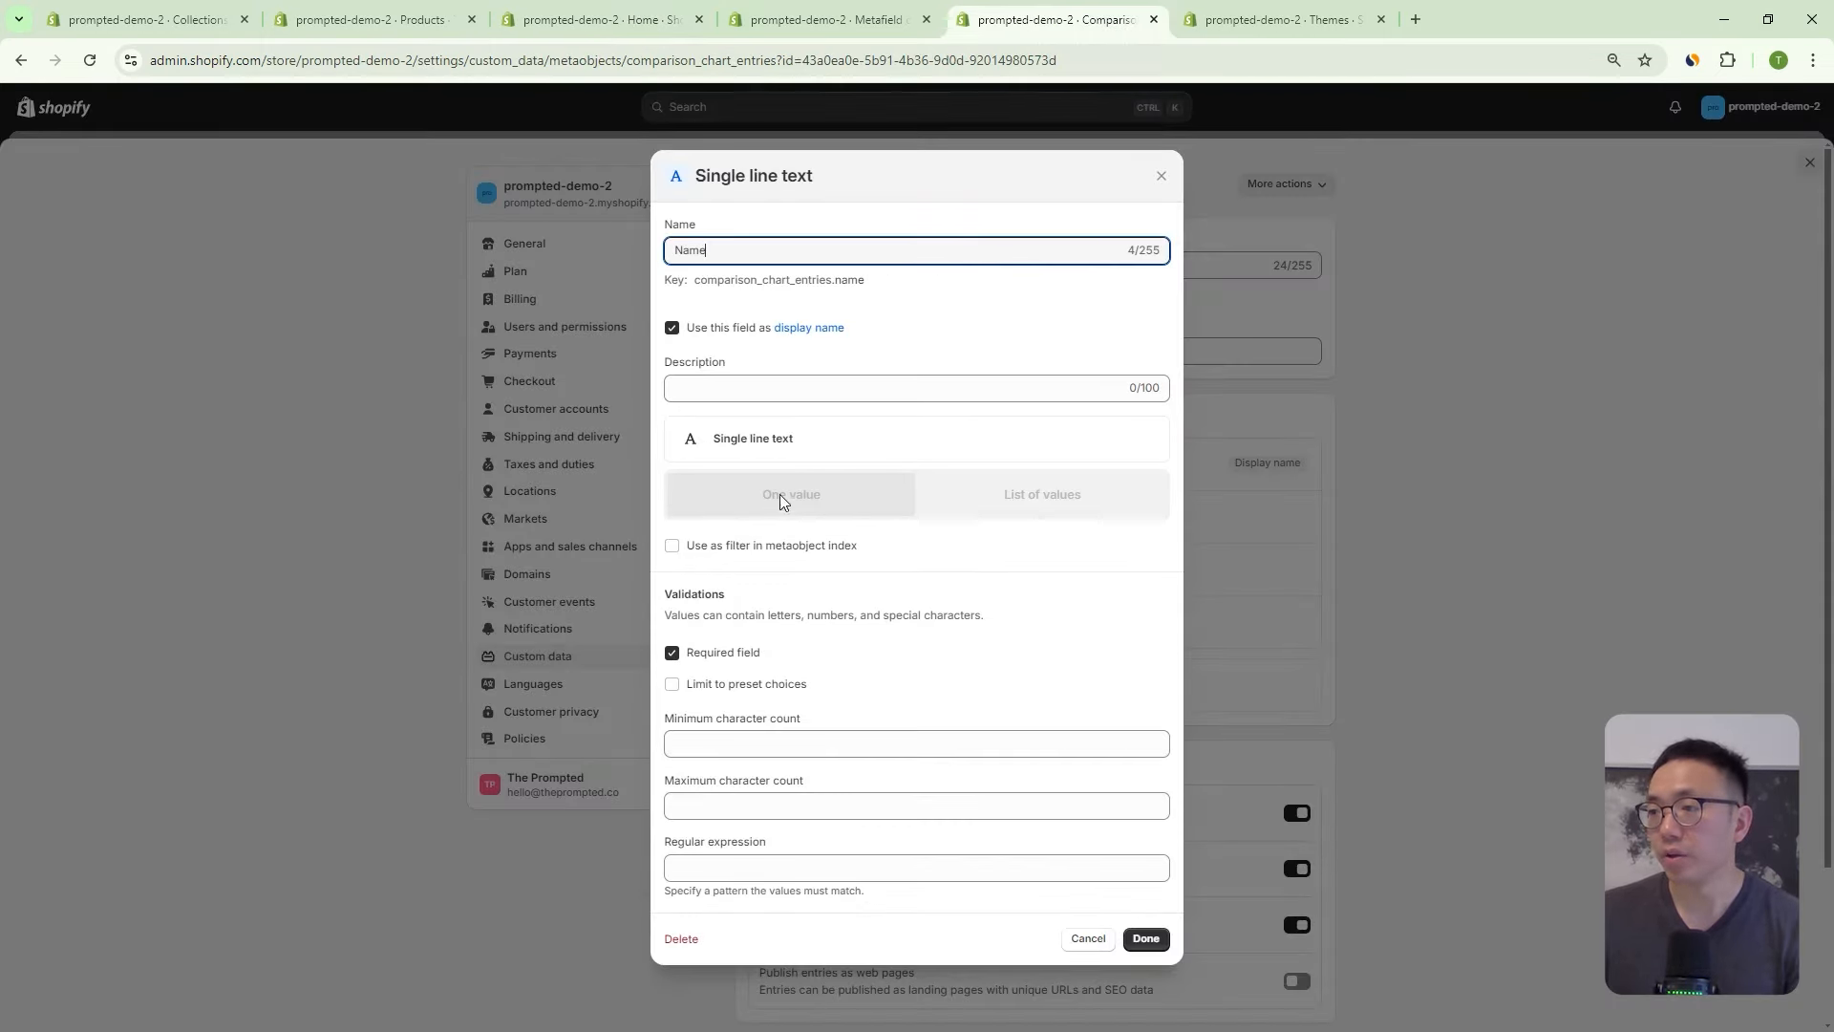
left_click(715, 450)
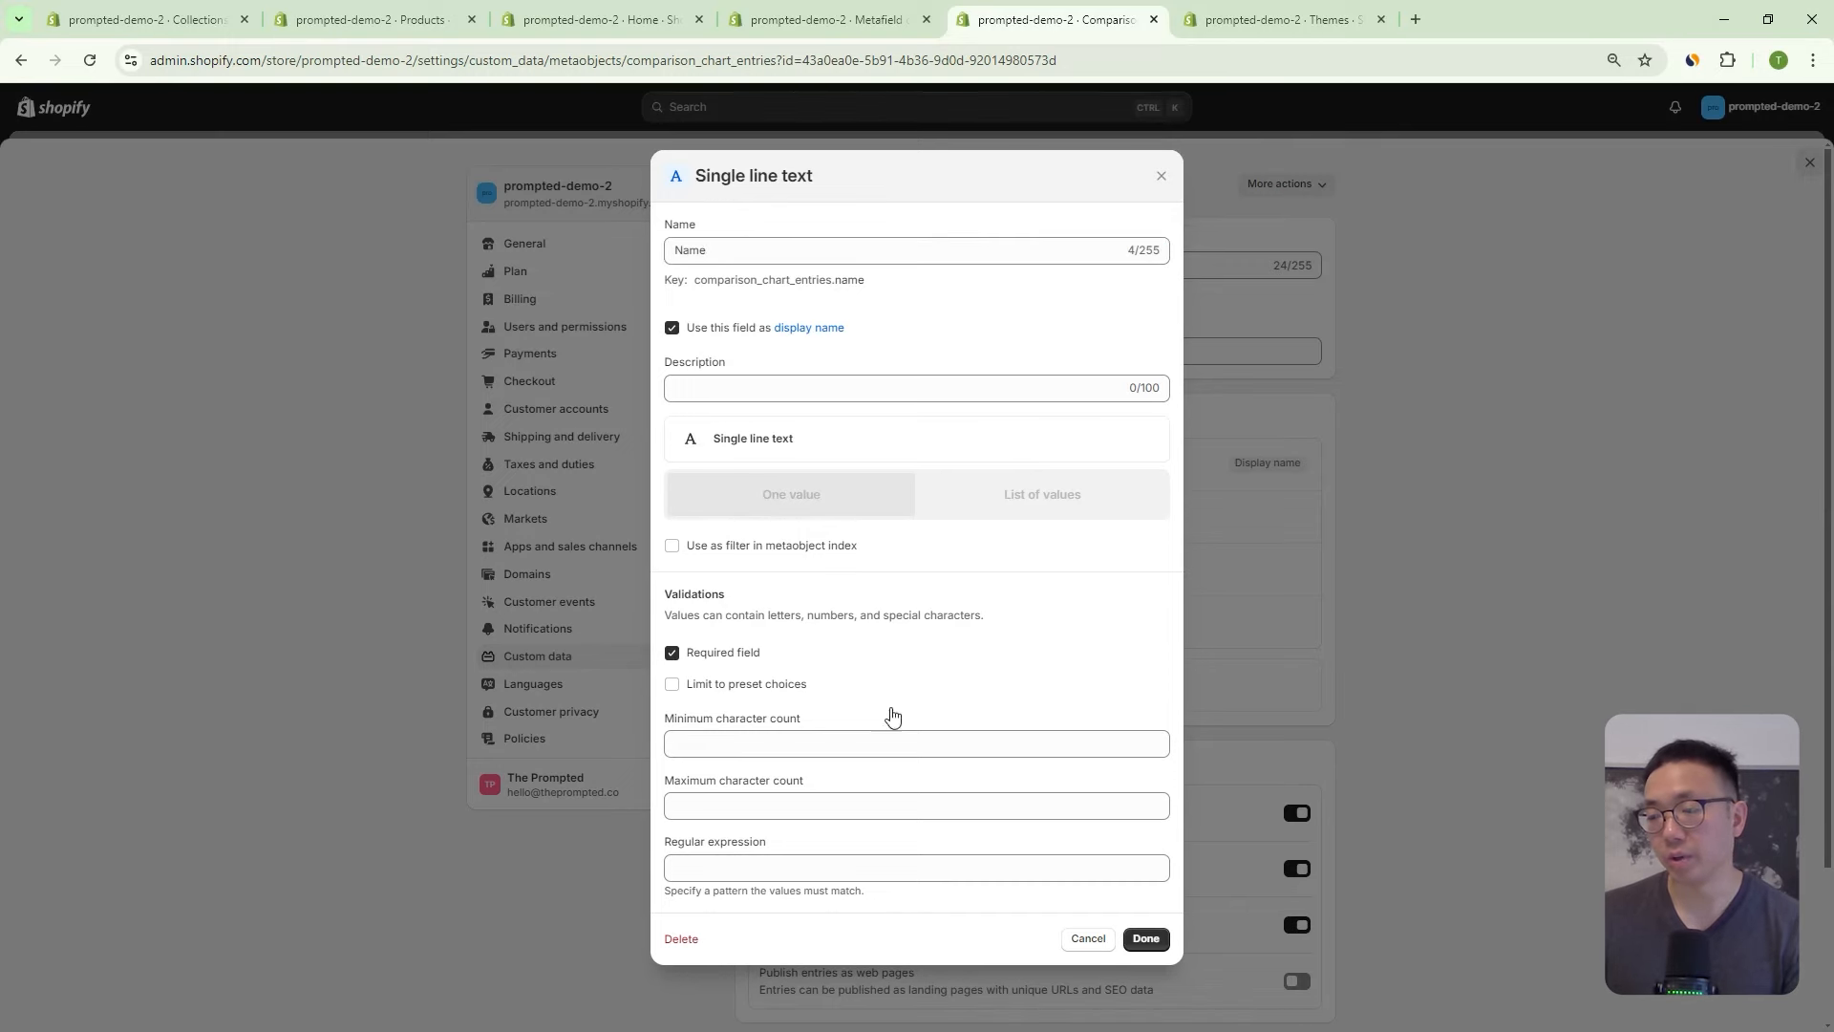
left_click(1145, 938)
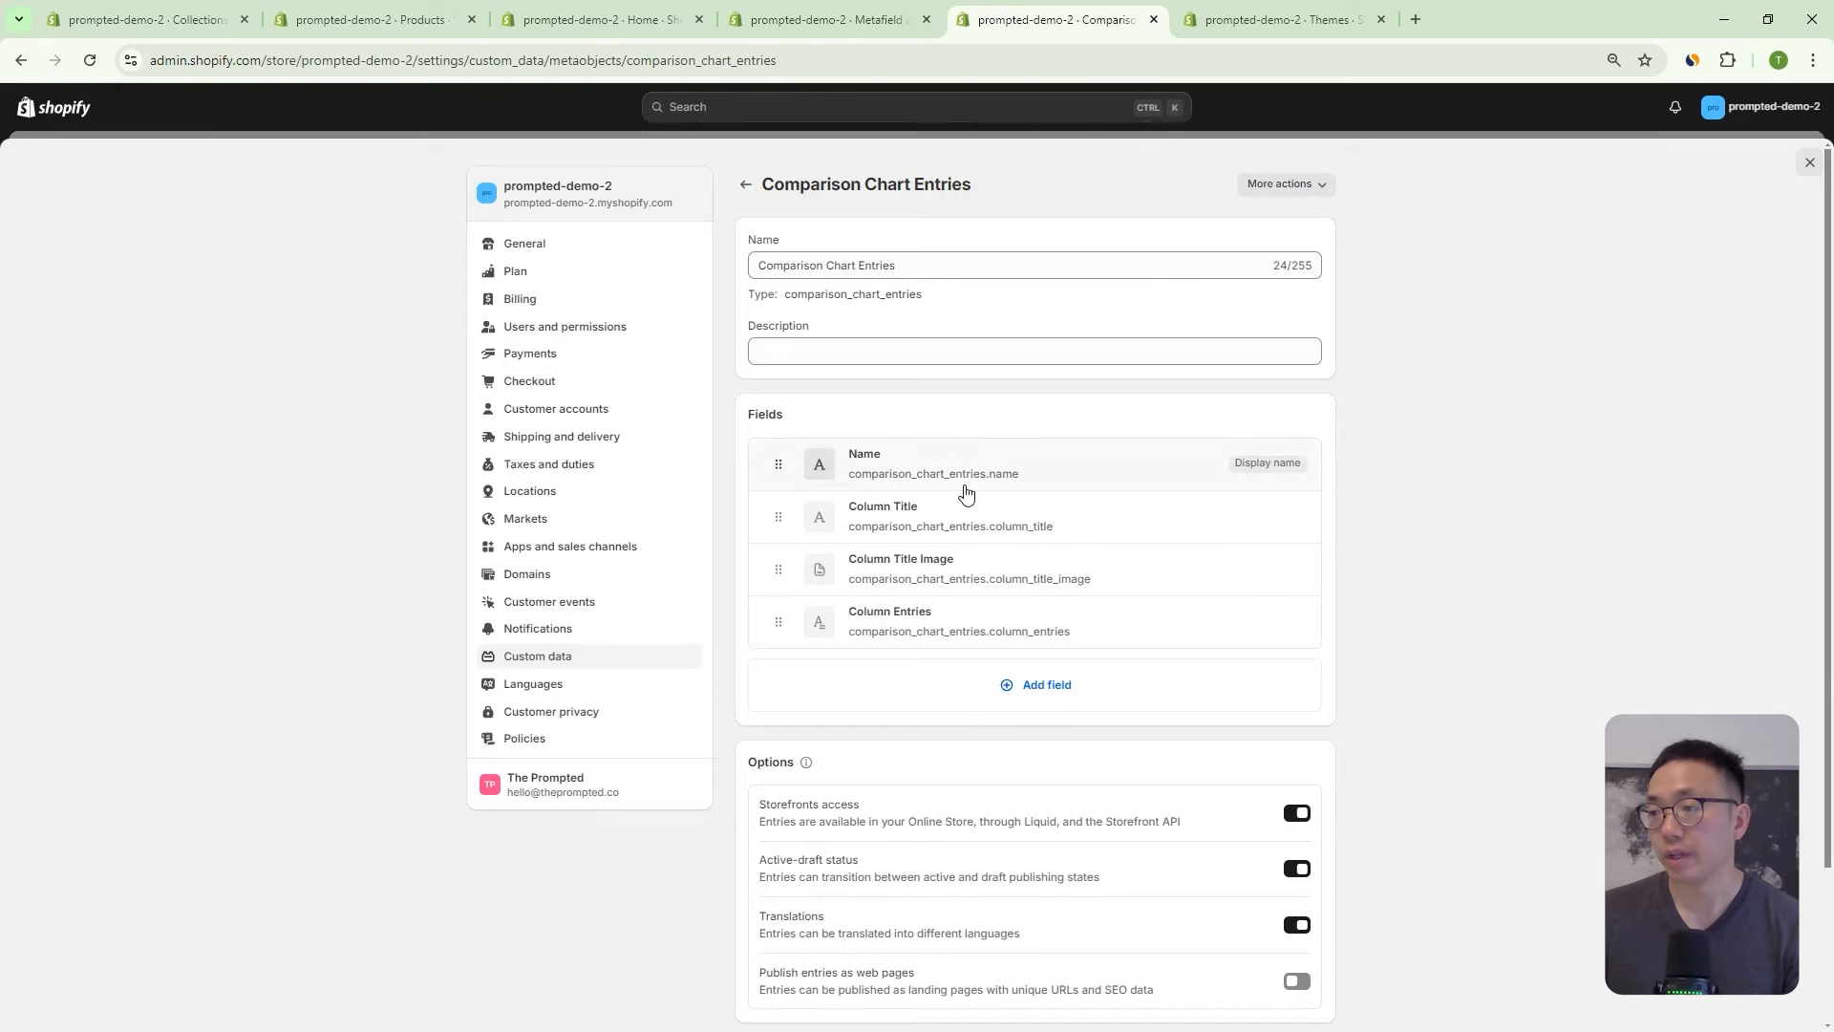
Inspect the Column Title field's name, text type and validation settings, then close the field.
left_click(915, 513)
left_click_drag(782, 253, 674, 251)
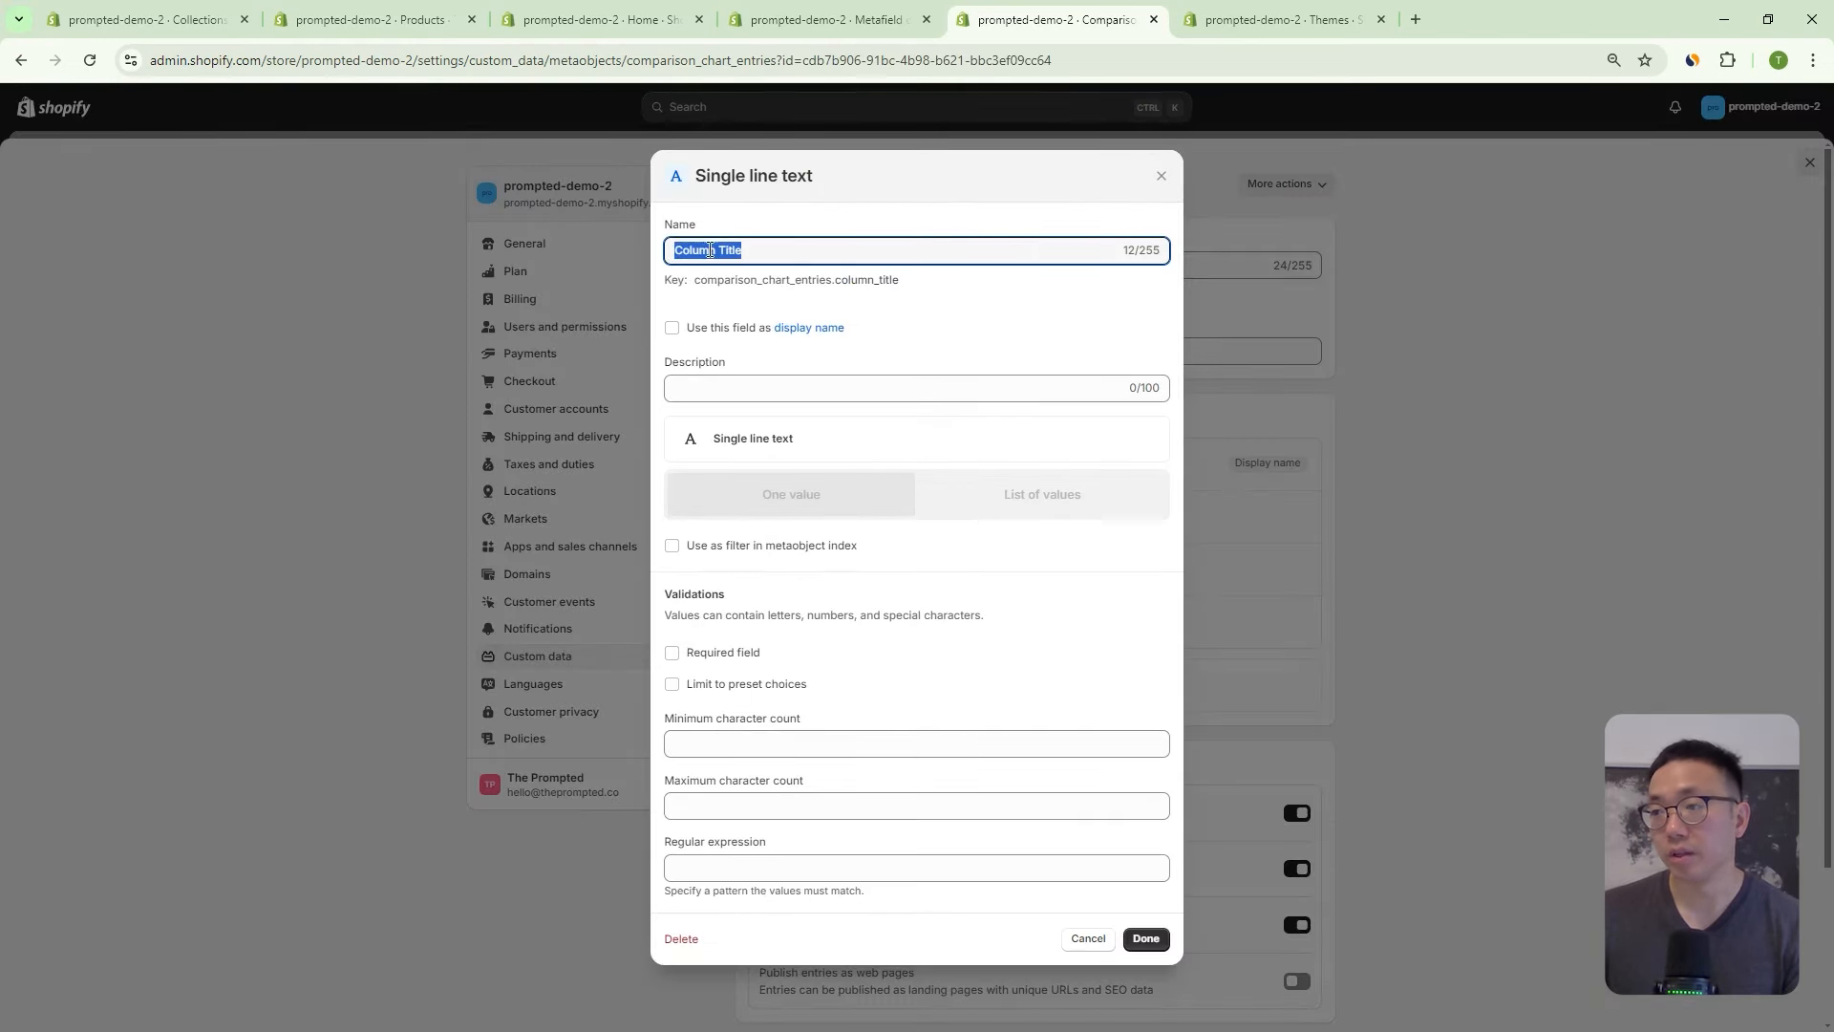
left_click(812, 249)
left_click(785, 449)
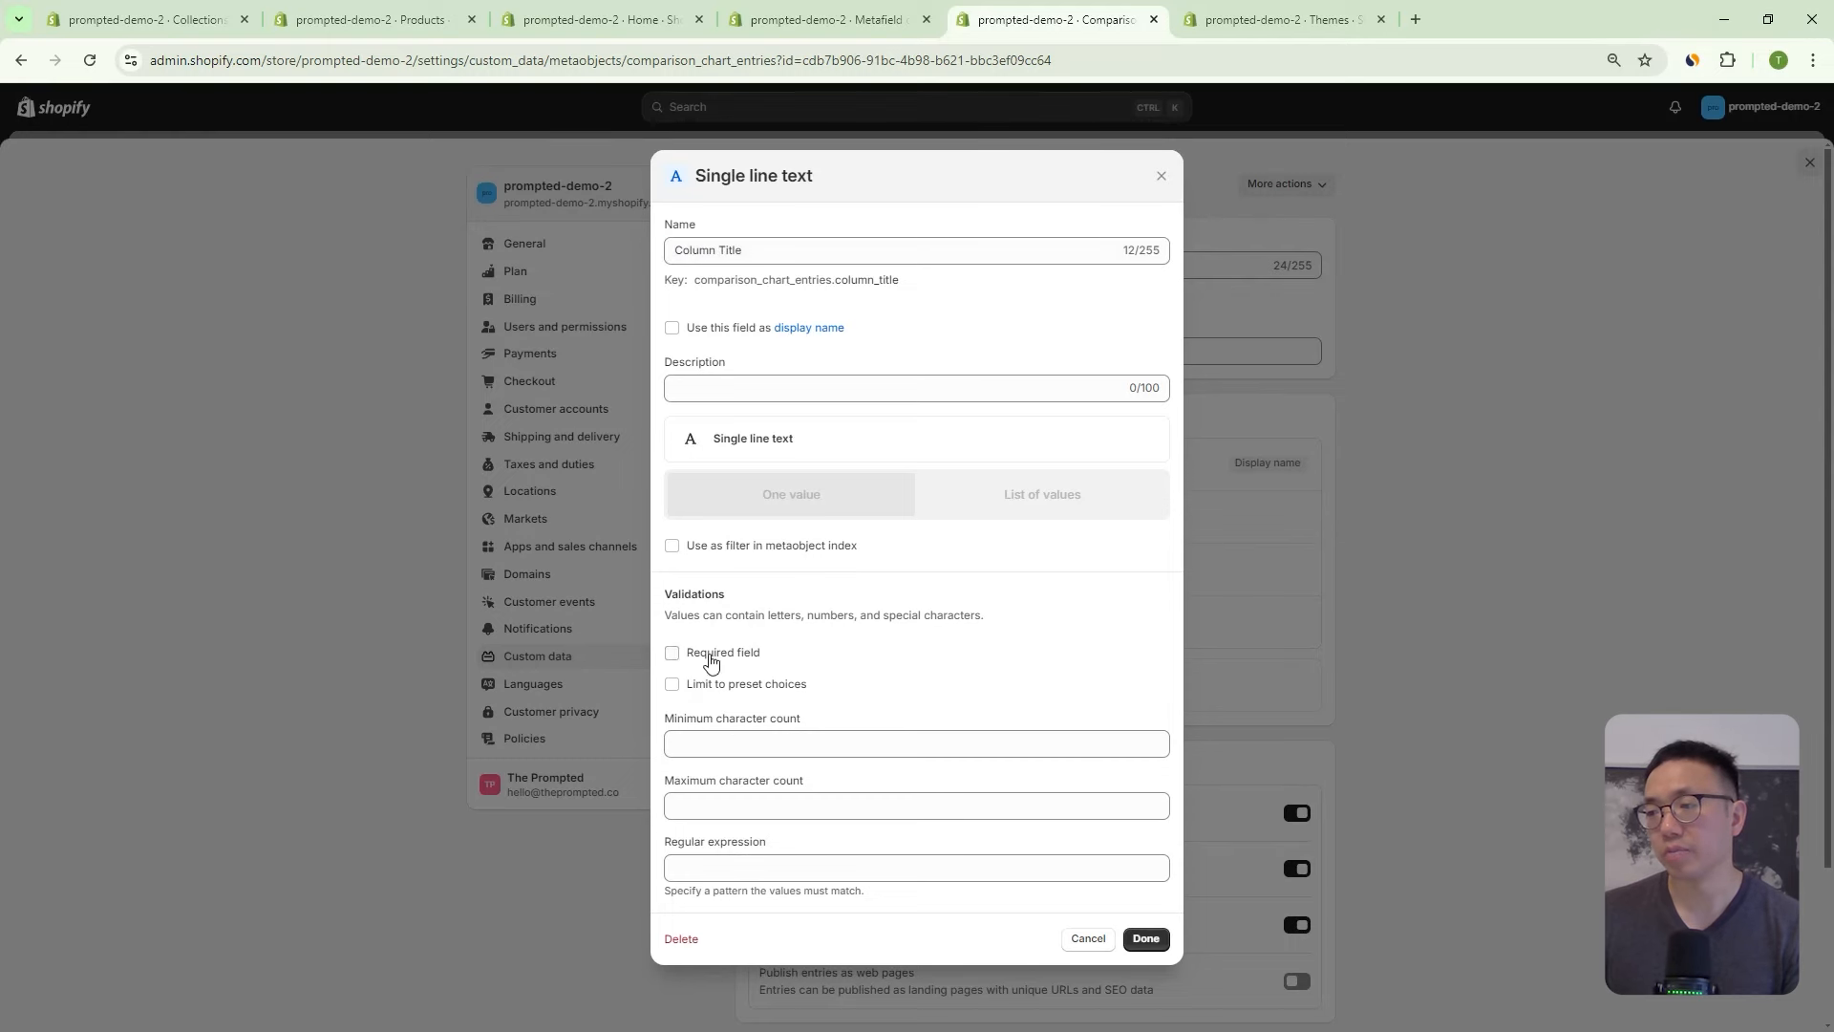
left_click_drag(764, 250, 711, 271)
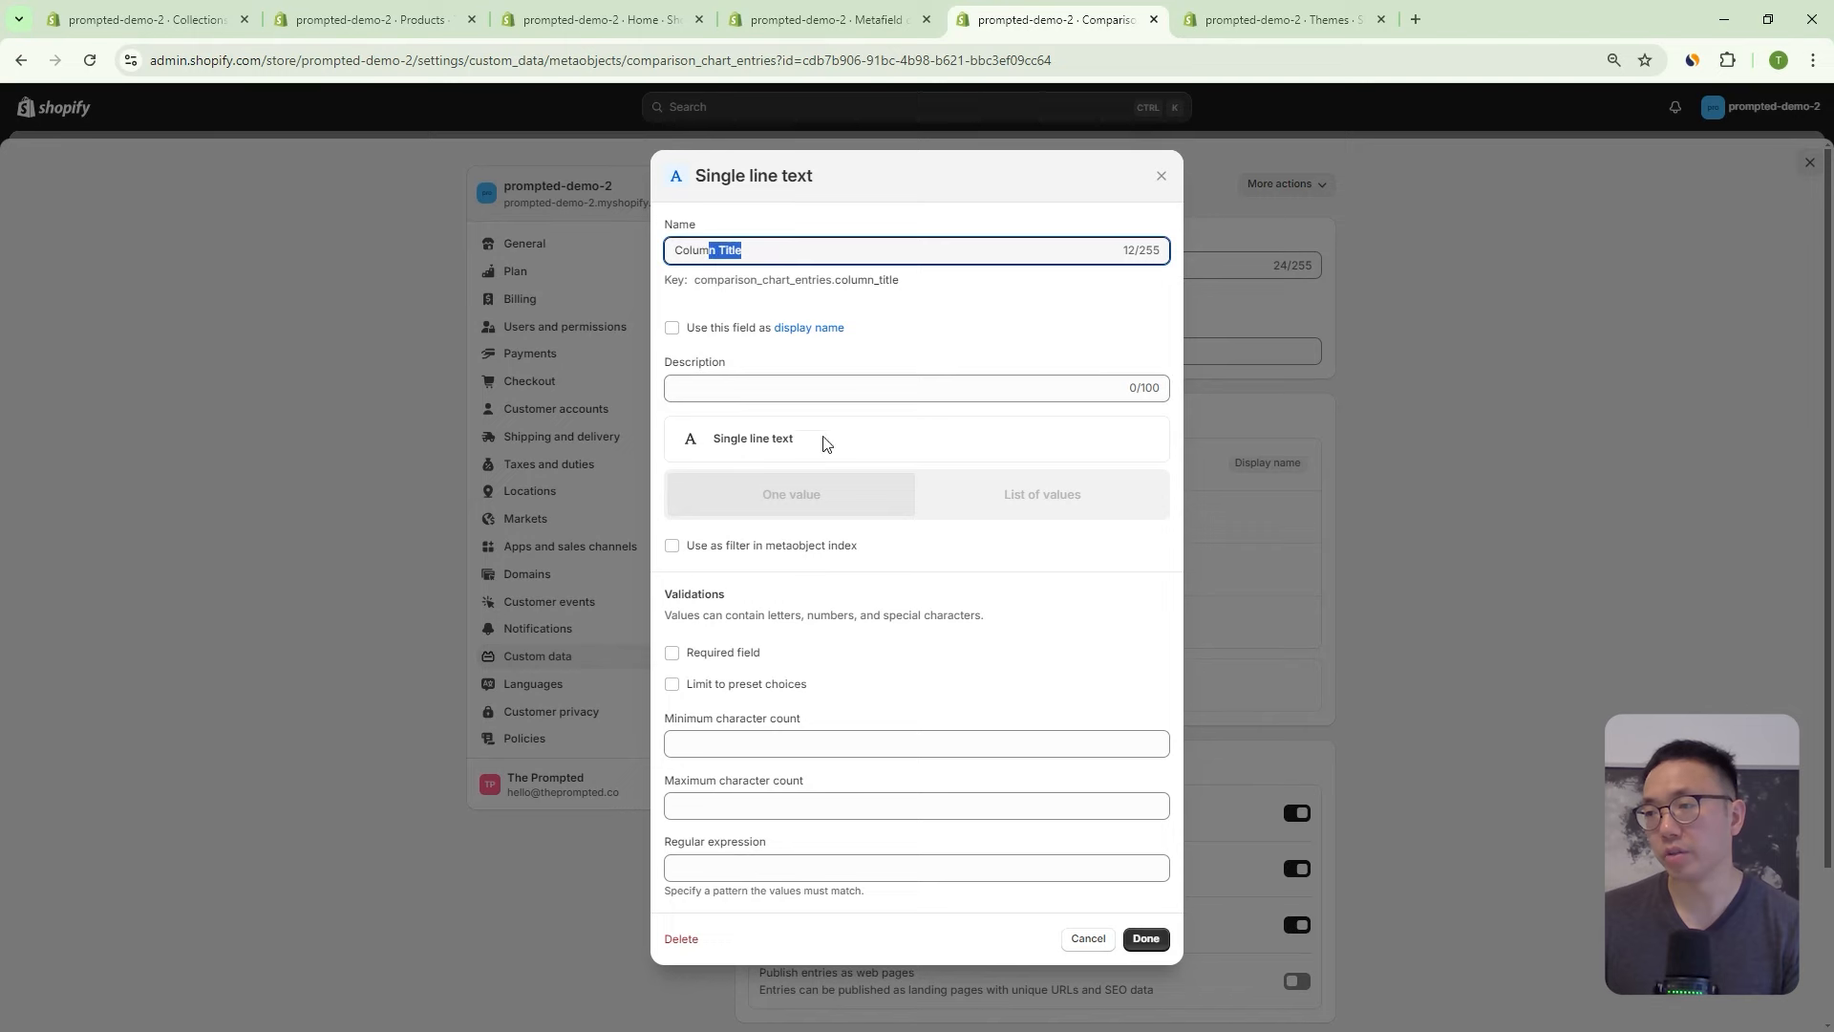
left_click(790, 441)
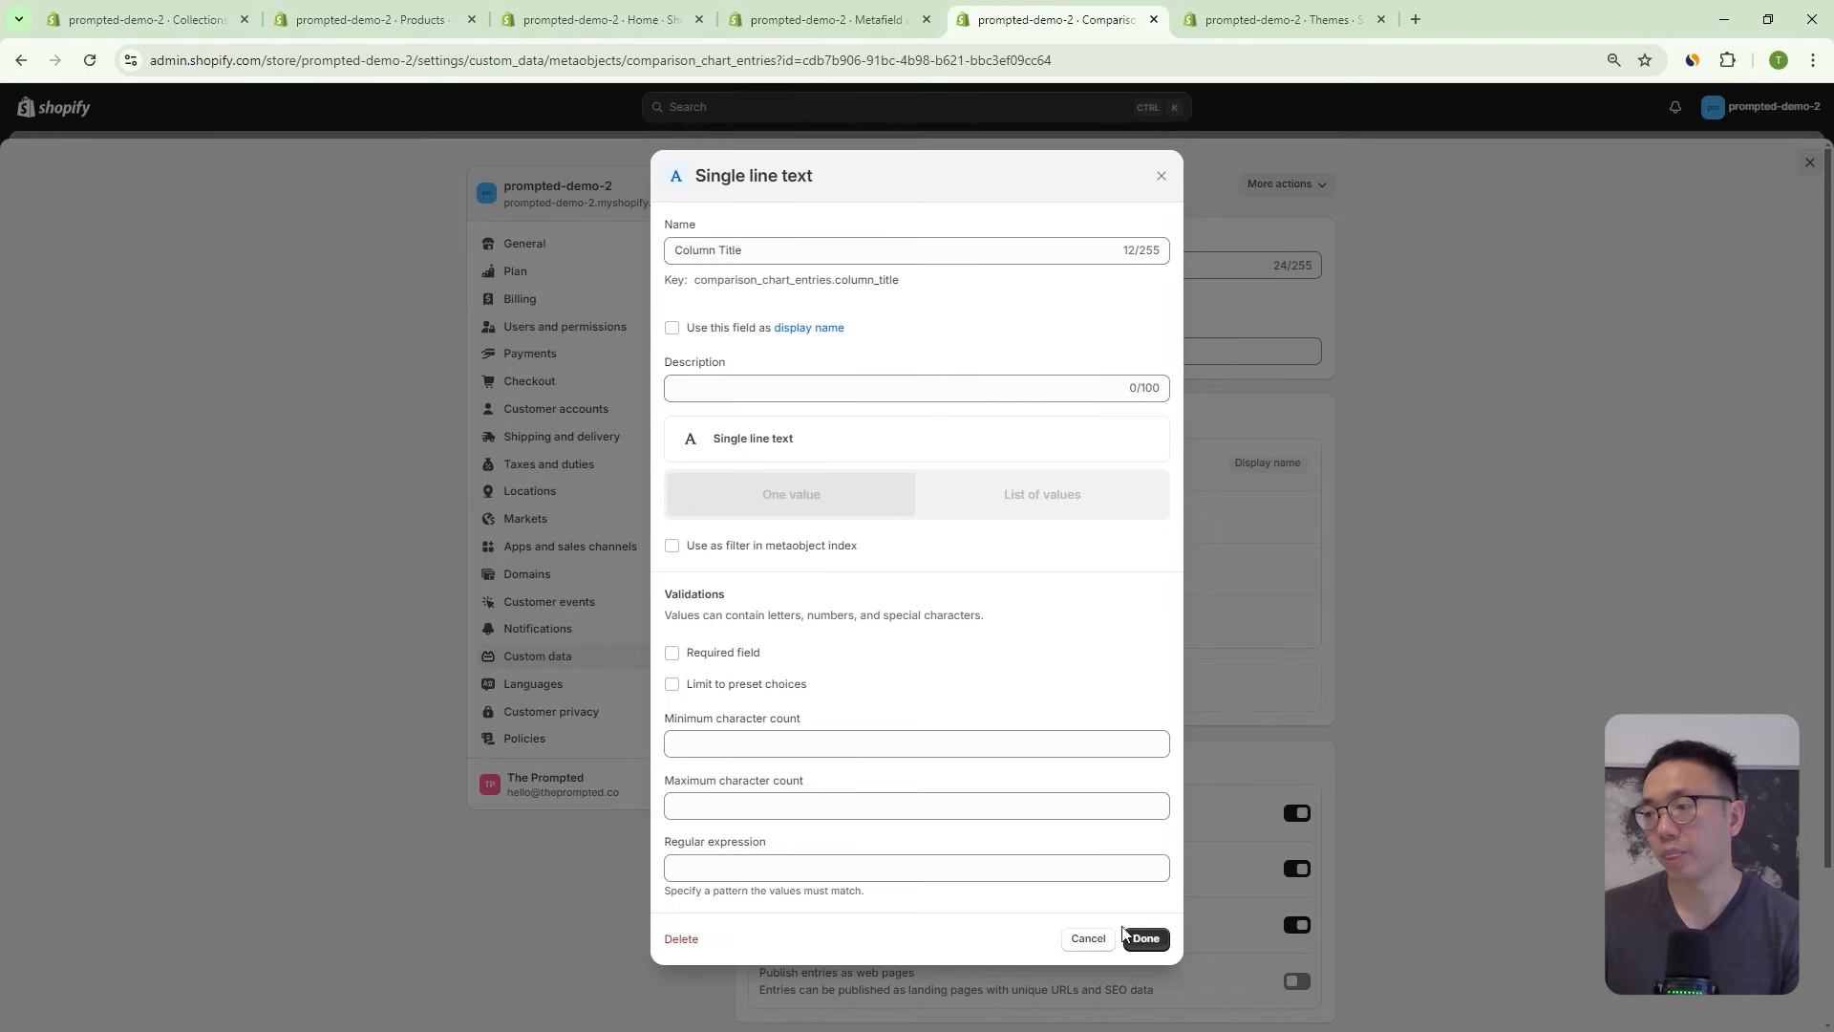
left_click(1162, 178)
Restrict the Column Title Image file field to images only by disallowing videos, and confirm the field's settings.
left_click(931, 581)
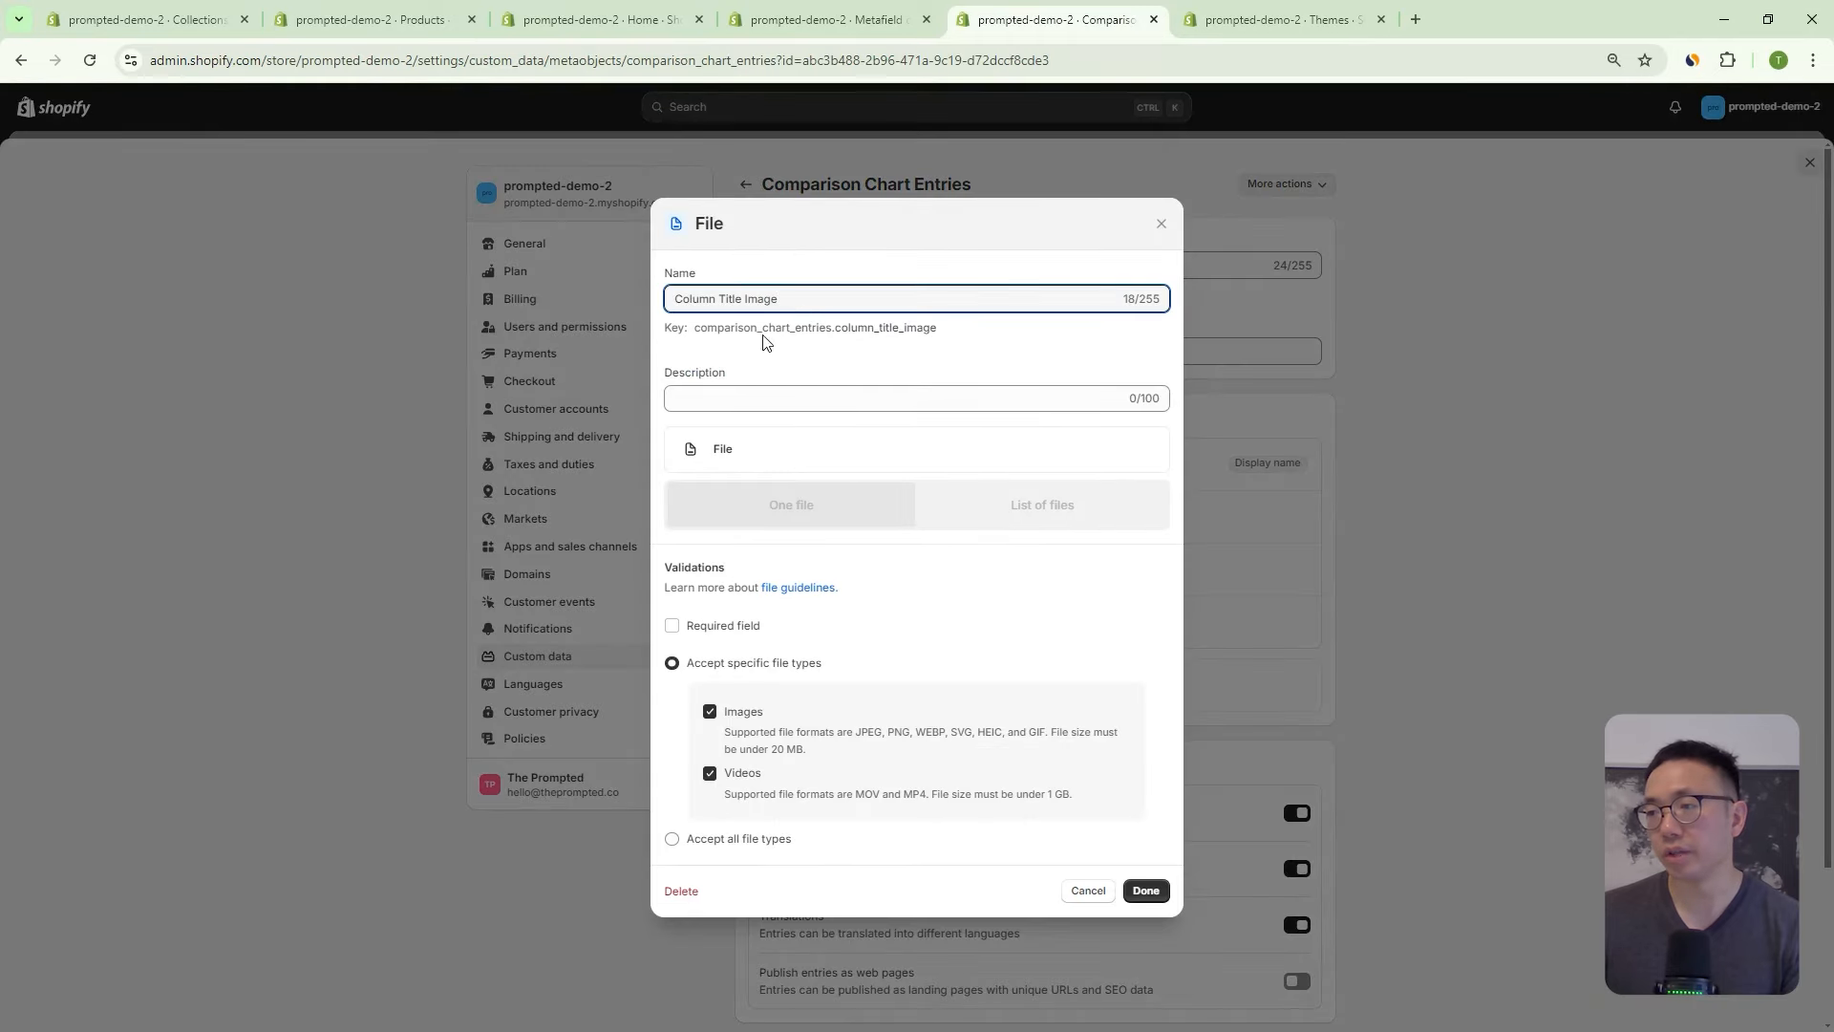
triple_click(826, 300)
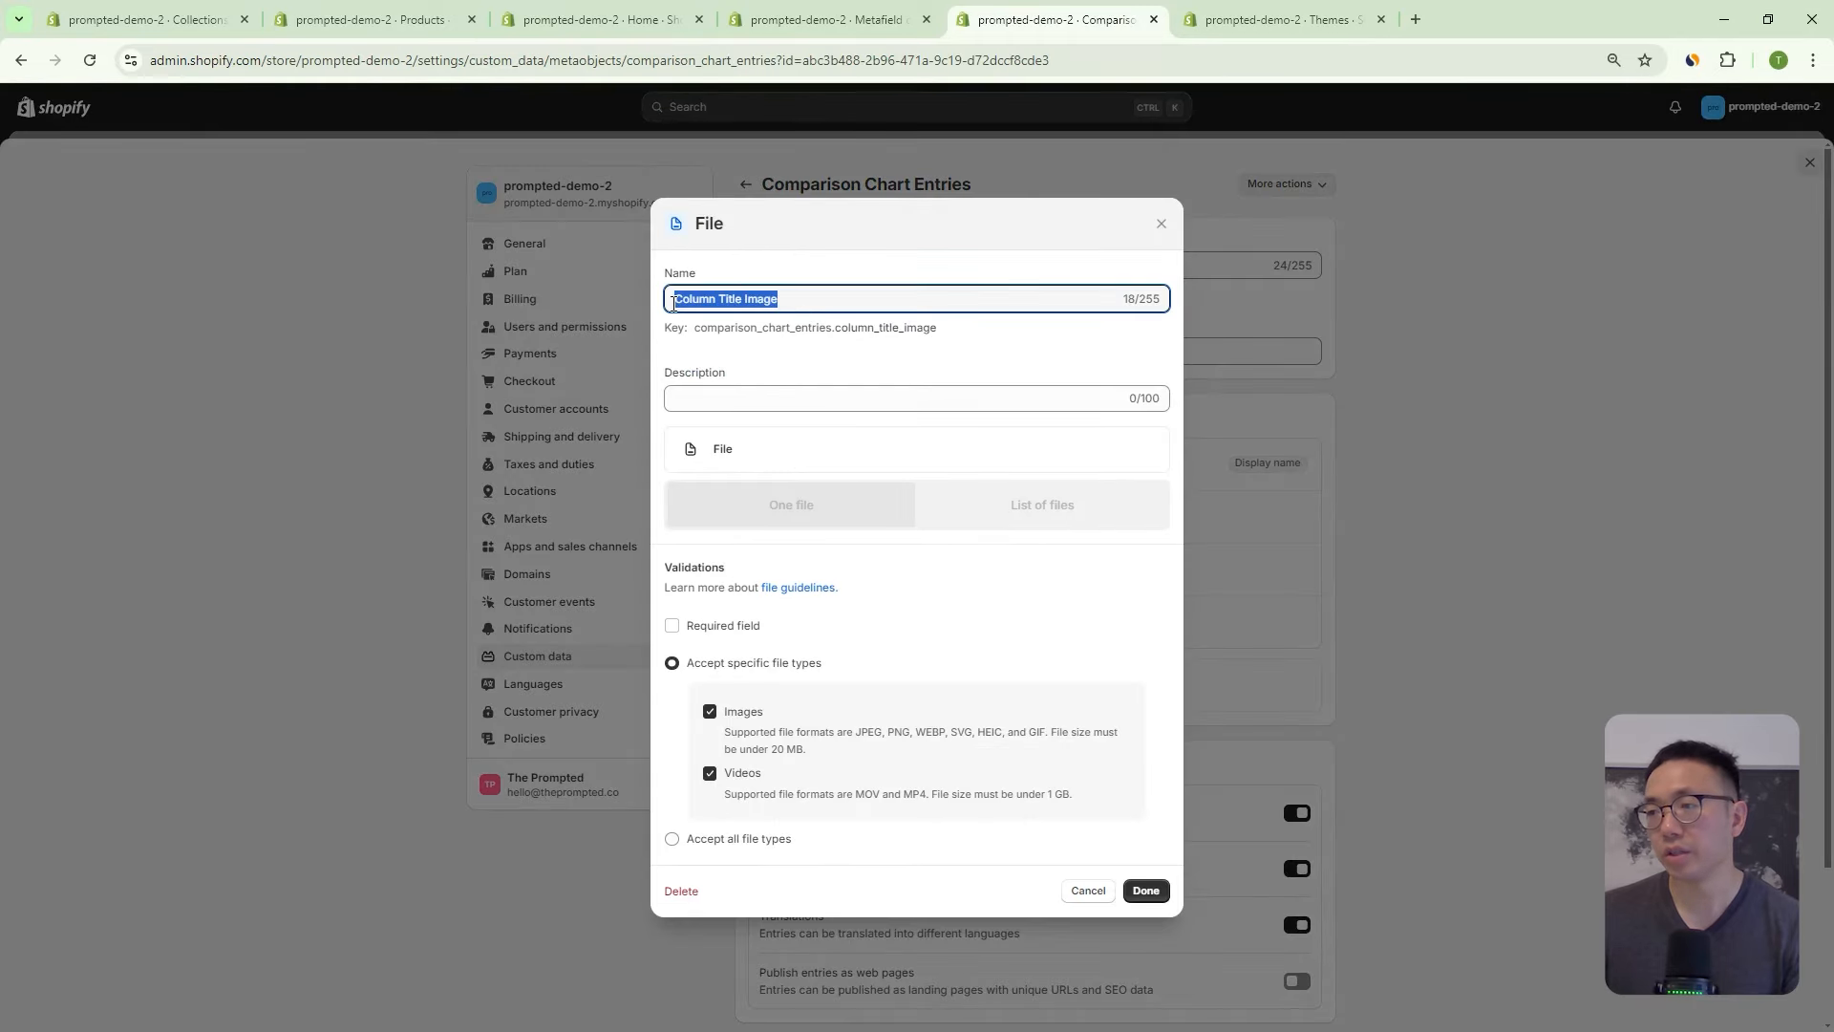
left_click(726, 463)
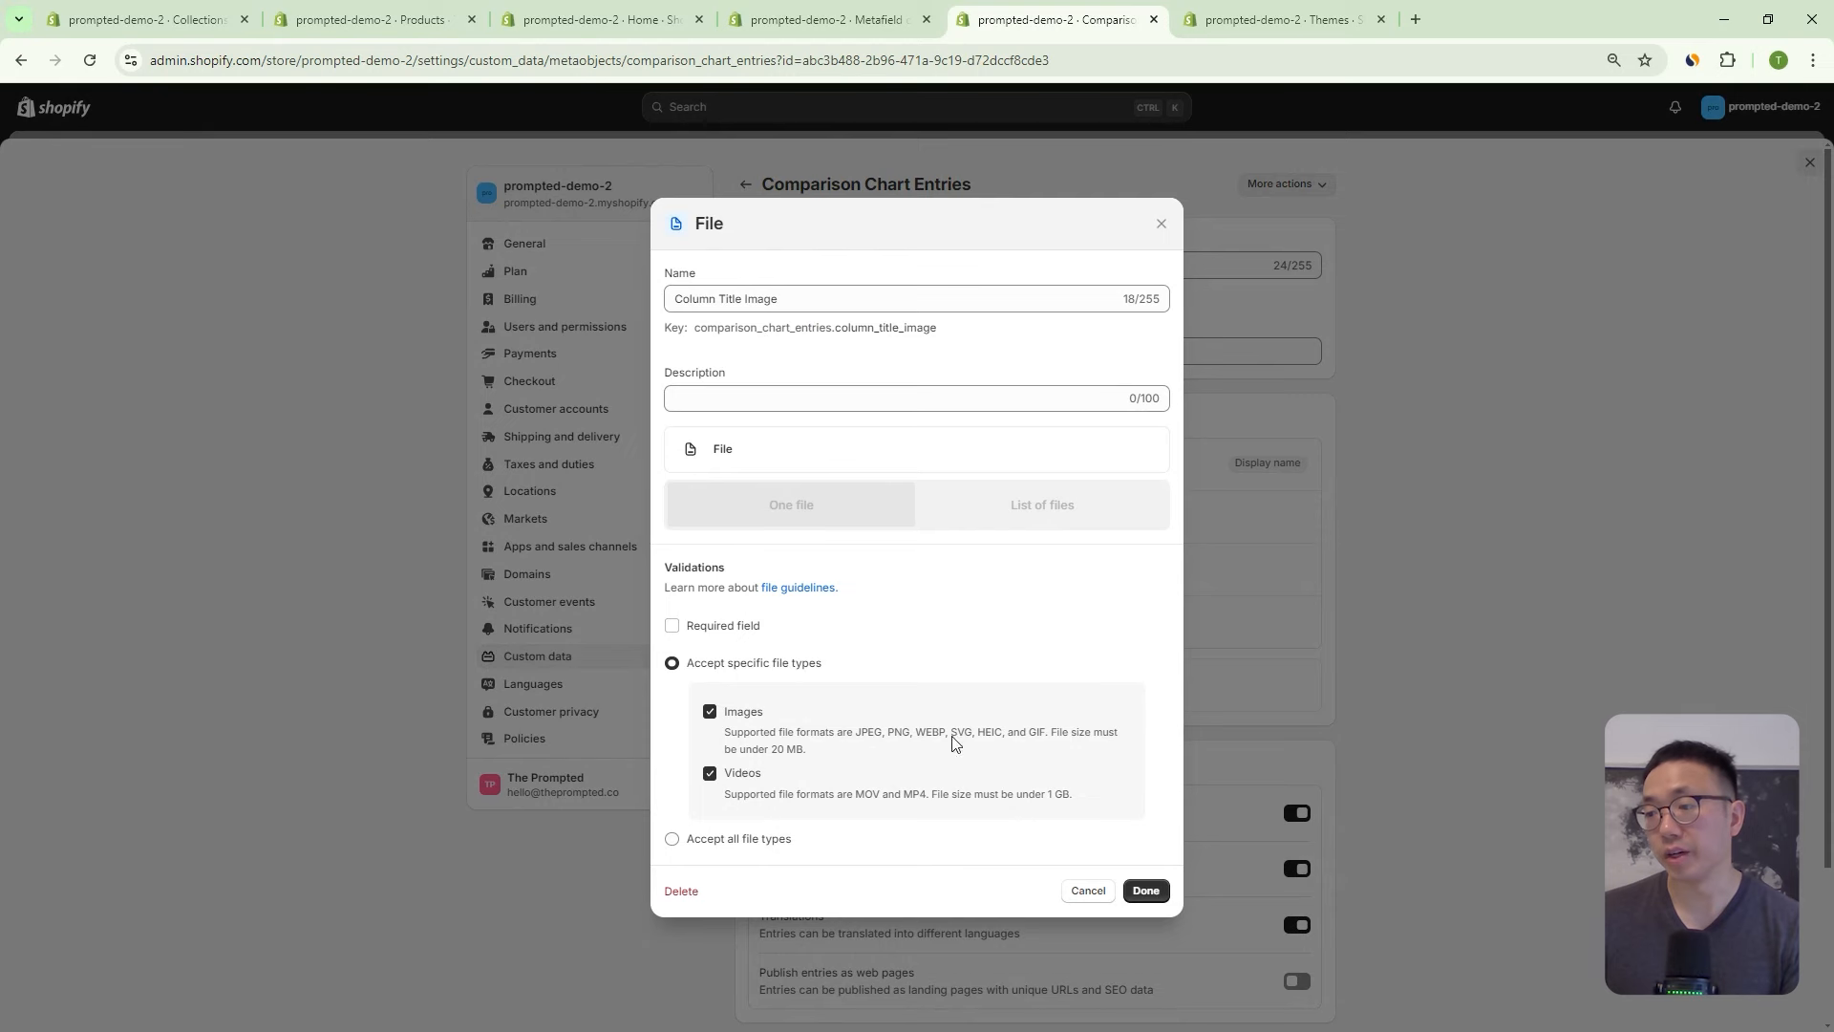
left_click(731, 772)
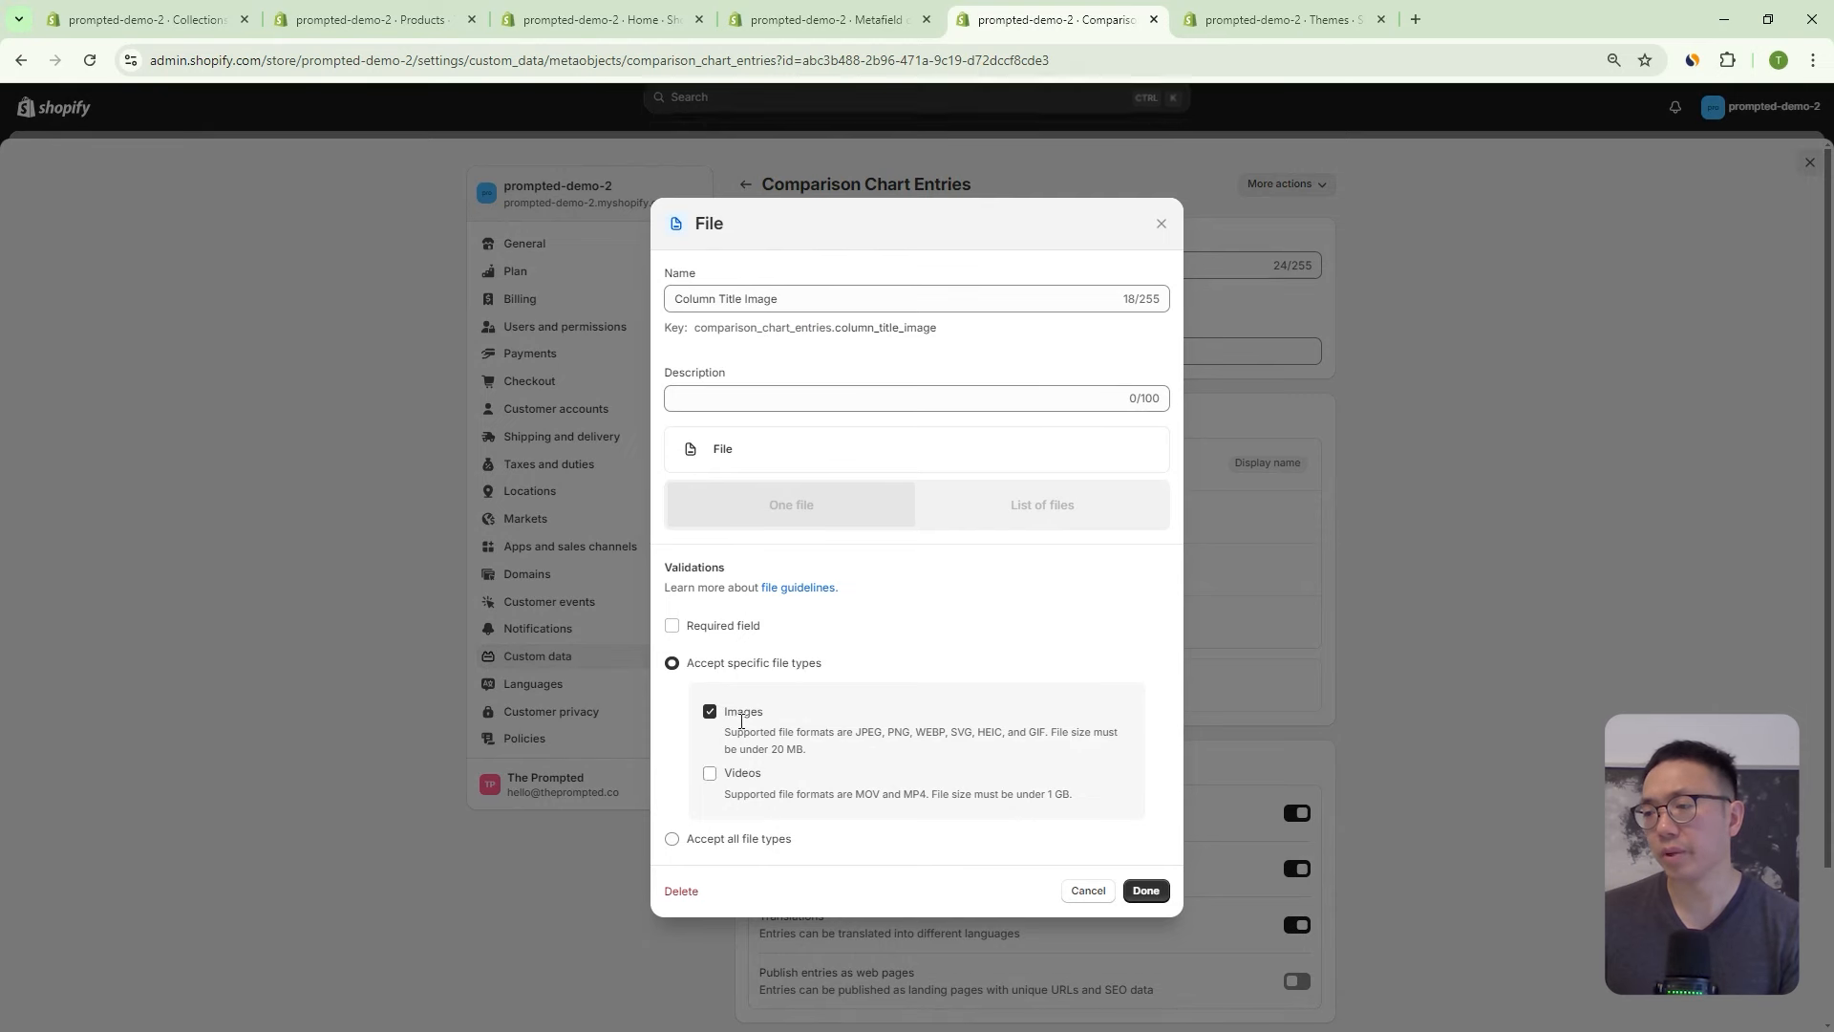
left_click(1145, 891)
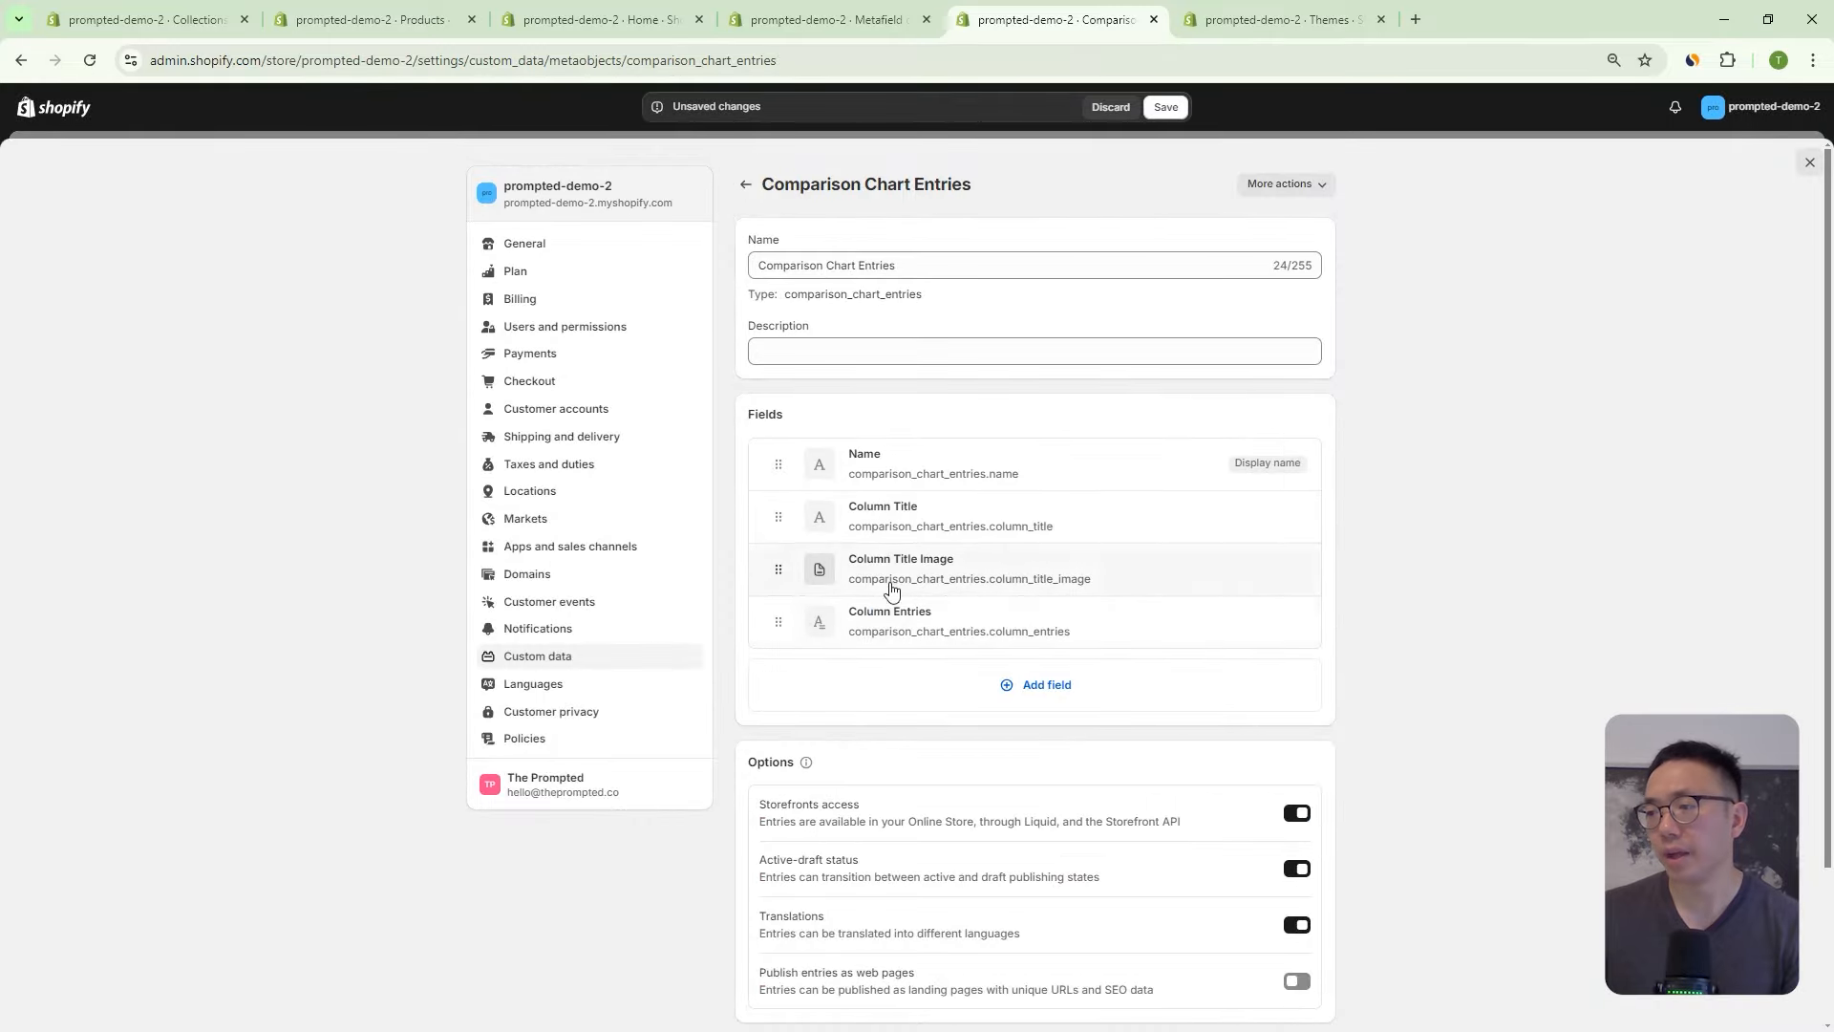
Review the Column Entries field's name and list-of-values text type, then save the Comparison Chart Entries definition.
left_click(894, 623)
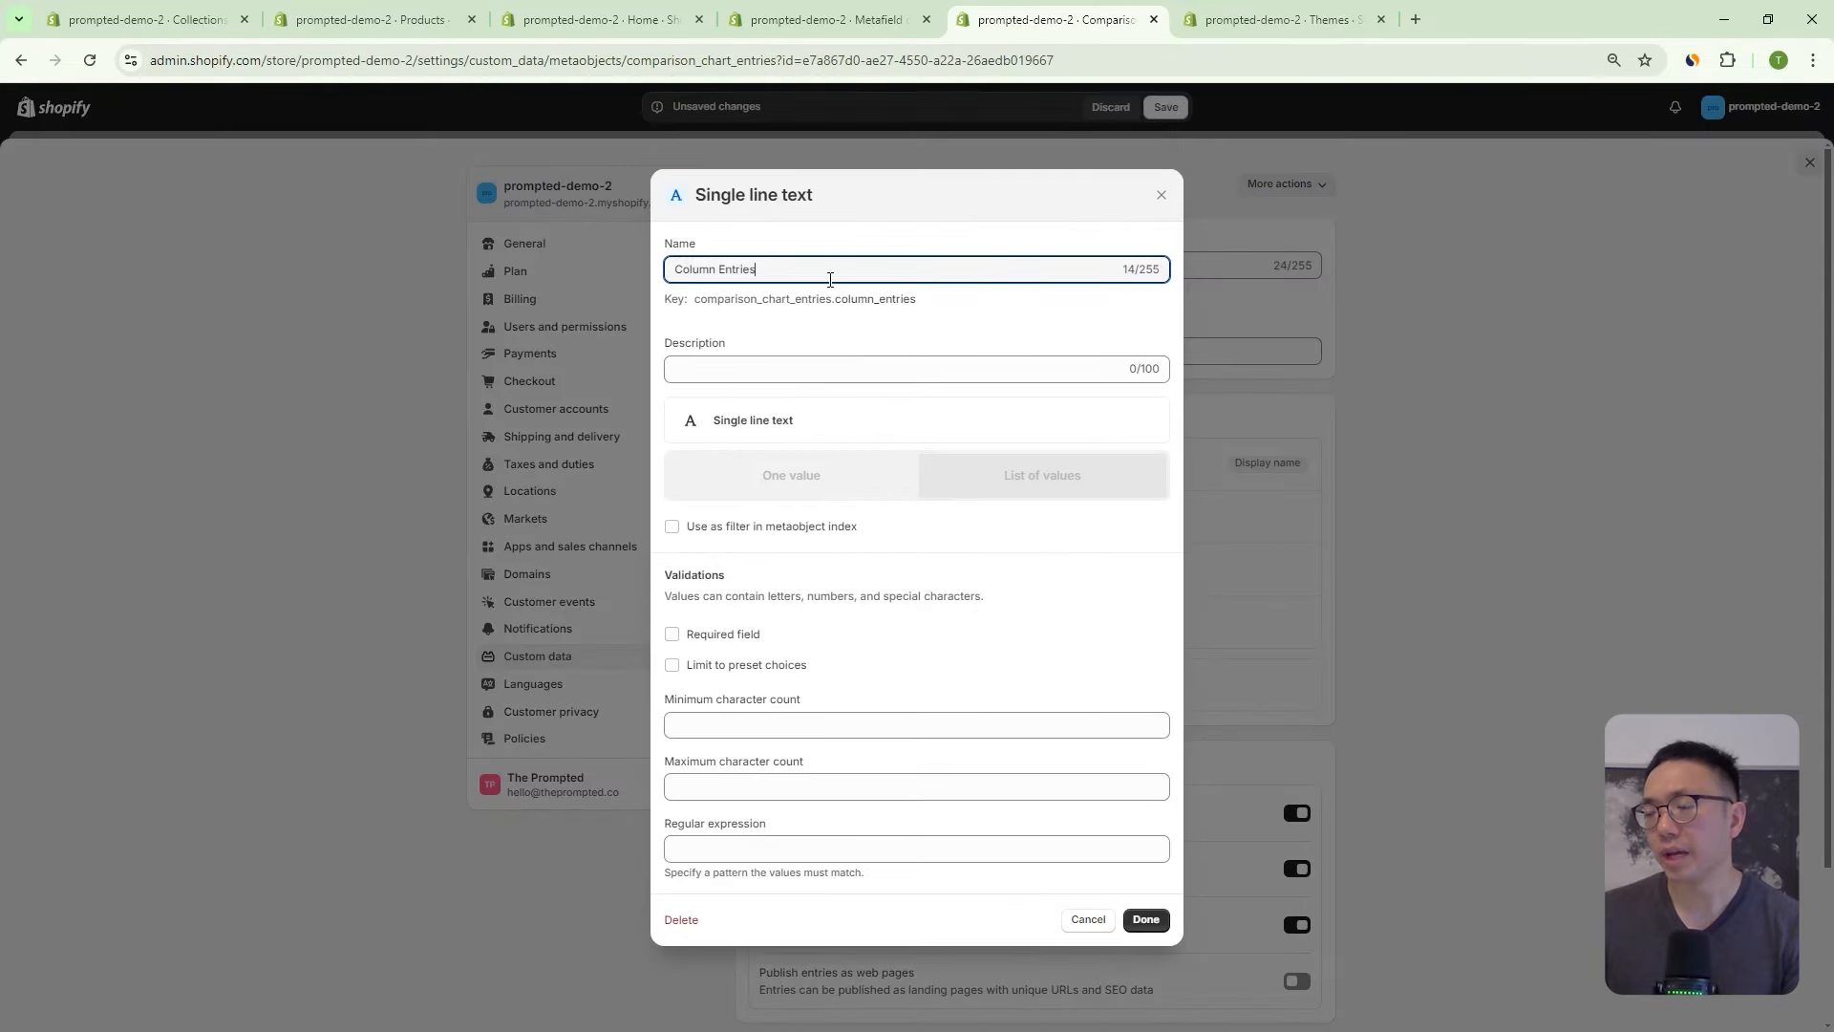
left_click_drag(883, 271, 638, 289)
left_click(798, 435)
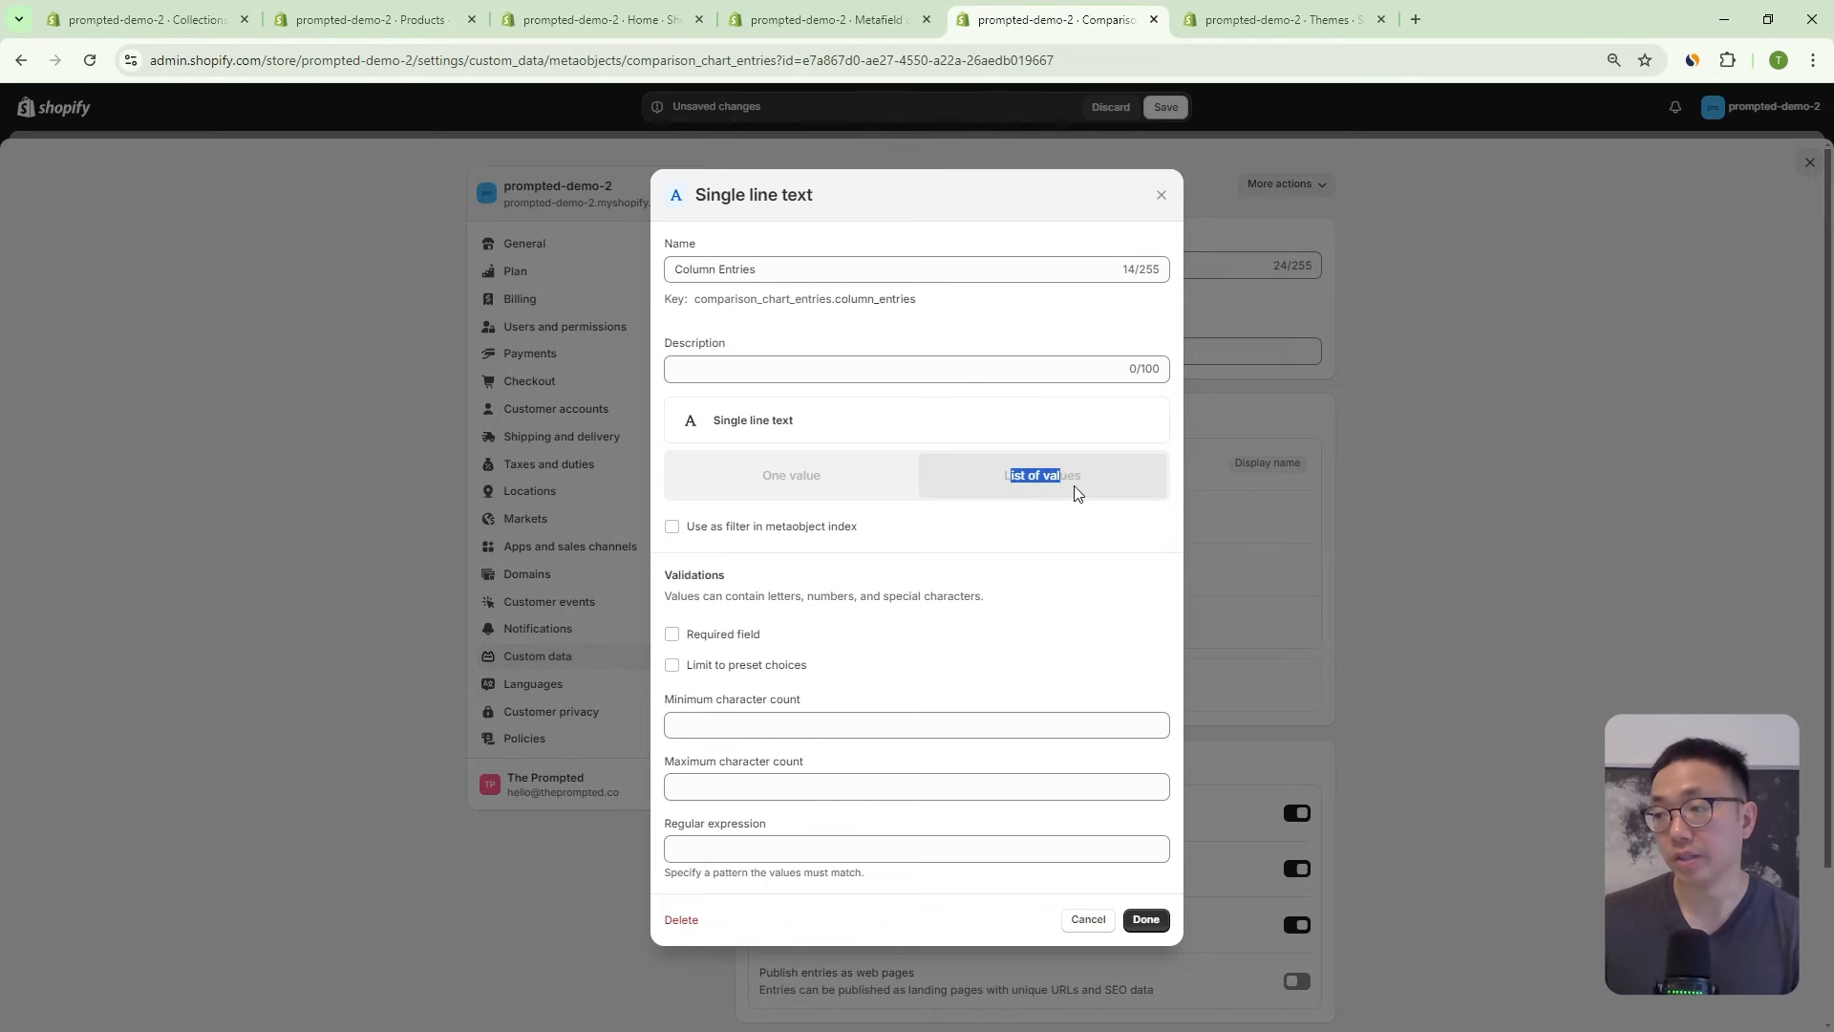
left_click(1145, 918)
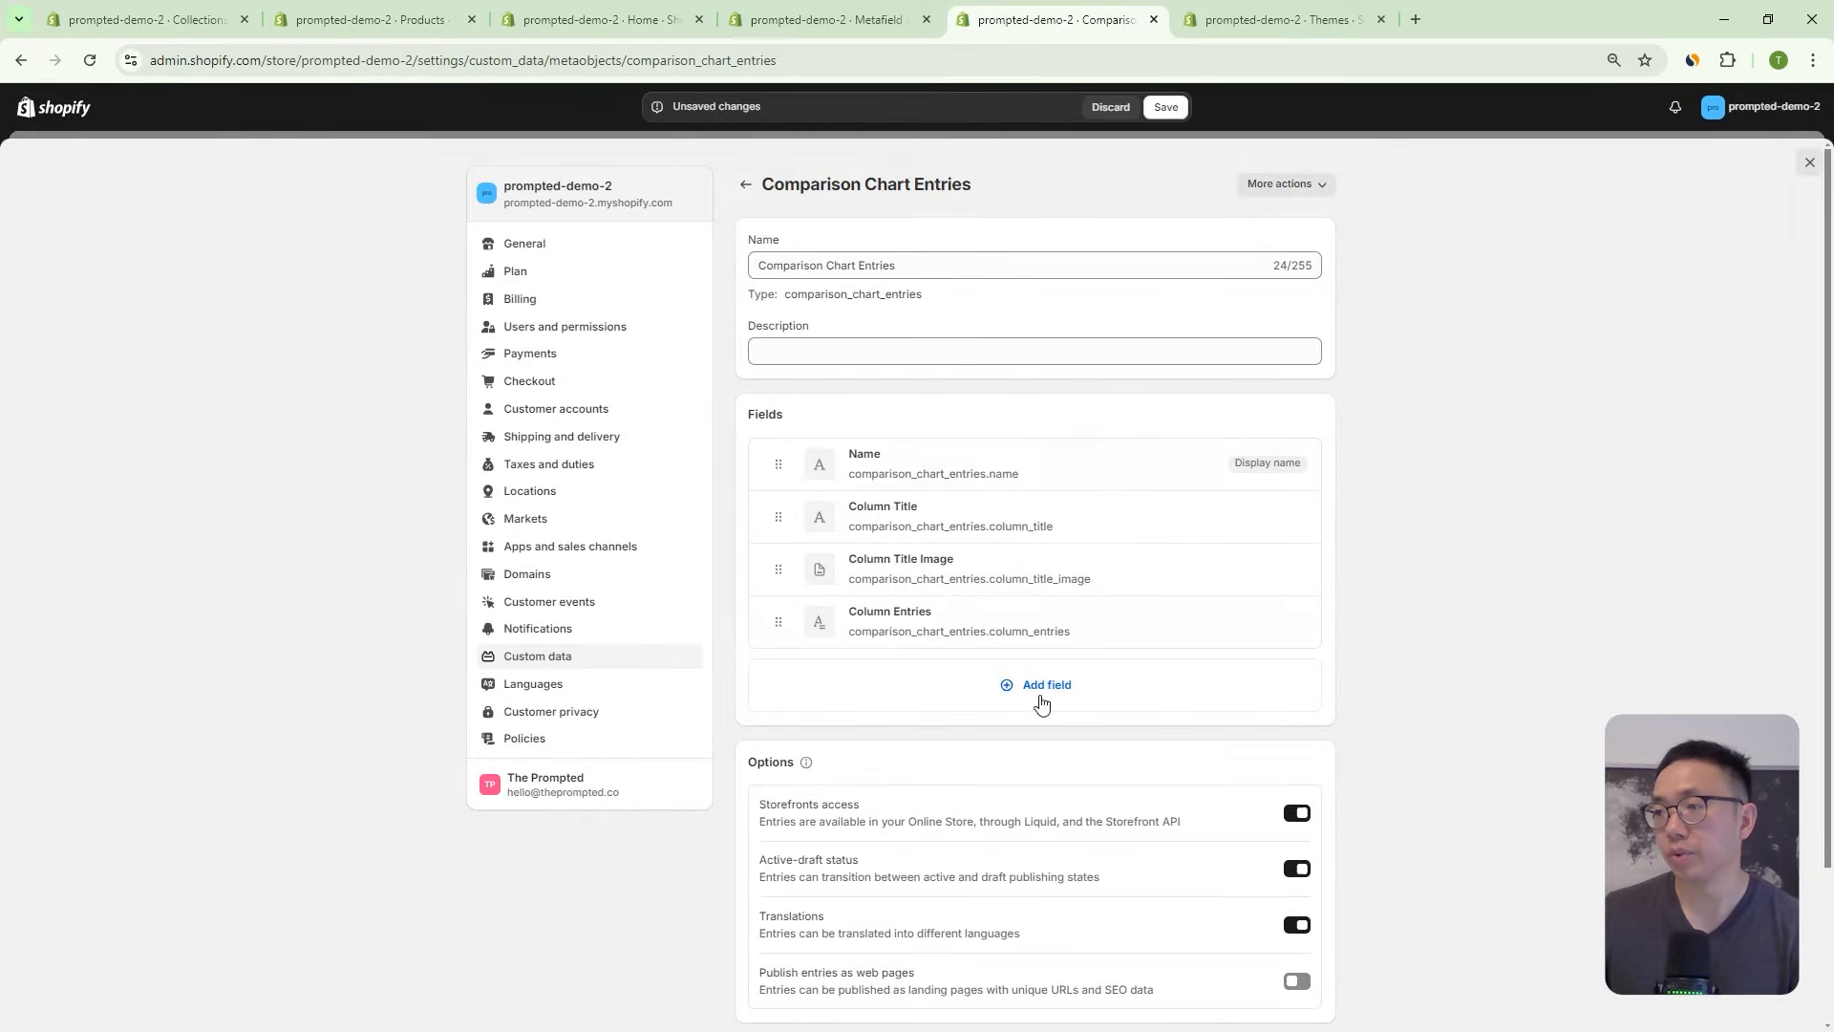
left_click(1165, 106)
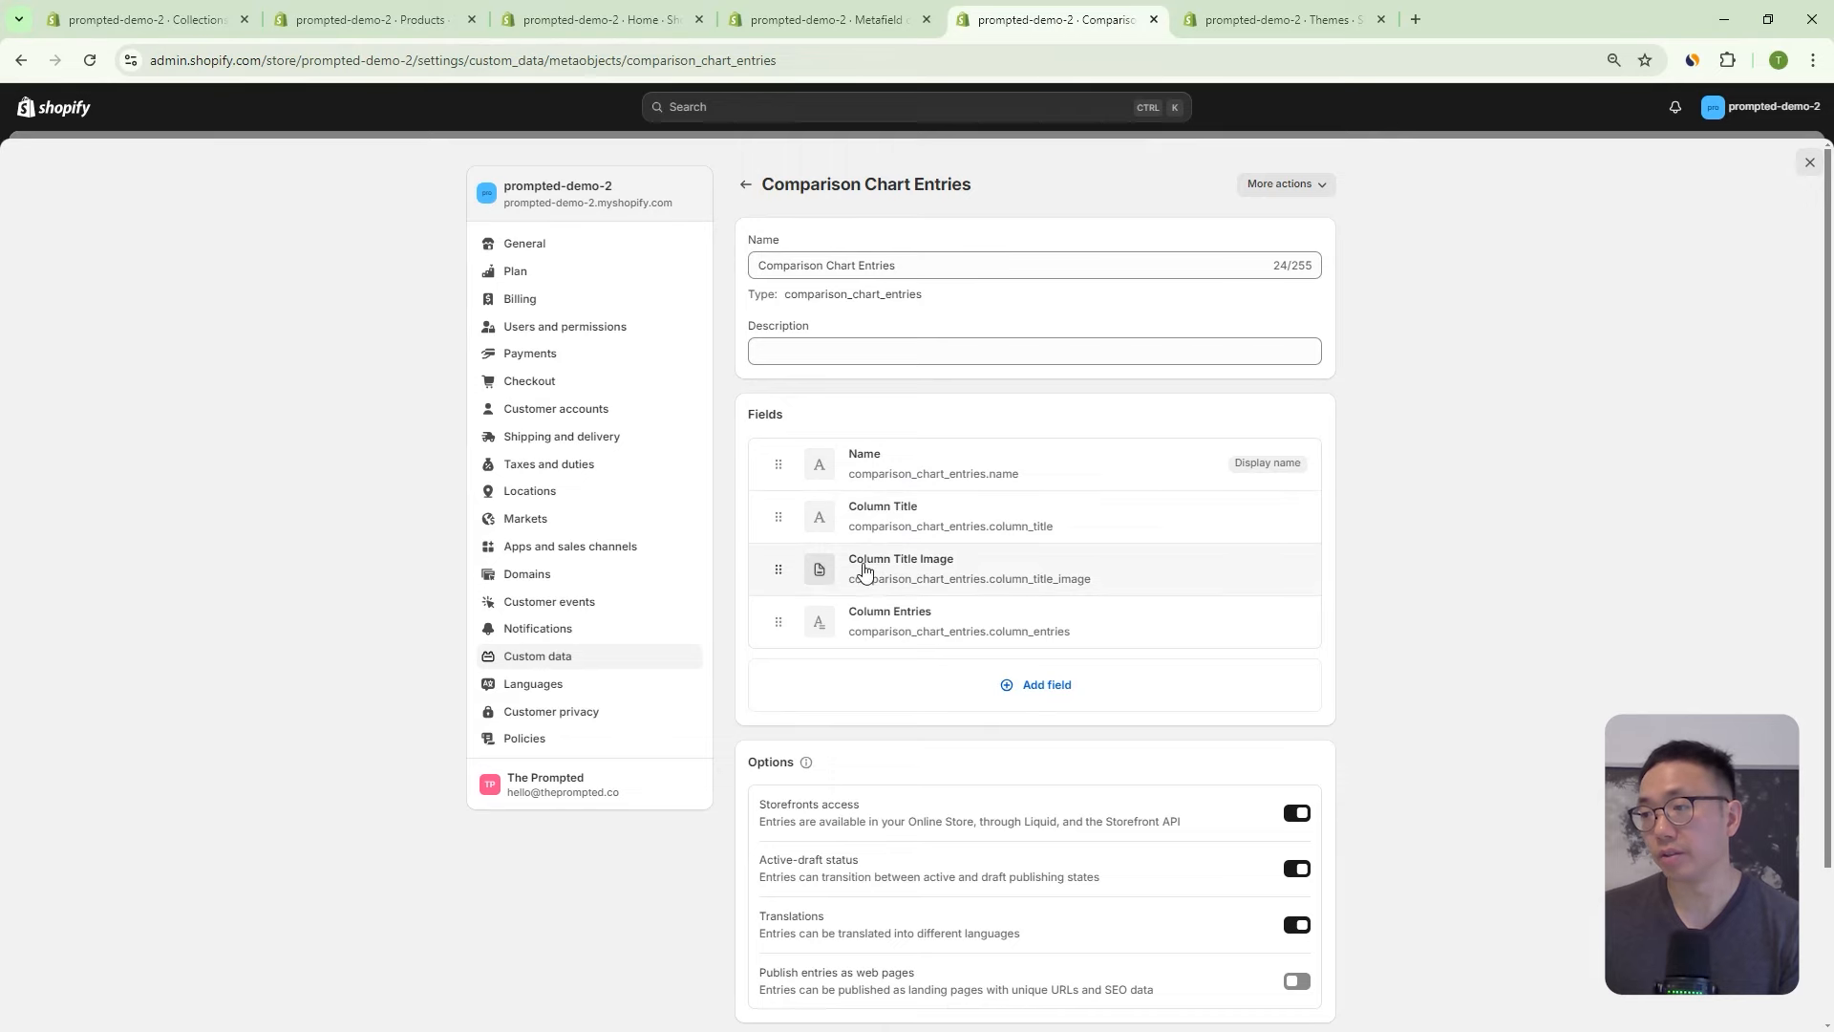
Reopen the Column Title Image field to check its key, then close the field.
left_click(976, 595)
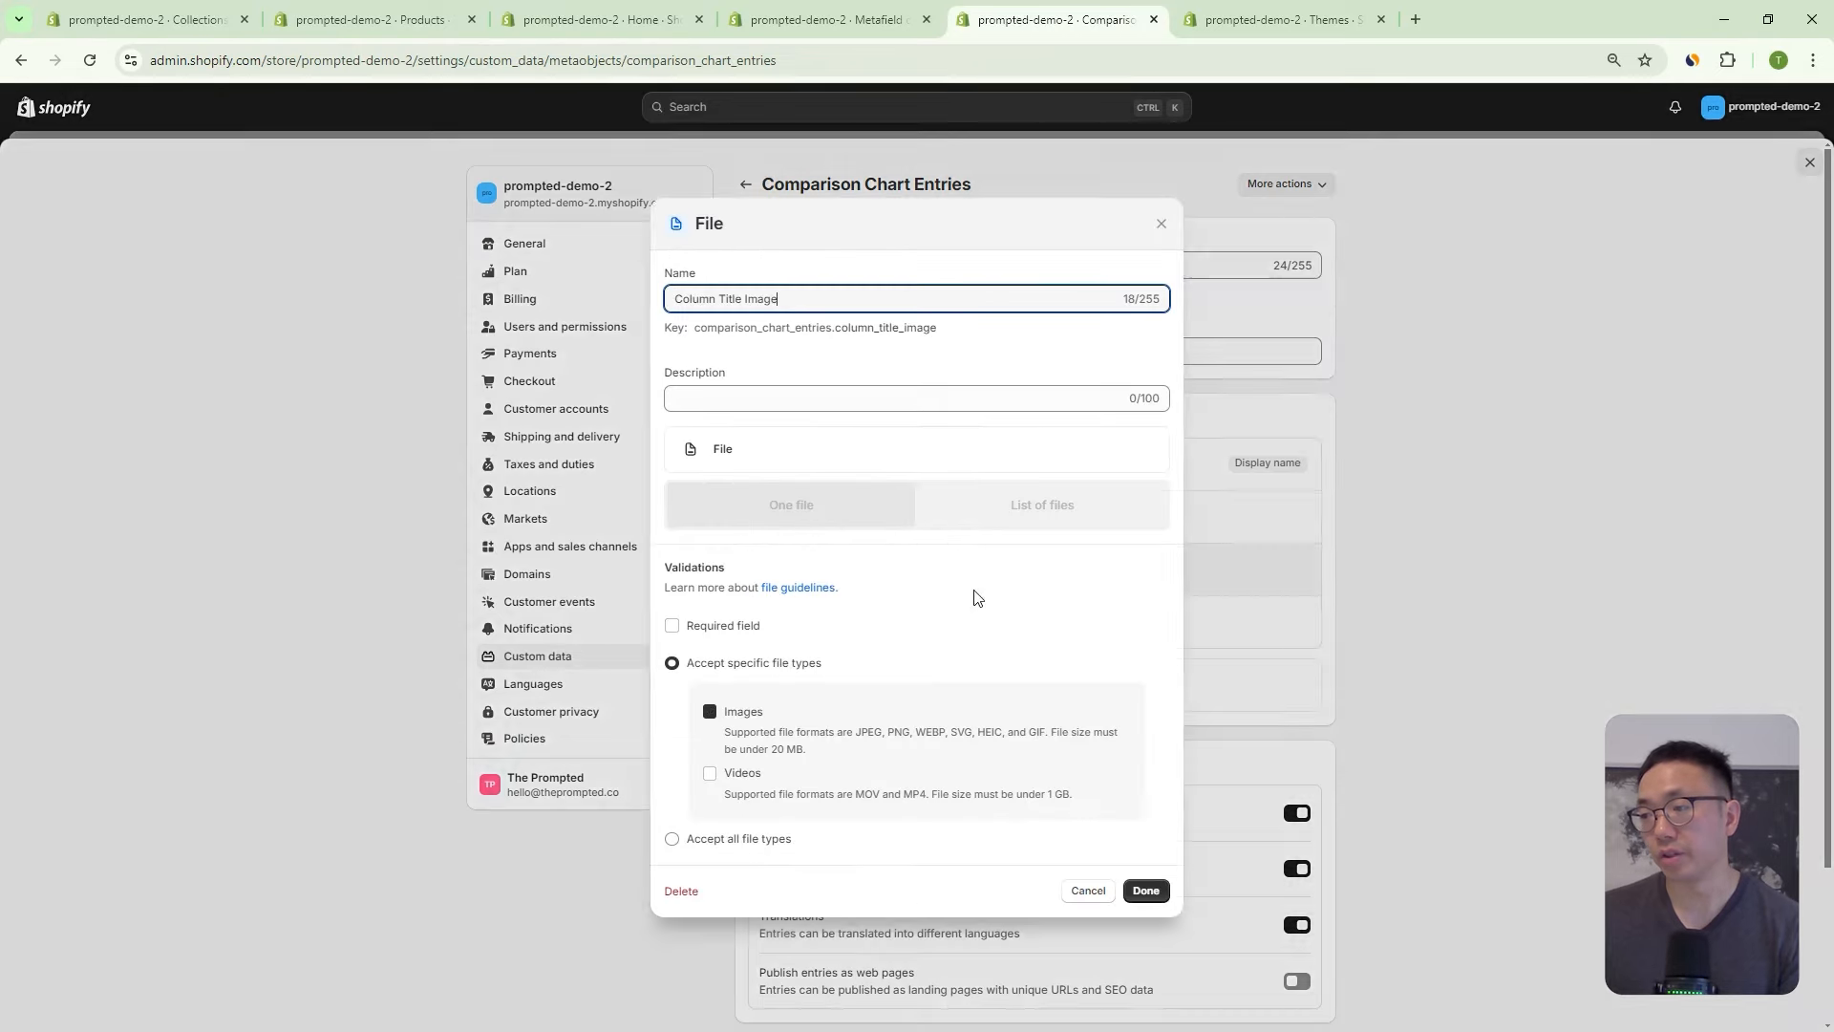
double_click(849, 329)
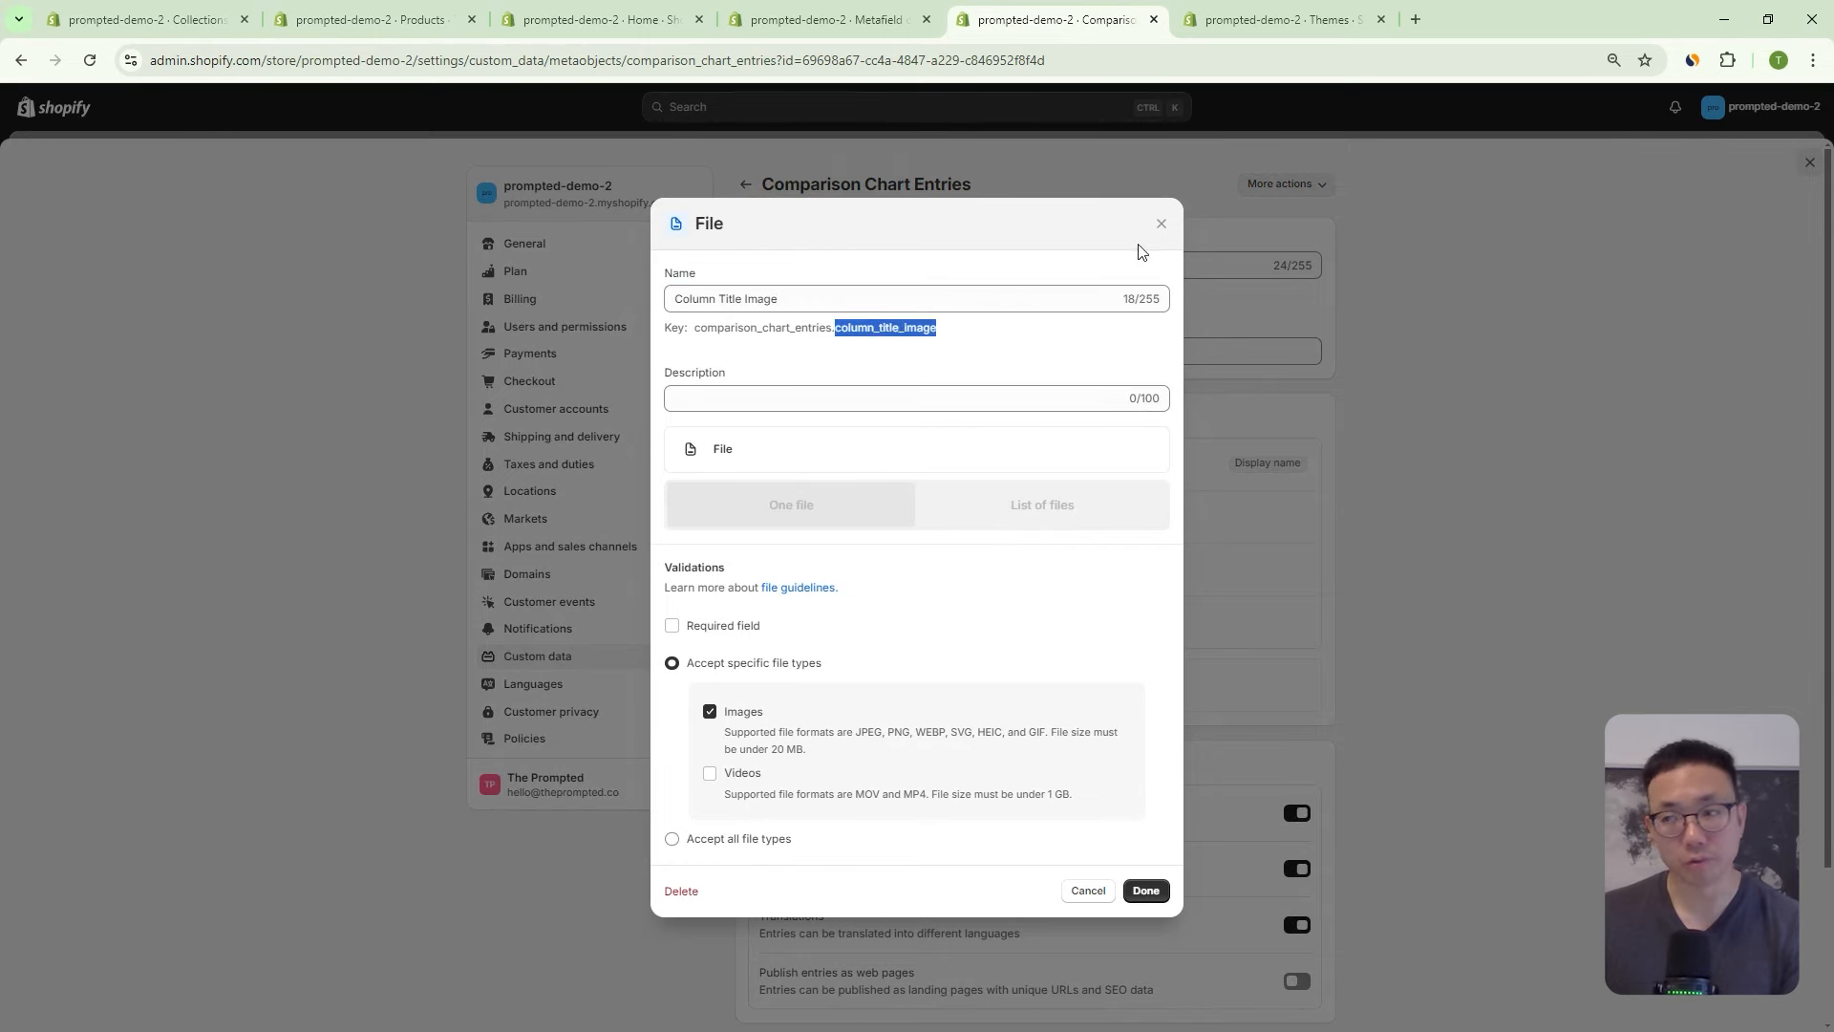
left_click(1161, 223)
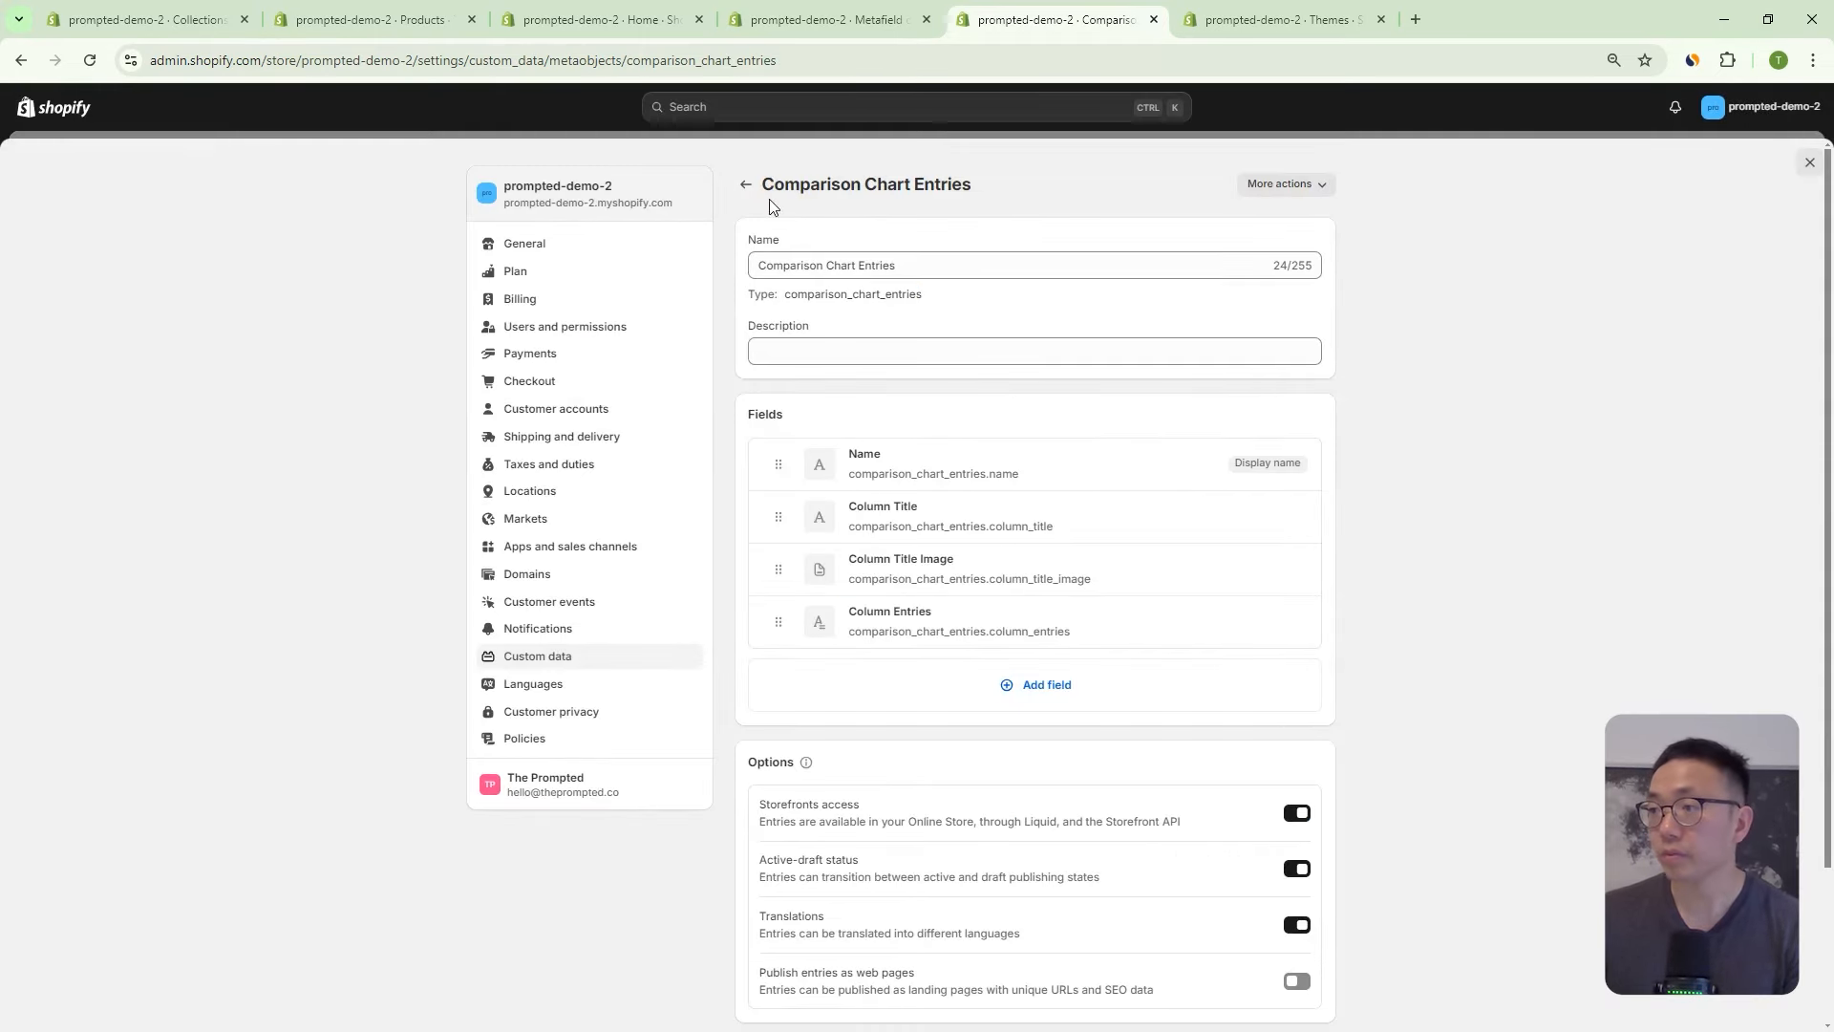
Open the product metafield definitions, view the blank form for adding a definition, and return to the list.
left_click(745, 184)
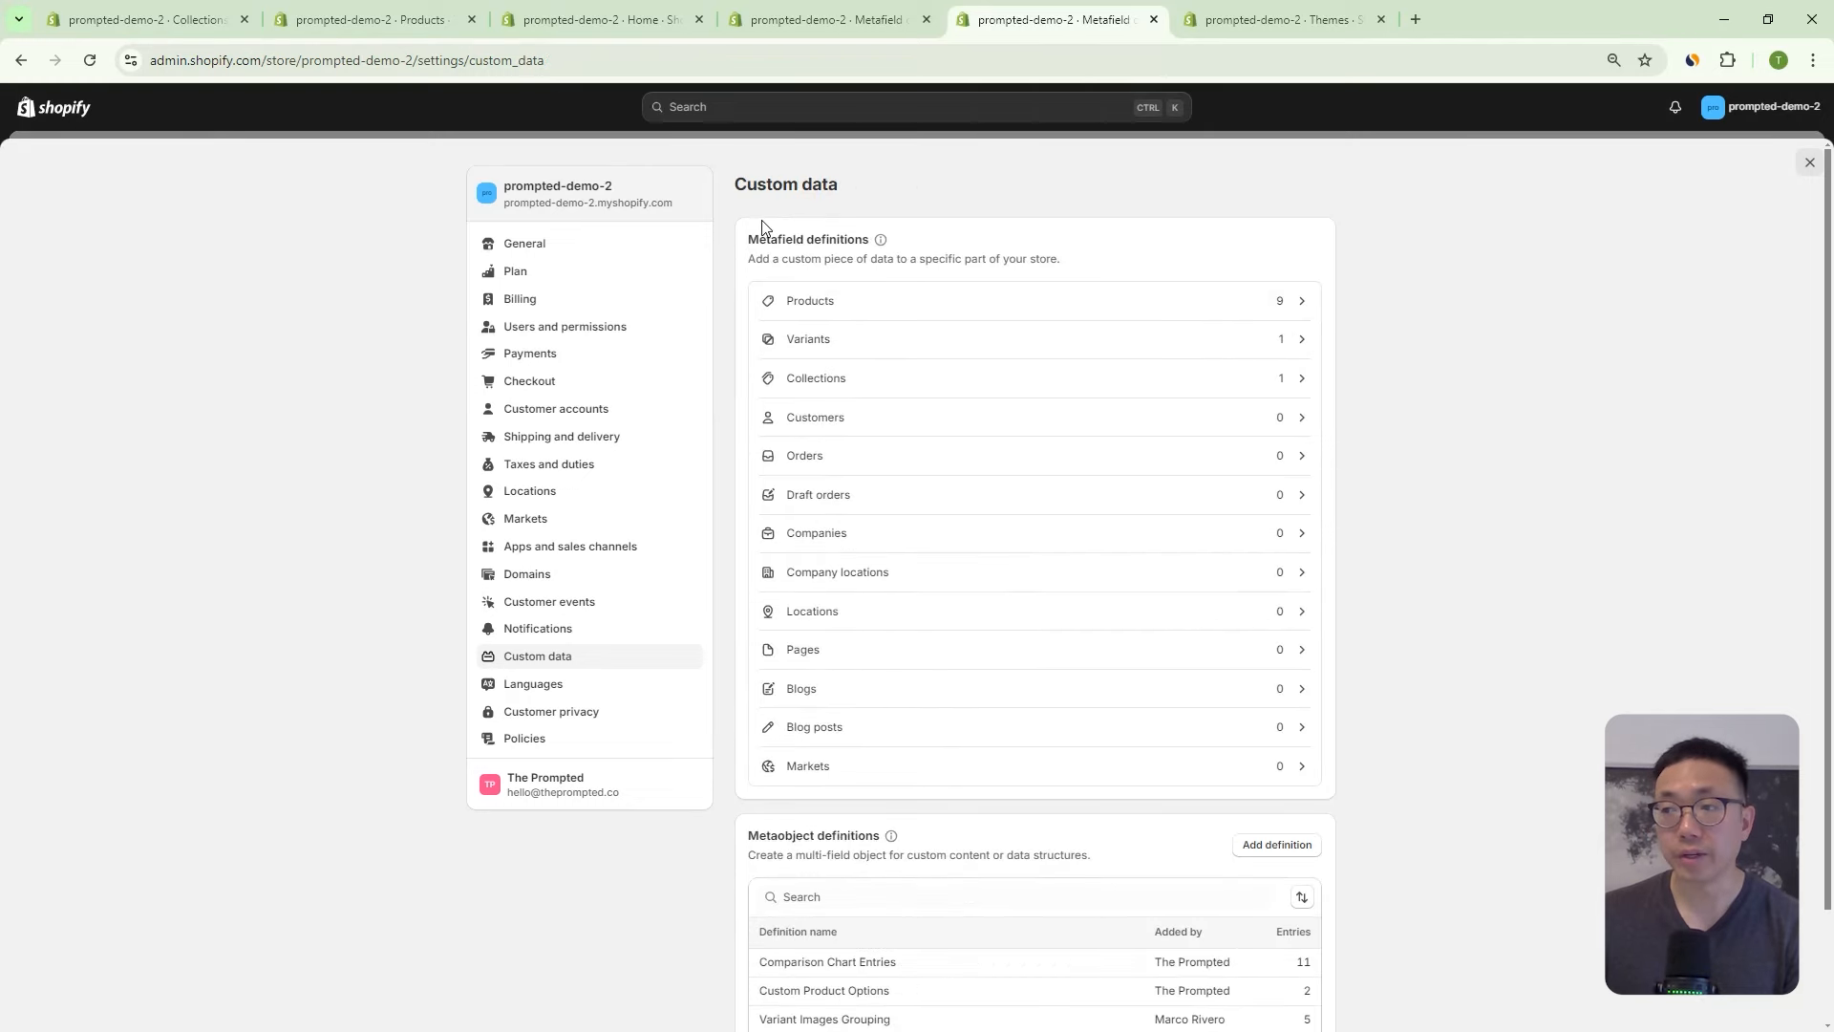
left_click(800, 301)
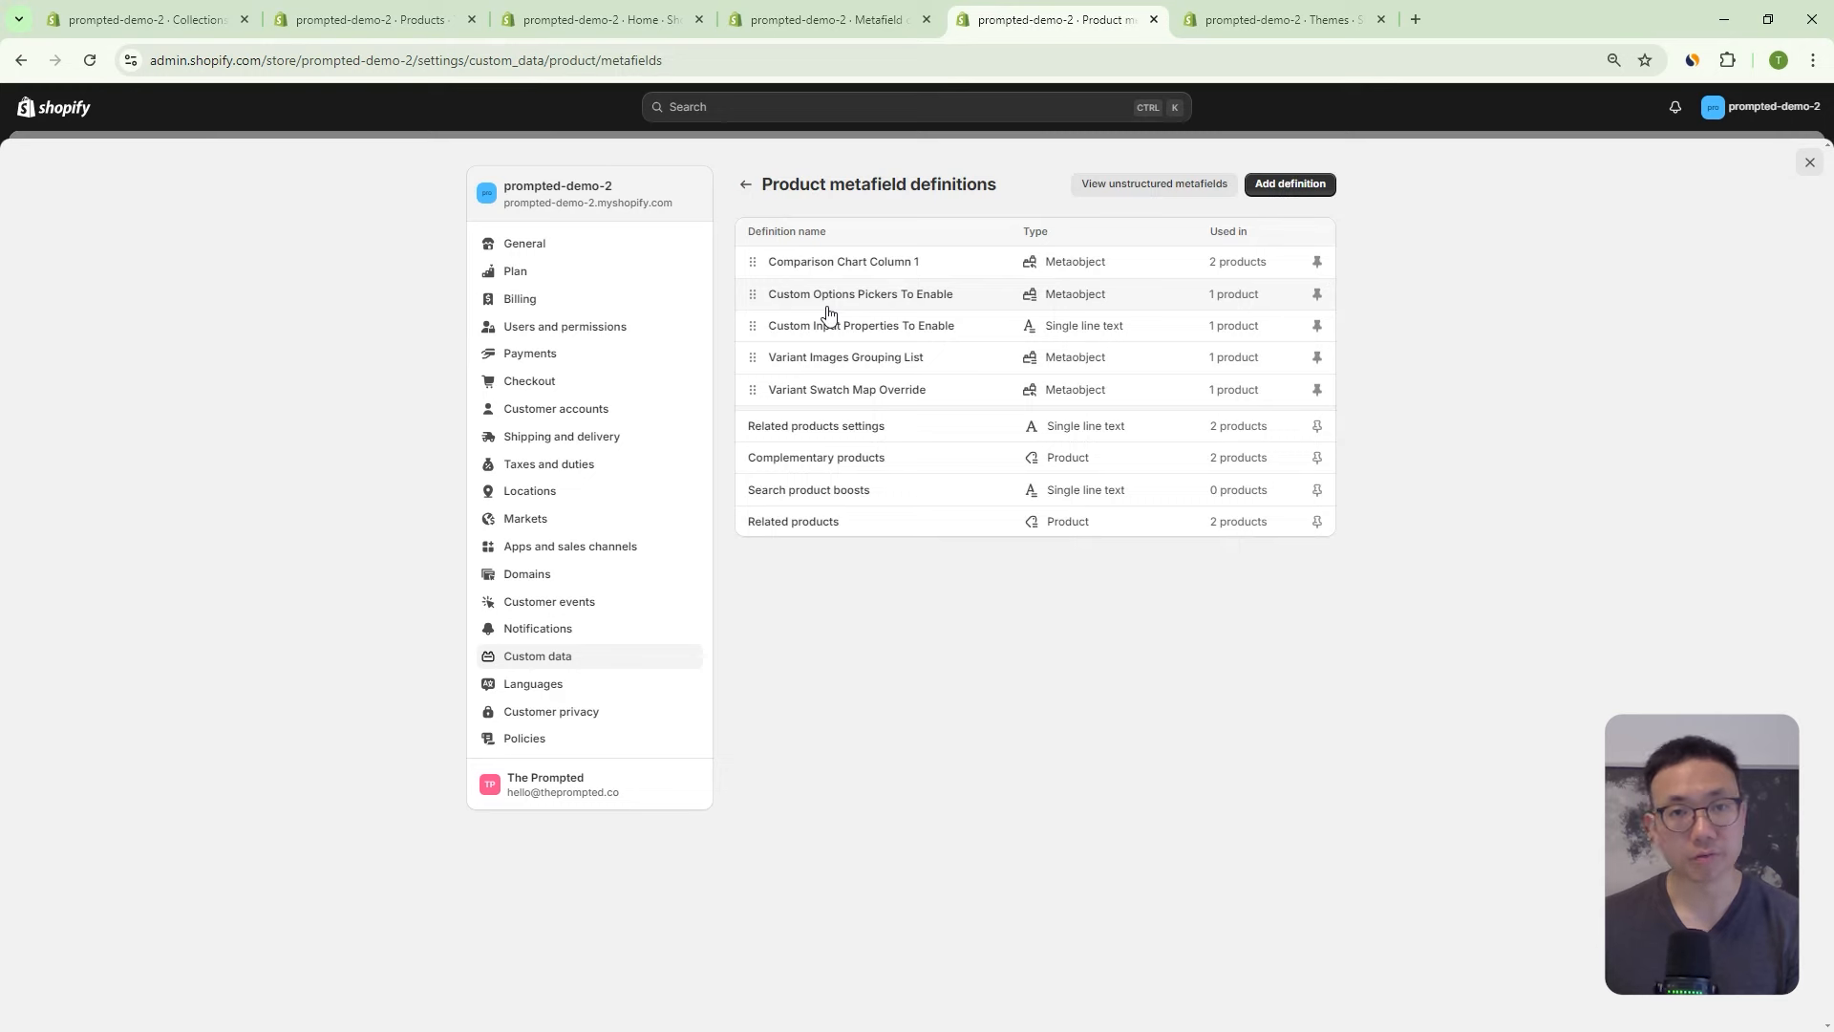
left_click(1270, 184)
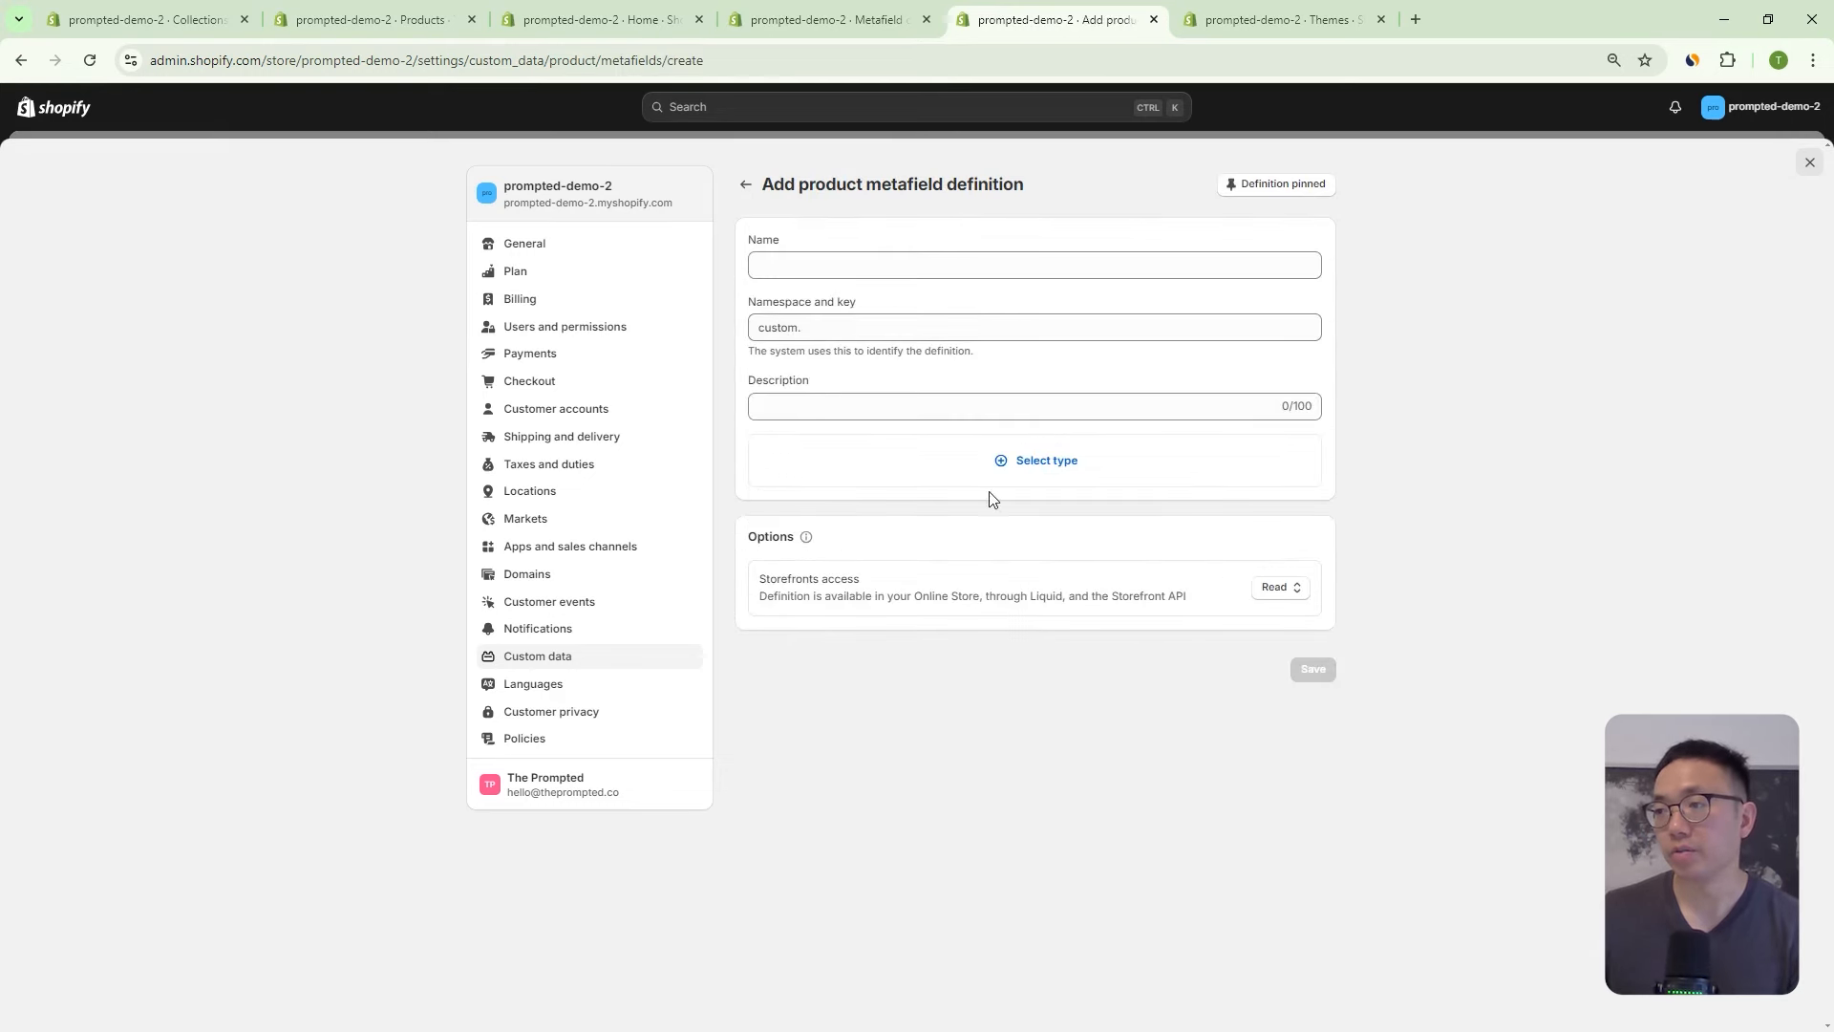
left_click(745, 187)
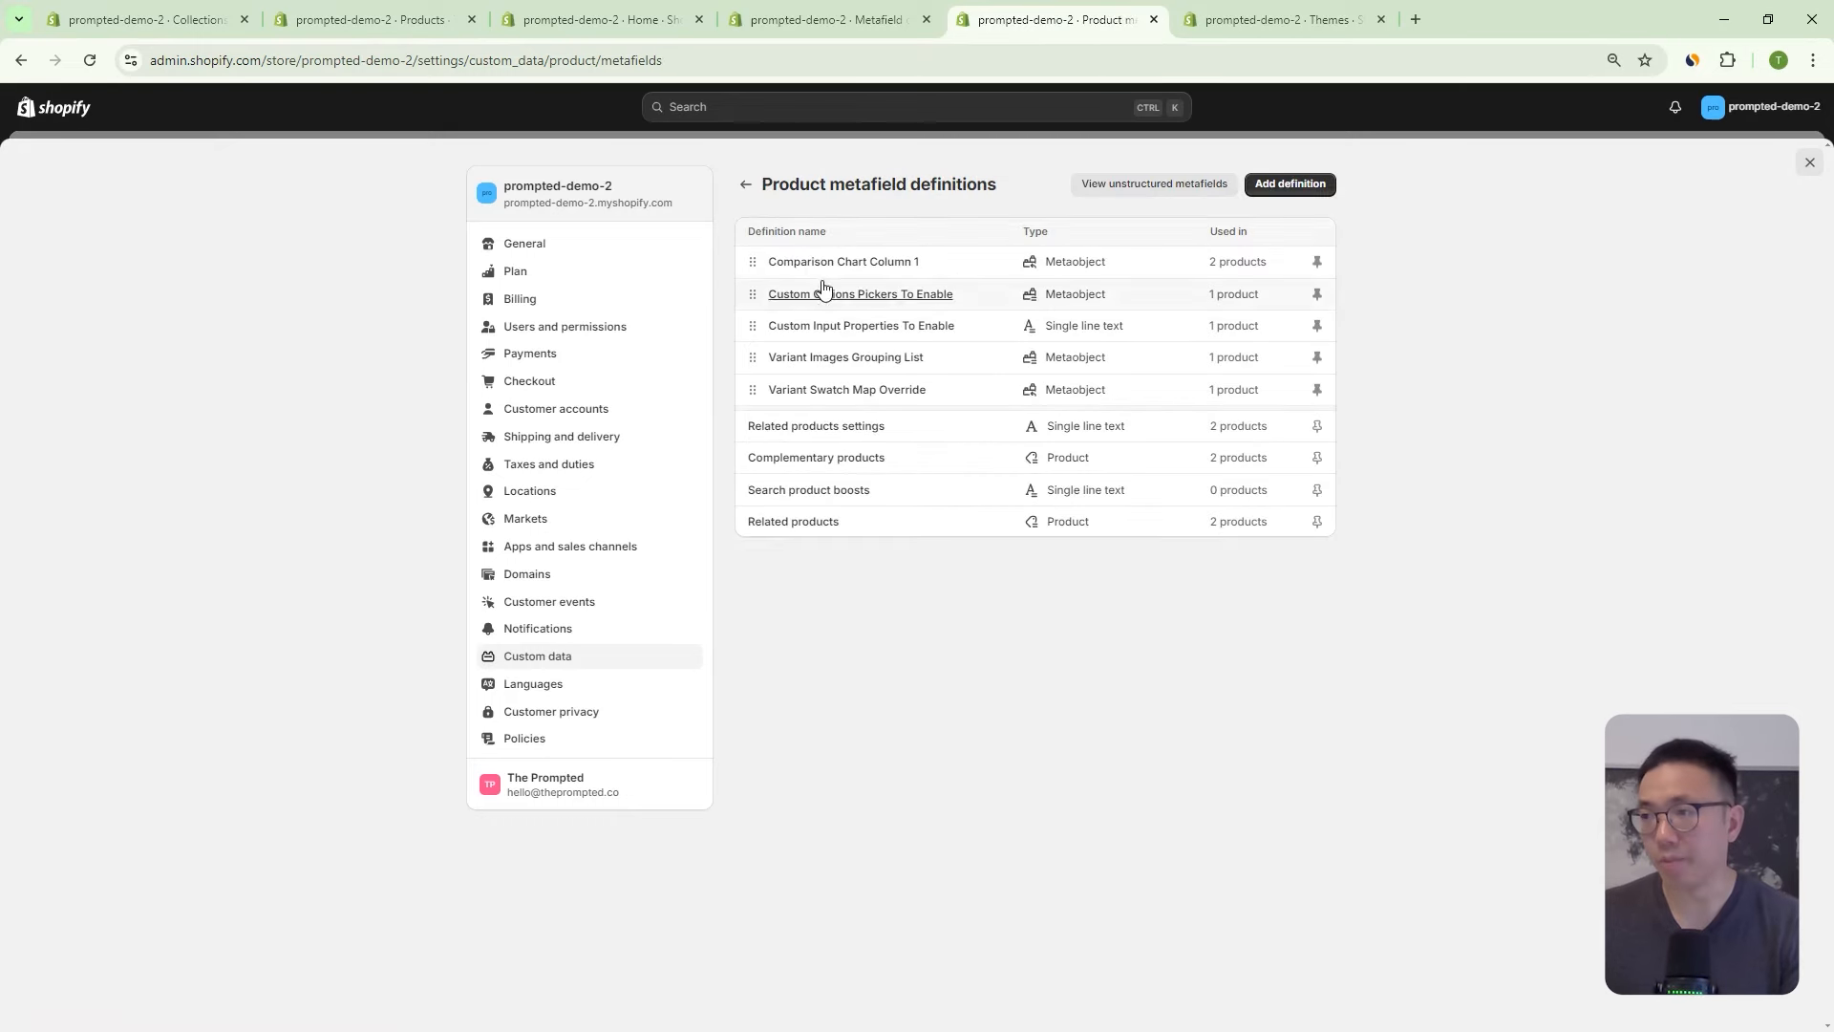
Open the Comparison Chart Column 1 product metafield definition and compare its name with its key.
left_click(859, 264)
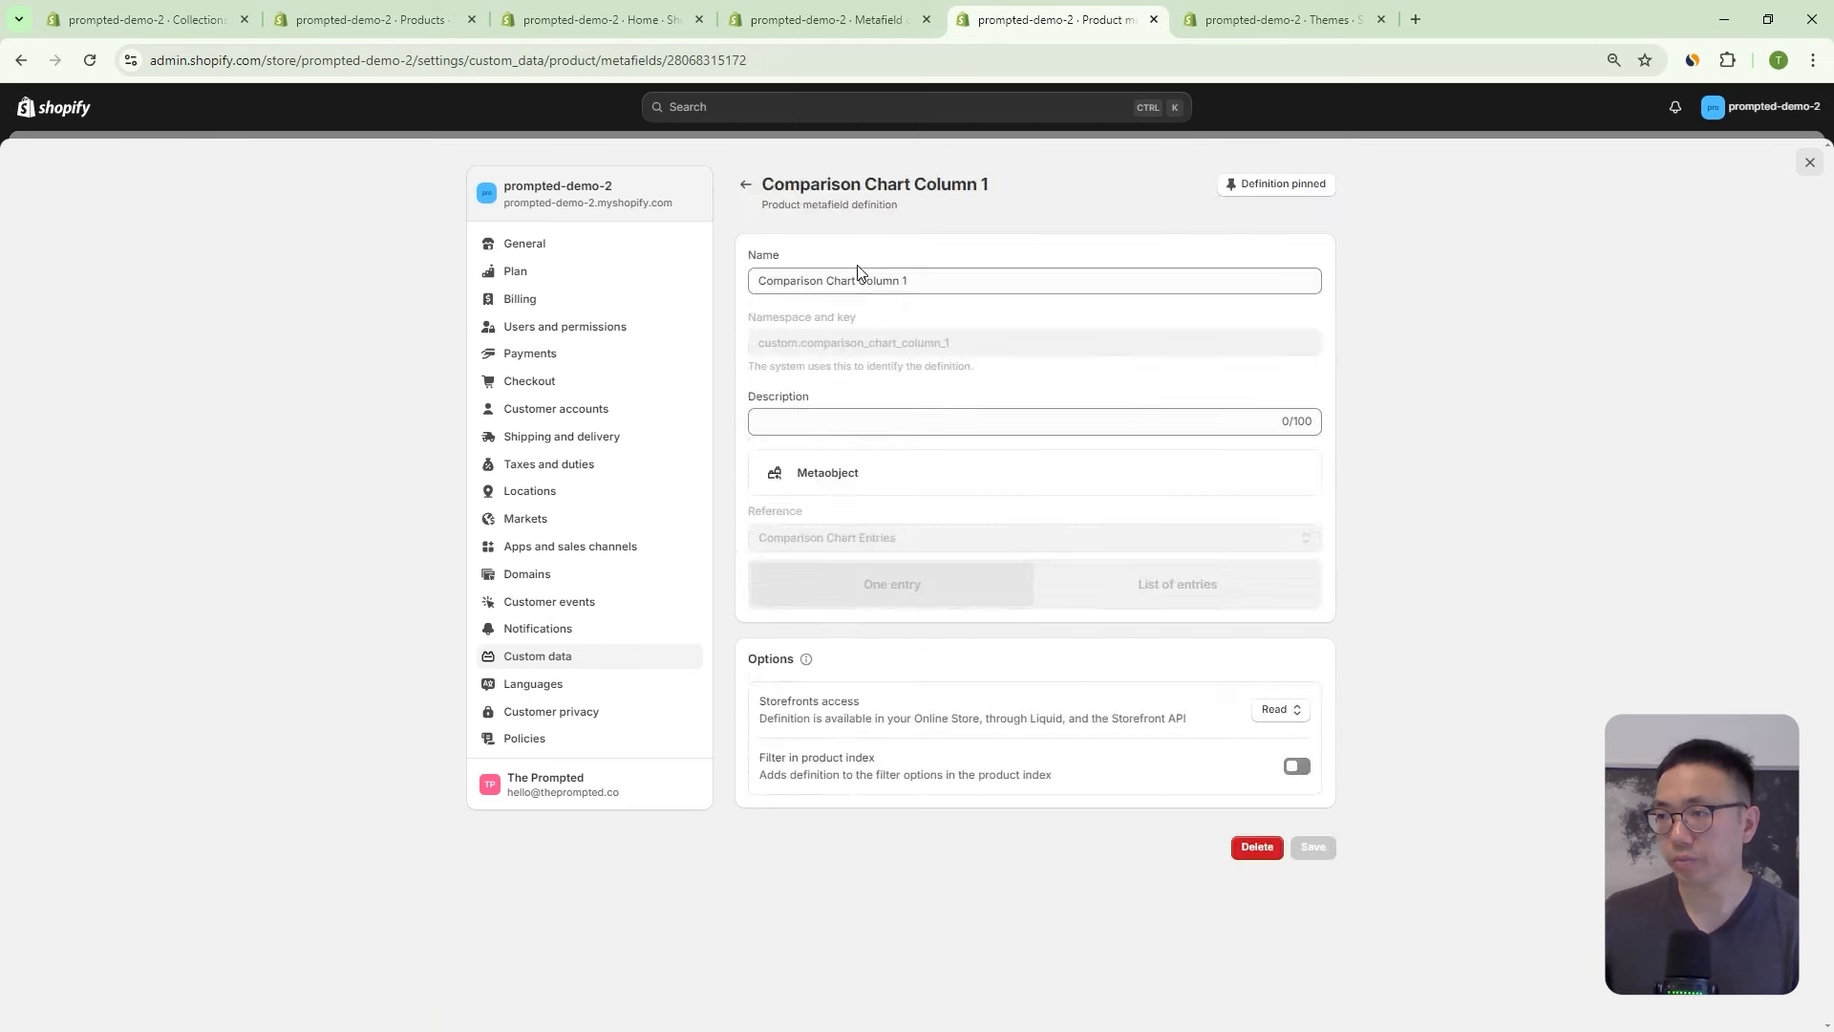
left_click_drag(932, 282, 737, 305)
left_click(962, 281)
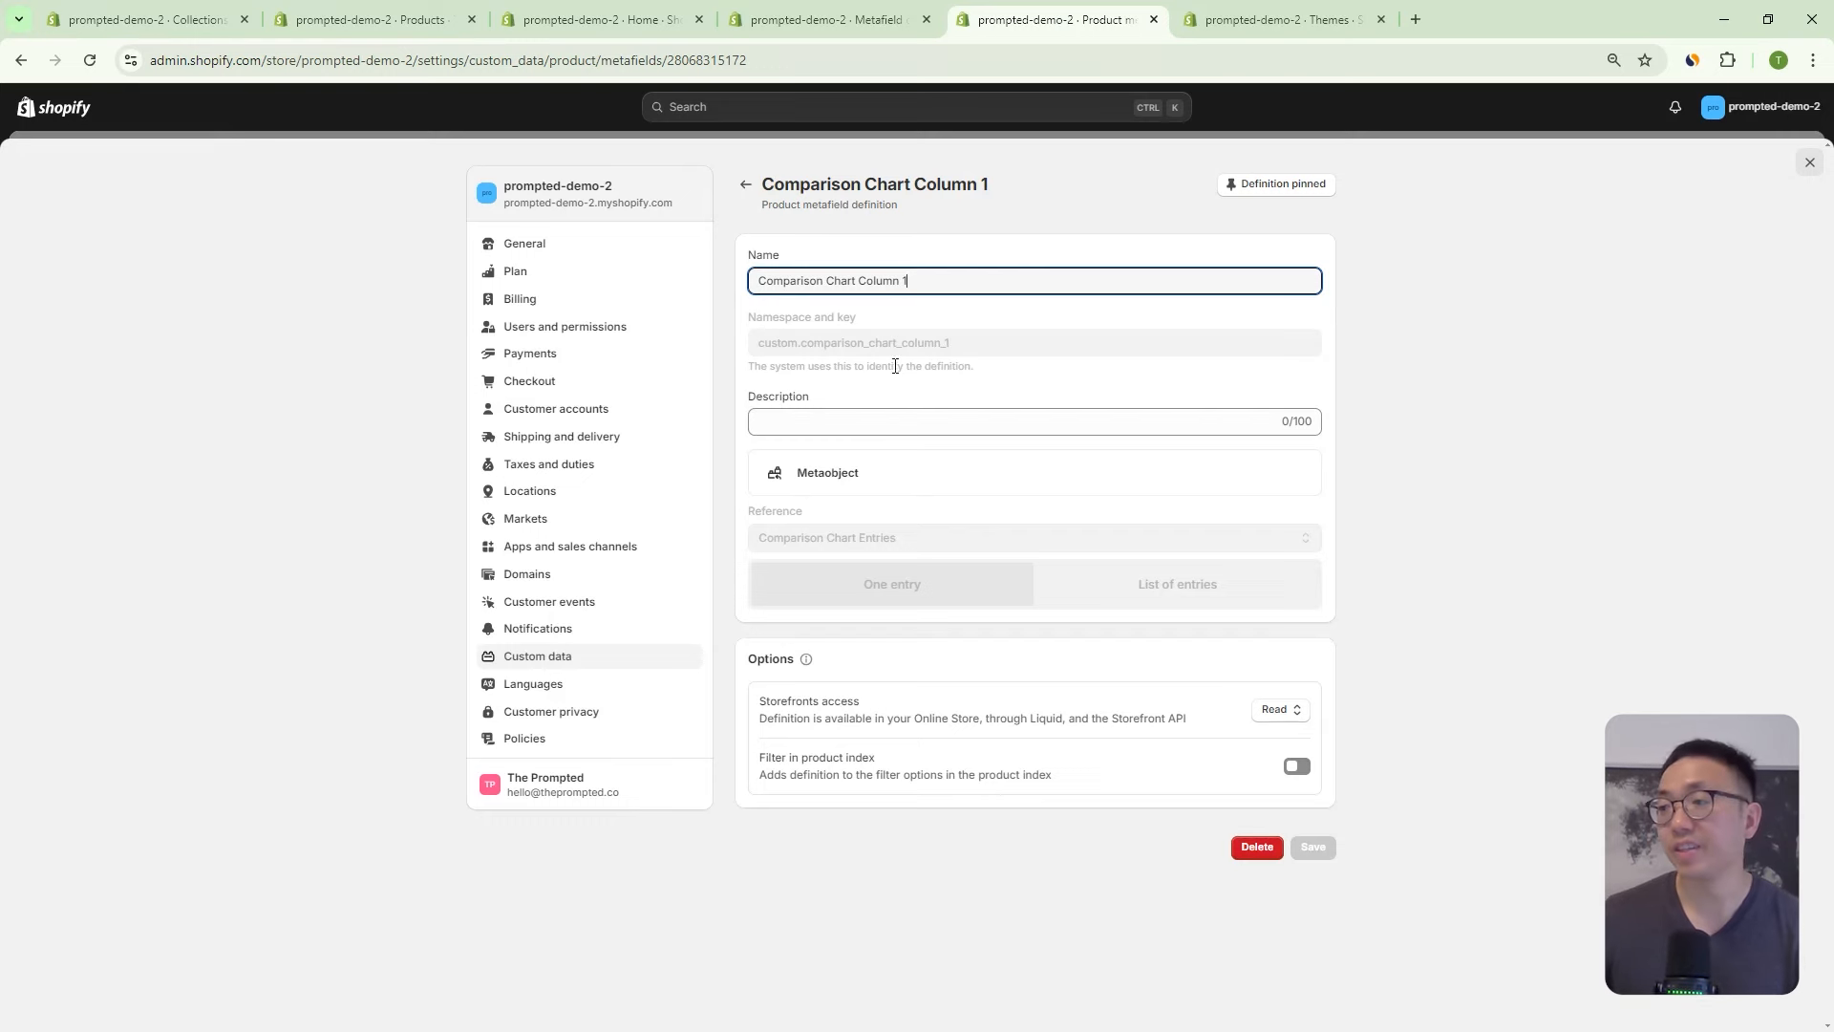
left_click_drag(909, 280, 801, 282)
left_click_drag(982, 278, 761, 292)
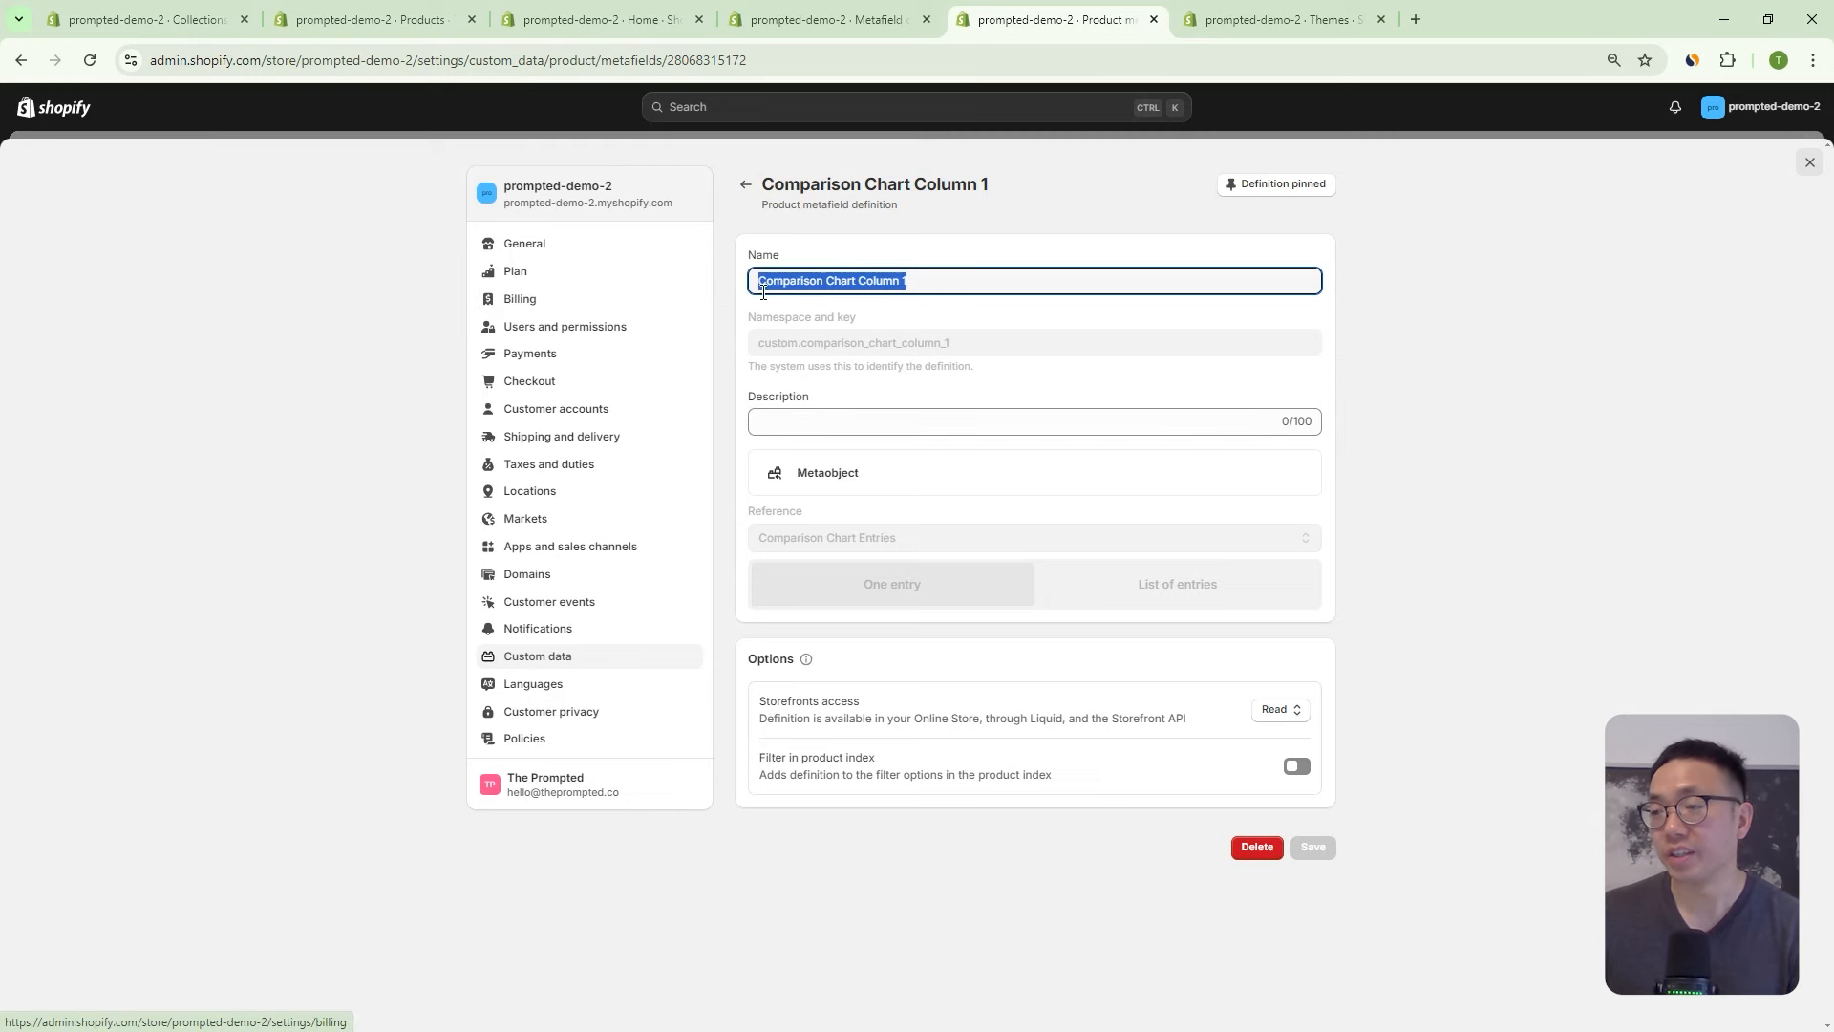
left_click(948, 318)
double_click(923, 340)
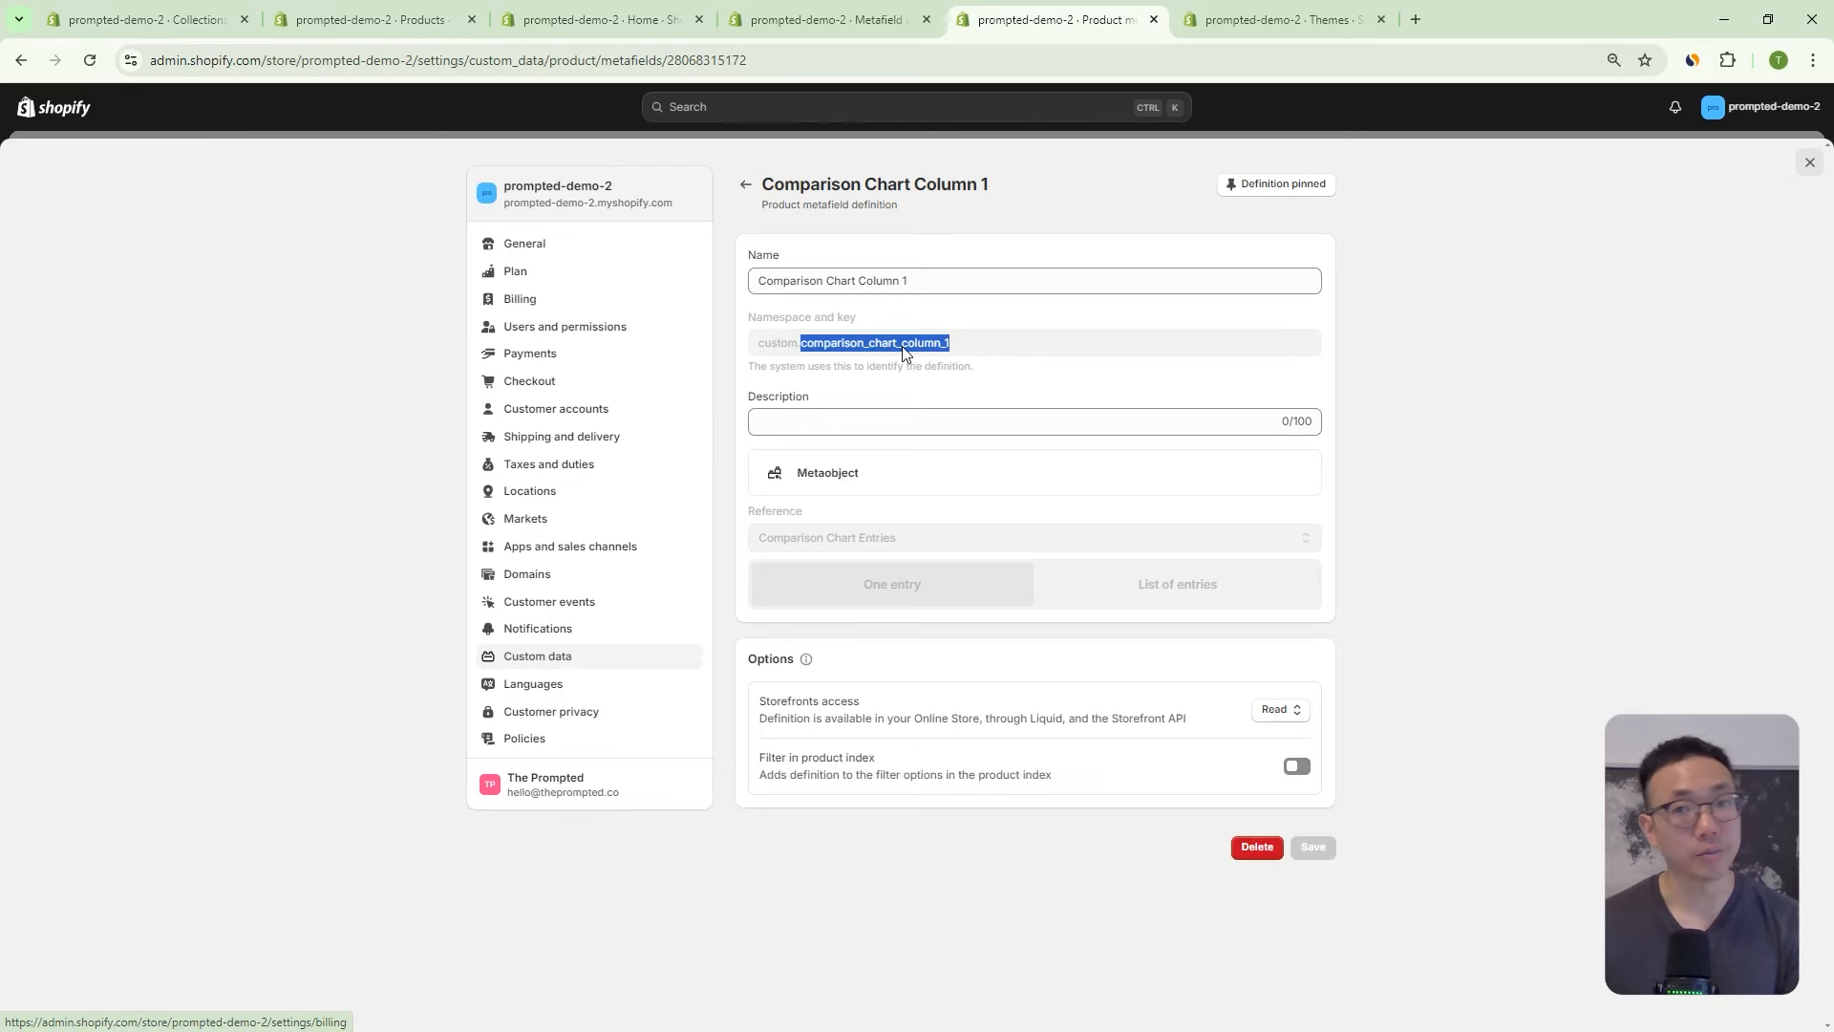
left_click_drag(932, 277, 673, 281)
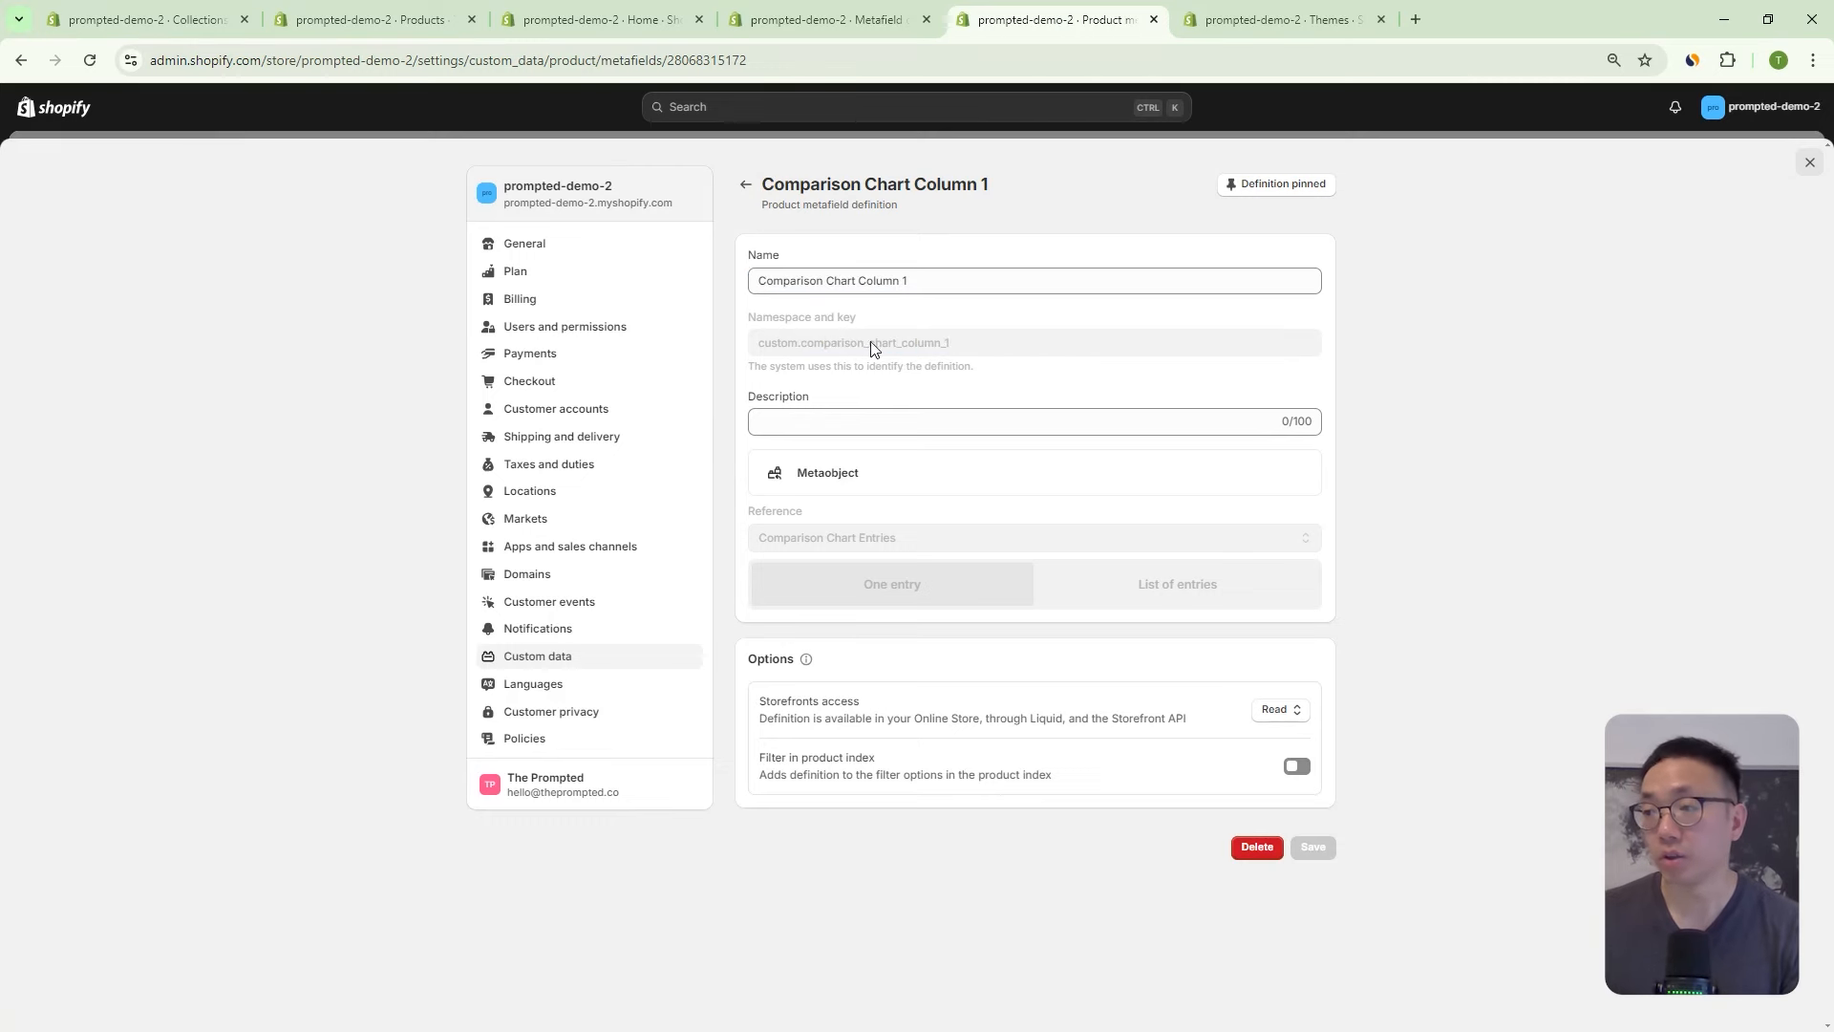
double_click(871, 344)
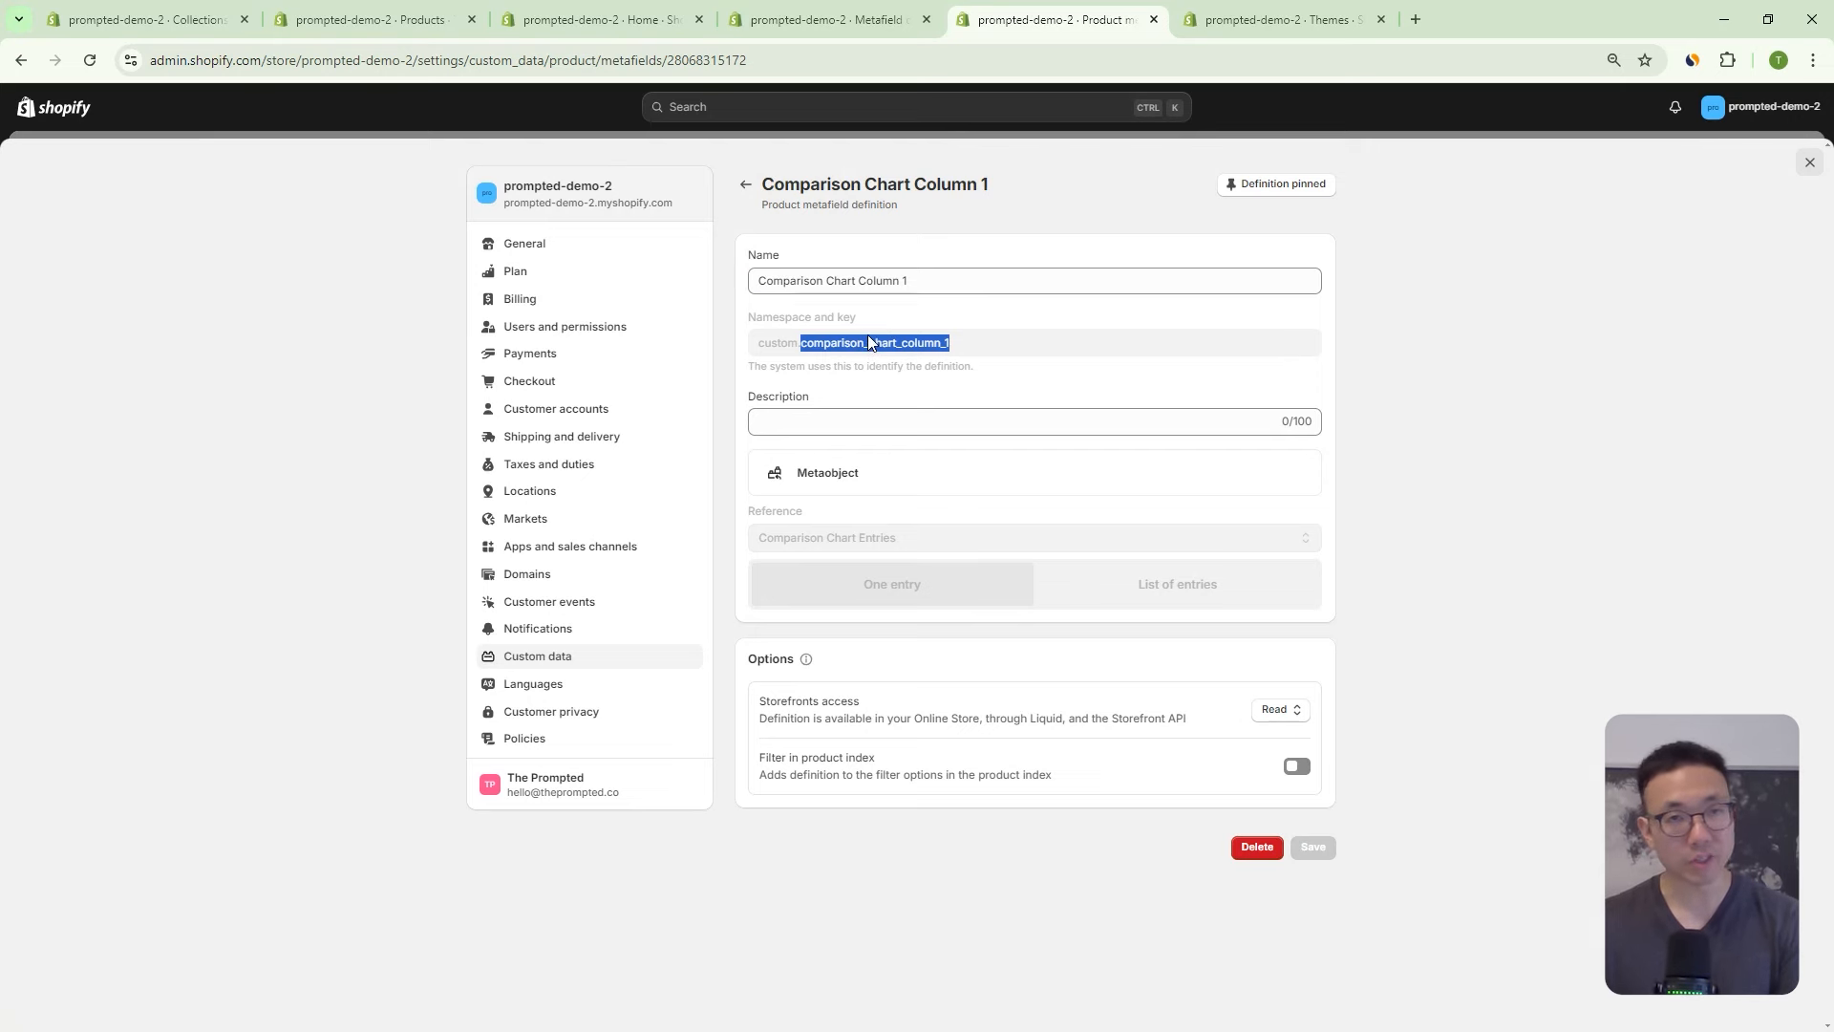
left_click(1019, 329)
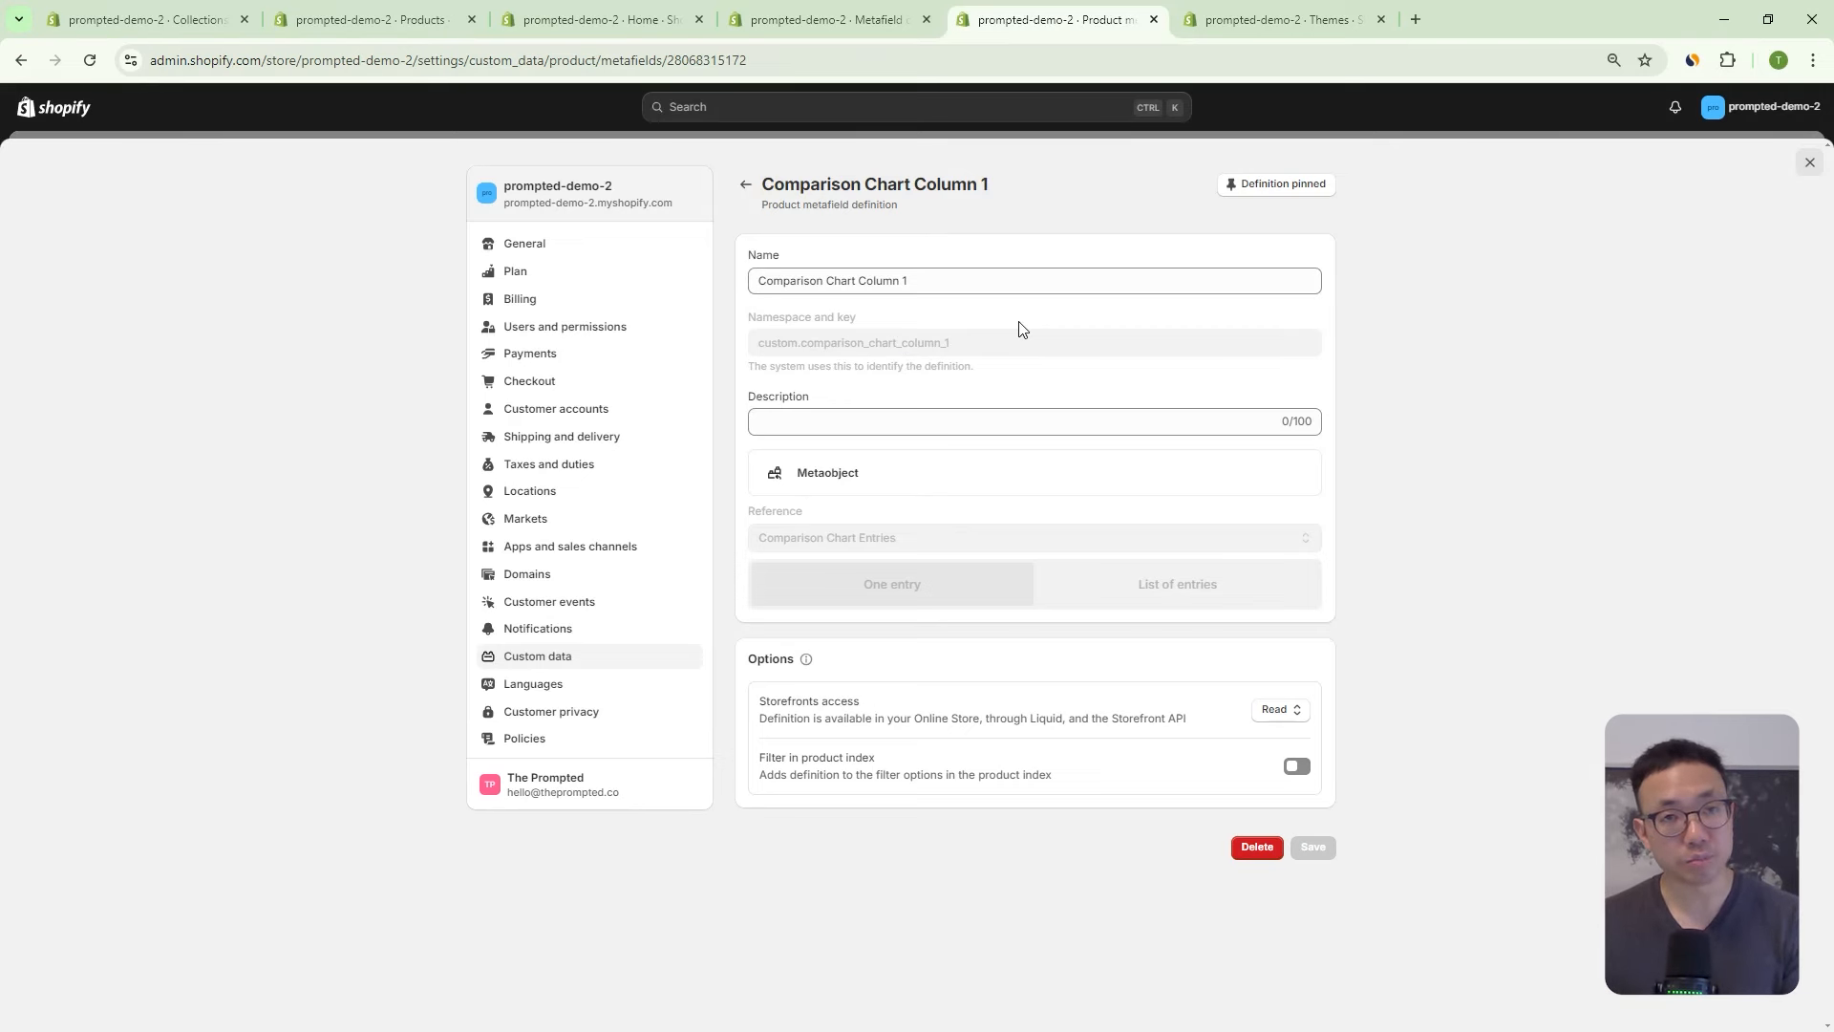
Examine the Comparison Chart Column 1 definition's full namespace and key, its Metaobject type and its reference to Comparison Chart Entries.
left_click(949, 280)
double_click(903, 345)
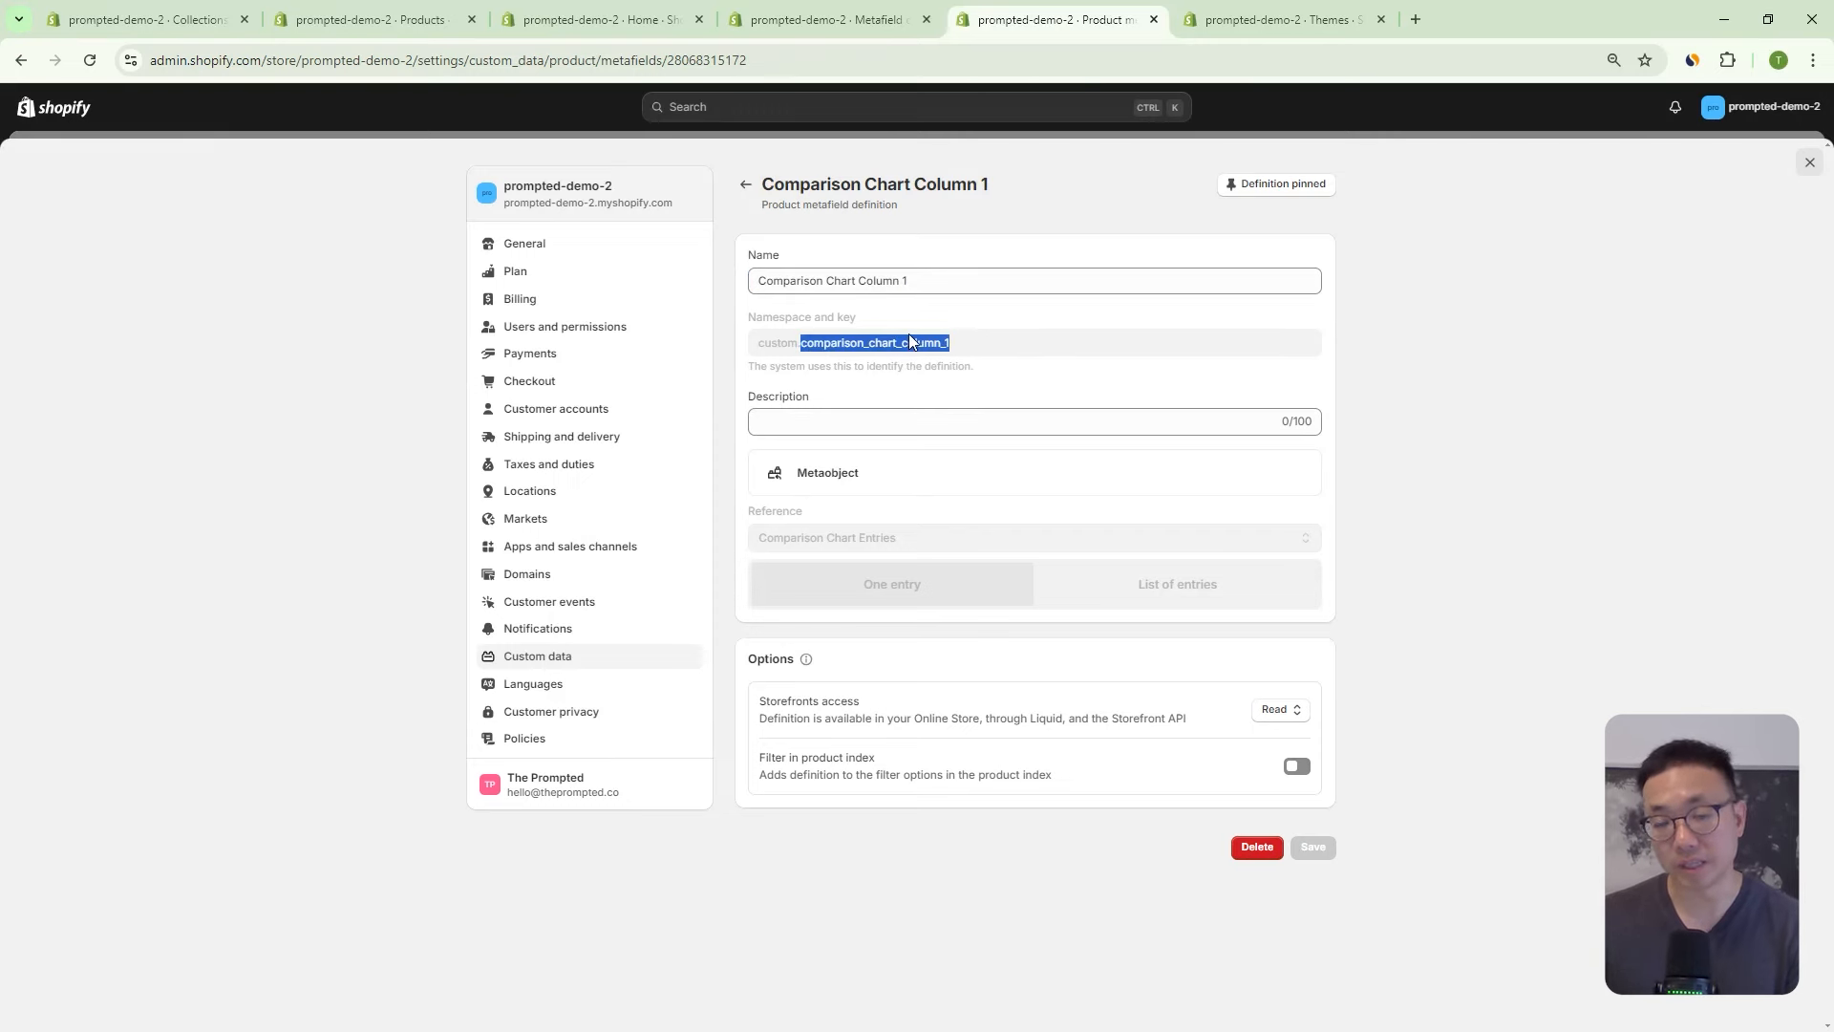
left_click(1011, 330)
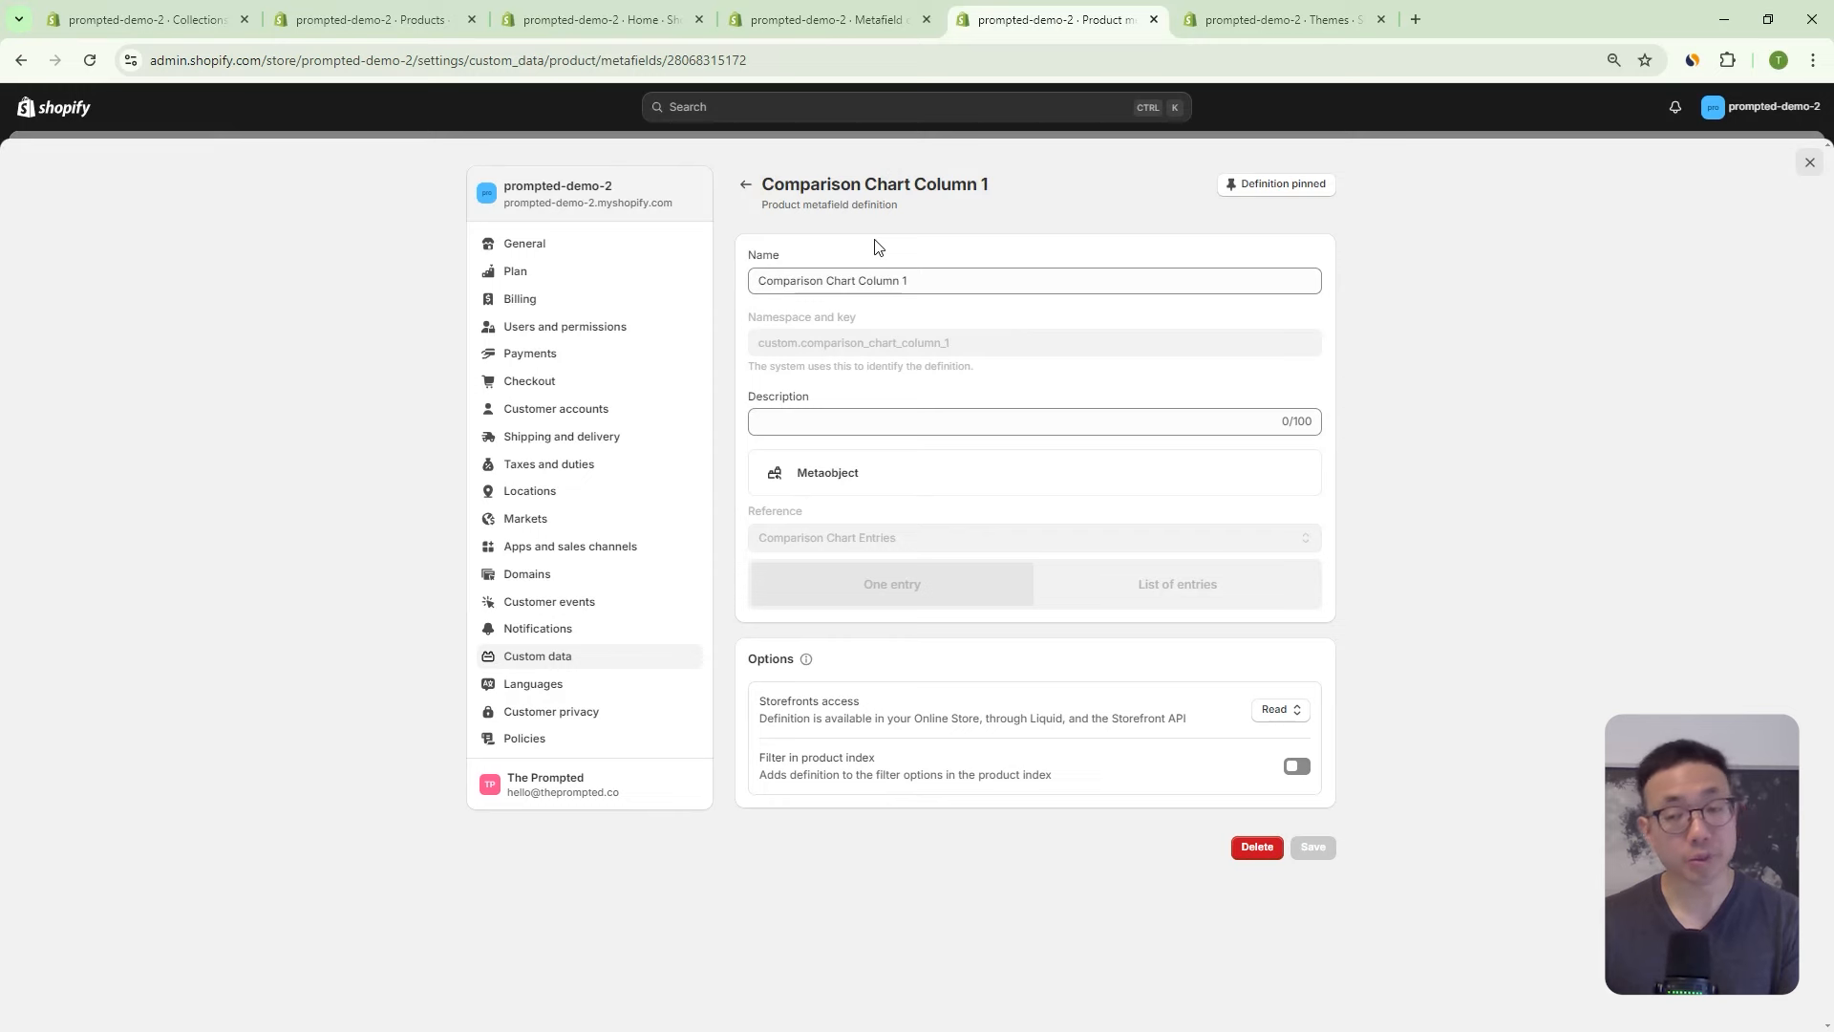
left_click_drag(931, 281, 752, 285)
left_click(1011, 293)
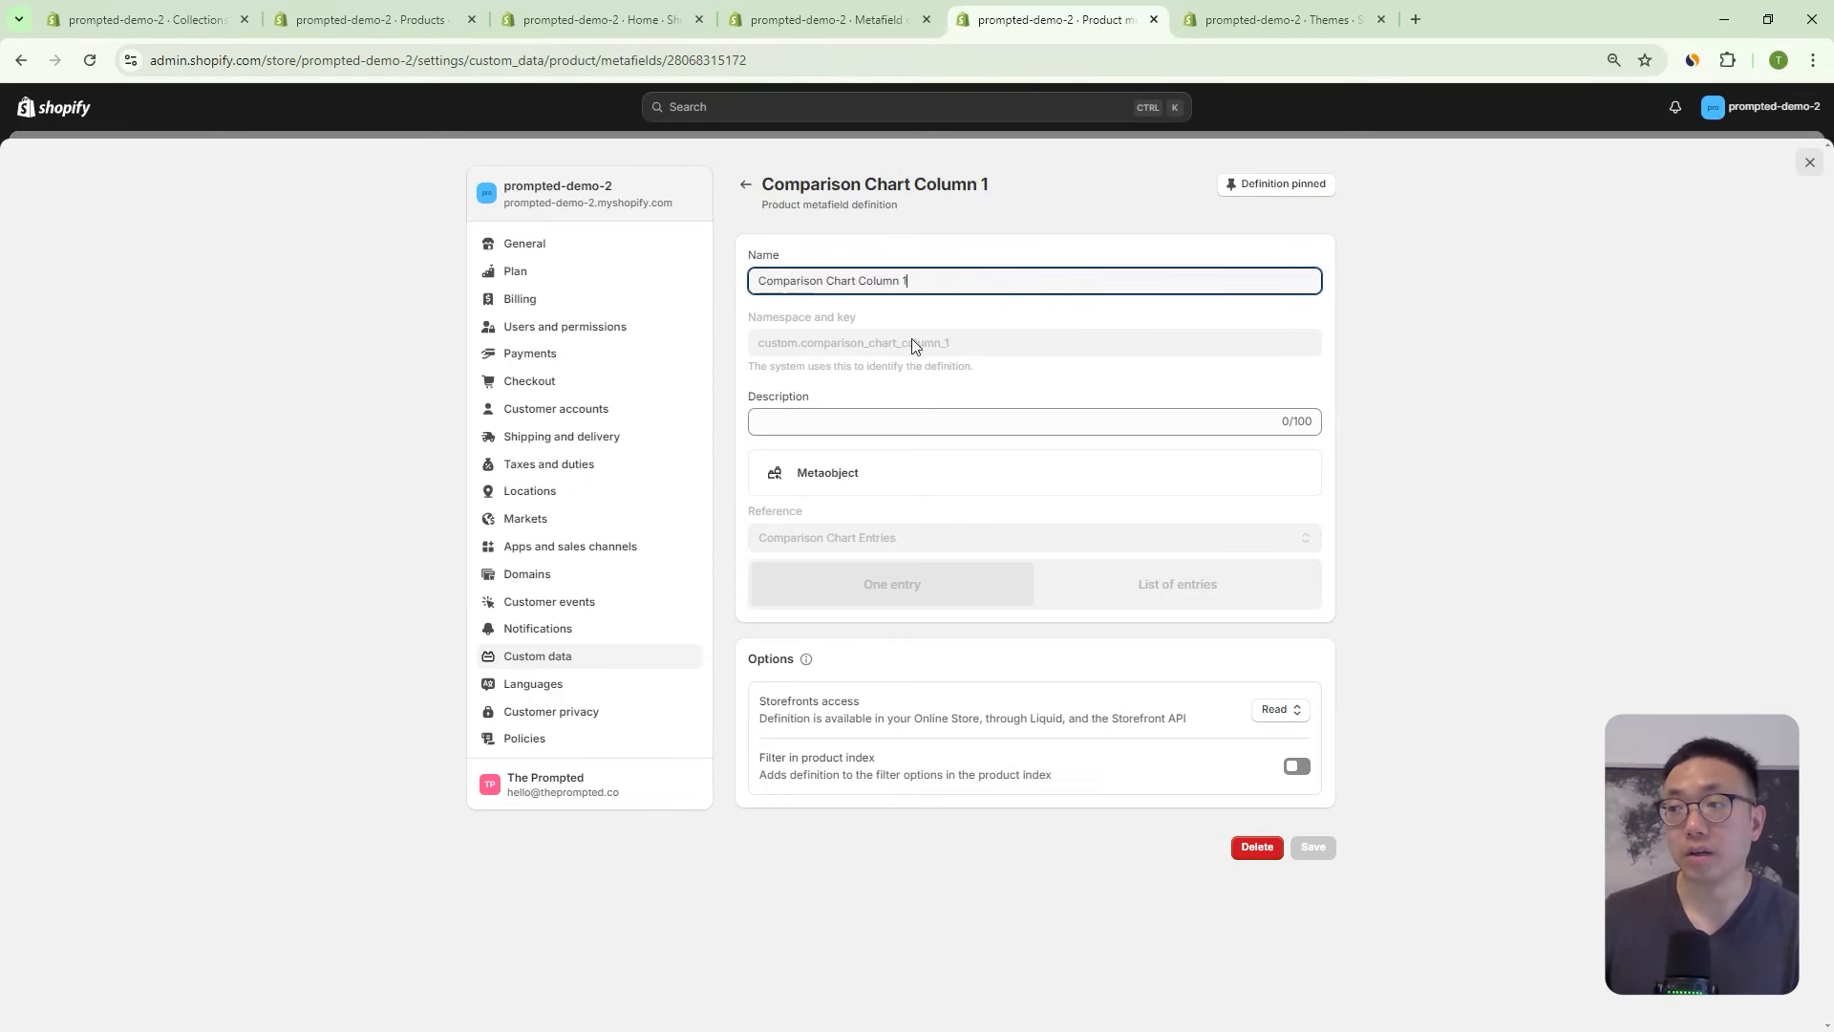
left_click_drag(955, 342, 872, 344)
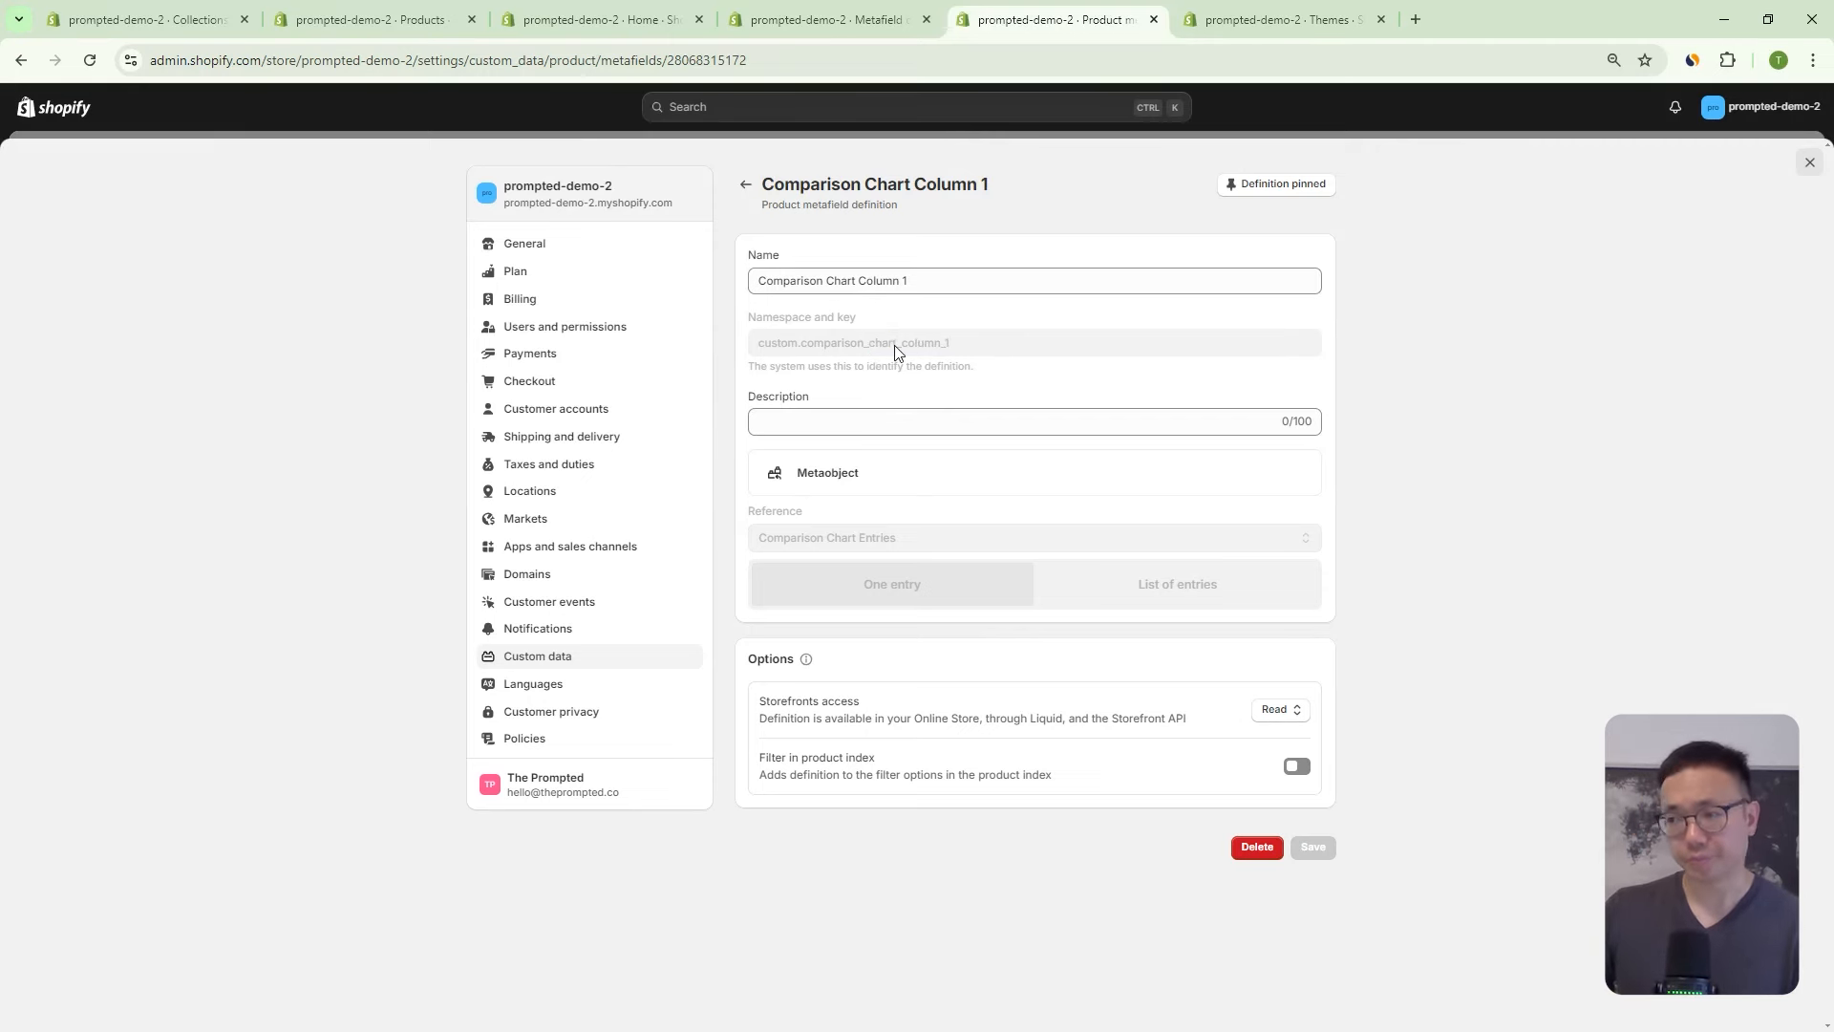
triple_click(894, 347)
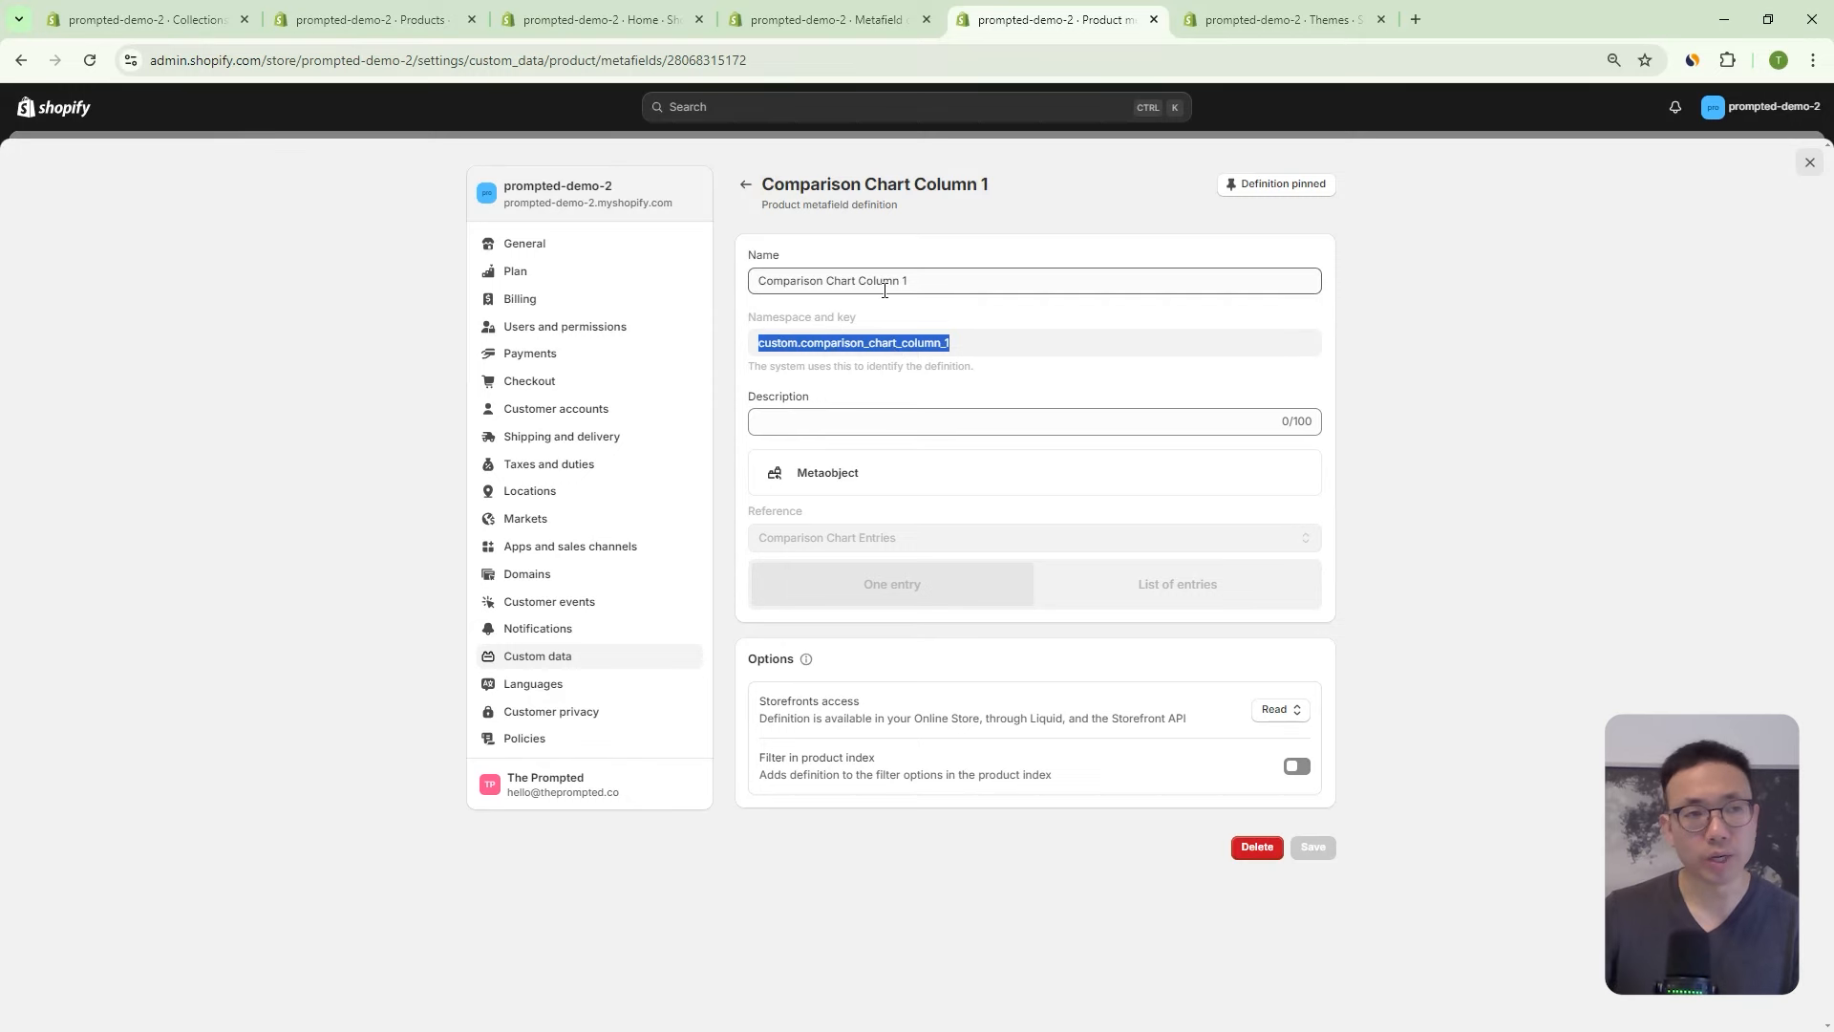
left_click(921, 285)
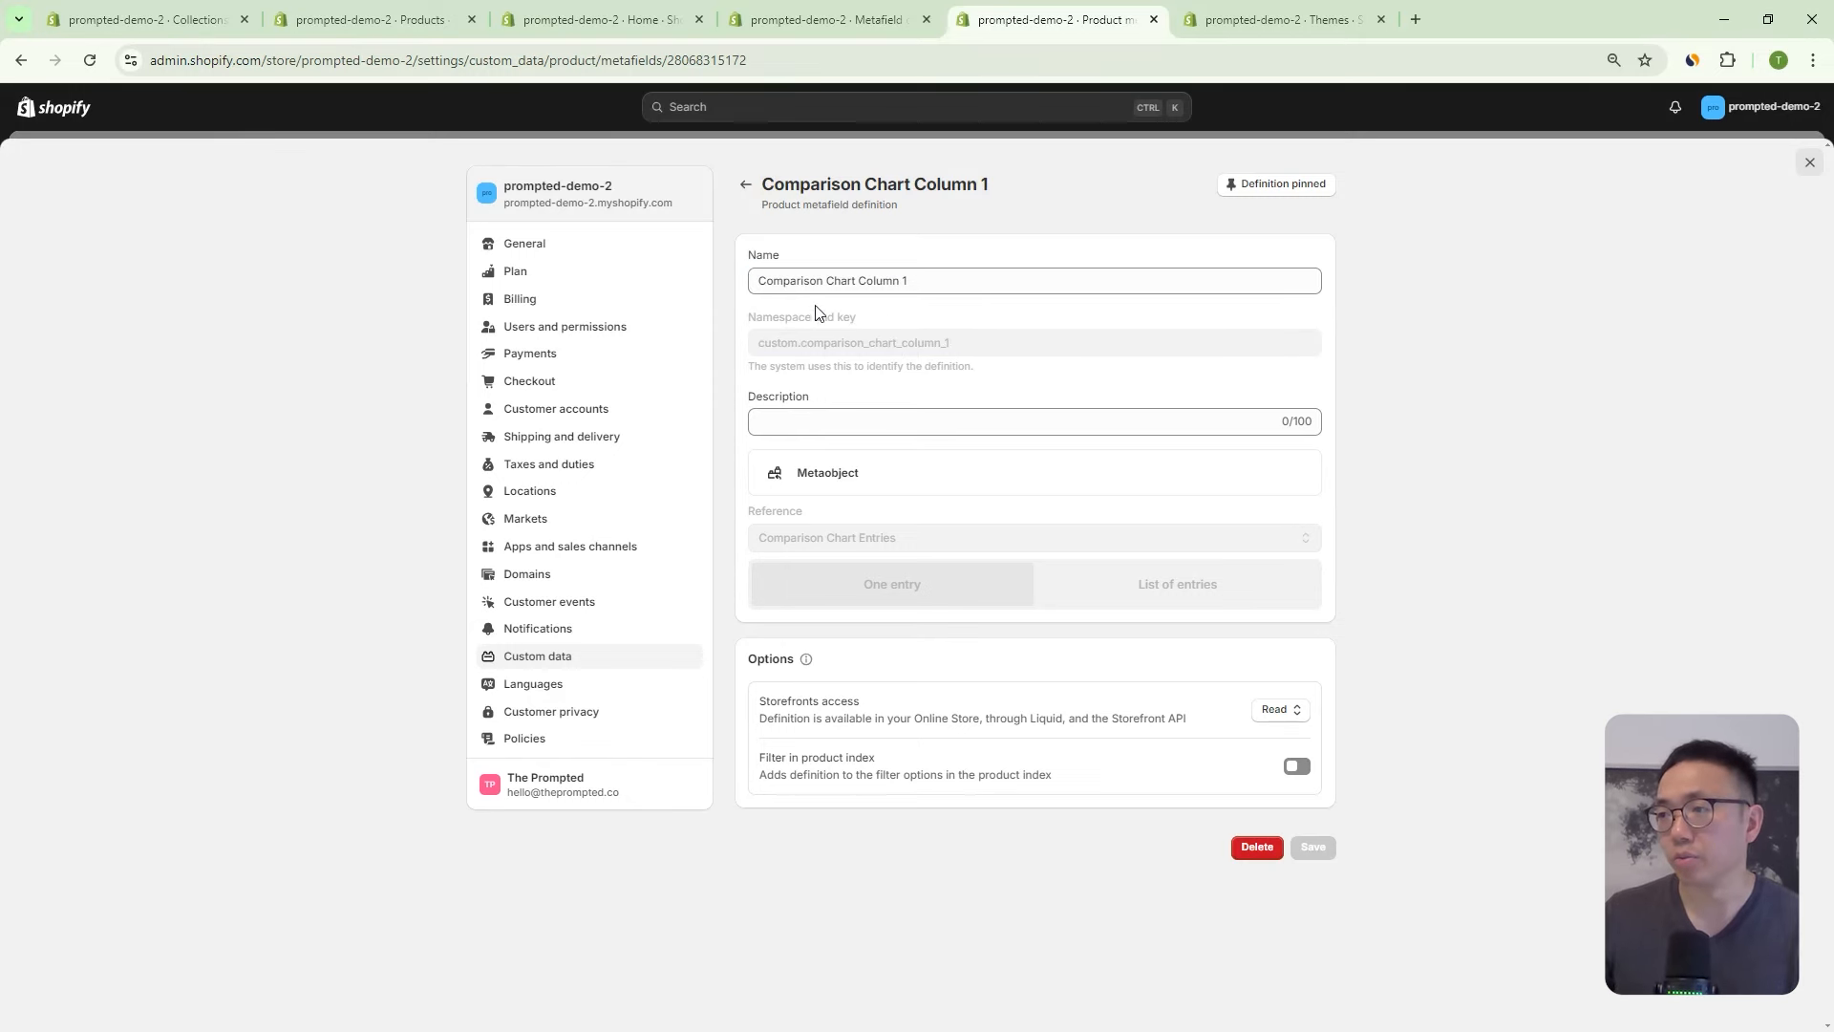
left_click_drag(769, 286, 949, 278)
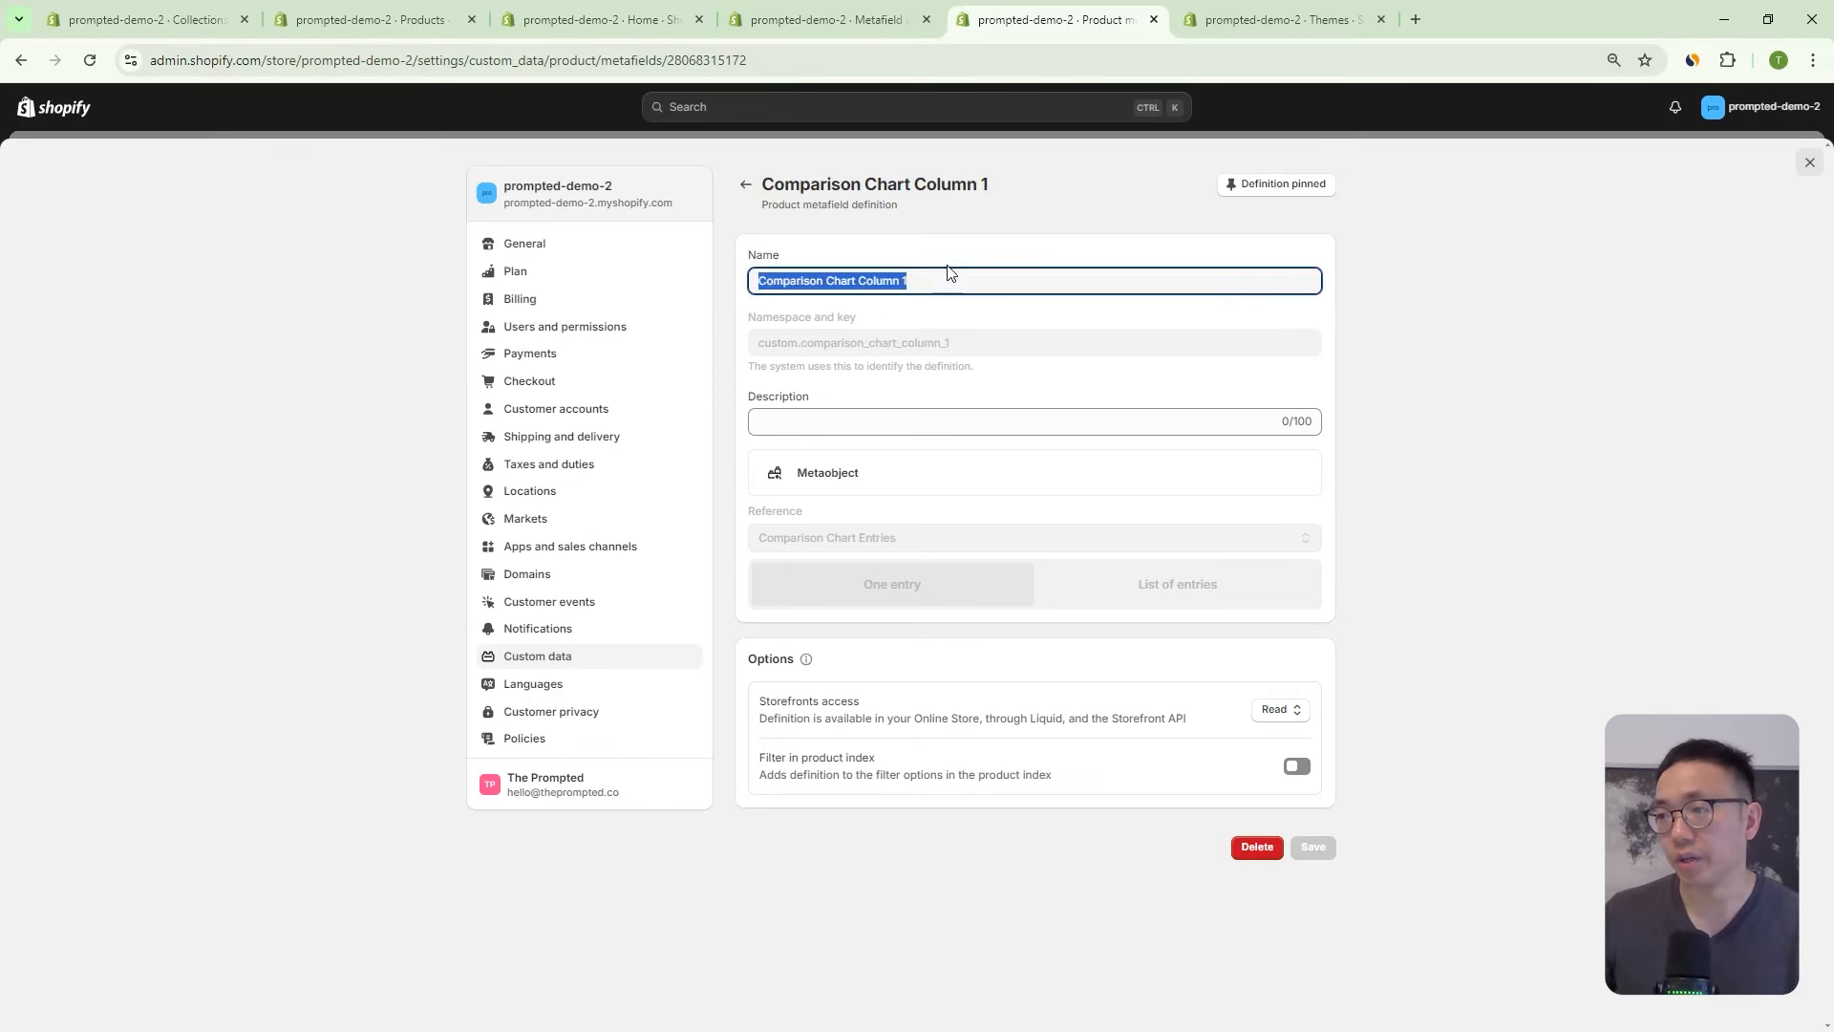
double_click(865, 345)
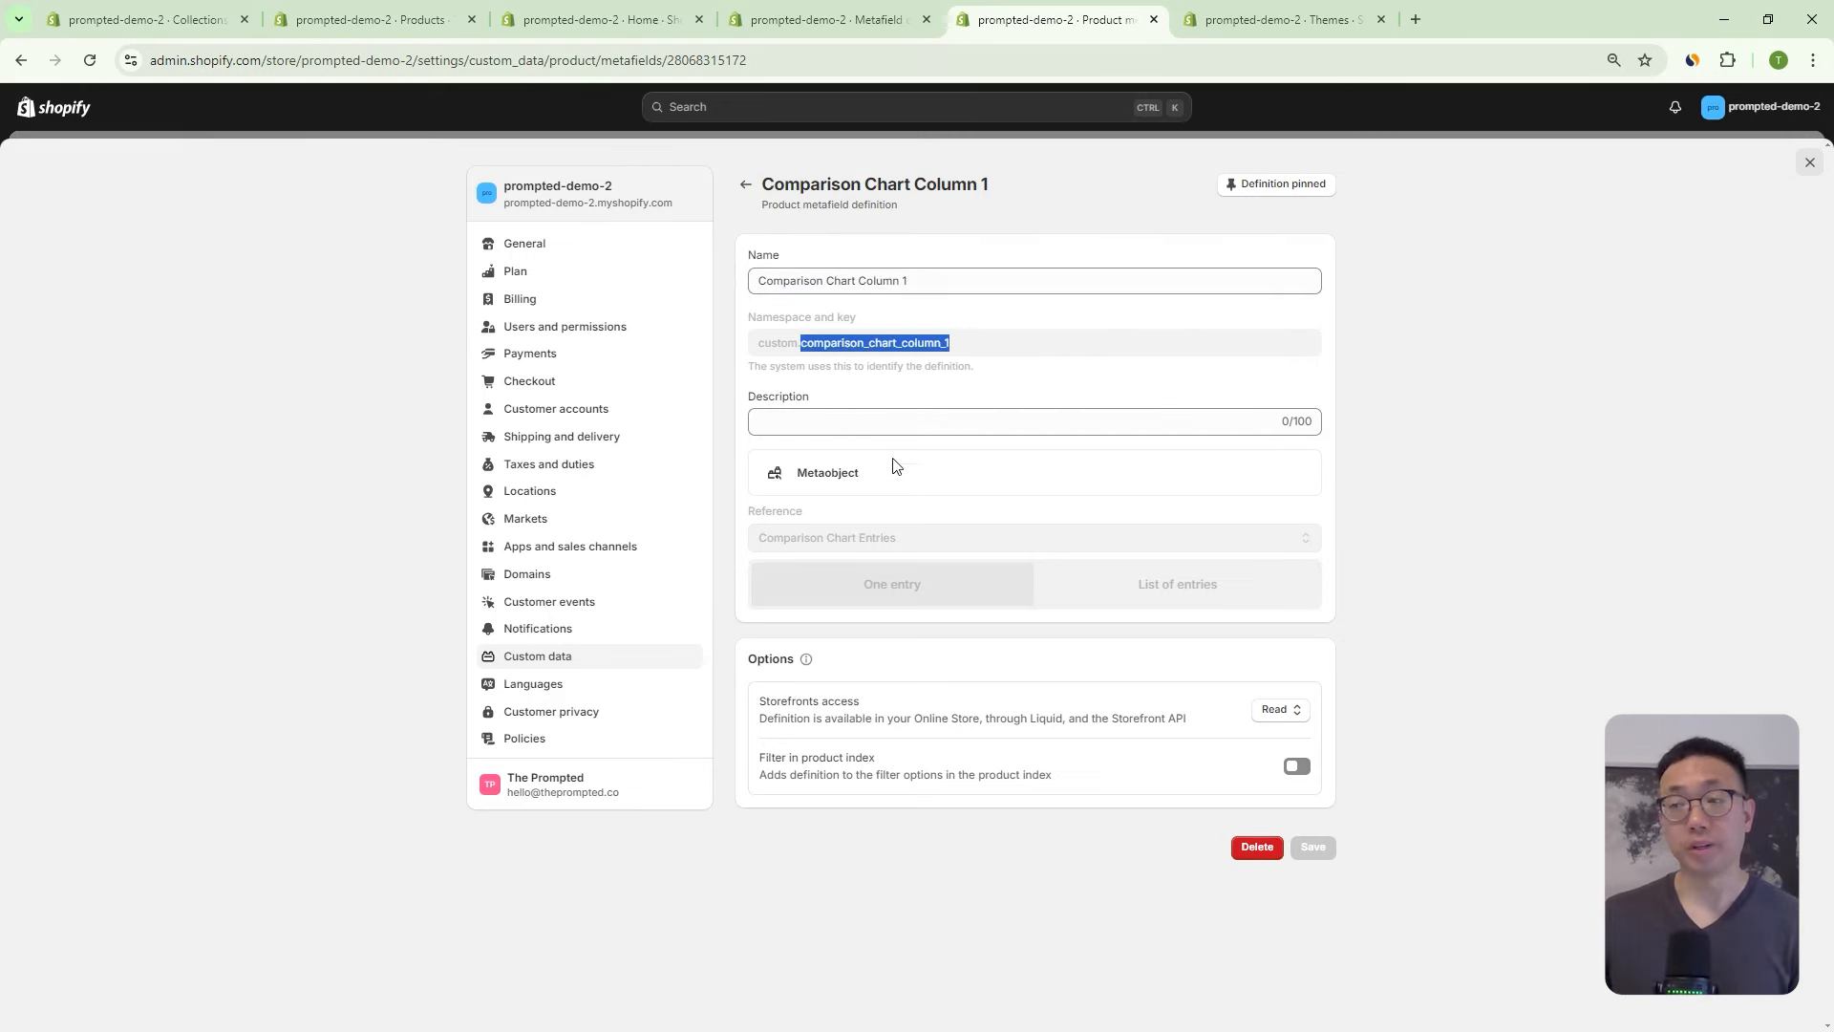
left_click(848, 476)
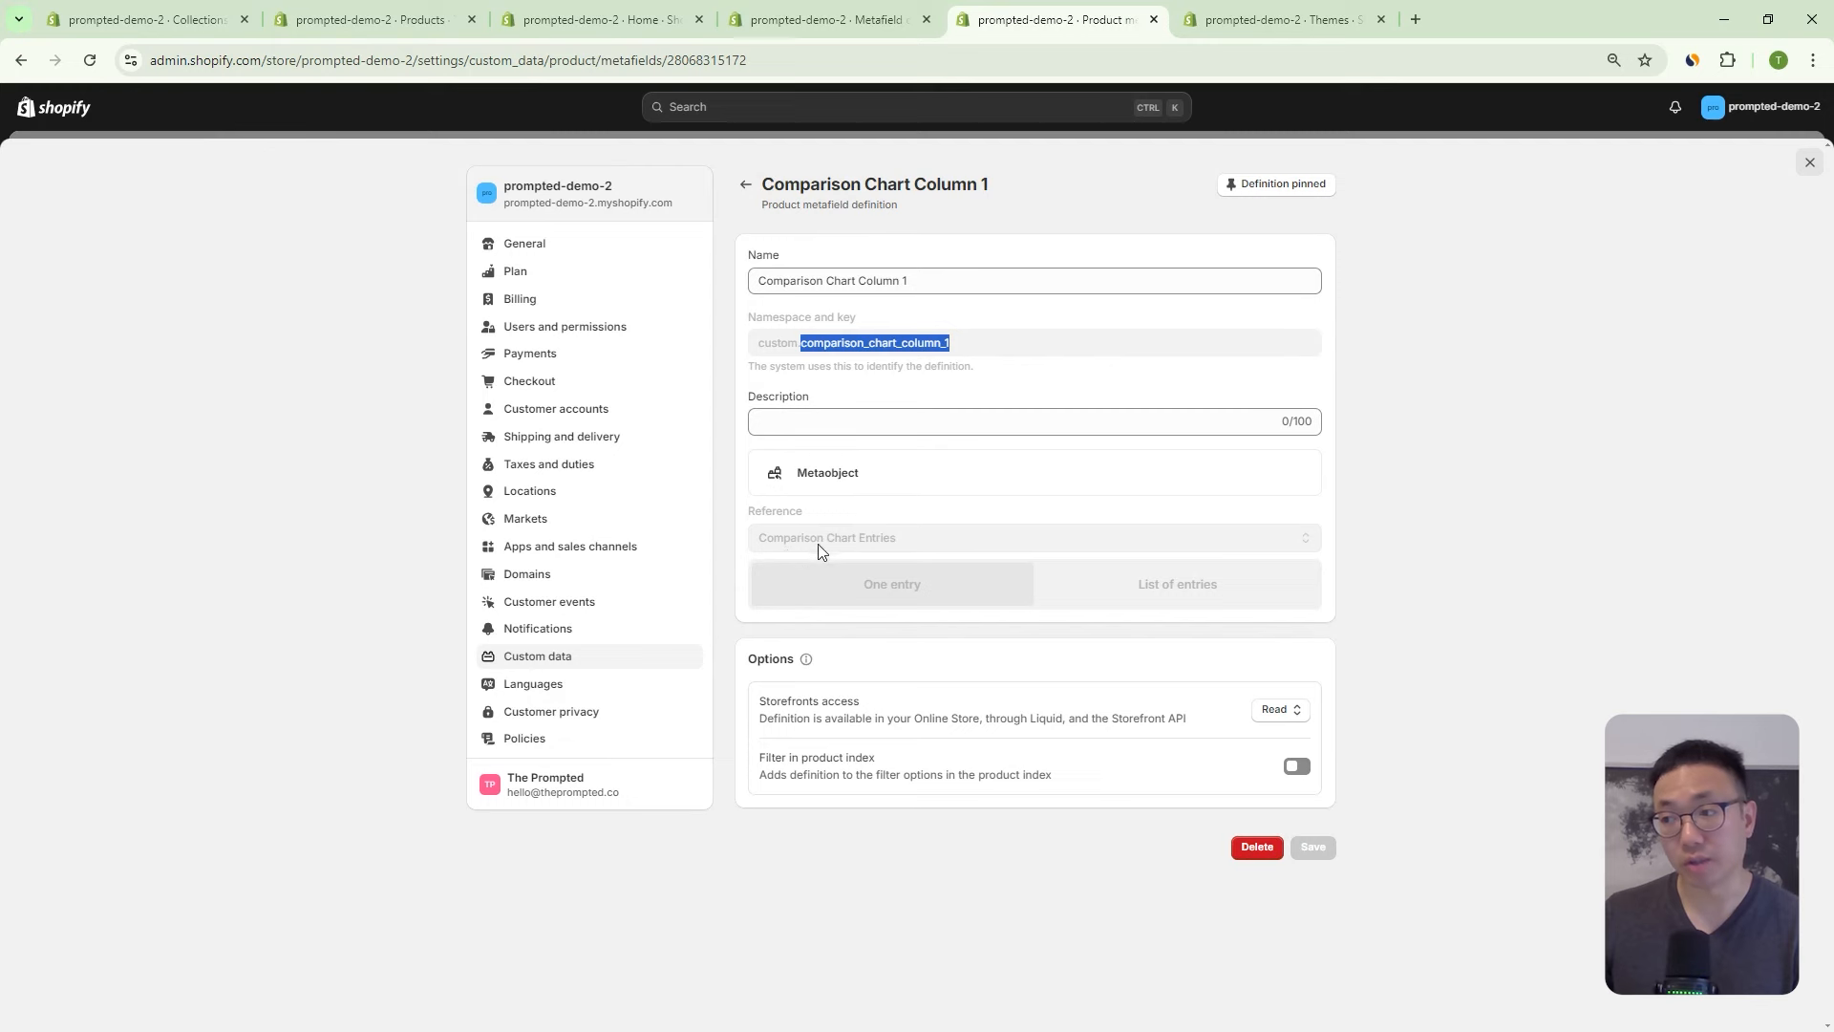
Return to the custom data overview and open the collection metafield definitions.
left_click(748, 185)
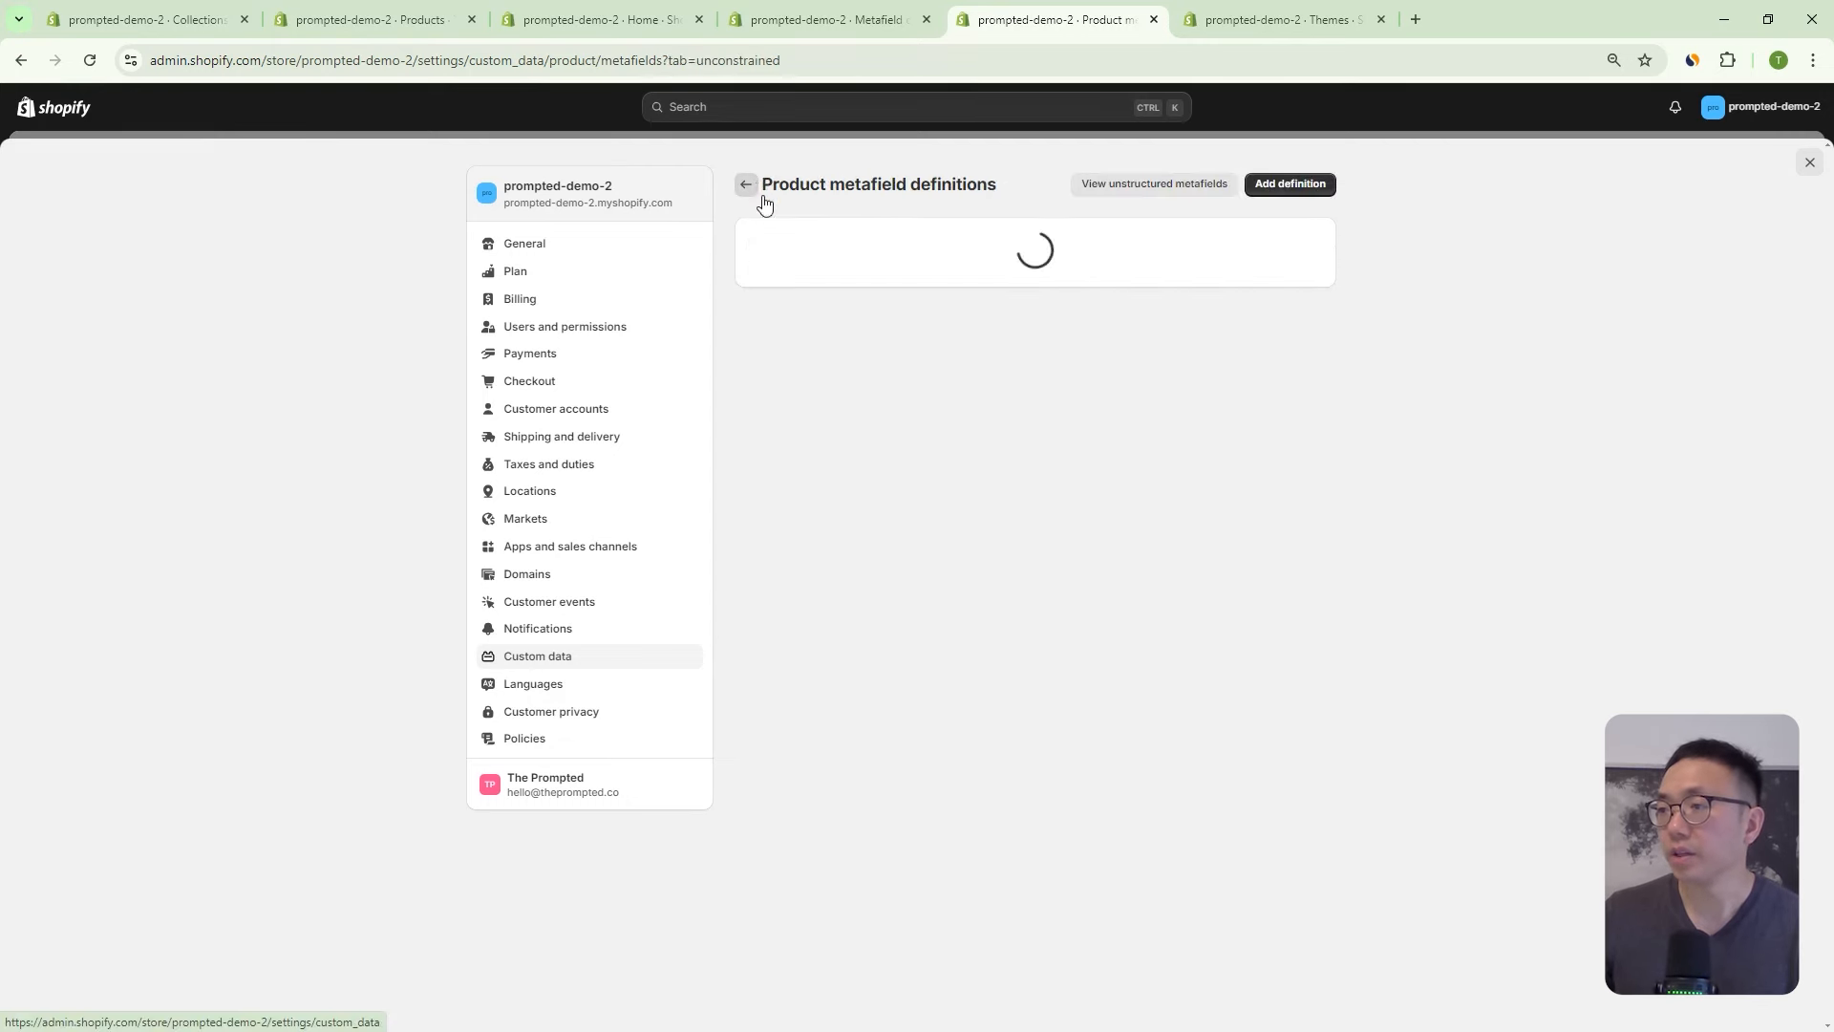
left_click(757, 187)
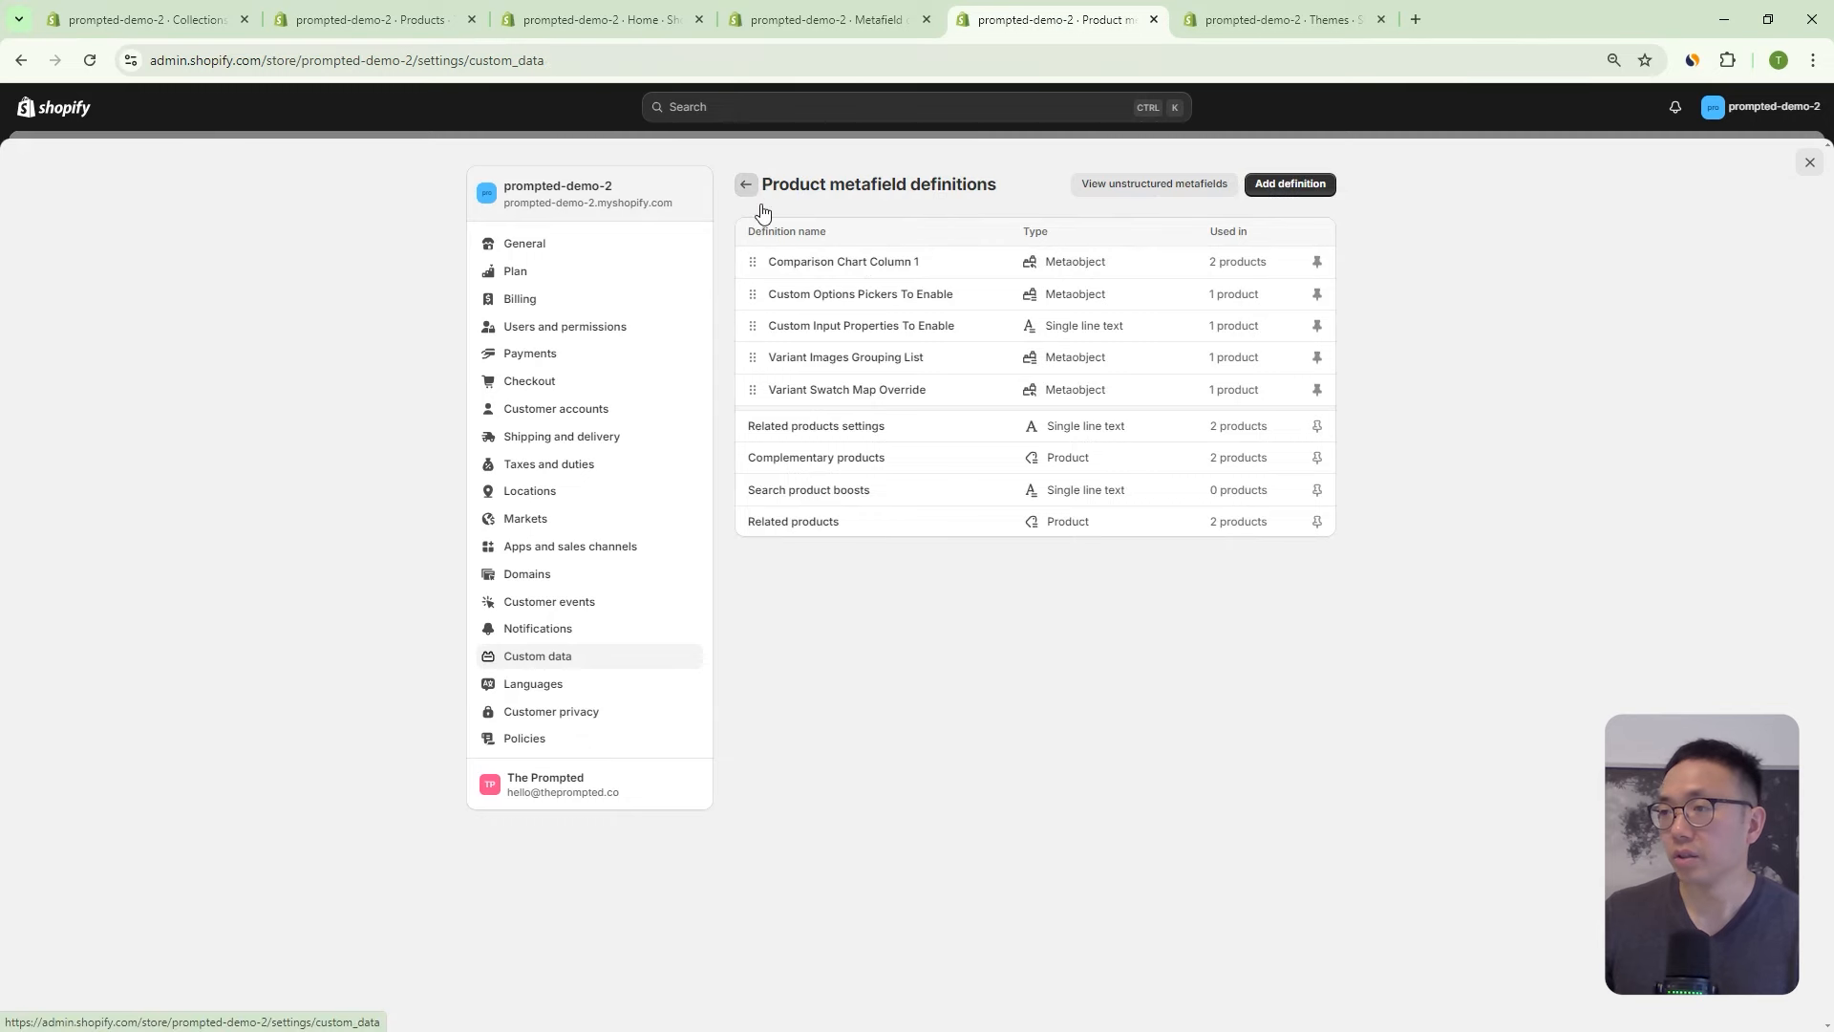
left_click(884, 385)
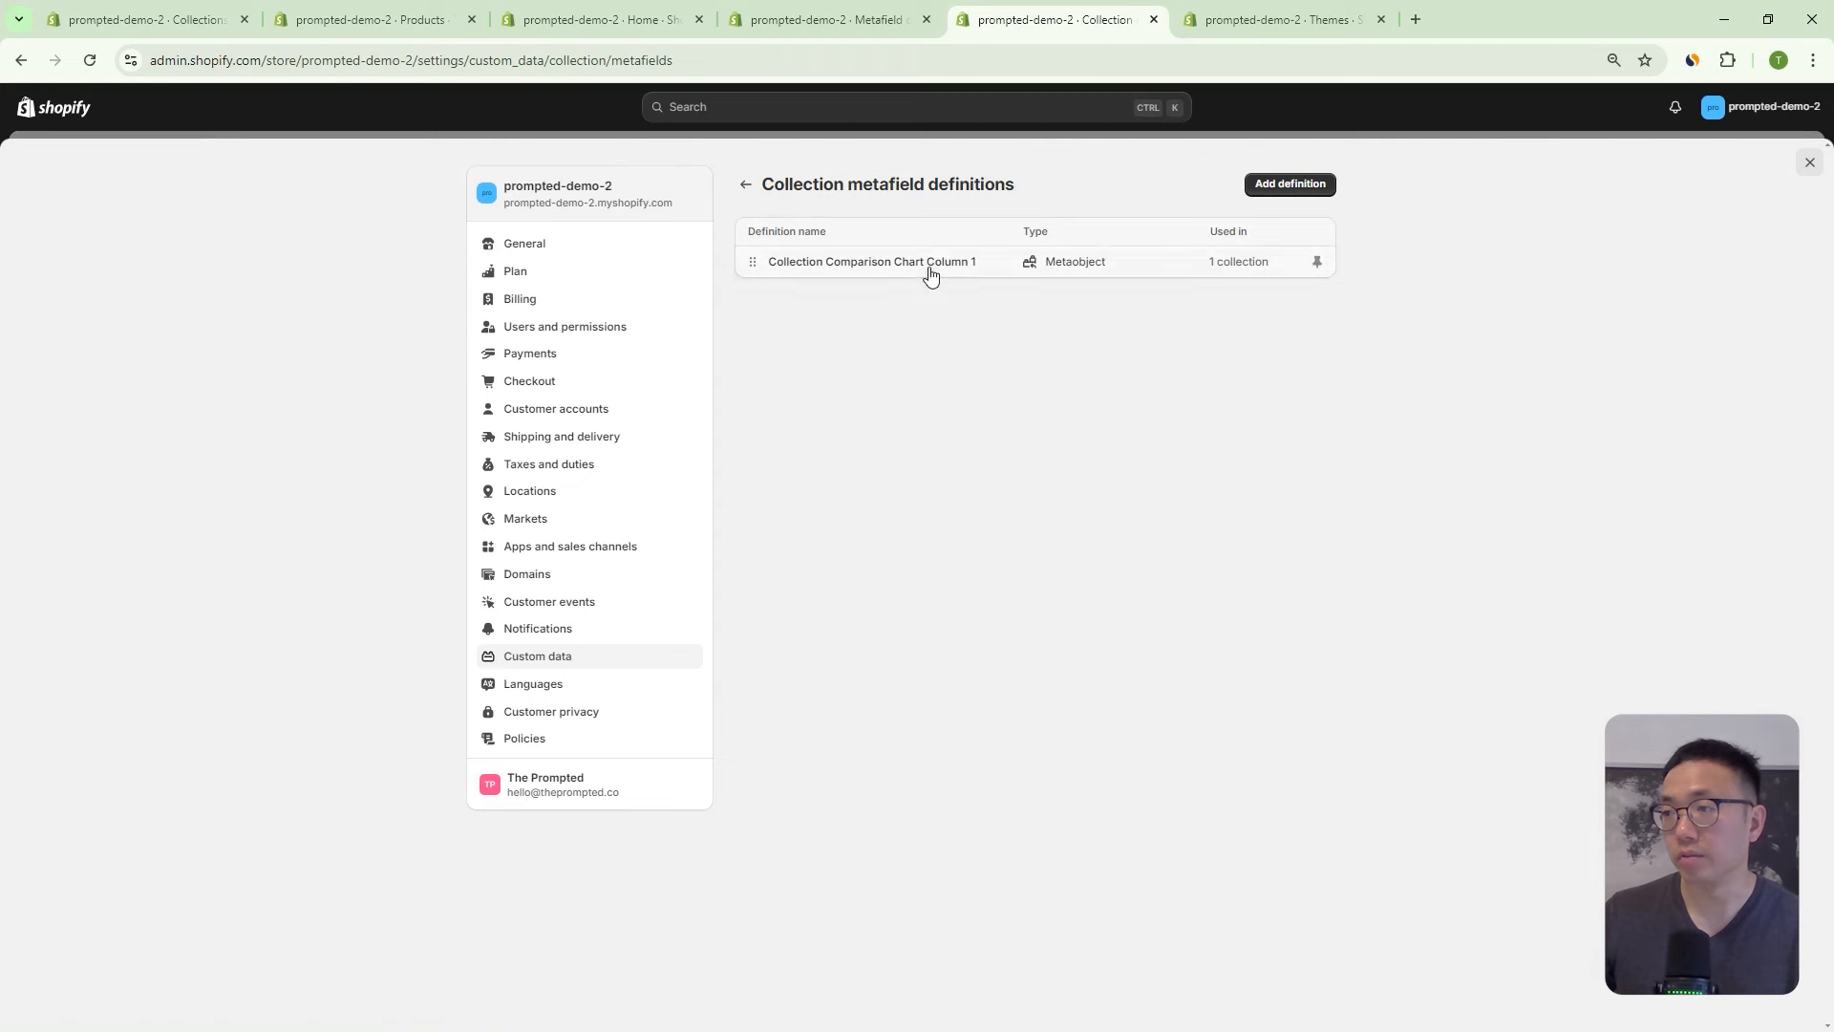
Open the Collection Comparison Chart Column 1 metafield definition and examine its name, namespace and key, and metaobject reference.
left_click(929, 265)
left_click(884, 282)
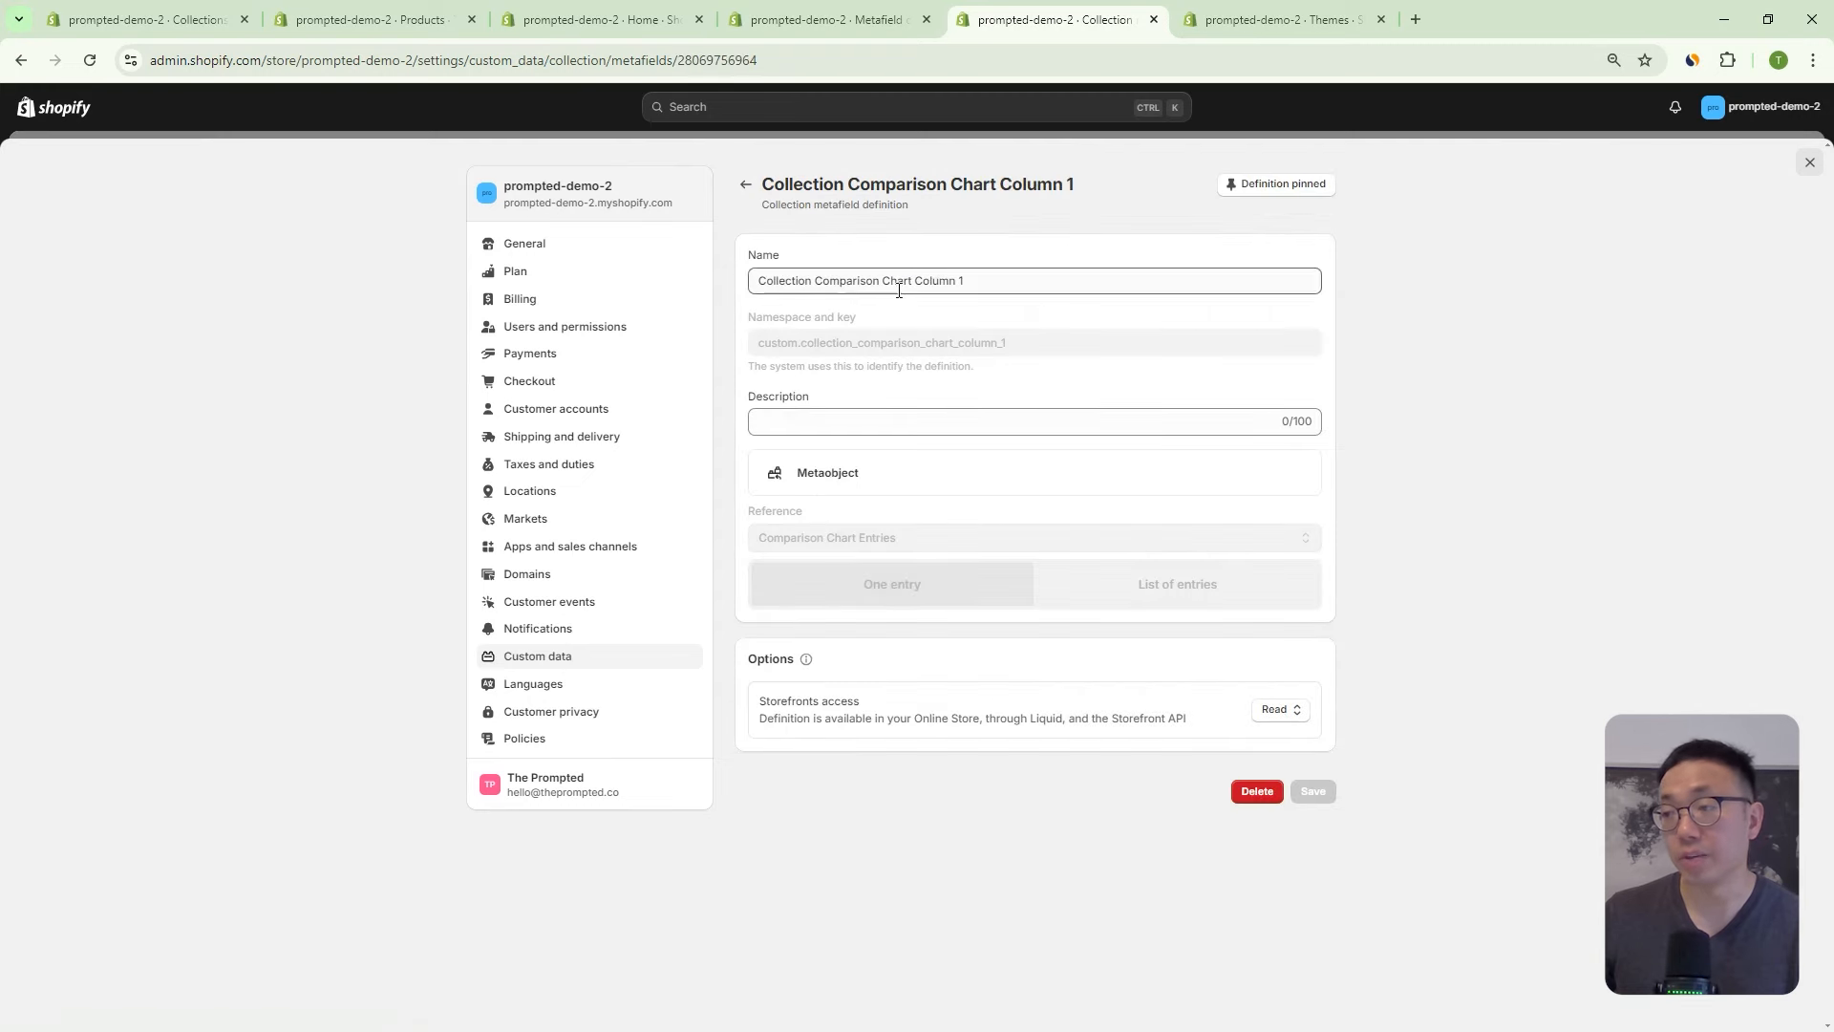
left_click_drag(991, 283, 749, 295)
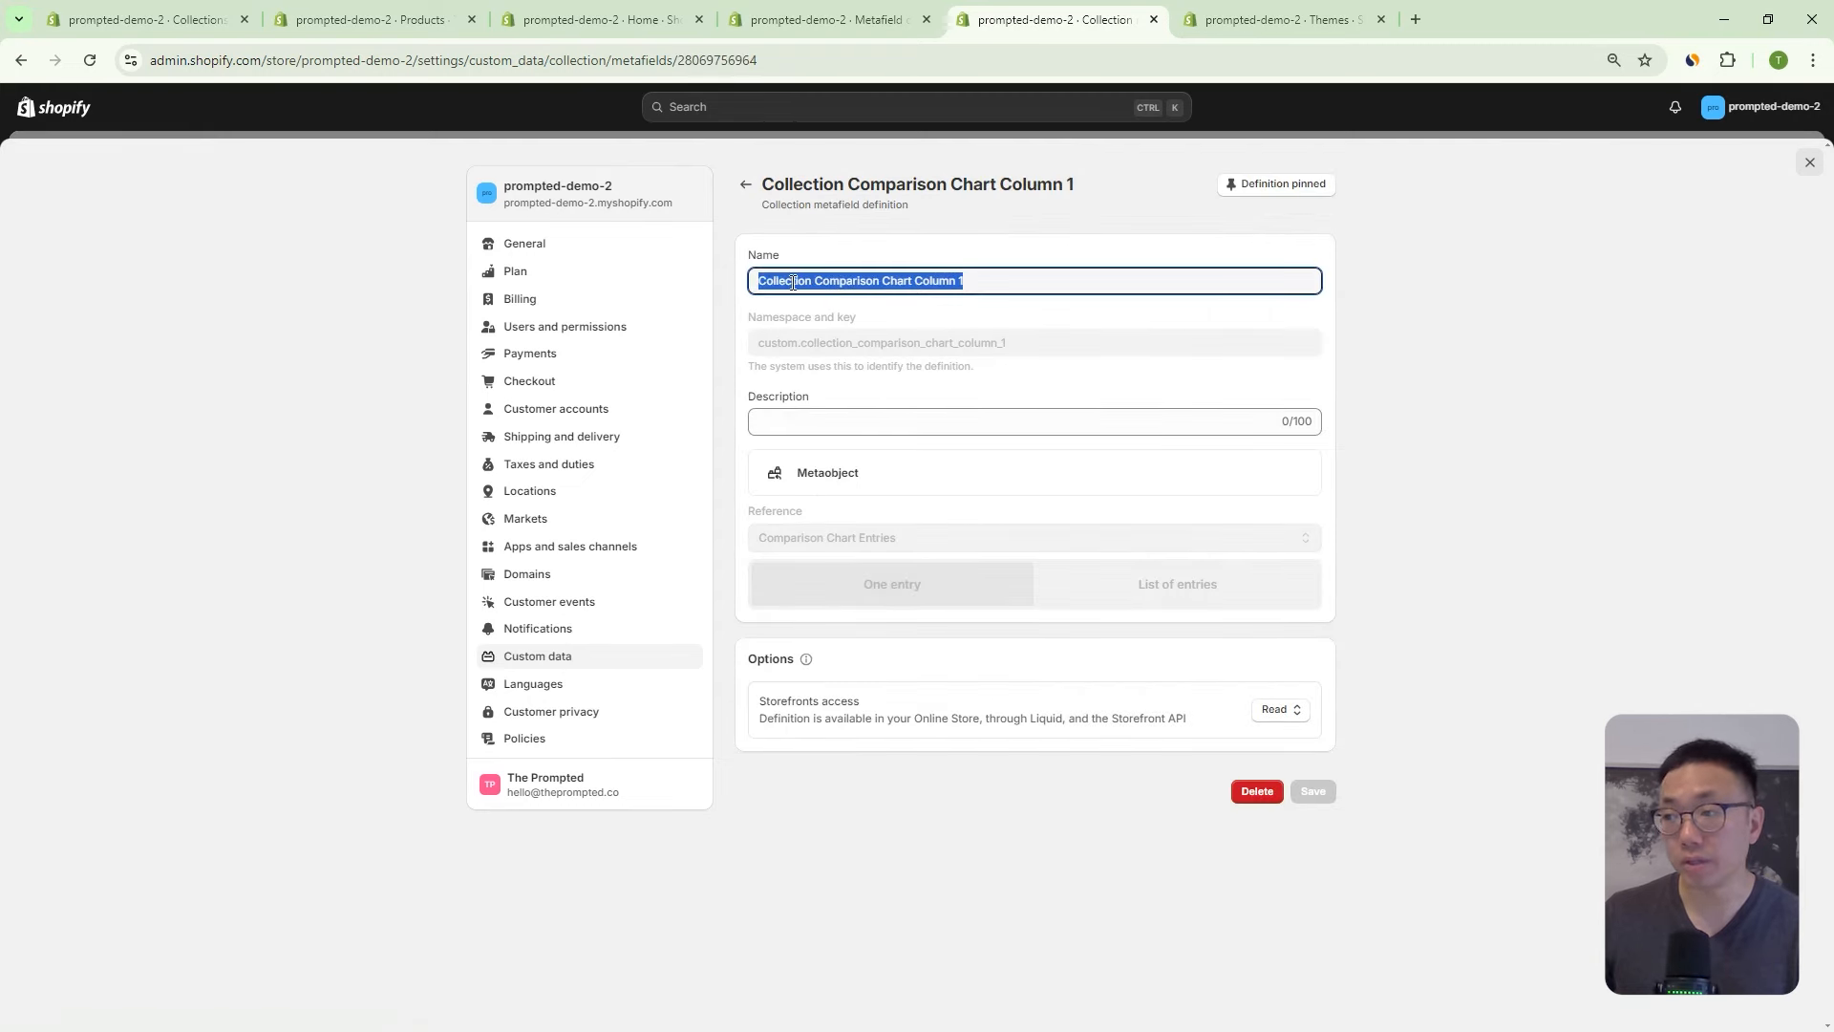
left_click(793, 282)
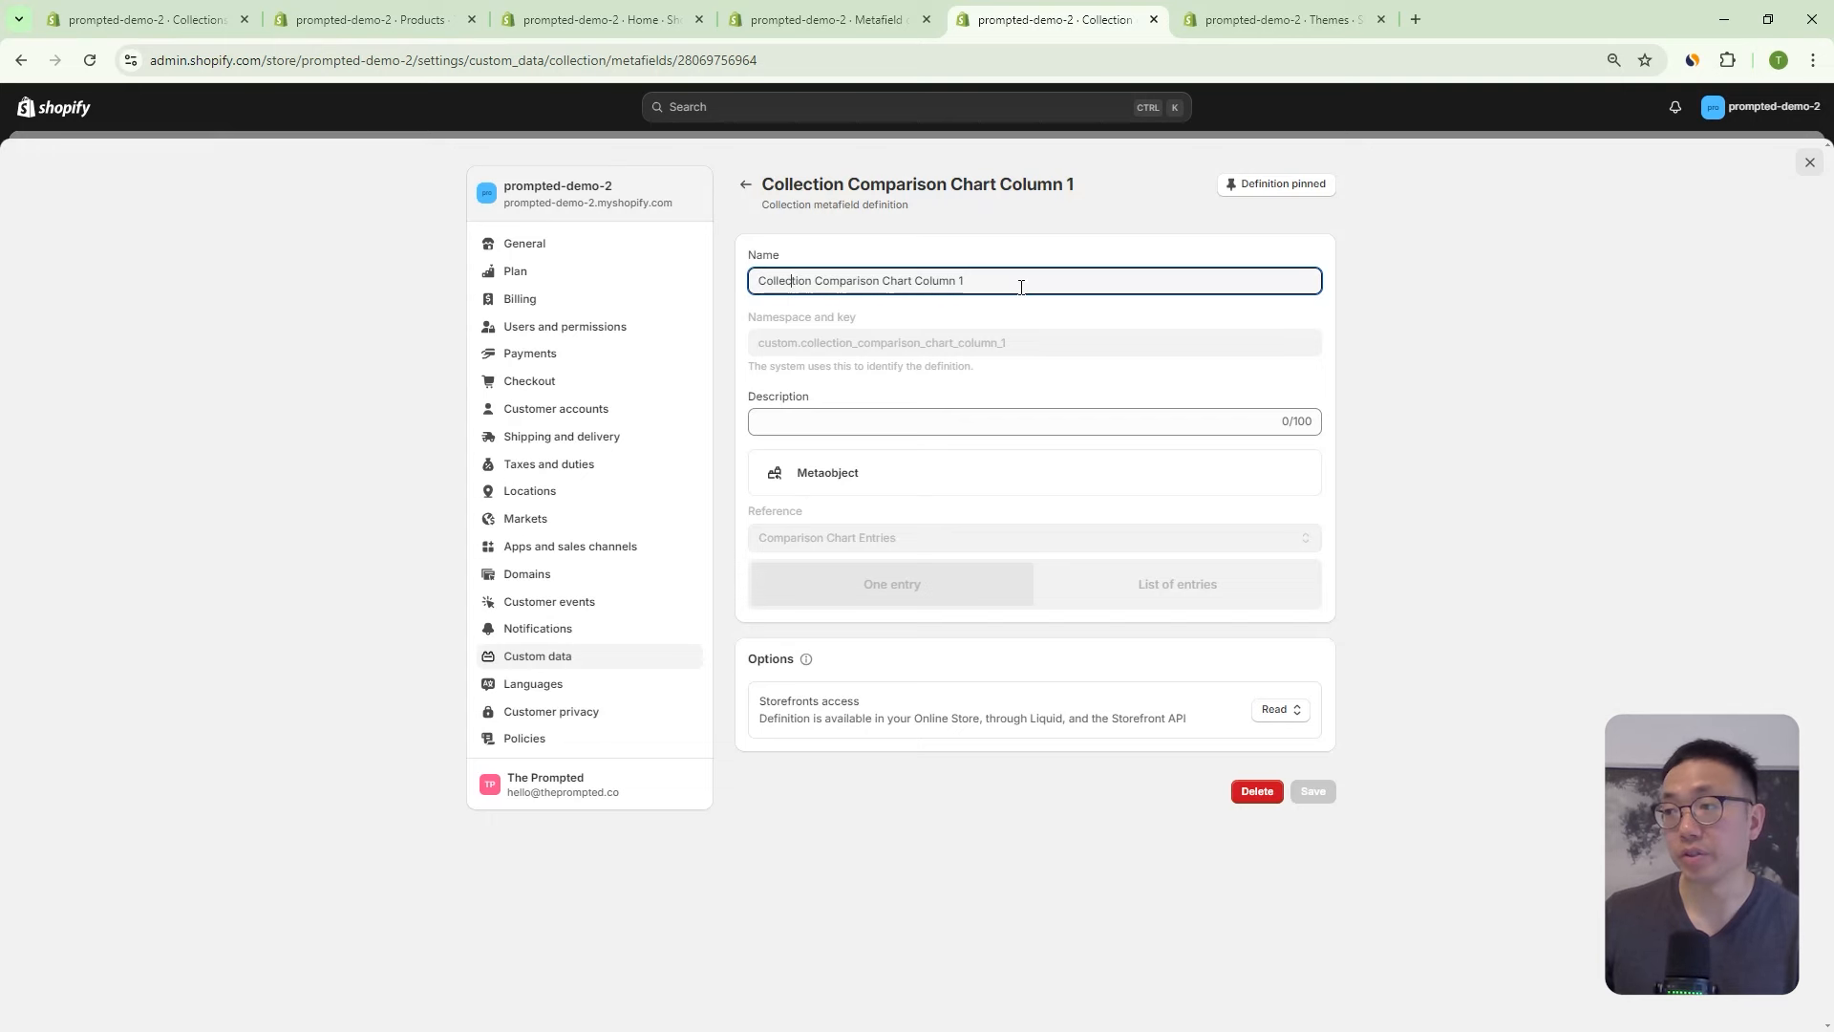
double_click(880, 344)
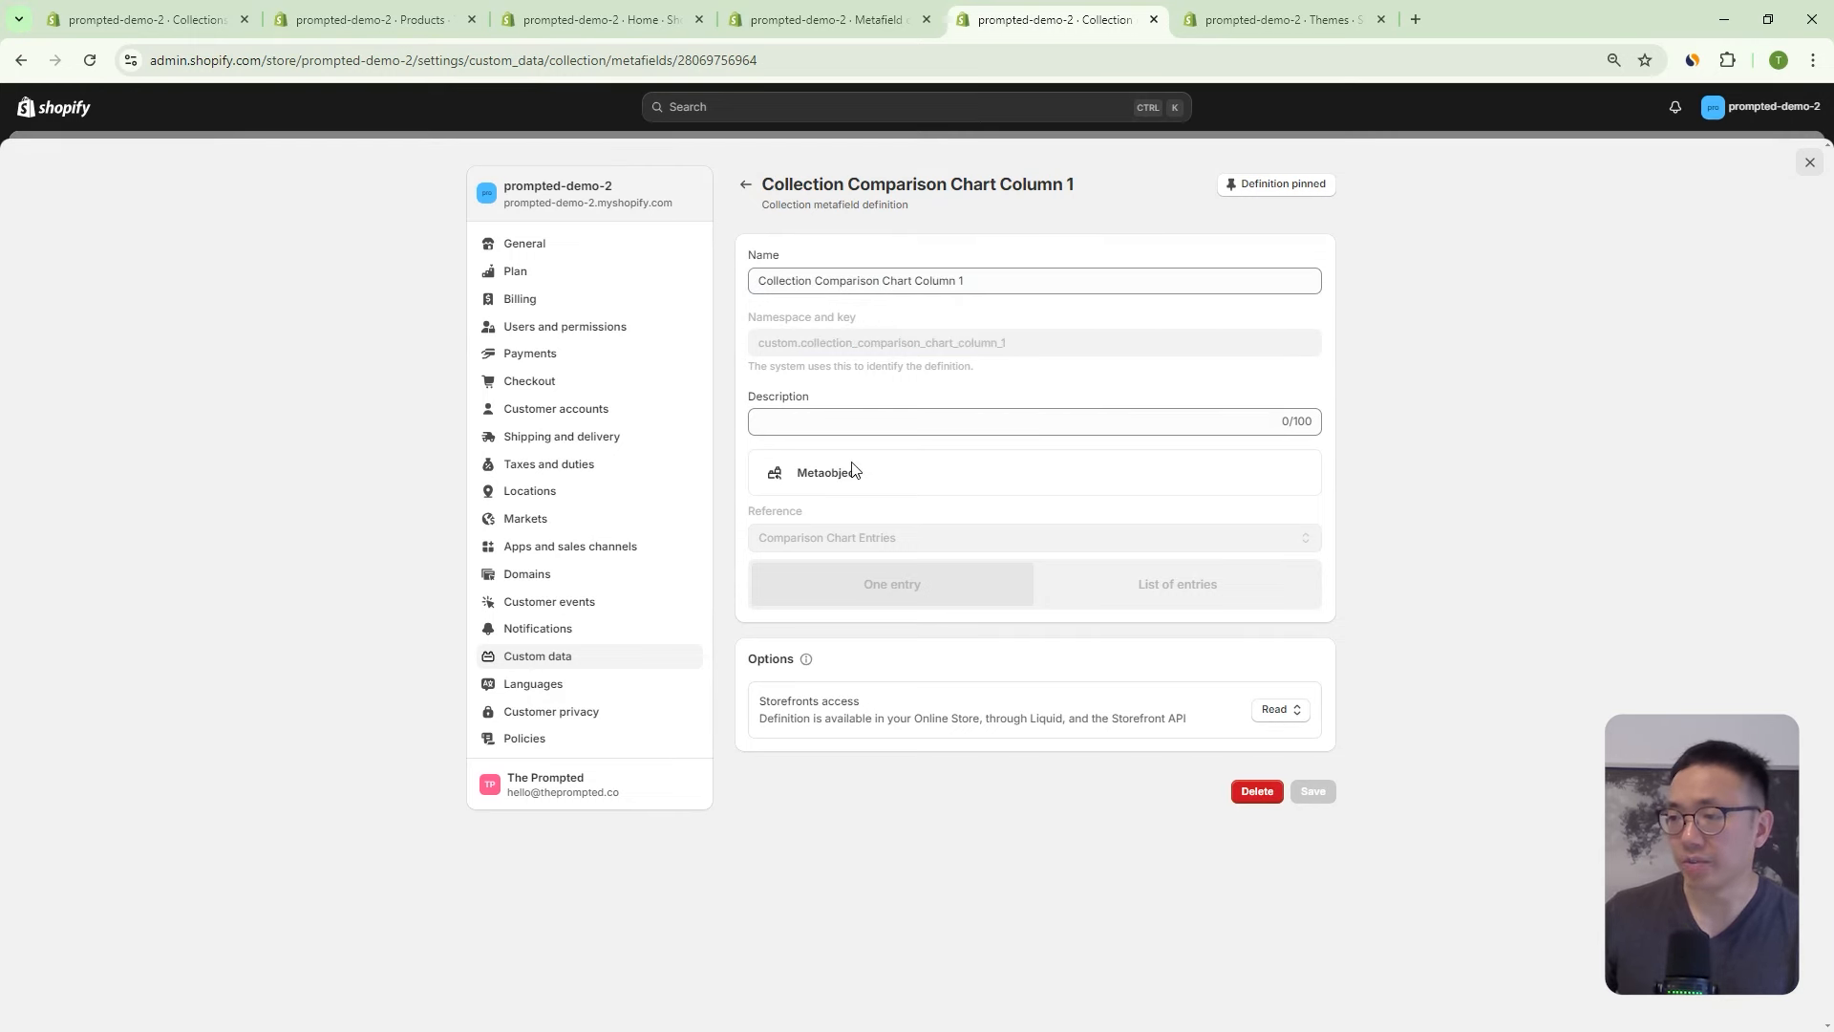
left_click(778, 538)
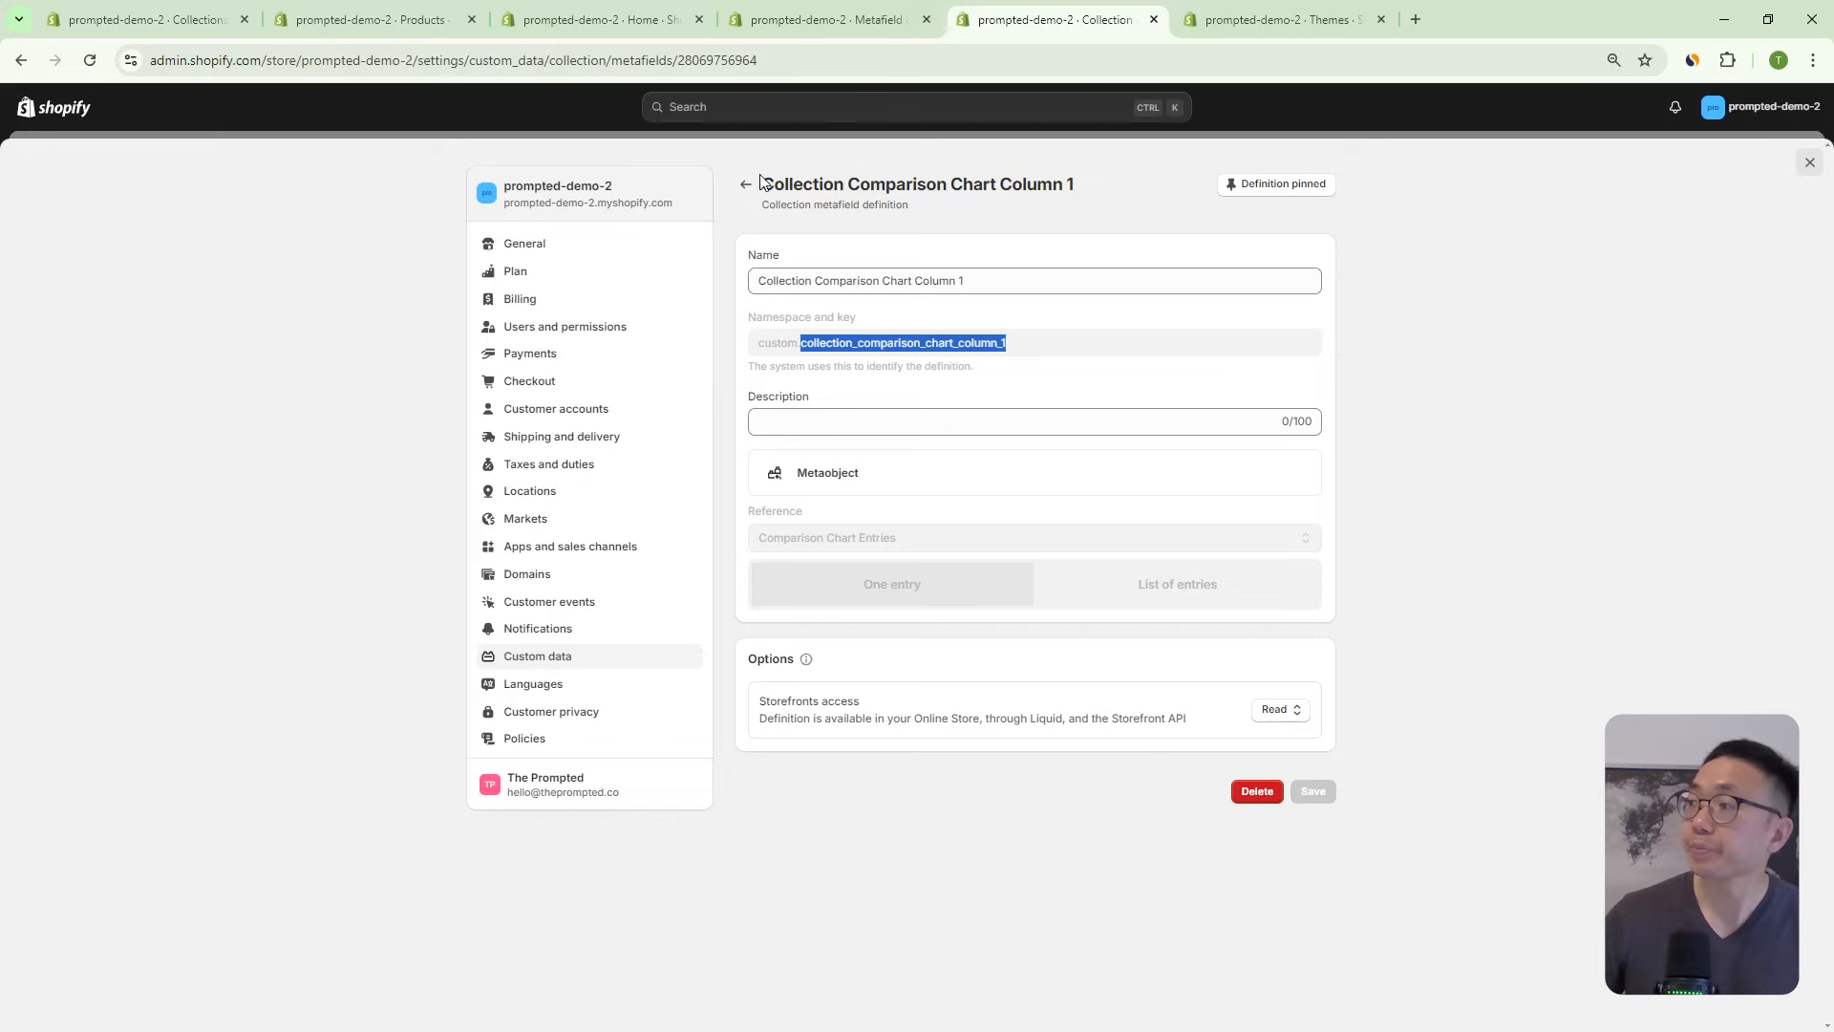
Leave the store settings and open the code of the current theme, Dawn - Comparison Chart Demo, for editing.
left_click(1809, 163)
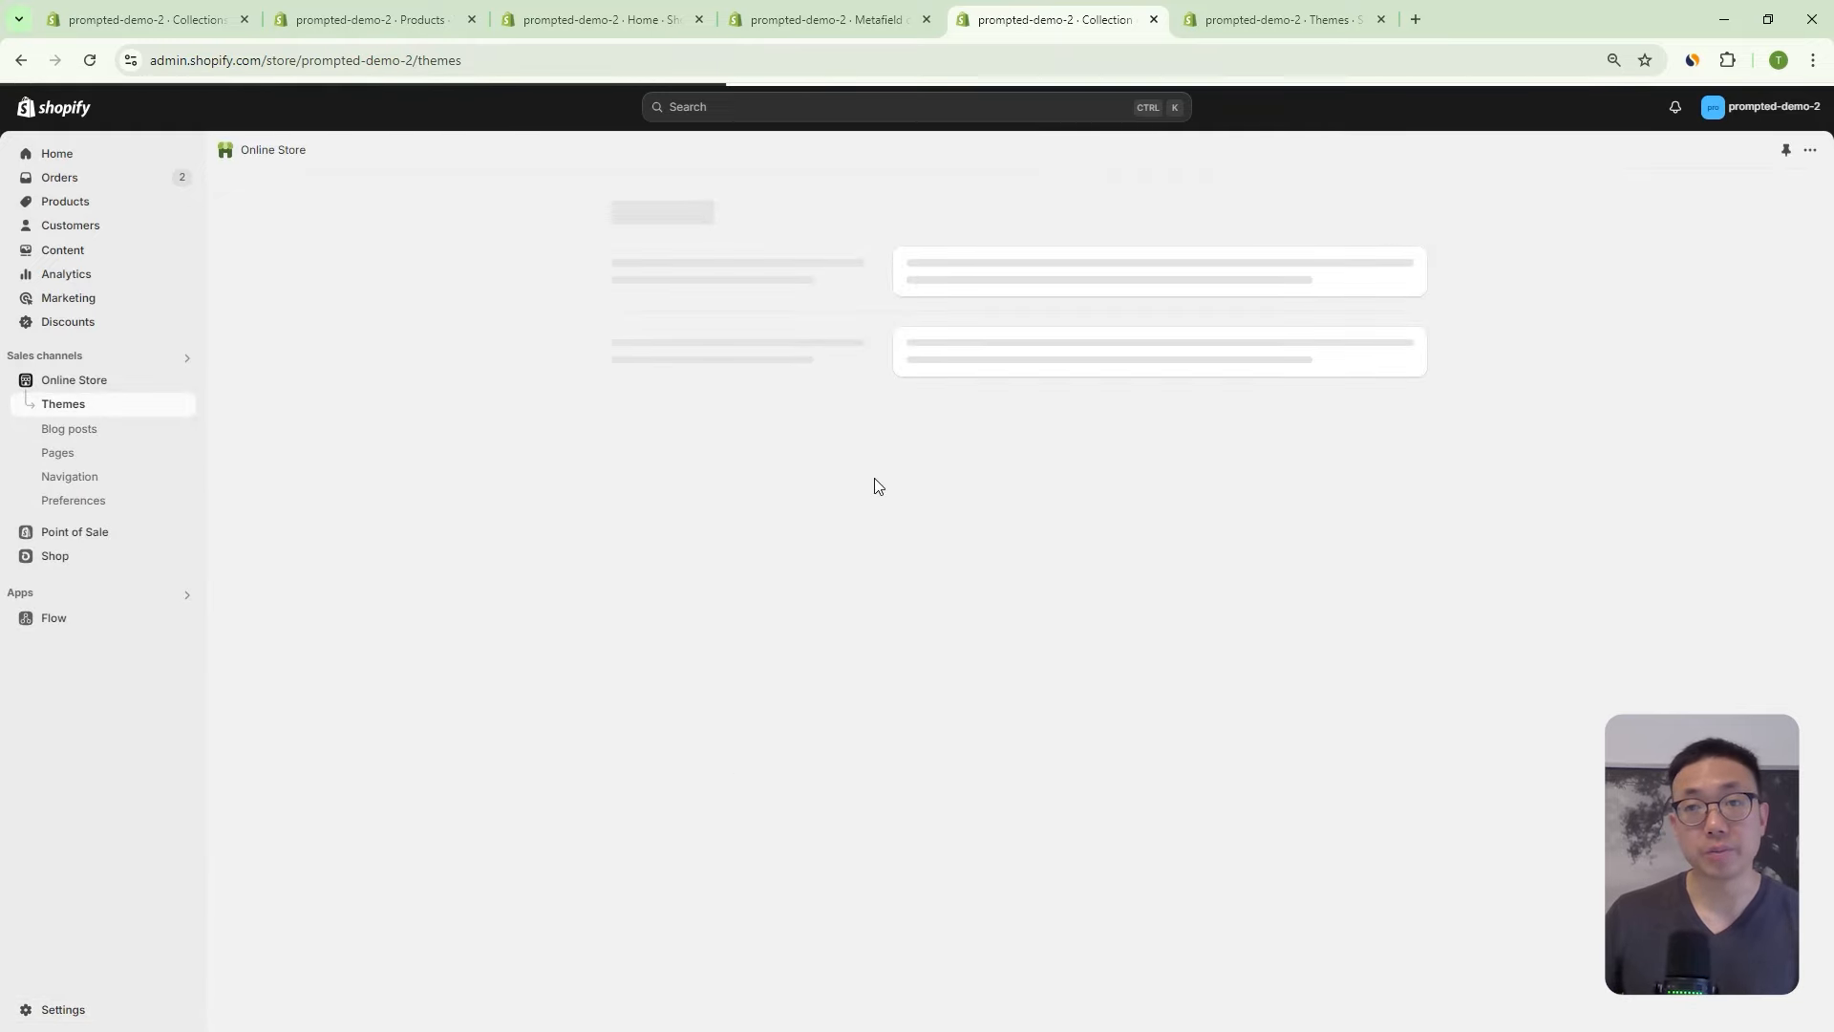
left_click(1305, 581)
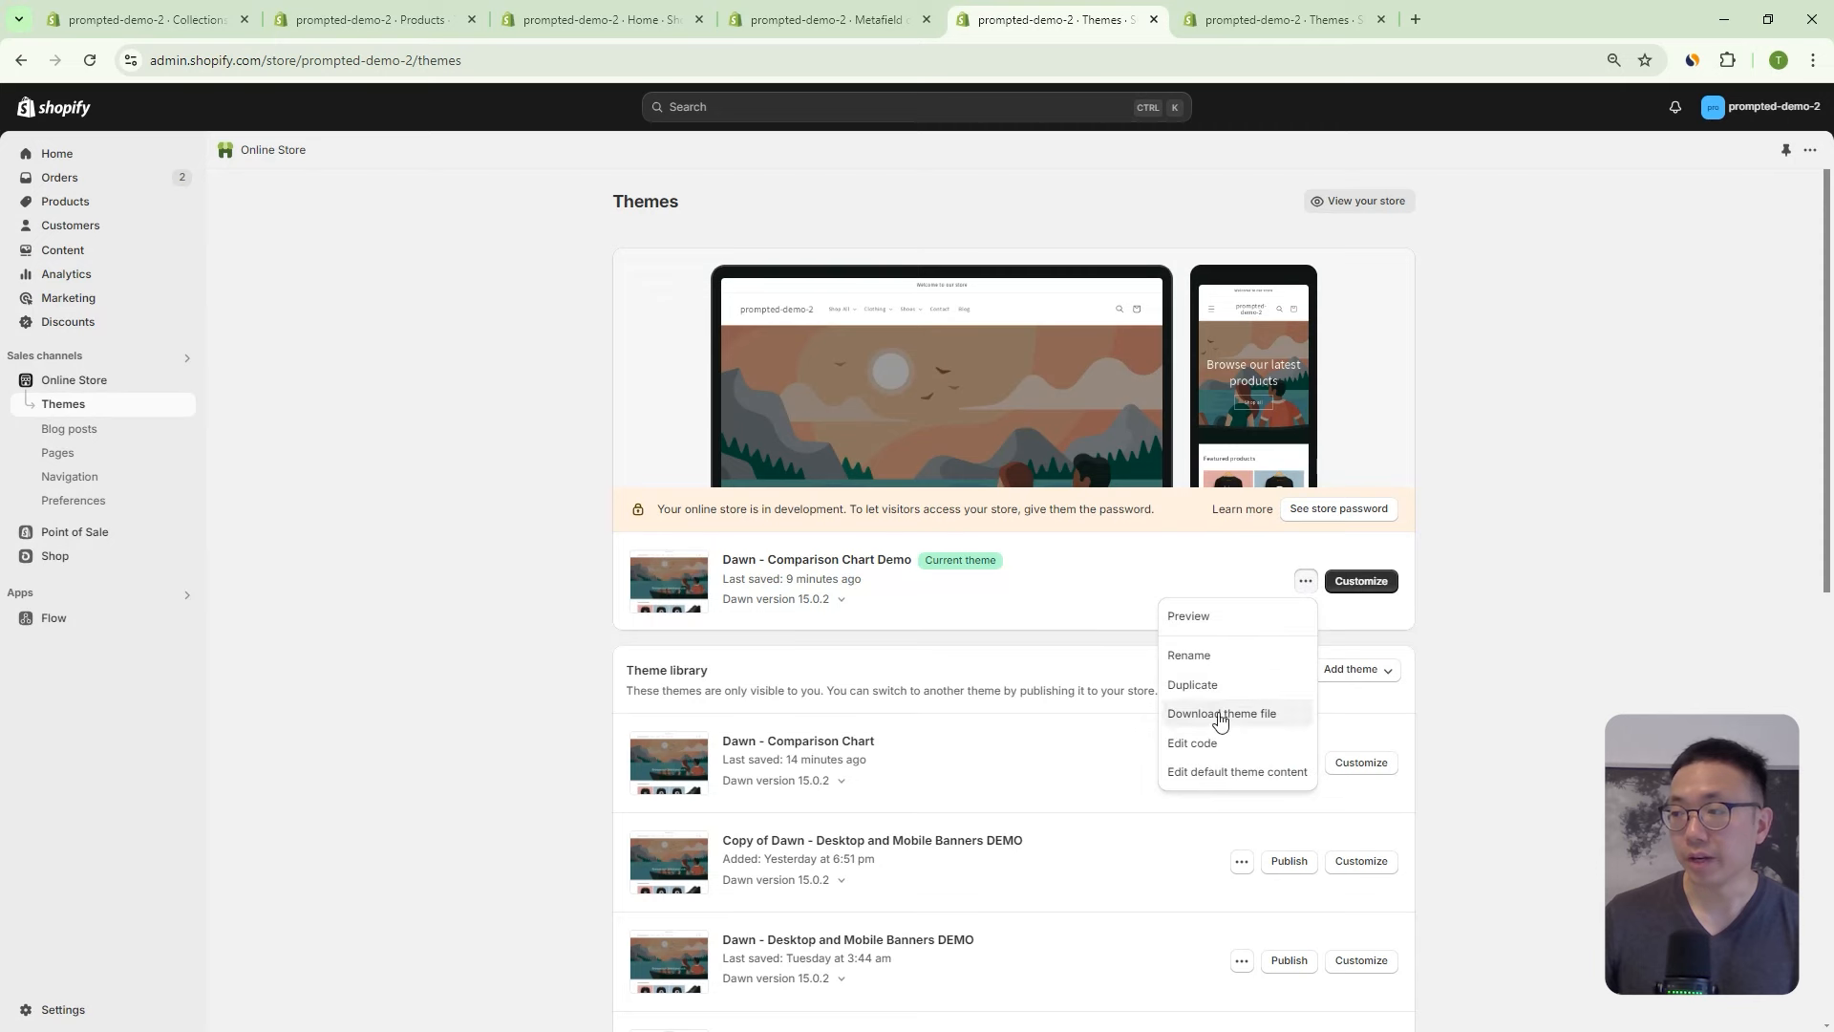
left_click(1194, 745)
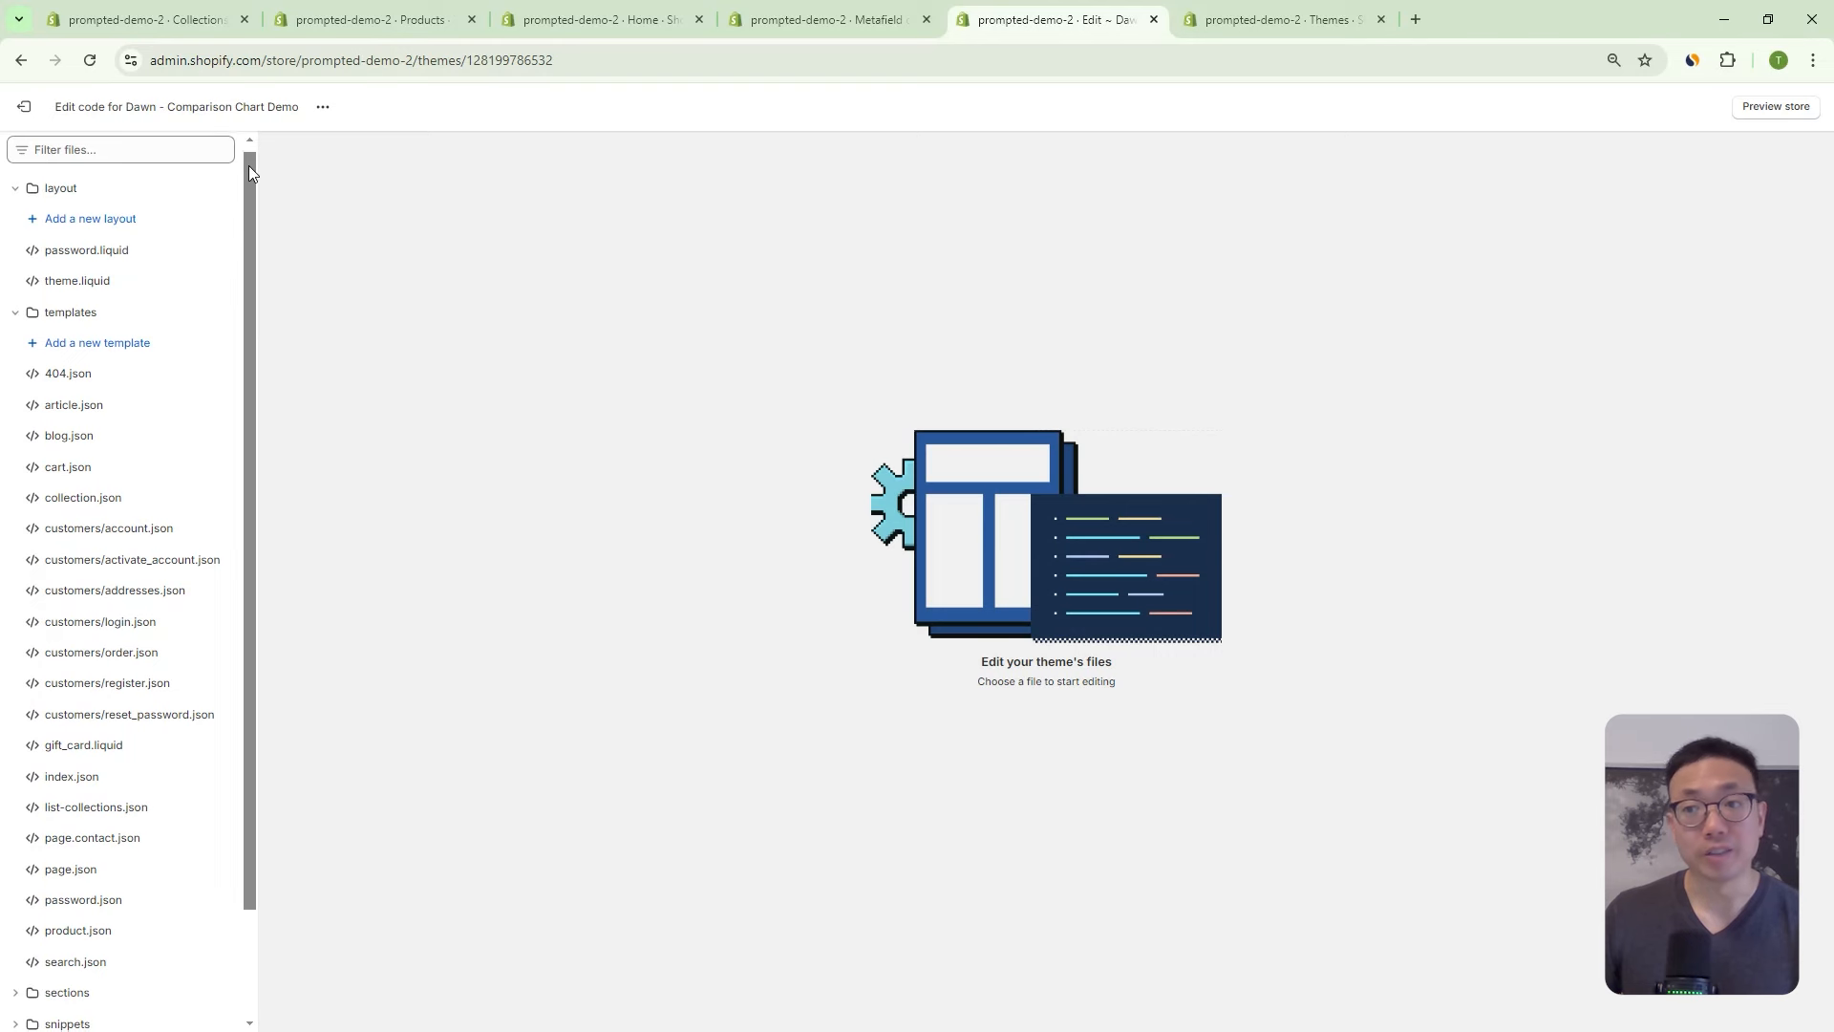
Create a new liquid section file named comparison-chart-custom in the theme's sections folder.
left_click(59, 325)
left_click(49, 350)
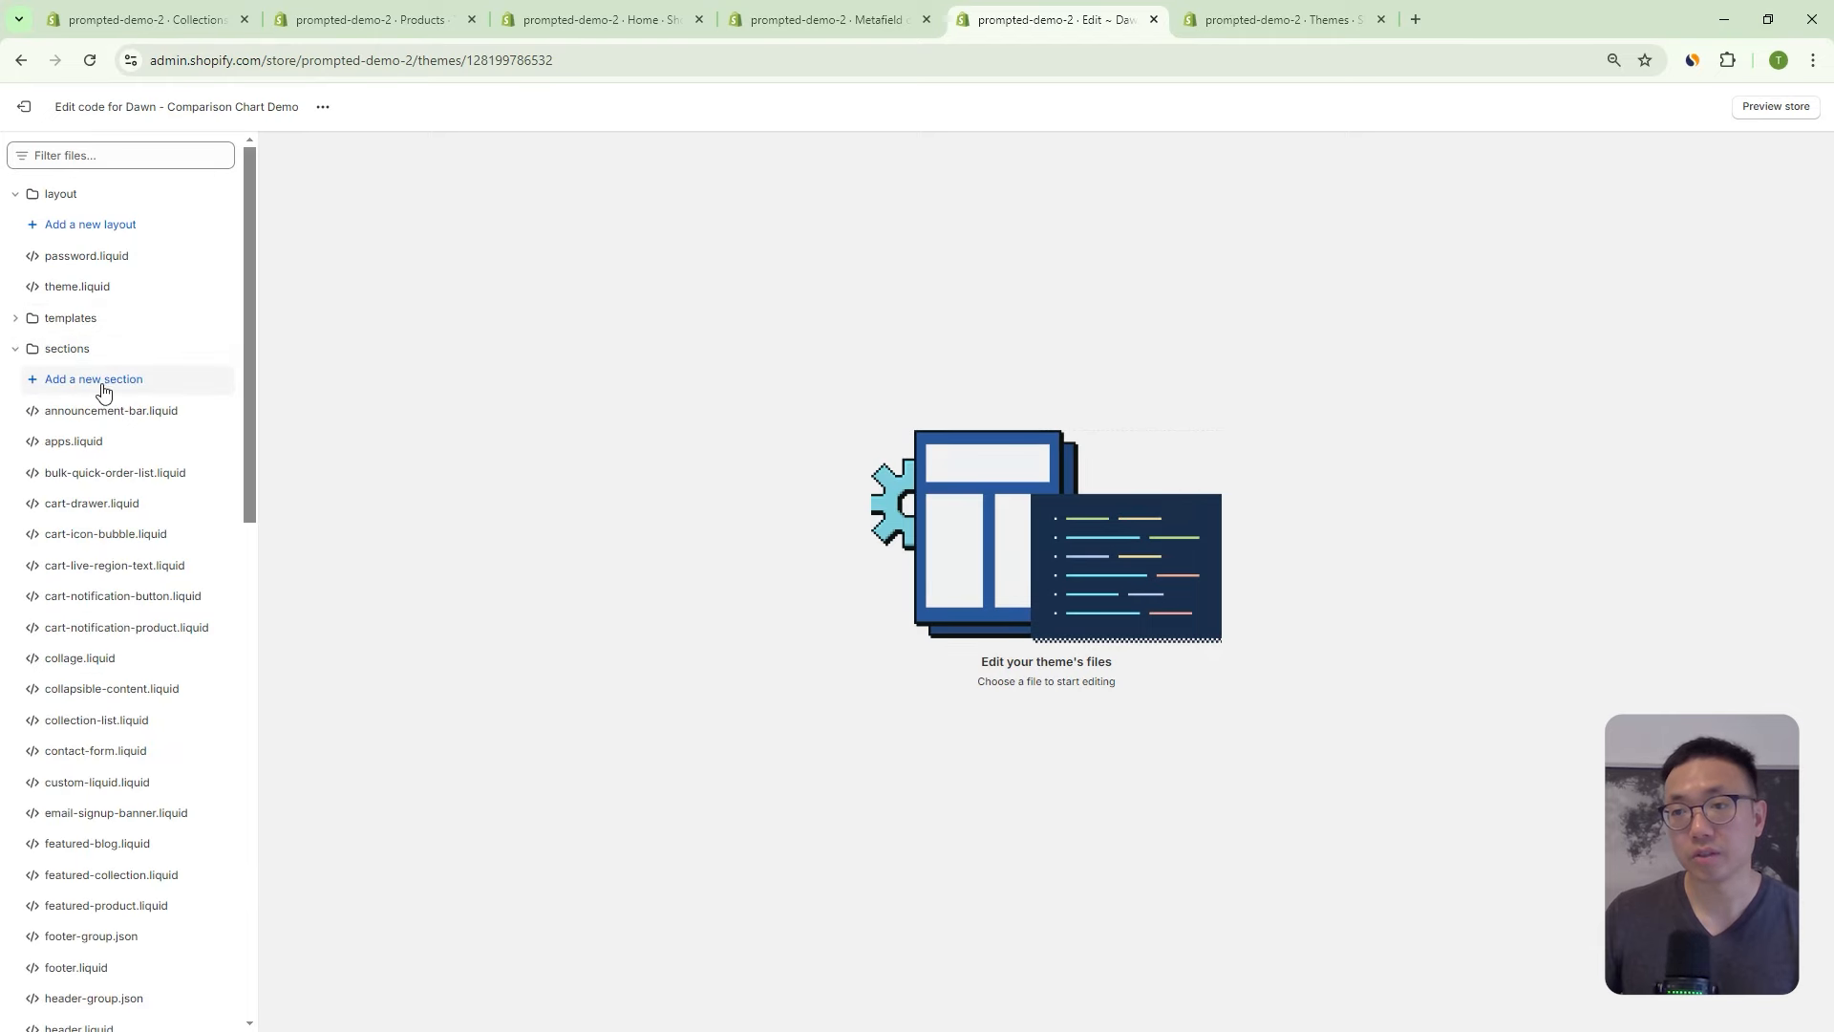
left_click(103, 392)
left_click(697, 612)
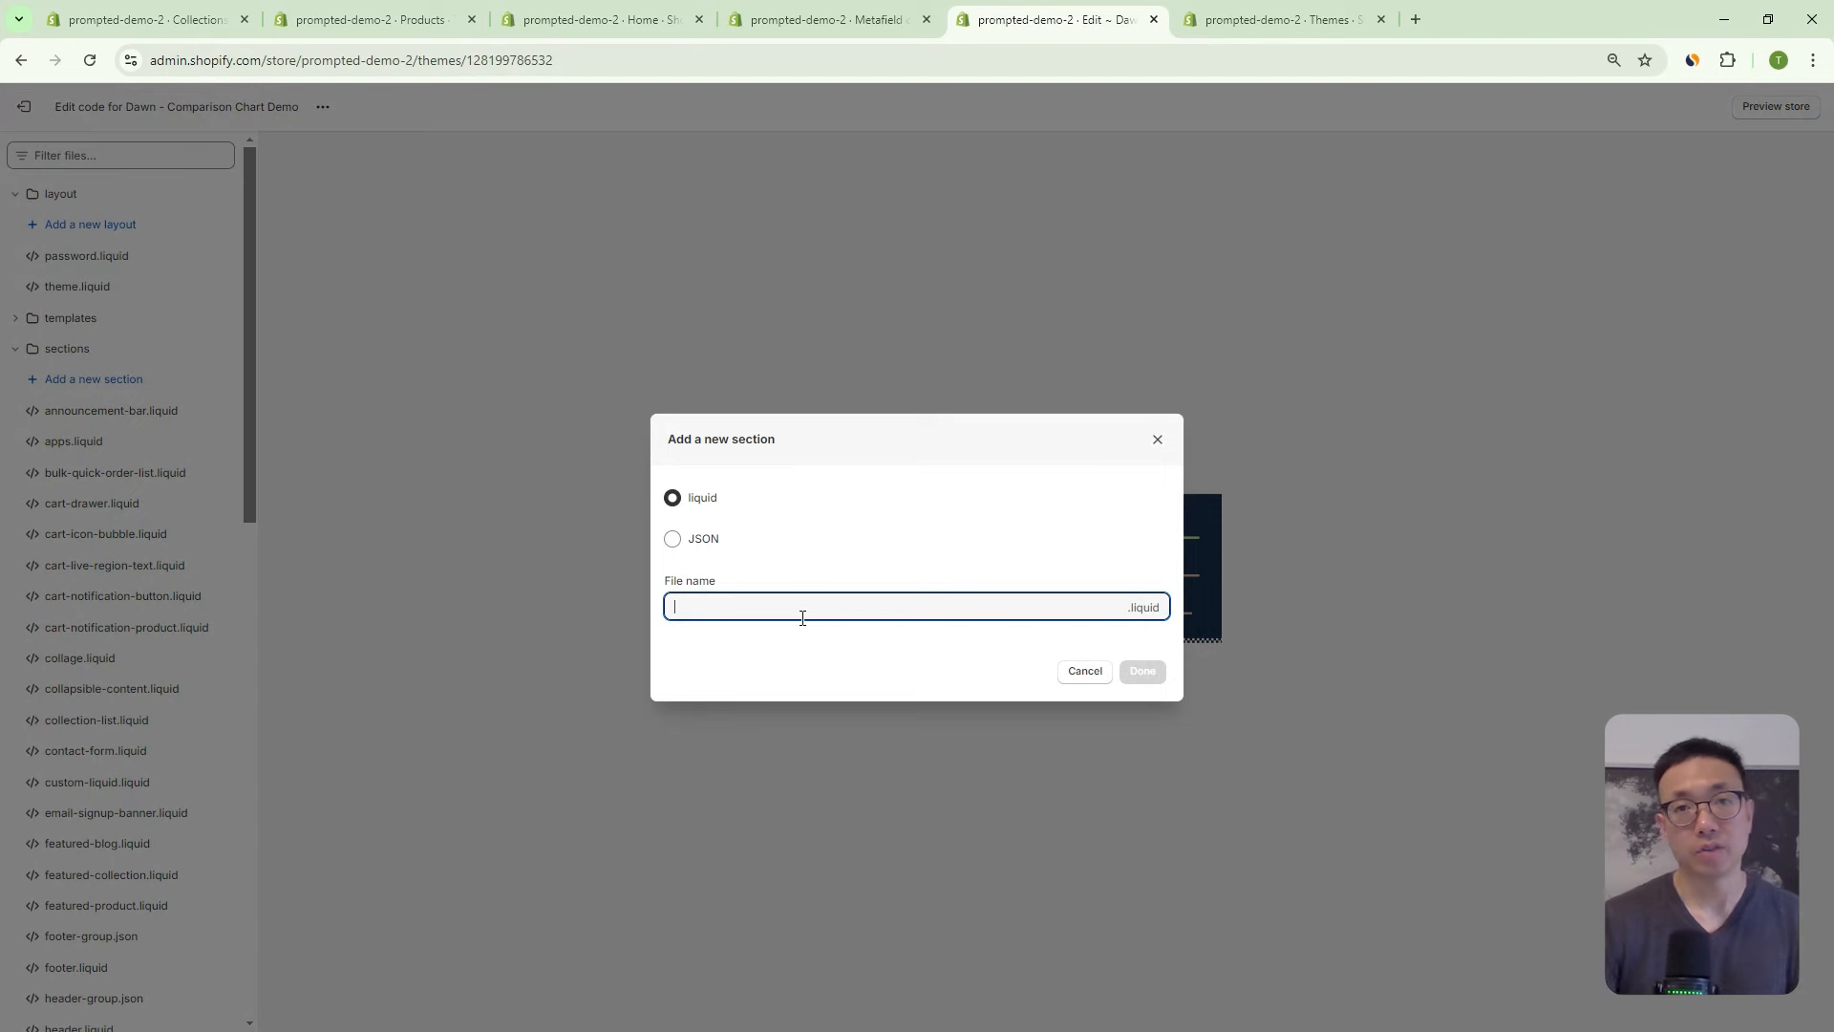
type("comparison-")
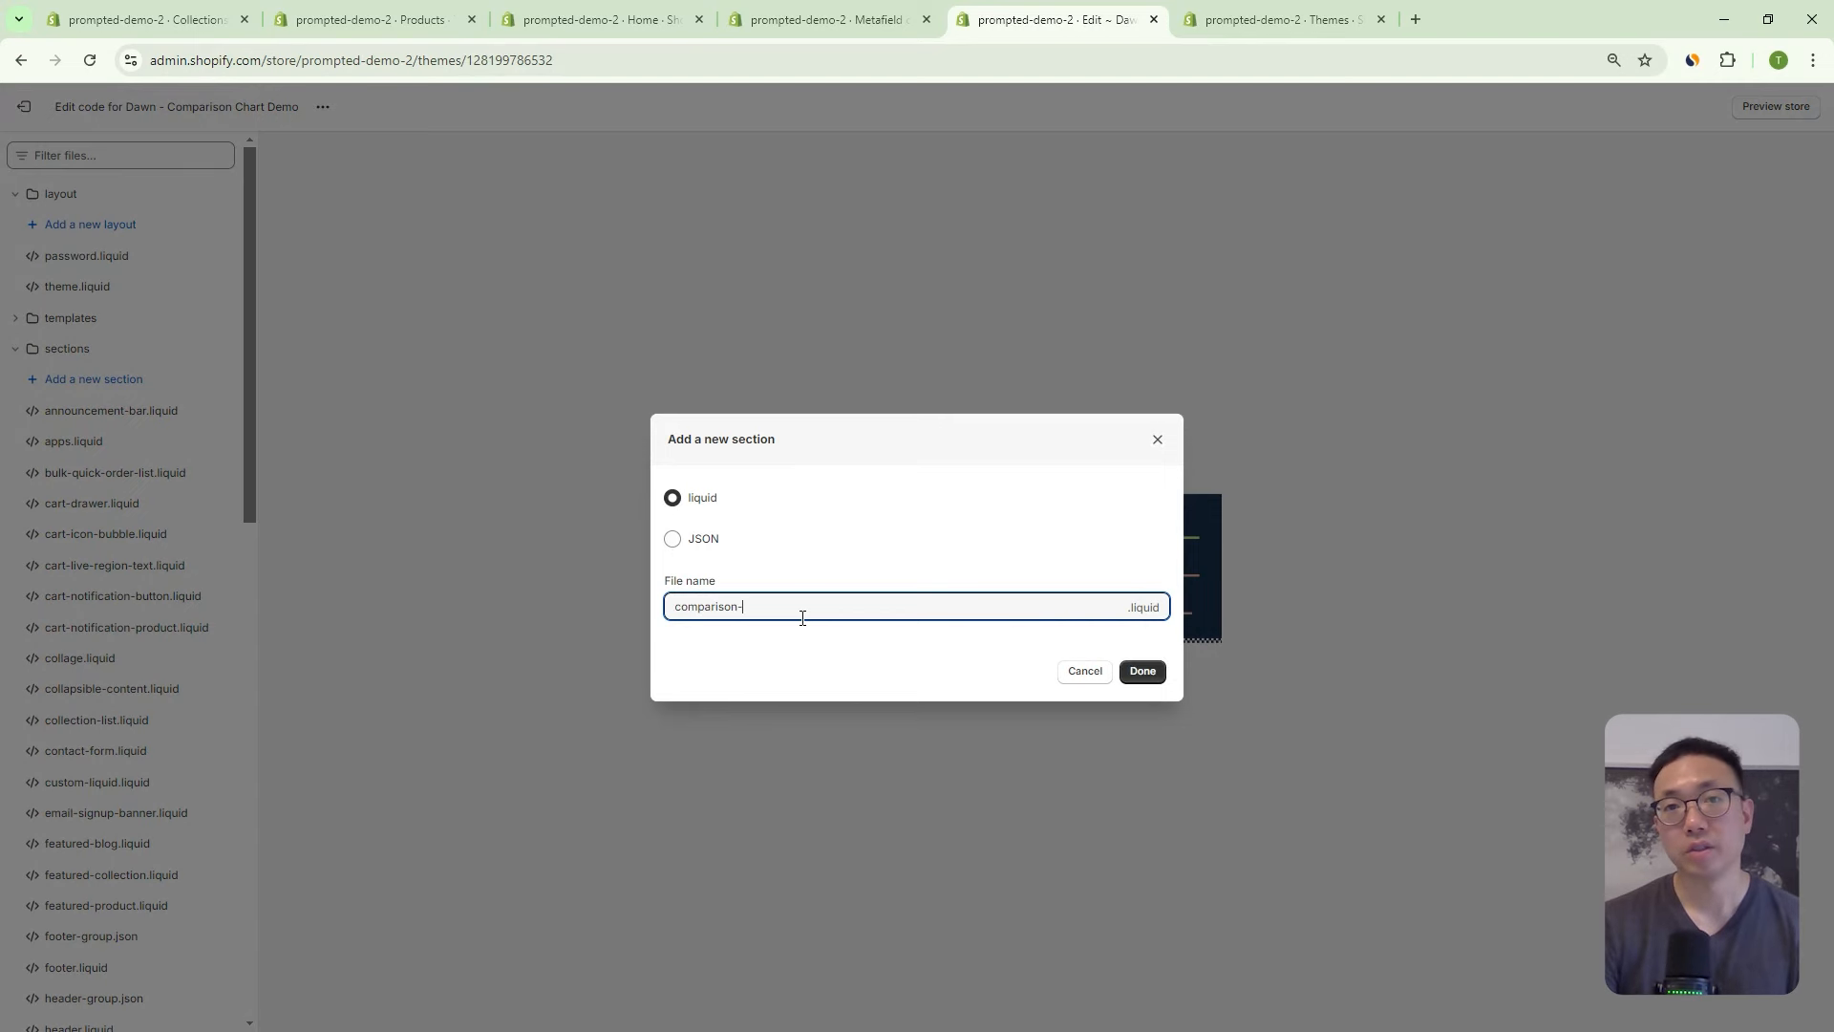
type("chart-custom.liquid")
key("BackSpace")
key("BackSpace")
key("BackSpace")
key("BackSpace")
key("BackSpace")
key("BackSpace")
key("BackSpace")
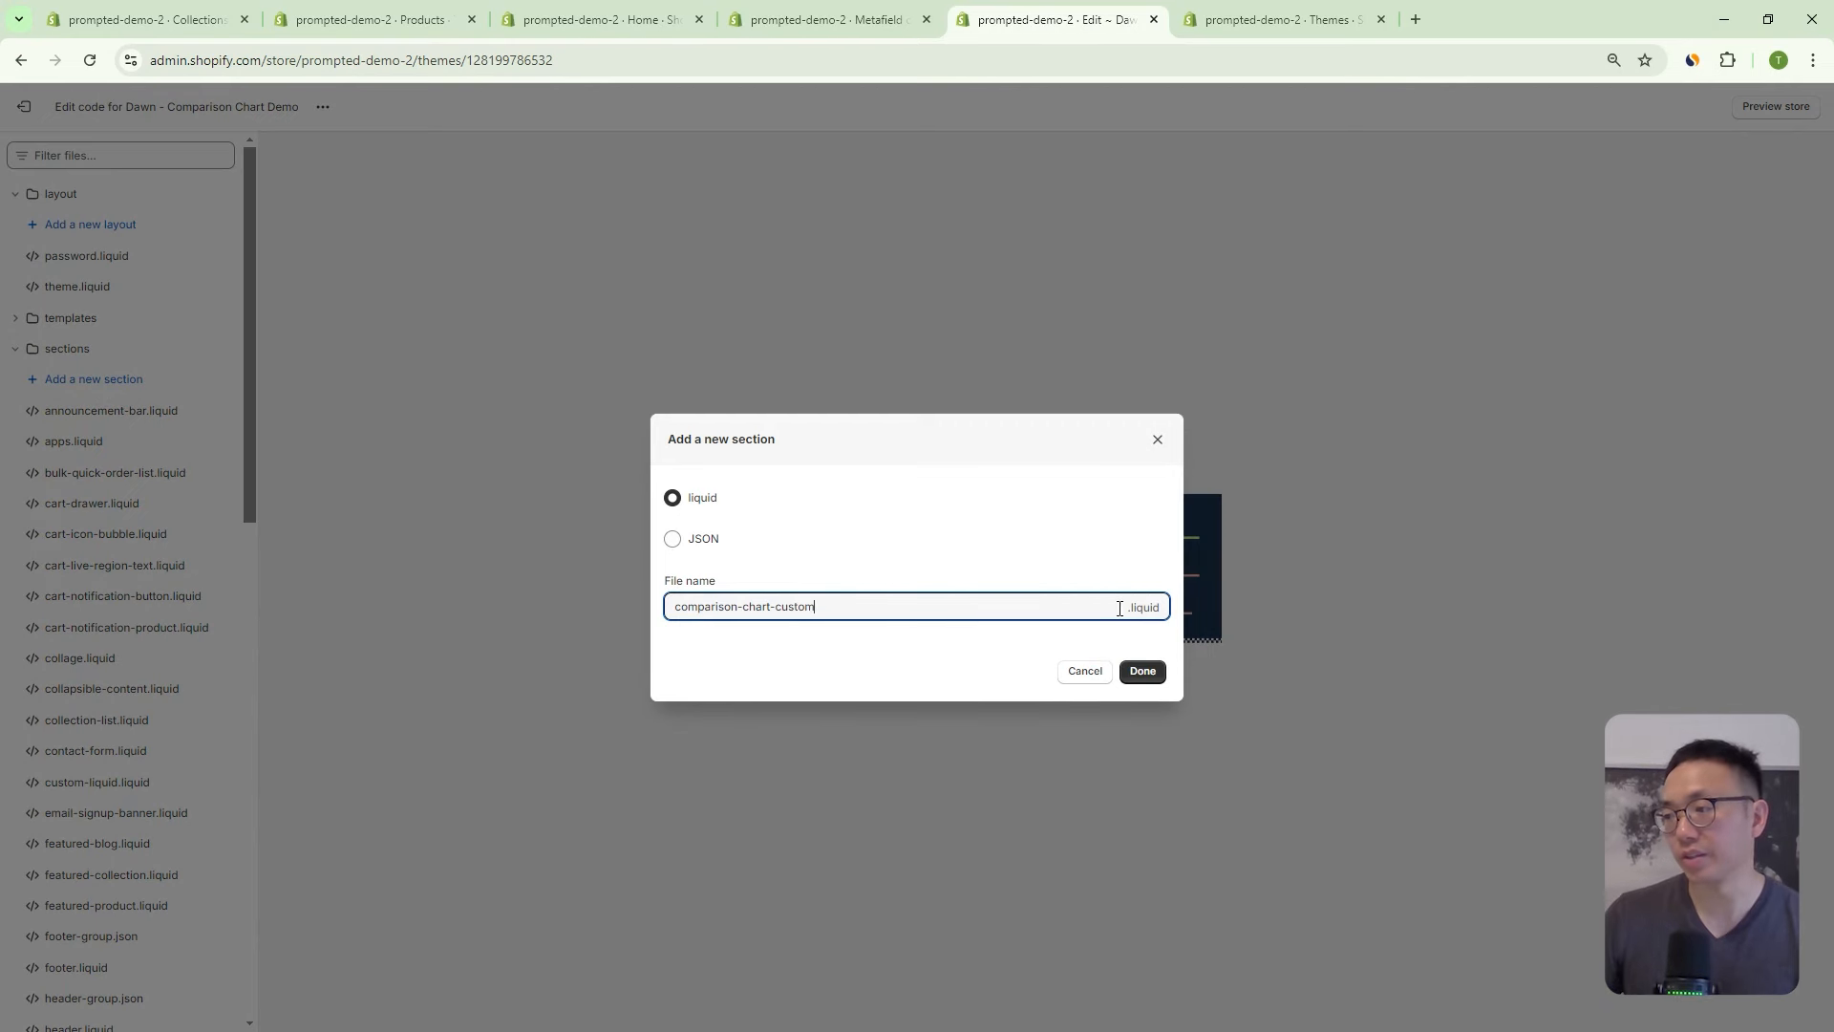
left_click(1140, 673)
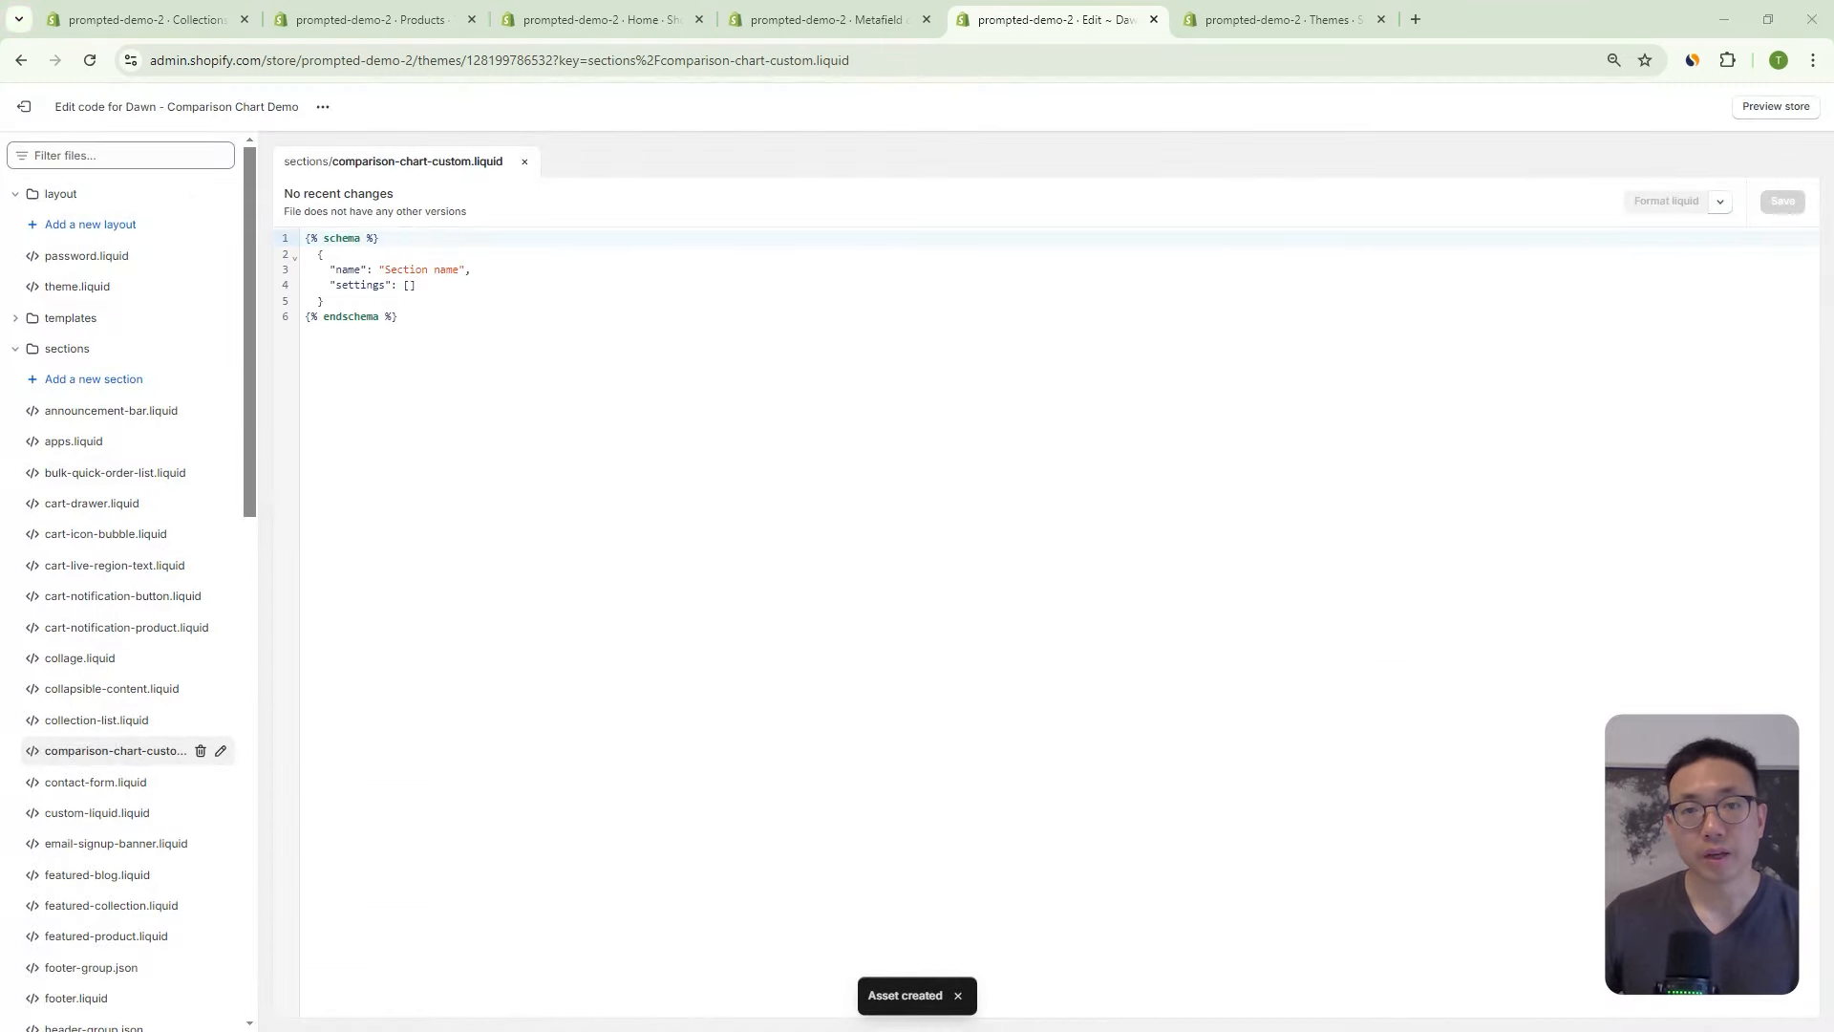
Replace the entire starter schema in comparison-chart-custom.liquid with the copied dynamic comparison chart code.
left_click(604, 434)
key("ctrl+a")
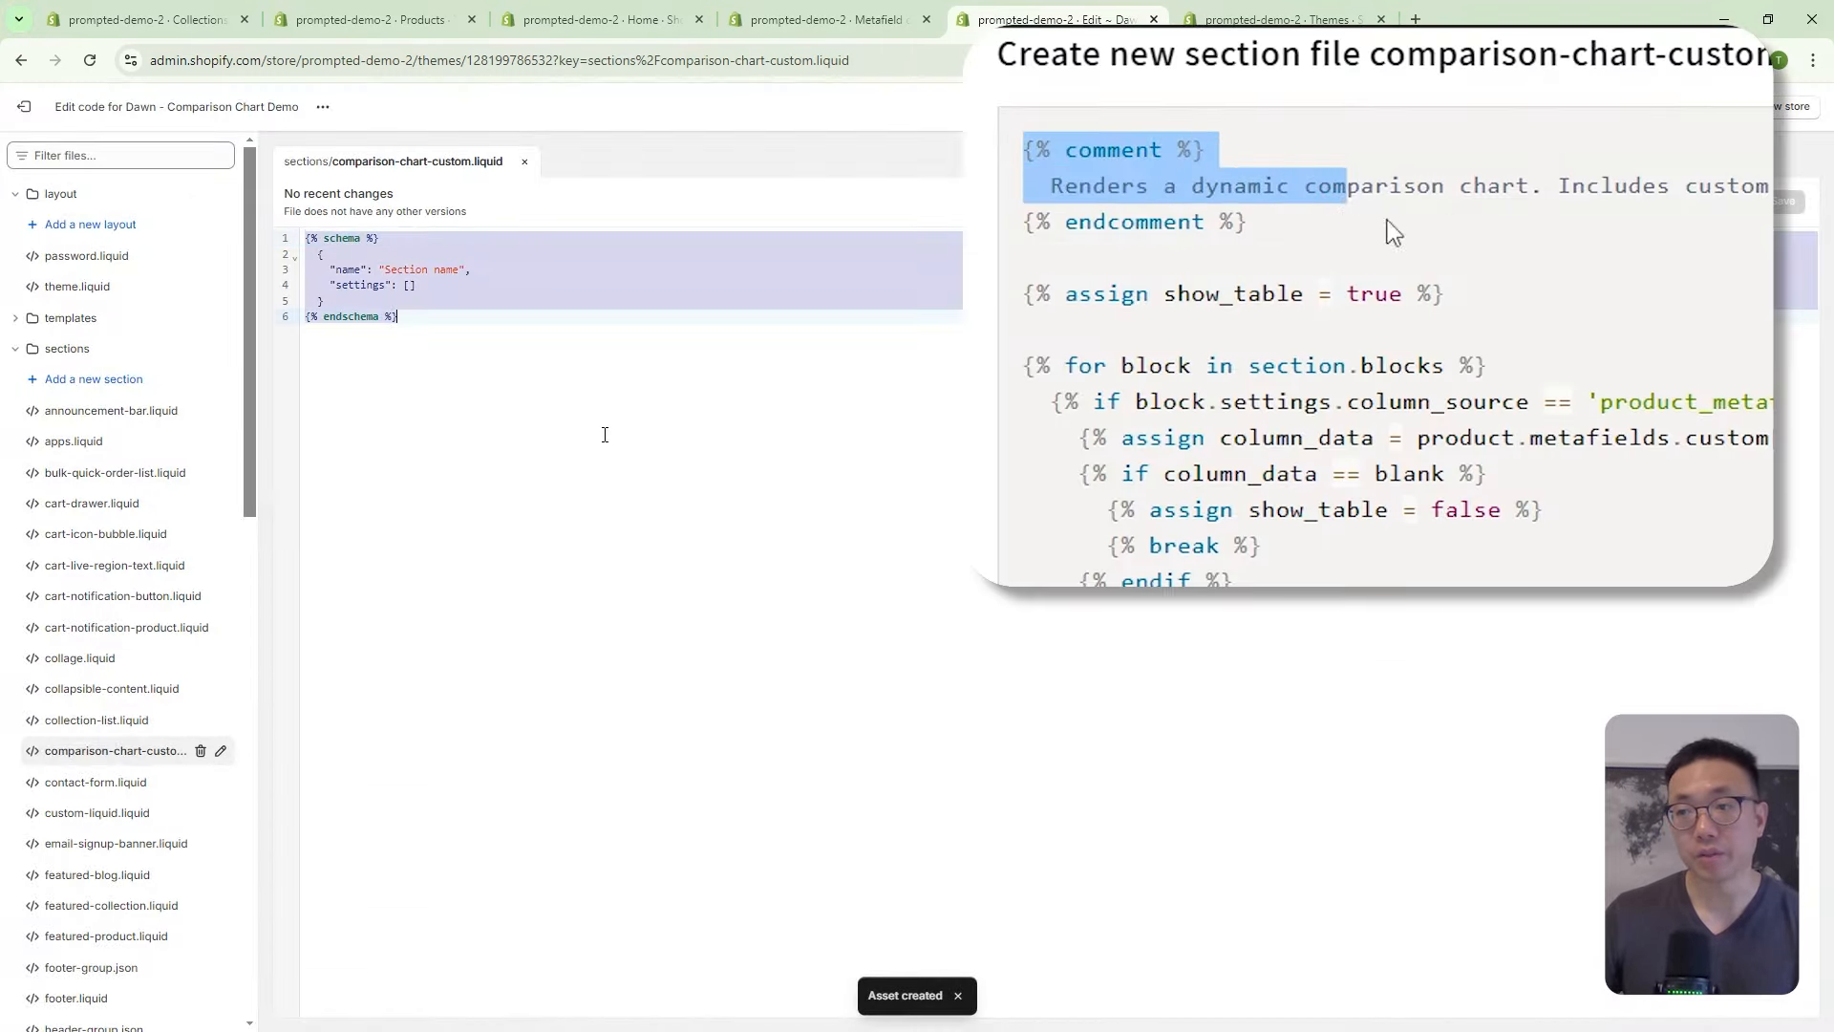
key("ctrl+v")
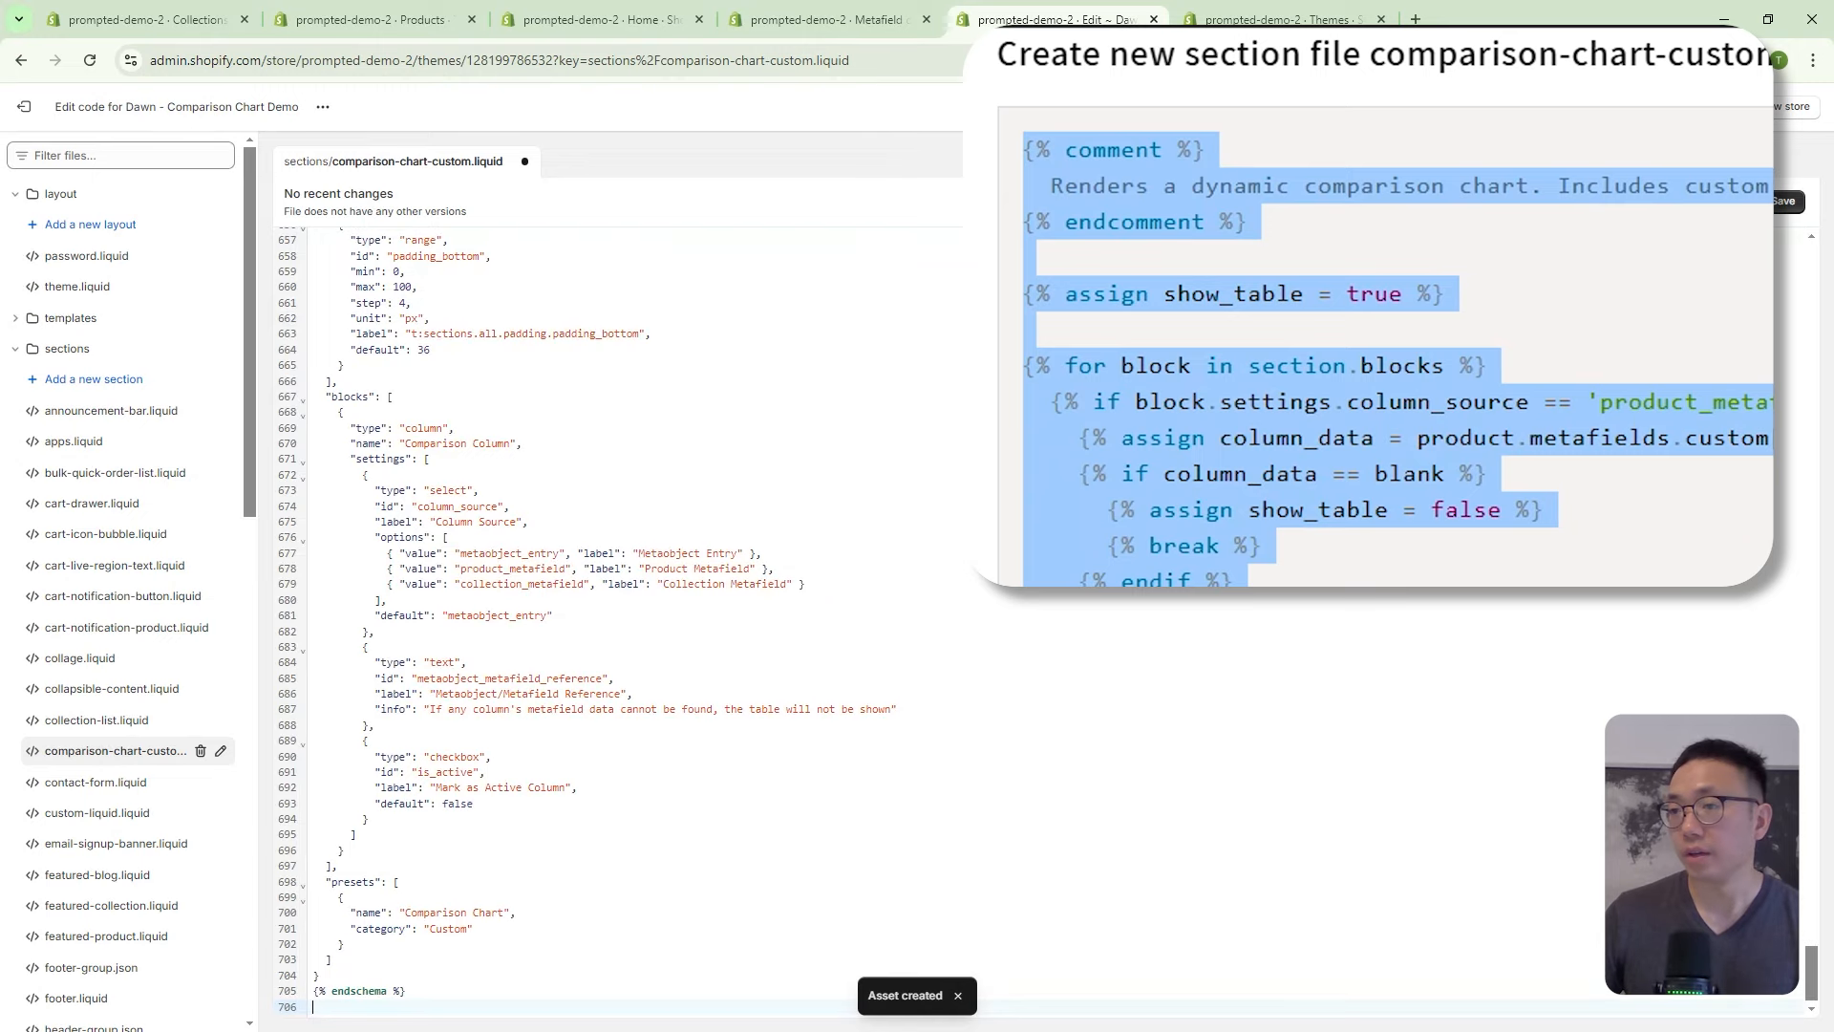
scroll(1819, 963, "up", 15)
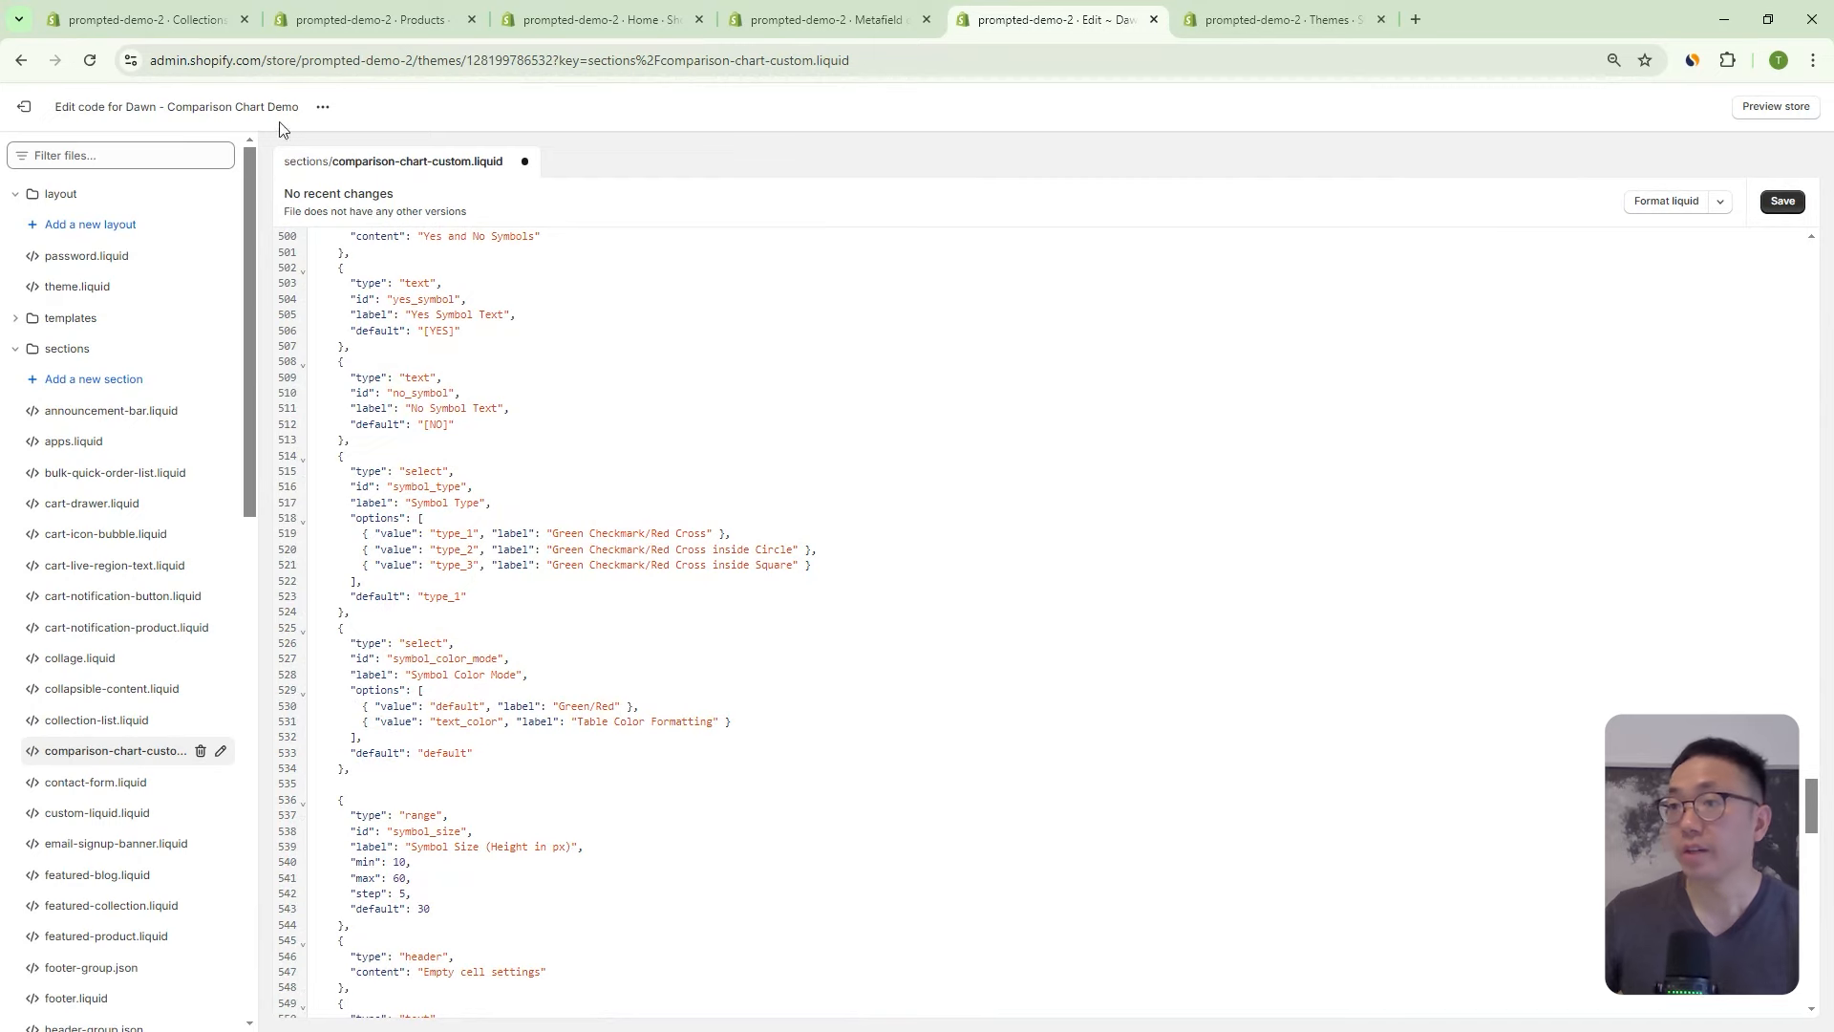
Open the theme for customization and switch the edited template from the home page to Default product.
left_click(323, 107)
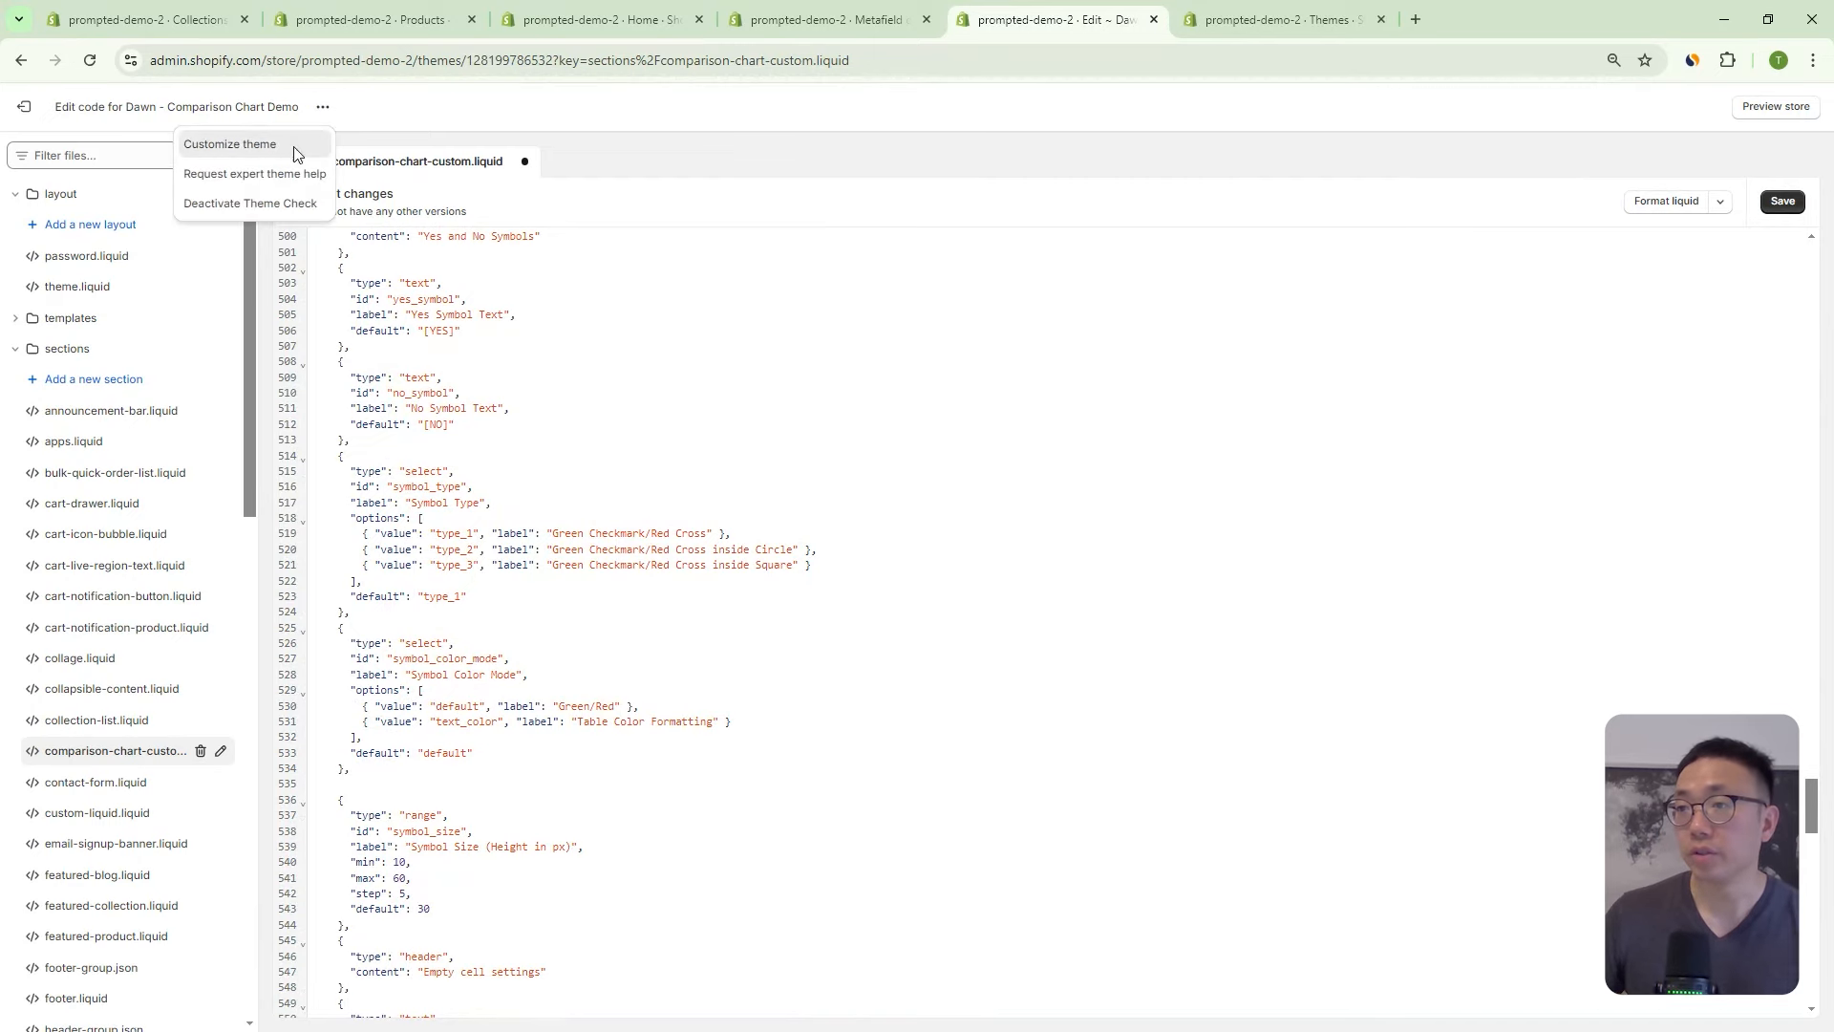
left_click(282, 146)
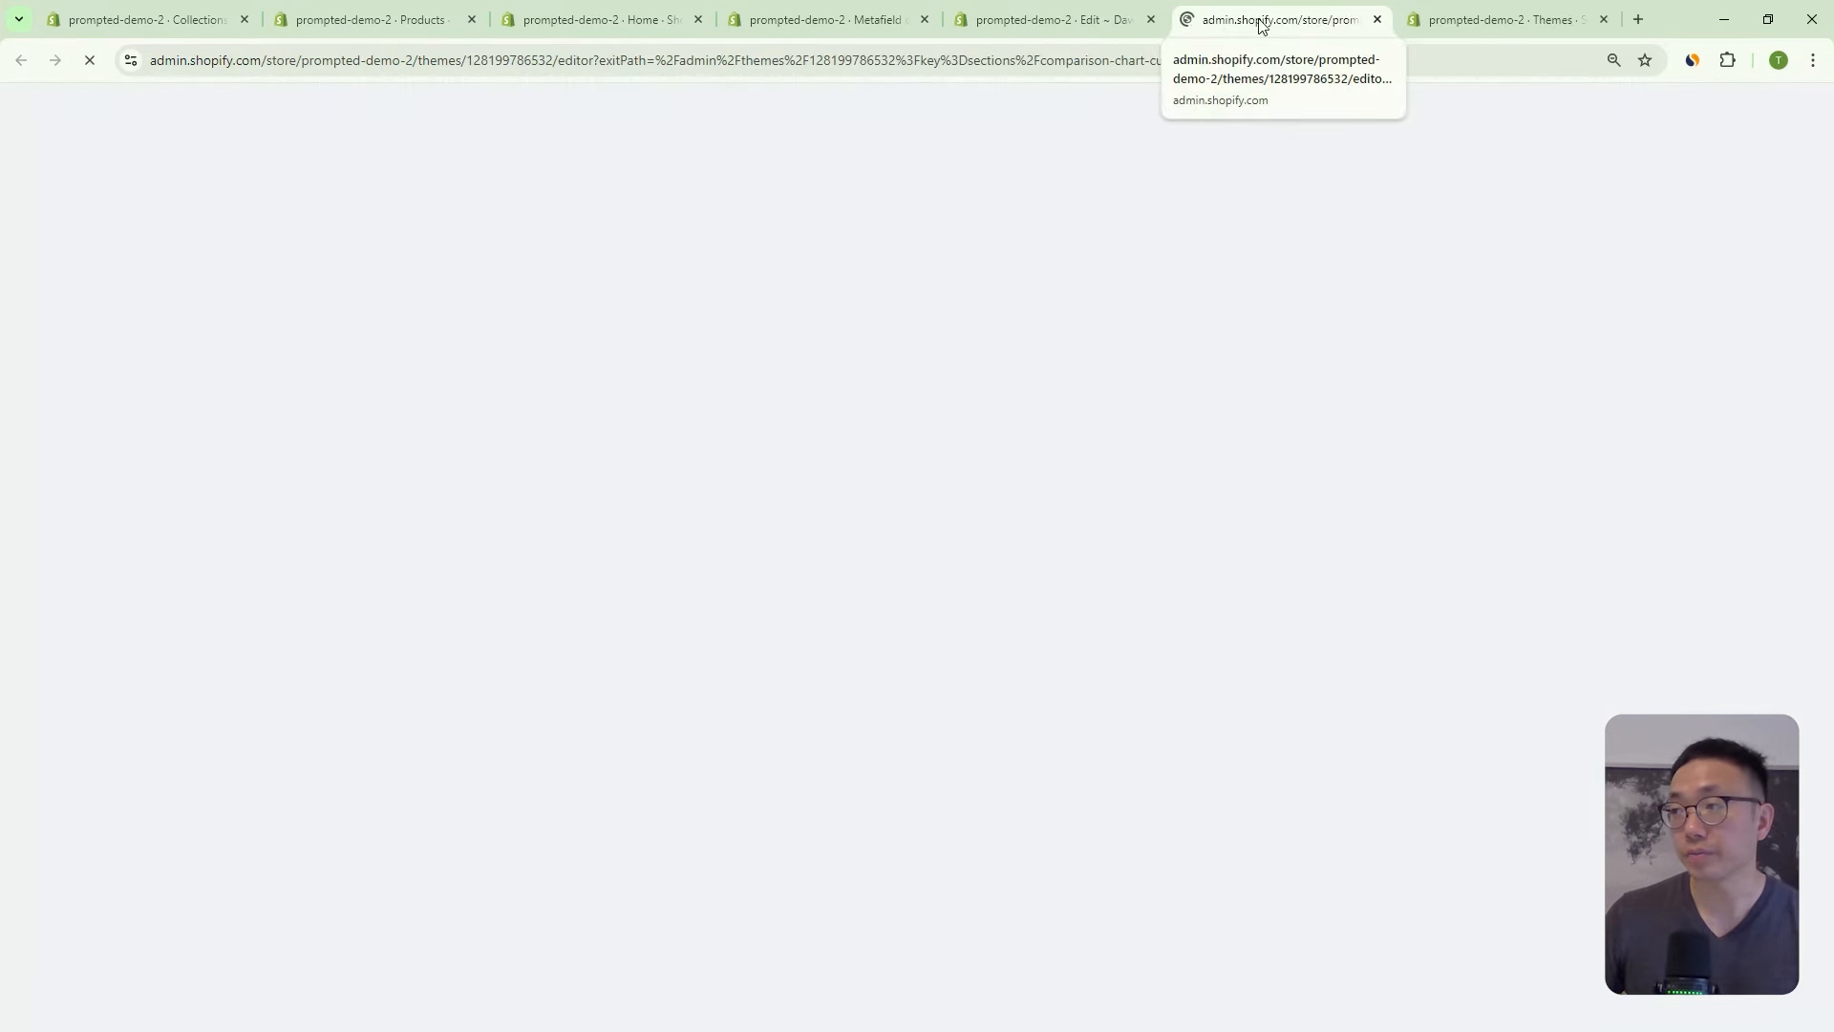
left_click(1028, 107)
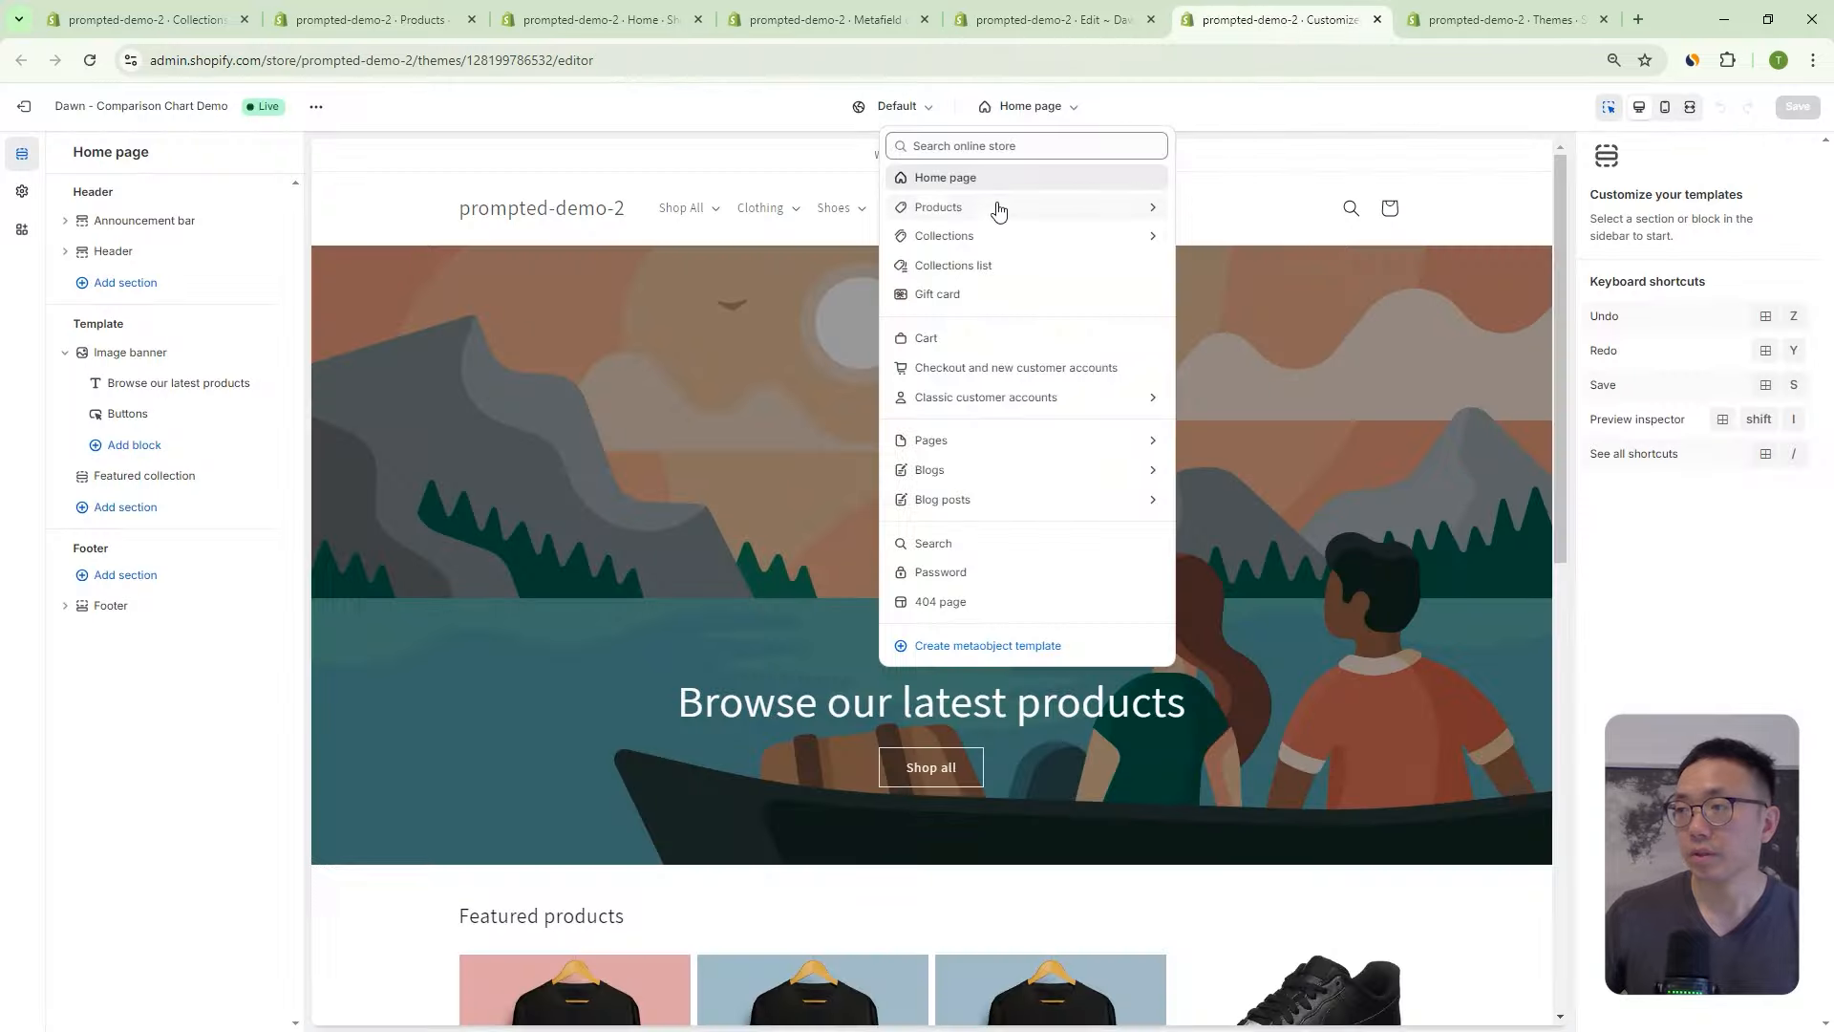
left_click(991, 207)
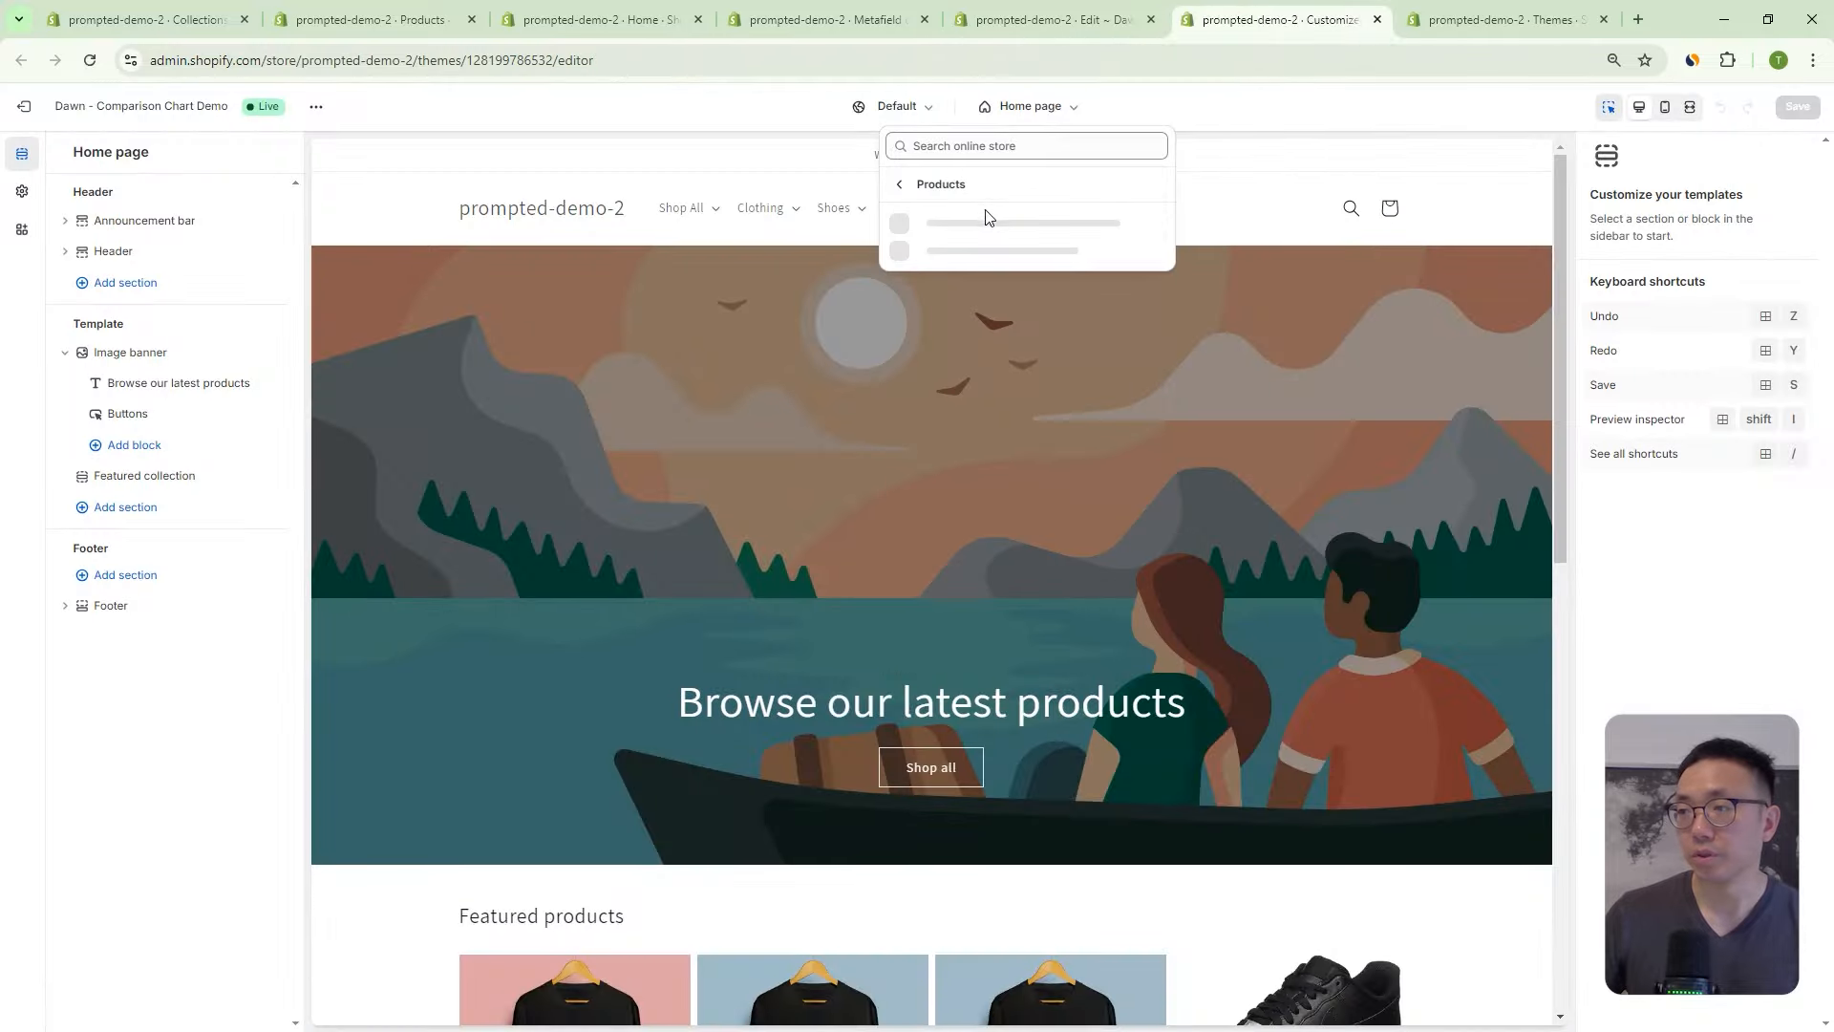
left_click(973, 231)
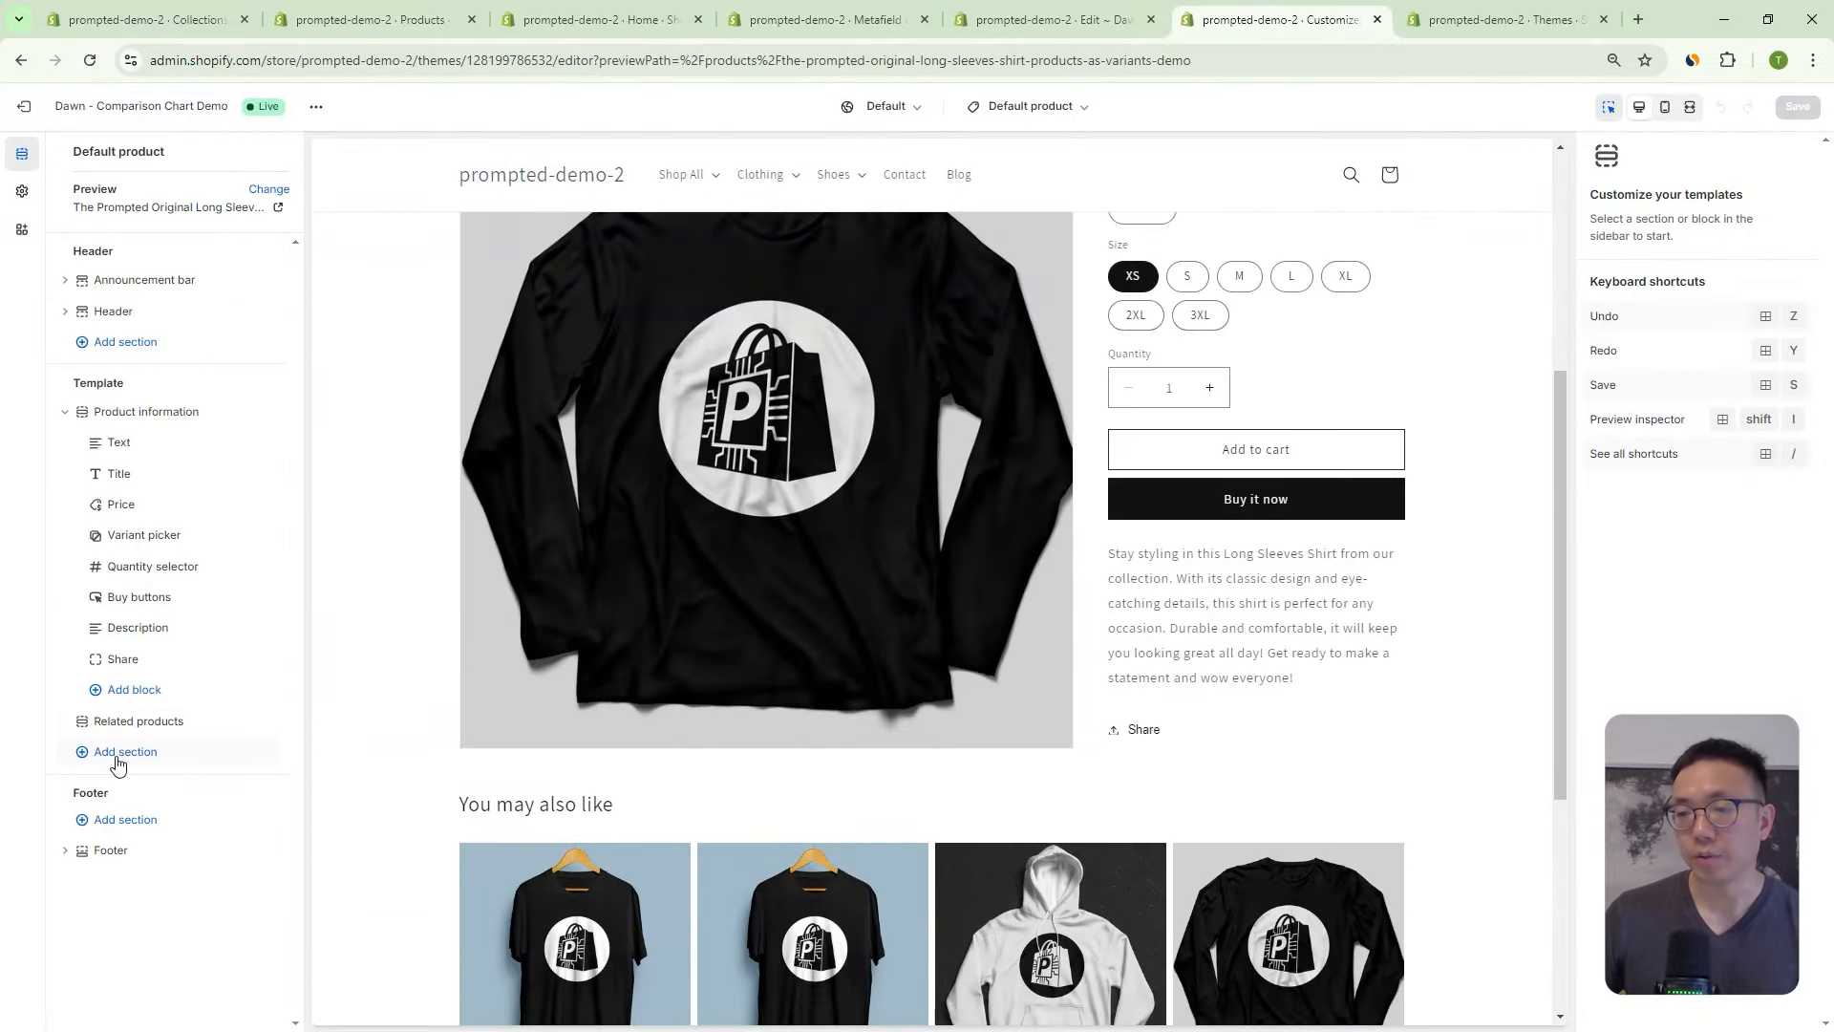
Look through the sections that can be added to the default product template for the comparison chart.
left_click(122, 754)
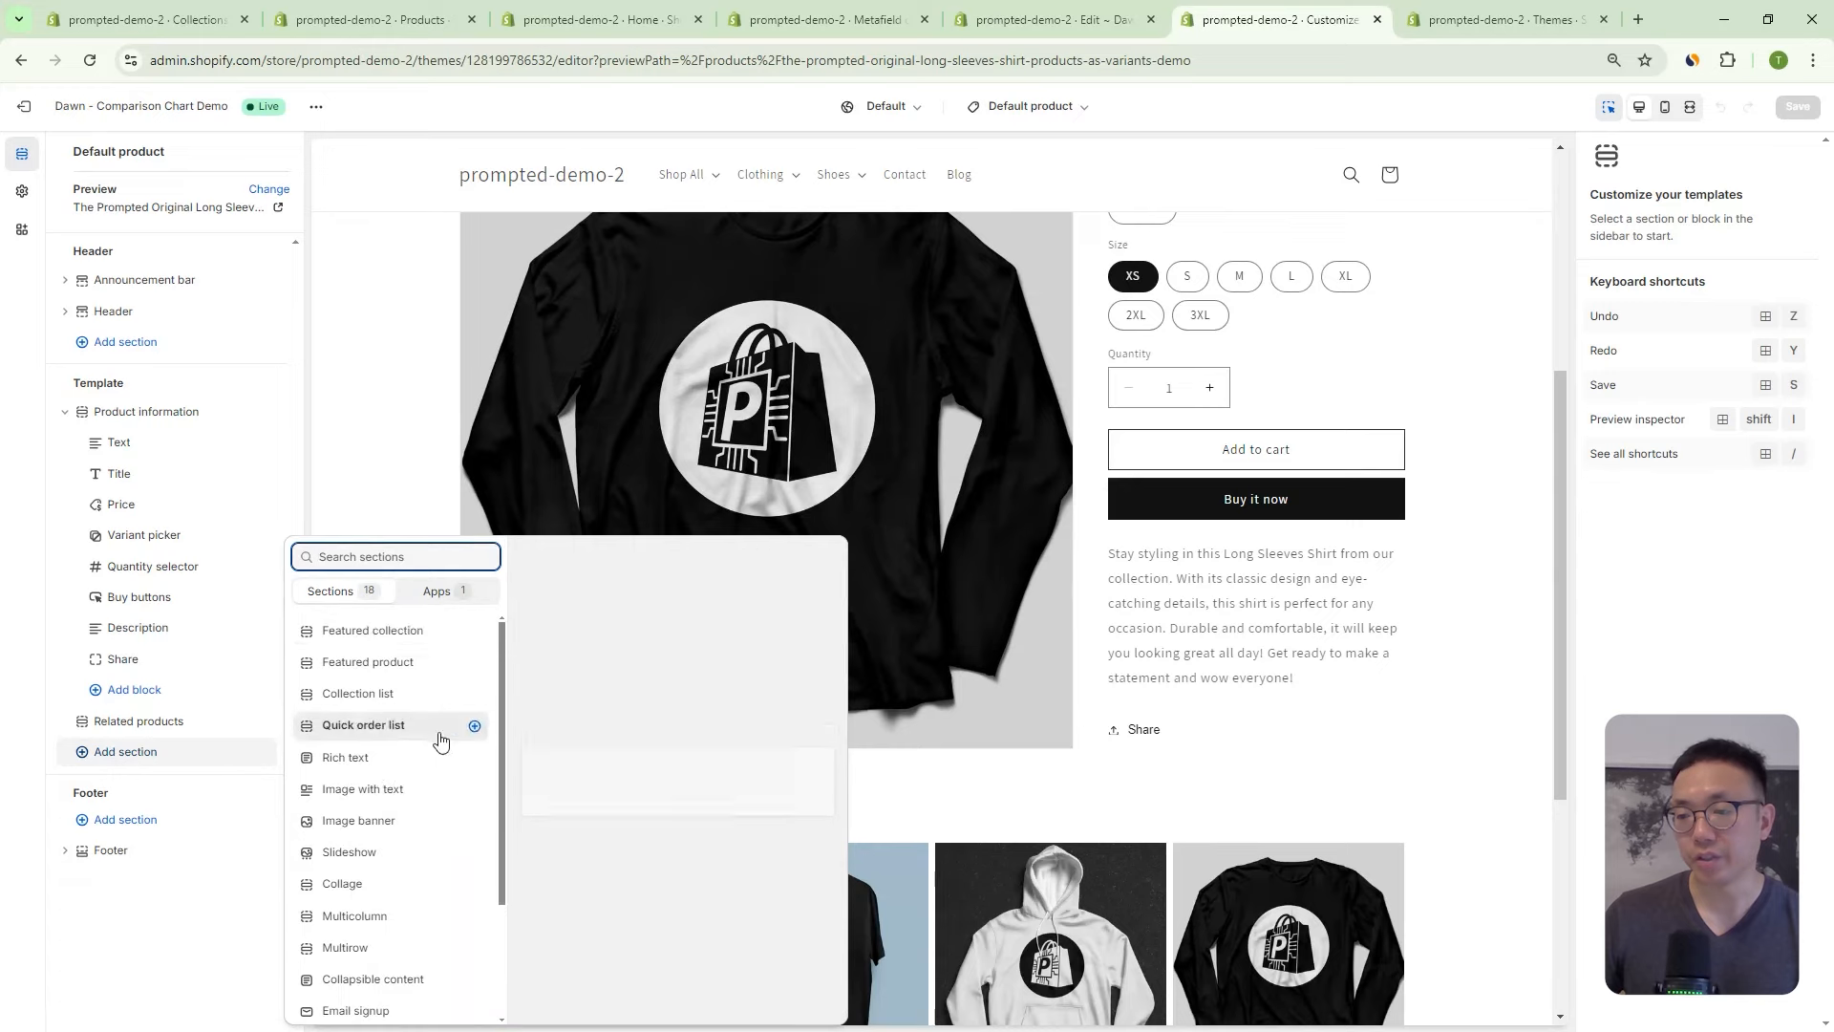
scroll(434, 765, "down", 2)
scroll(409, 678, "up", 2)
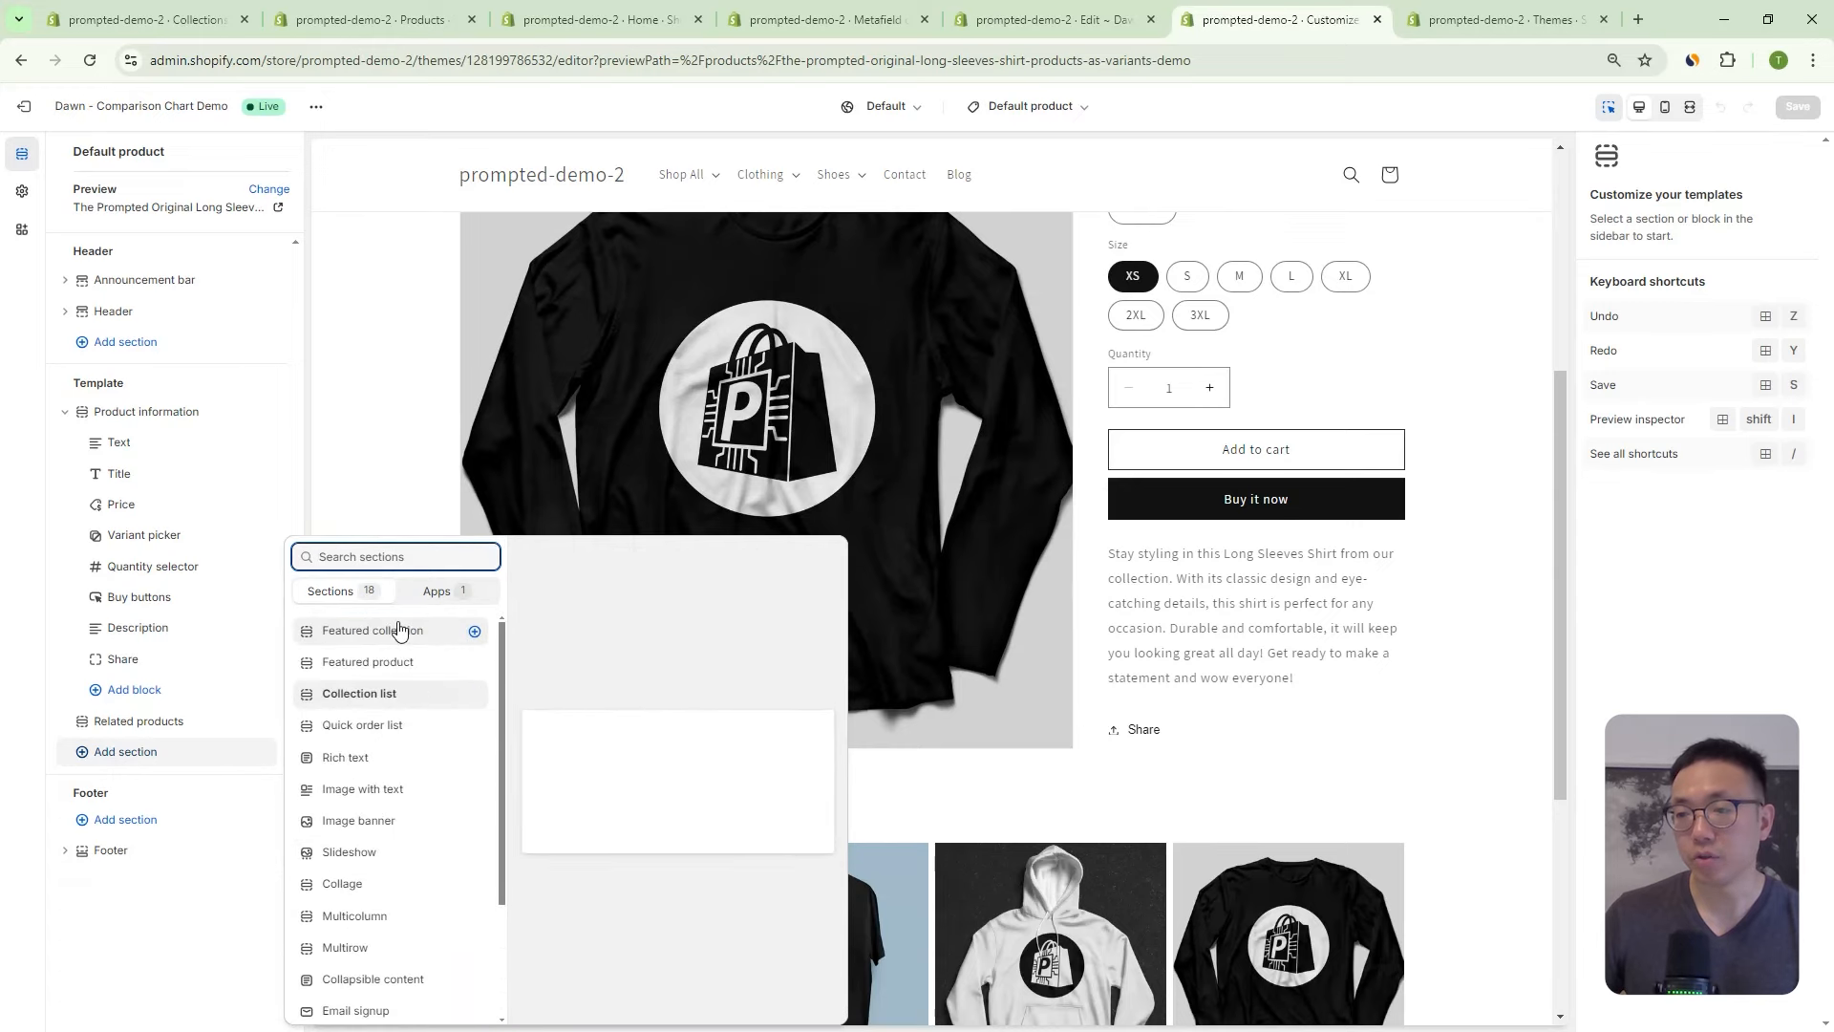
scroll(471, 847, "down", 2)
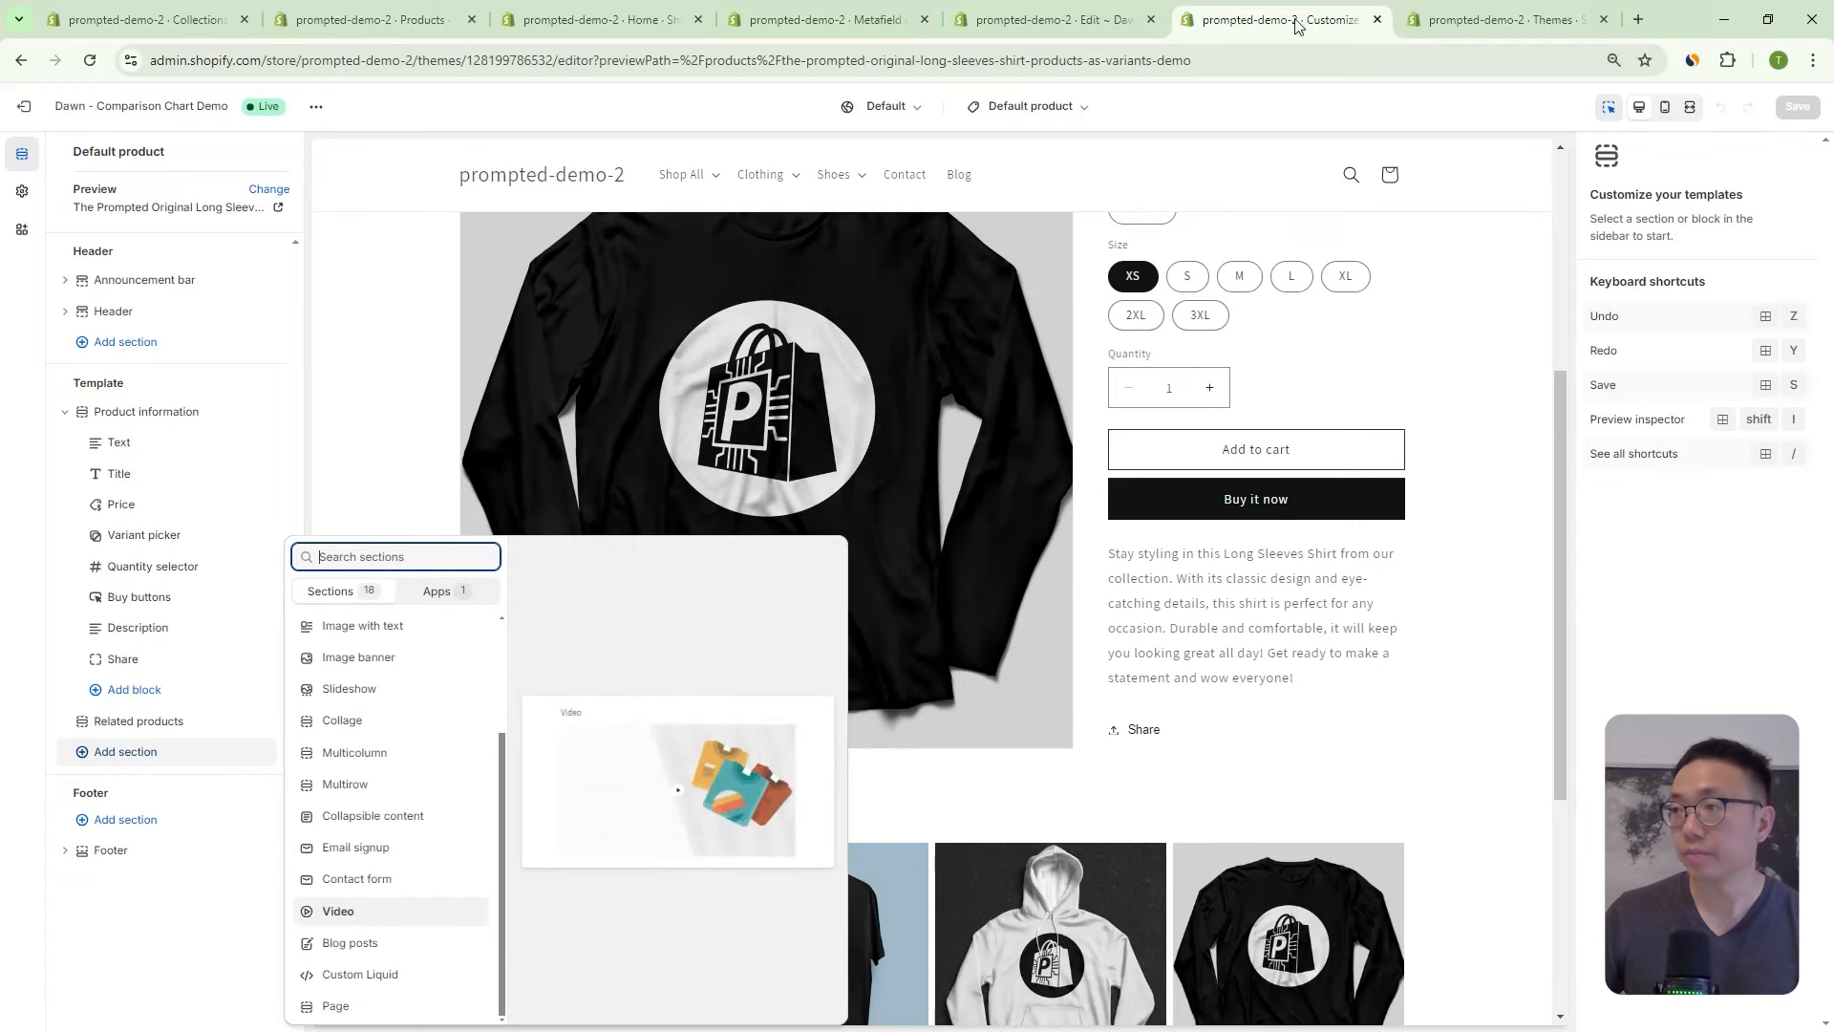
Save the comparison-chart-custom.liquid section file and return to customizing the default product template.
left_click(1087, 21)
left_click(1788, 196)
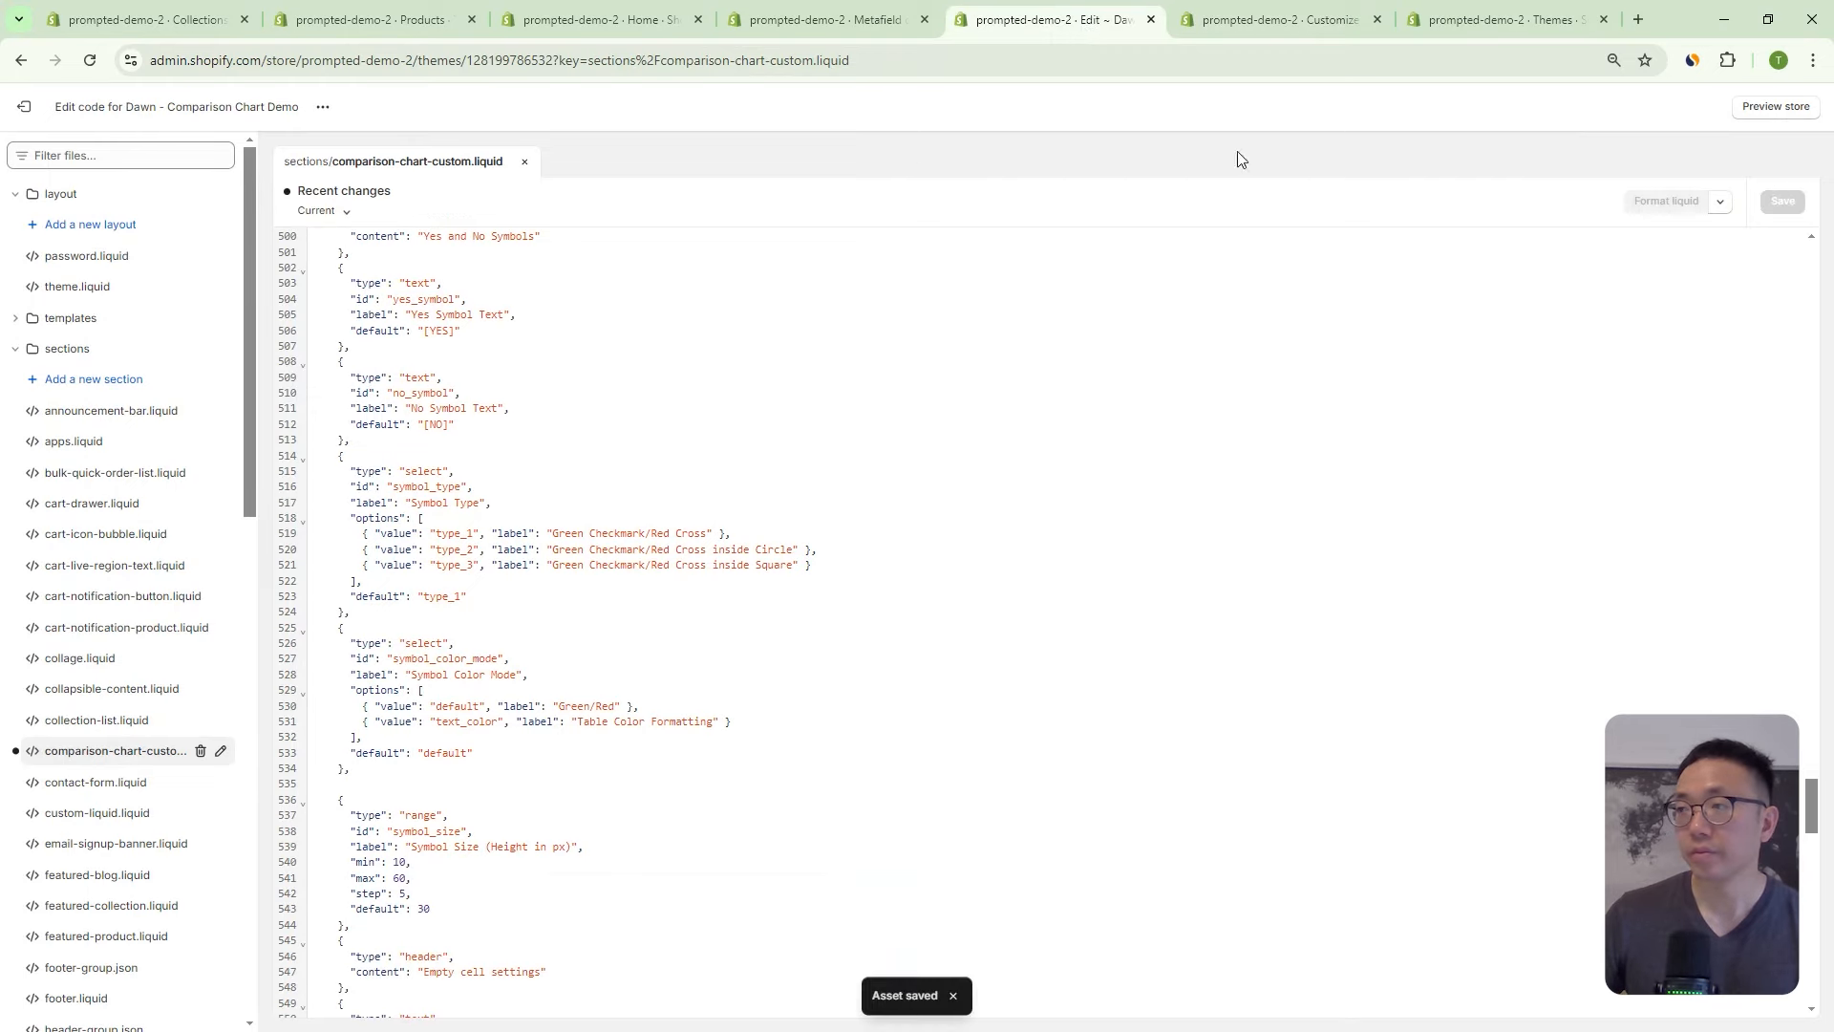
left_click(1293, 11)
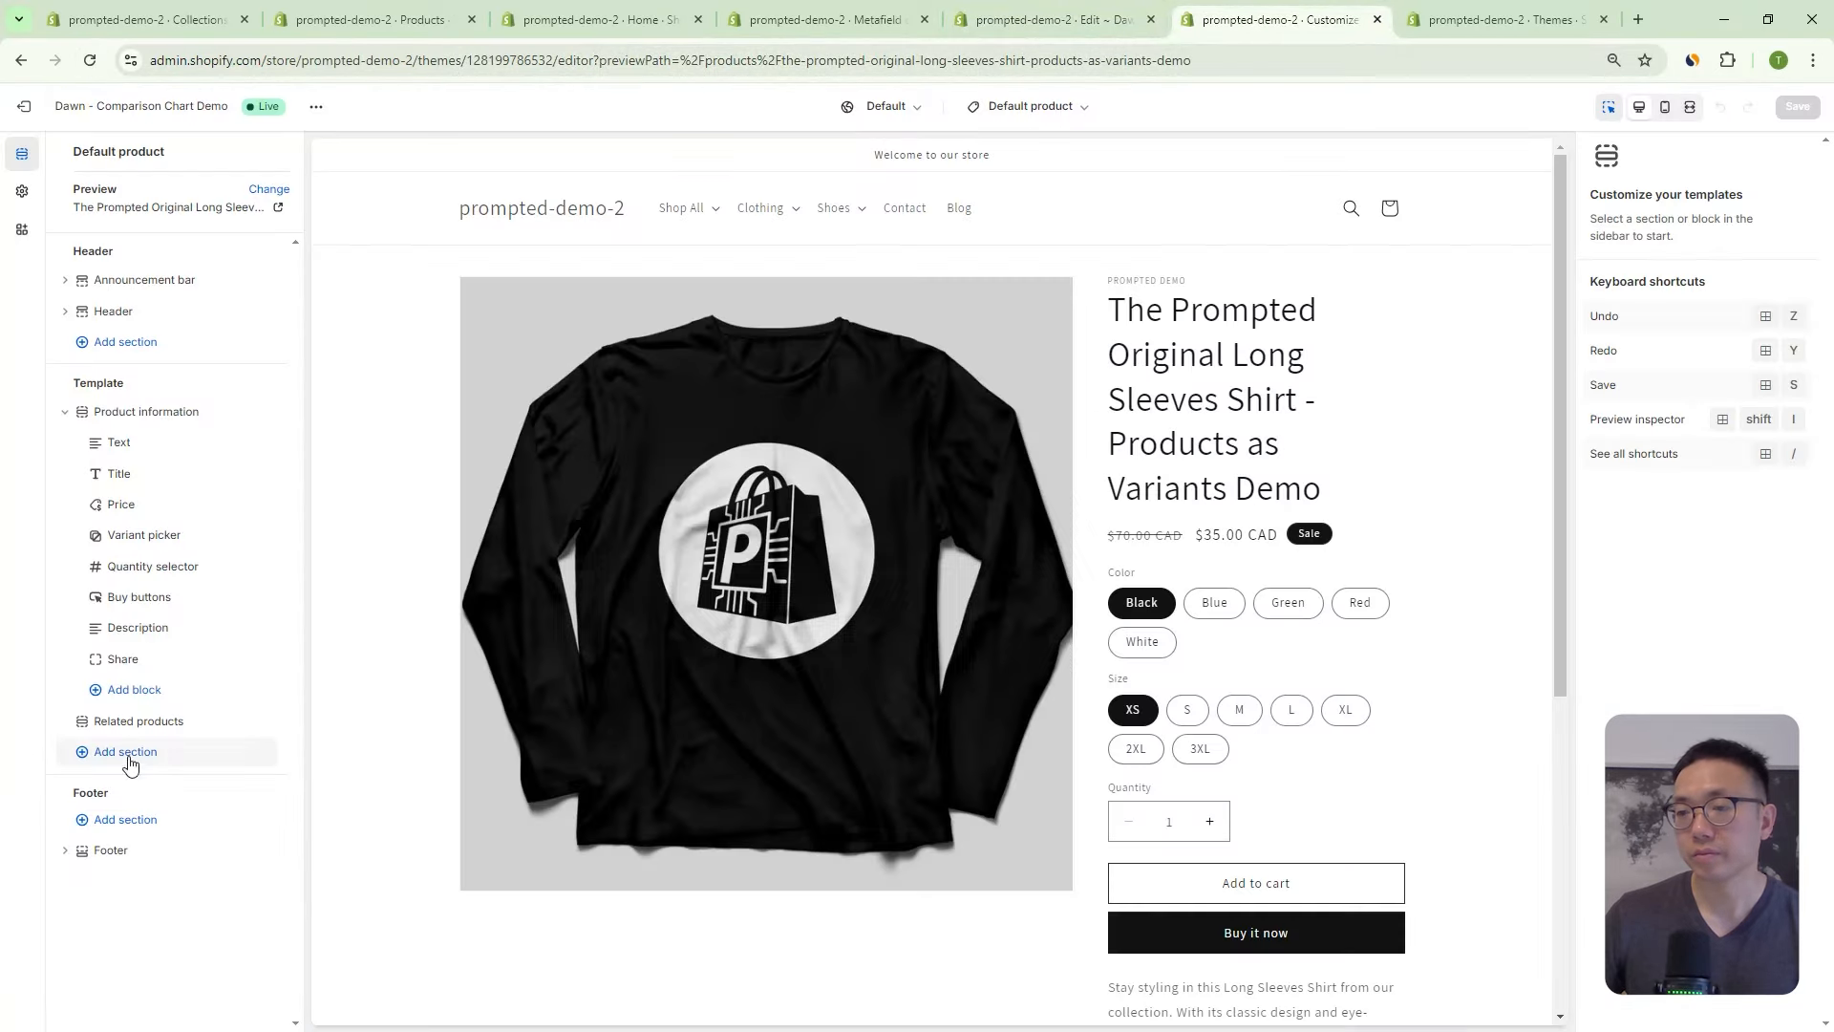
Add a Comparison Chart section below Related products in the default product template and view it in the preview.
scroll(468, 741, "down", 2)
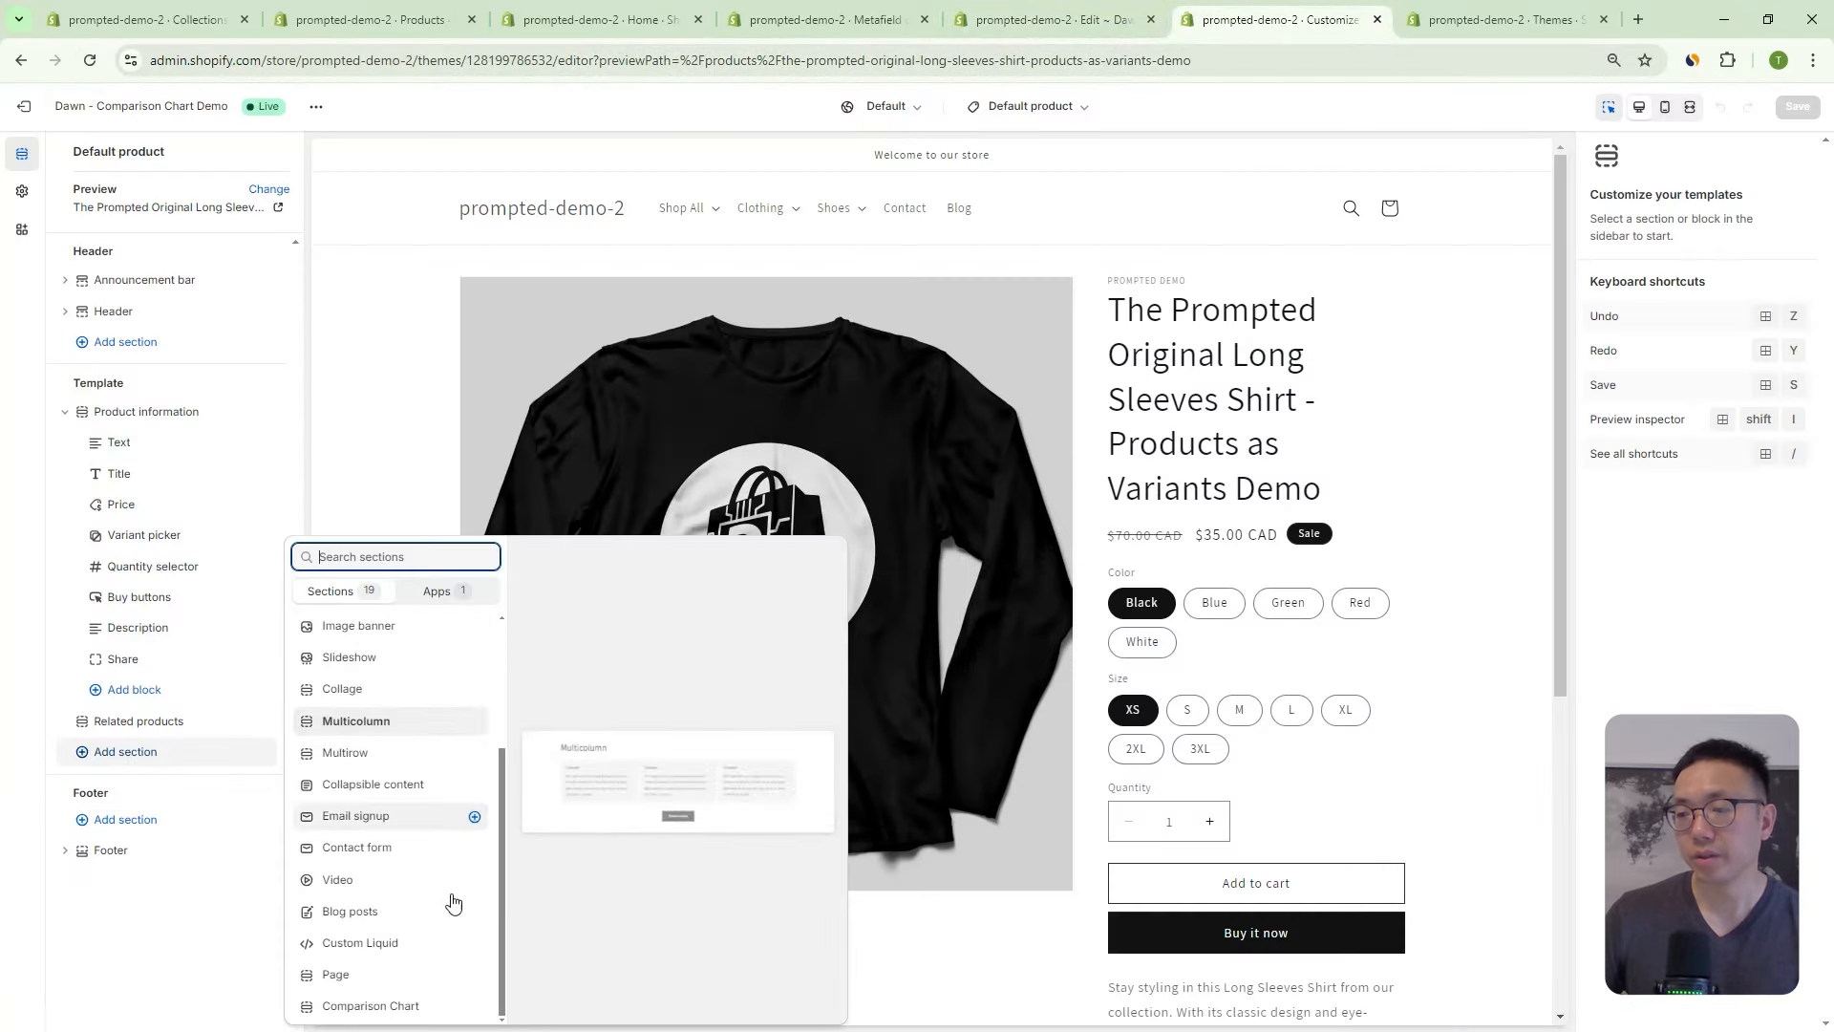
left_click(358, 1007)
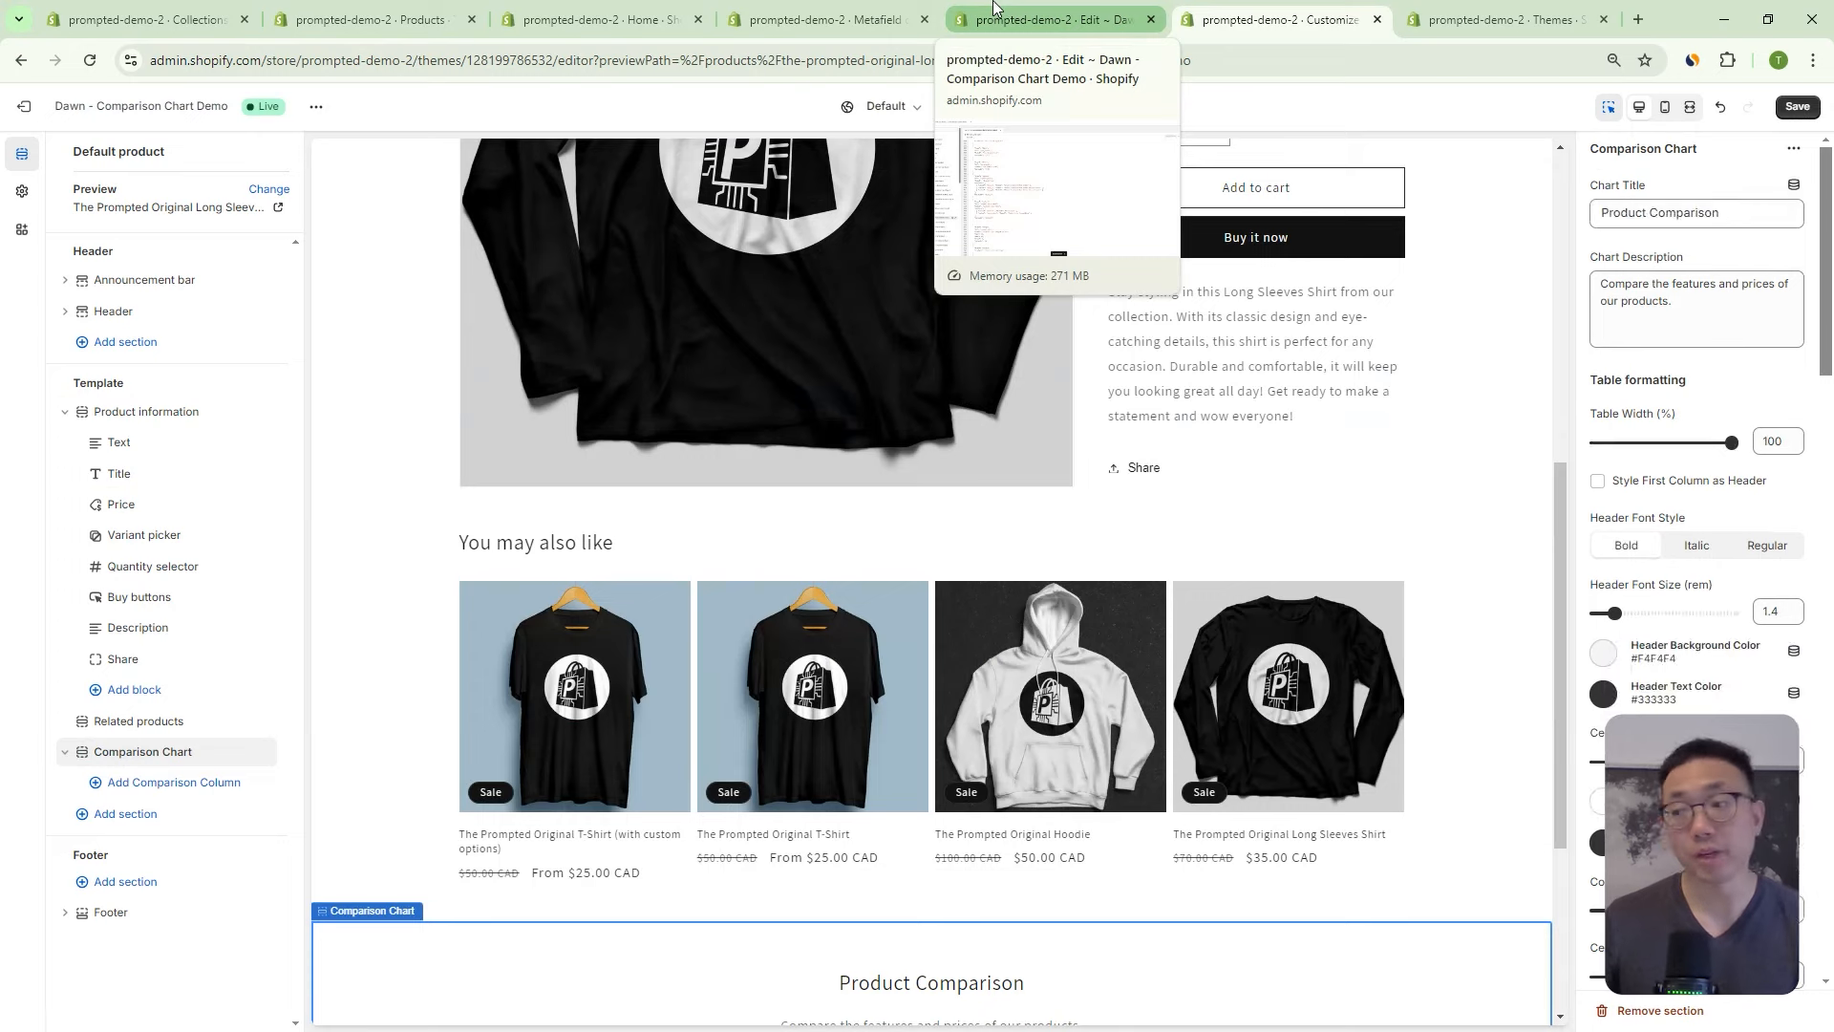
scroll(1024, 421, "down", 4)
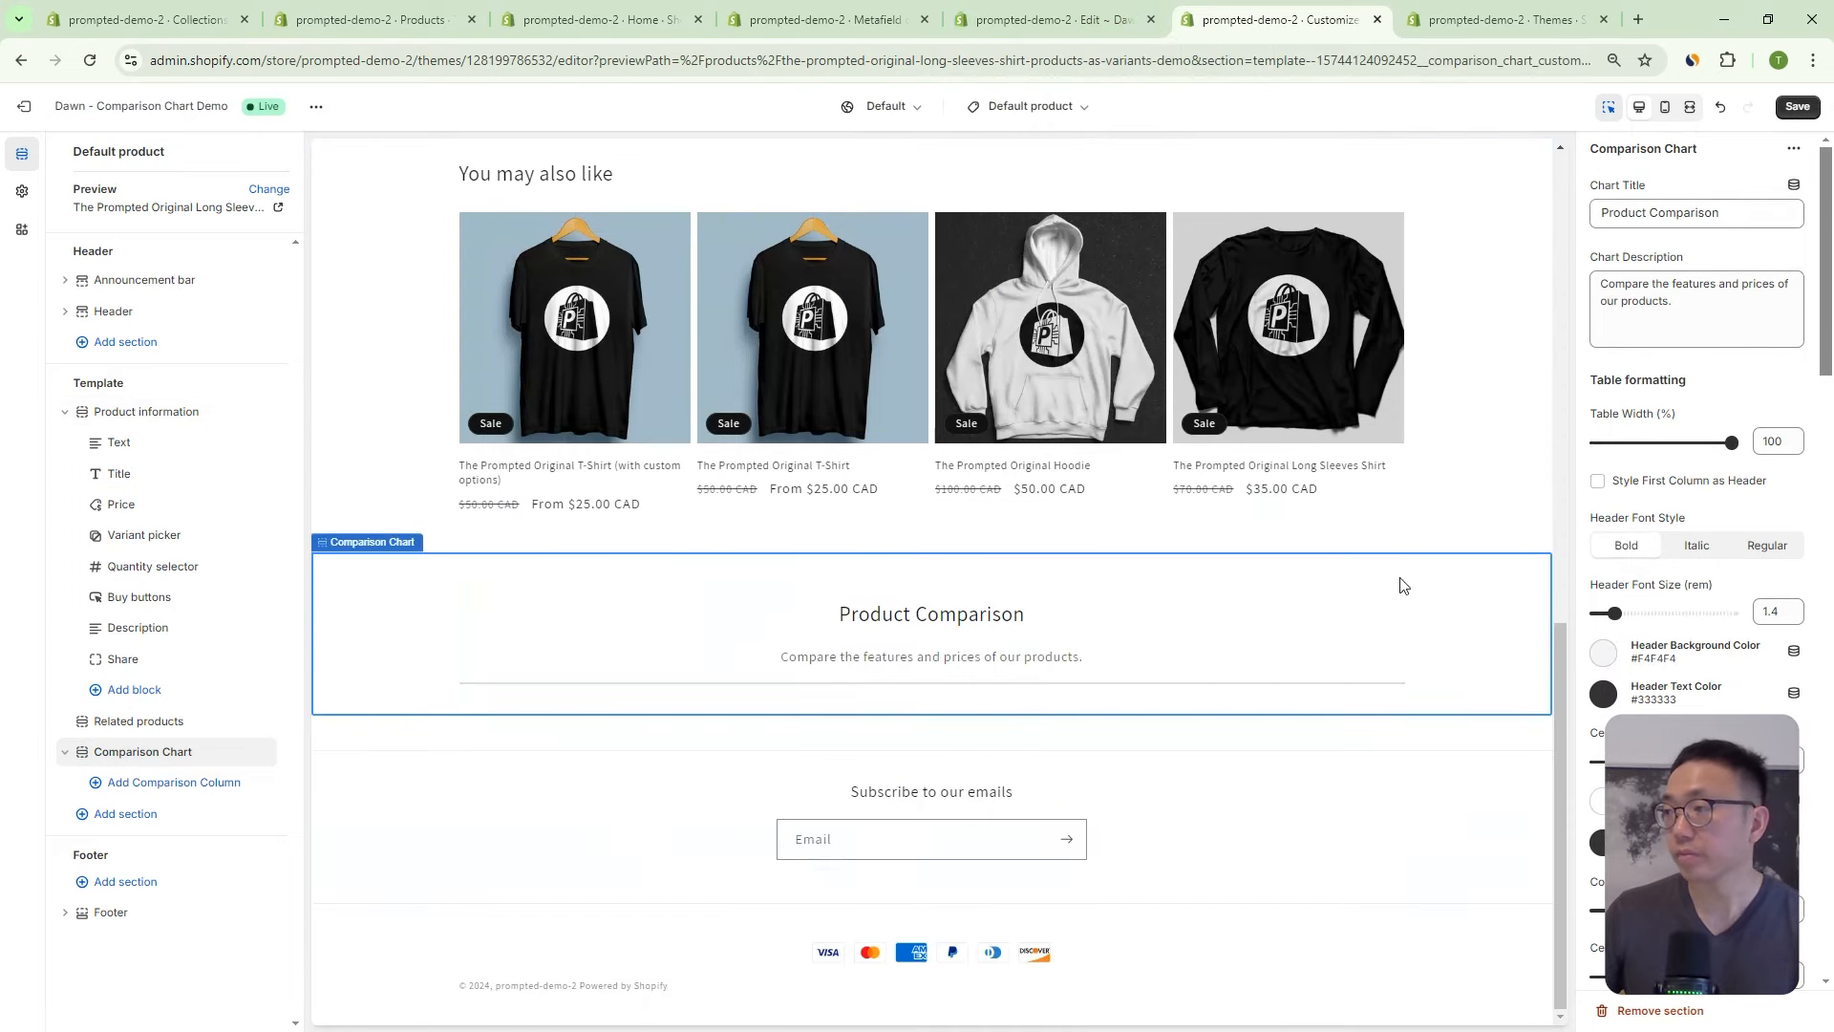
Try to change the previewed product by searching for "original t-shirt".
left_click(269, 189)
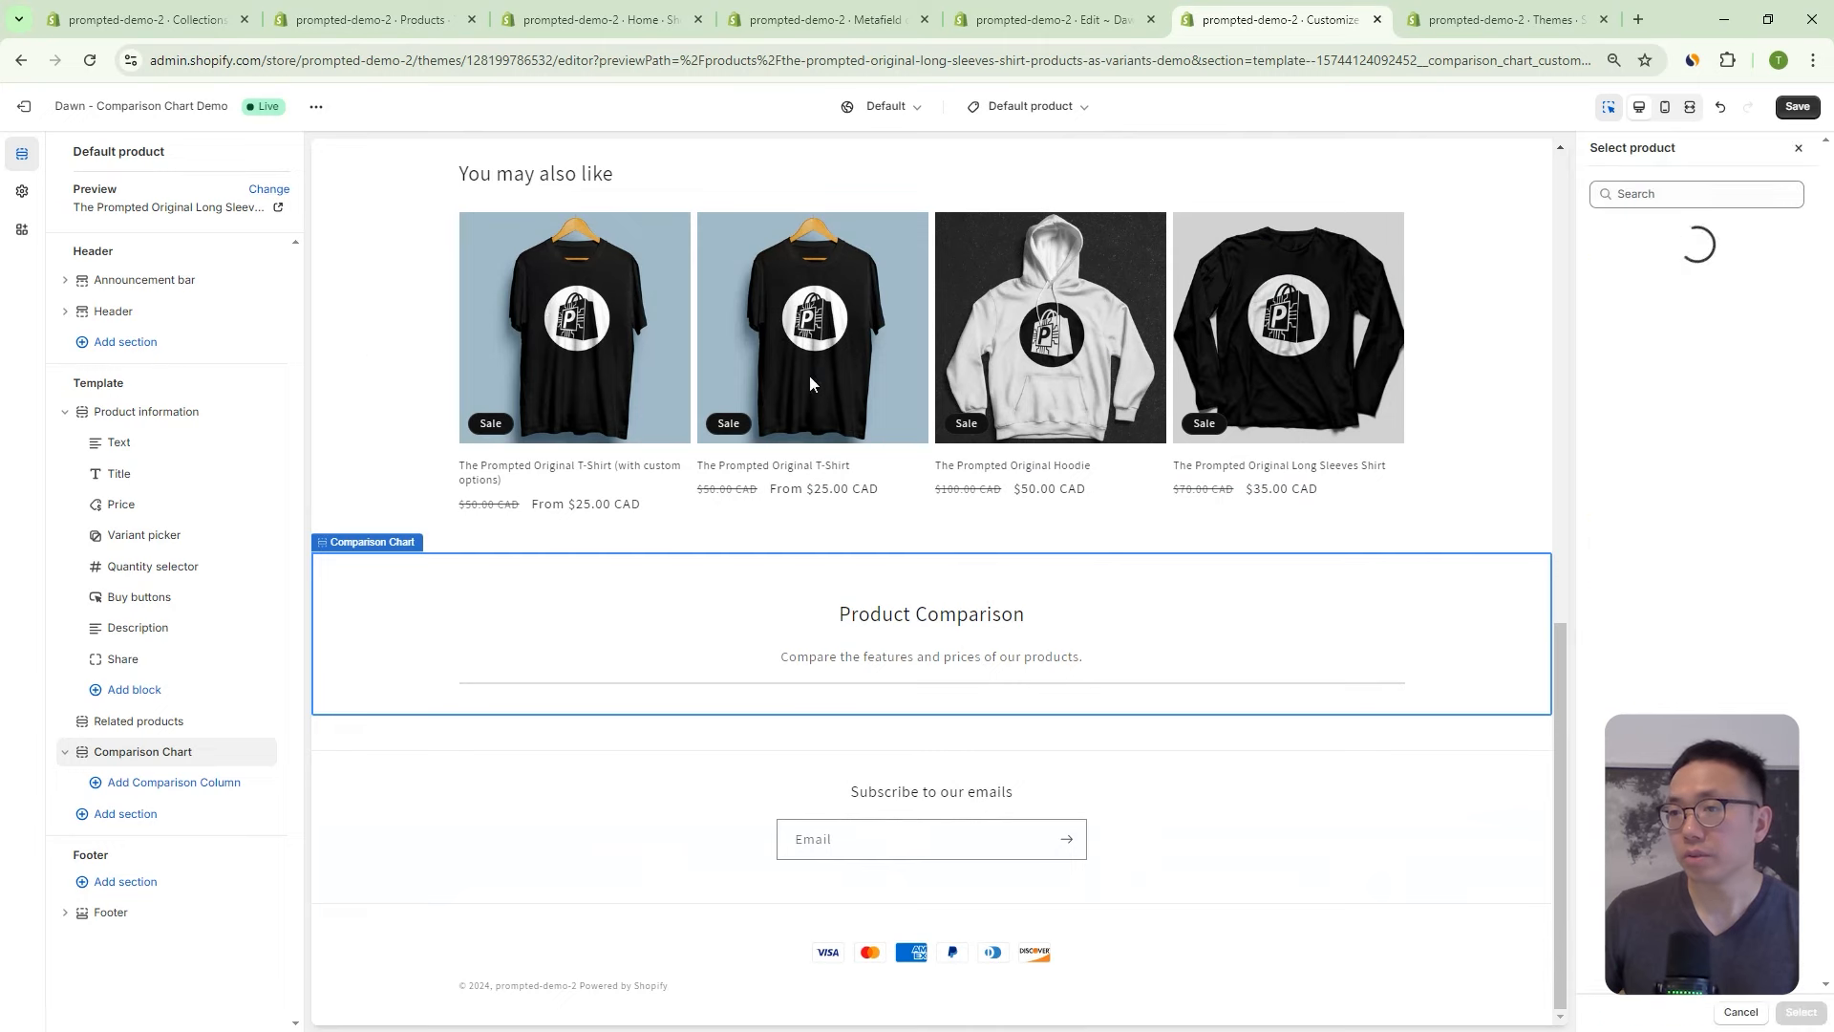
type("original")
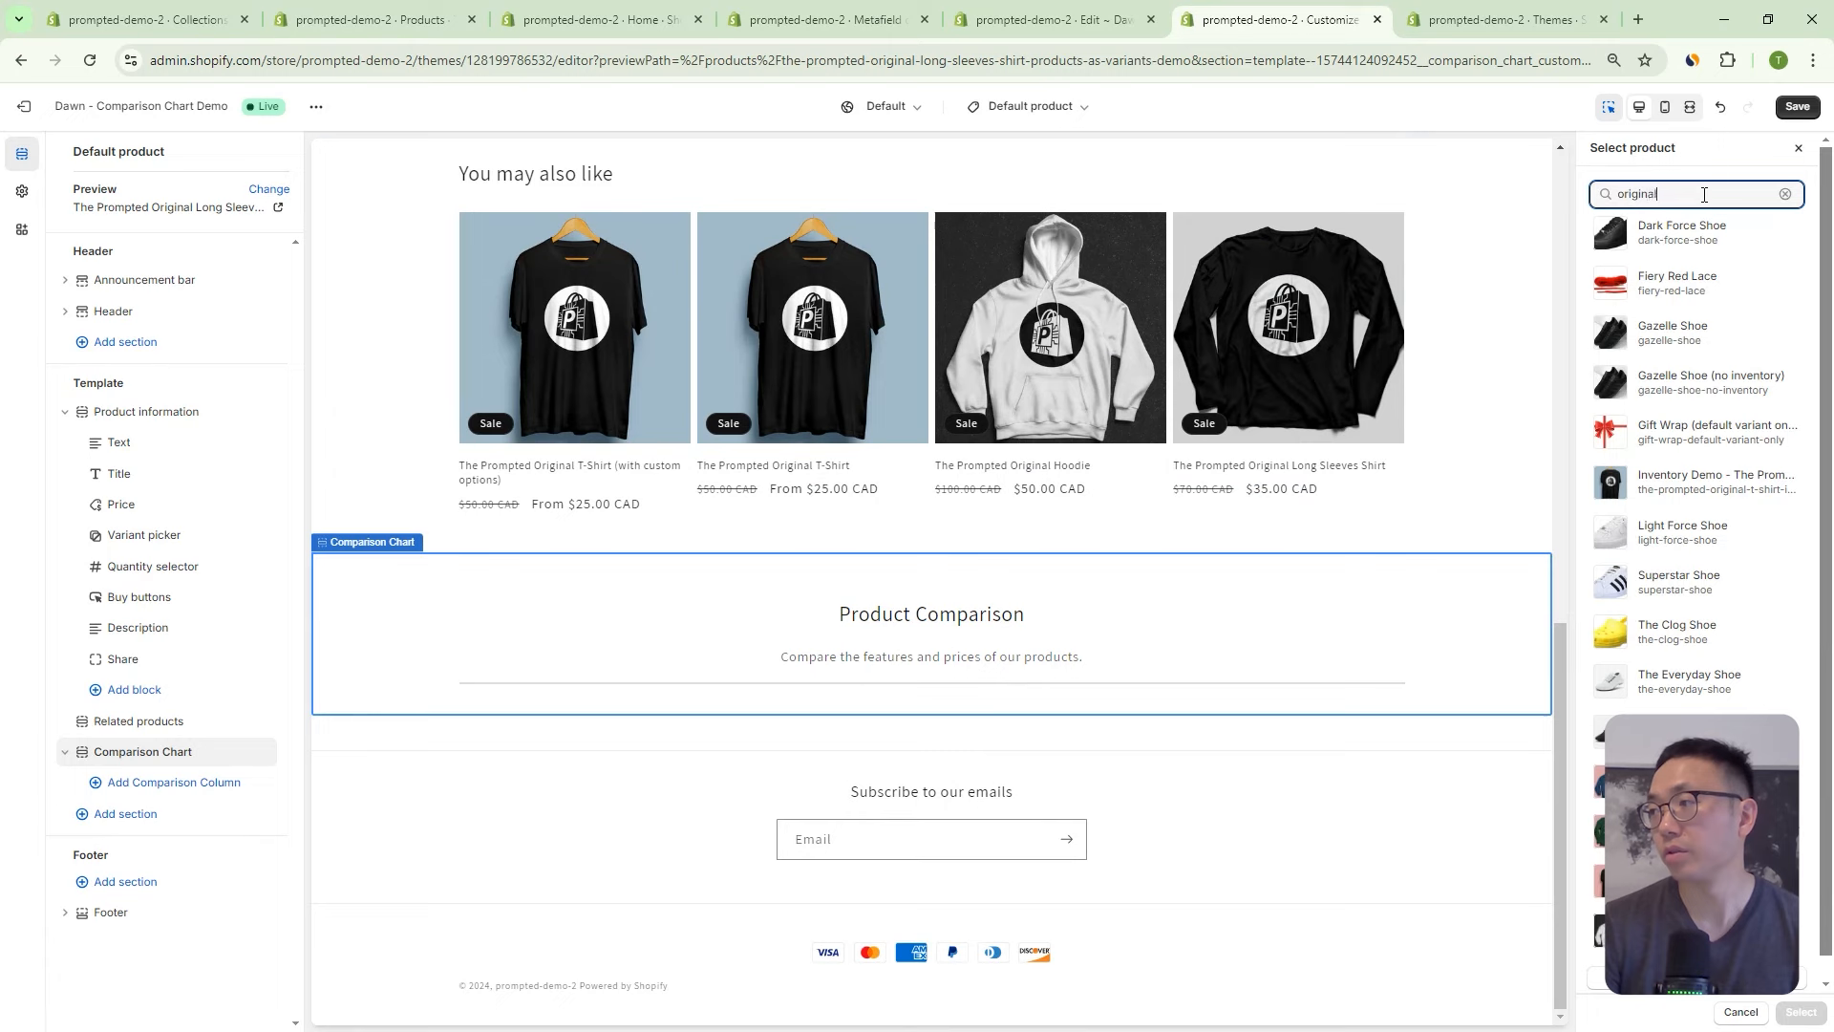
type(" t-shirt")
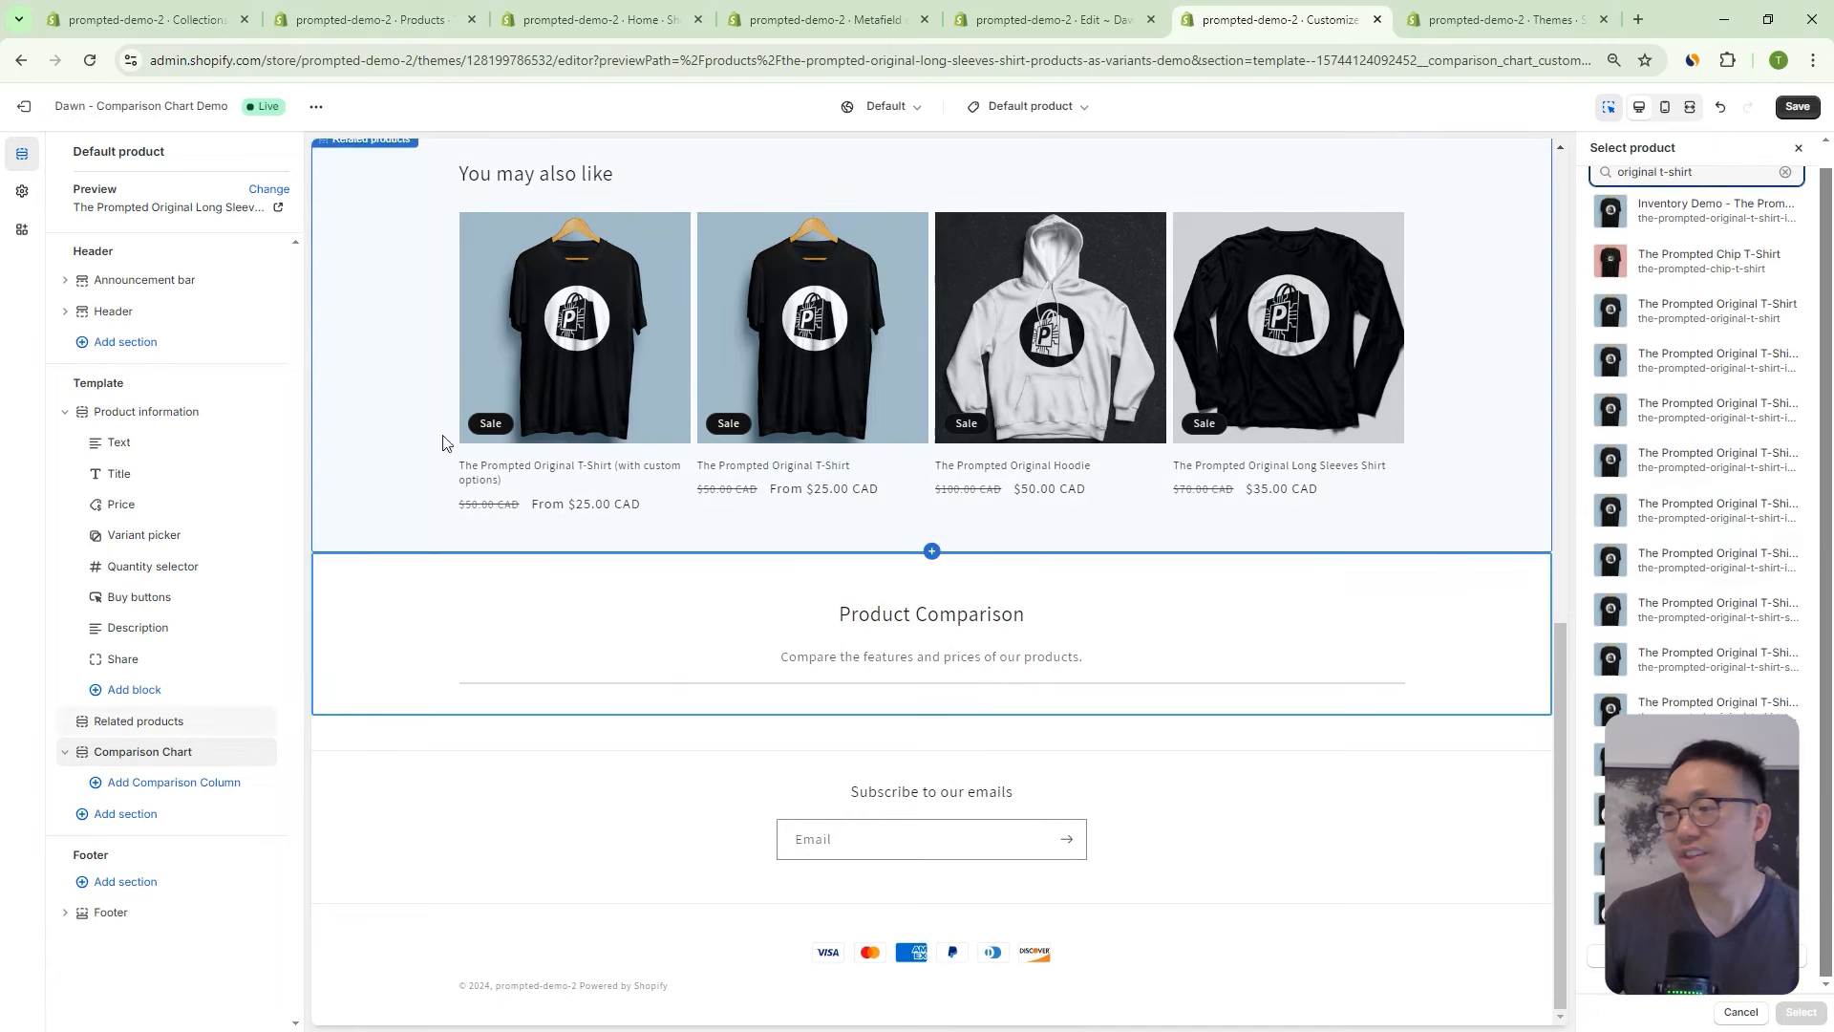
Browse the storefront preview to the T-Shirts collection under Clothing.
scroll(1481, 375, "up", 1)
scroll(1481, 375, "up", 10)
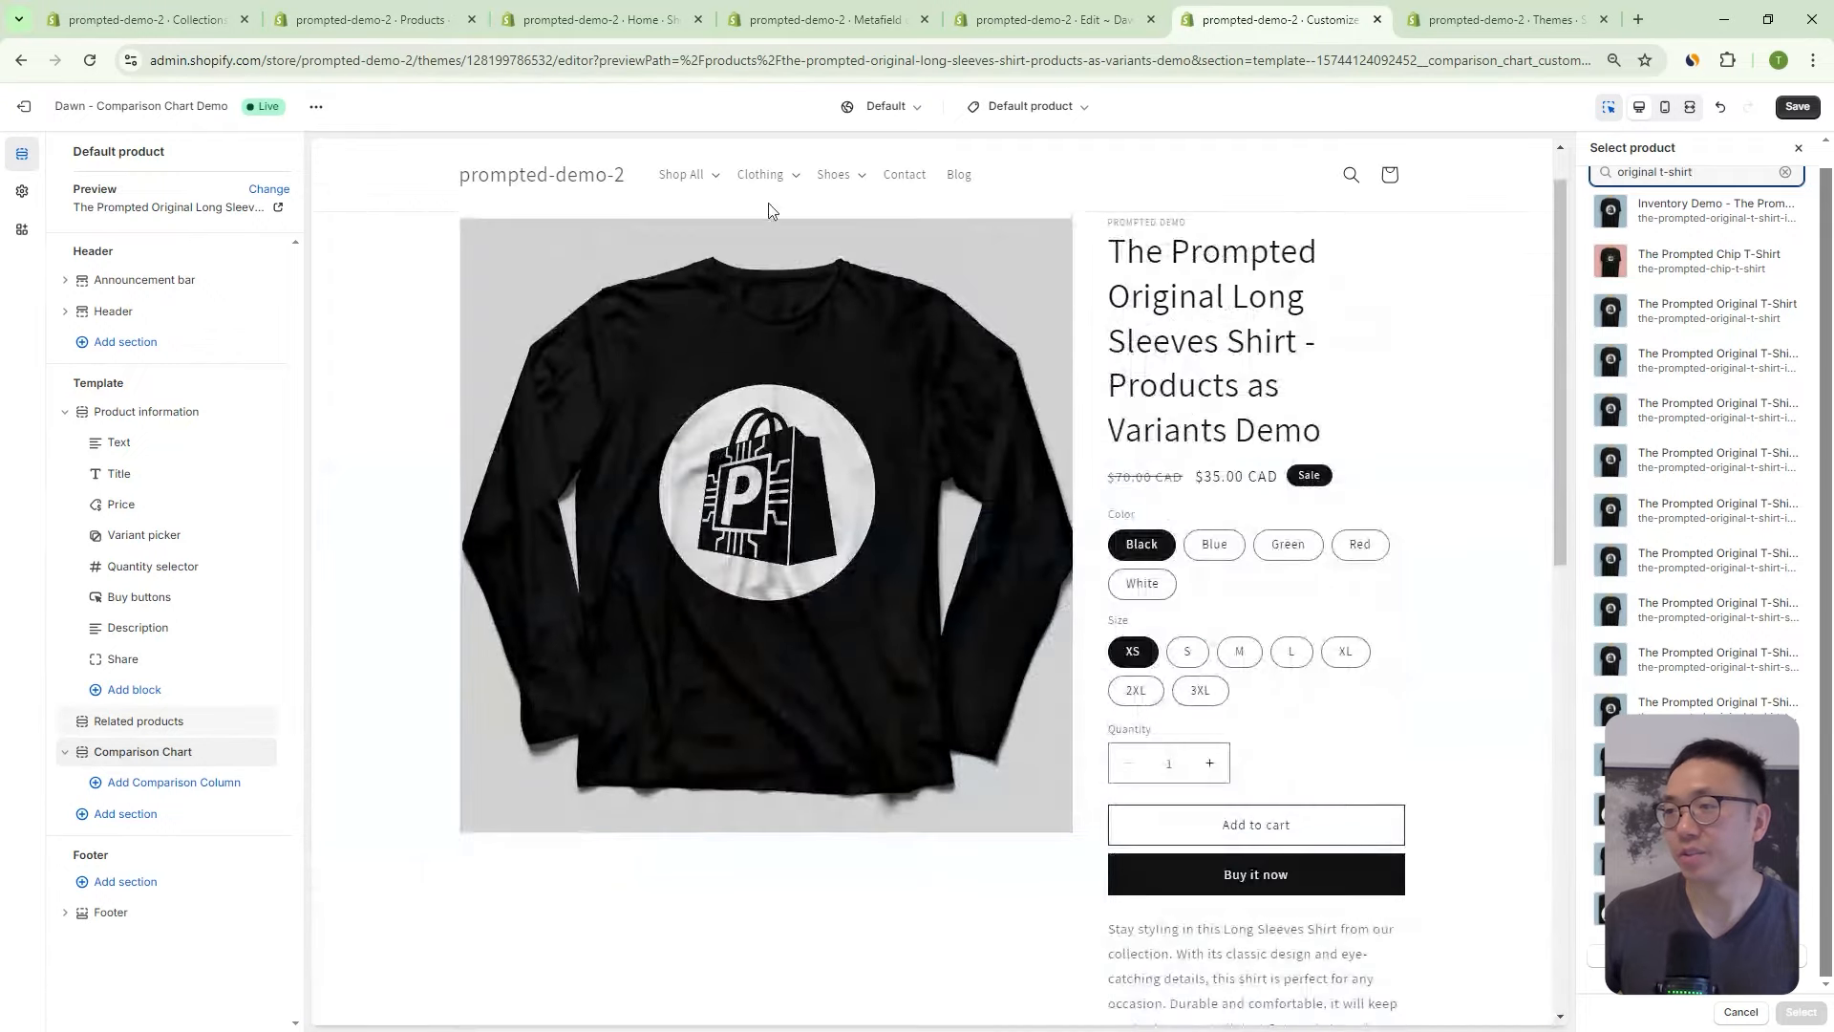
left_click(787, 181)
left_click(787, 181)
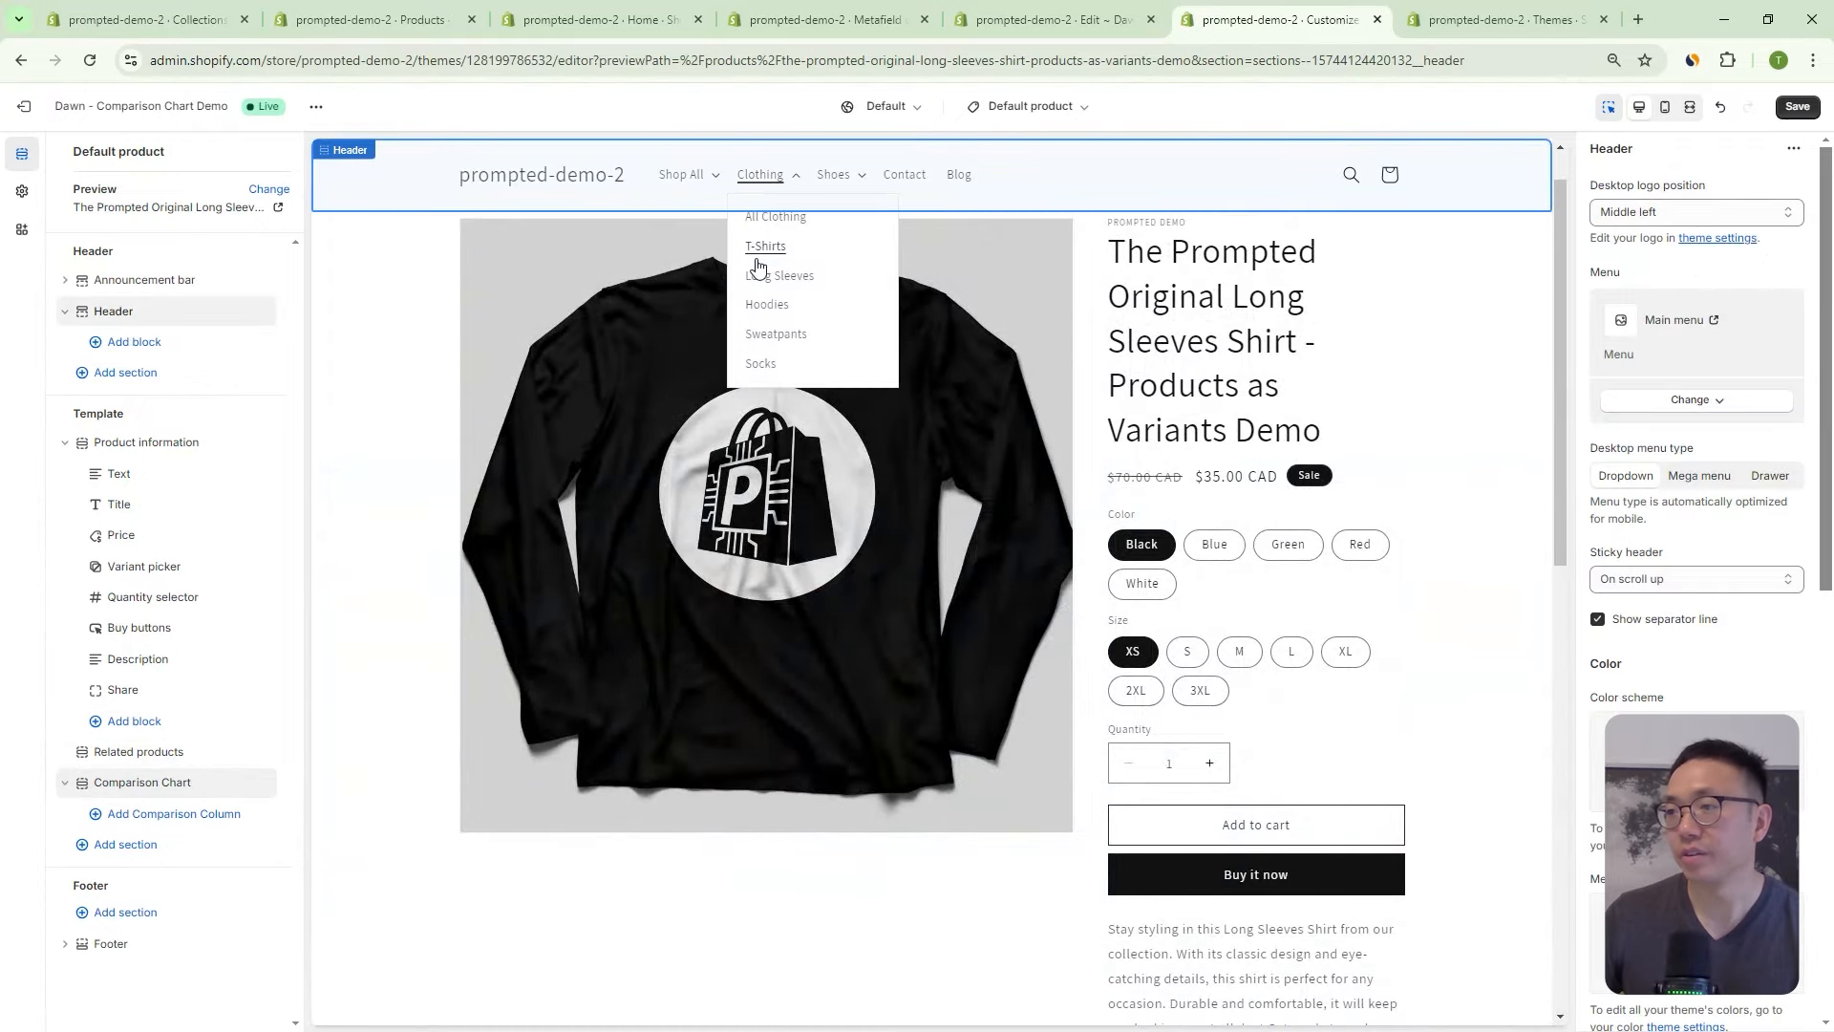
left_click(805, 274)
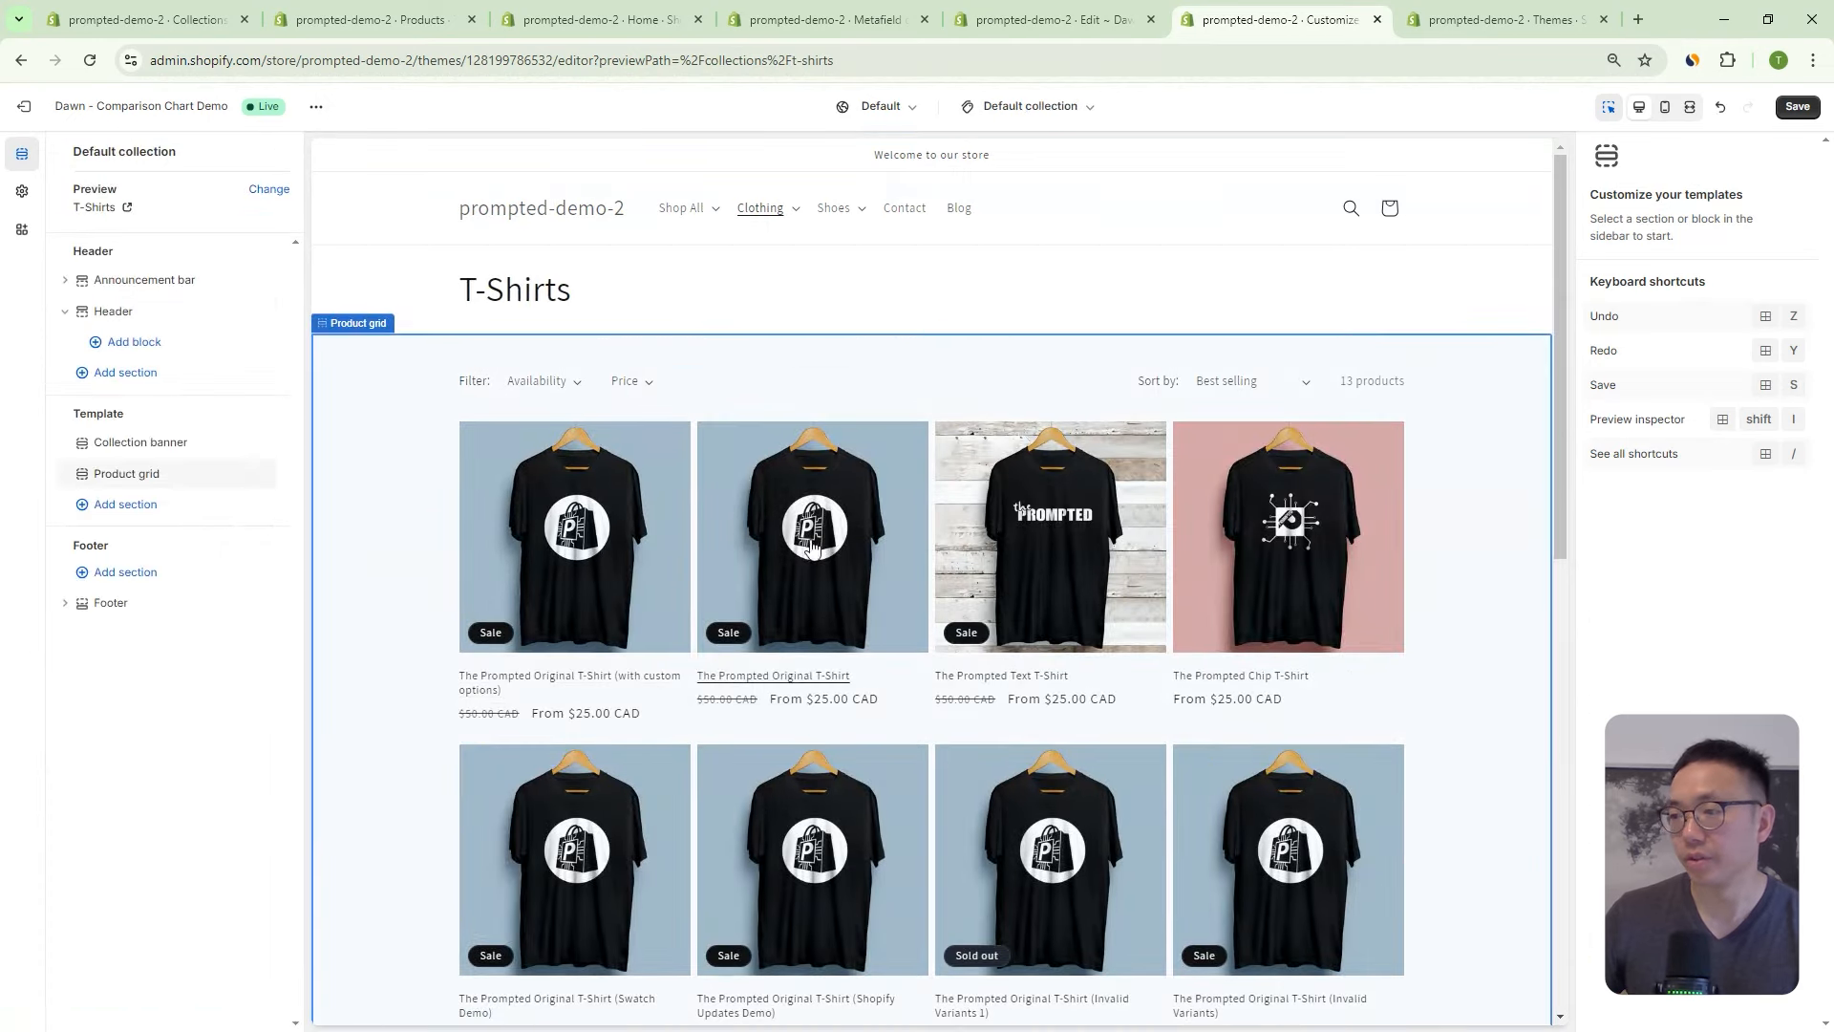
Open The Prompted Original T-Shirt product in the storefront preview and go to its Comparison Chart section.
left_click(812, 447)
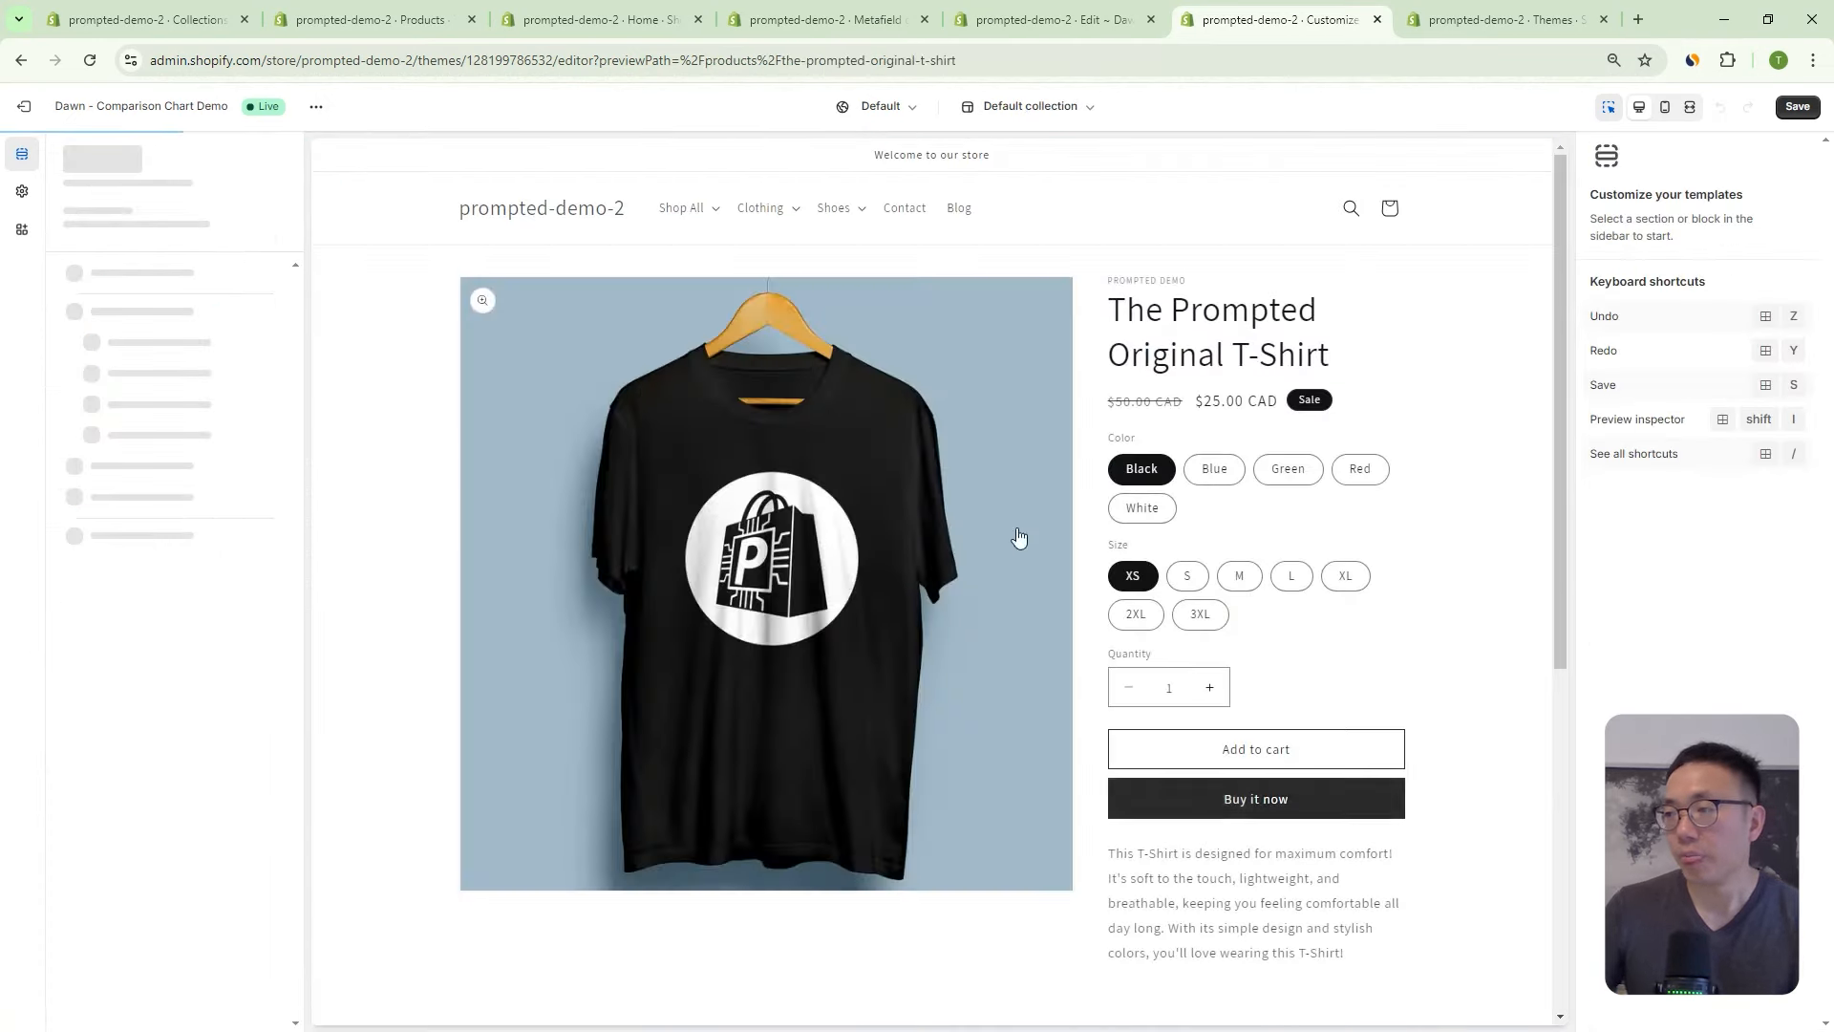
scroll(995, 456, "down", 10)
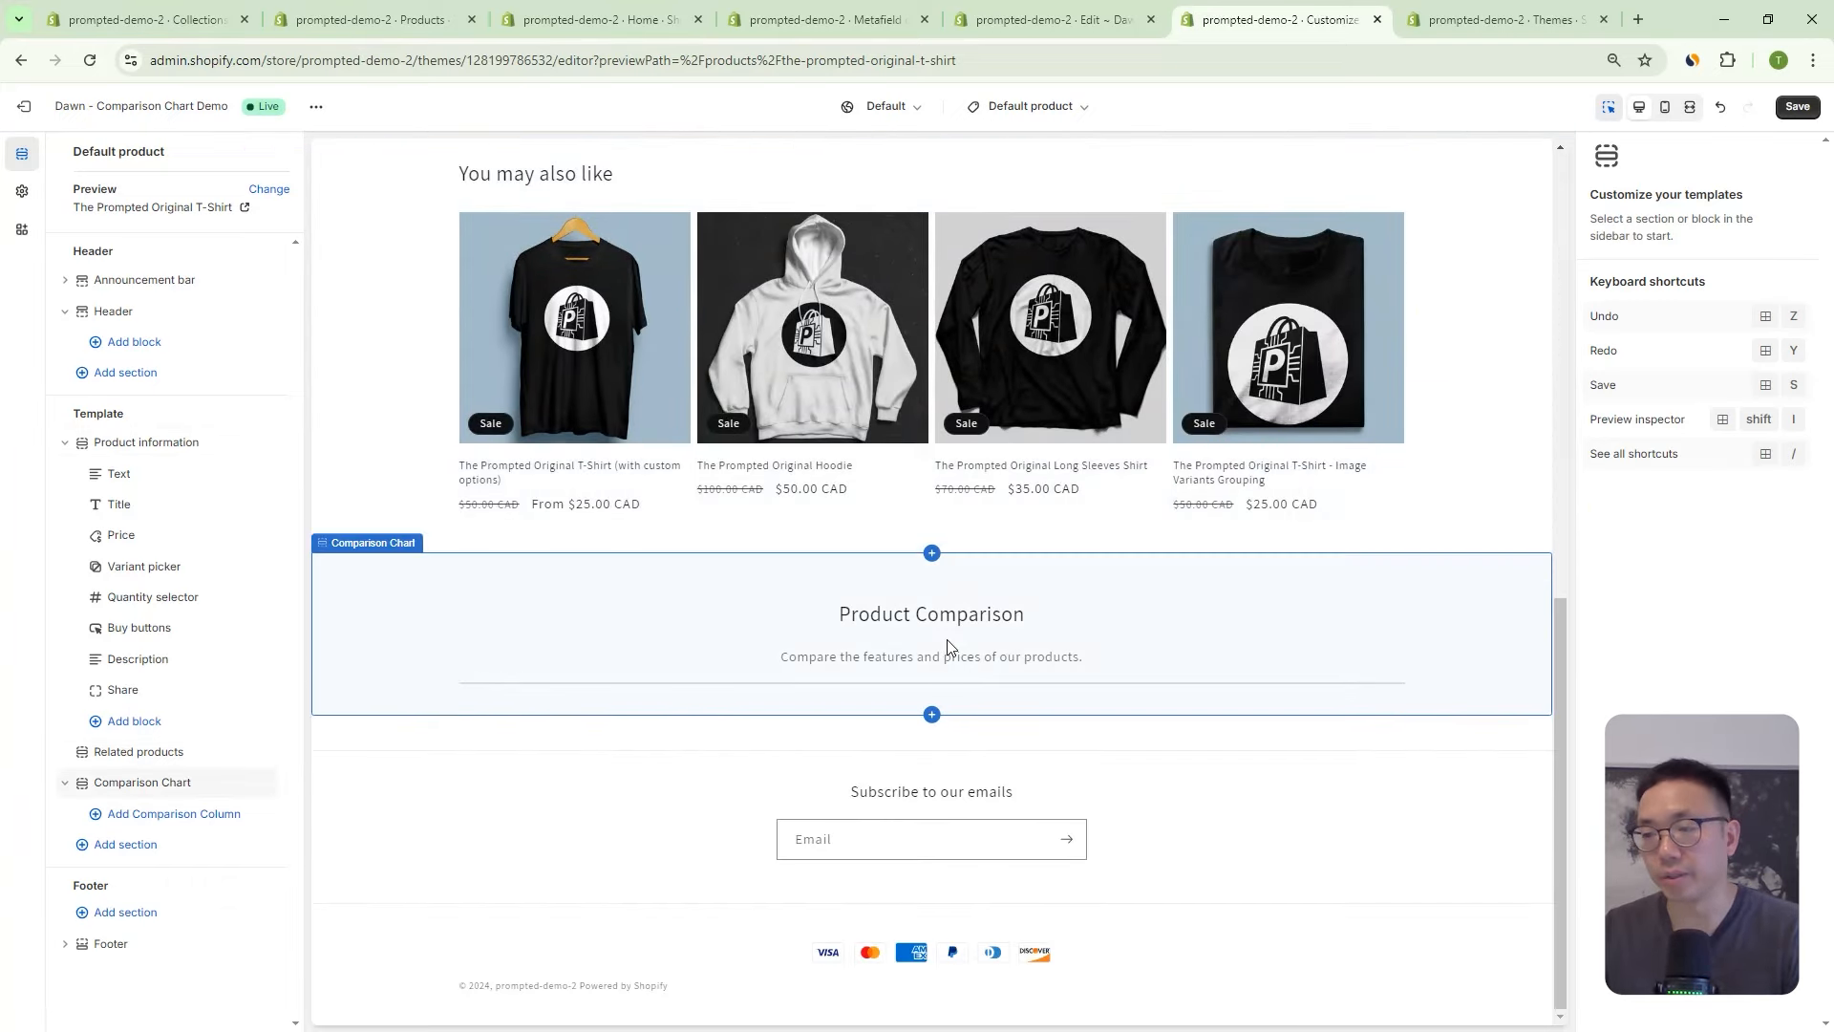
left_click(936, 638)
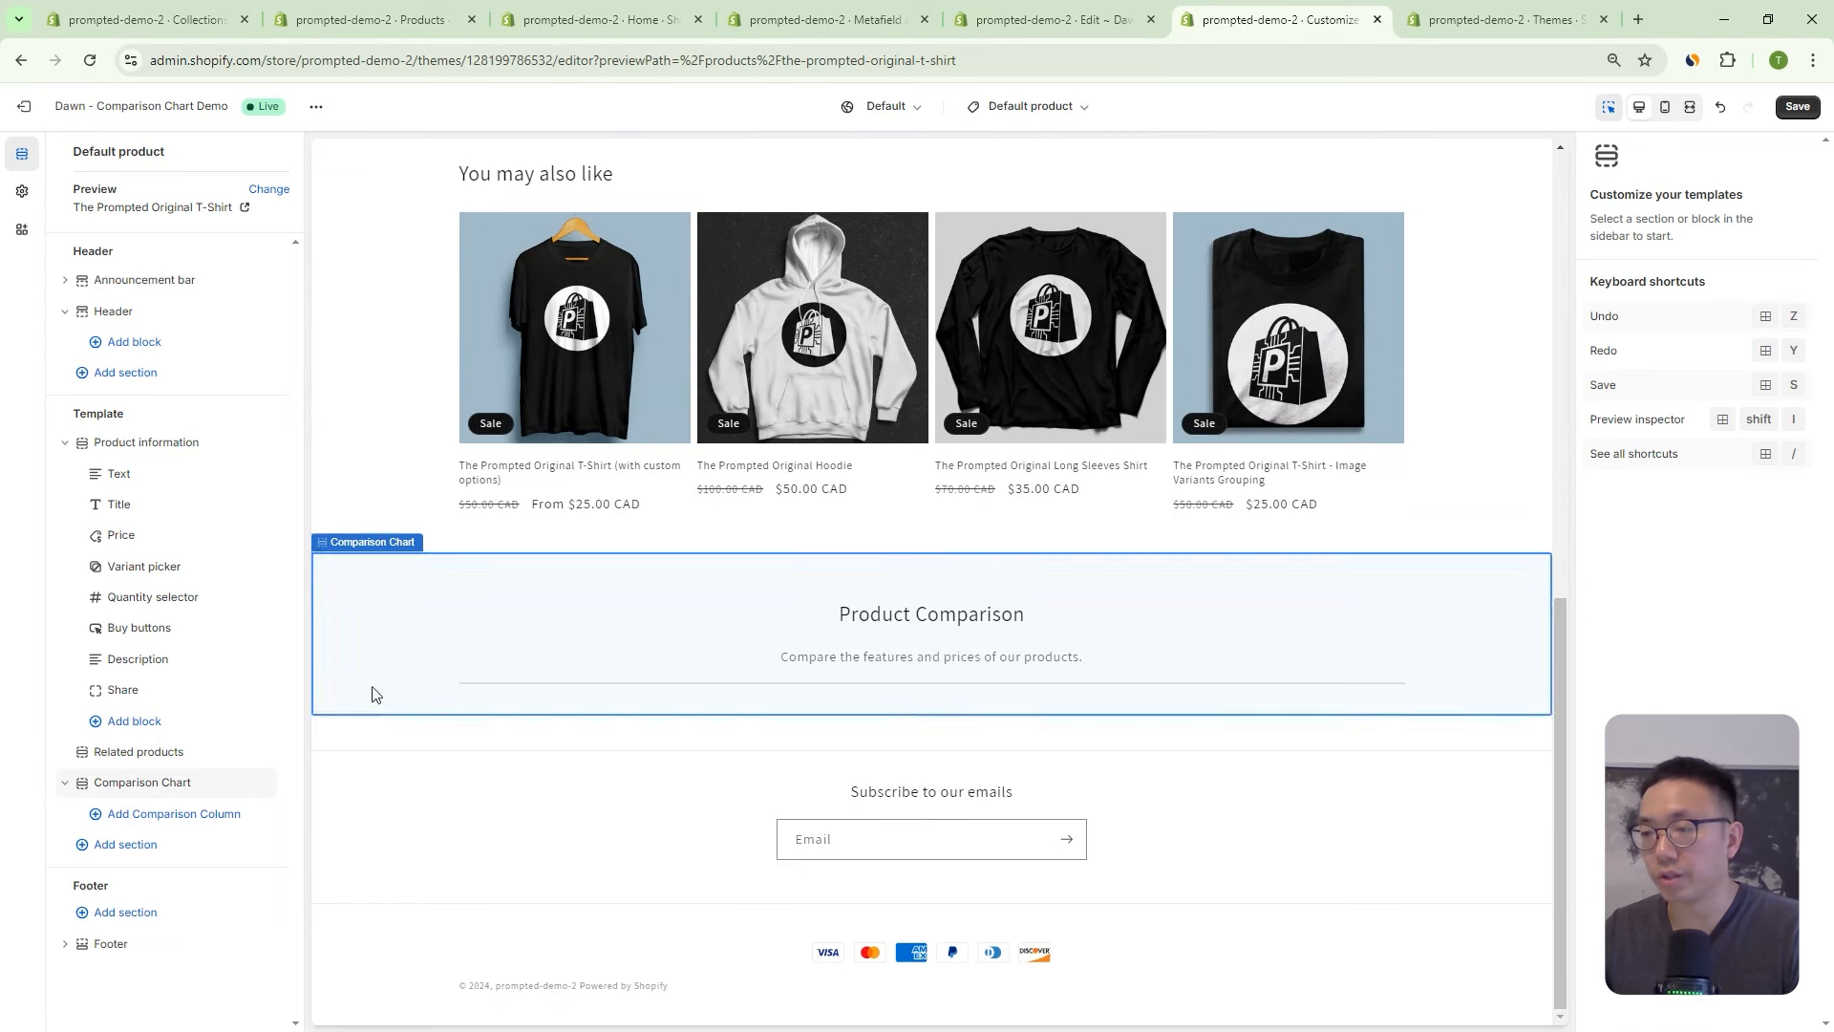
Add four Comparison Column blocks to the Comparison Chart section of the default product template.
left_click(145, 813)
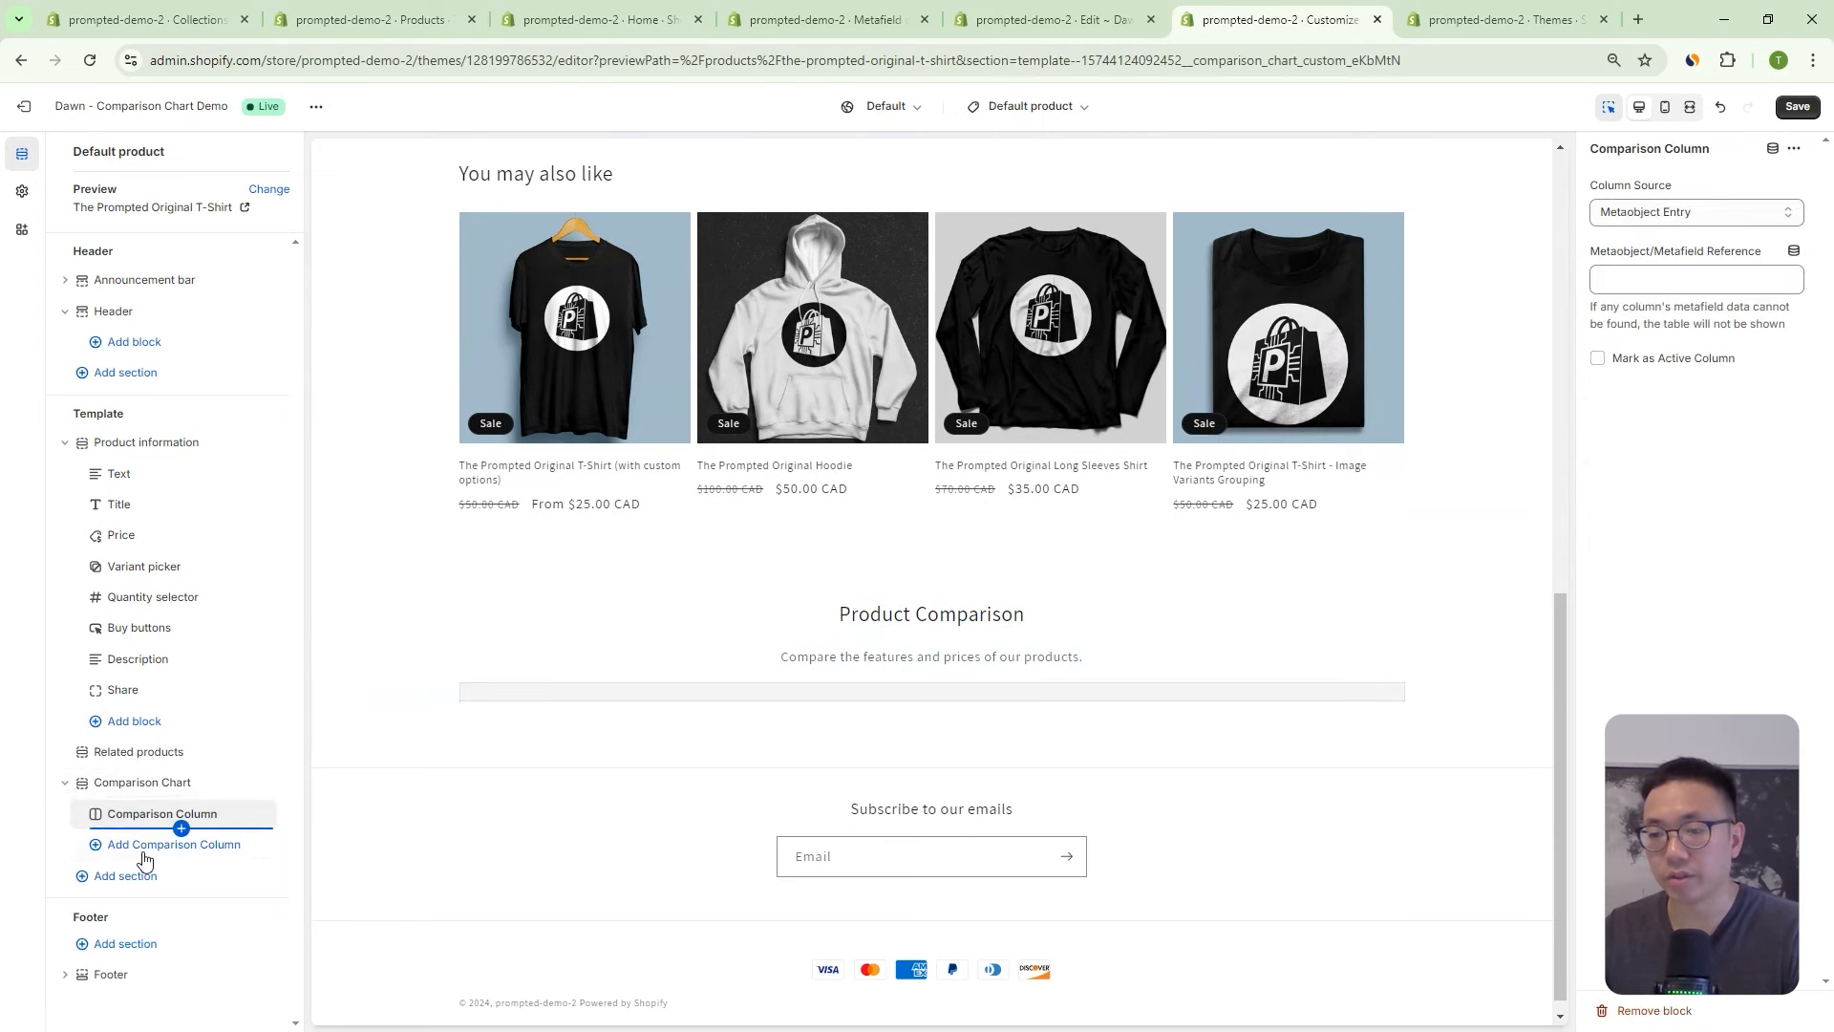
left_click(149, 844)
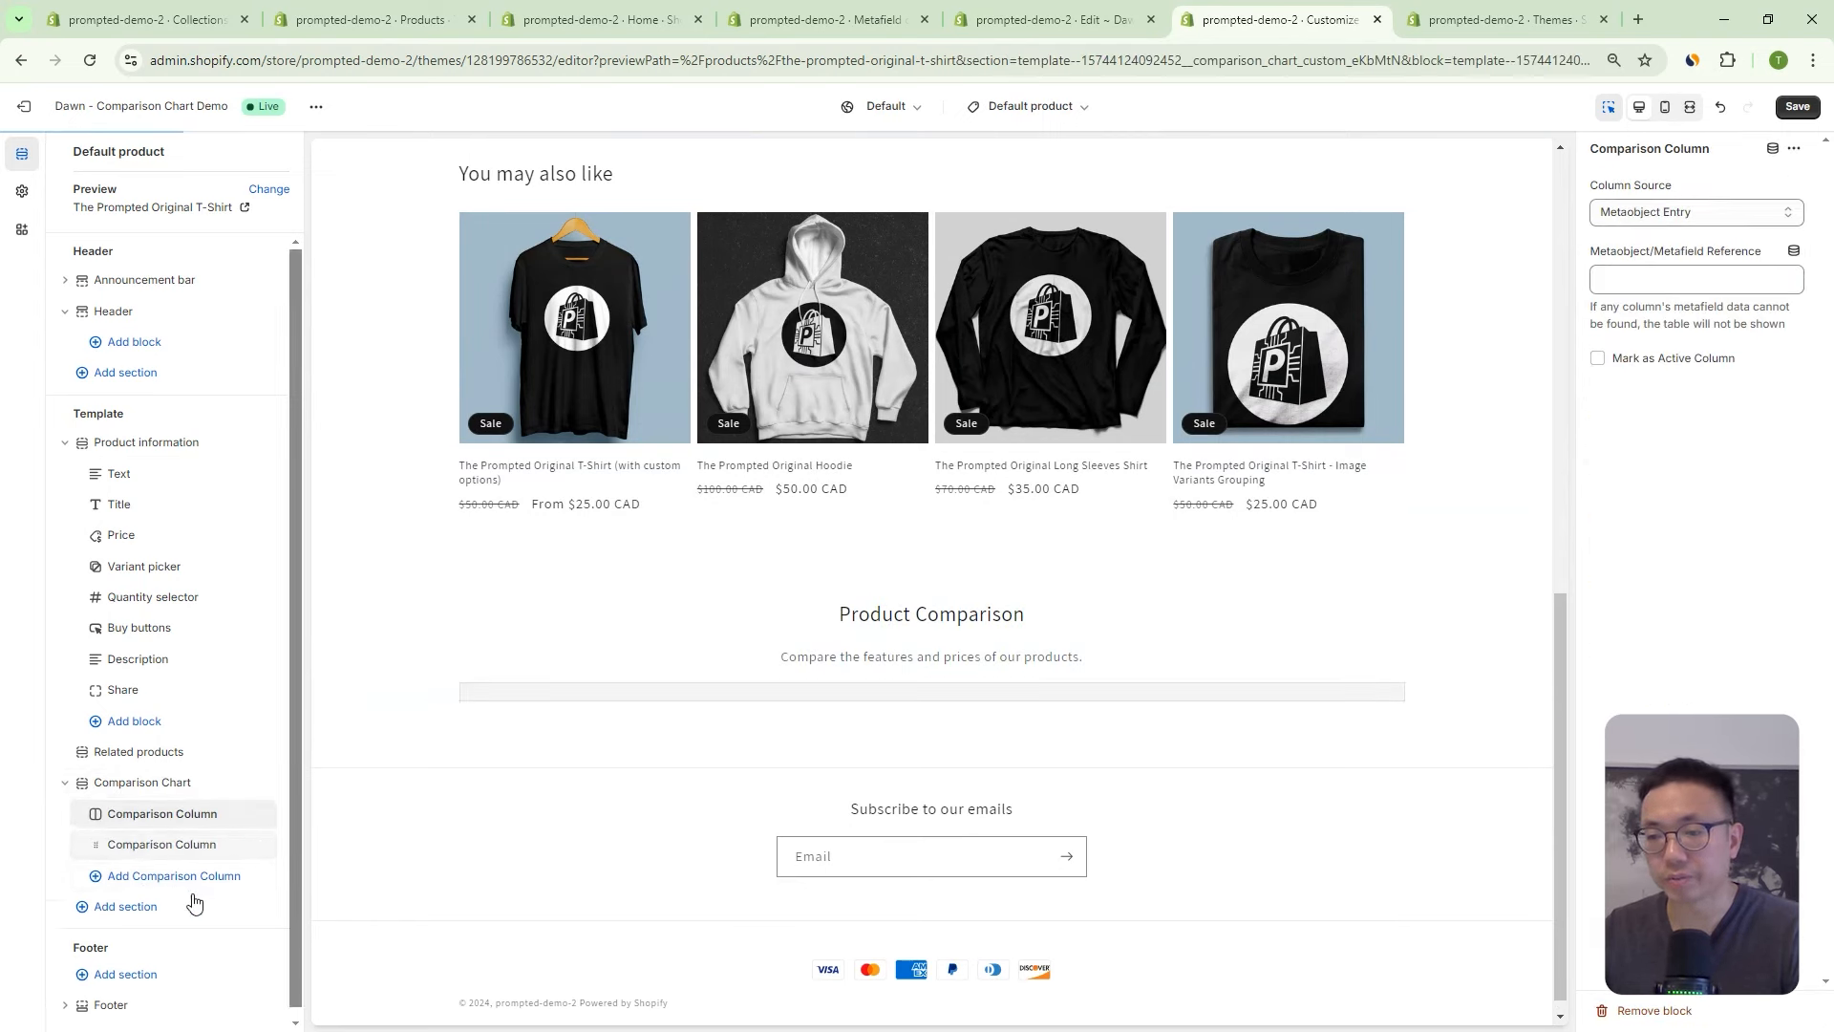
left_click(156, 893)
left_click(151, 907)
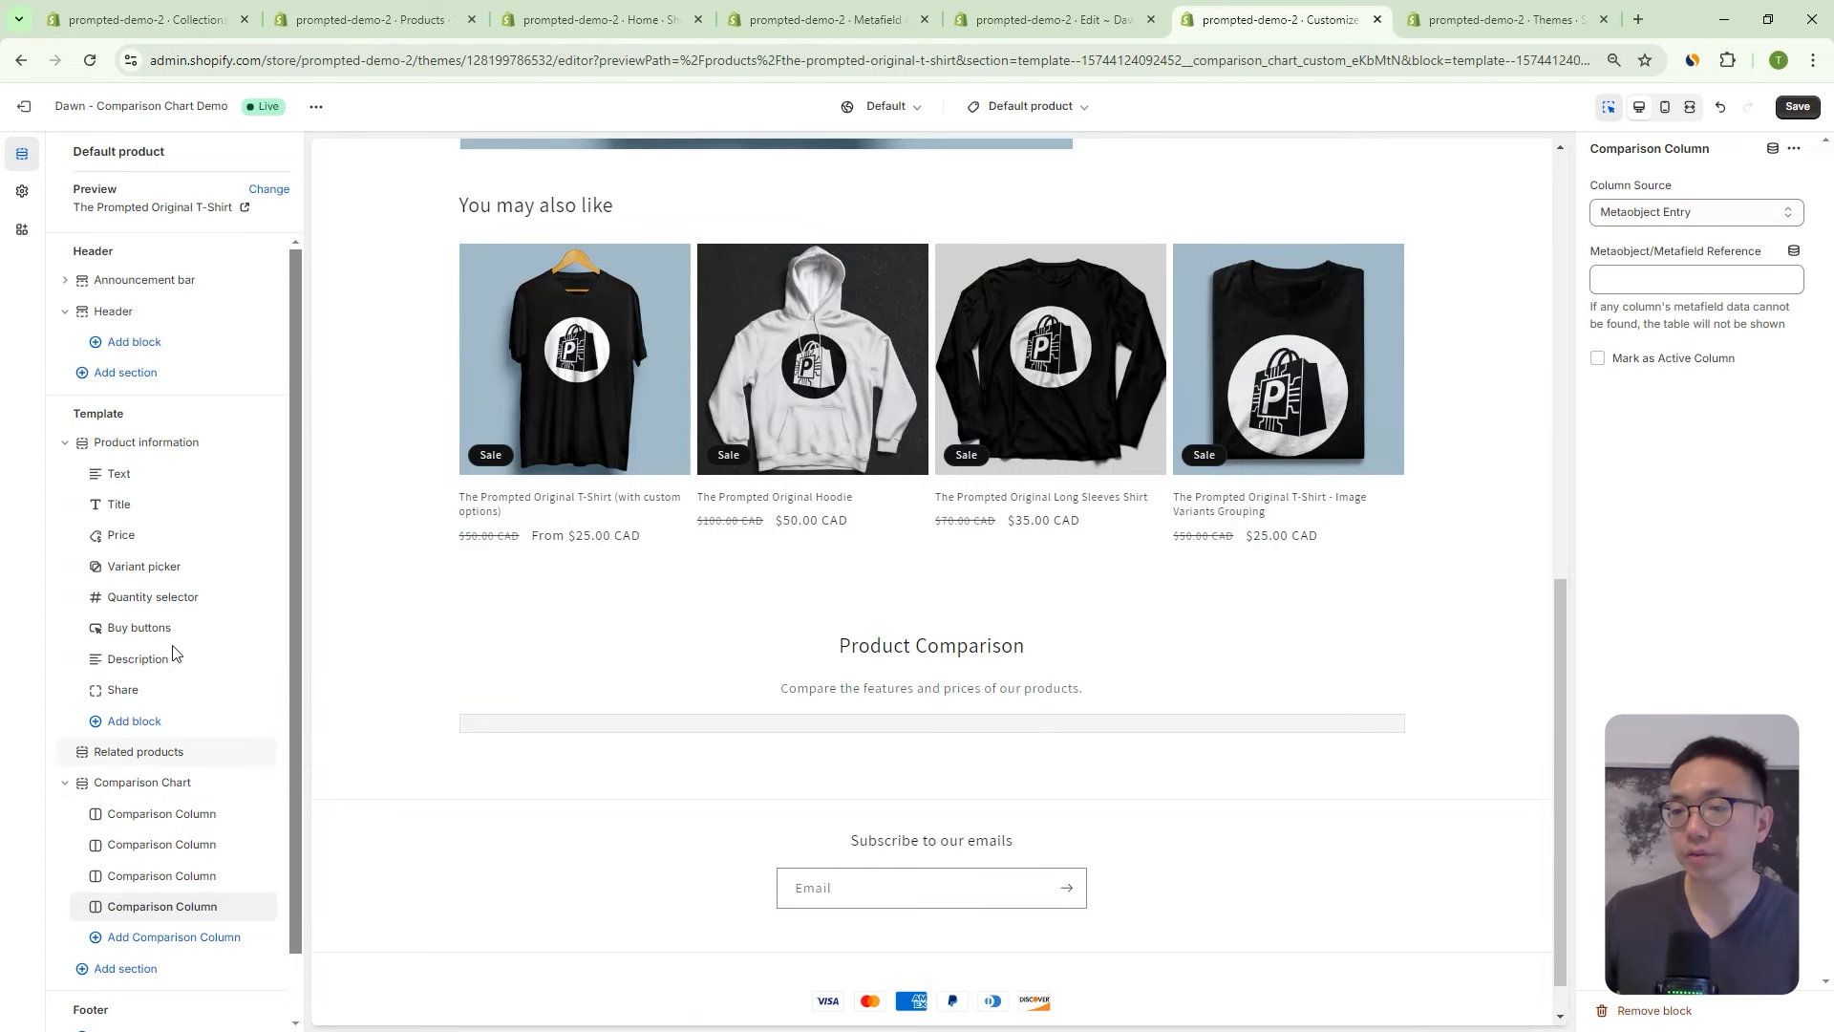
Set the metaobject reference to demo-1-feature-list for the first comparison column and demo-1-the-prompted for the second.
left_click(140, 817)
left_click(1667, 282)
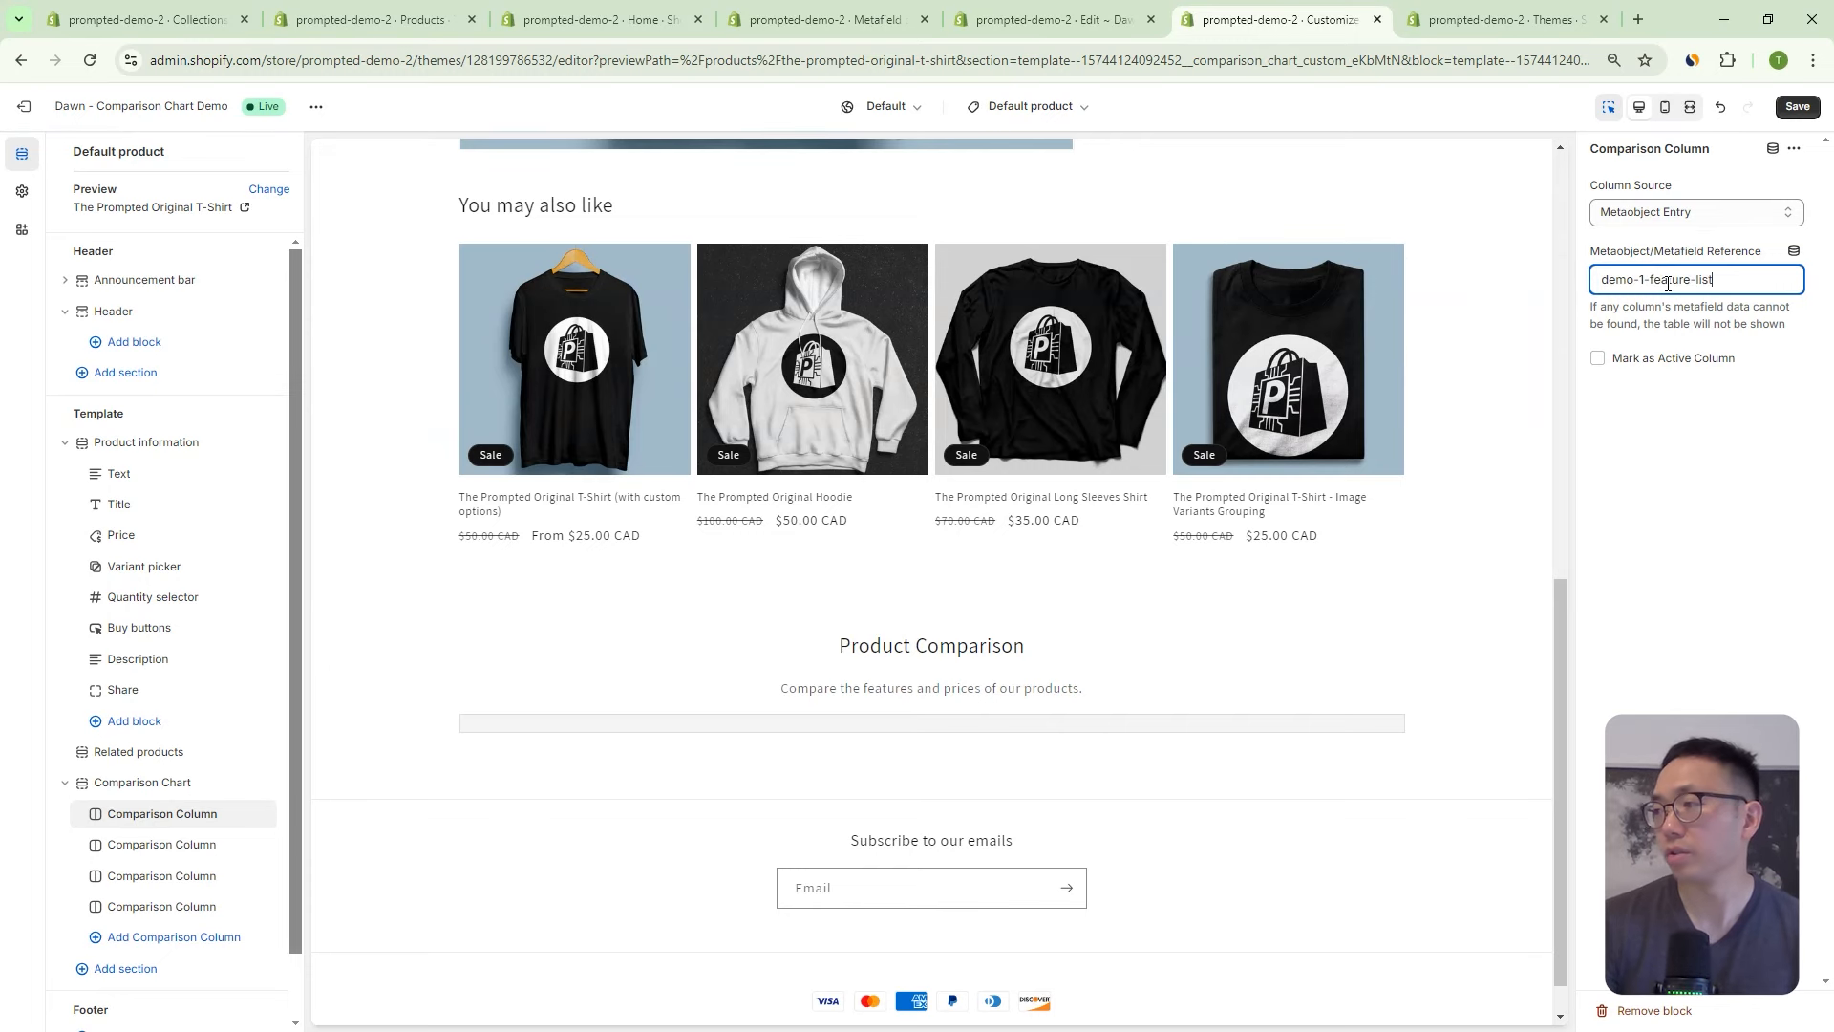
left_click(181, 851)
left_click(1673, 282)
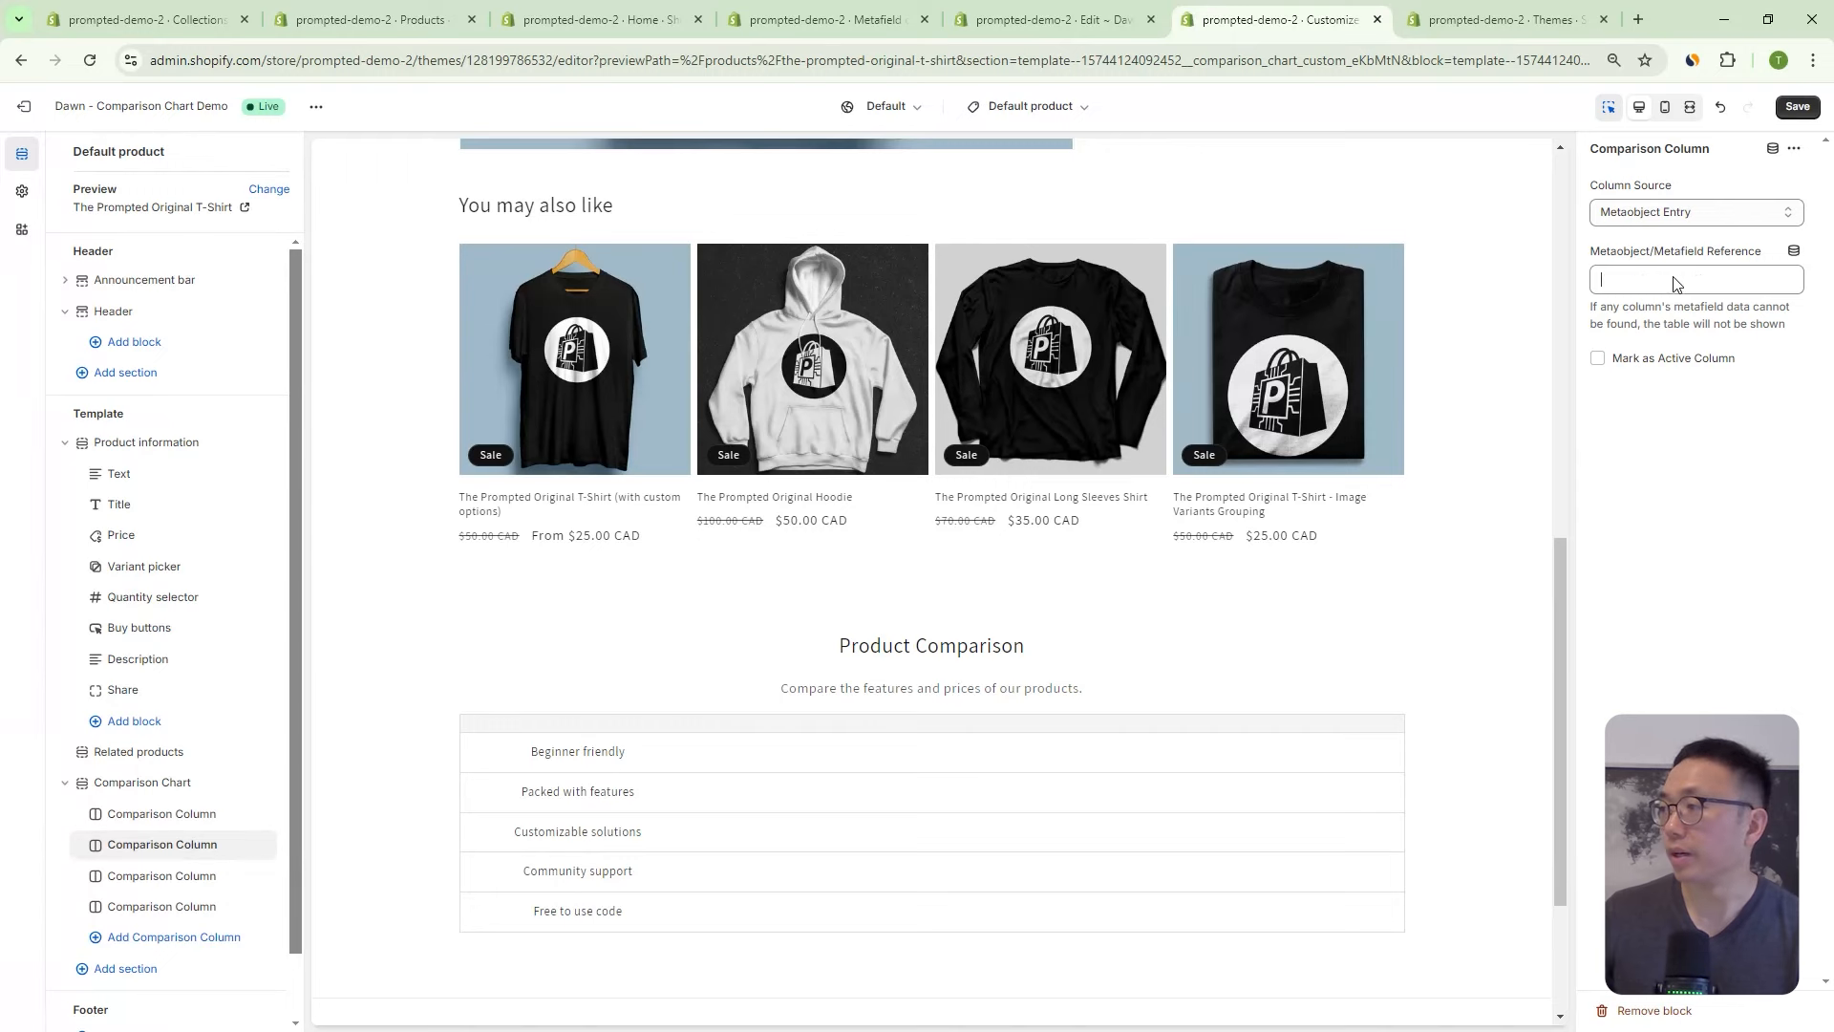
type("demo")
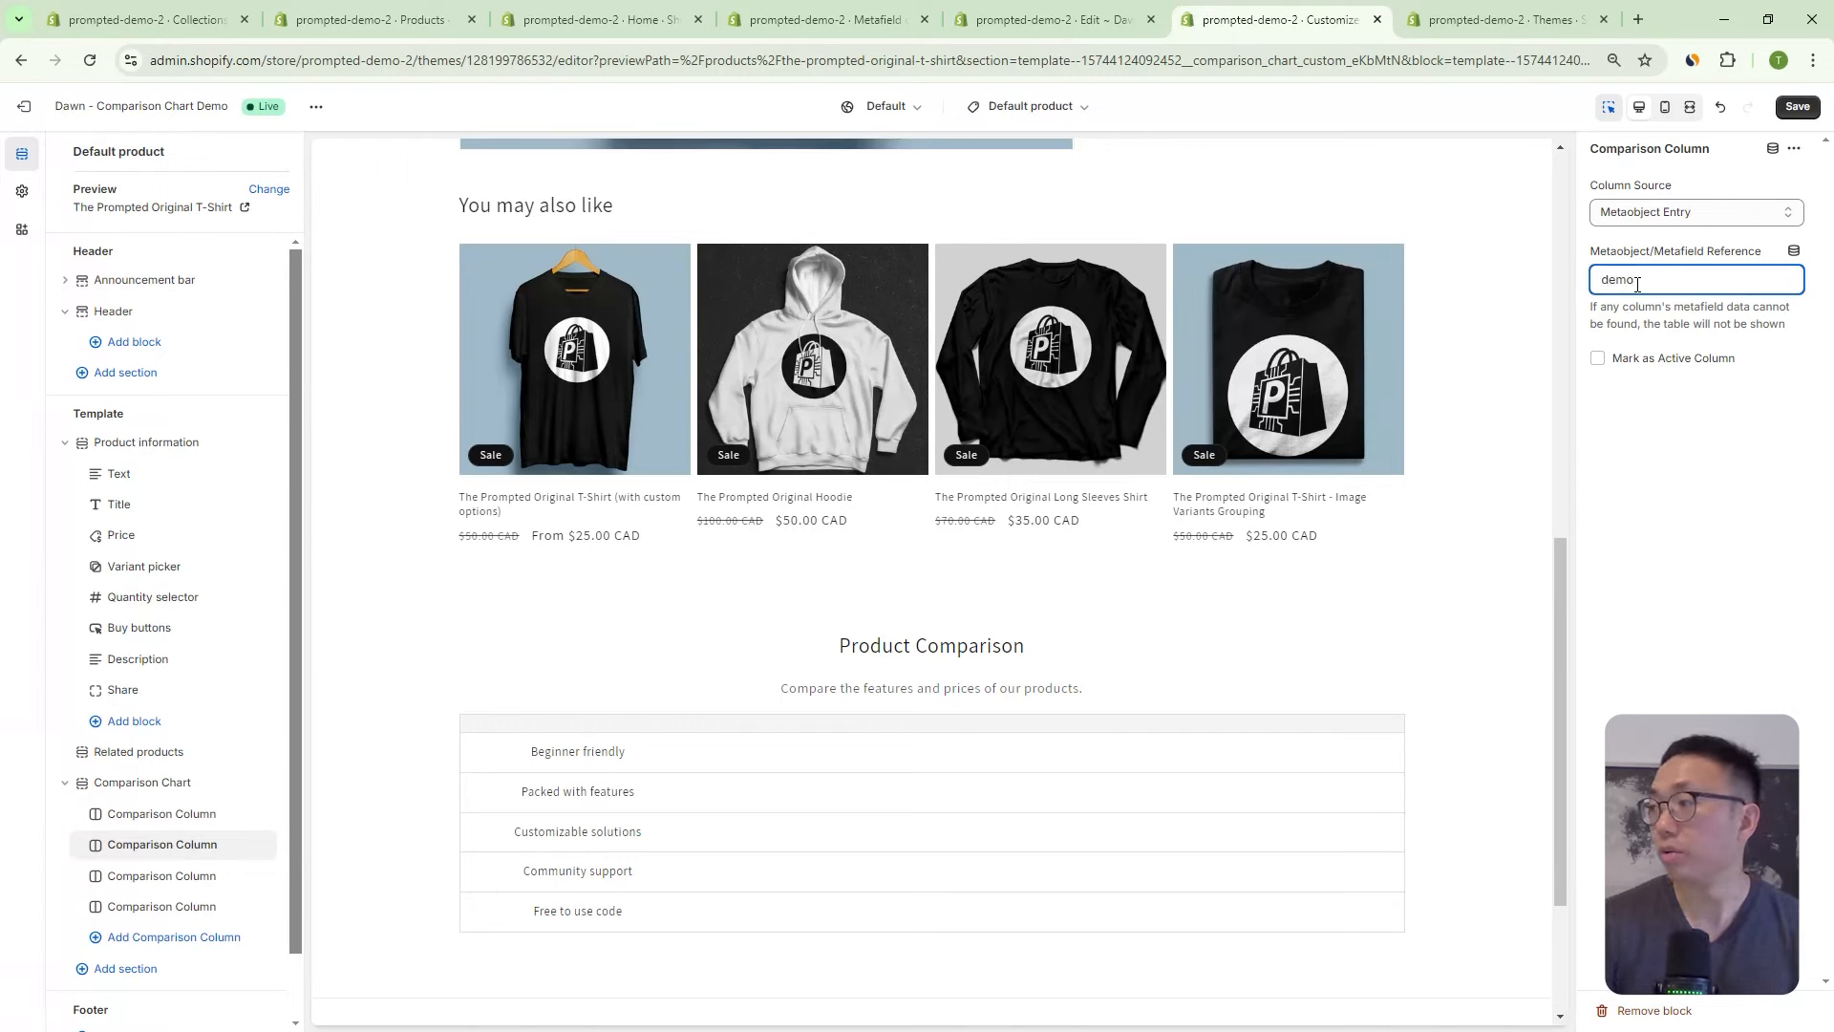
type("-the")
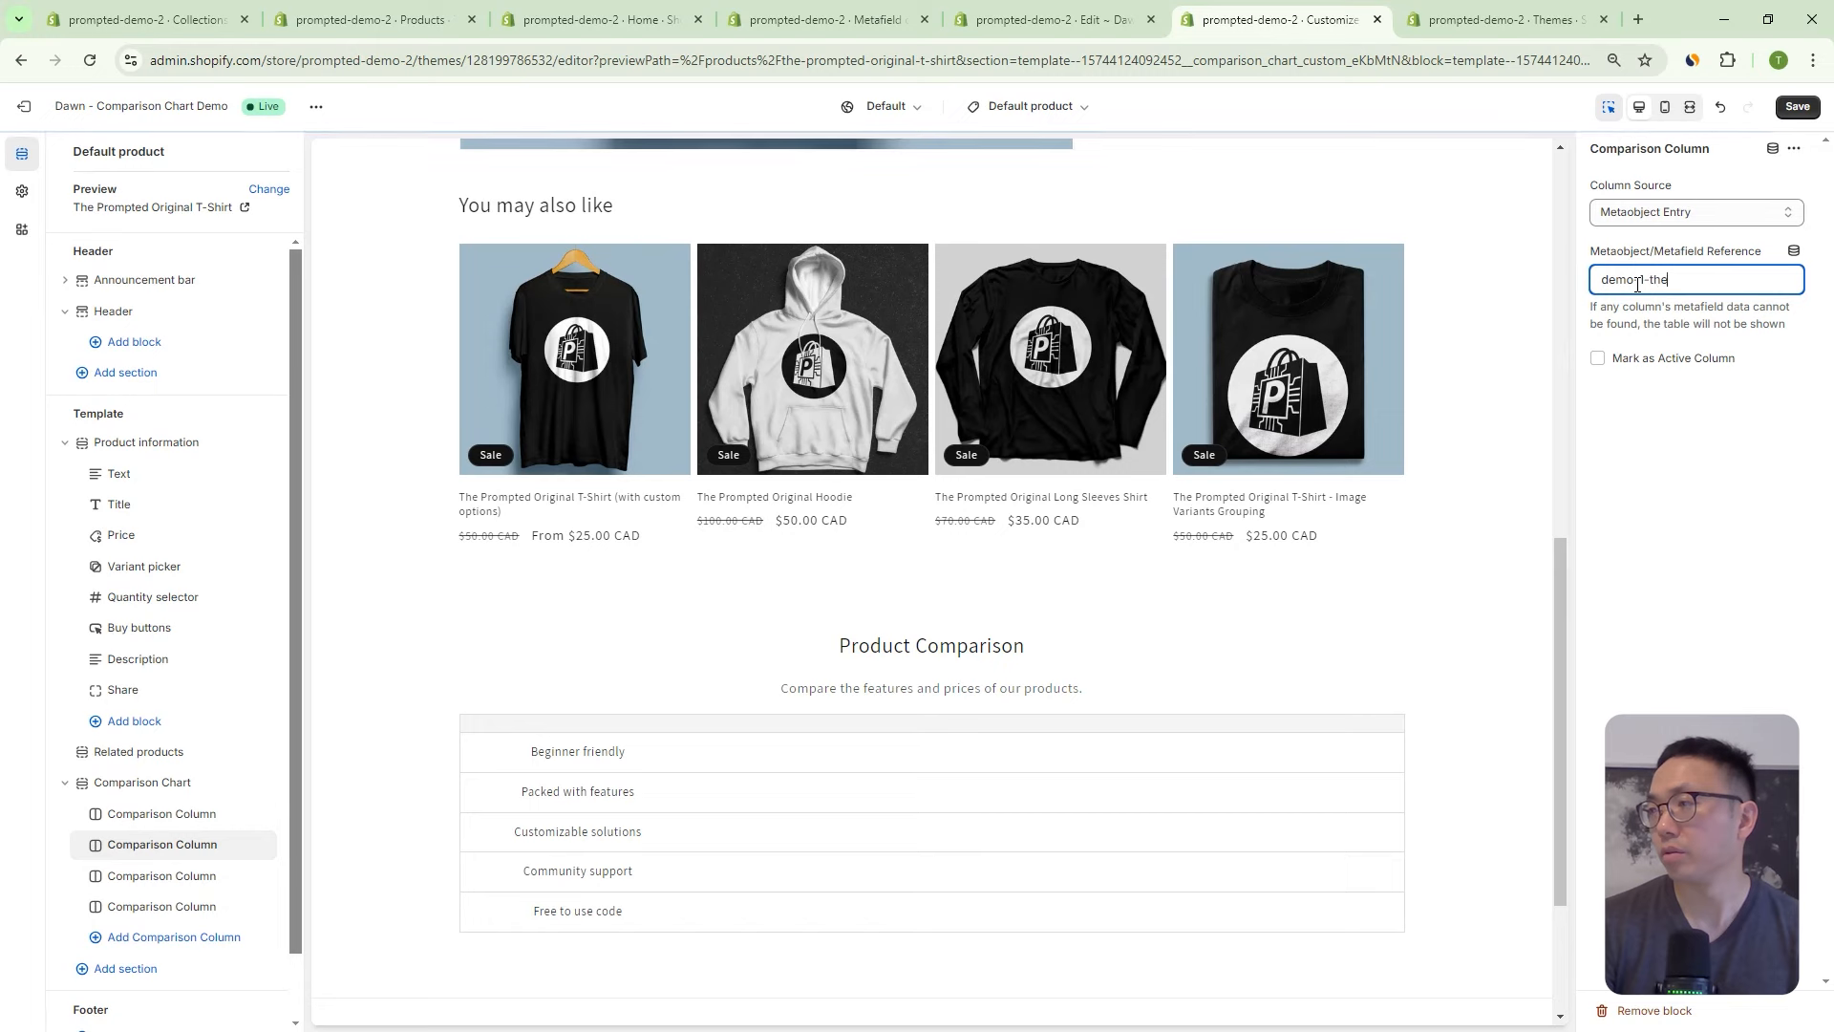
key("BackSpace")
key("BackSpace")
key("BackSpace")
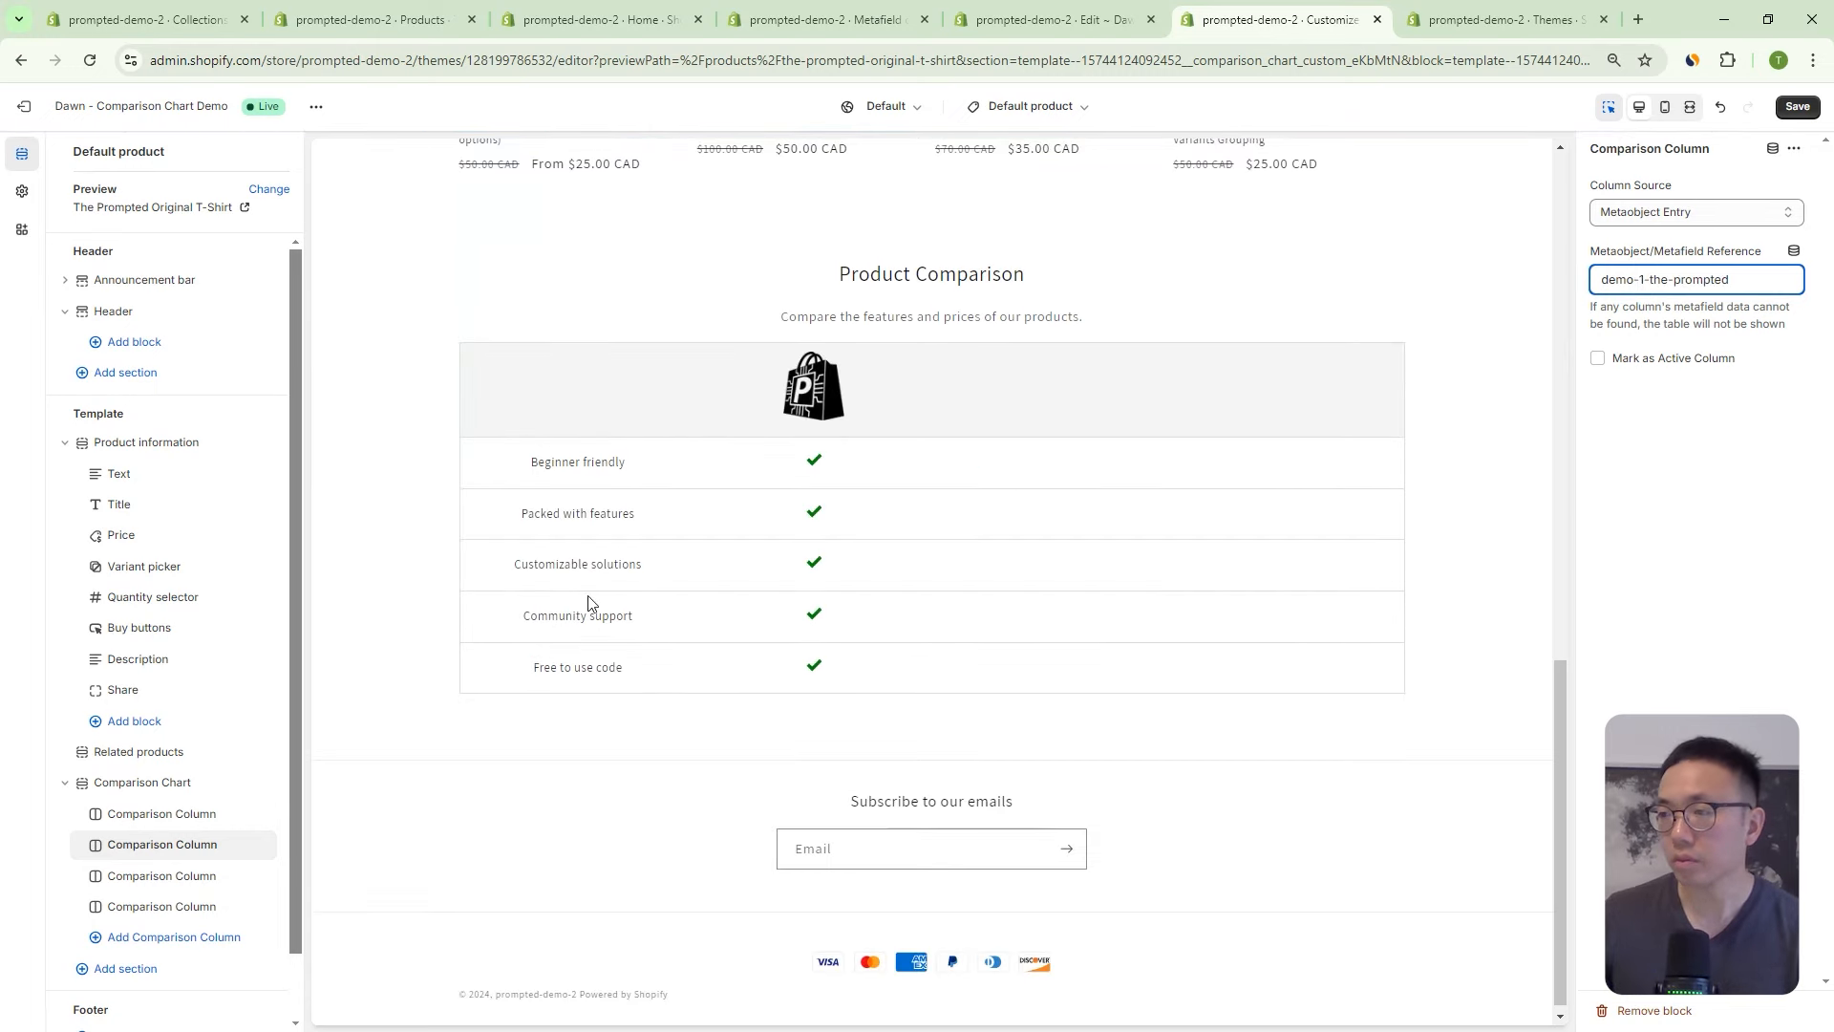
Set the third comparison column's metaobject reference to demo-1-alternative-1.
left_click(143, 876)
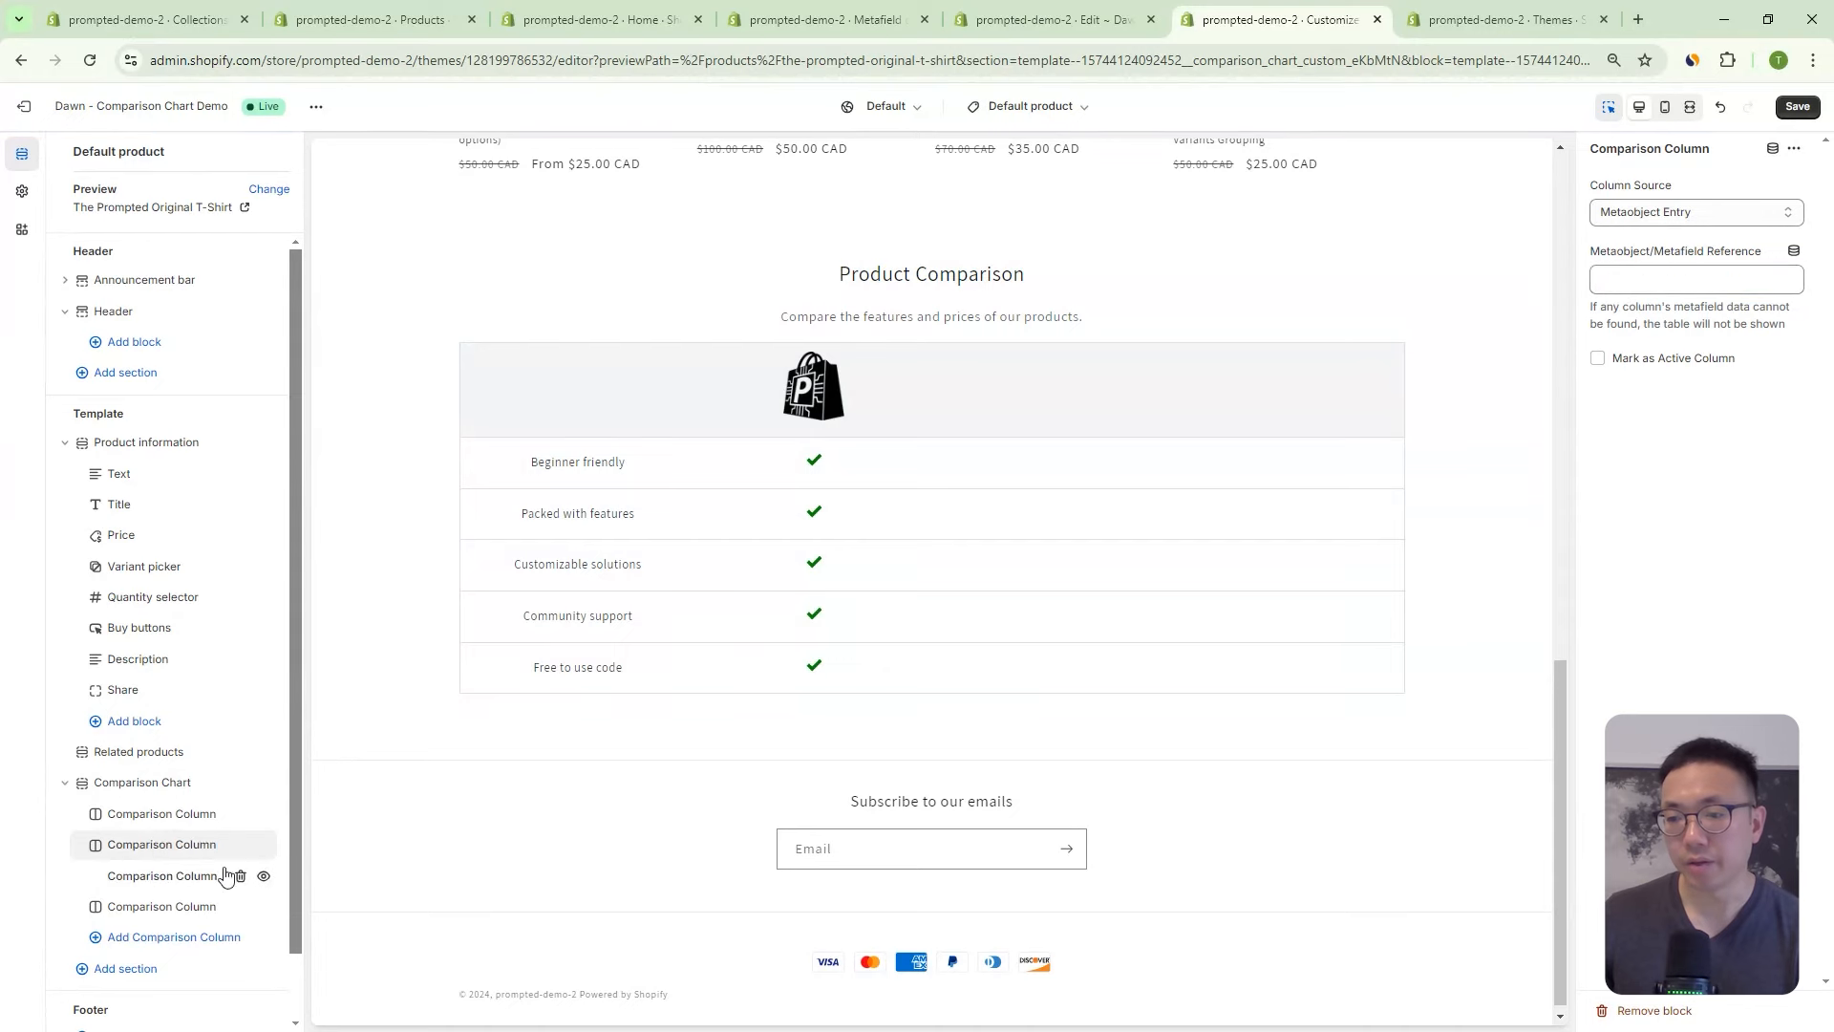
left_click(1638, 290)
type("demo-1-alternative-1")
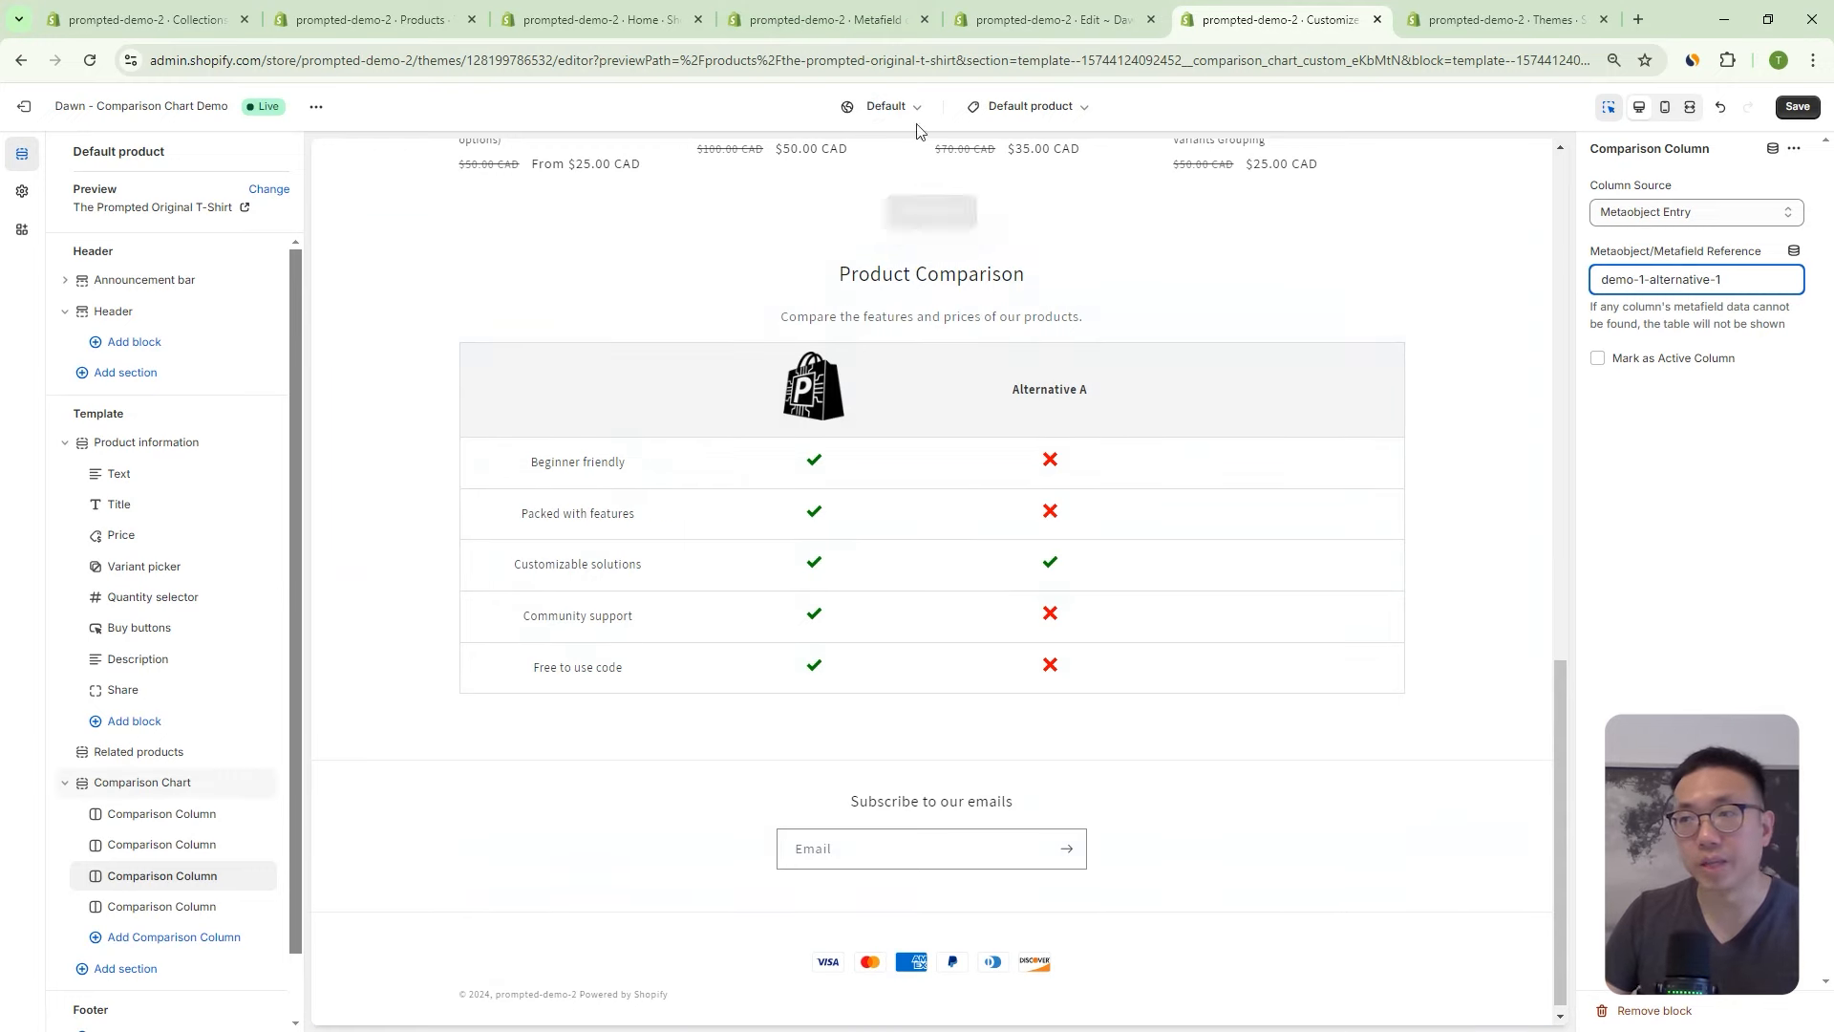
Create a new Comparison Chart Entries metaobject entry and name it Video Example 1.
left_click(874, 23)
left_click(631, 20)
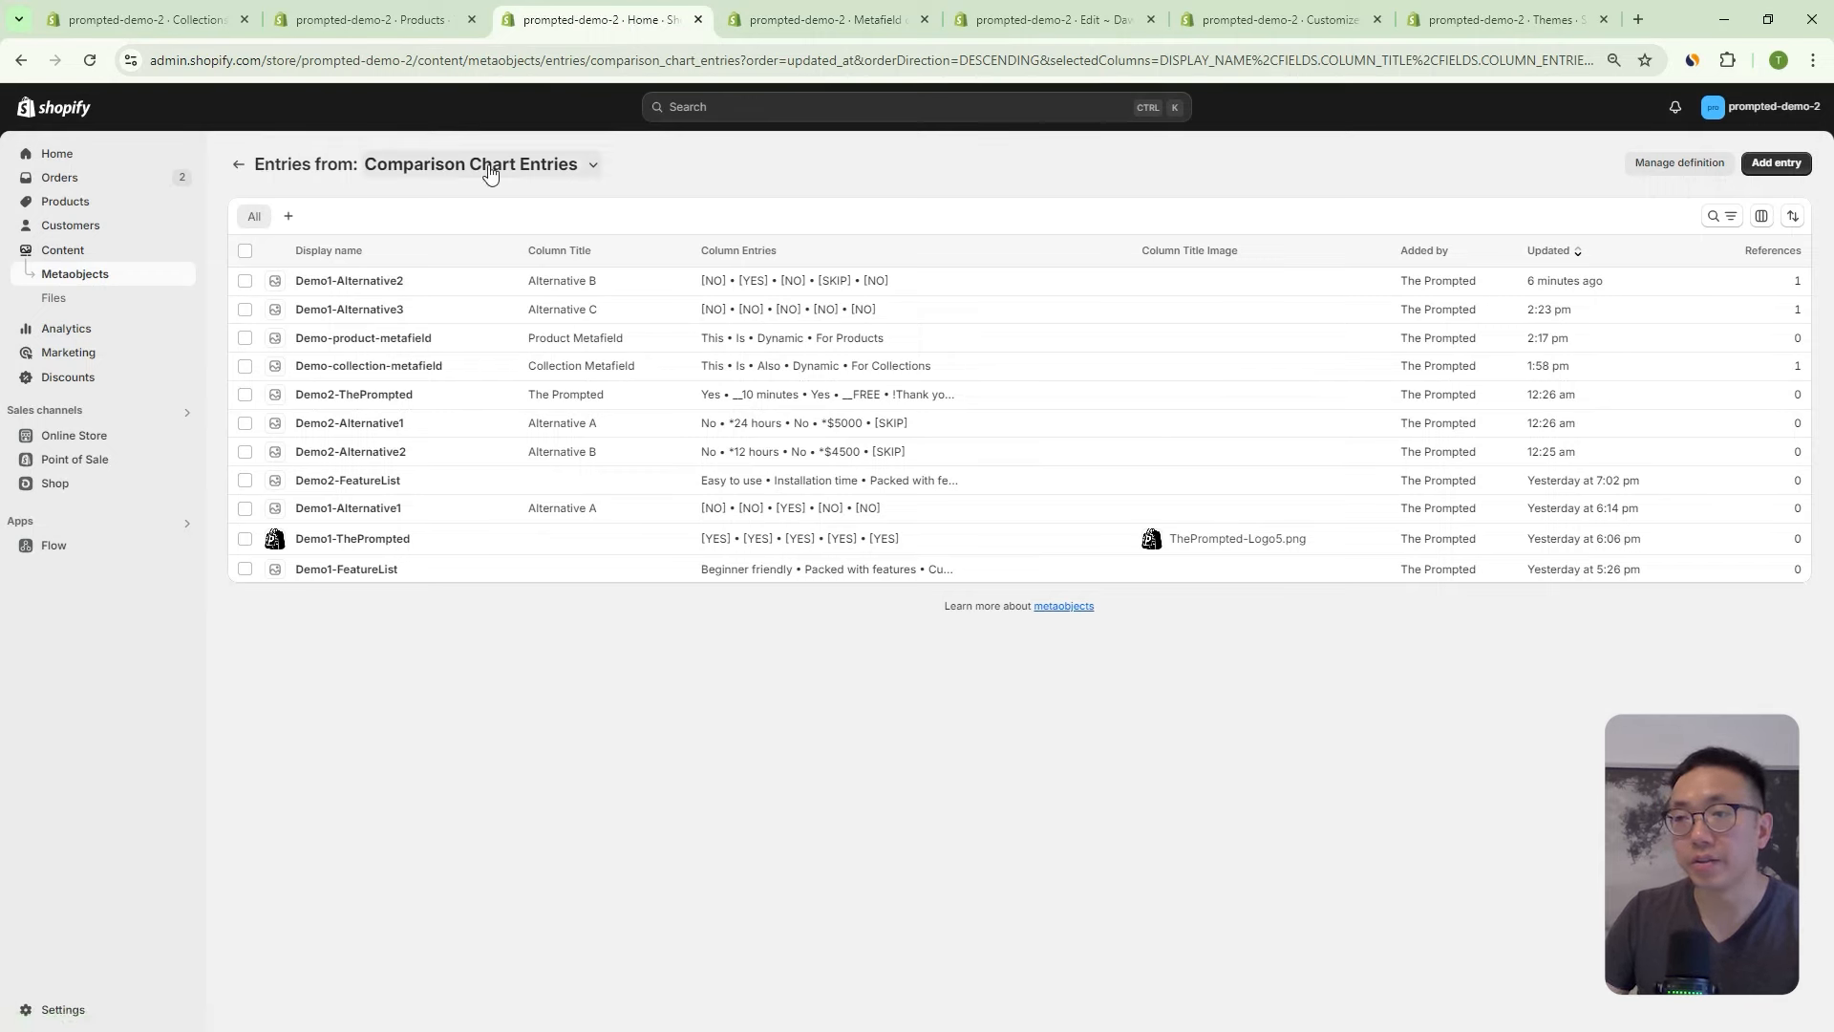
left_click(435, 170)
left_click(634, 156)
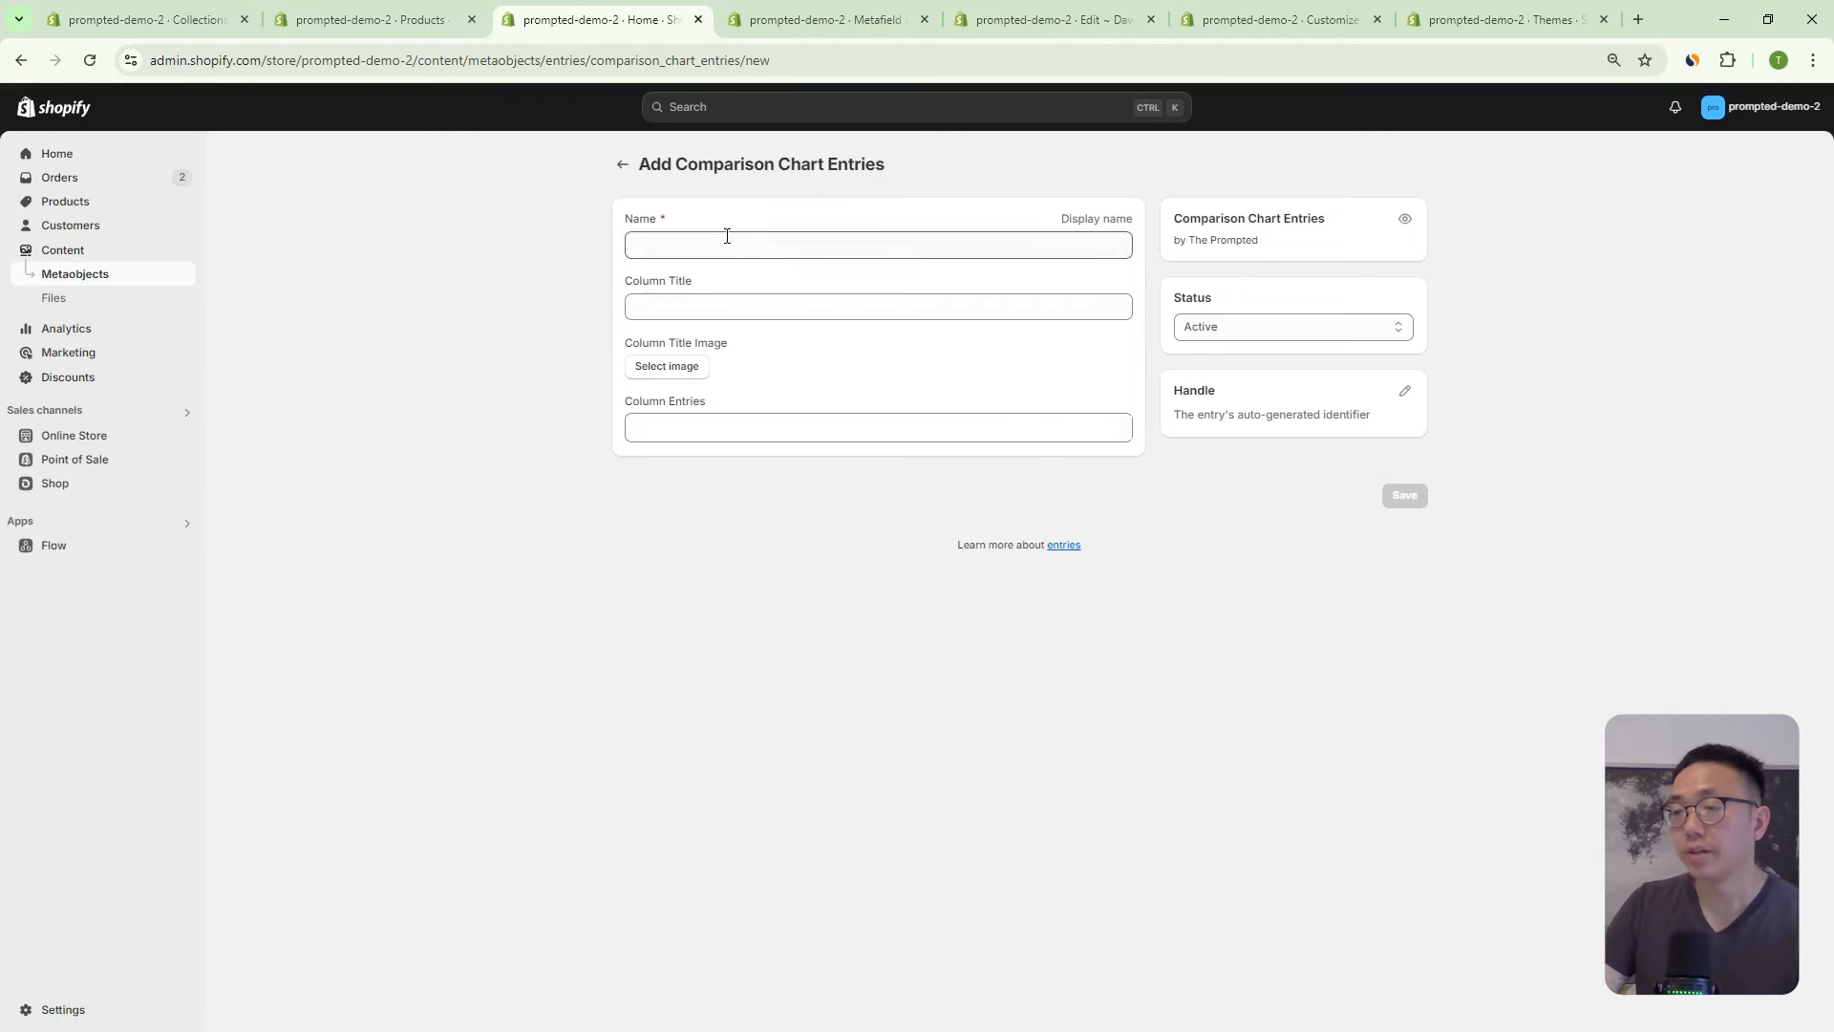
left_click(674, 251)
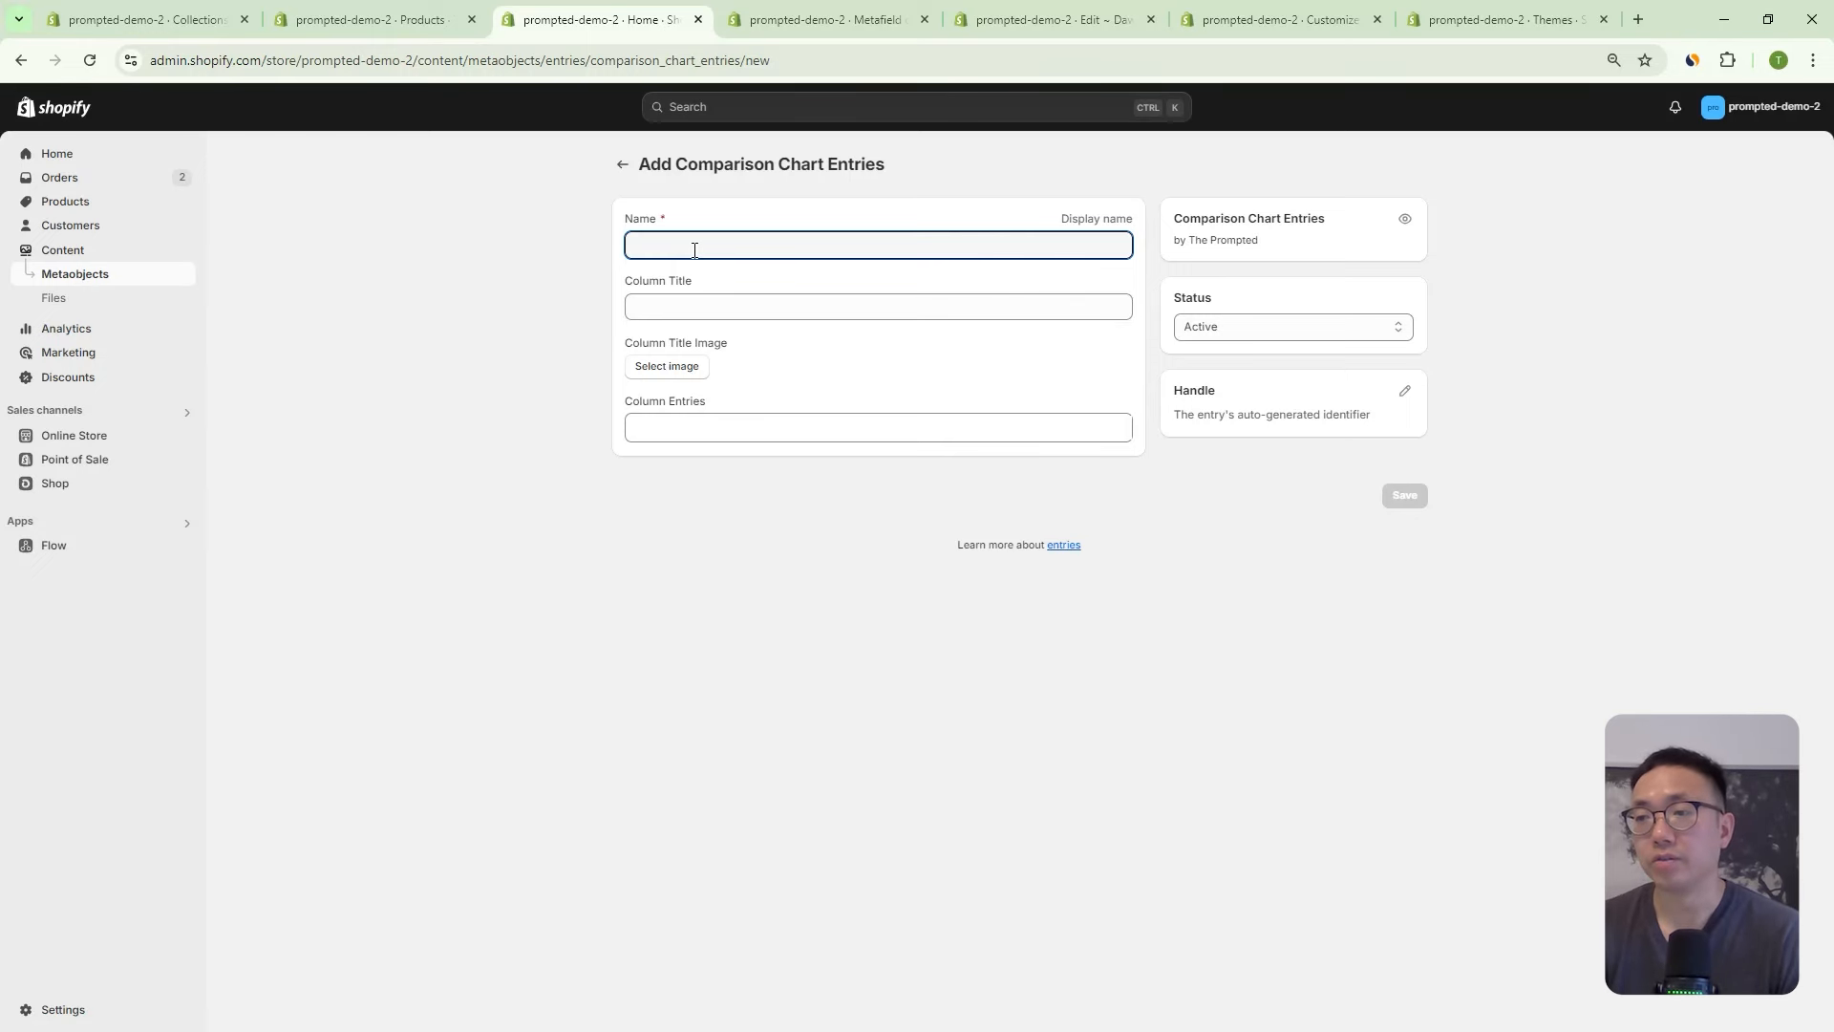
type("Vdi")
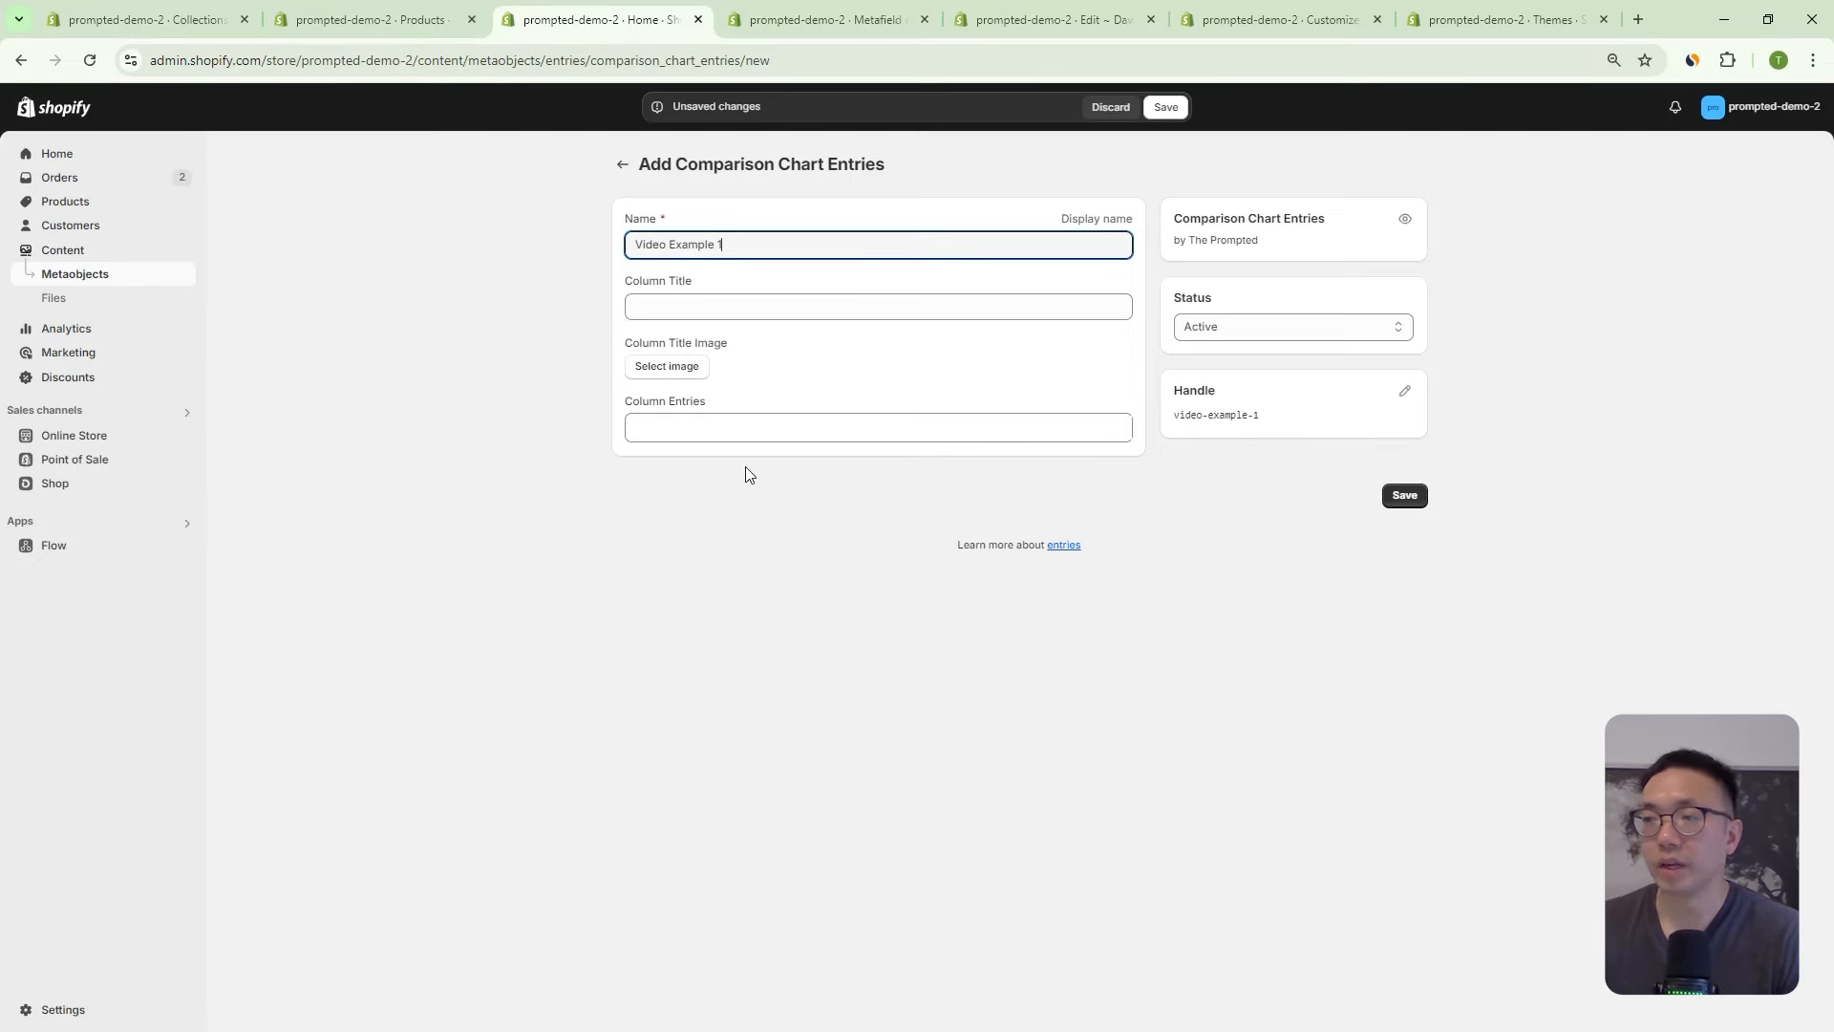
Set the column title of the Video Example 1 entry to YouTube.
left_click(693, 313)
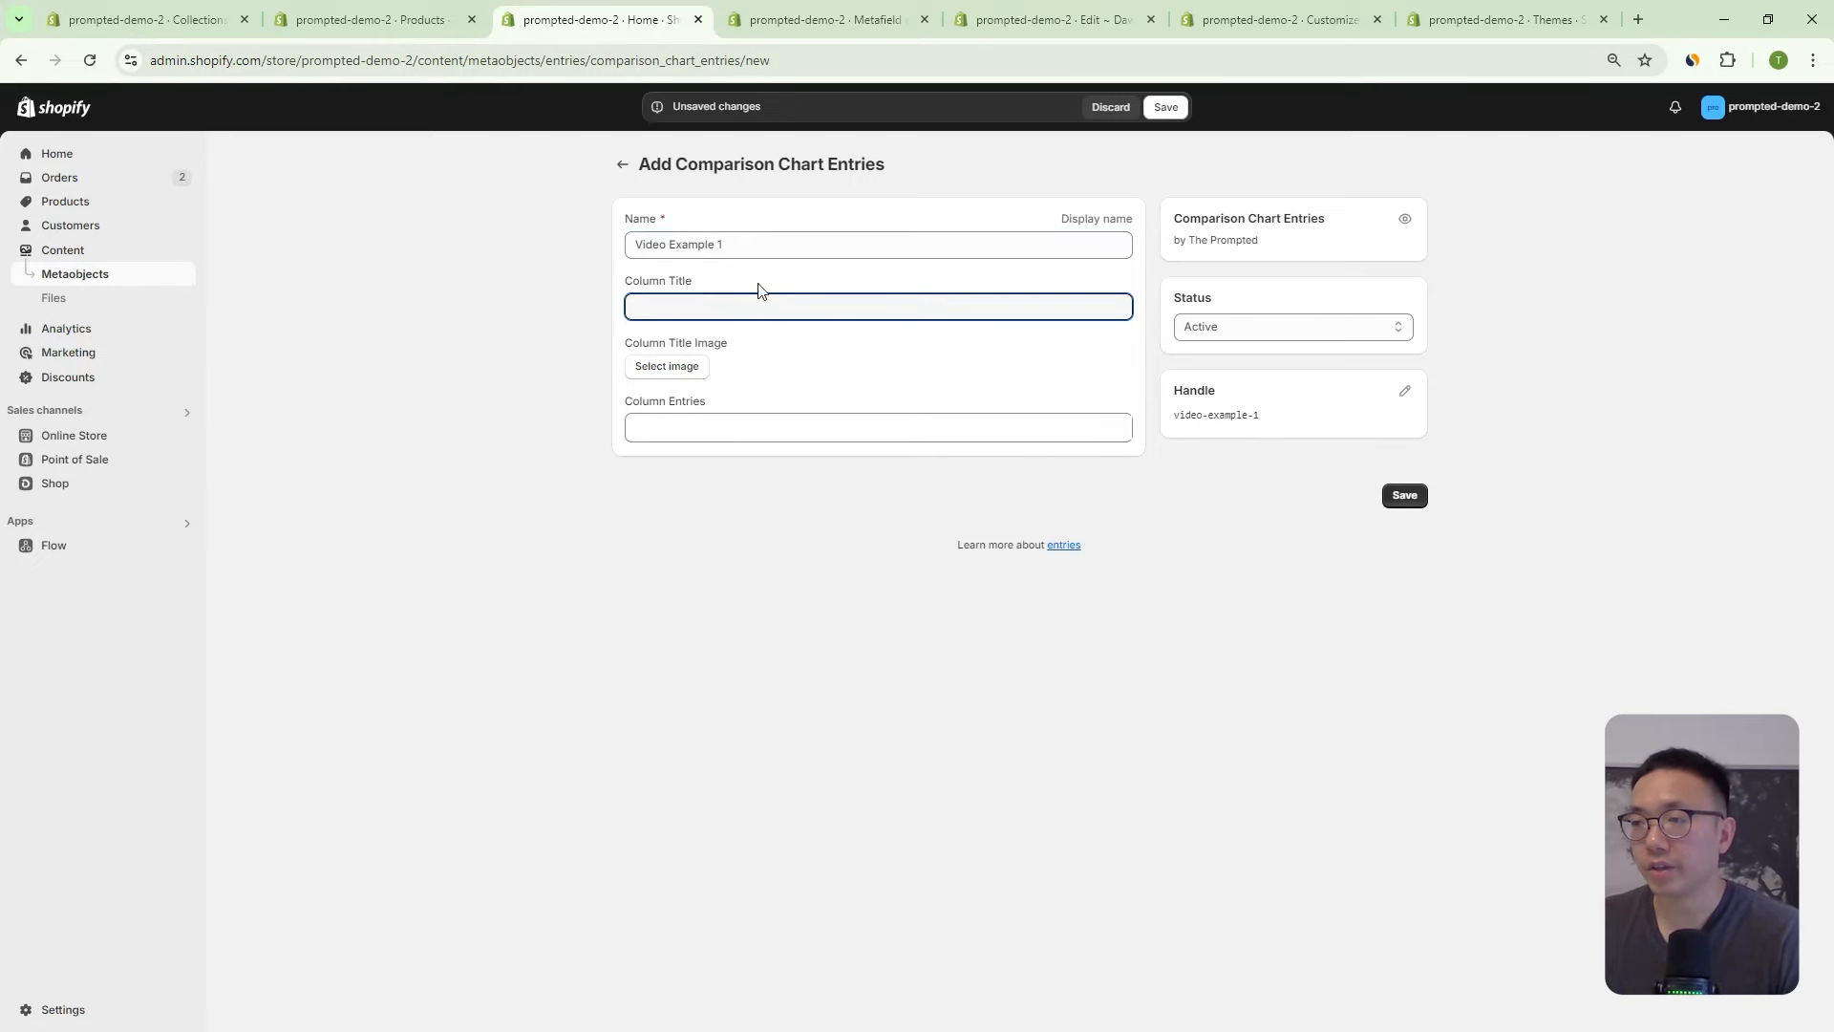
left_click(1013, 20)
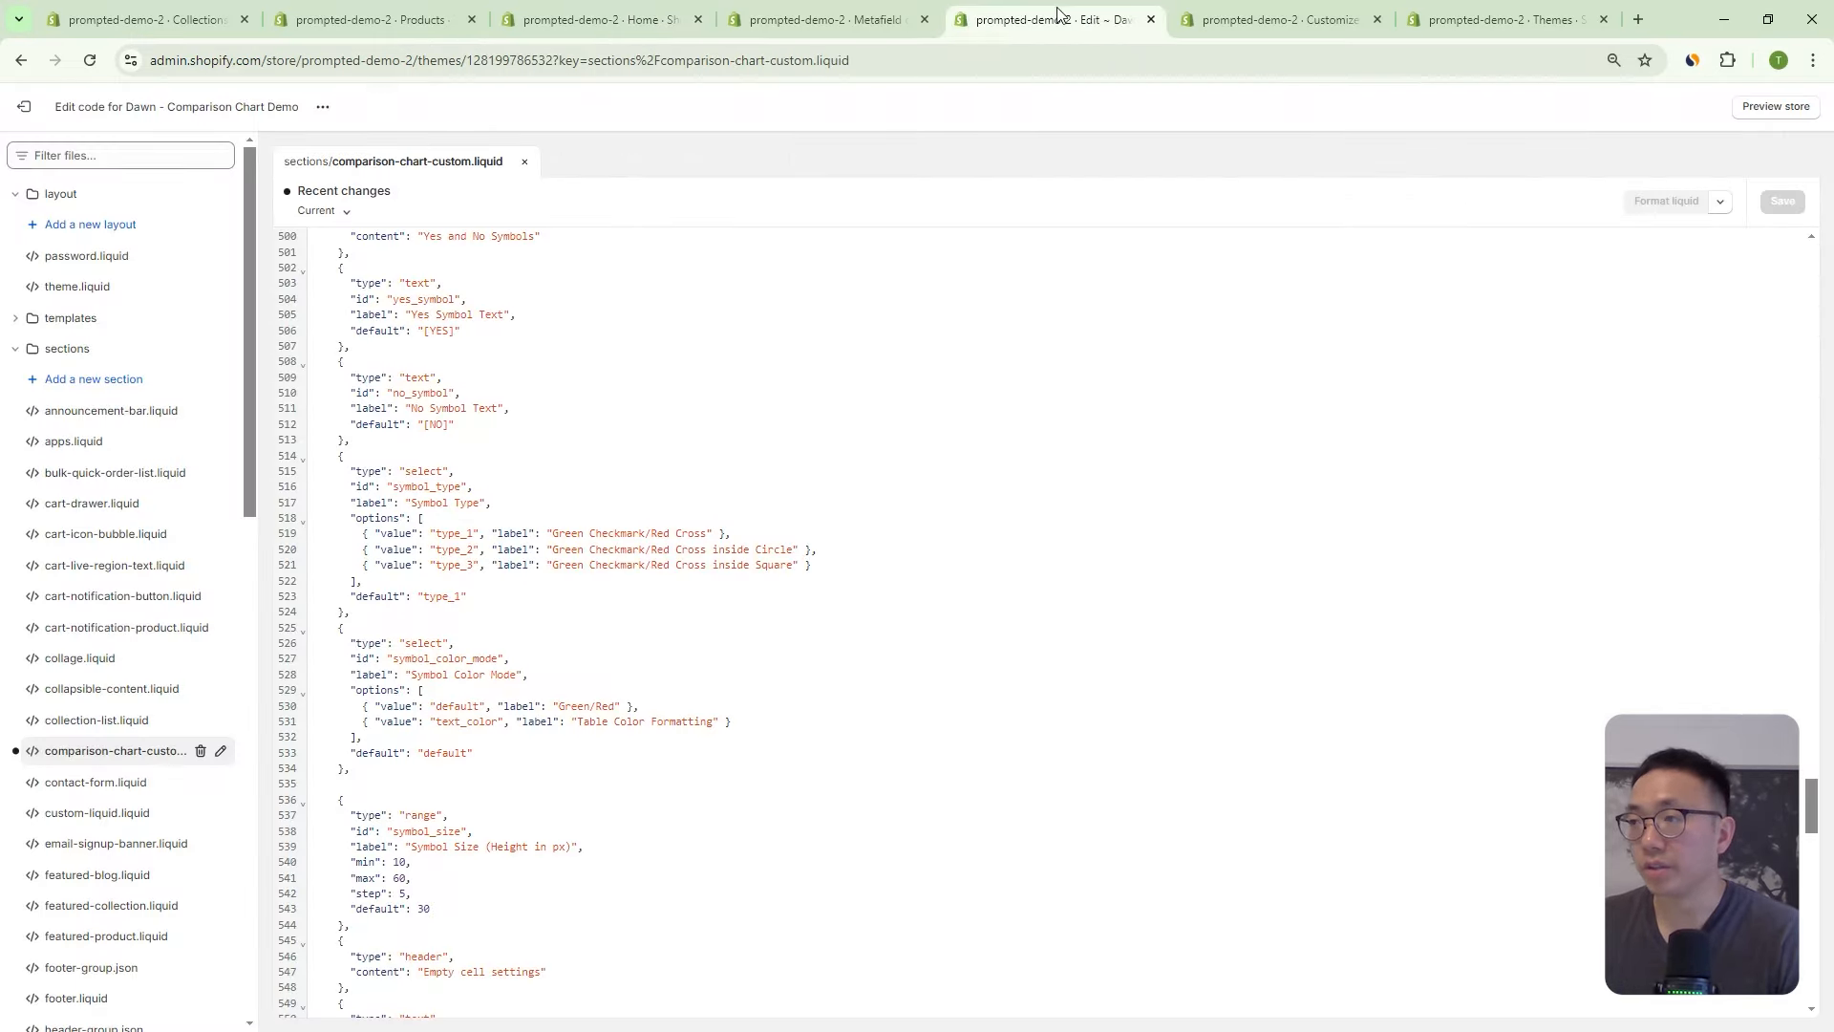
left_click(860, 19)
left_click(1321, 21)
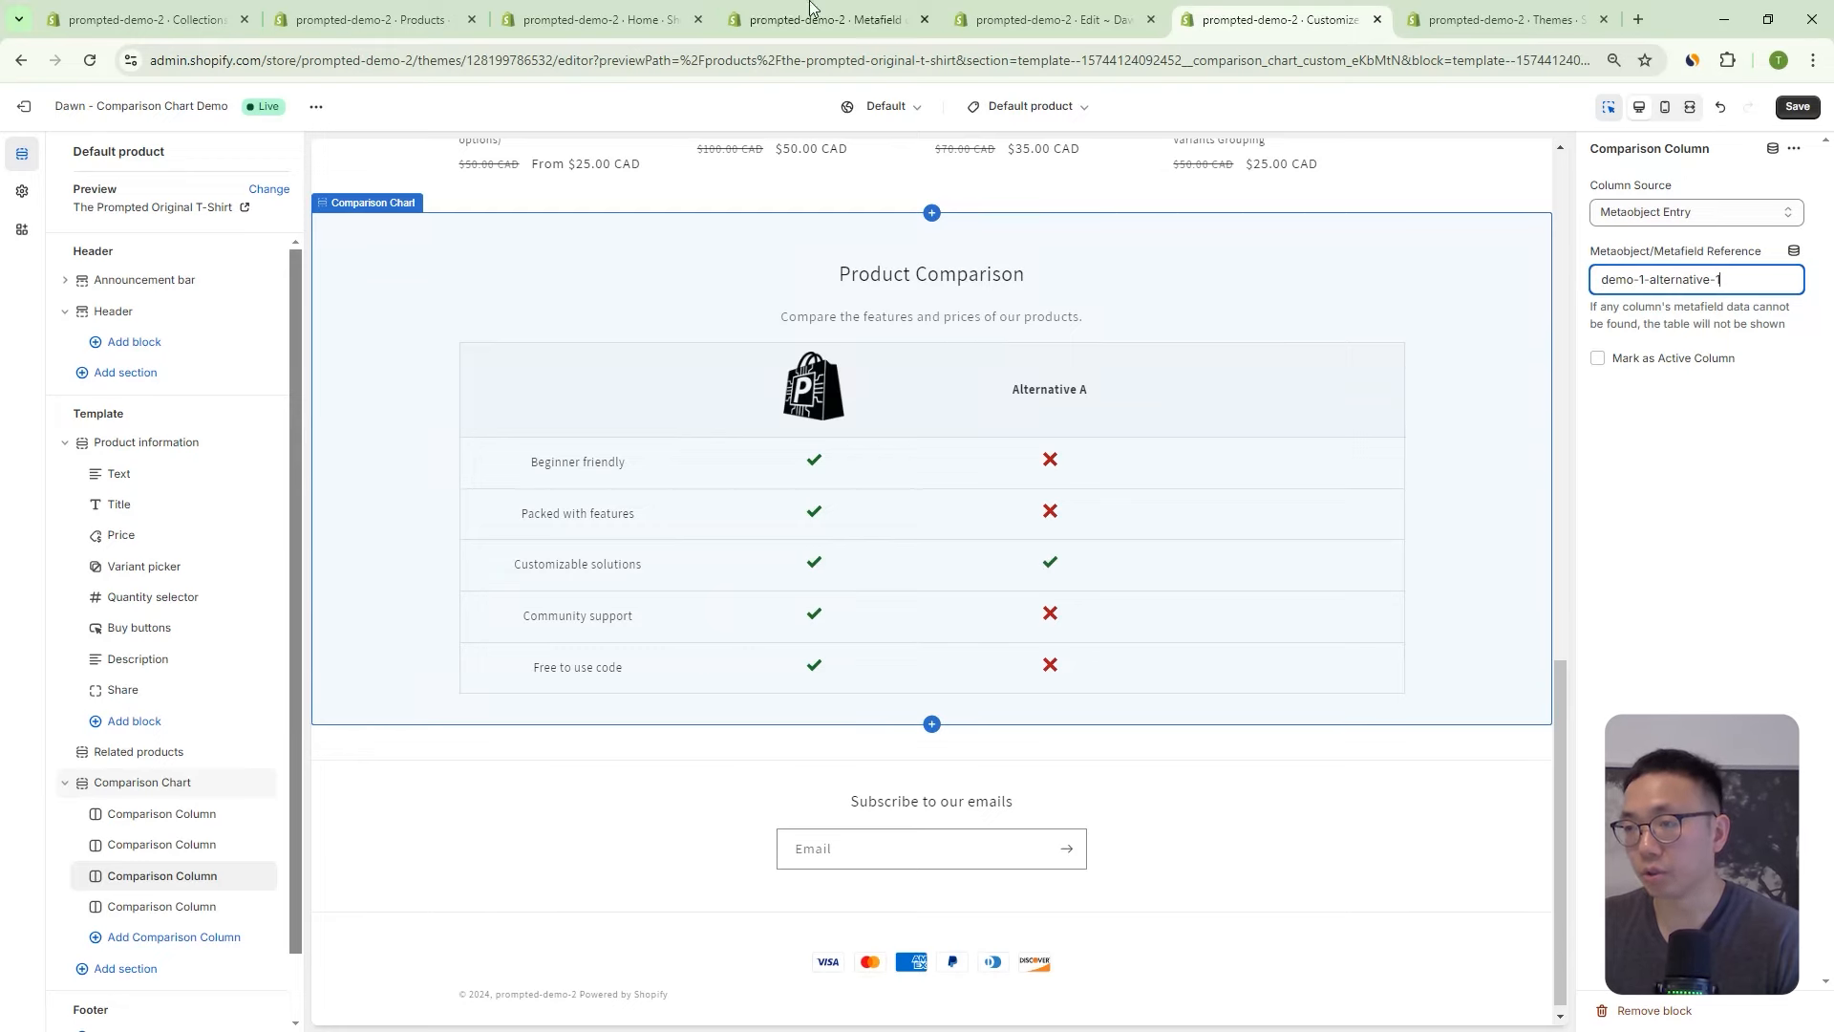
left_click(843, 19)
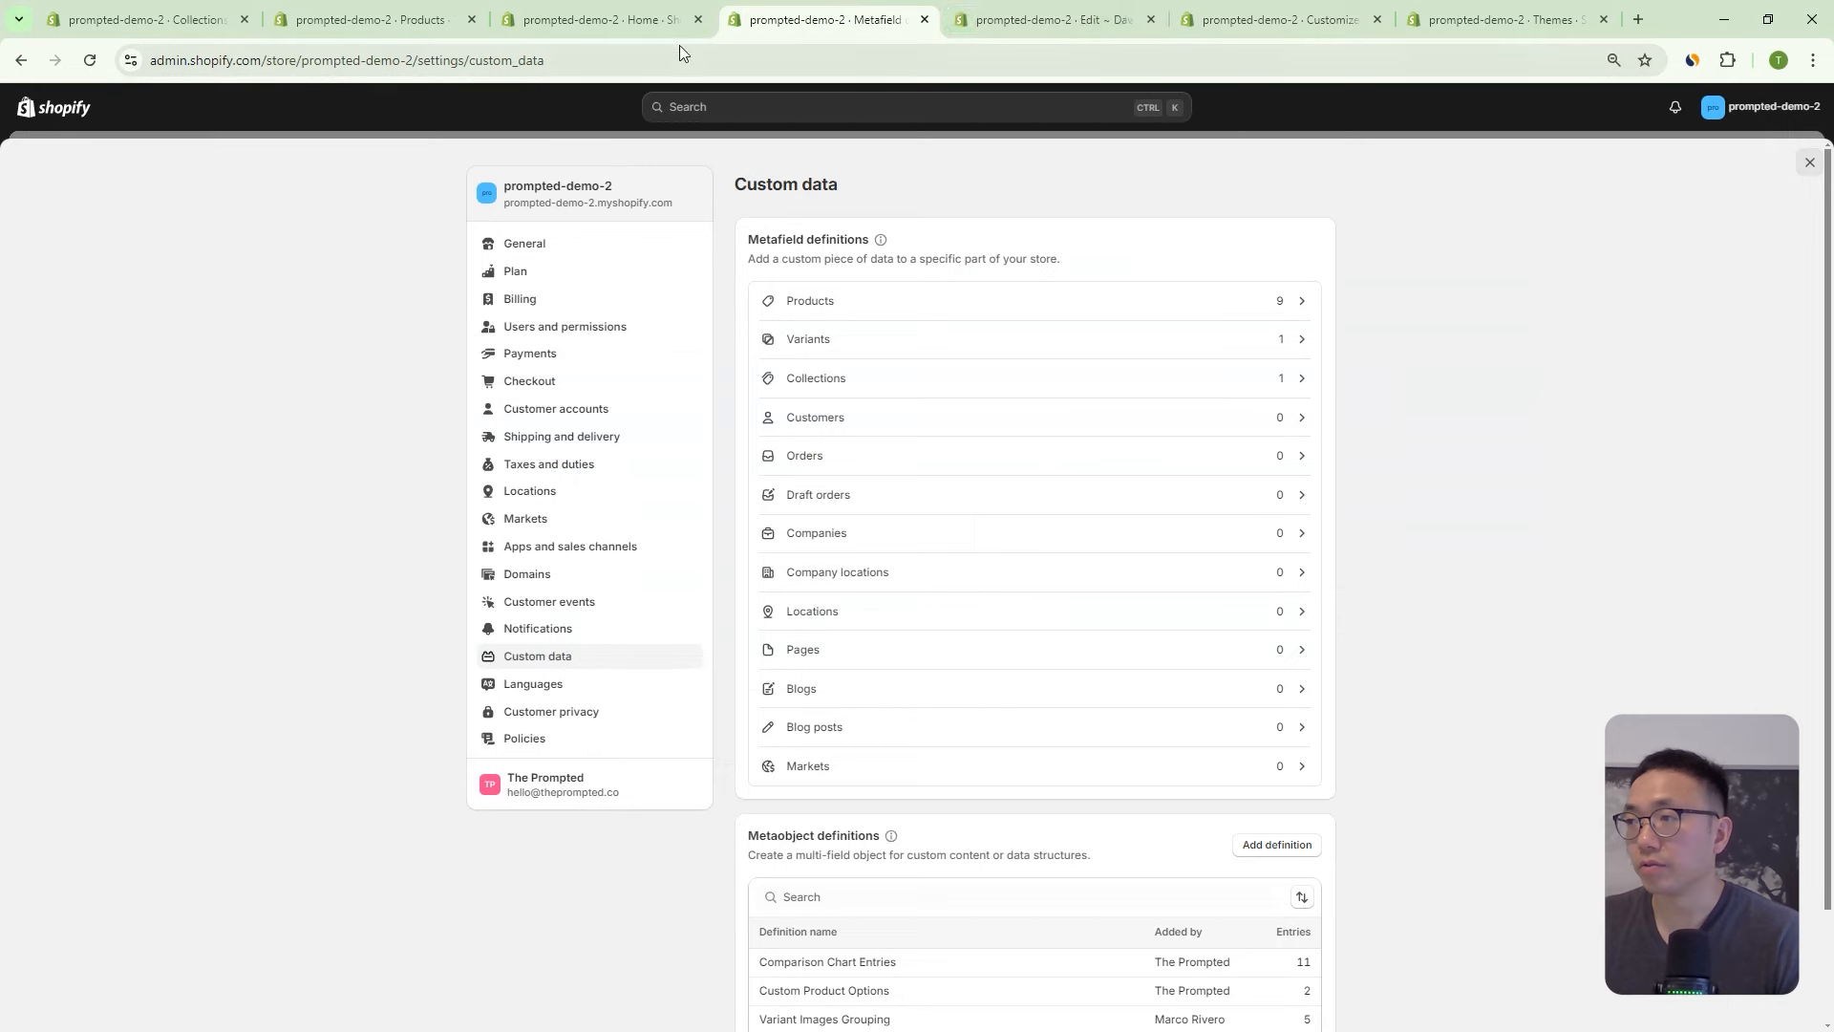
left_click(629, 31)
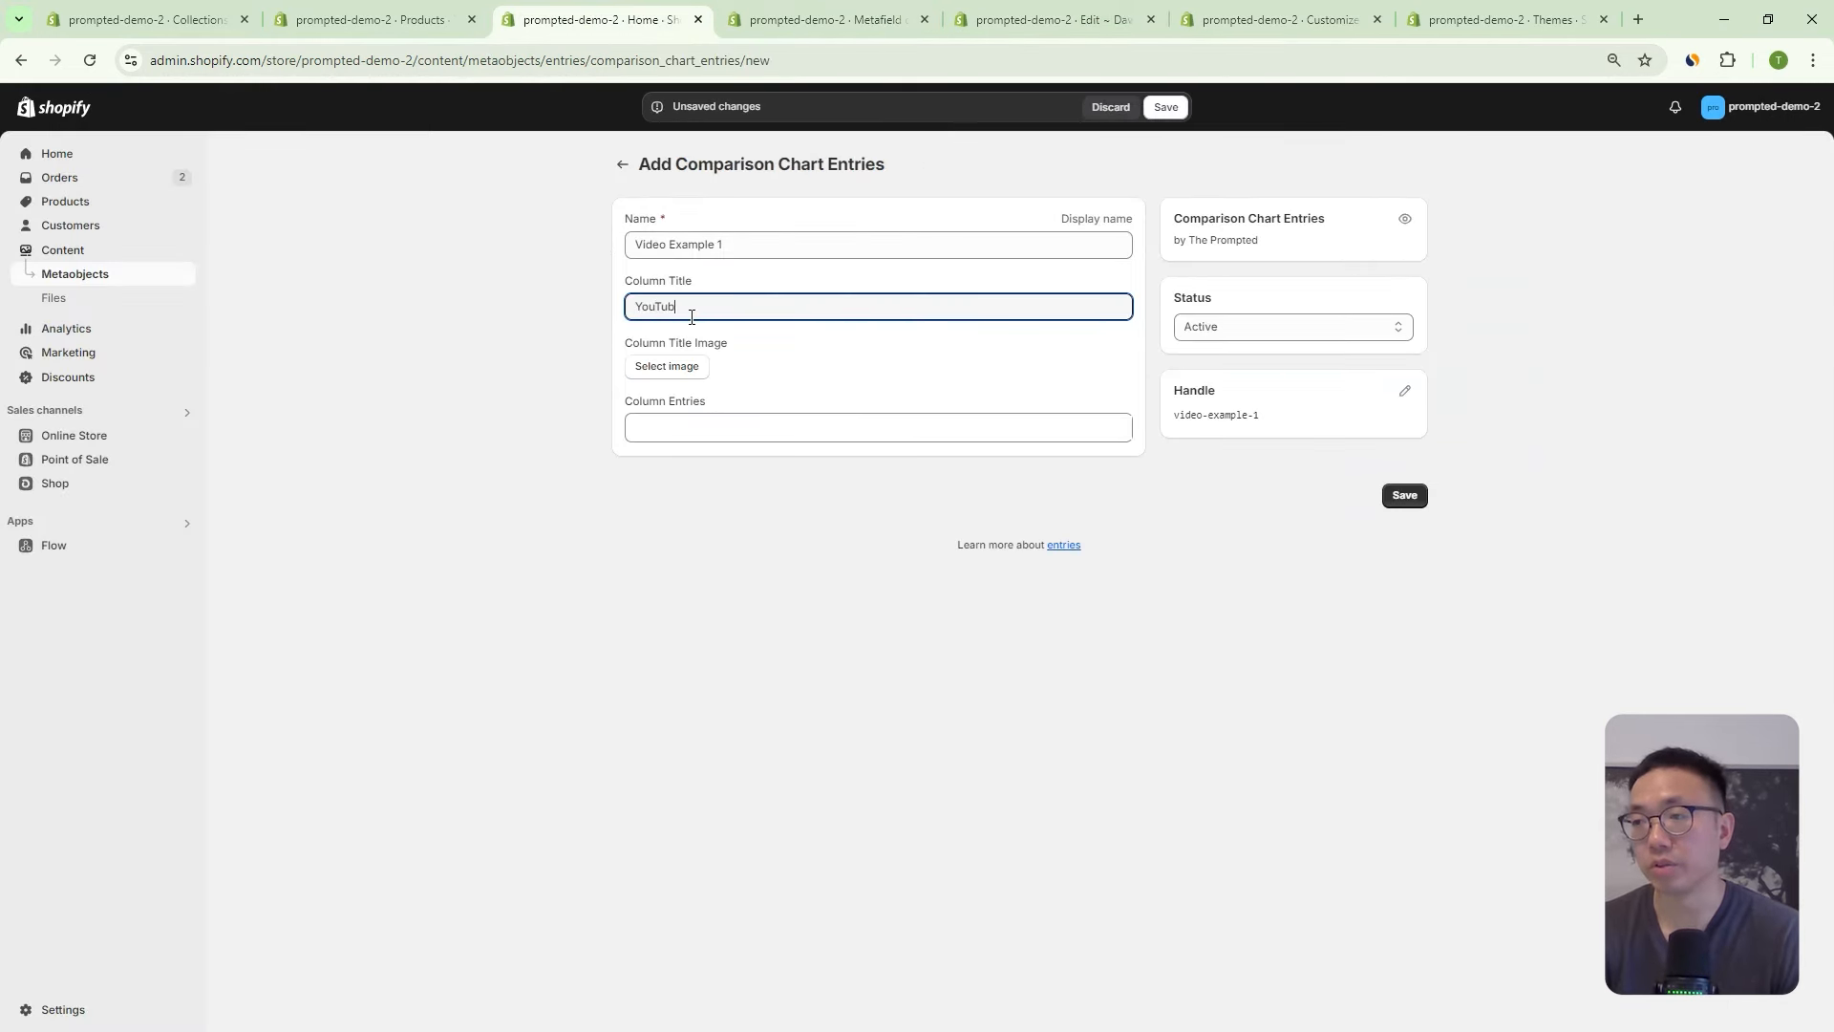
Create five blank items in the Column Entries list of the Video Example 1 entry.
left_click(719, 428)
left_click(659, 479)
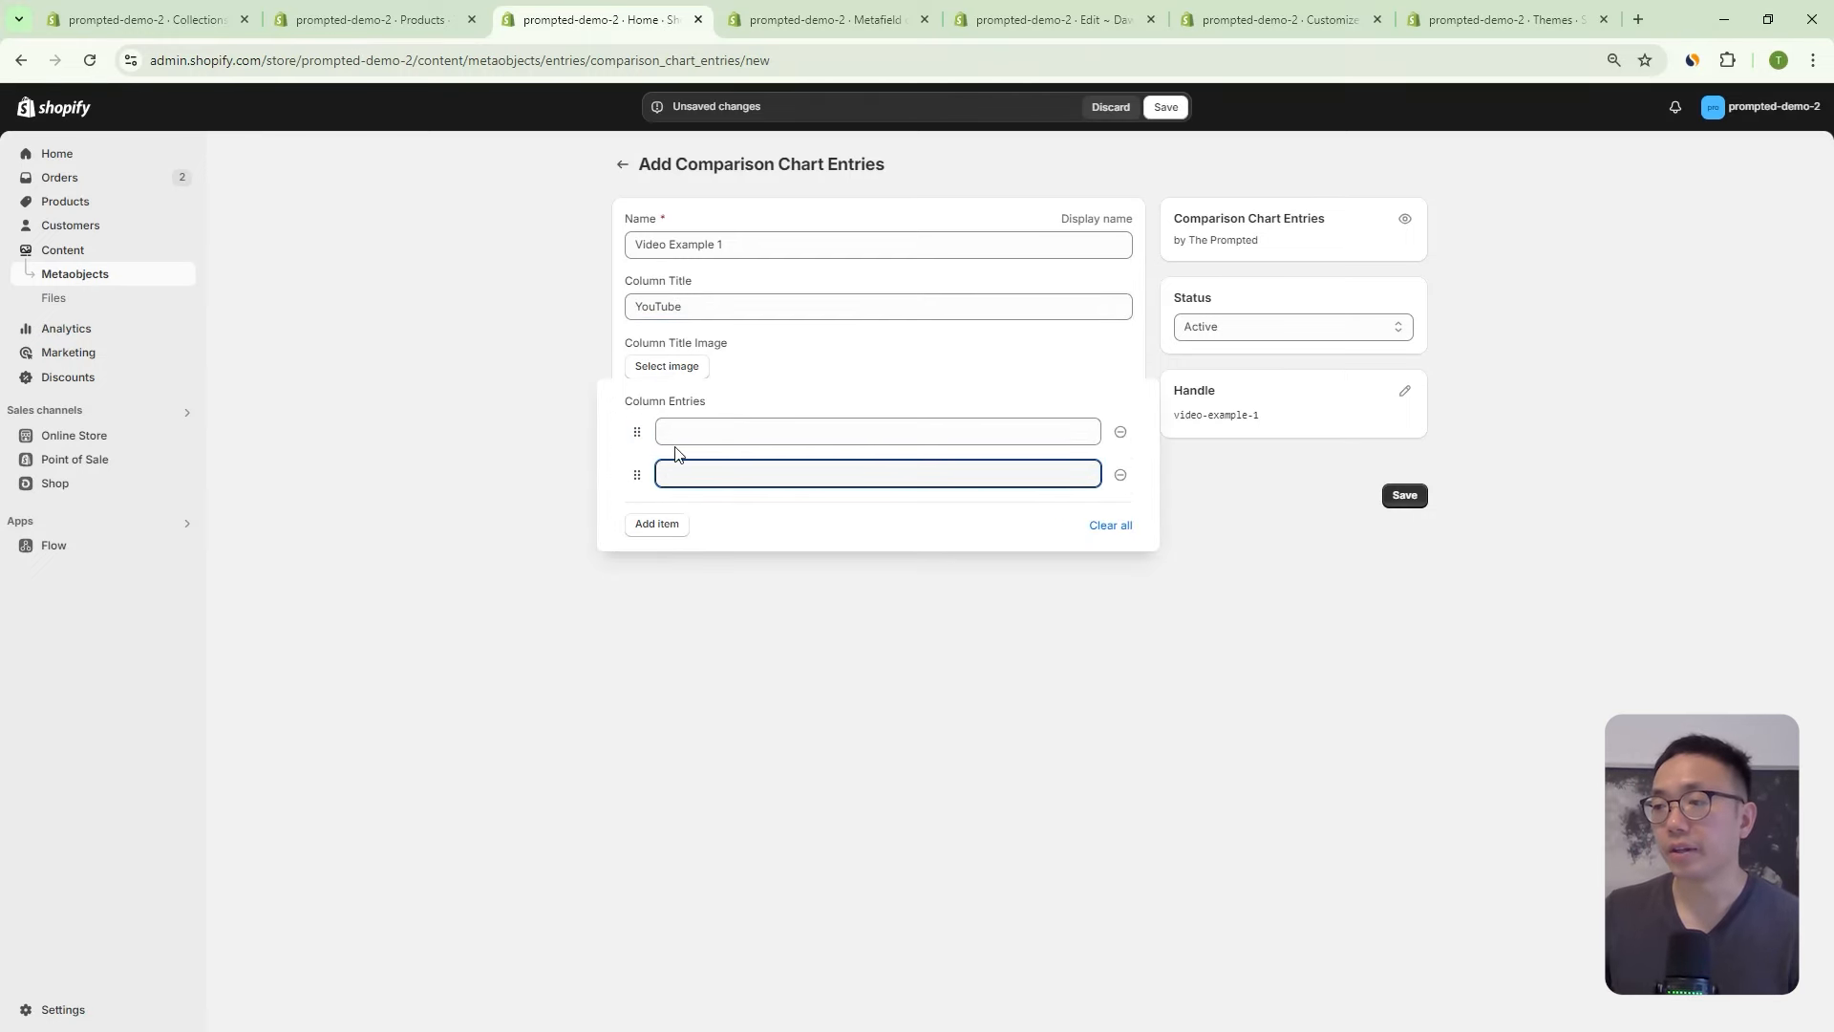
left_click(659, 523)
left_click(657, 566)
left_click(657, 608)
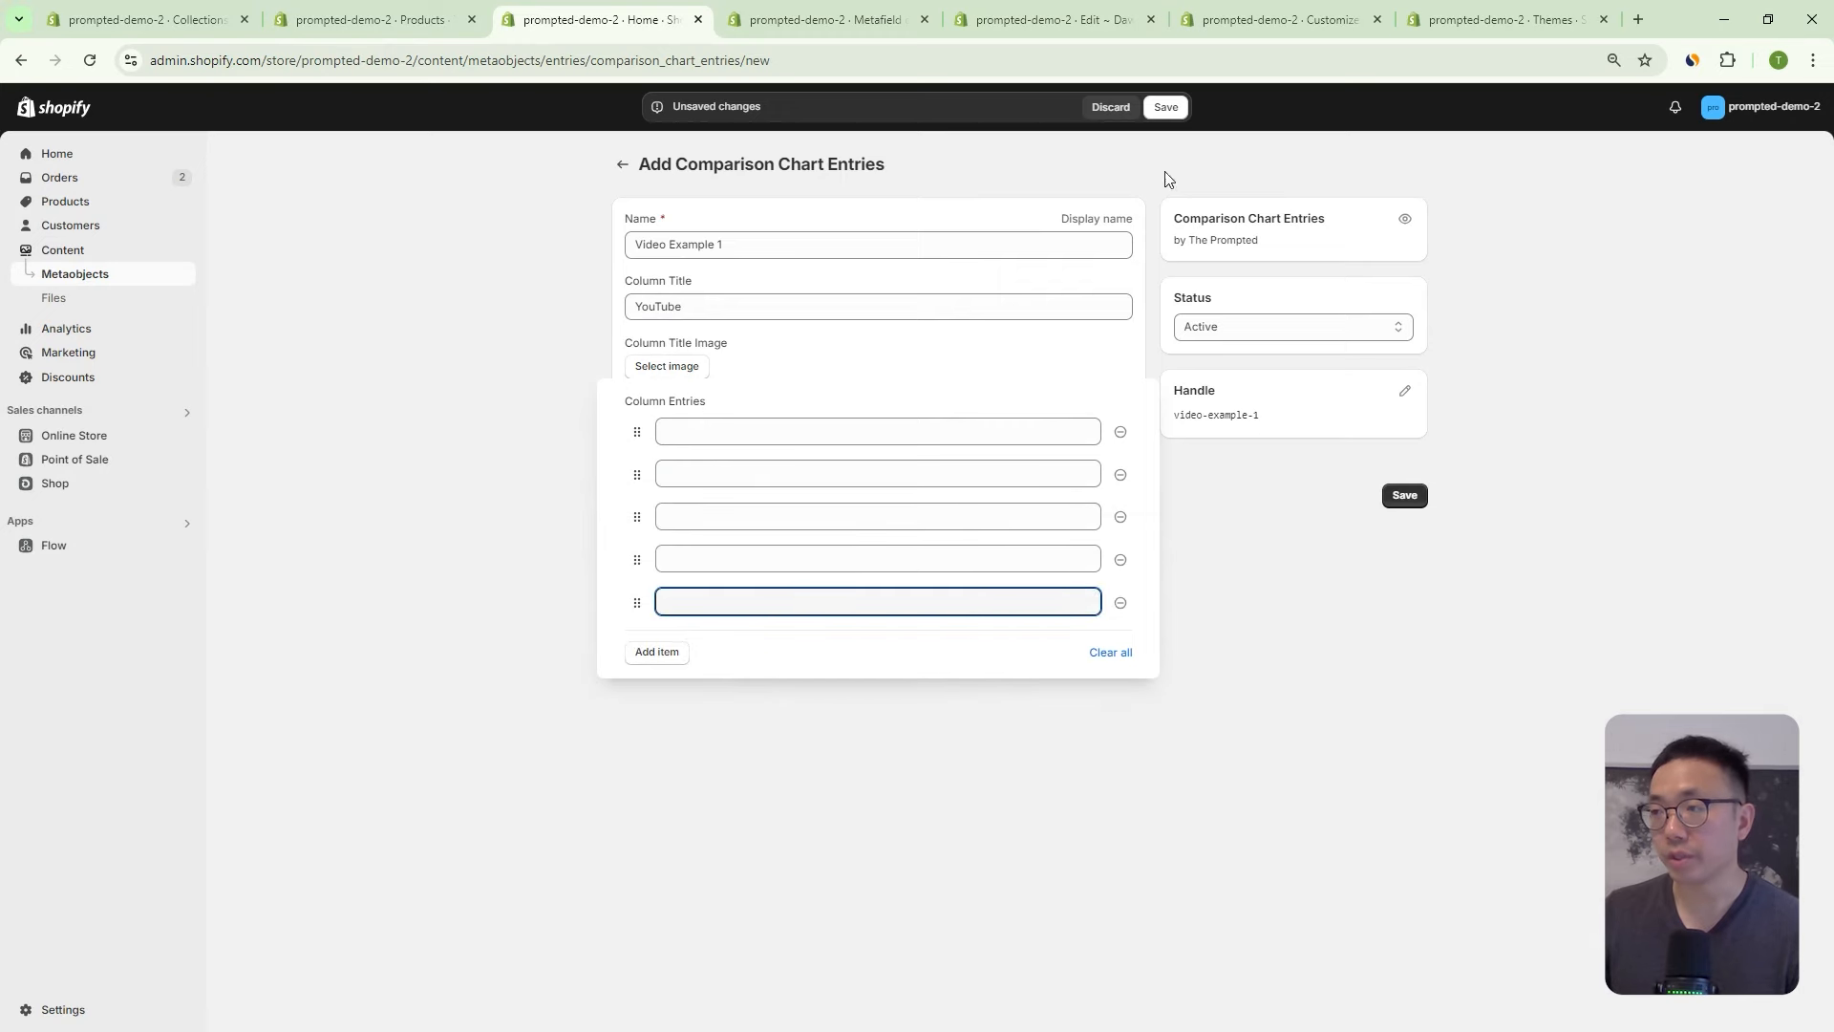
Check the comparison chart in the theme editor and set the third column entry of Video Example 1 to [SKIP].
left_click(1254, 14)
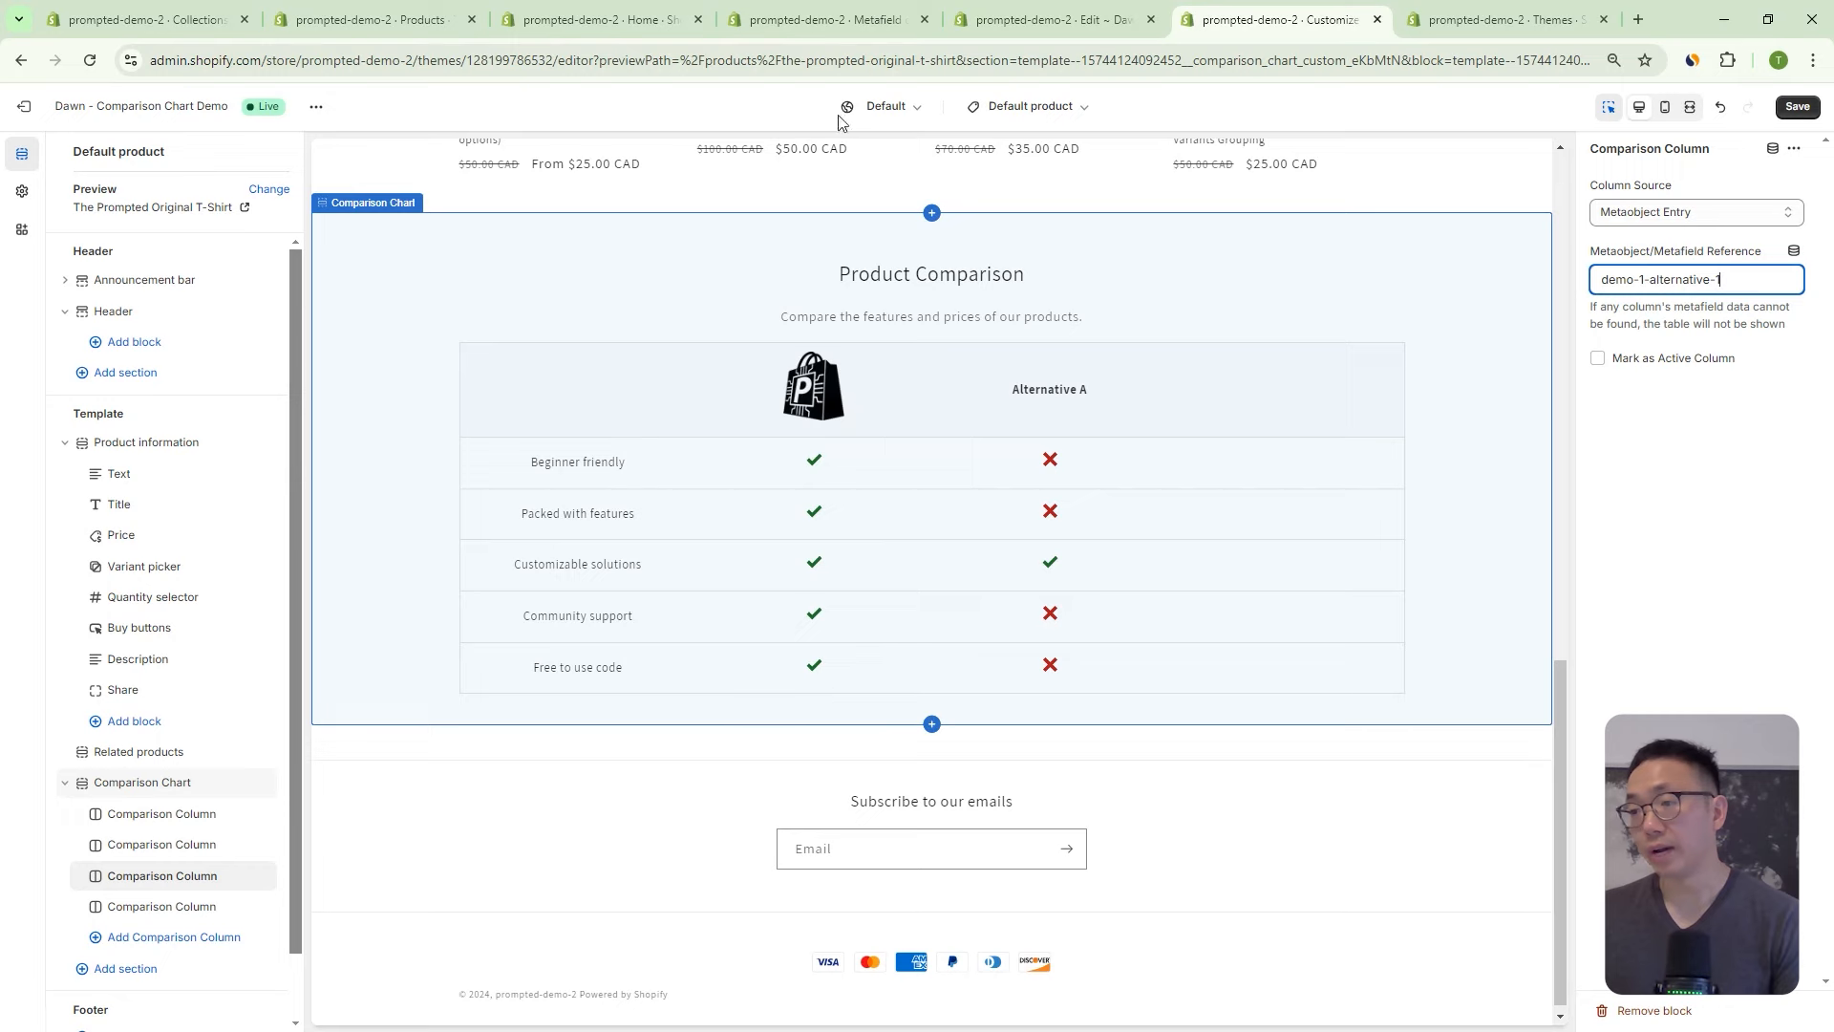
left_click(841, 19)
left_click(661, 19)
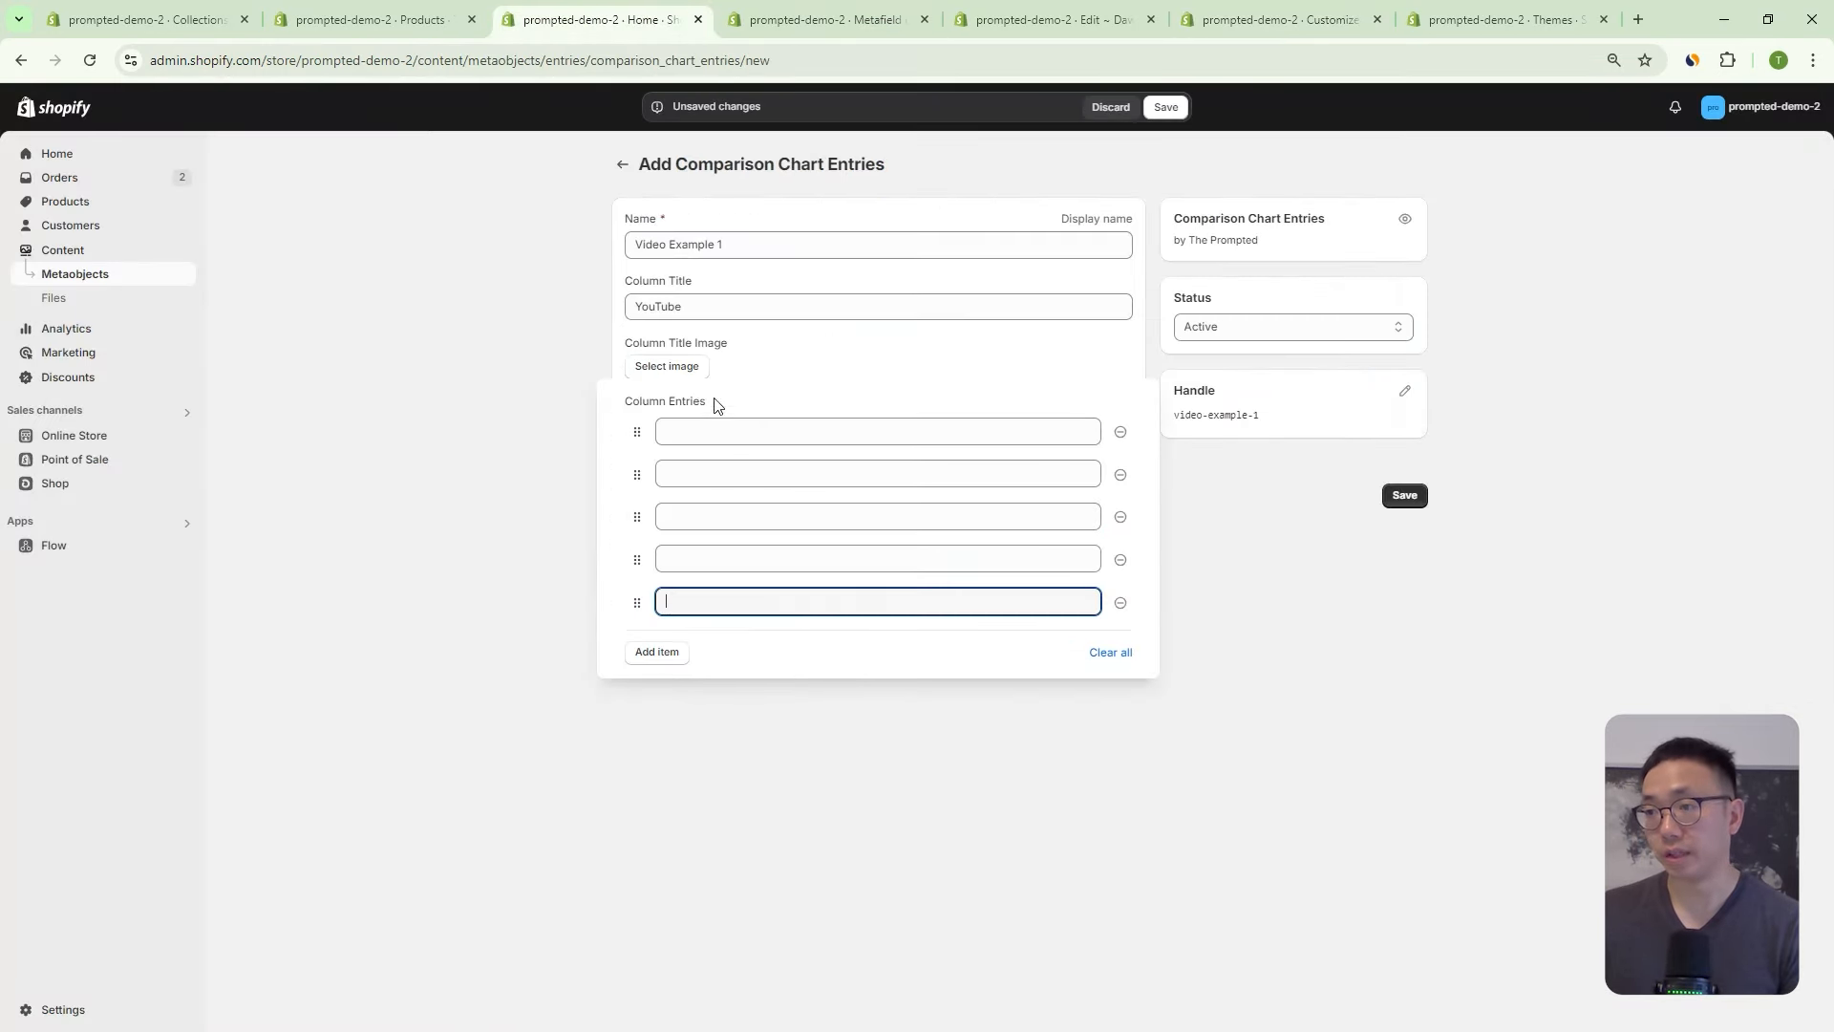
left_click(657, 432)
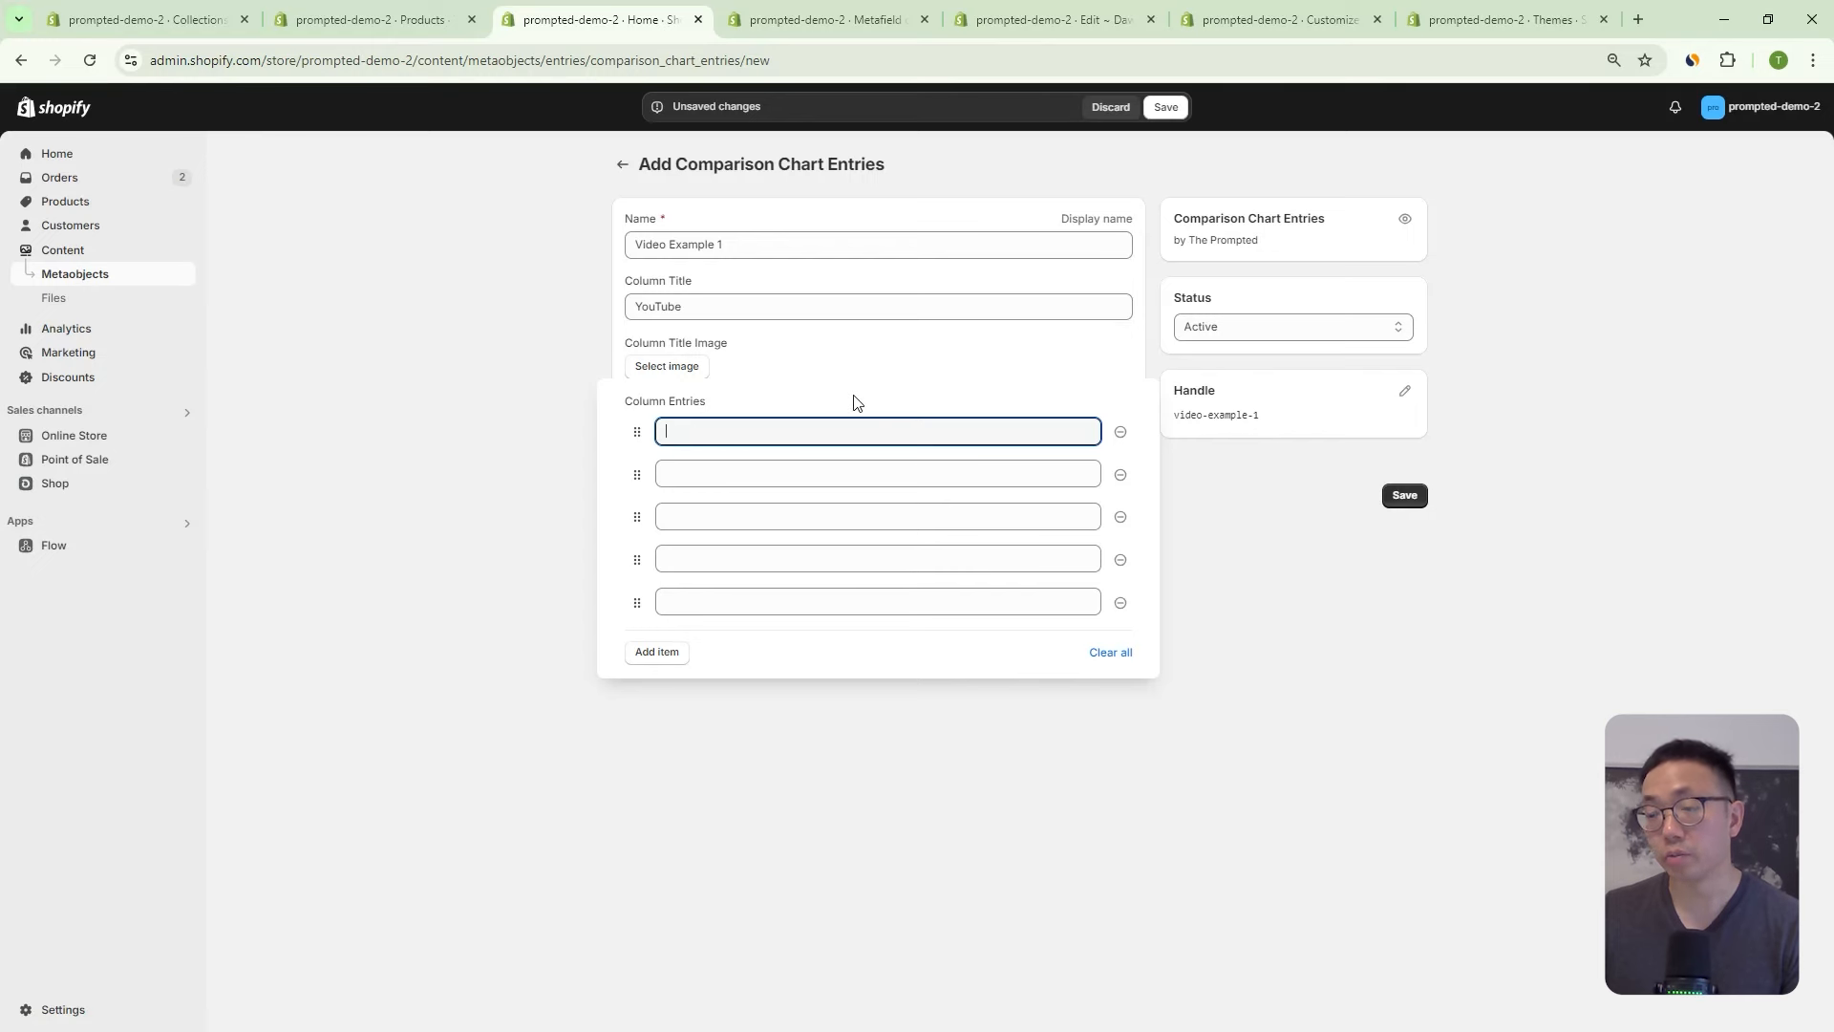
left_click(737, 478)
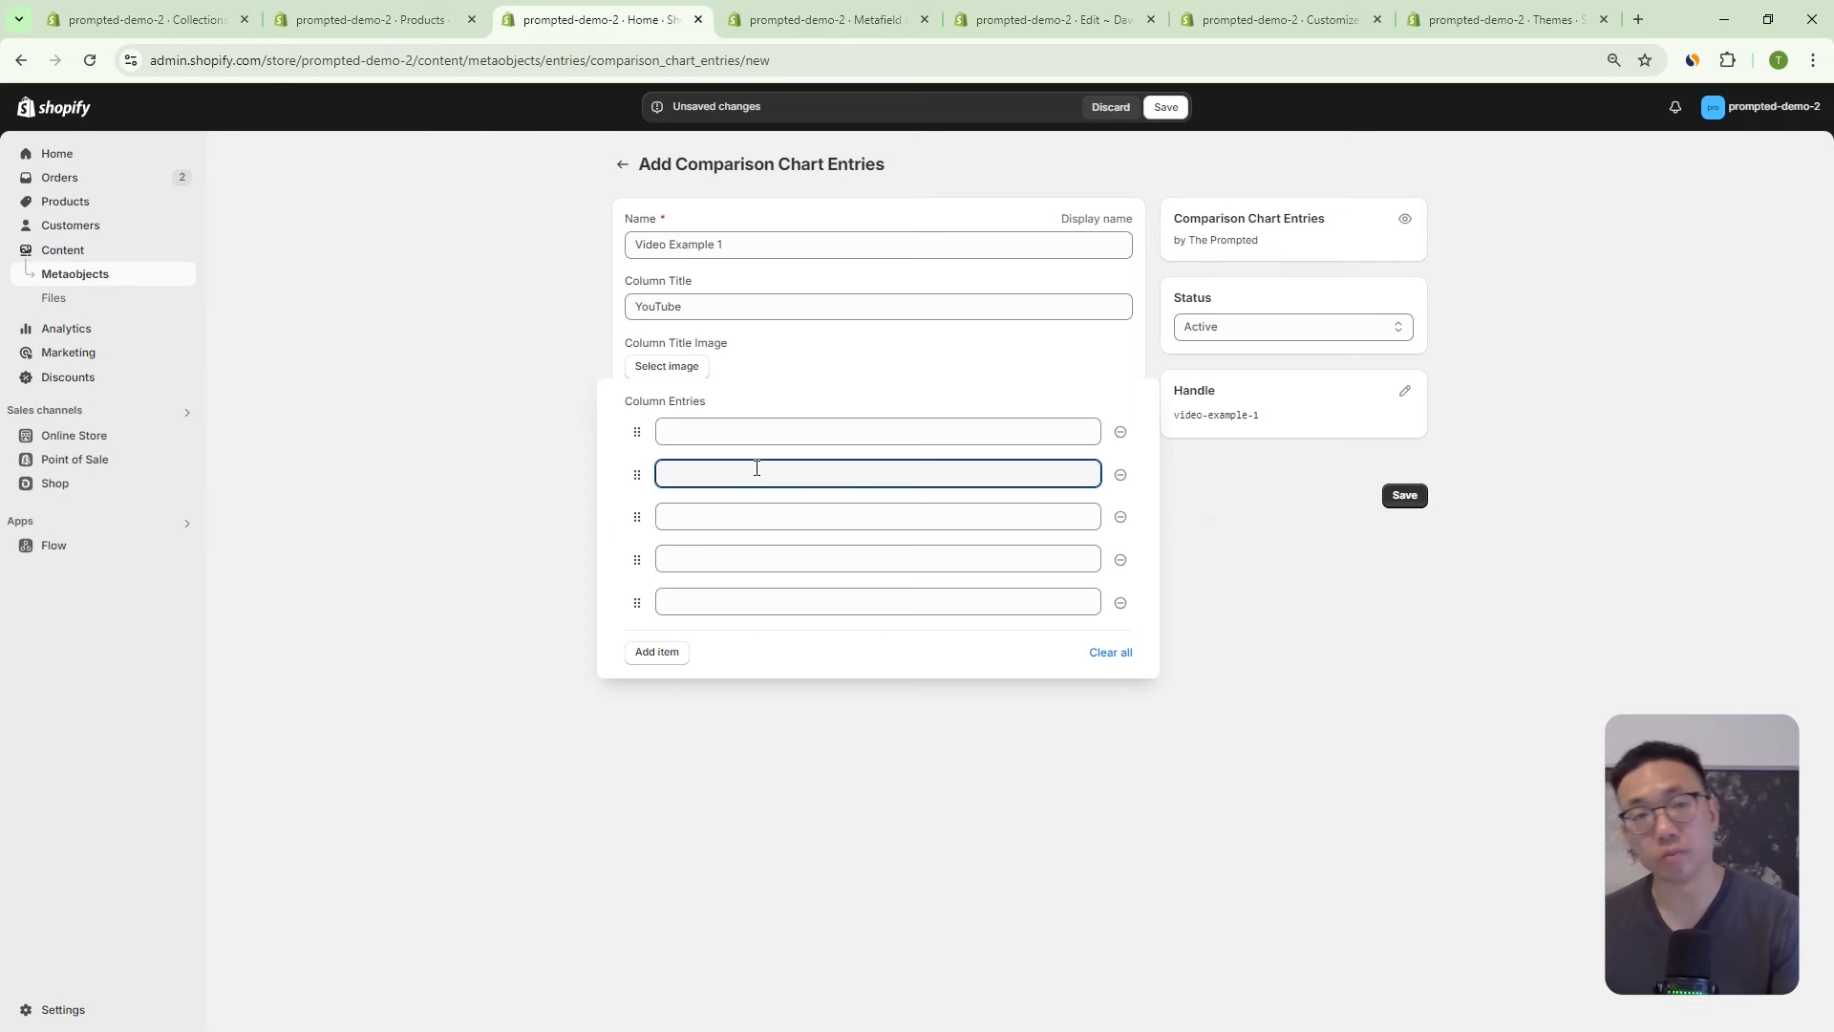
left_click(685, 526)
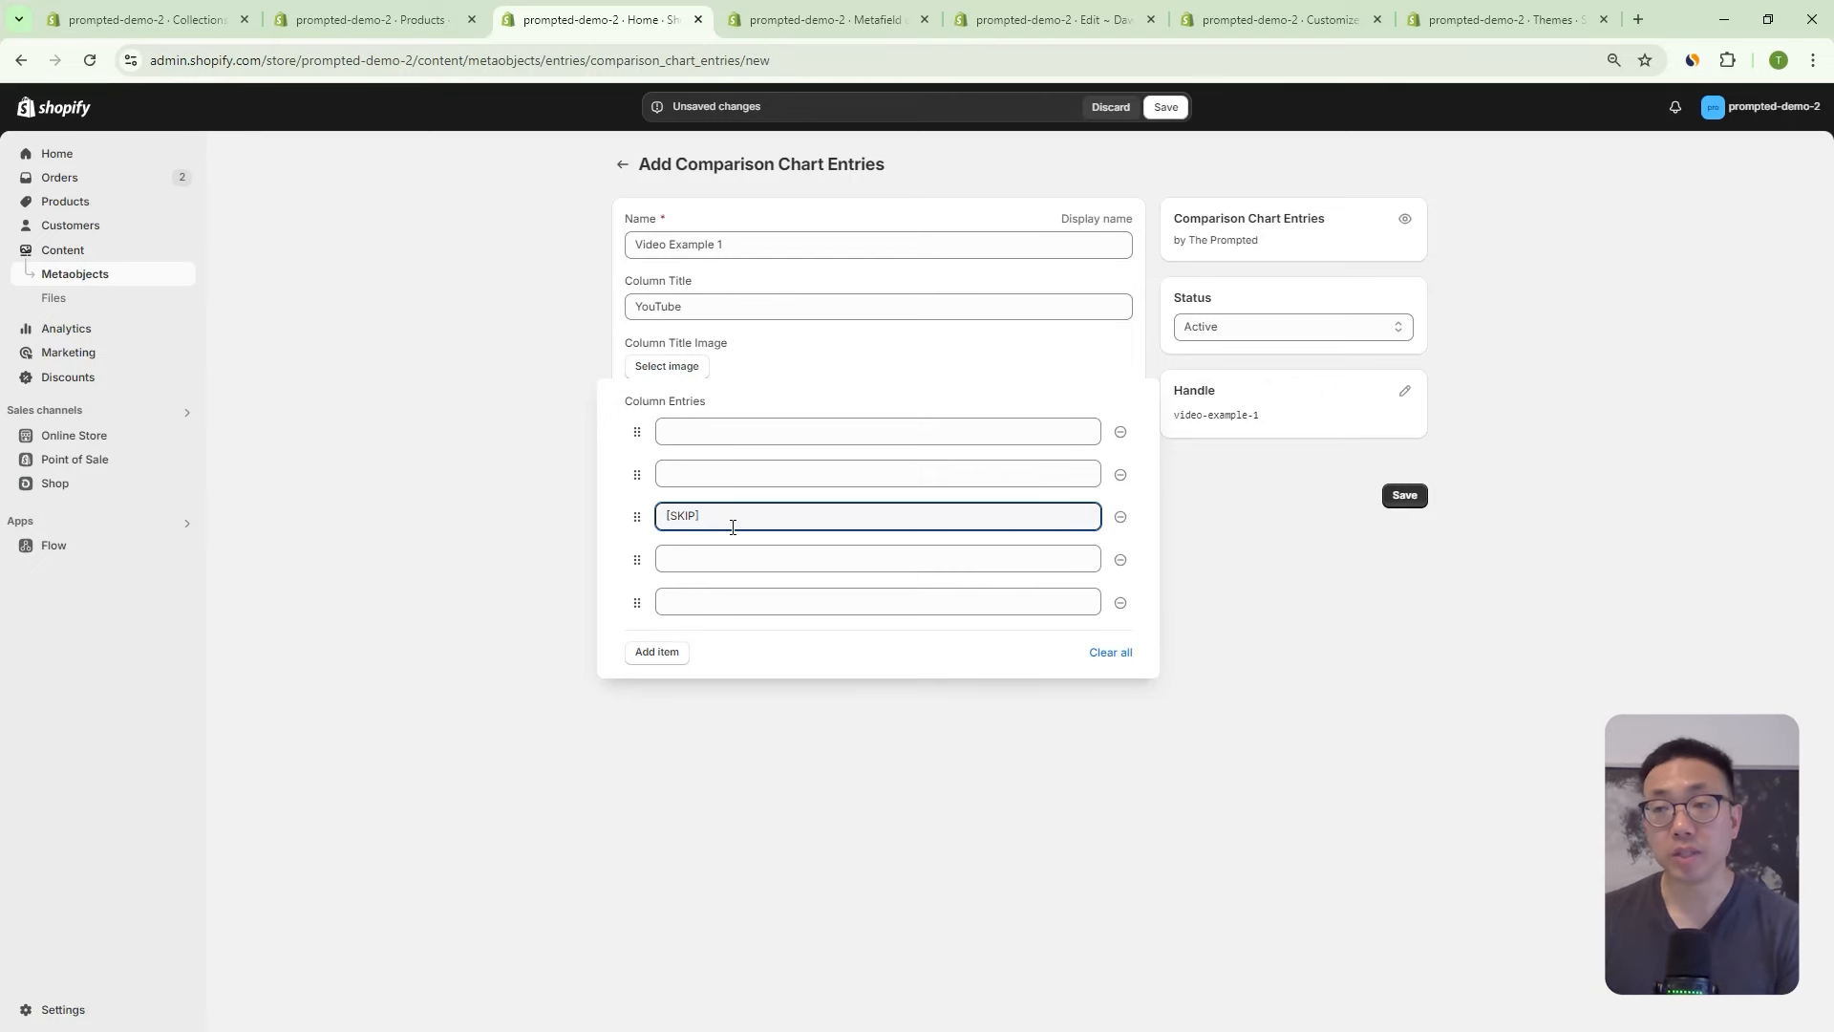
Enter "Please Subscribe" as the first column entry of Video Example 1.
left_click(749, 471)
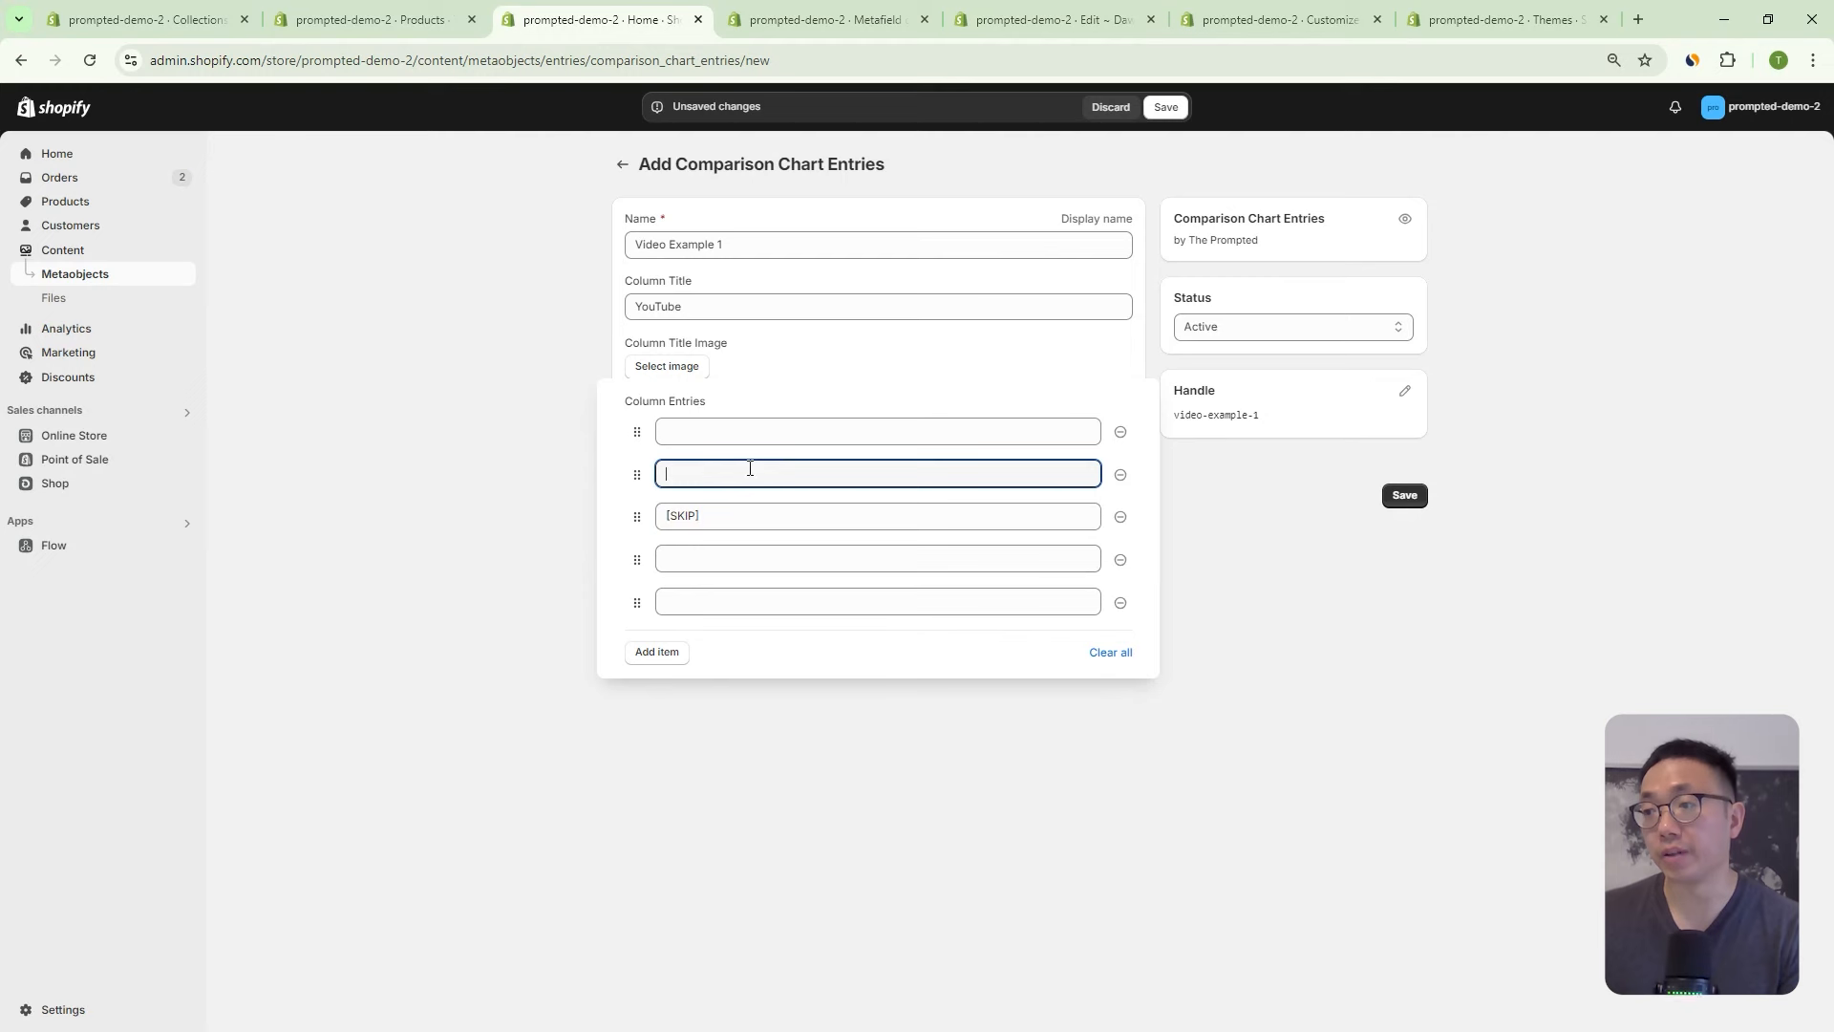
left_click(761, 437)
left_click(709, 467)
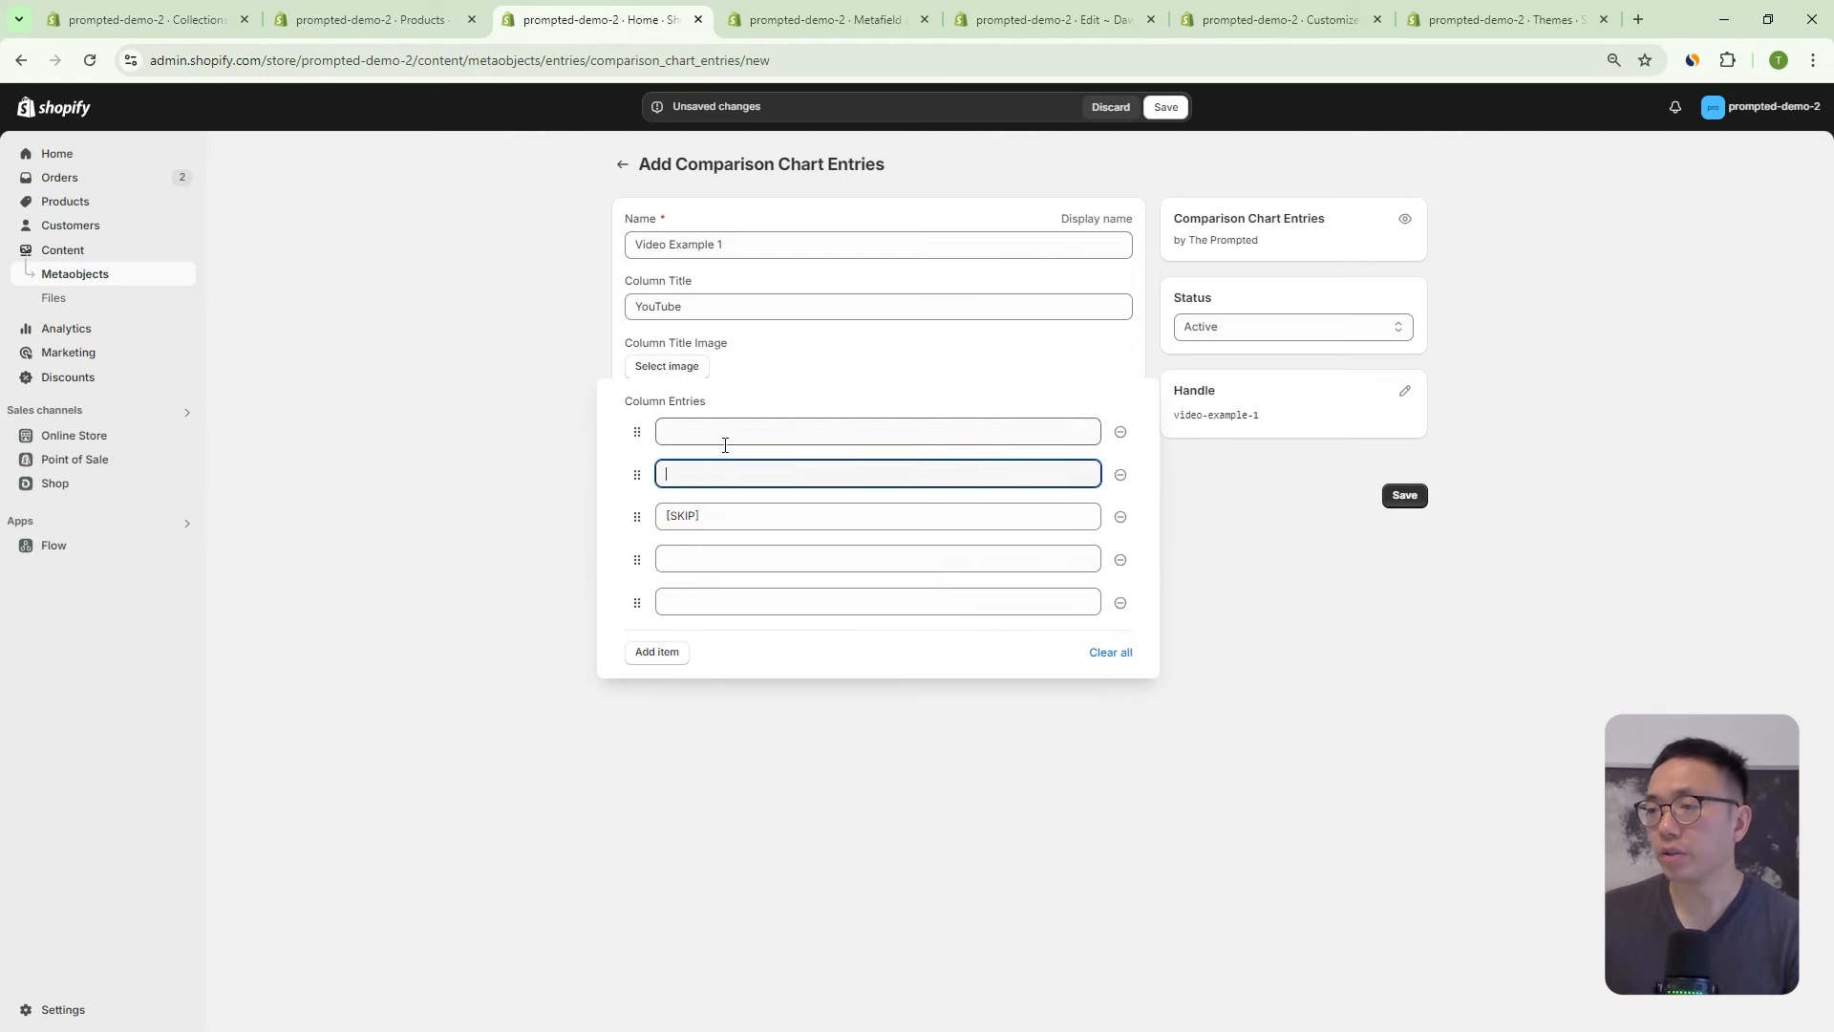
left_click(726, 439)
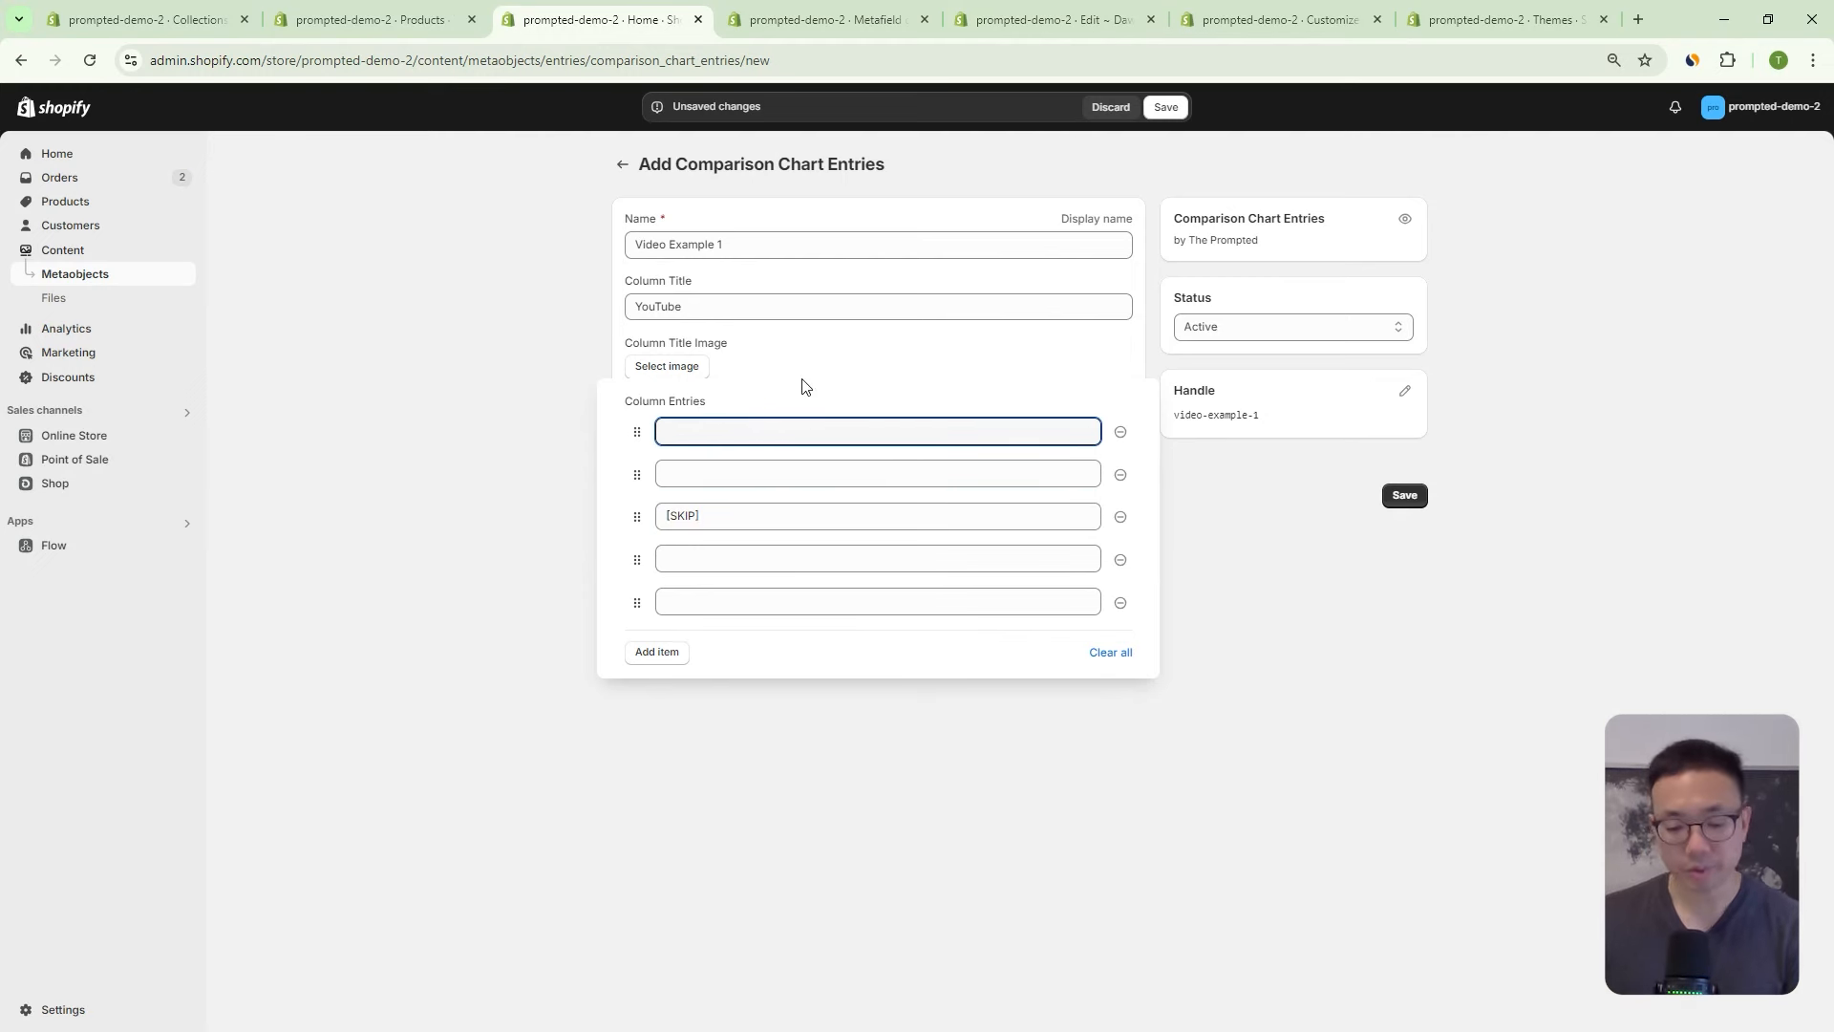
type("Pl")
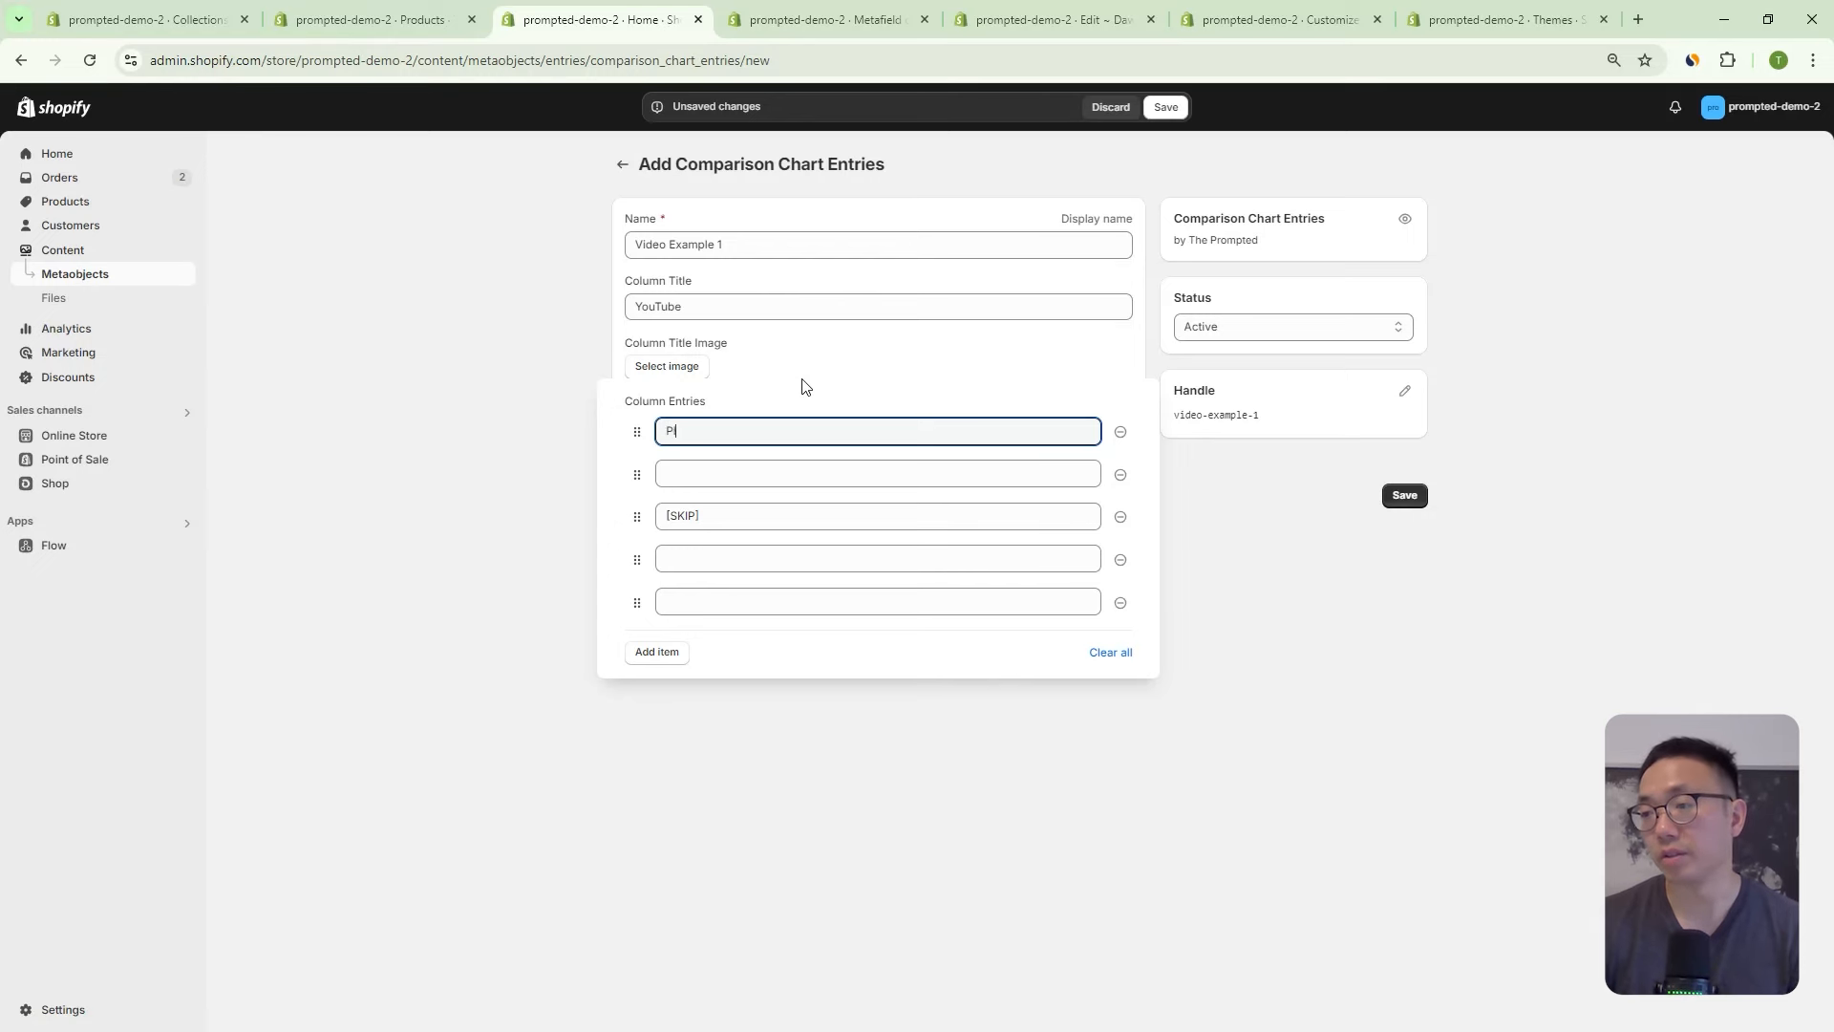
type("ease Subcribe")
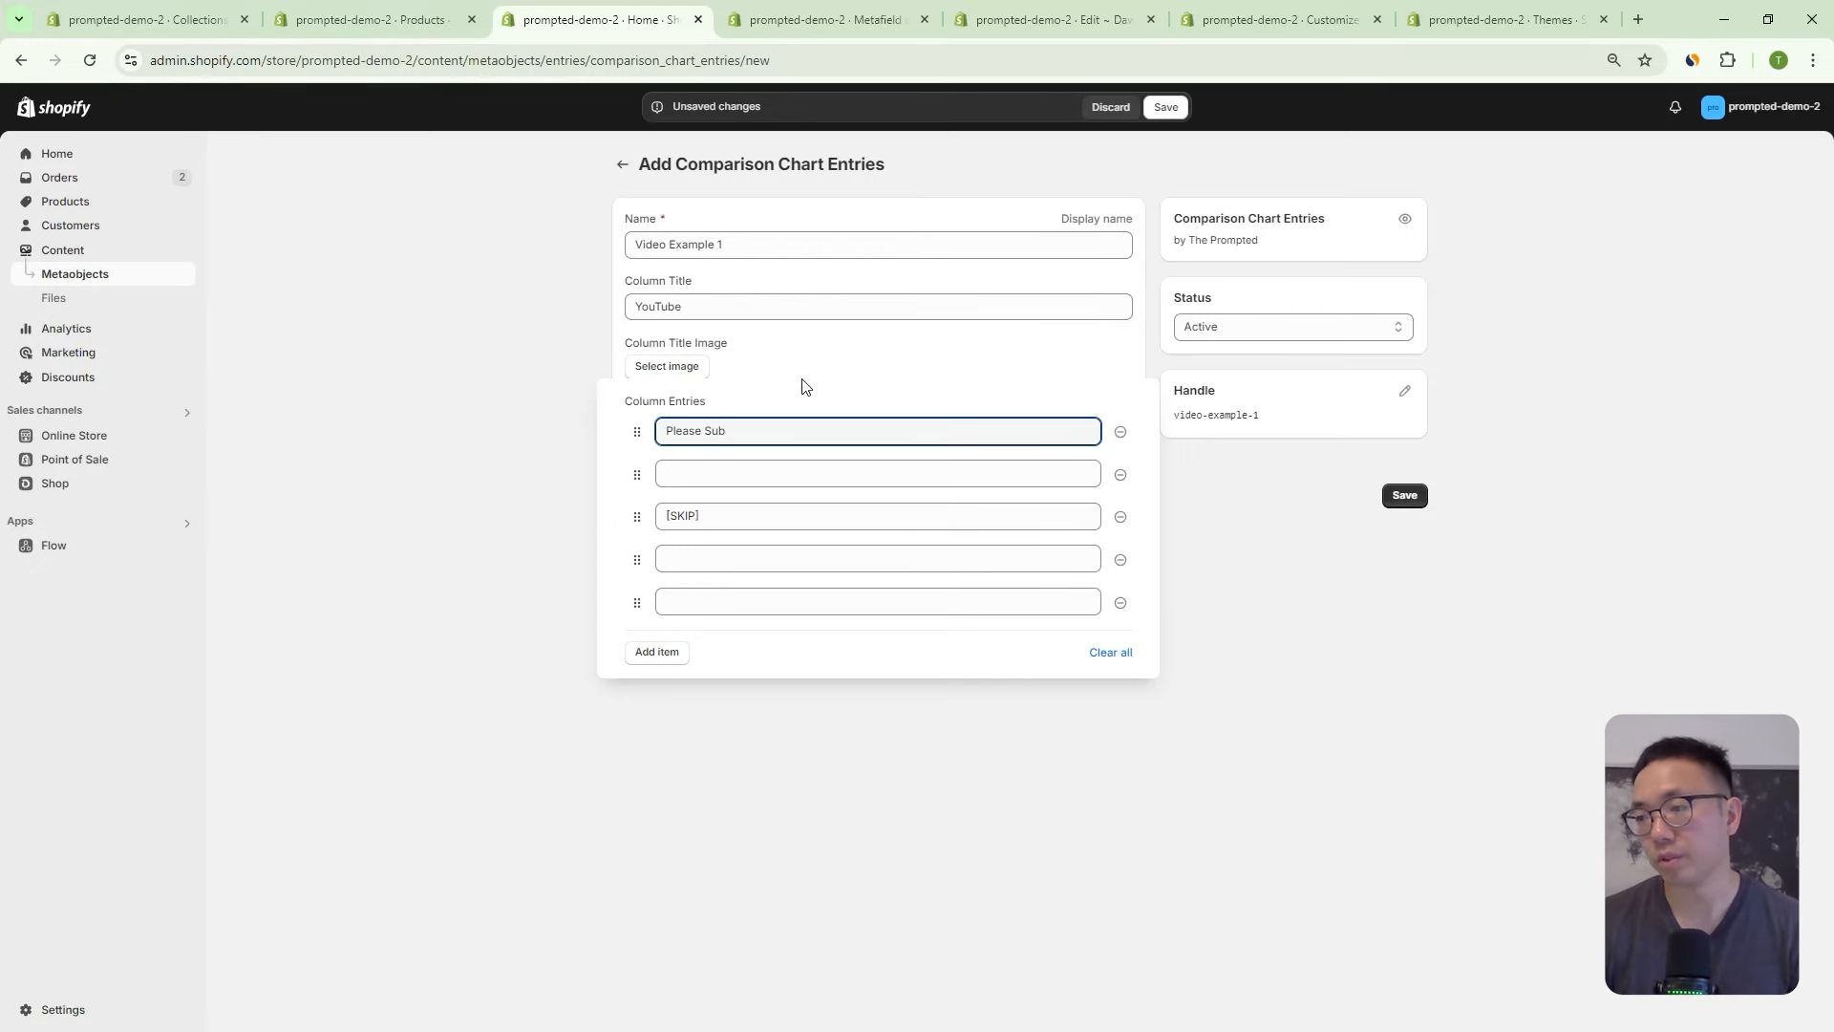
key("Left")
key("Left")
key("Left")
key("Left")
type("s")
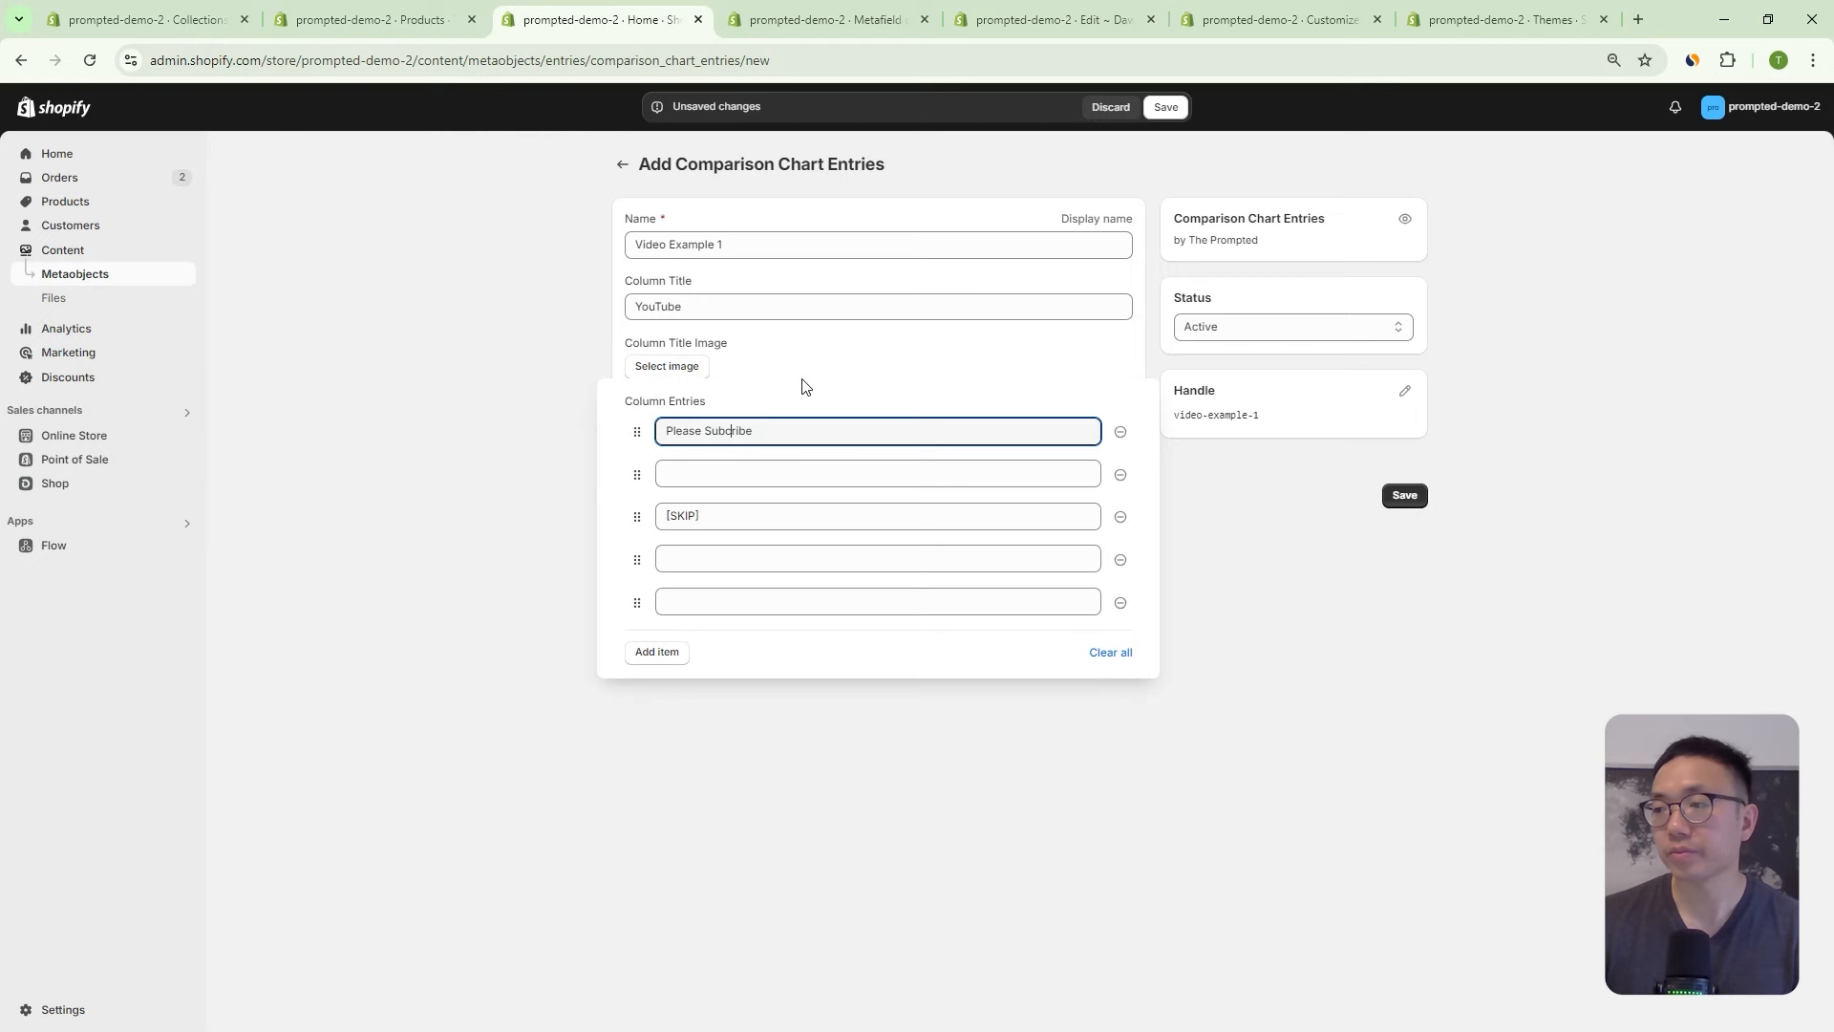
Correct the spelling of the first column entry to "Please Subscribe" and set the second entry to [YES].
key("Left")
key("Left")
type("s")
key("Right")
key("Delete")
left_click(759, 472)
type("[YES]")
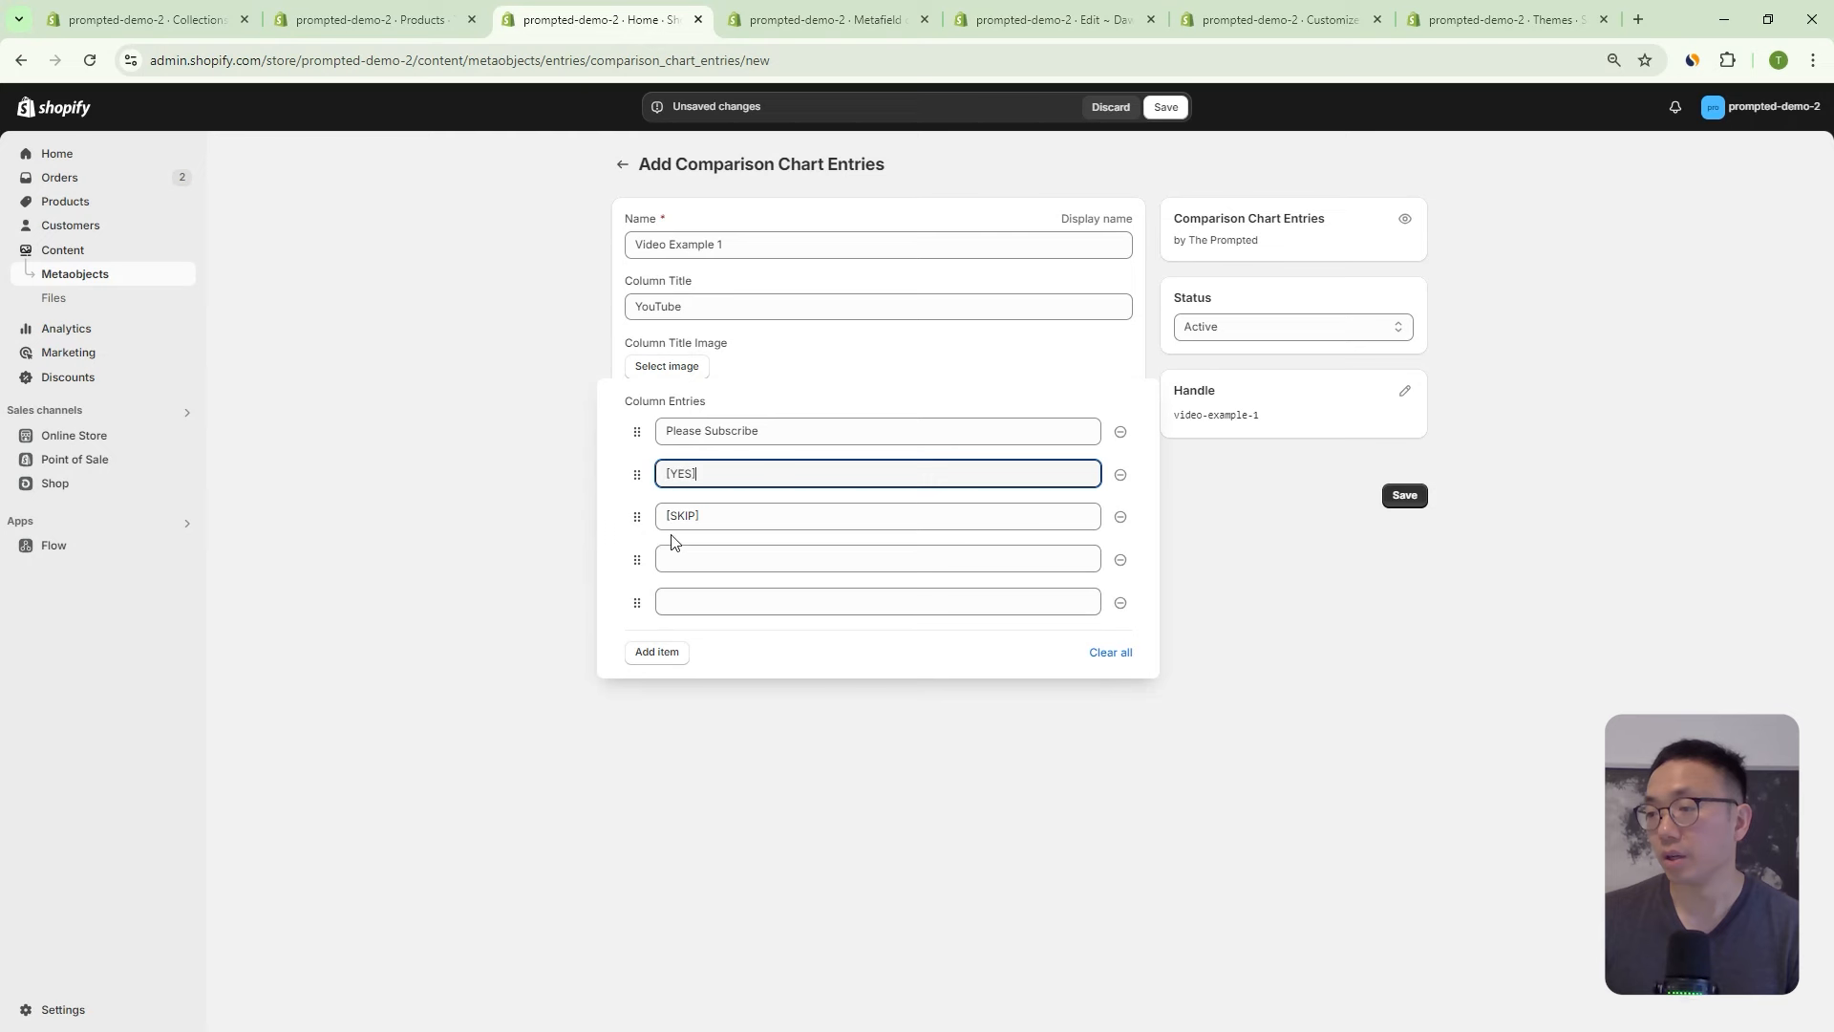
Set the fourth column entry of Video Example 1 to "*Special Formatting" and the fifth to "Thank you".
left_click(764, 561)
type("*")
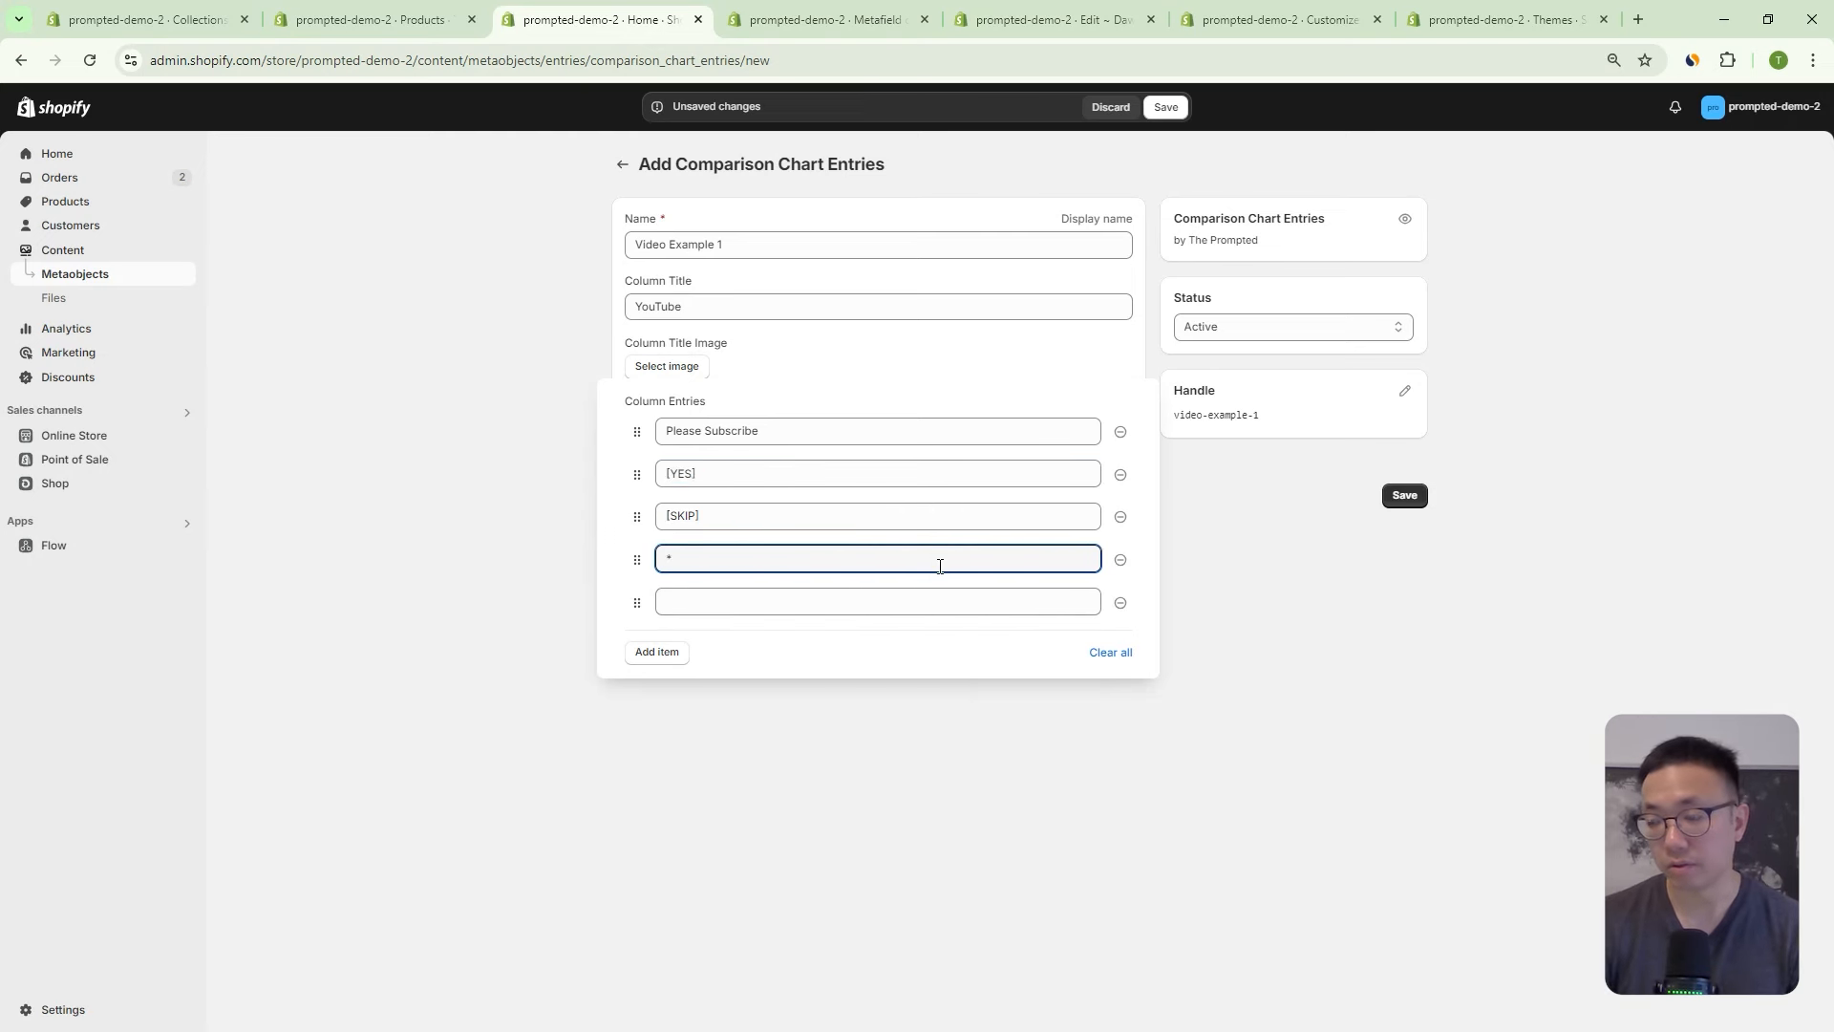
type("Spec")
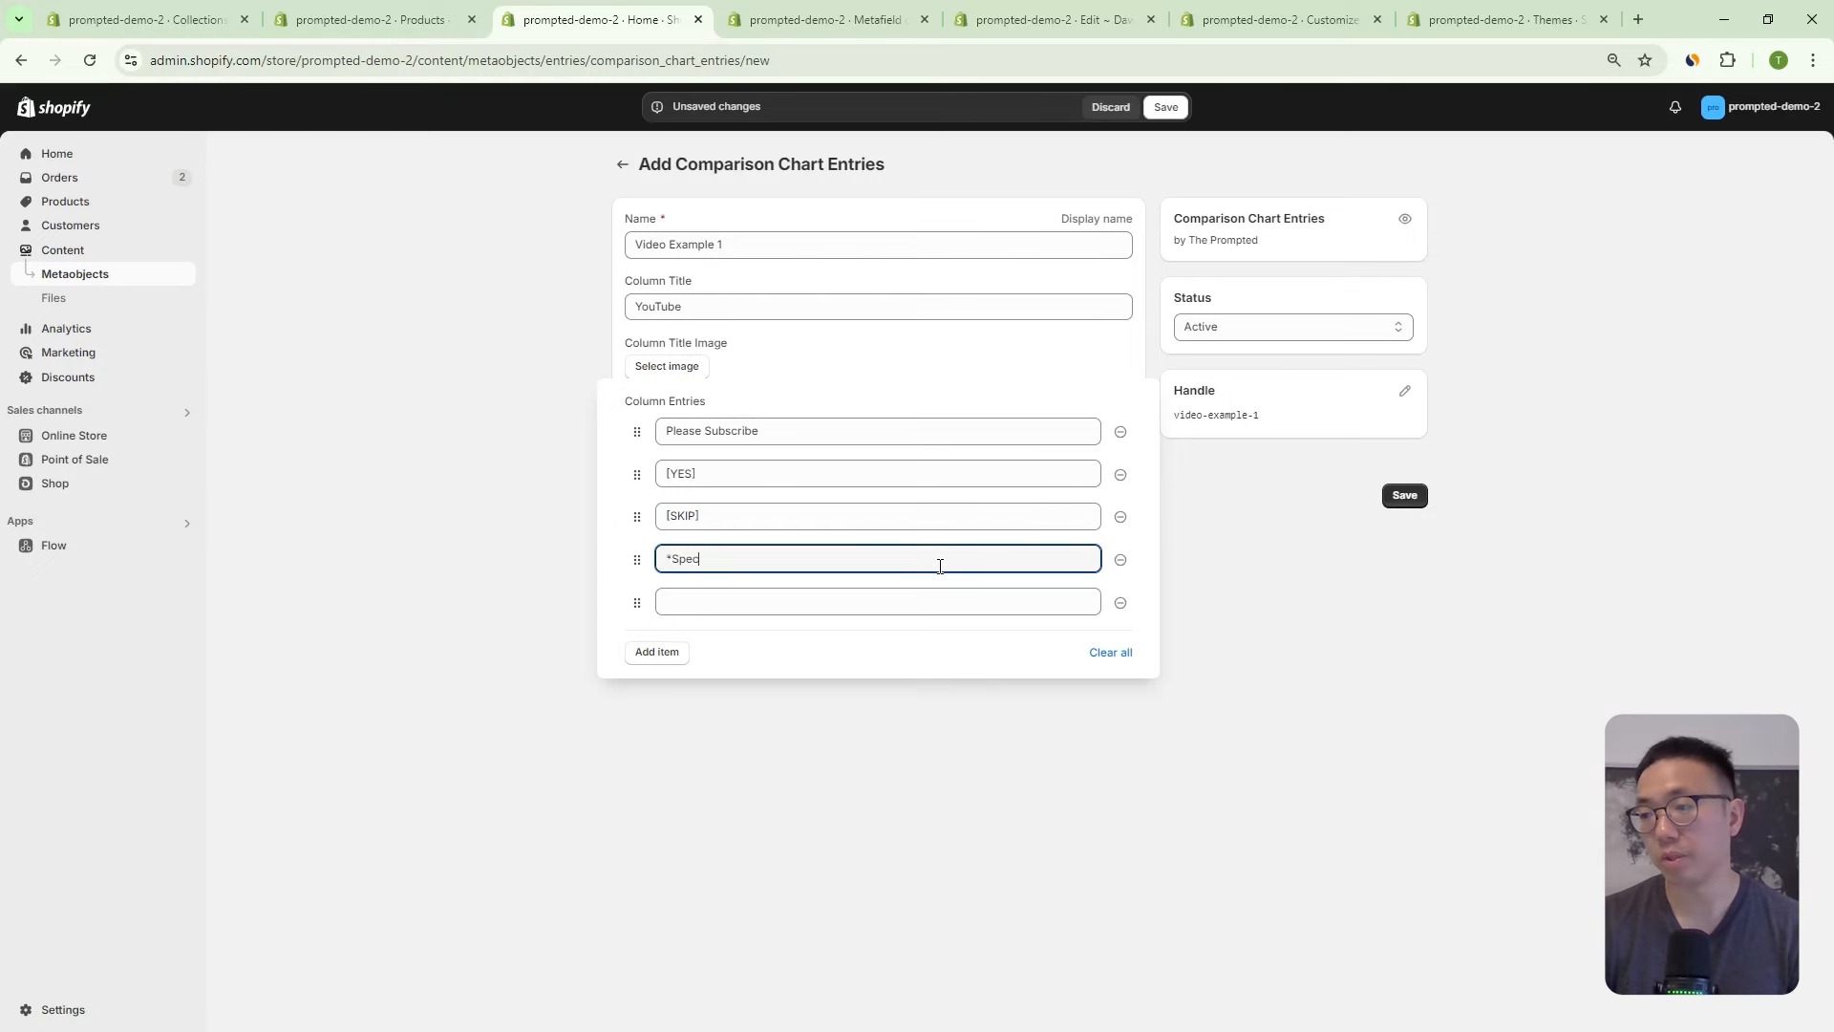
type("ial Formatting")
left_click(893, 602)
left_click_drag(793, 511, 665, 516)
left_click(782, 602)
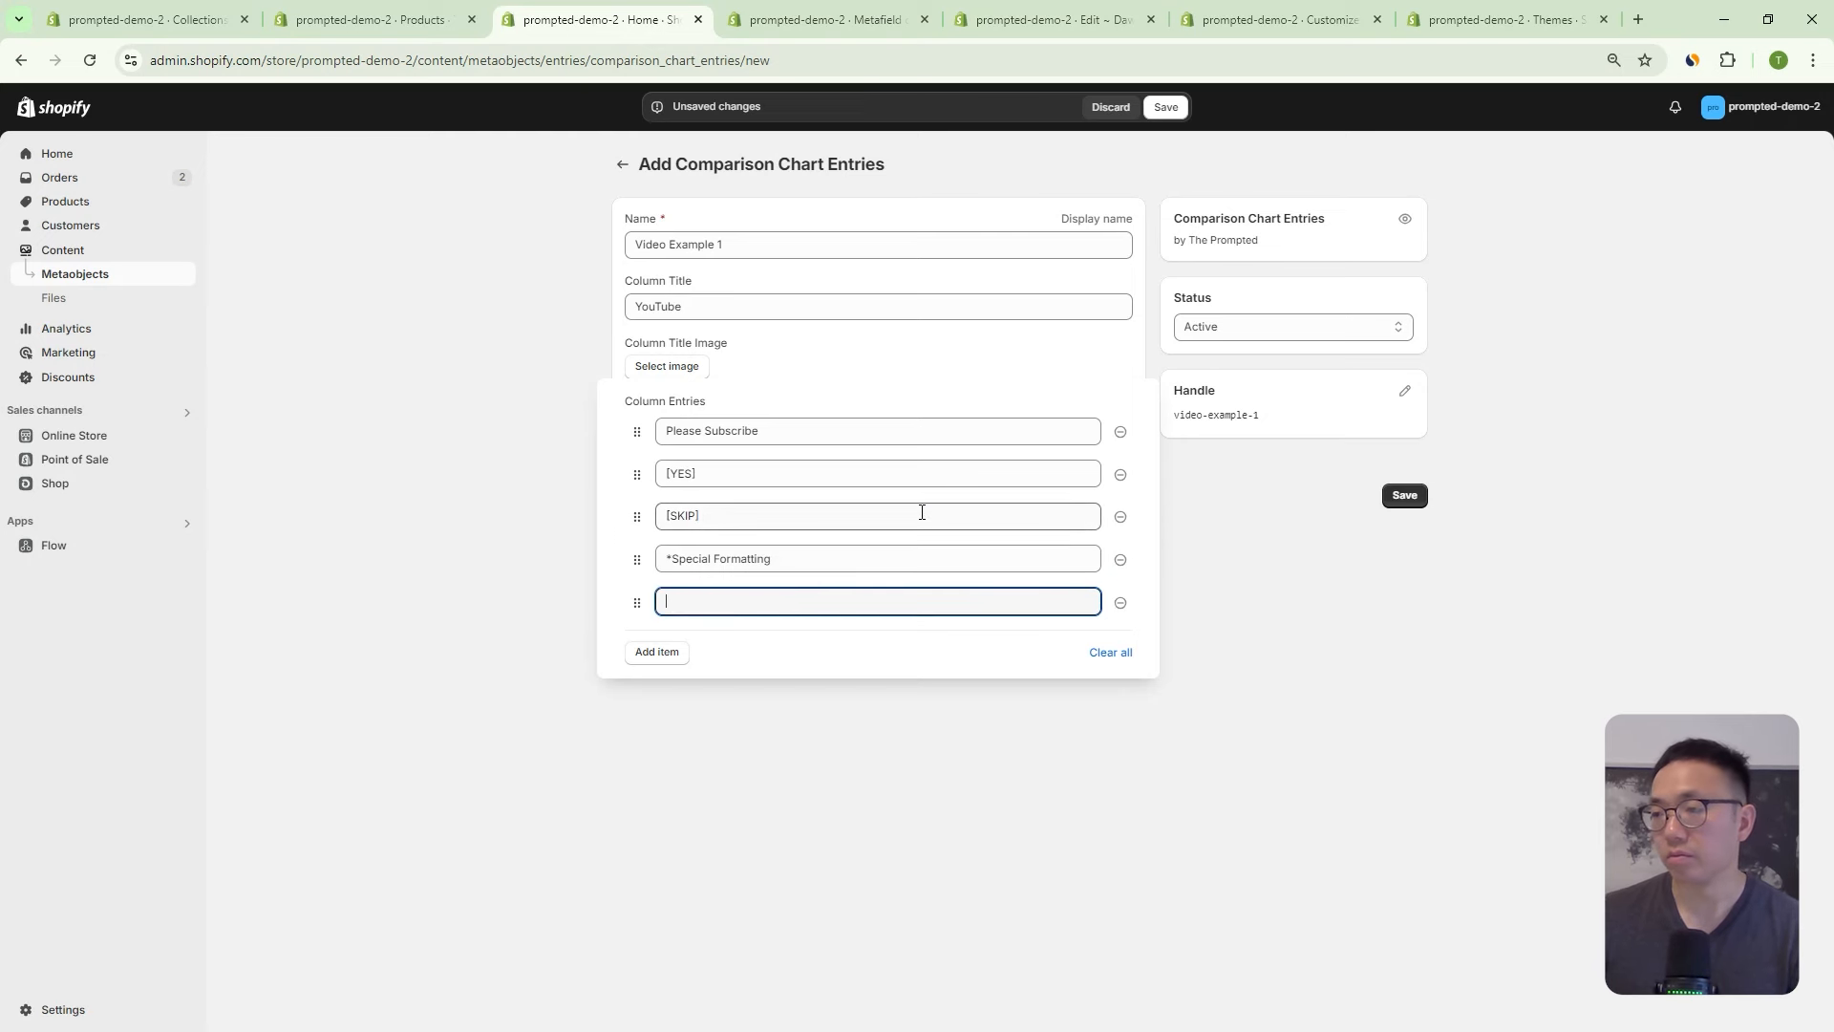
type("Thank you")
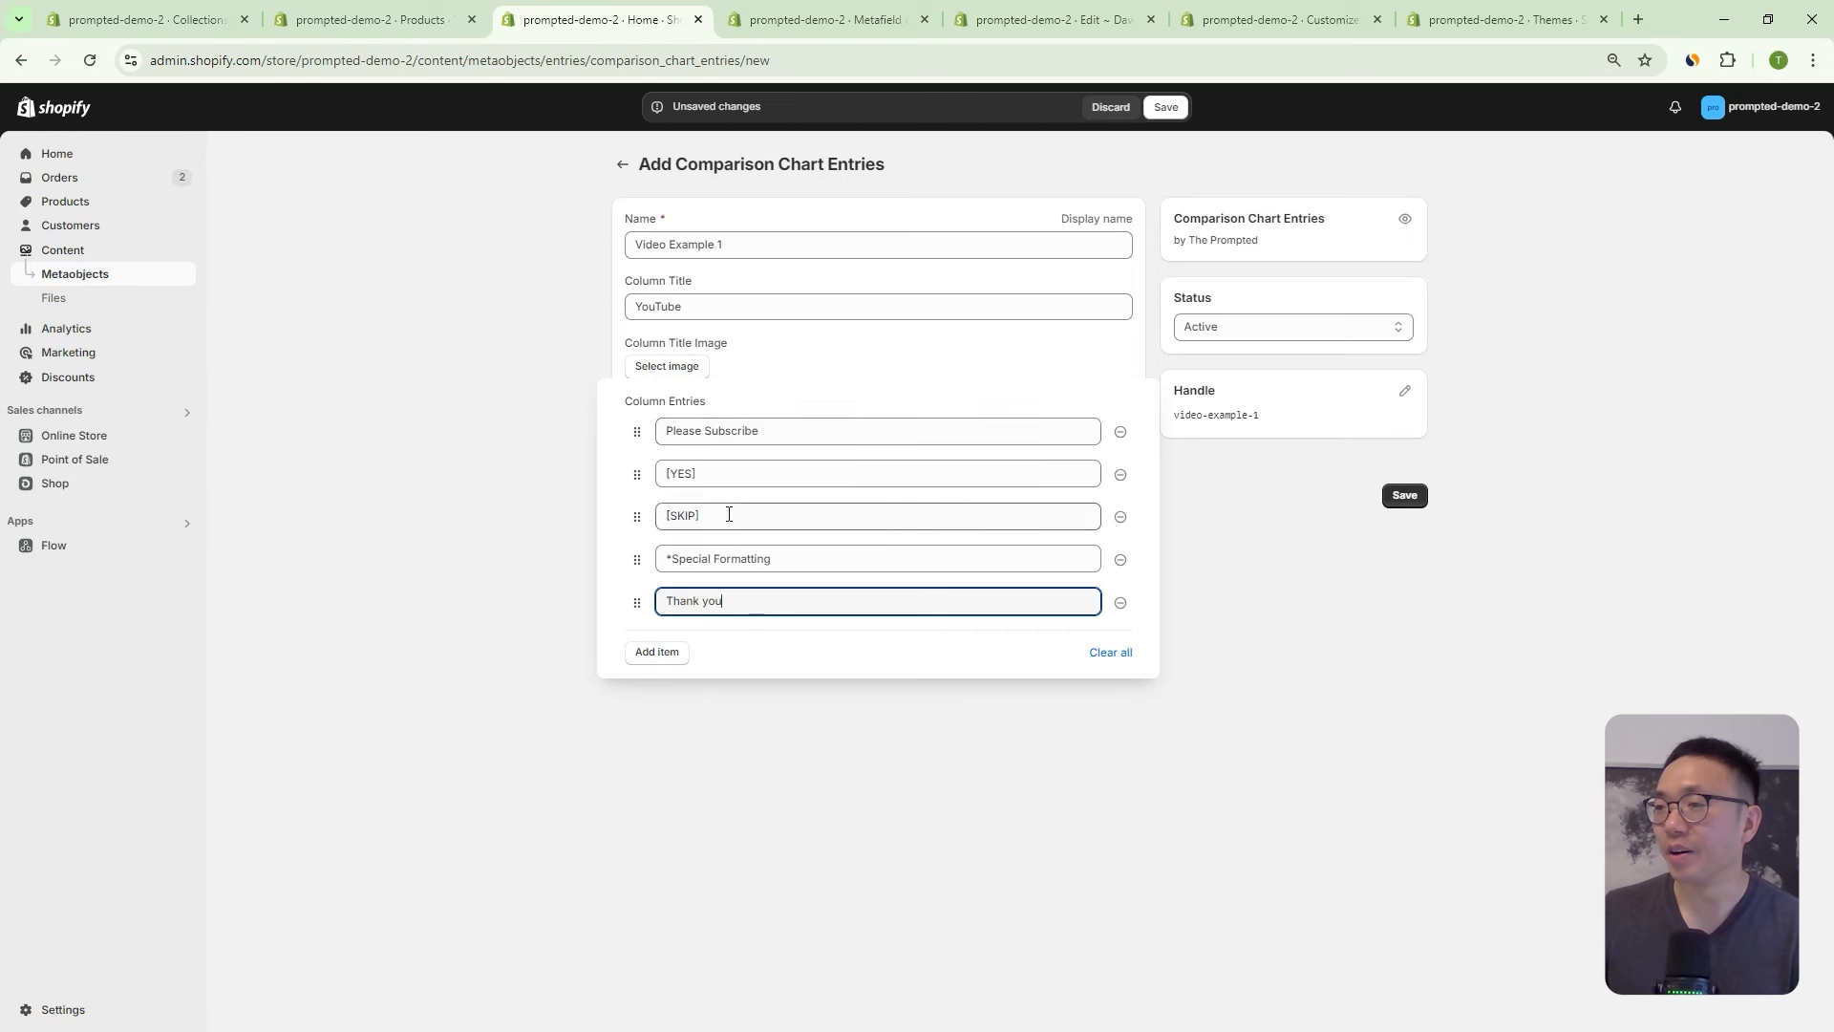
Close the column entries list and save the new Video Example 1 entry.
left_click(925, 538)
left_click(794, 432)
left_click(1397, 495)
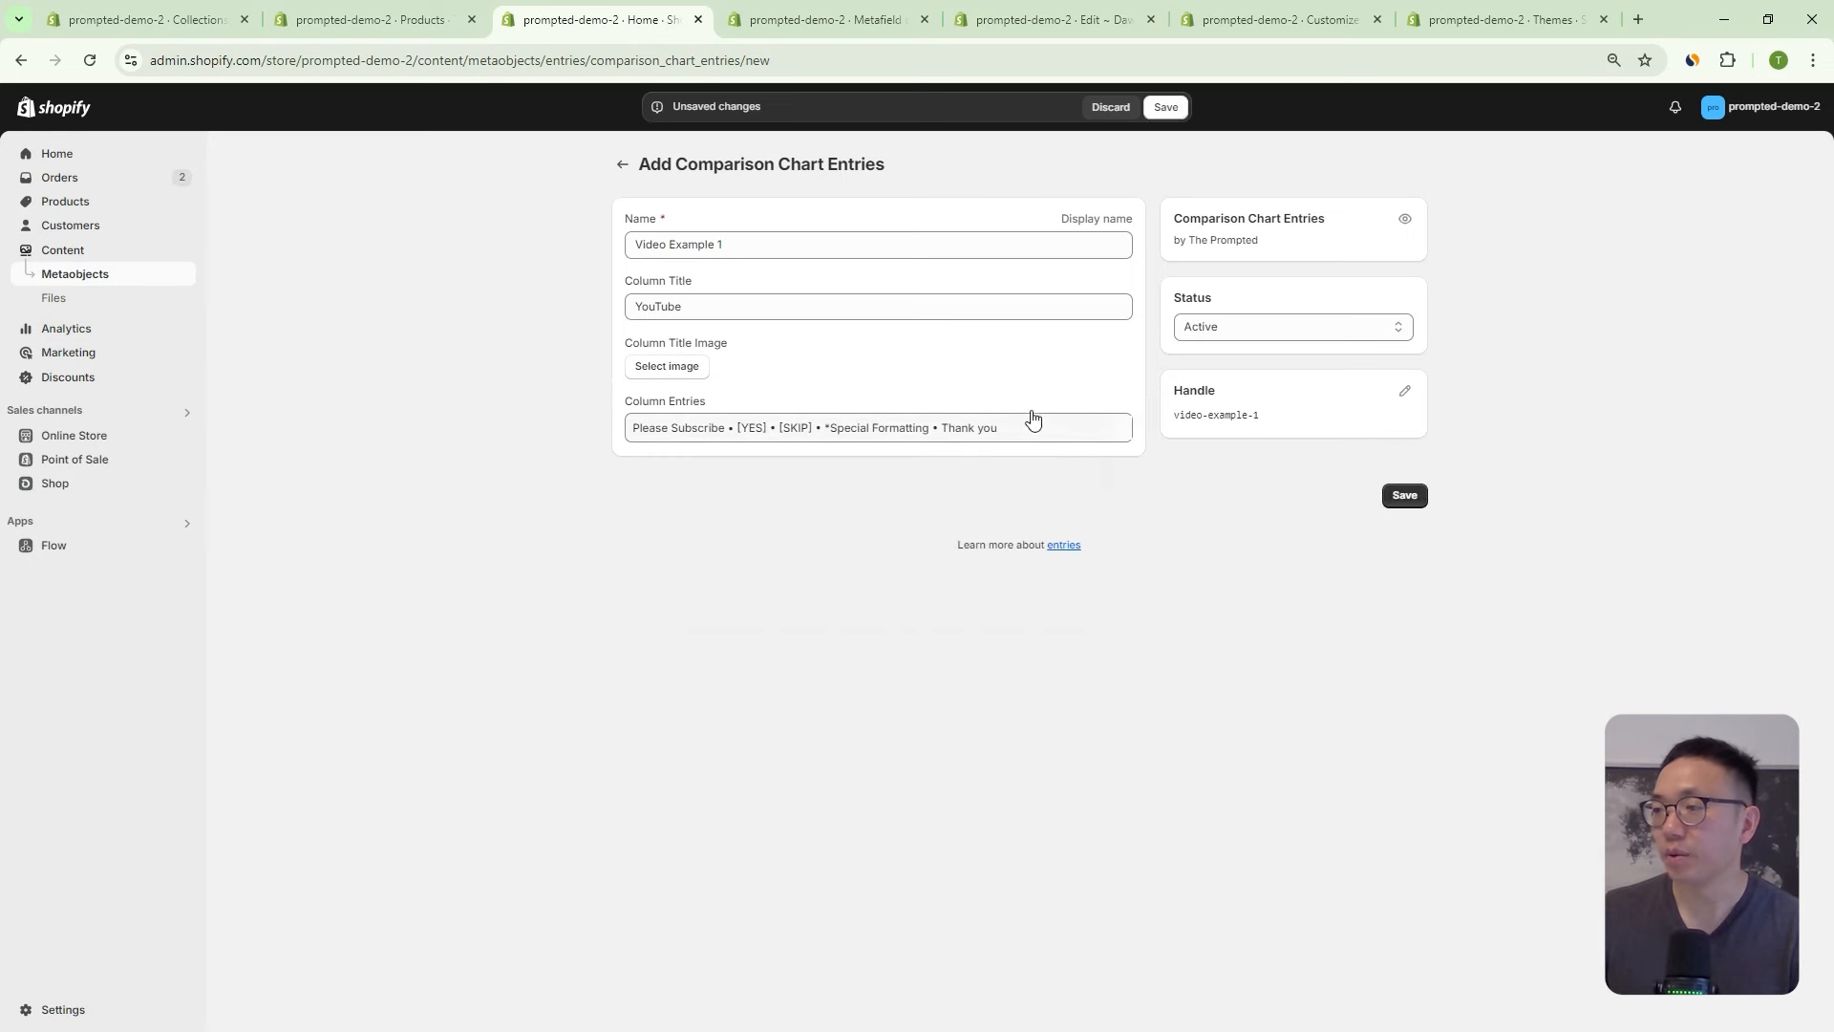
left_click(1013, 425)
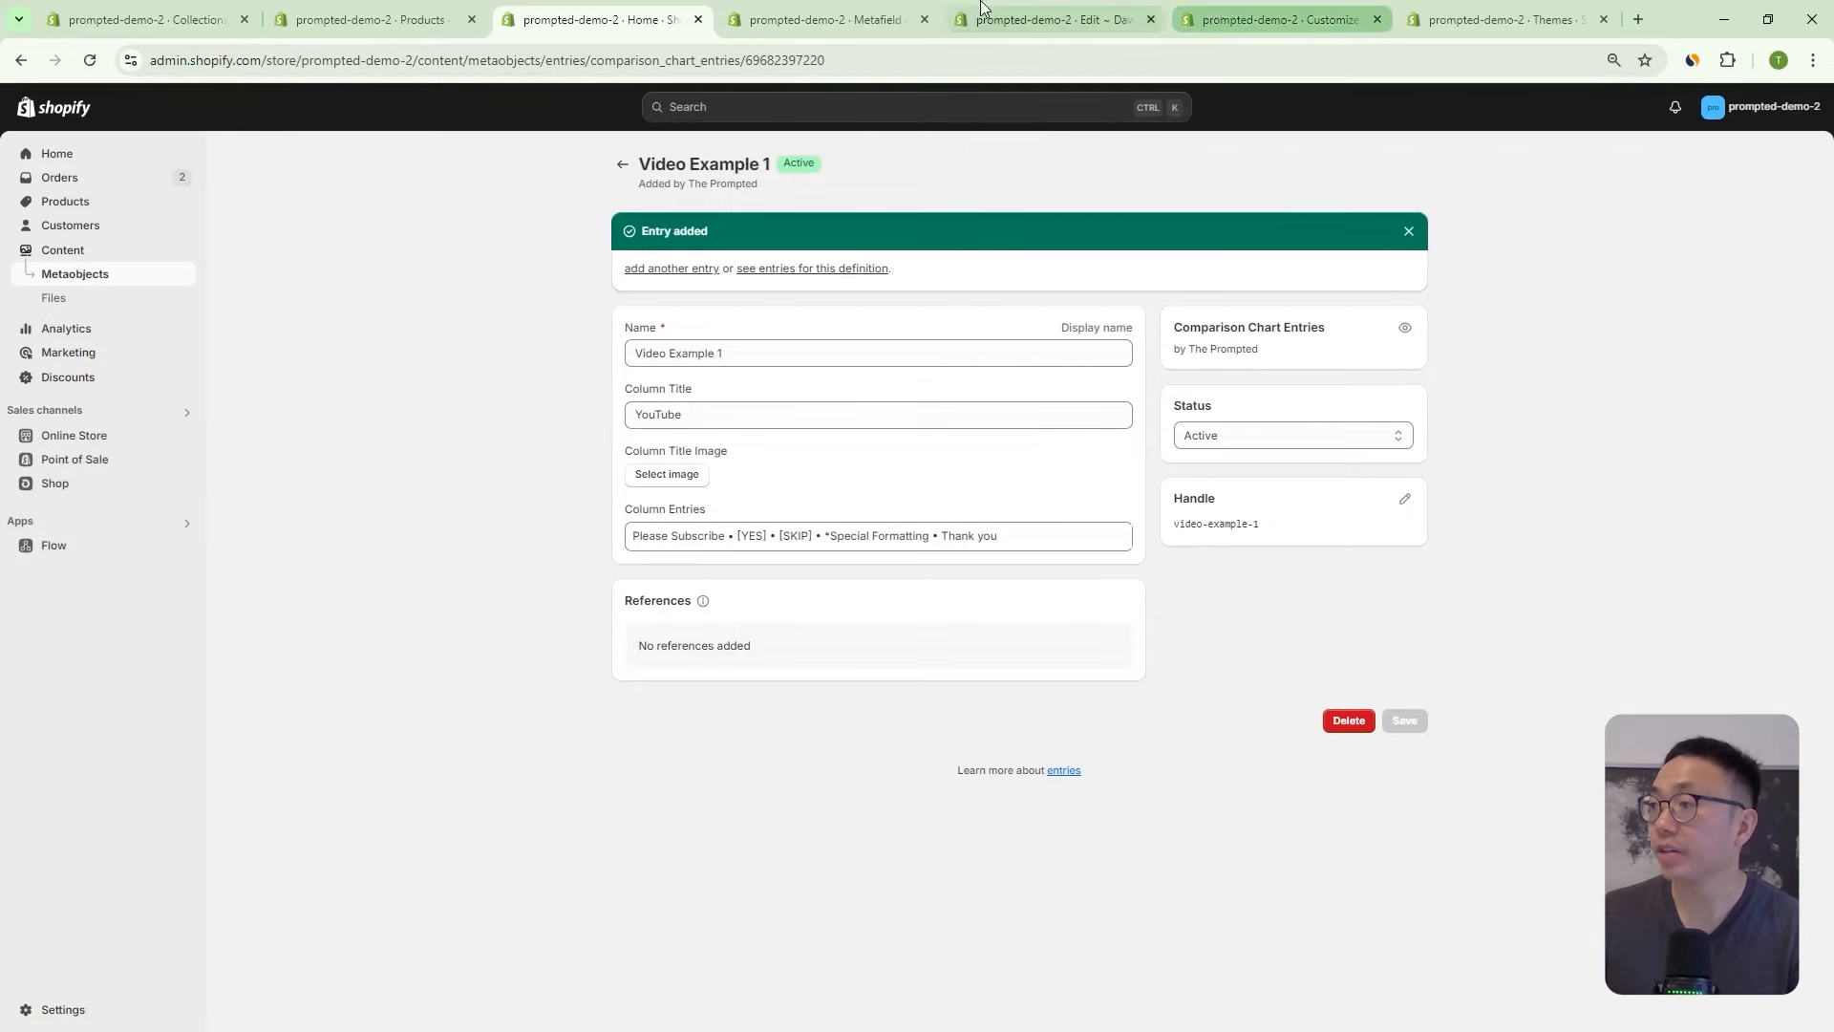
Copy the handle of the Video Example 1 entry and return to the theme editor.
left_click(1084, 22)
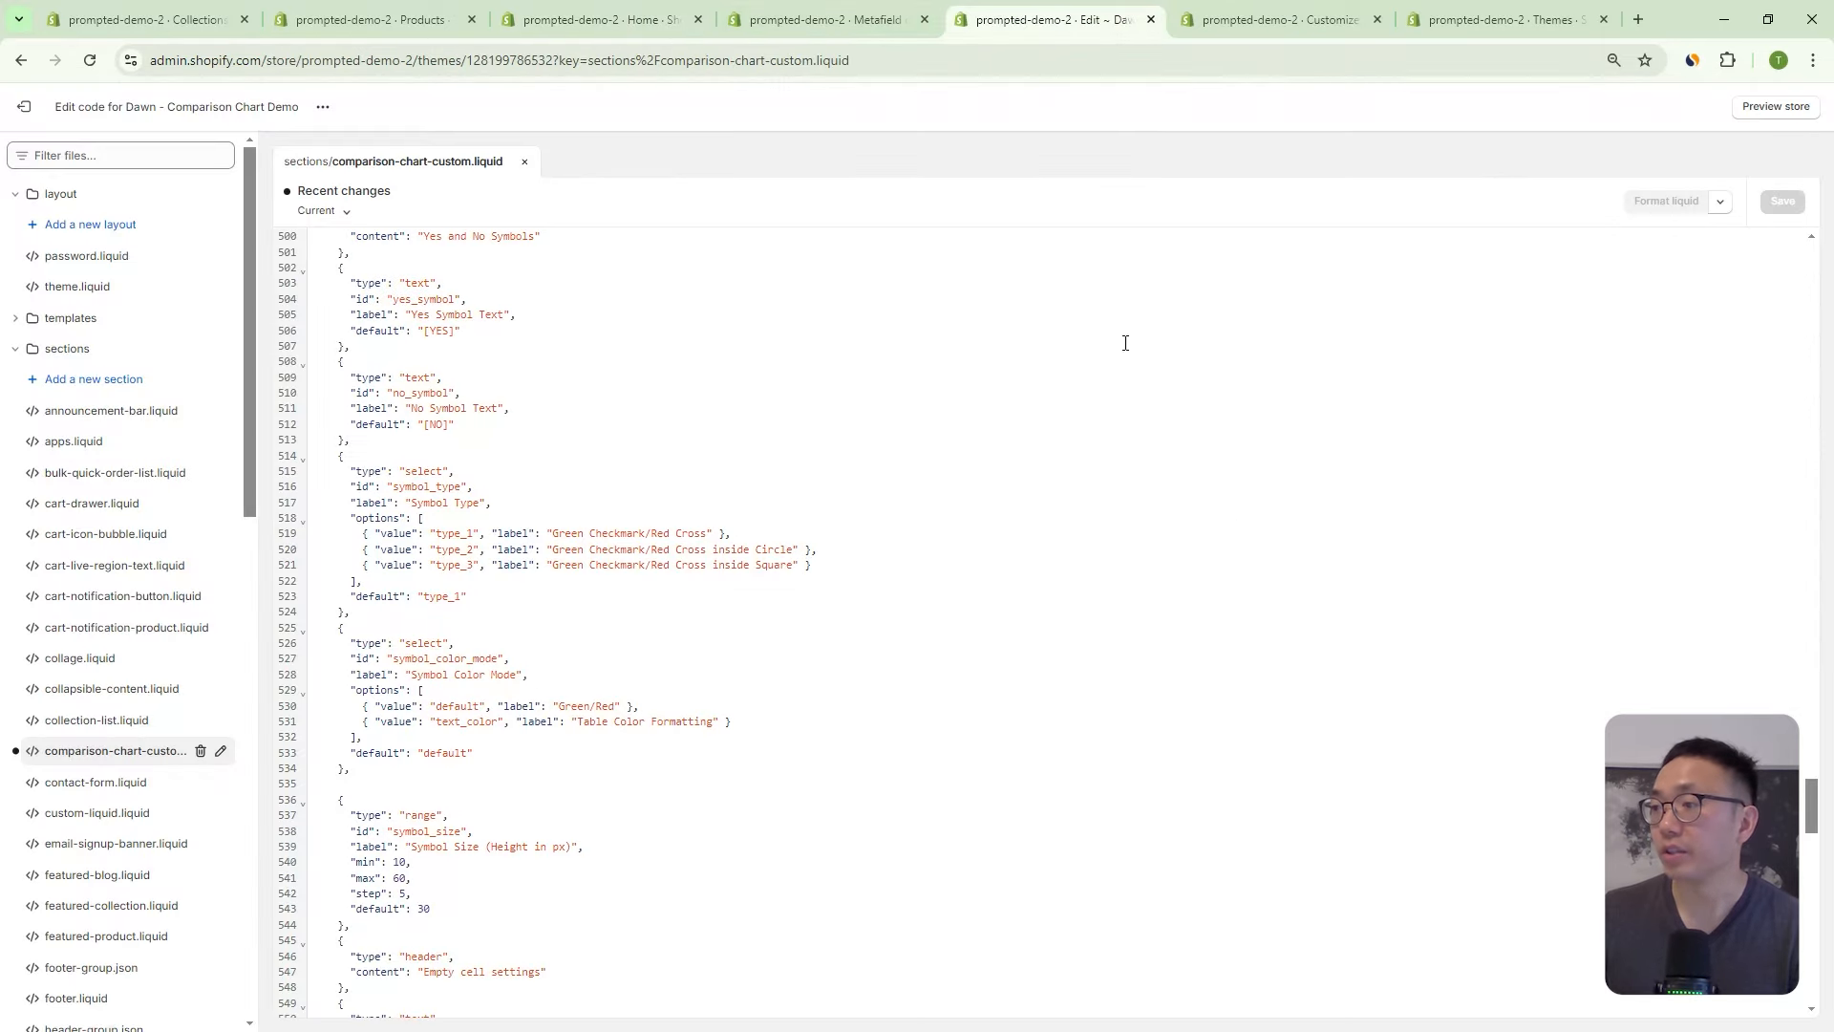
left_click(1270, 19)
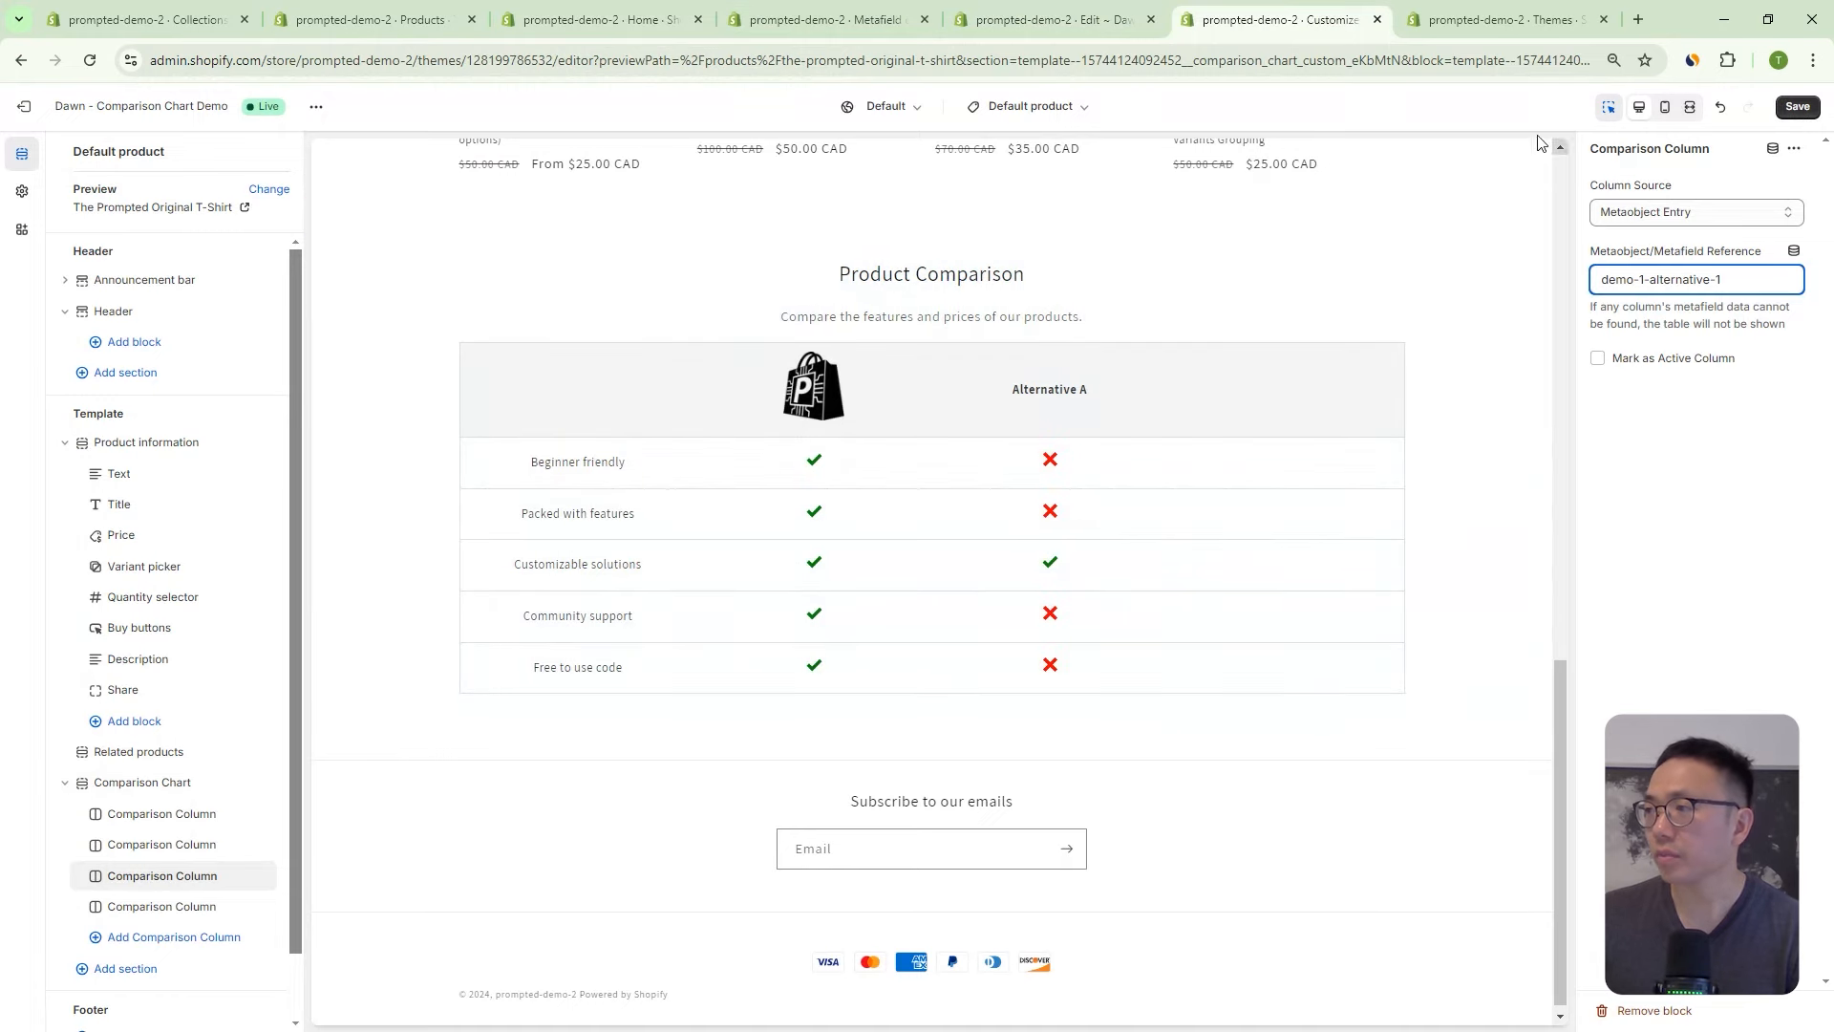
left_click(607, 21)
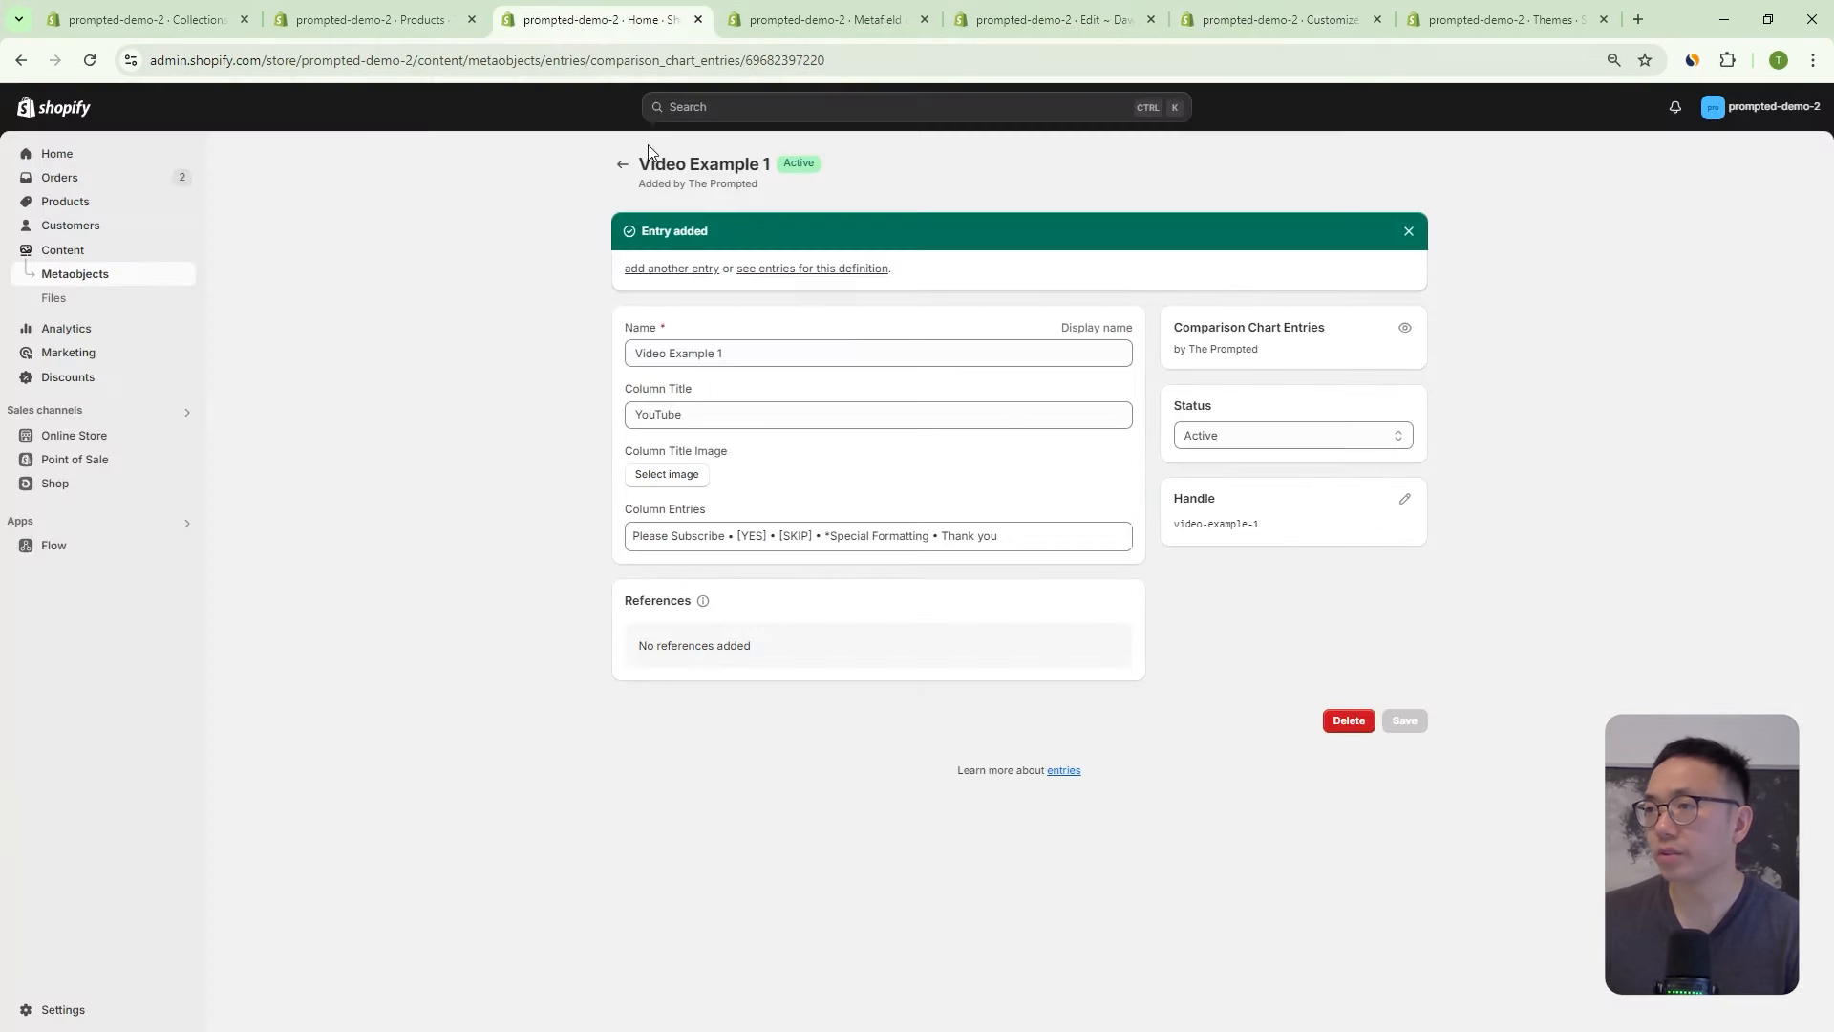
mouse_move(1187, 532)
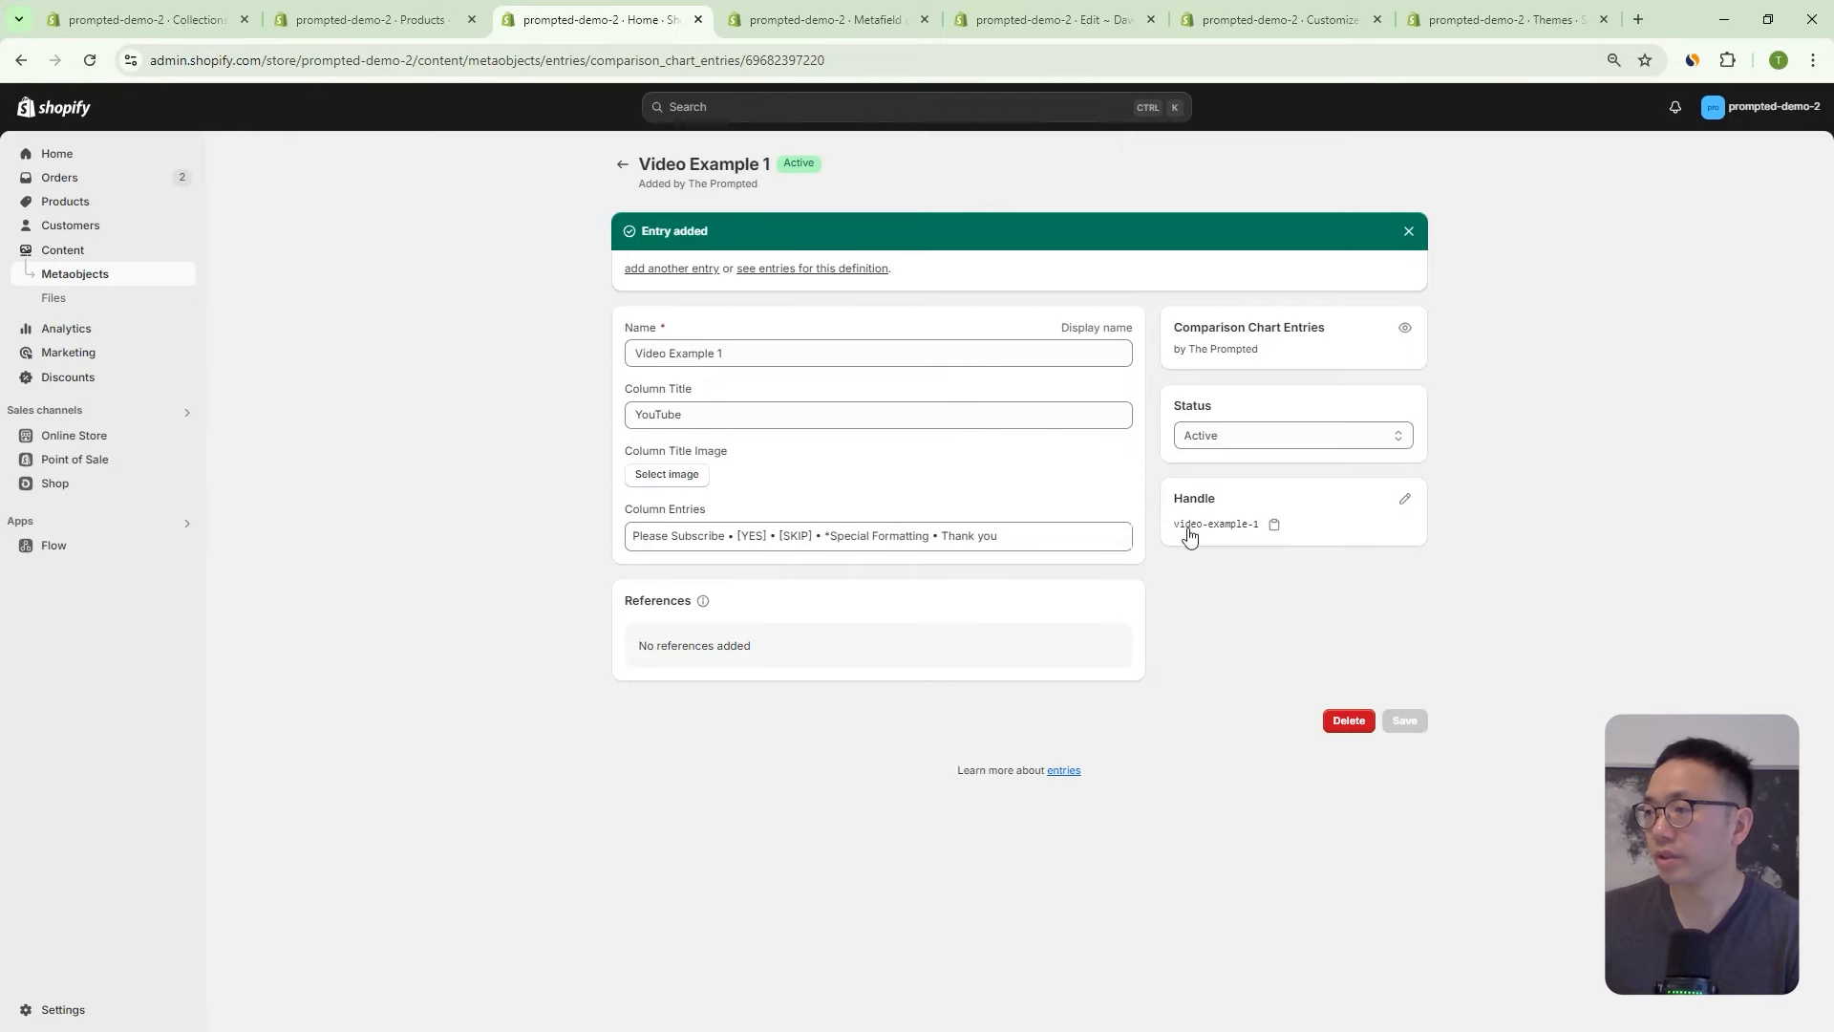
left_click(1275, 526)
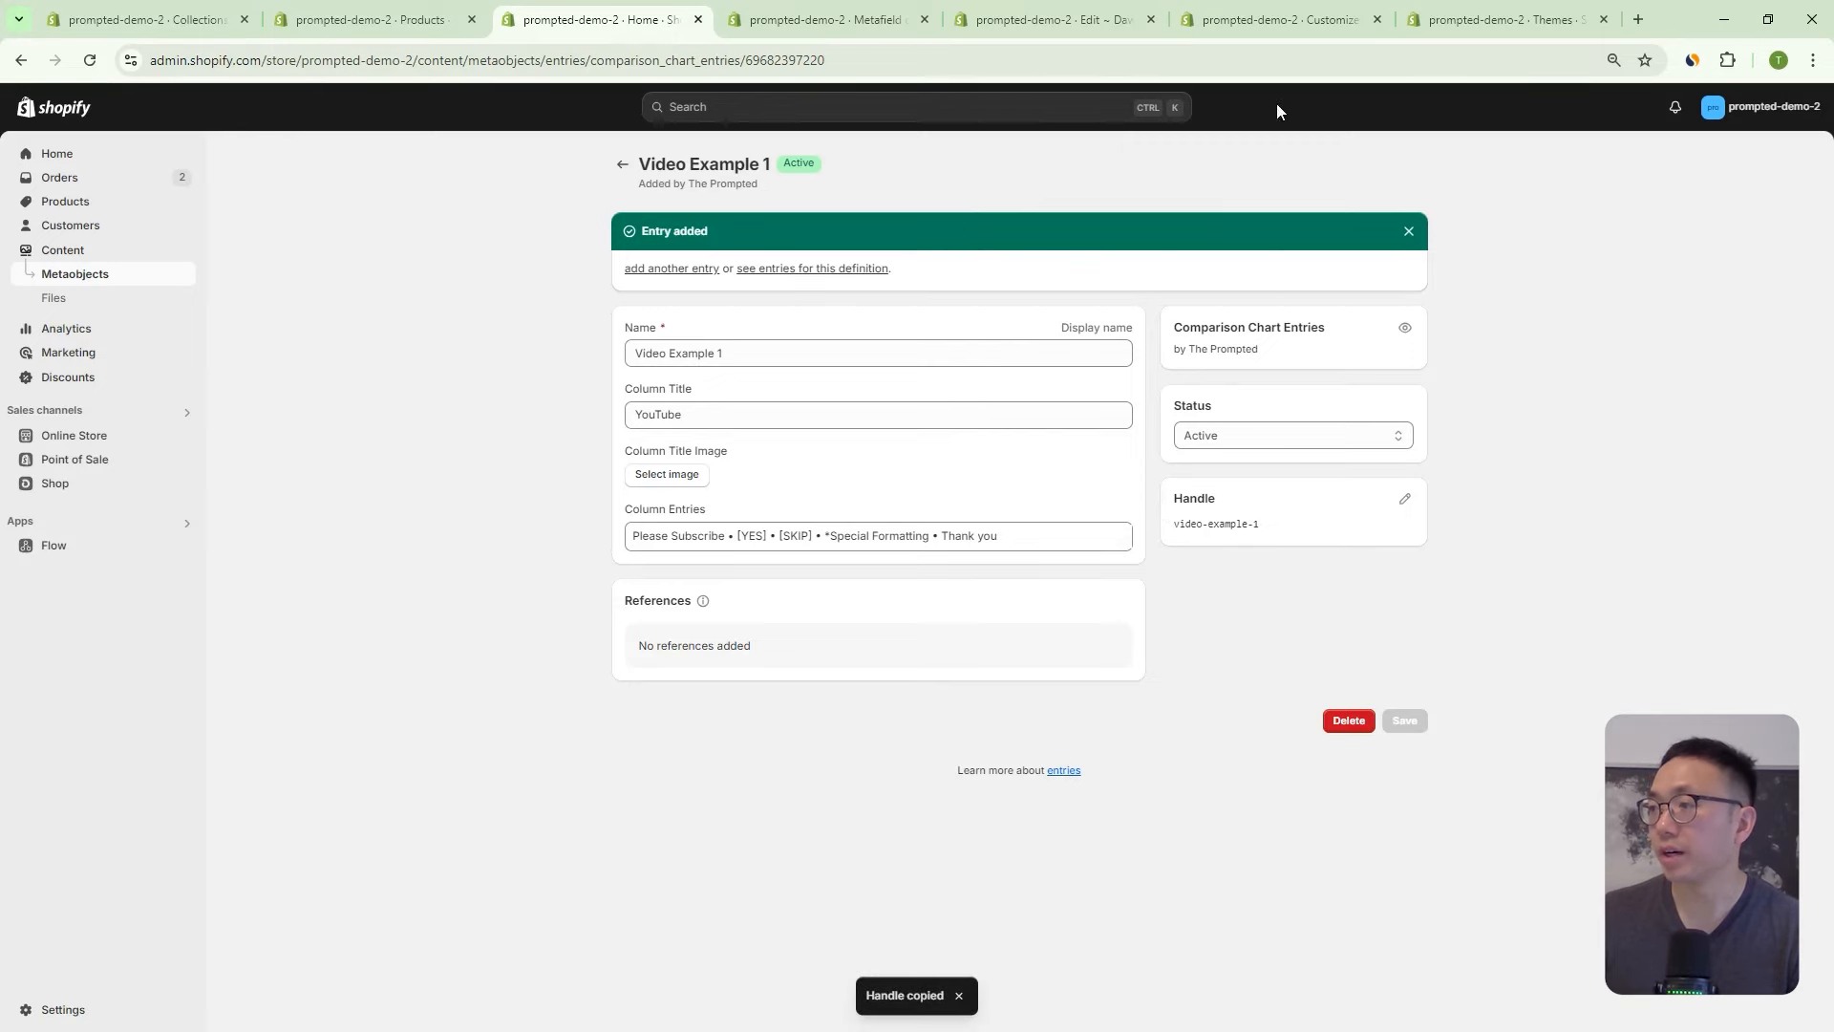
left_click(1278, 19)
key("ctrl+a")
key("ctrl+v")
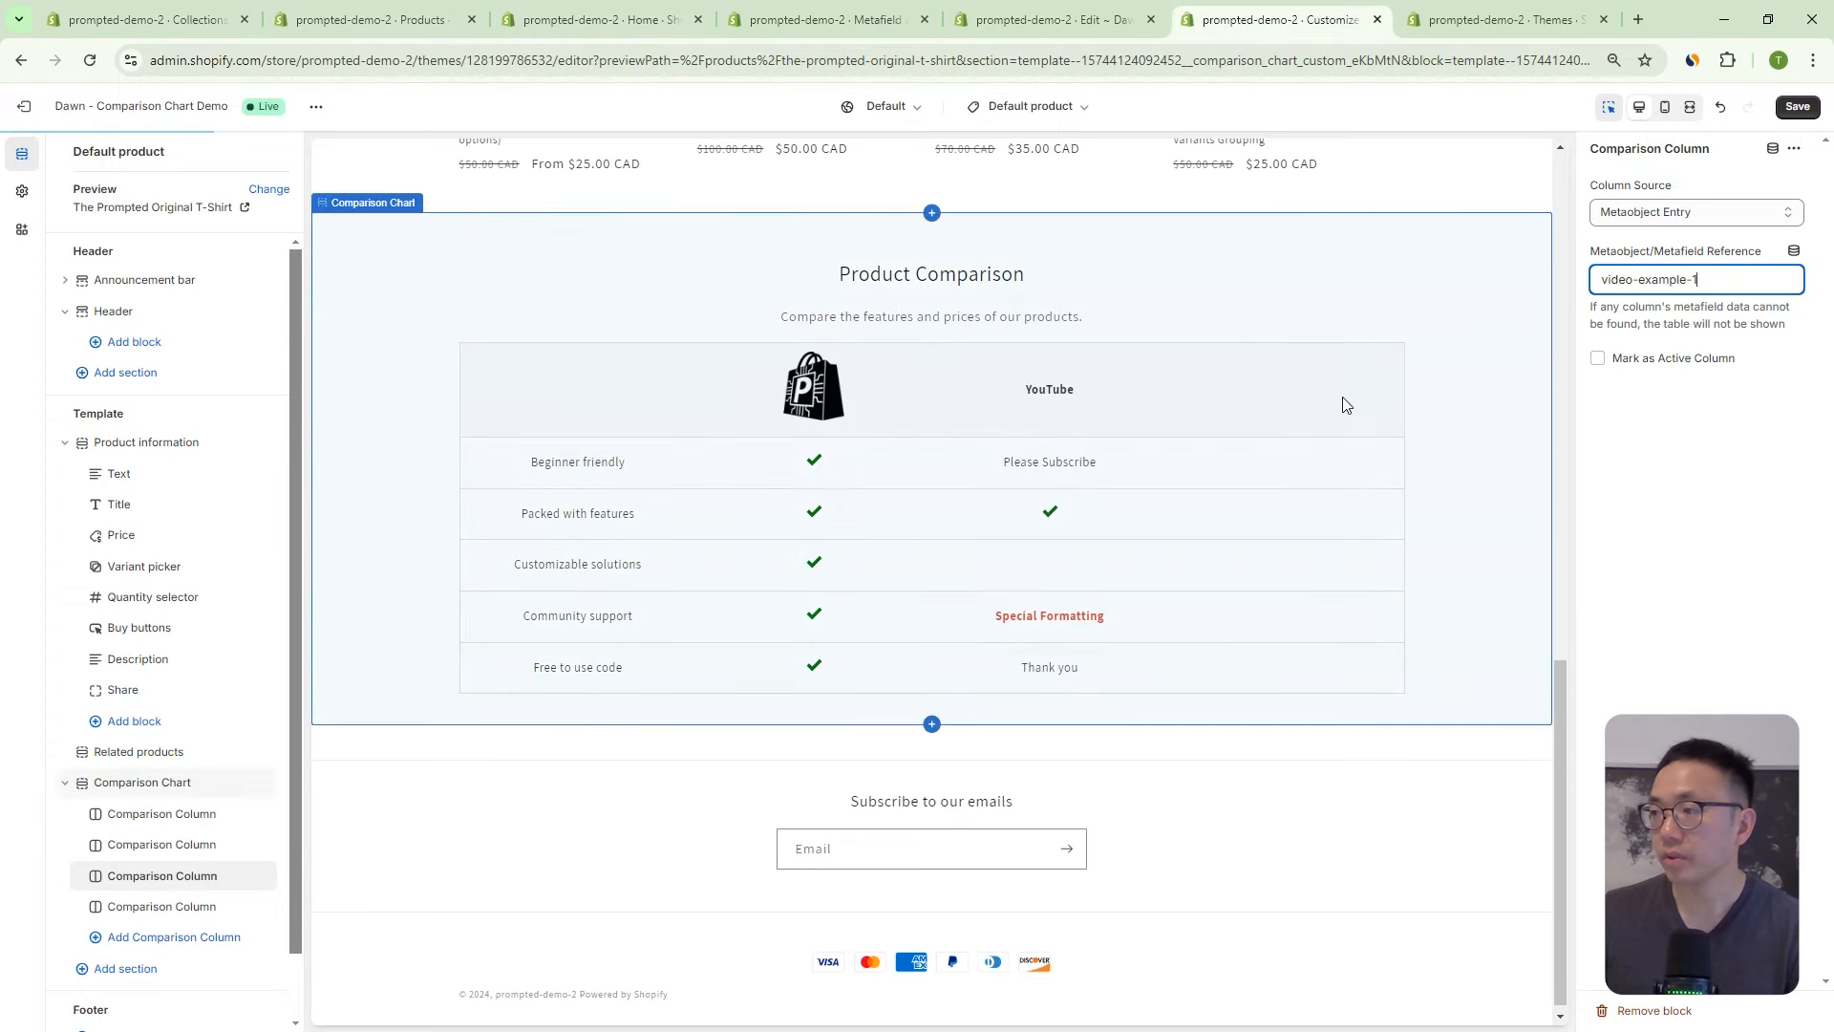
key("ctrl+z")
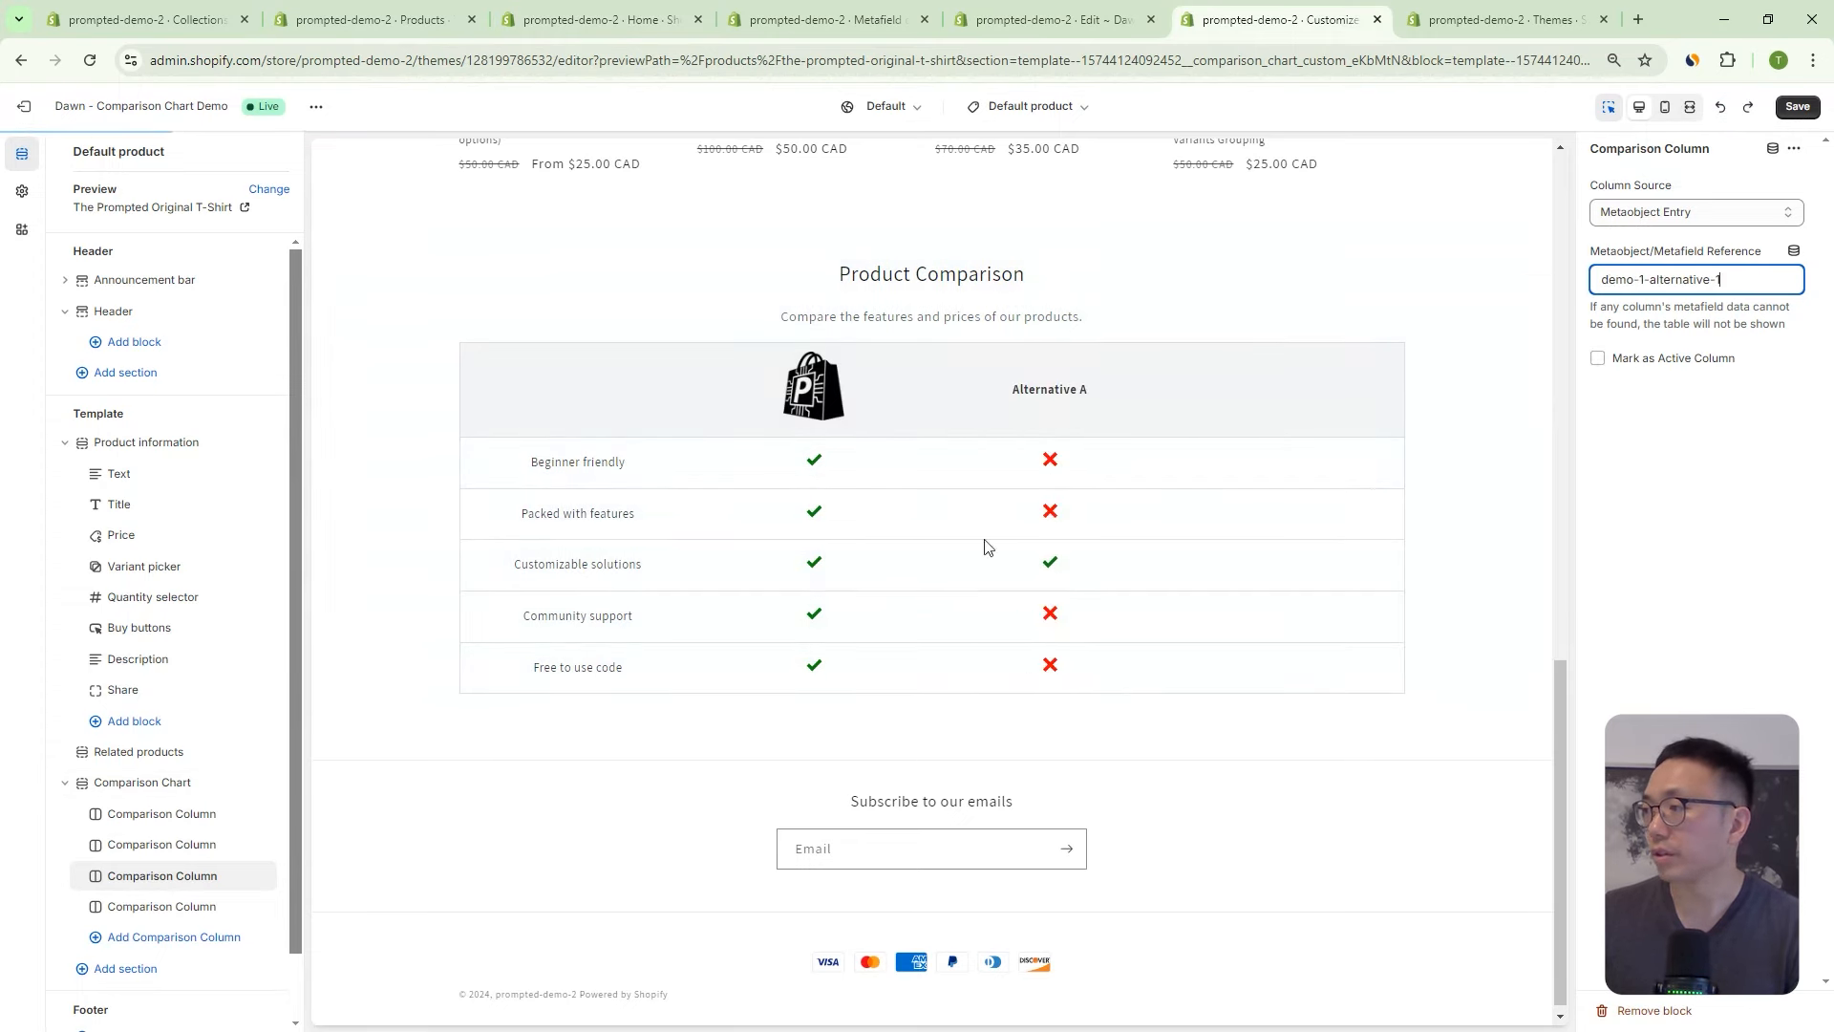
Set the metaobject reference of the fourth Comparison Column block to video-example-1.
left_click(149, 912)
left_click(1645, 279)
key("ctrl+v")
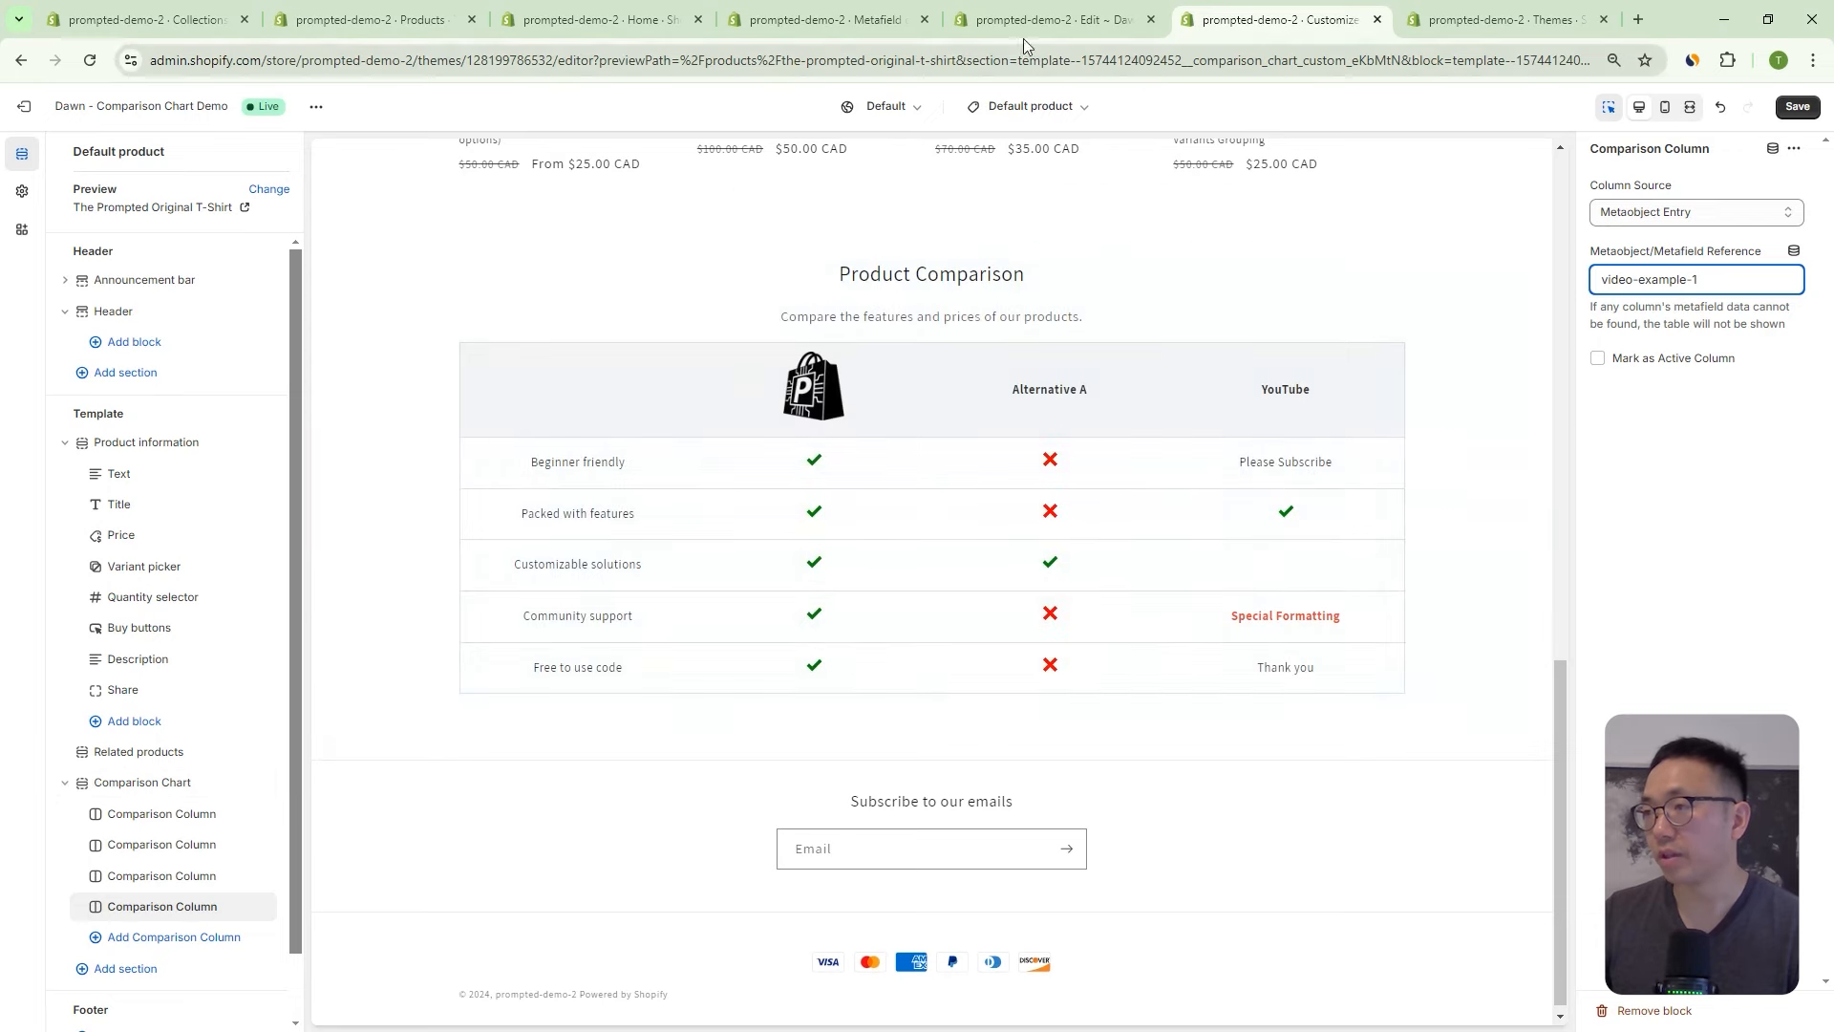
Compare the column entries of Video Example 1 with its column in the theme editor's comparison chart.
left_click(602, 19)
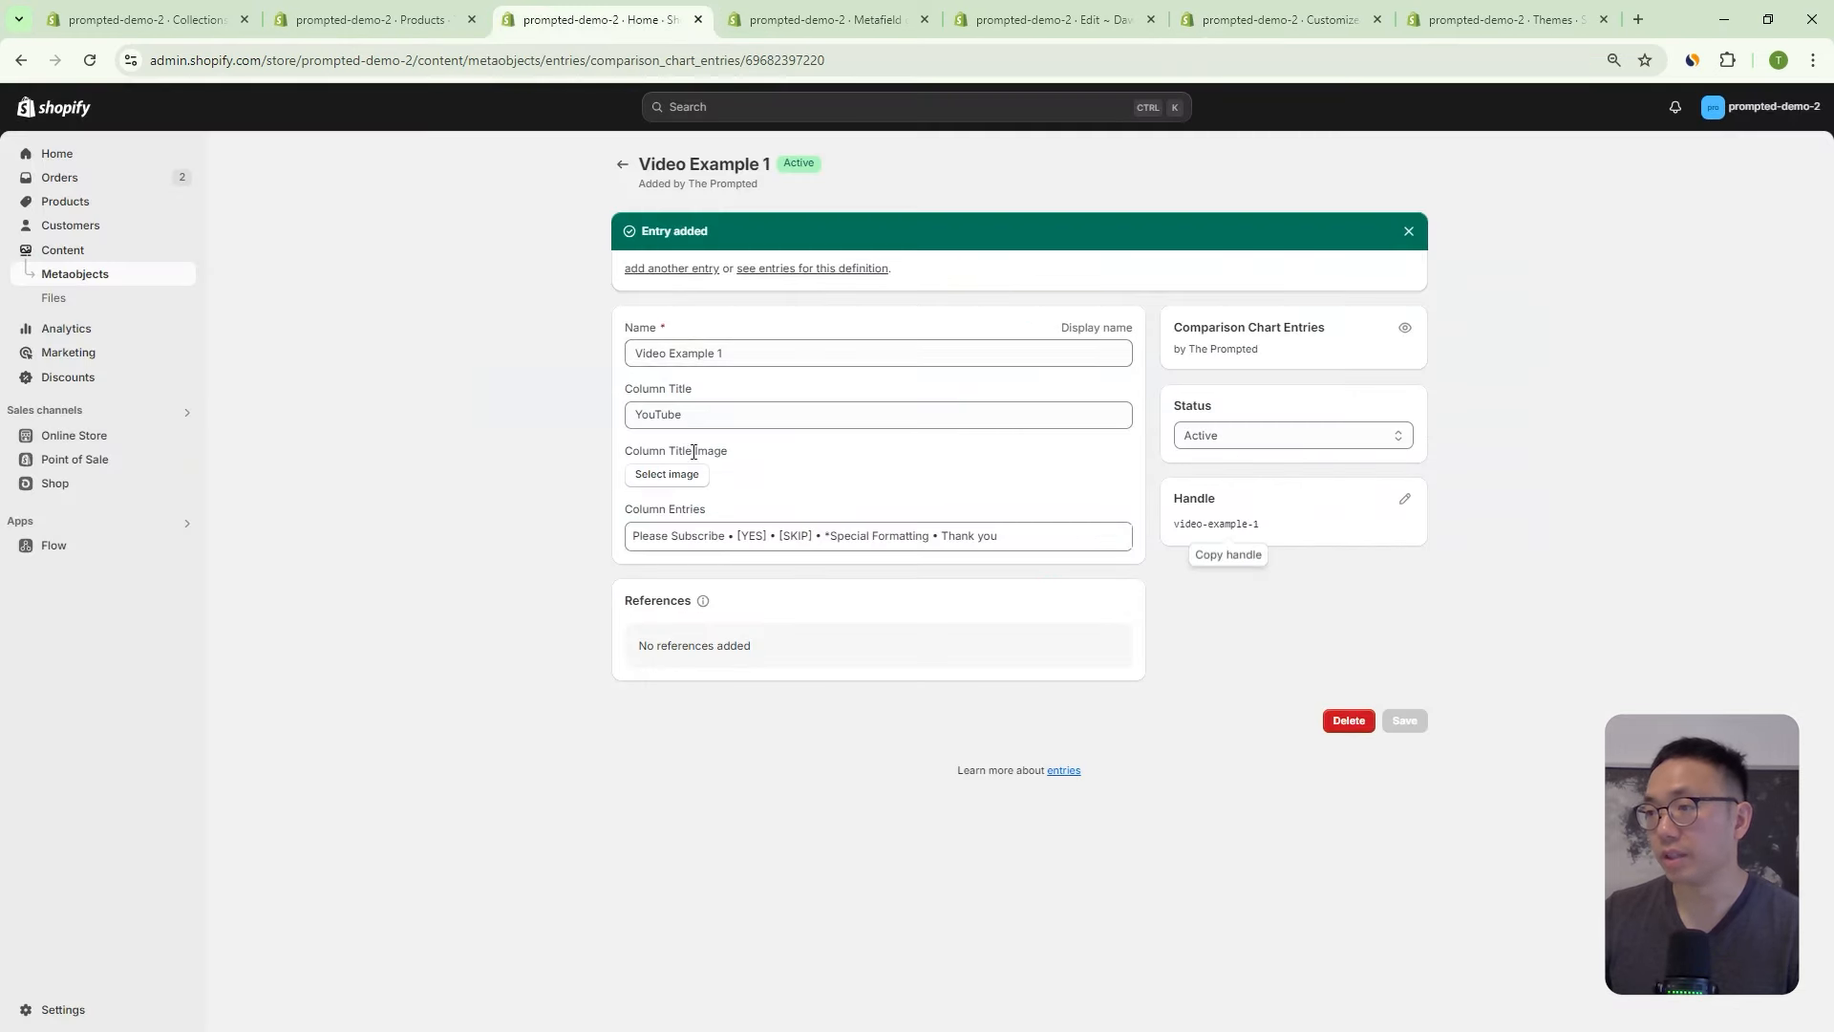
left_click(704, 536)
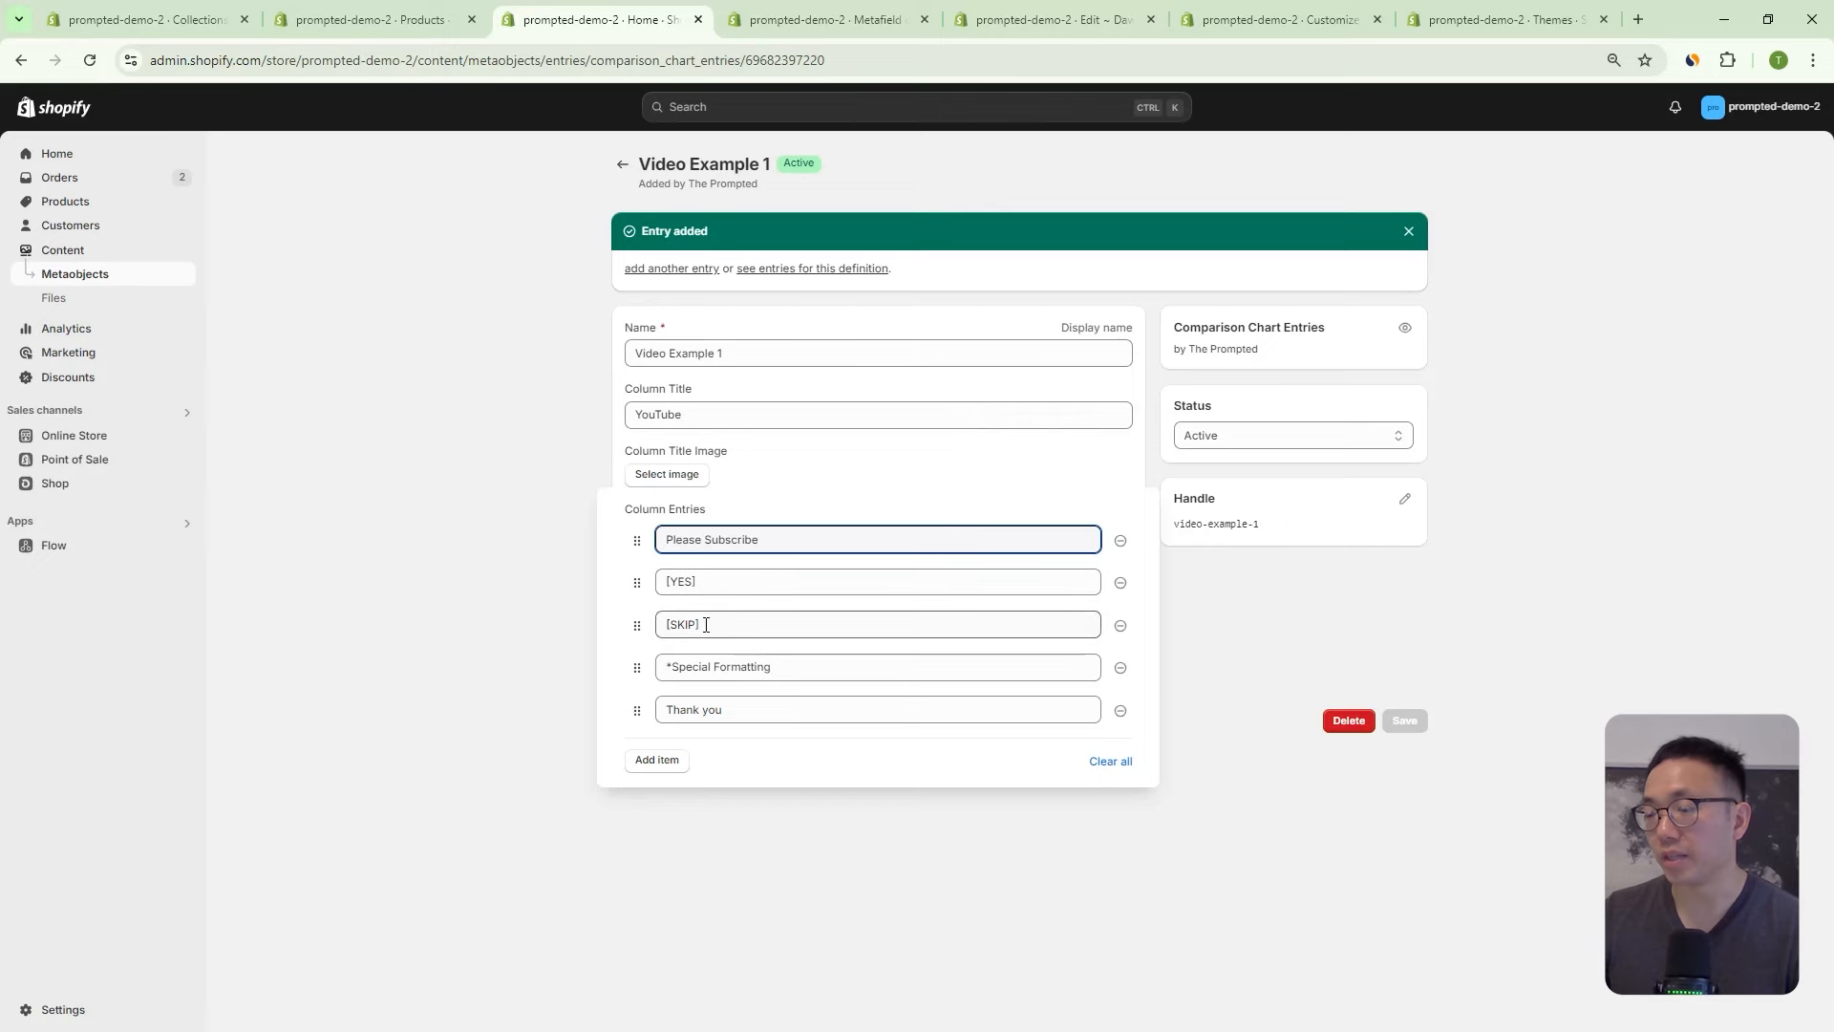
left_click(1280, 19)
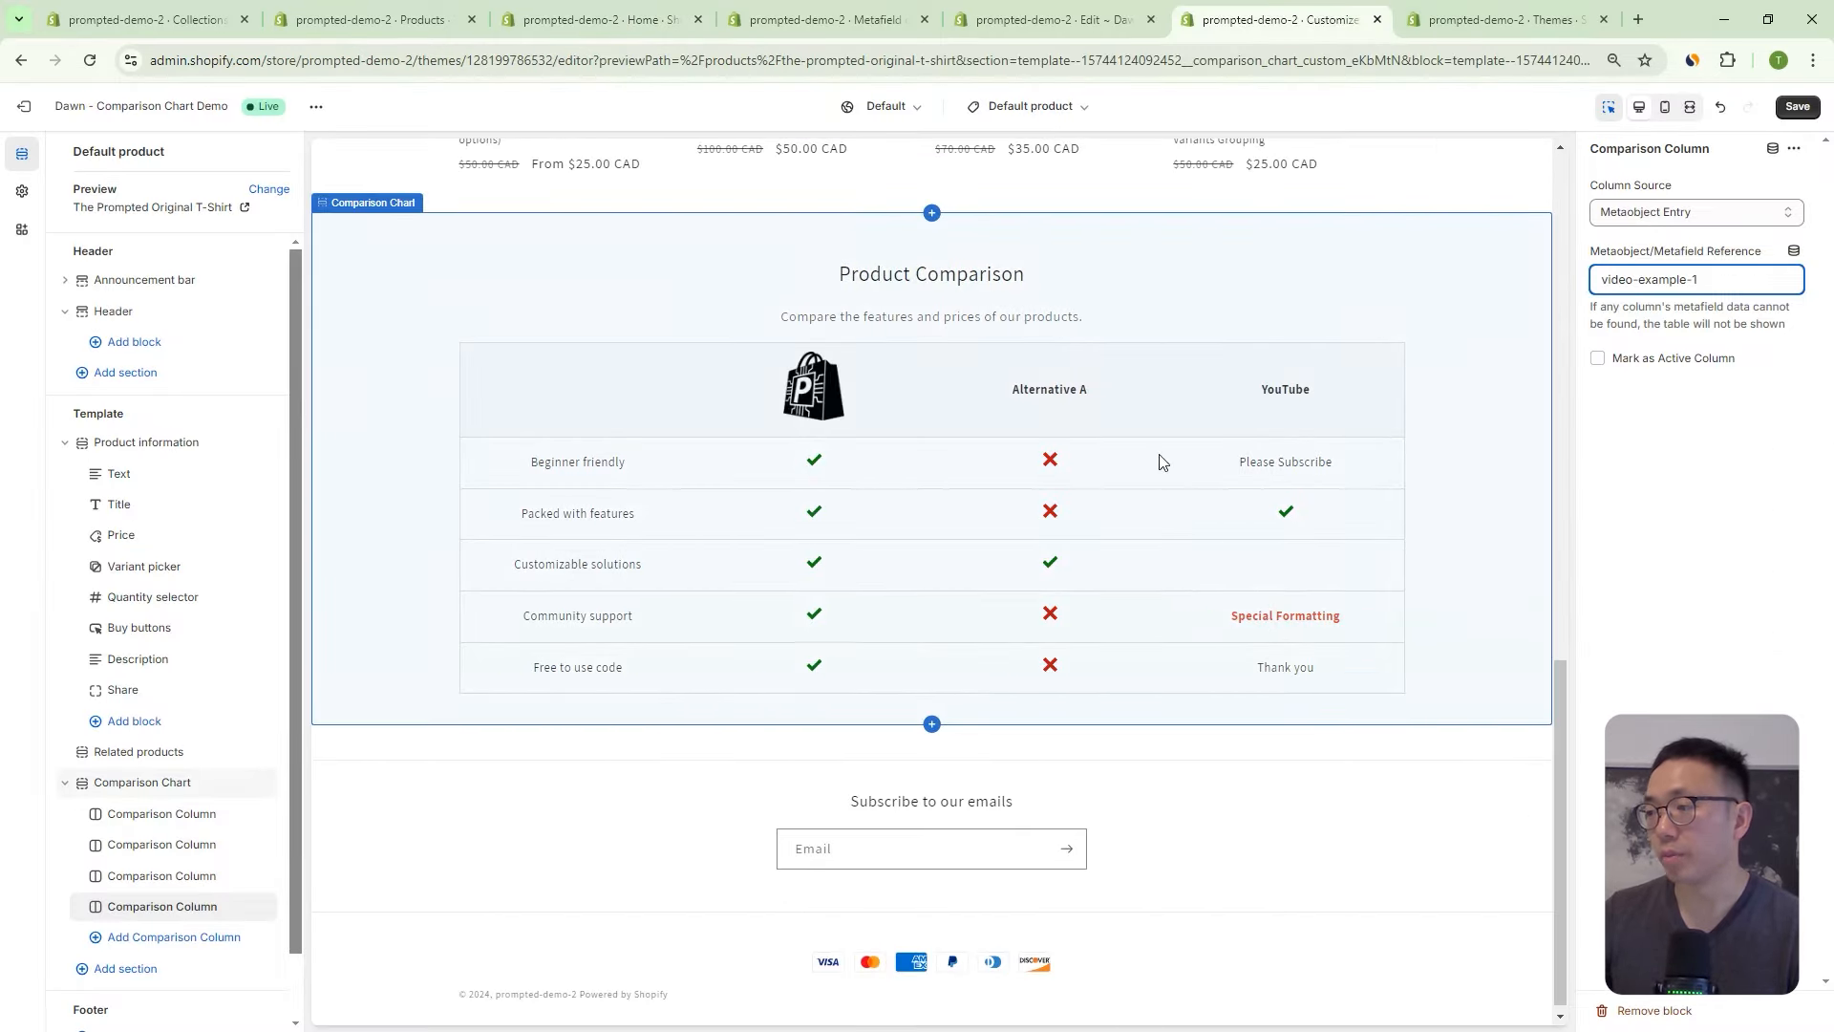
left_click(643, 21)
left_click(671, 669)
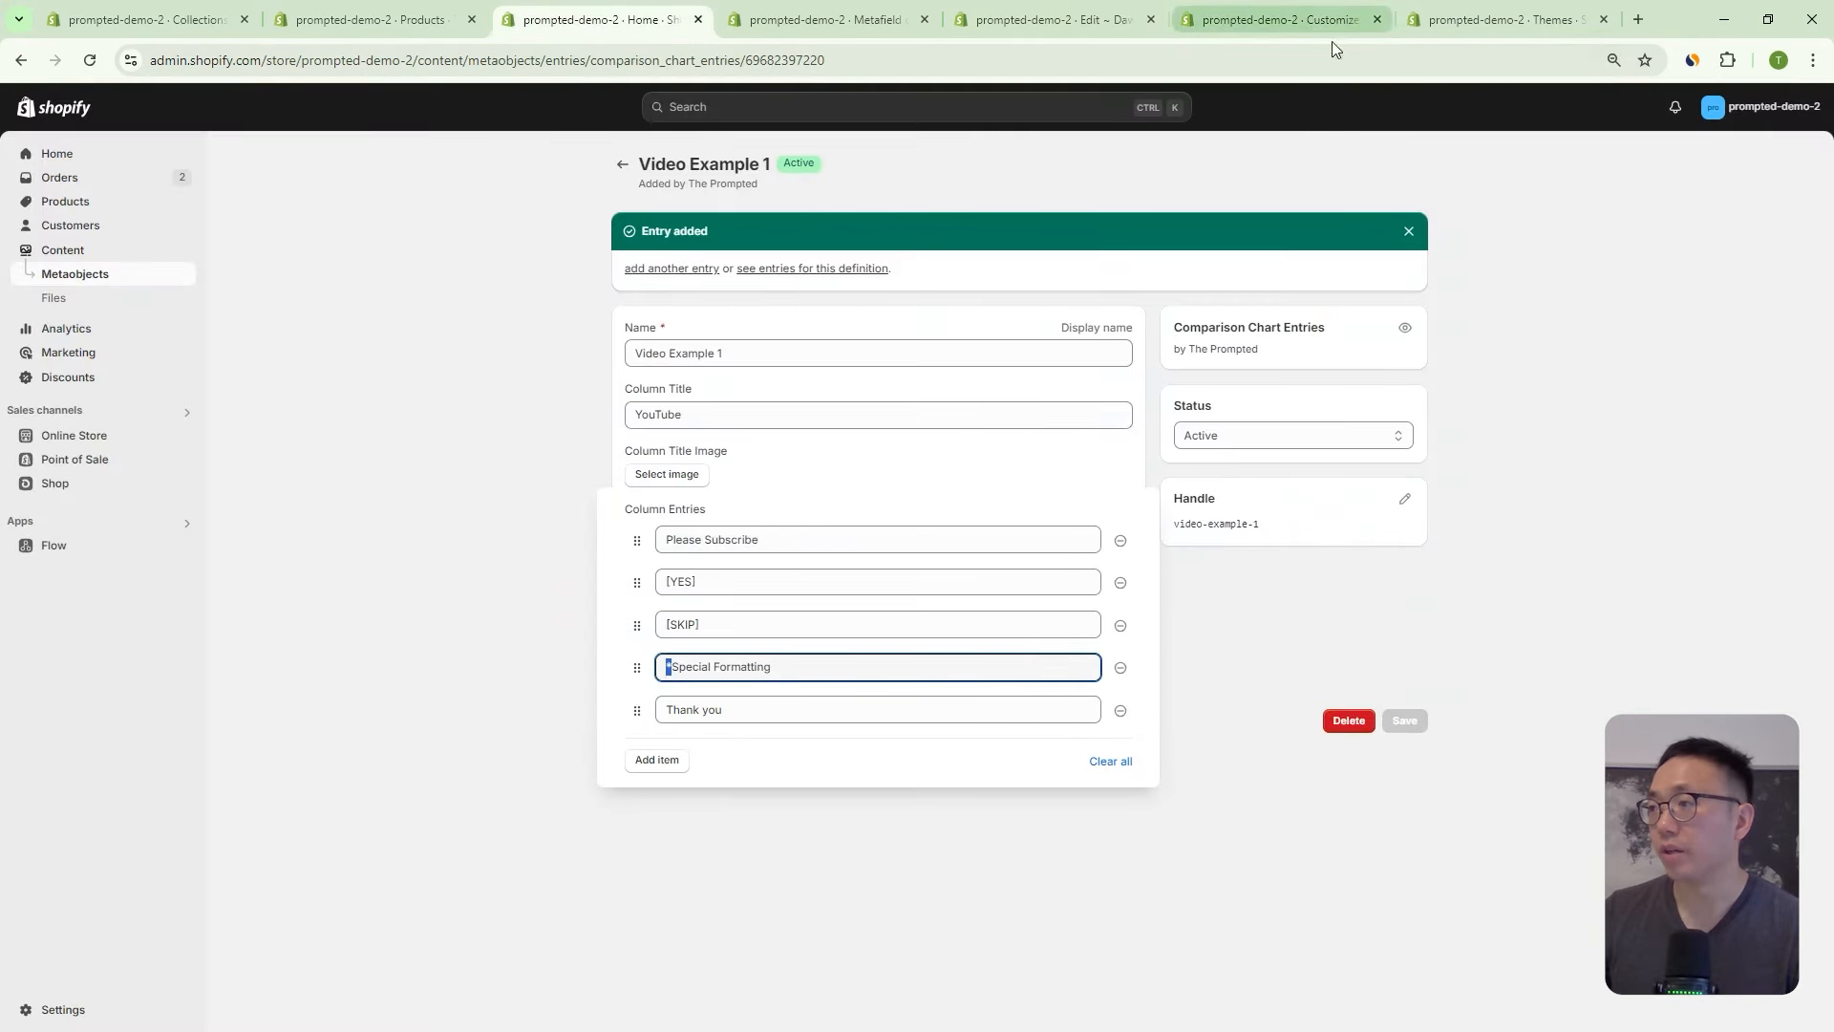
left_click(1279, 20)
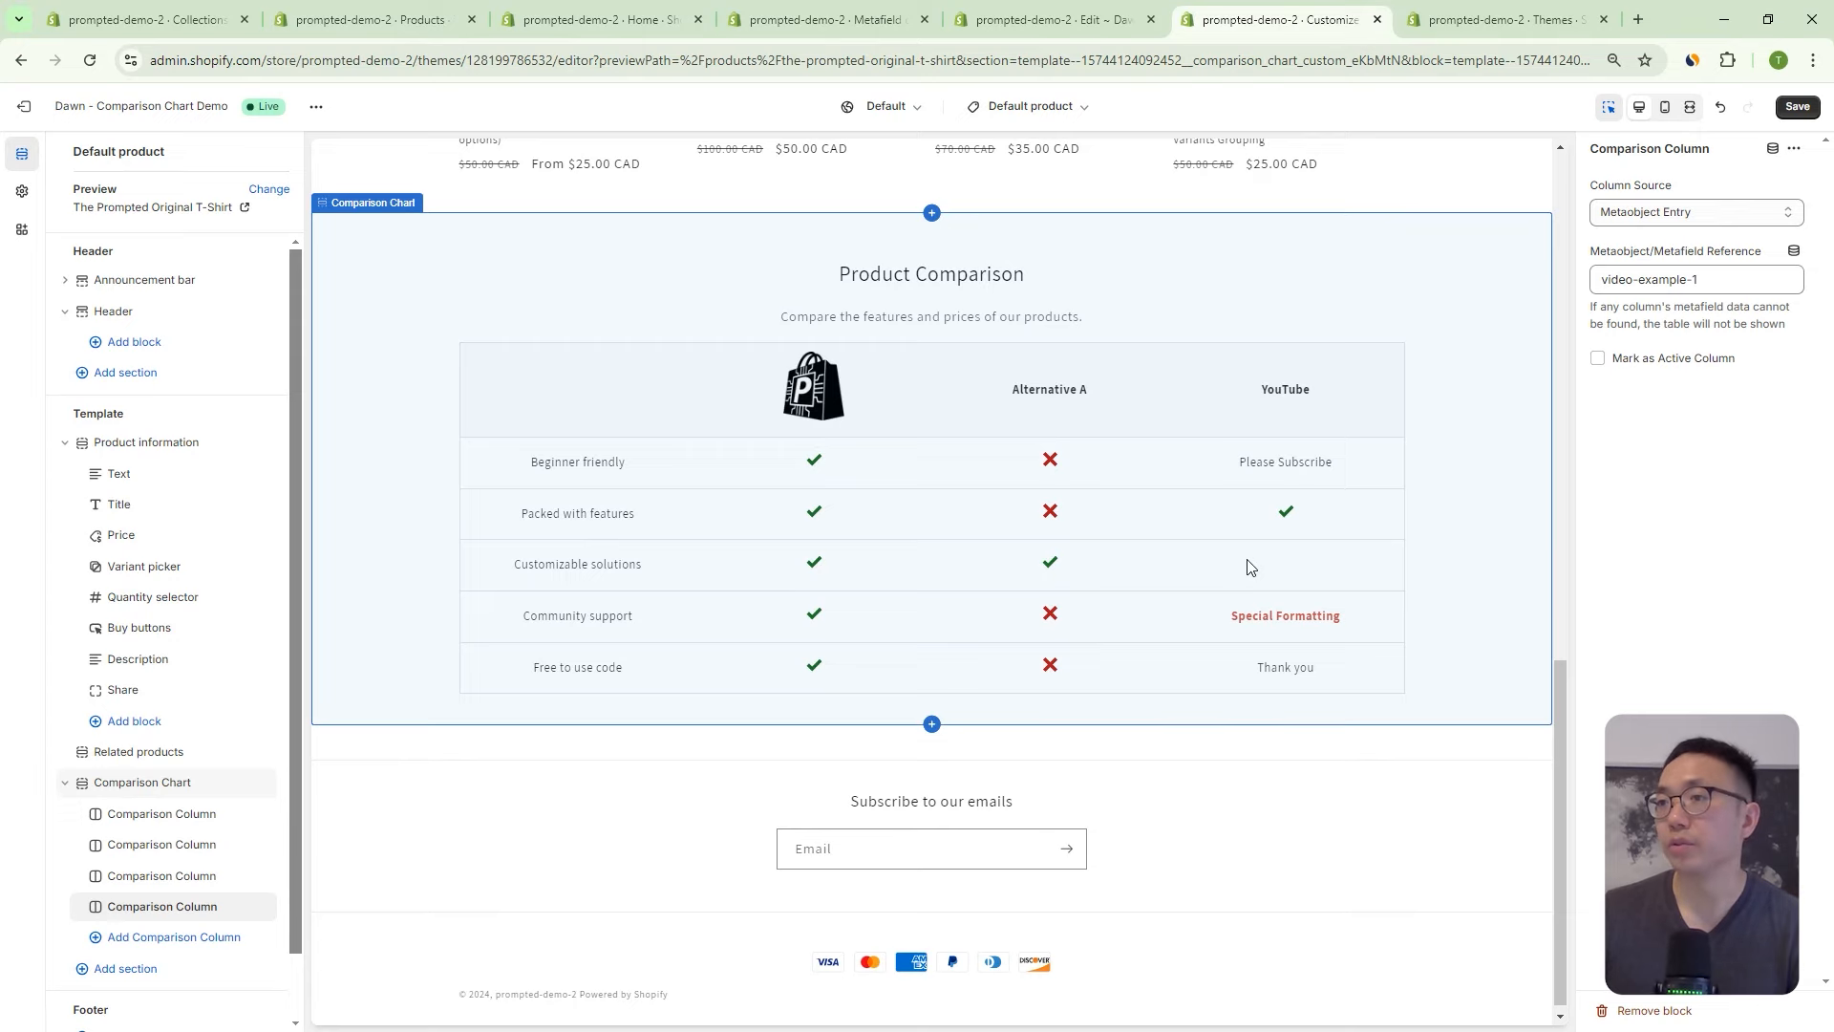
Add a sixth column entry reading "This is a new row" to the Video Example 1 metaobject entry.
left_click(612, 19)
left_click(688, 896)
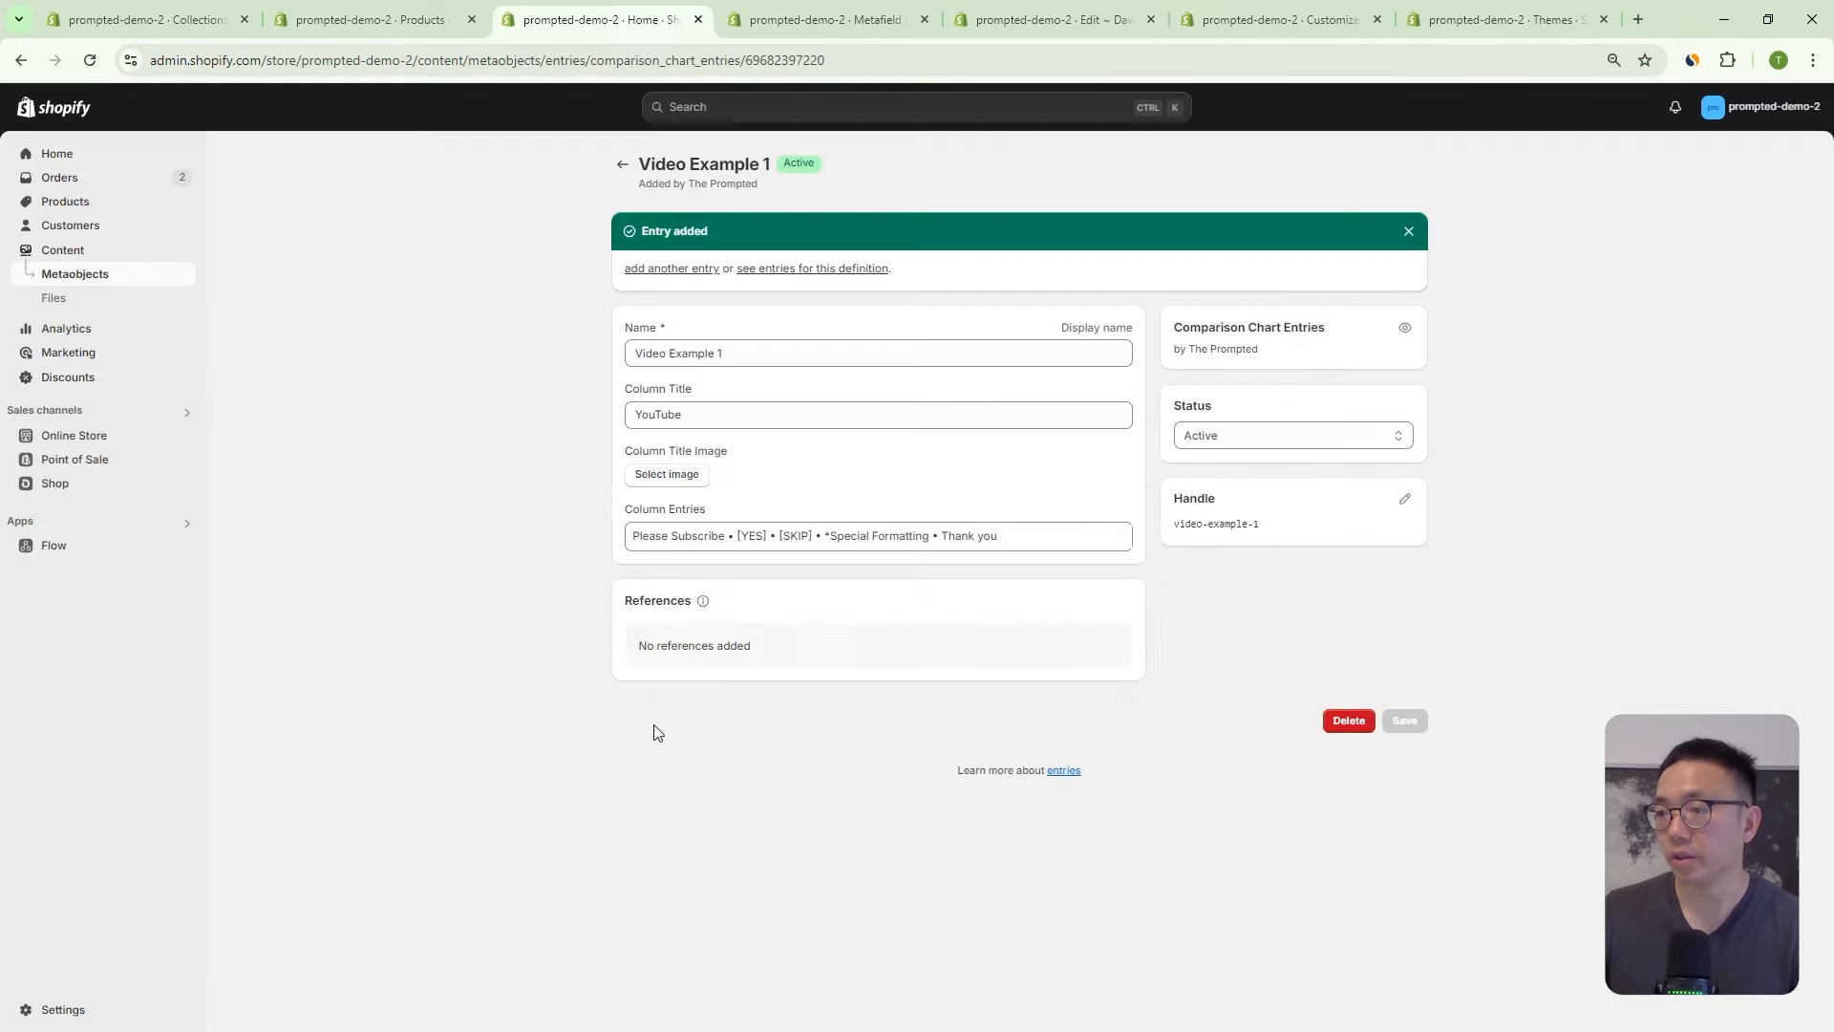
left_click(697, 537)
left_click(657, 760)
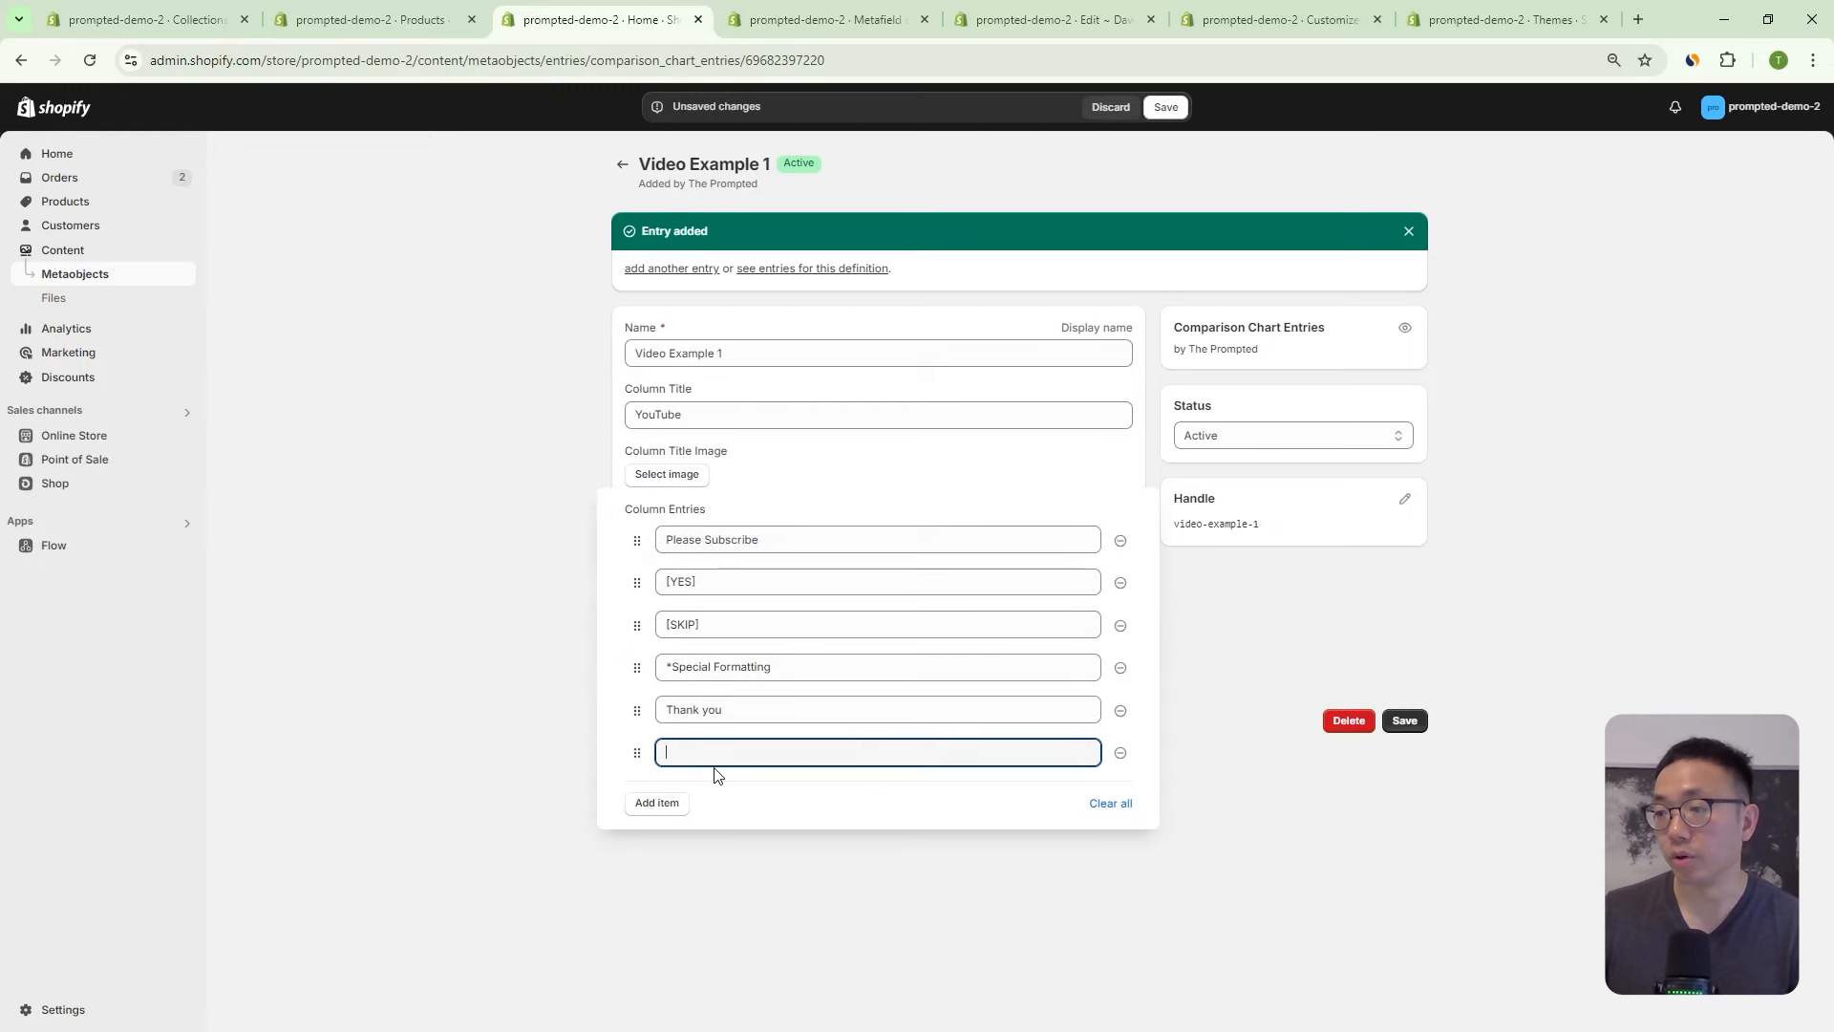
type("This is a new row")
left_click(816, 875)
Move "This is a new row" to the third position in the column entries and save Video Example 1.
left_click(736, 544)
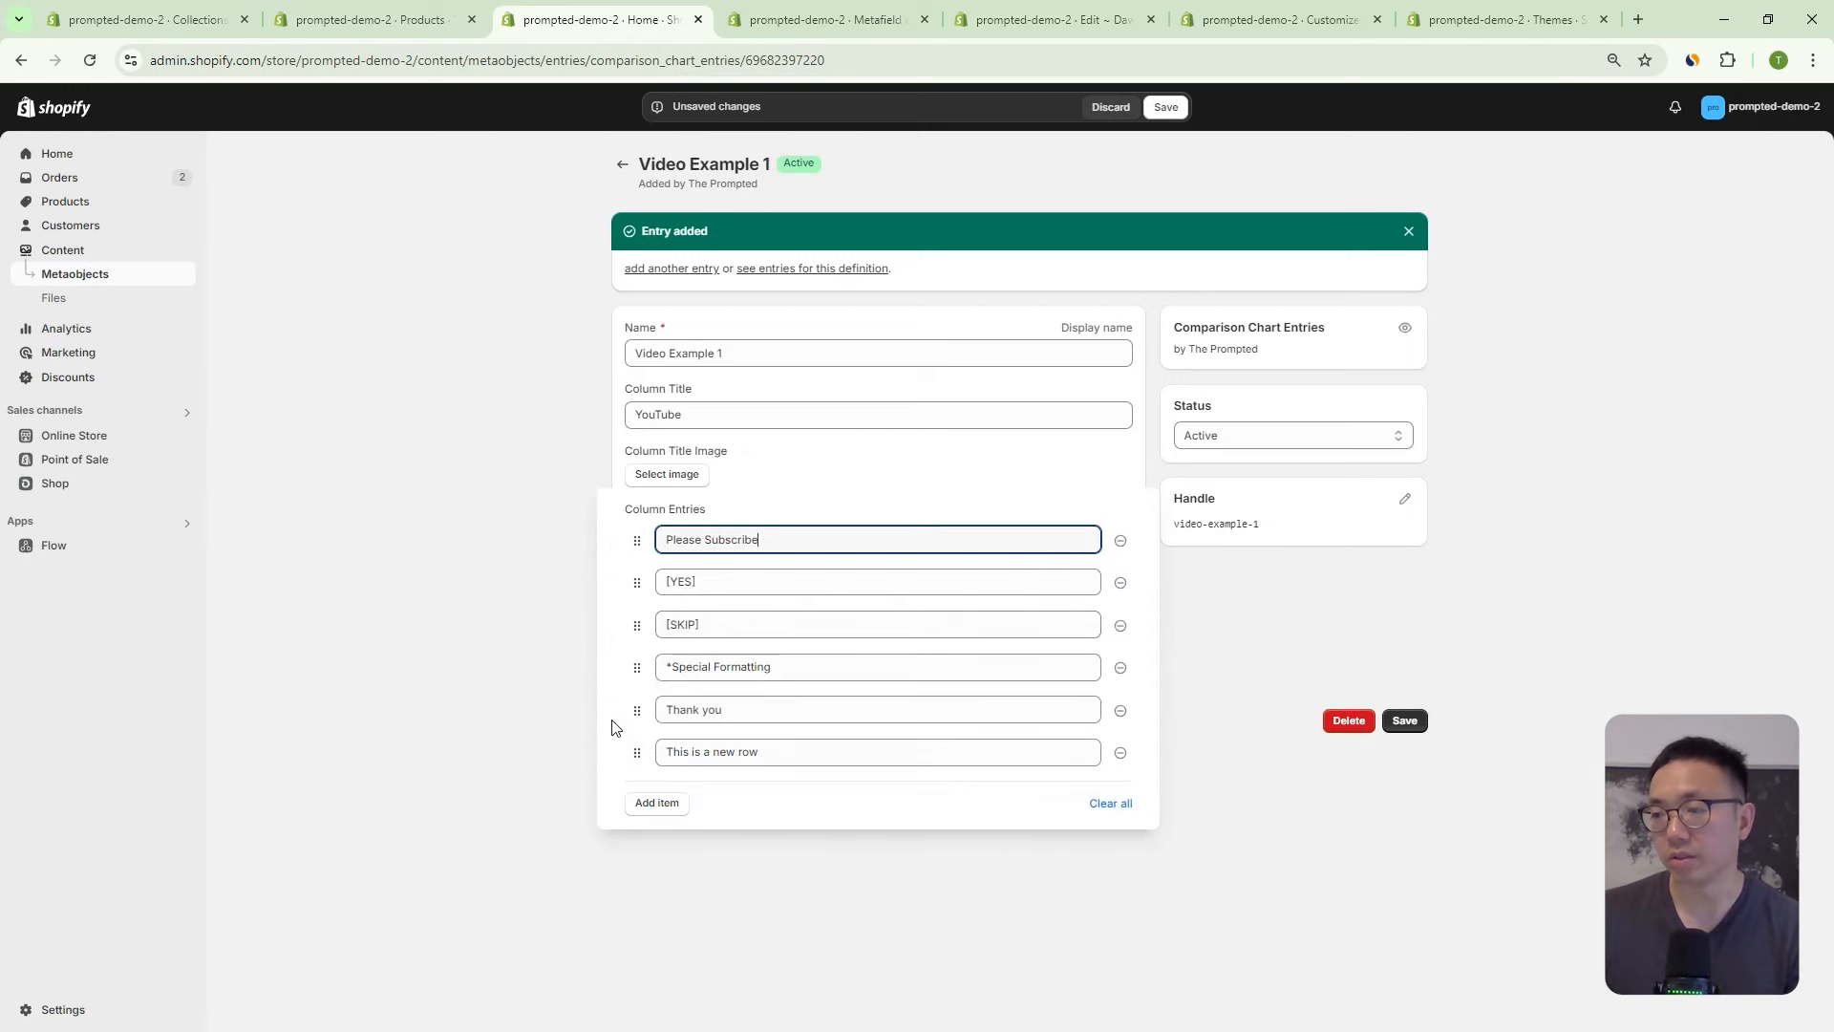
left_click_drag(641, 750, 652, 638)
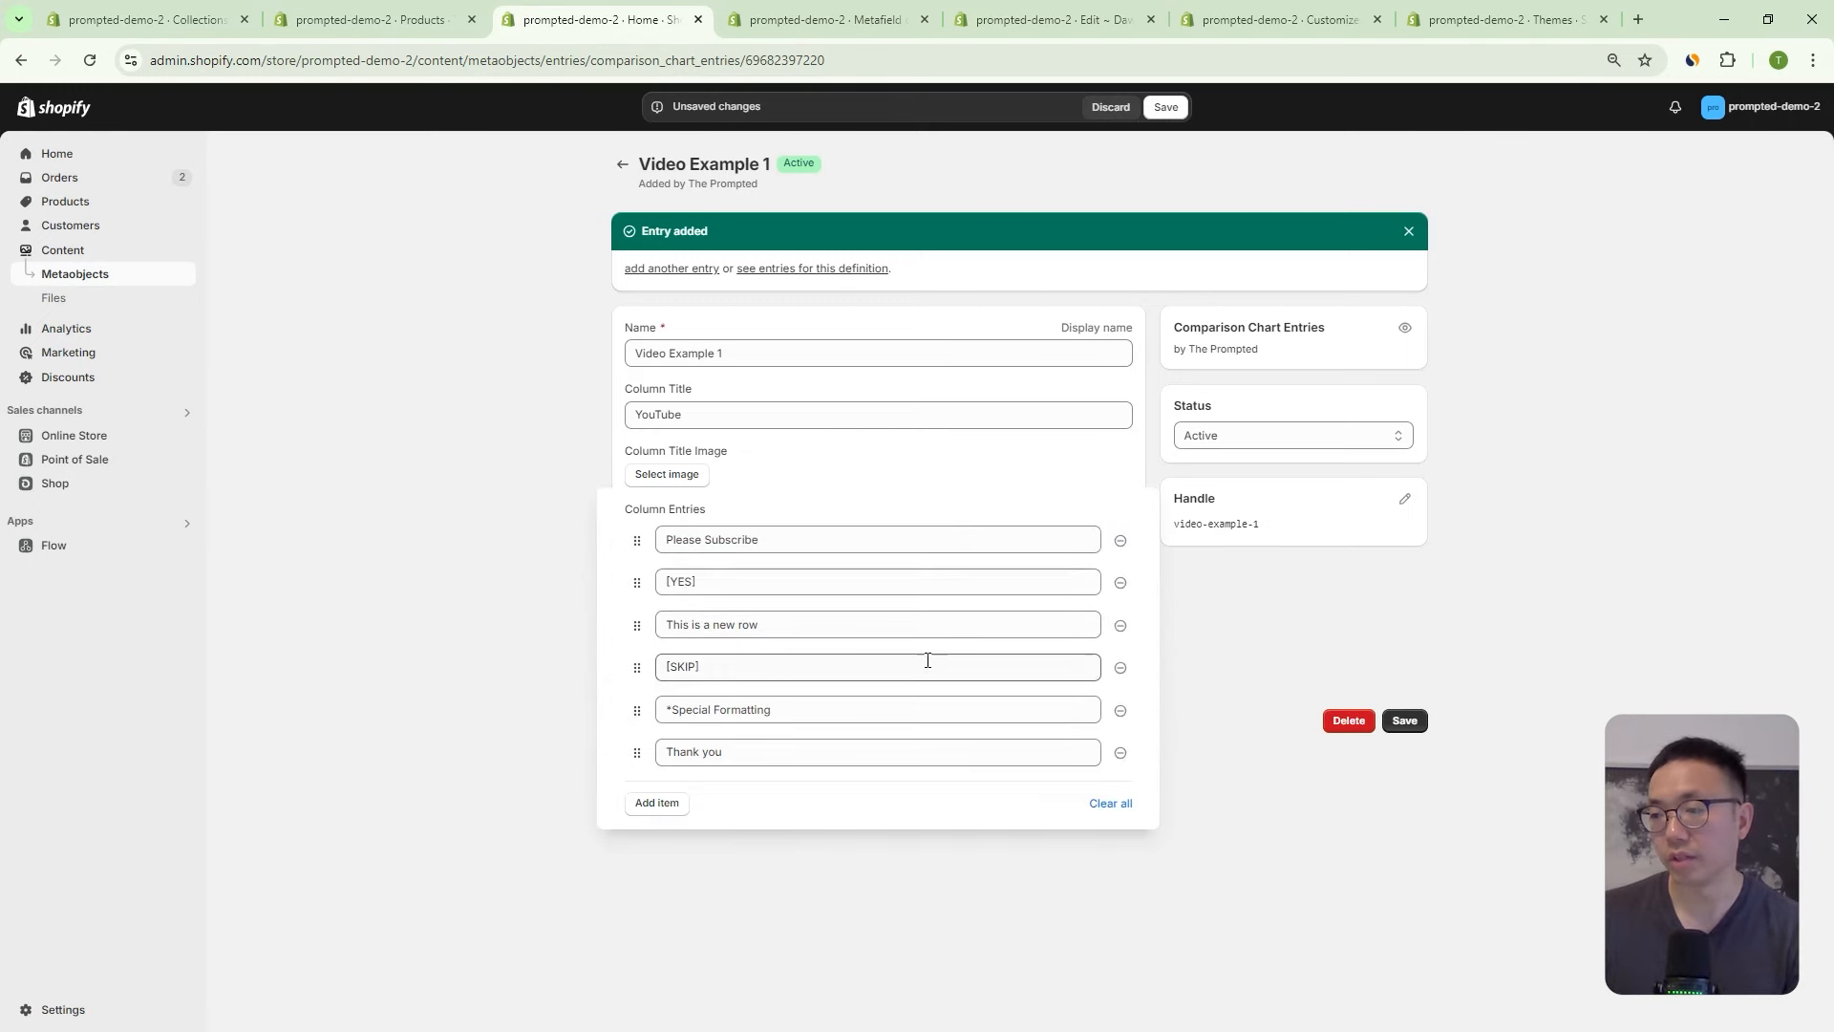
left_click(1166, 106)
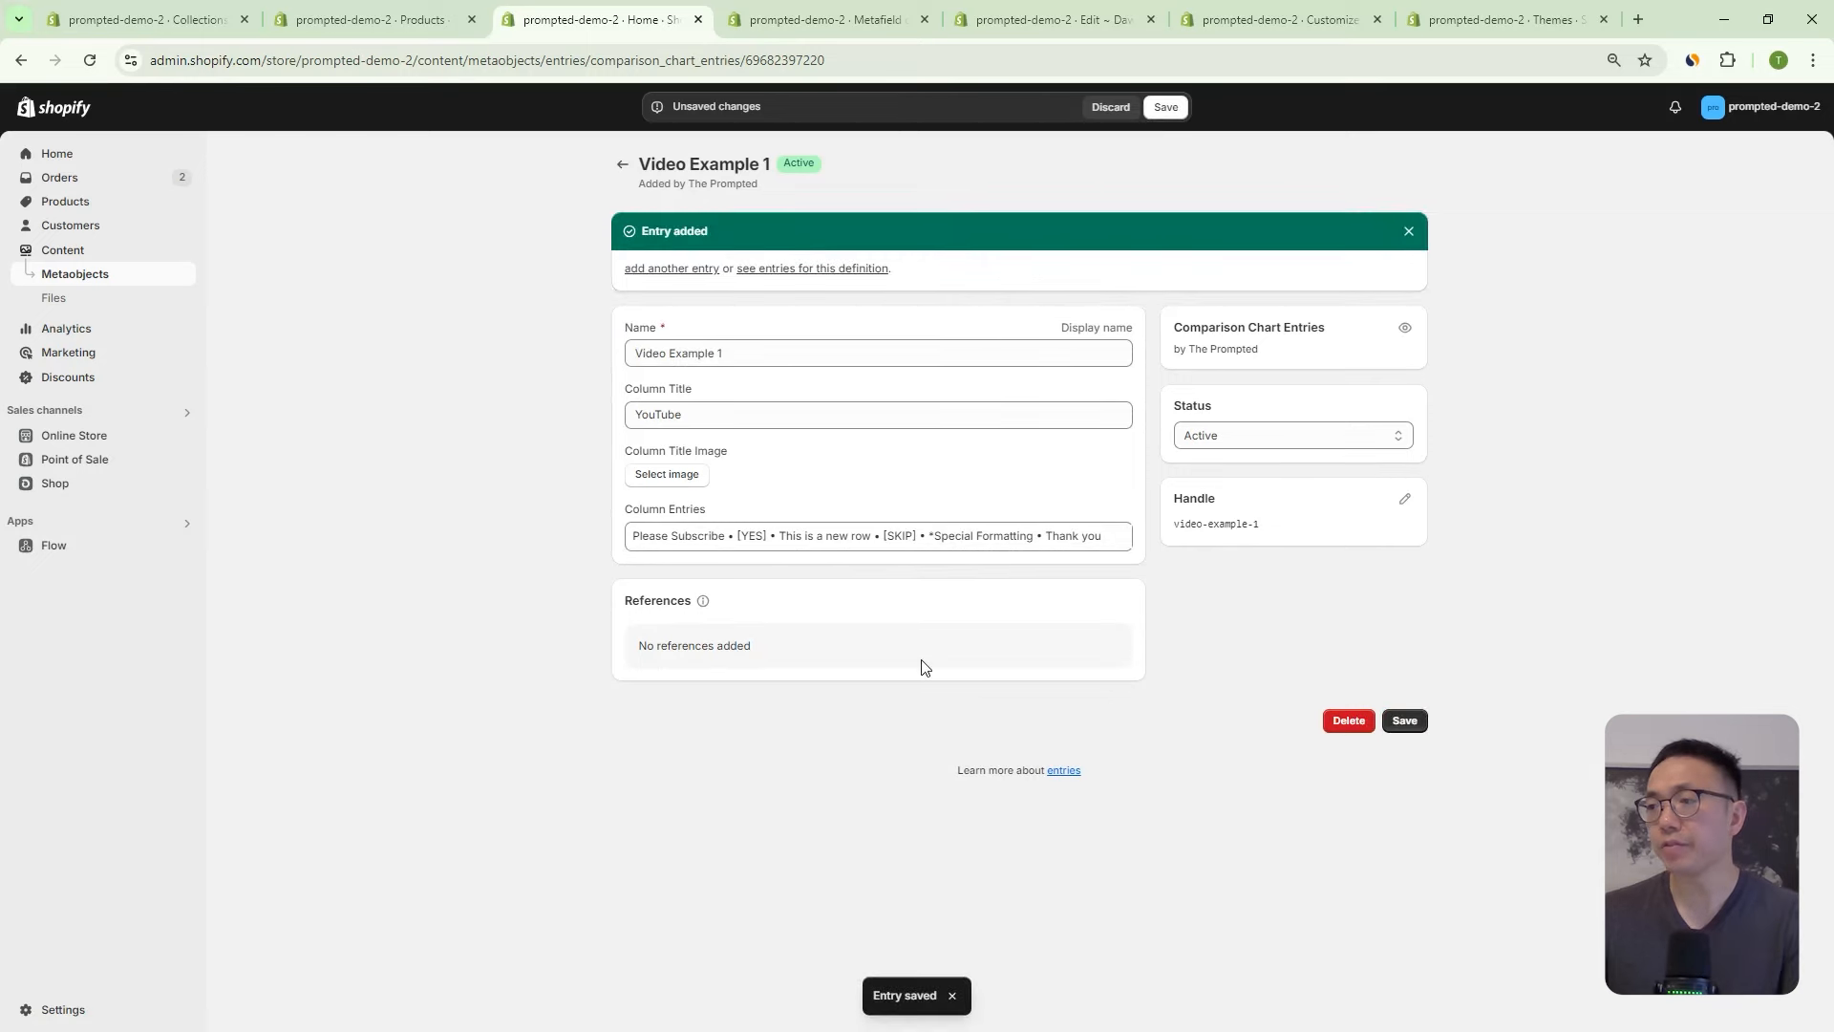
left_click(974, 535)
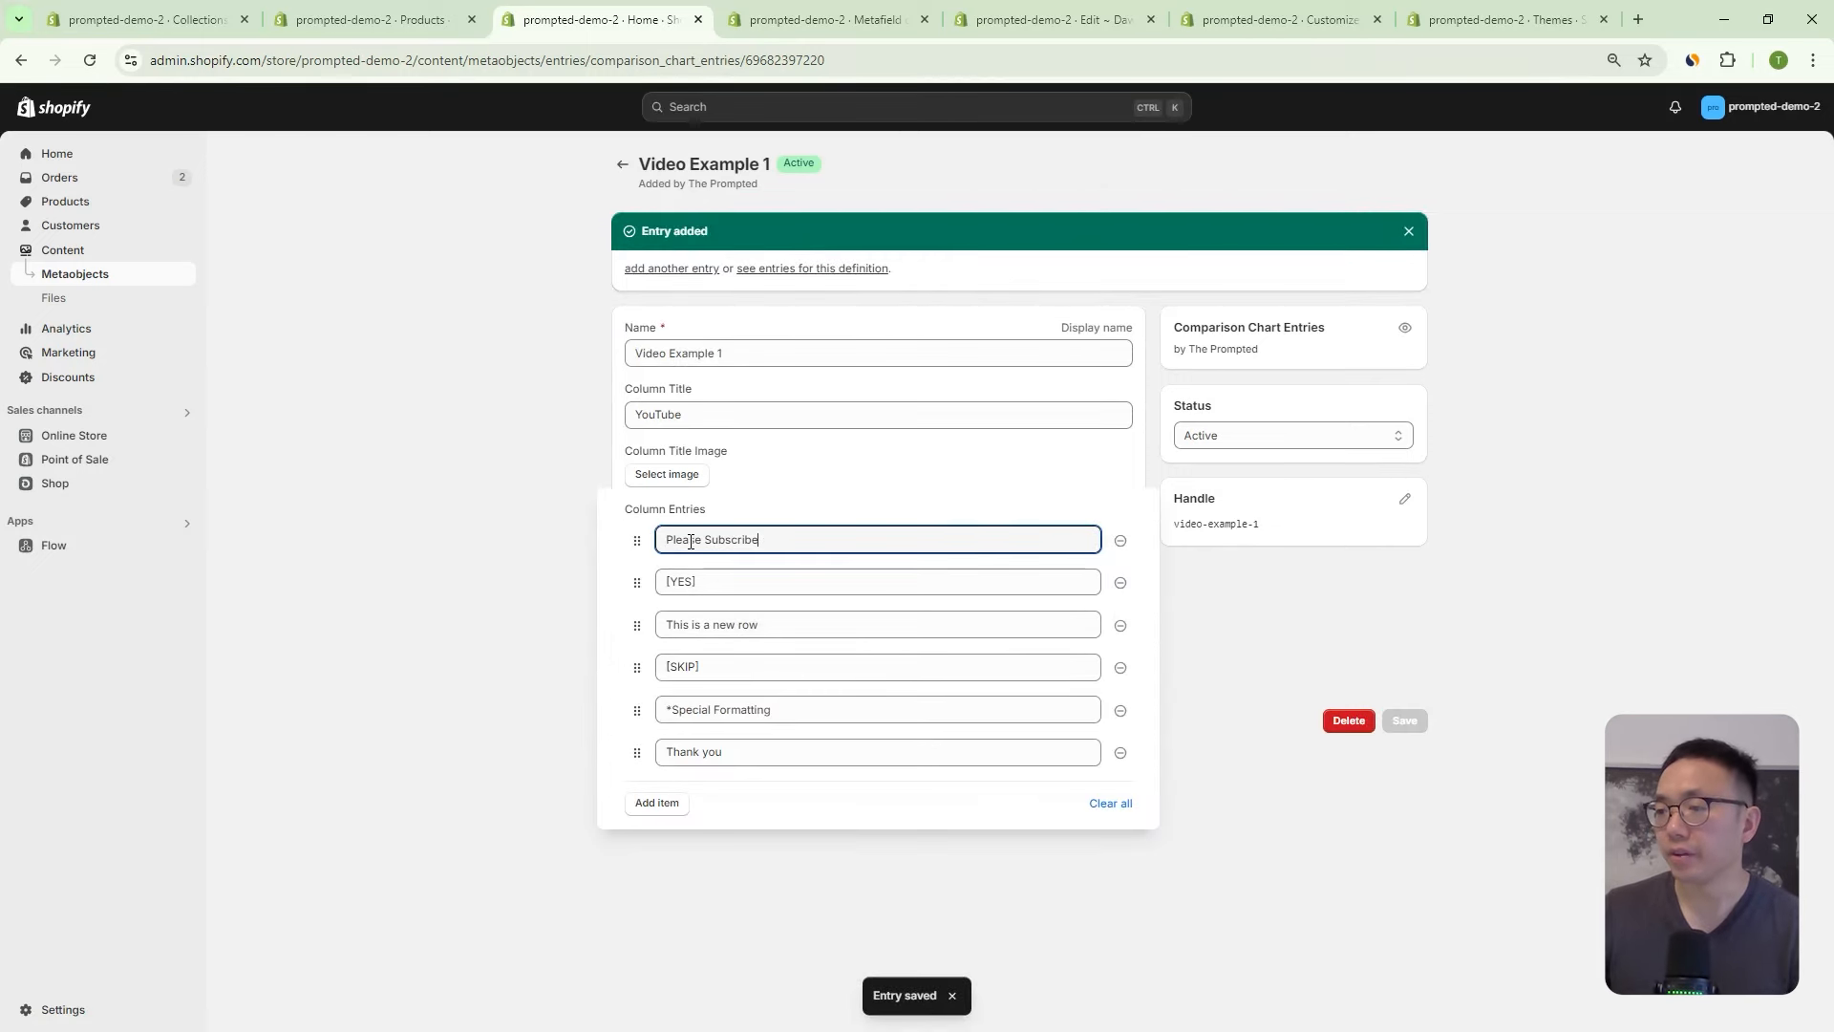
Save the product template in the theme editor and reload it to check the updated comparison chart.
left_click(1184, 21)
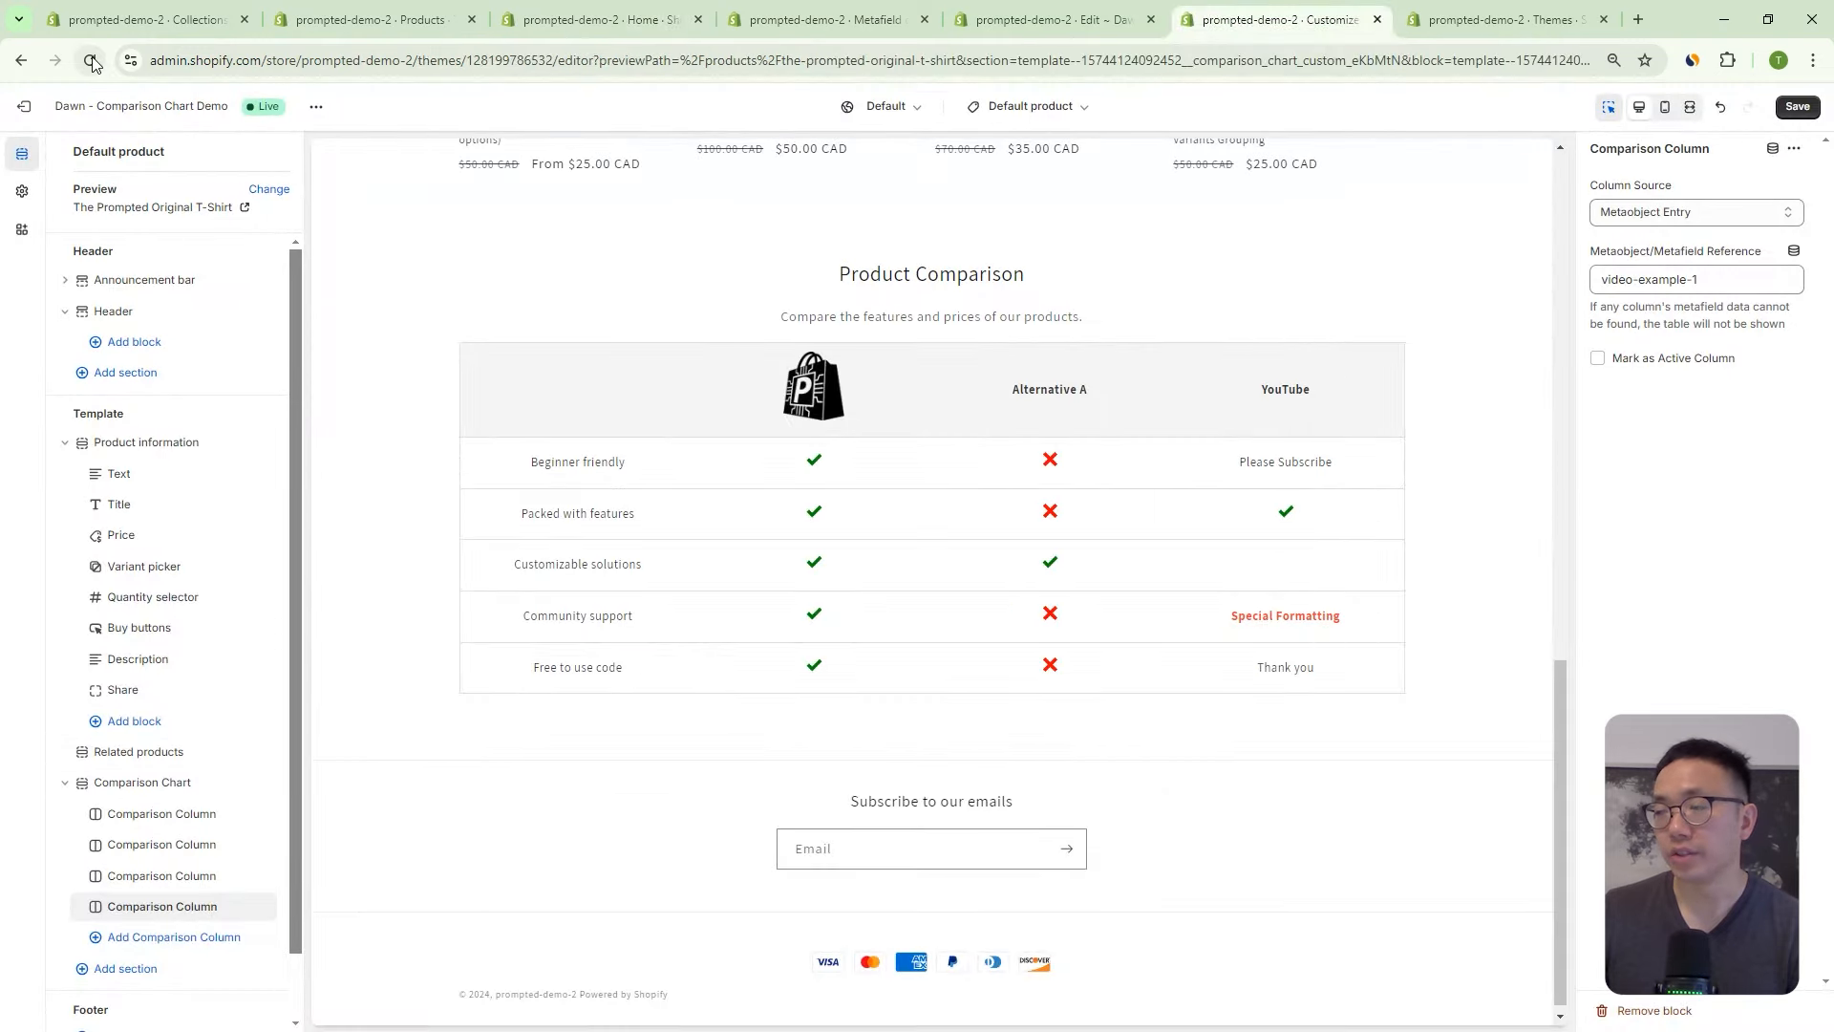
left_click(1795, 106)
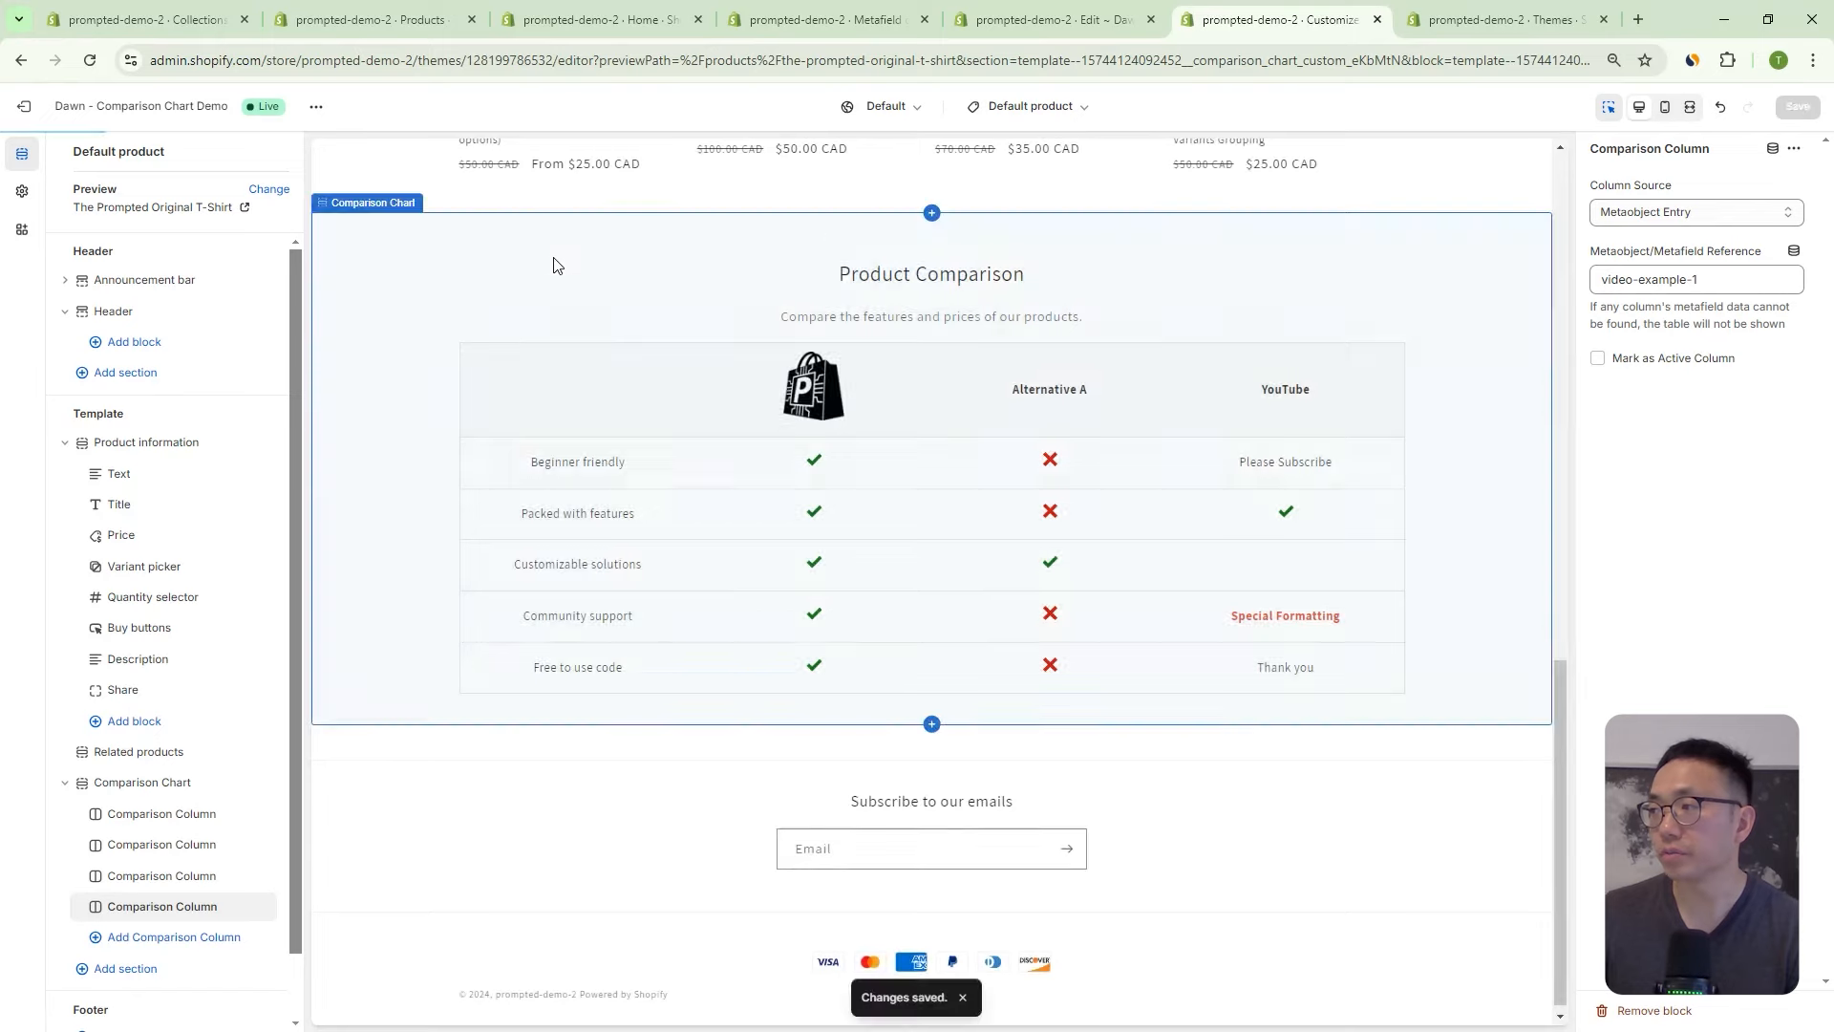
left_click(92, 63)
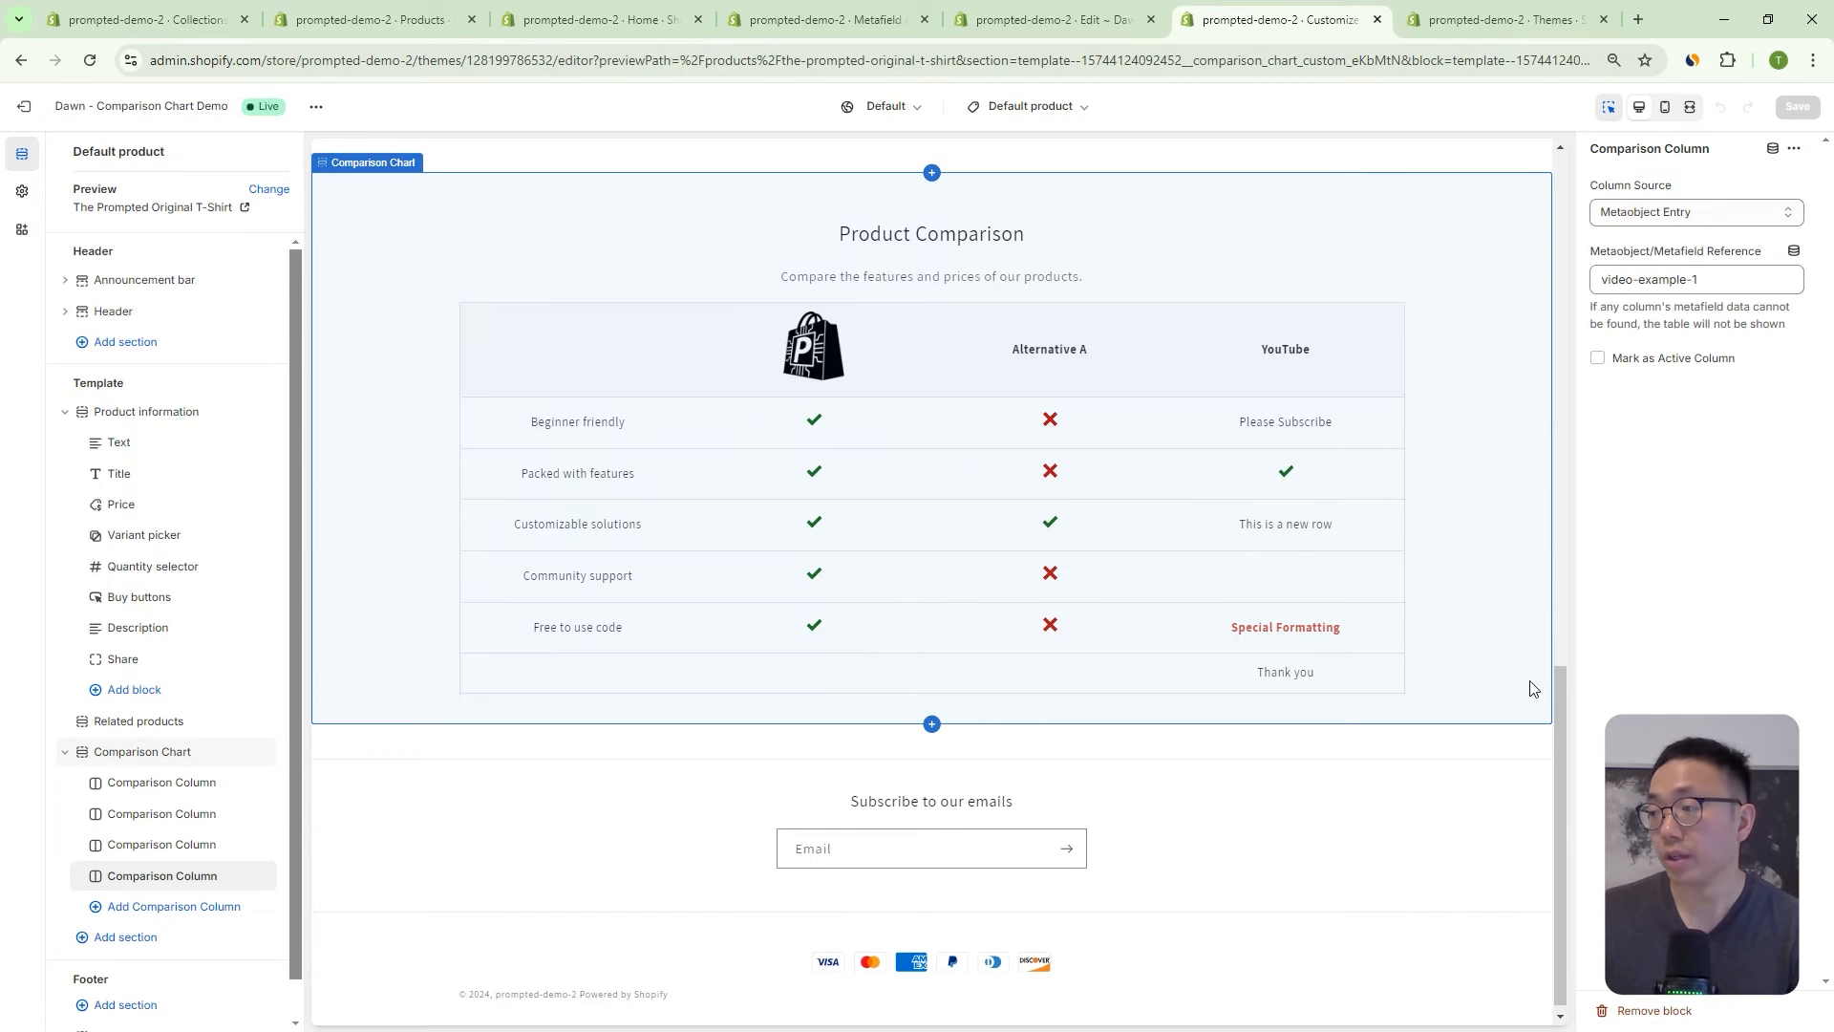
left_click_drag(1565, 673, 1562, 667)
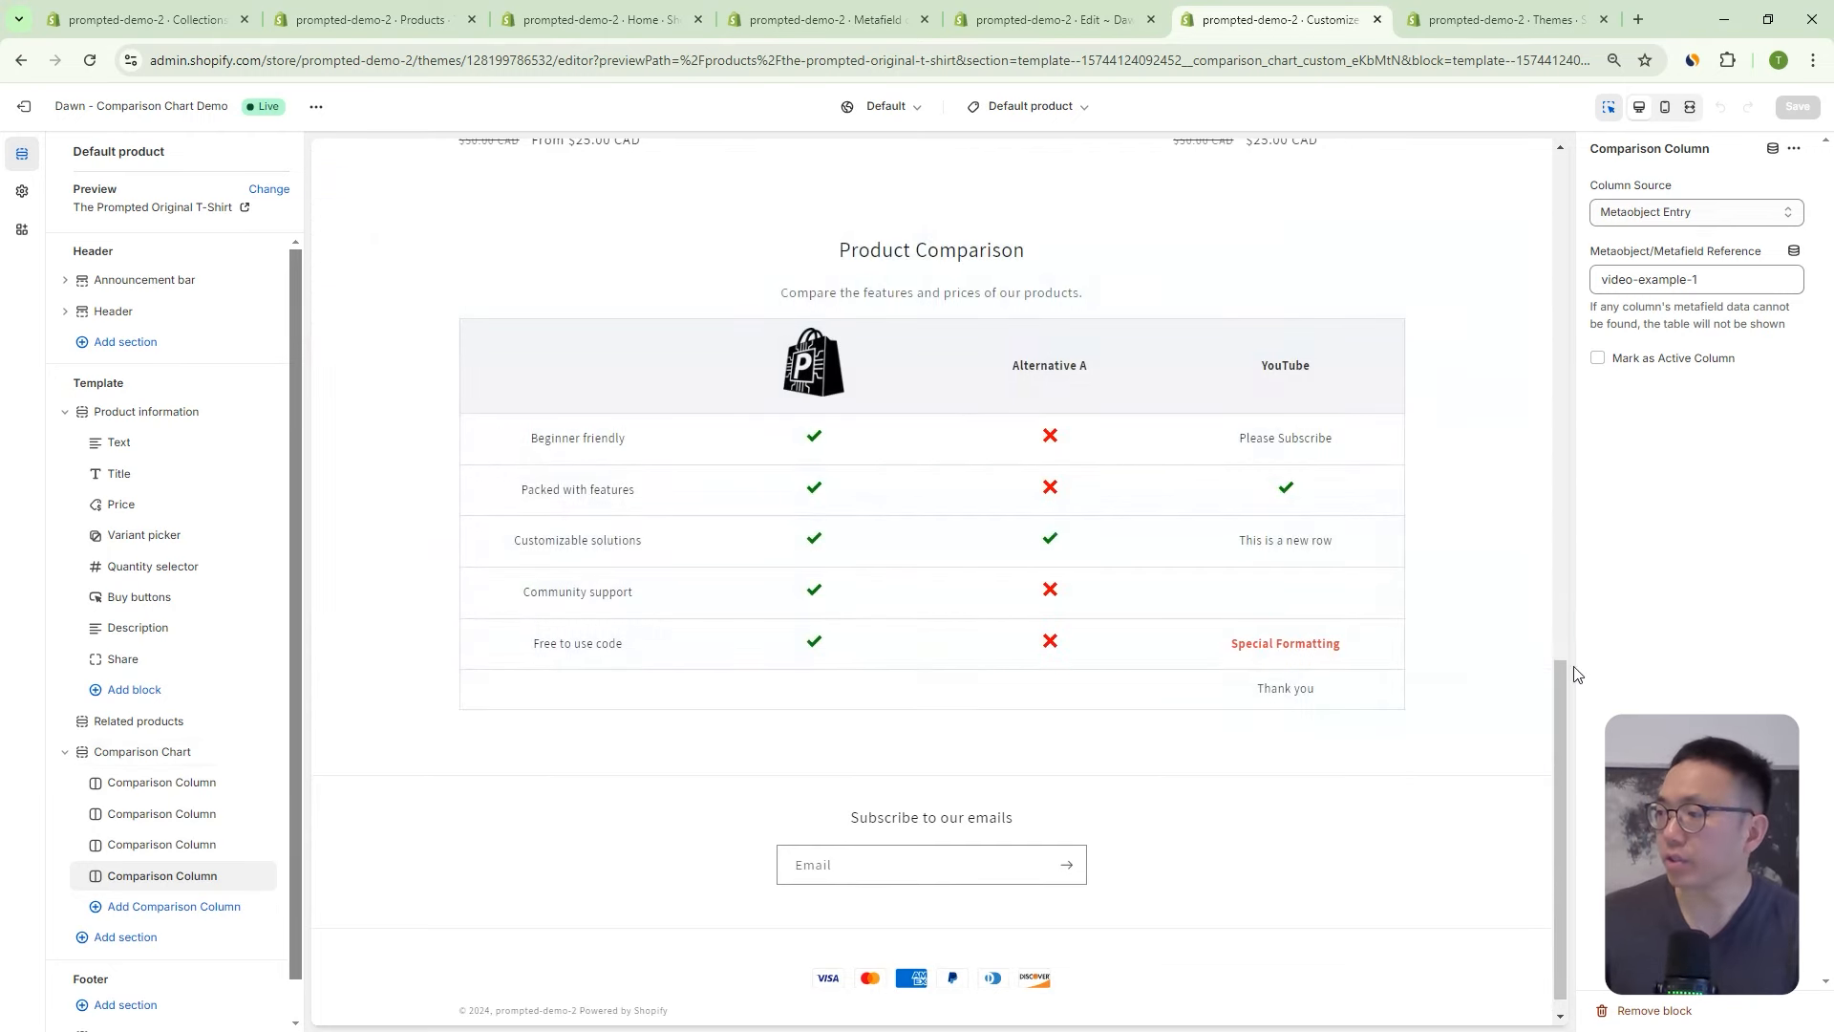
Review the formatting and border settings of the Comparison Chart section.
left_click(143, 754)
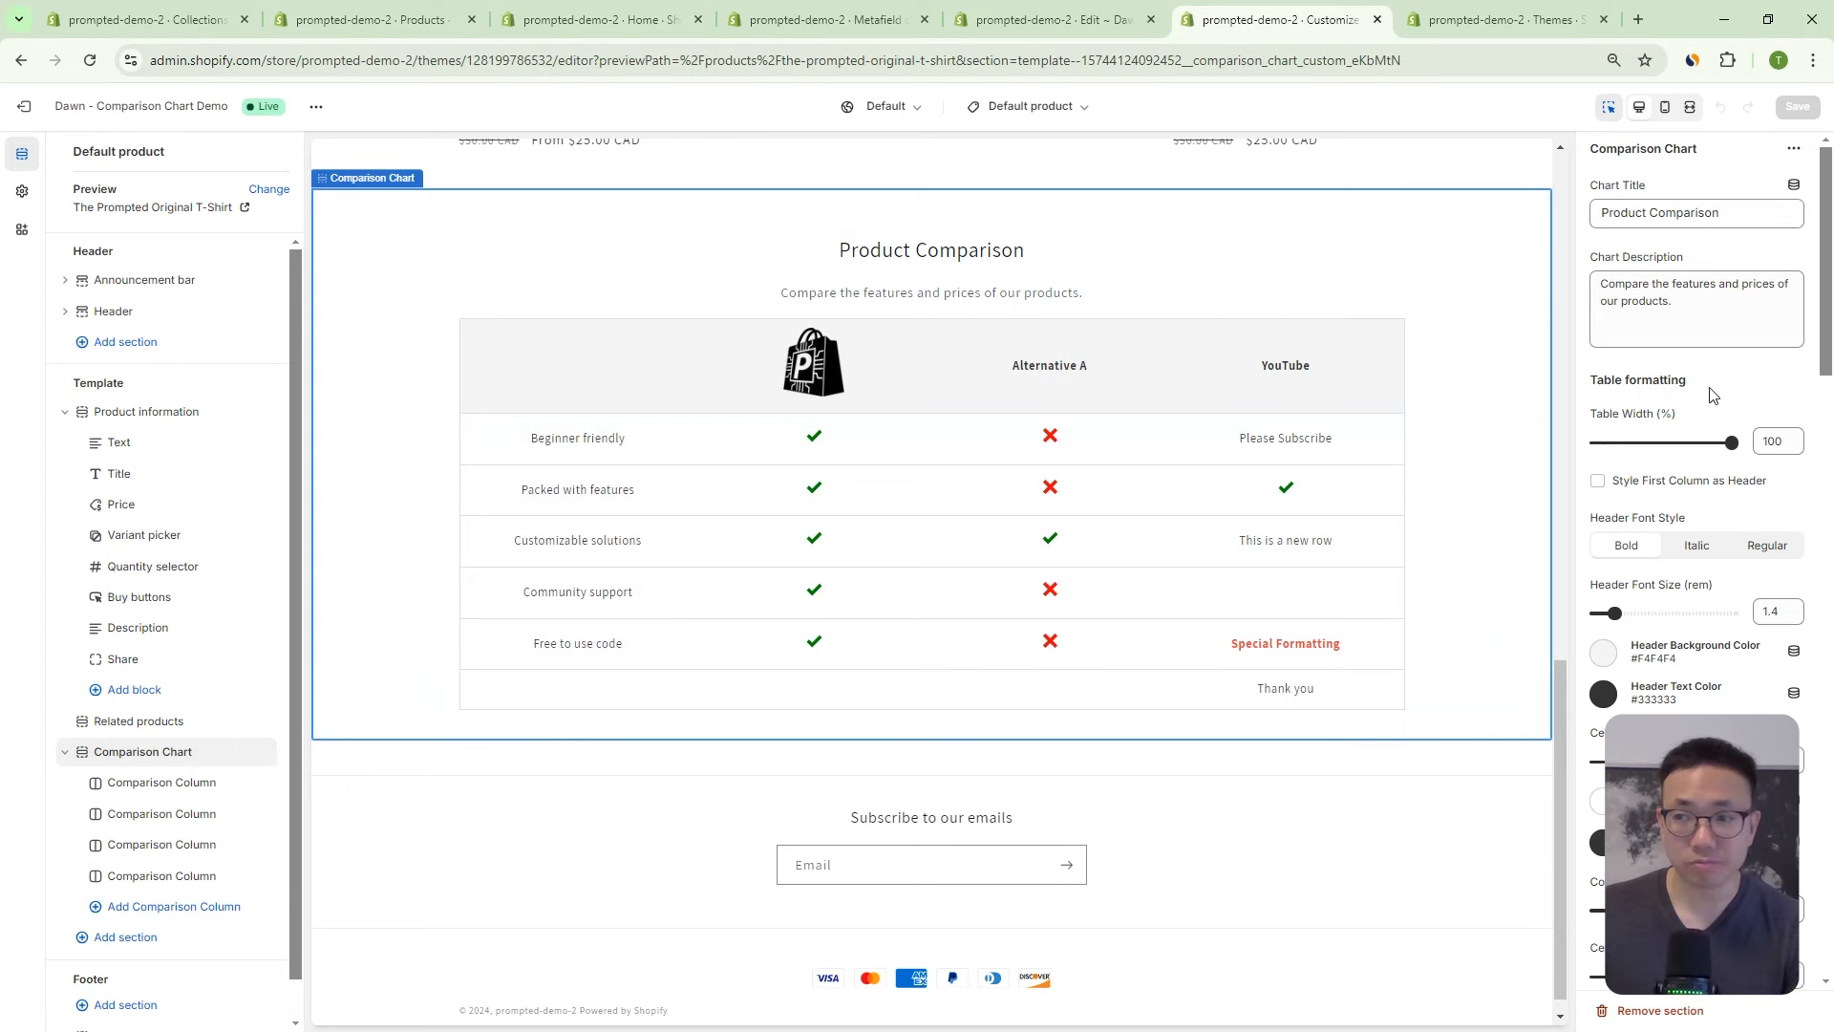
scroll(1810, 334, "down", 6)
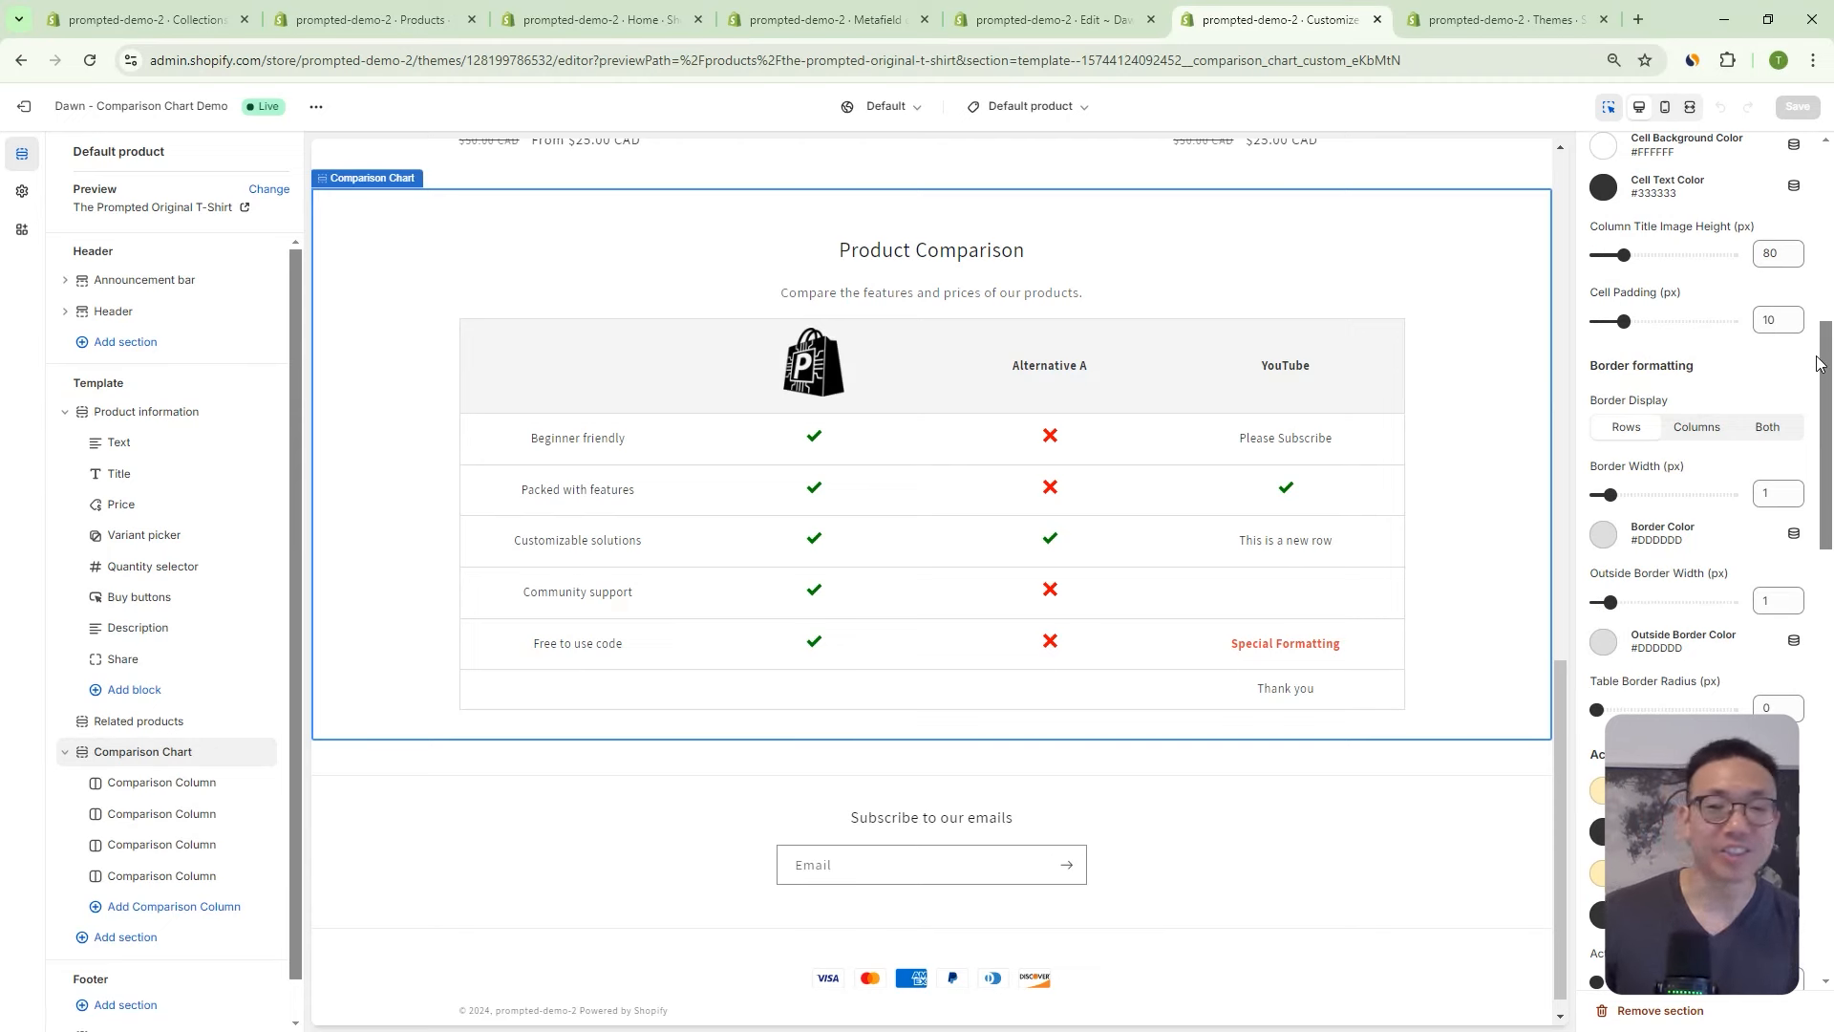
scroll(1608, 416, "up", 6)
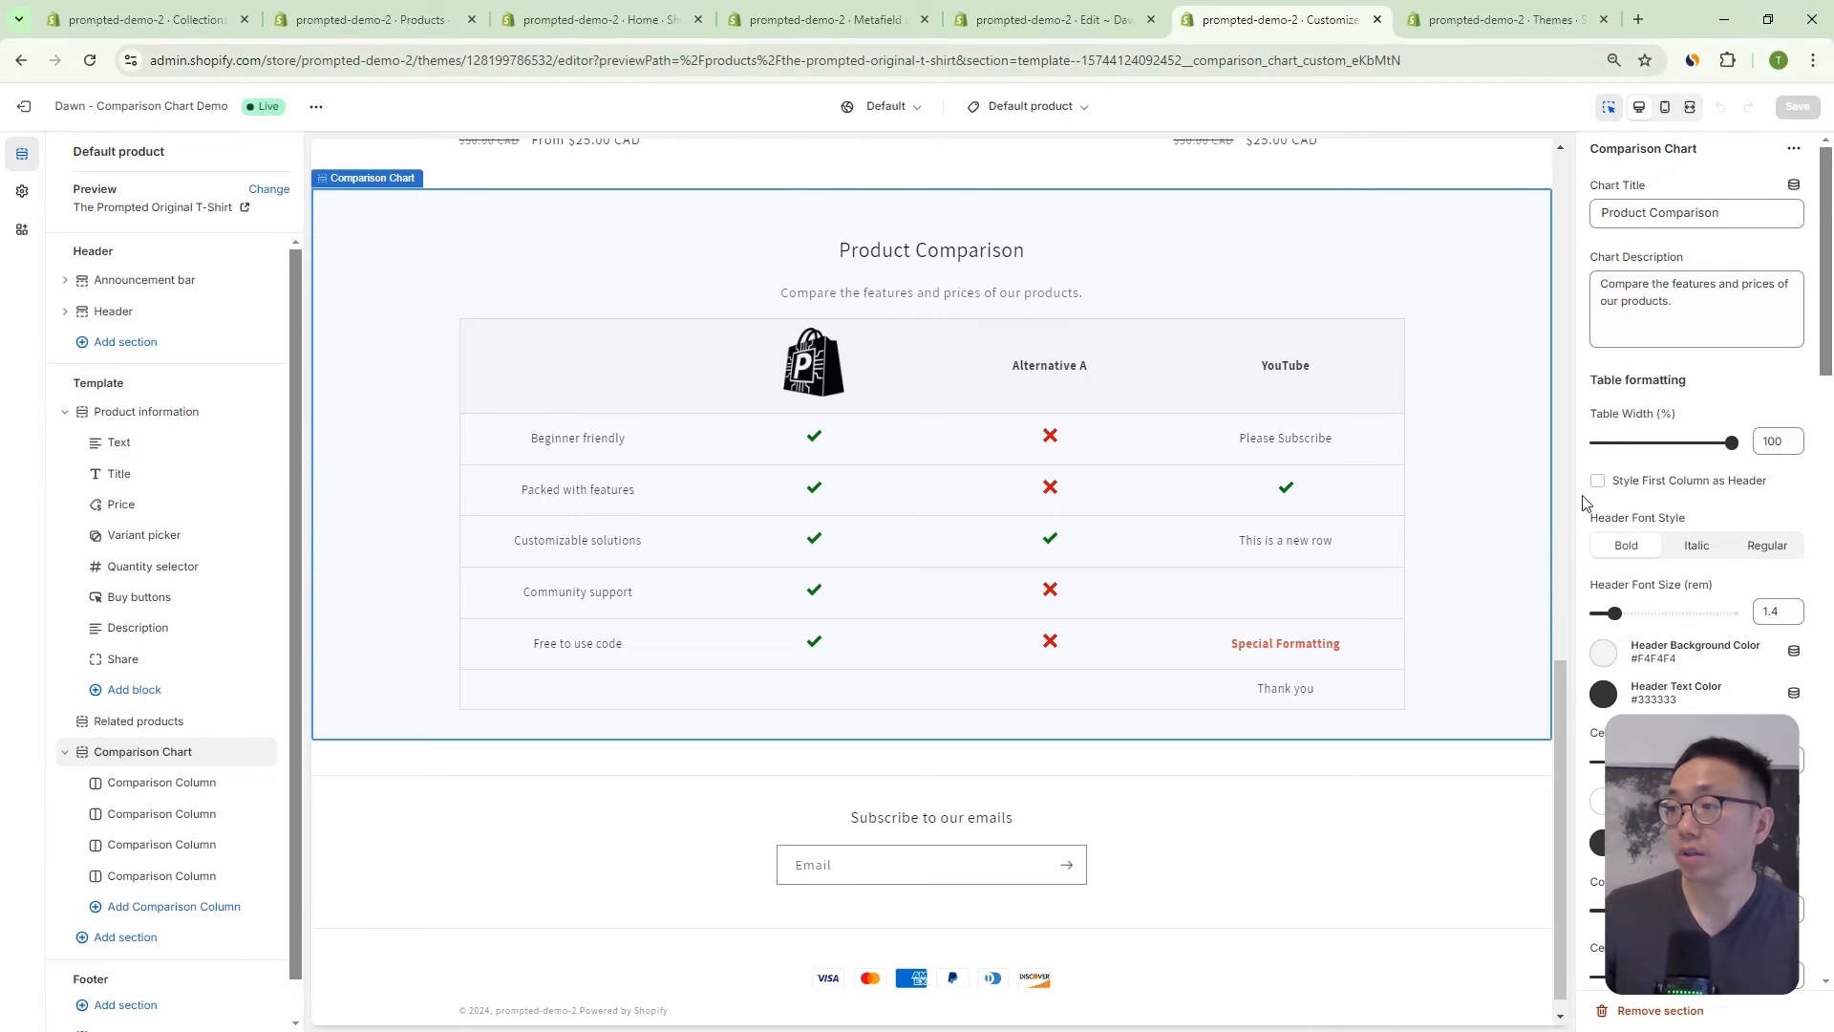
Examine the column source and metaobject reference of the first Comparison Column block.
left_click(162, 782)
left_click(1748, 281)
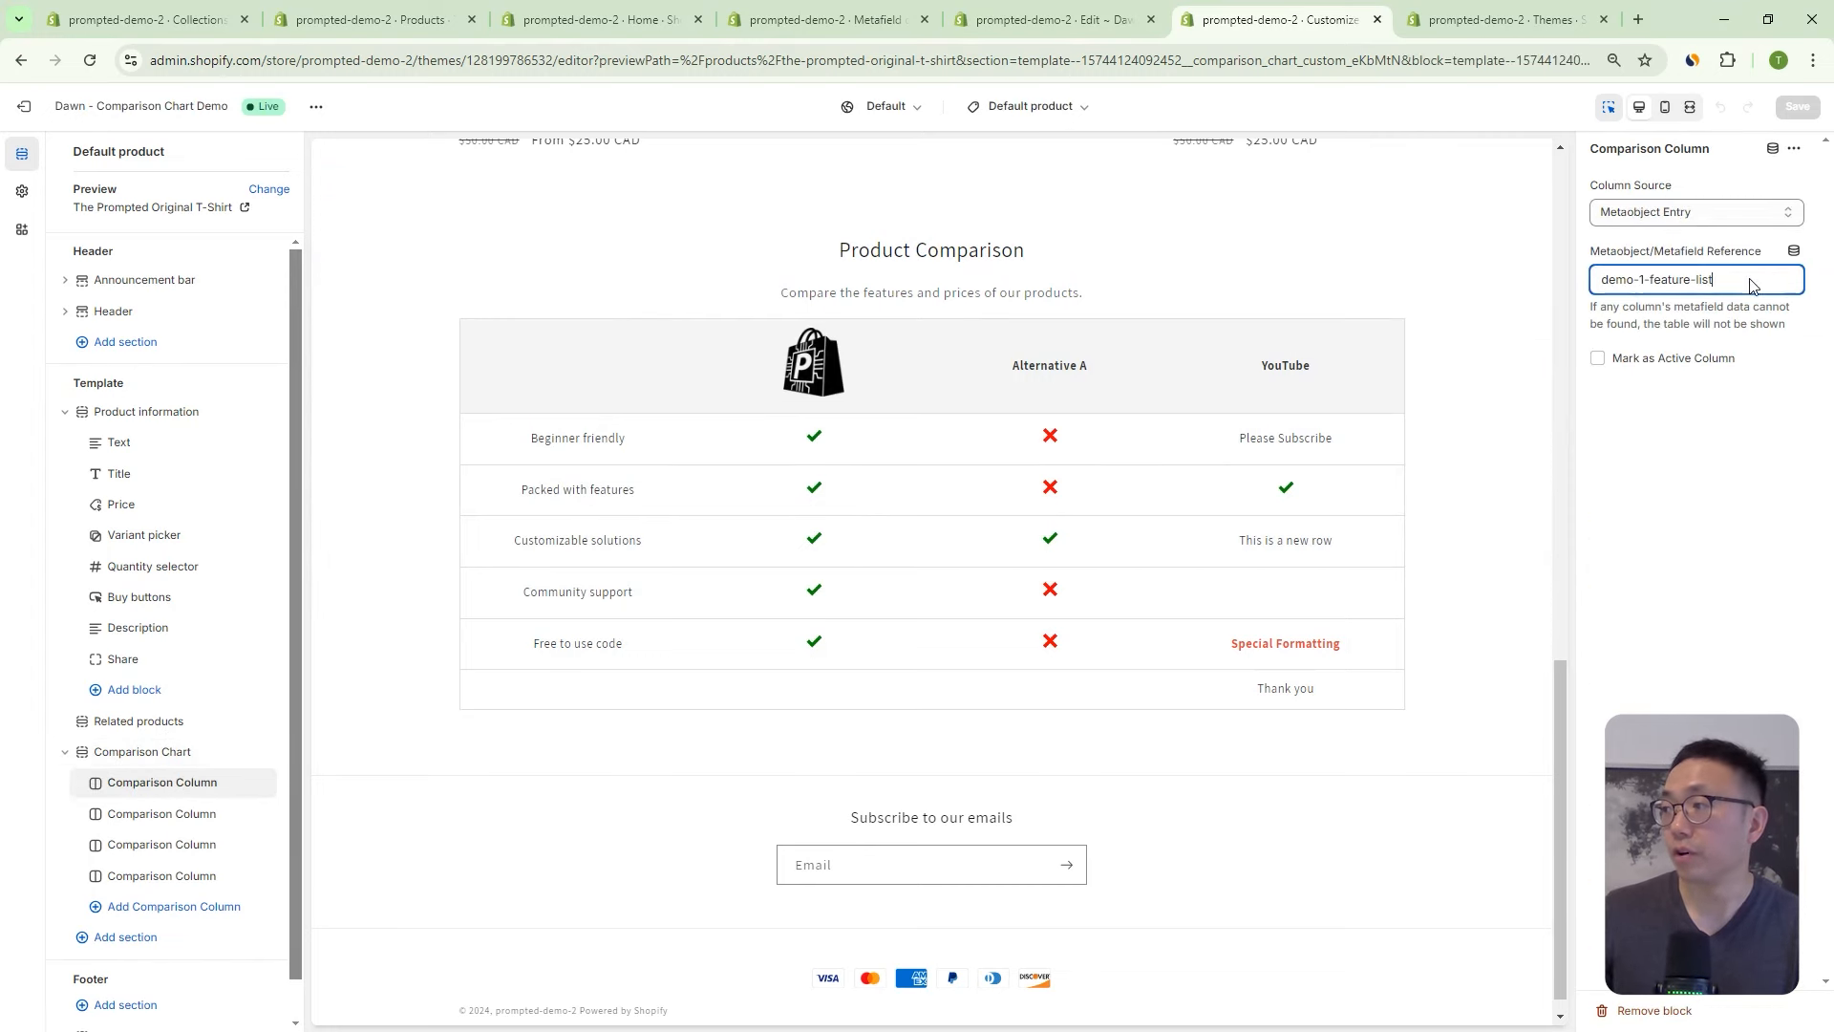
left_click_drag(1748, 281, 1597, 292)
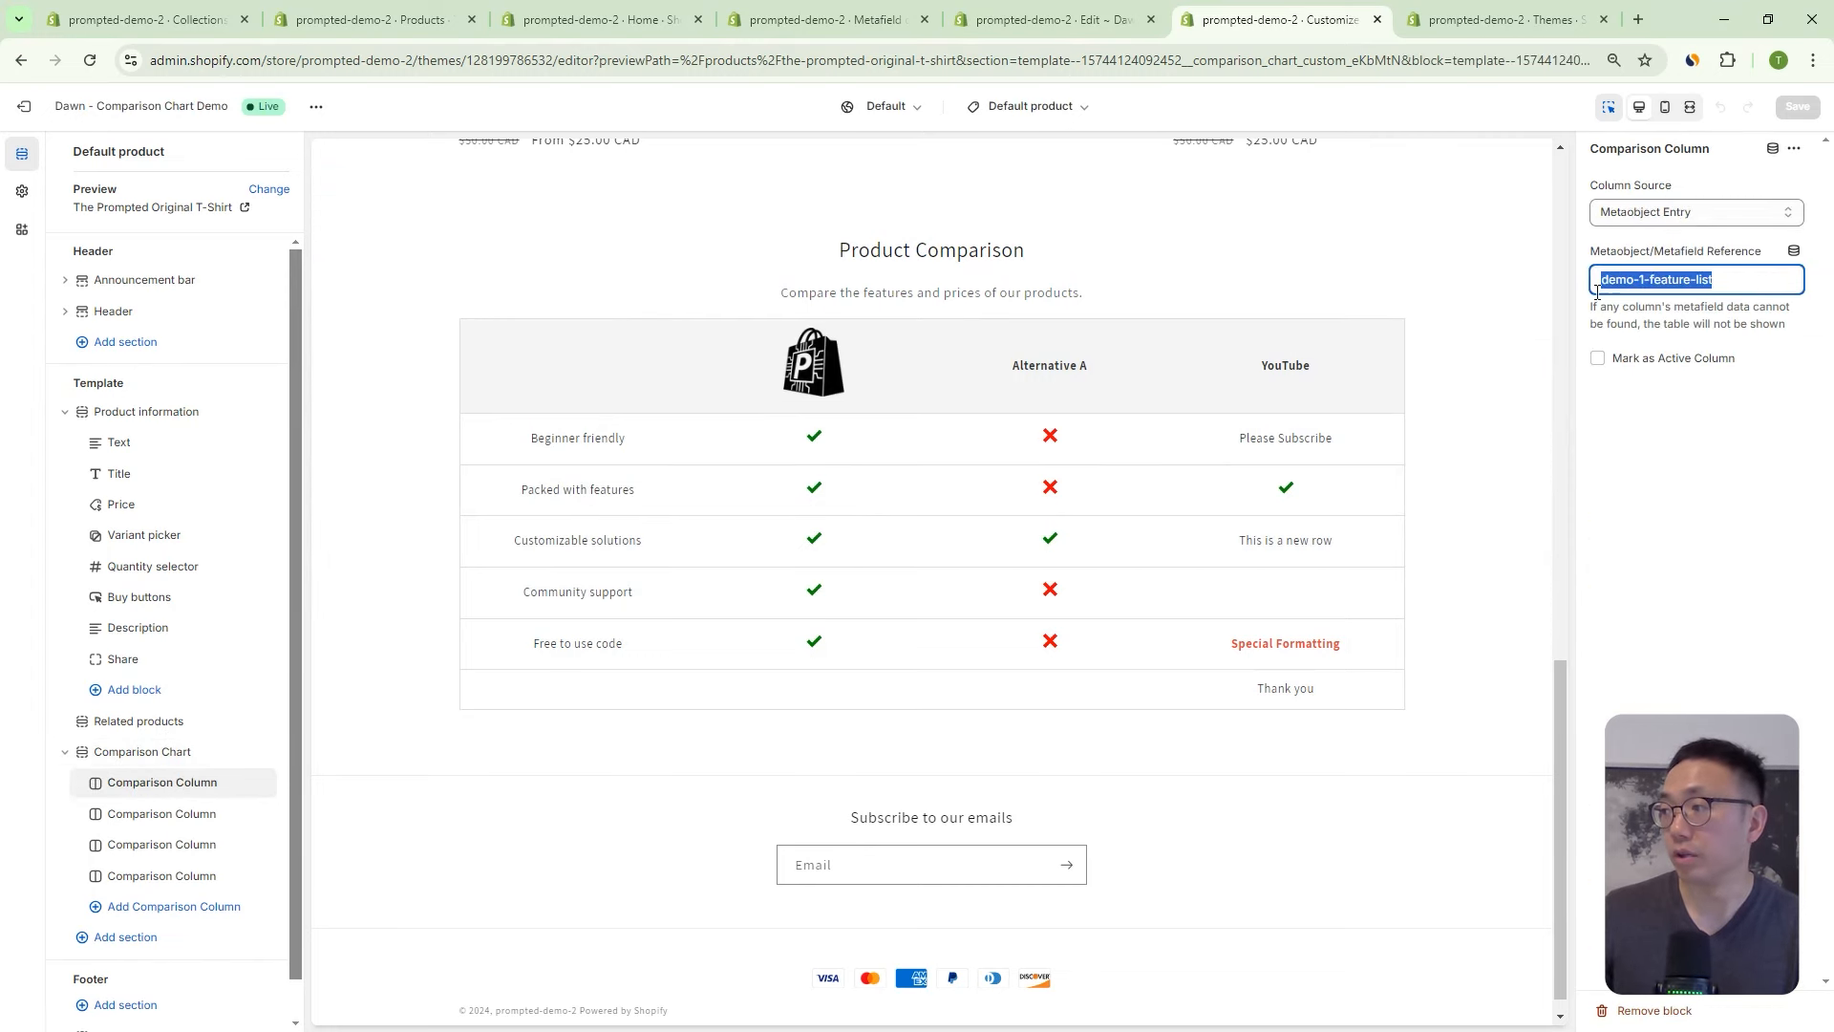
left_click(1749, 586)
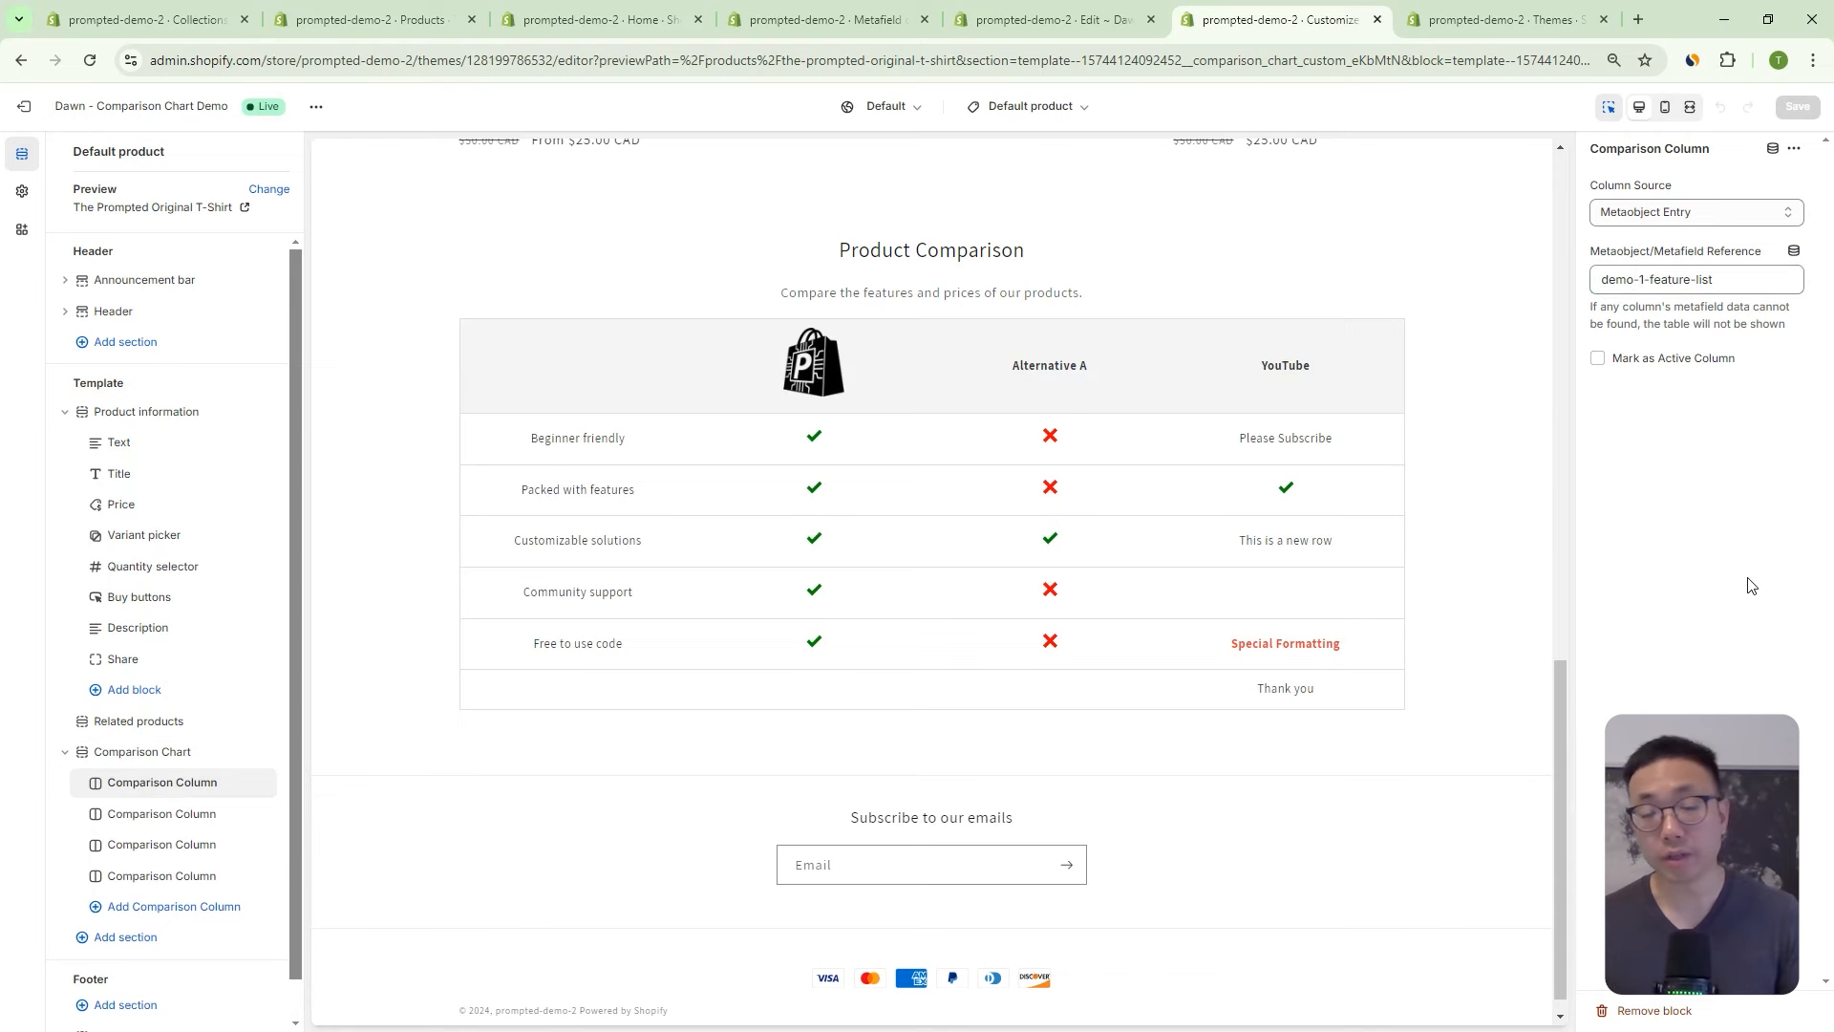